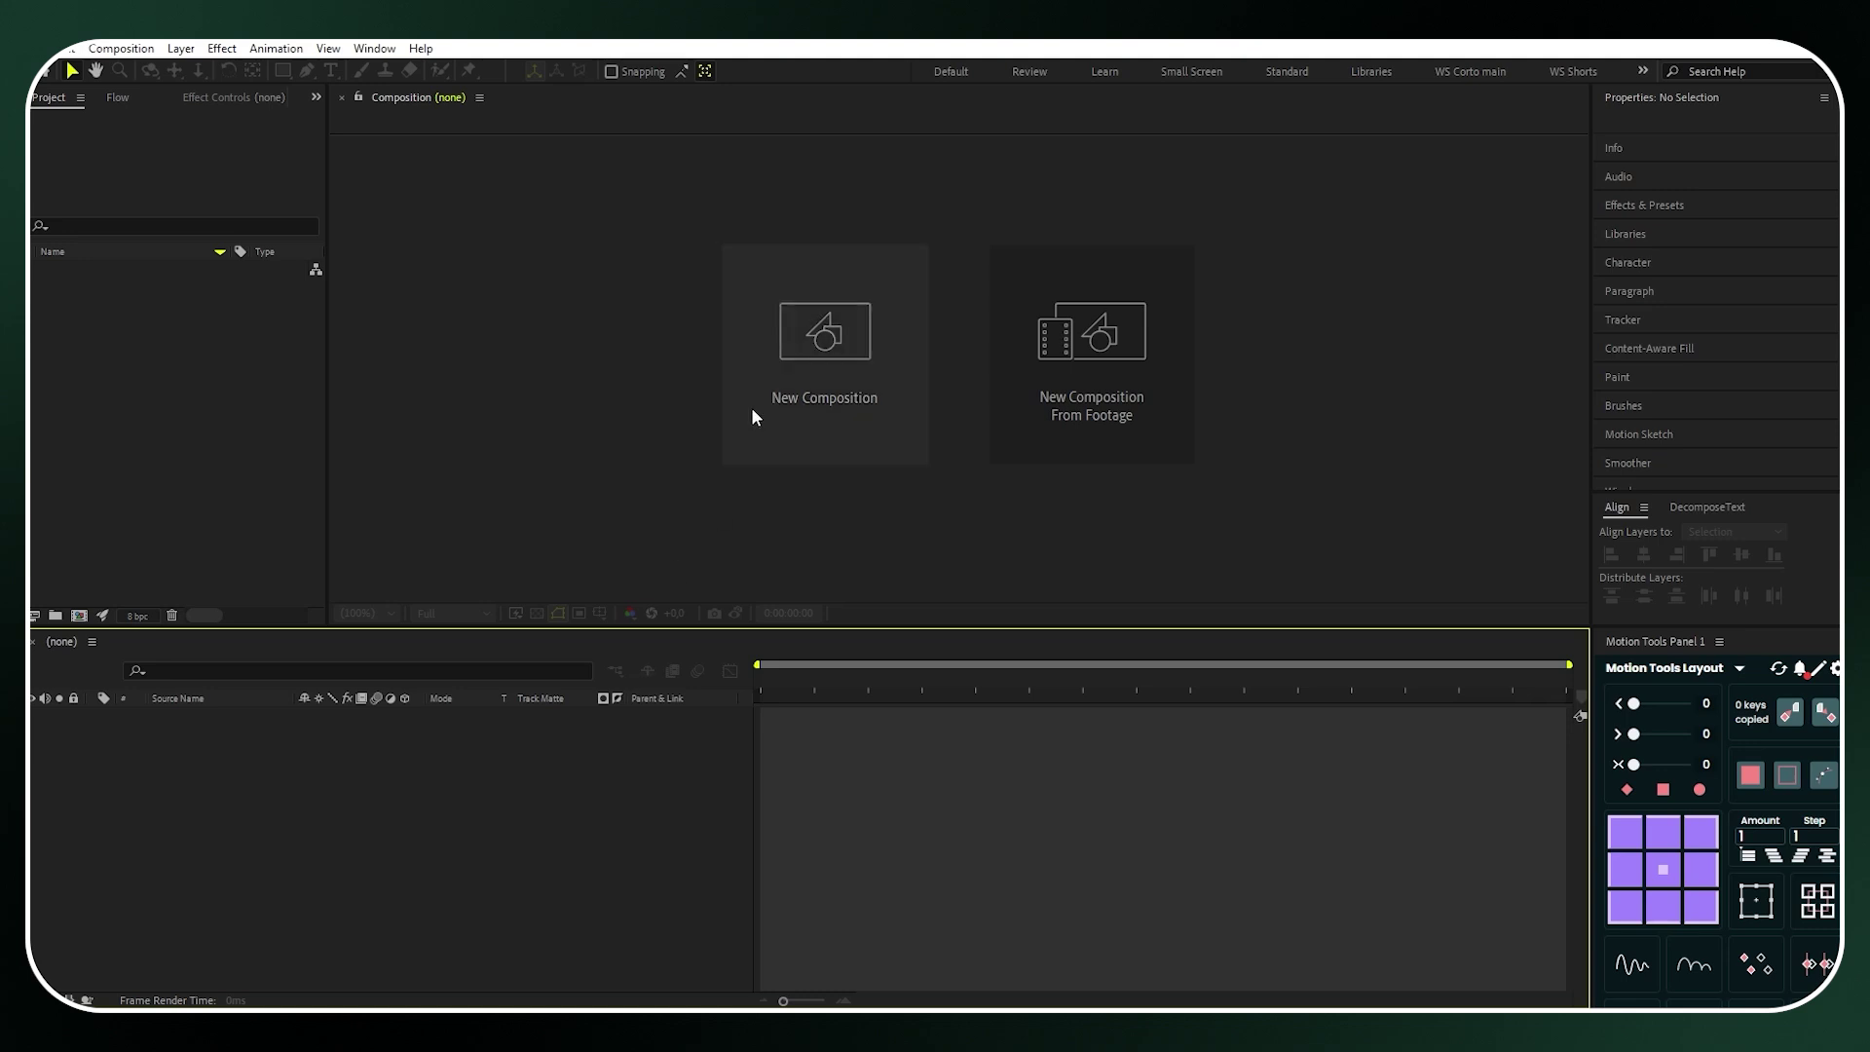
Create a 1920x1080, 30 fps composition named Cercle that uses the Advanced 3D renderer
click(761, 359)
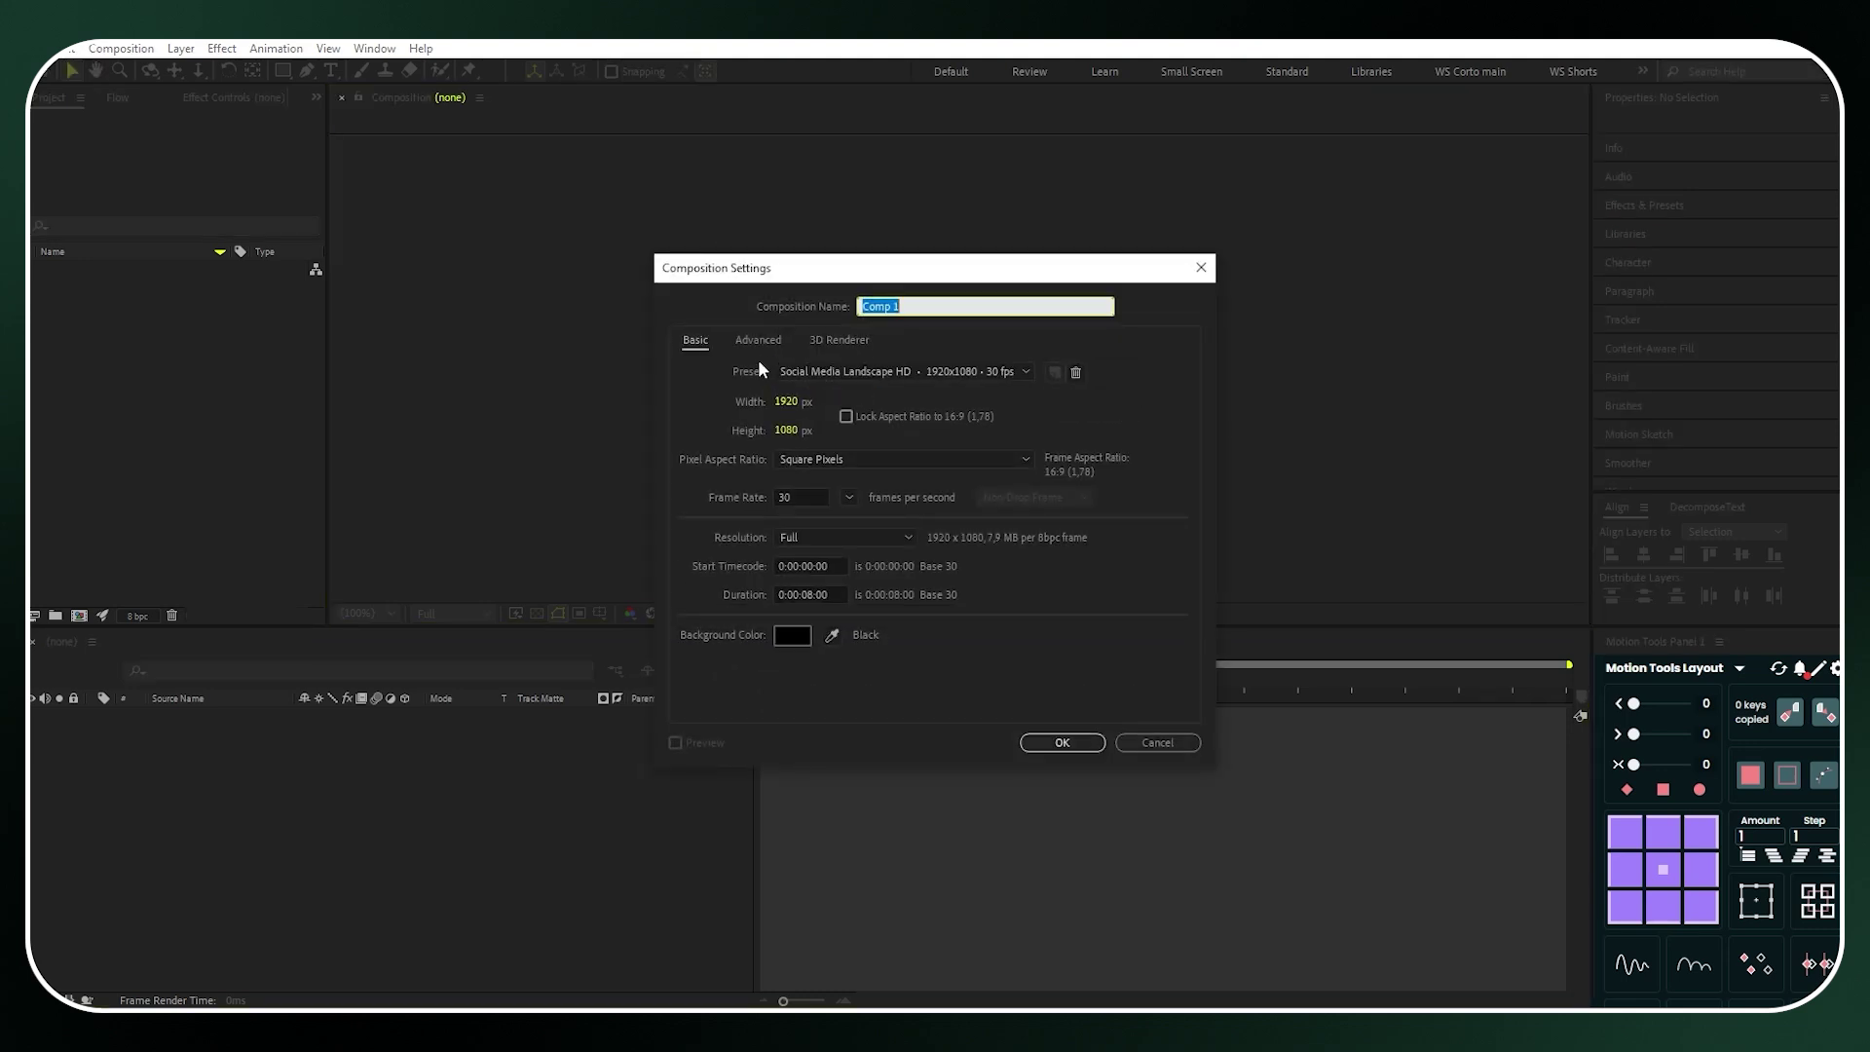
key(BackSpace)
text(Cercle)
click(843, 346)
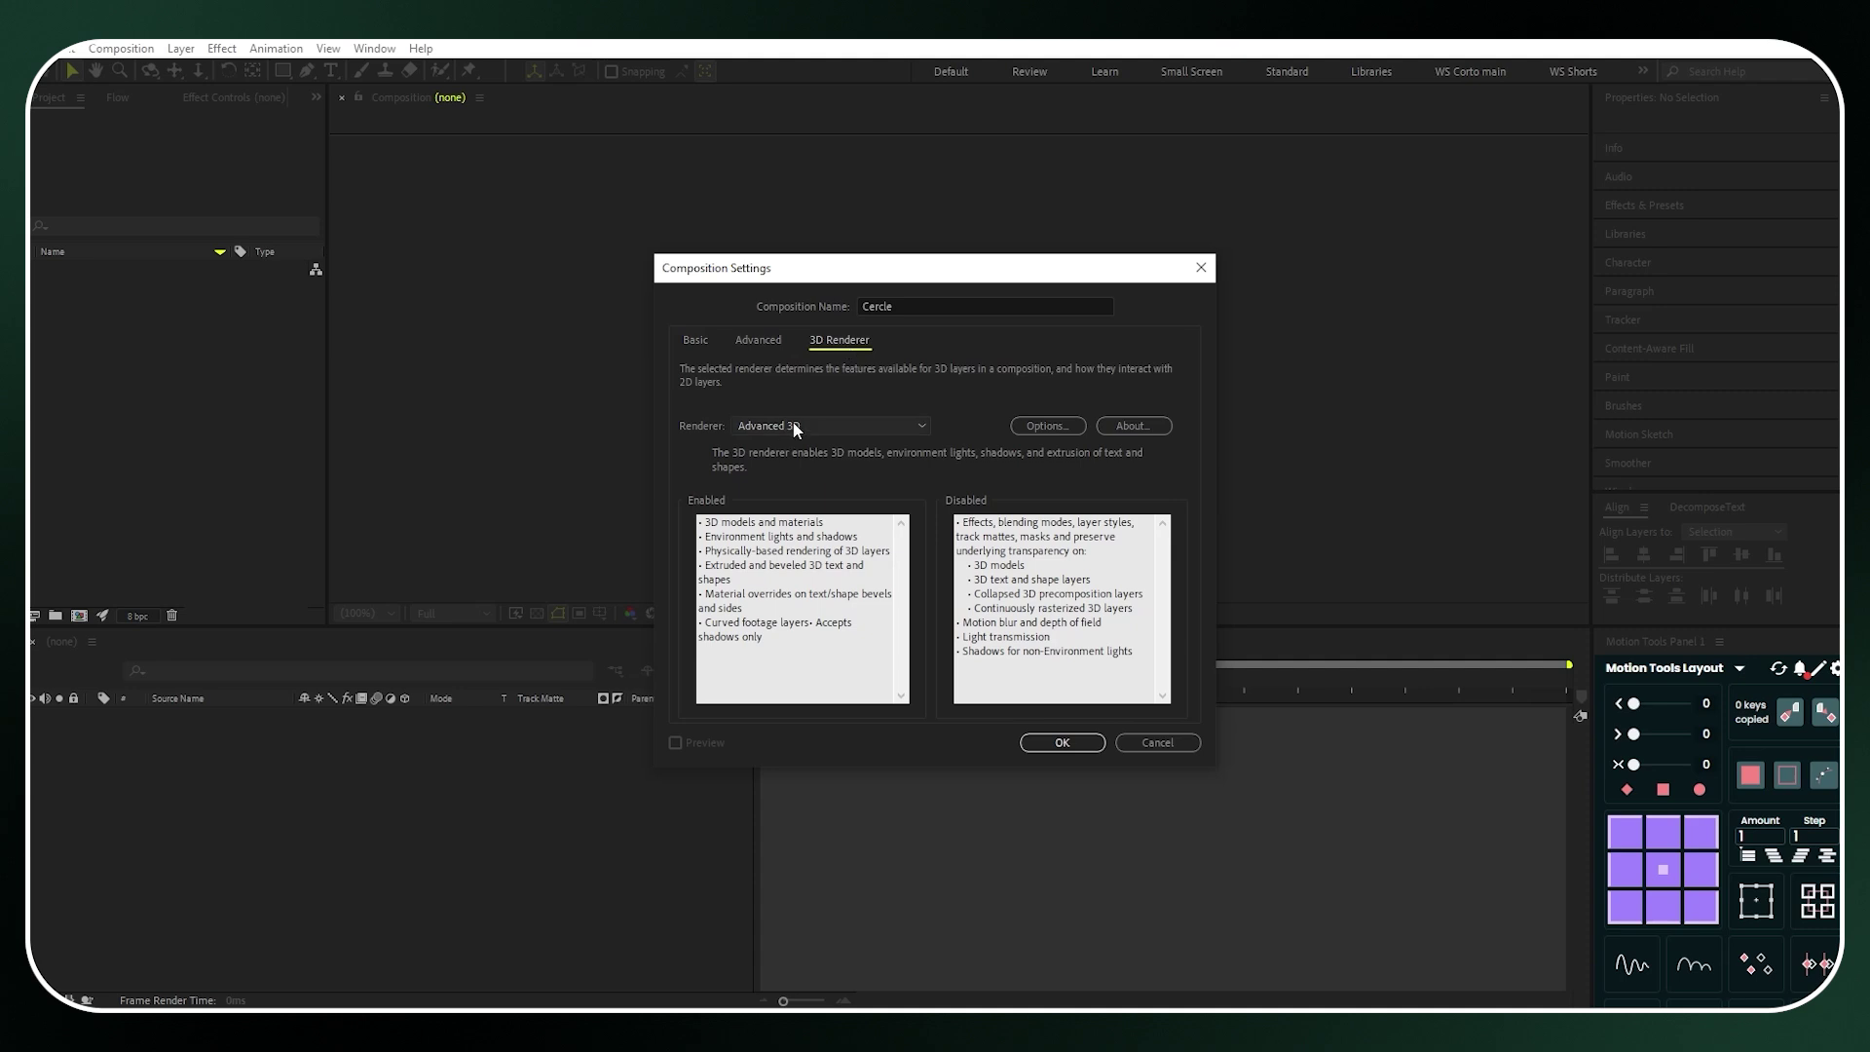
click(826, 426)
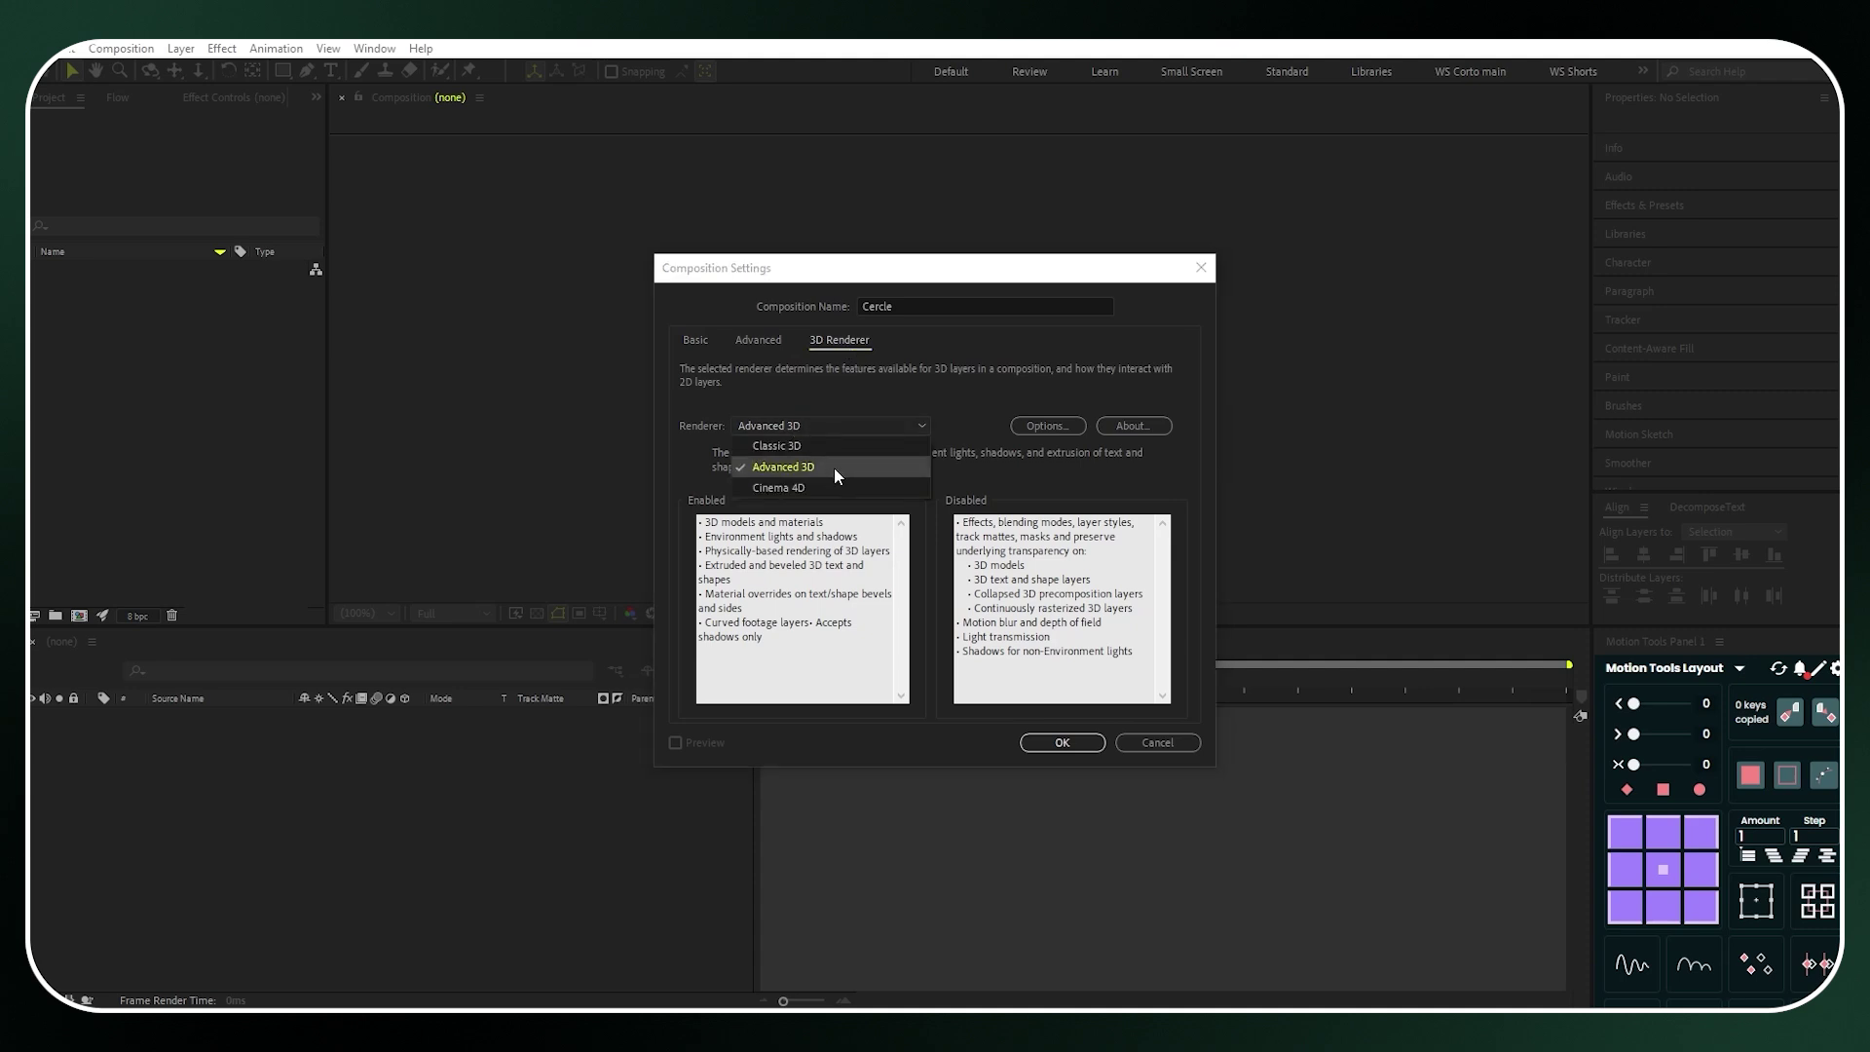
click(836, 468)
click(1060, 744)
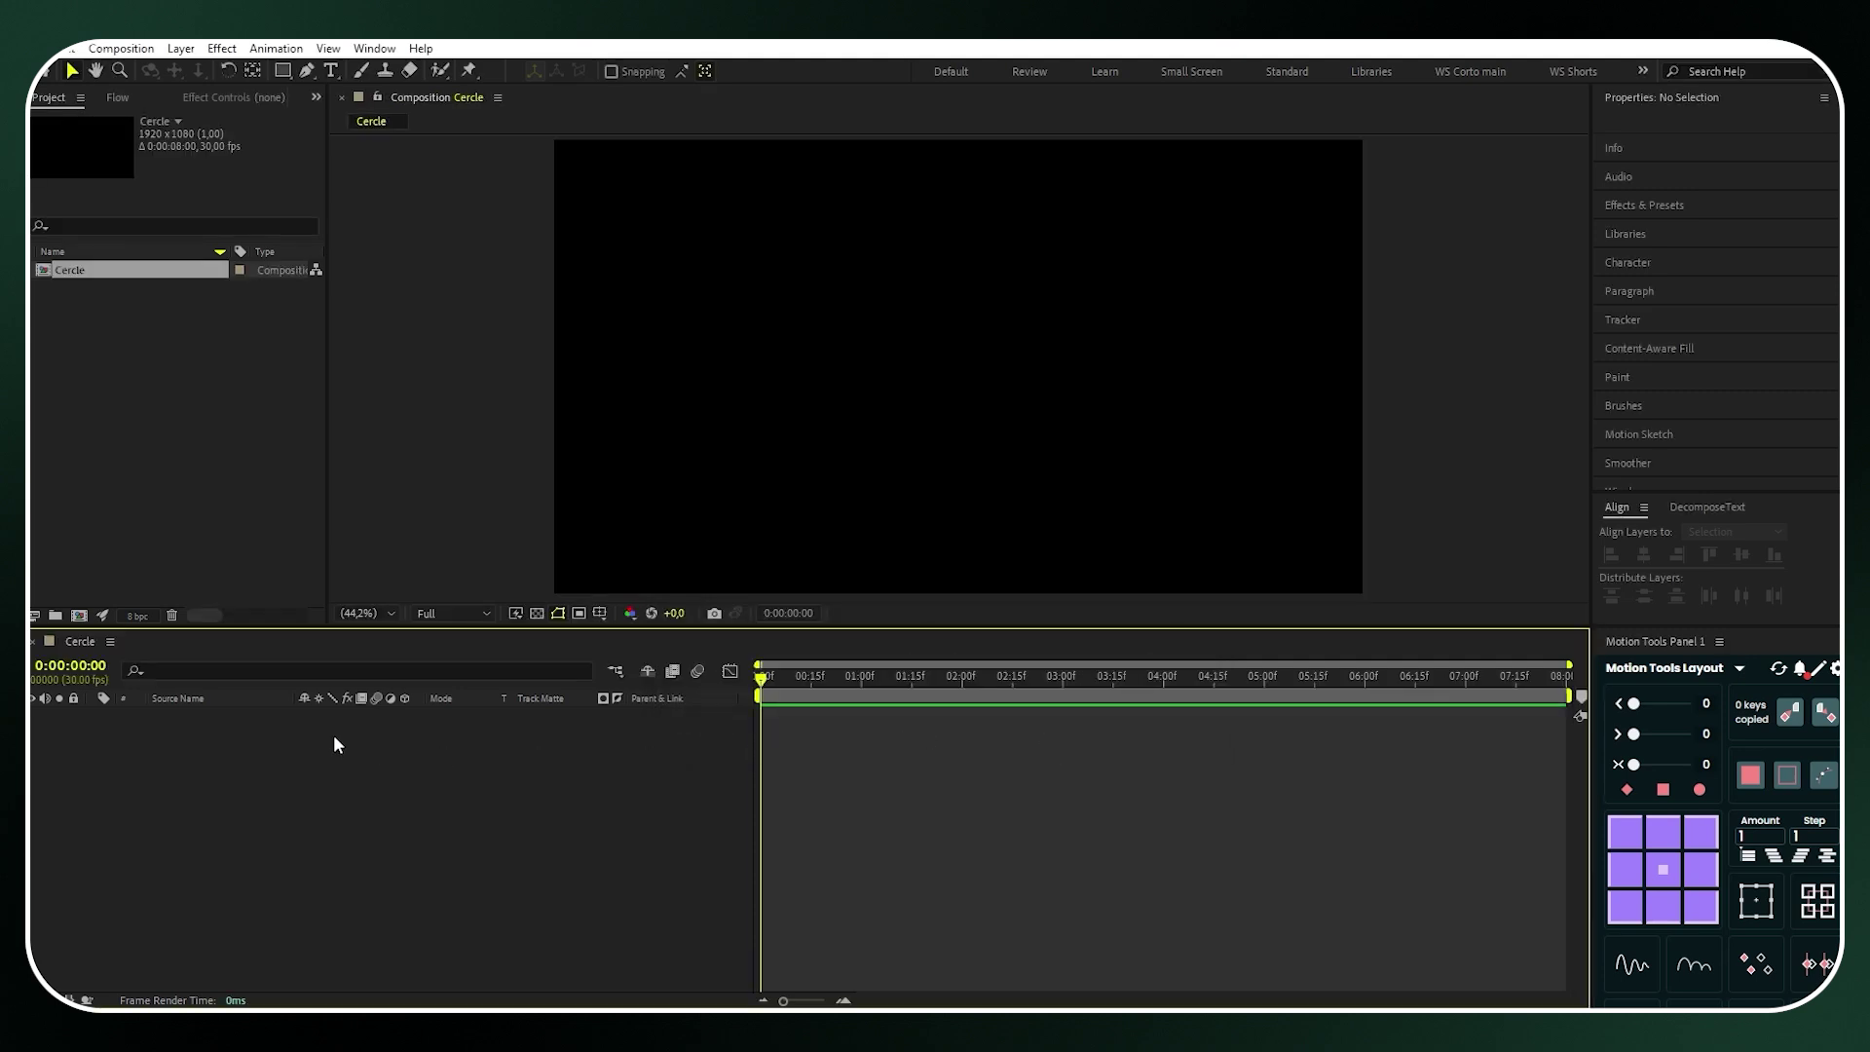
Add a 1920x1080 solid layer named Background to the composition
right_click(294, 739)
mouse_move(467, 750)
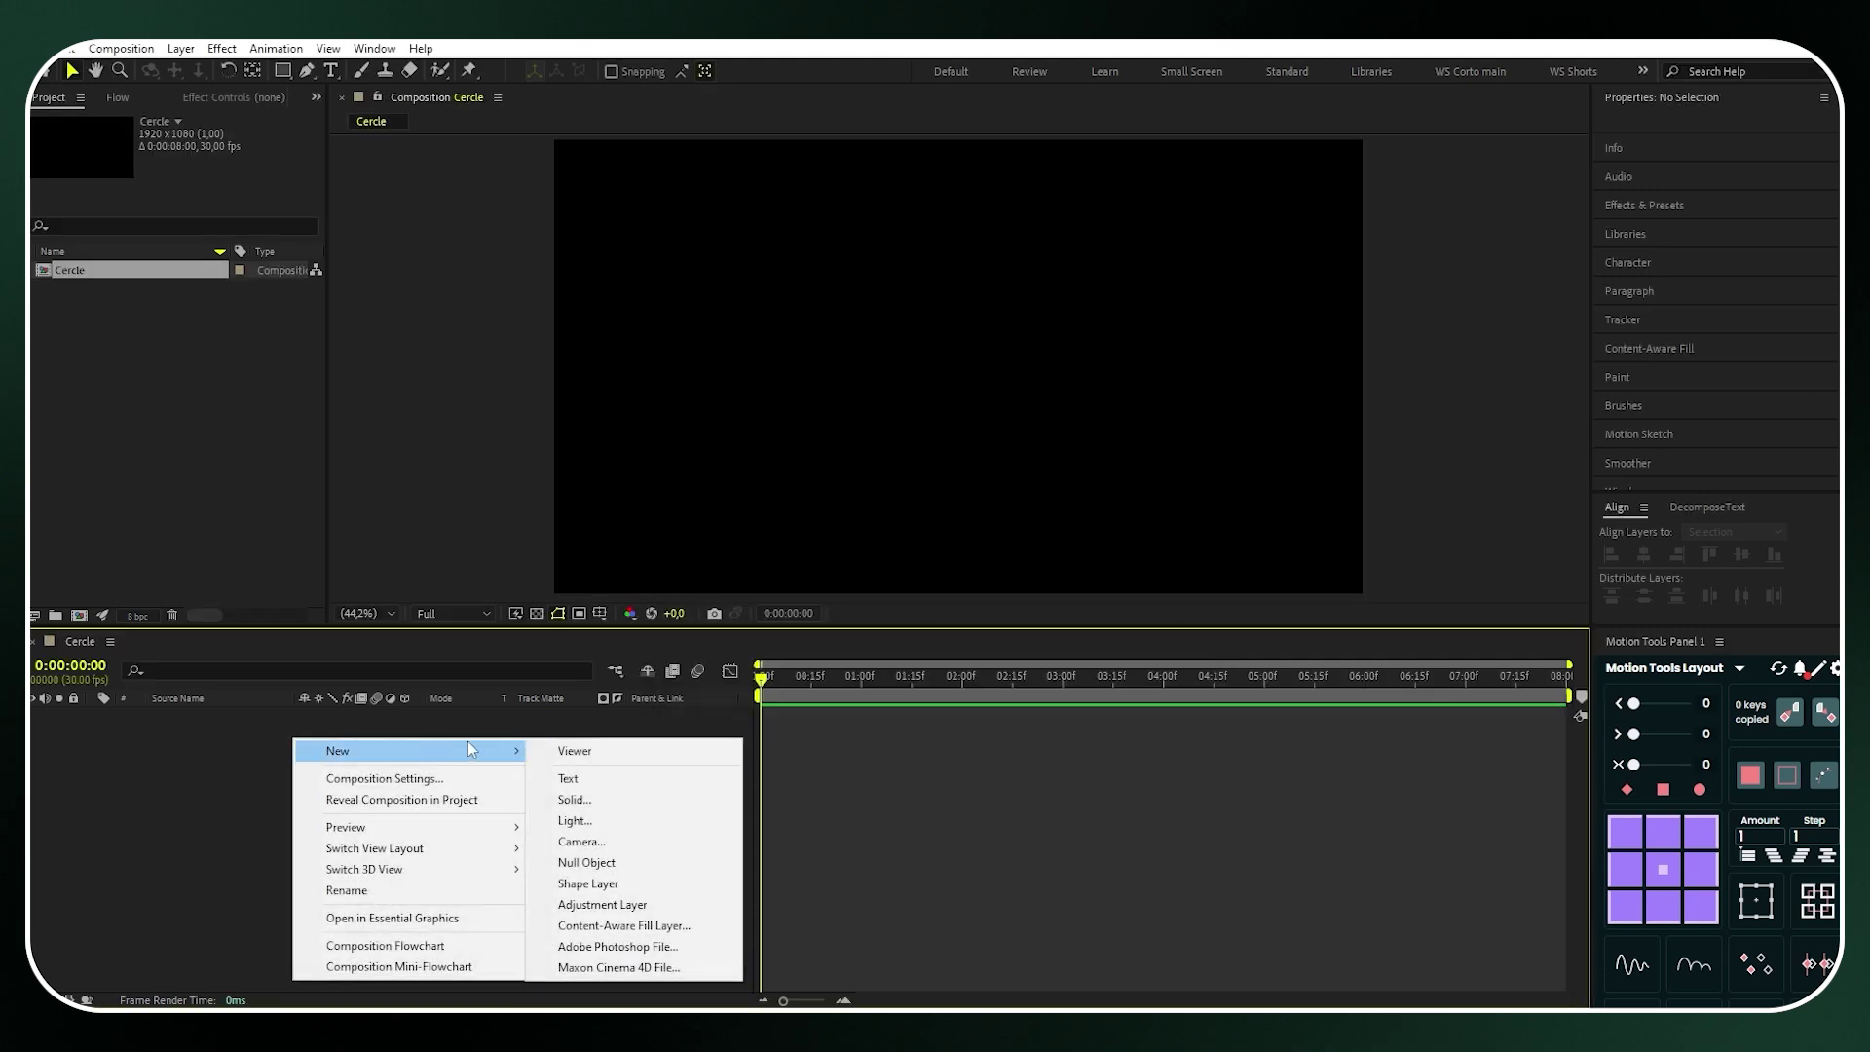
click(609, 791)
key(BackSpace)
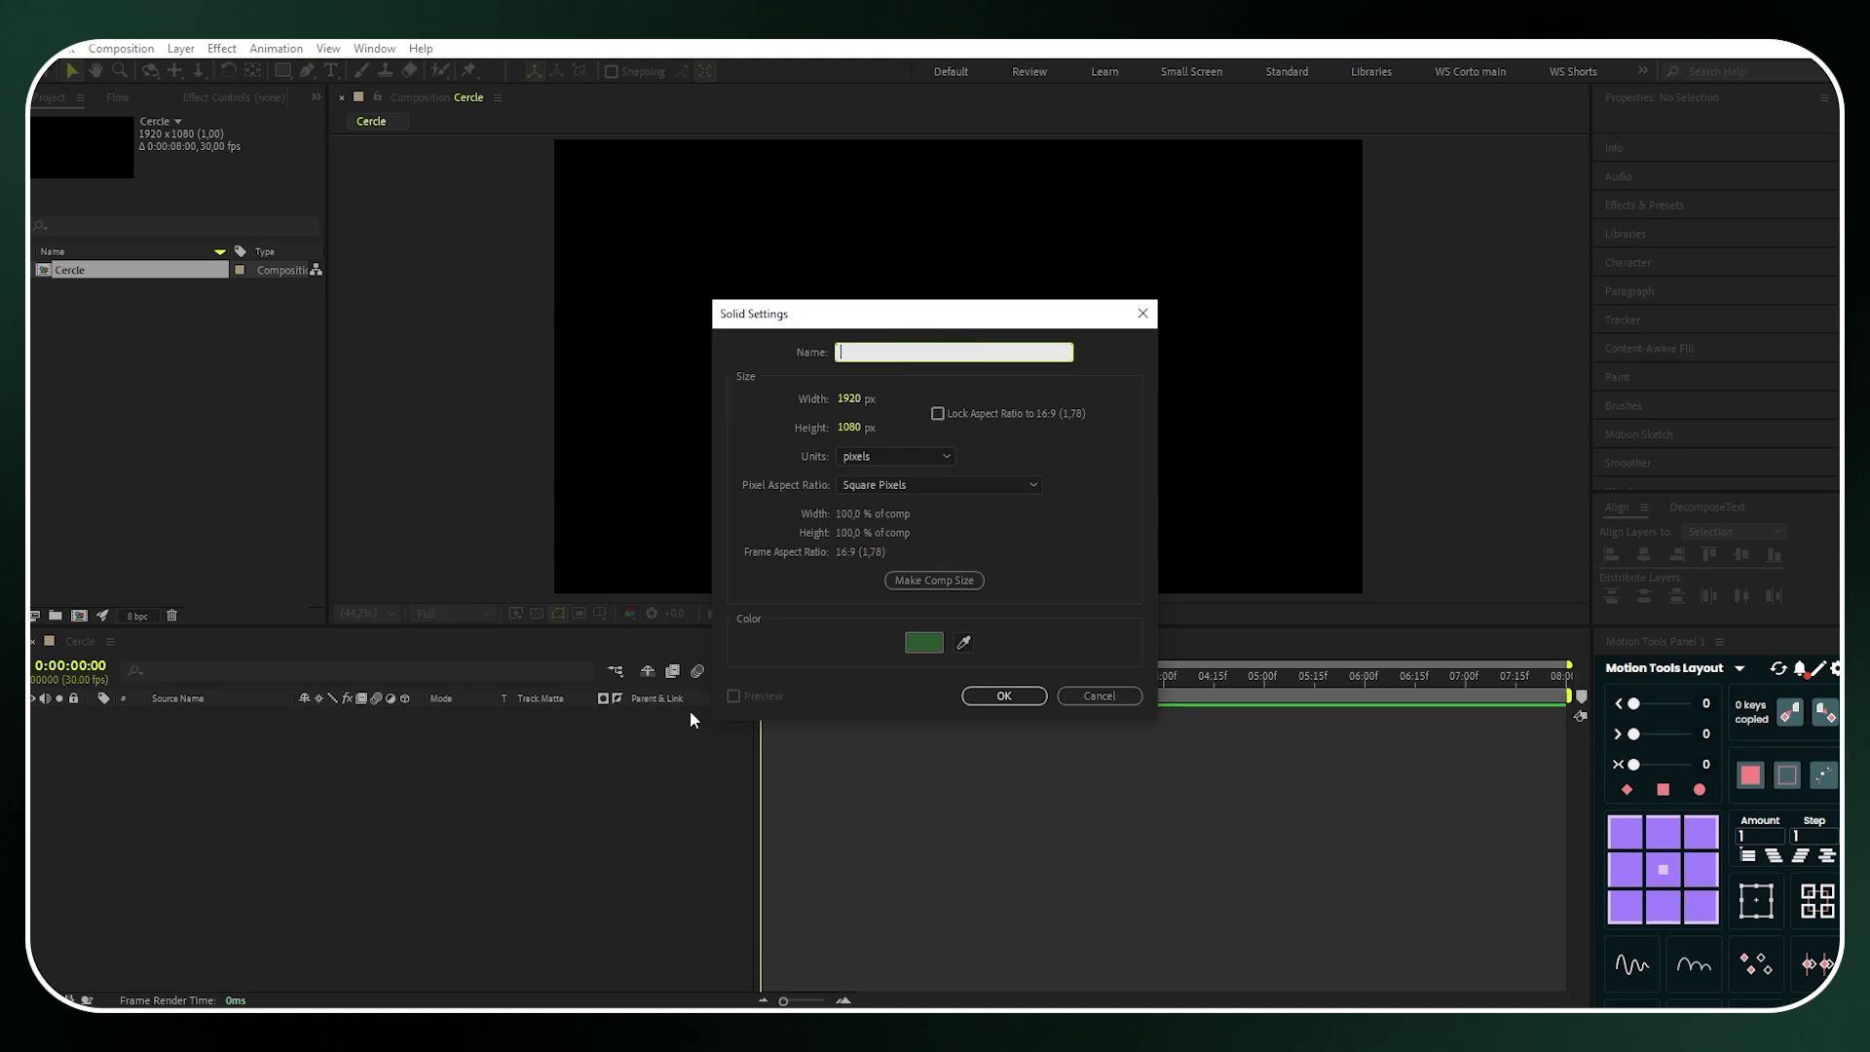
text(Background)
click(999, 696)
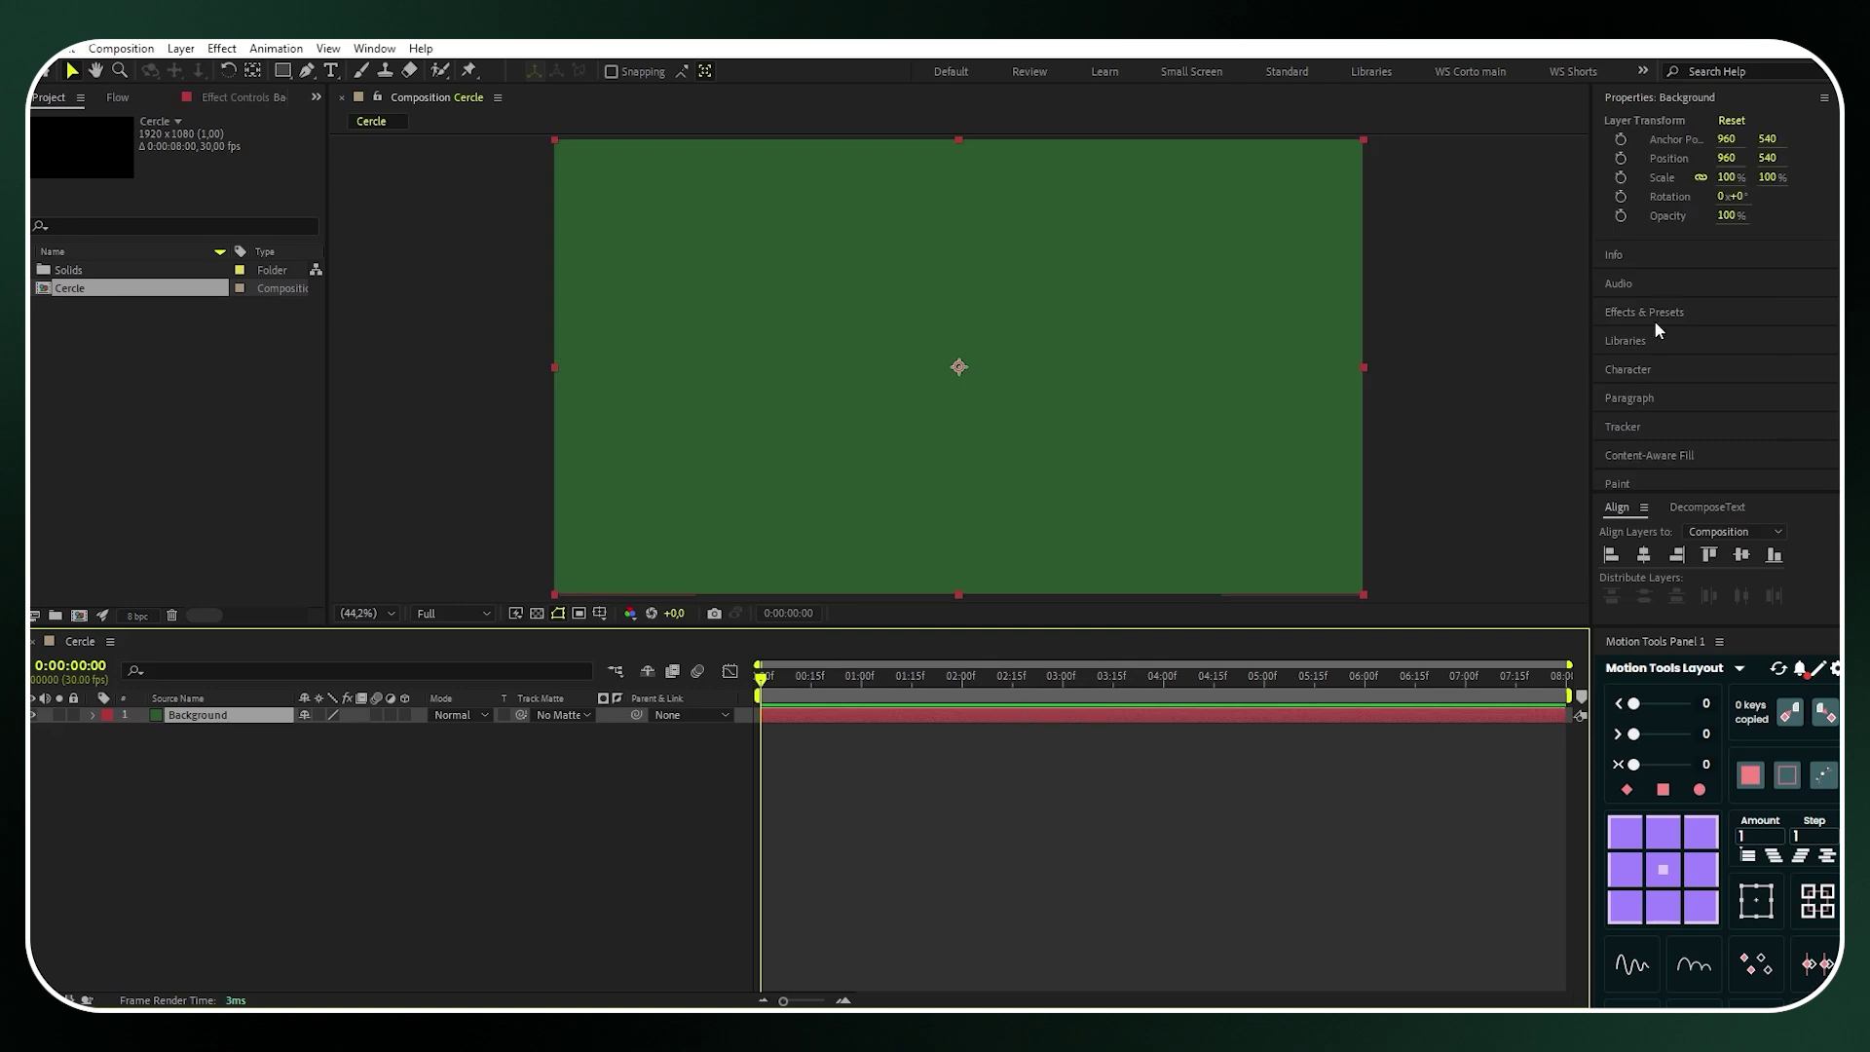
Find the 4-Color Gradient effect and apply it to the Background layer
click(1659, 326)
click(1647, 208)
text(4)
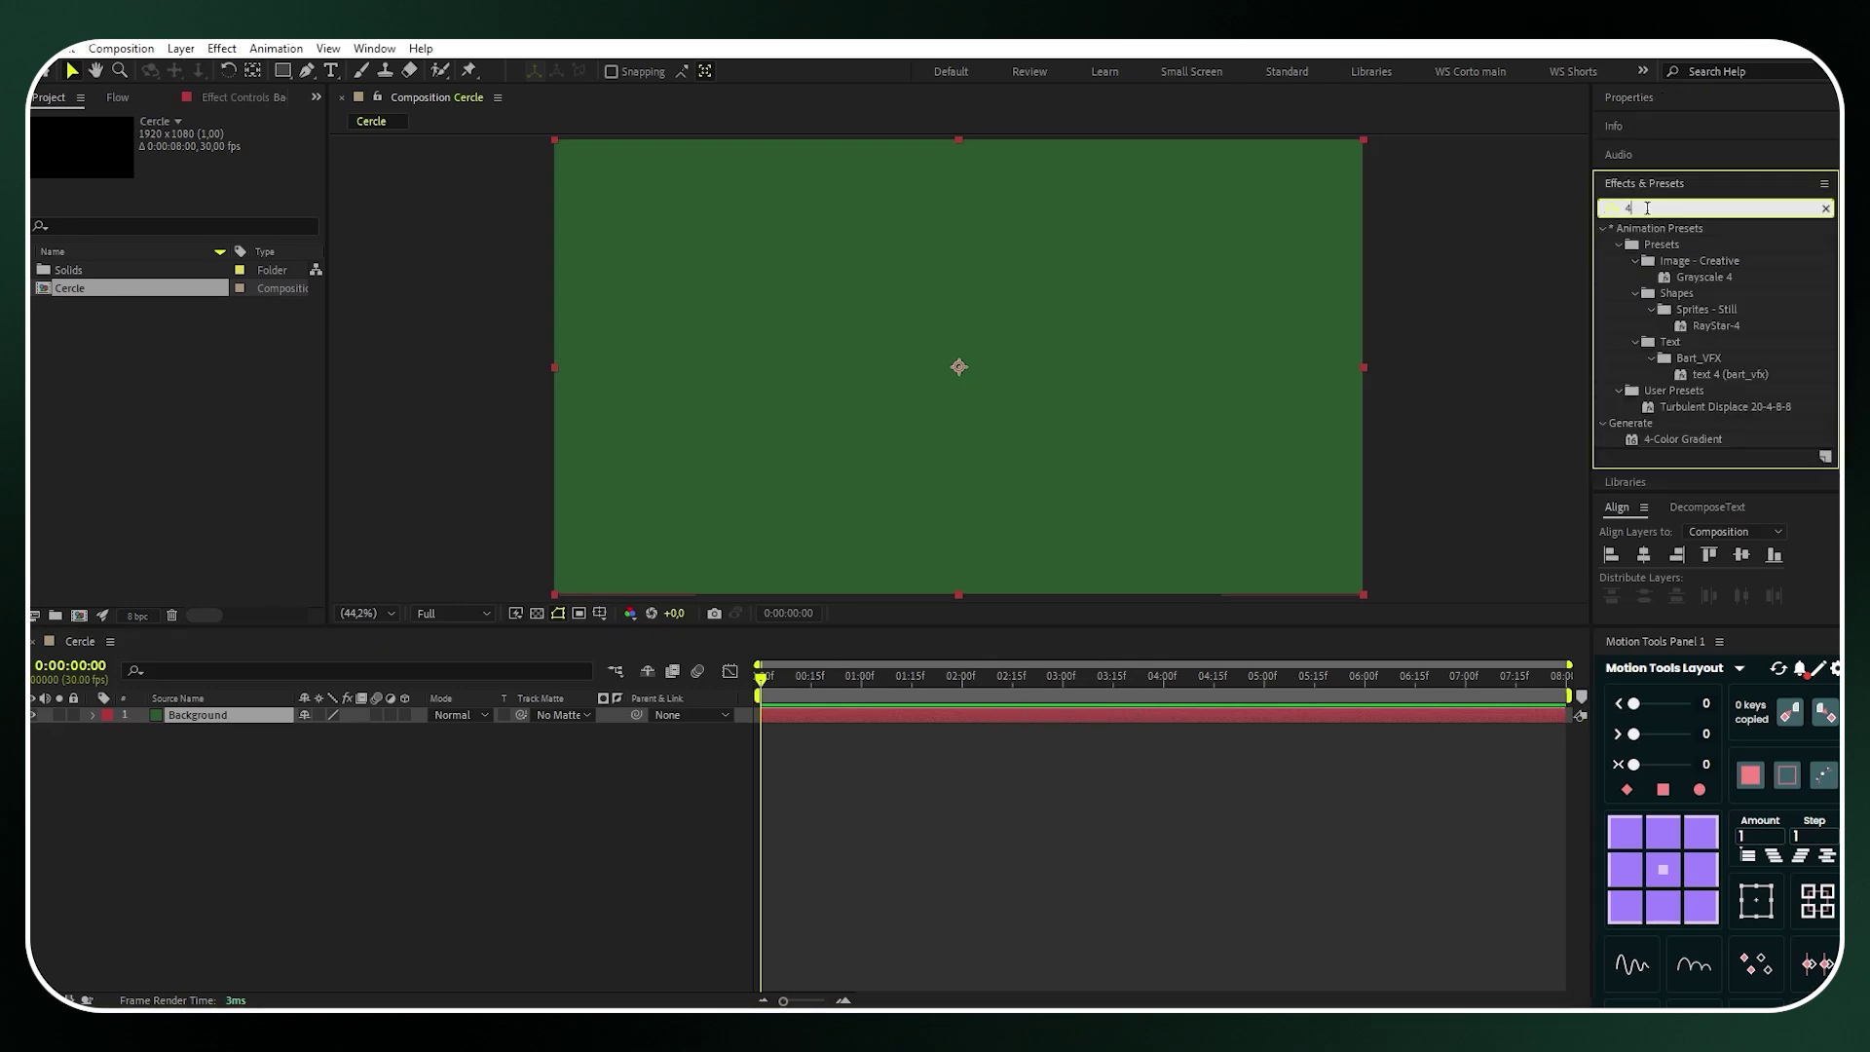
text(-color)
drag(1683, 244, 256, 713)
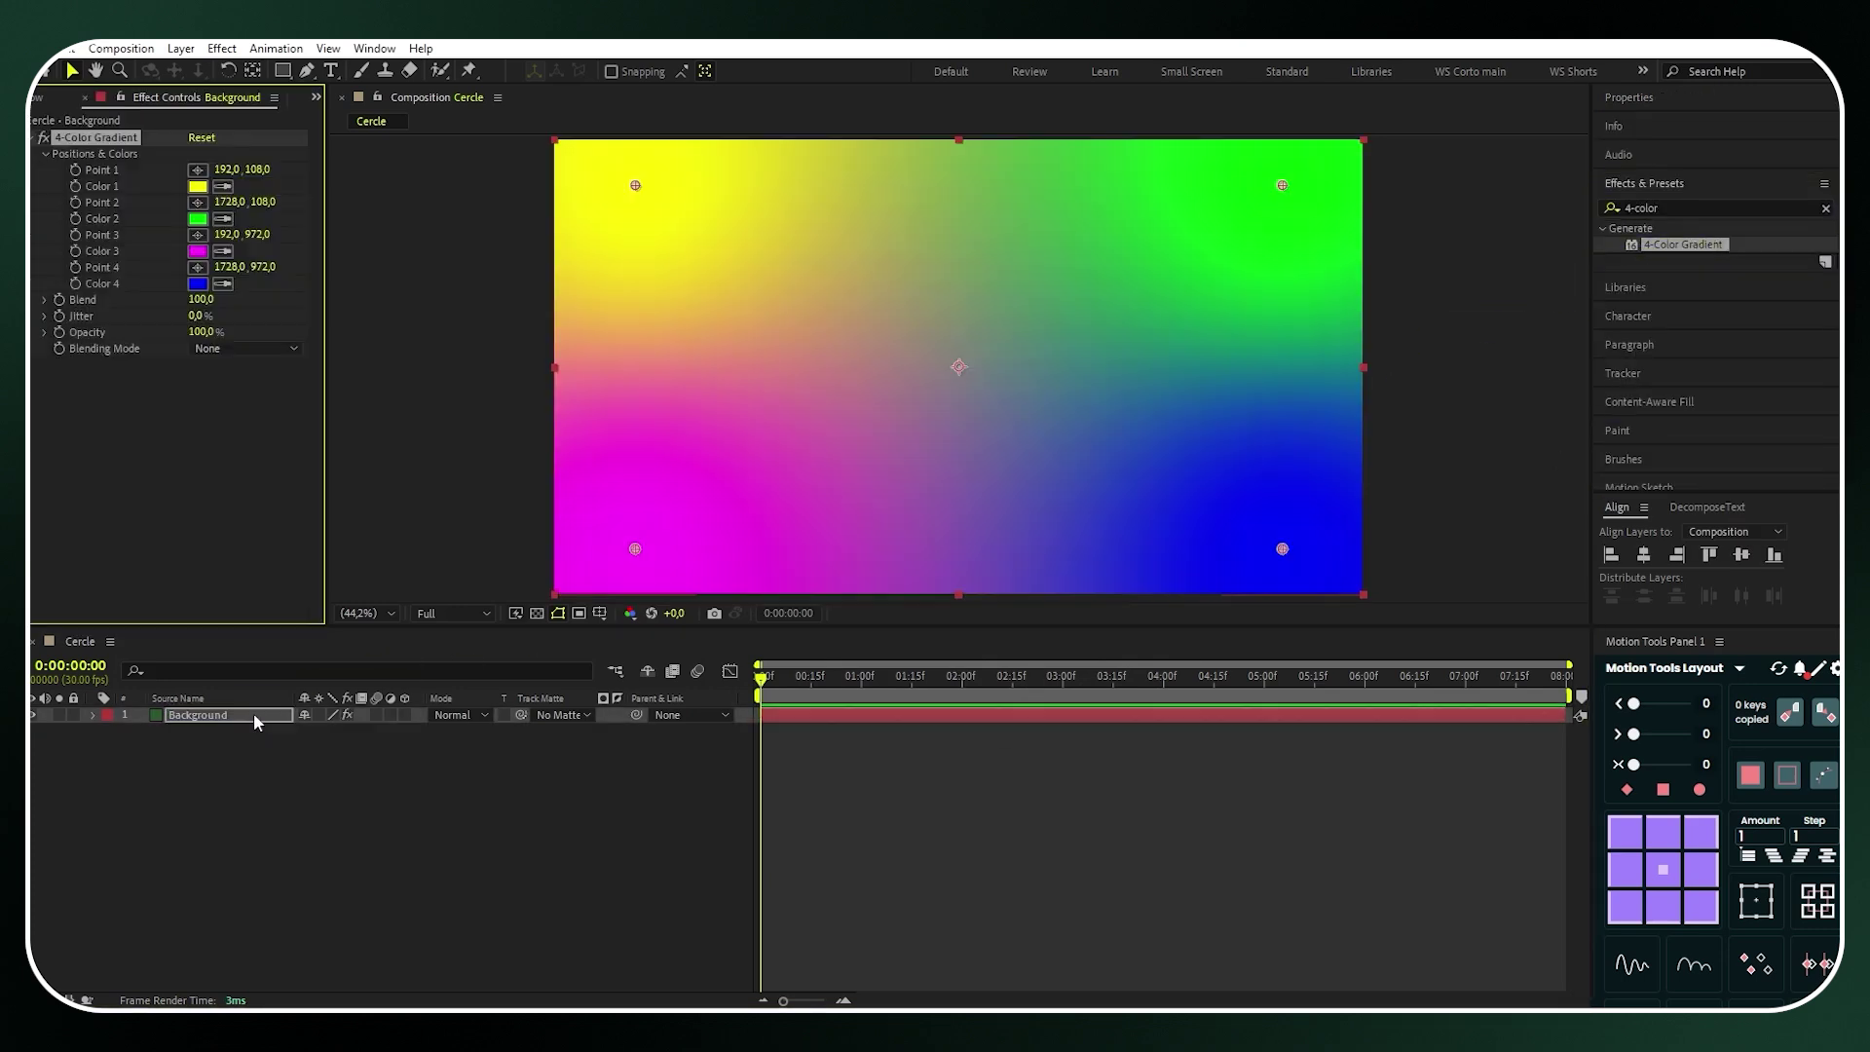
Set Color 2 of the gradient to black (000000) and sample it for Color 3
click(197, 218)
drag(1246, 380, 1073, 622)
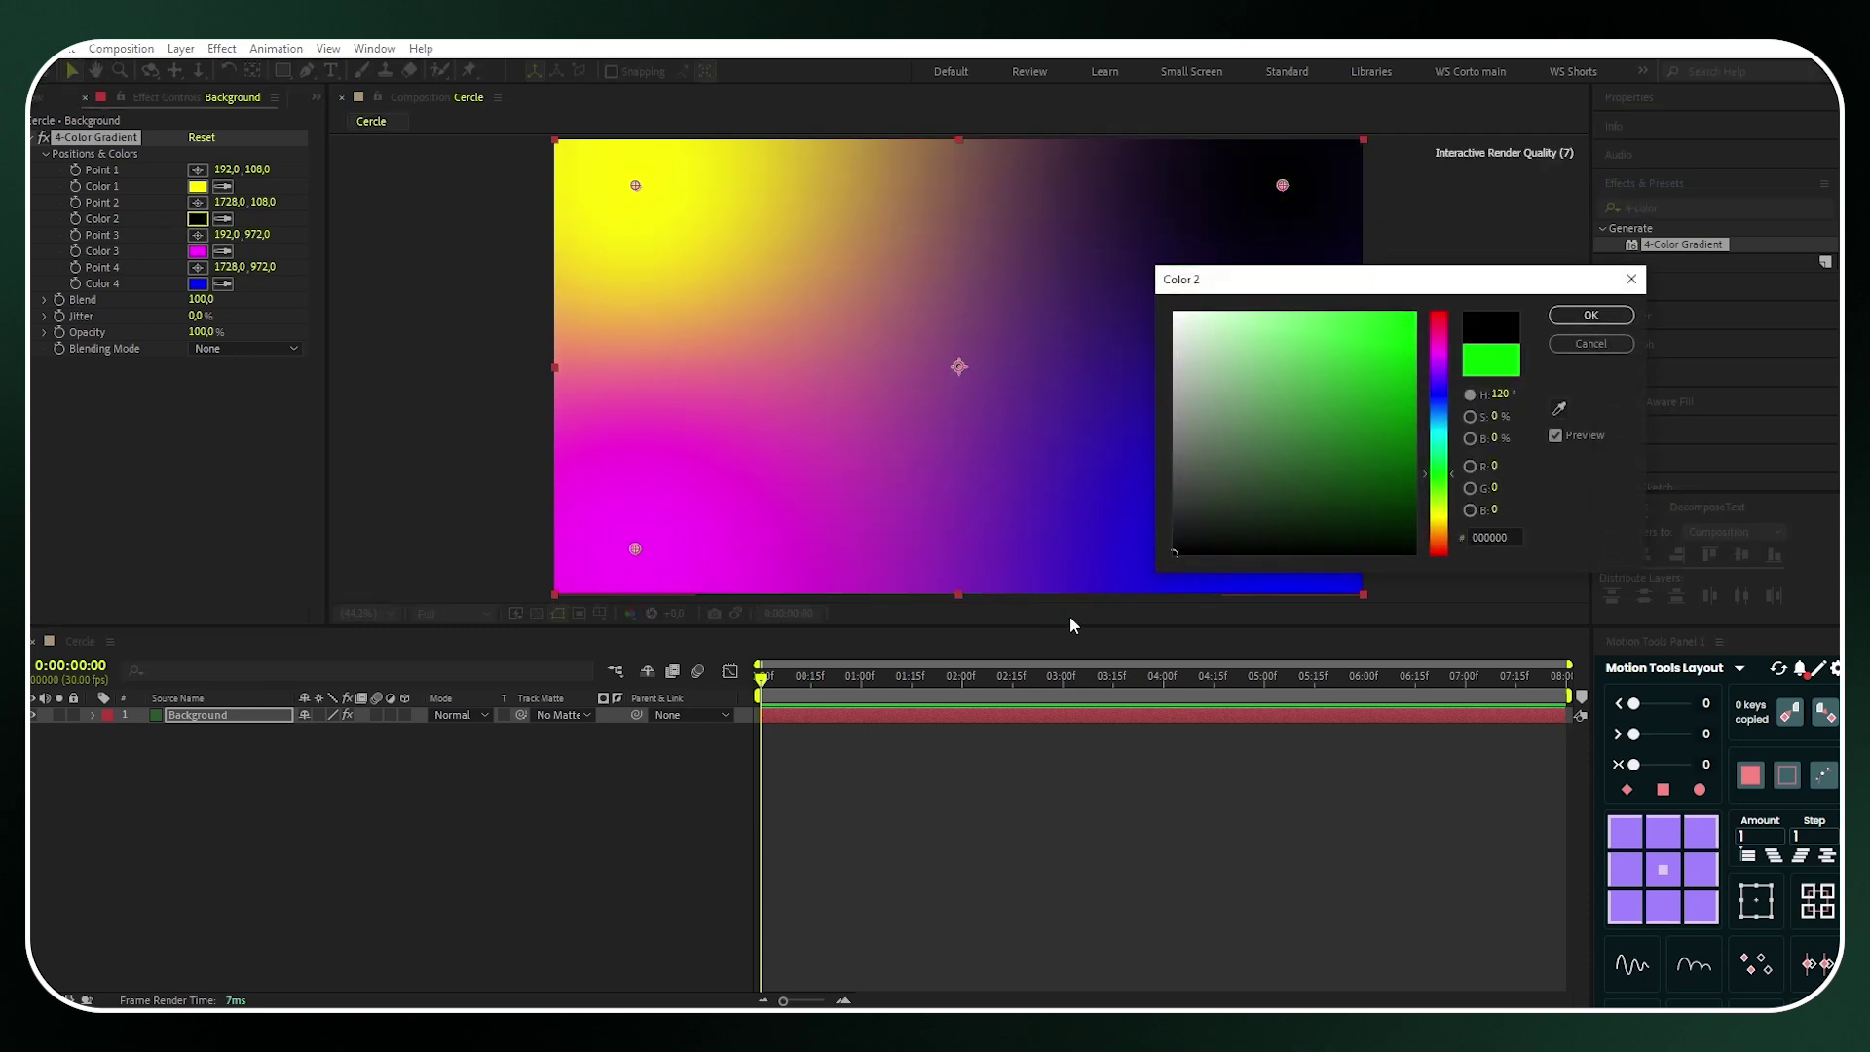
click(1590, 315)
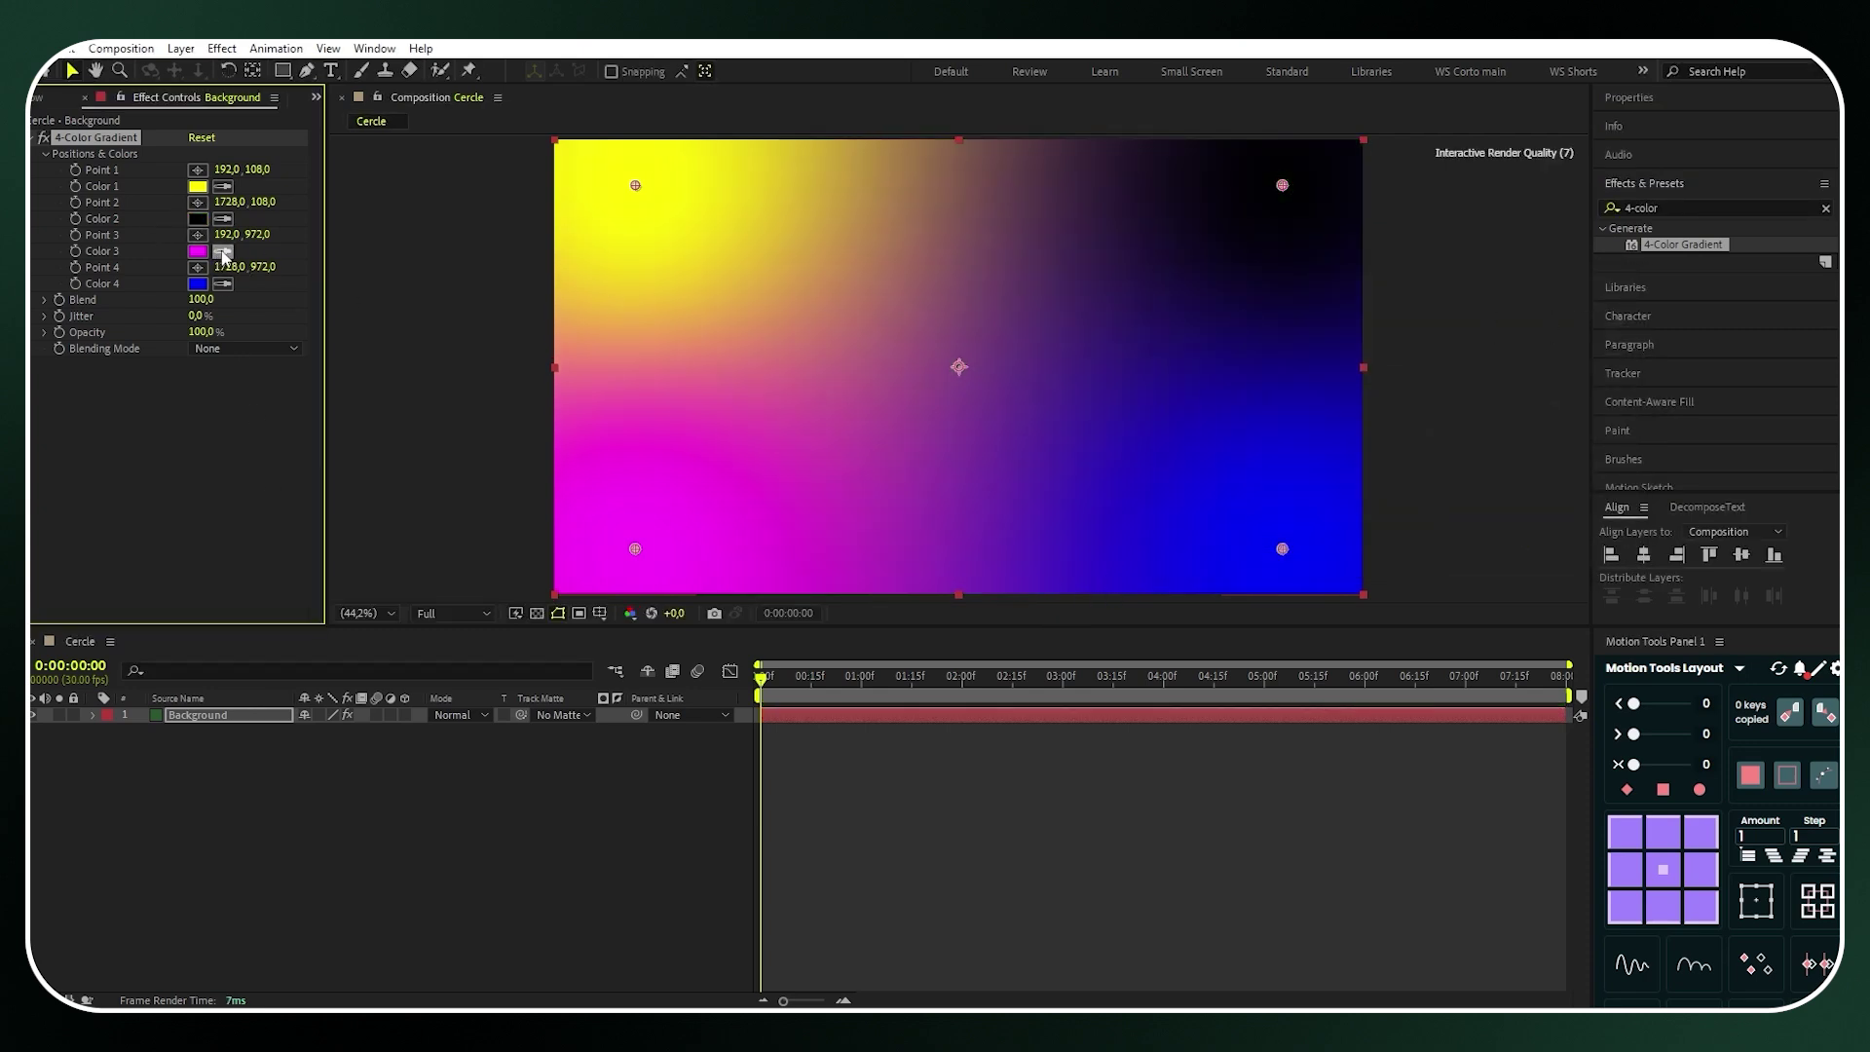
click(198, 219)
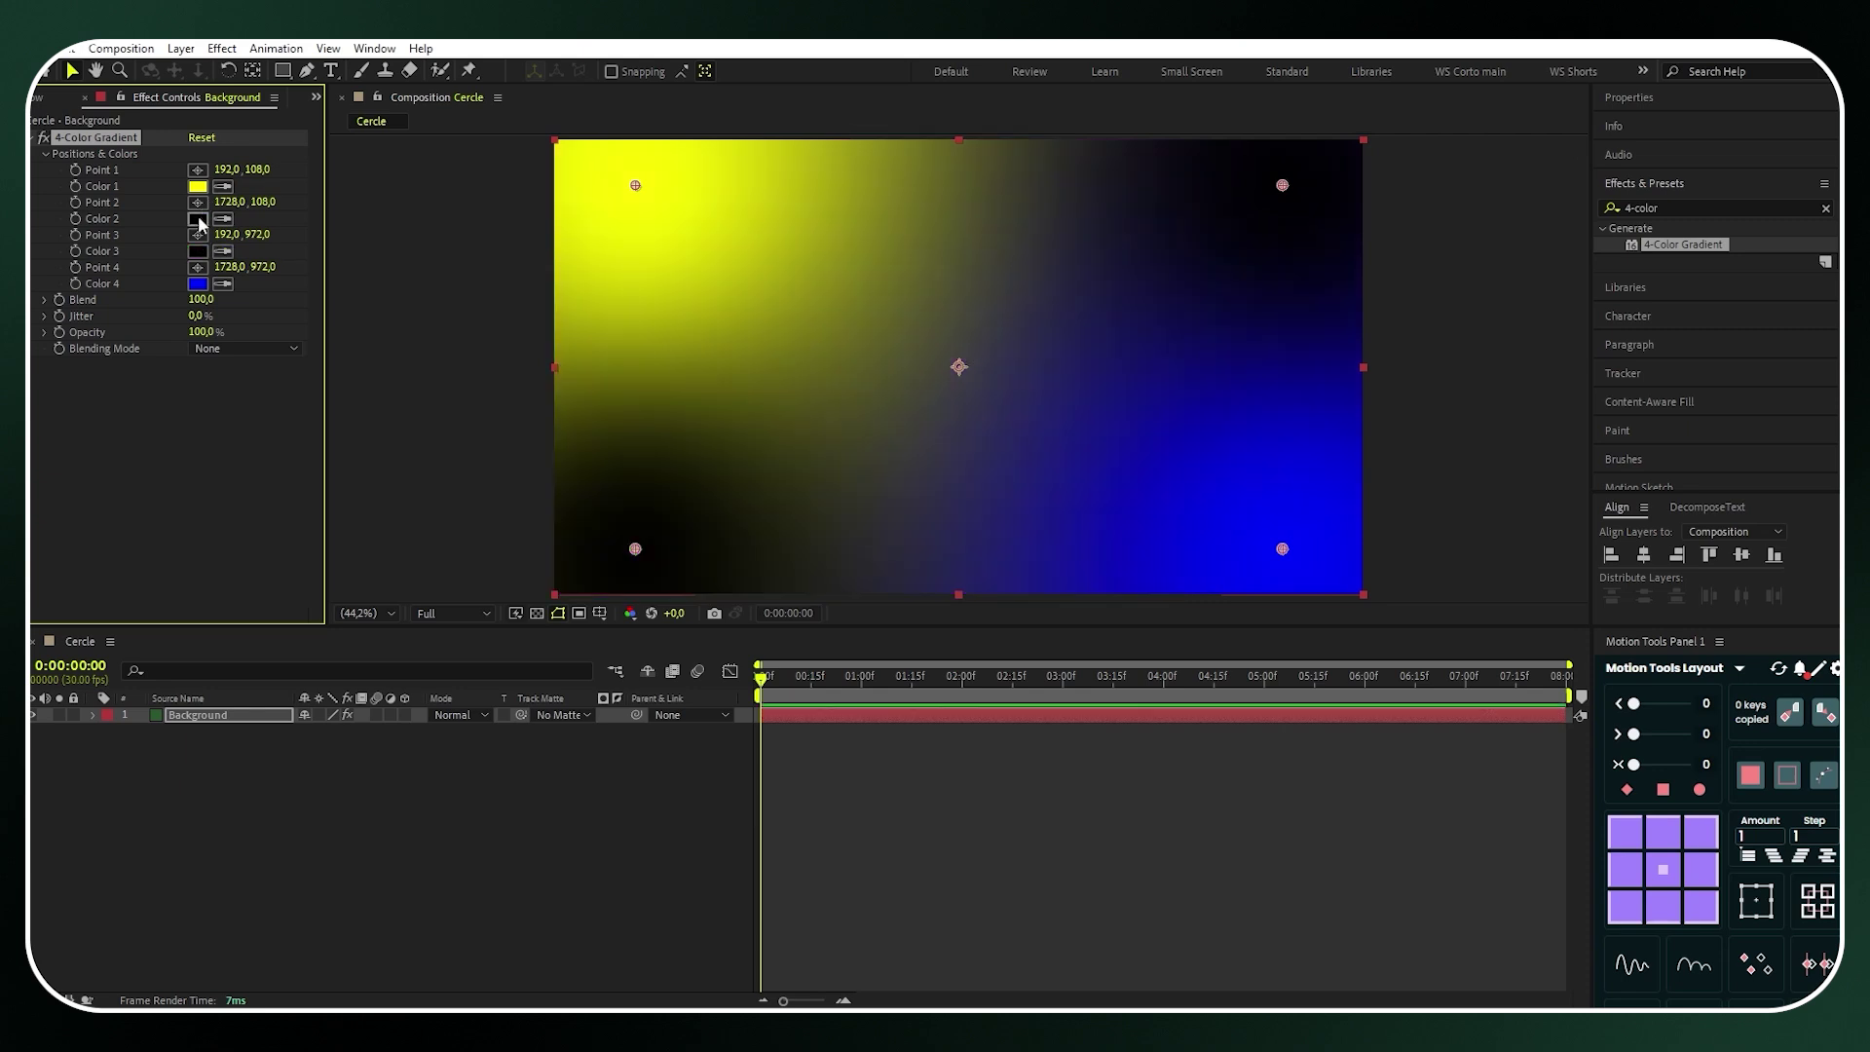
Set Color 1 of the gradient to 15362C and sample that dark green for Color 4
click(198, 186)
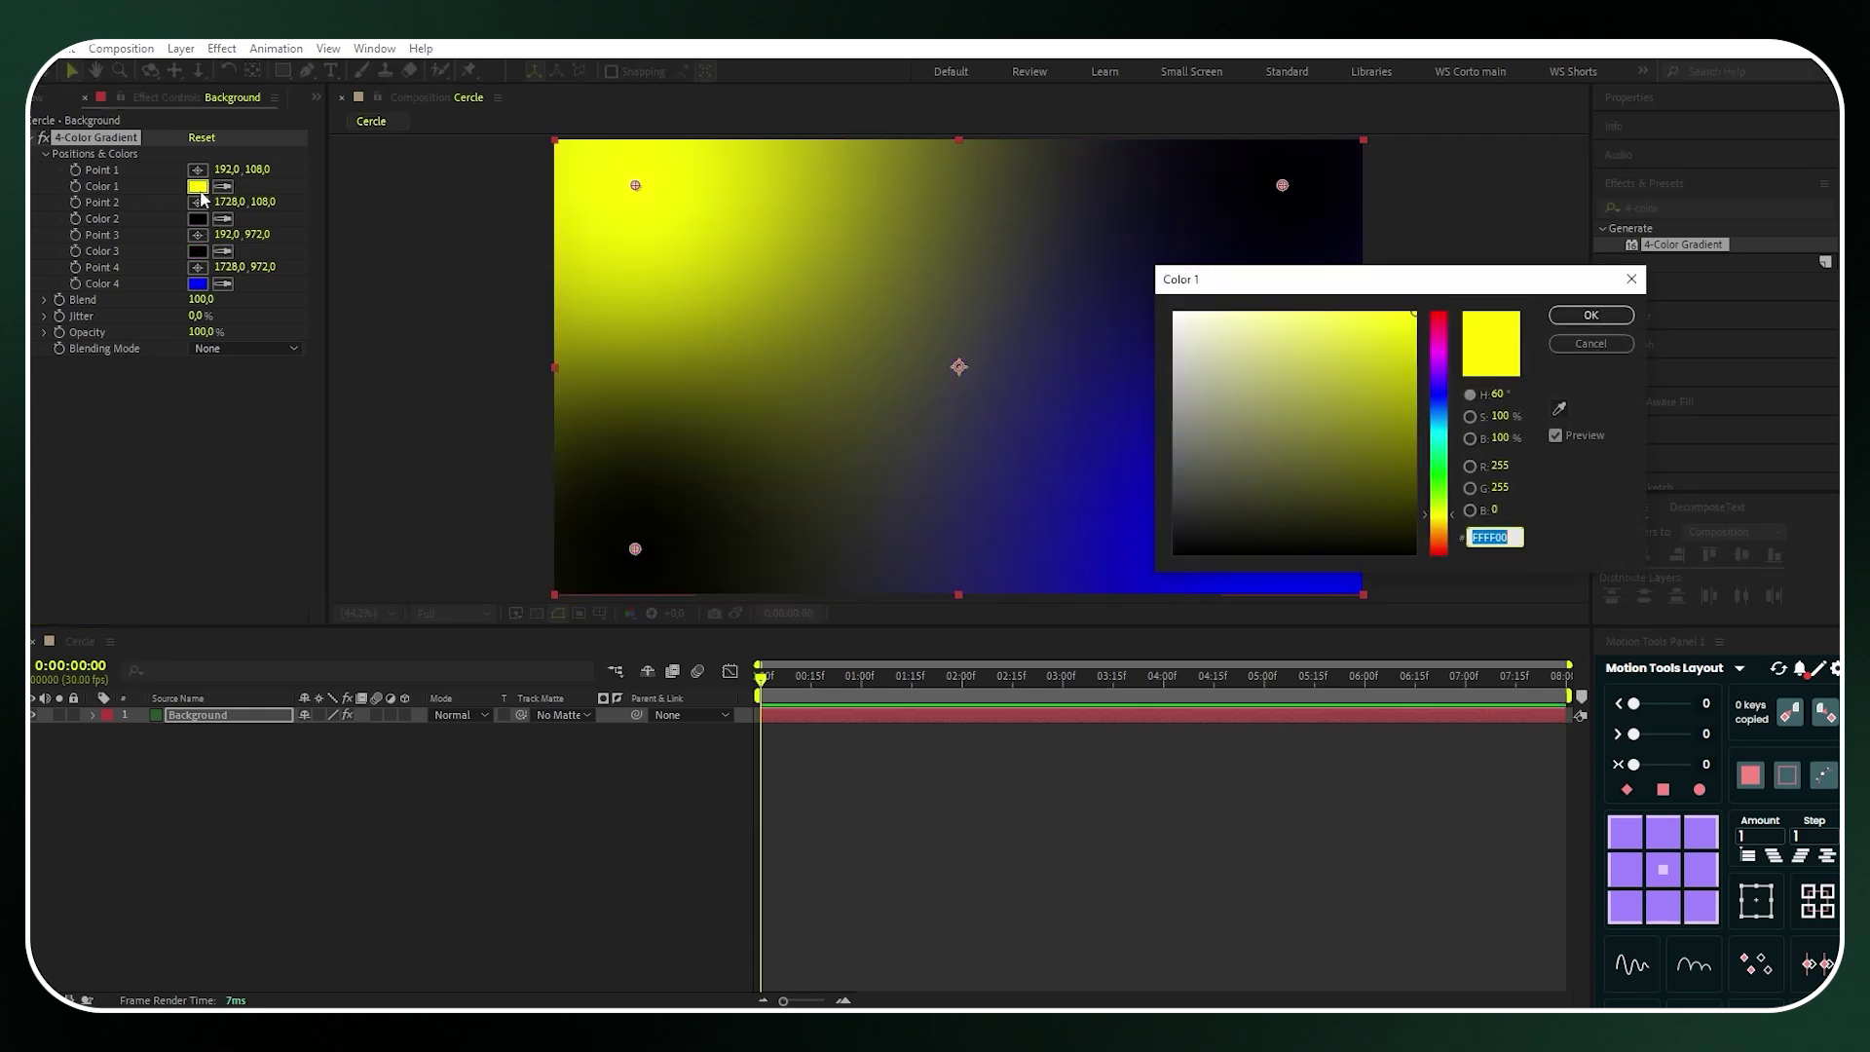
text(1)
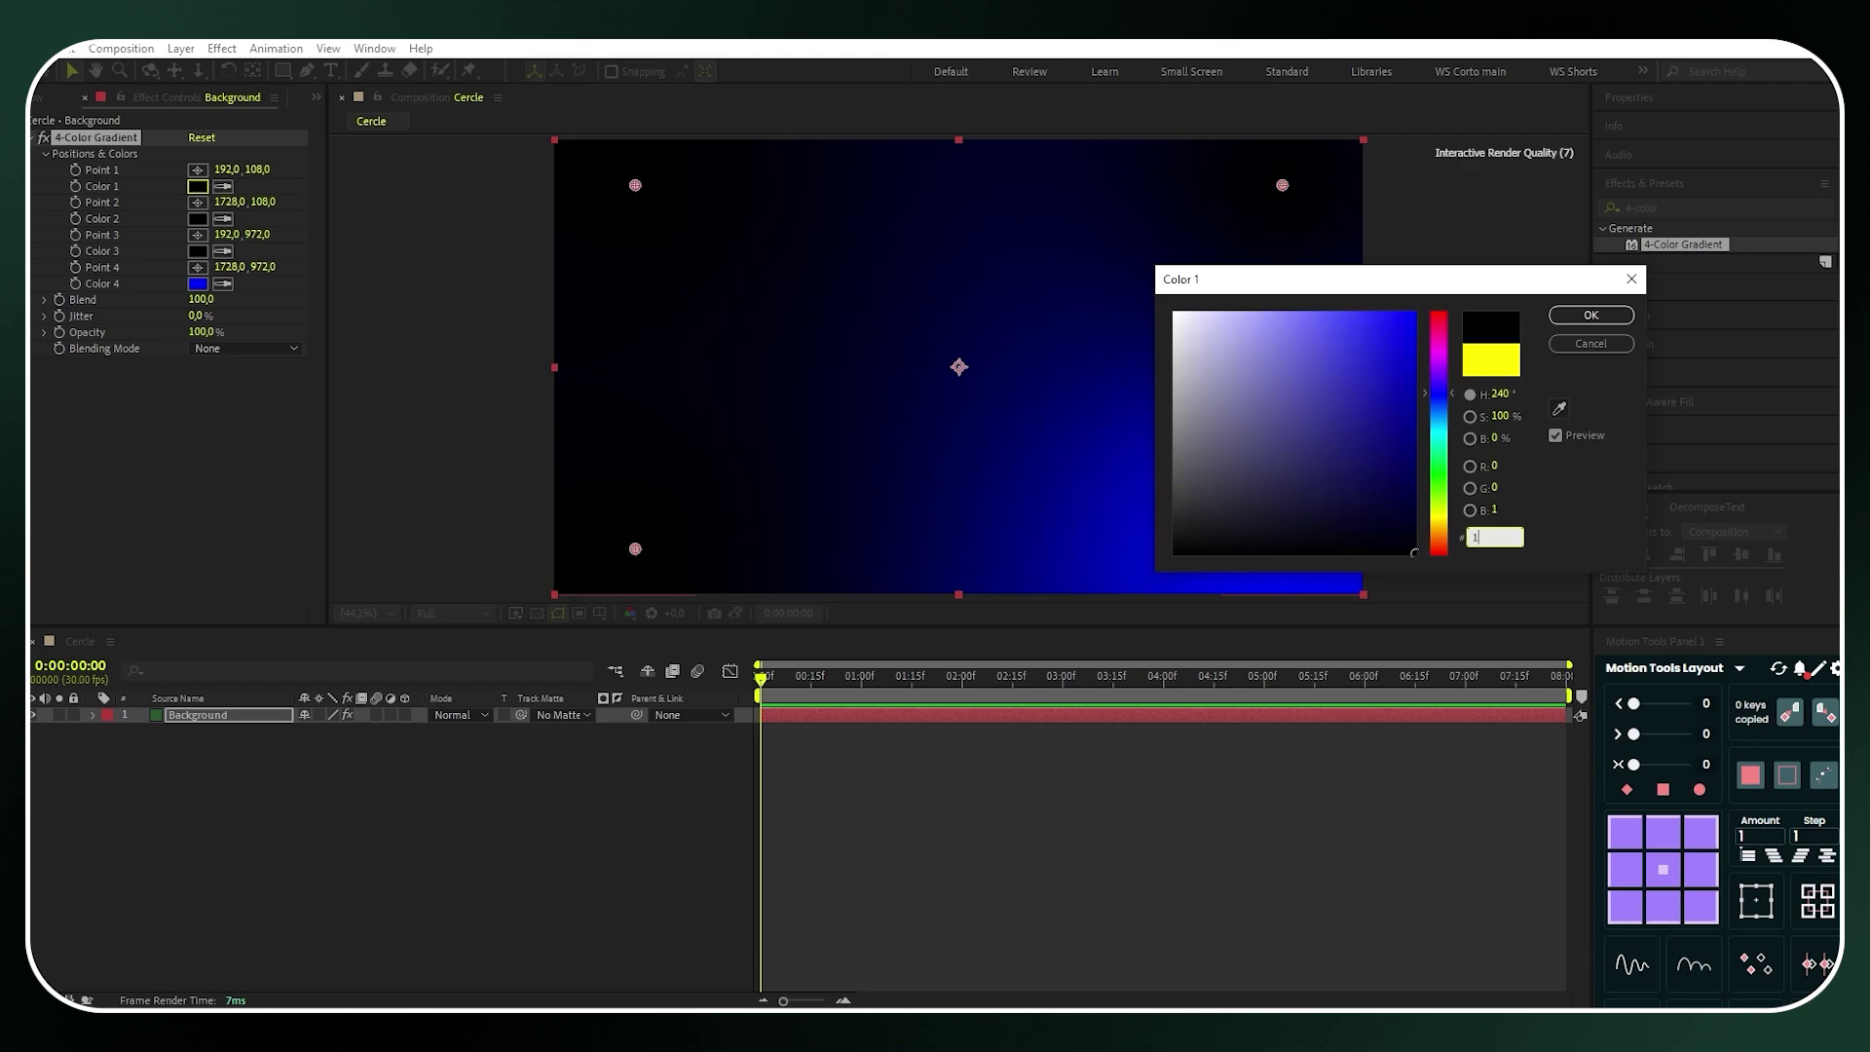
text(5362C)
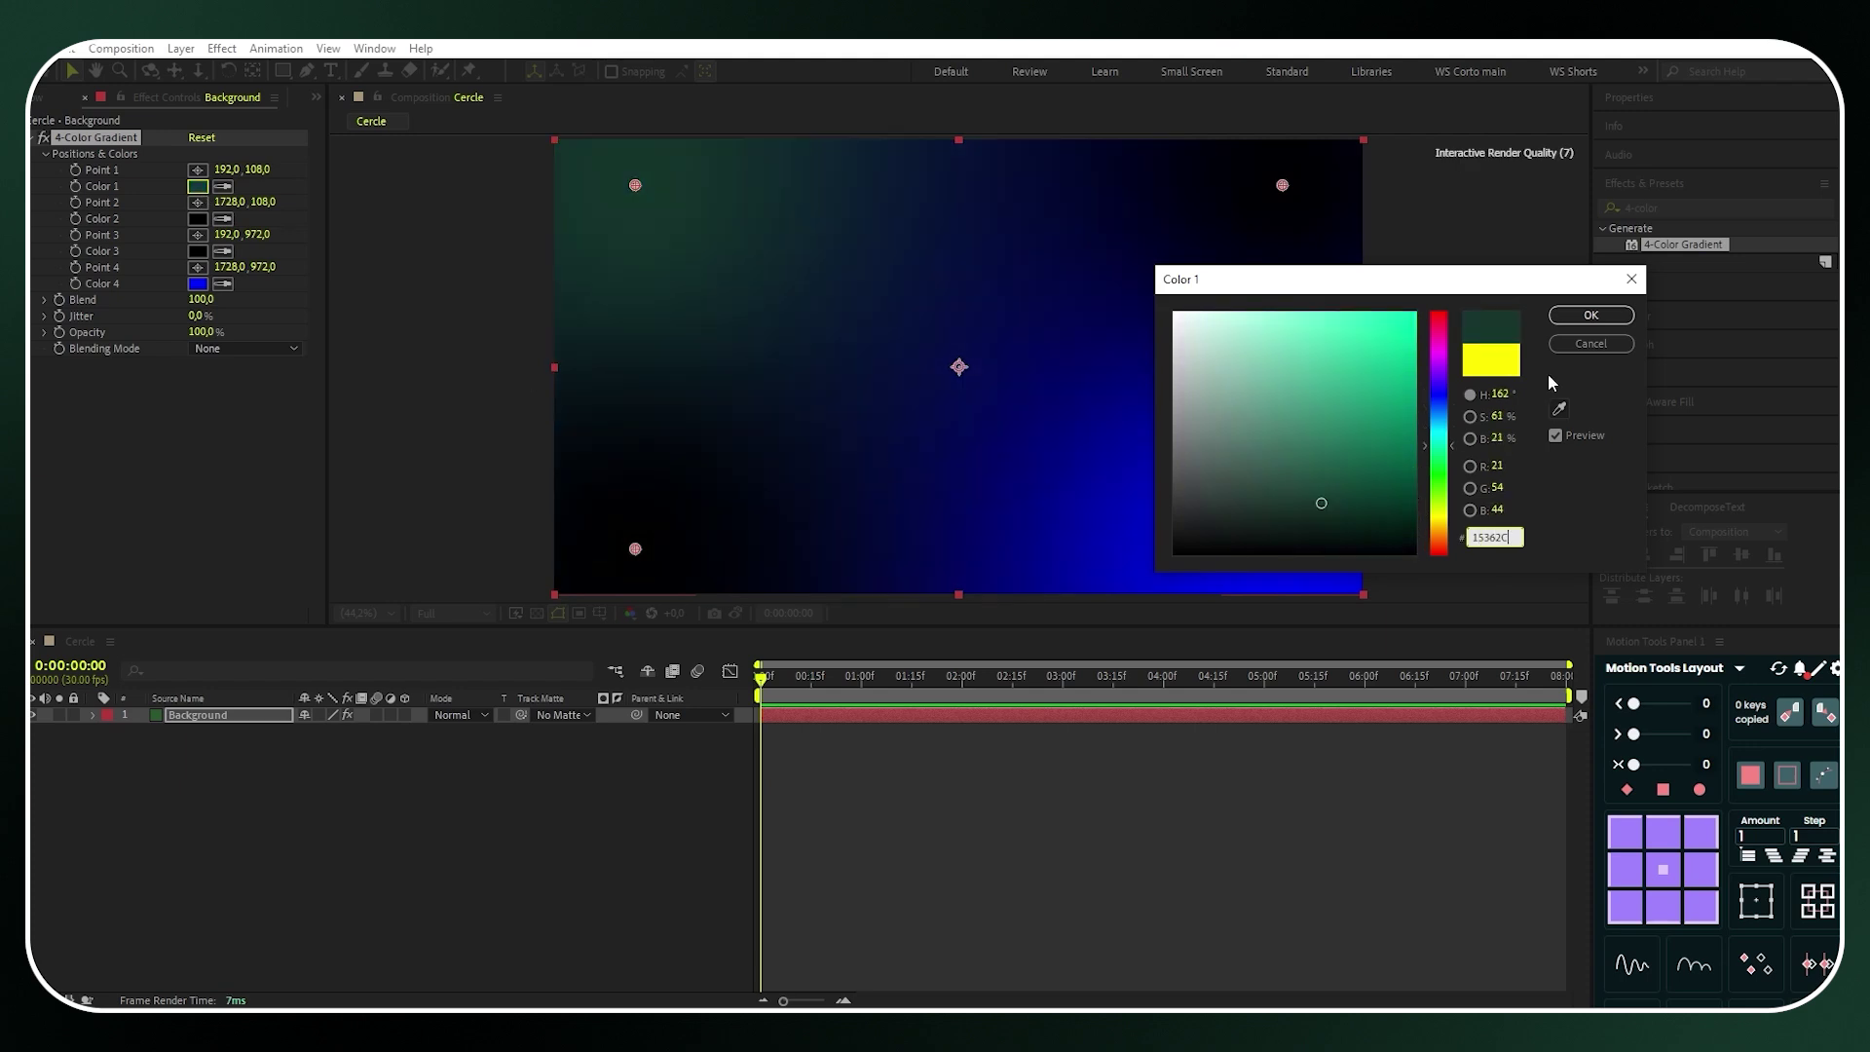
click(1603, 318)
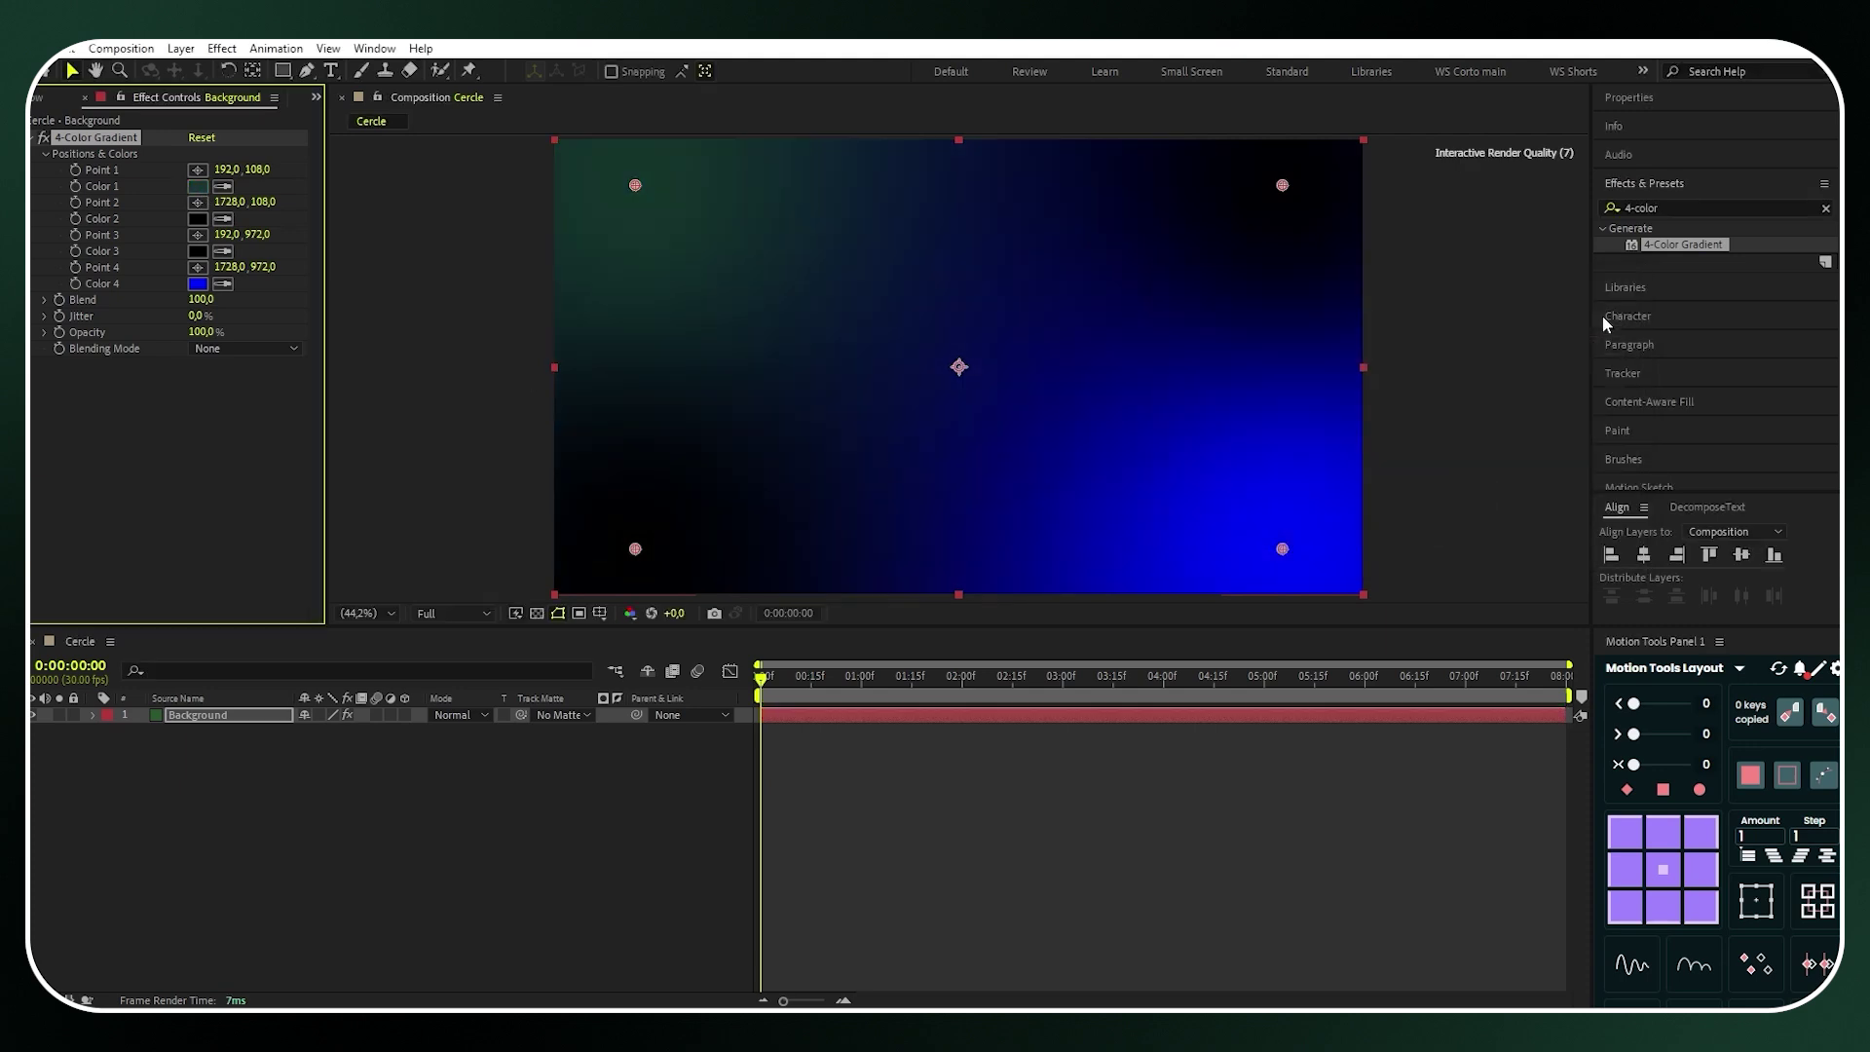
click(223, 283)
click(199, 187)
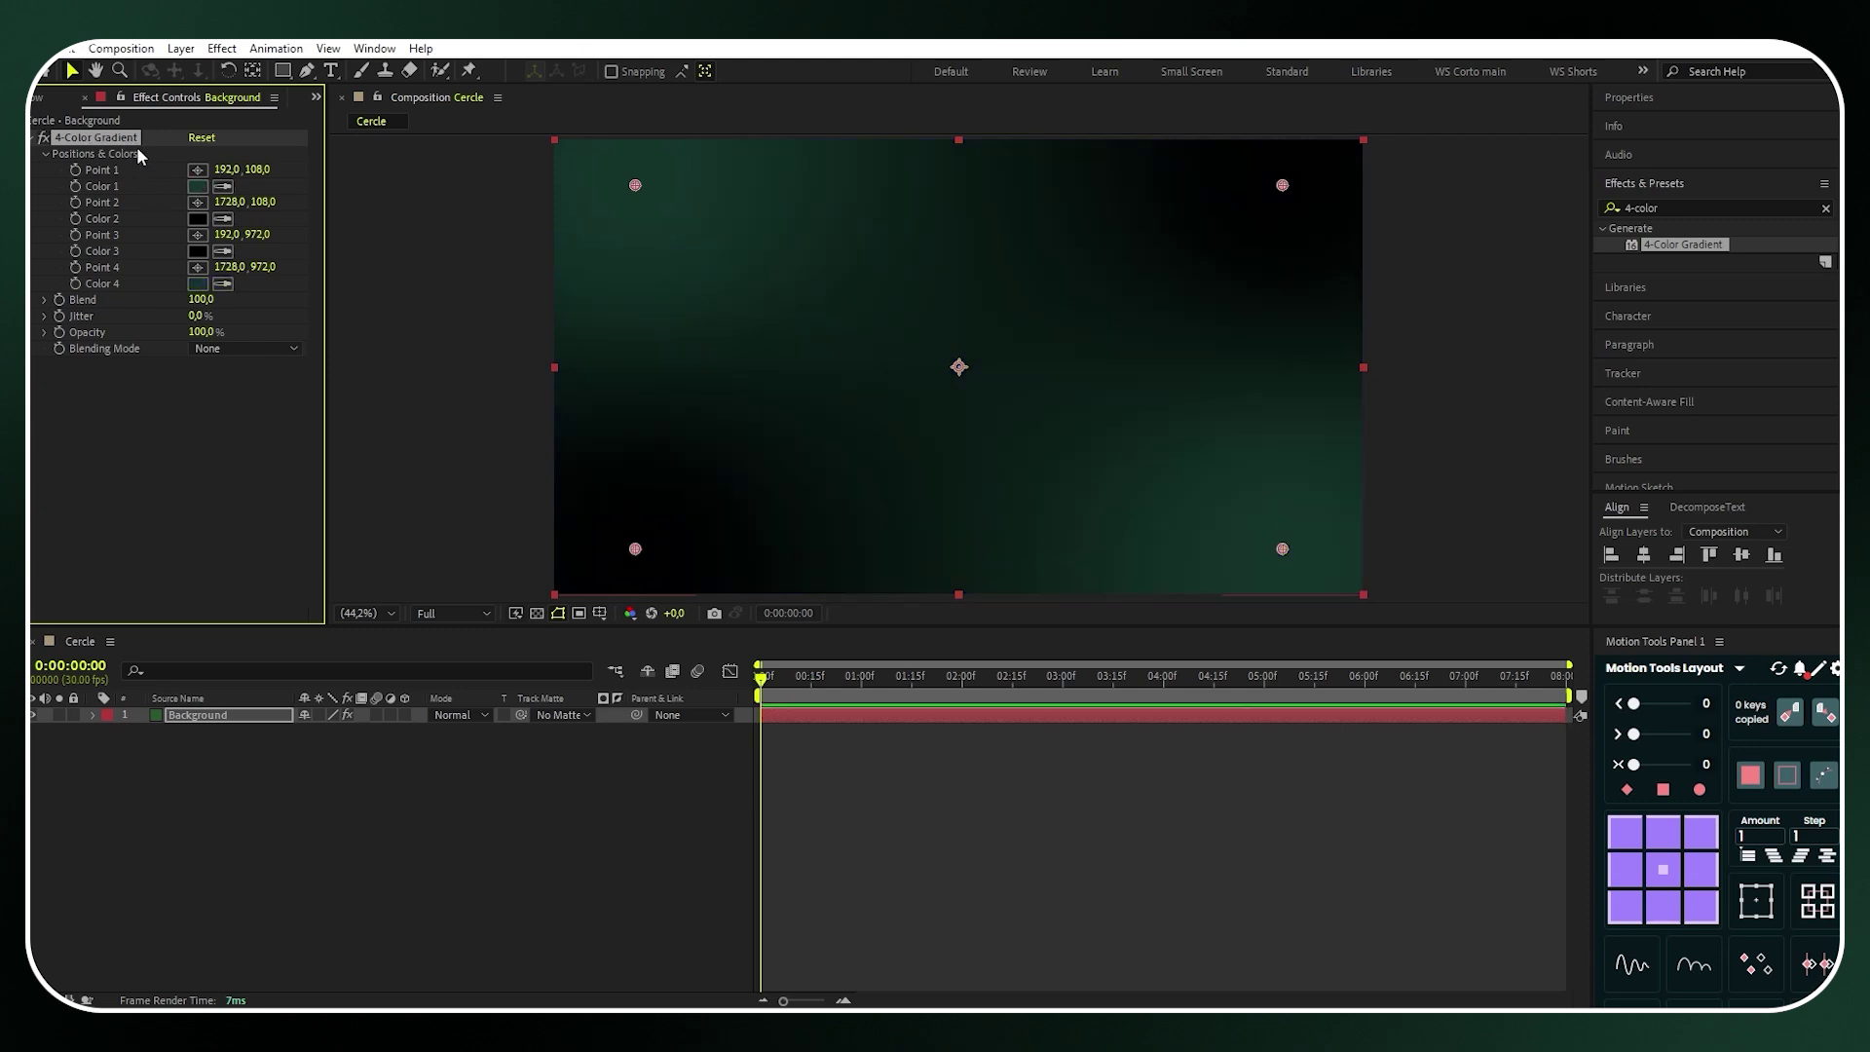
Move gradient Points 1 and 4 outward to about (29, 31) and (1882, 1047), Points 2 and 3 inward to about (1588, 233) and (355, 838)
drag(635, 185, 566, 152)
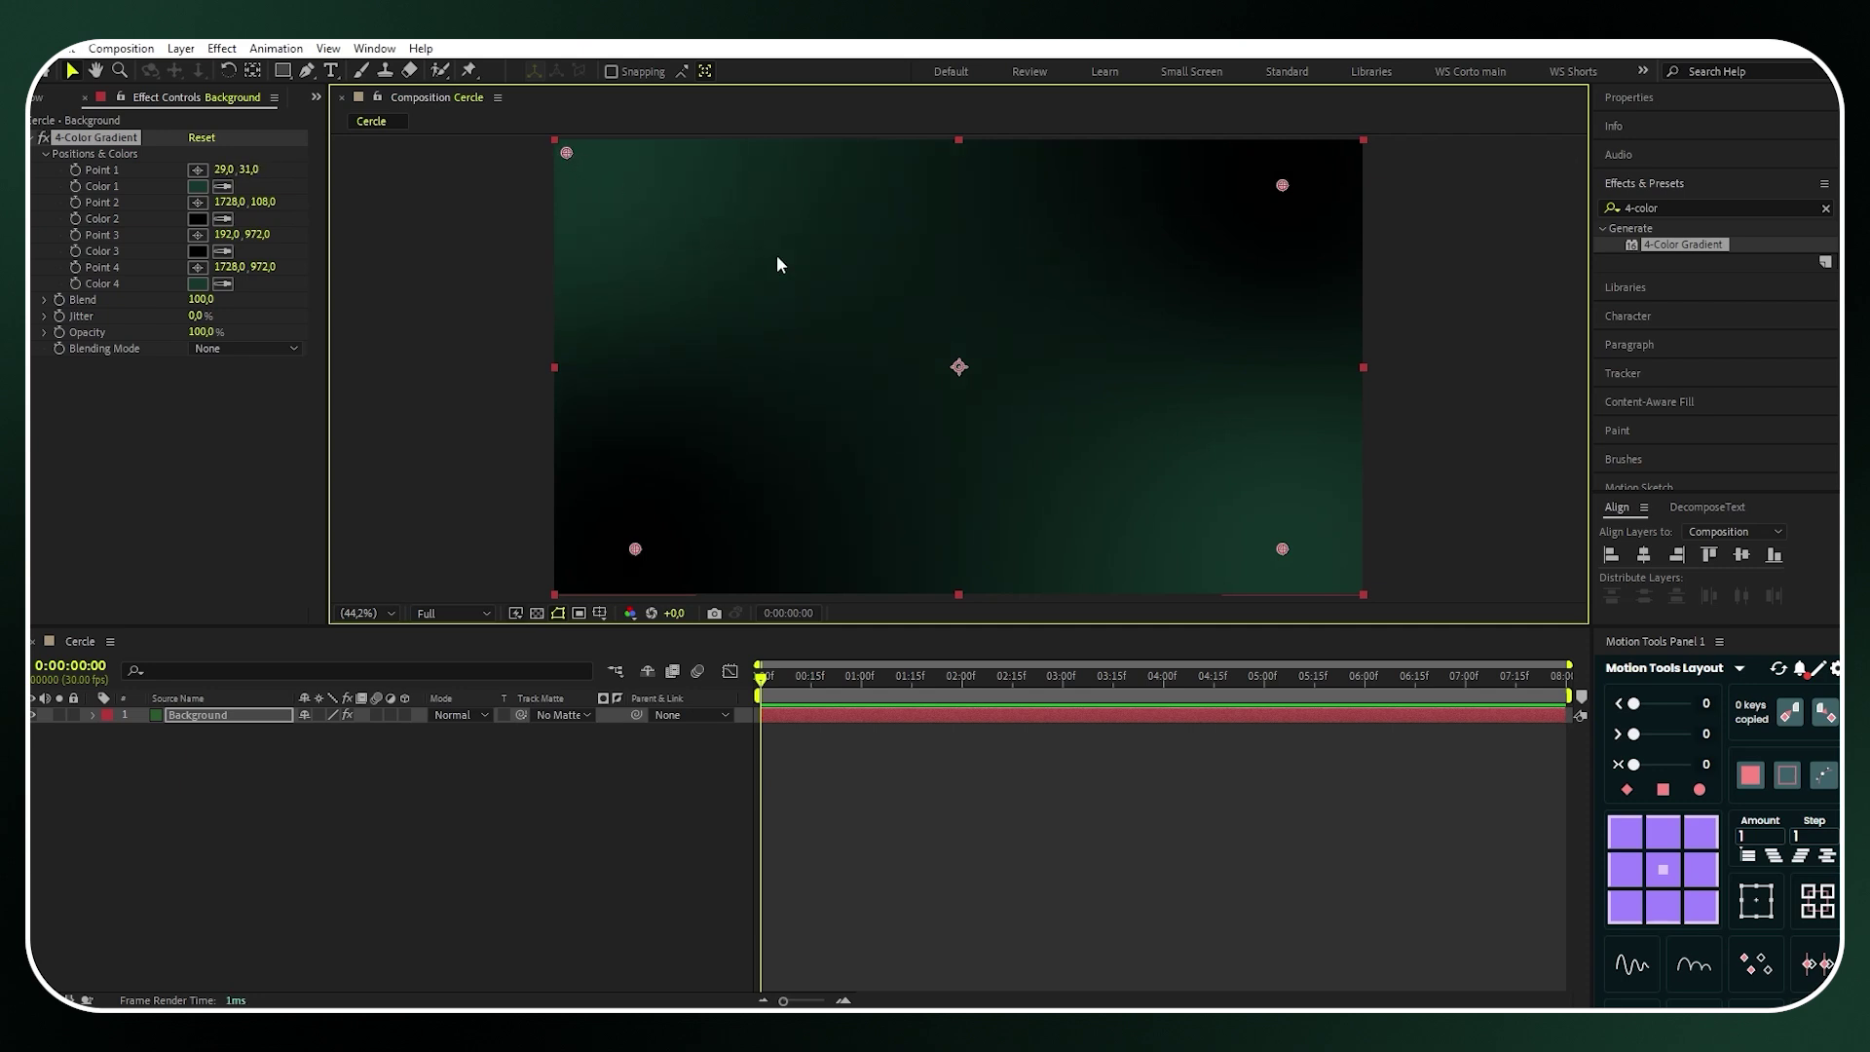
drag(1283, 547, 1347, 582)
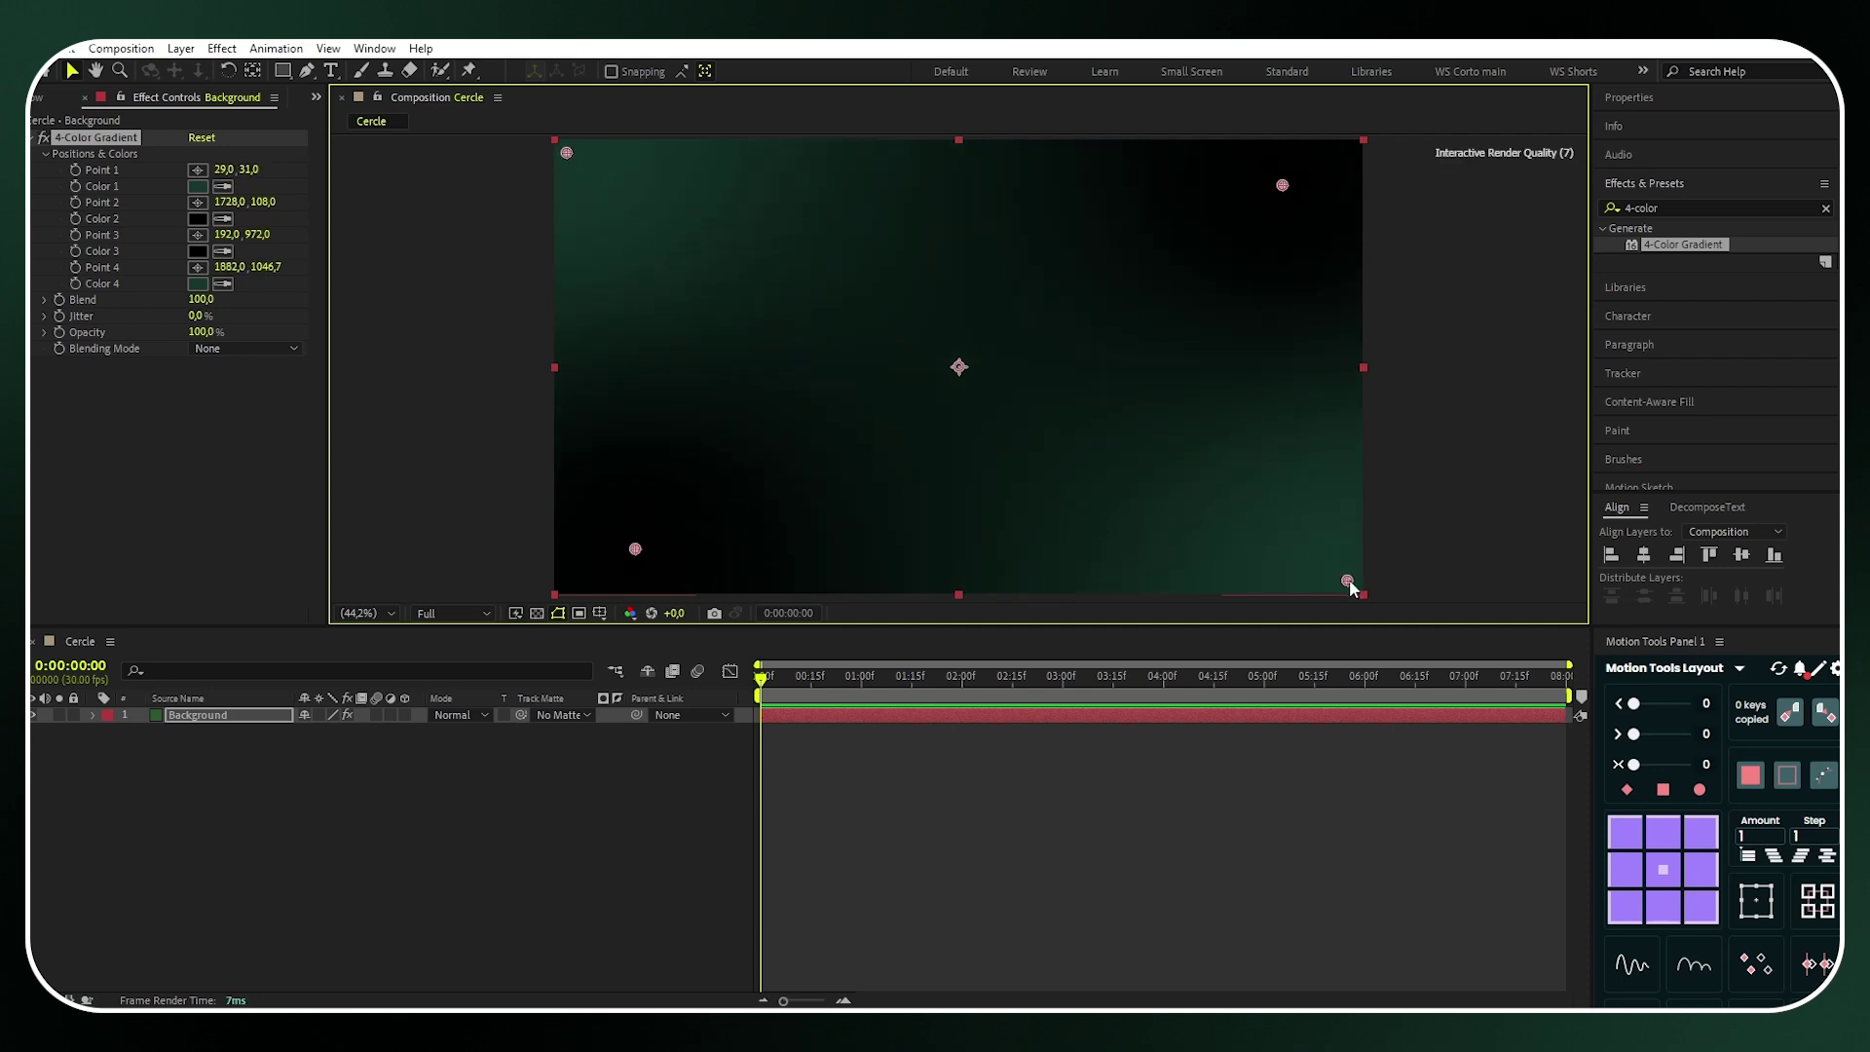
drag(1281, 185, 1224, 240)
drag(635, 548, 704, 491)
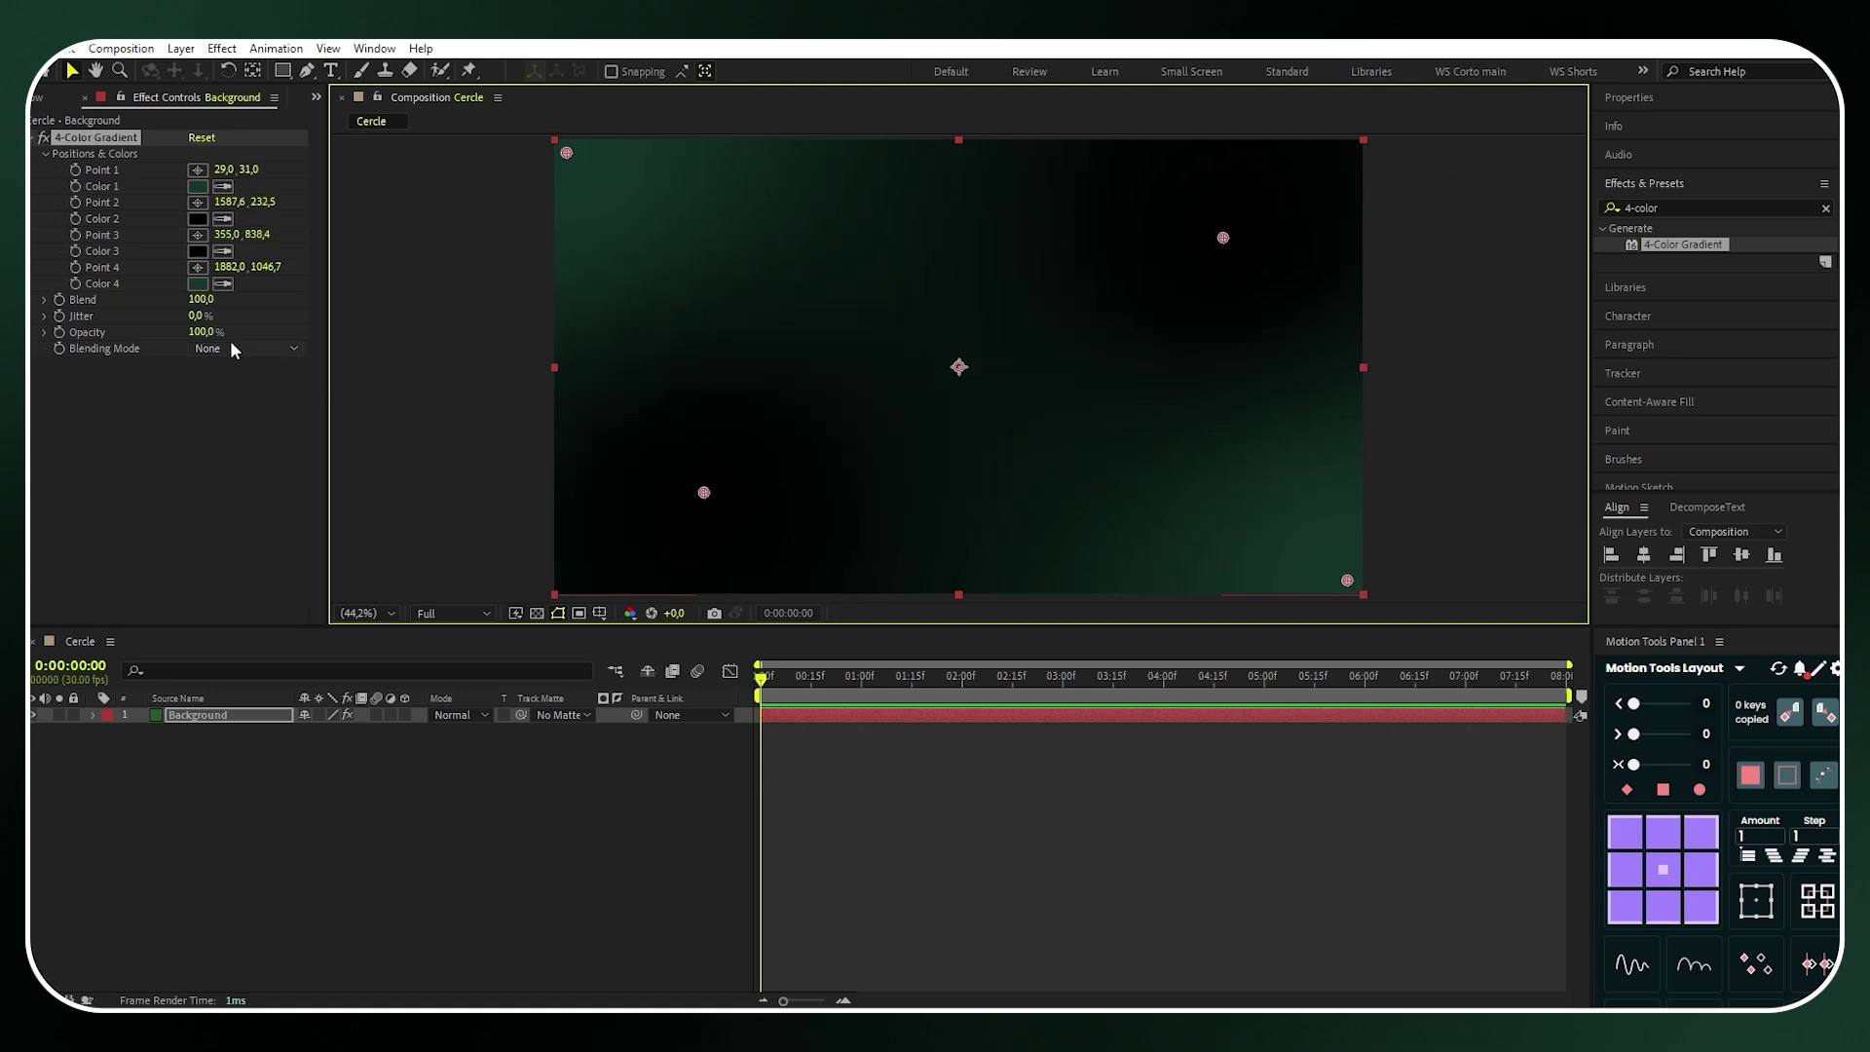
Set the Jitter of the 4-Color Gradient to 30%
click(189, 316)
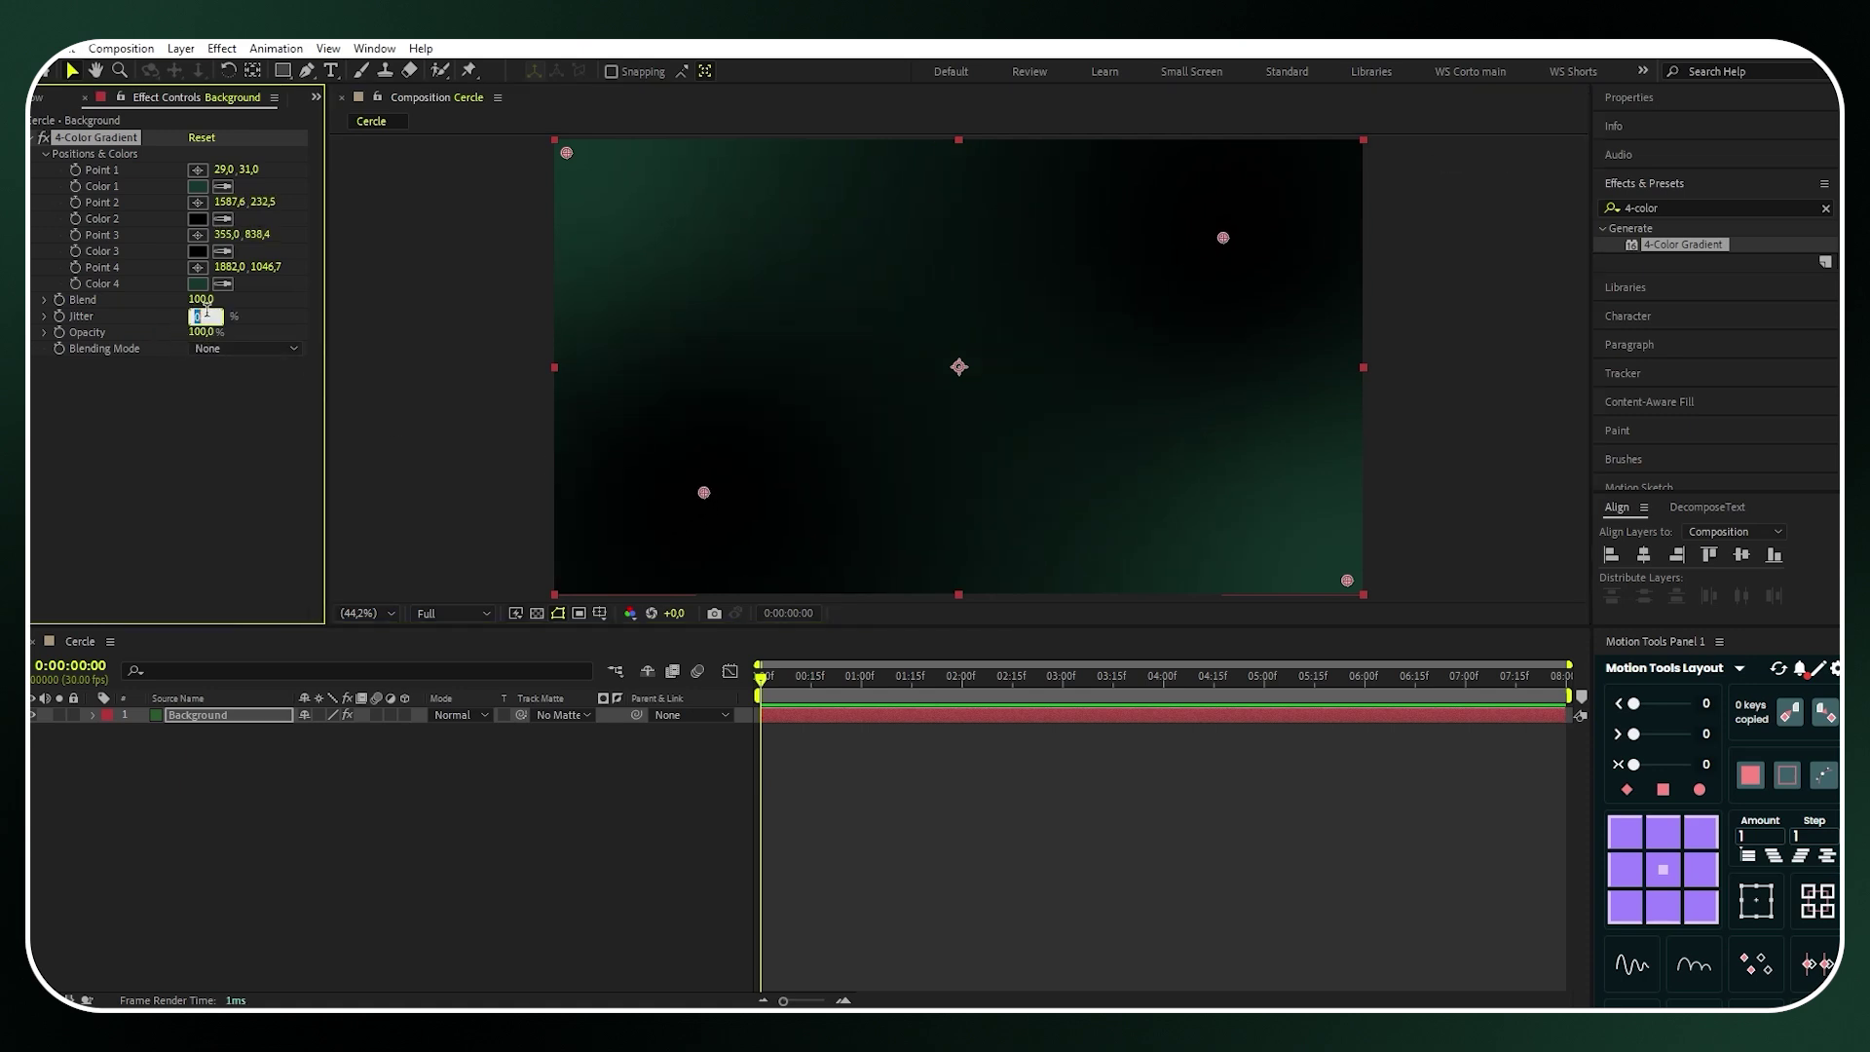
text(30)
key(Return)
Draw a circle about 797 px in diameter with the Ellipse tool as a new shape layer near the composition's center
click(283, 71)
drag(286, 78, 359, 113)
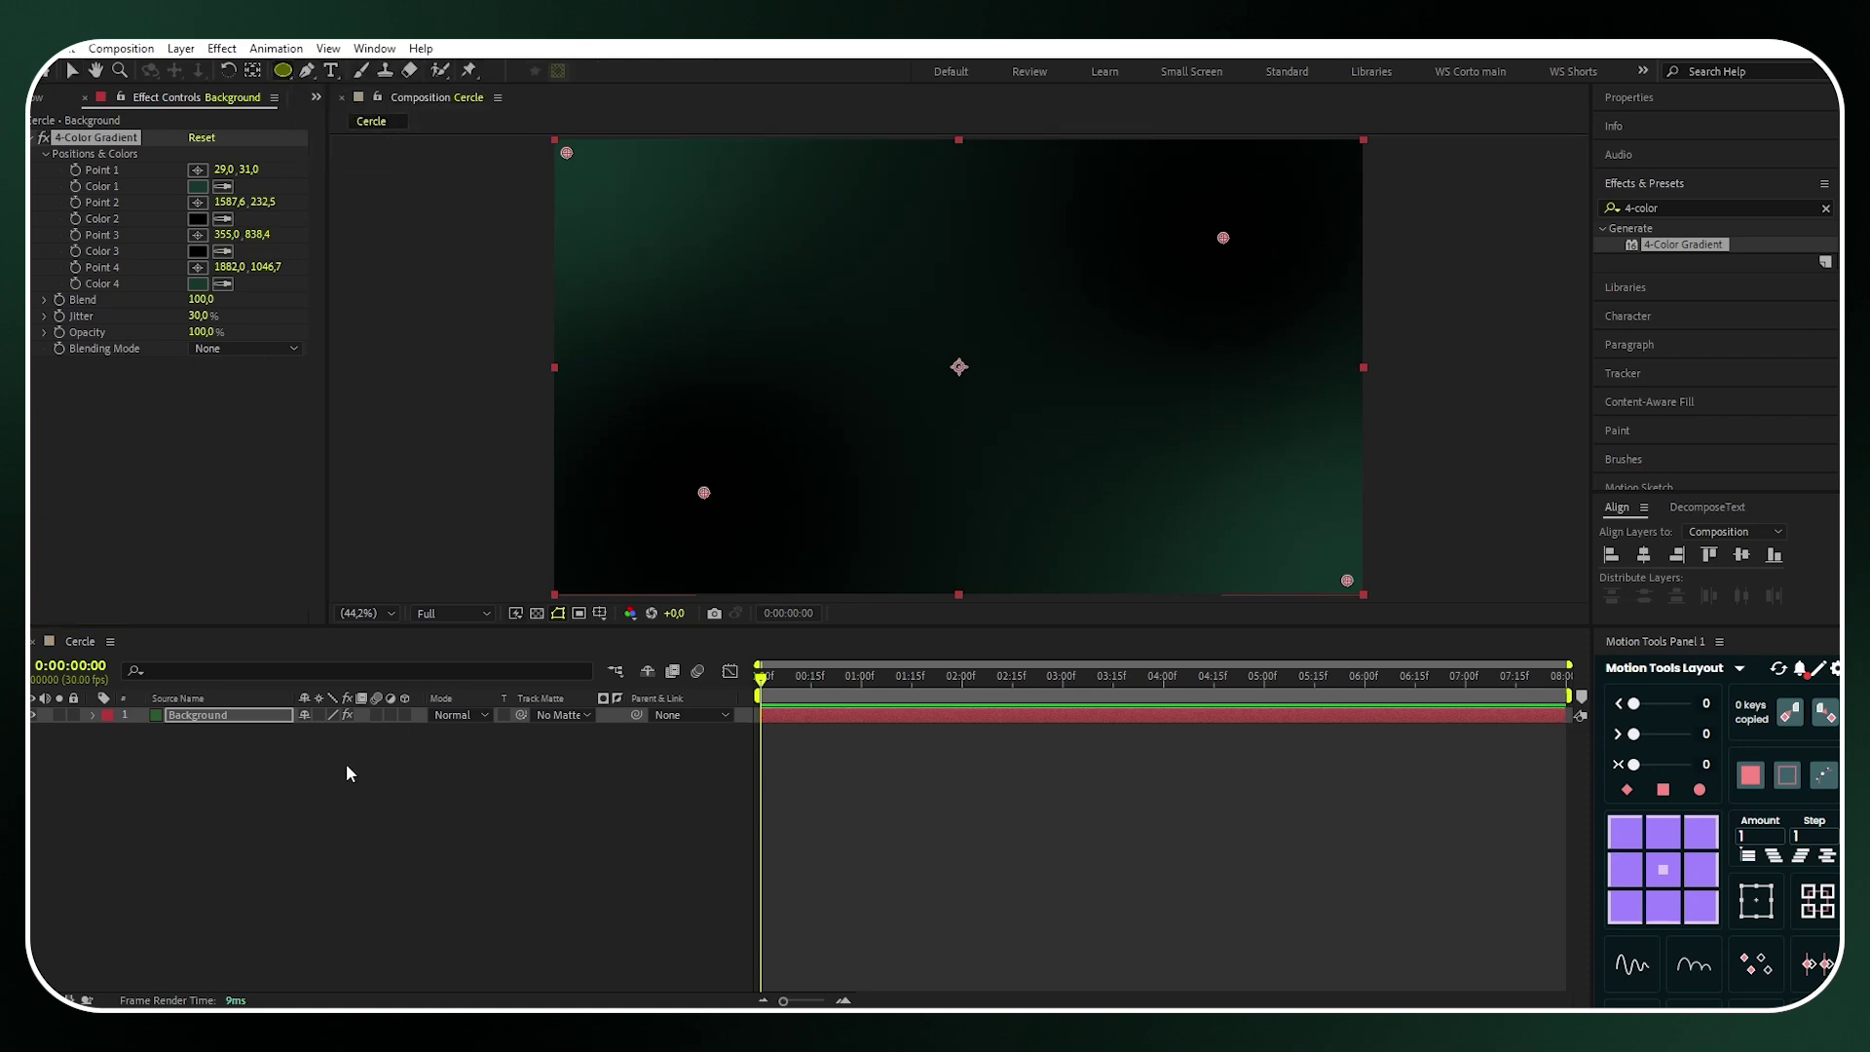
click(400, 786)
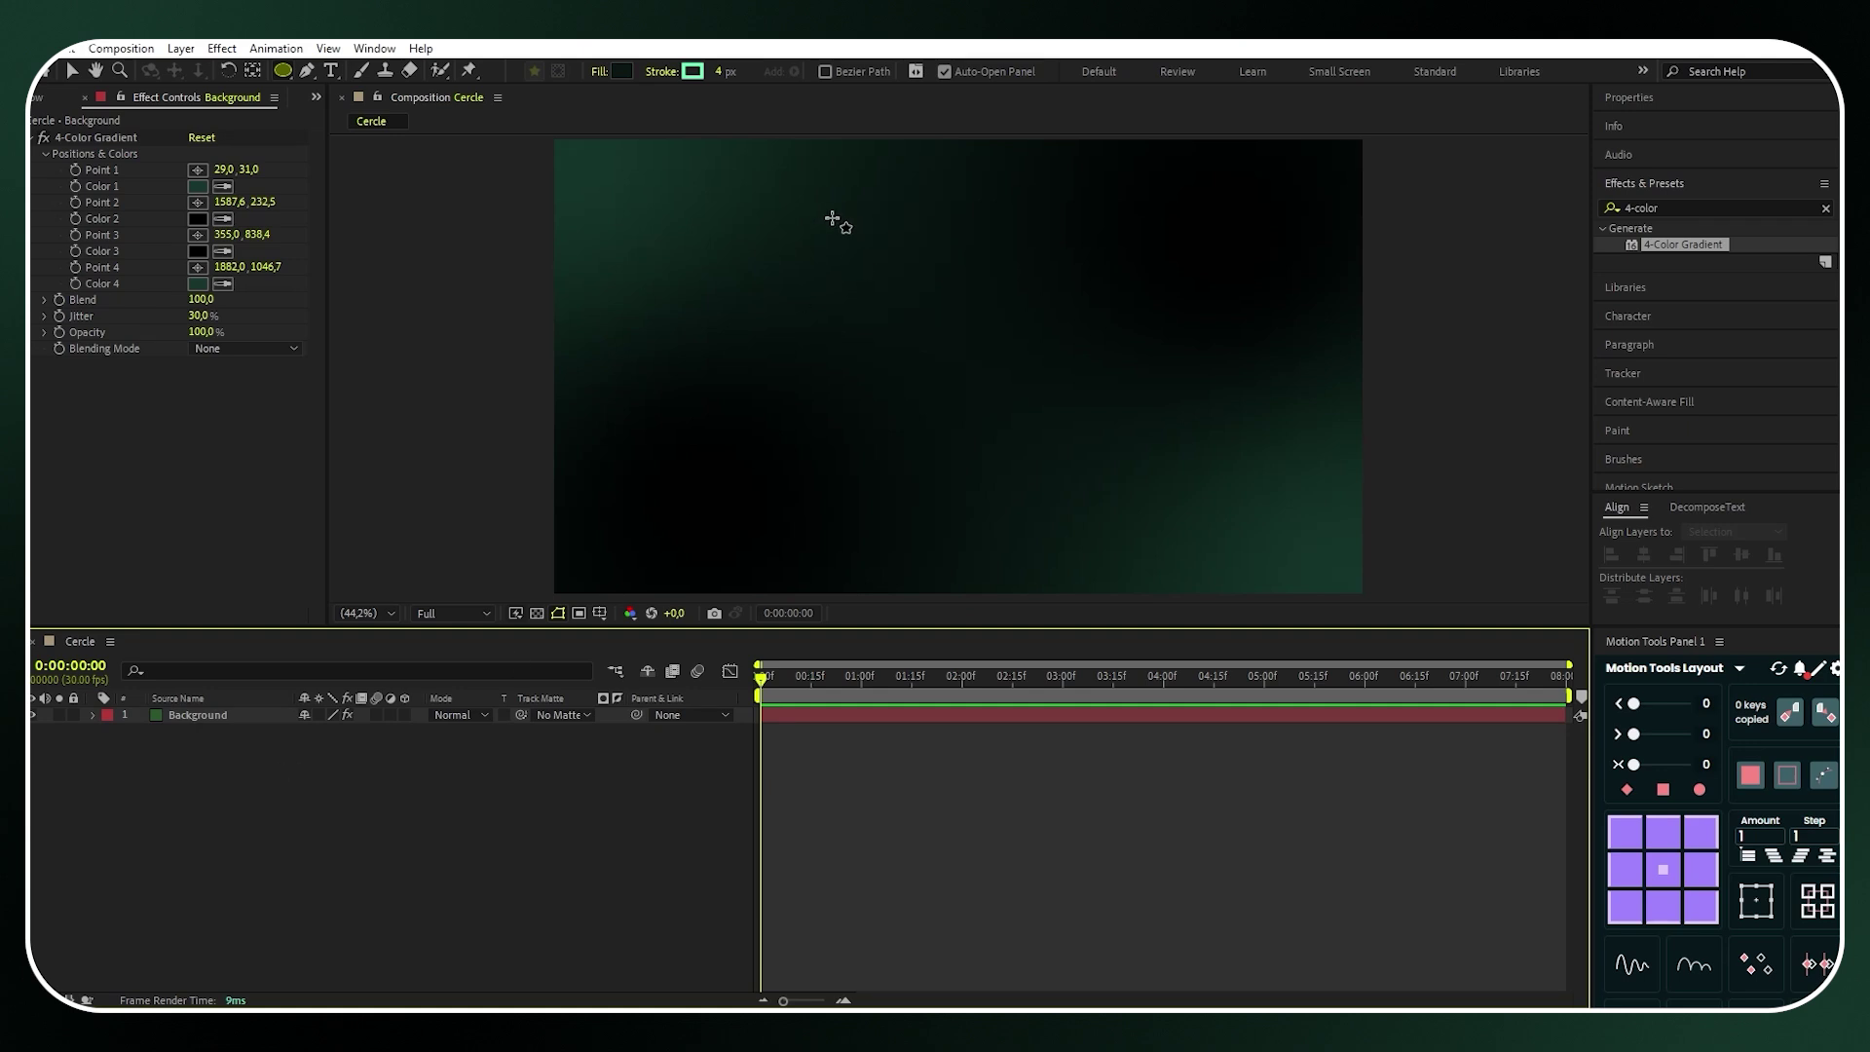
drag(809, 211, 1129, 545)
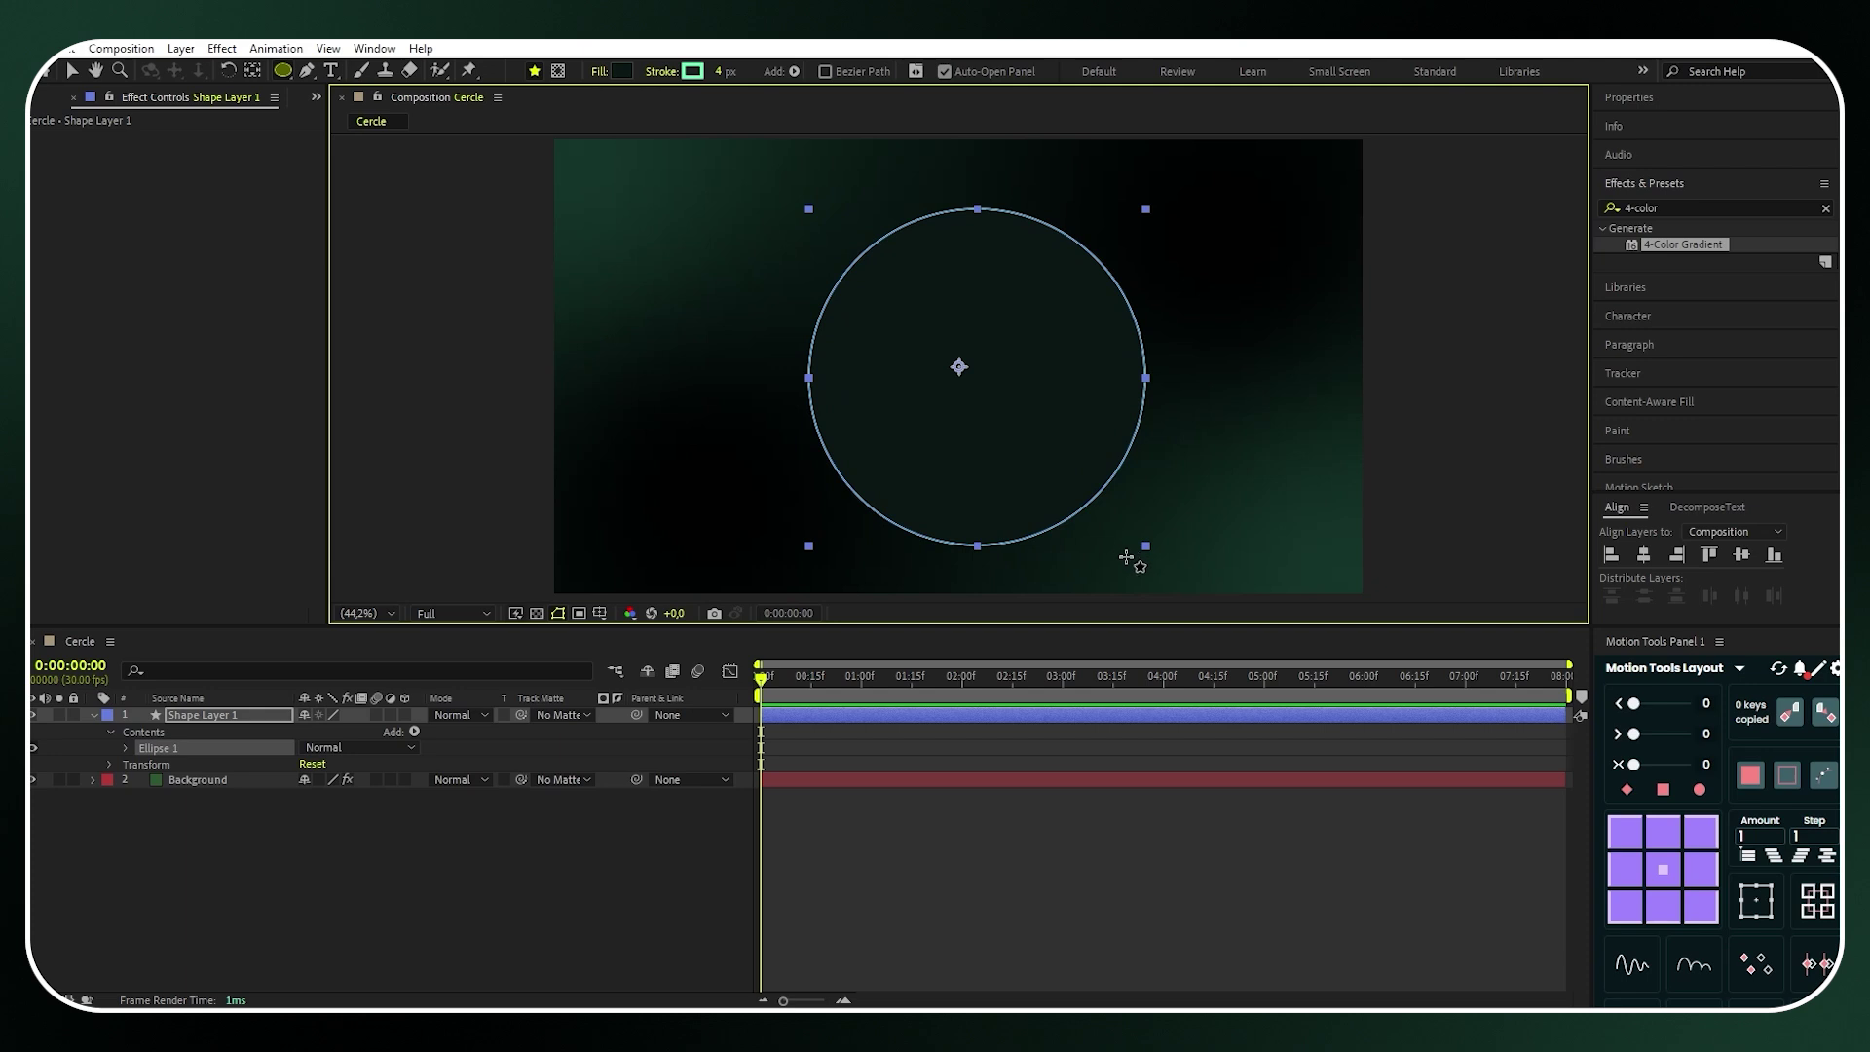
Center the circle horizontally and vertically in the composition and move its anchor point to its center
click(1645, 557)
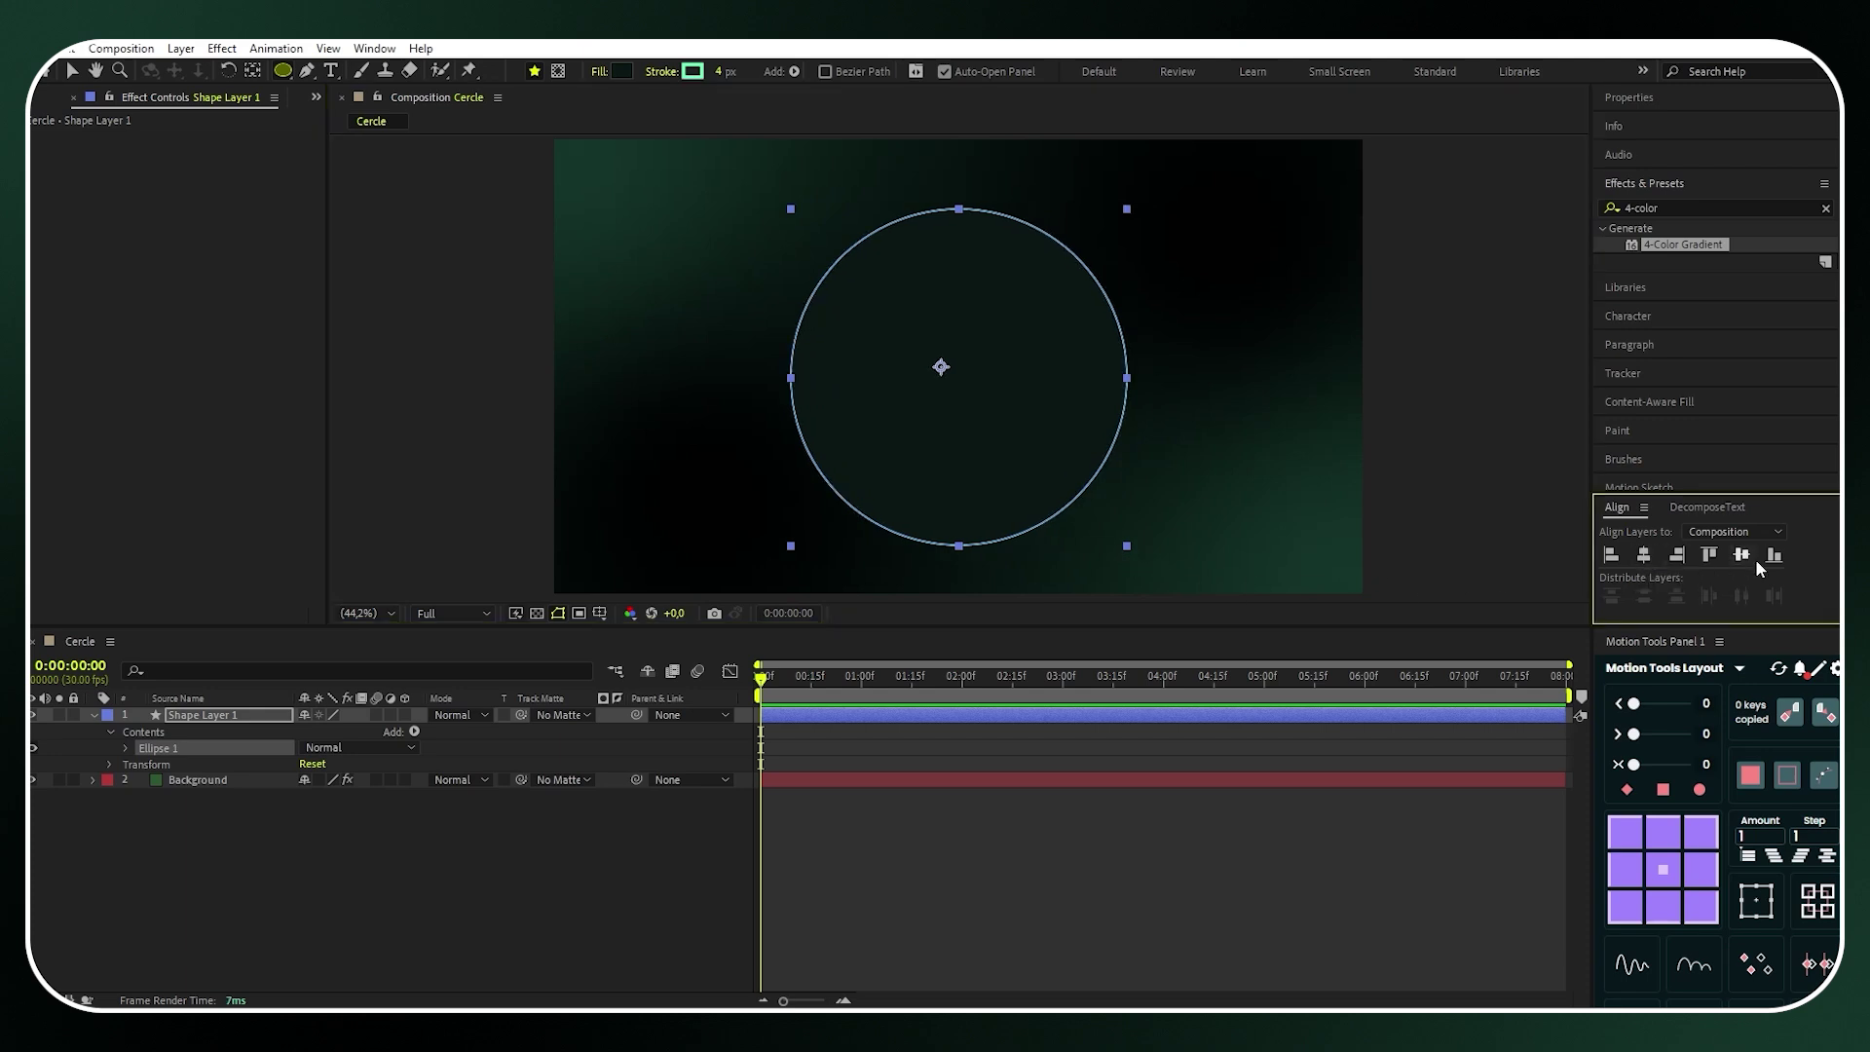
click(1741, 555)
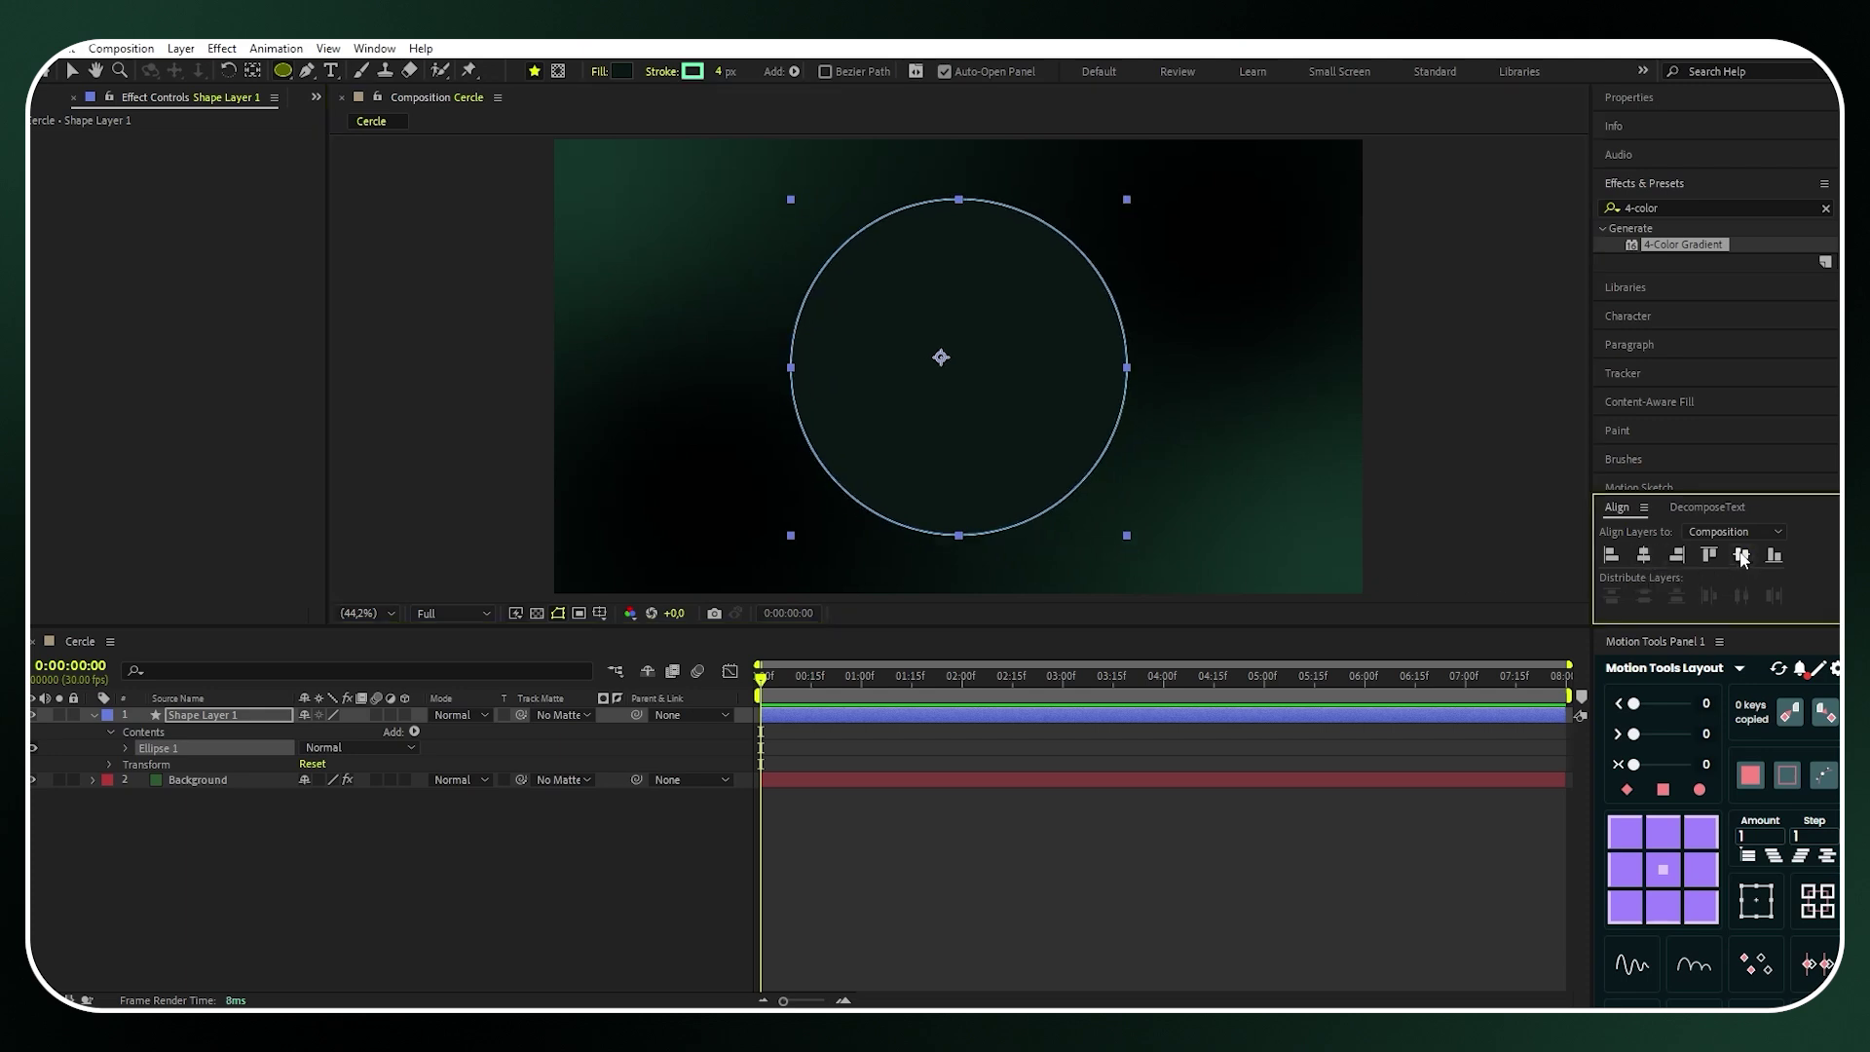
click(1662, 880)
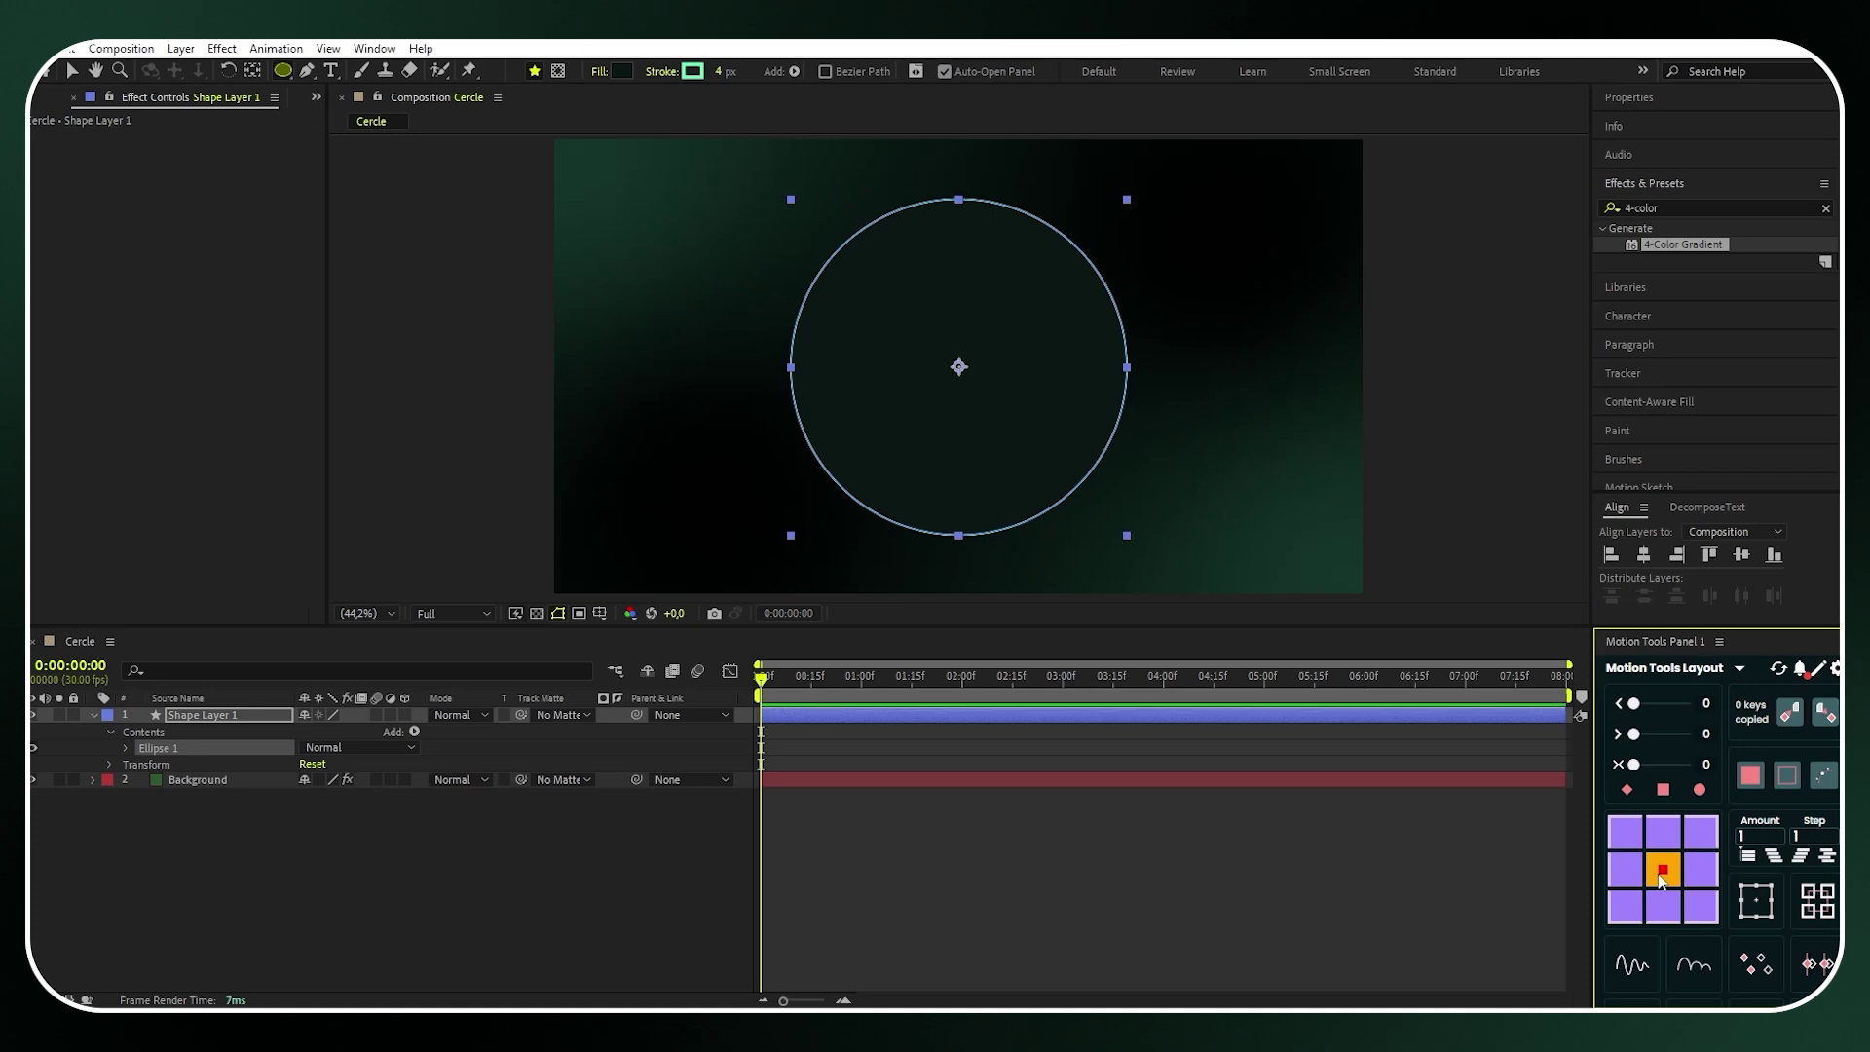
Rename the circle's shape layer as Cercle 1
right_click(222, 721)
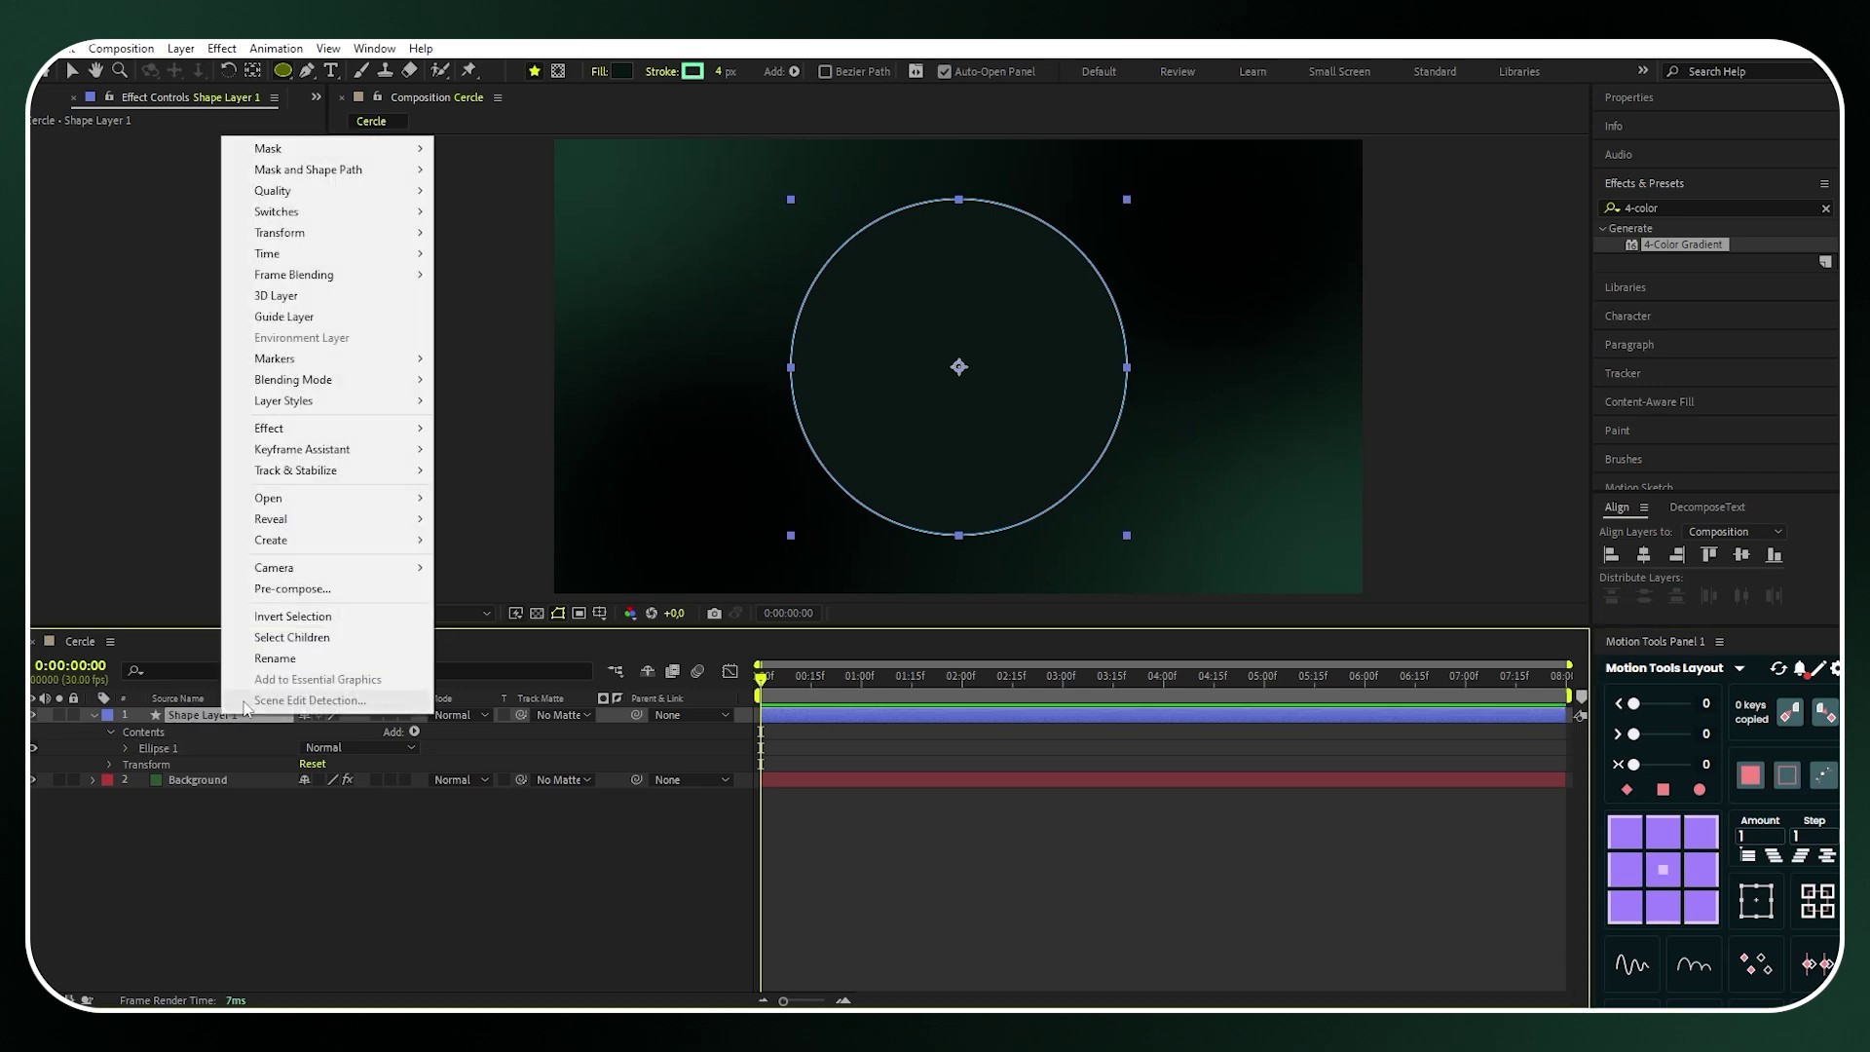
click(280, 657)
key(BackSpace)
text(Cercle 1)
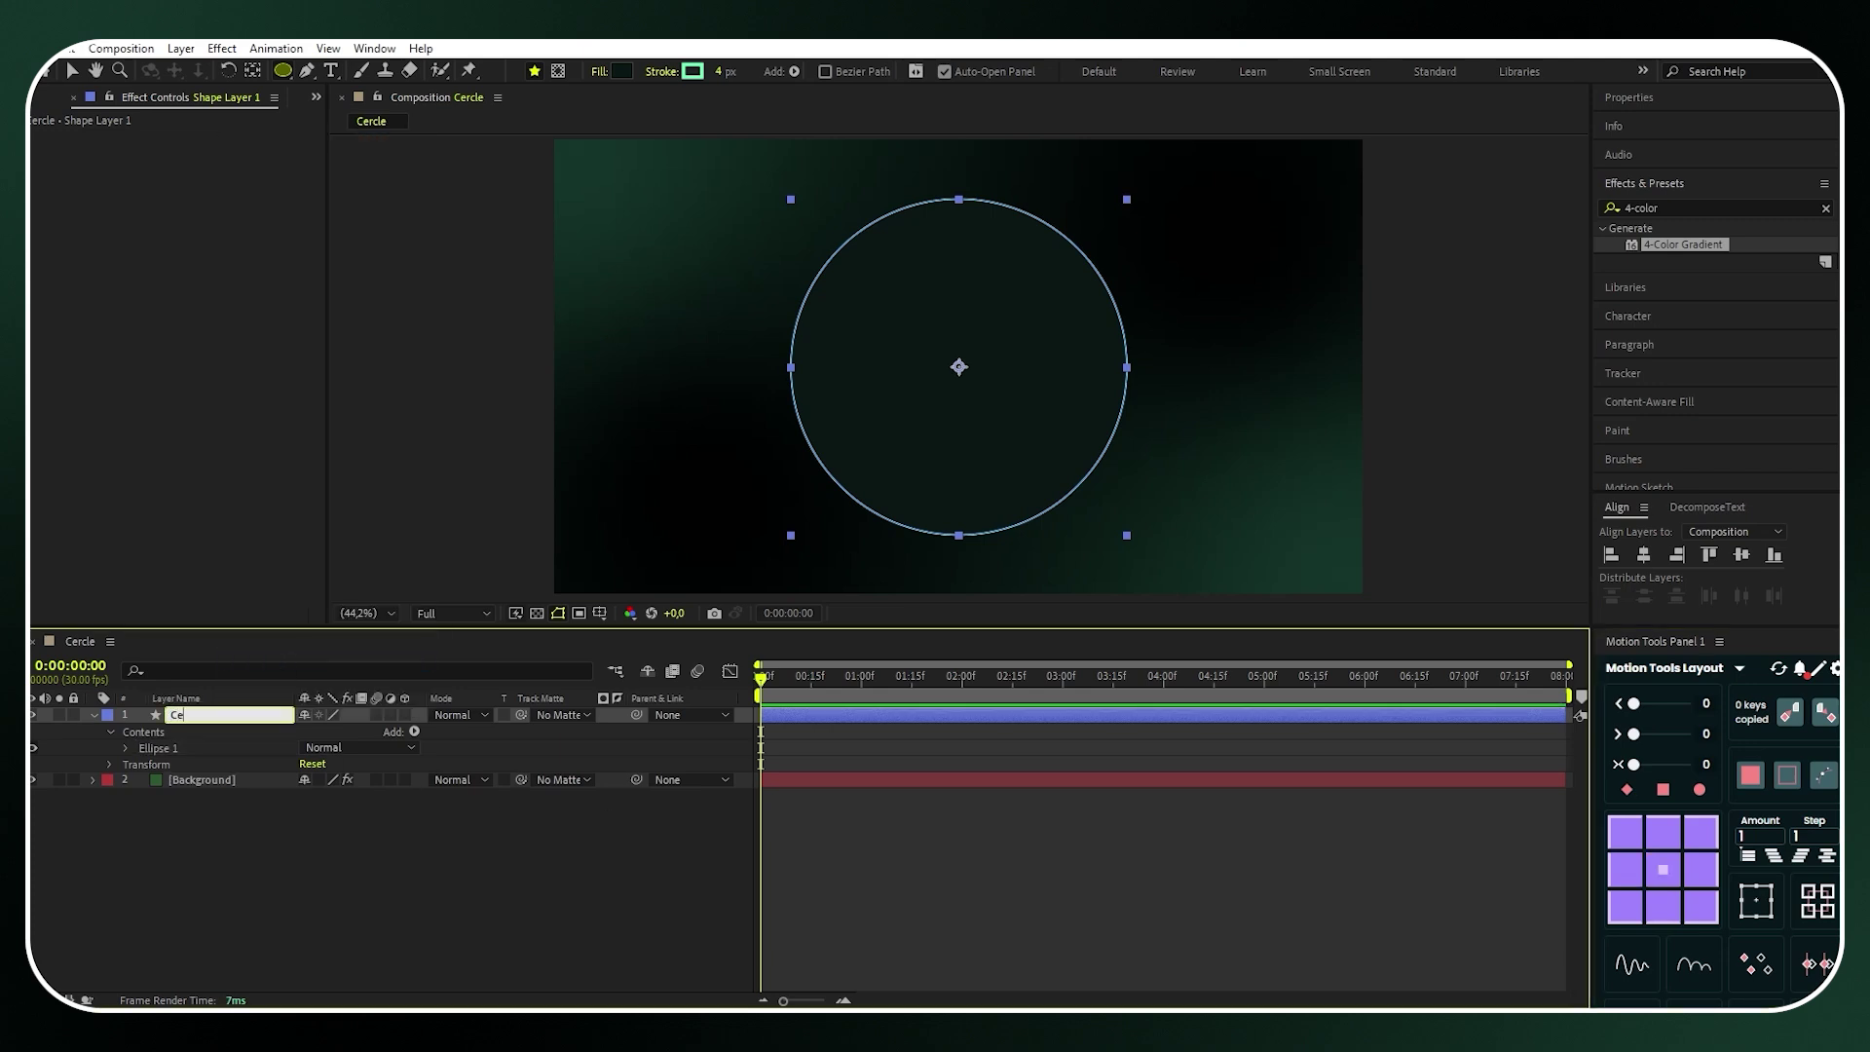
key(Return)
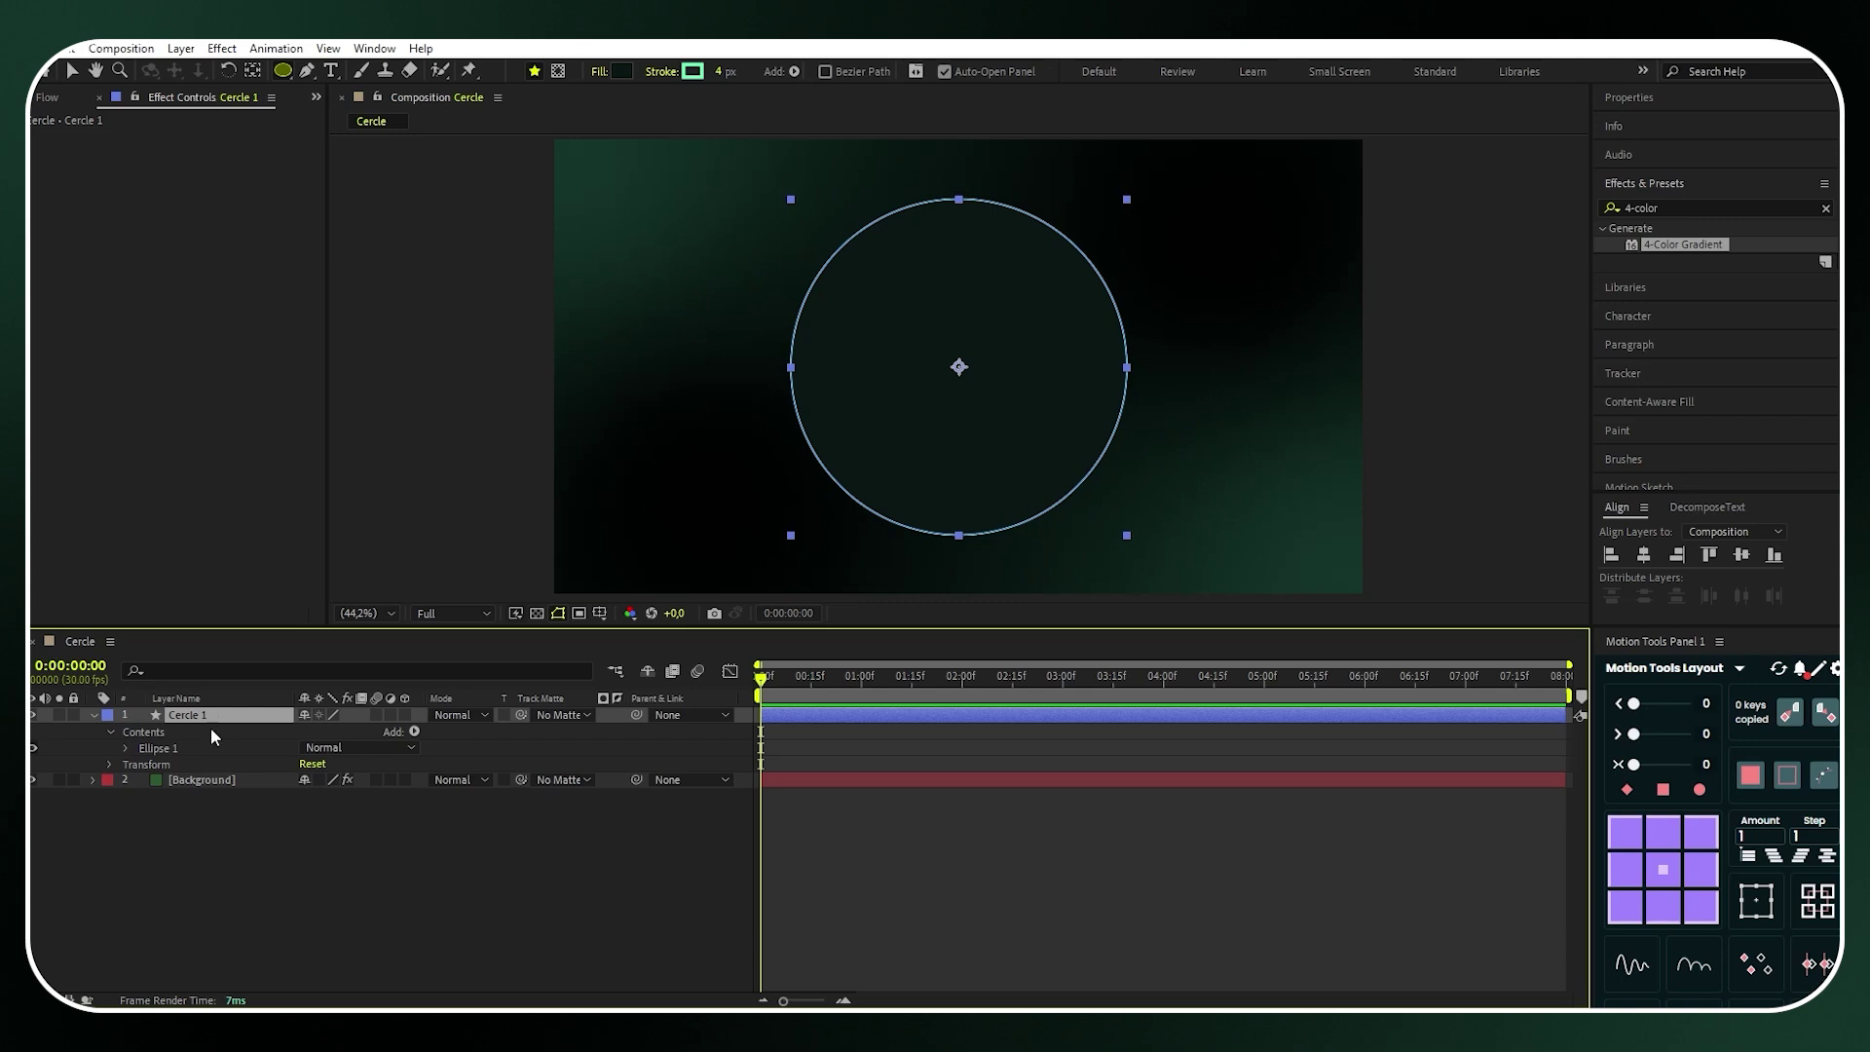
Set the ellipse path size of Cercle 1 to 650 by 650
click(127, 750)
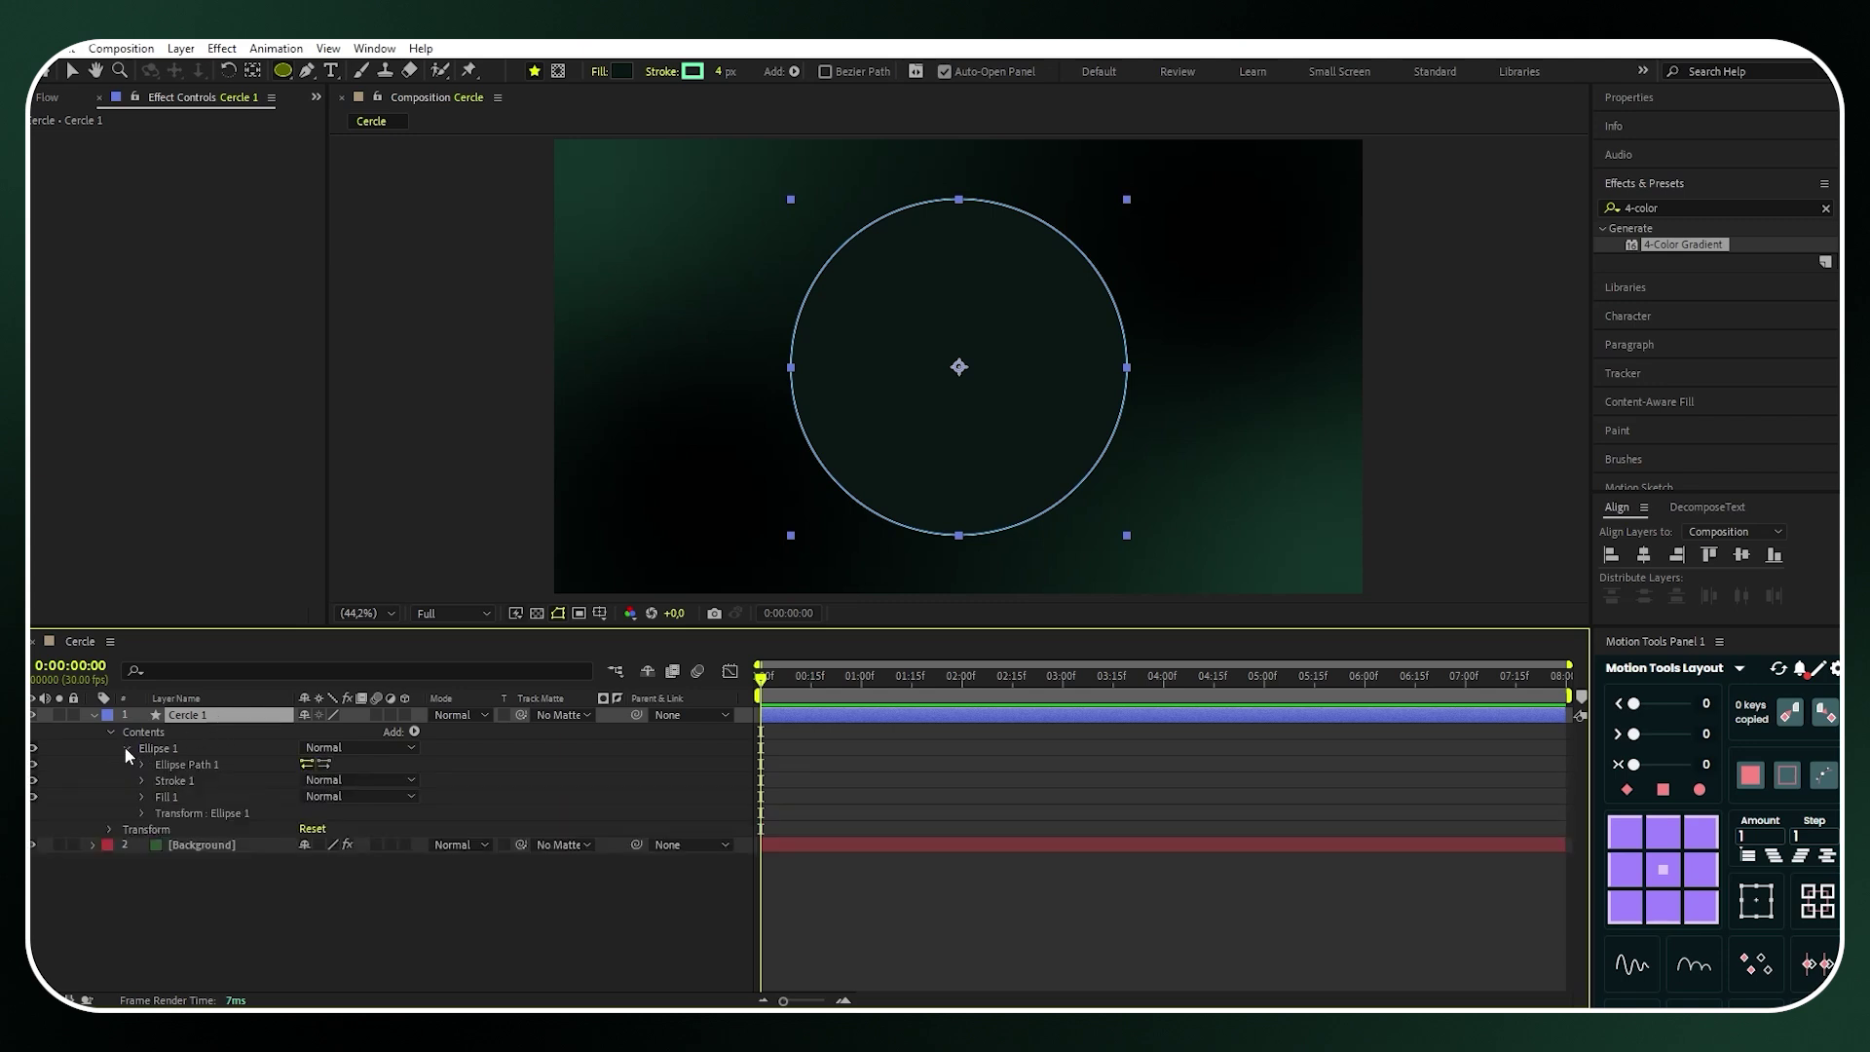
click(143, 763)
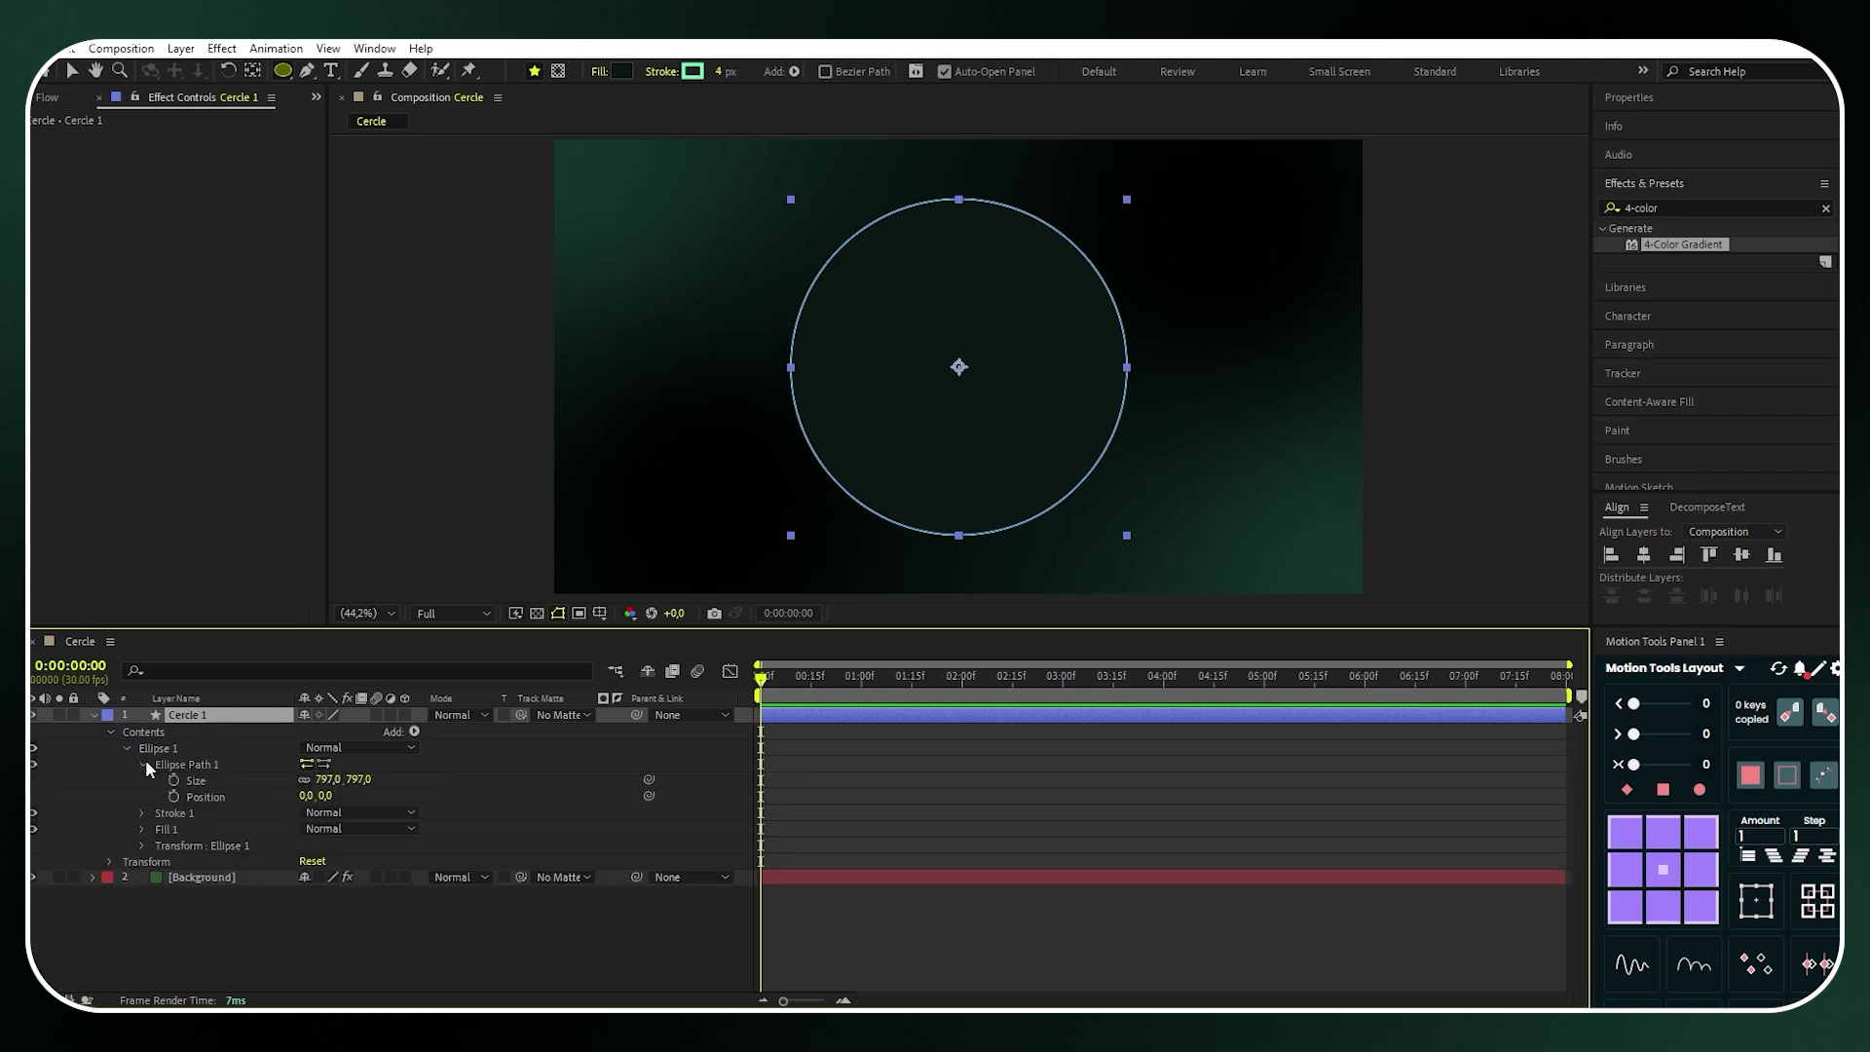
click(337, 779)
text(650)
key(Return)
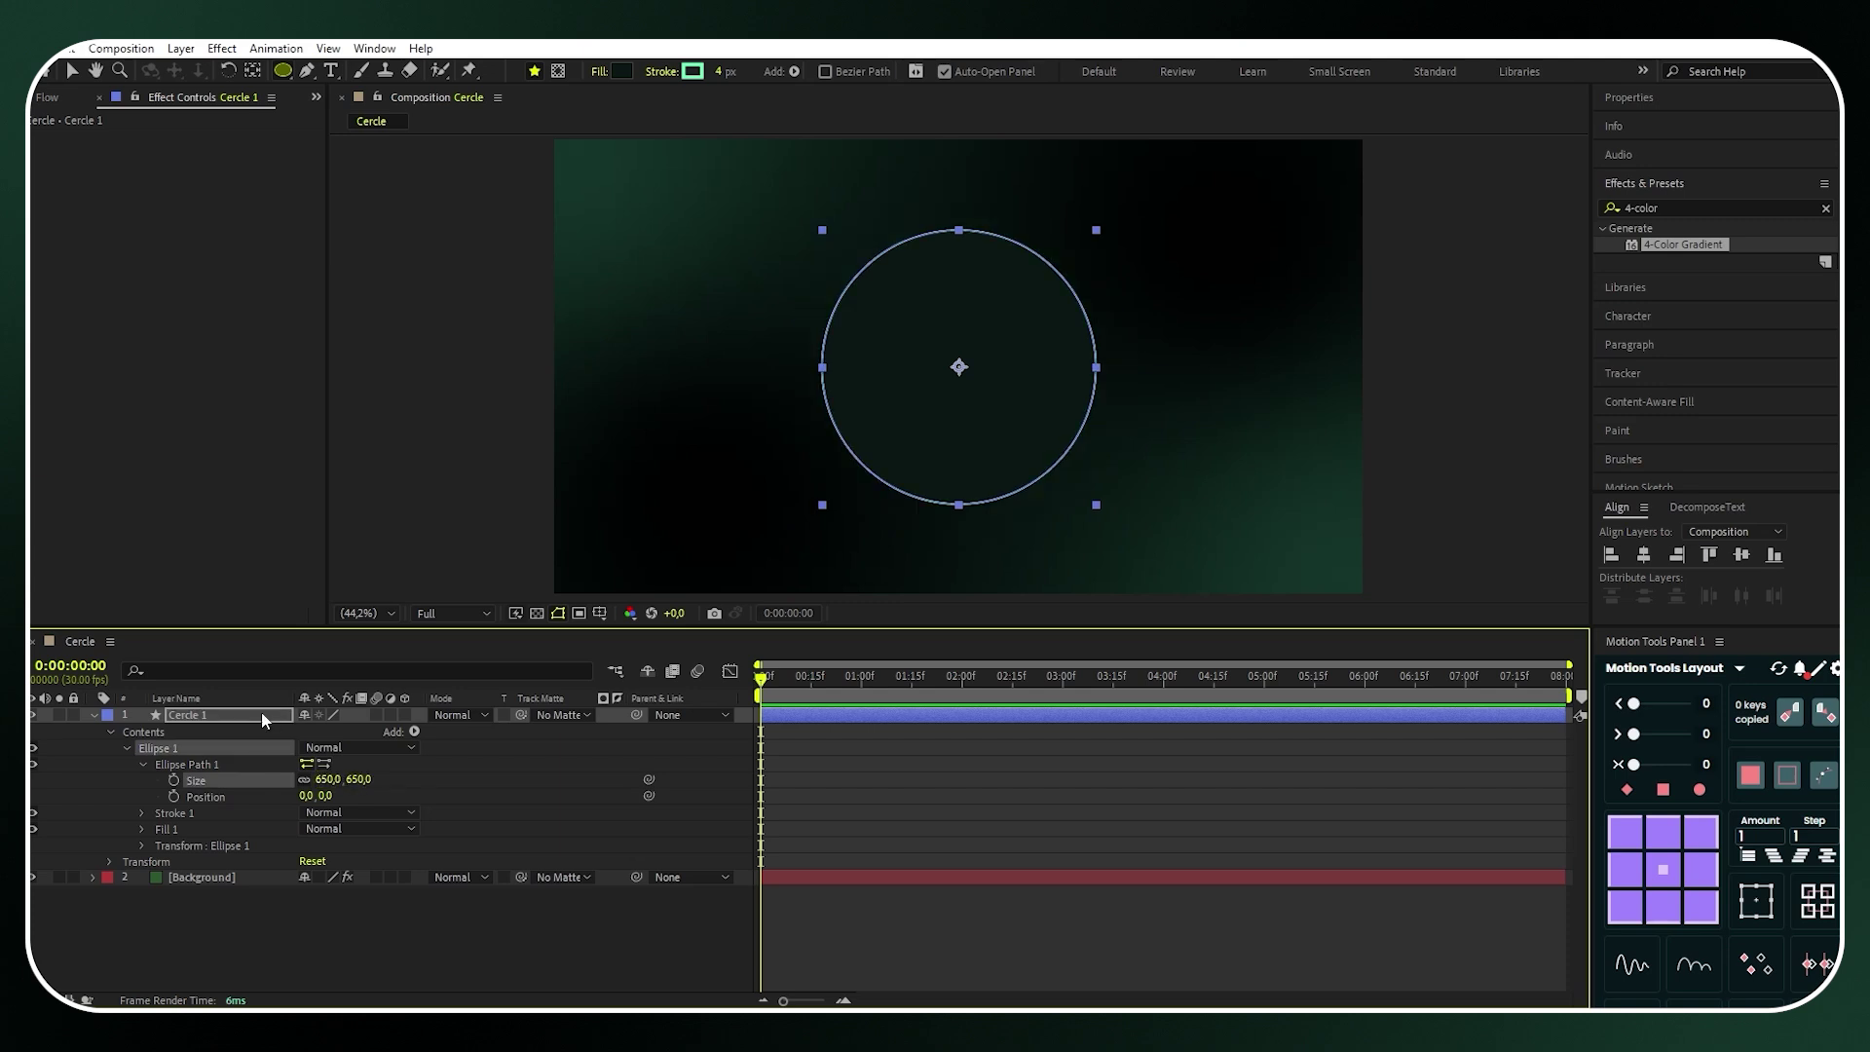
Check the fill and stroke colours of Cercle 1's ellipse
click(262, 715)
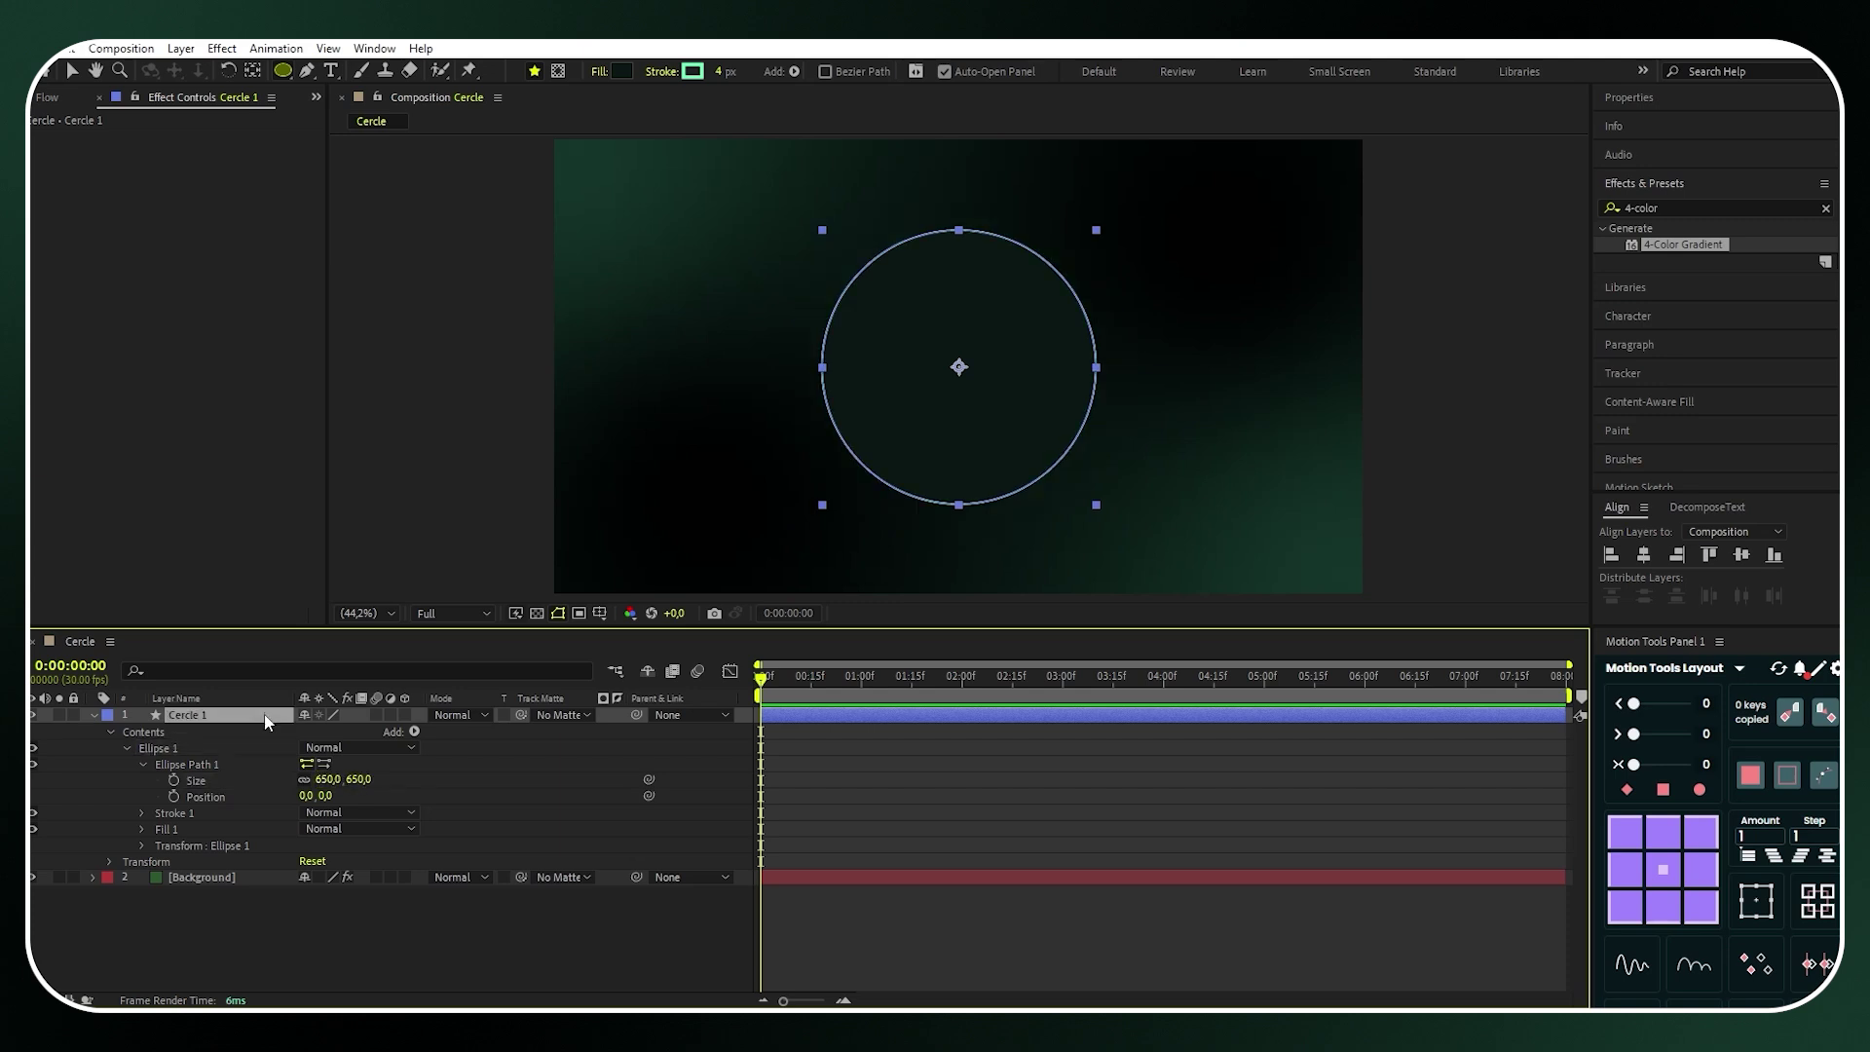
click(1651, 95)
scroll(1649, 298, down, 5)
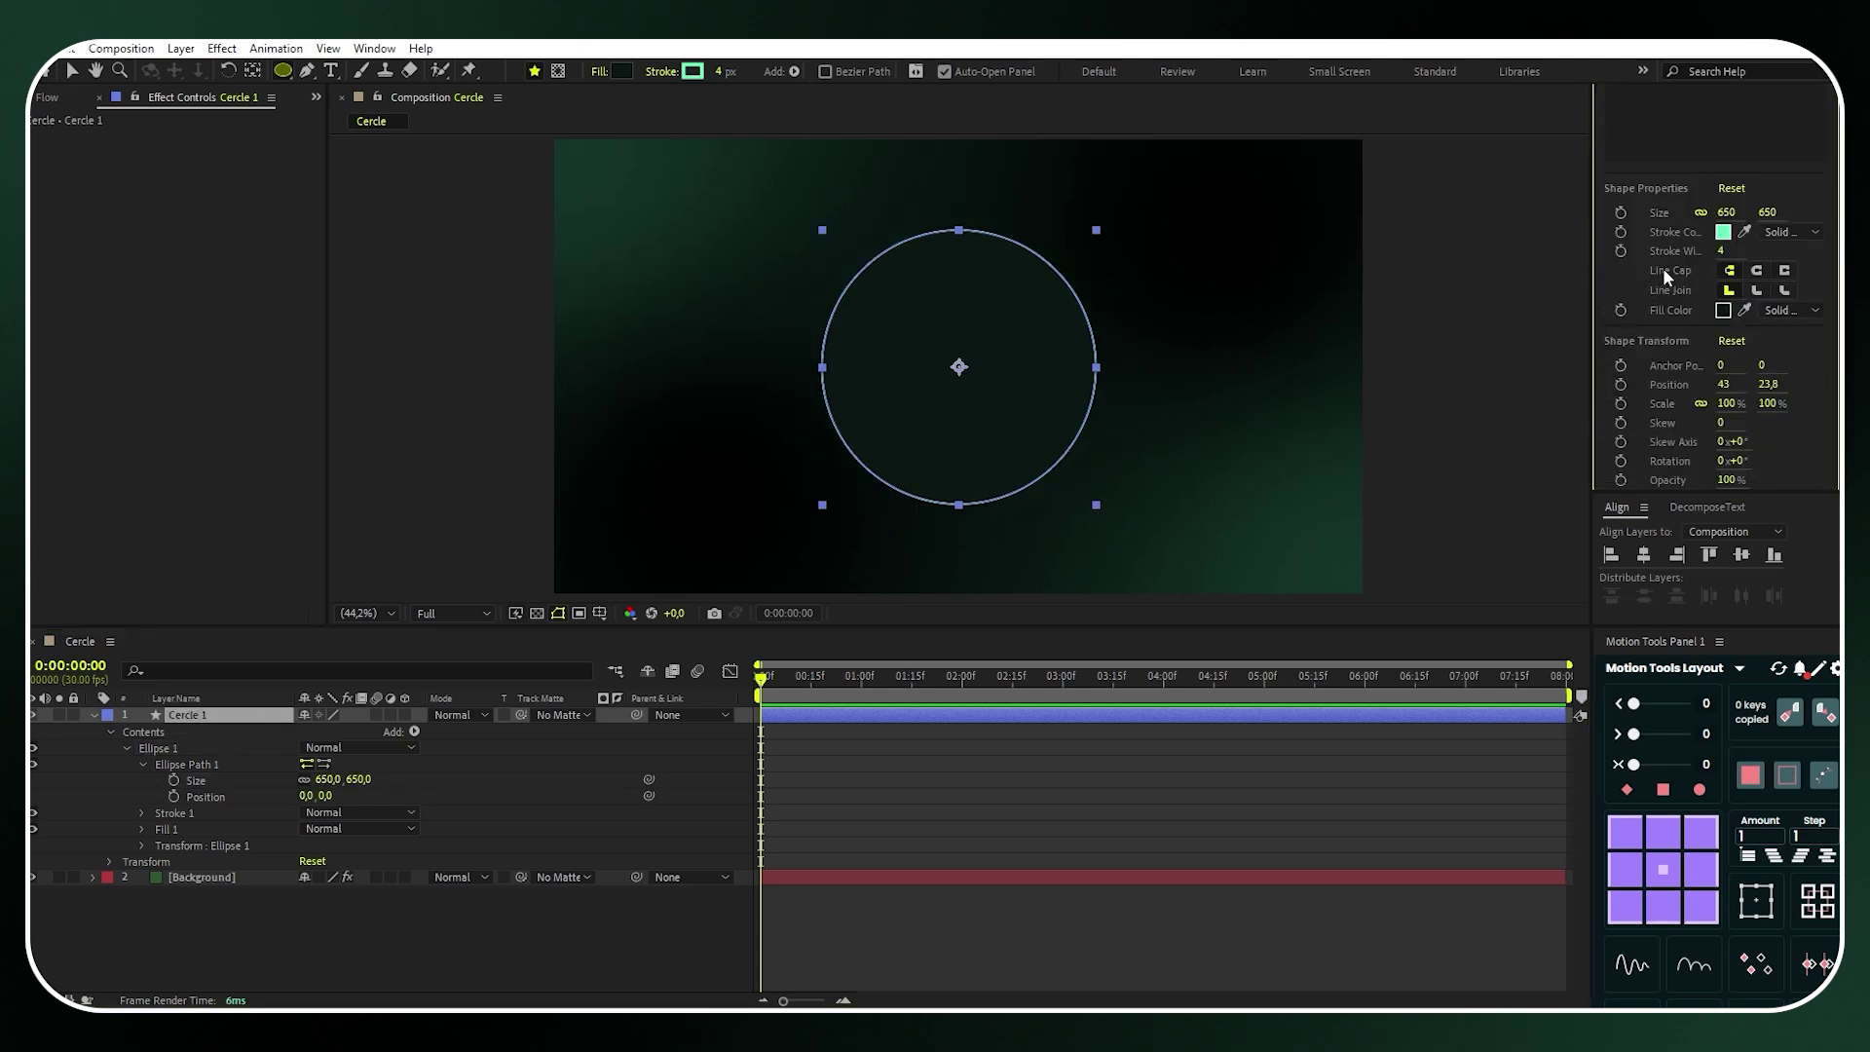
click(1721, 310)
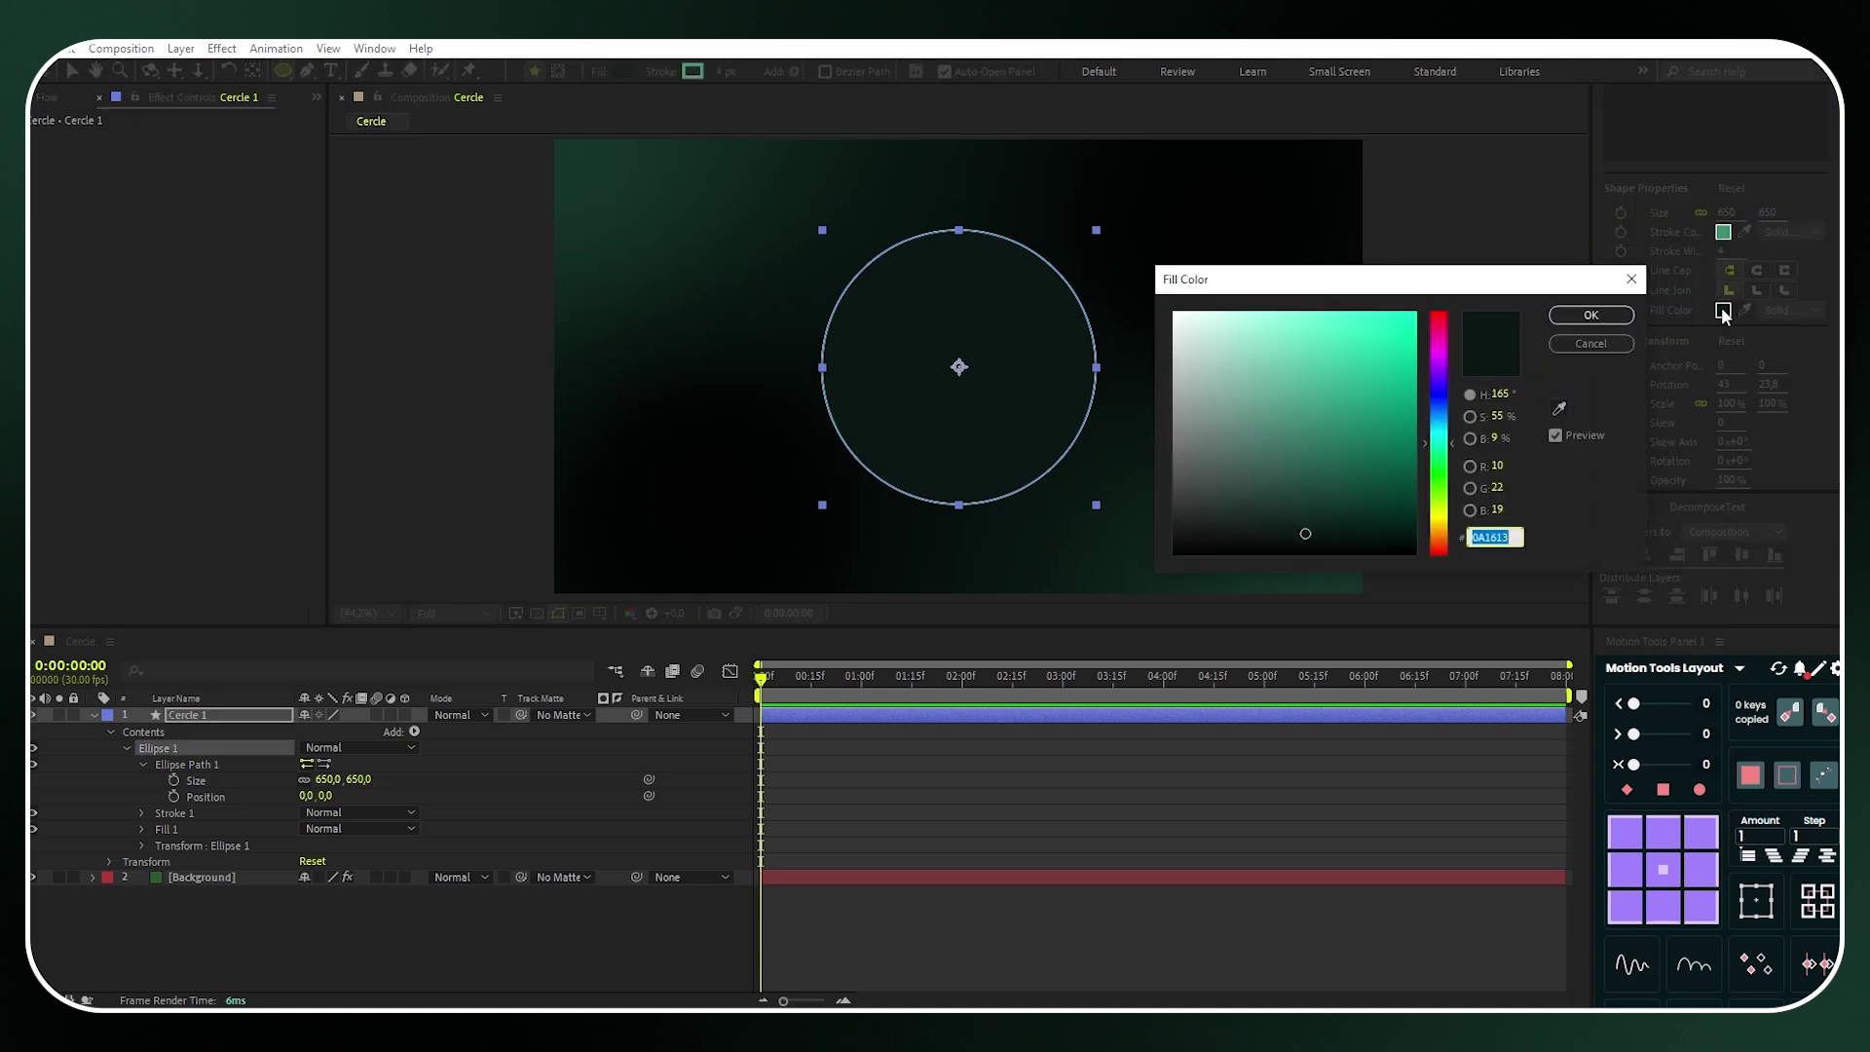
click(1569, 314)
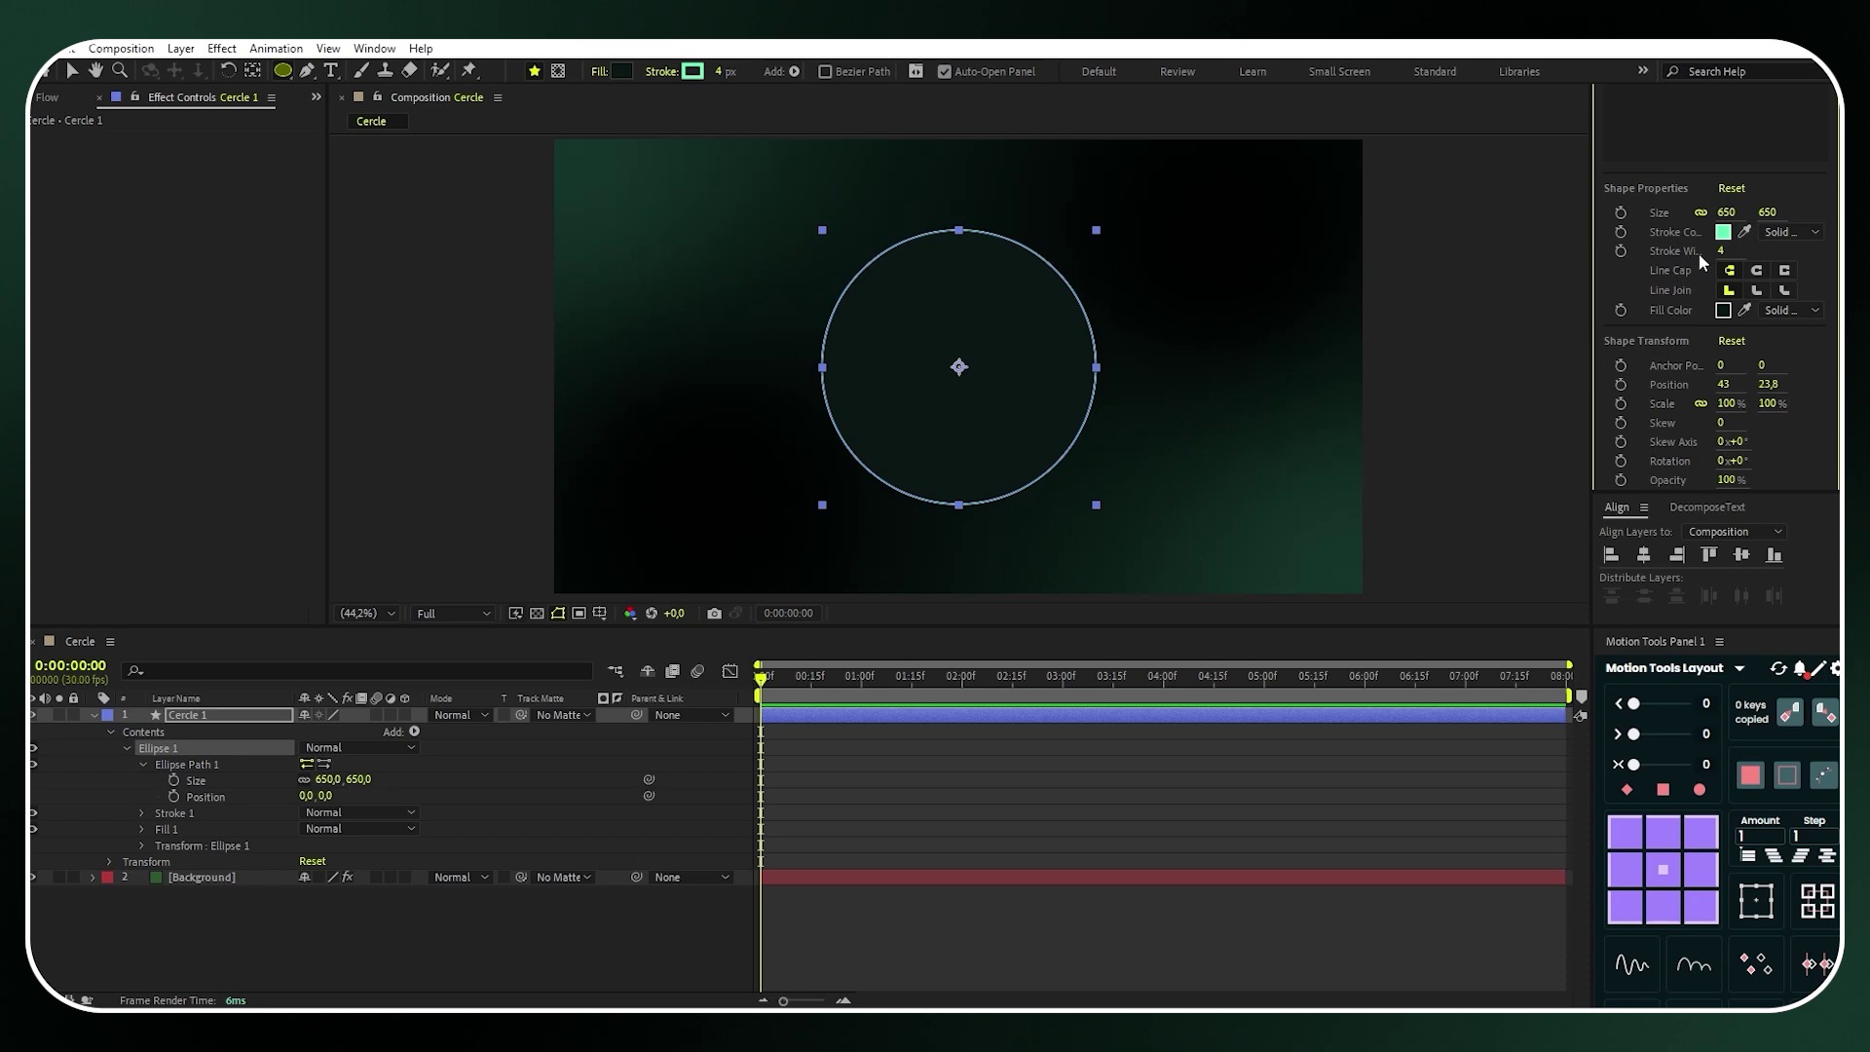
click(1723, 232)
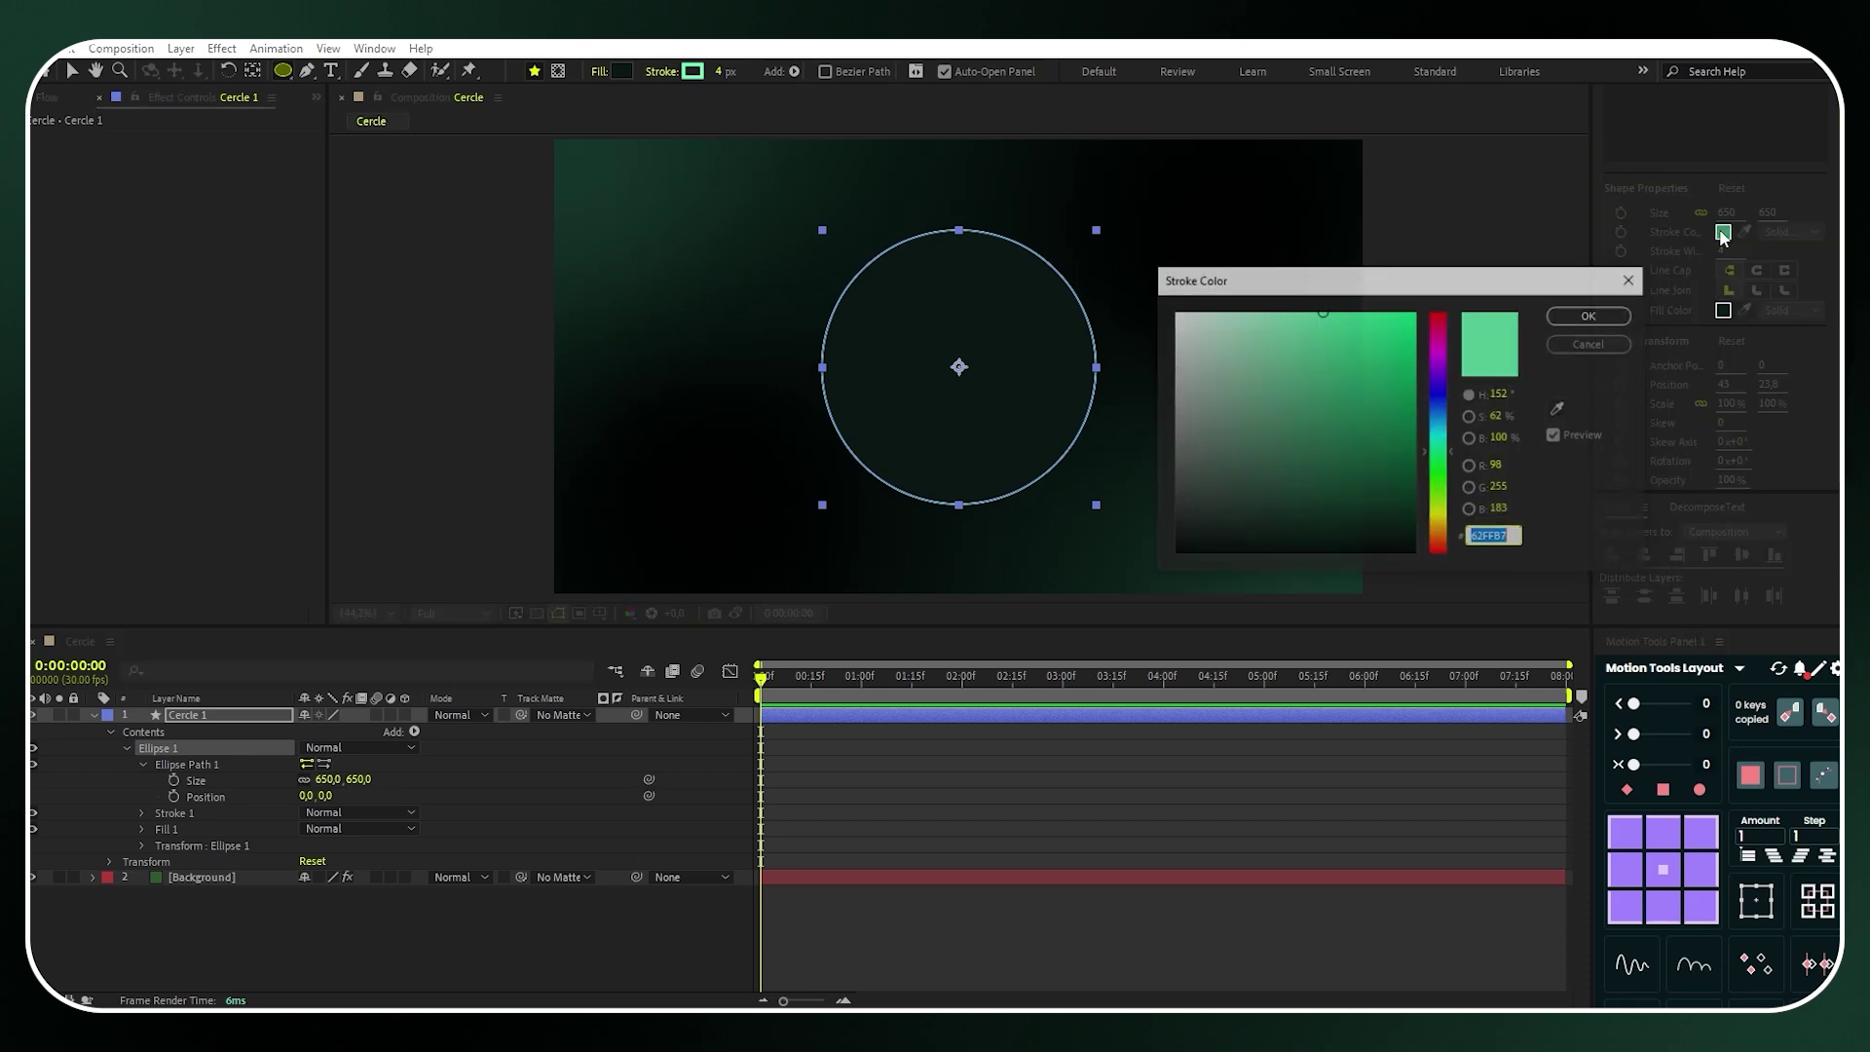
click(1591, 314)
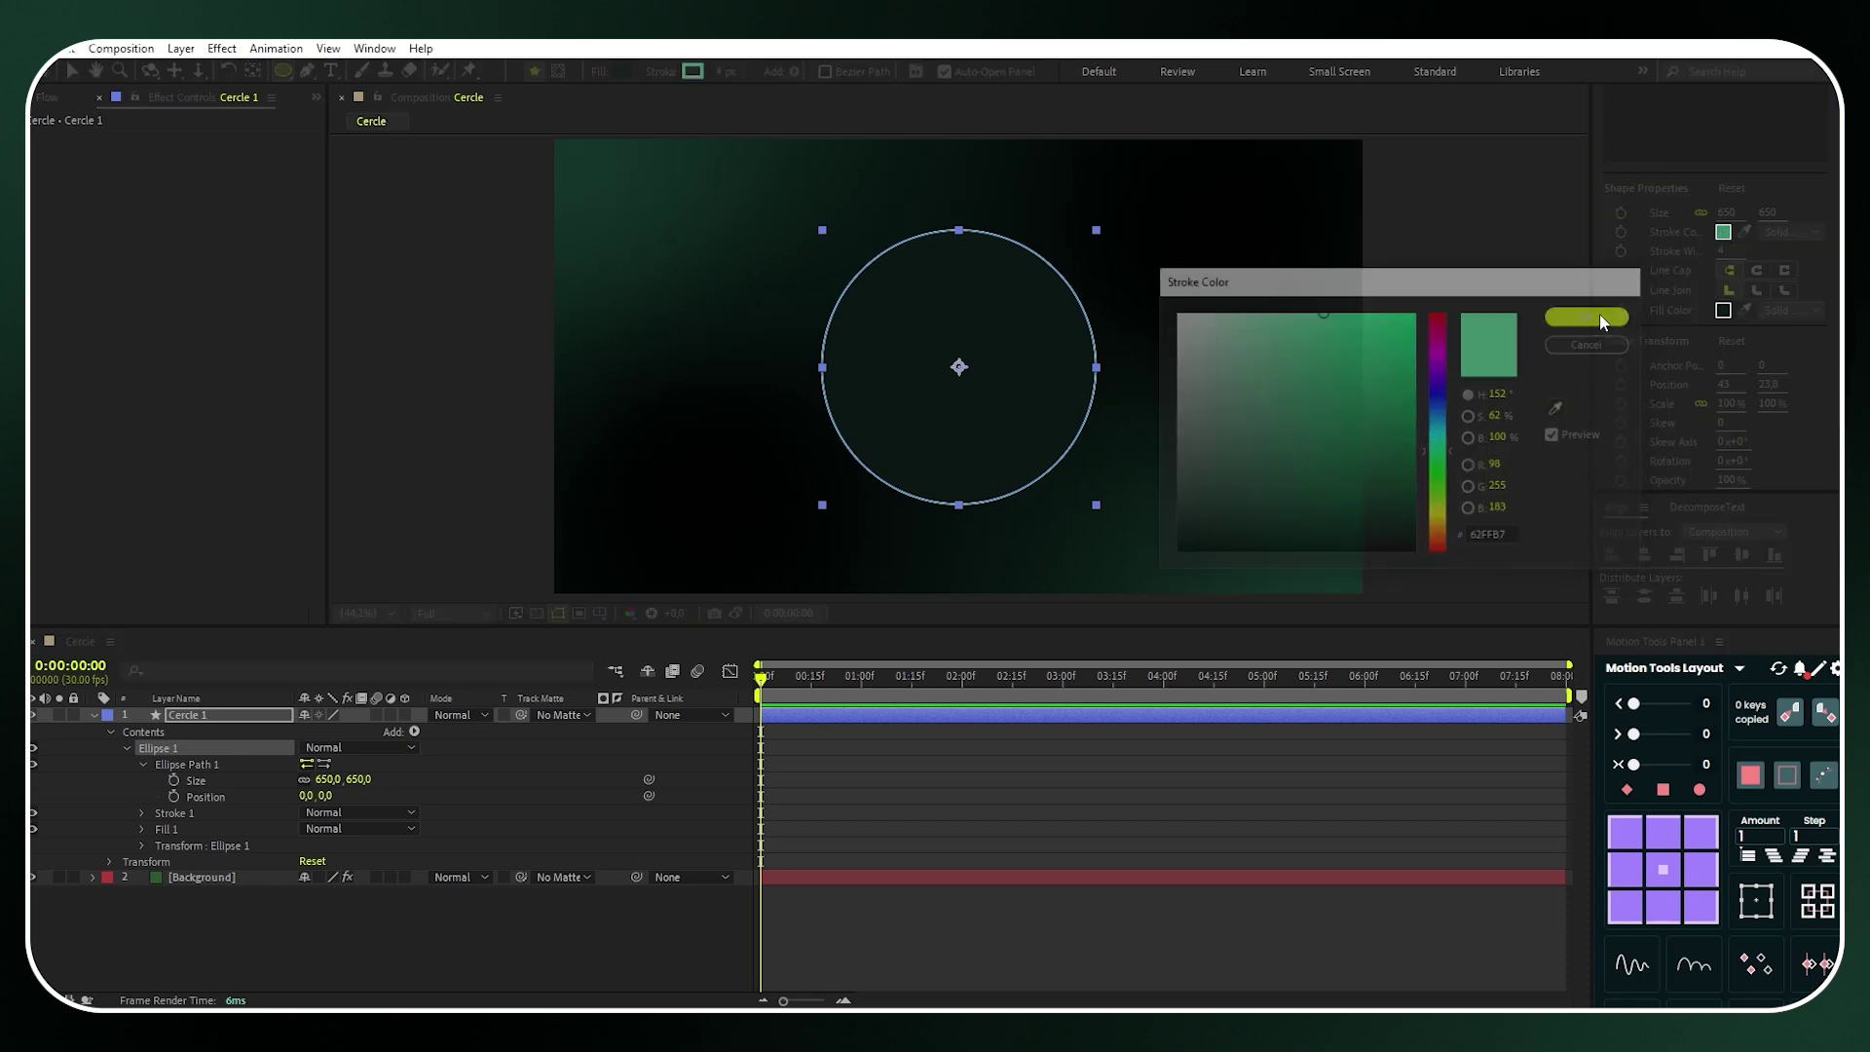
click(467, 935)
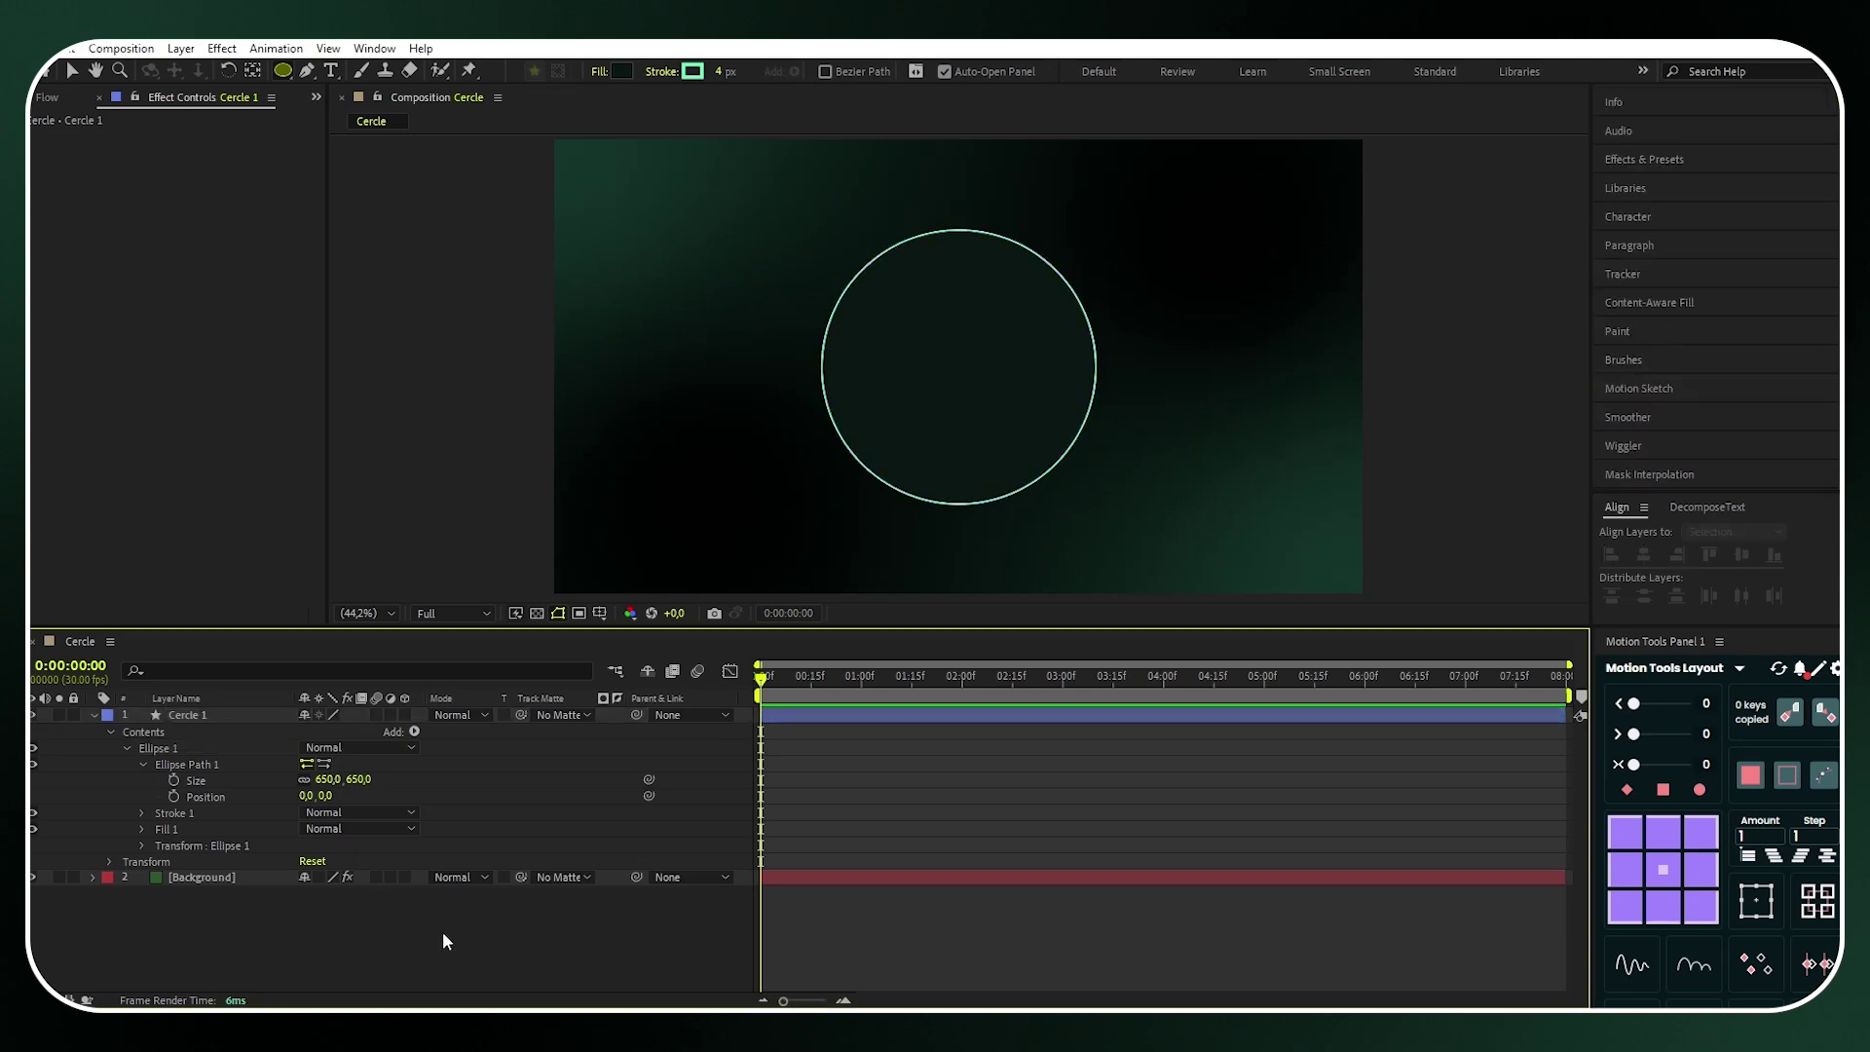
Add dashes to the stroke of Cercle 1 with a dash length of 60
click(195, 714)
click(143, 812)
scroll(141, 810, down, 1)
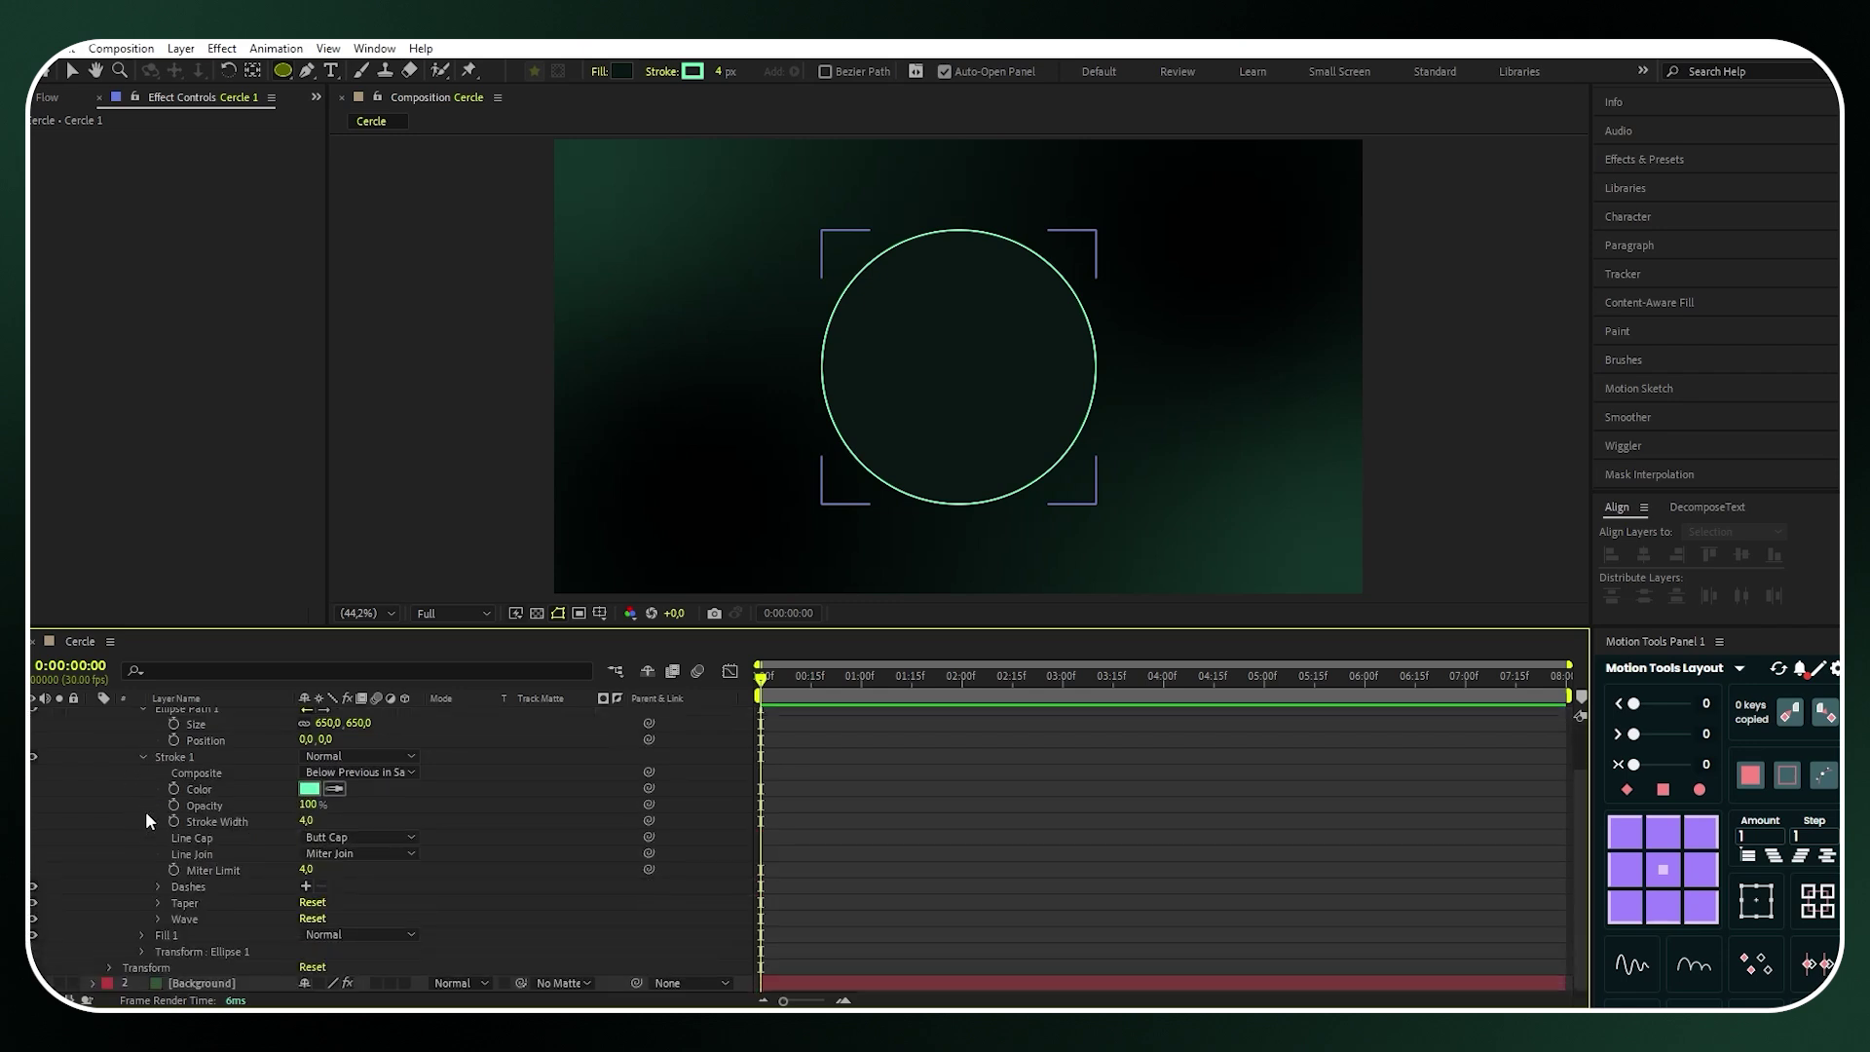
click(306, 886)
click(367, 903)
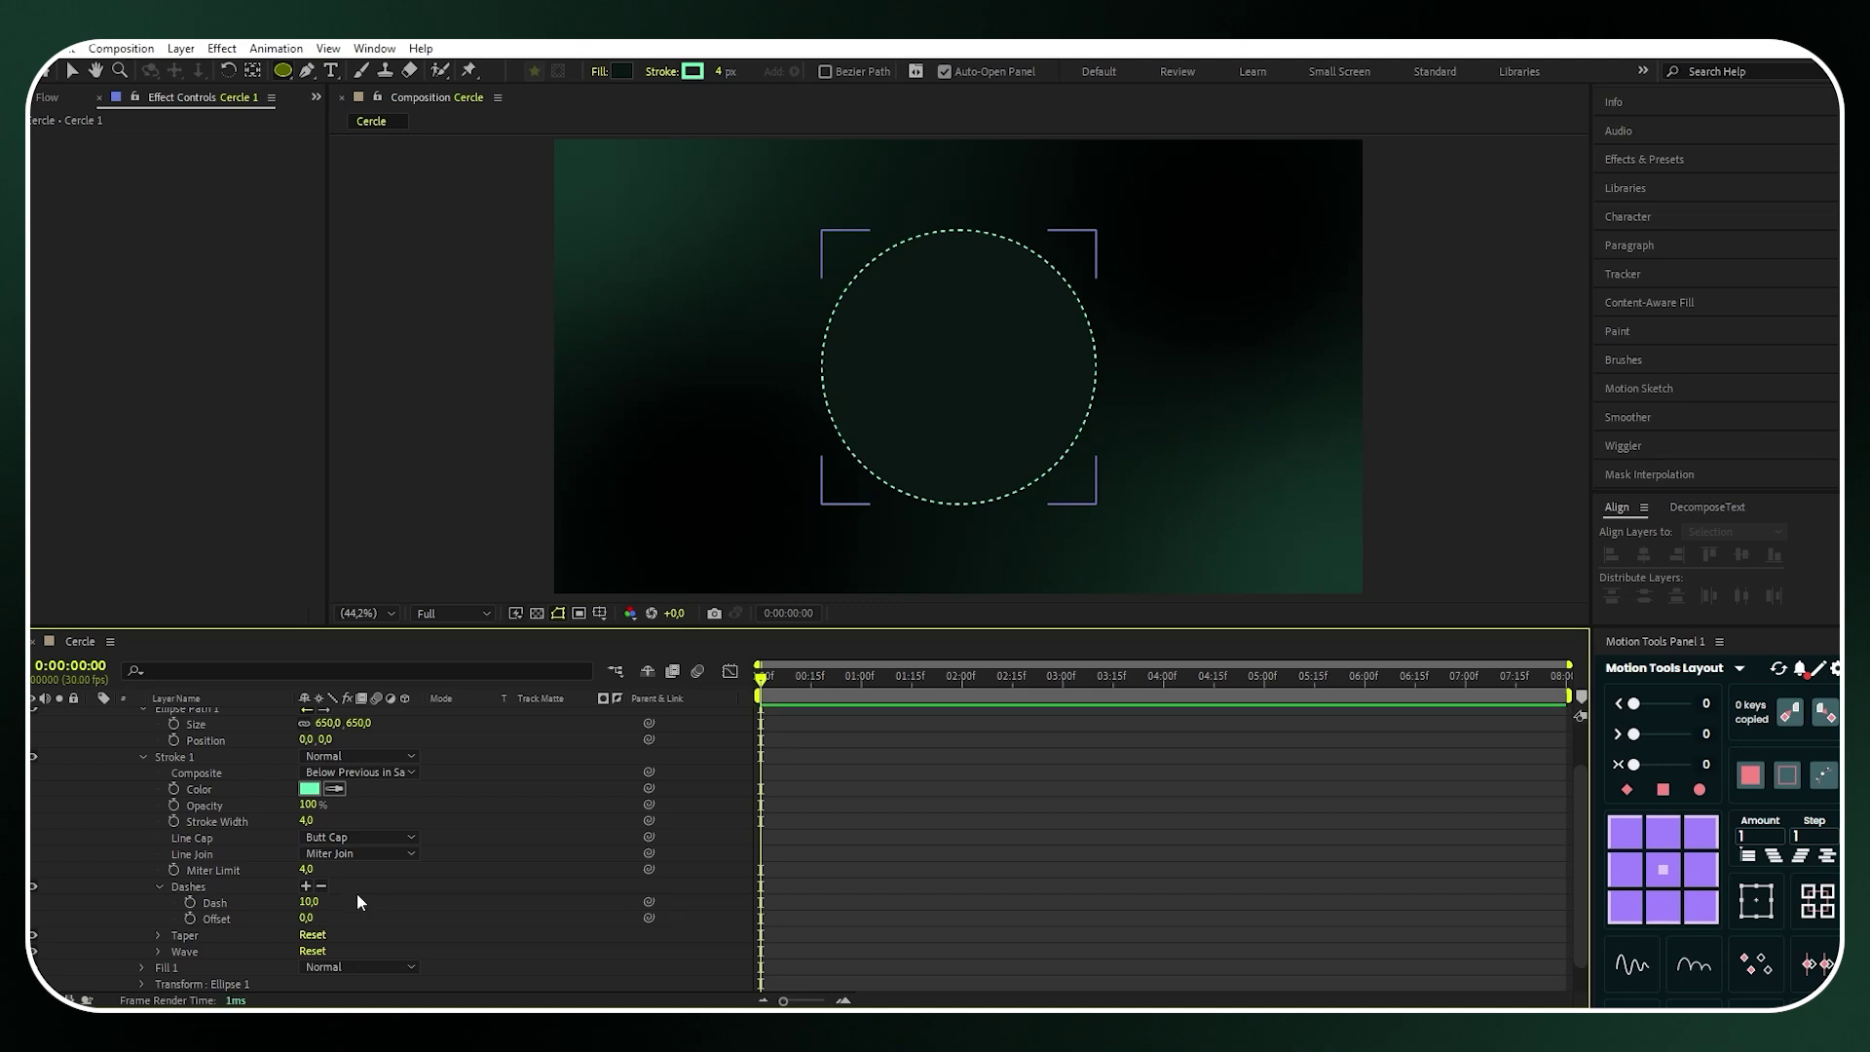
click(309, 901)
text(60)
key(Return)
Set the line cap of Cercle 1's stroke to Round Cap and collapse the layer's properties
click(327, 838)
click(360, 877)
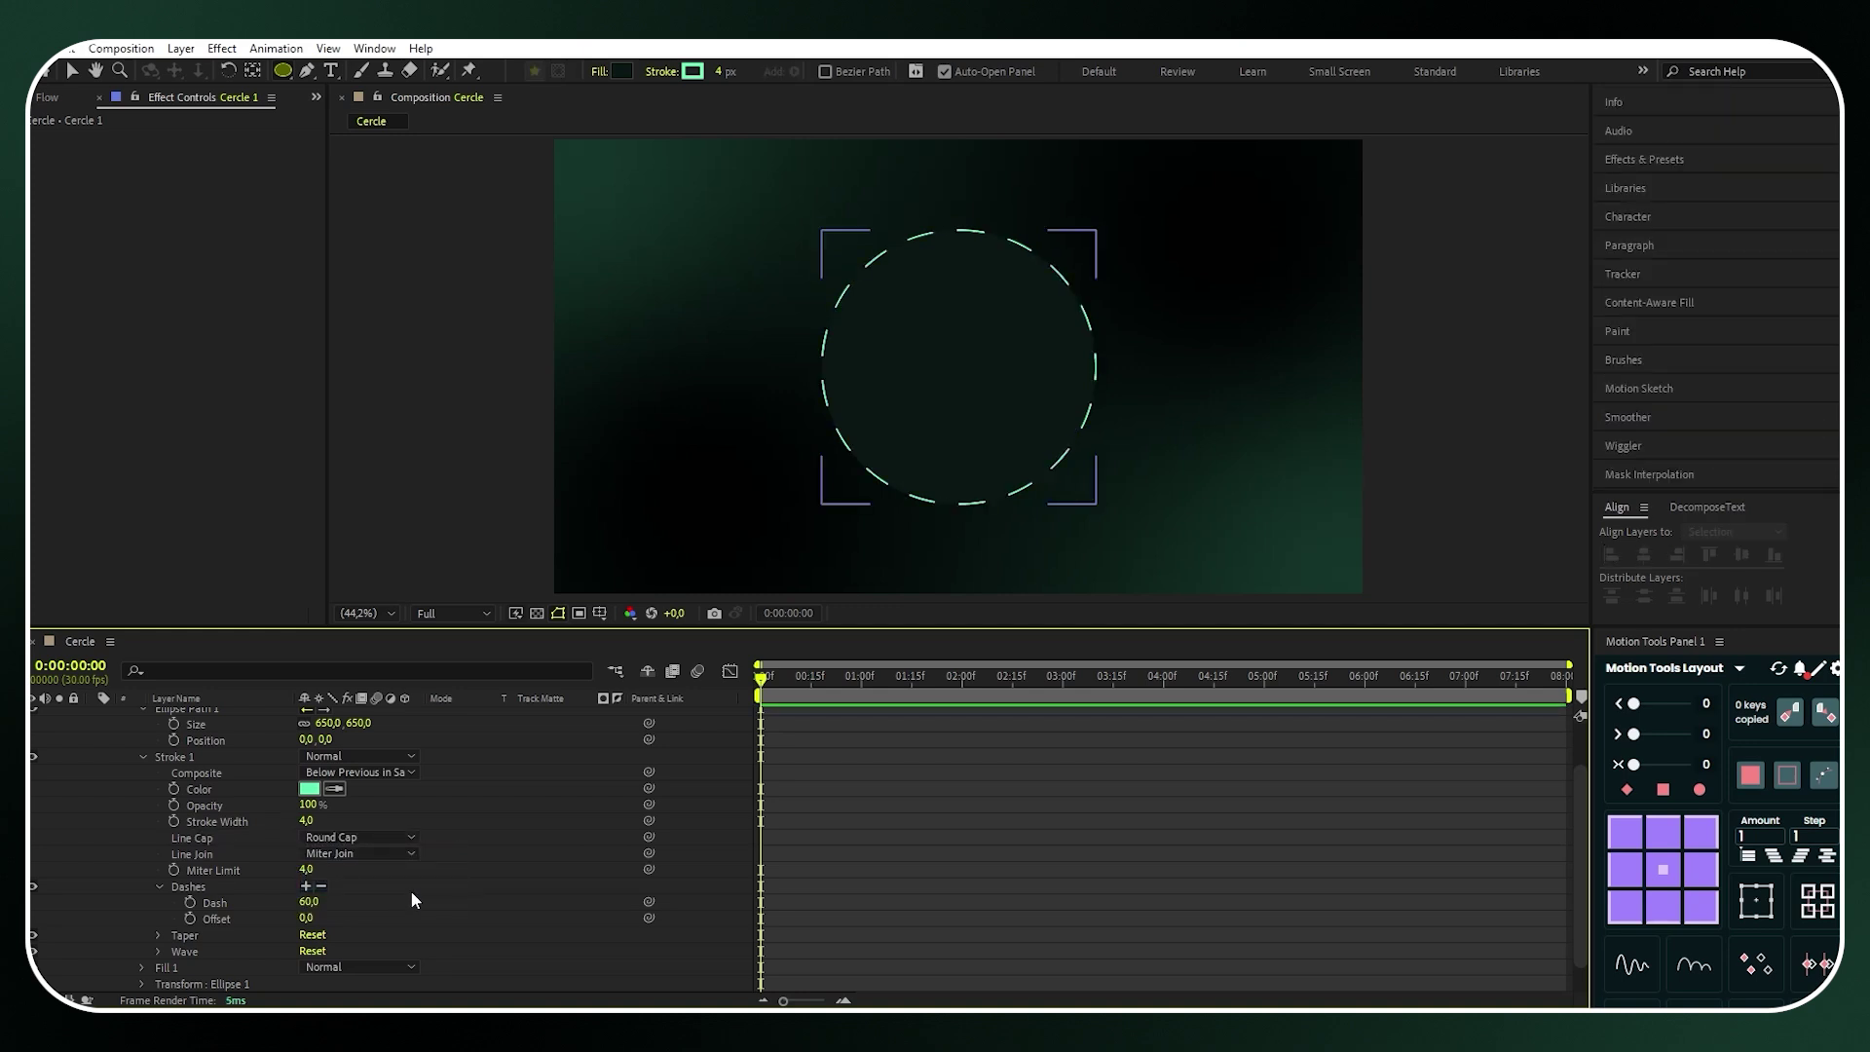
scroll(411, 891, up, 2)
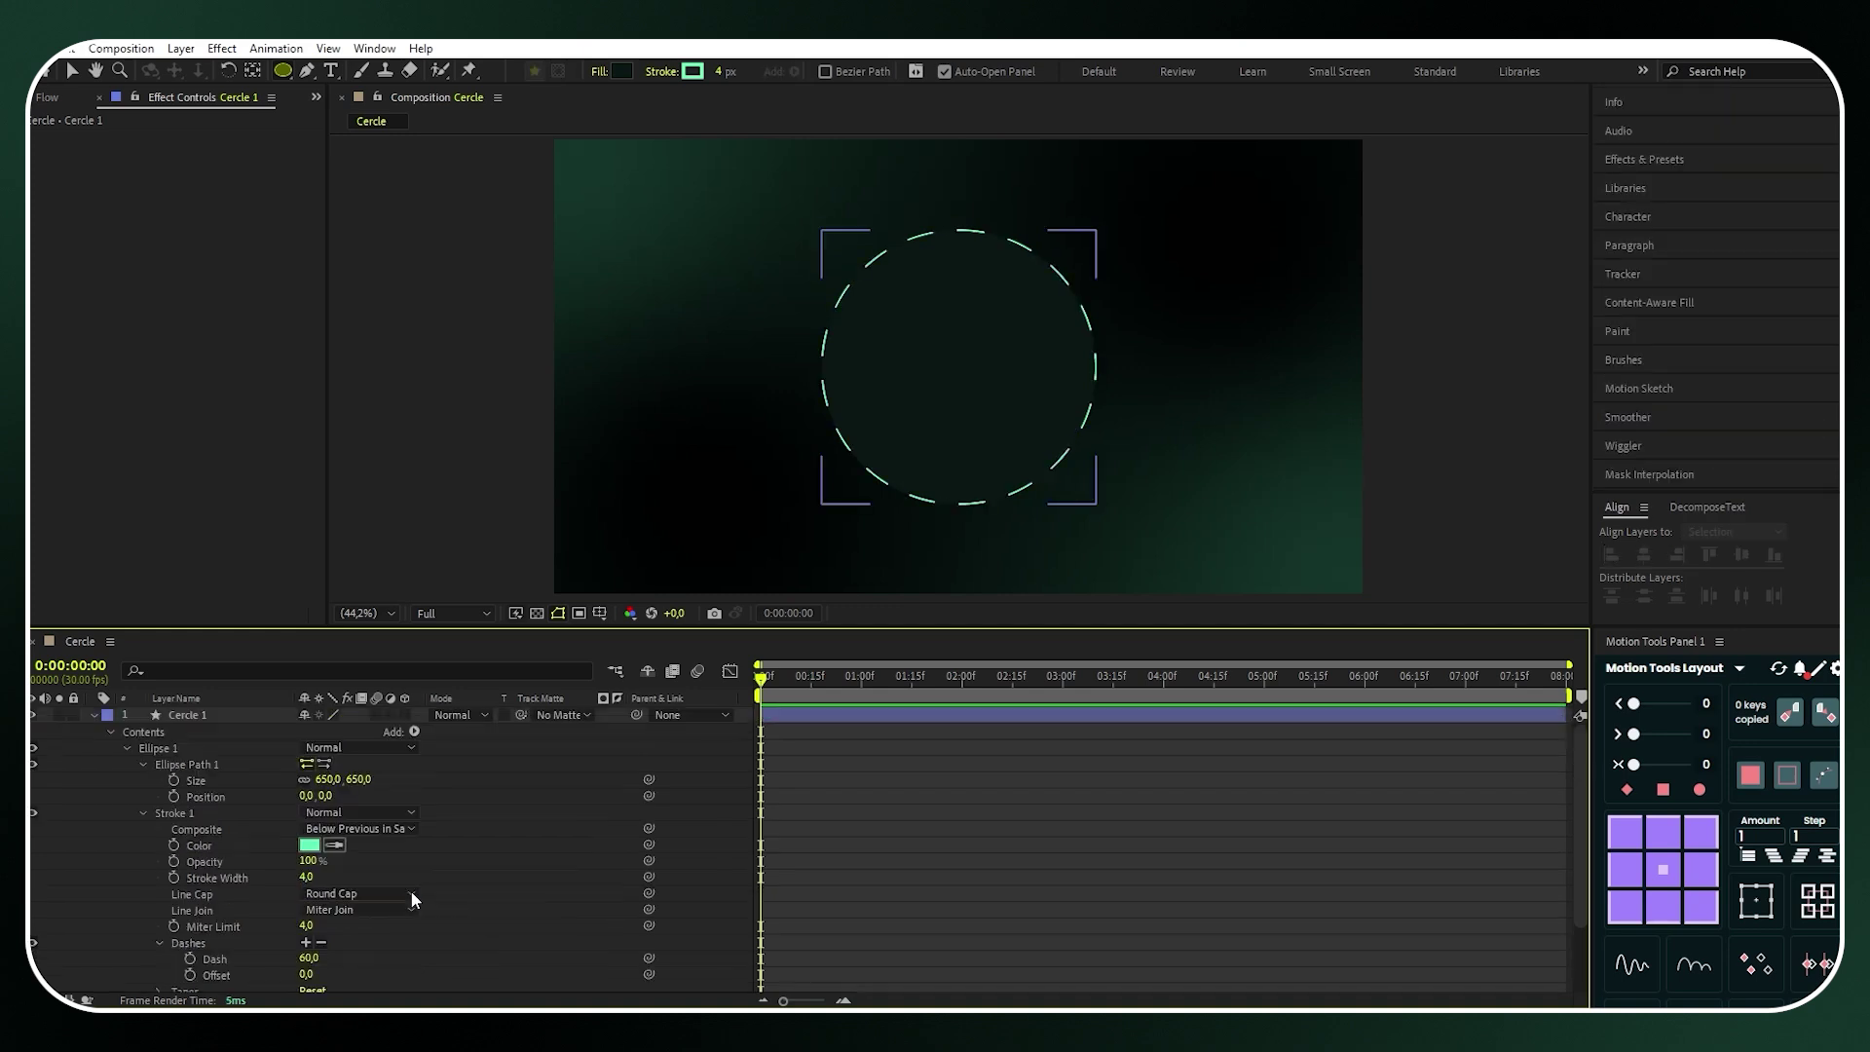
click(93, 717)
click(197, 751)
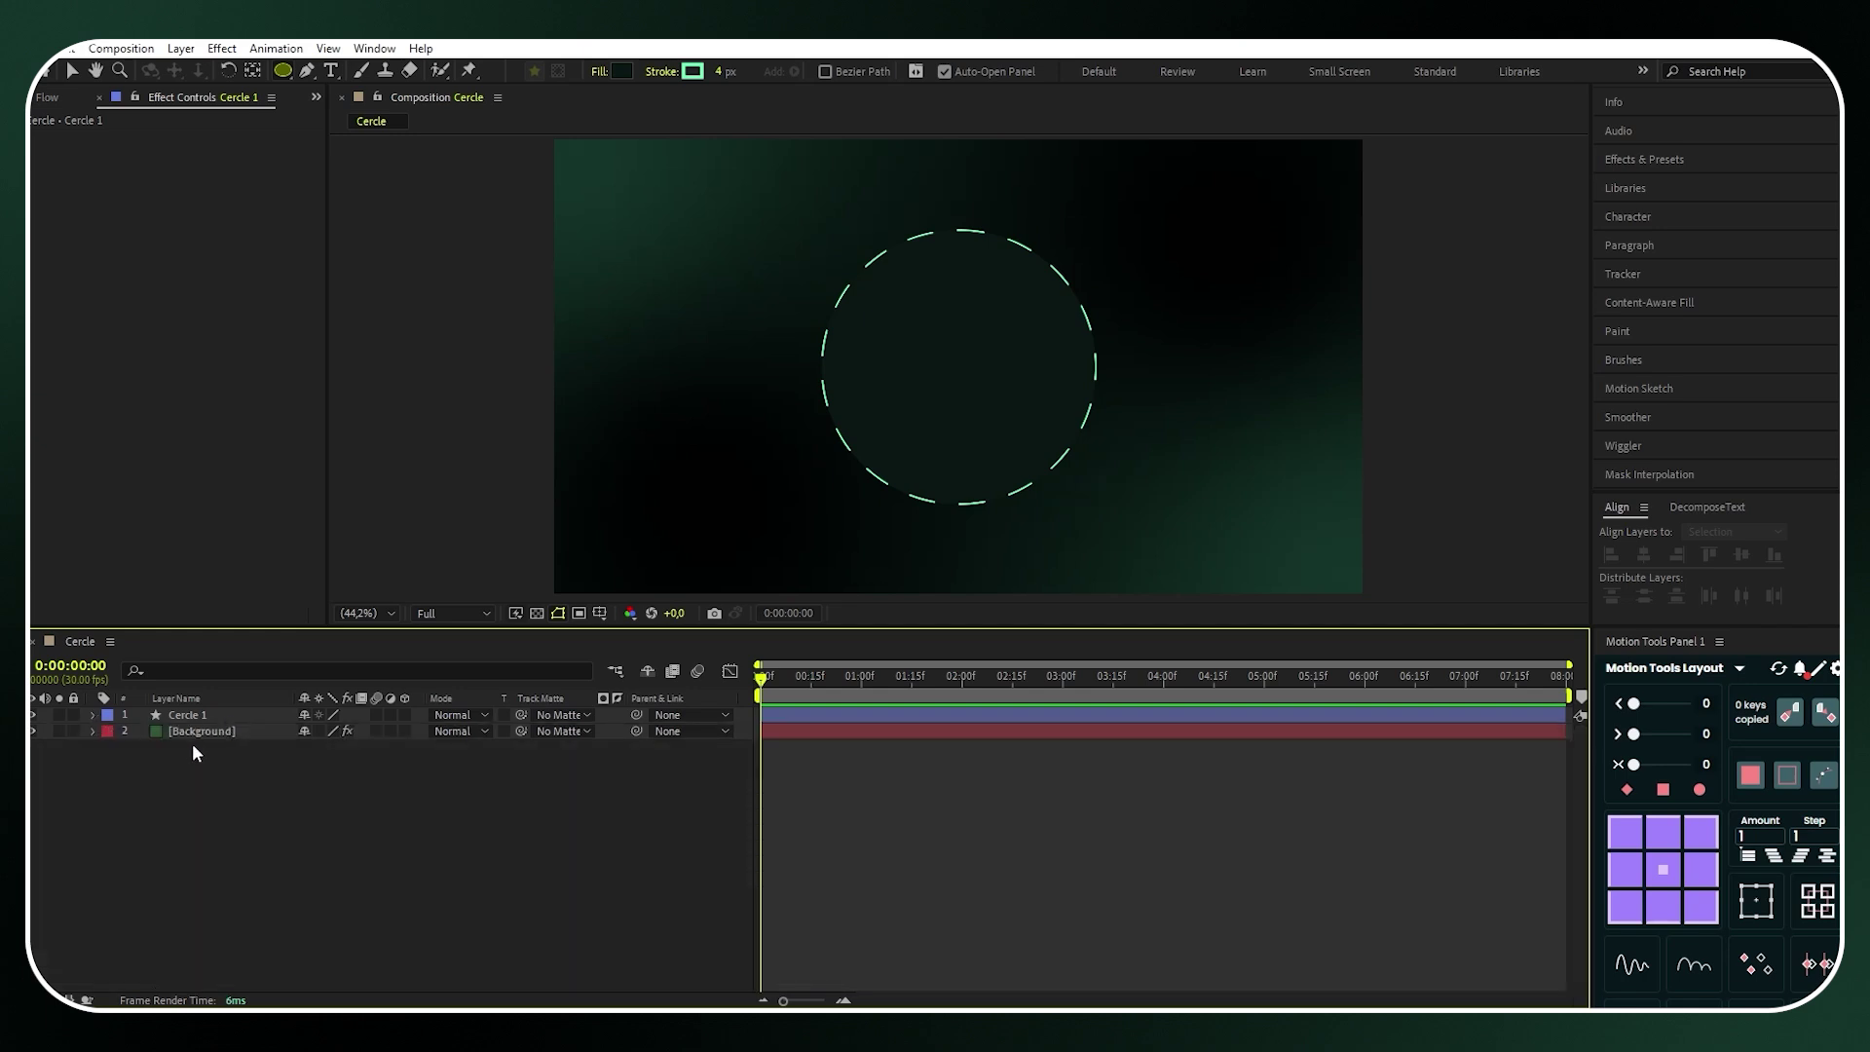
Make Cercle 1 a 3D layer and add a Position keyframe at 0:00:03:05
click(405, 715)
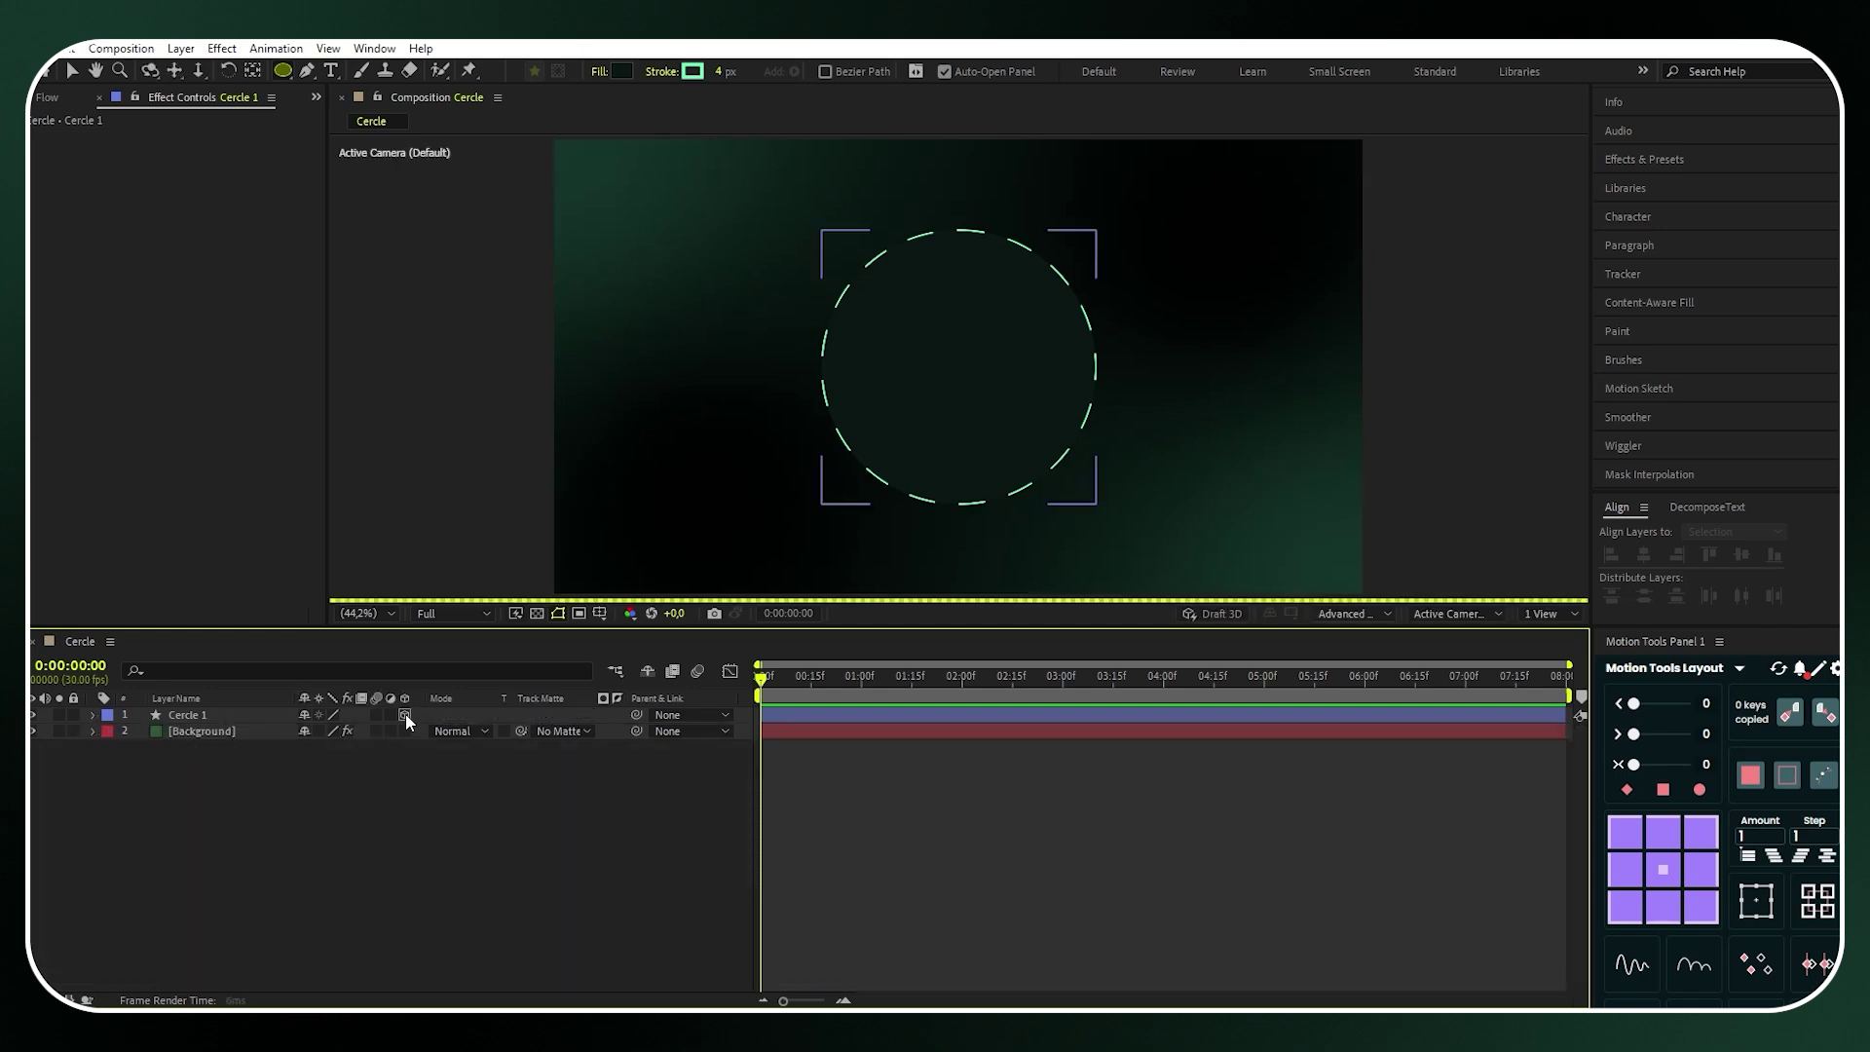
drag(773, 677, 1078, 688)
click(249, 715)
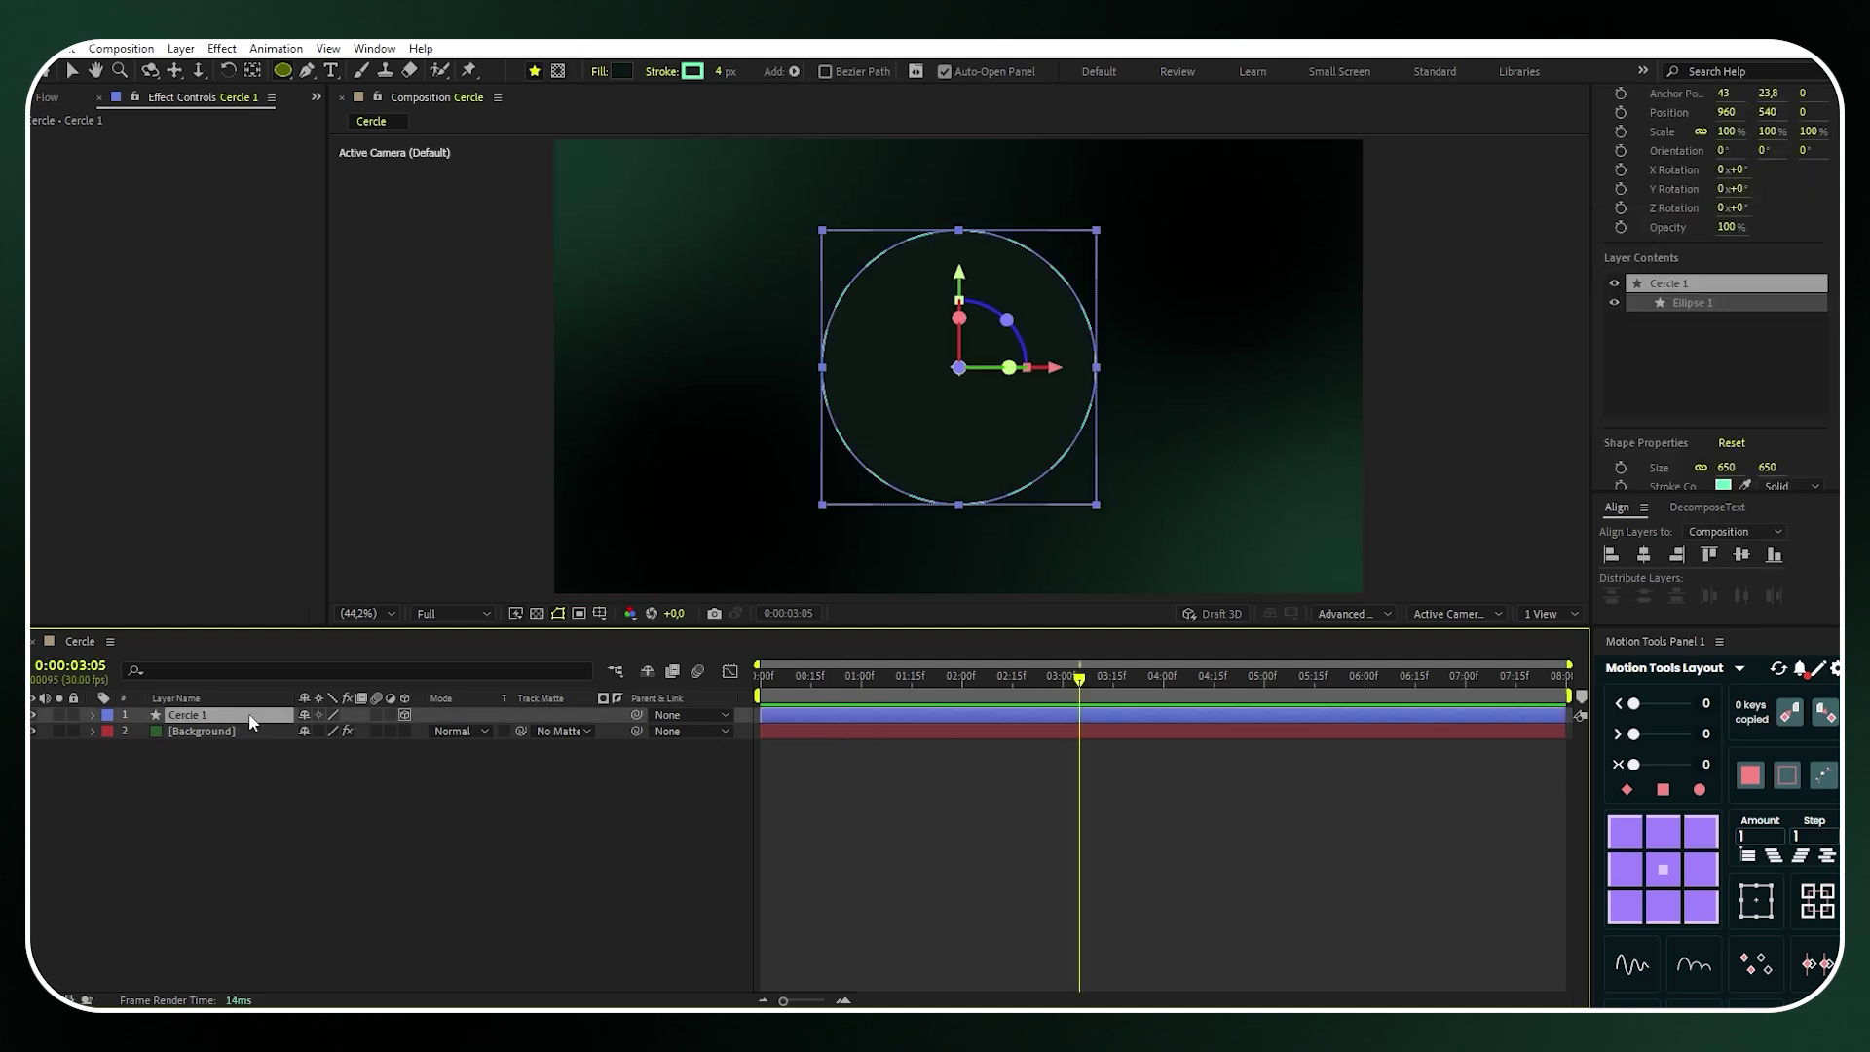
key(p)
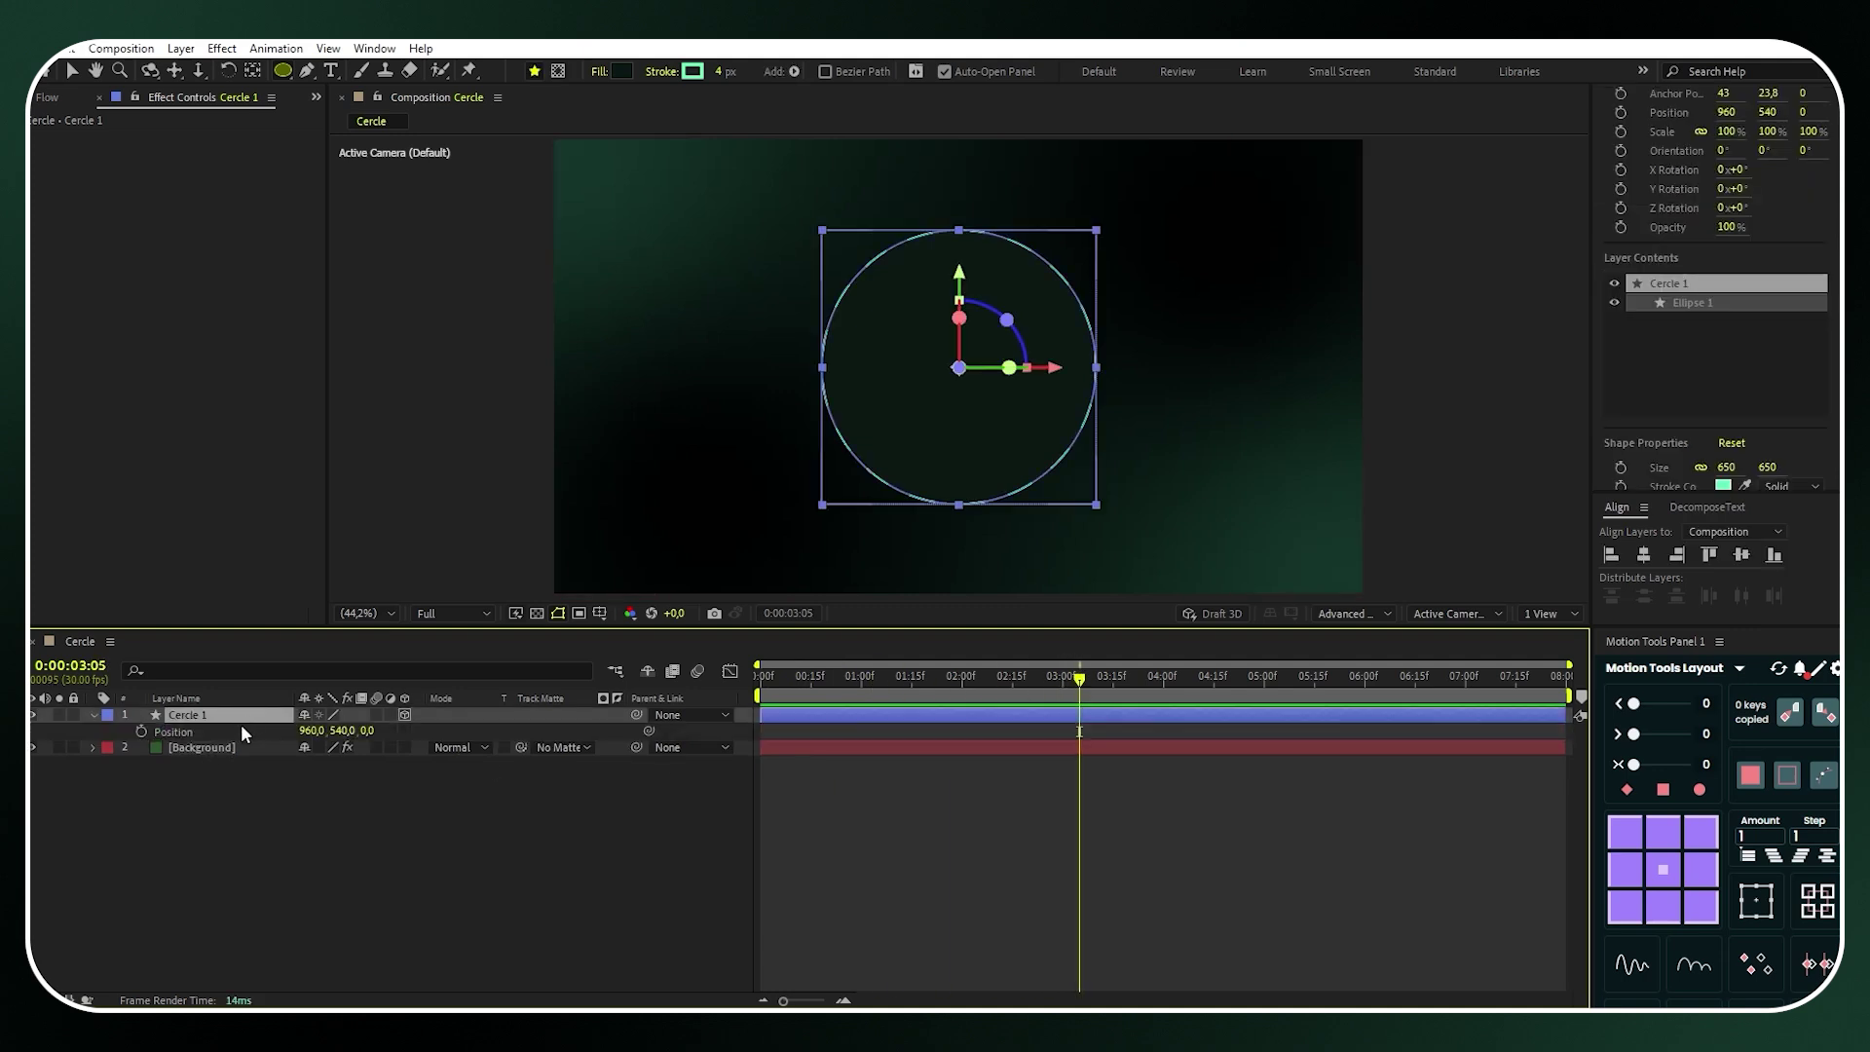
click(142, 730)
Add Orientation and Scale keyframes to Cercle 1 at 0:00:03:05 and show all its keyframed properties
key(r)
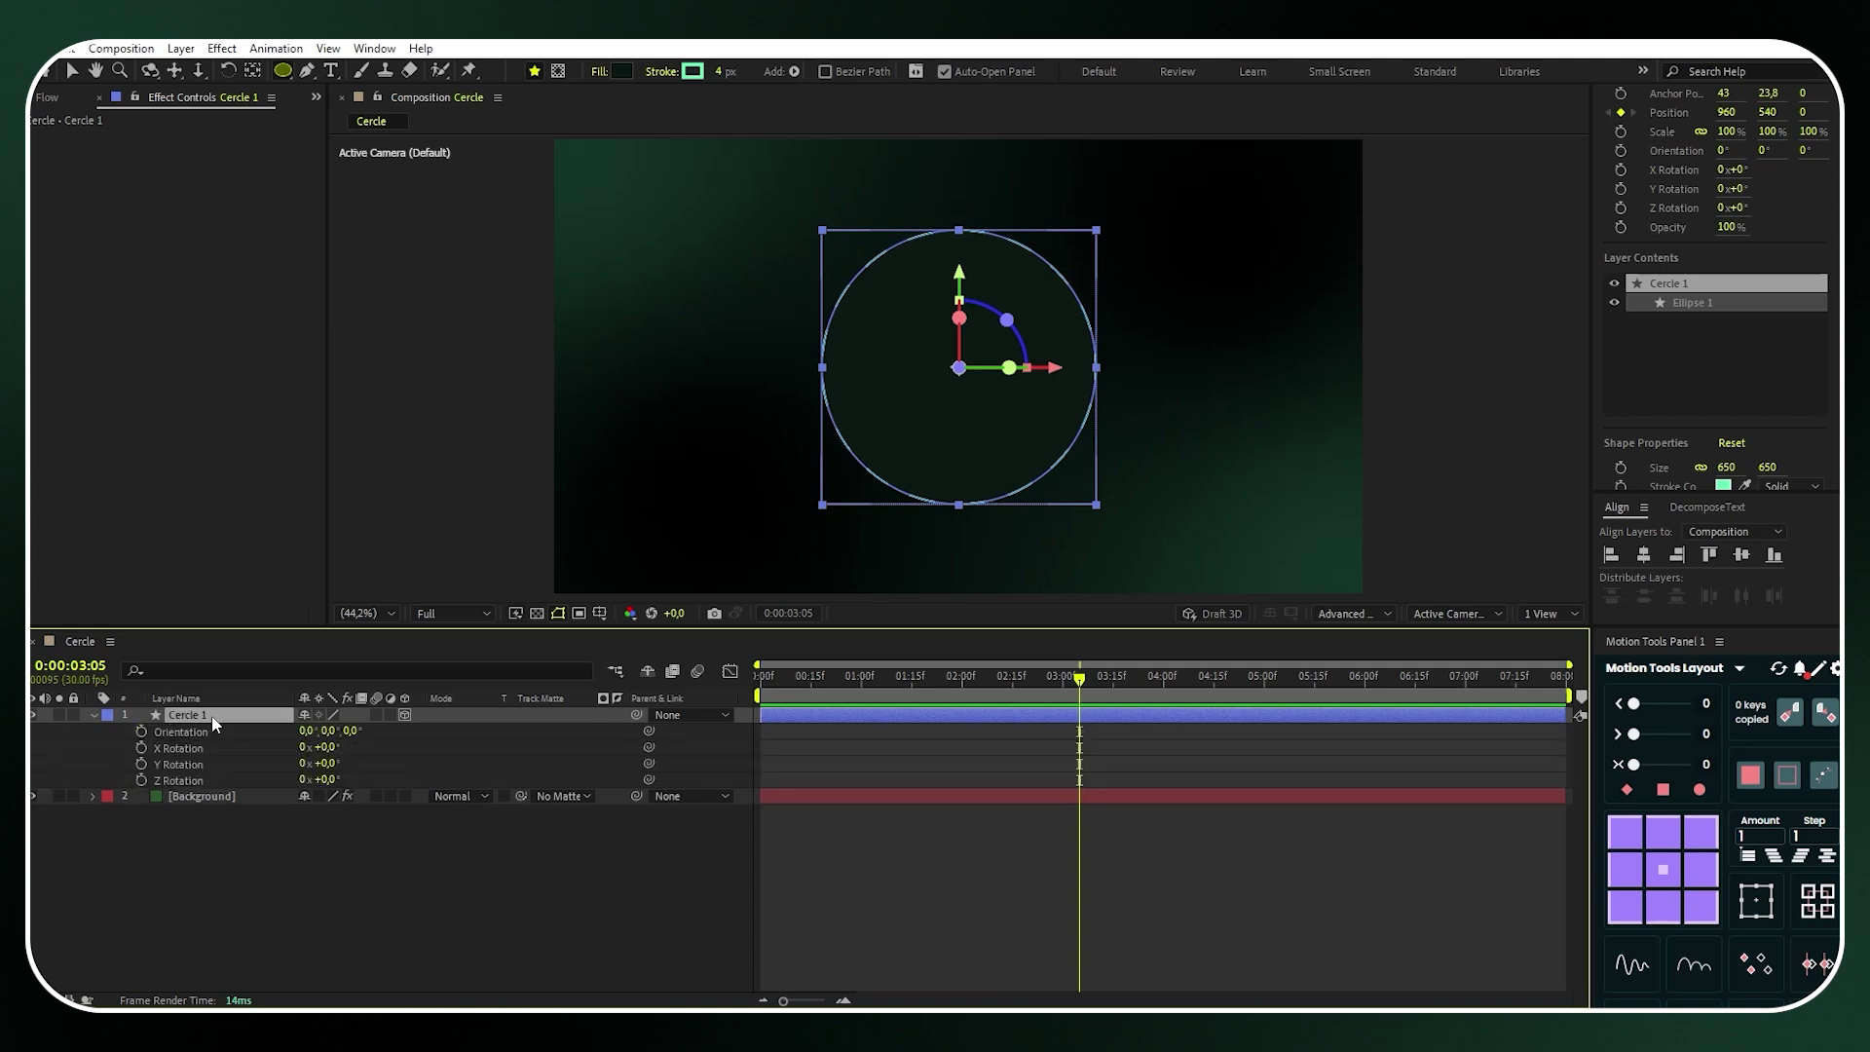
click(140, 730)
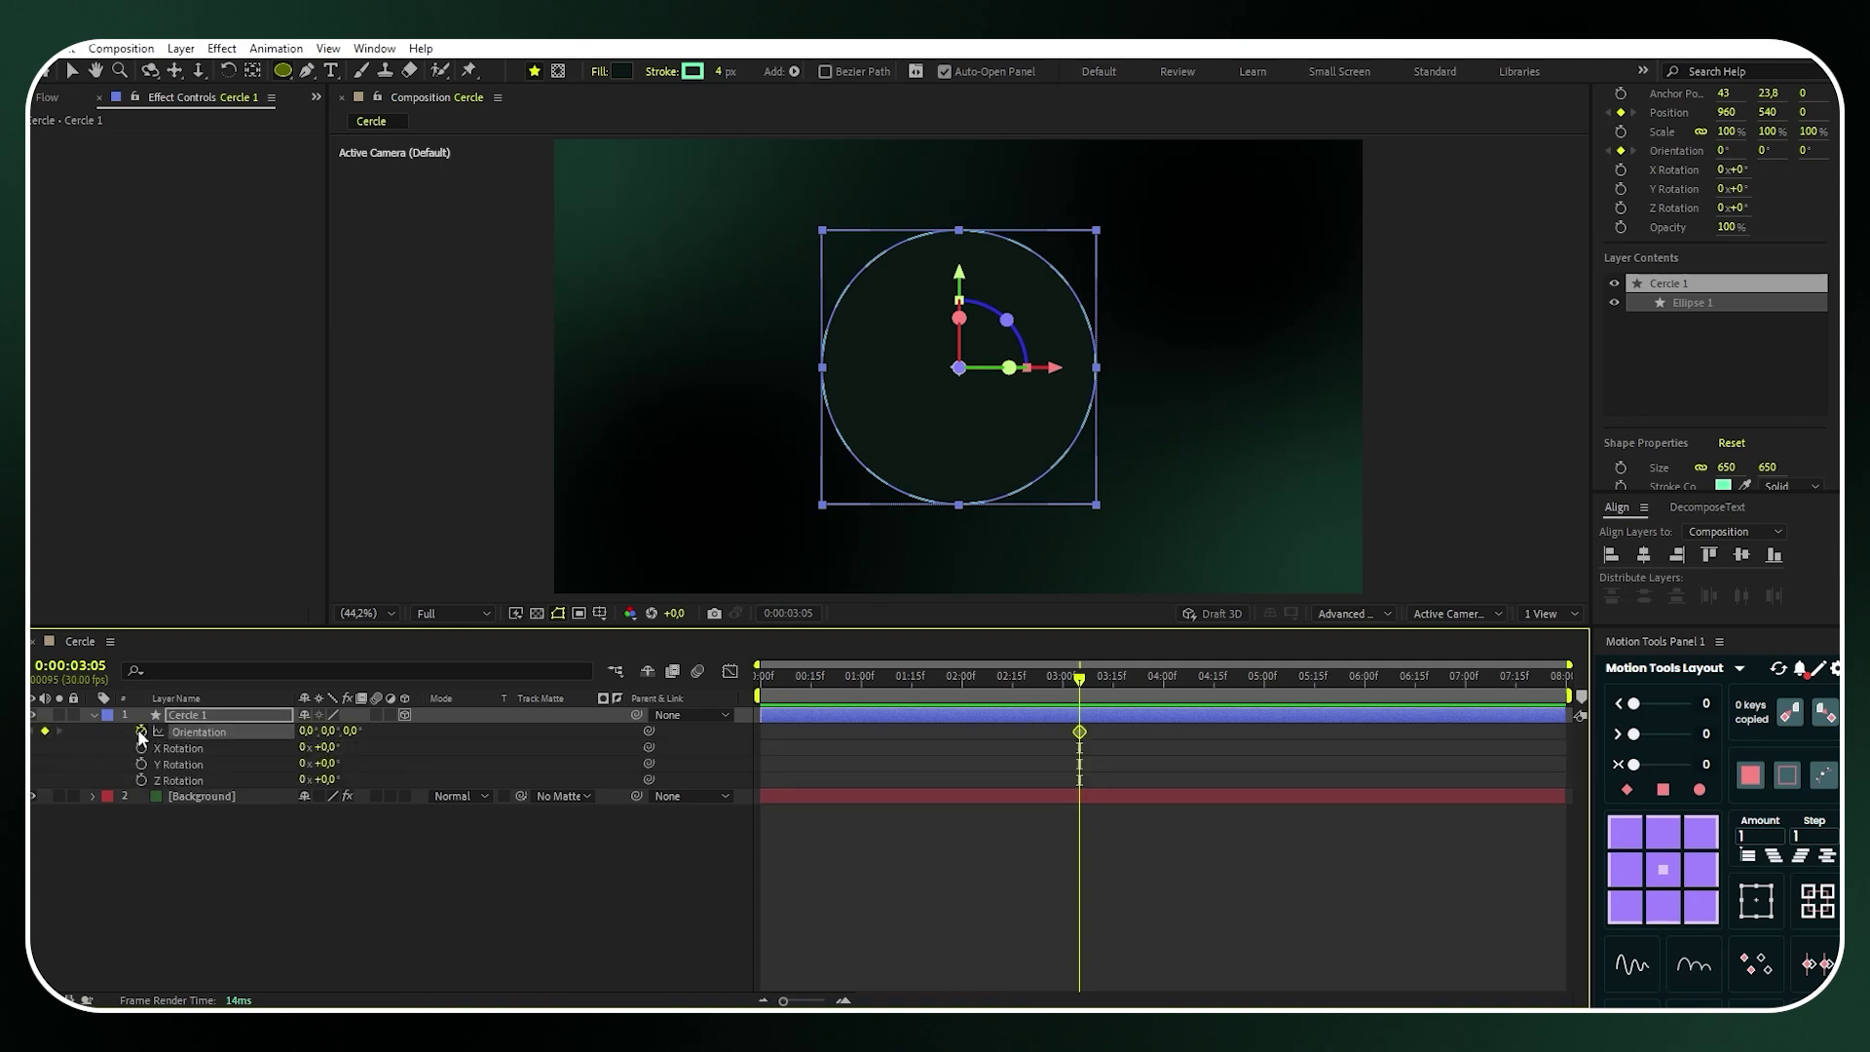
click(236, 714)
key(s)
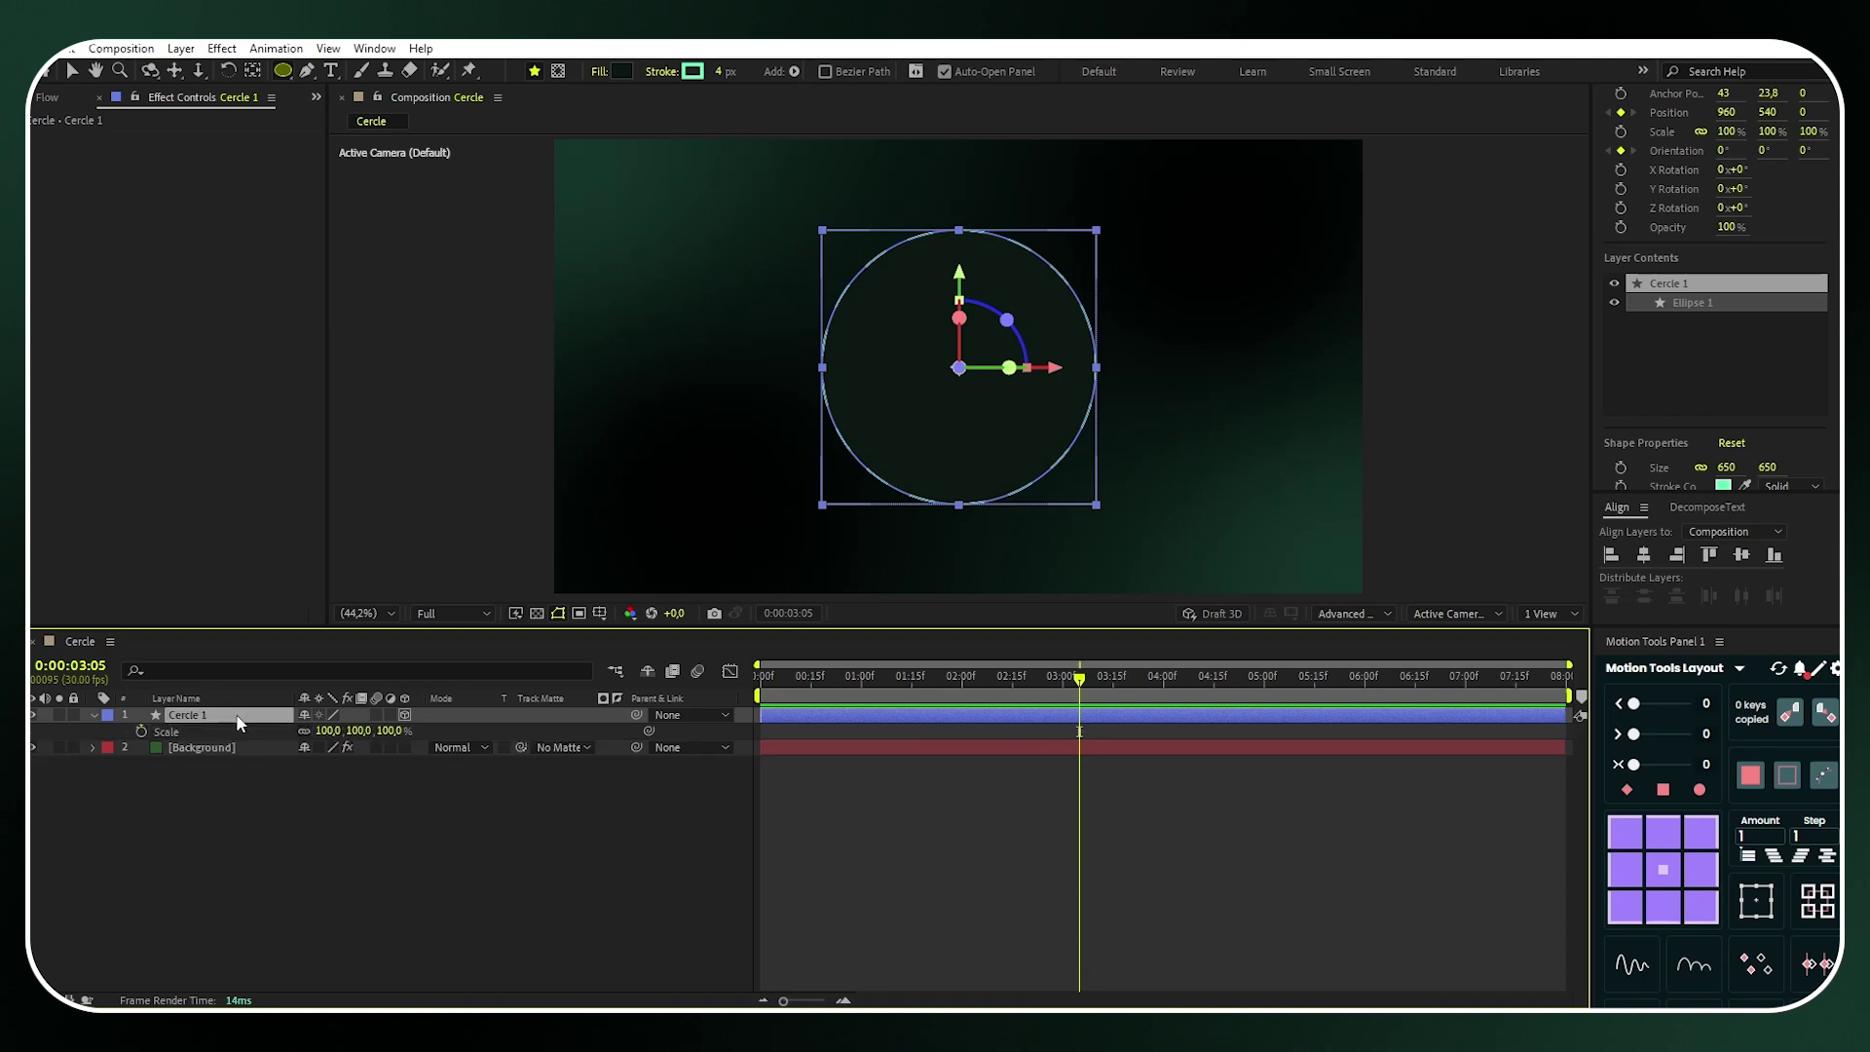
click(140, 731)
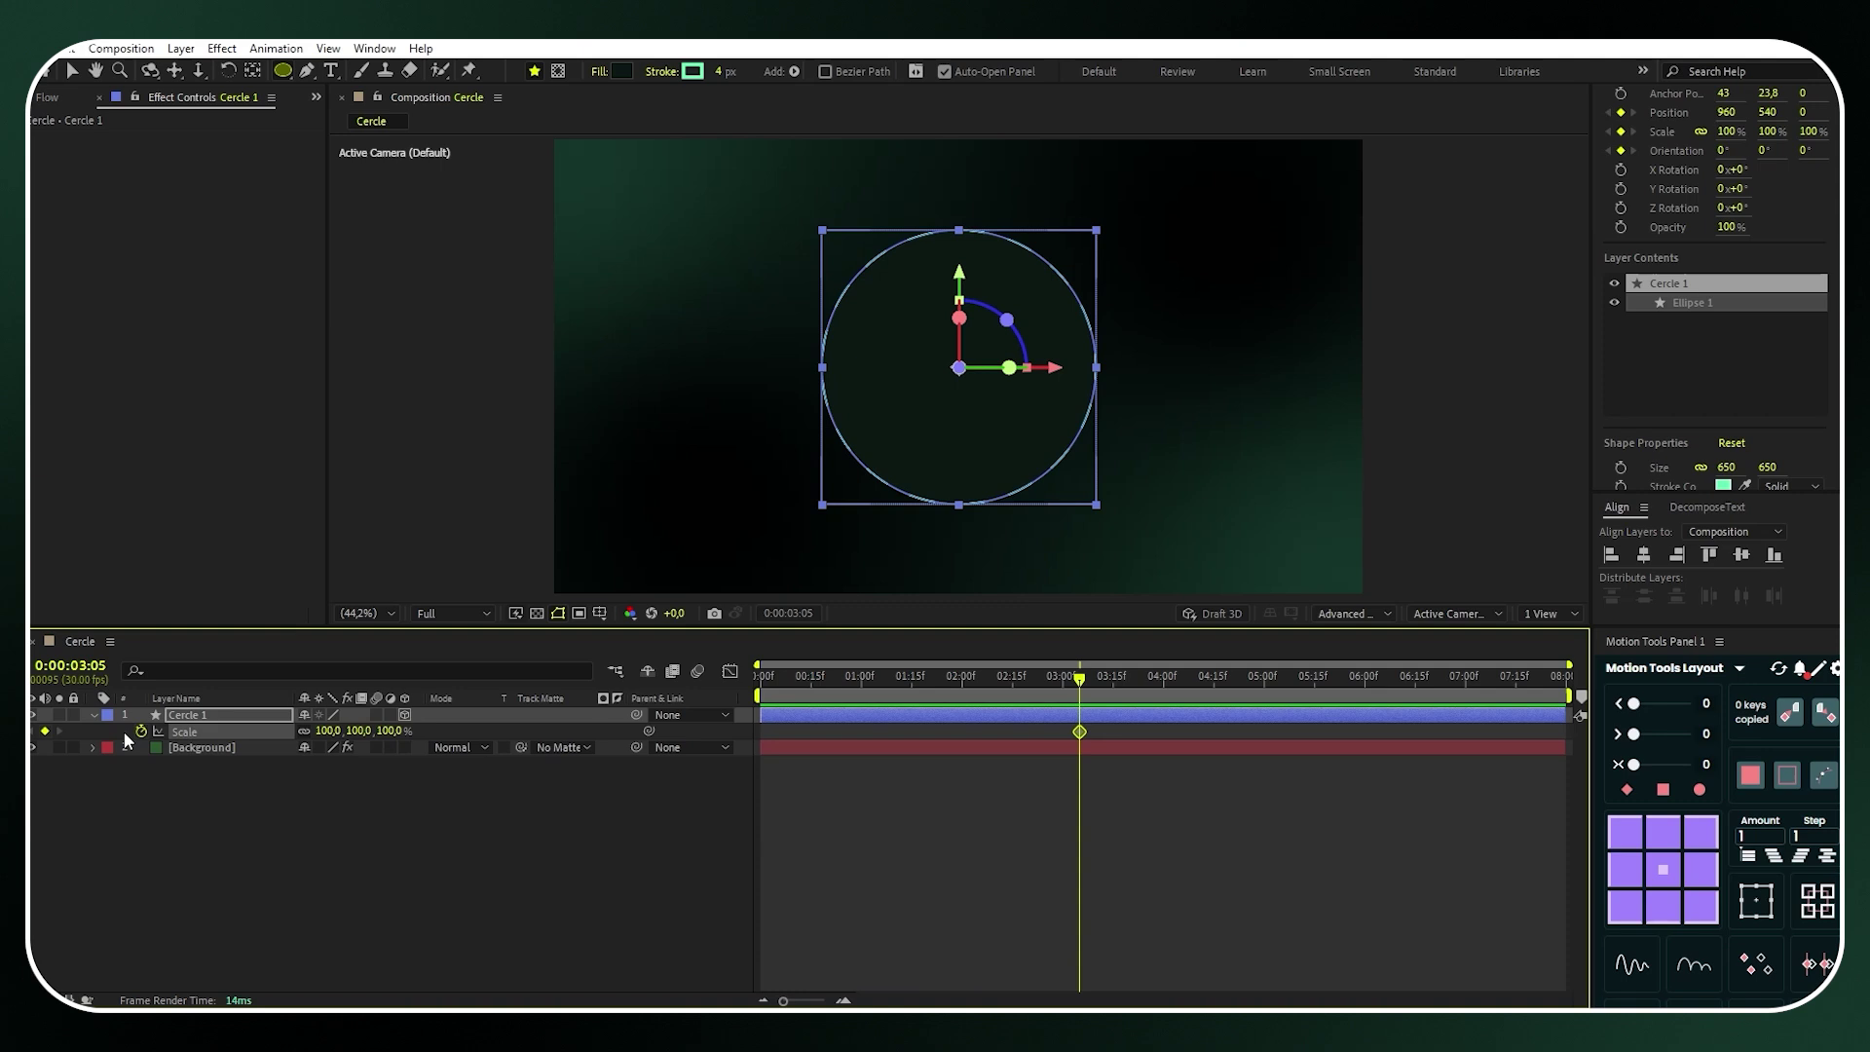
click(224, 719)
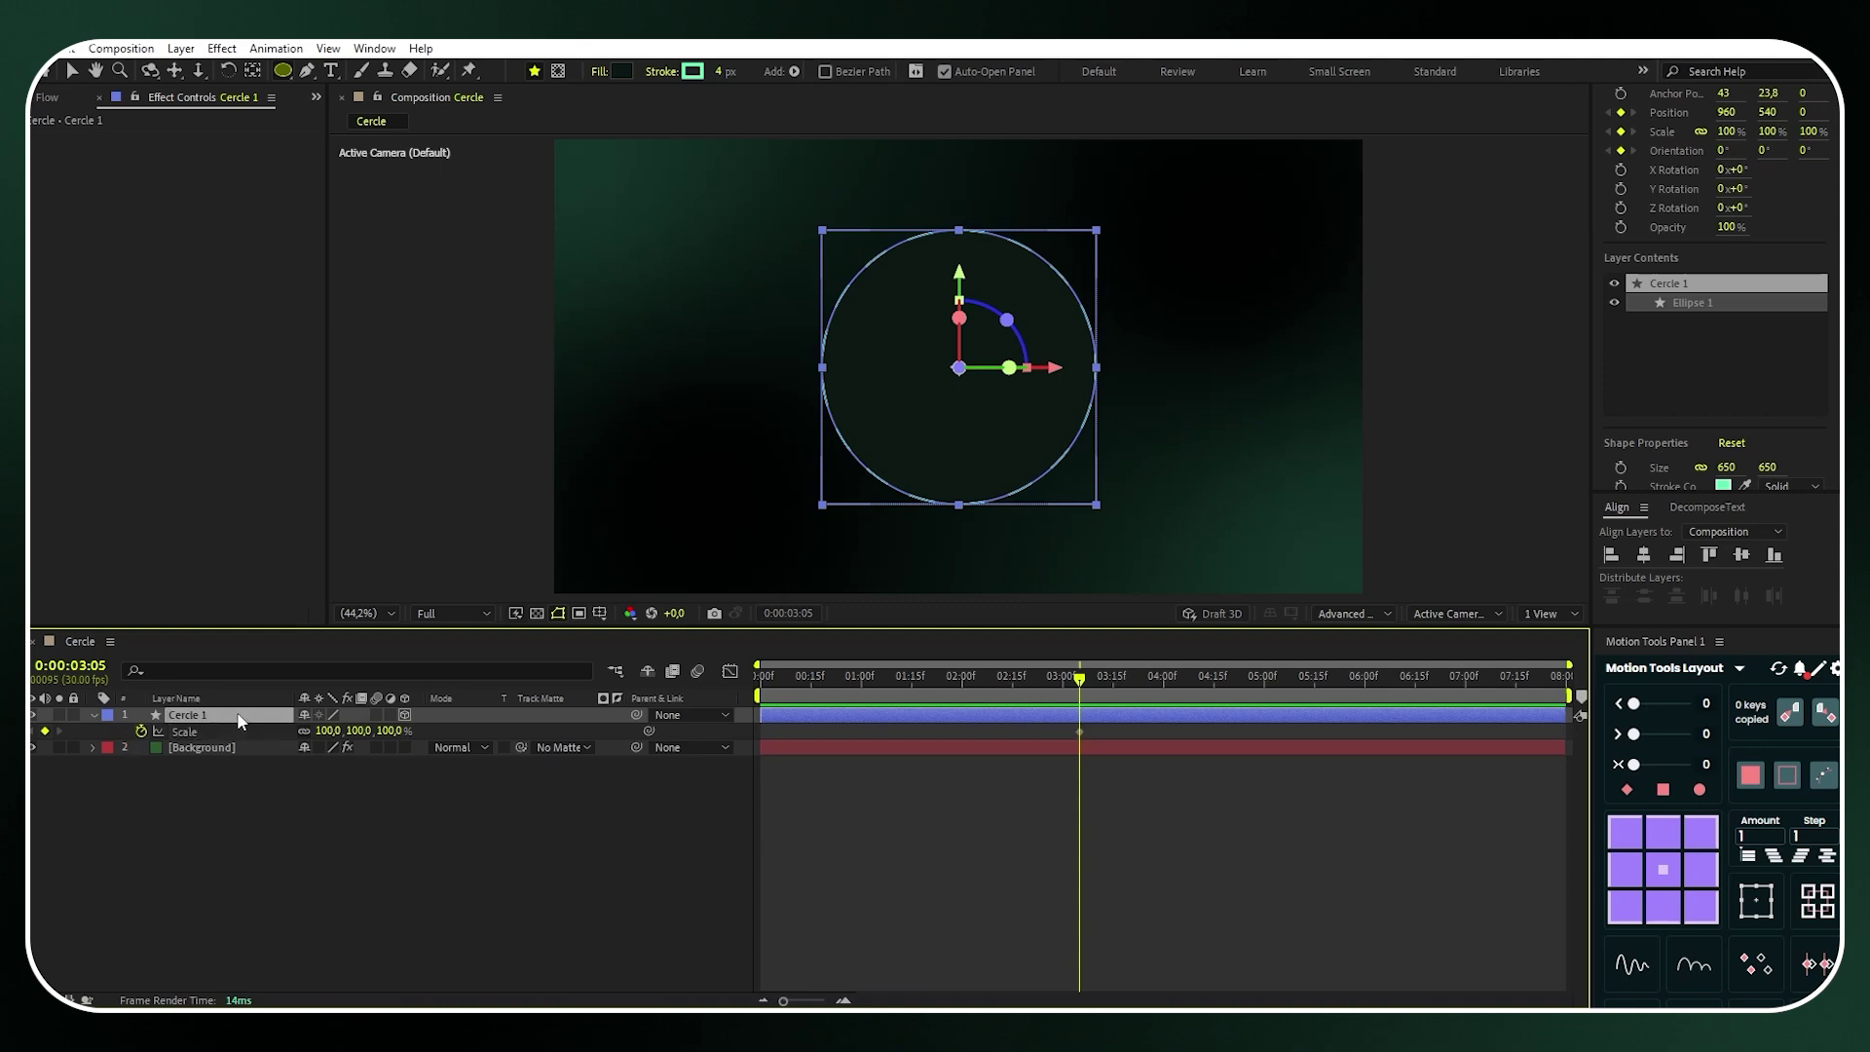
key(u)
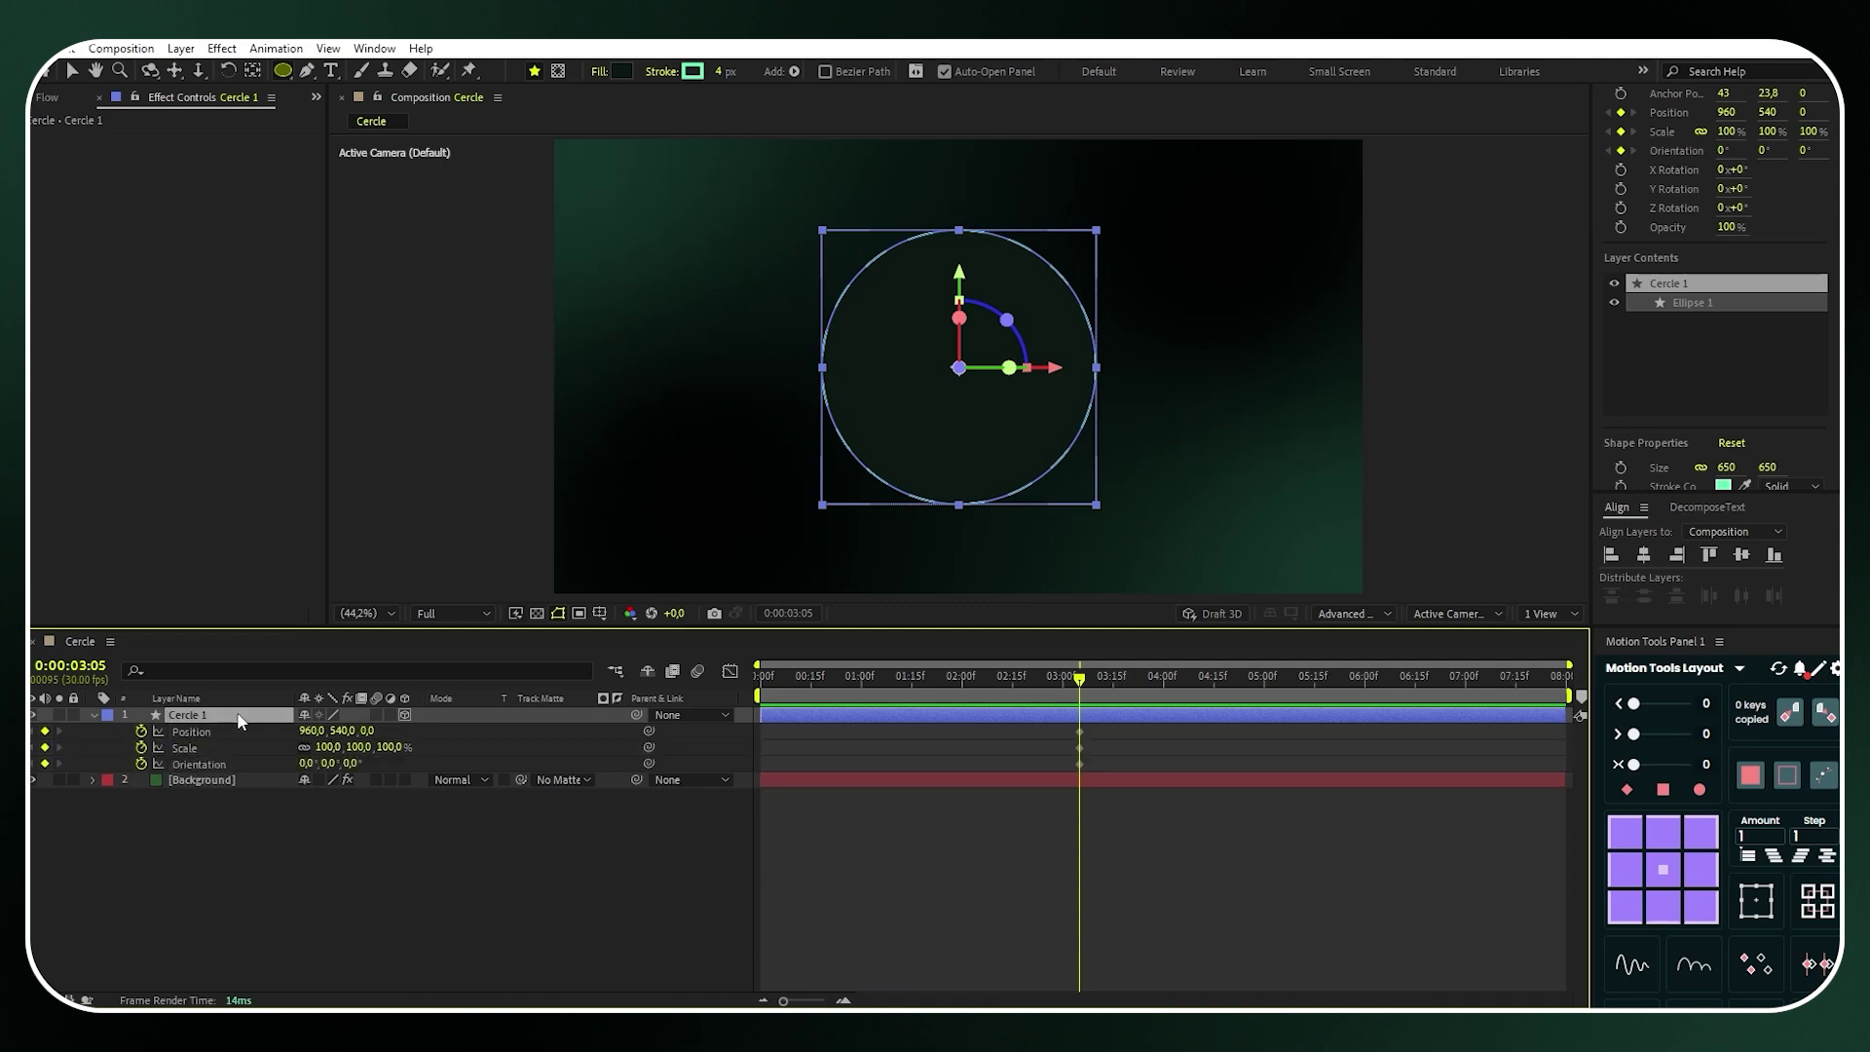
Keyframe Cercle 1 at 0:00:00:00 with an X orientation of 282° and a scale of 160%
drag(1083, 681, 761, 682)
click(575, 826)
key(v)
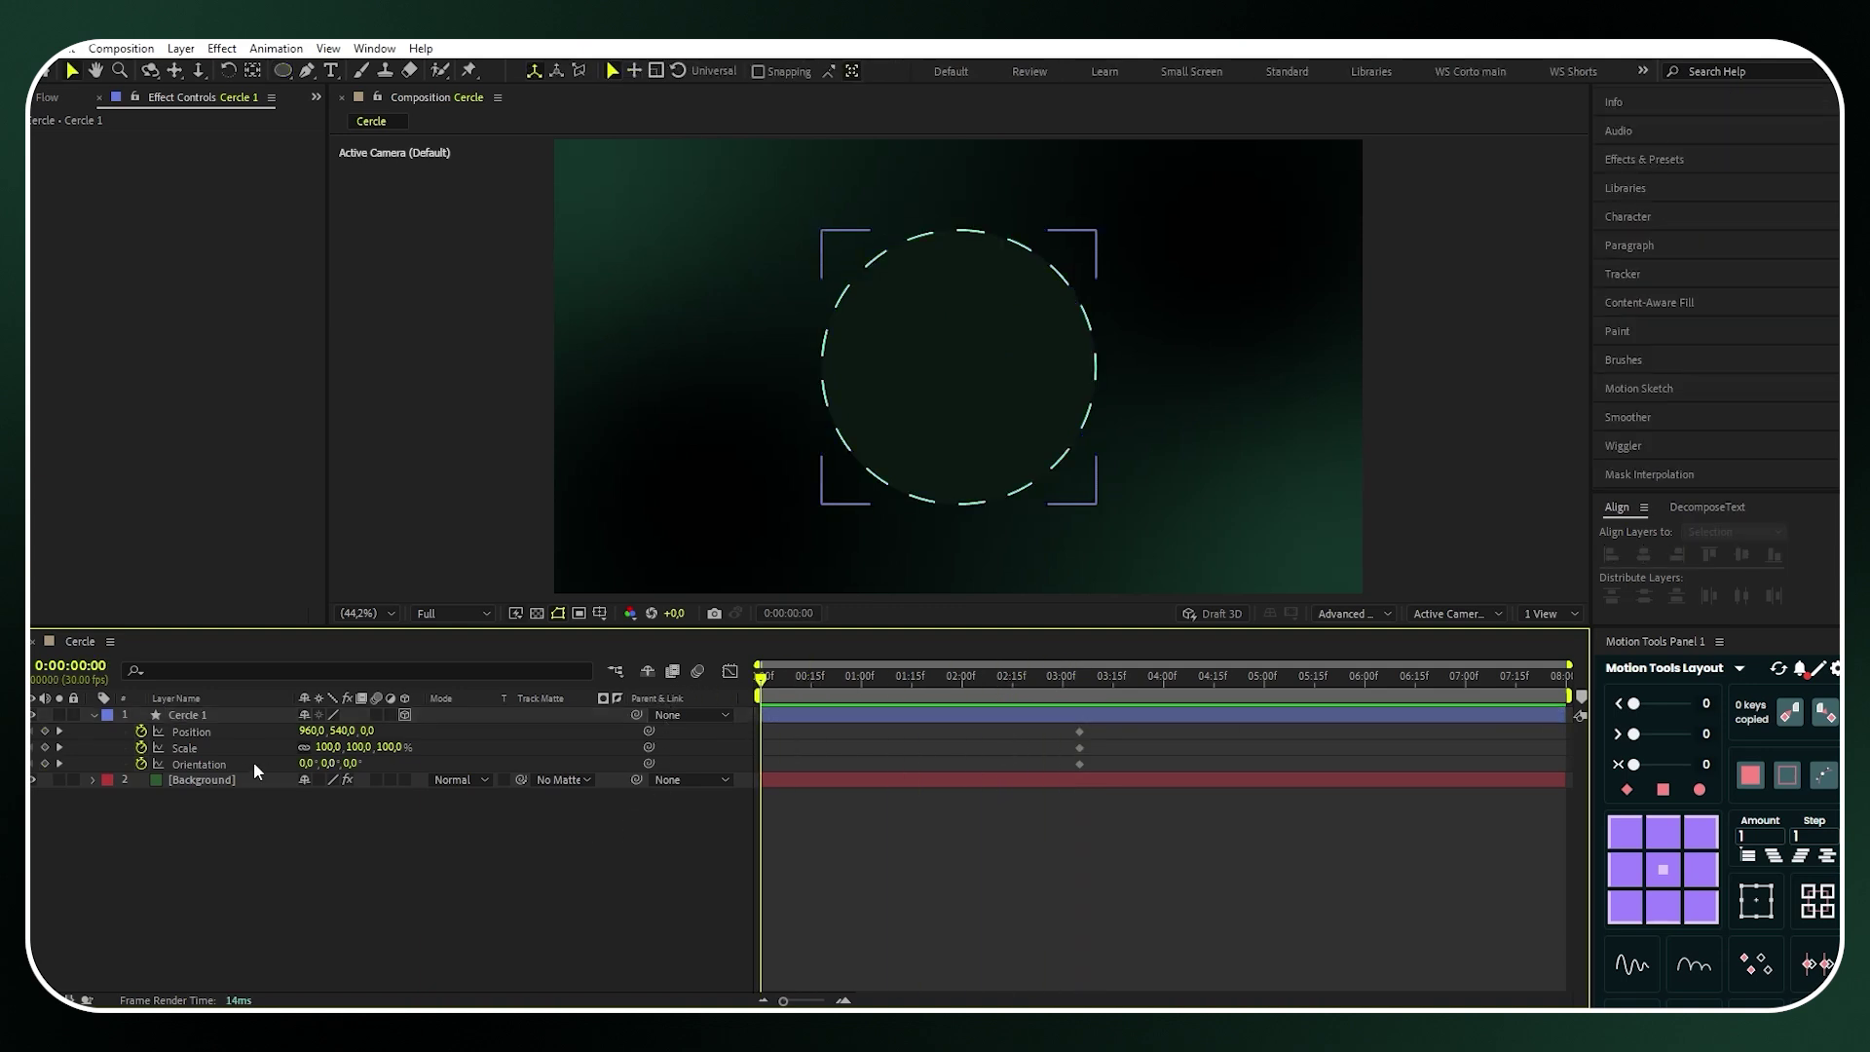
mouse_move(292, 764)
mouse_down()
mouse_move(249, 770)
mouse_move(299, 769)
mouse_up()
text(160)
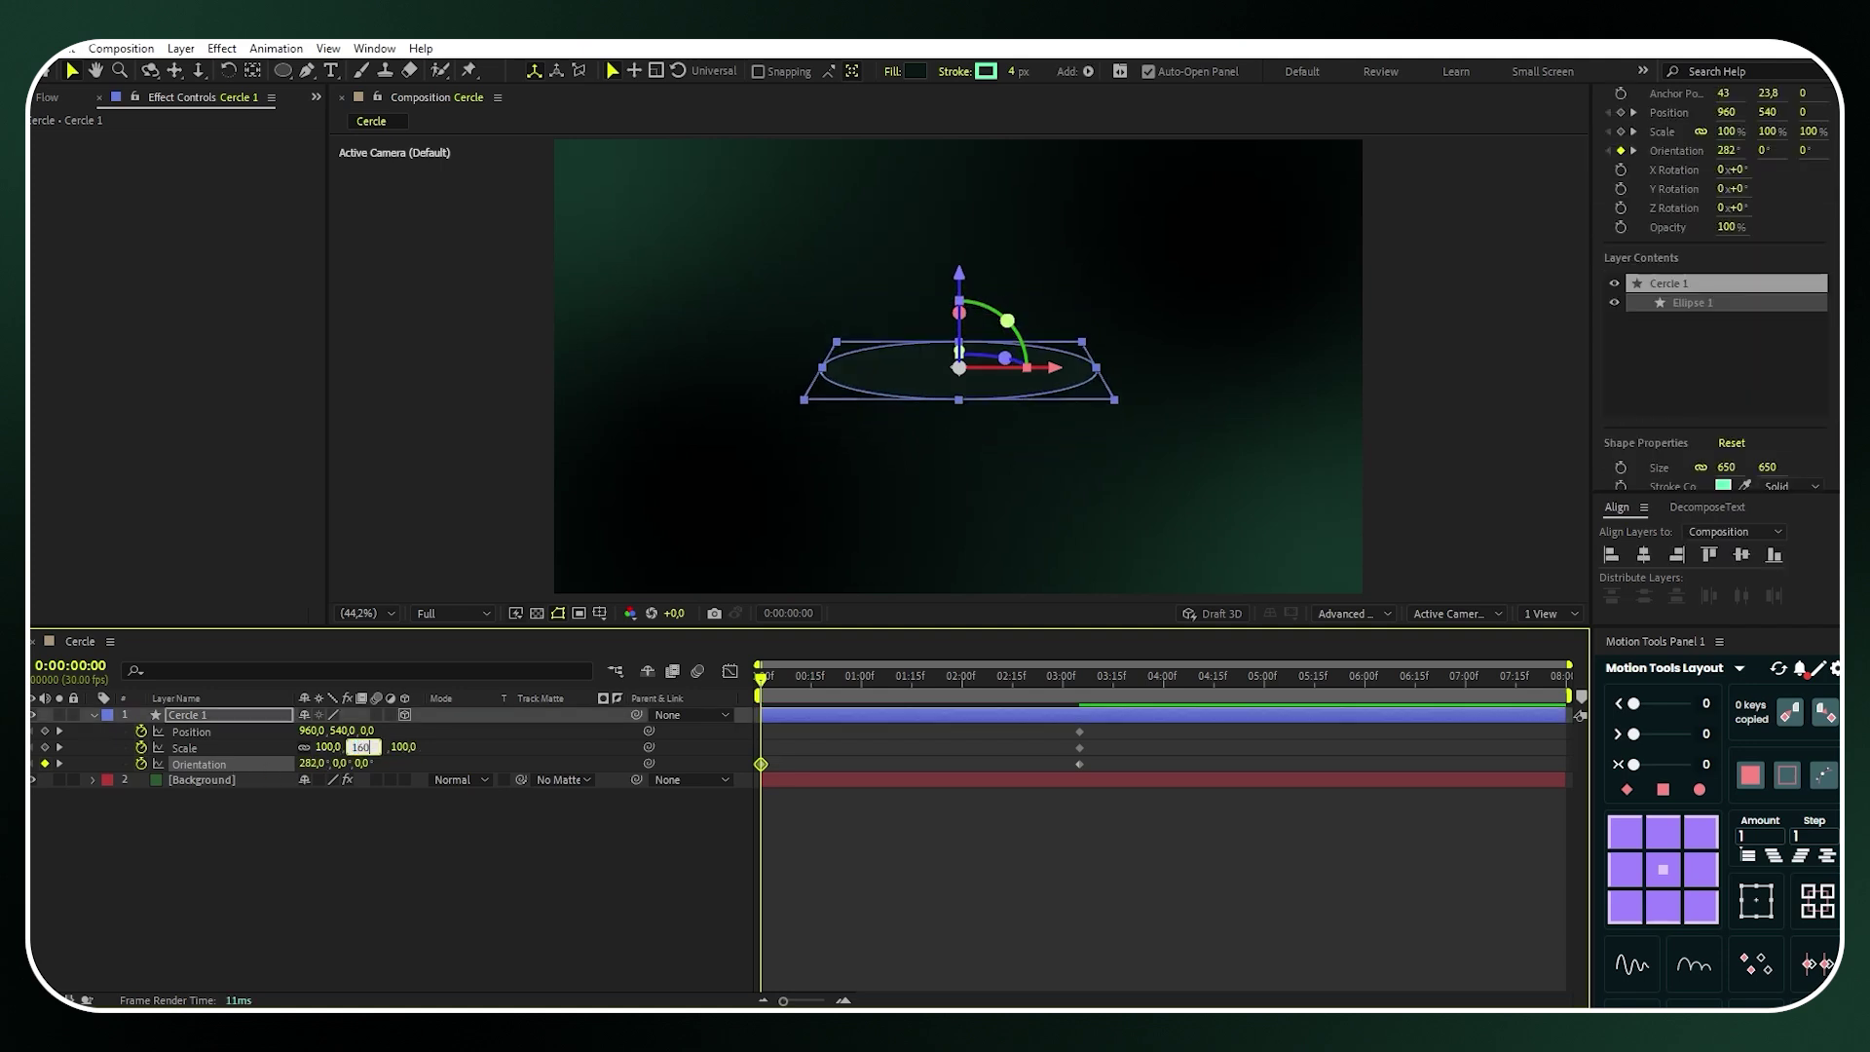
key(Return)
click(428, 736)
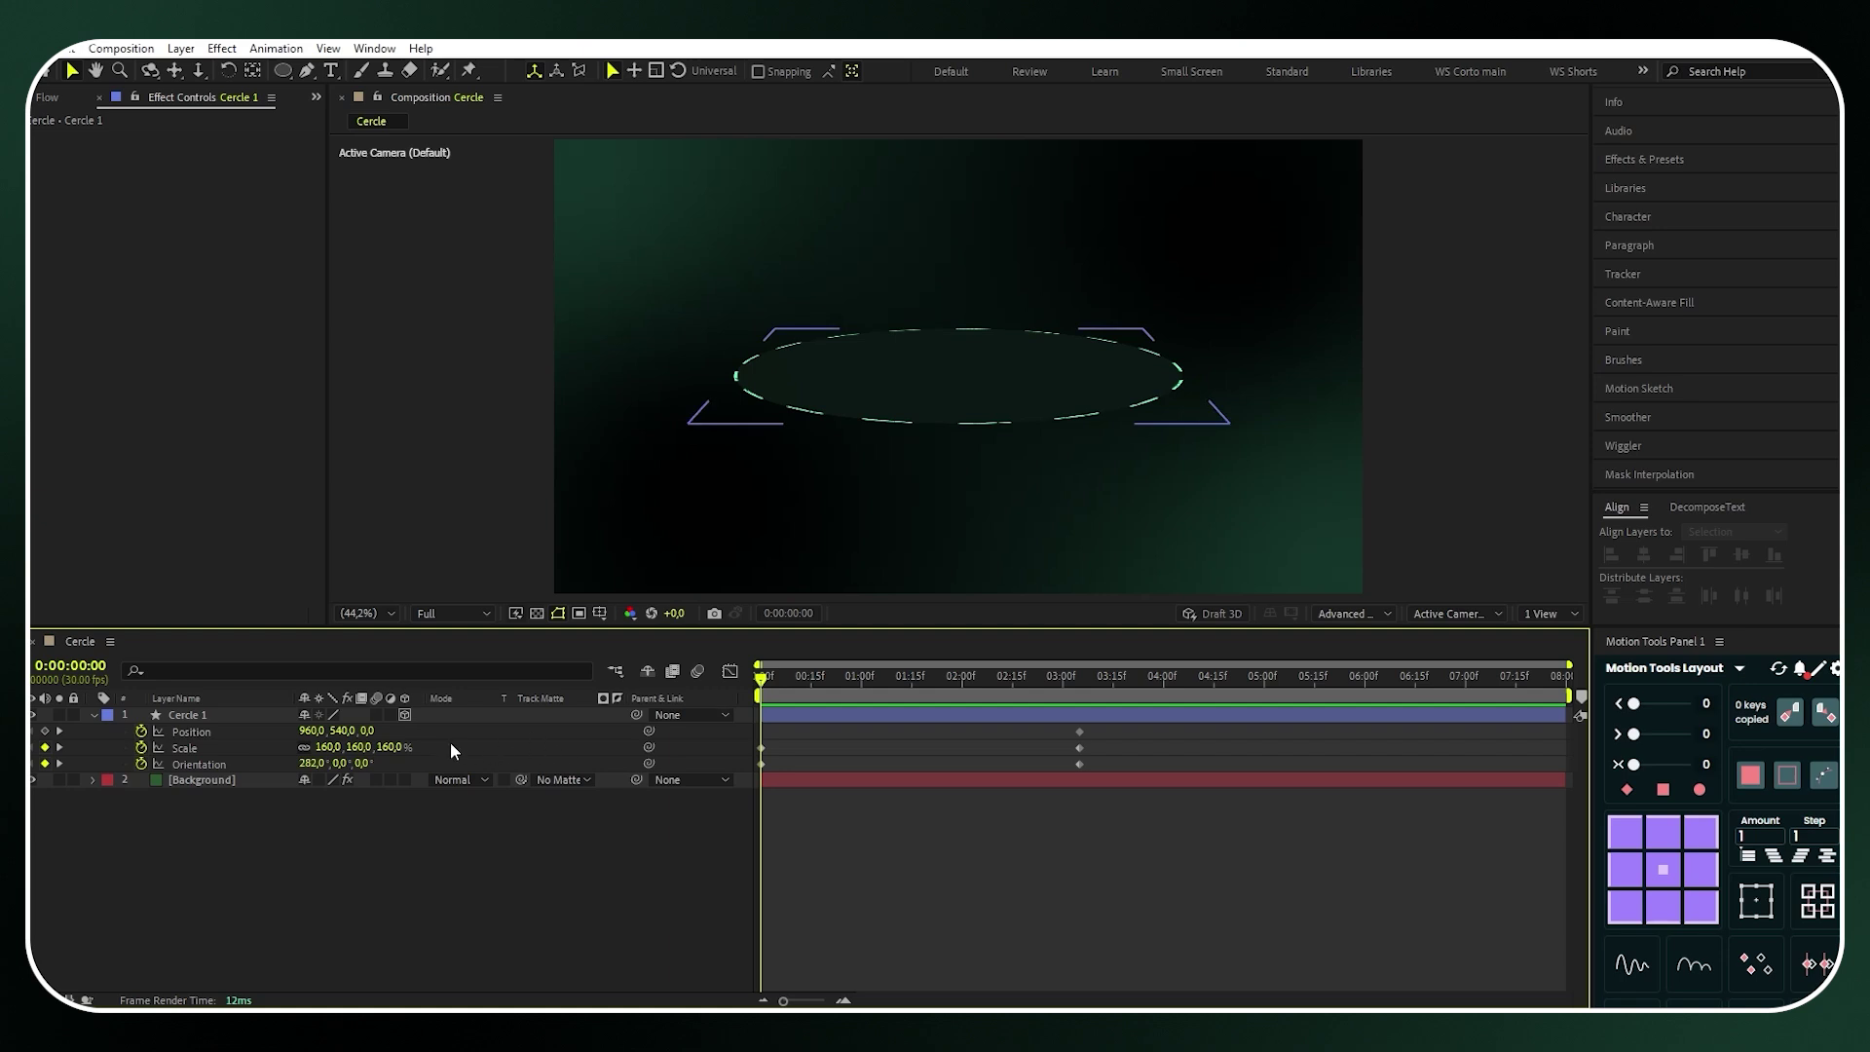
Preview the circle animation, move Cercle 1's ending Scale keyframe to 0:00:03:15, and return to the first frame
key(space)
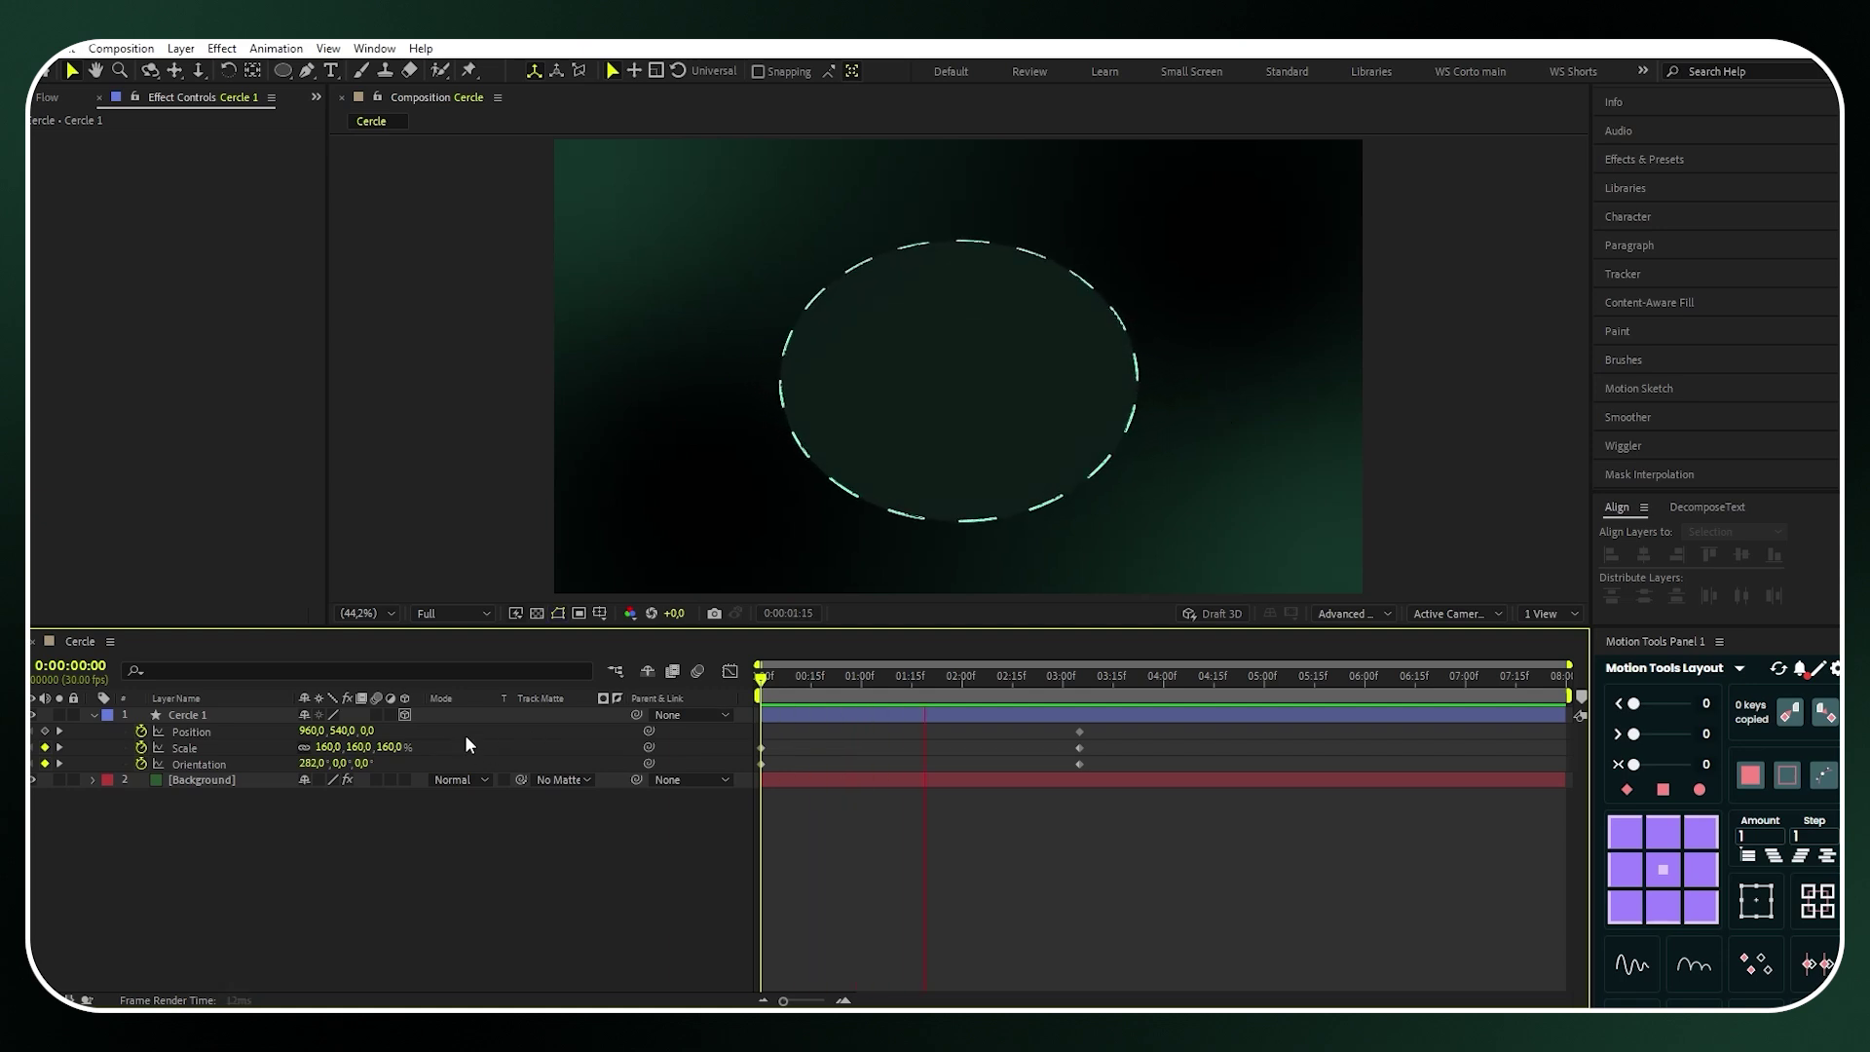
key(space)
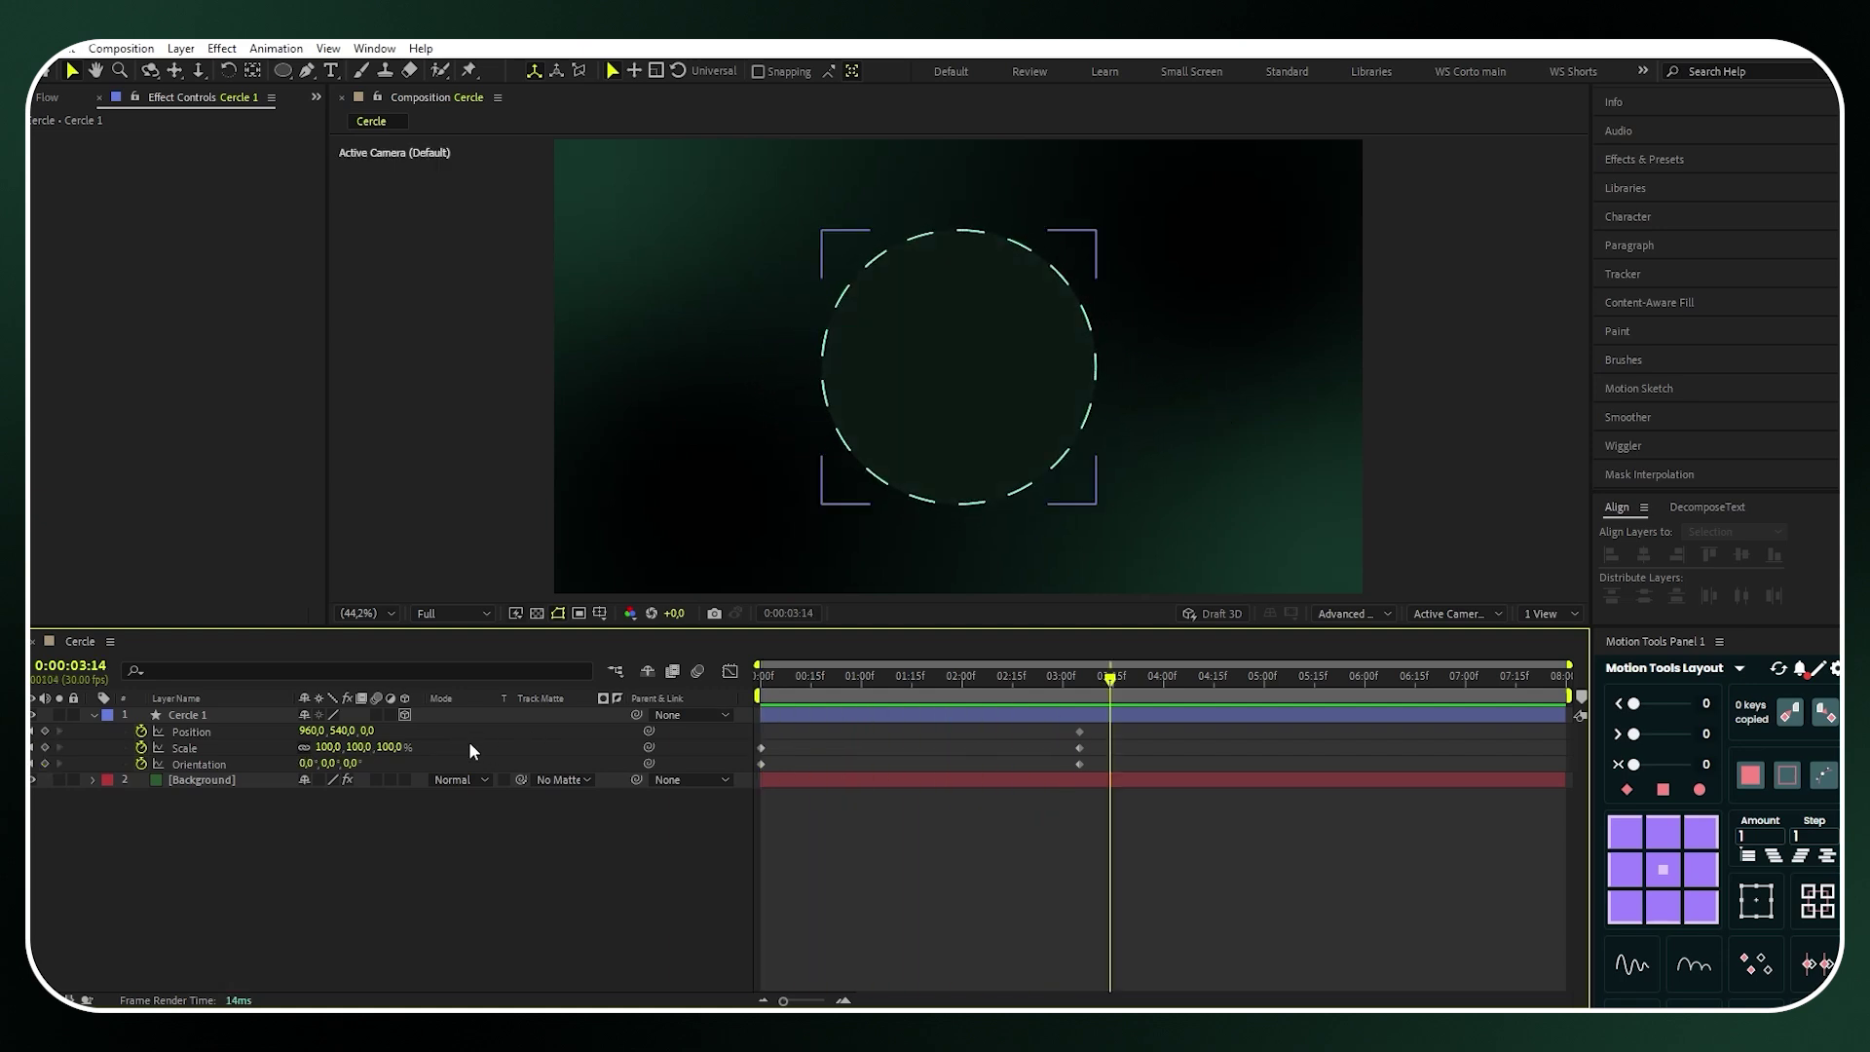
click(1114, 684)
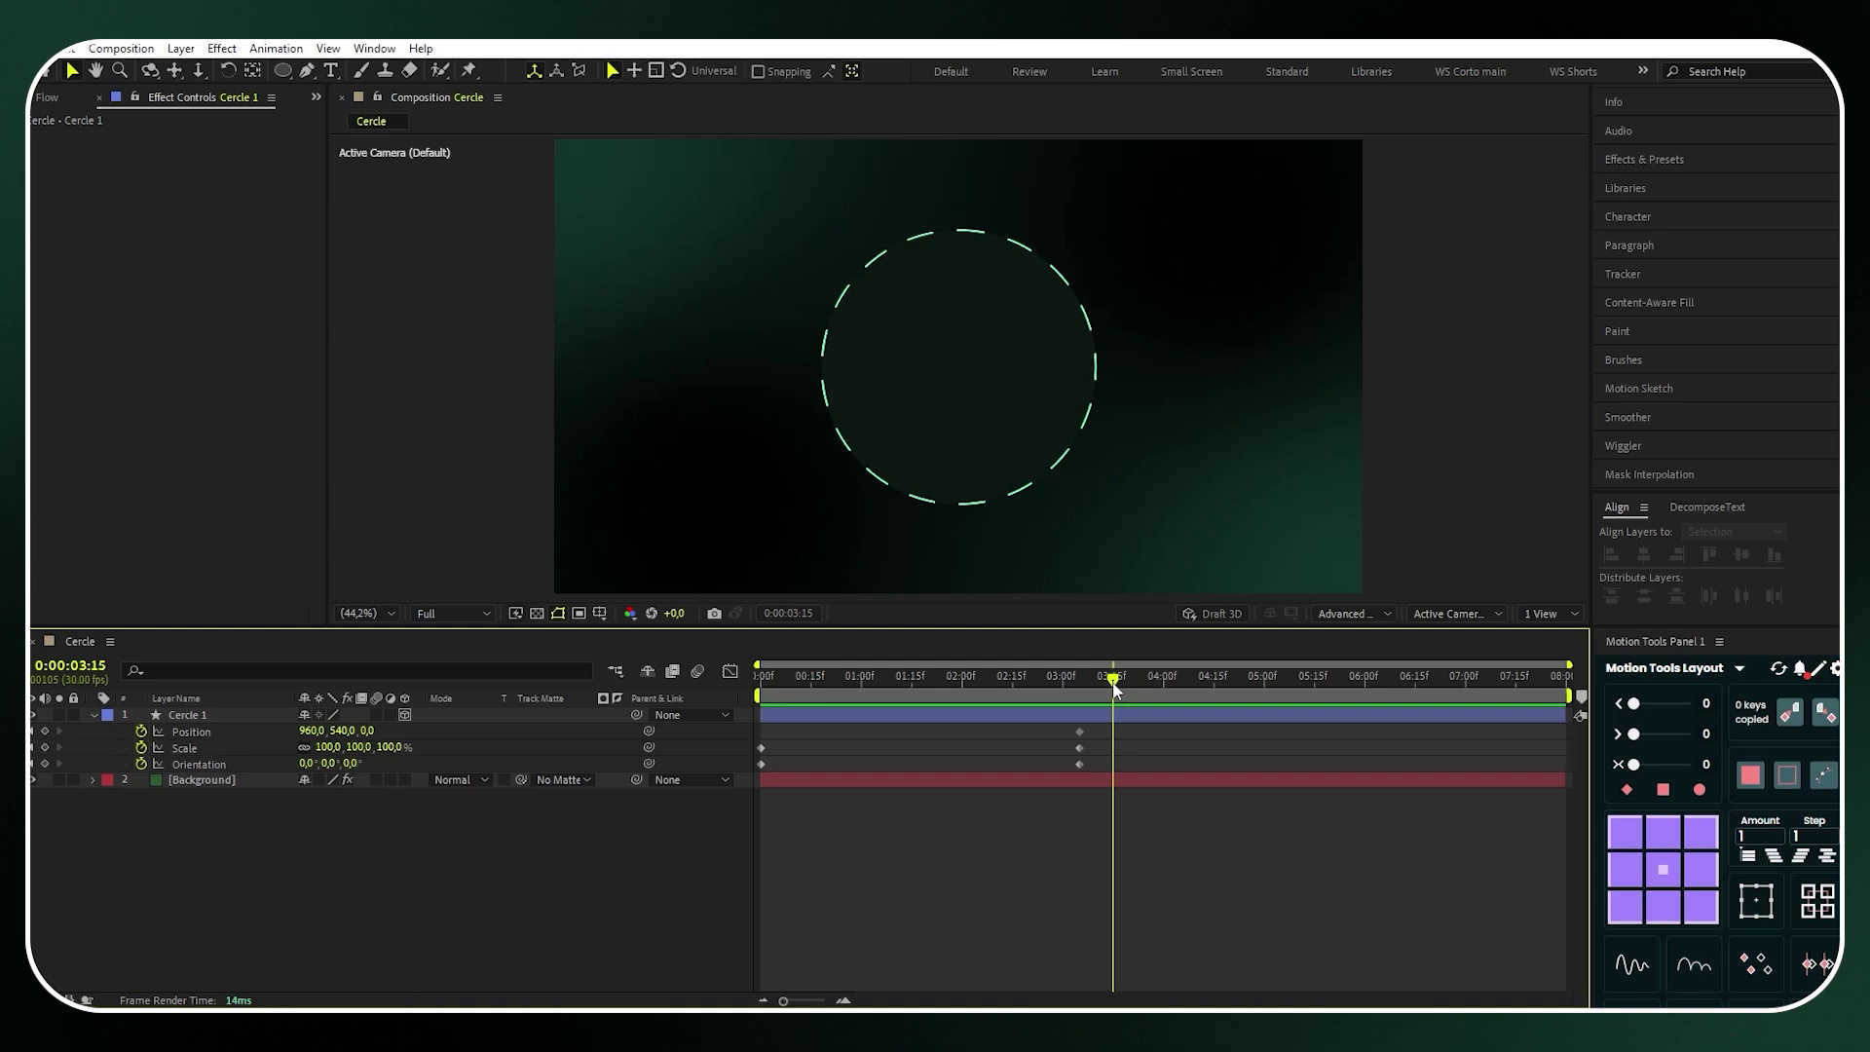
drag(1079, 748, 1113, 750)
drag(1115, 686, 563, 781)
click(581, 843)
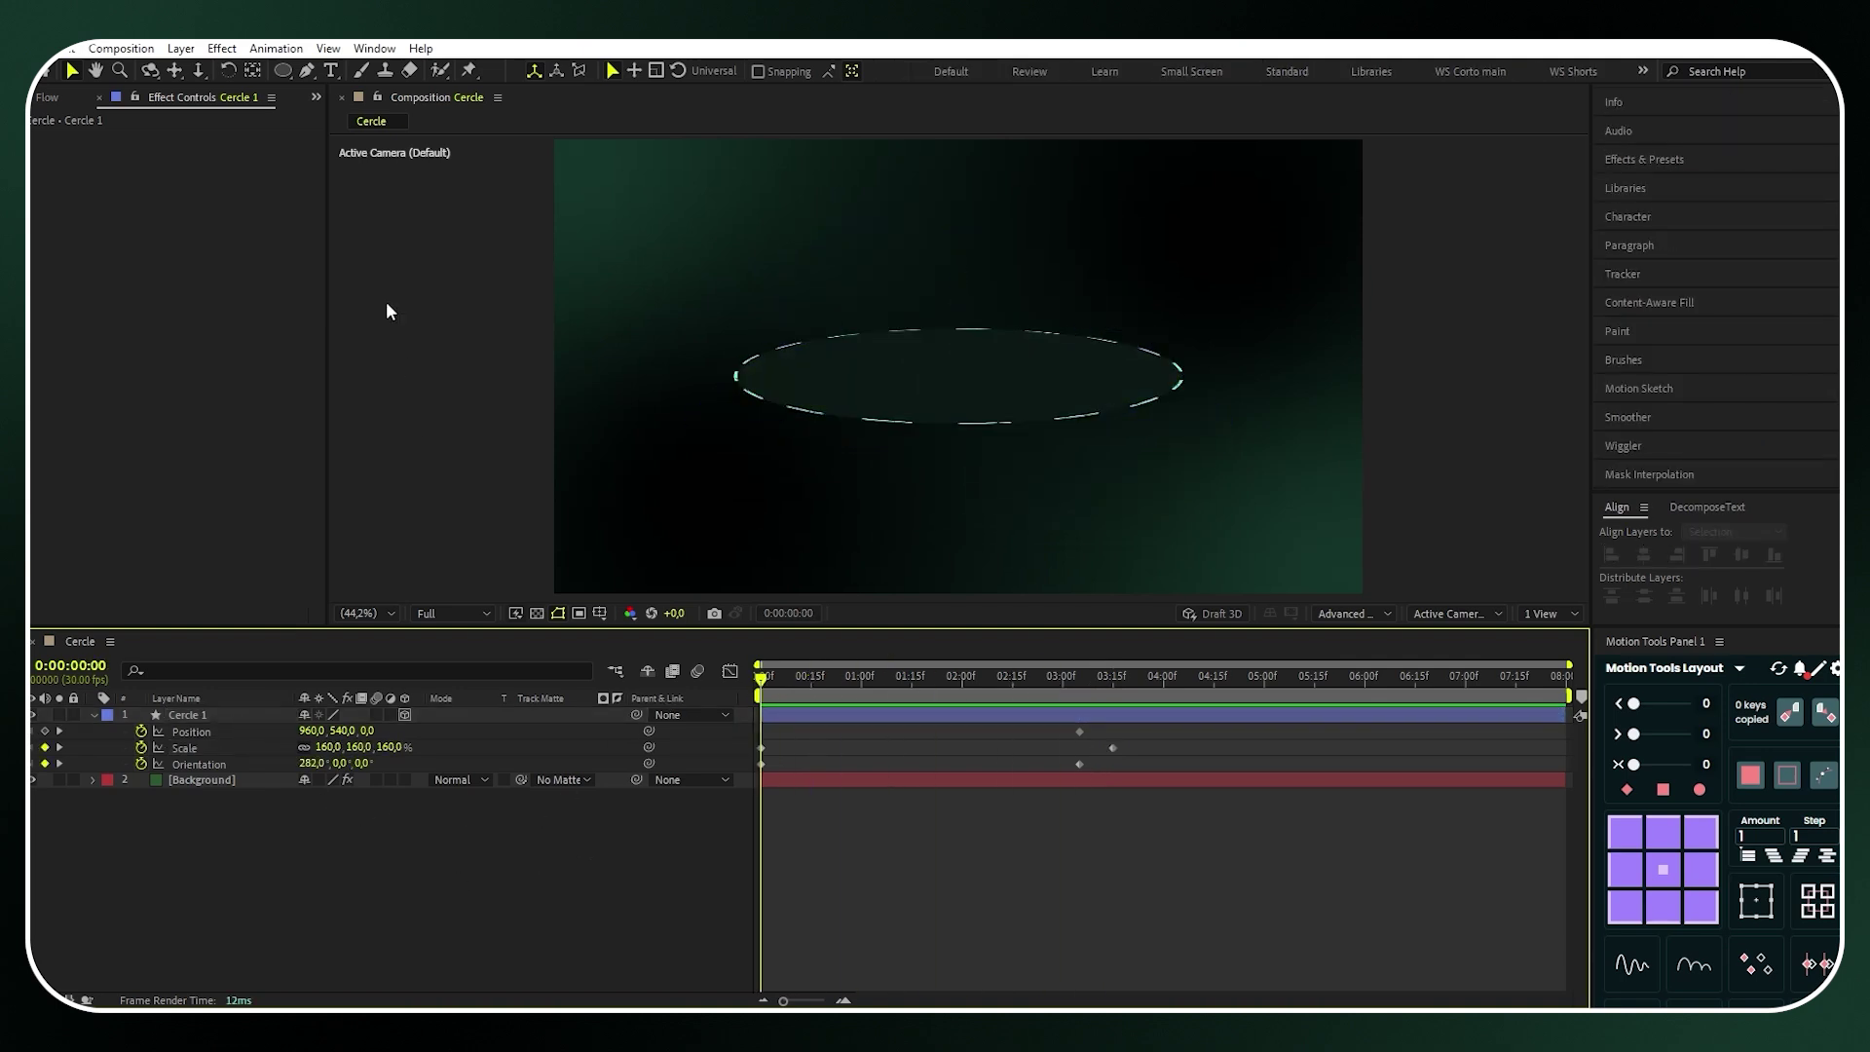
Add a text layer reading "Générer de l'anxiété" just below the circle and center it horizontally in the composition
click(330, 74)
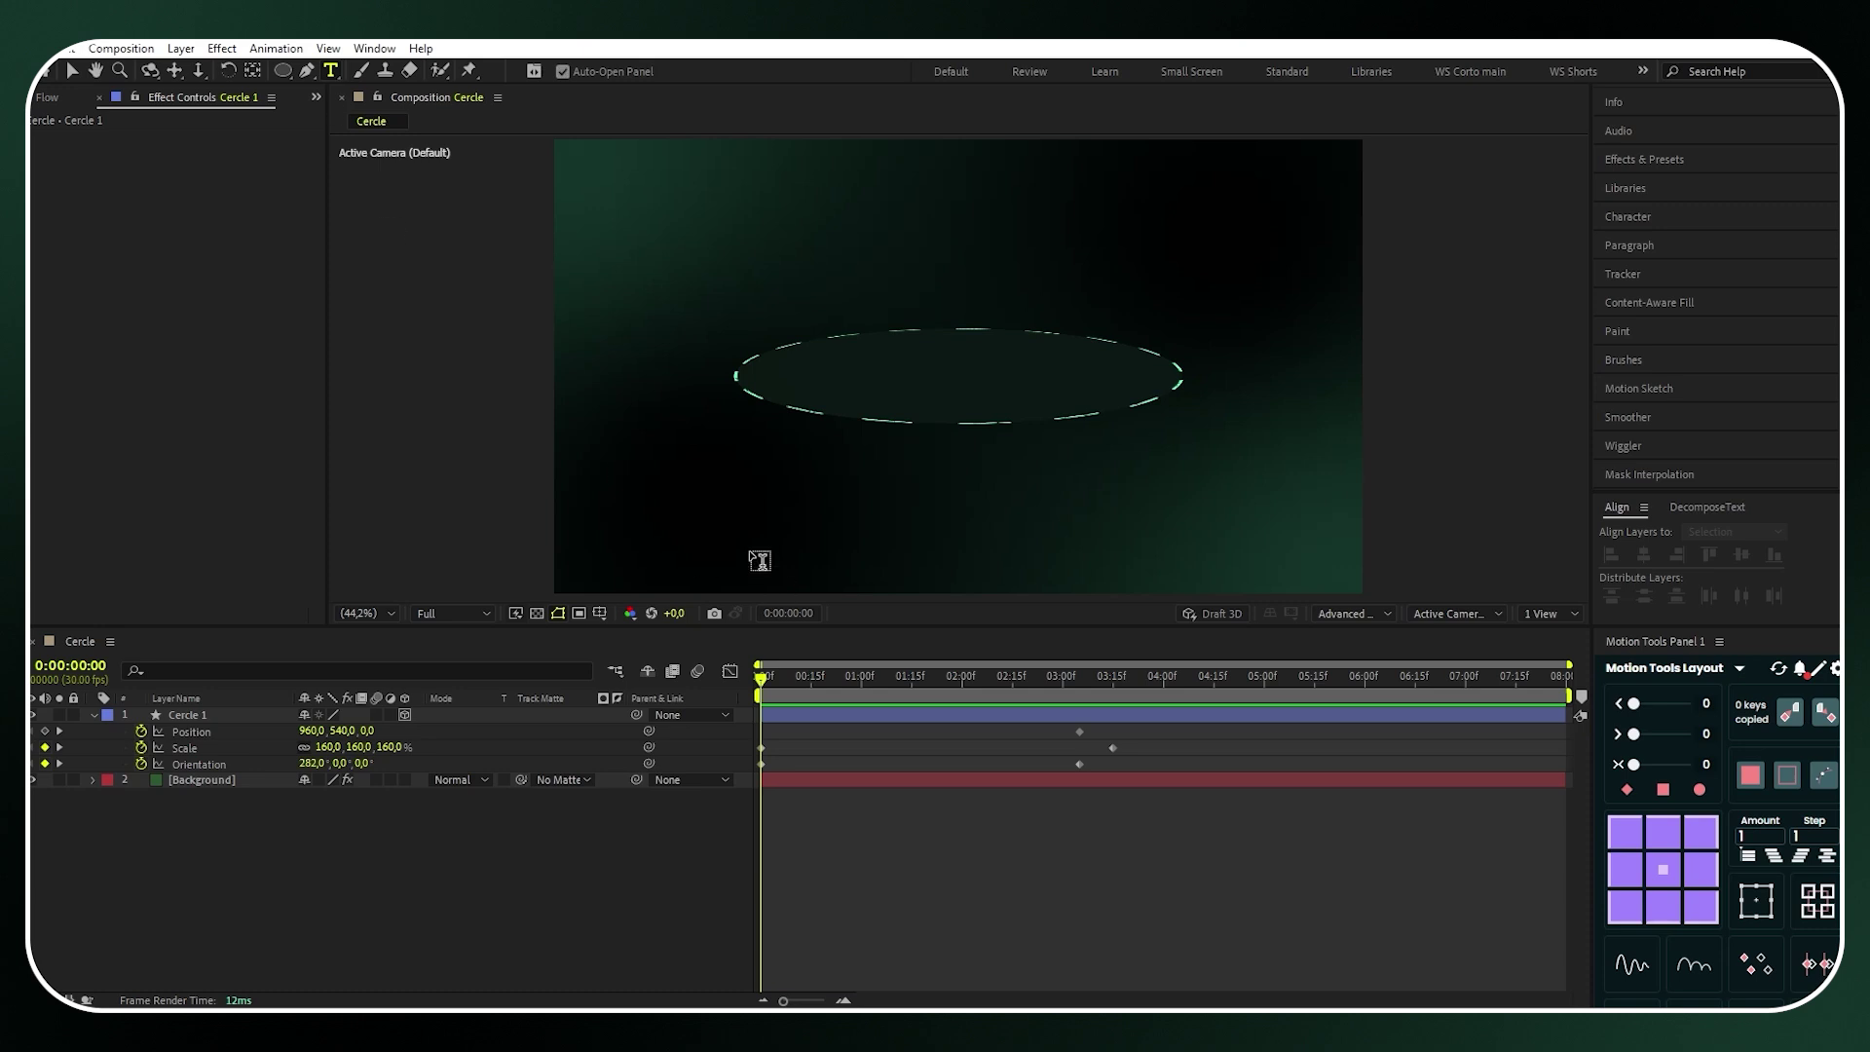
click(841, 458)
text(Générer de l'anxiété)
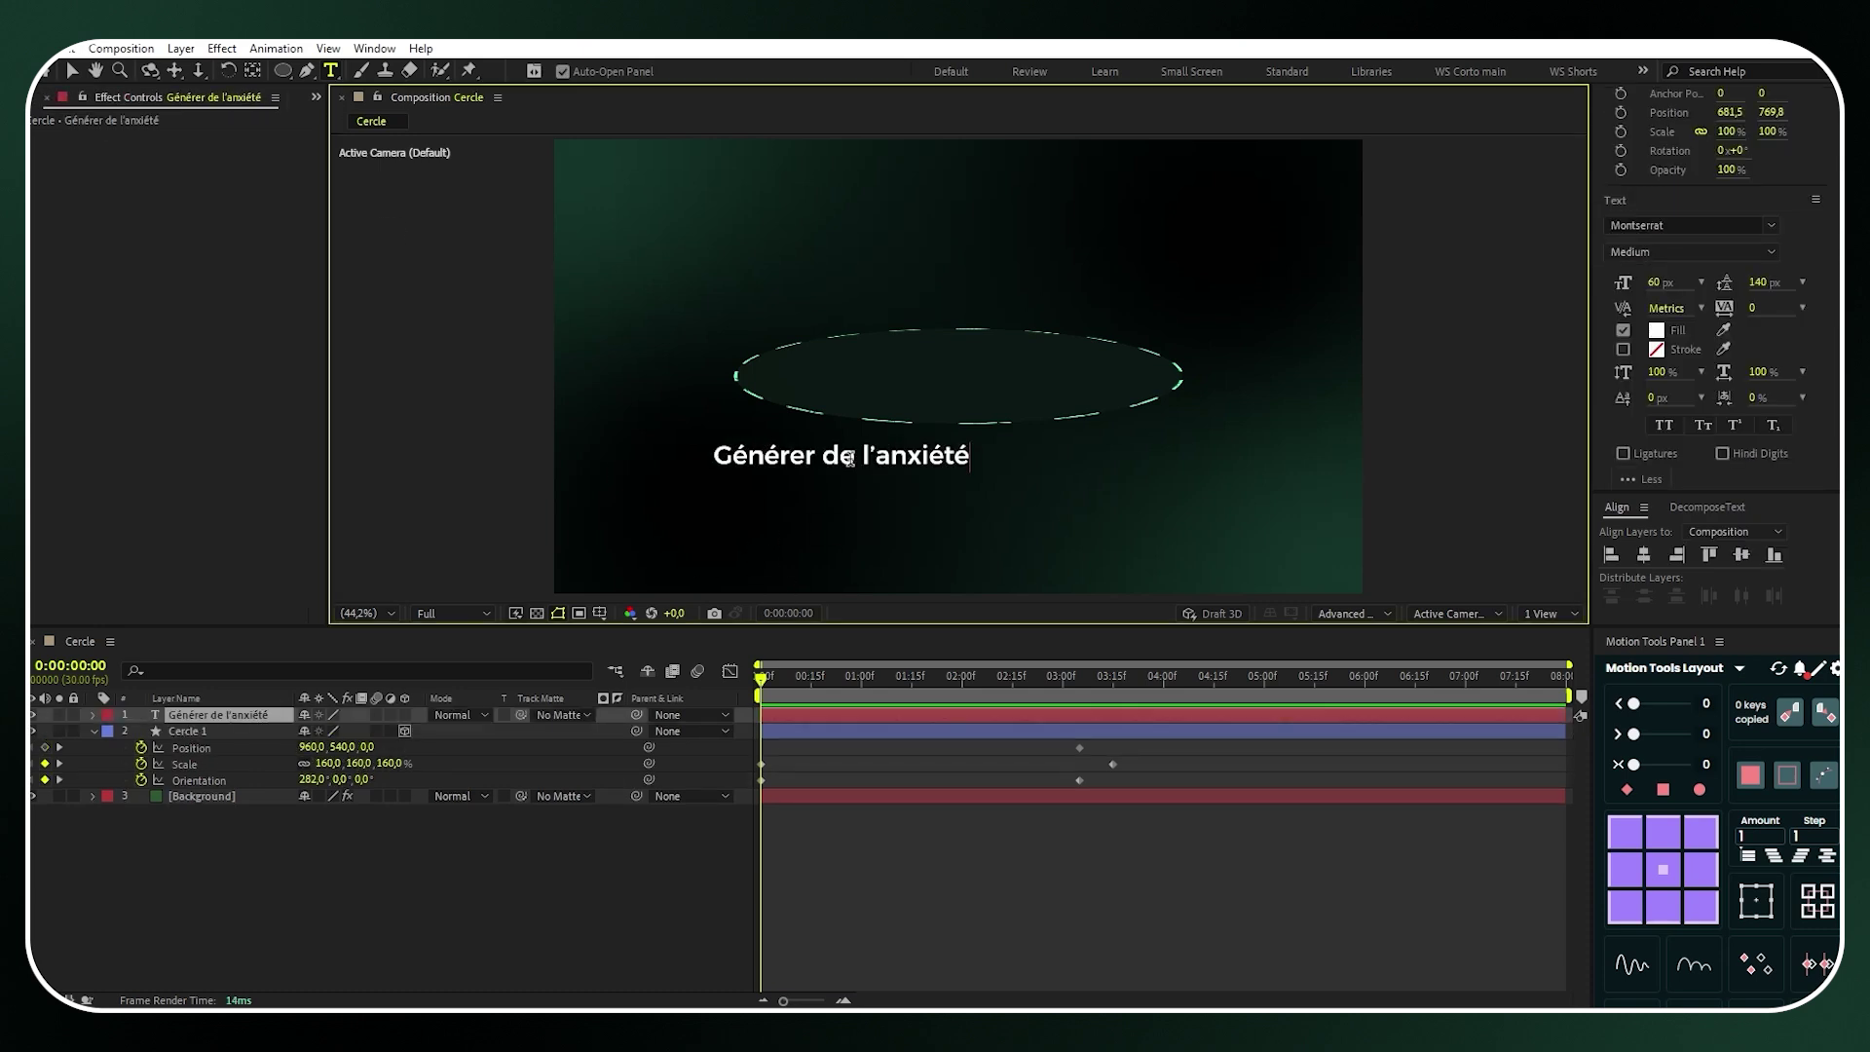
key(ctrl+a)
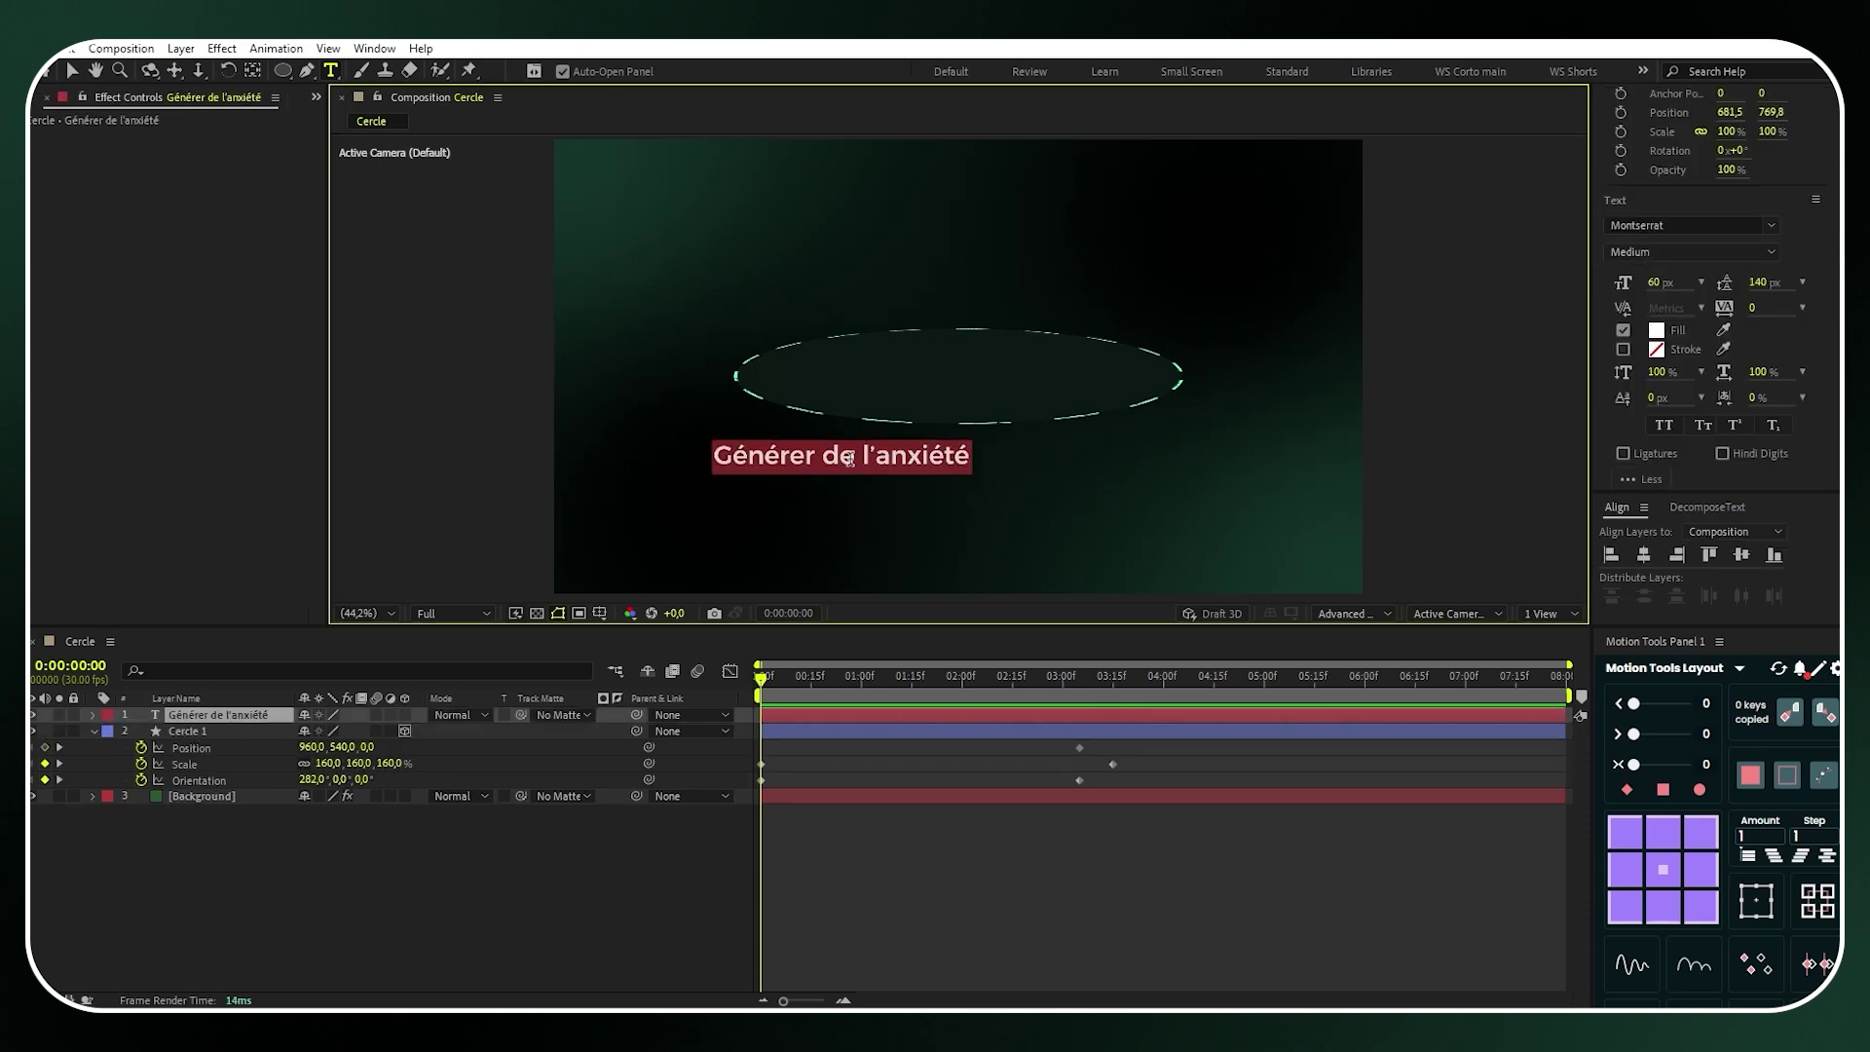
click(1644, 555)
scroll(1805, 436, up, 1)
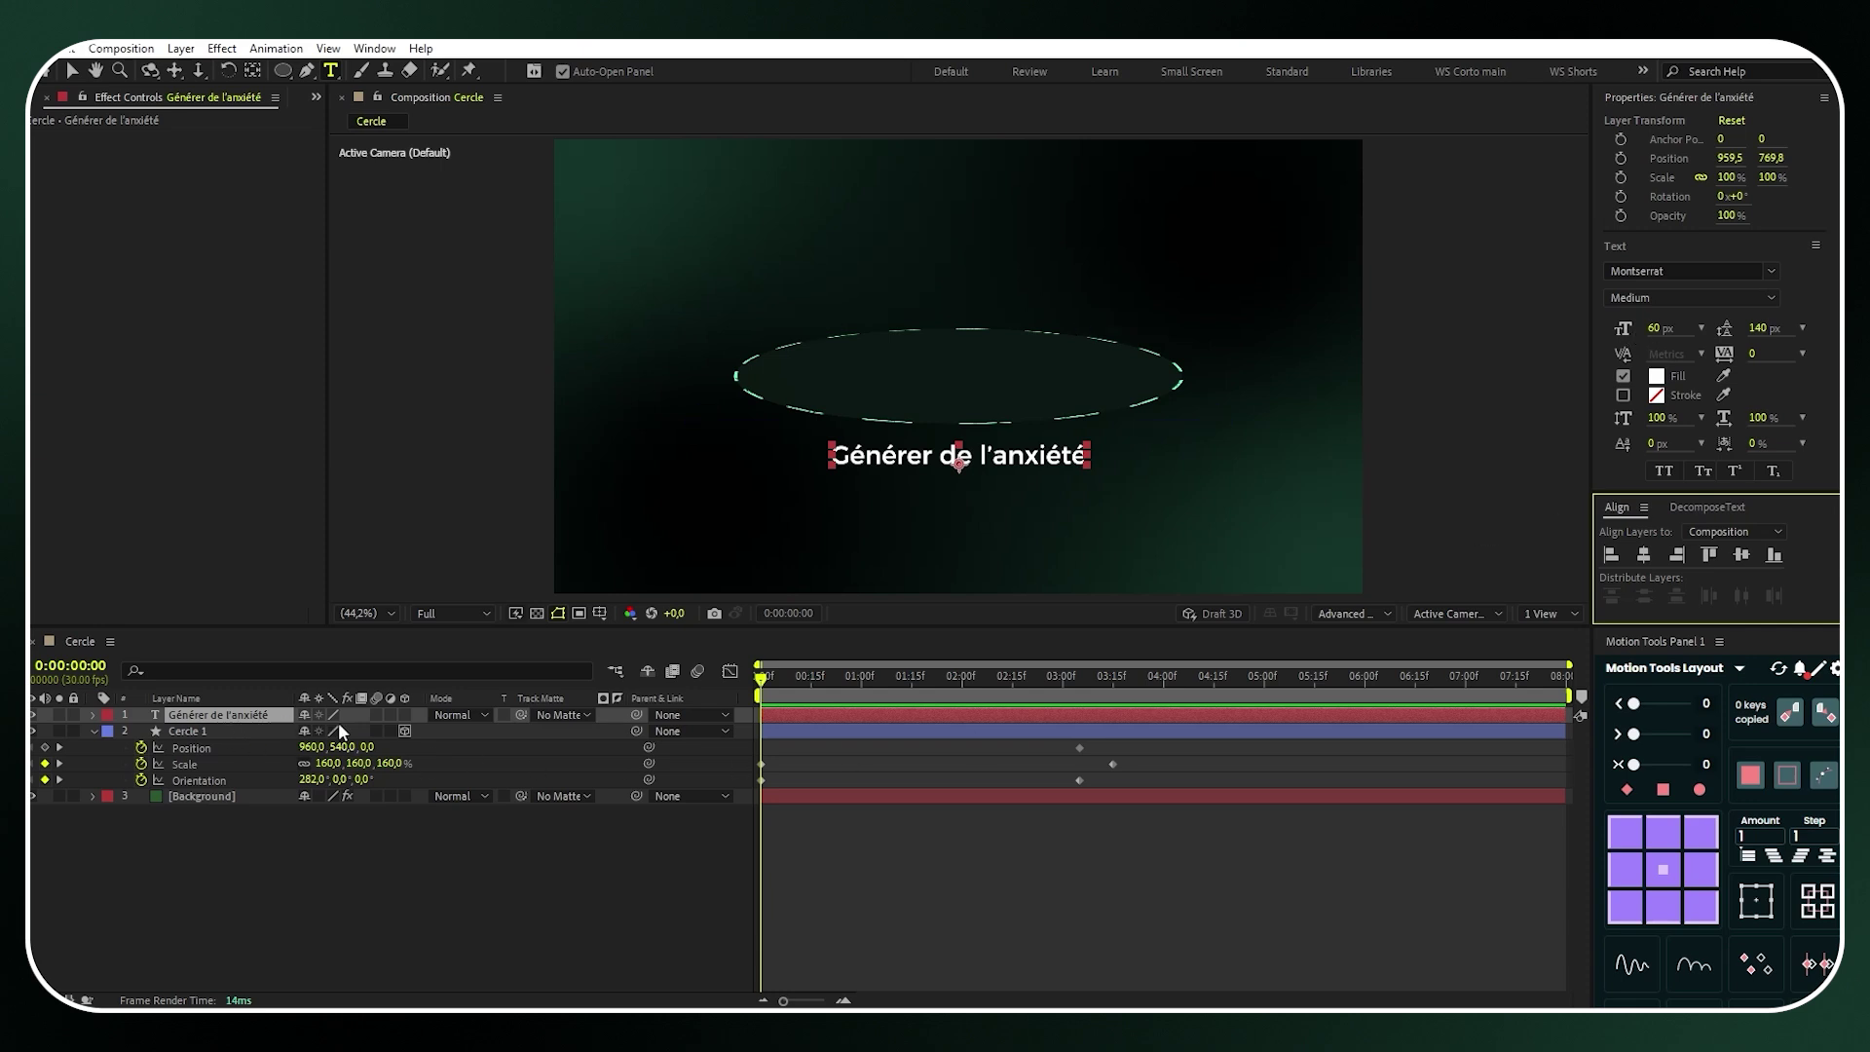
Make the "Générer de l'anxiété" text a 3D layer and show the composition in 2 Views with the Selection tool active
click(403, 713)
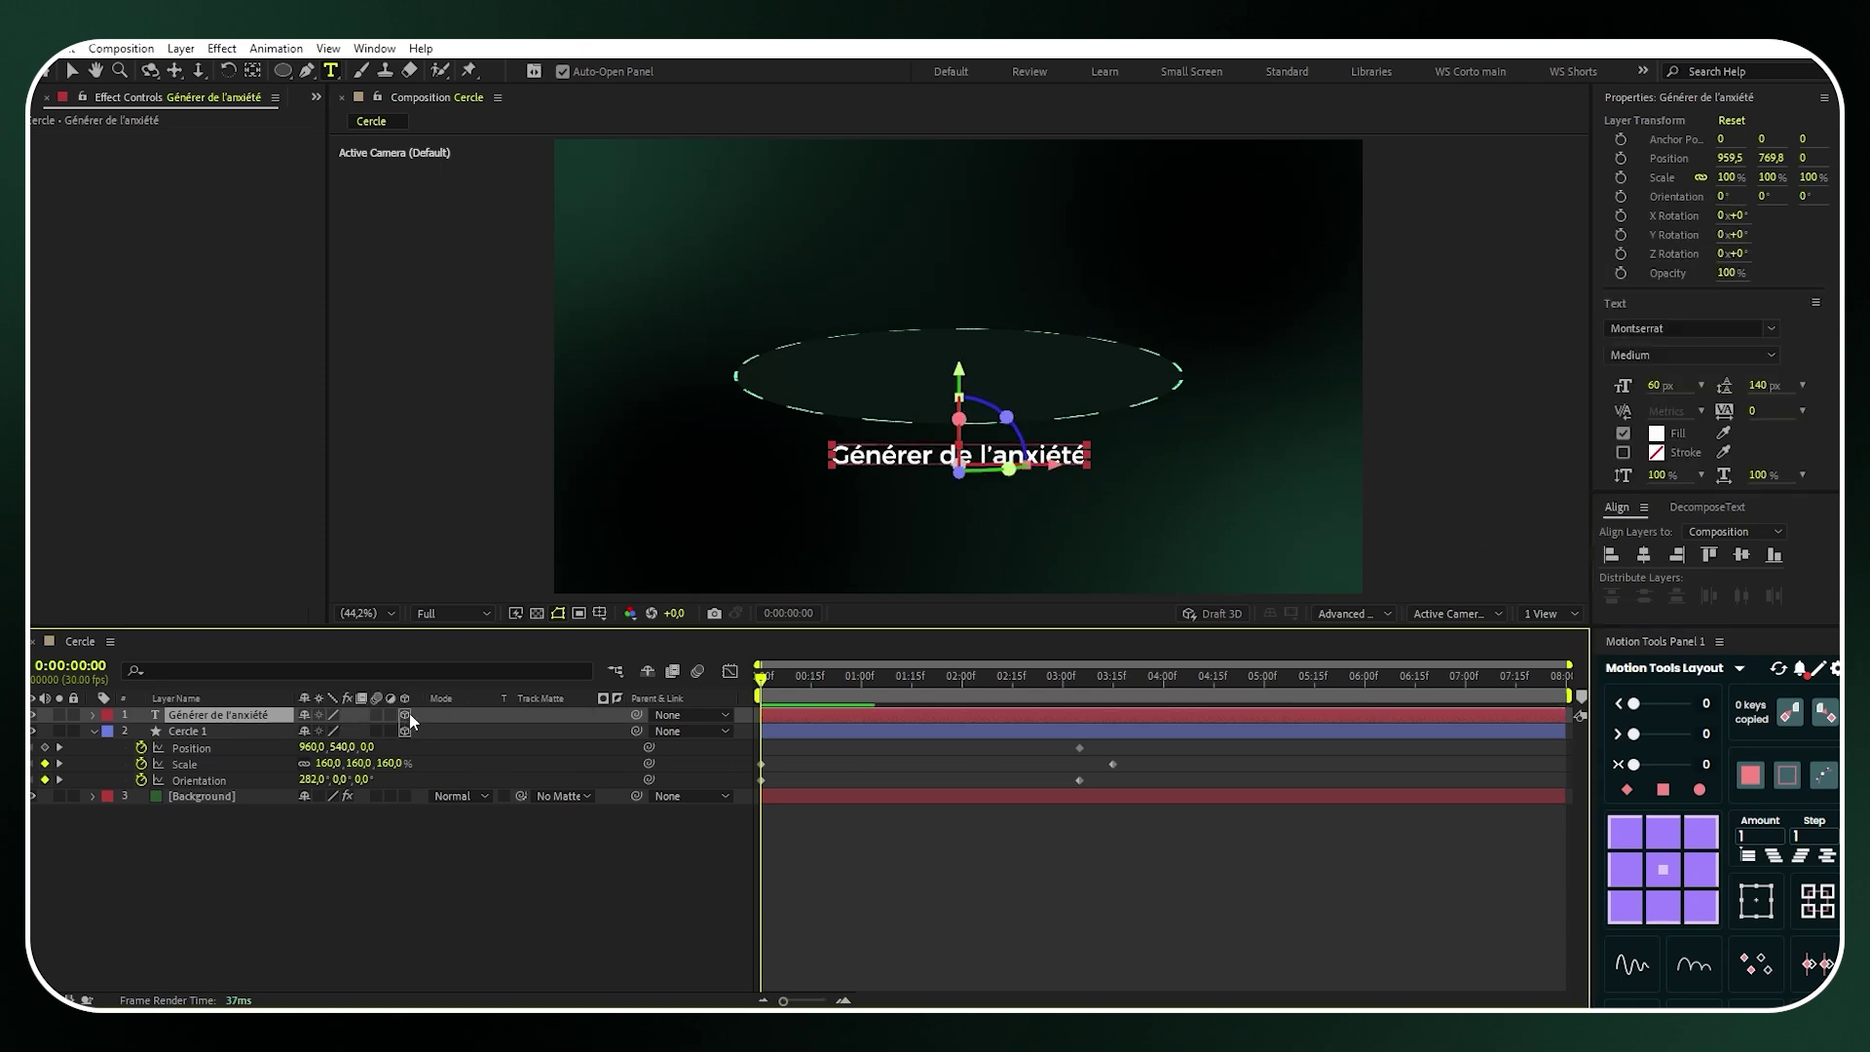
click(1549, 614)
click(1553, 651)
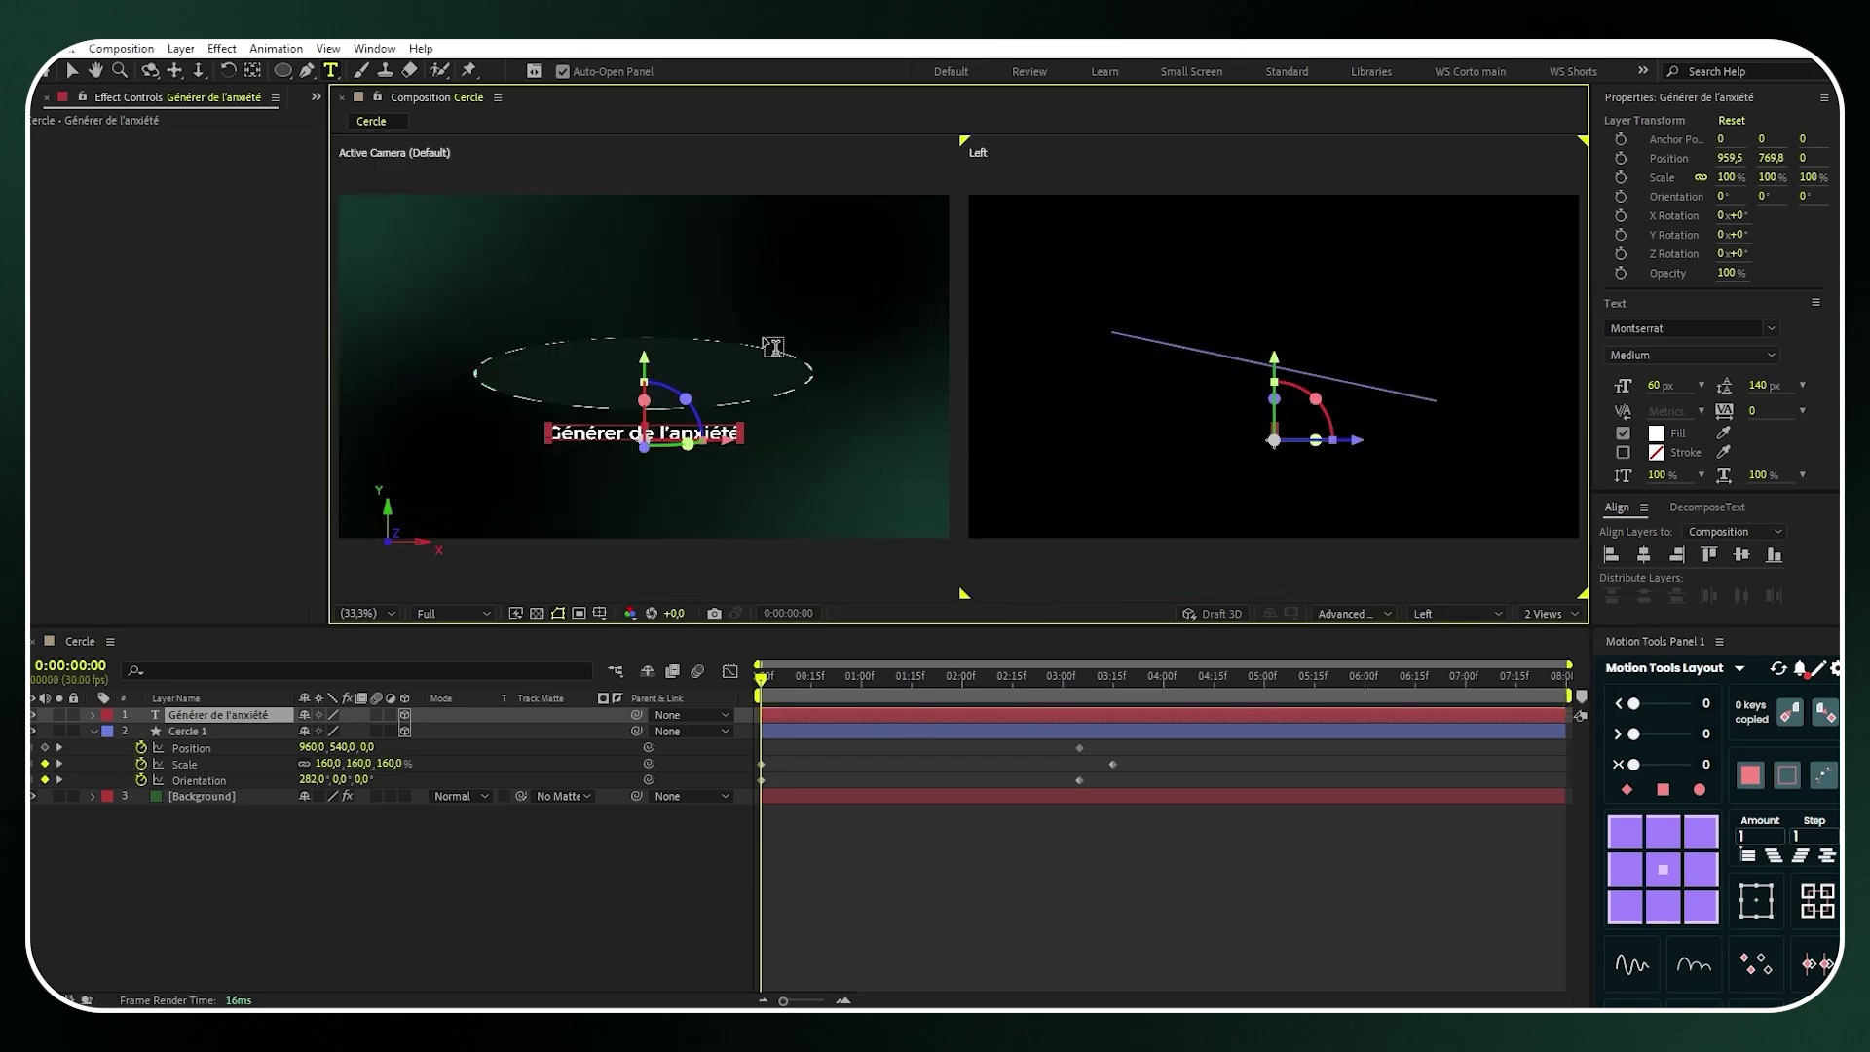
click(74, 72)
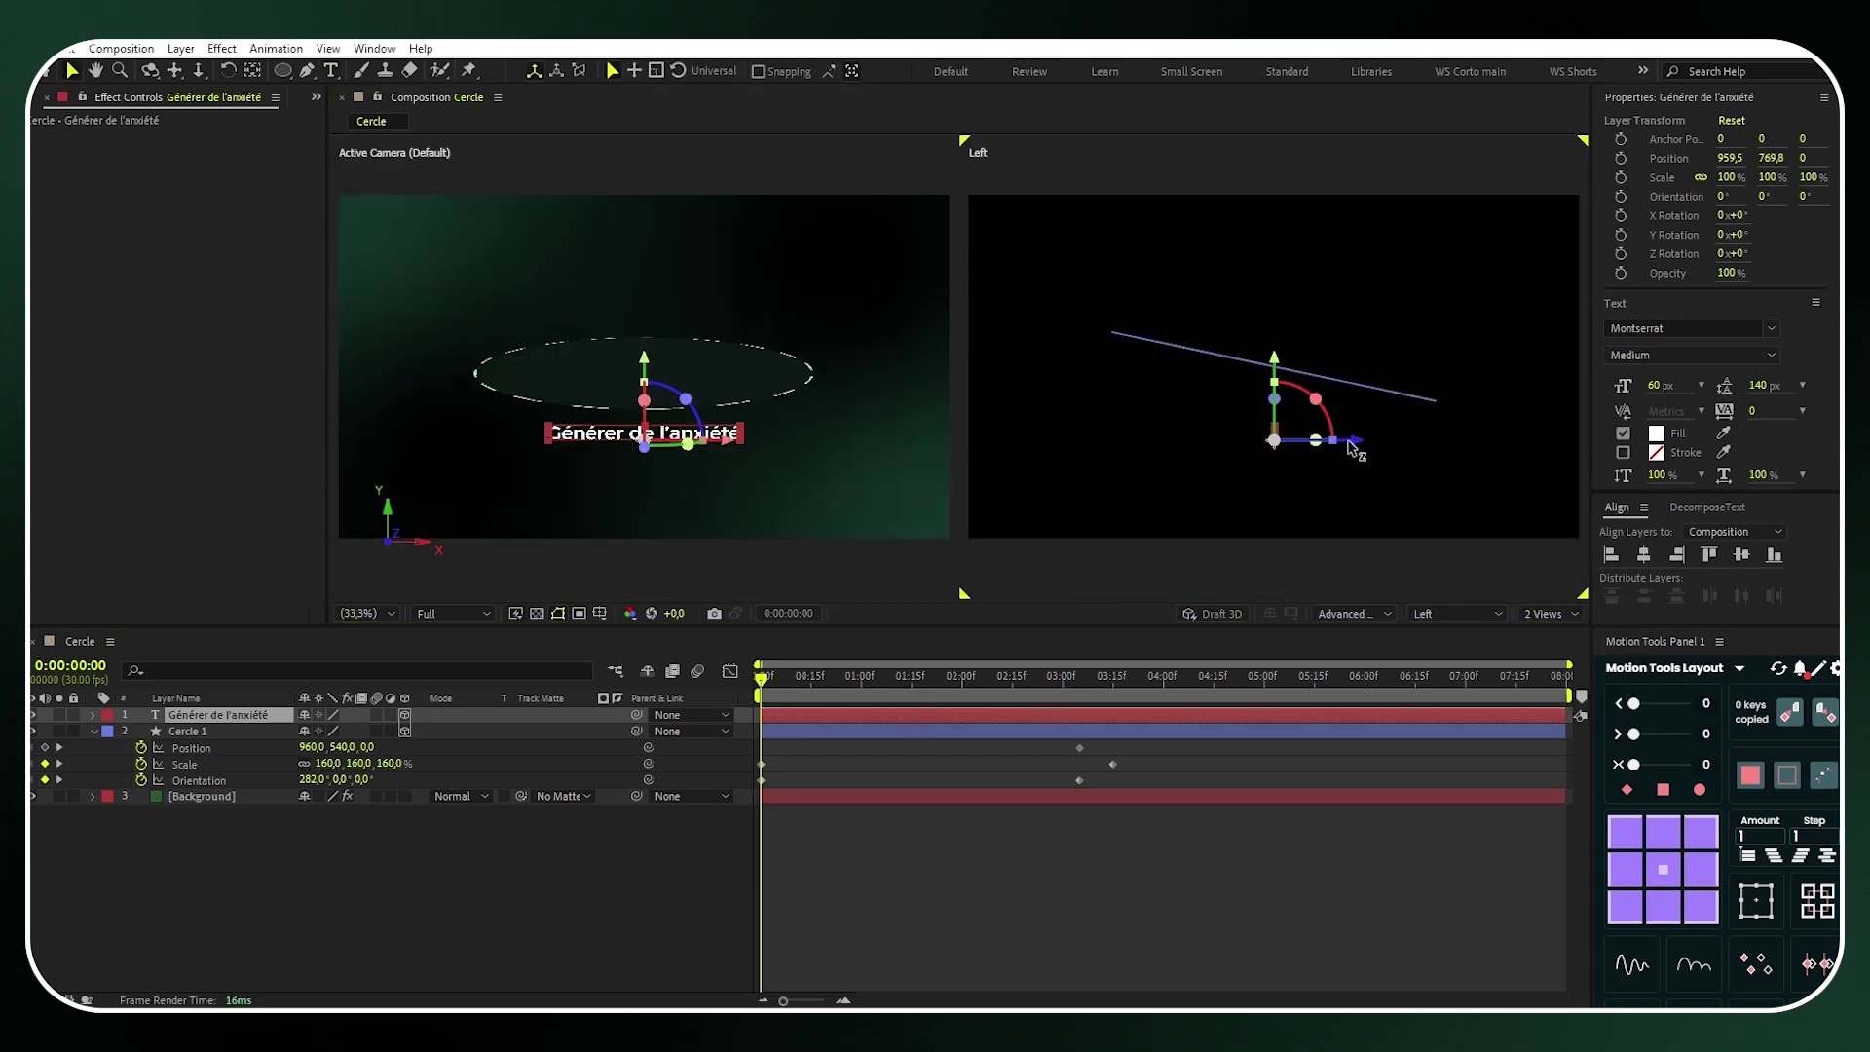
Using the Left view, move the "Générer de l'anxiété" text forward to Z -531, in line with the circle's front edge
drag(1352, 445, 1525, 449)
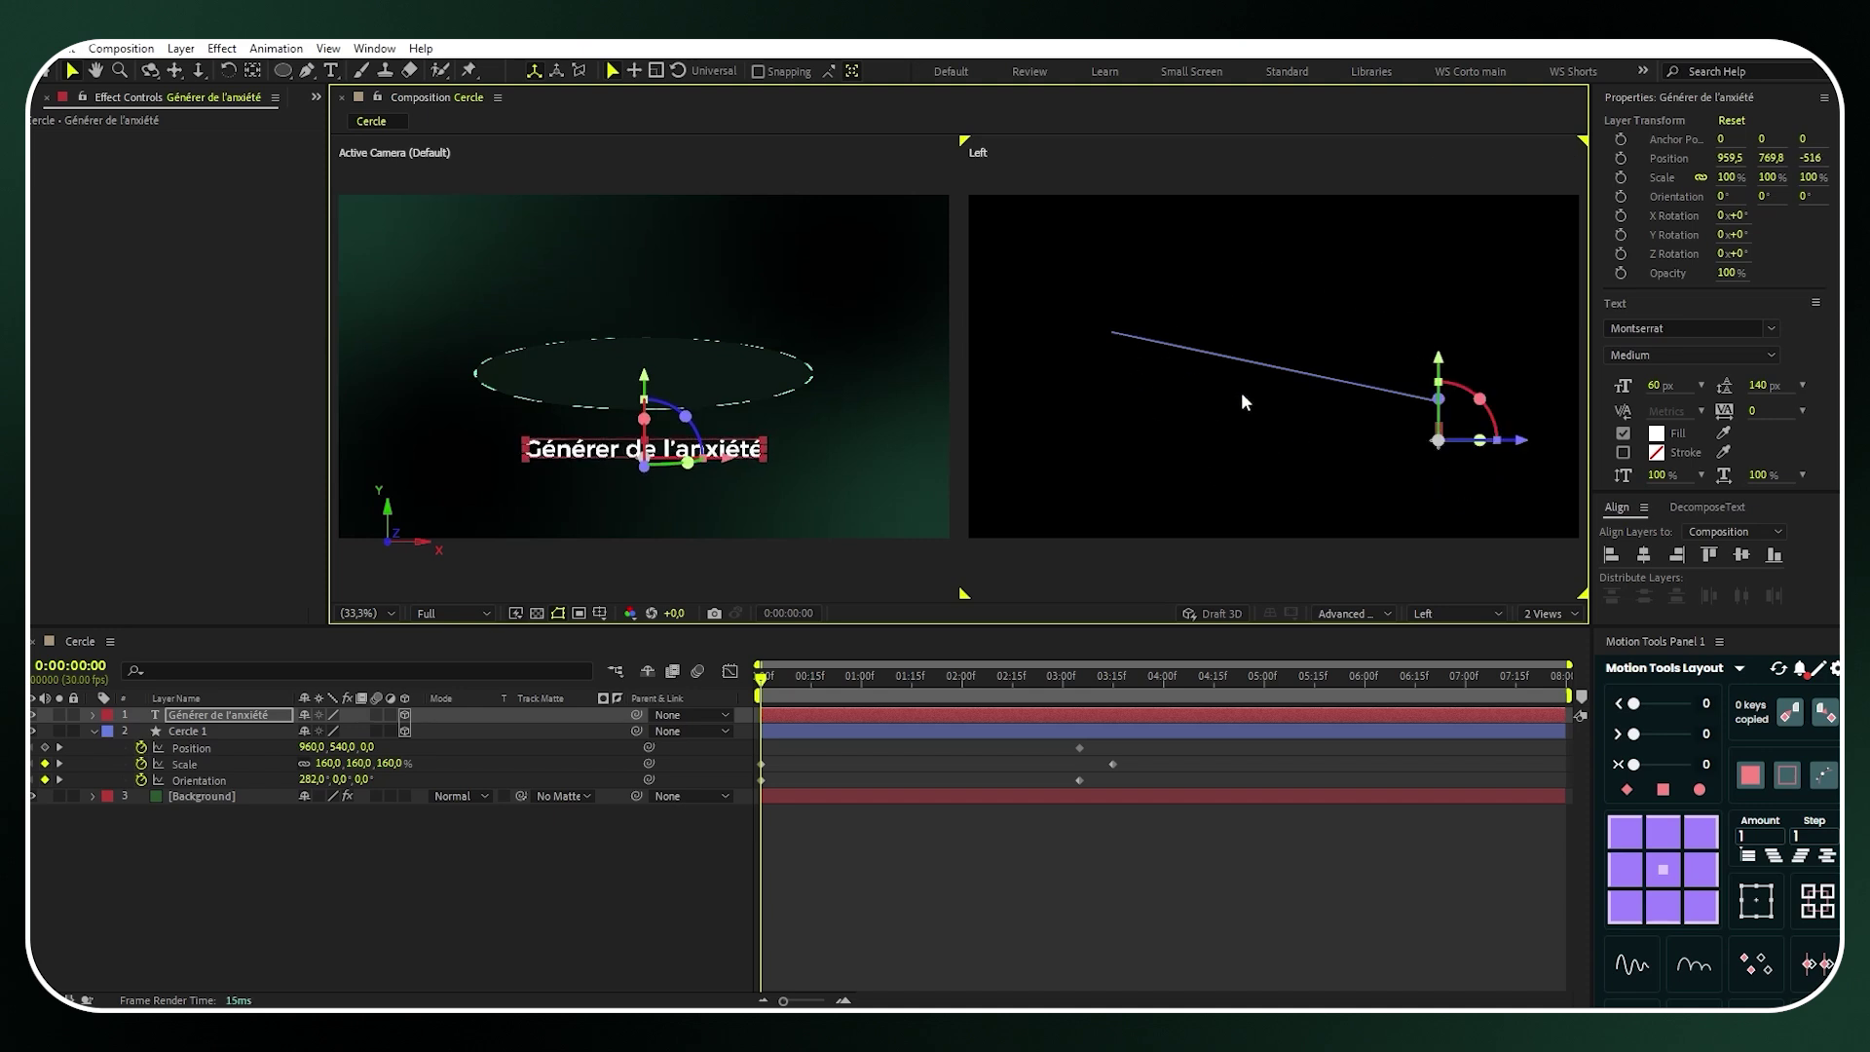
click(1445, 612)
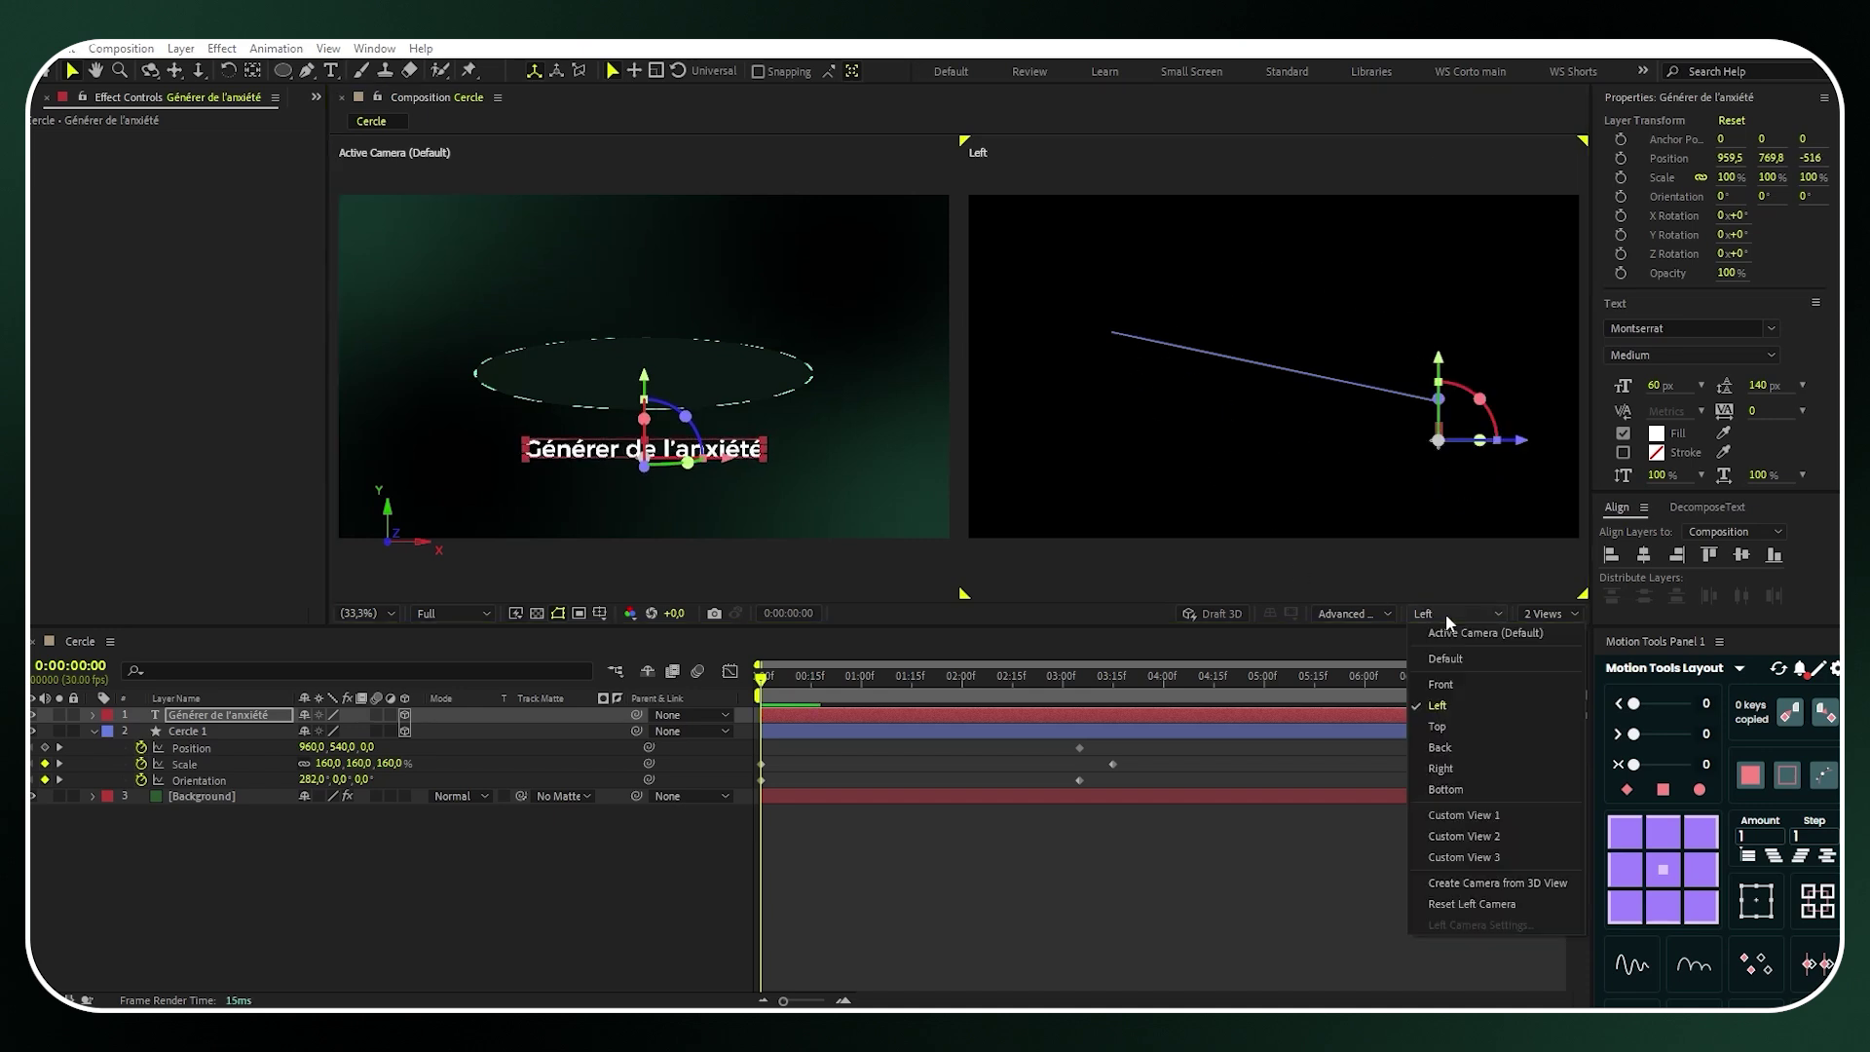
click(1463, 709)
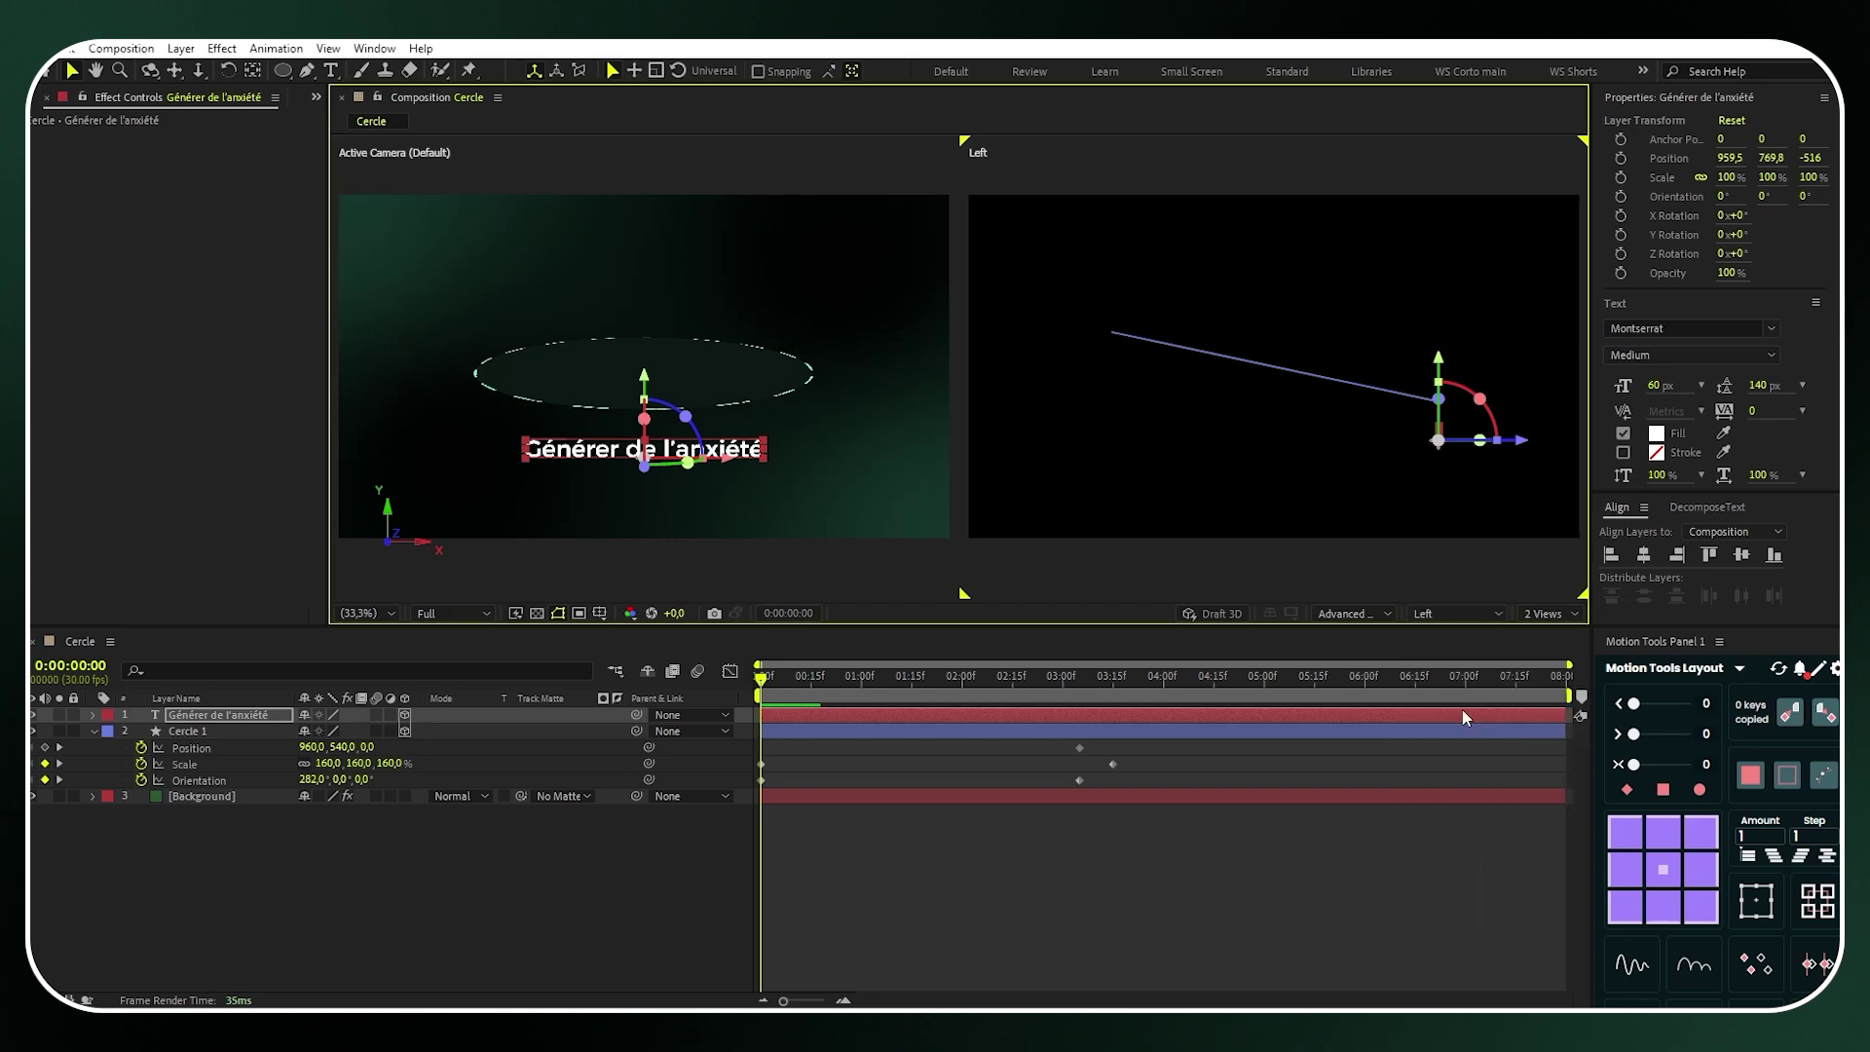
drag(1524, 443, 1526, 451)
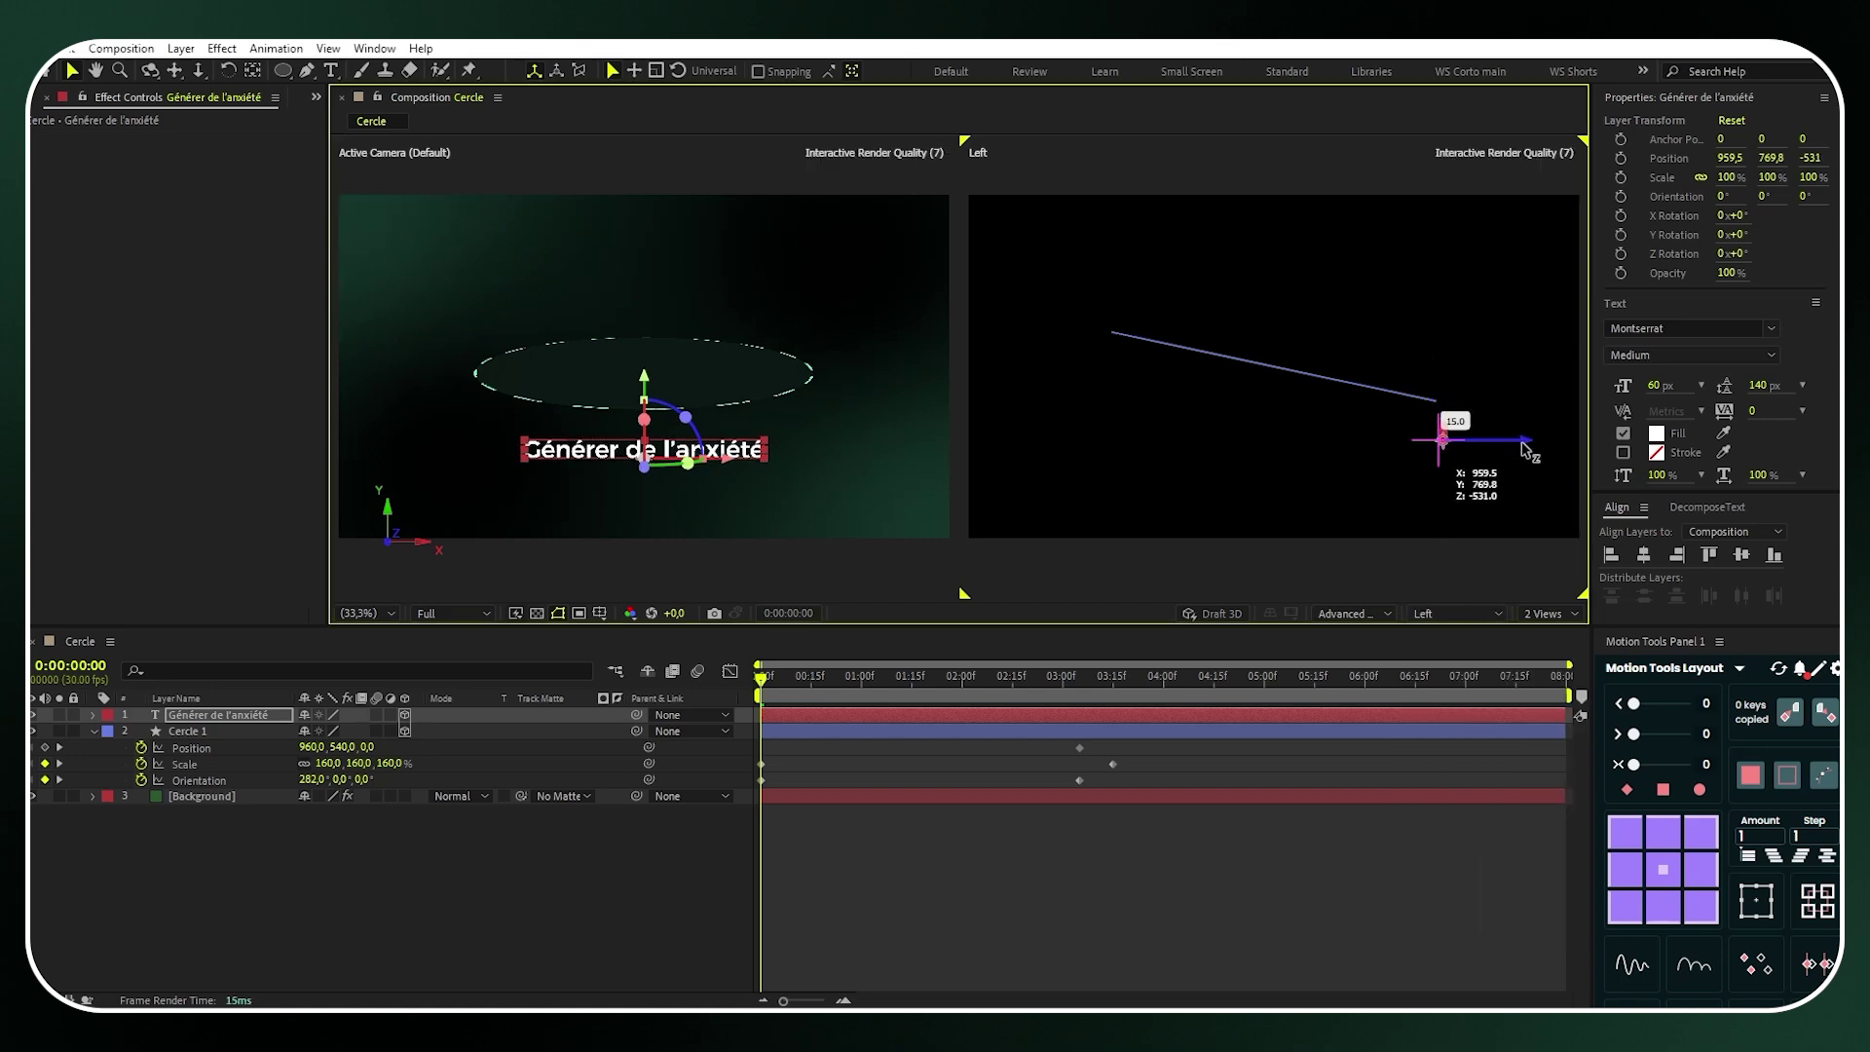
Raise the text to Y 718.8, just below the circle's front edge, and return the composition to 1 View
drag(1444, 366, 1442, 345)
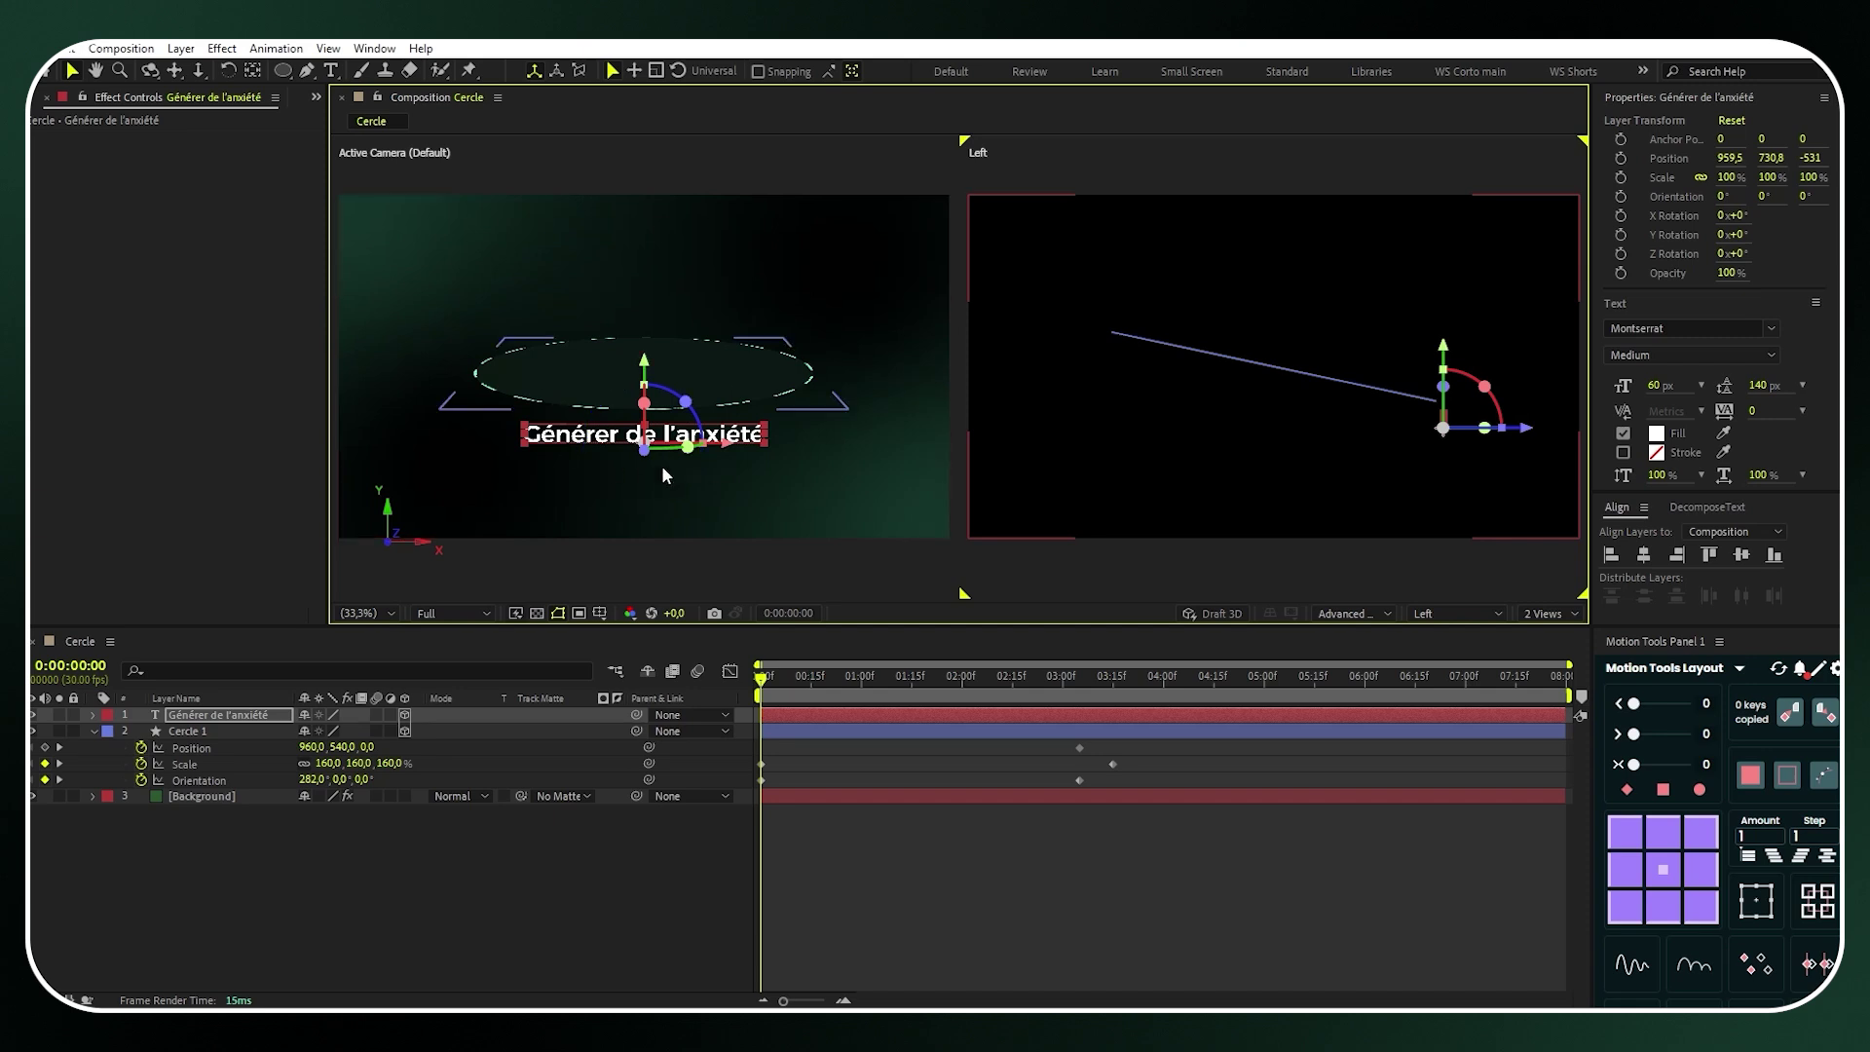
key(Up)
key(Up)
key(Up)
key(Up)
click(1539, 611)
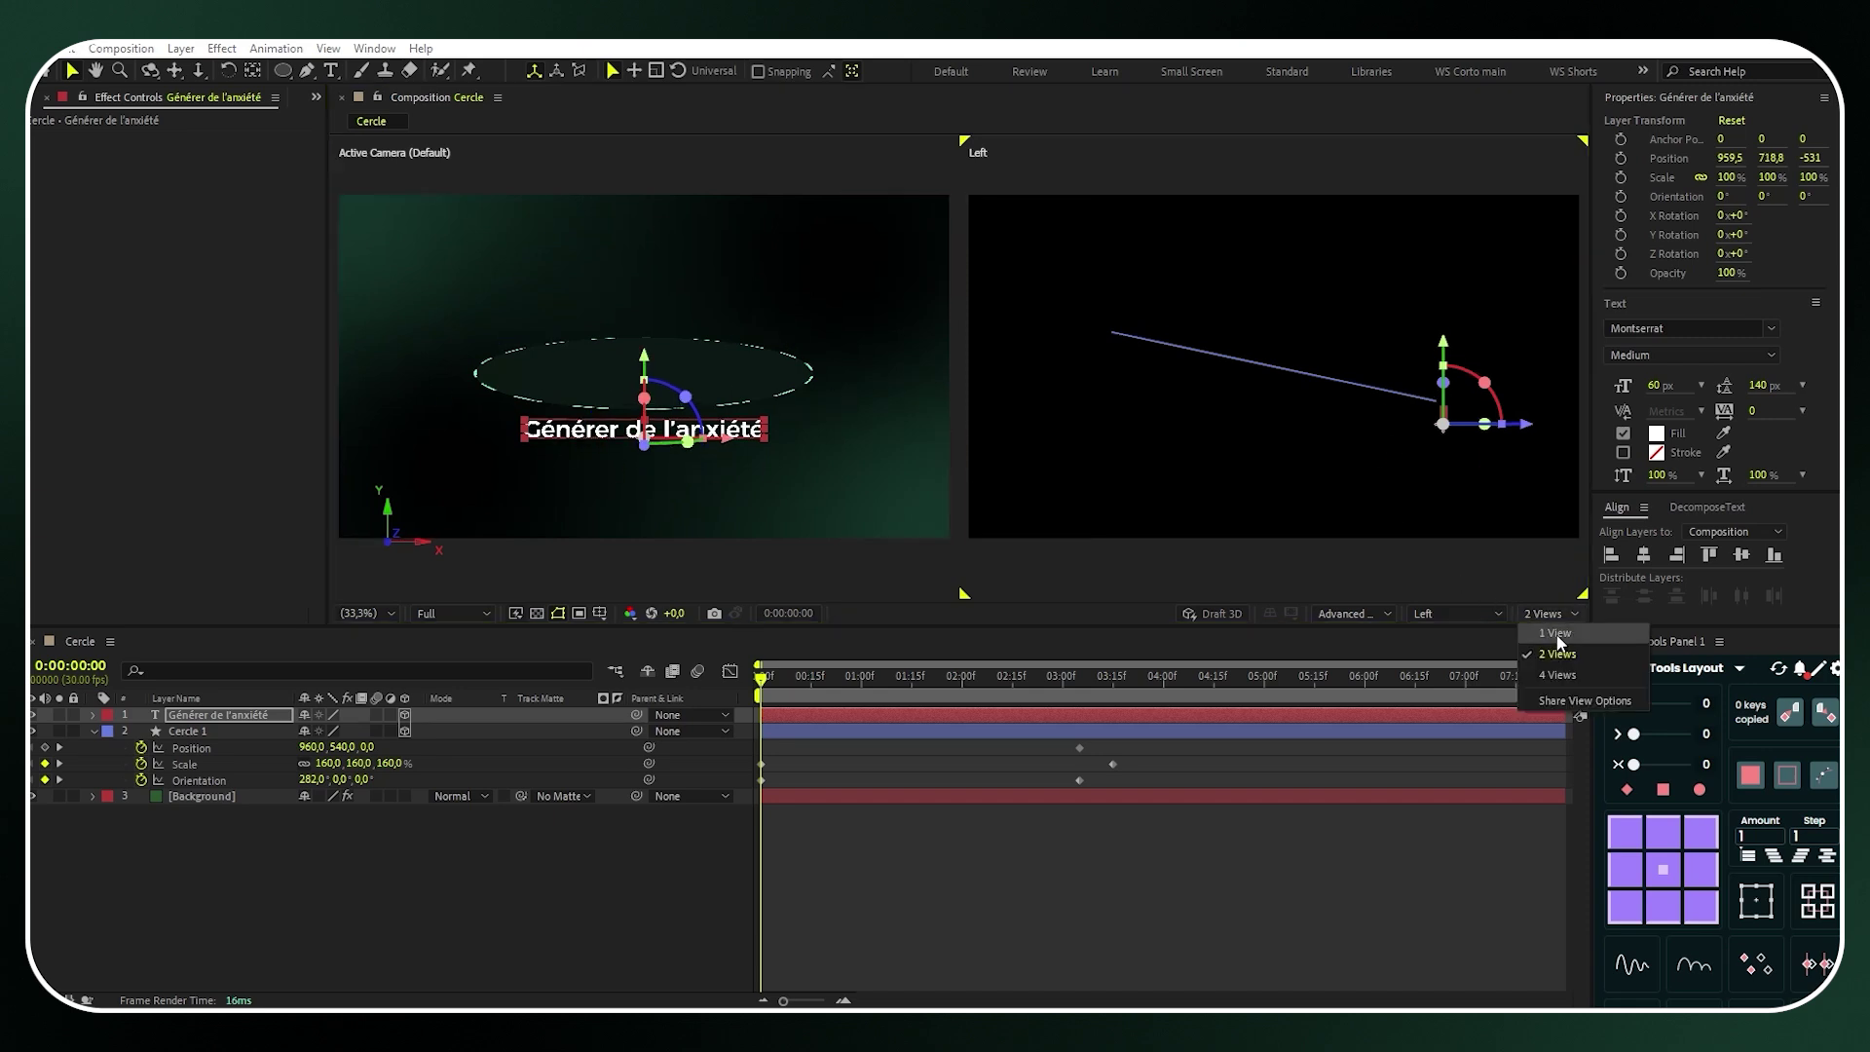
click(1548, 633)
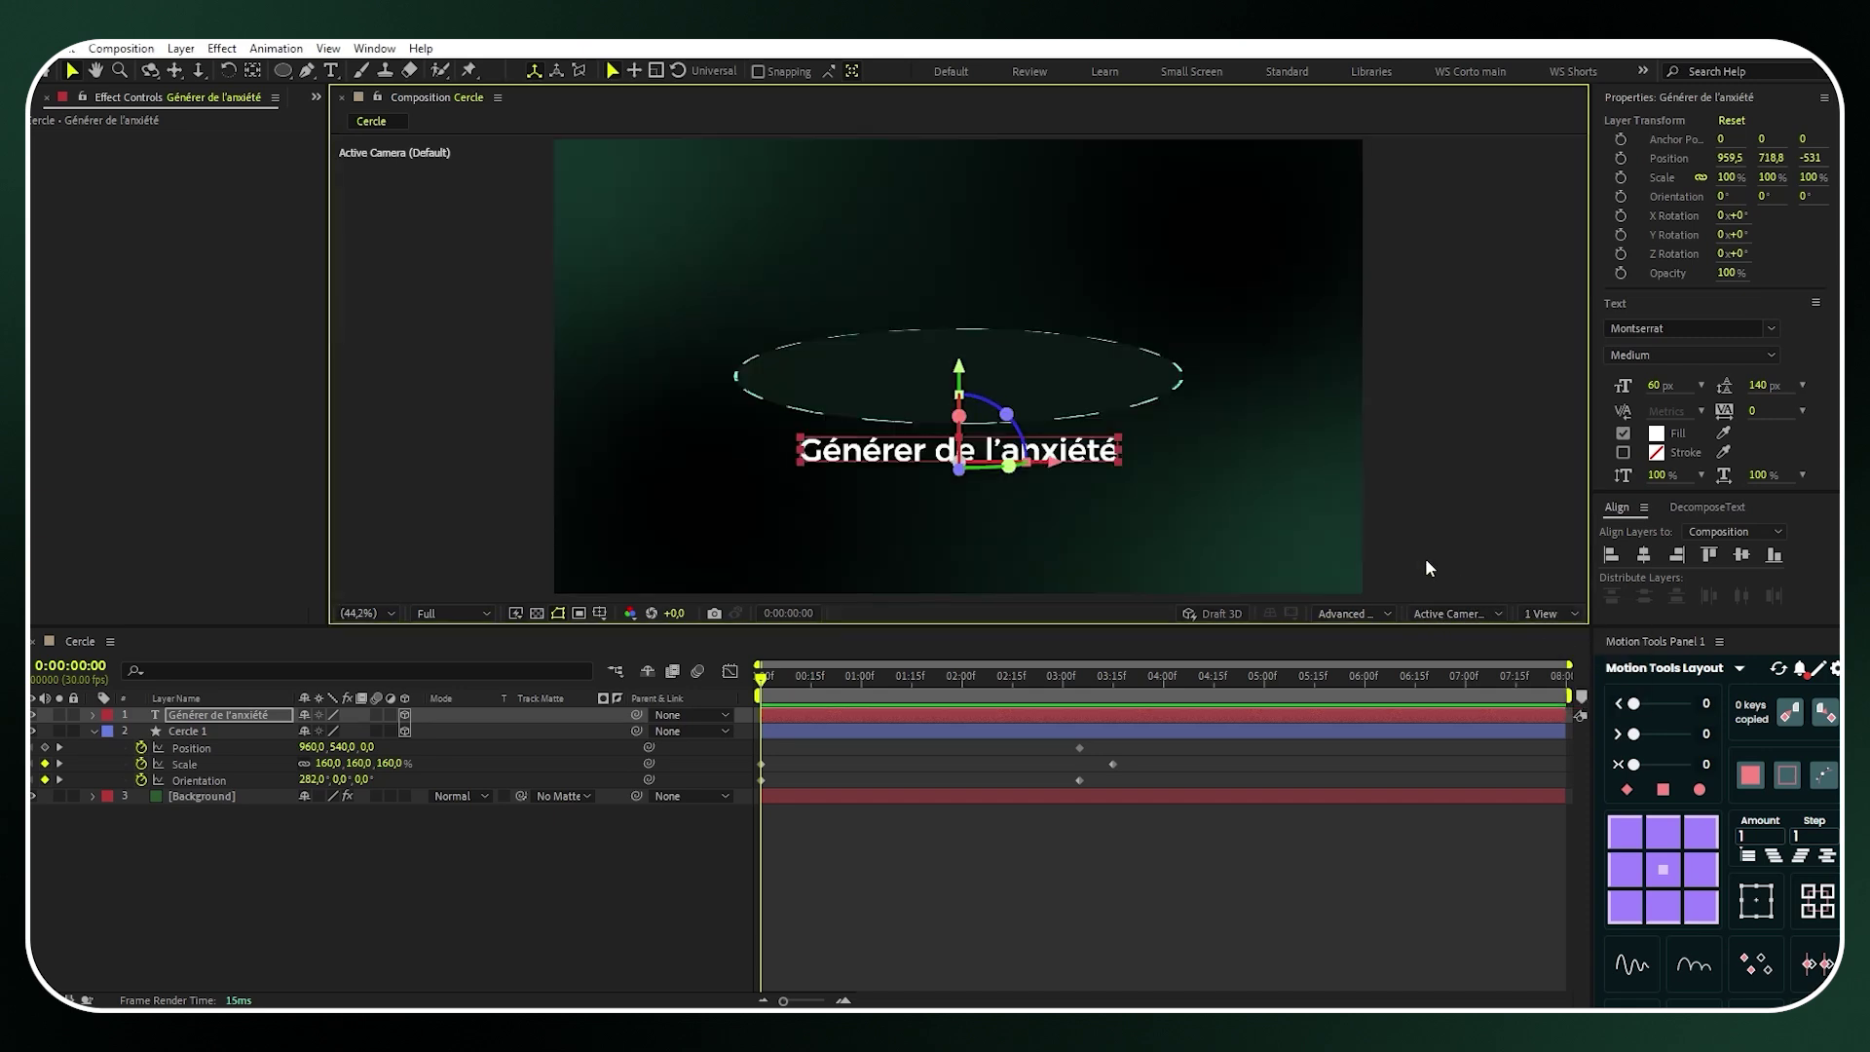
Add a Rotation text animator to the "Générer de l'anxiété" layer and set its rotation to 45°
click(93, 715)
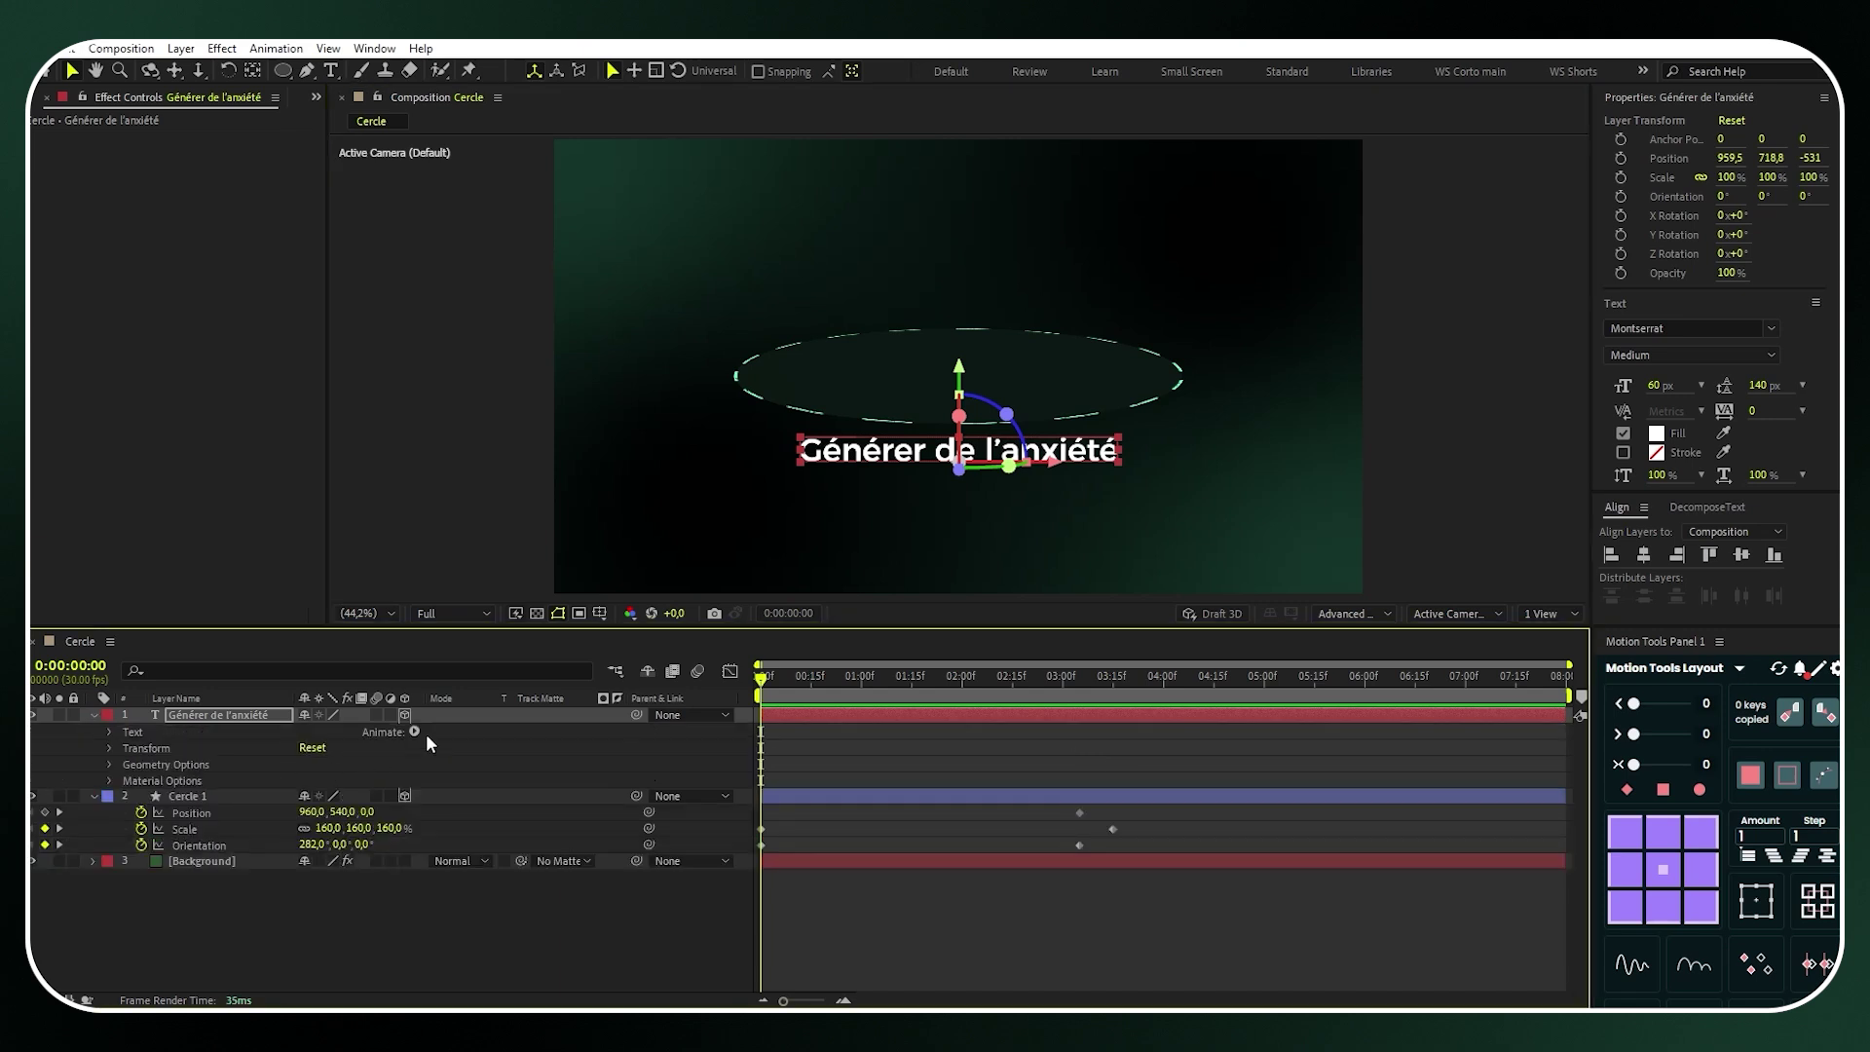
click(415, 731)
click(506, 445)
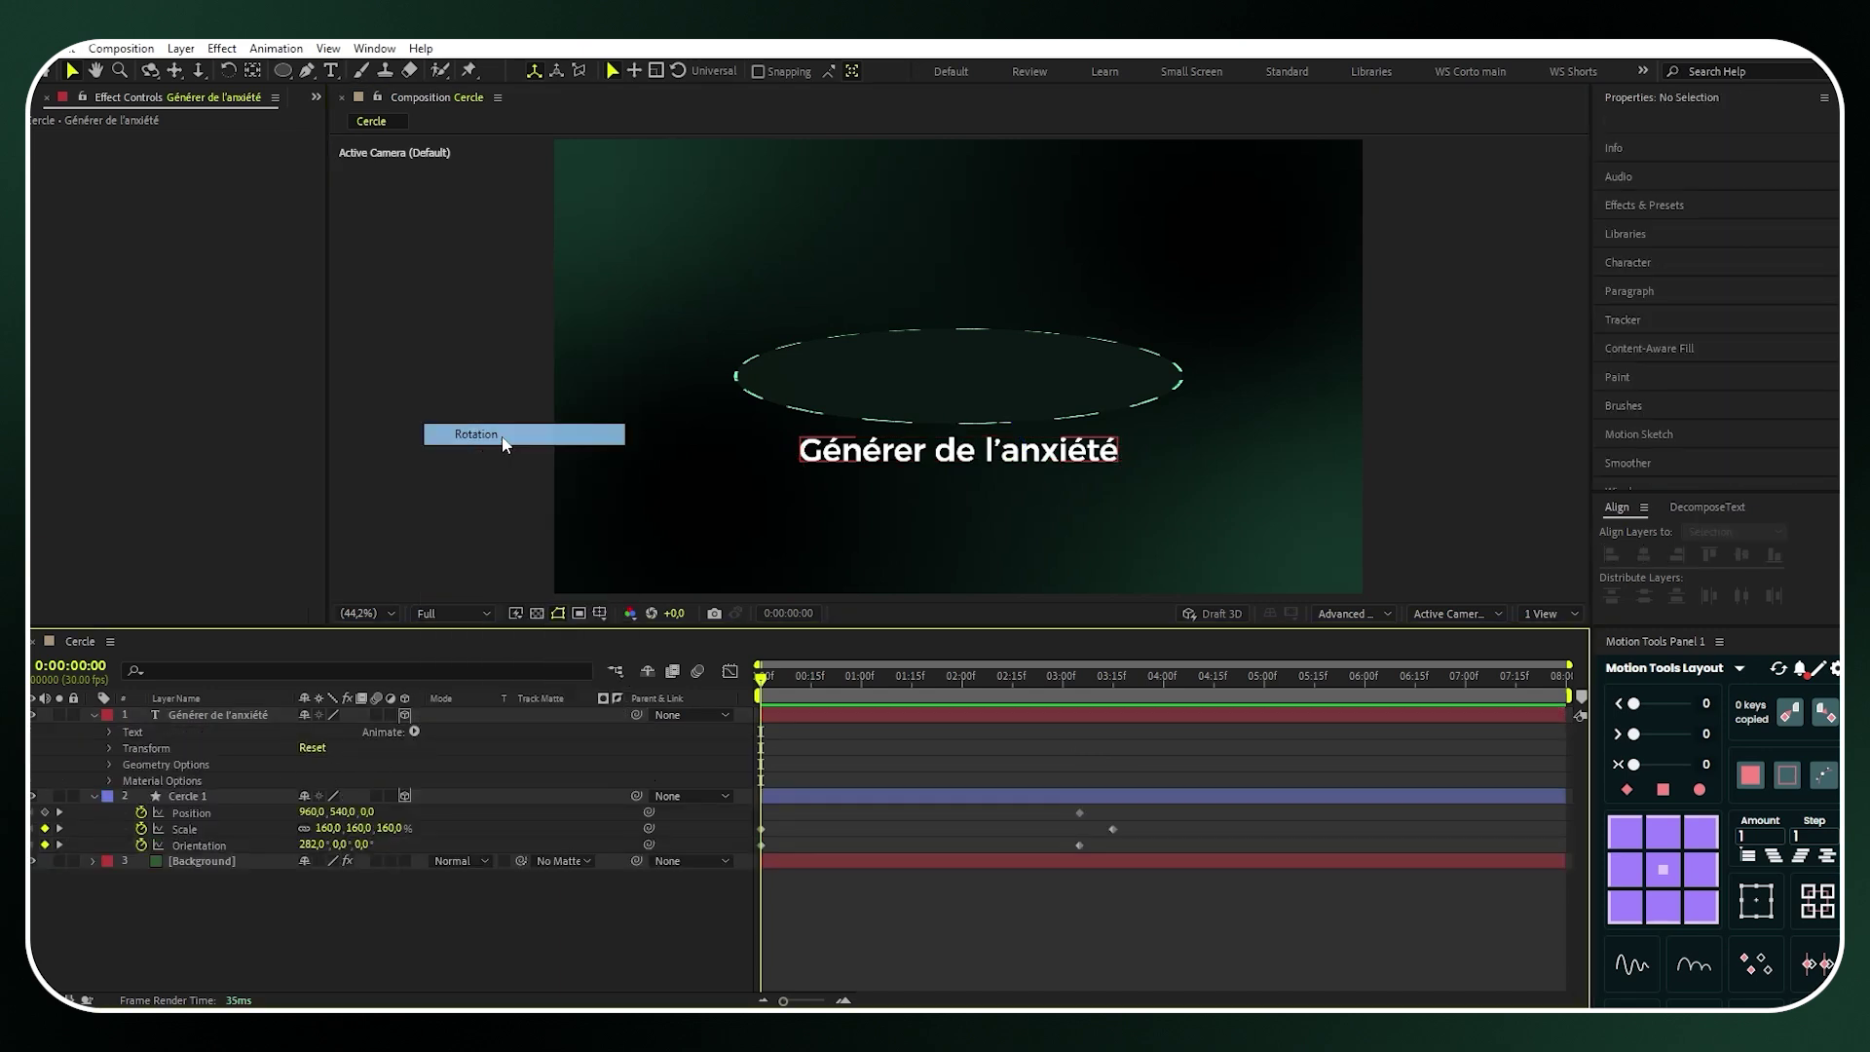
click(324, 828)
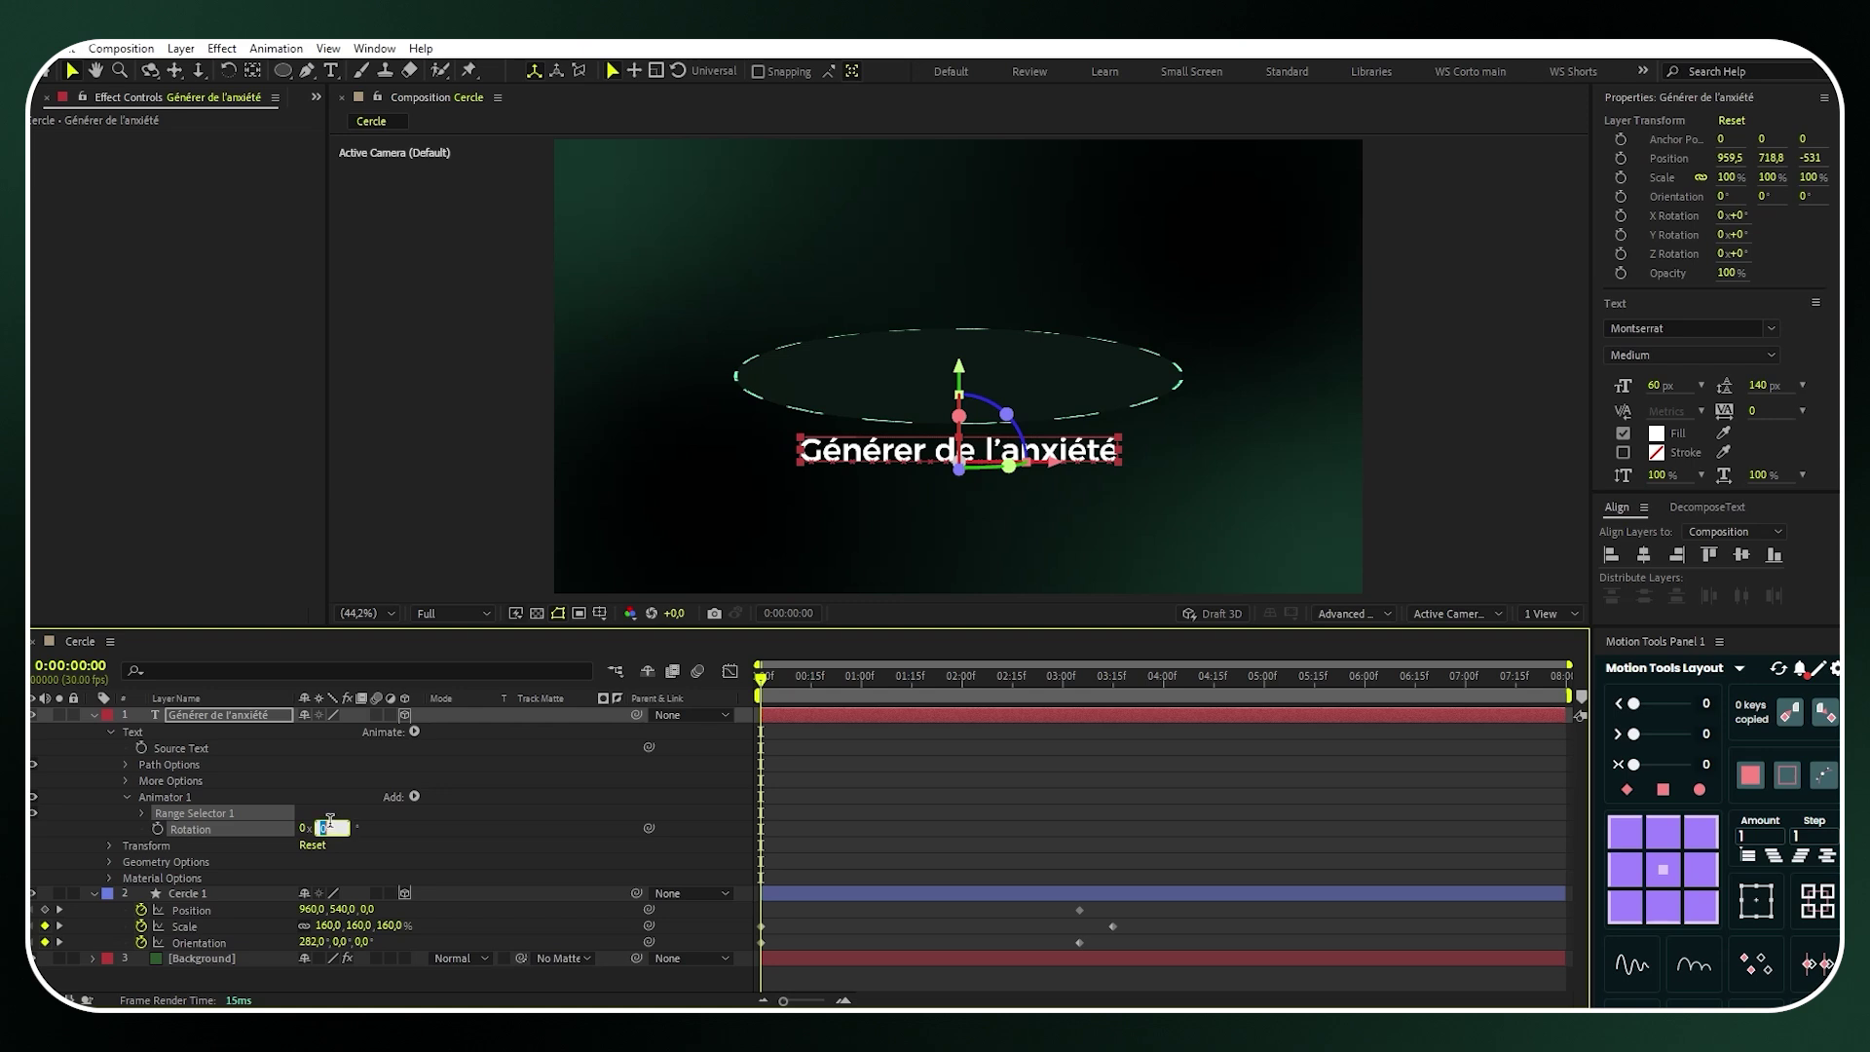
text(45)
key(Return)
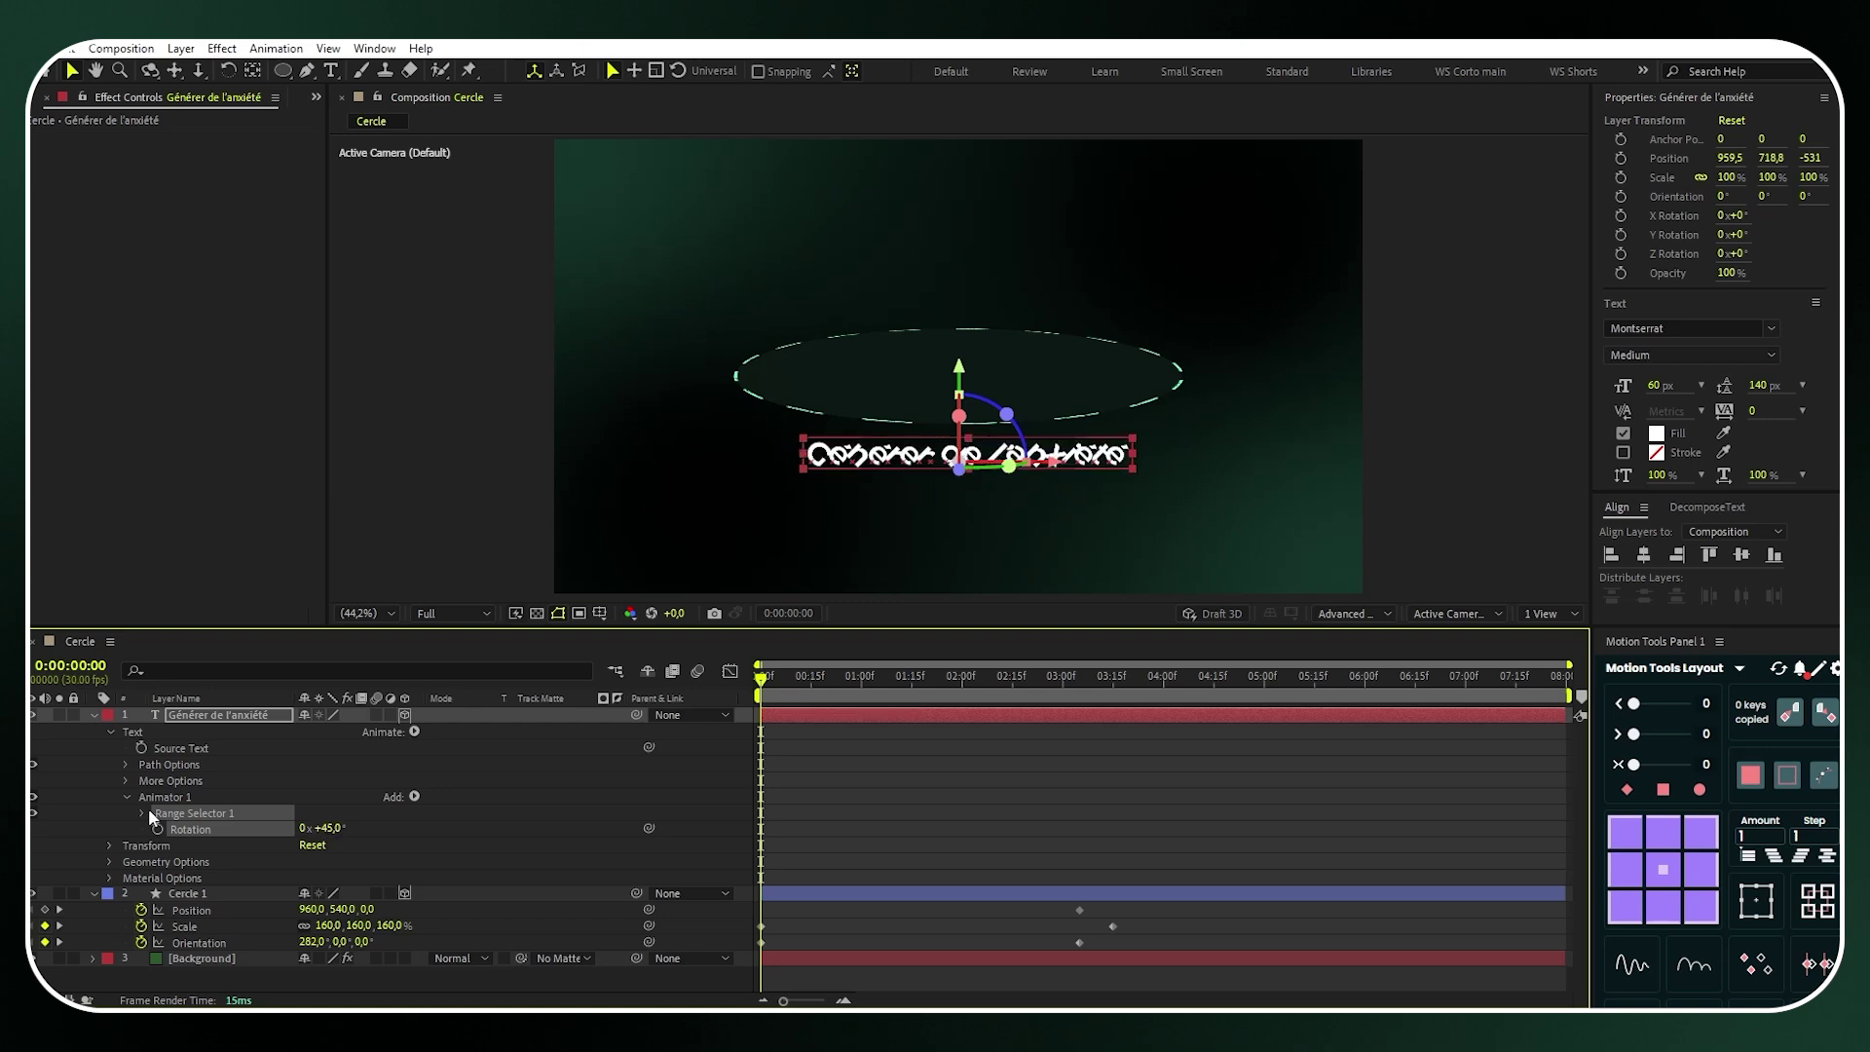
Keyframe the rotation animator's Range Selector Start from 0% at 0:00:00:00 to 100% at 0:00:01:02
click(144, 812)
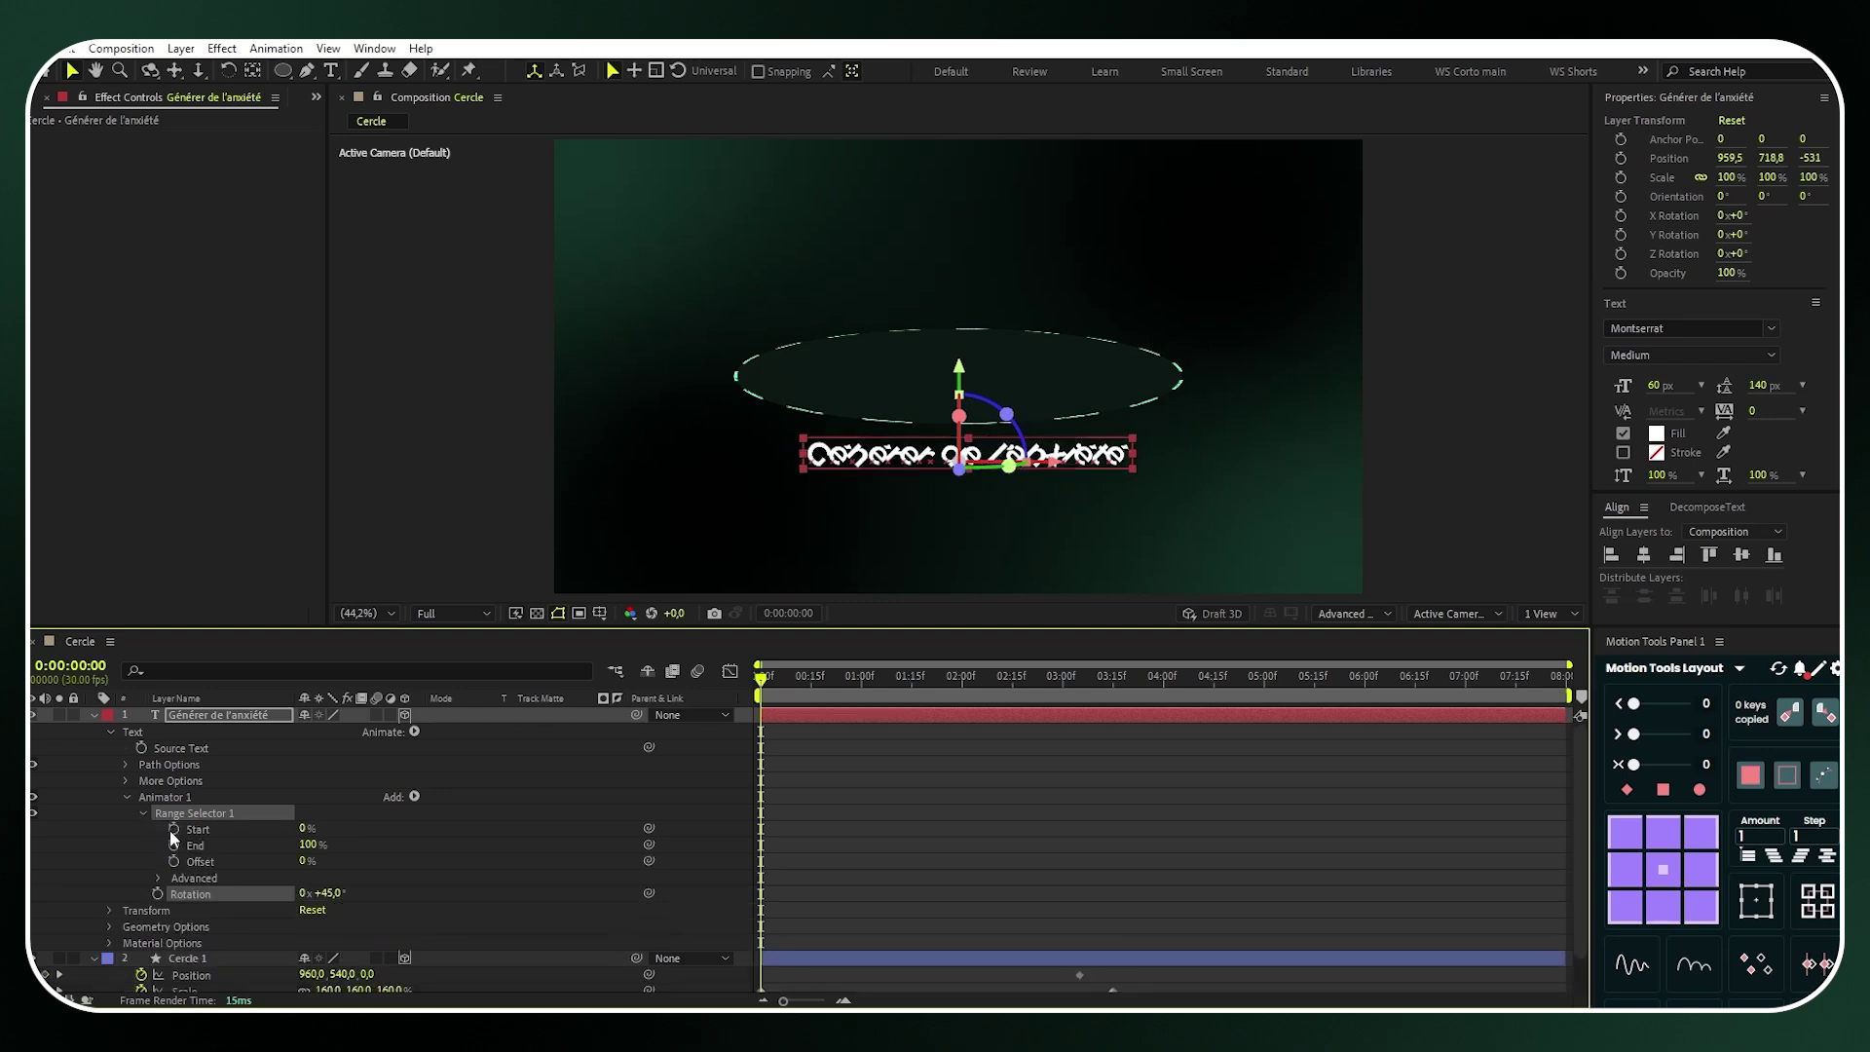
click(173, 829)
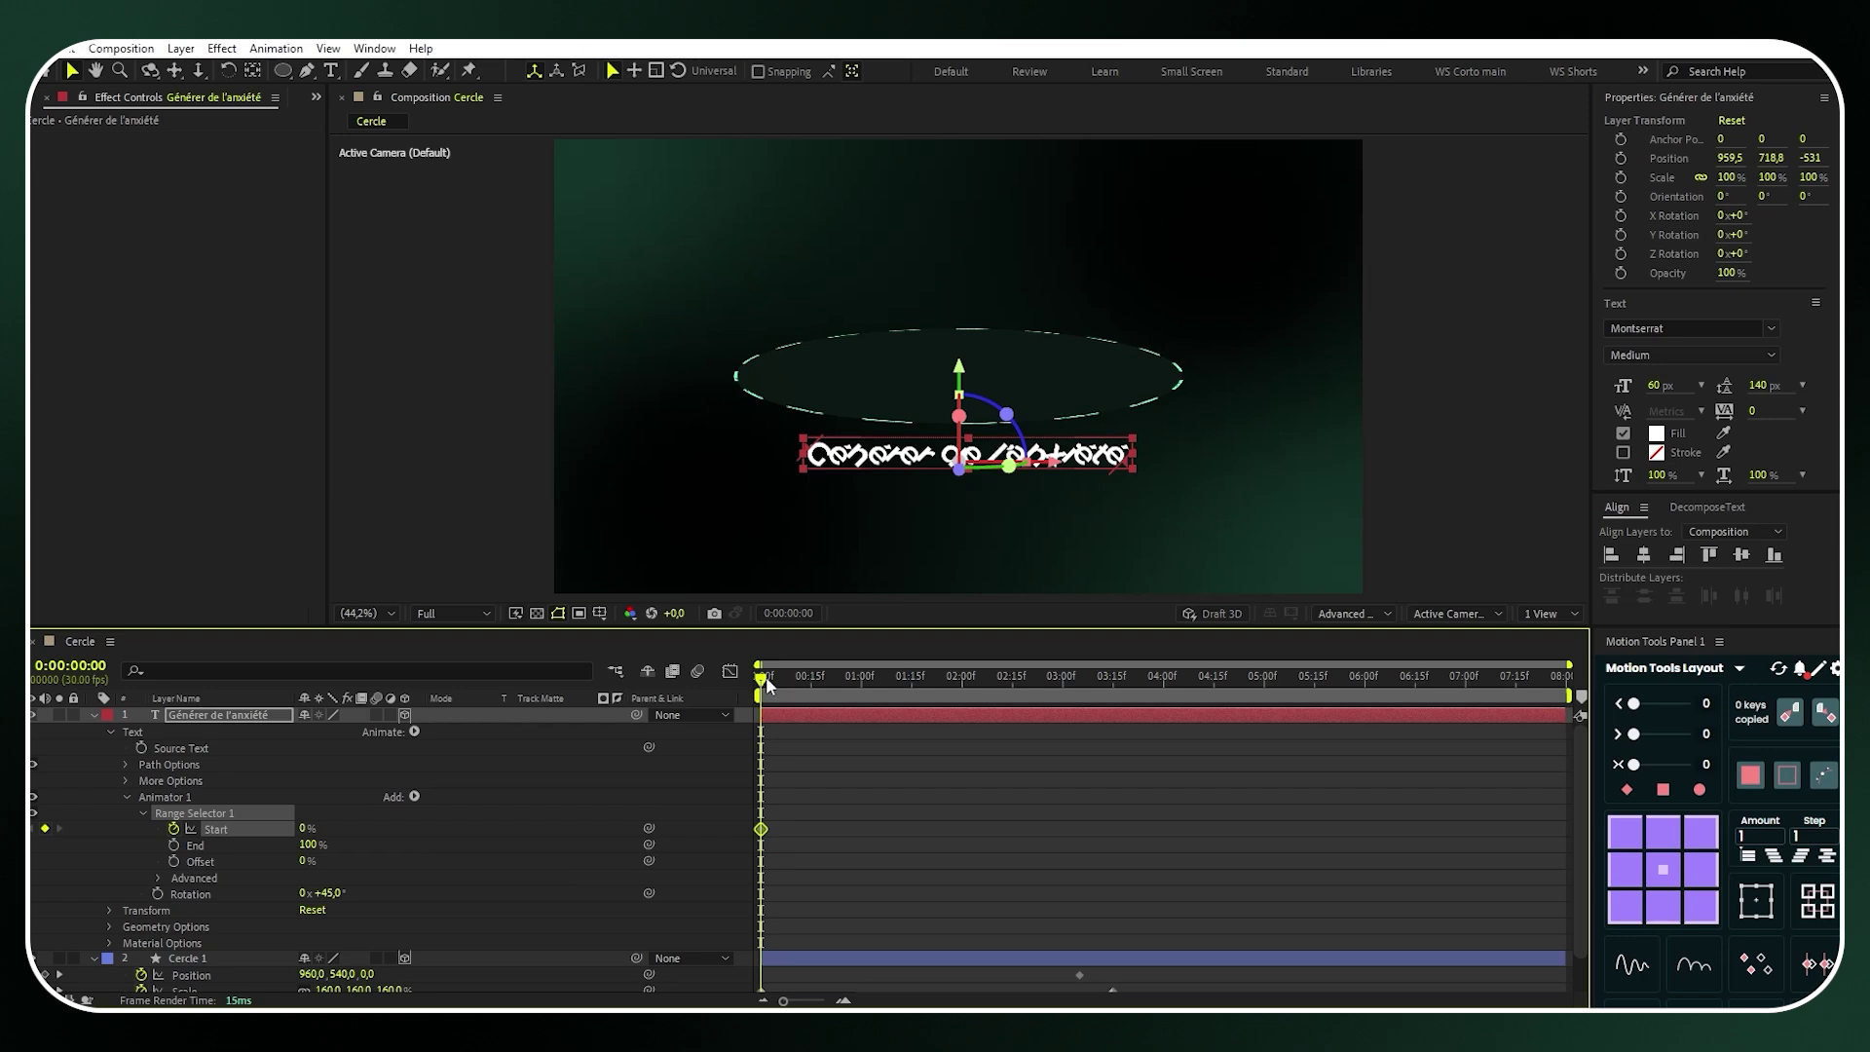
drag(763, 678, 874, 686)
drag(304, 828, 458, 828)
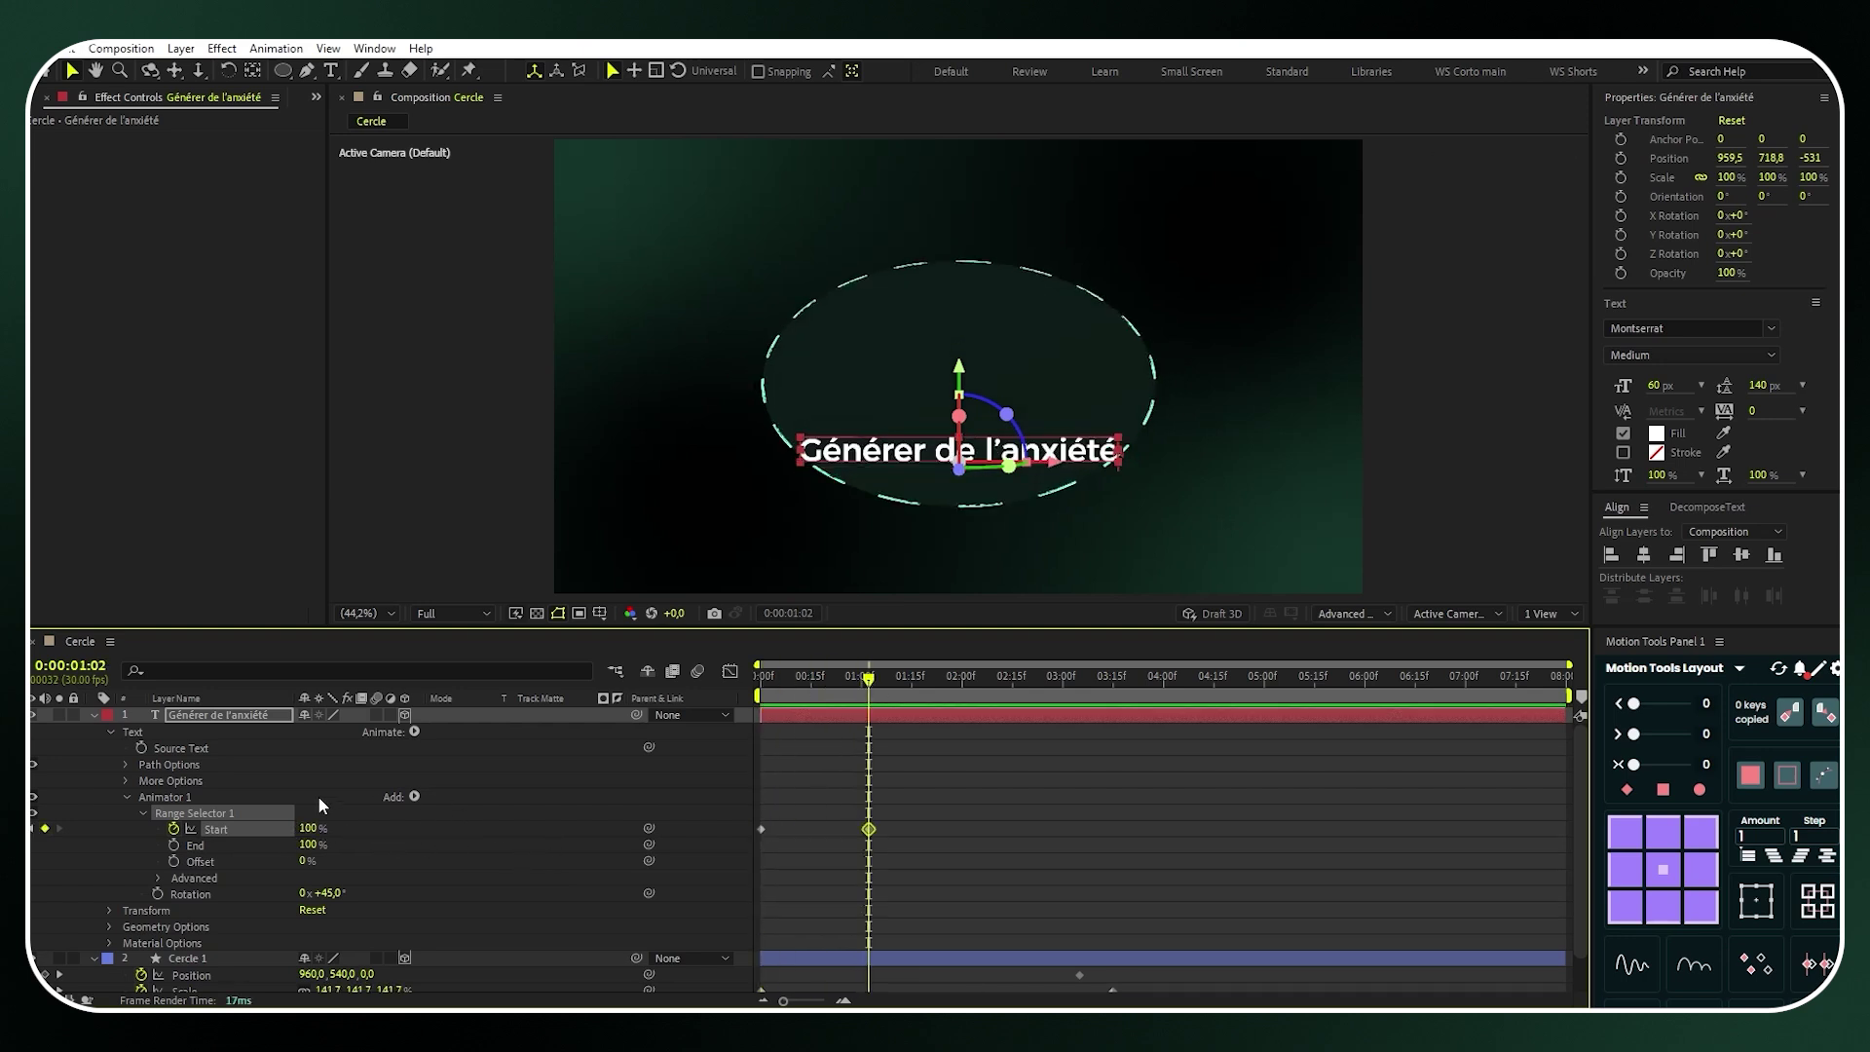
click(477, 758)
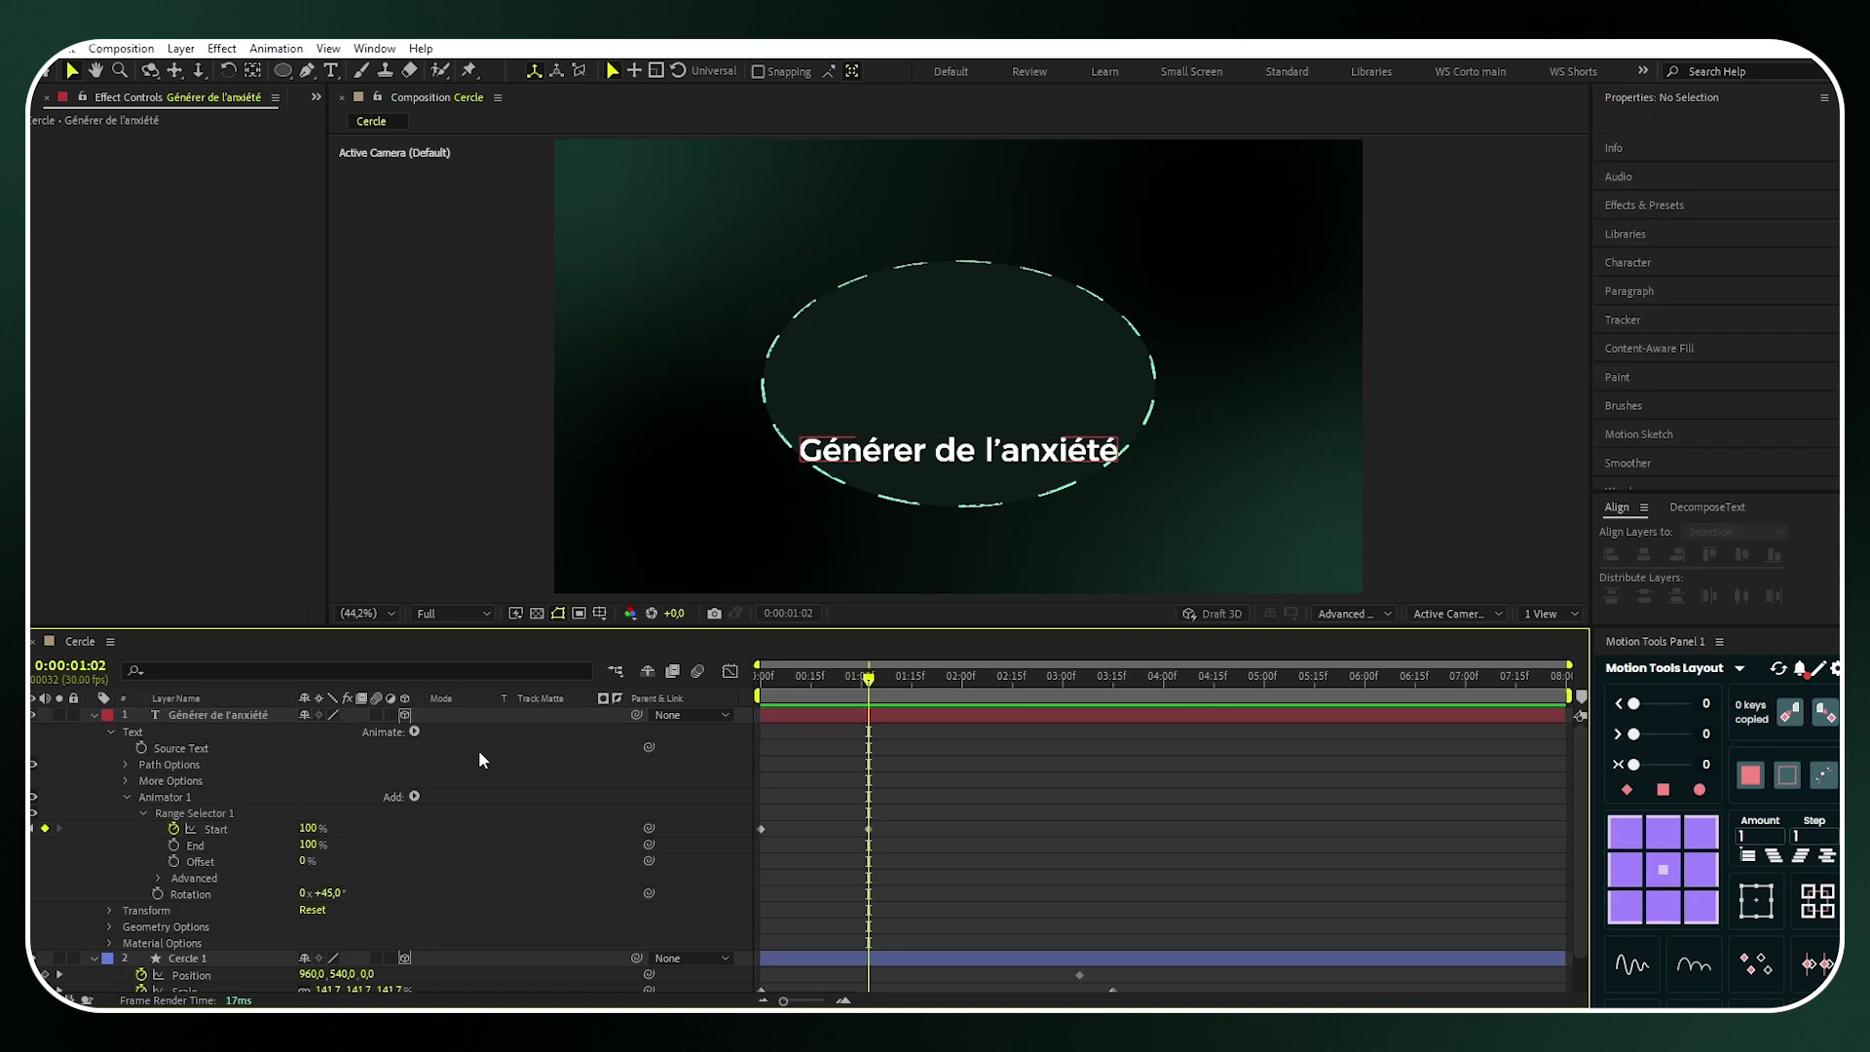
Add a second text animator for Scale to the "Générer de l'anxiété" layer and set its scale to 0%
click(415, 732)
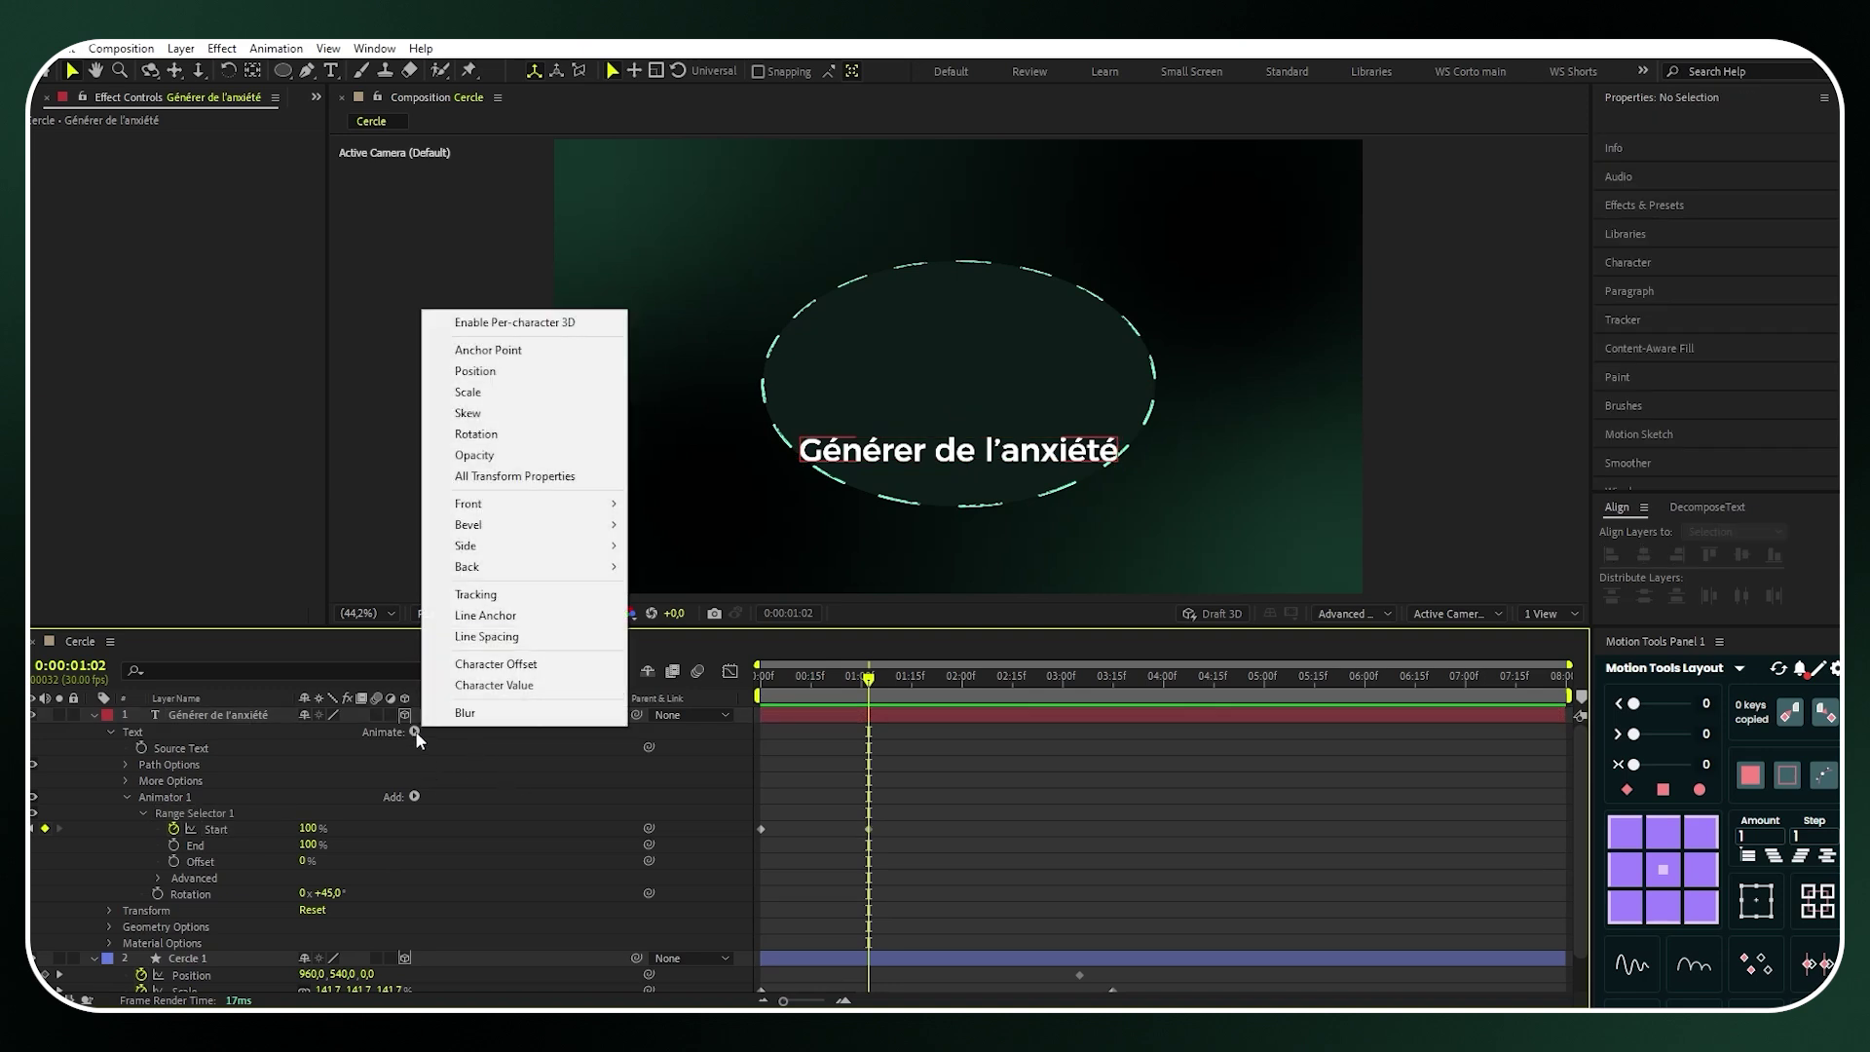
click(507, 399)
scroll(495, 851, down, 2)
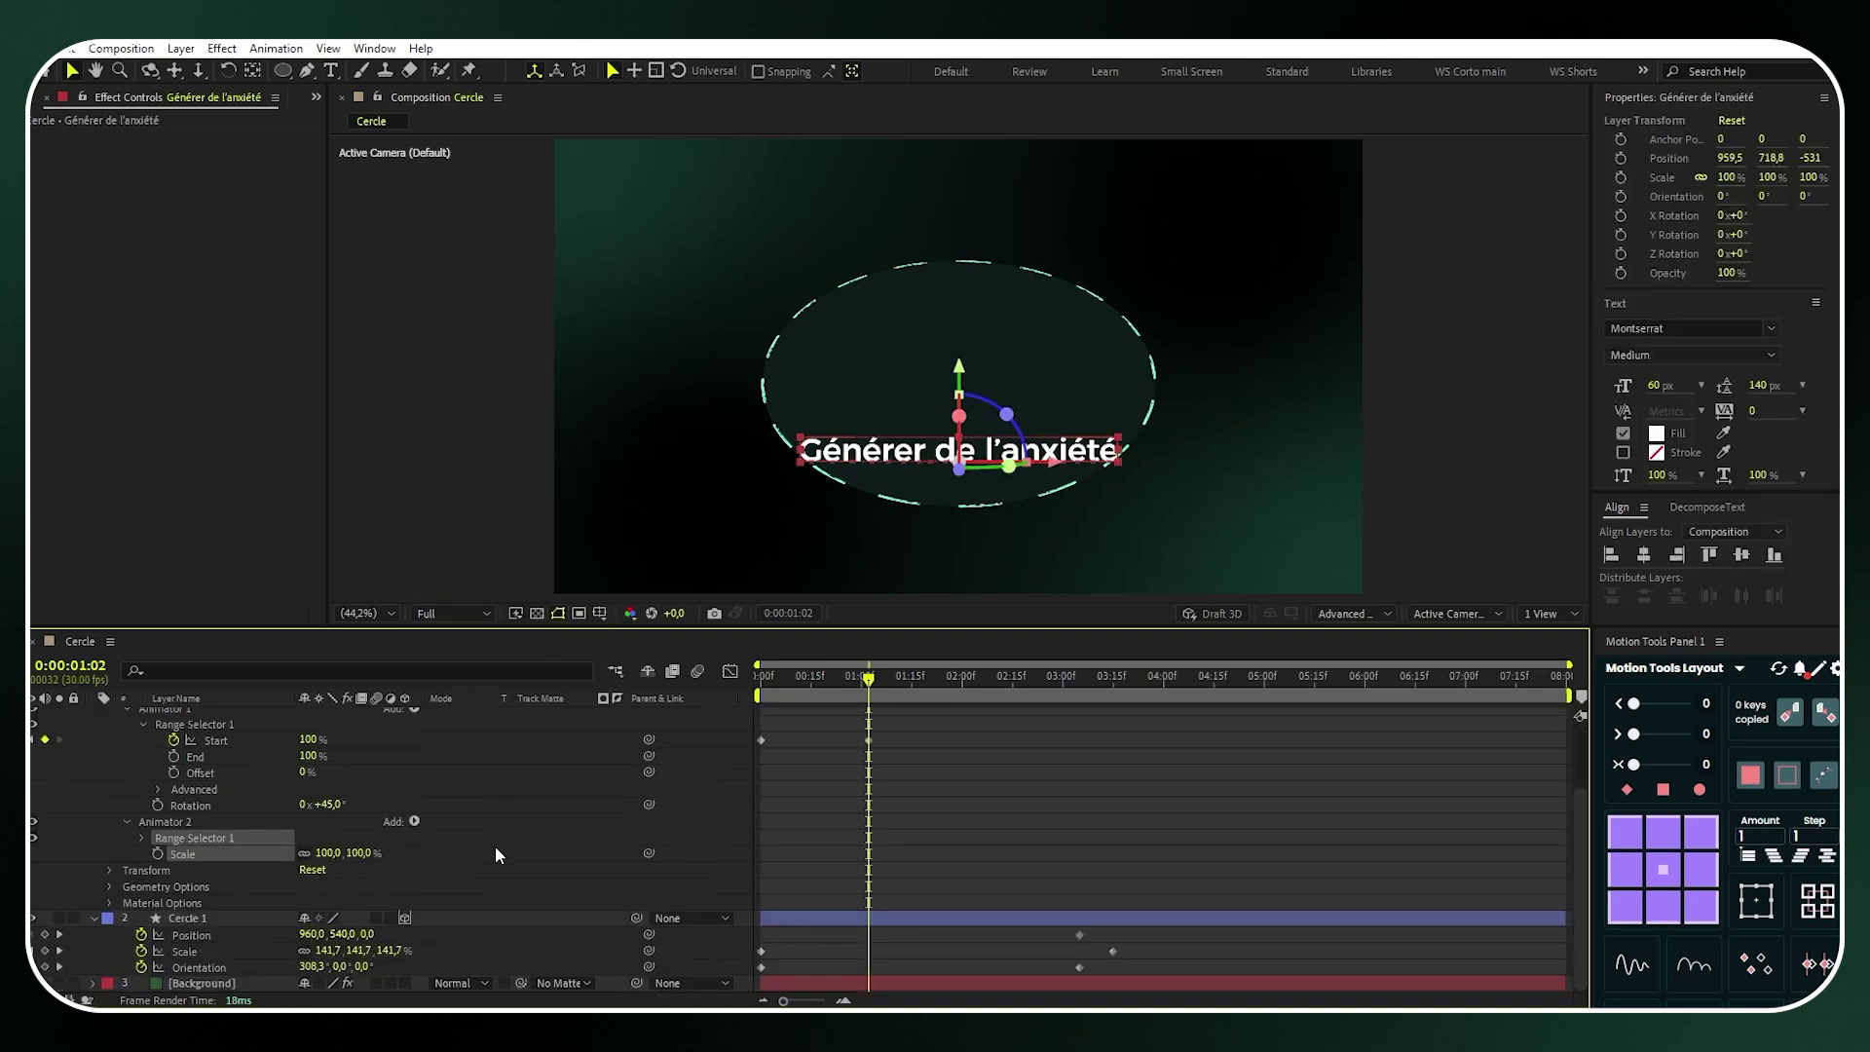
click(362, 852)
text(0)
key(Return)
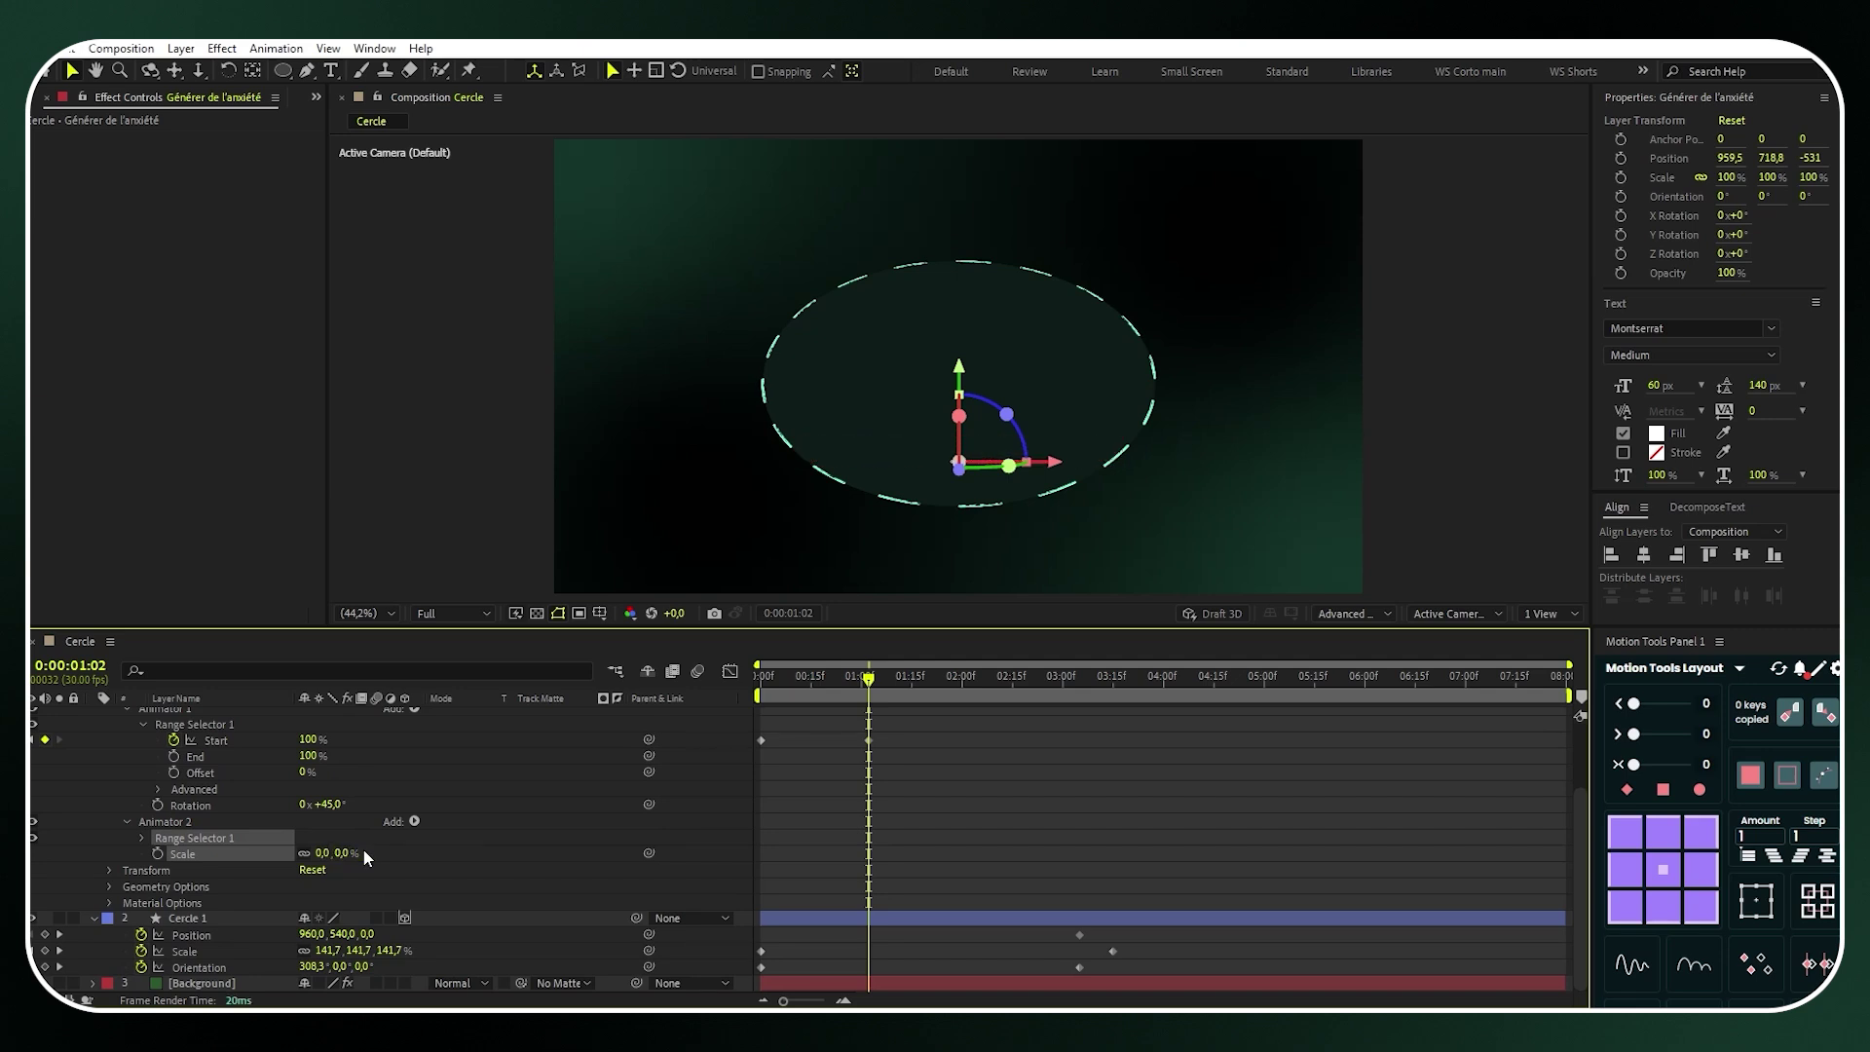
Keyframe the scale animator's Range Selector Start from 0% at 0:00:00:00 to 100% at 0:00:01:02
drag(872, 681, 707, 684)
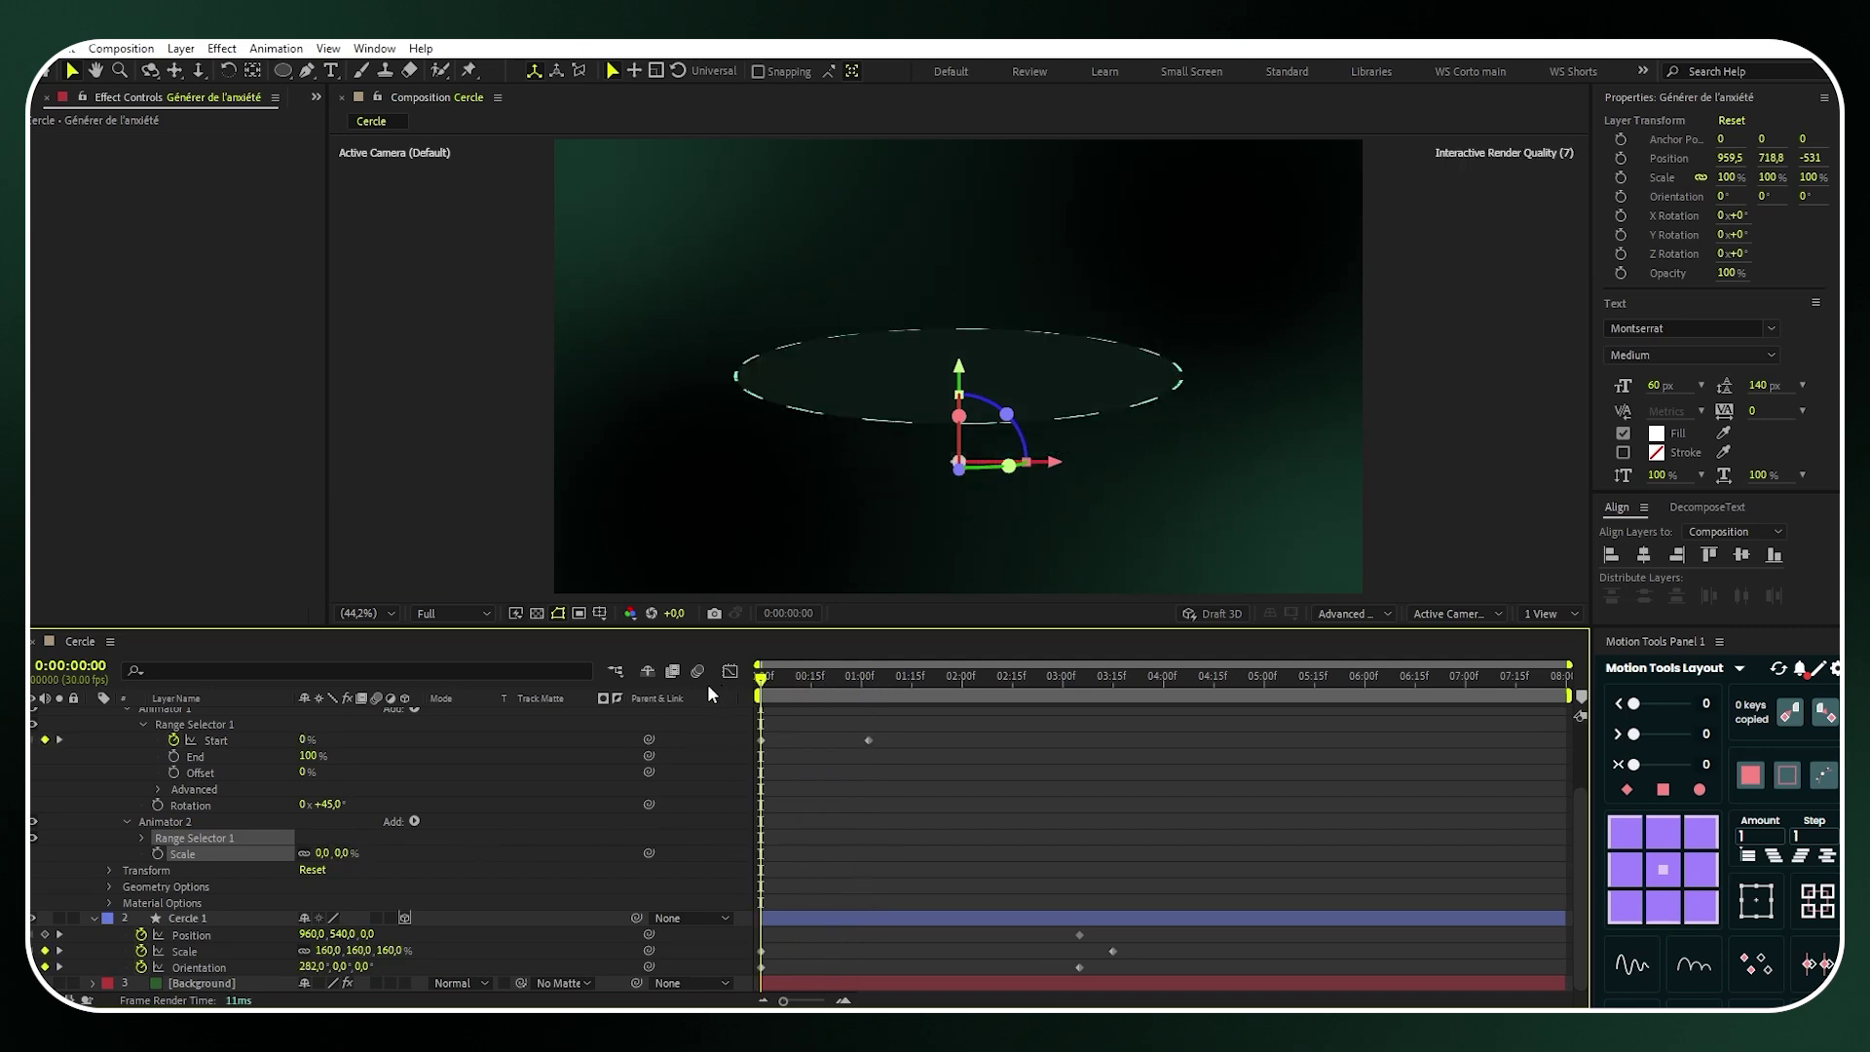
click(143, 837)
click(174, 854)
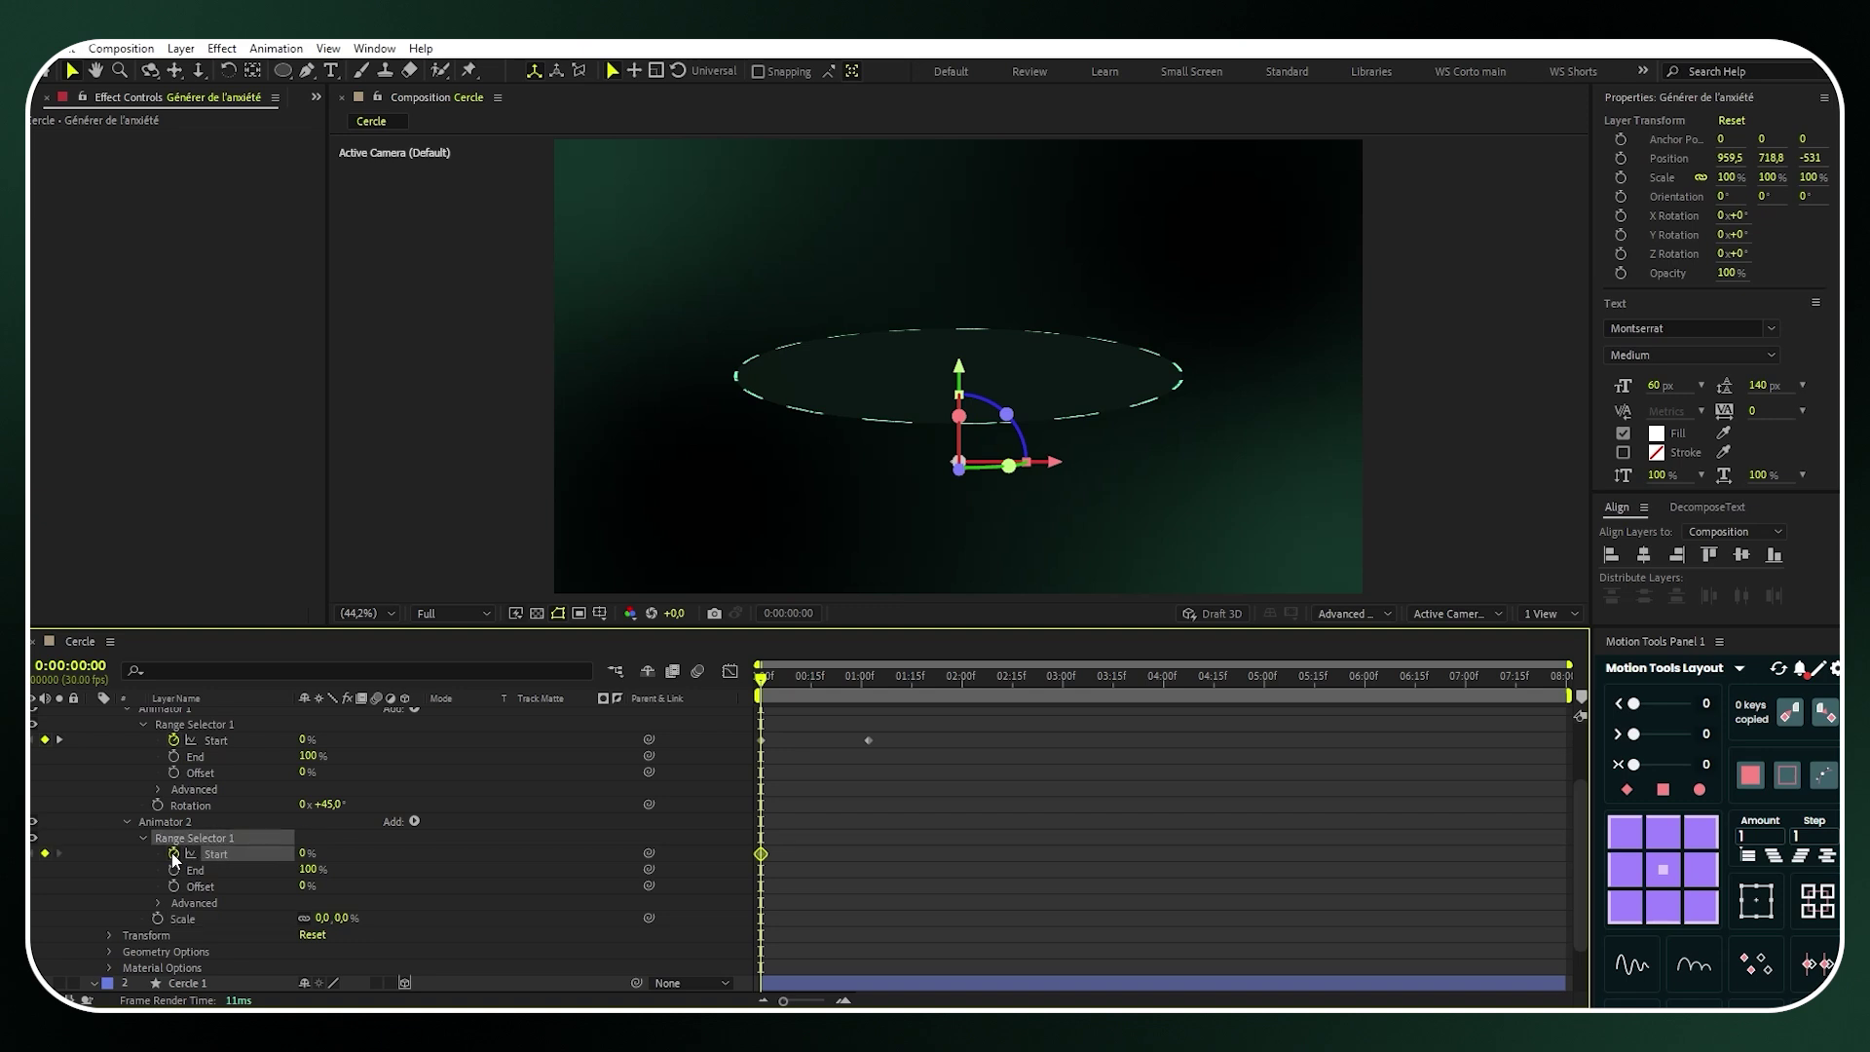
drag(765, 687, 875, 686)
click(308, 853)
text(100)
key(Return)
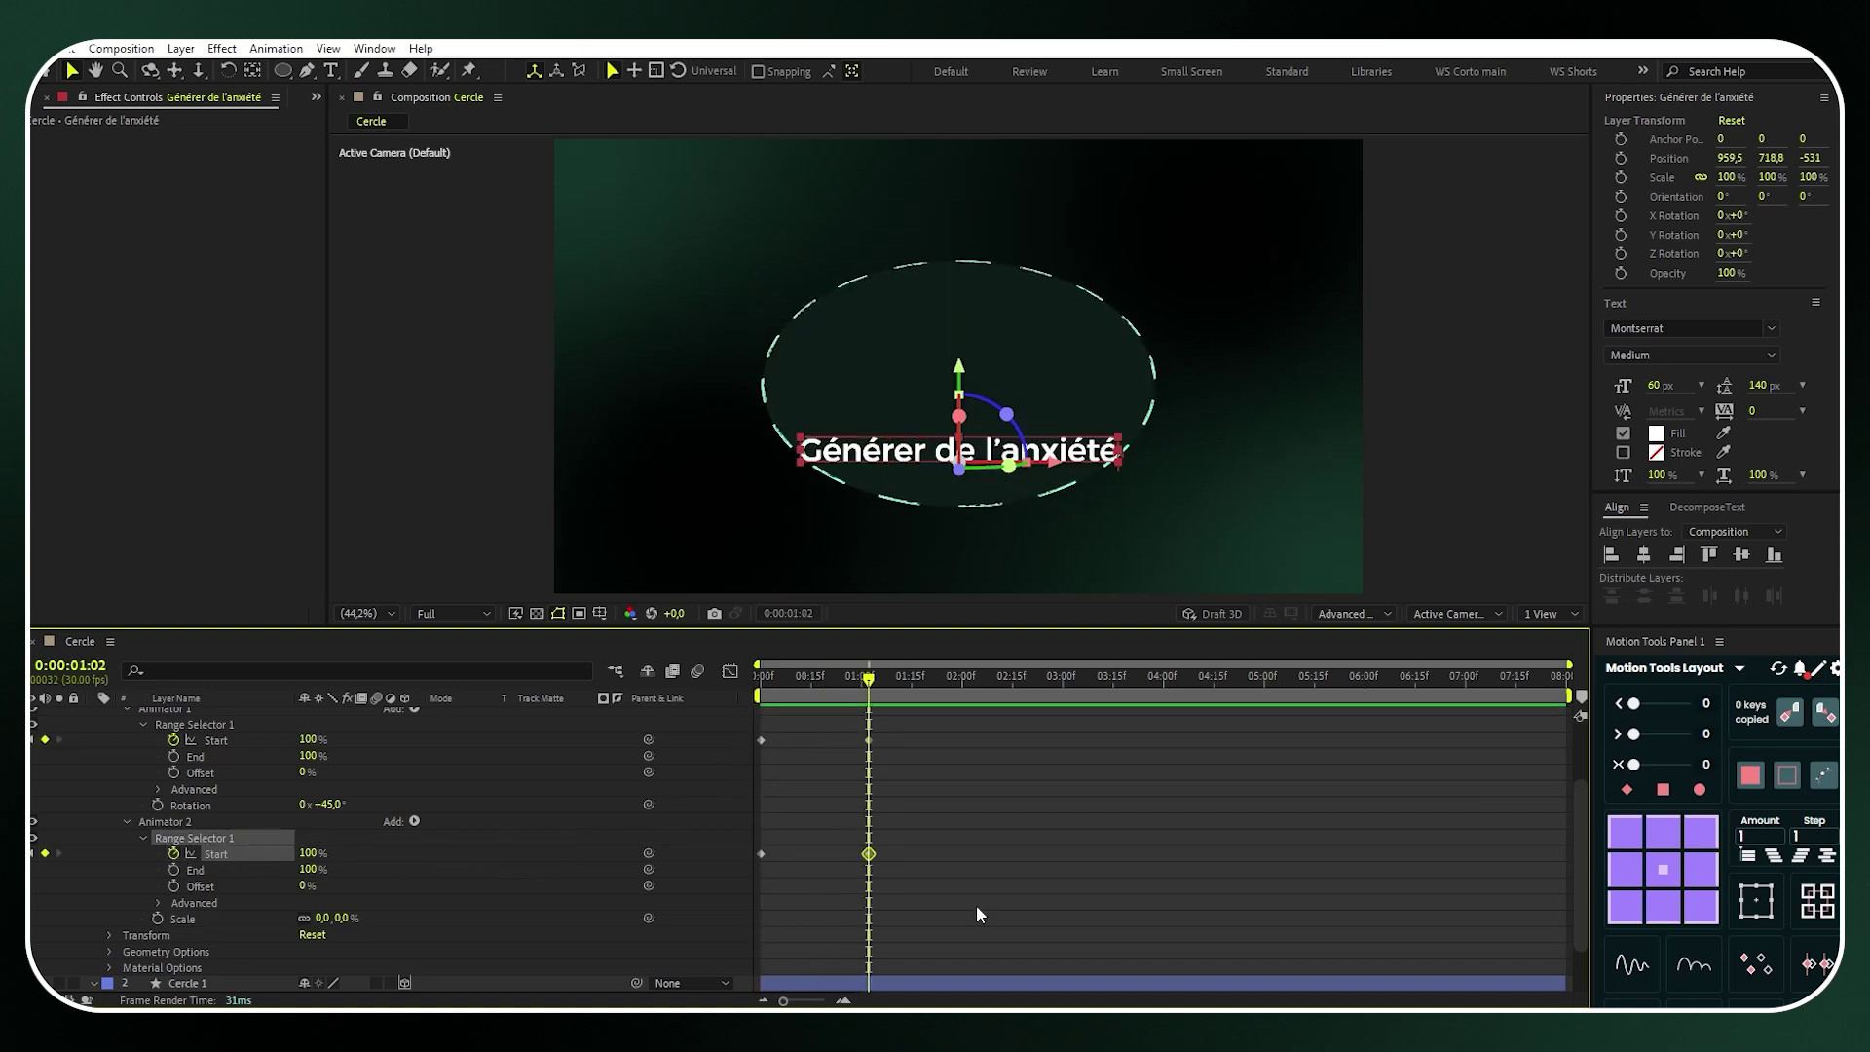
Apply Easy Ease to the Start keyframes of both text animators and preview the text reveal from the first frame
drag(978, 906, 744, 734)
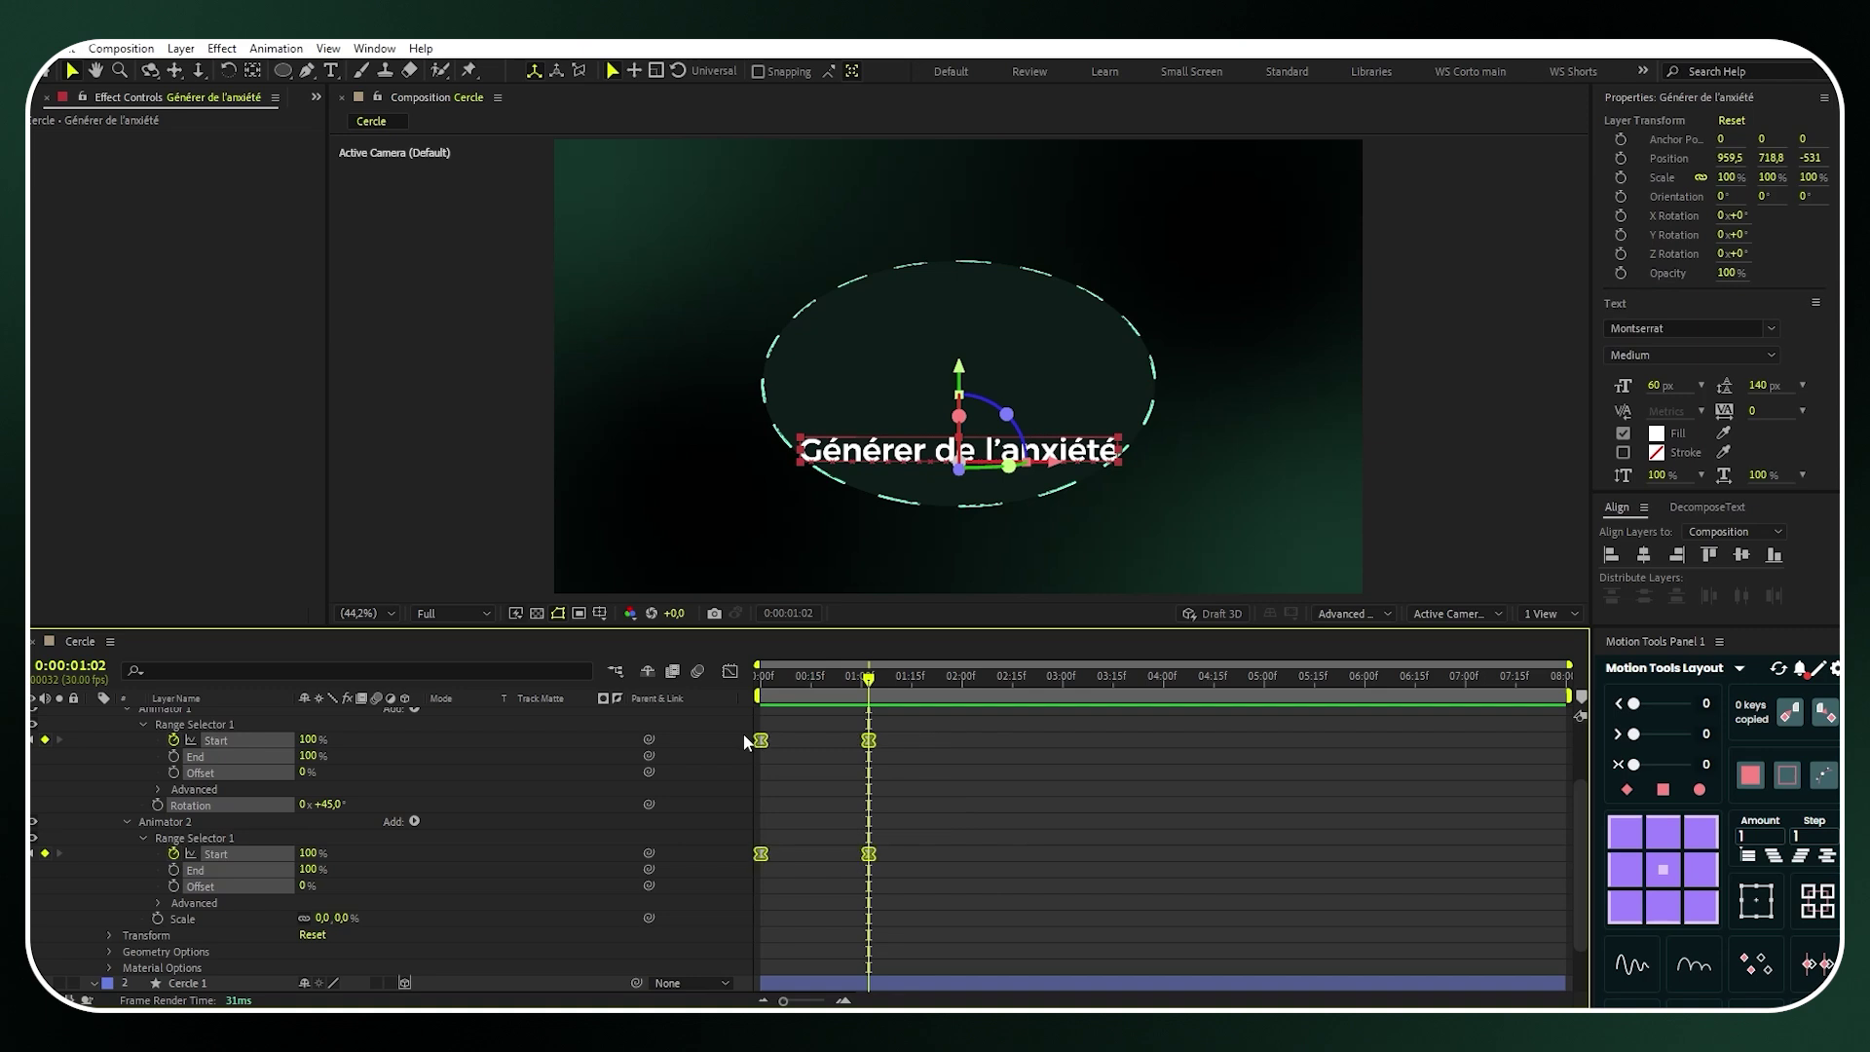
right_click(868, 740)
mouse_move(1062, 728)
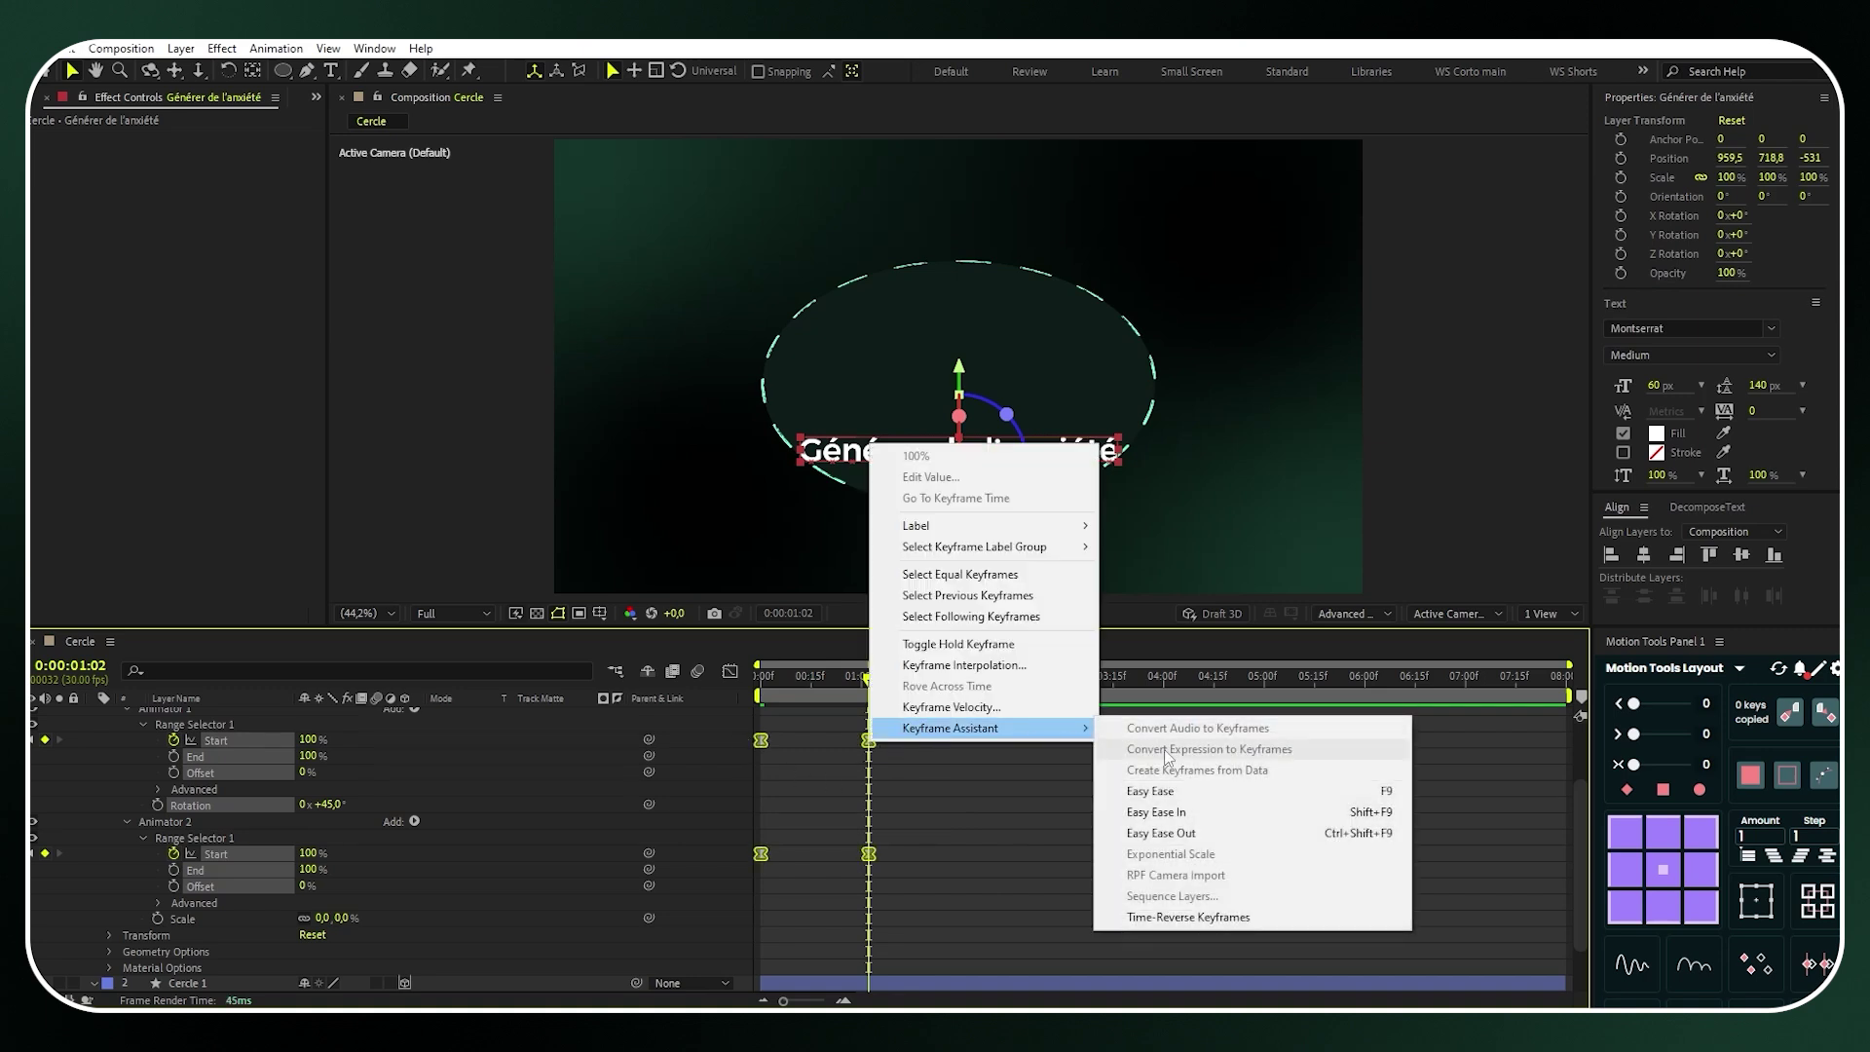
click(933, 779)
drag(868, 674, 740, 682)
key(space)
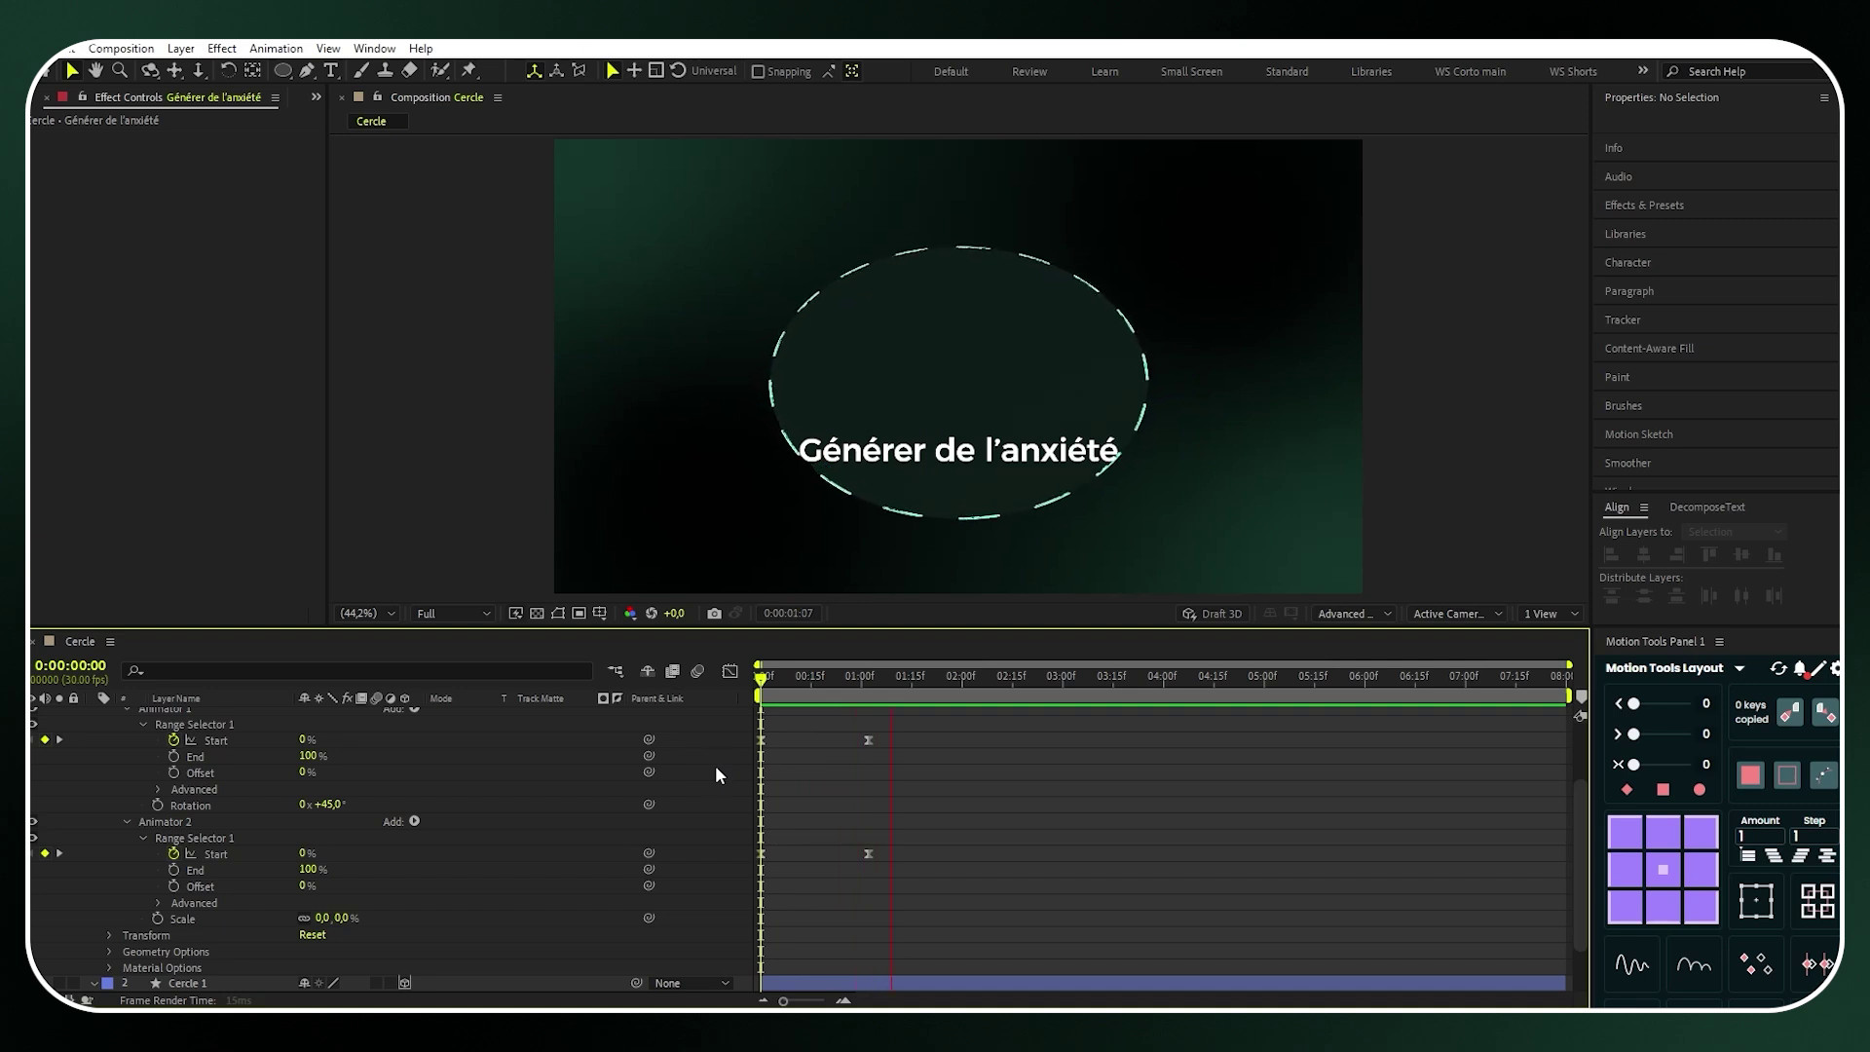
key(space)
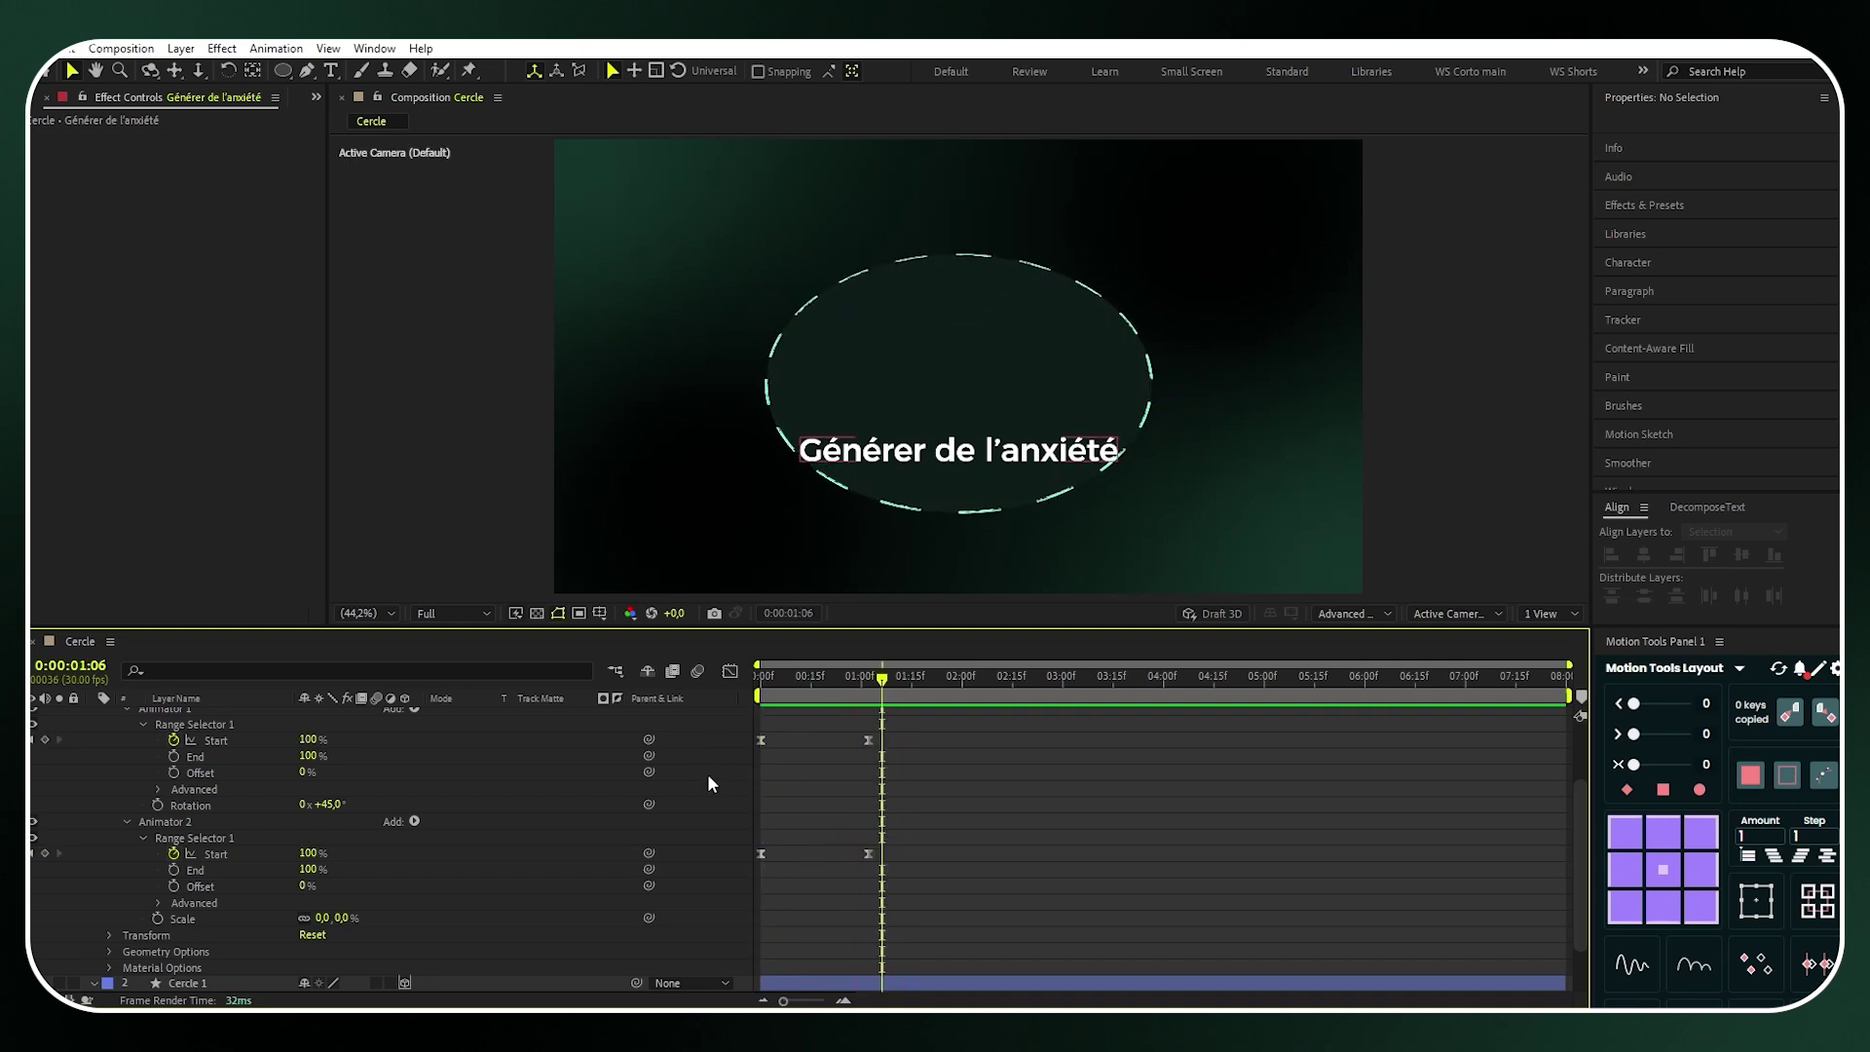
Collapse the "Générer de l'anxiété" layer's properties, duplicate the layer, and hide the duplicate
scroll(707, 774, up, 3)
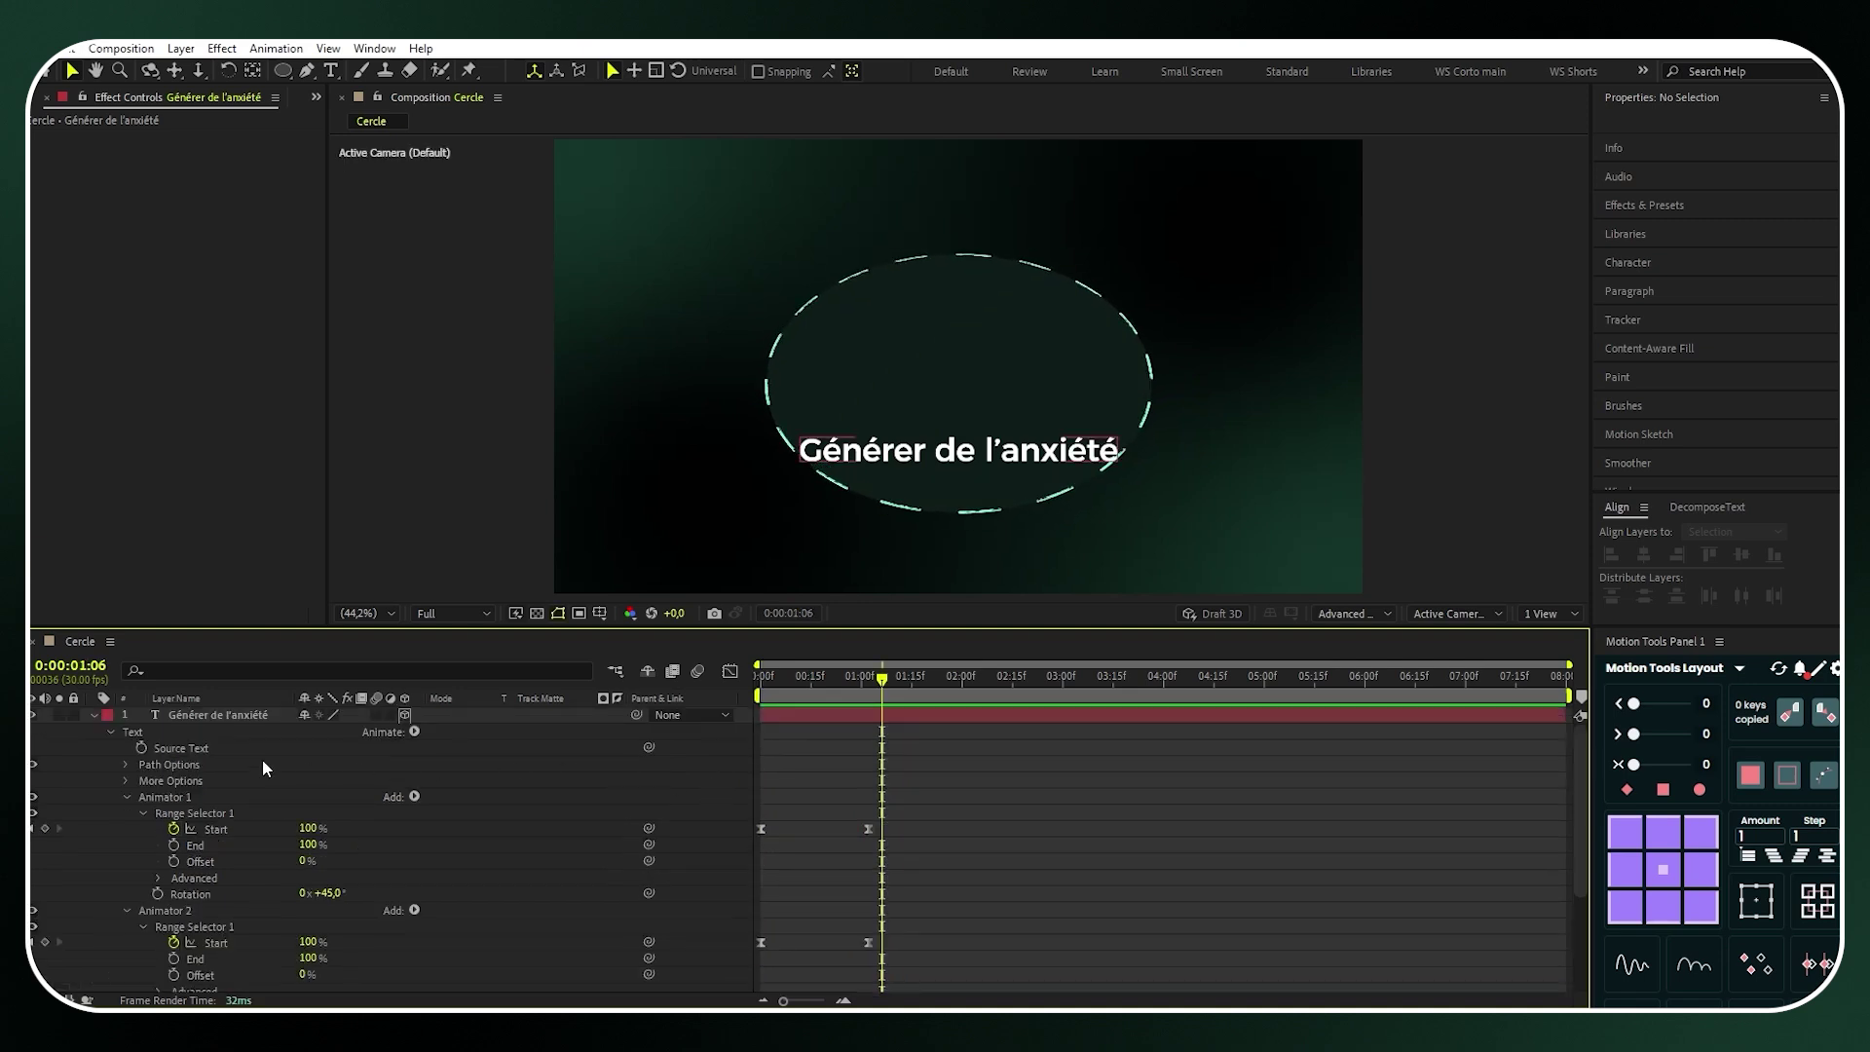
click(92, 715)
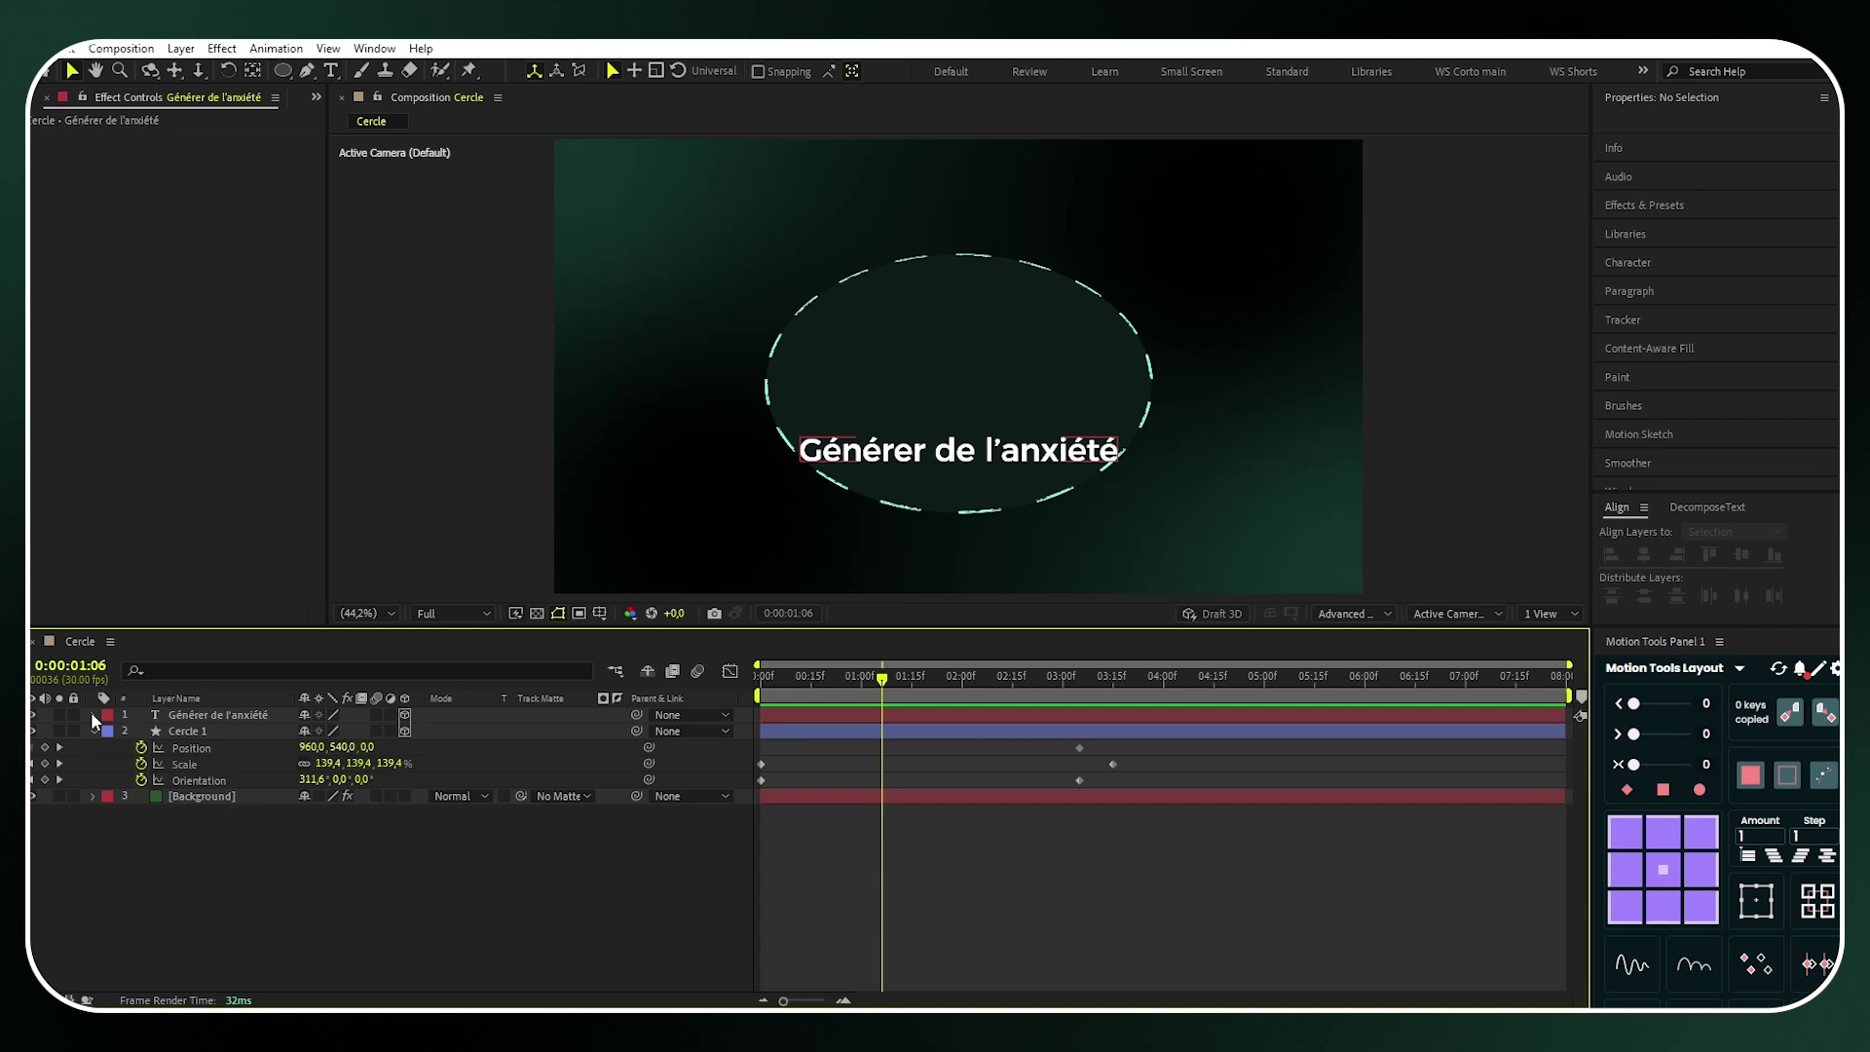
click(214, 714)
key(ctrl+d)
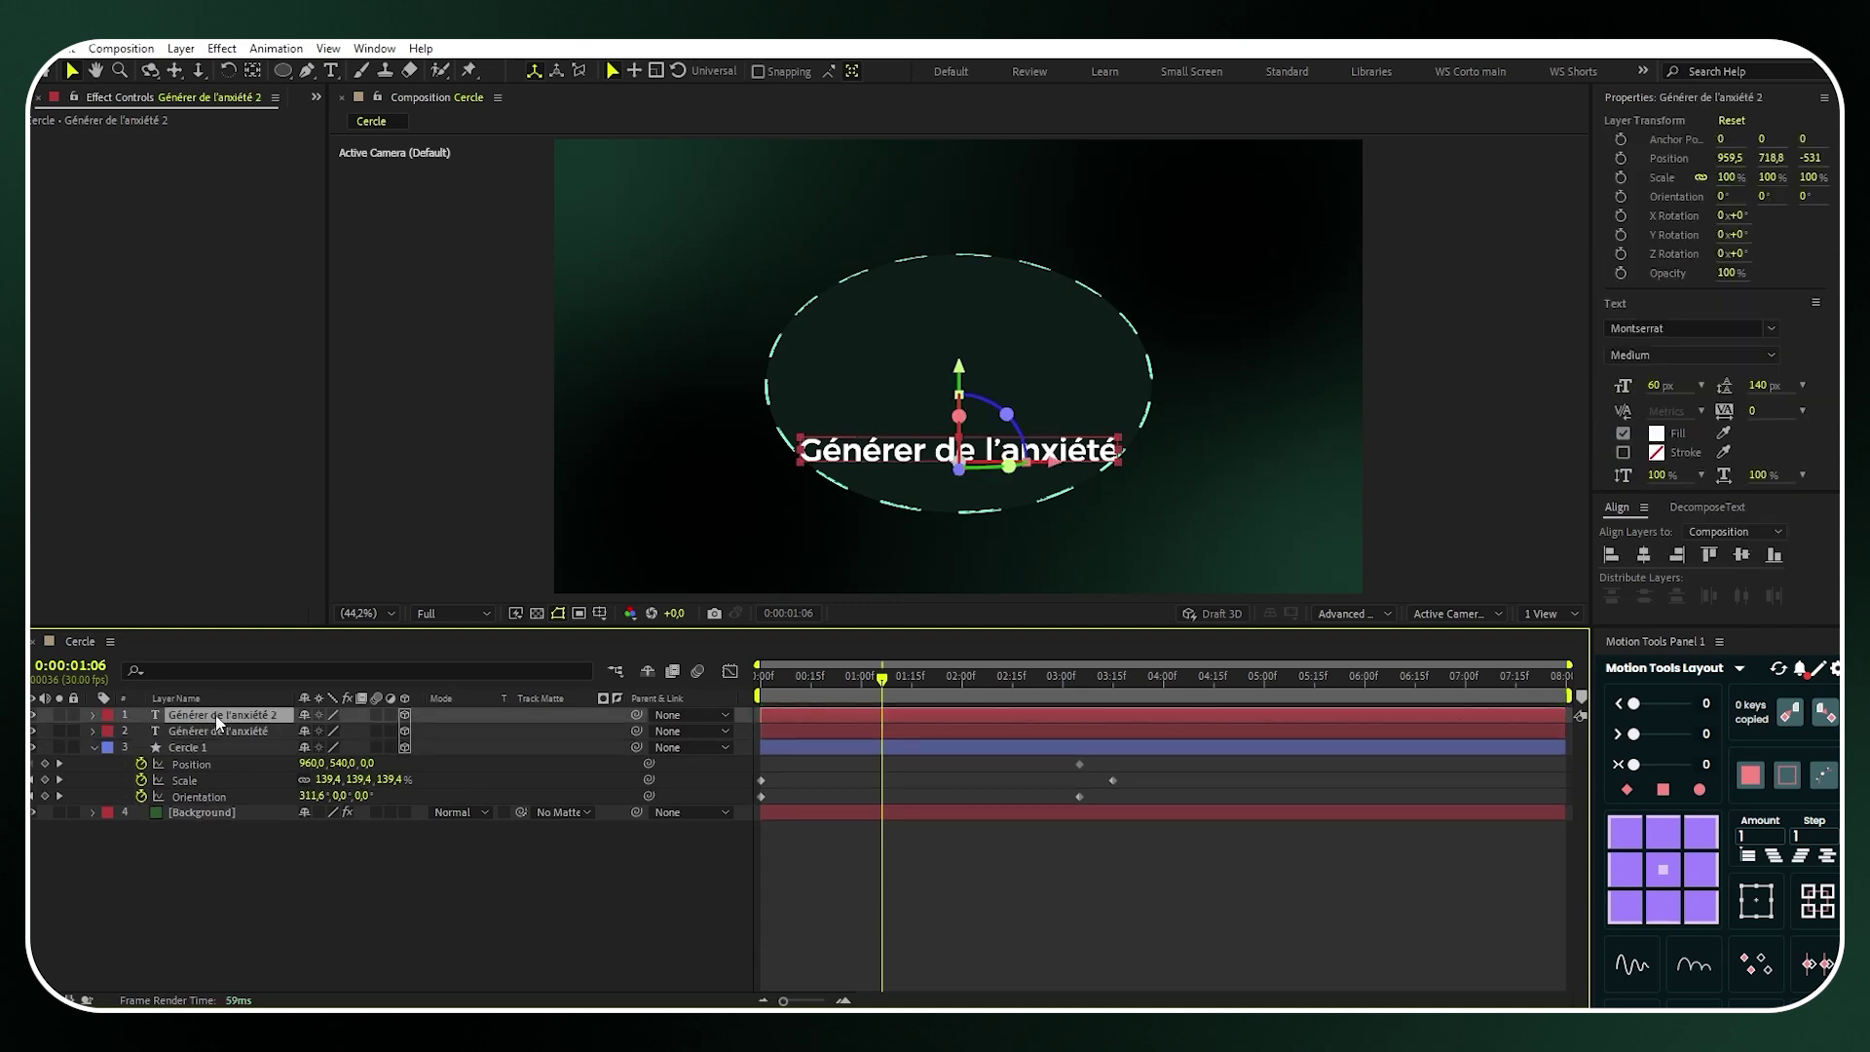
click(33, 715)
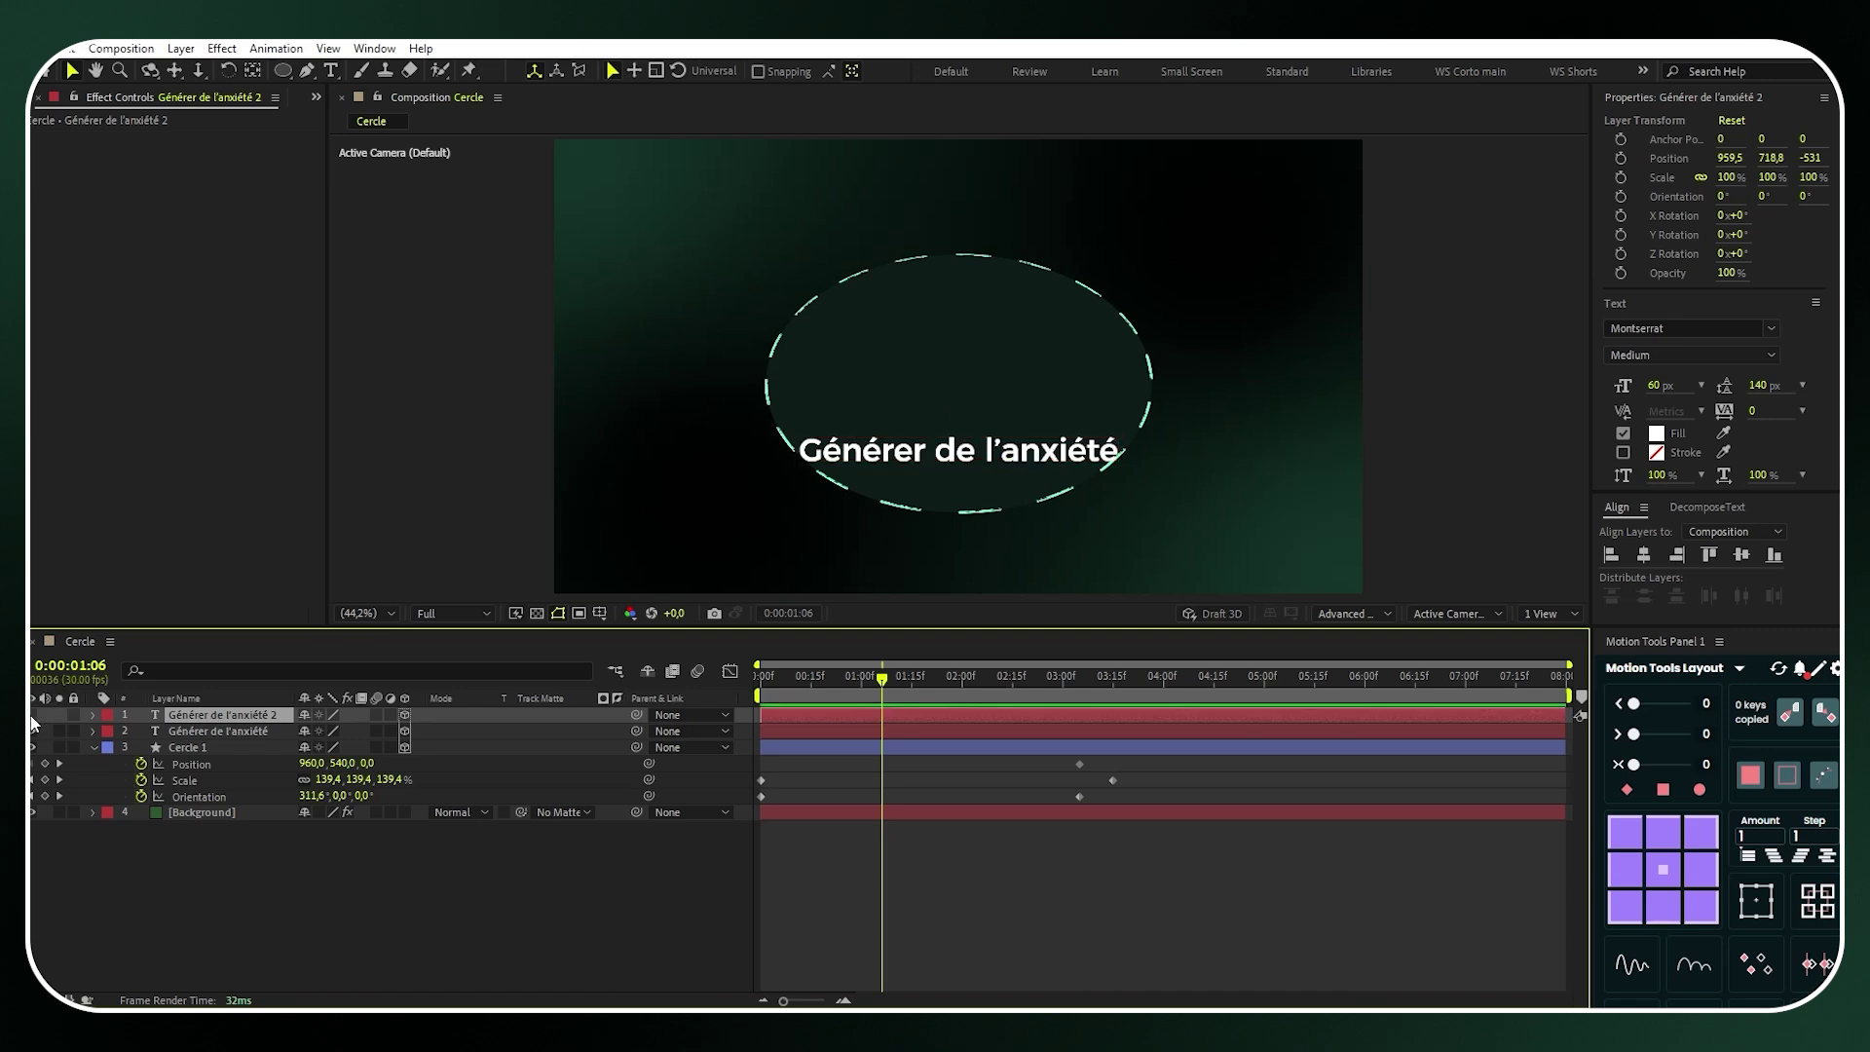
At the first frame, parent the original "Générer de l'anxiété" layer to Cercle 1 and preview the animation
key(Home)
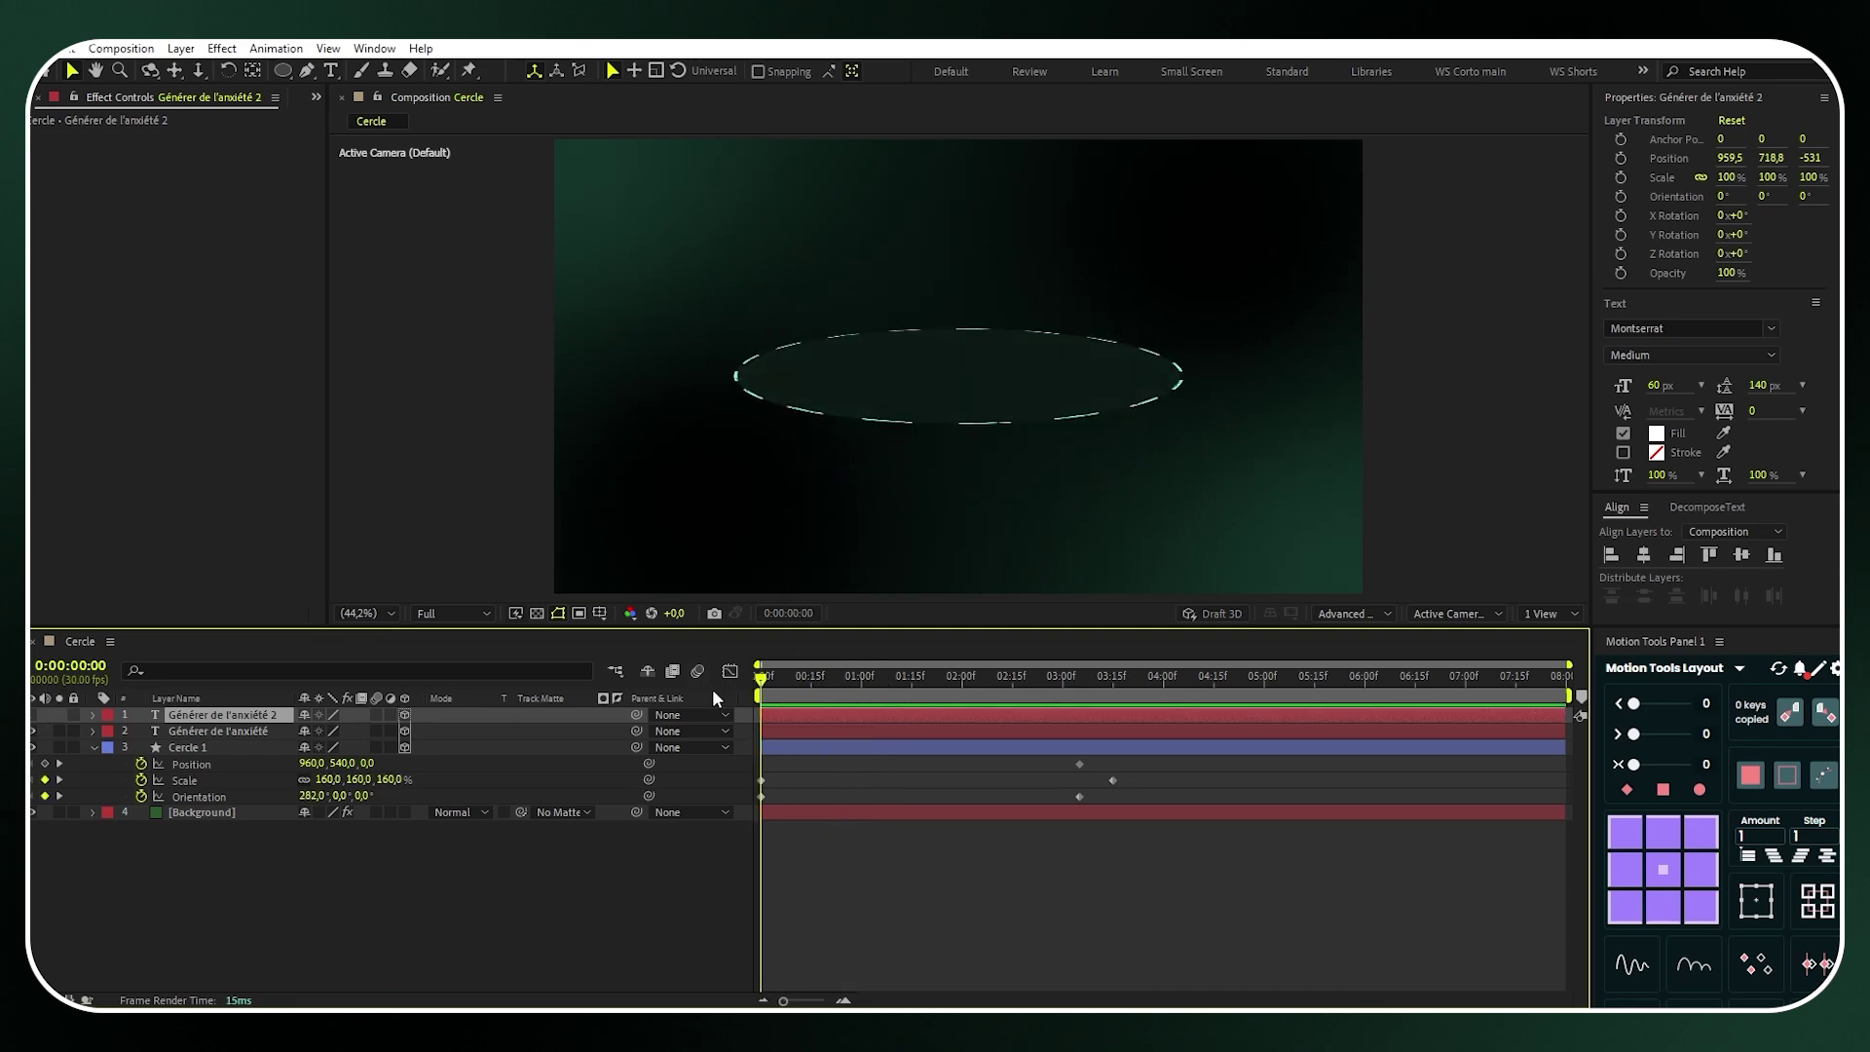
click(674, 731)
click(717, 823)
key(space)
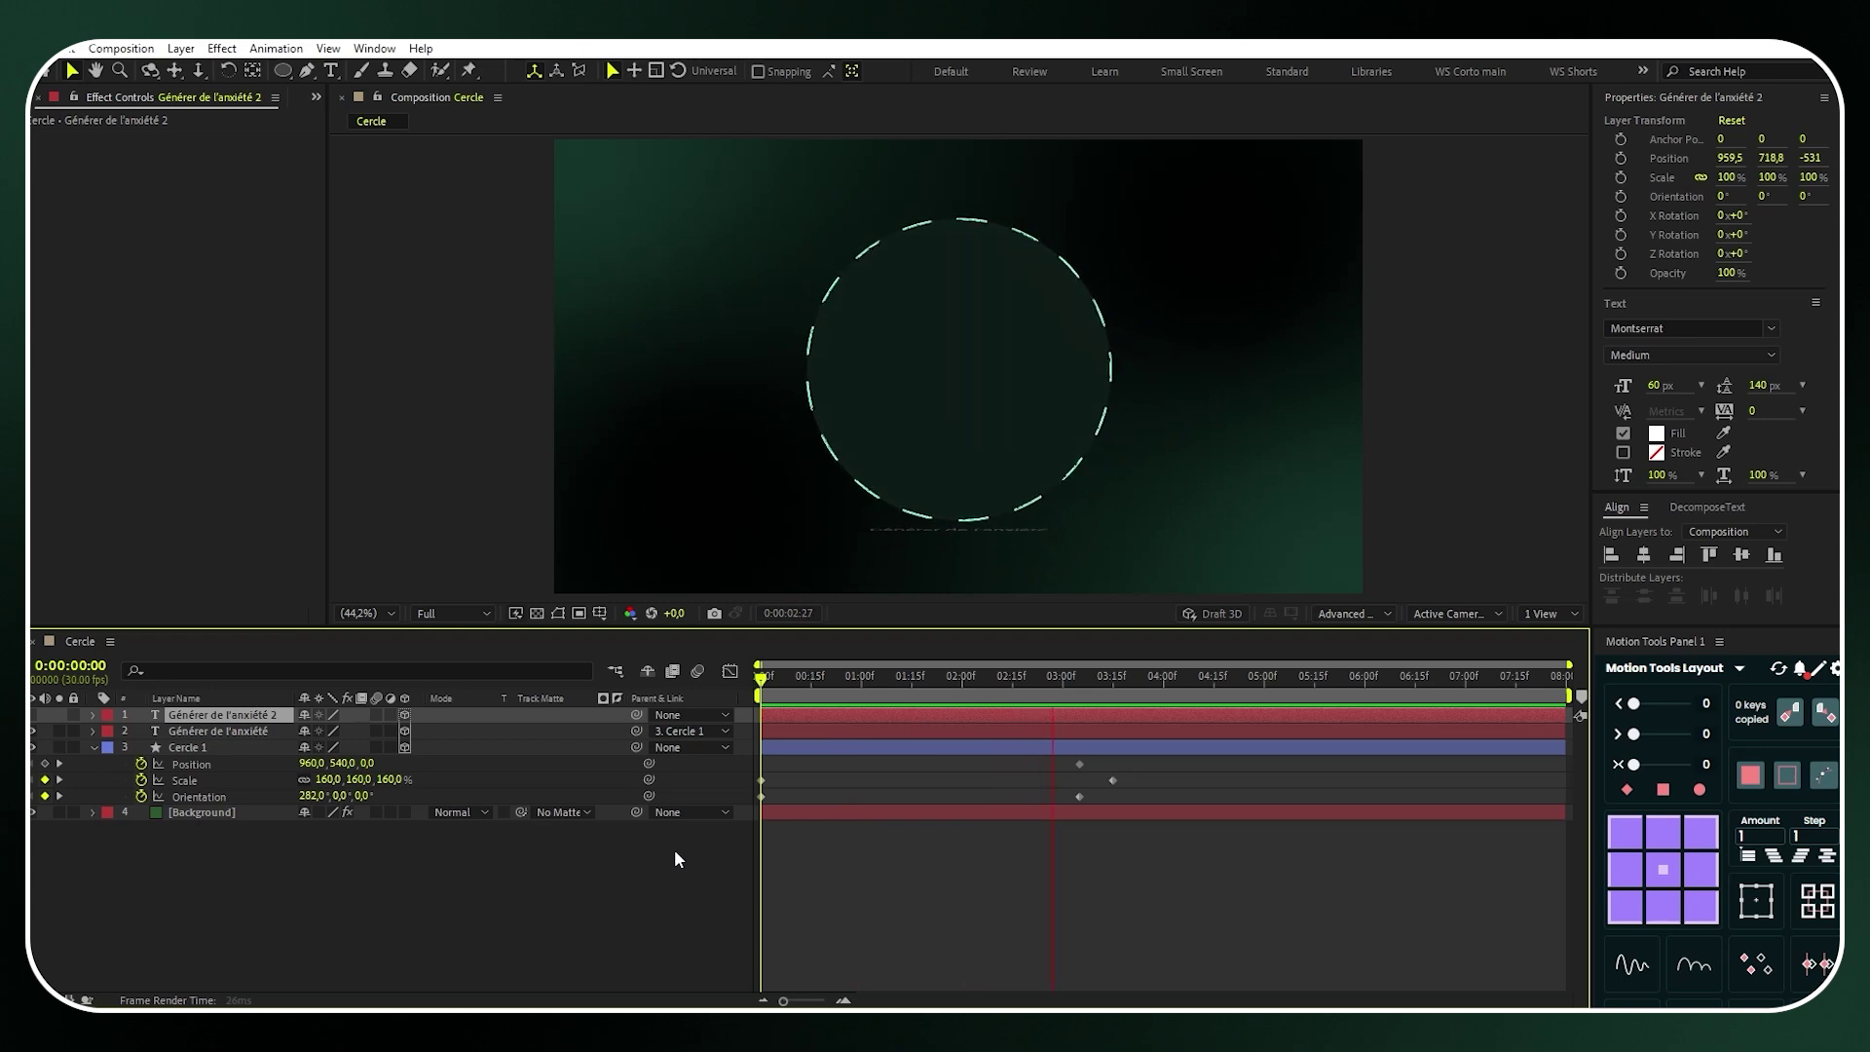
key(space)
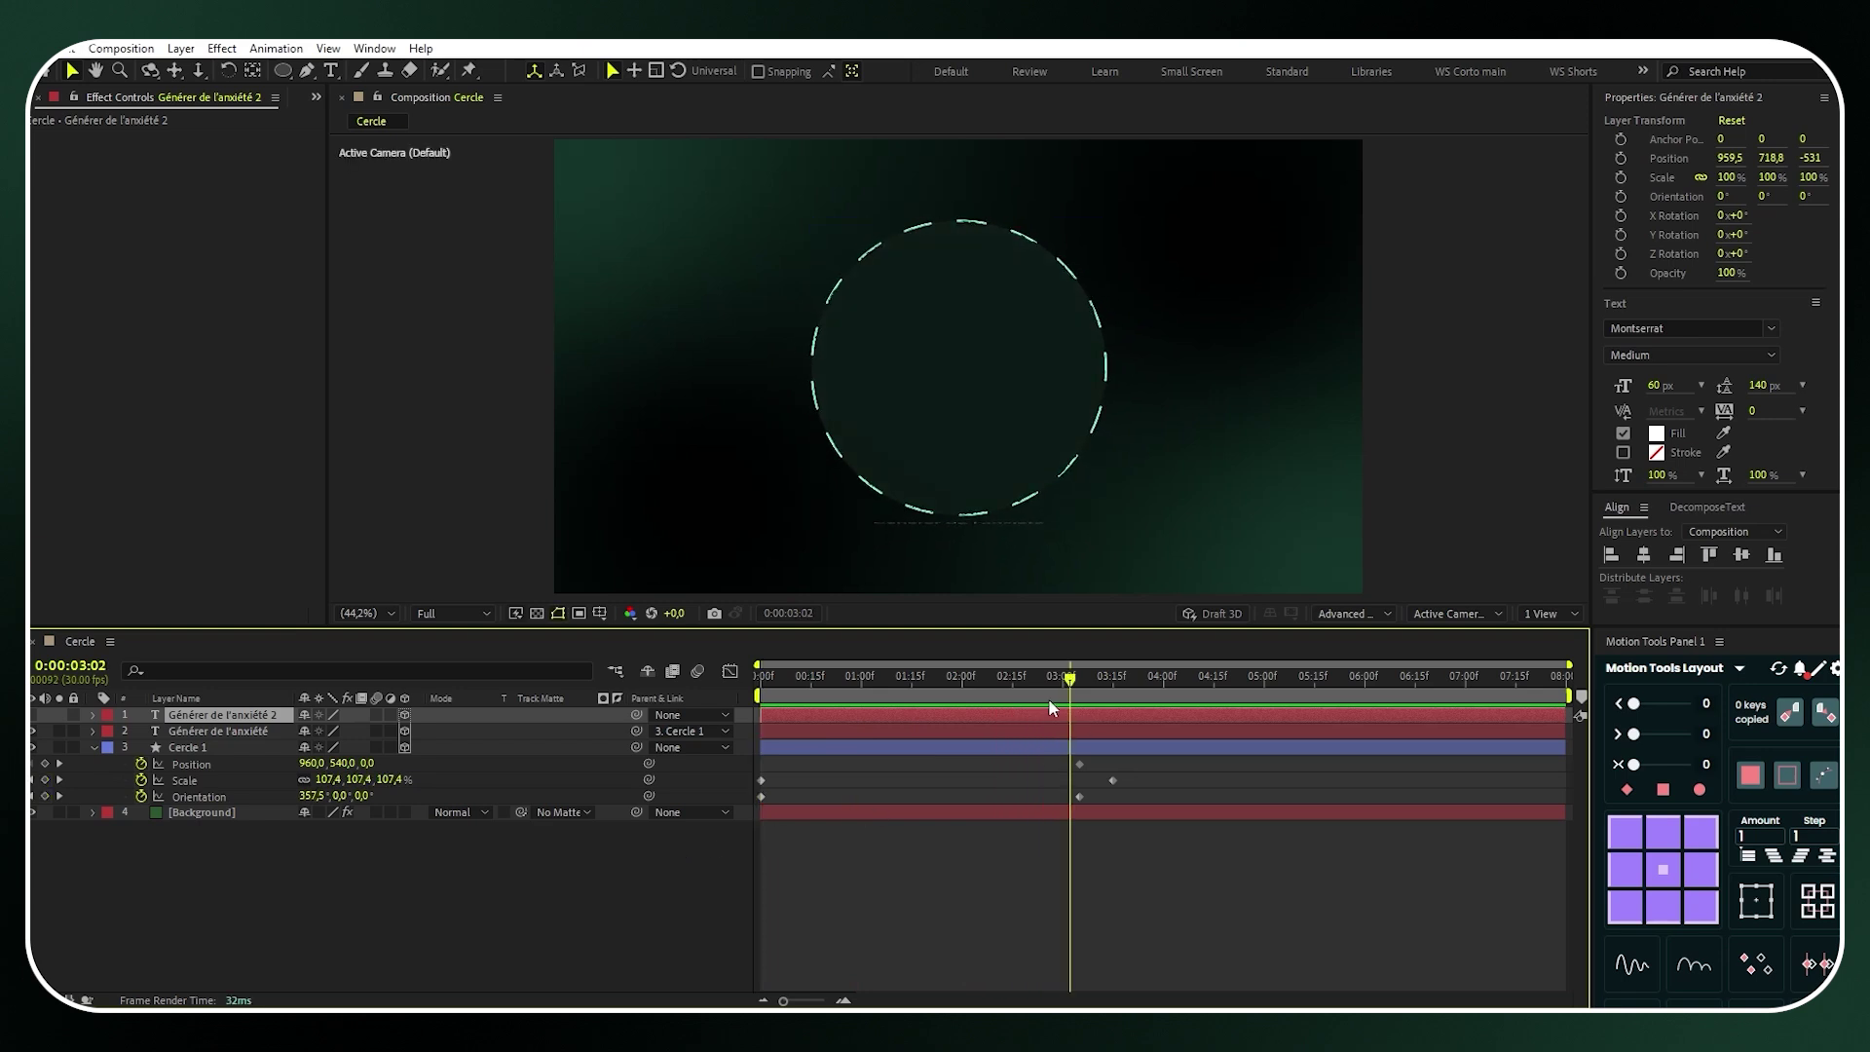
Split the original "Générer de l'anxiété" layer at 0:00:02:20 and delete the part after it
drag(1070, 681, 1028, 686)
click(255, 730)
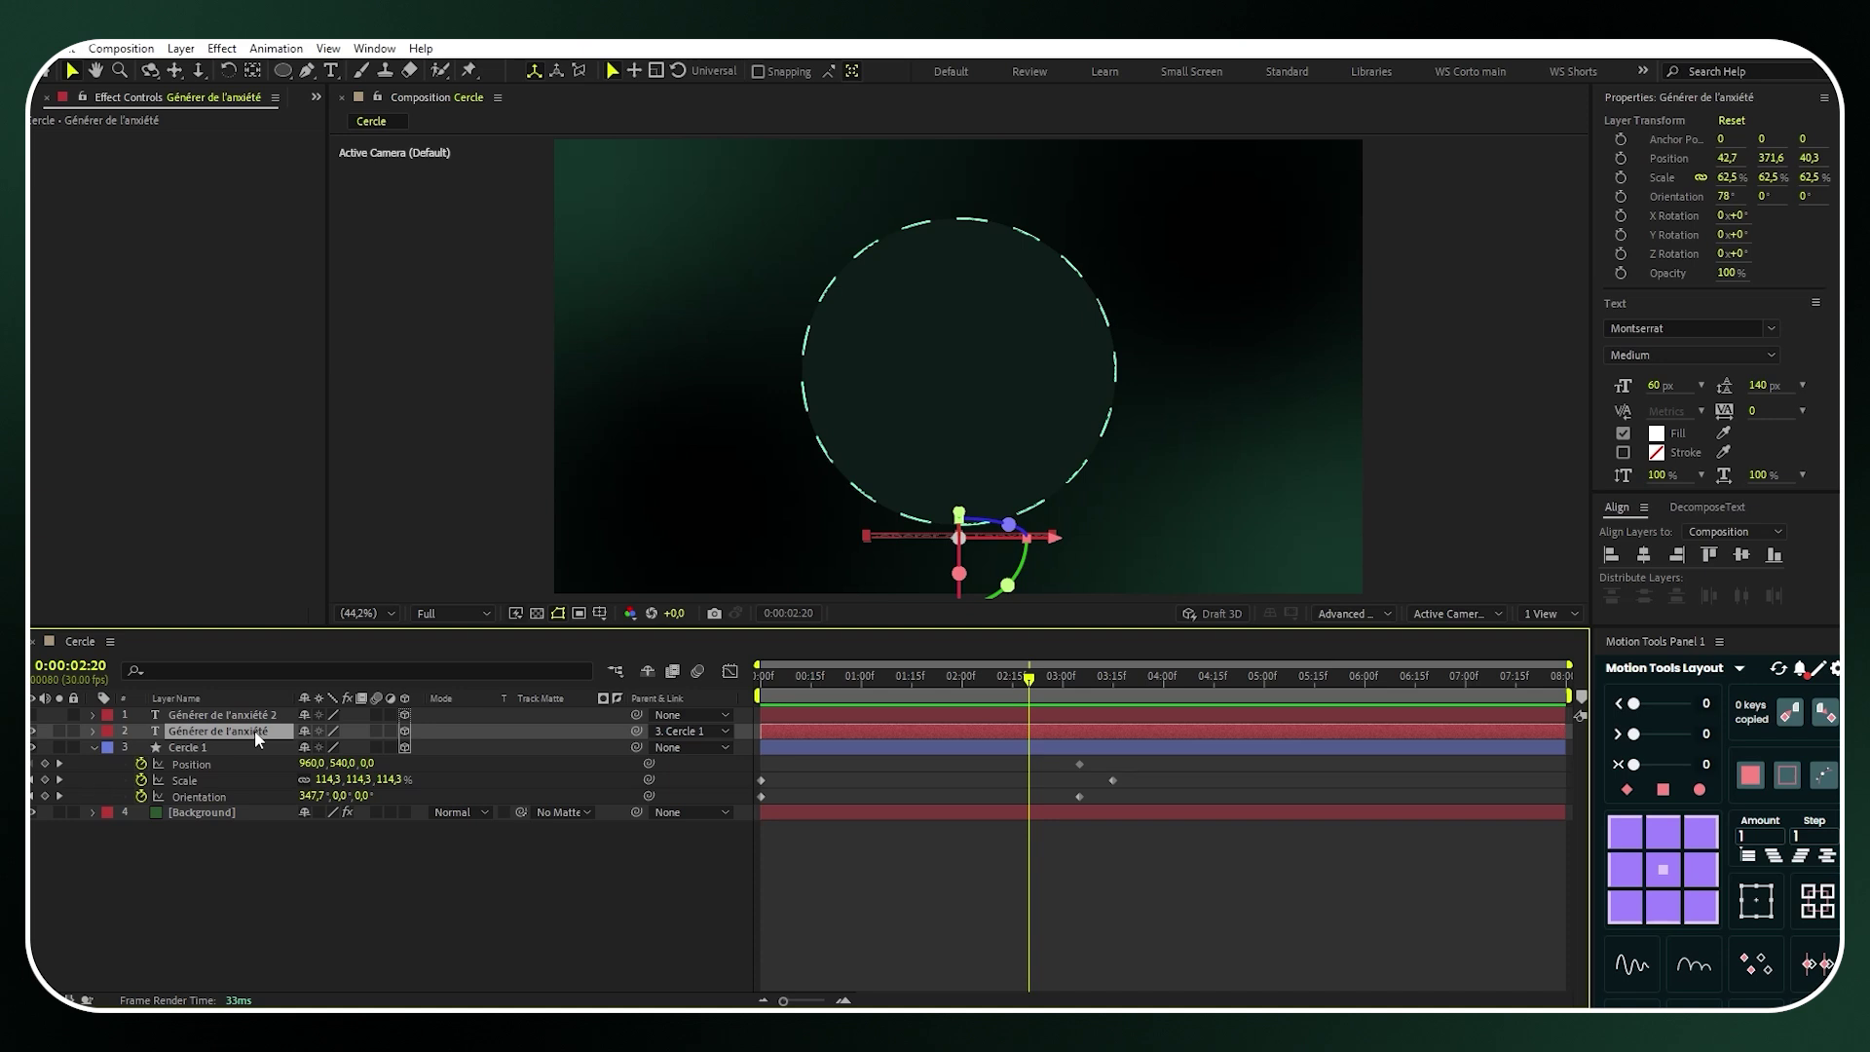
key(ctrl+shift+d)
key(Delete)
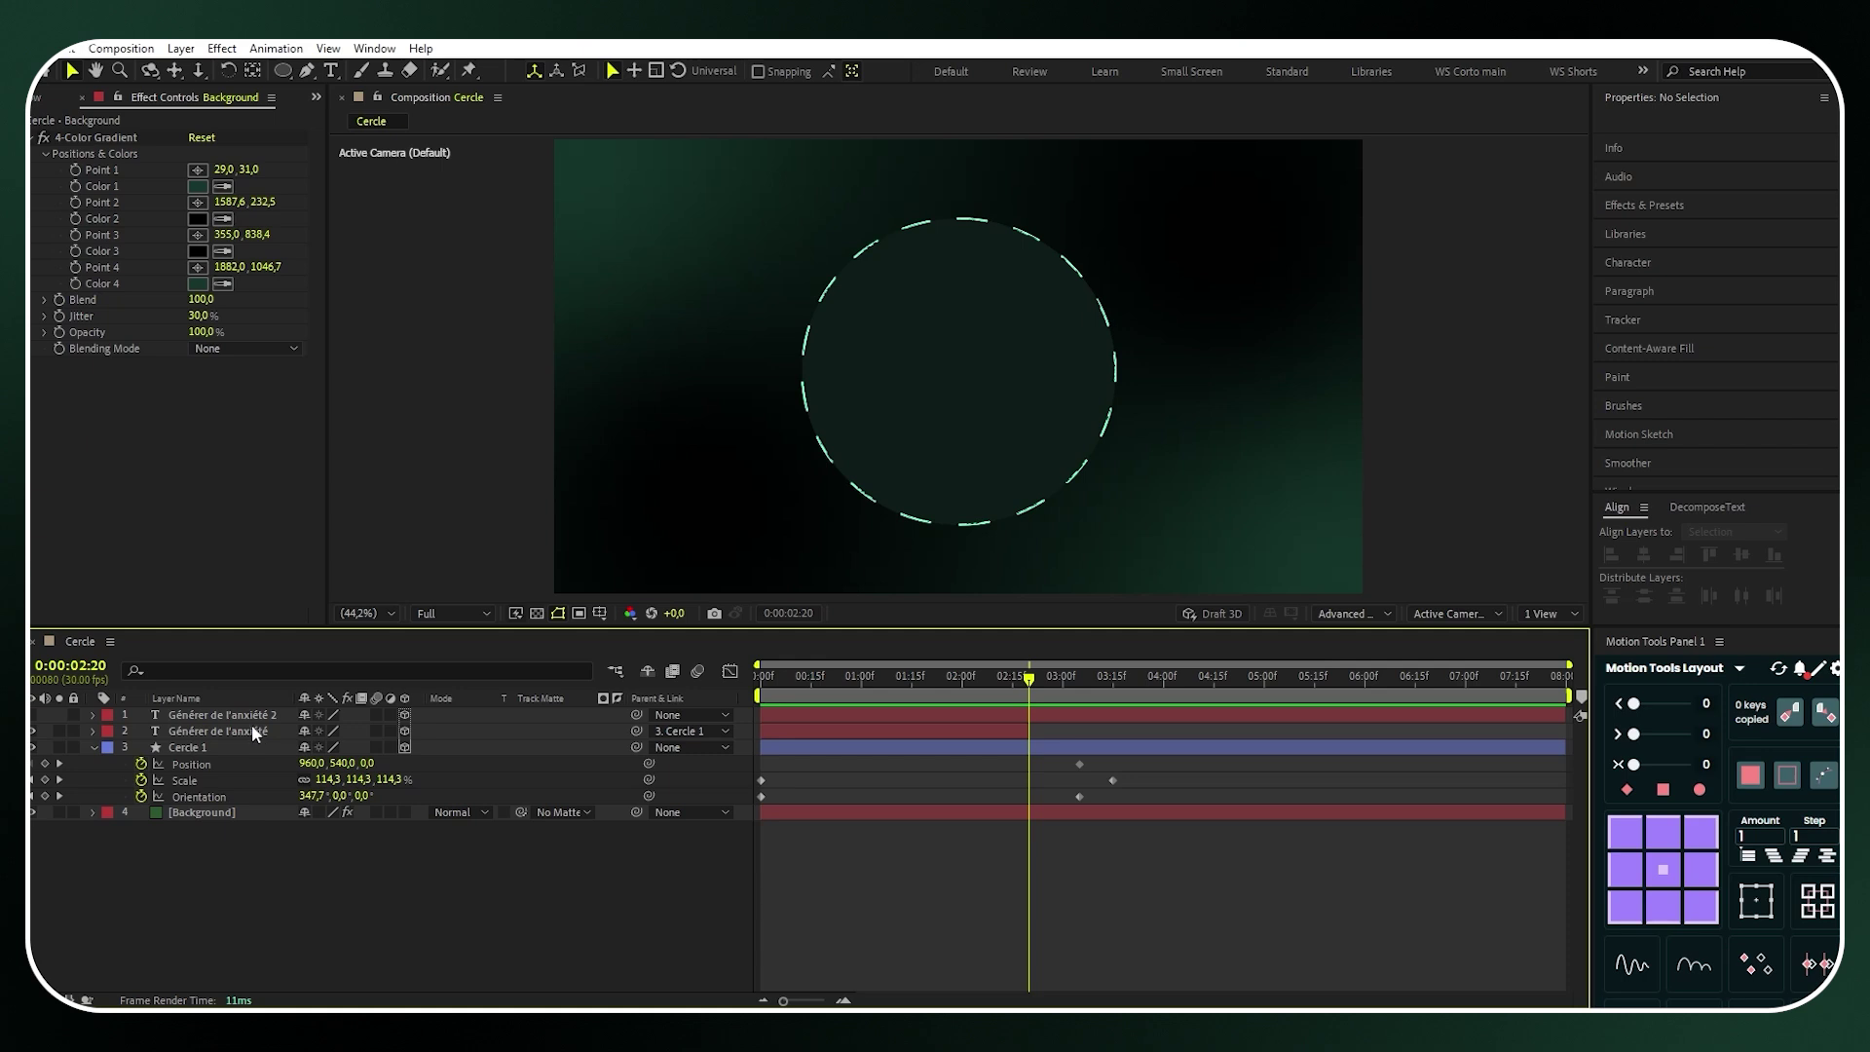
Duplicate the Cercle 1 layer
click(229, 749)
key(ctrl+d)
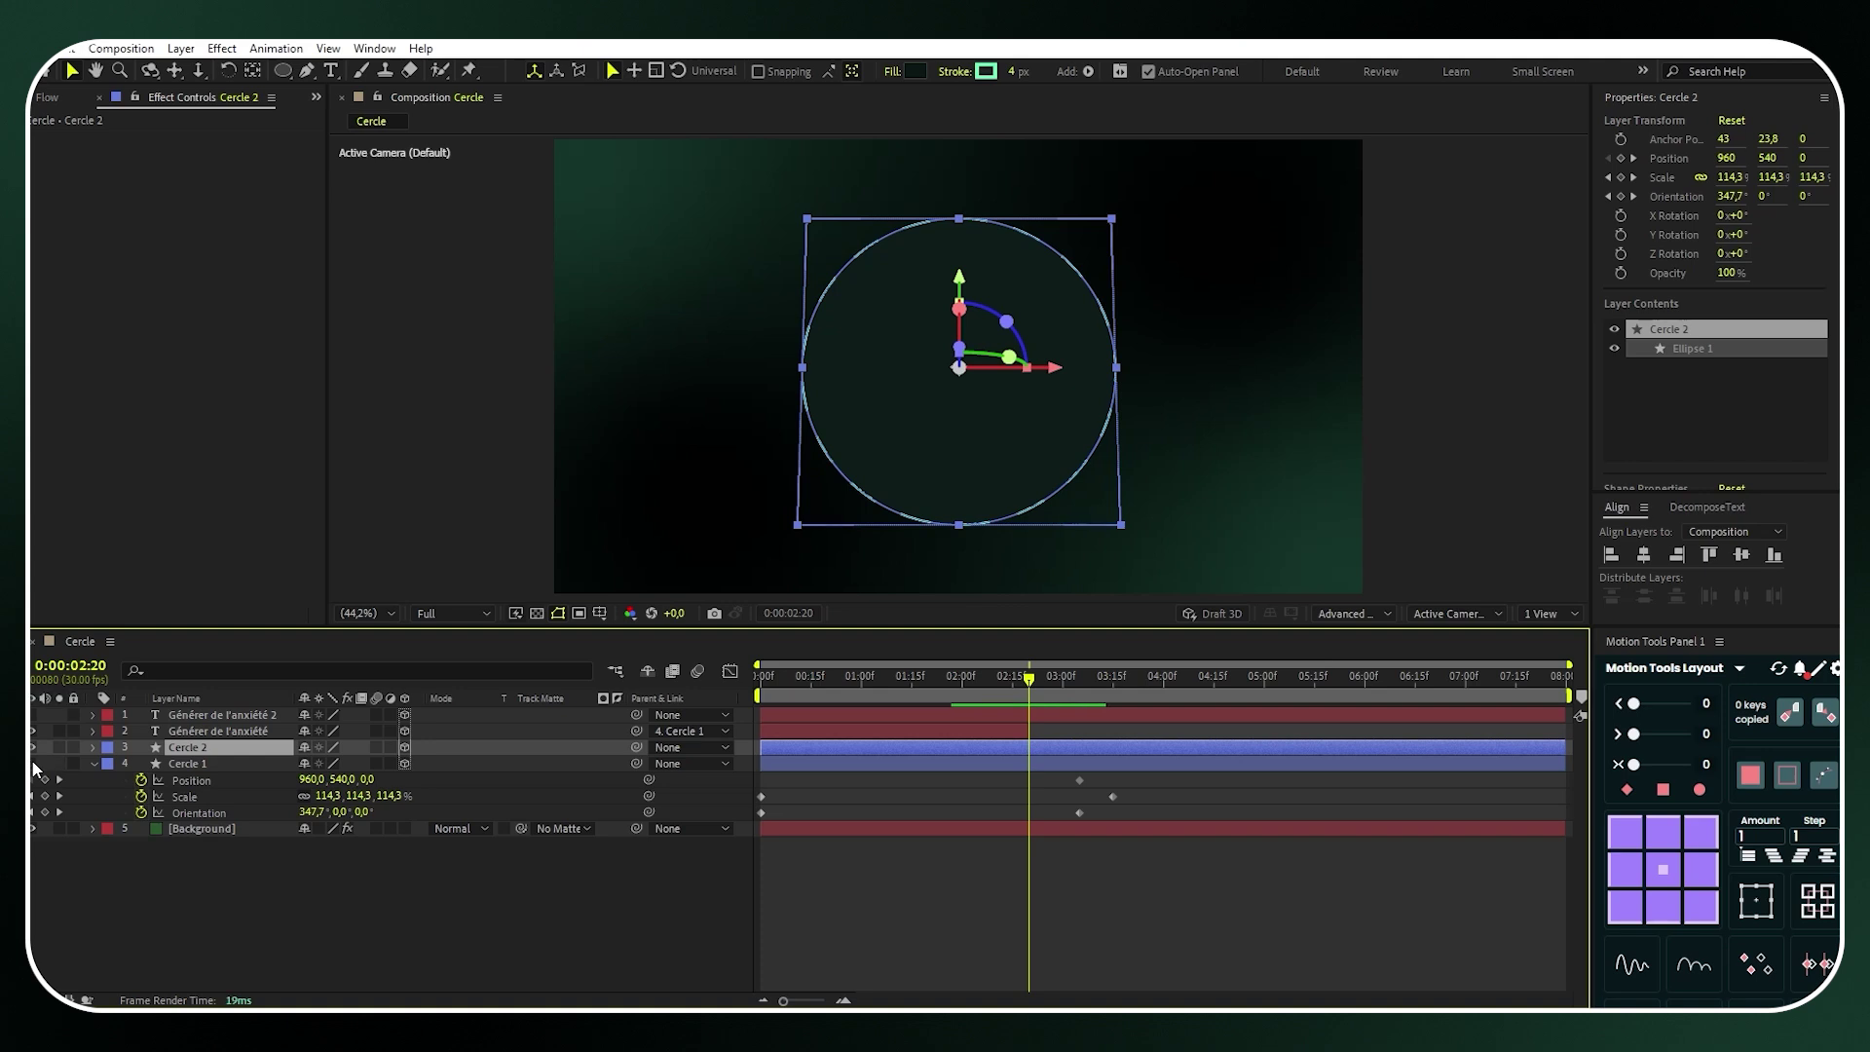
Keyframe Cercle 2's Z Rotation from 0° at the first frame to 270° at 0:00:07:29
click(93, 764)
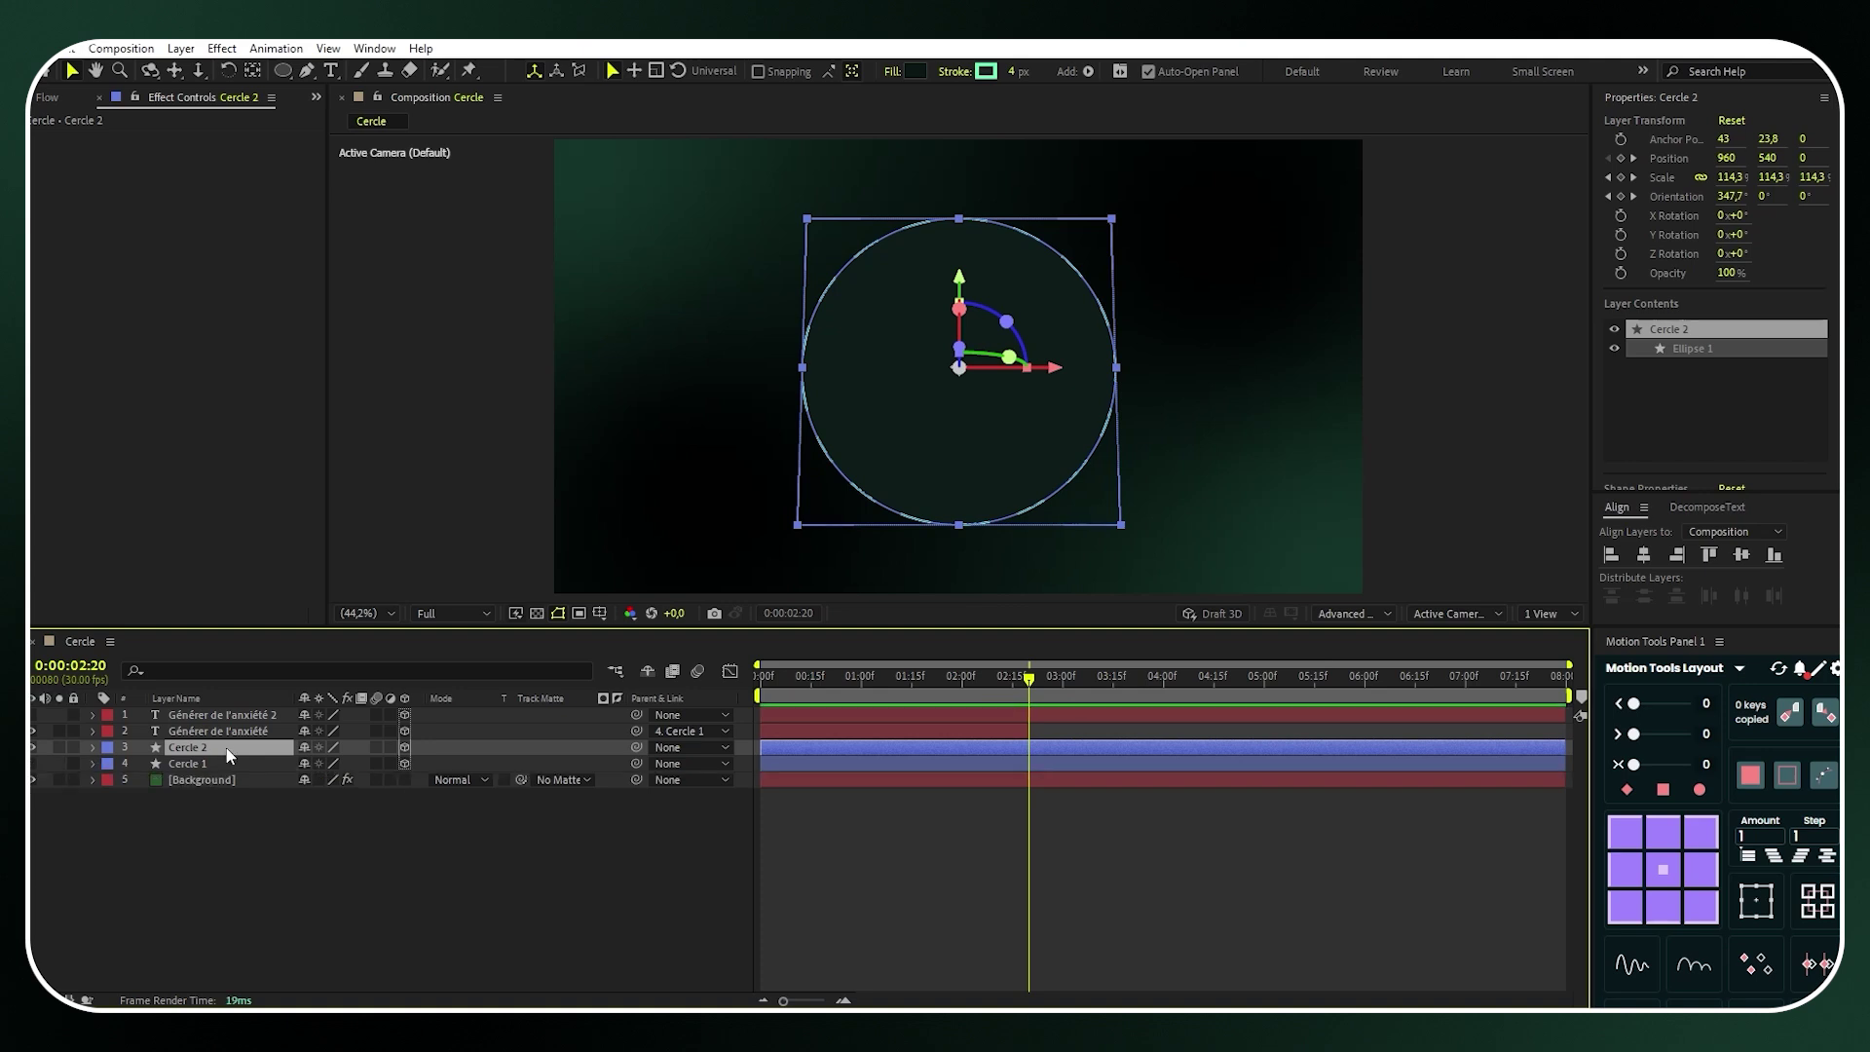
key(r)
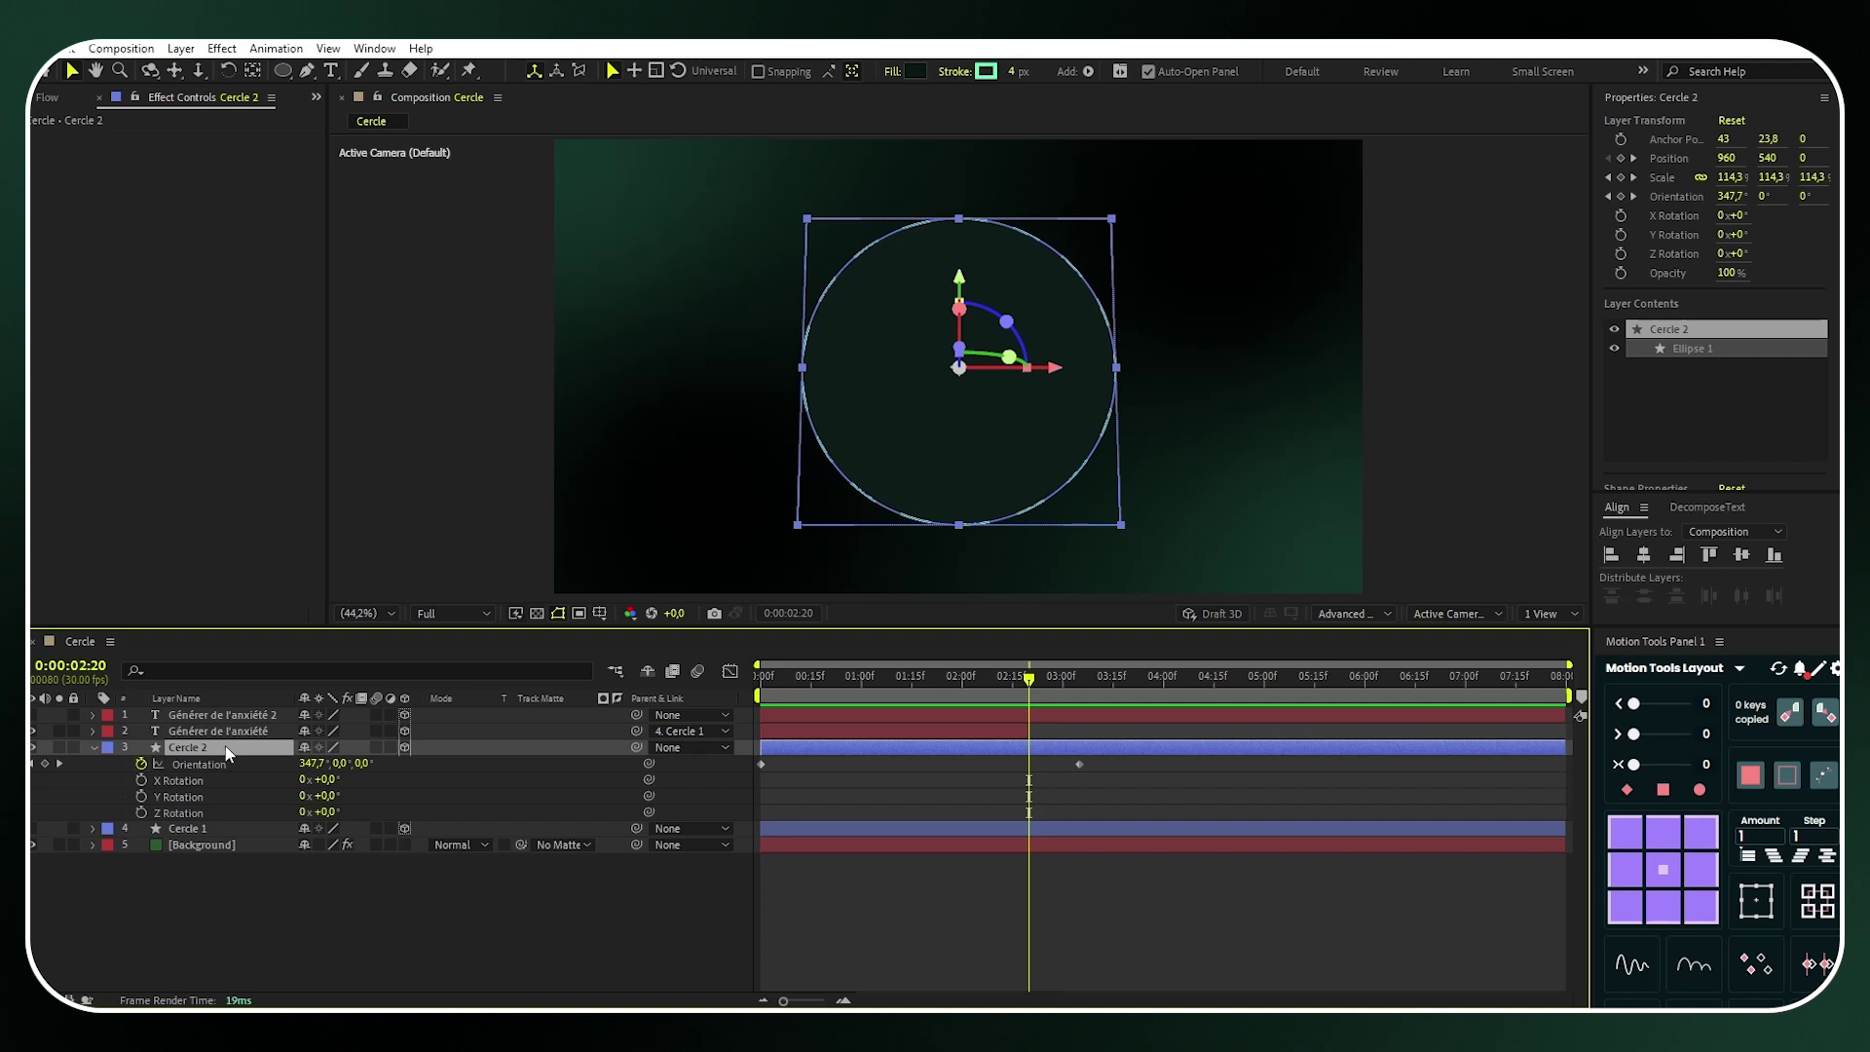
drag(1036, 686, 664, 682)
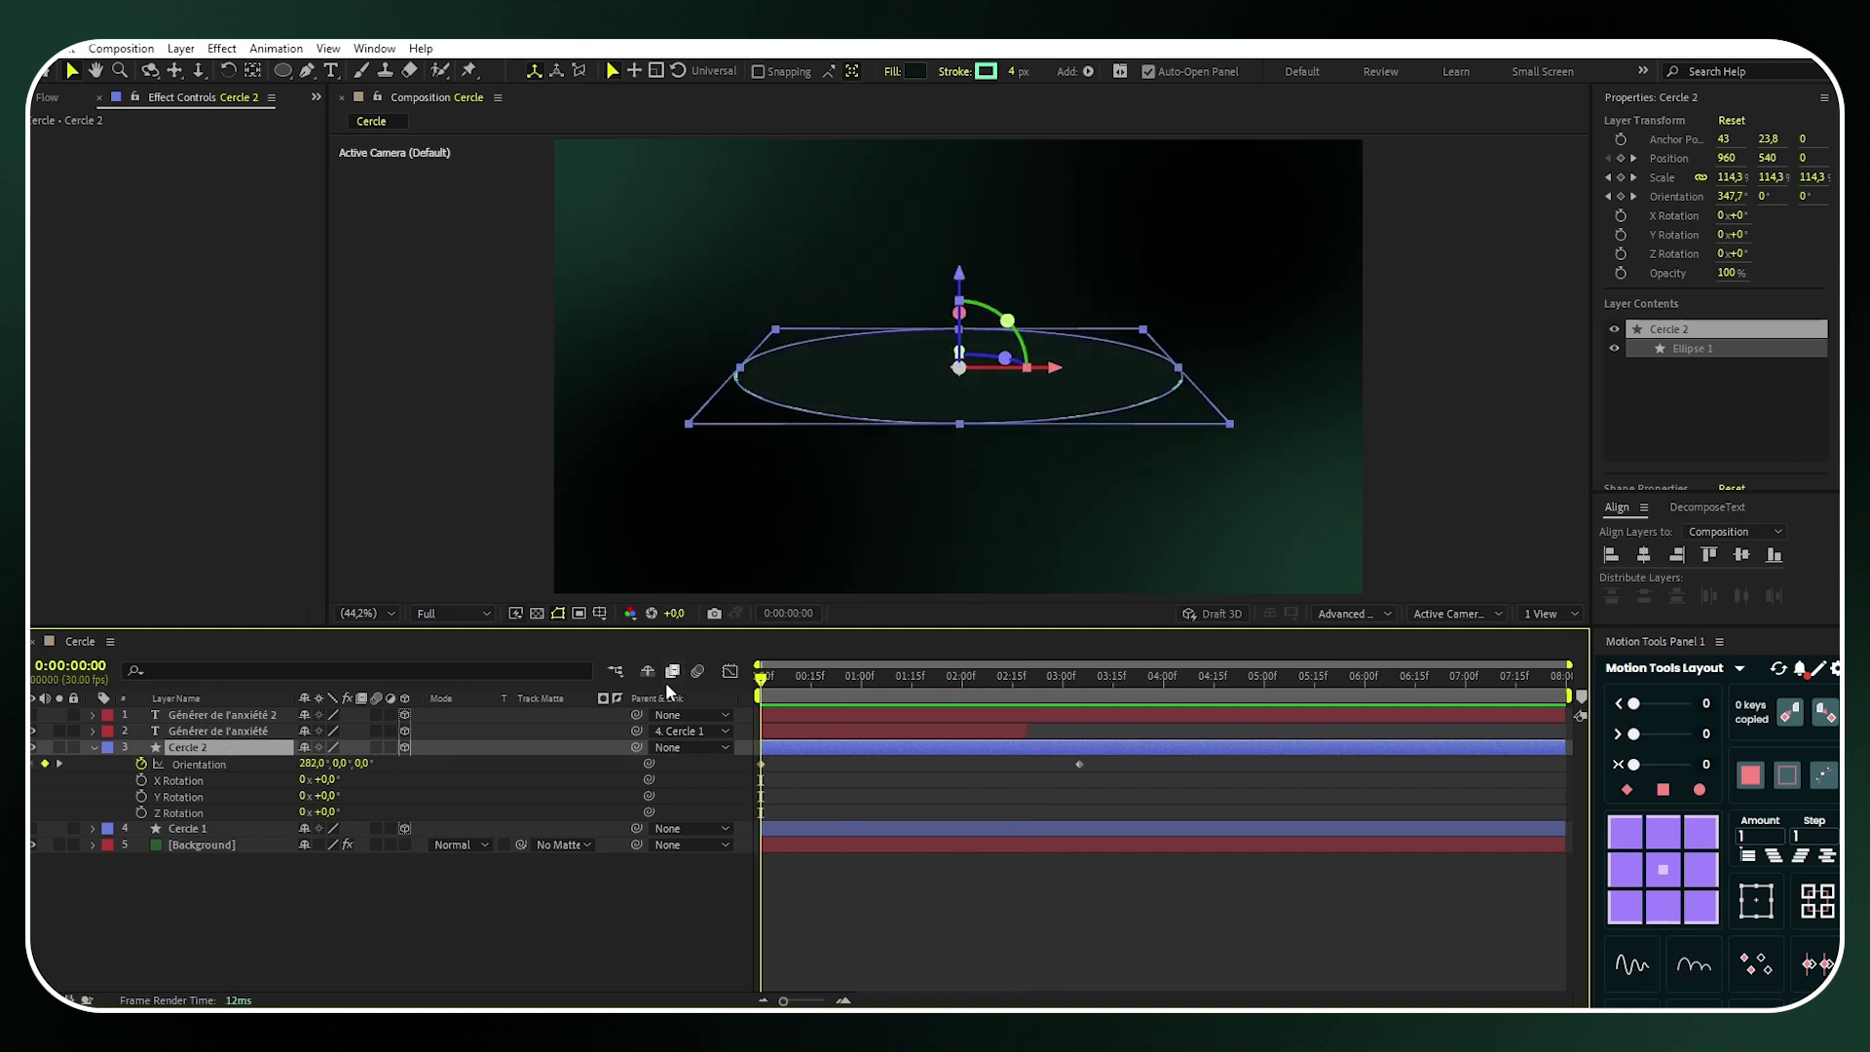
click(141, 812)
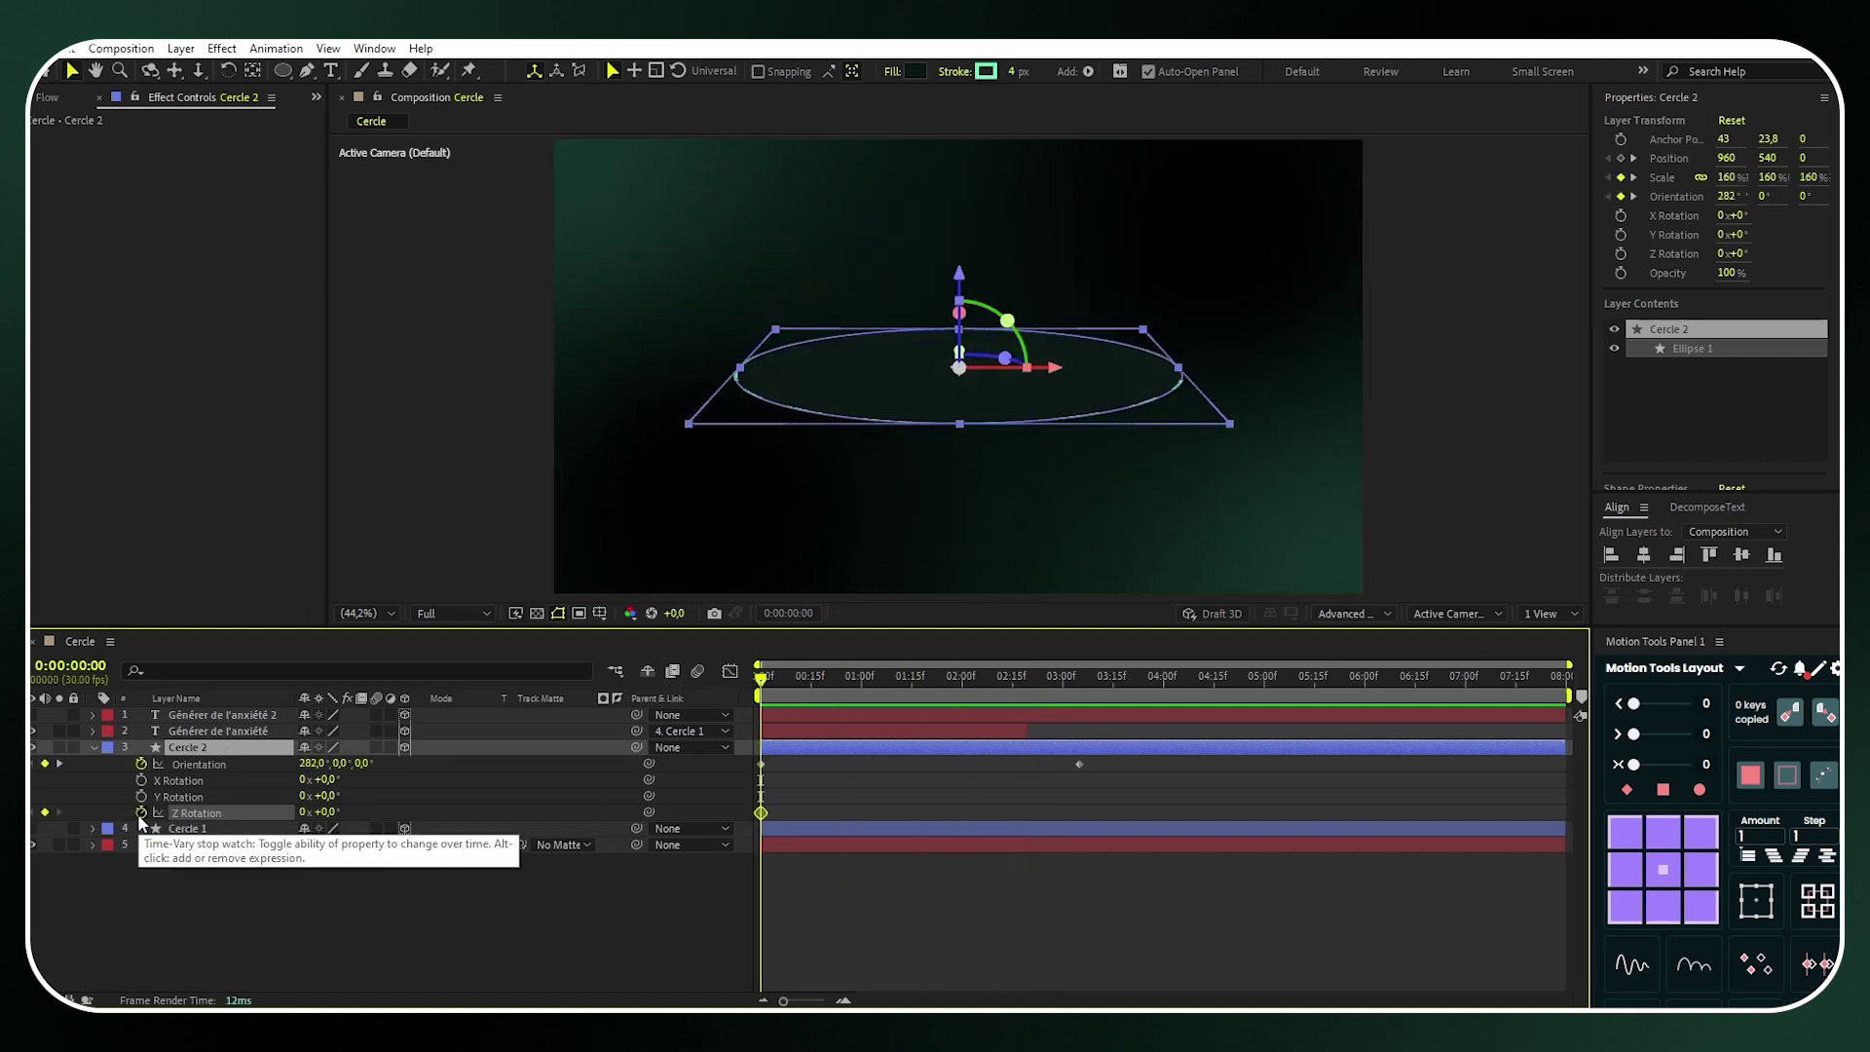
drag(764, 676, 1588, 691)
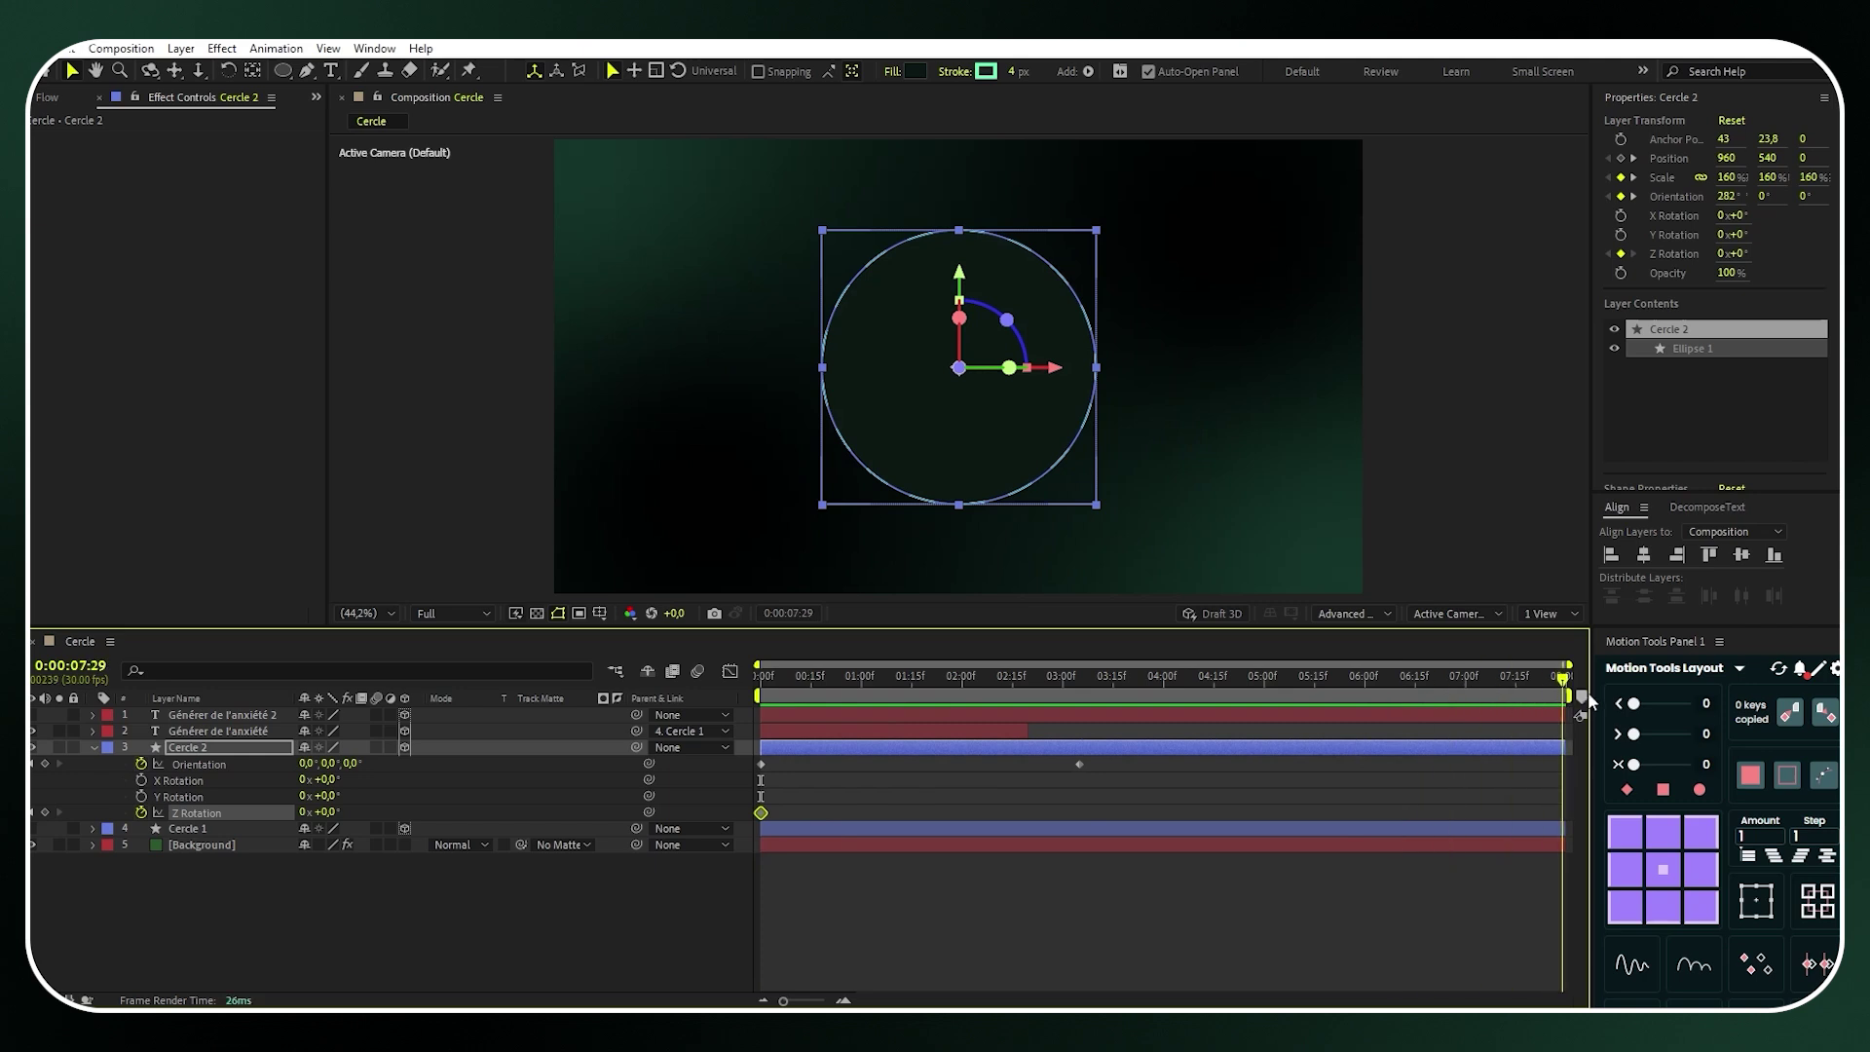
click(327, 813)
text(270)
key(Return)
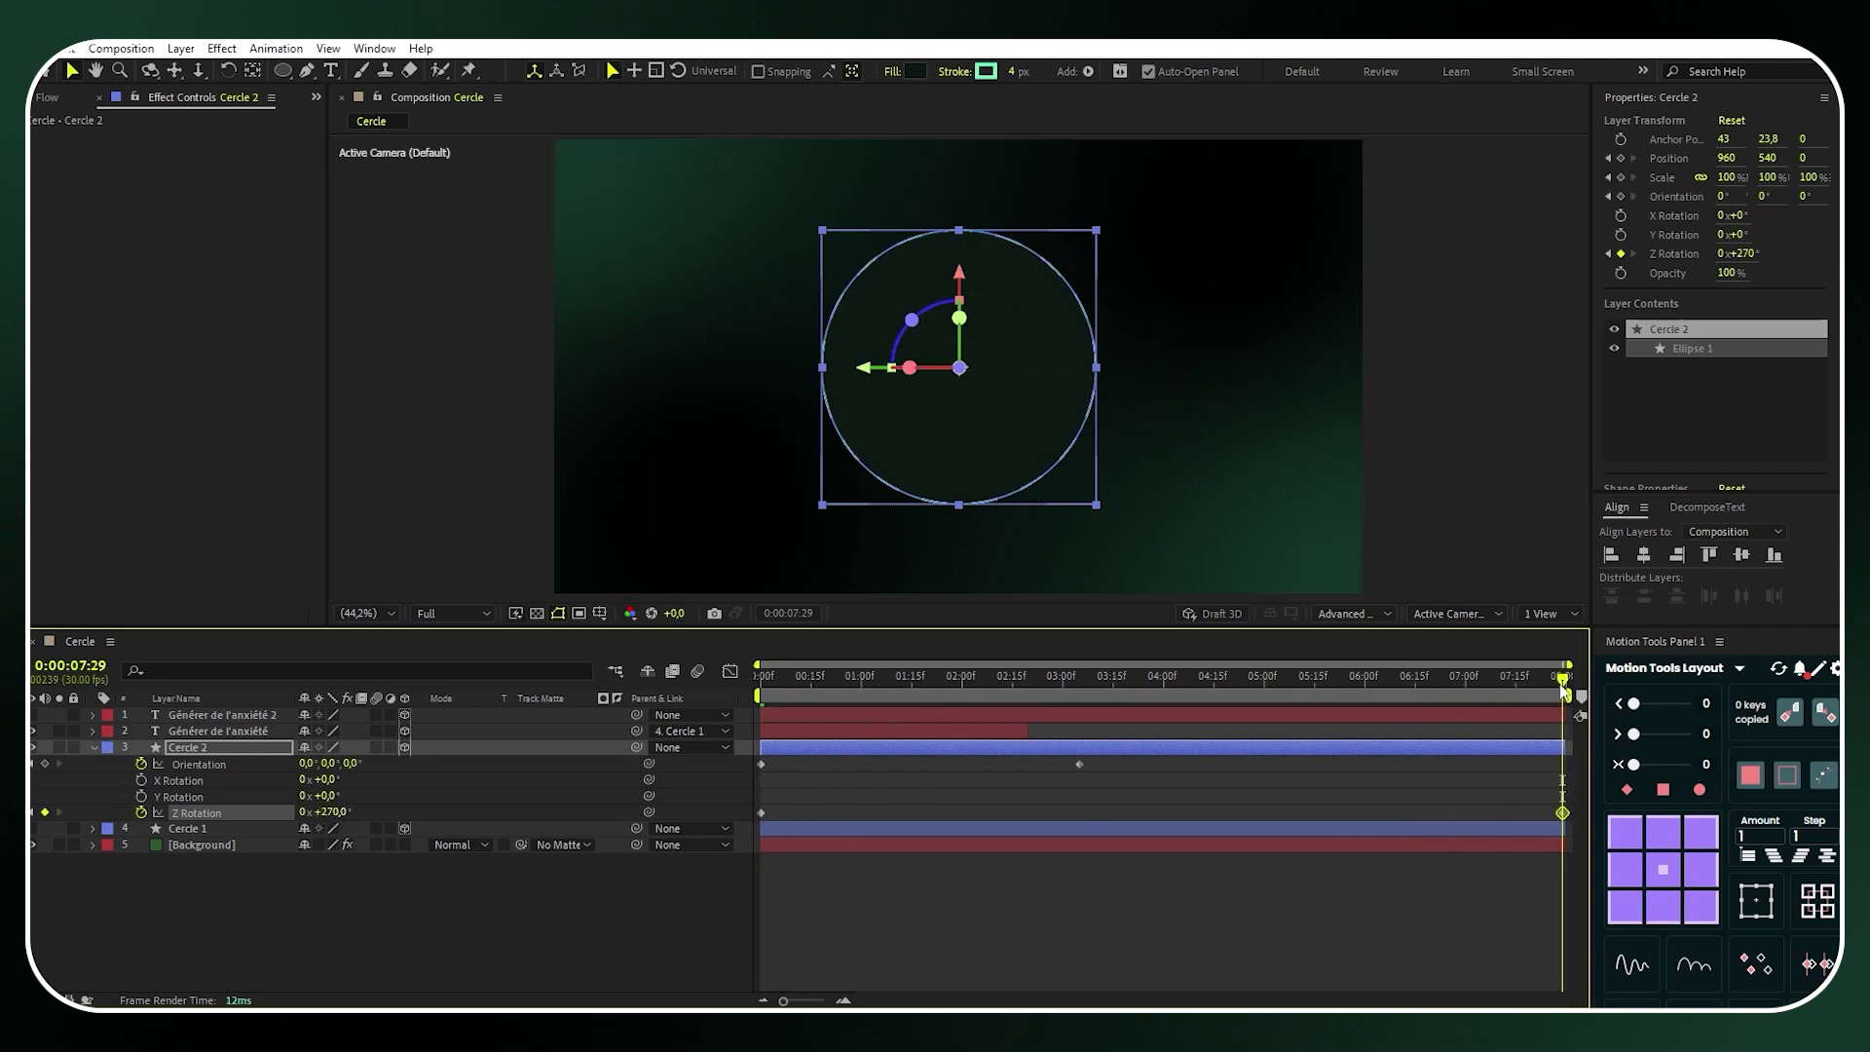
Preview the rotating circle animation from the first frame
drag(1564, 682, 685, 705)
click(603, 891)
key(space)
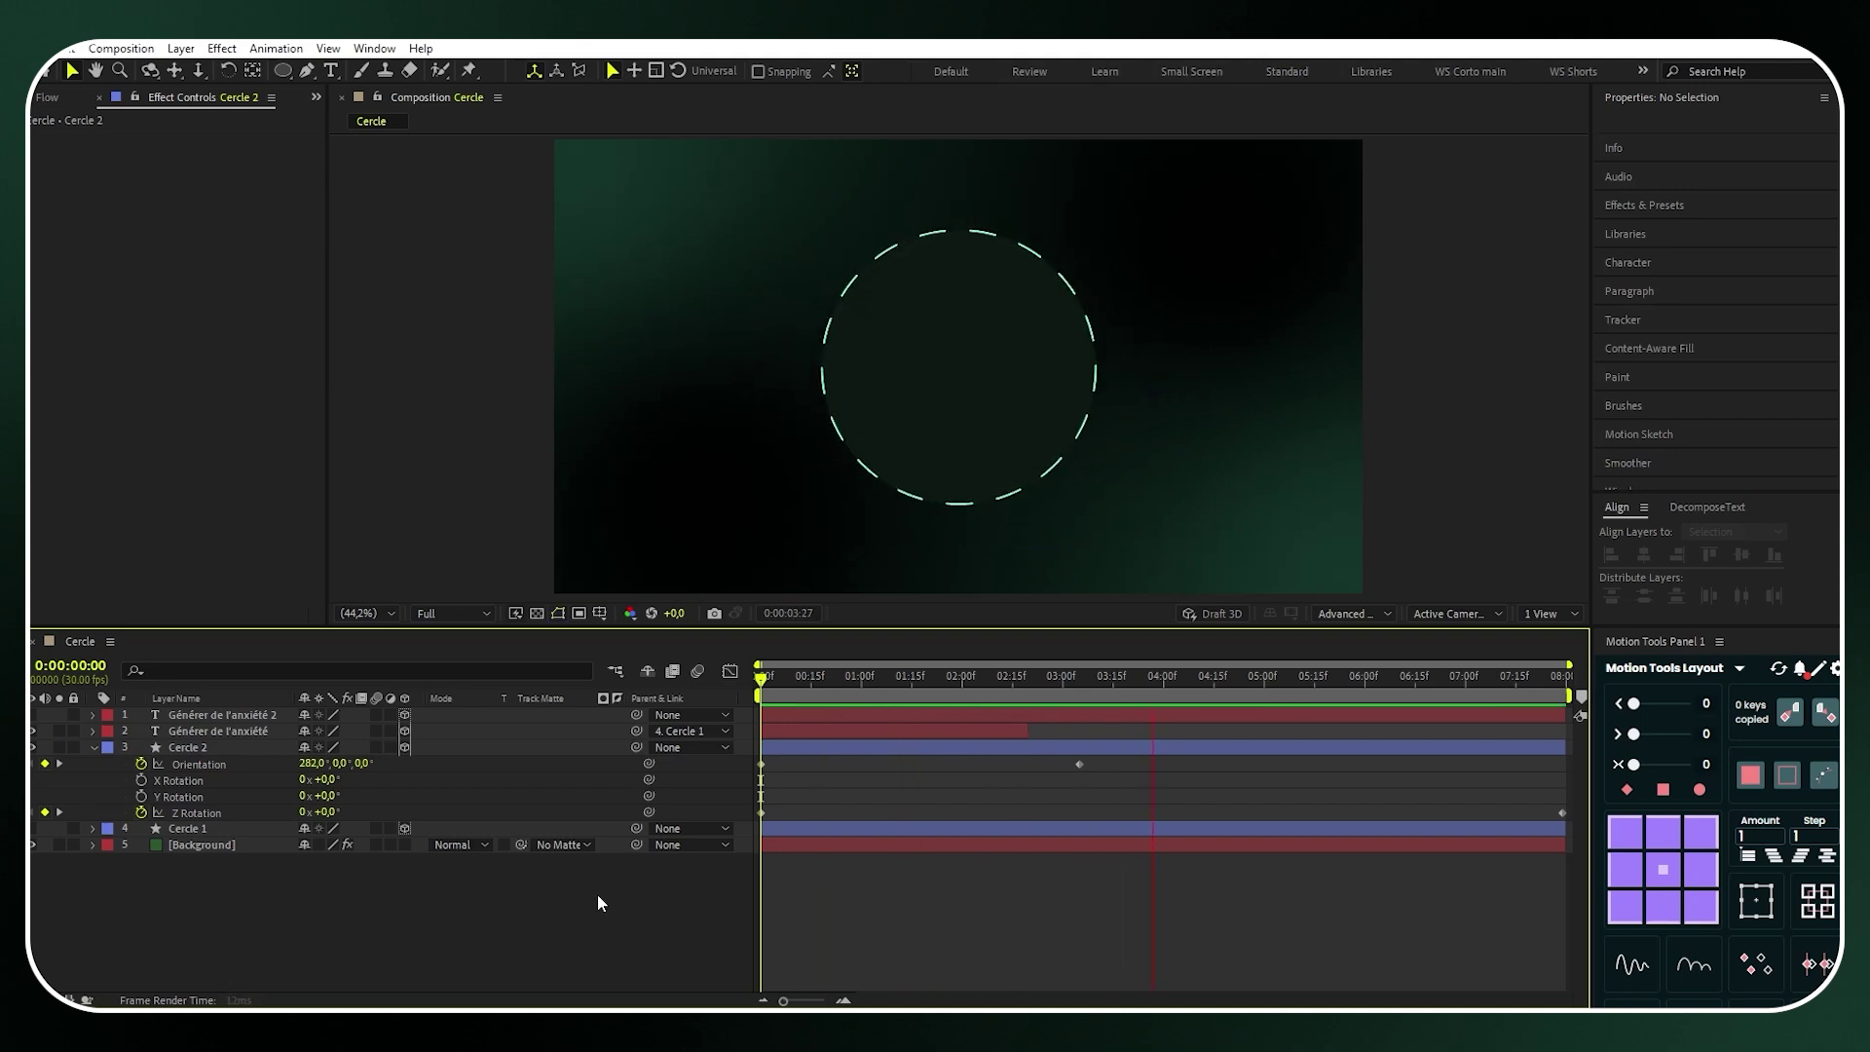
key(space)
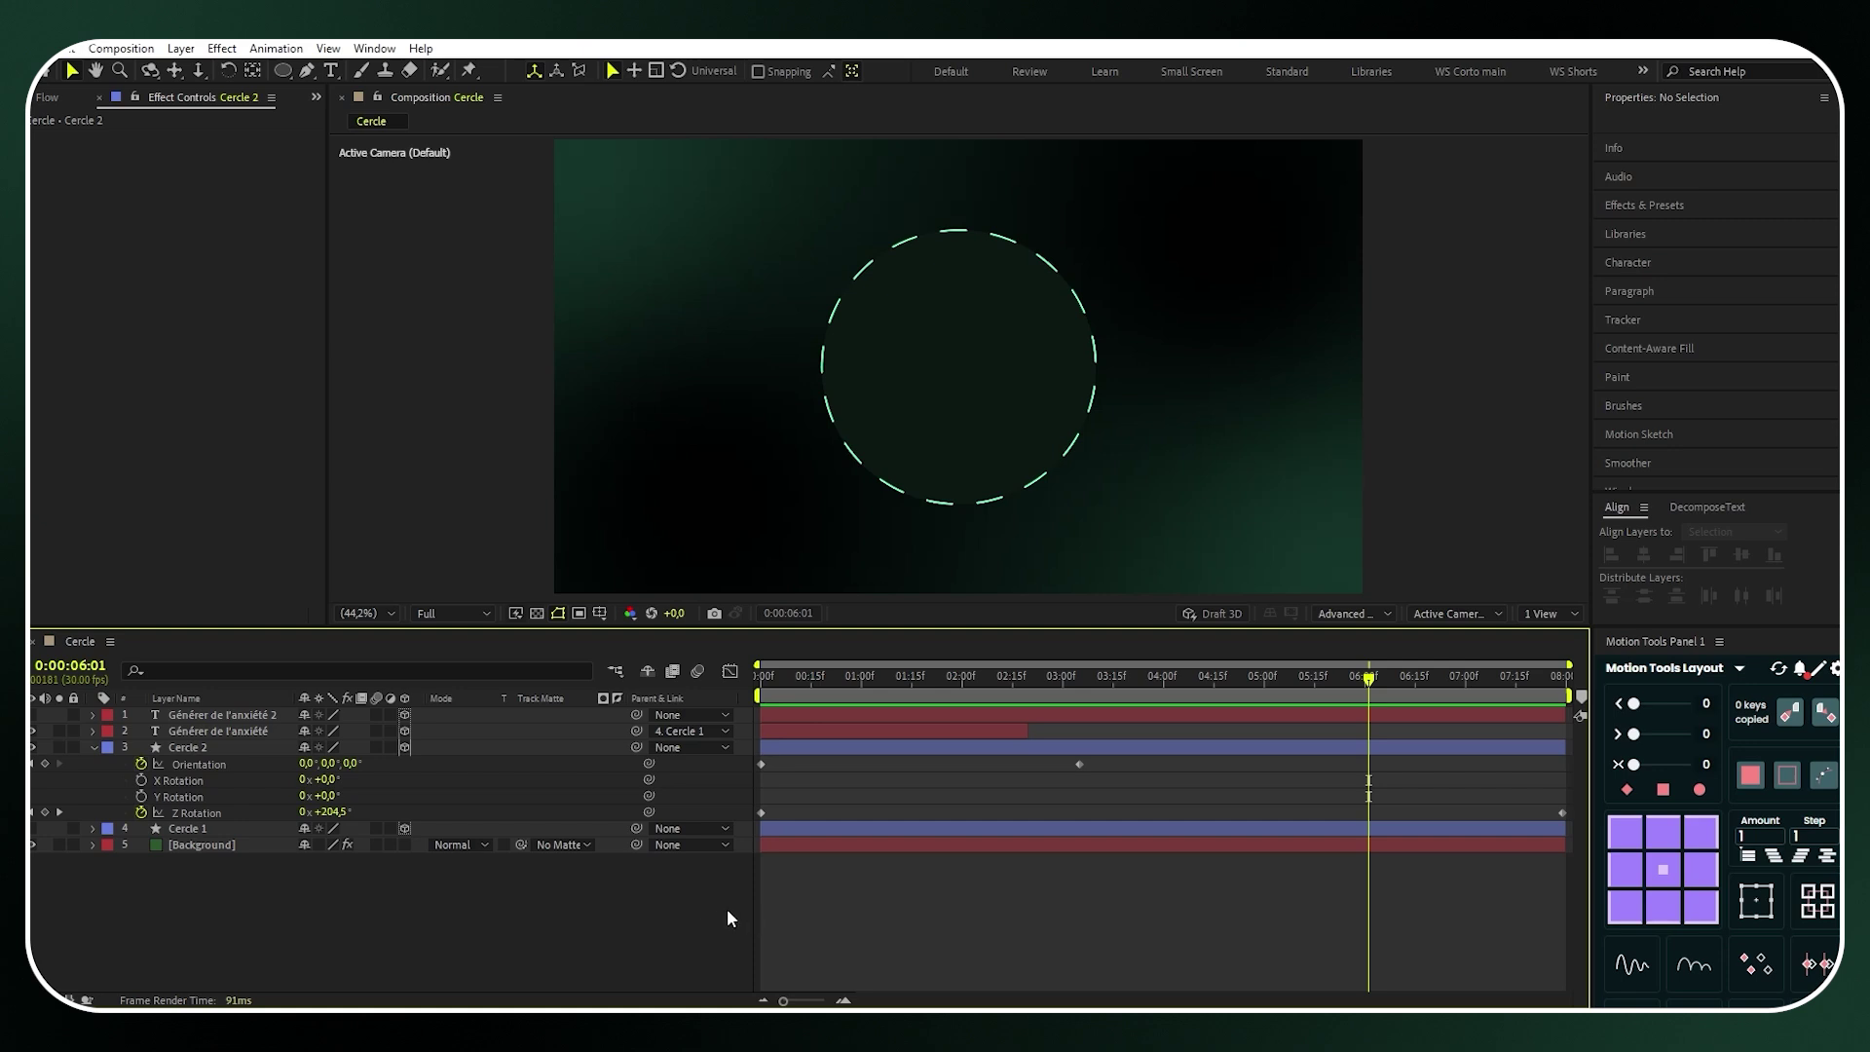
Add Position, Scale and Orientation keyframes to Cercle 2 at 0:00:03:25
click(220, 747)
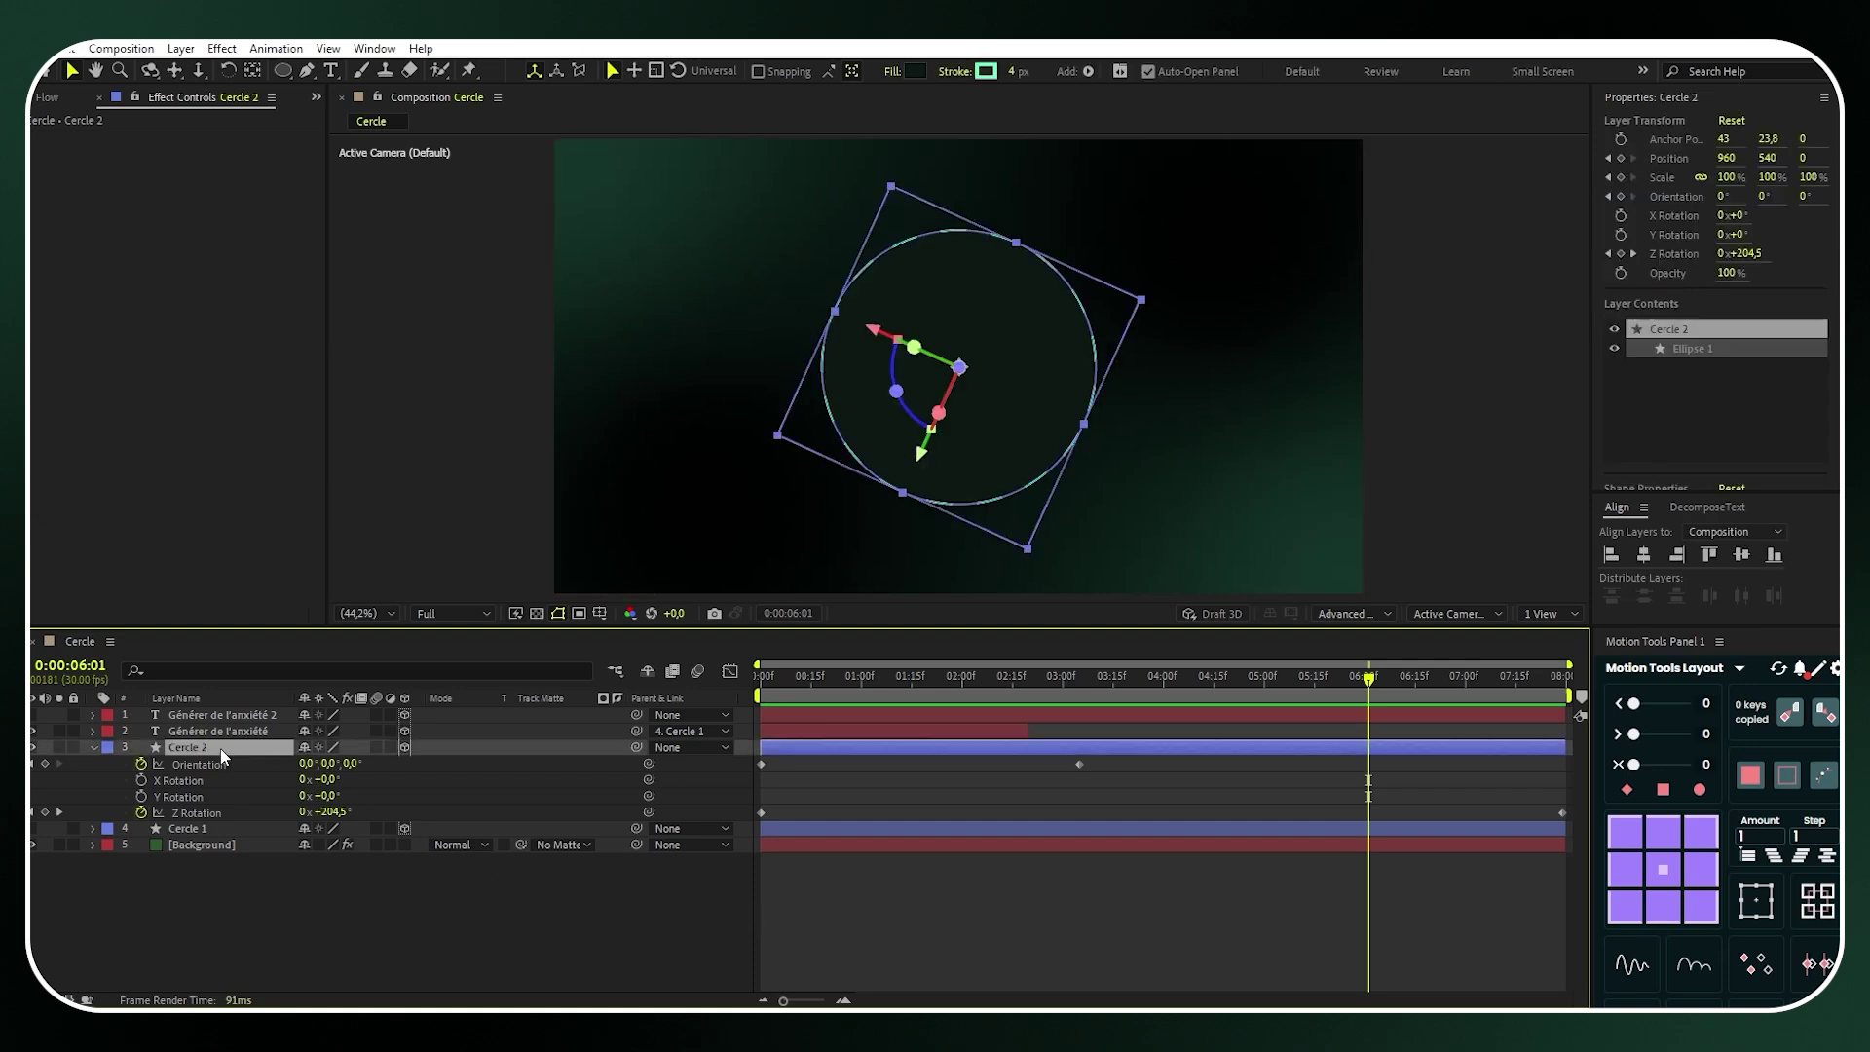
key(u)
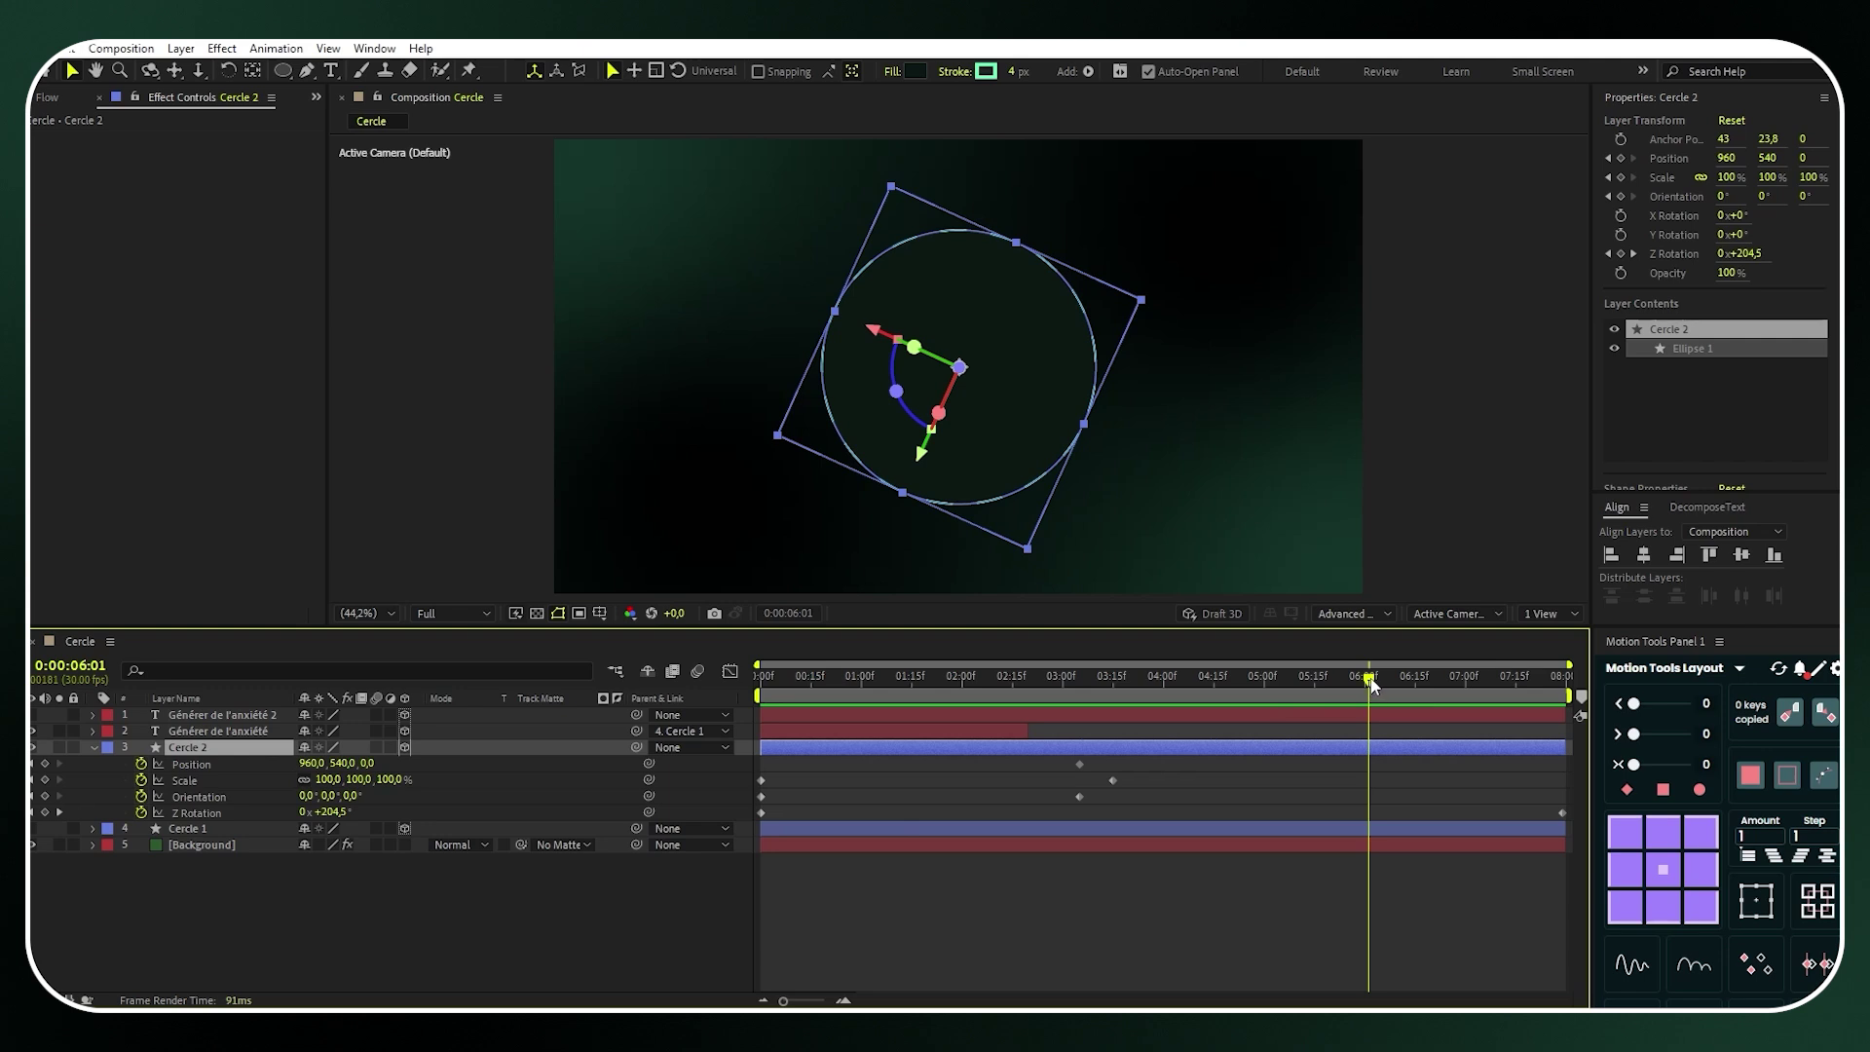
drag(1368, 679, 1147, 682)
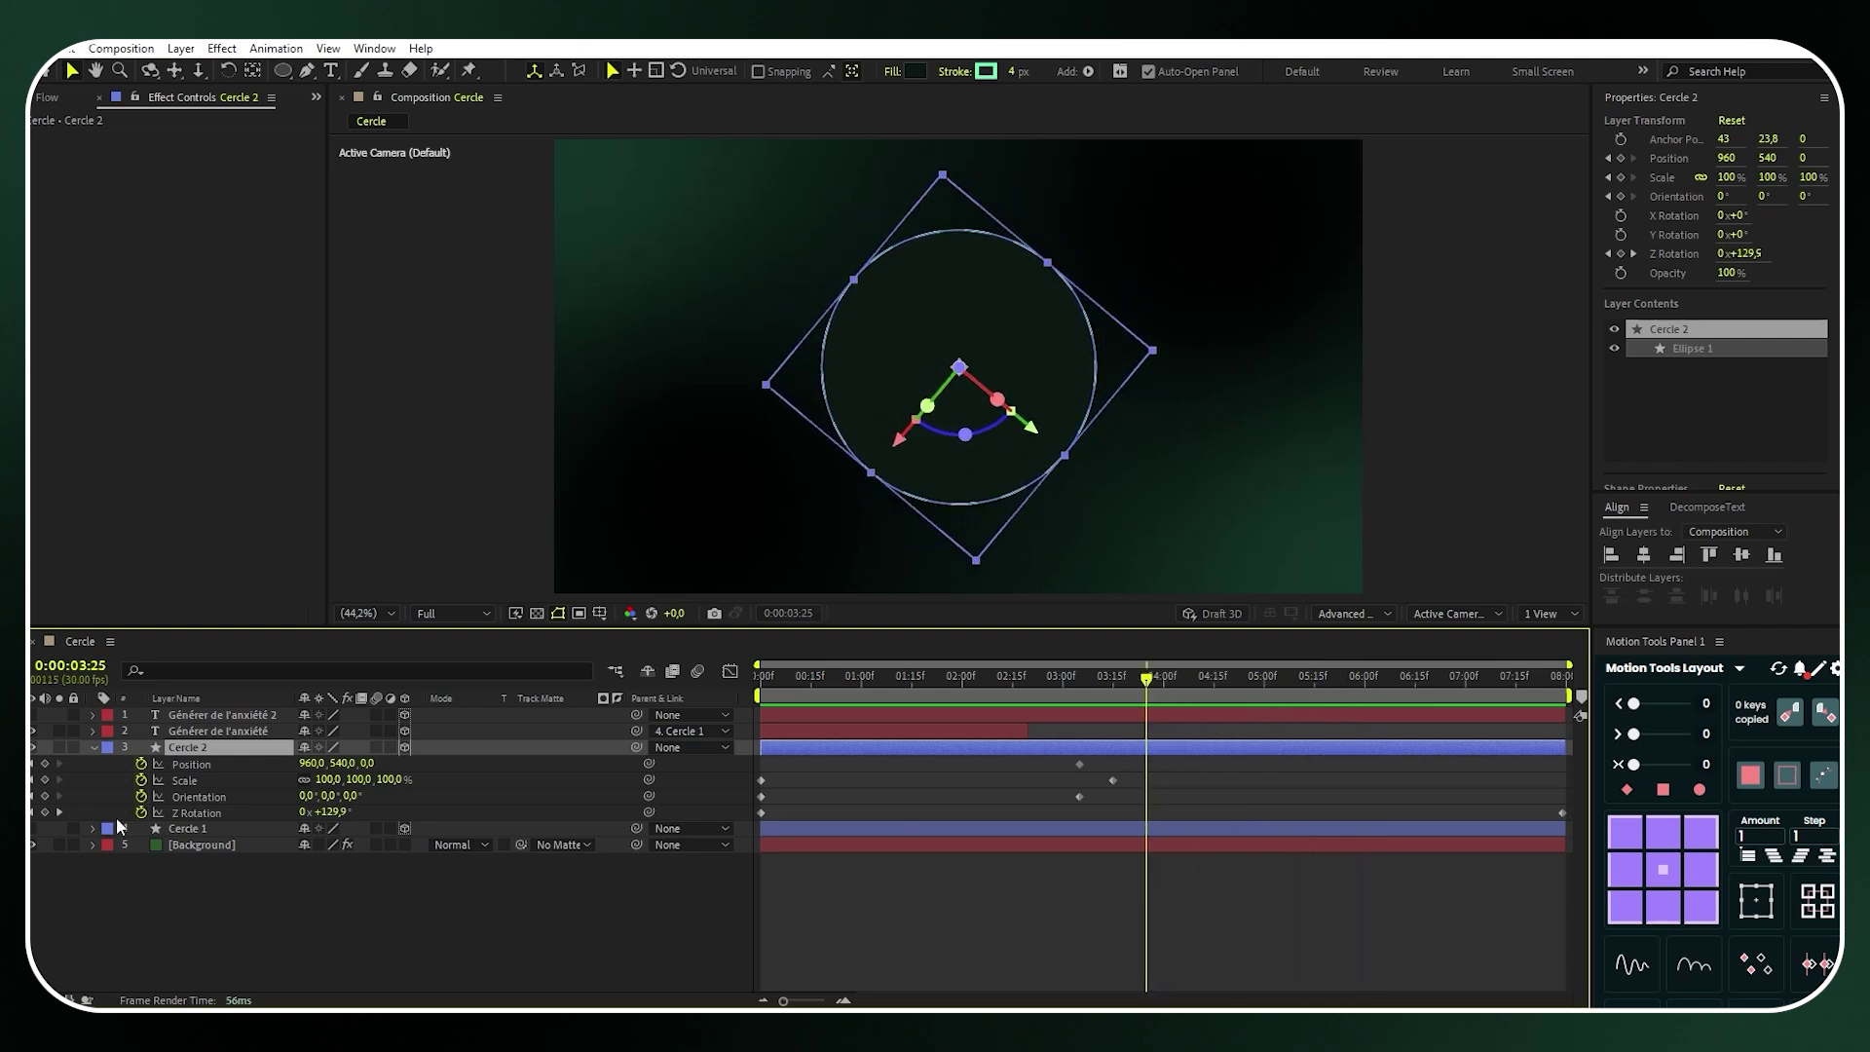
click(44, 763)
click(45, 780)
click(45, 797)
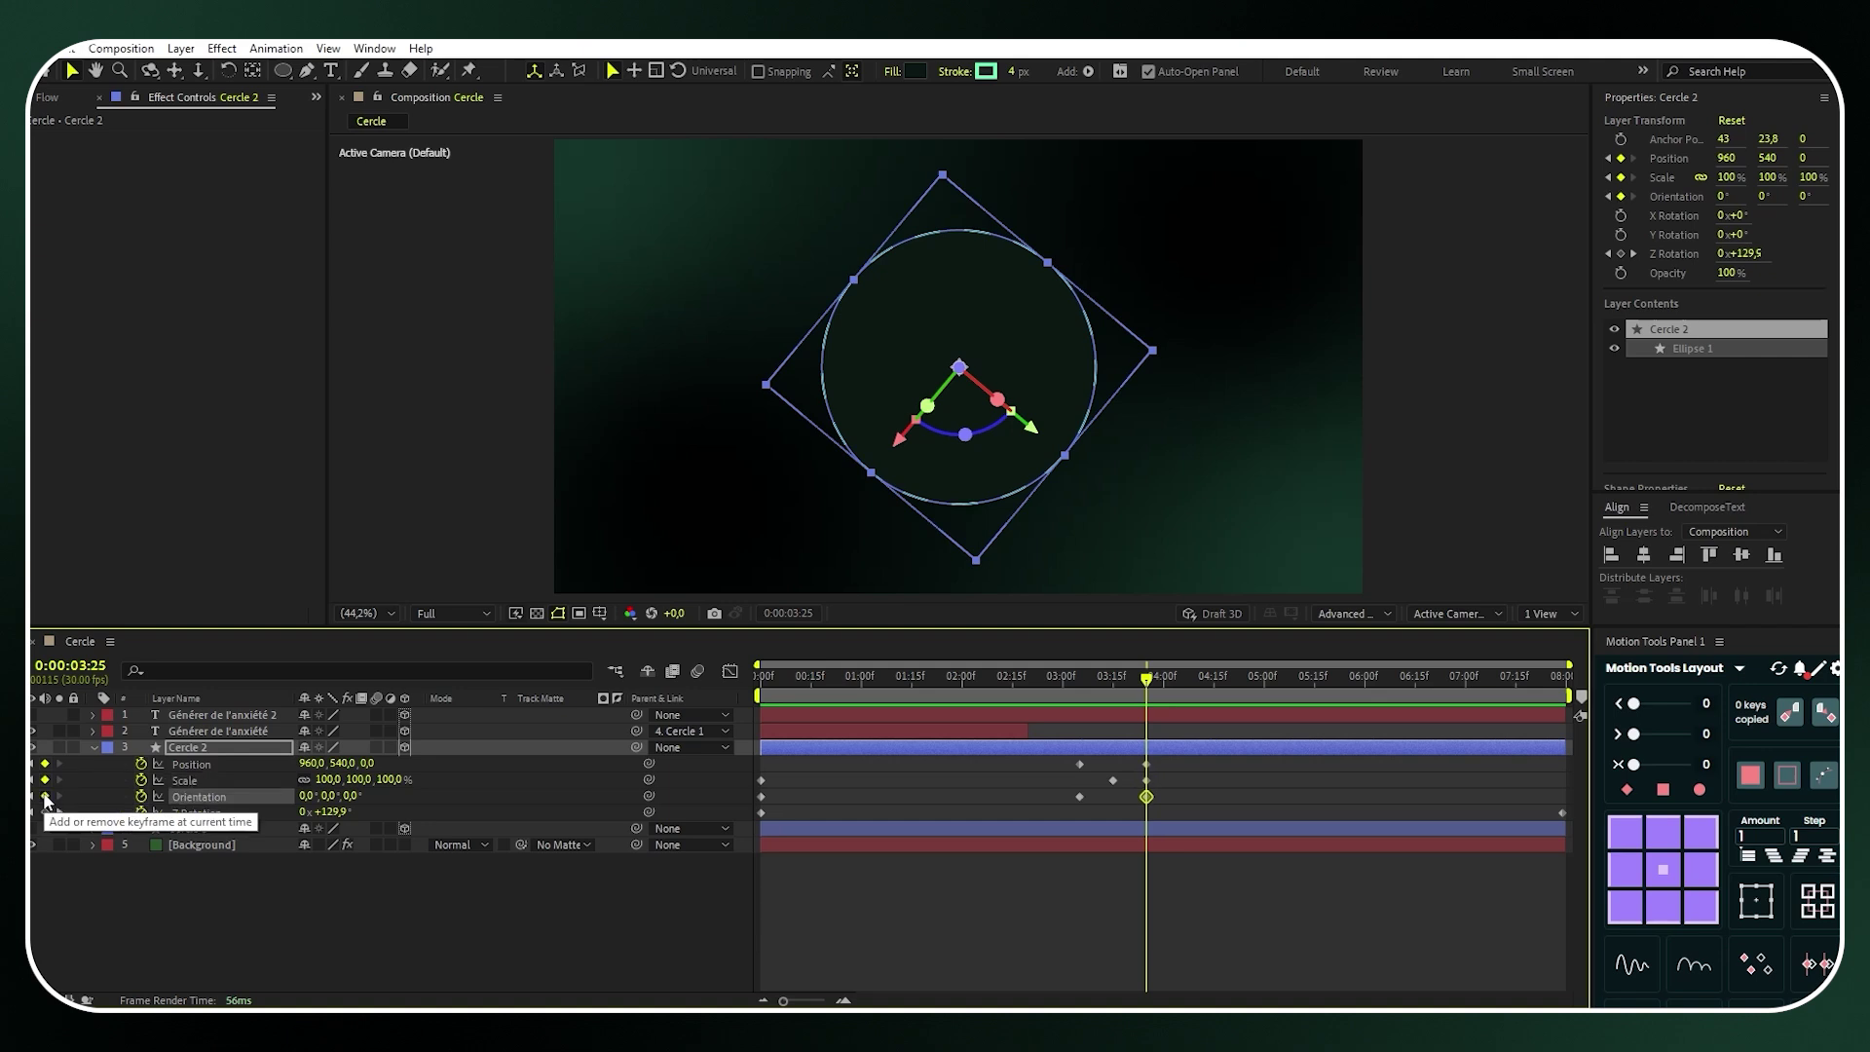
At 0:00:06:15, set Cercle 2's Scale to 115% and its Orientation to 289°, 3°, 0°
drag(1148, 681, 1417, 684)
click(1315, 901)
click(321, 777)
text(1)
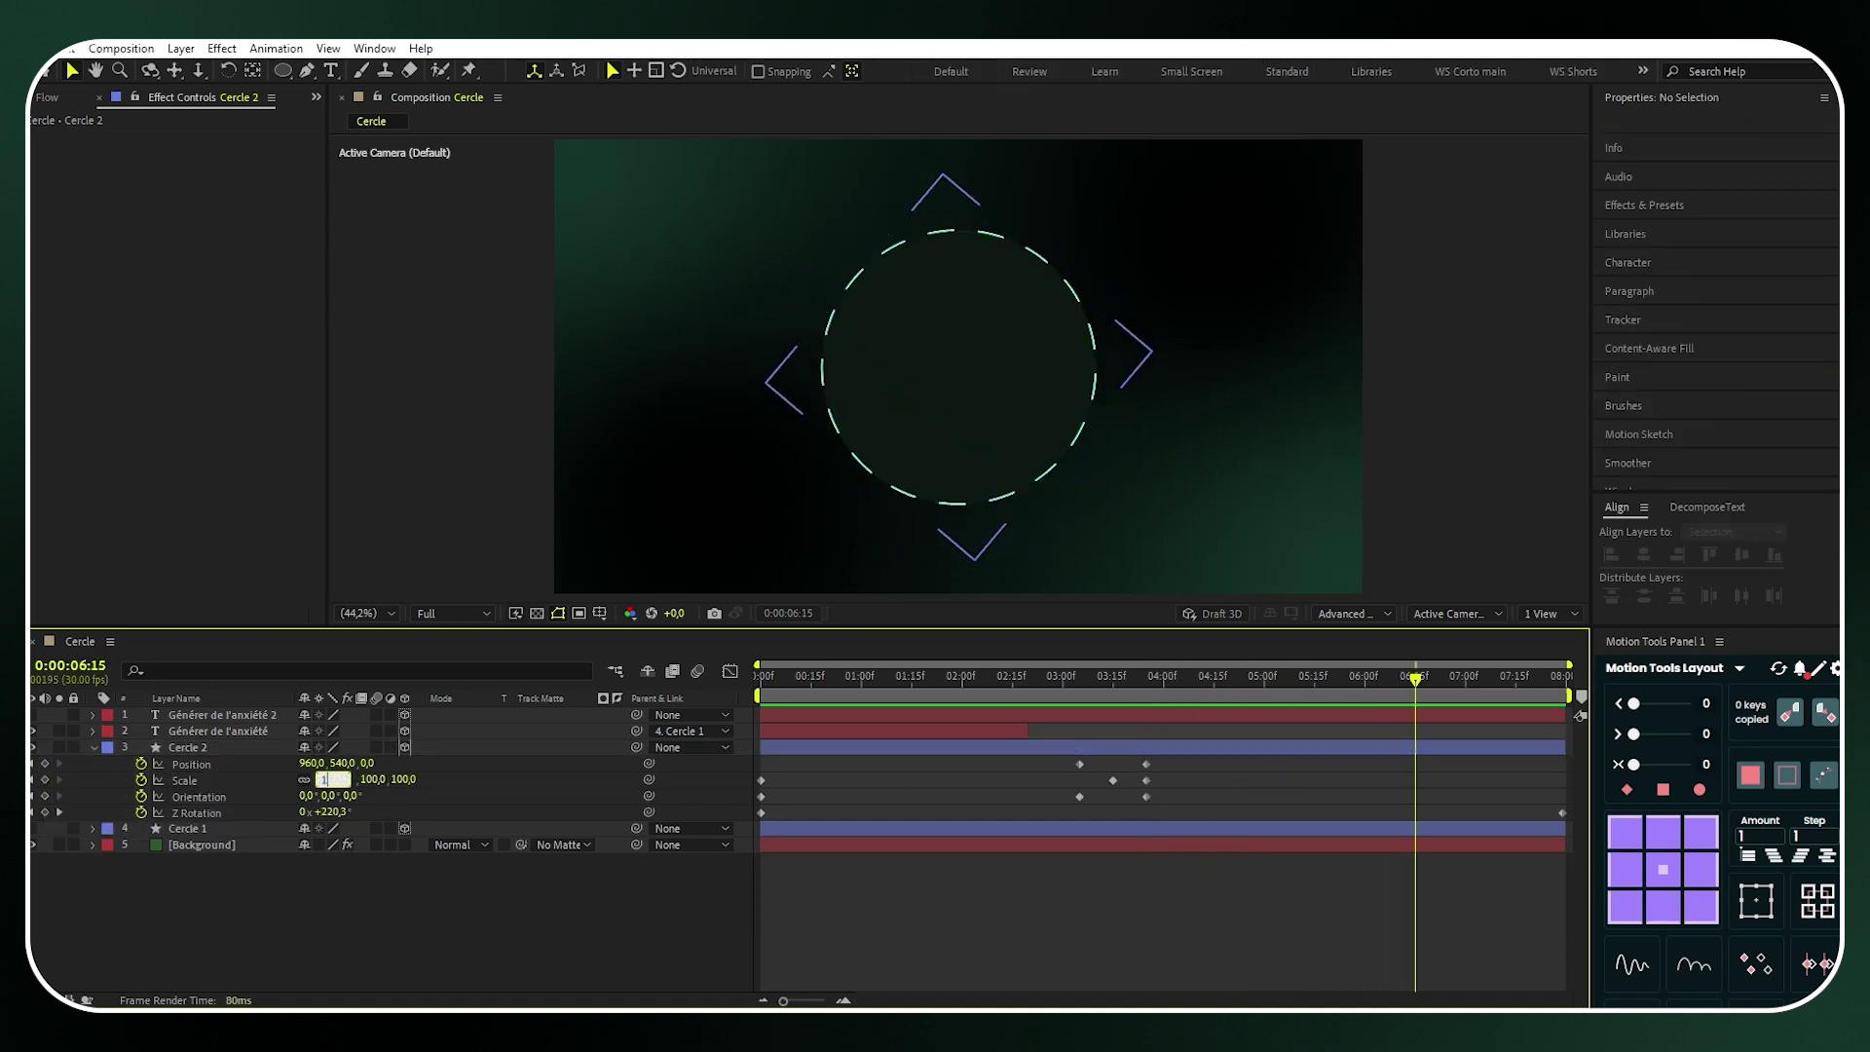
text(15)
key(Return)
drag(309, 796, 271, 795)
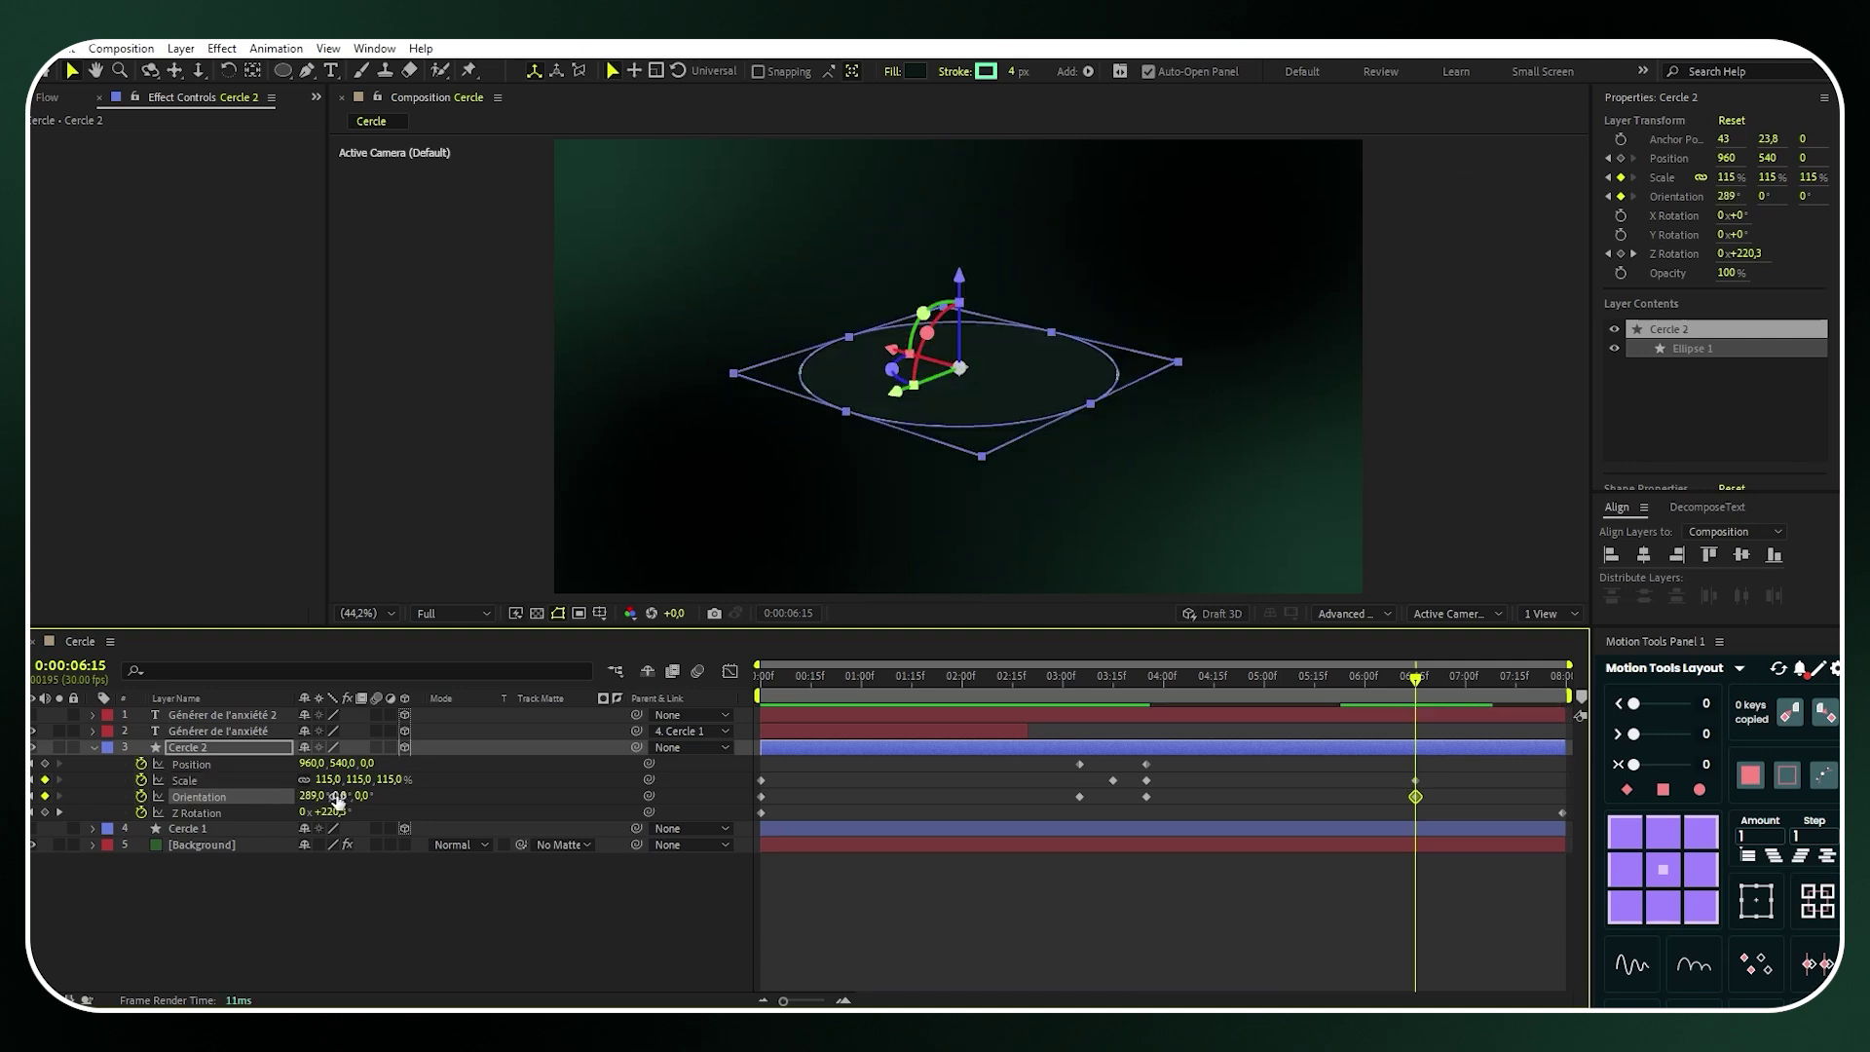
click(339, 796)
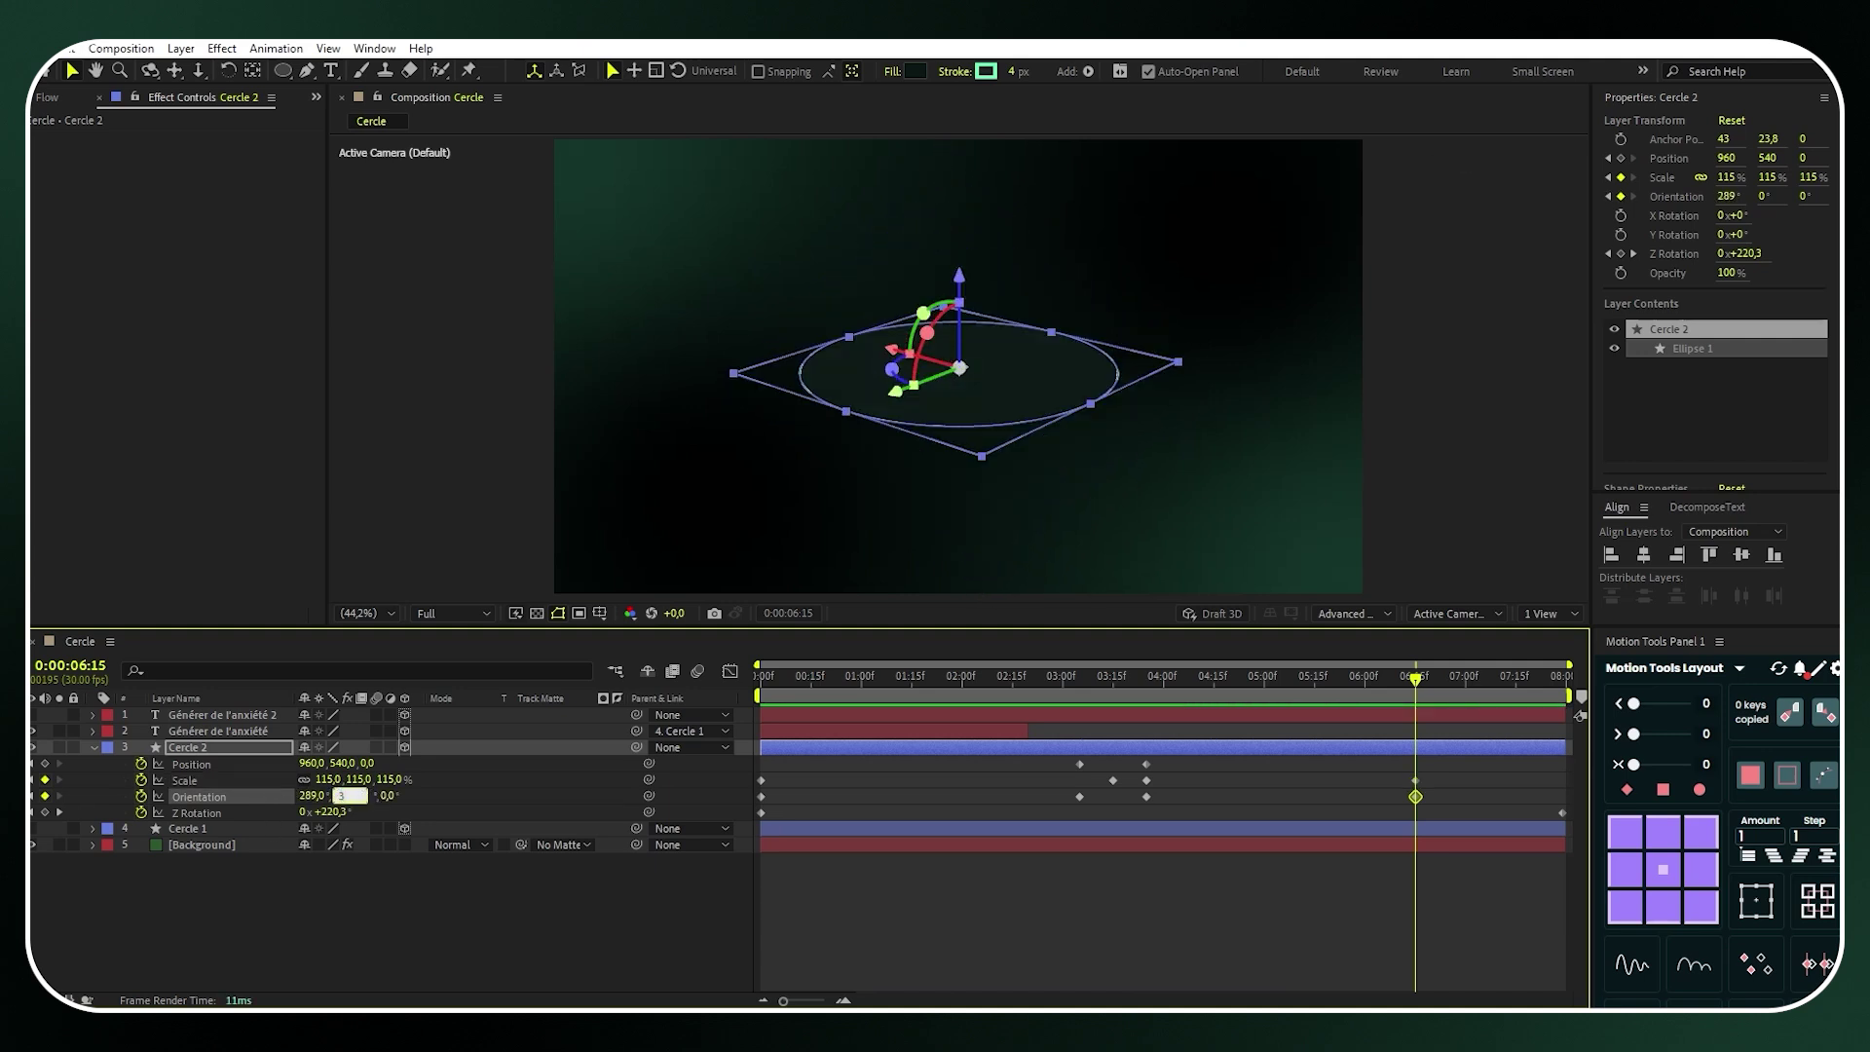
text(3)
key(Return)
Set Cercle 2's Position to 943, 702, 0 at 0:00:06:15 and apply Easy Ease to its Position, Scale and Orientation keyframes
click(347, 761)
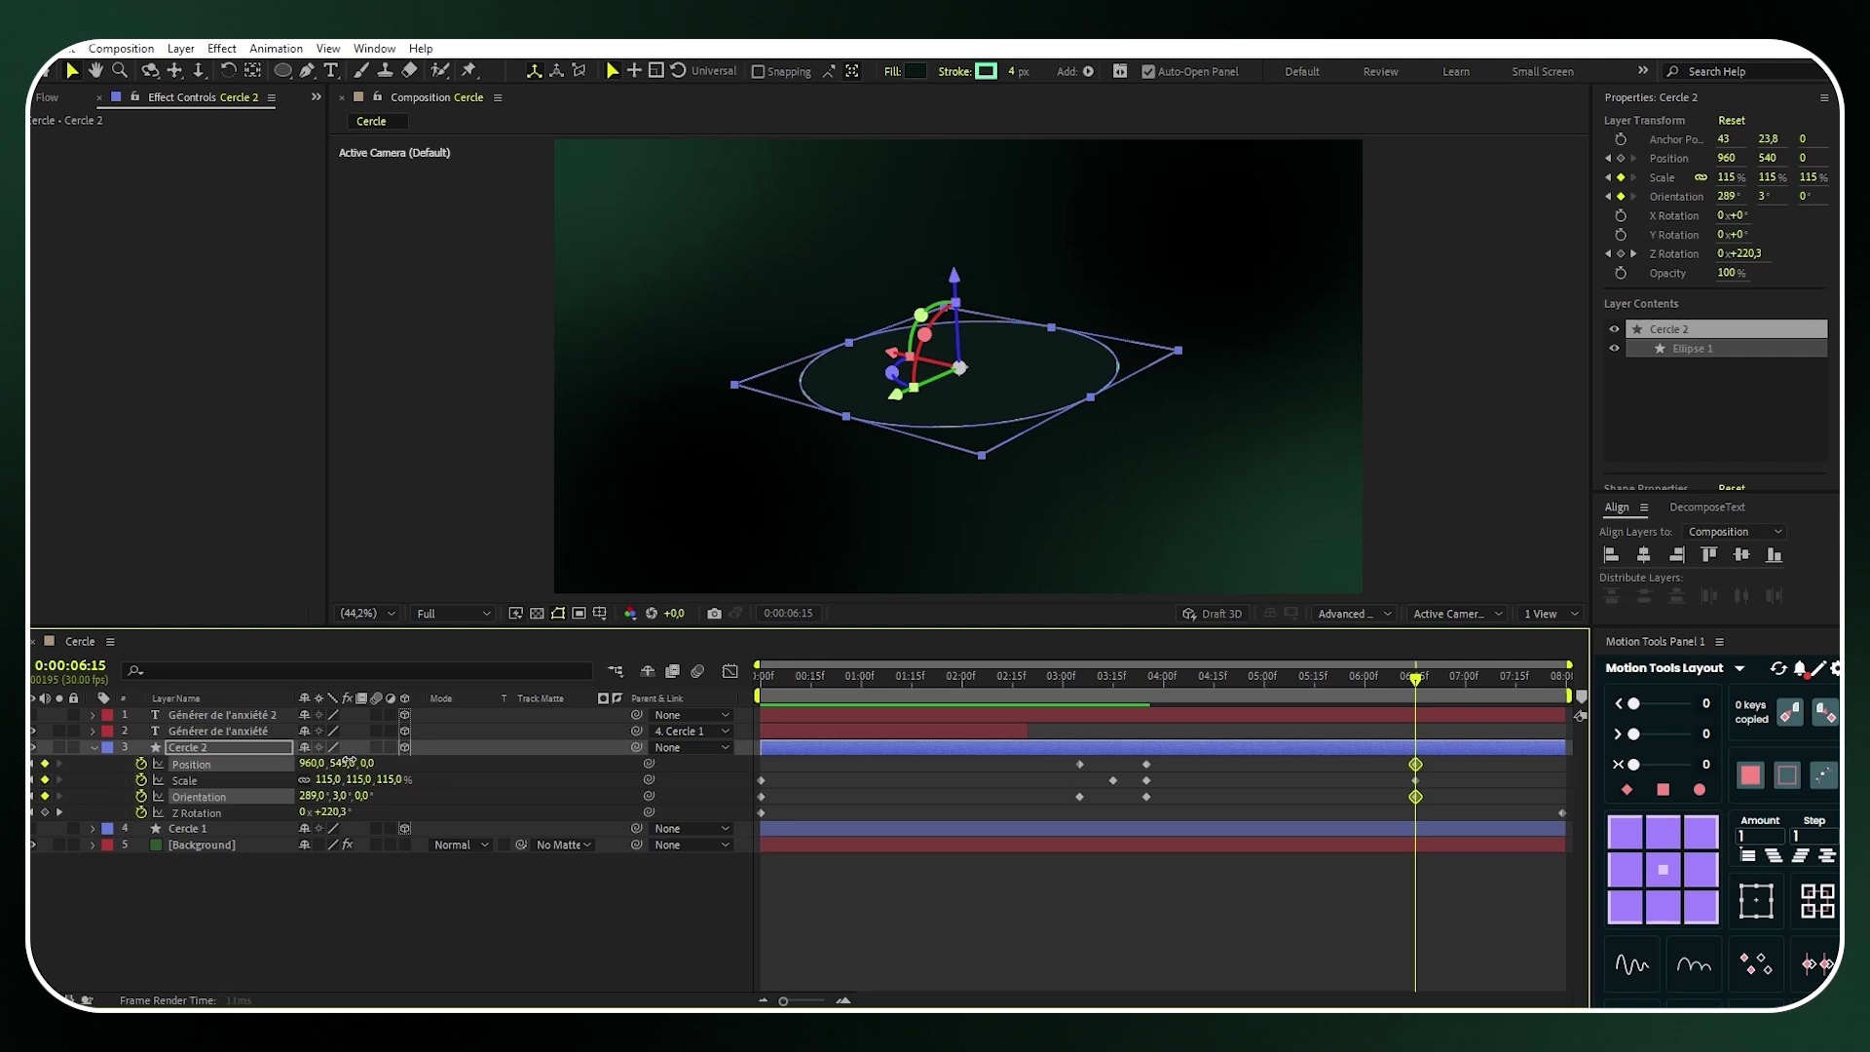
drag(348, 762, 291, 763)
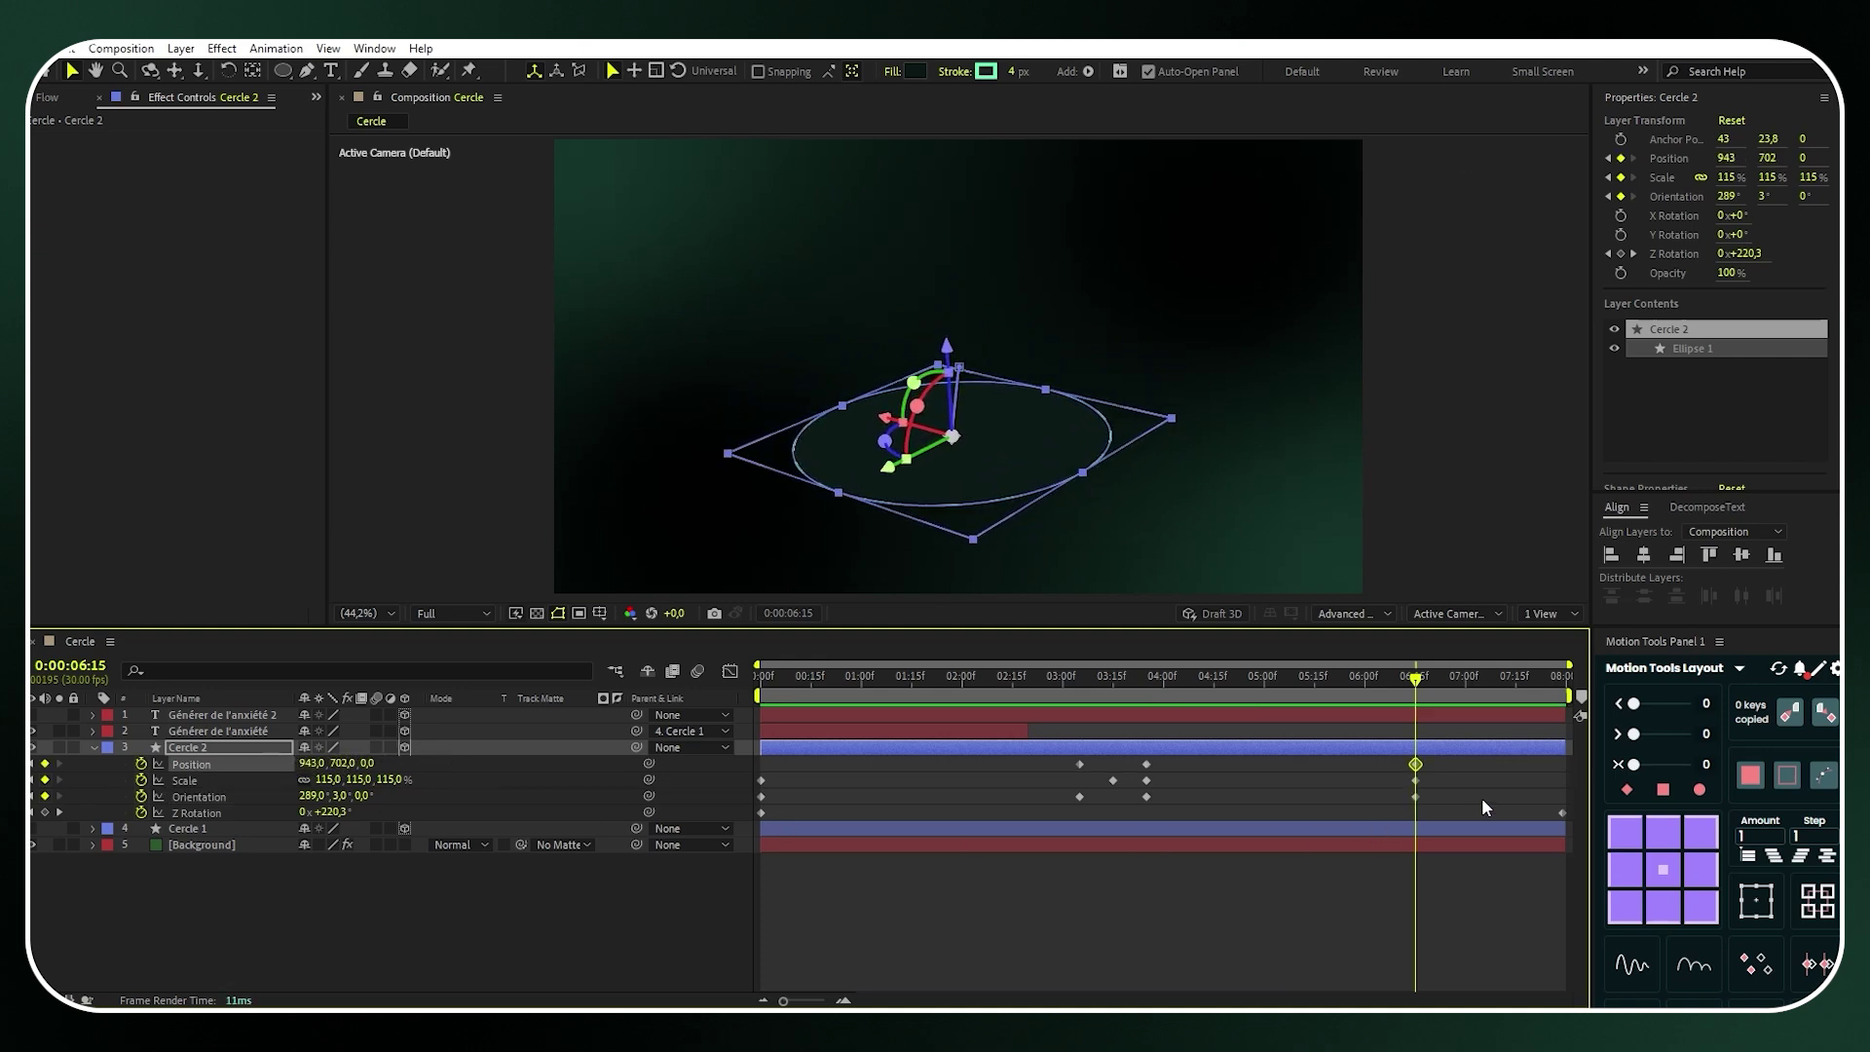
drag(1482, 797, 742, 760)
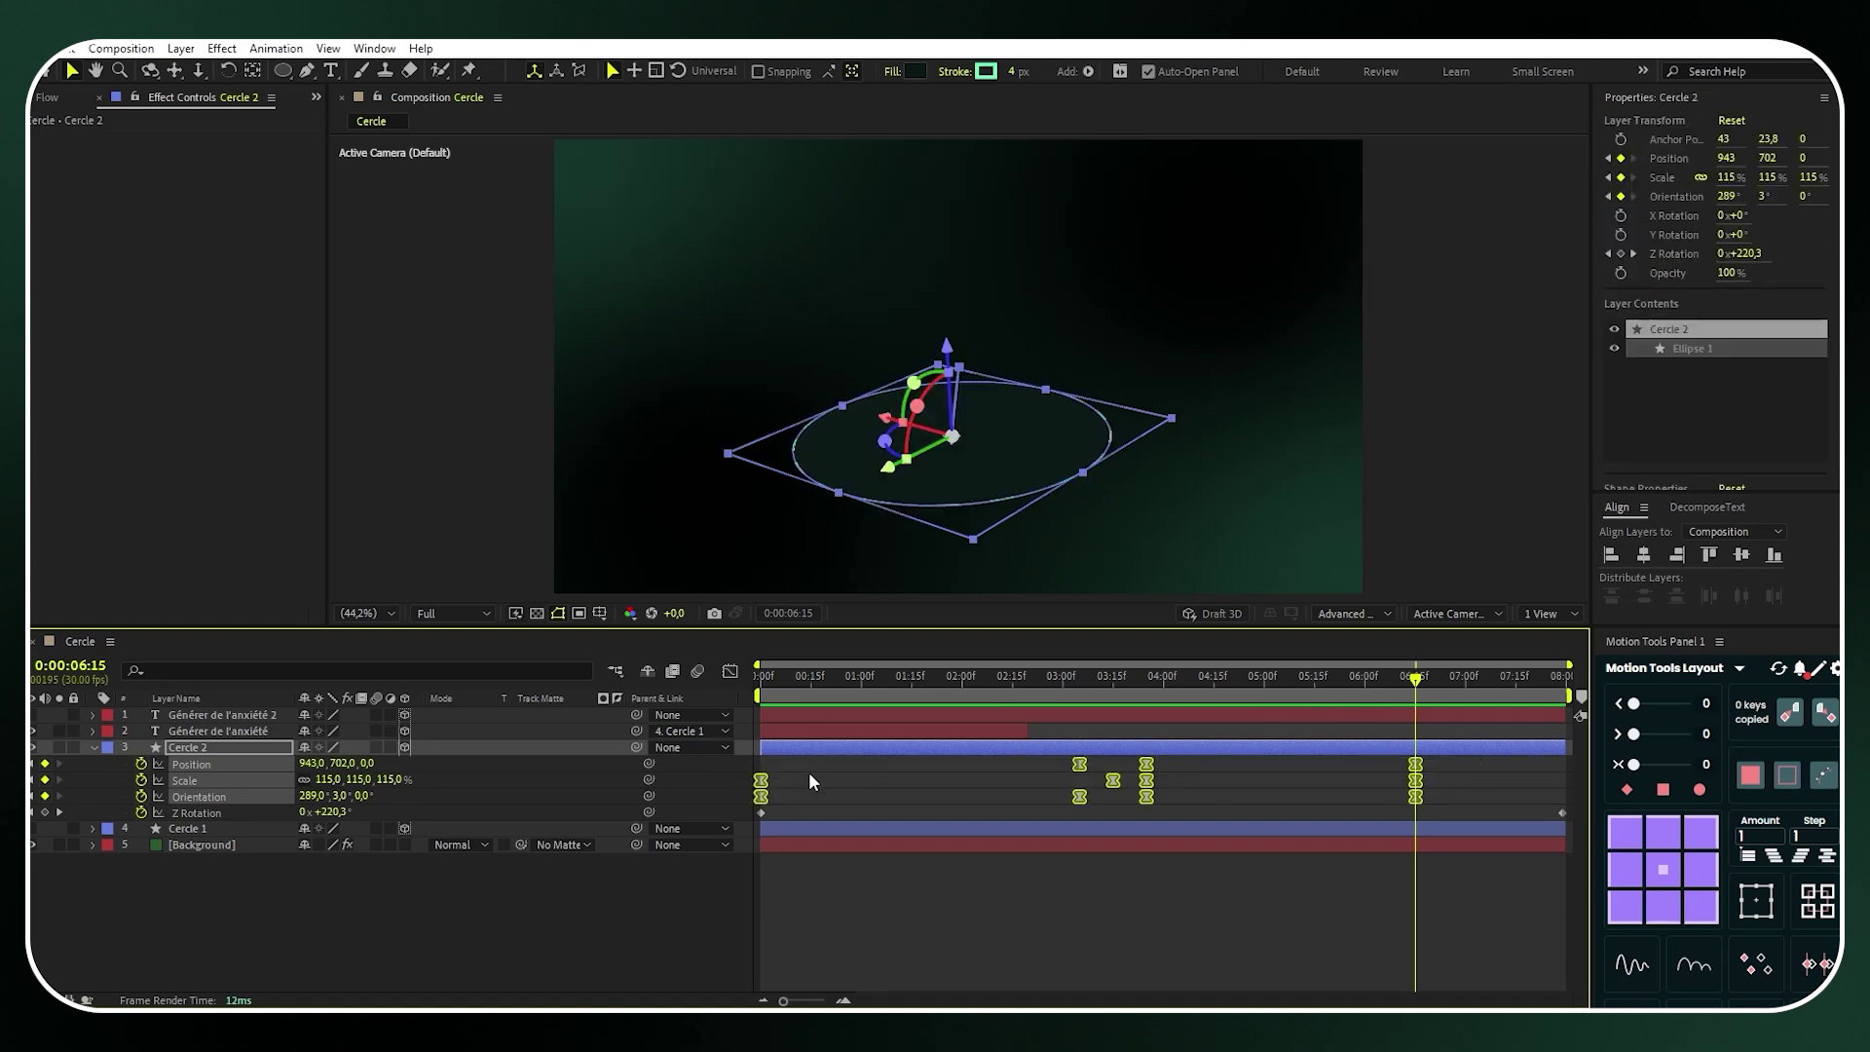
Duplicate the Cercle 2 layer and delete all Position, Scale, Orientation and Z Rotation keyframes from the duplicate
click(241, 747)
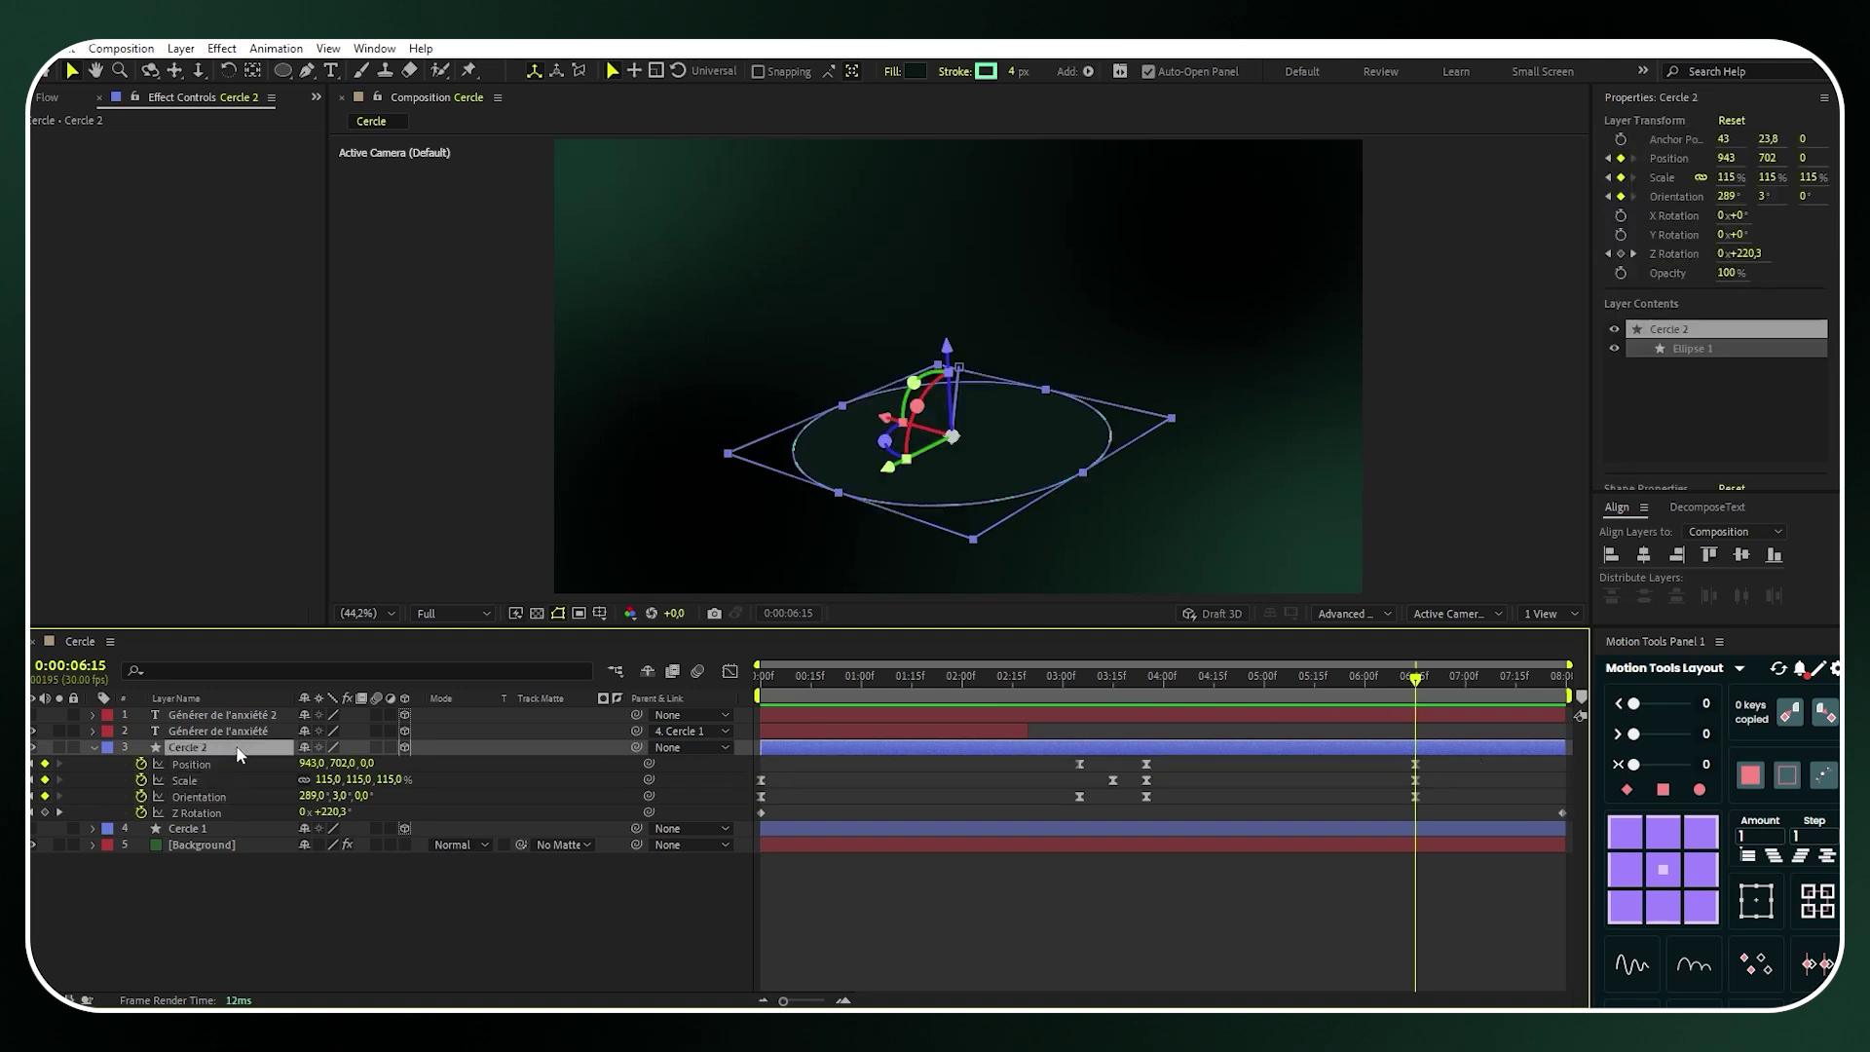
key(ctrl+d)
key(u)
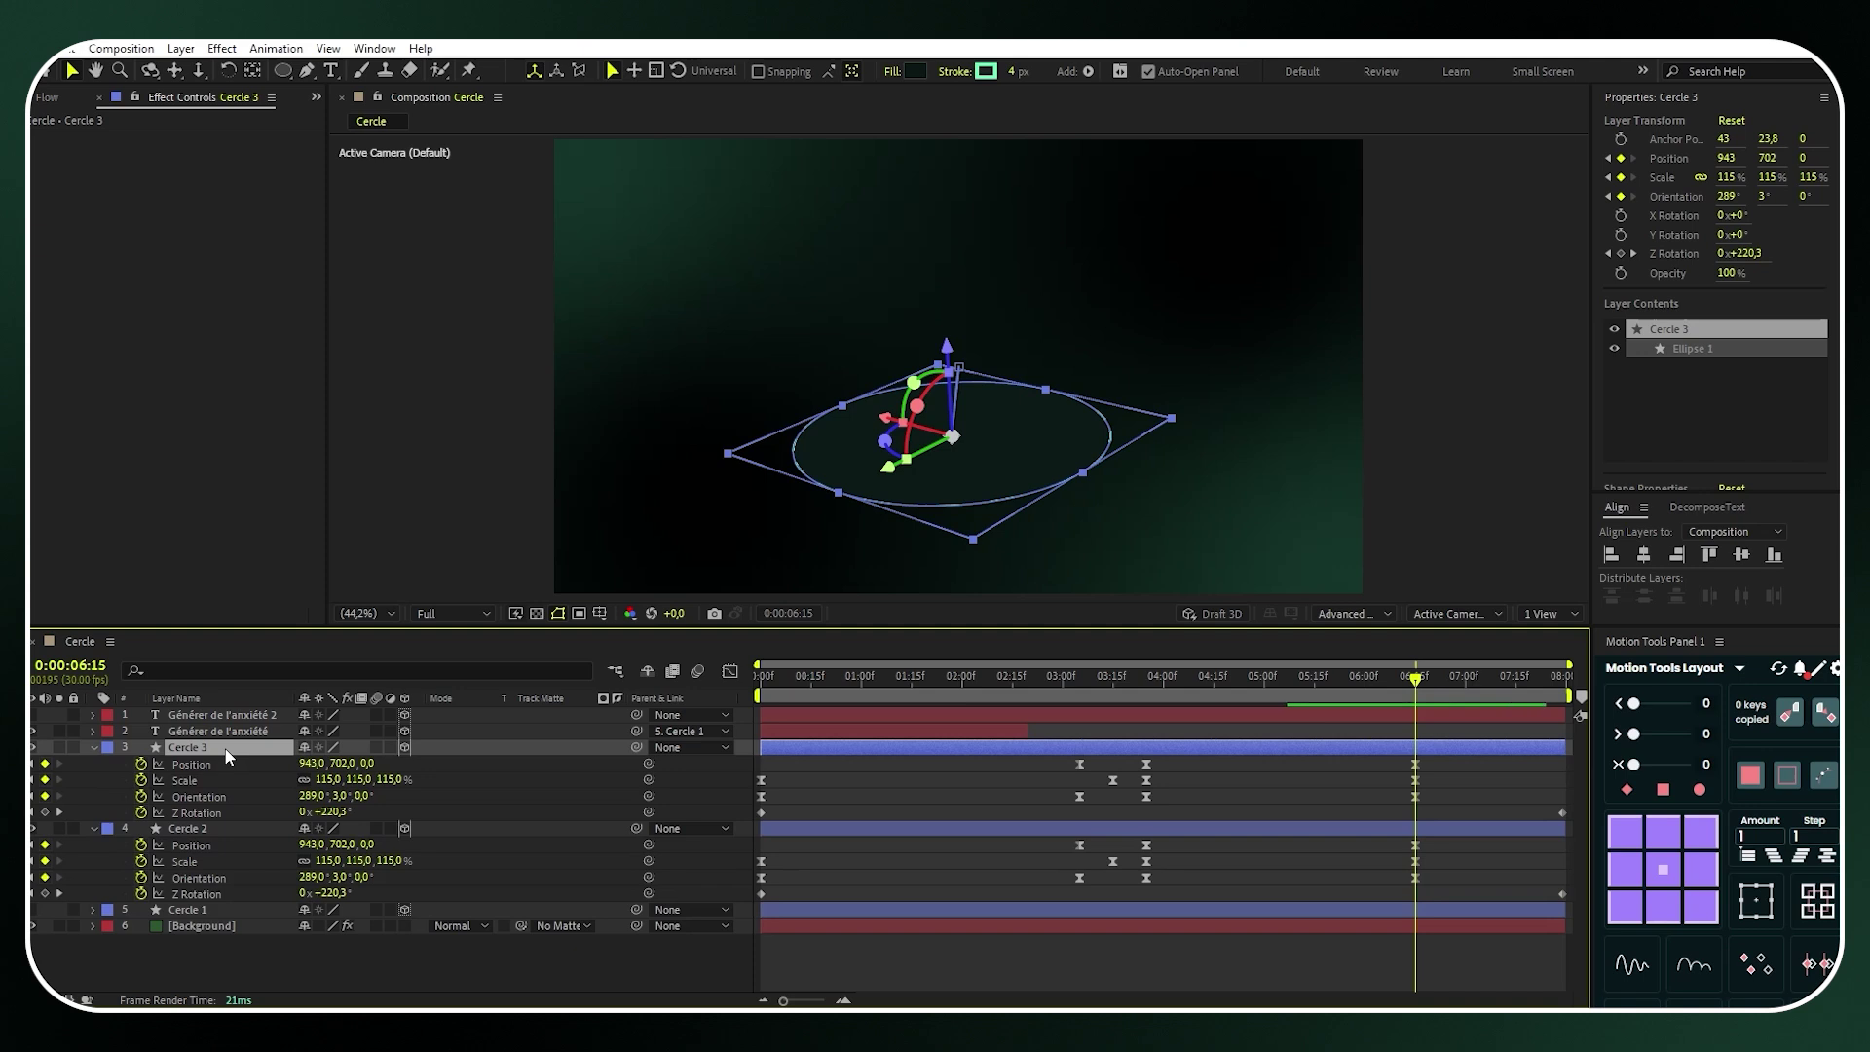
drag(740, 812, 1552, 757)
key(Delete)
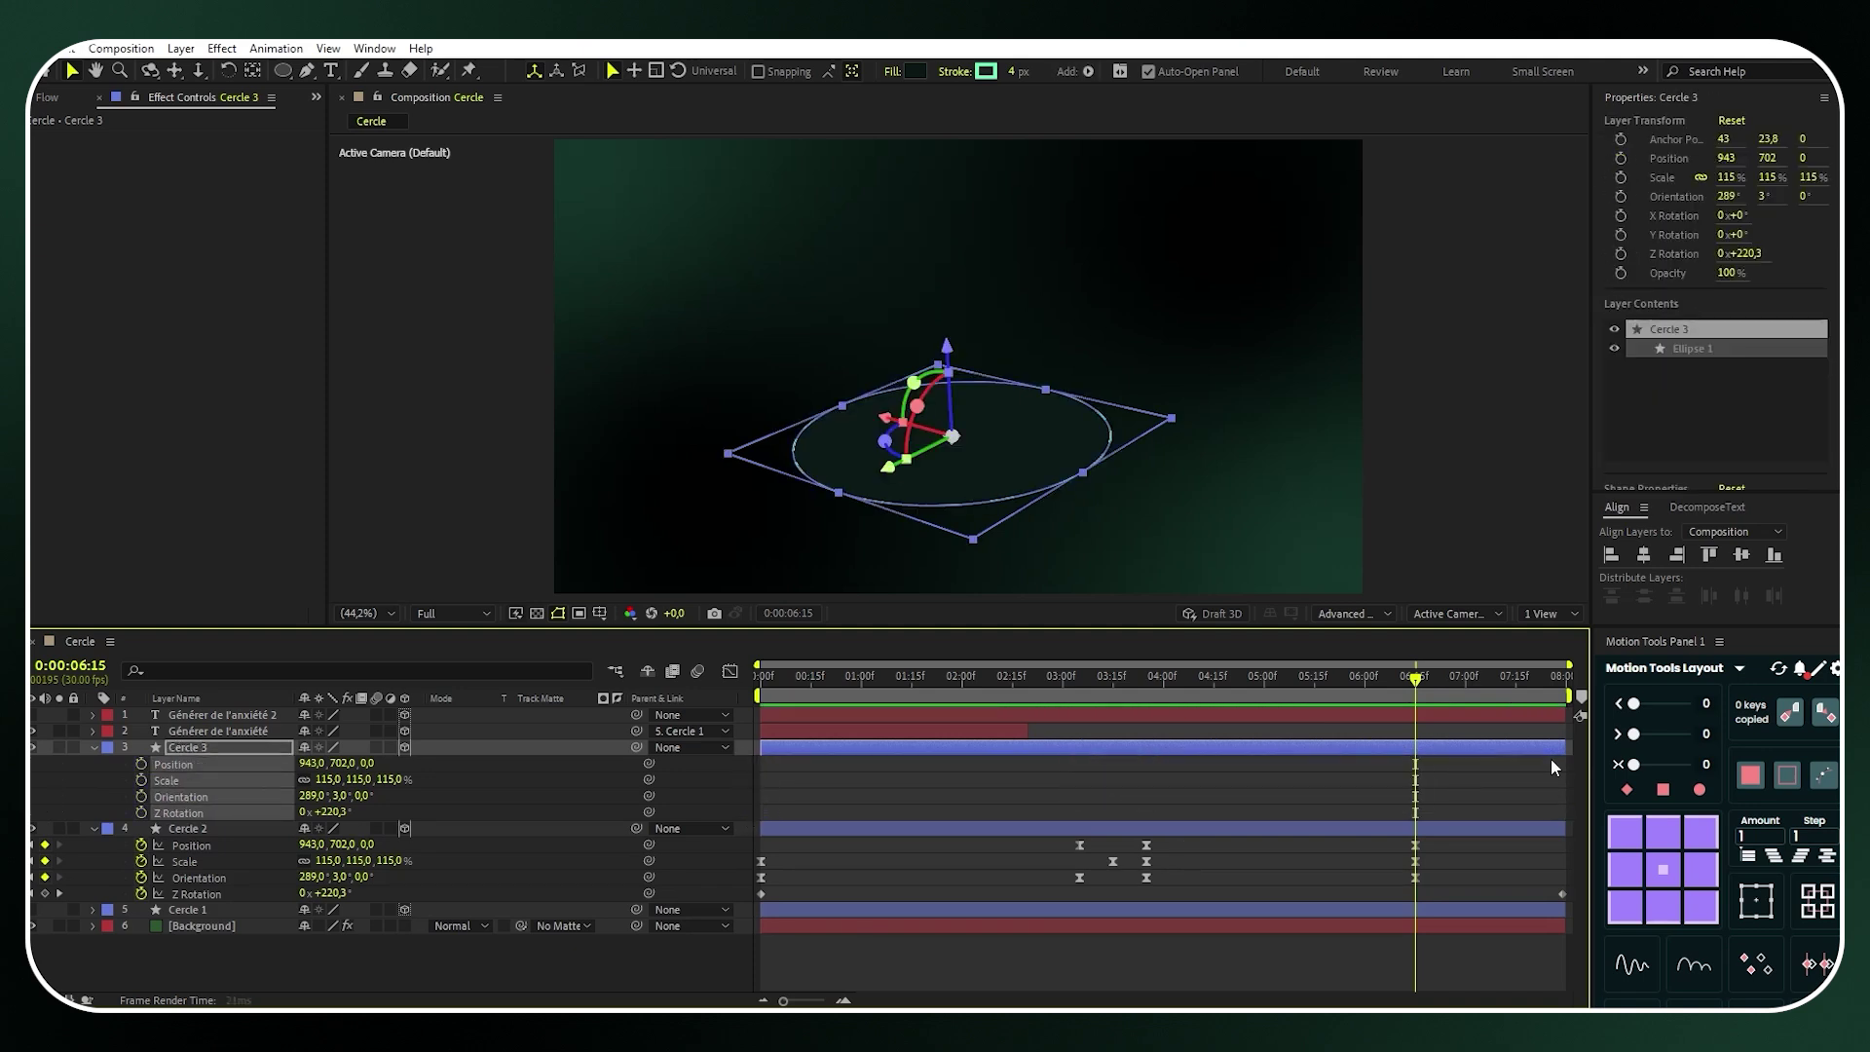
click(476, 792)
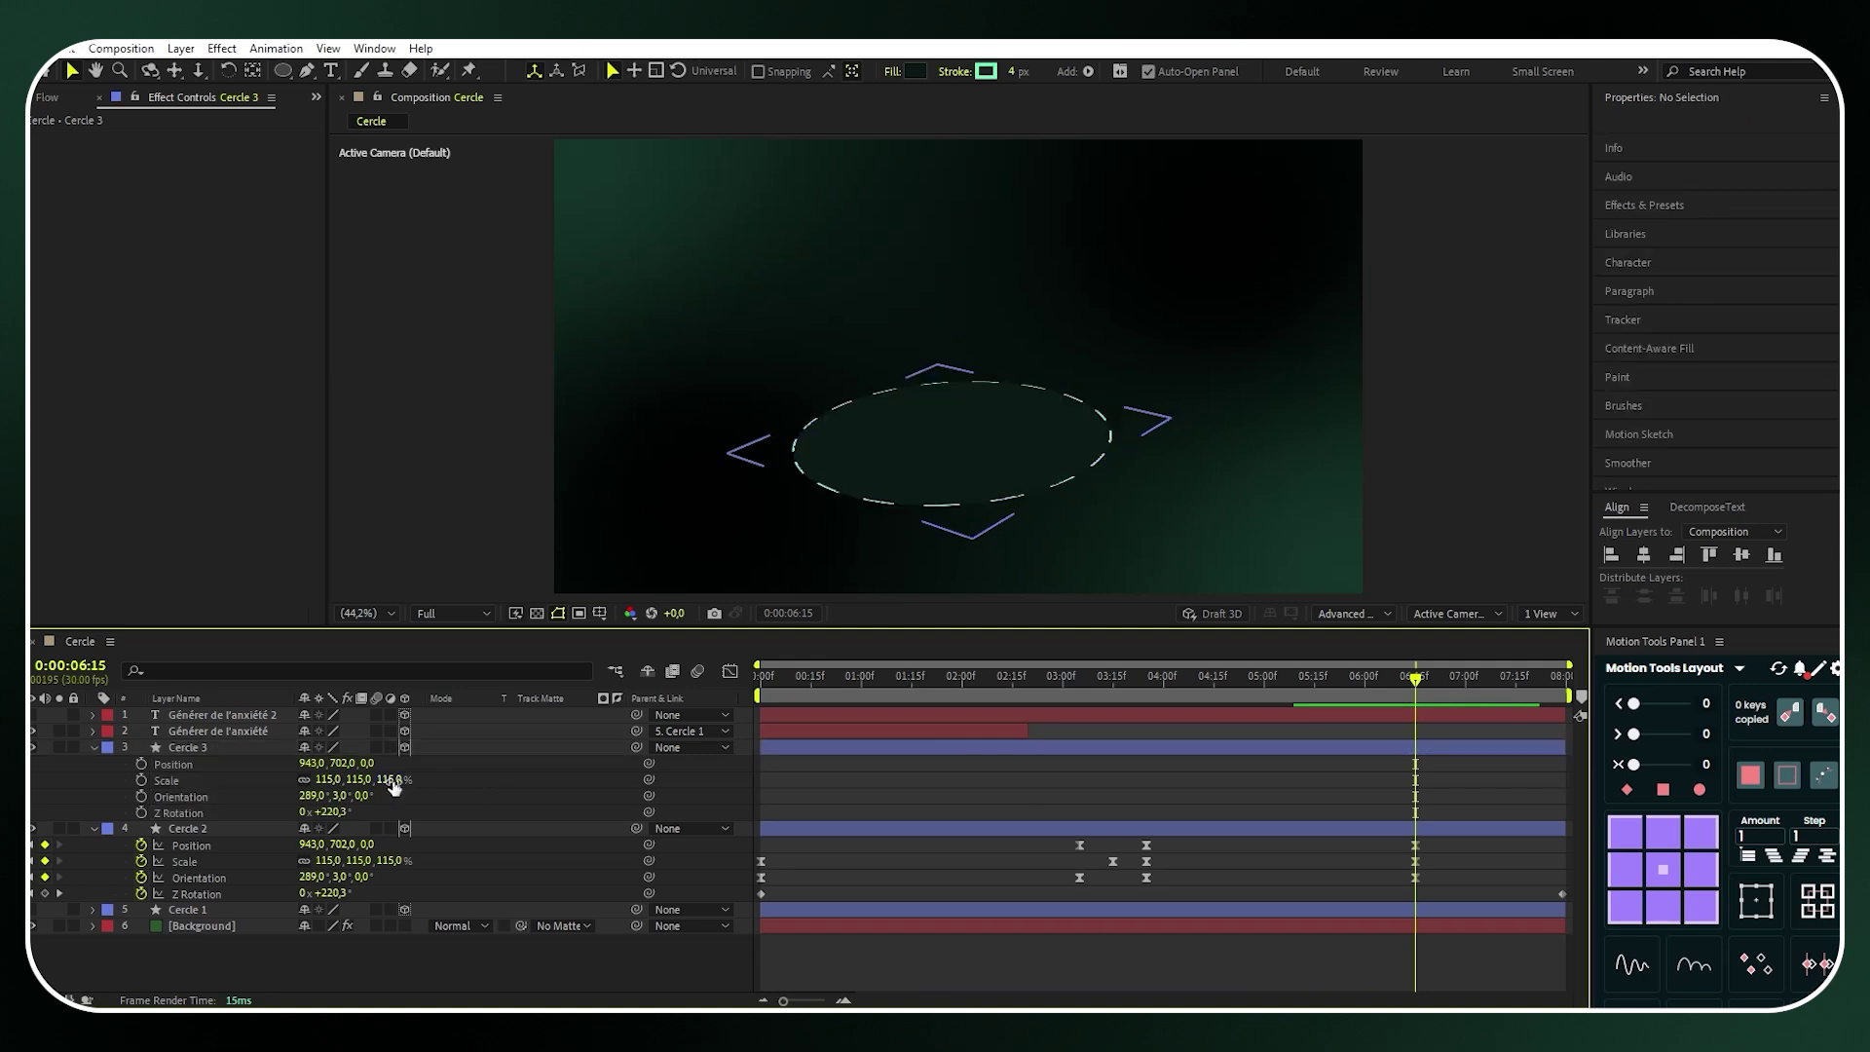
Scale Cercle 3 to 90% and raise it along its Z axis to about 937.8, 607.7, -32.5
click(389, 779)
text(90)
key(Return)
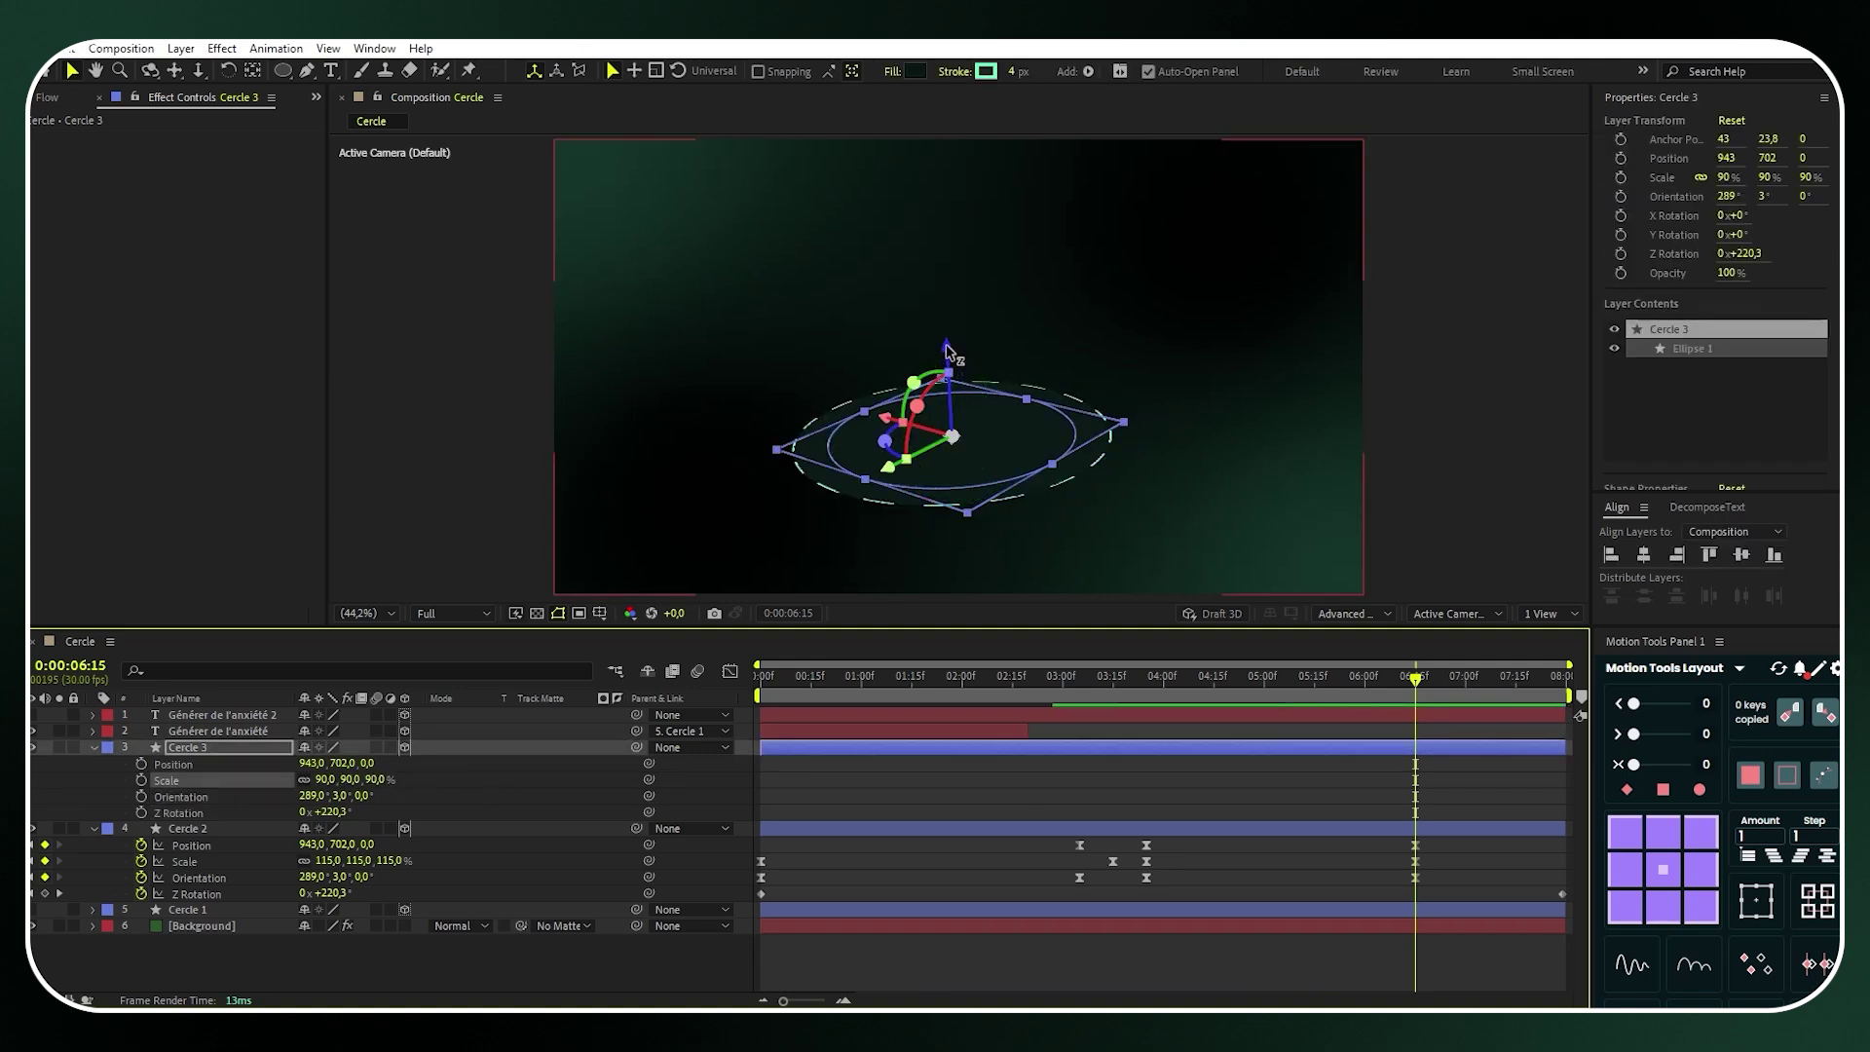
drag(946, 350, 946, 308)
Duplicate Cercle 3, scale the copy to 70% and raise it along its Z axis to about 932.5, 512.6, -65.2
click(210, 750)
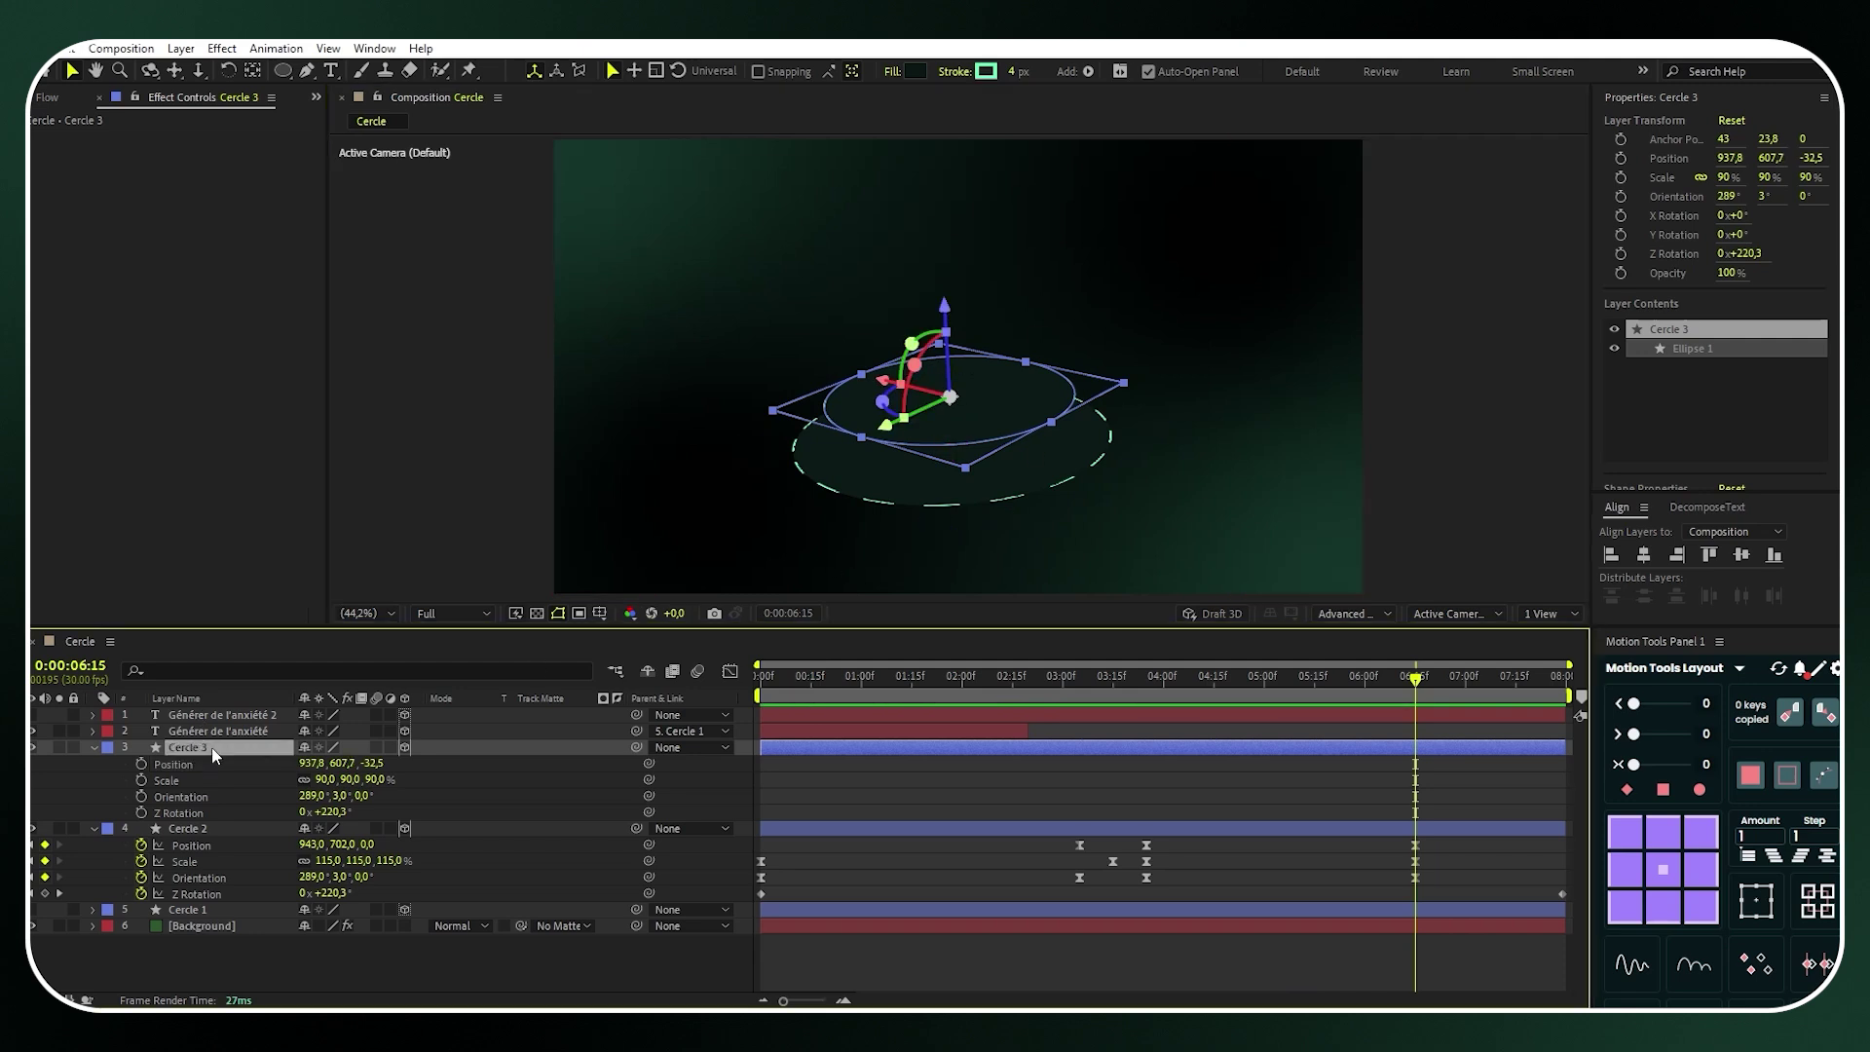
key(ctrl+d)
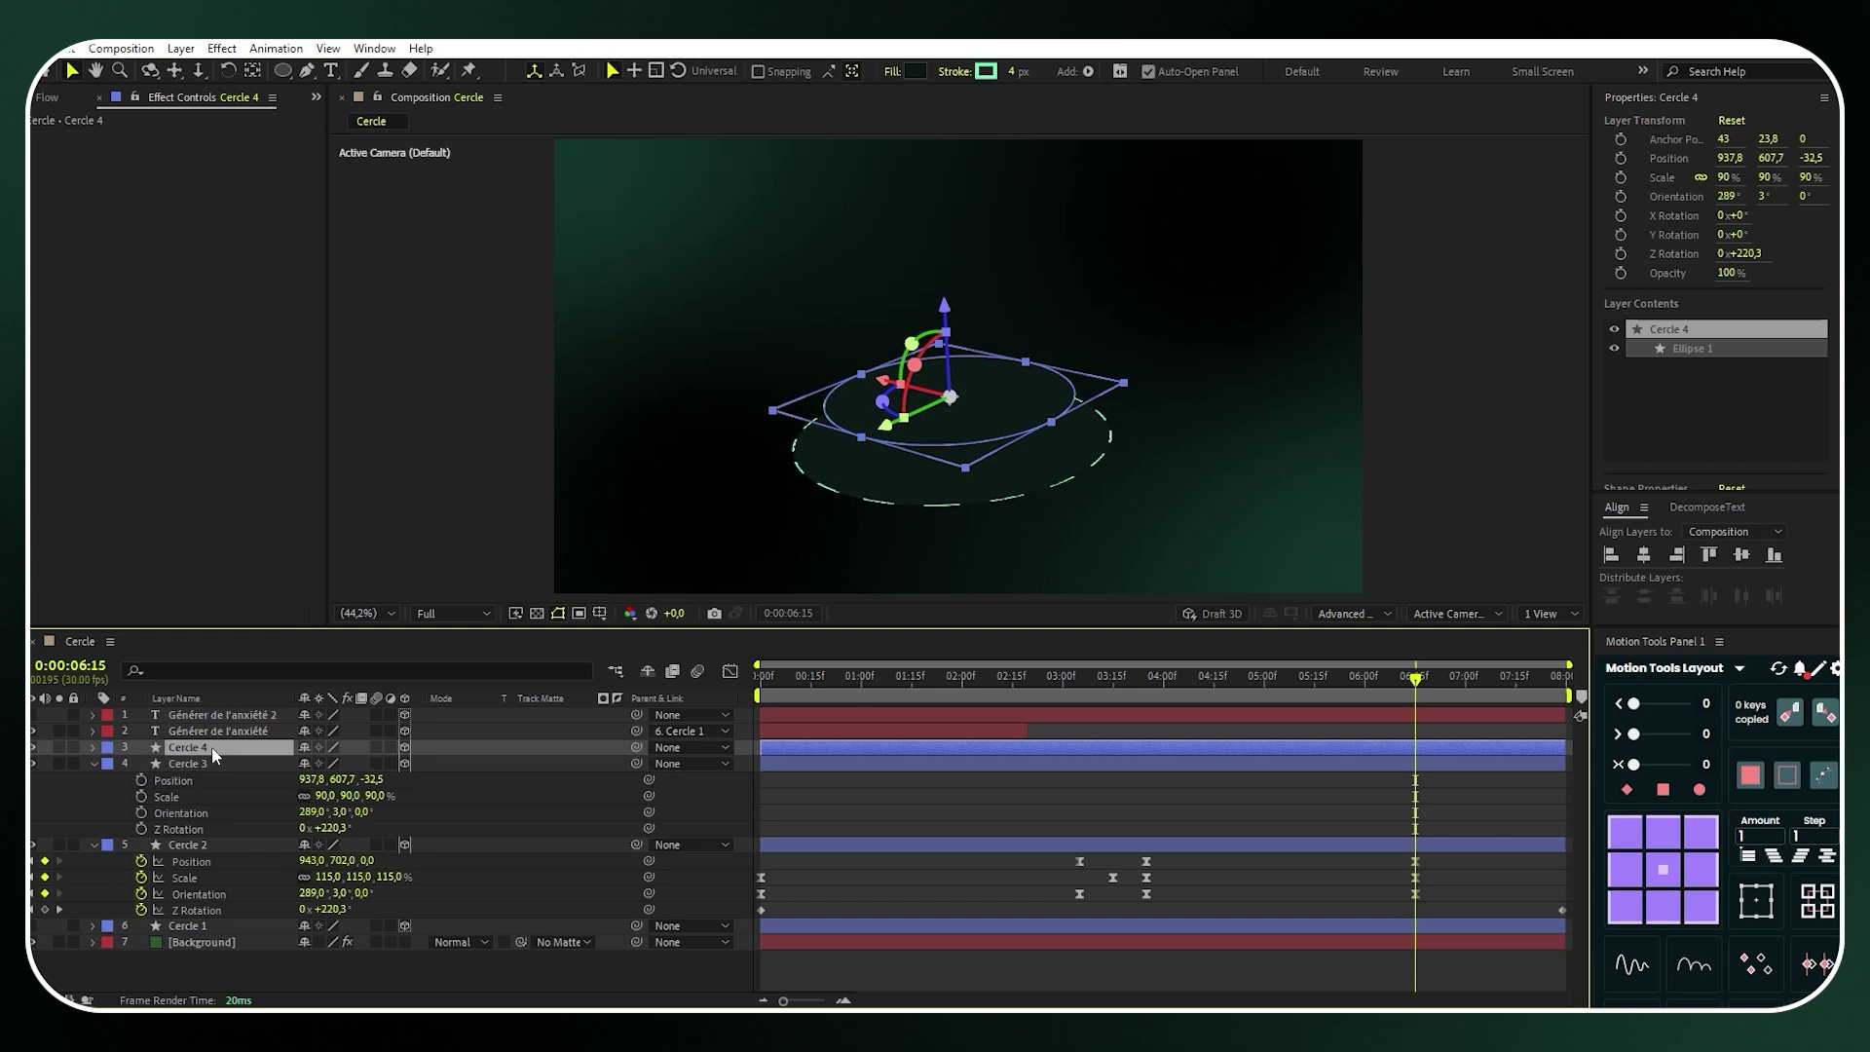
key(s)
click(373, 761)
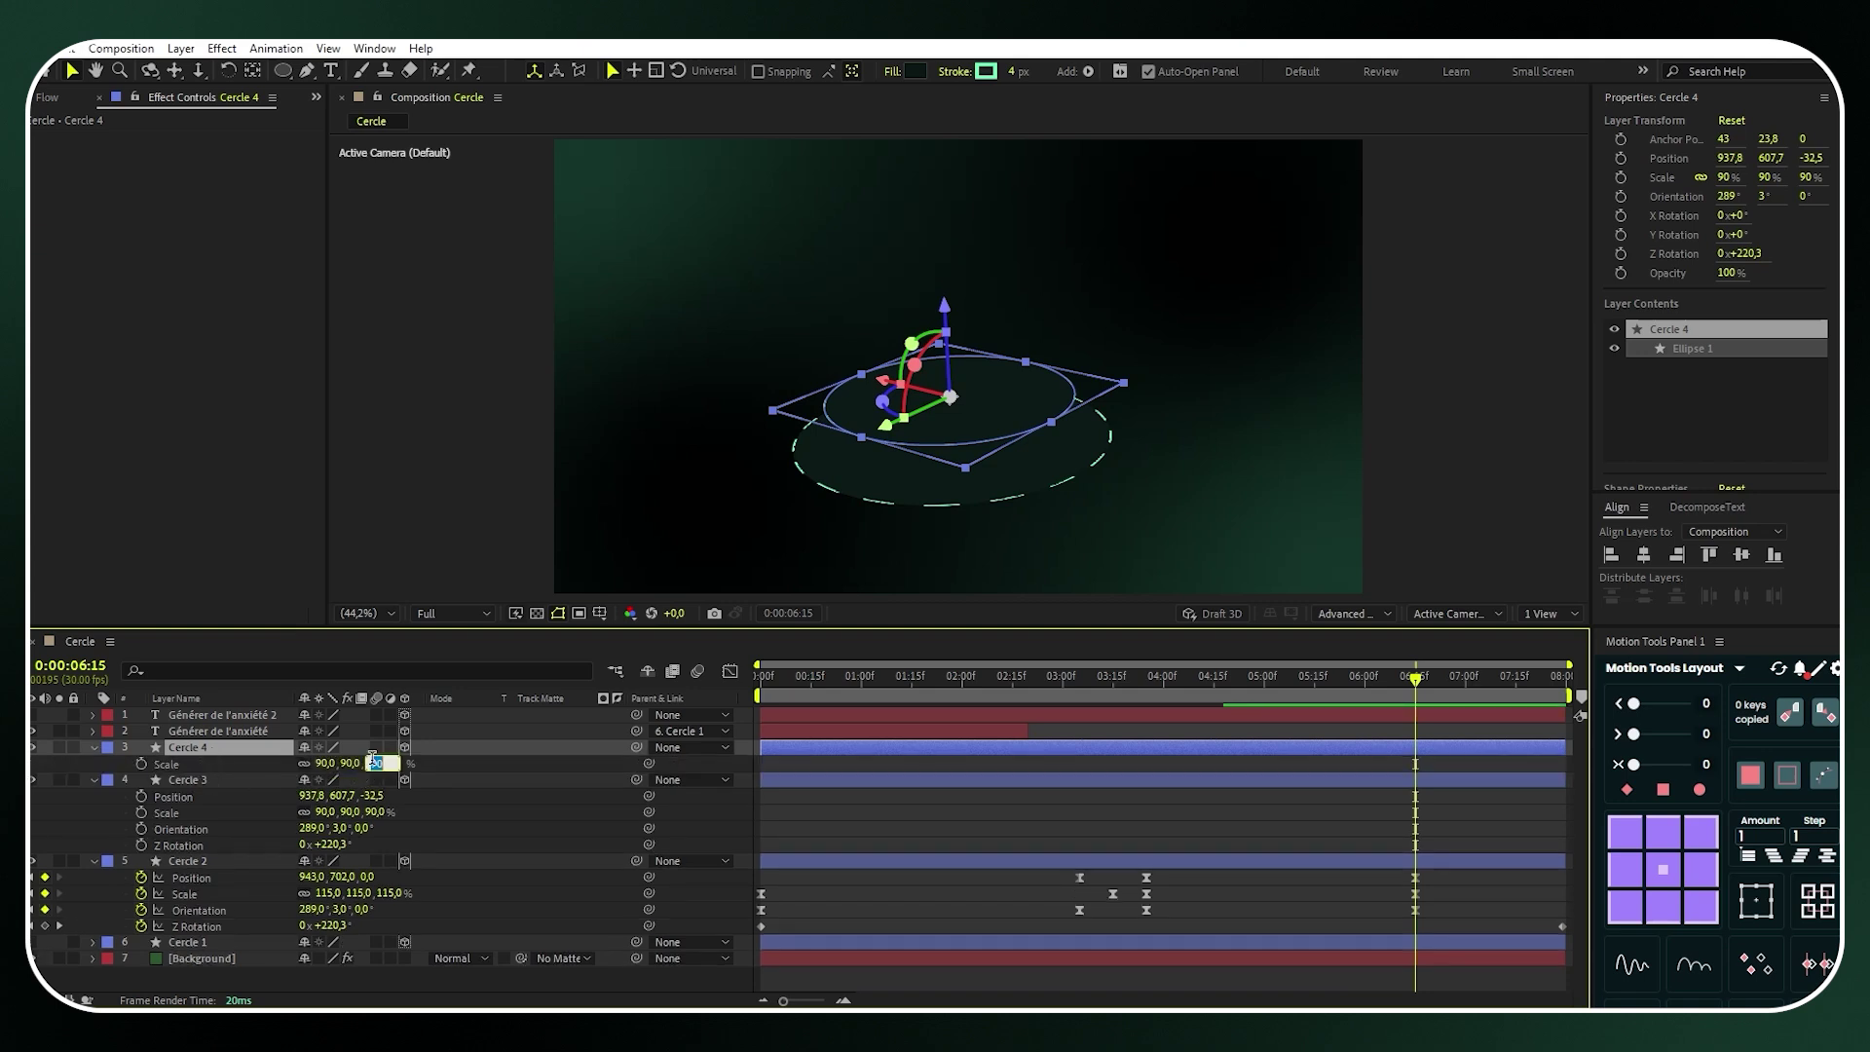
text(70)
key(Return)
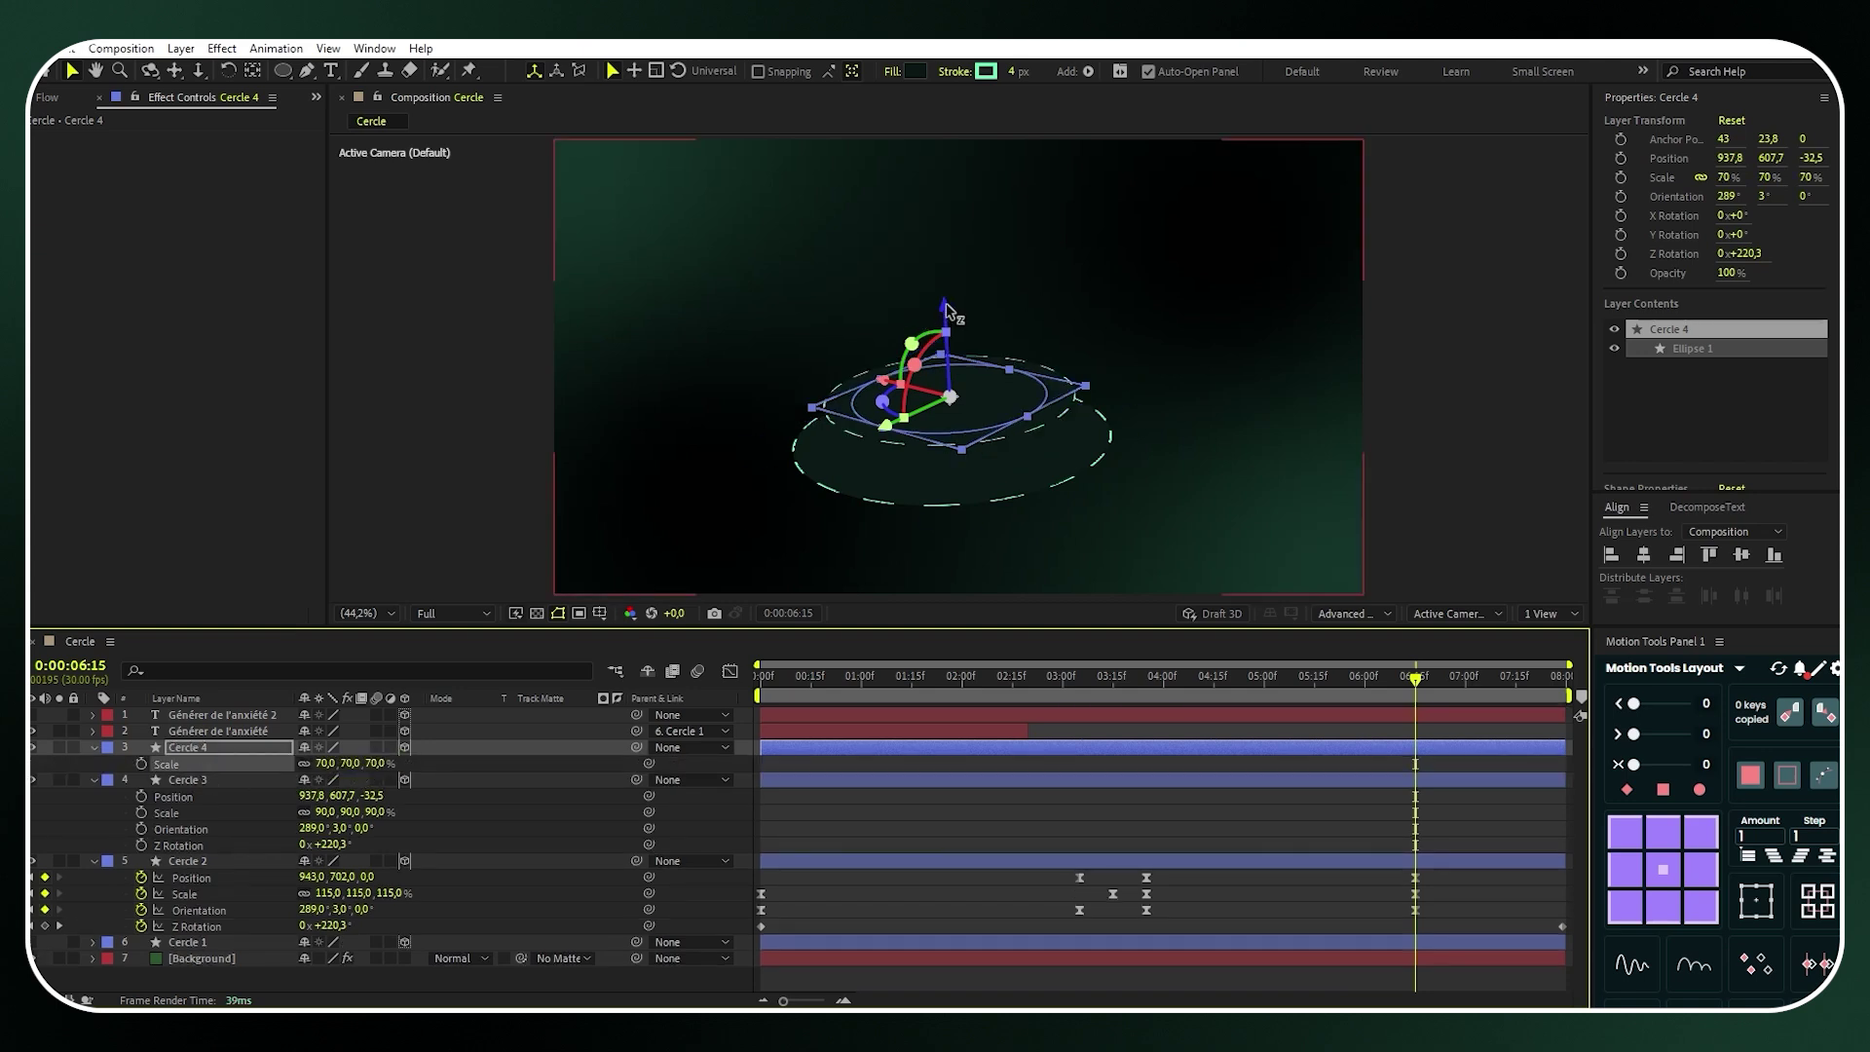
drag(943, 306, 949, 263)
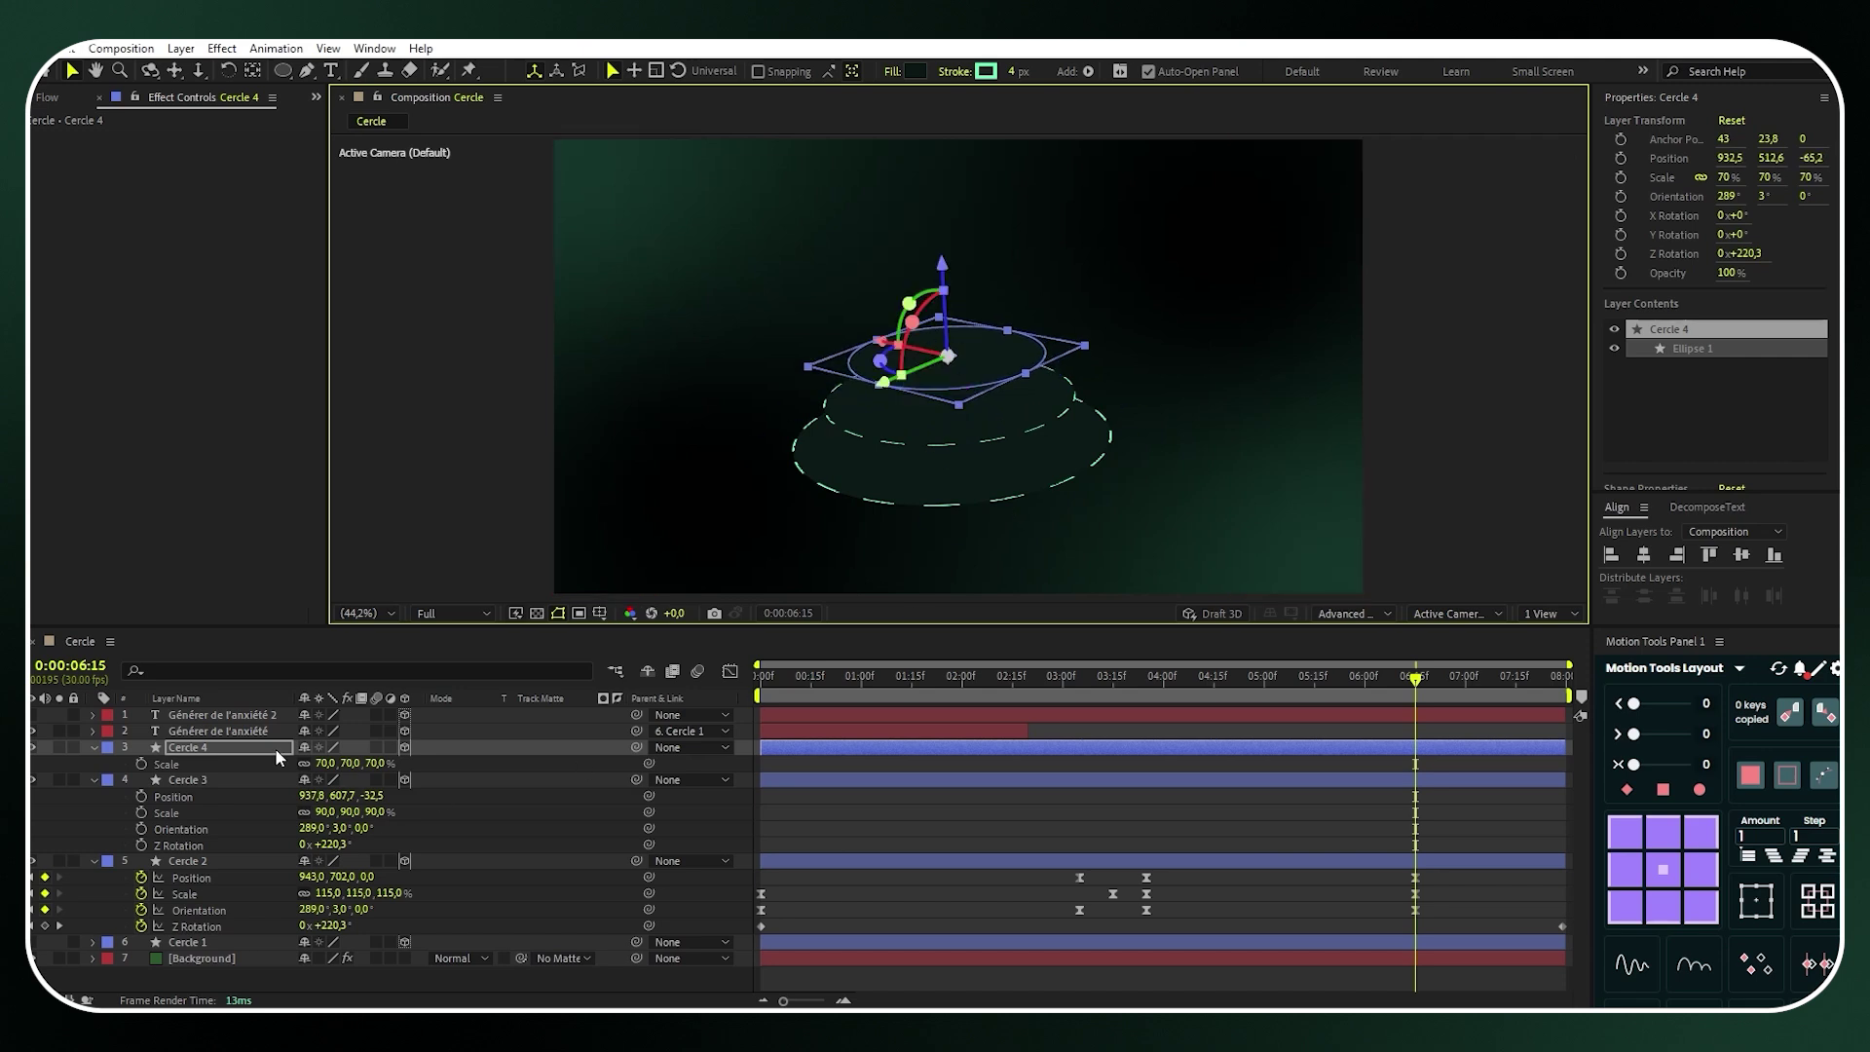
Duplicate Cercle 4, scale the copy to 50% and raise it along its Z axis to about 927.2, 417.7, -97.9
key(ctrl+d)
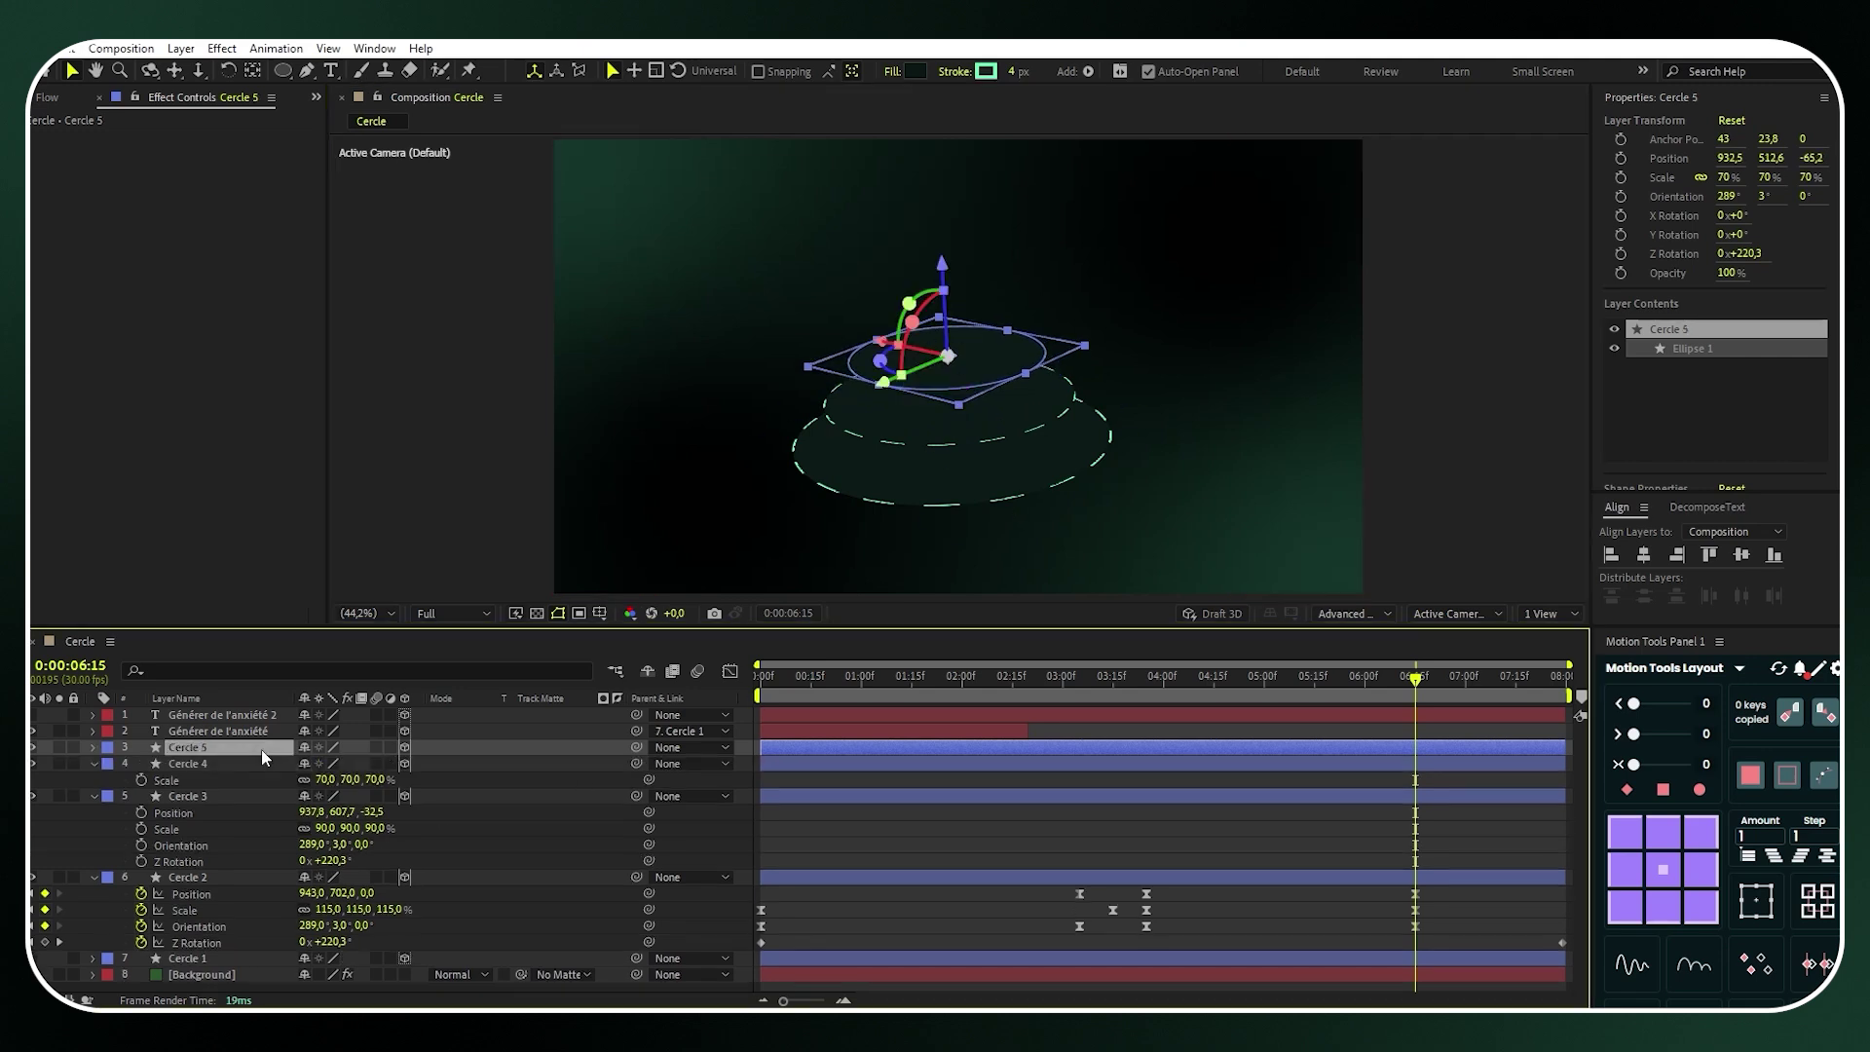
key(s)
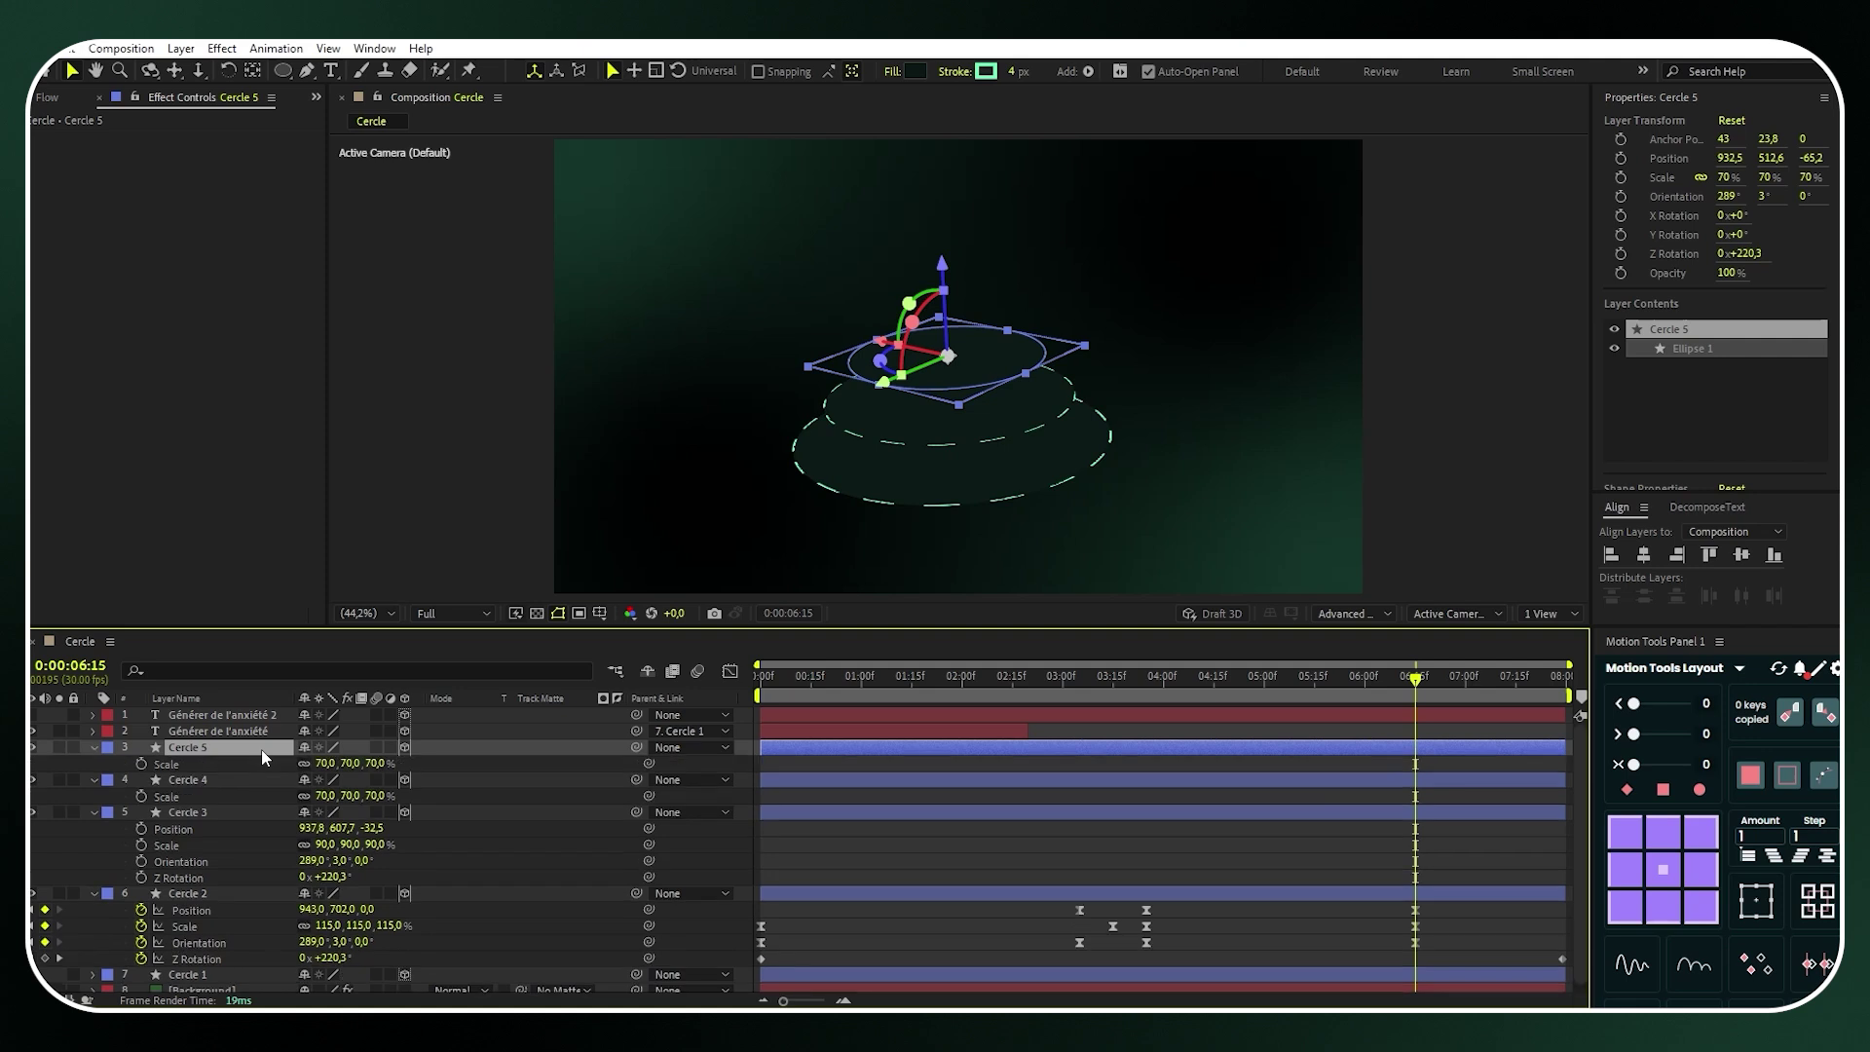
click(324, 763)
text(50)
key(Return)
drag(942, 264, 941, 216)
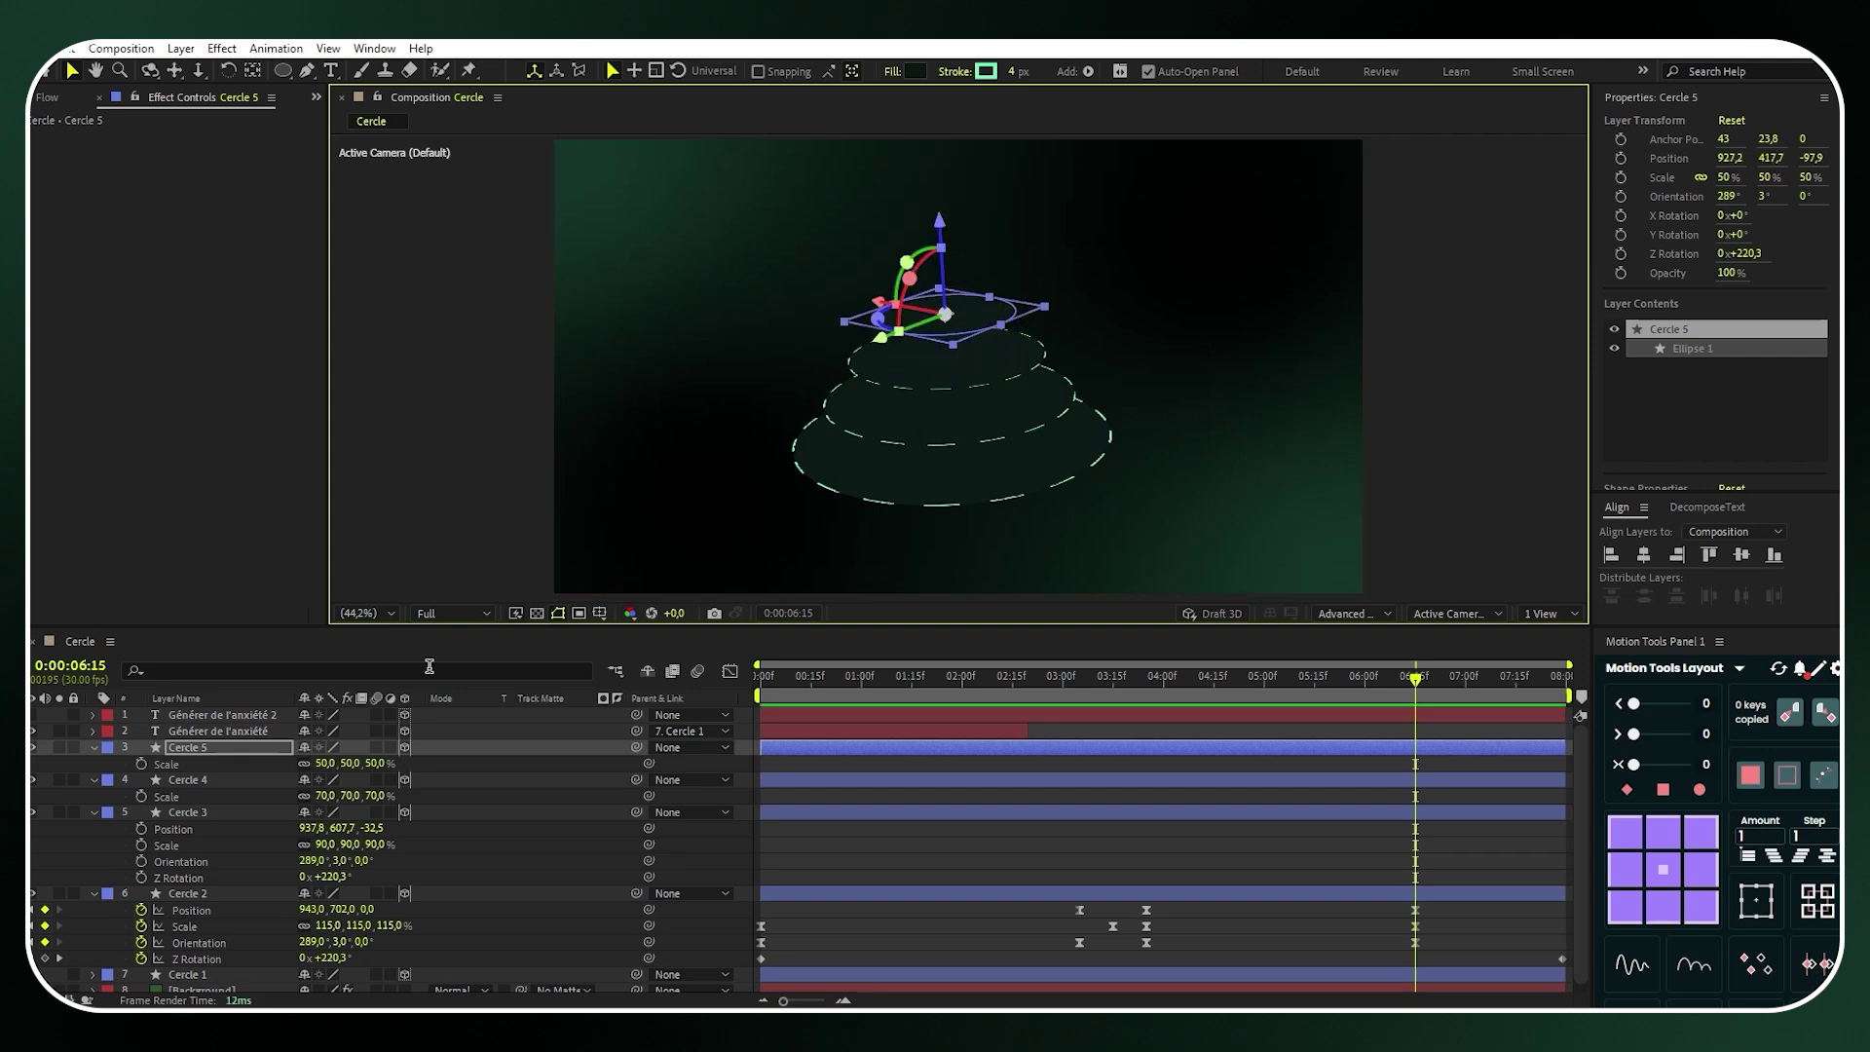
Collapse the properties of Cercle 3, Cercle 4 and Cercle 5 and parent all three layers to Cercle 2
click(213, 812)
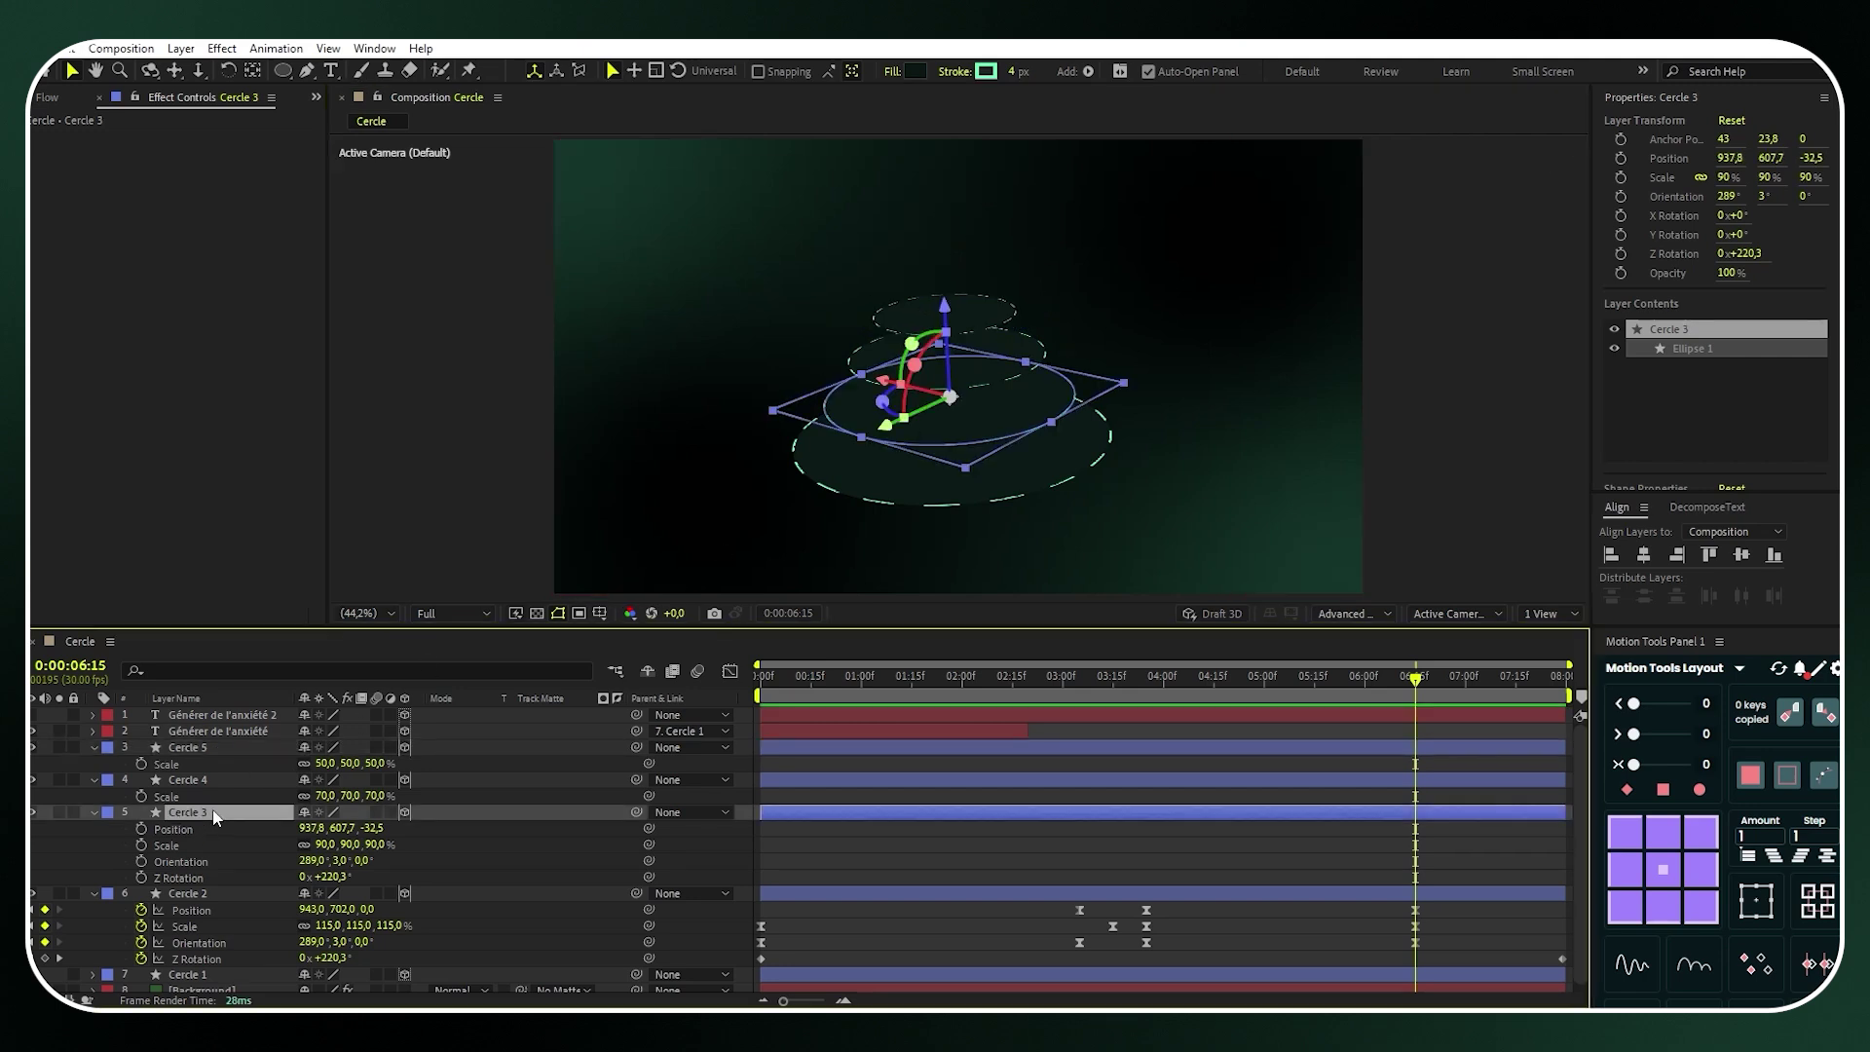
shift+click(209, 778)
shift+click(219, 746)
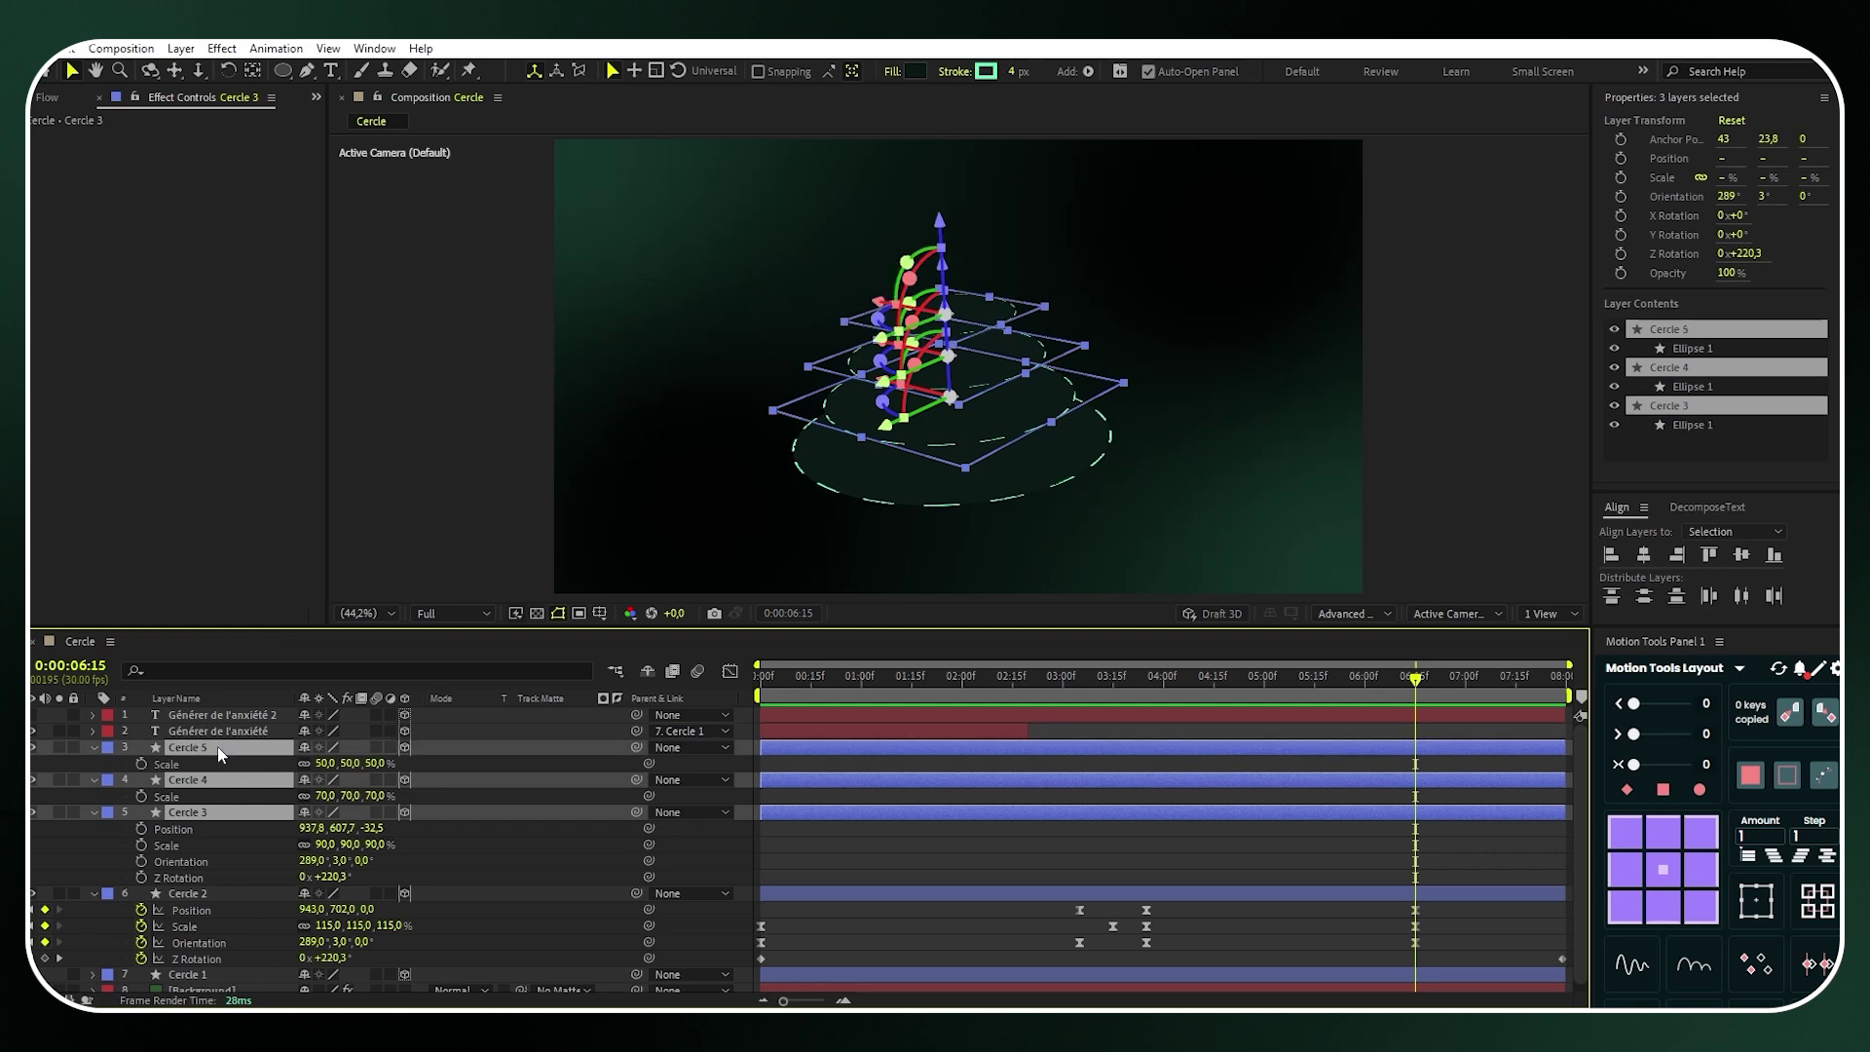
click(93, 747)
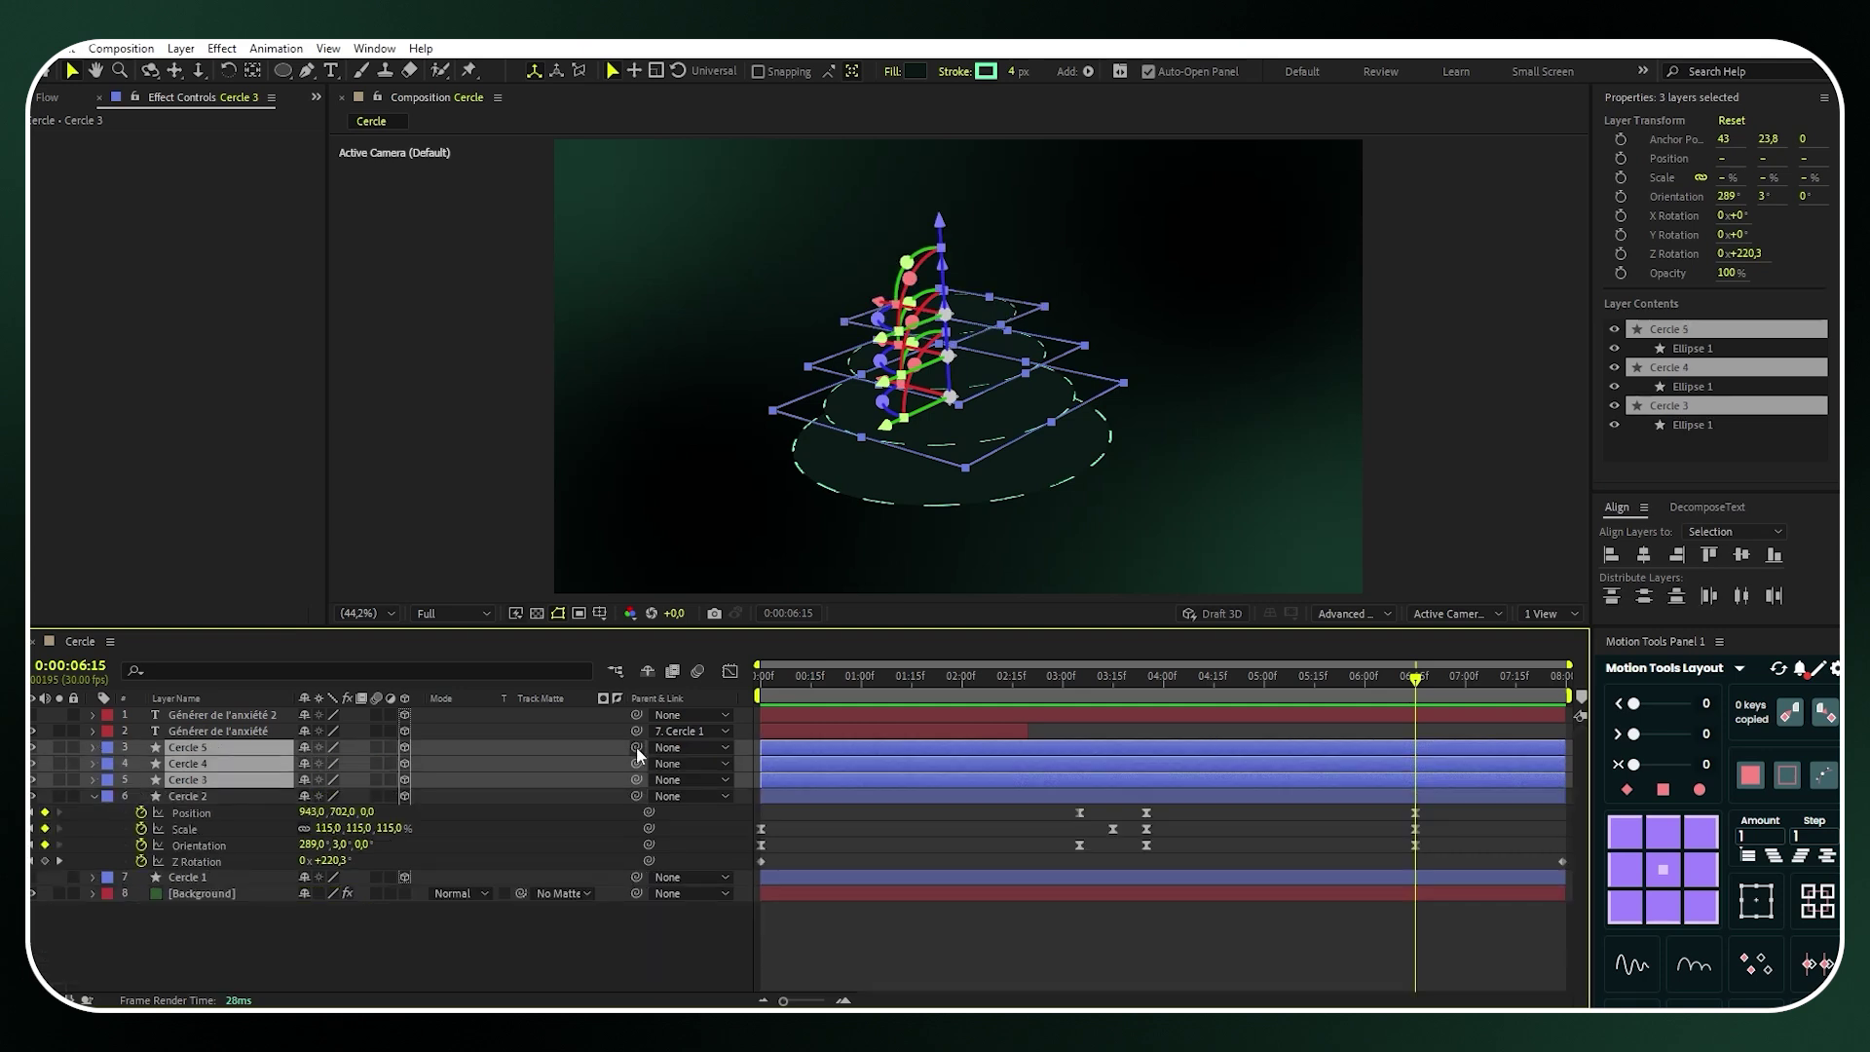
drag(635, 747, 232, 794)
click(248, 941)
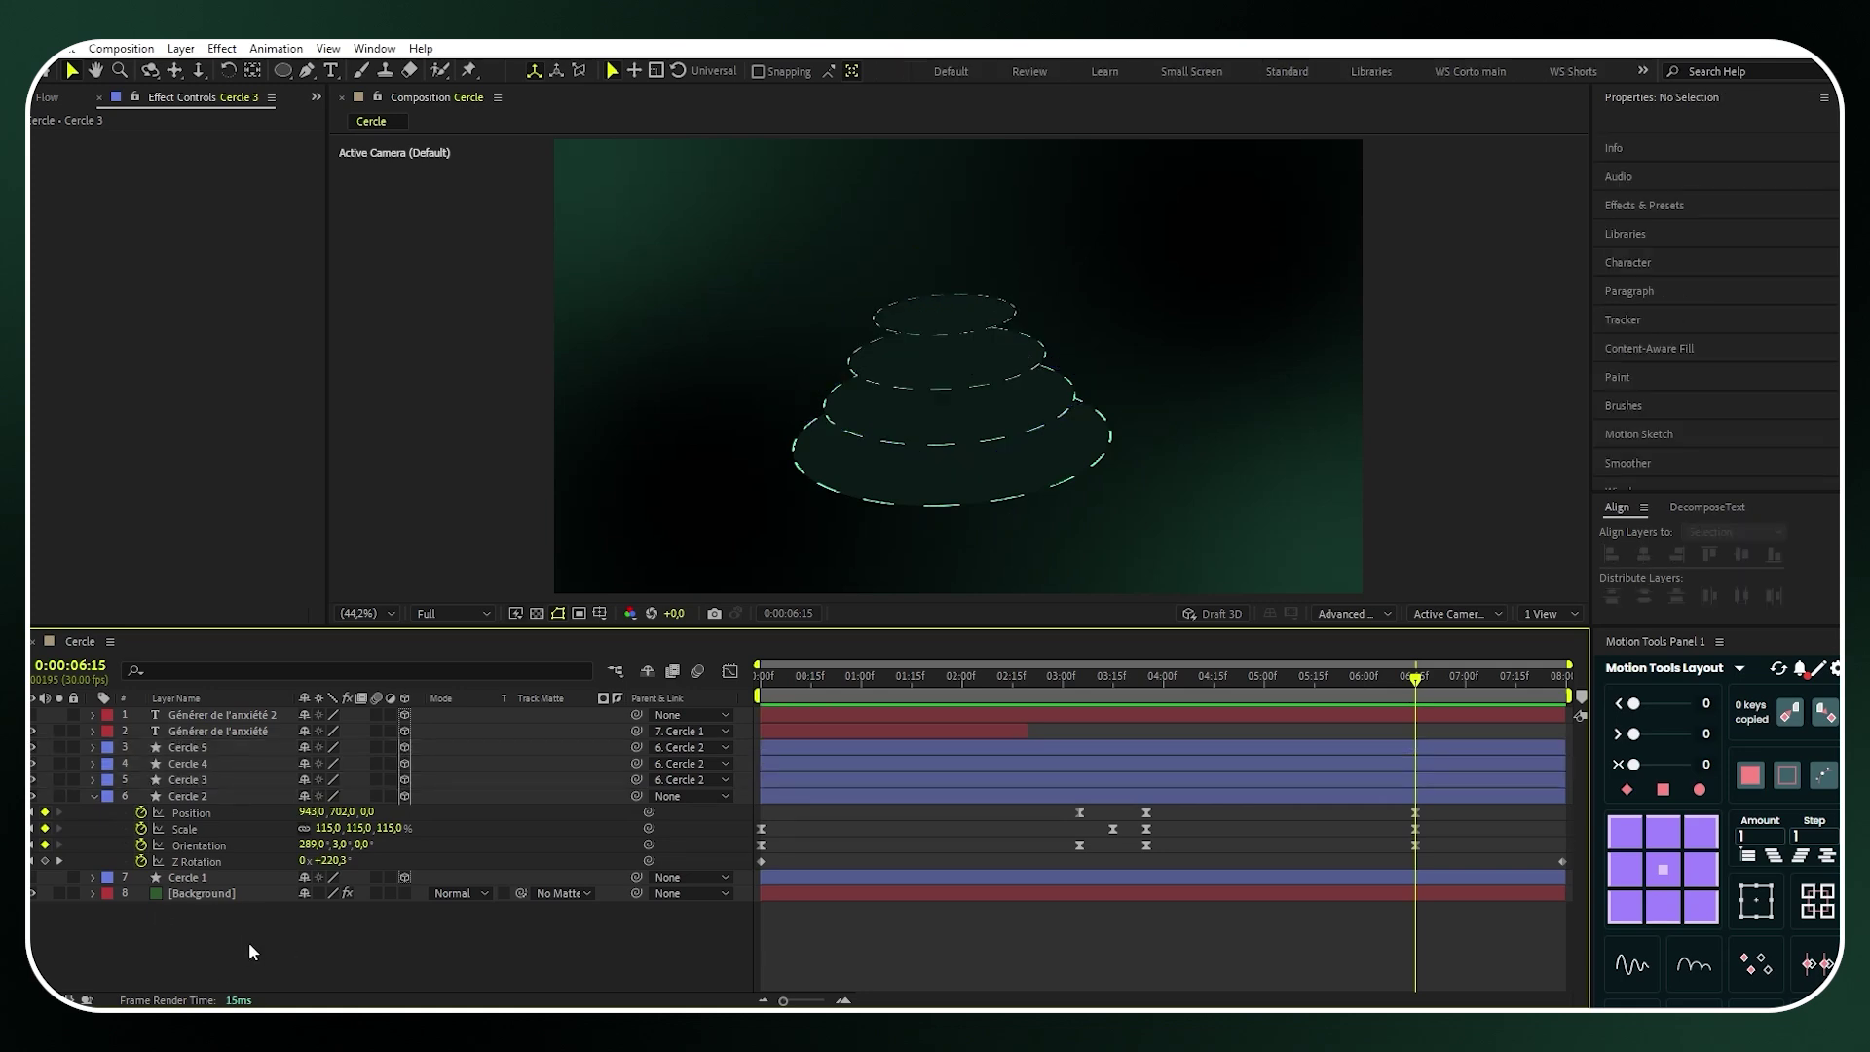
Show the project's contents and import the Rotten Brain model folder
click(315, 97)
click(336, 115)
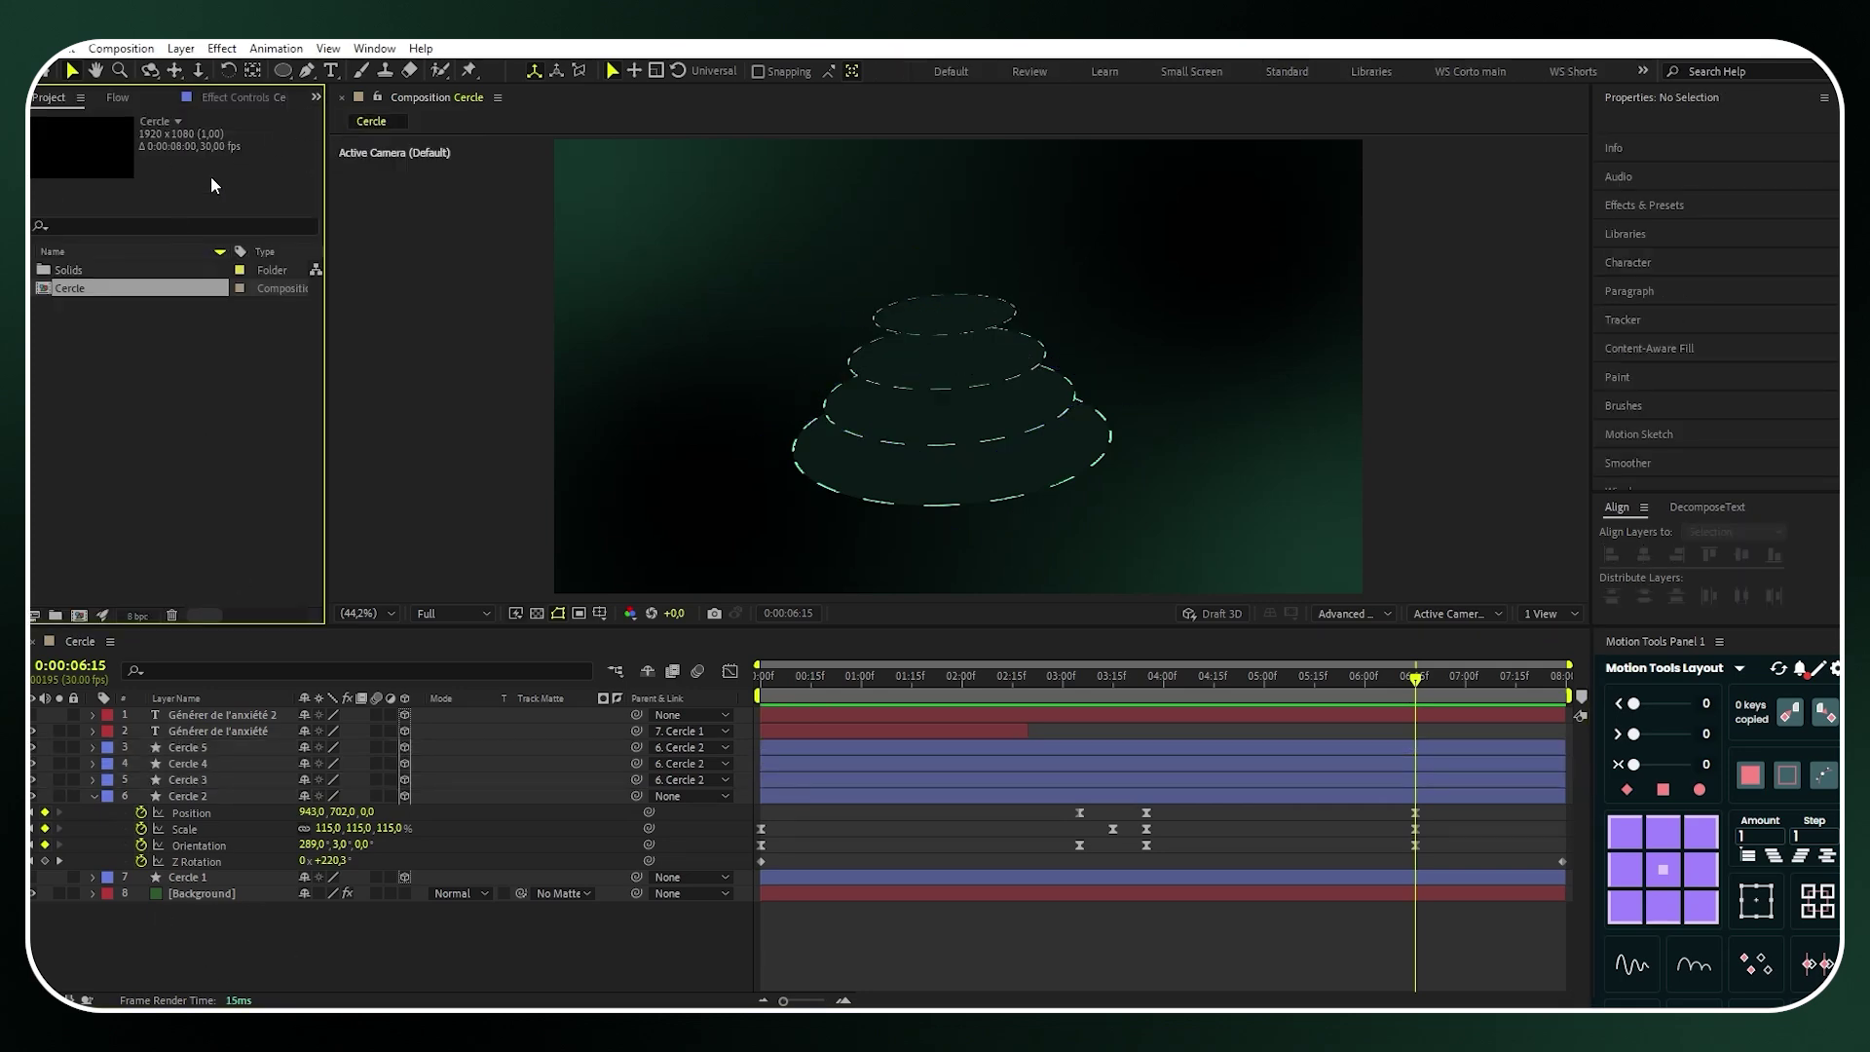
click(124, 390)
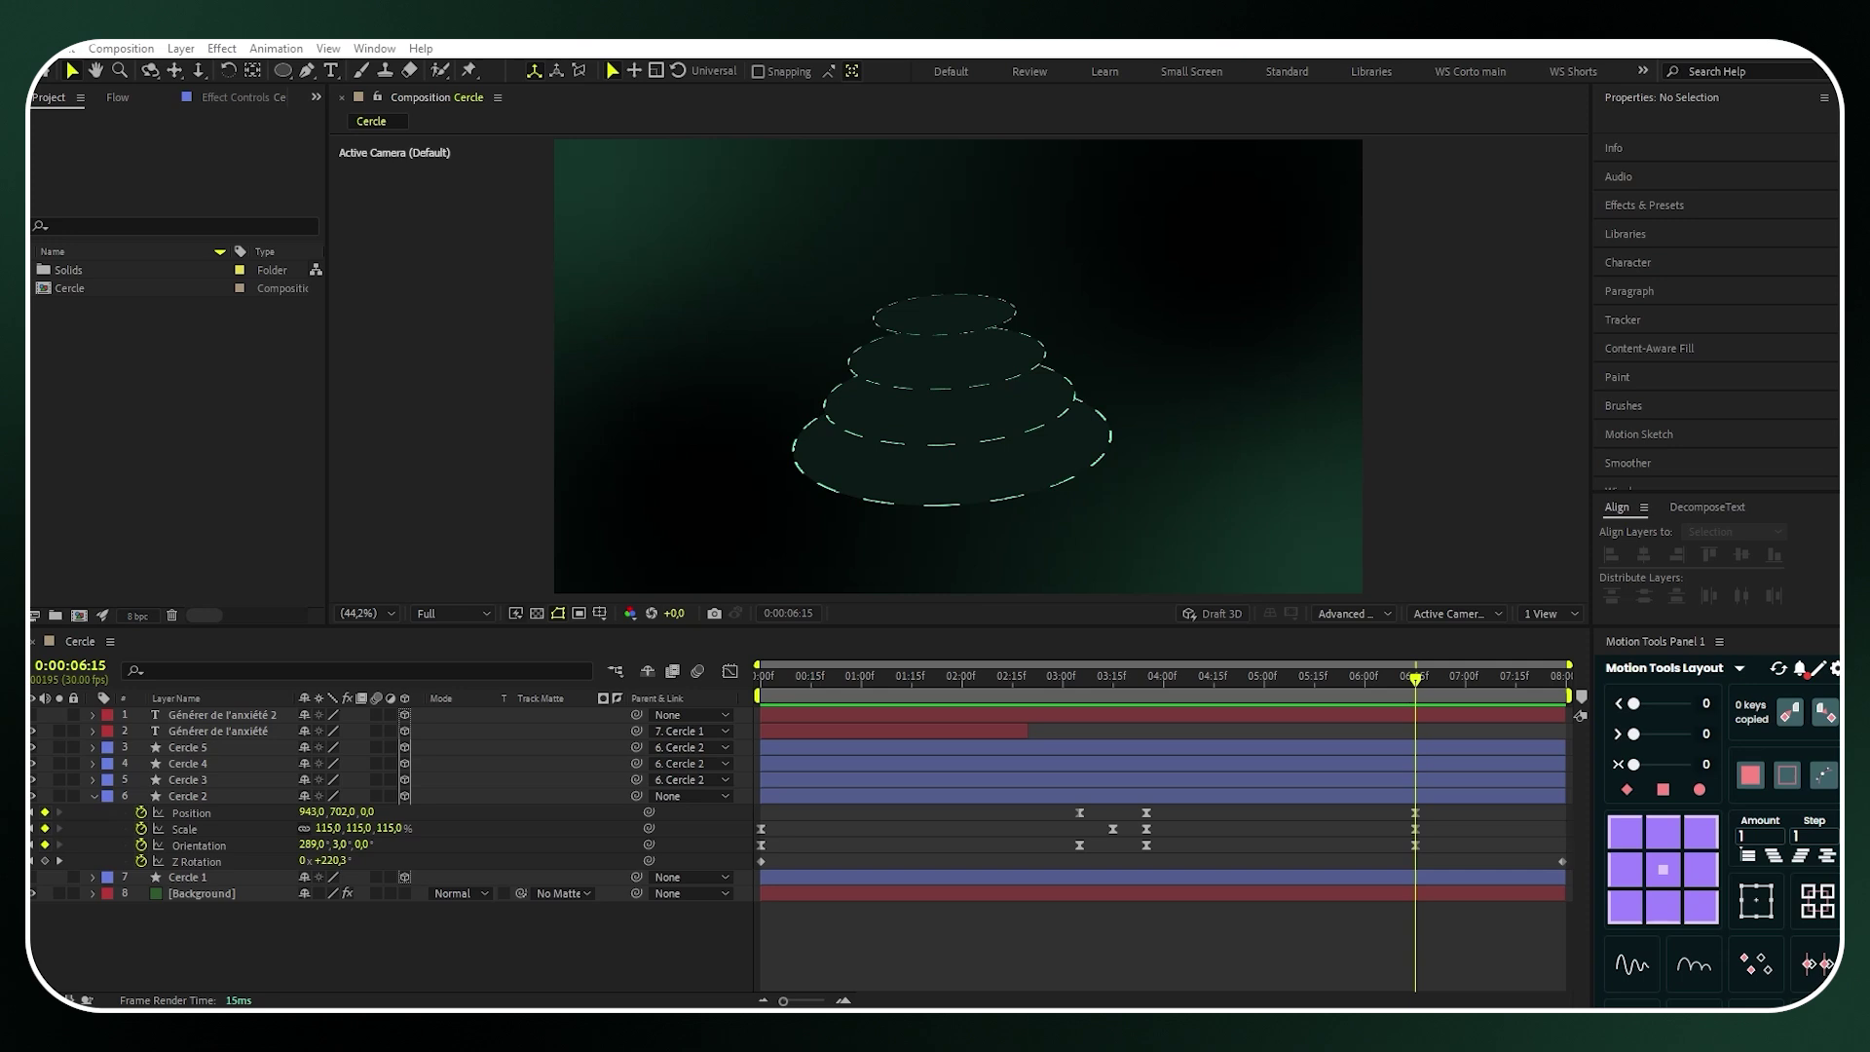
drag(115, 372, 200, 421)
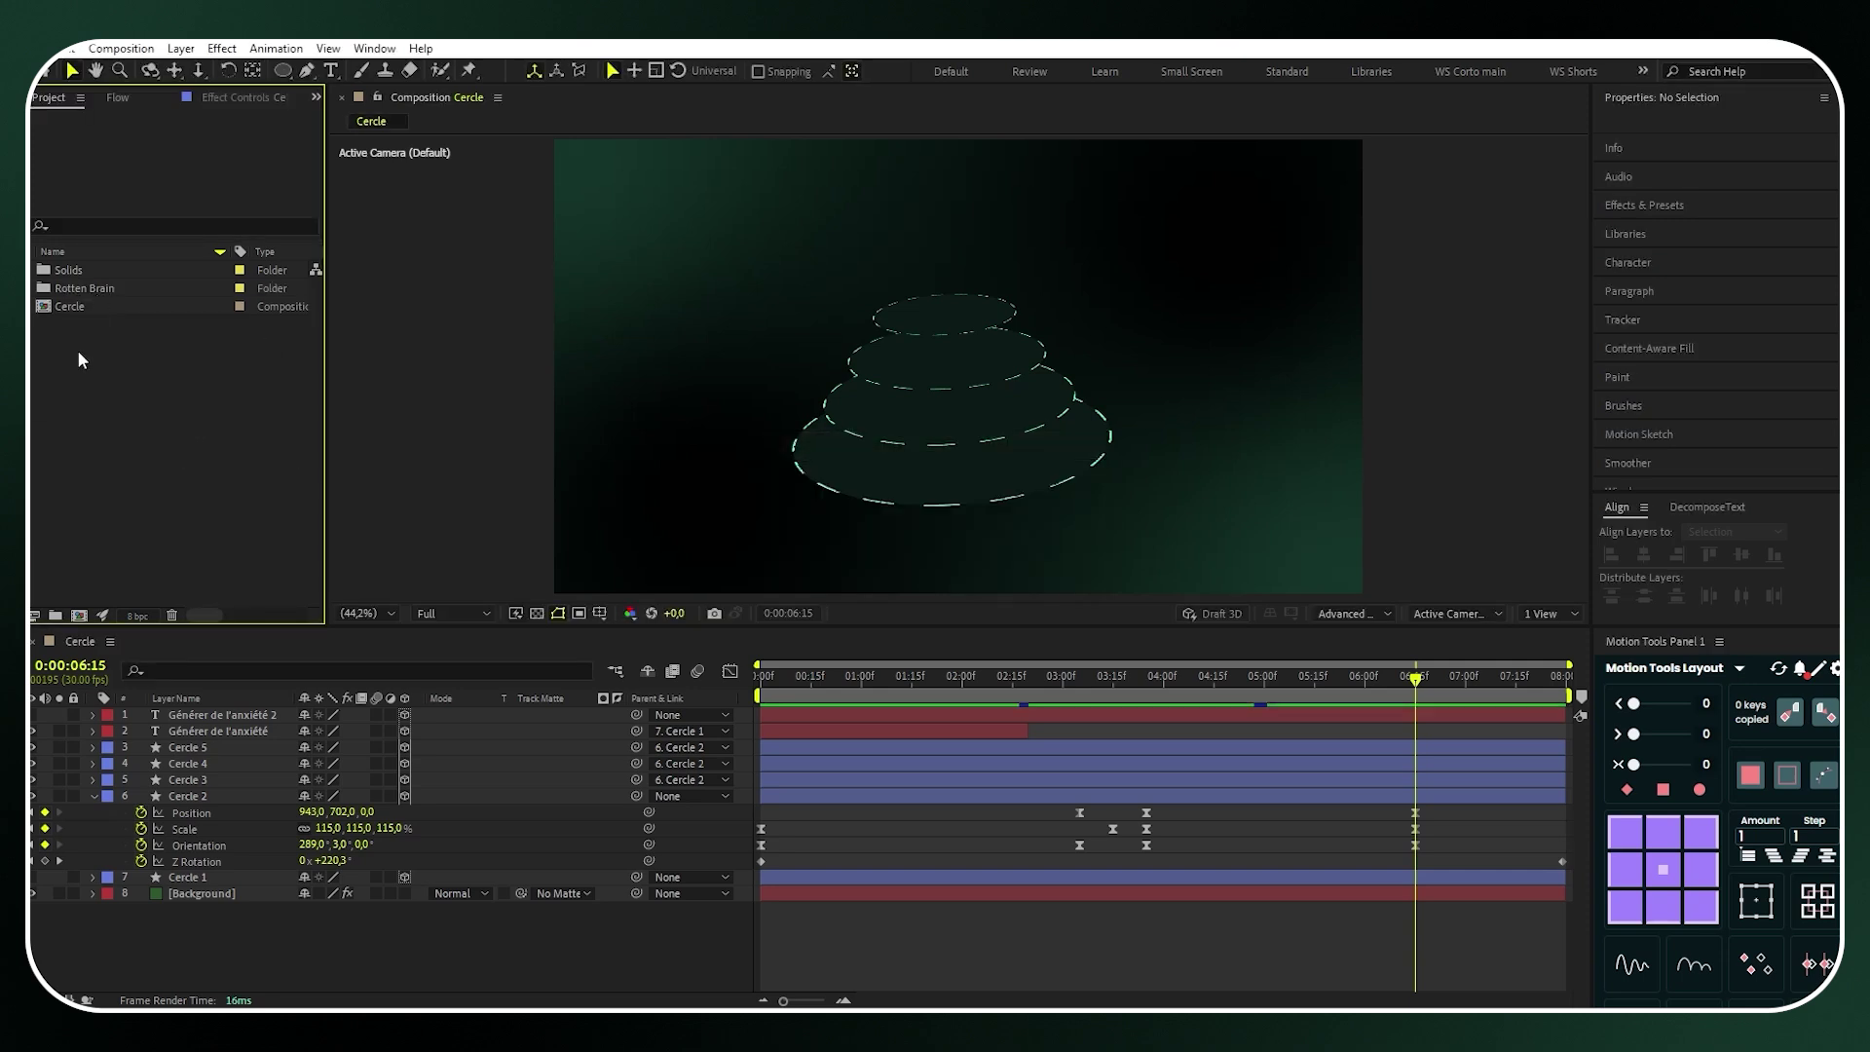
Create a project folder named Comps and move the Cercle composition into it
right_click(97, 371)
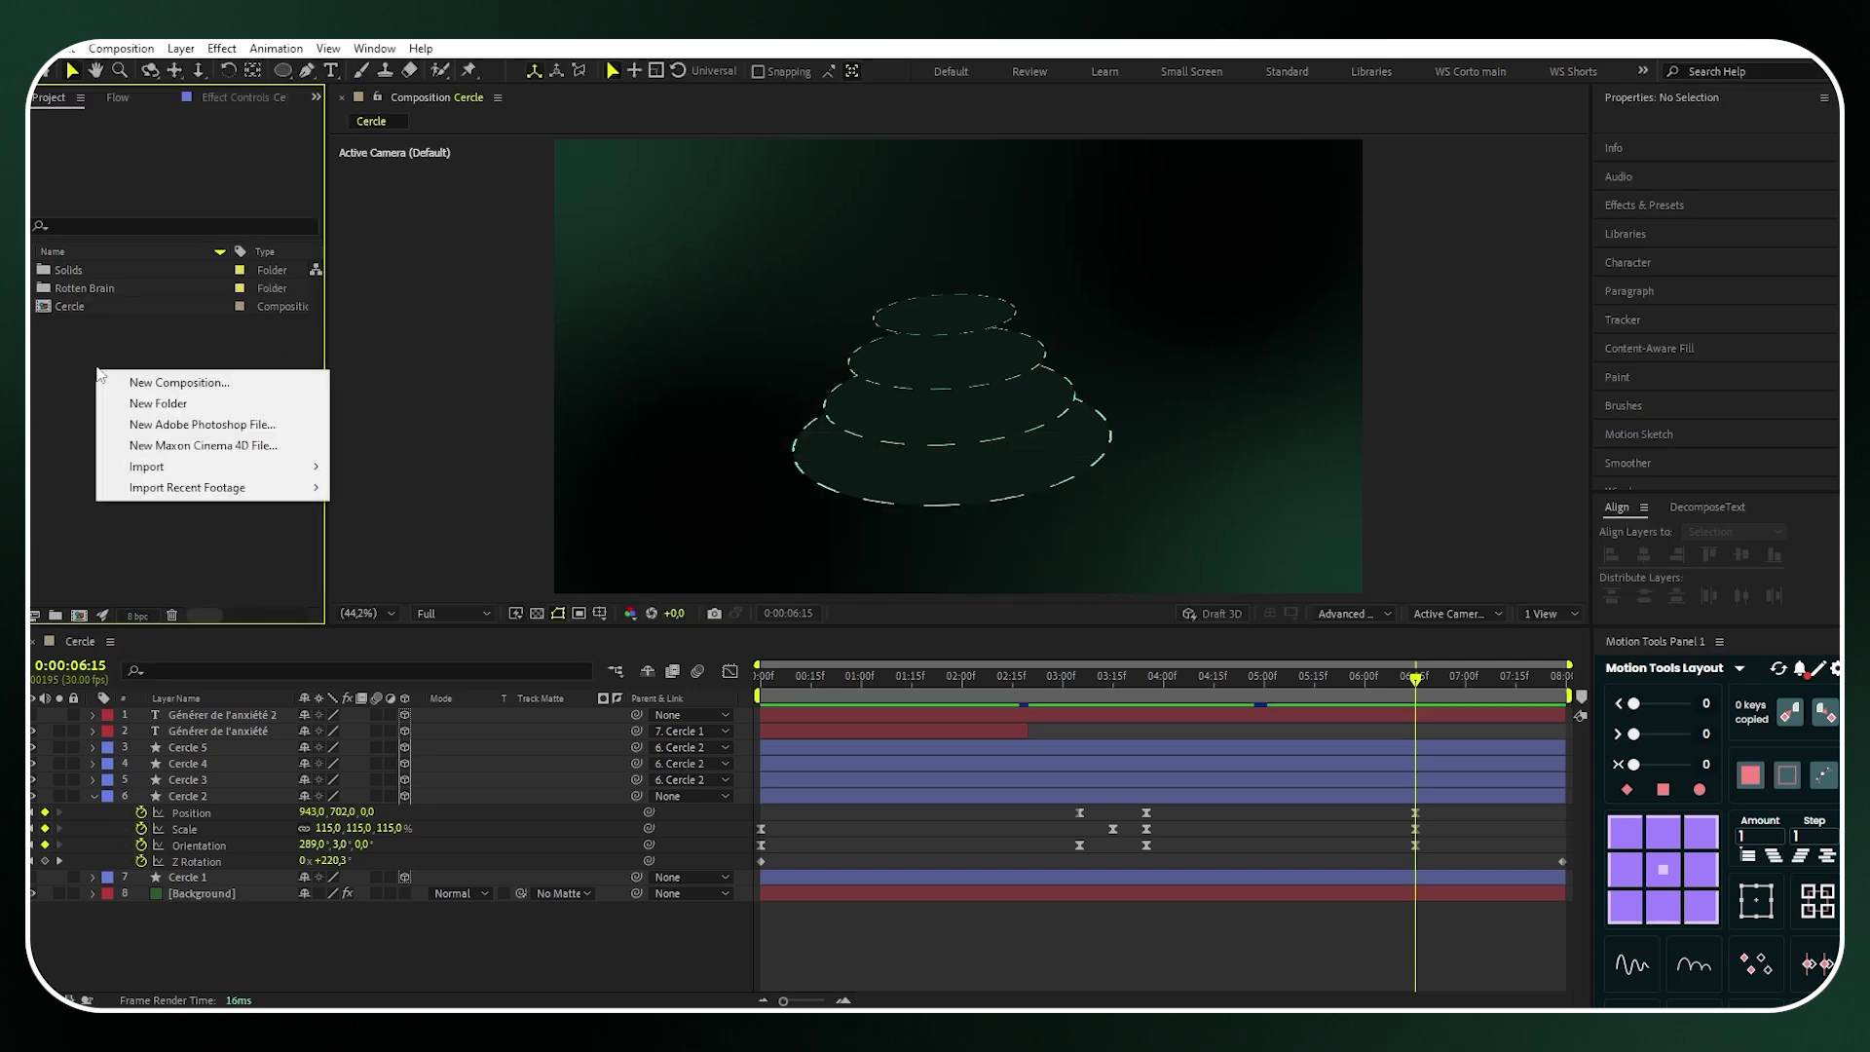
click(137, 403)
text(C)
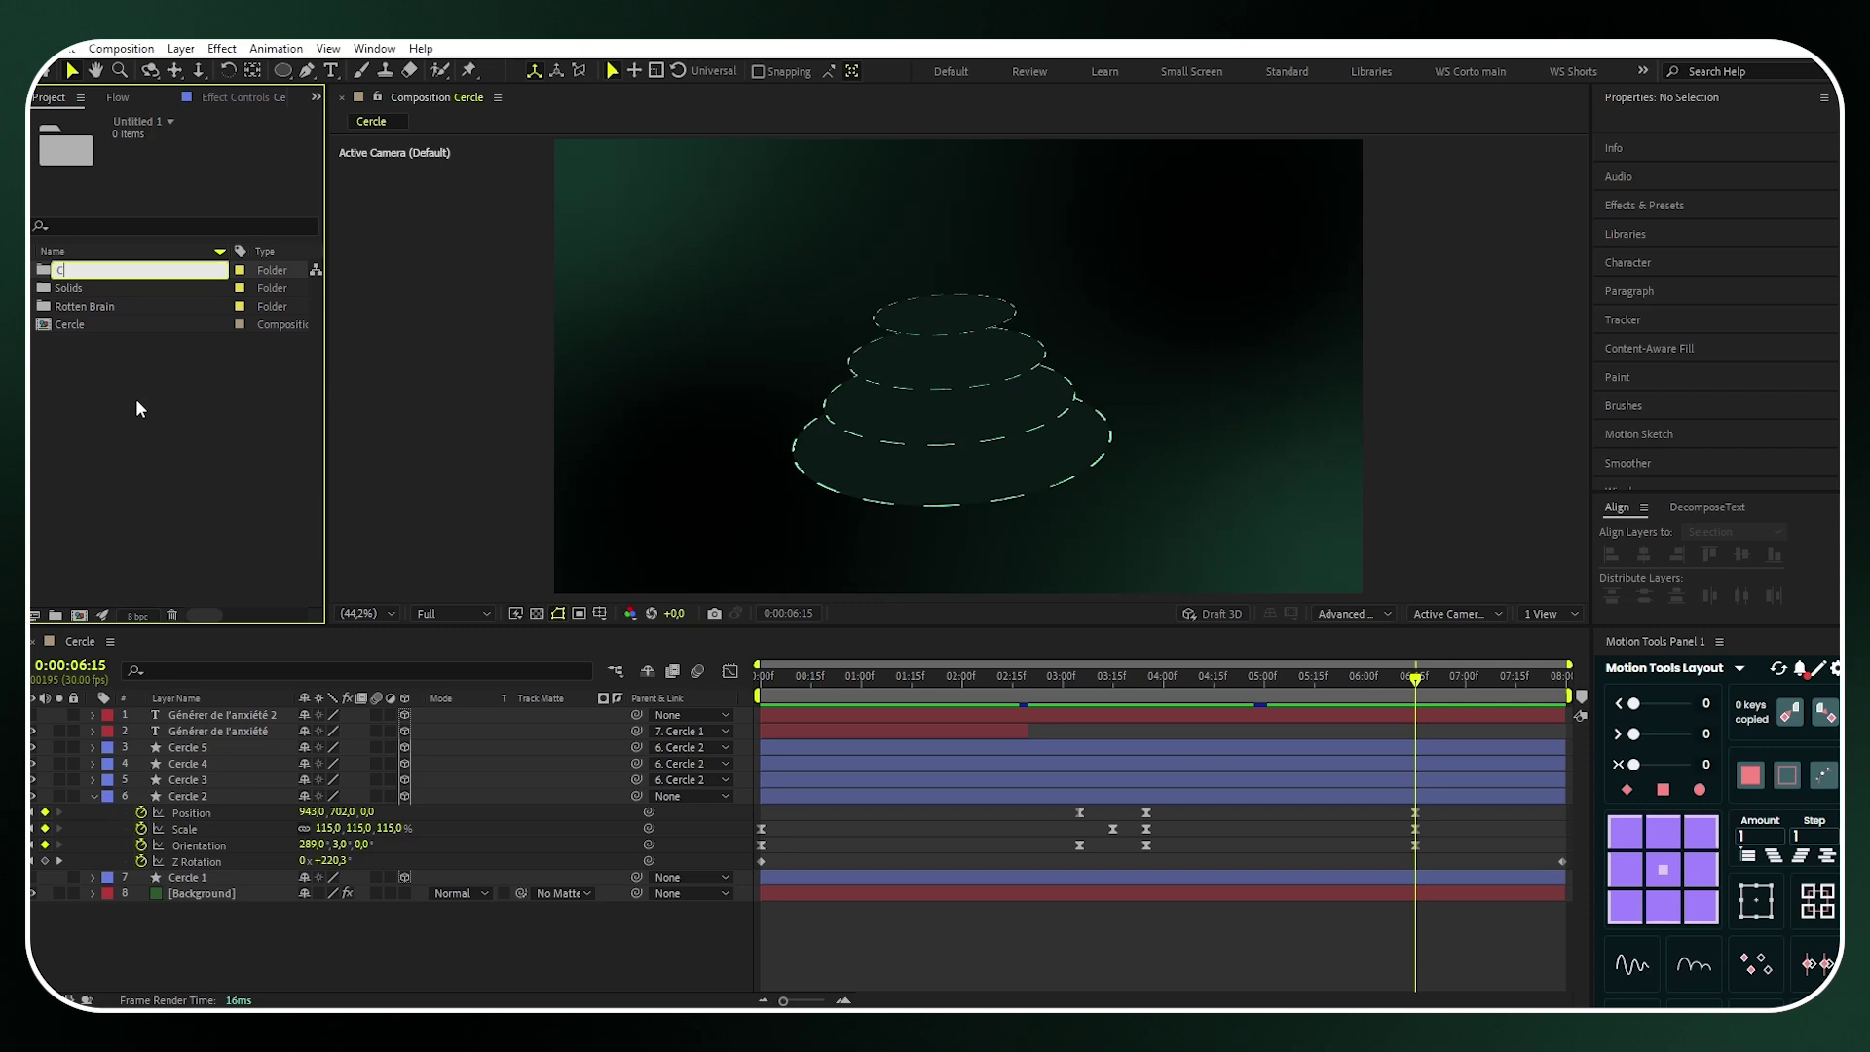
text(omps)
key(Return)
drag(88, 325, 87, 306)
Create a project folder named 3D and move the Rotten Brain folder into it
right_click(130, 392)
click(170, 417)
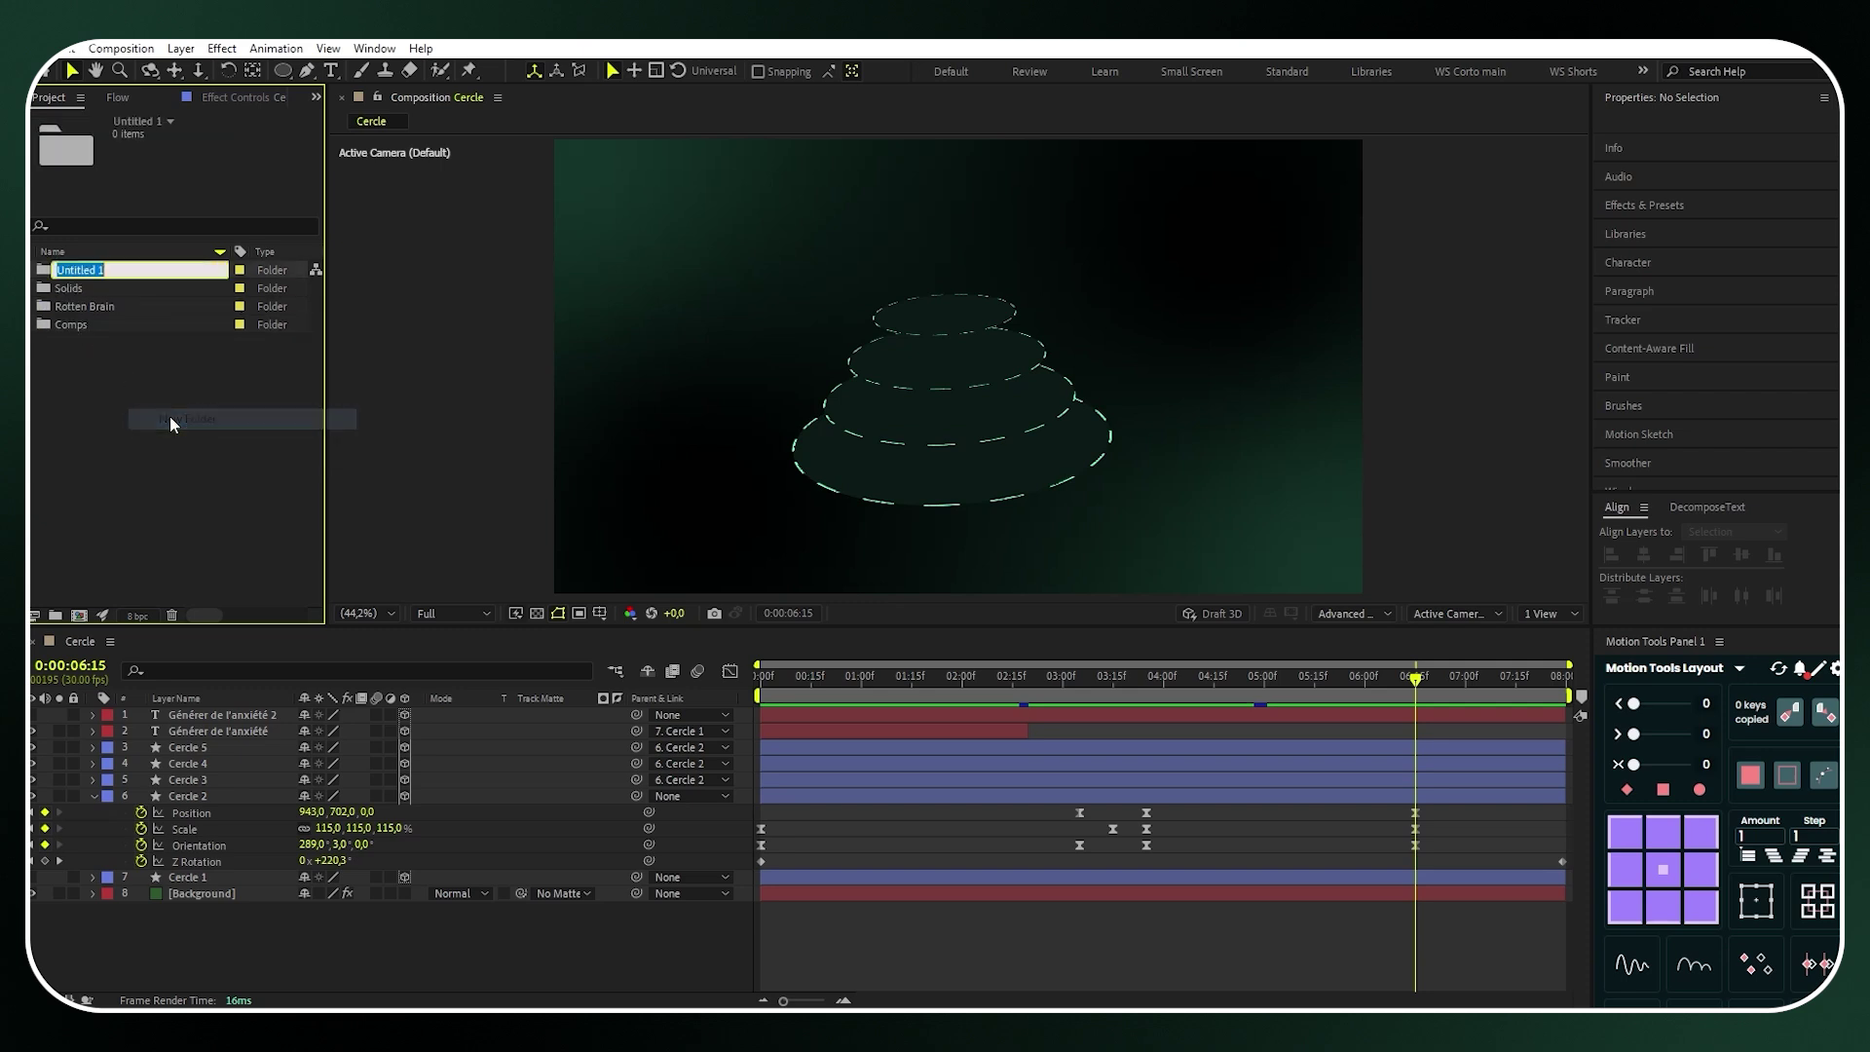
text(3D)
key(Return)
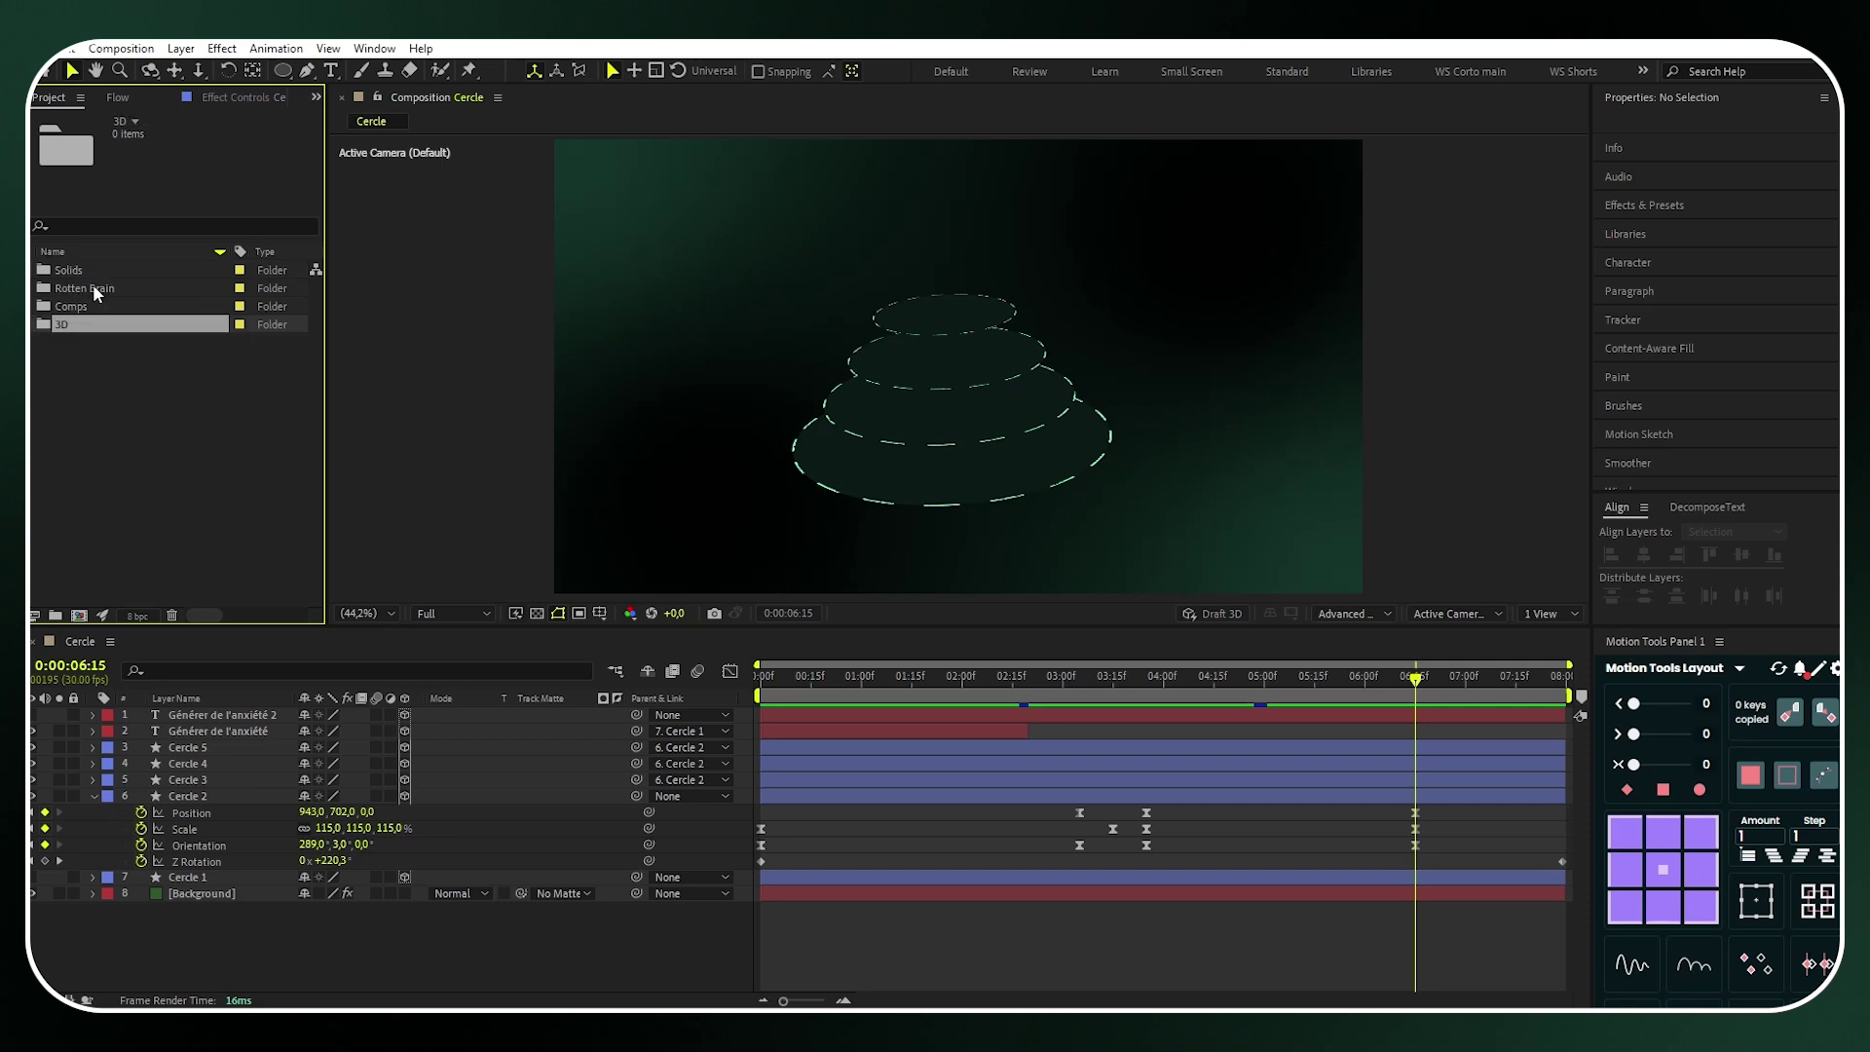
drag(92, 288, 93, 318)
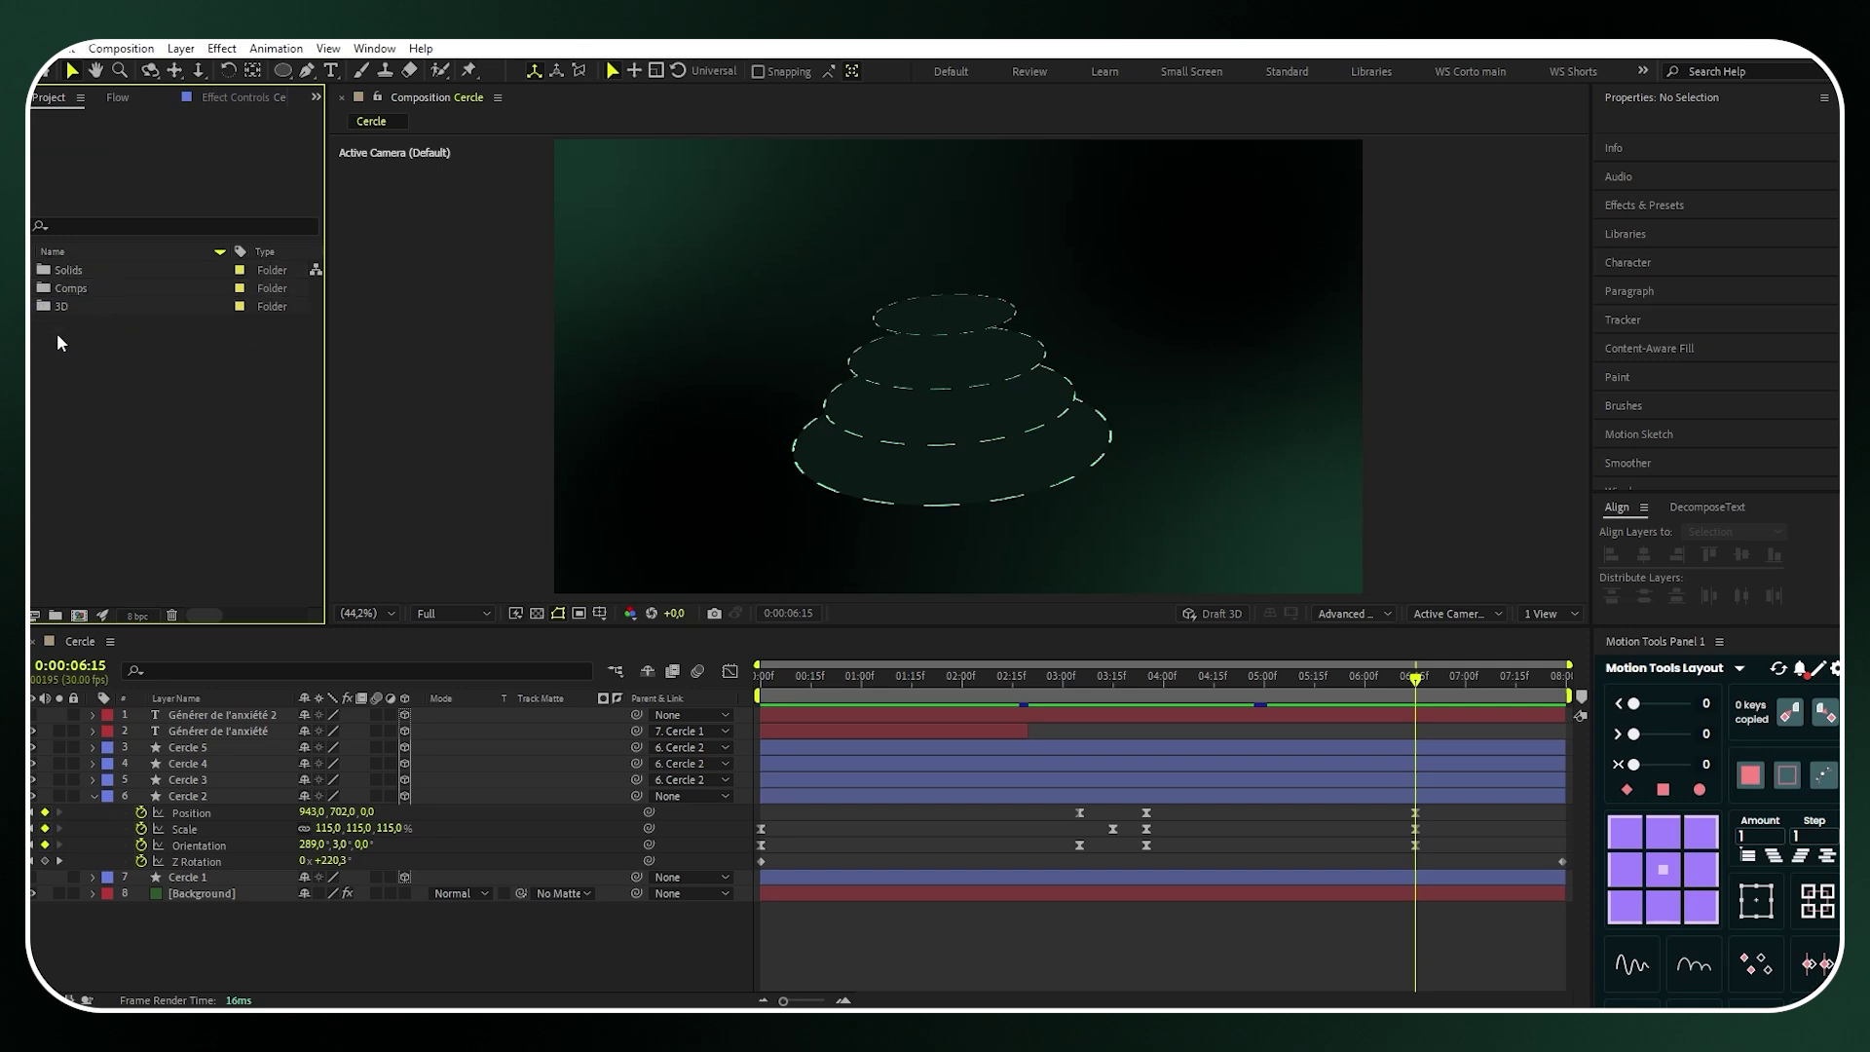
Add Rotten Brain.glb from the 3D folder as a layer in Cercle, with its model's object scale set to 30%
click(30, 307)
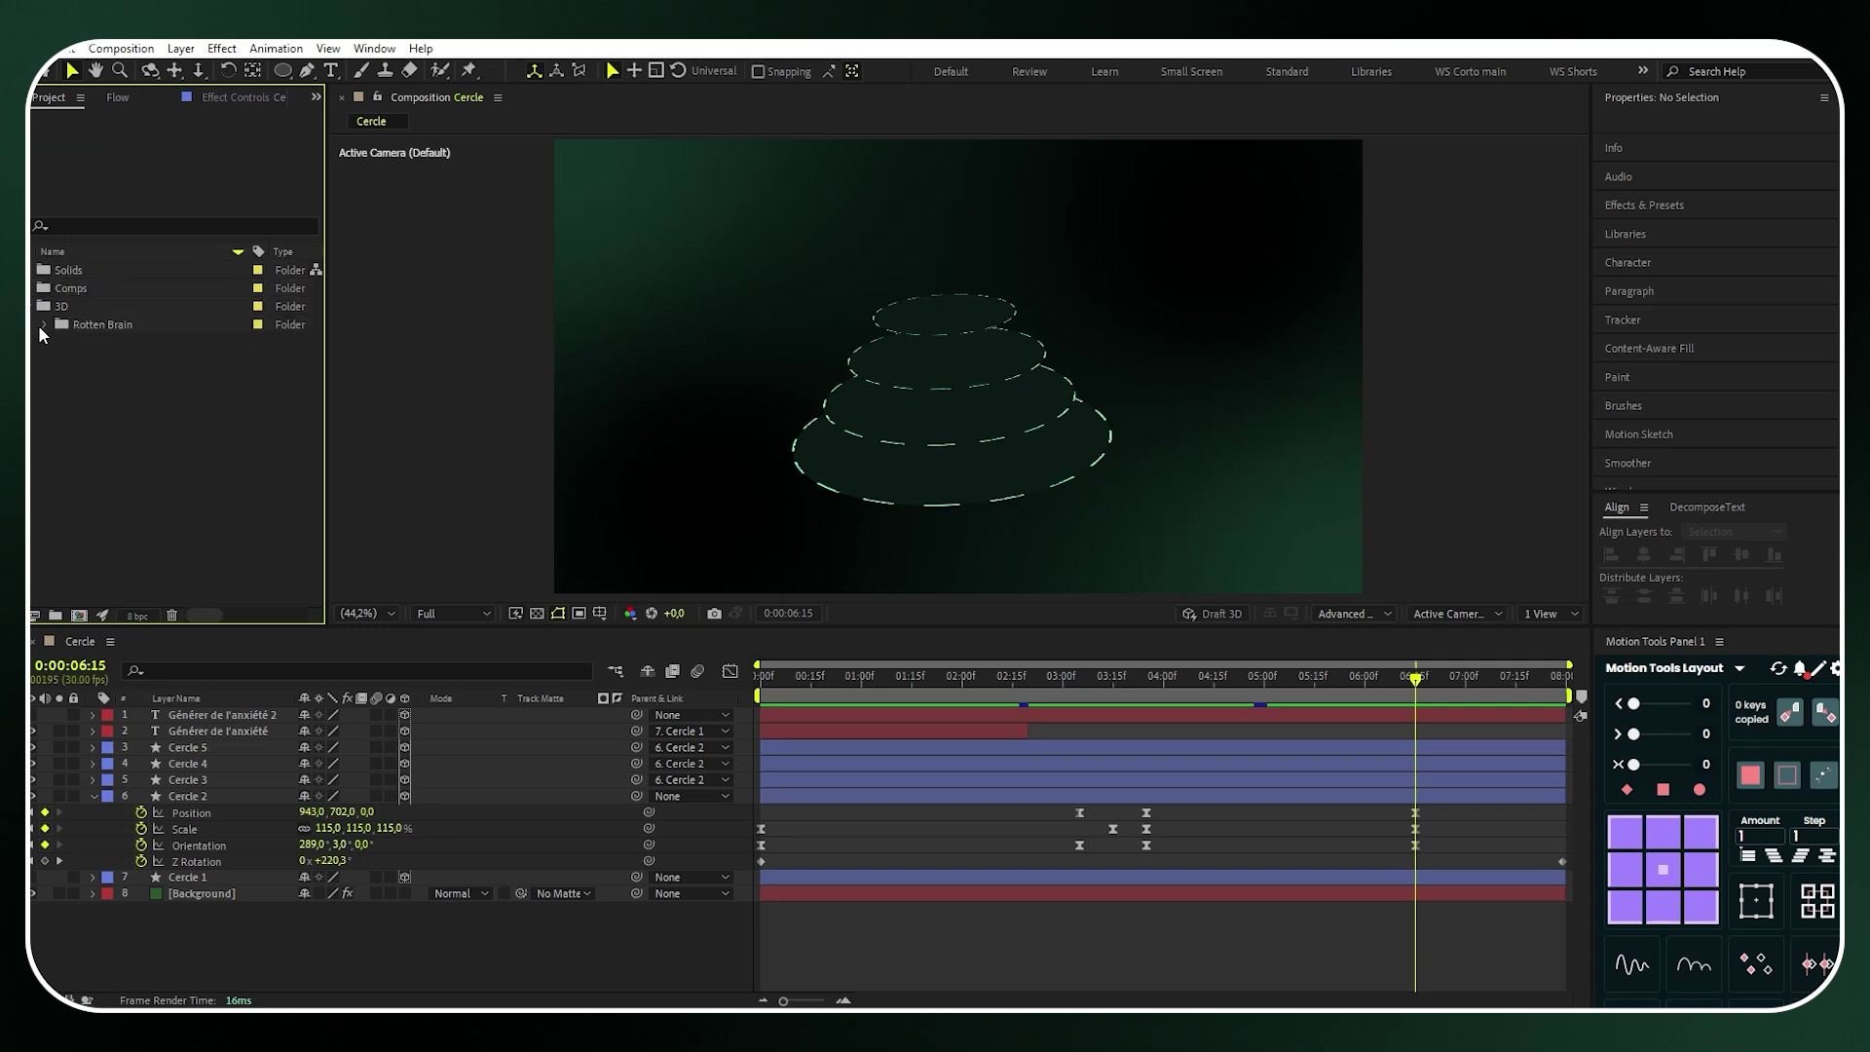
click(42, 325)
drag(137, 348, 232, 714)
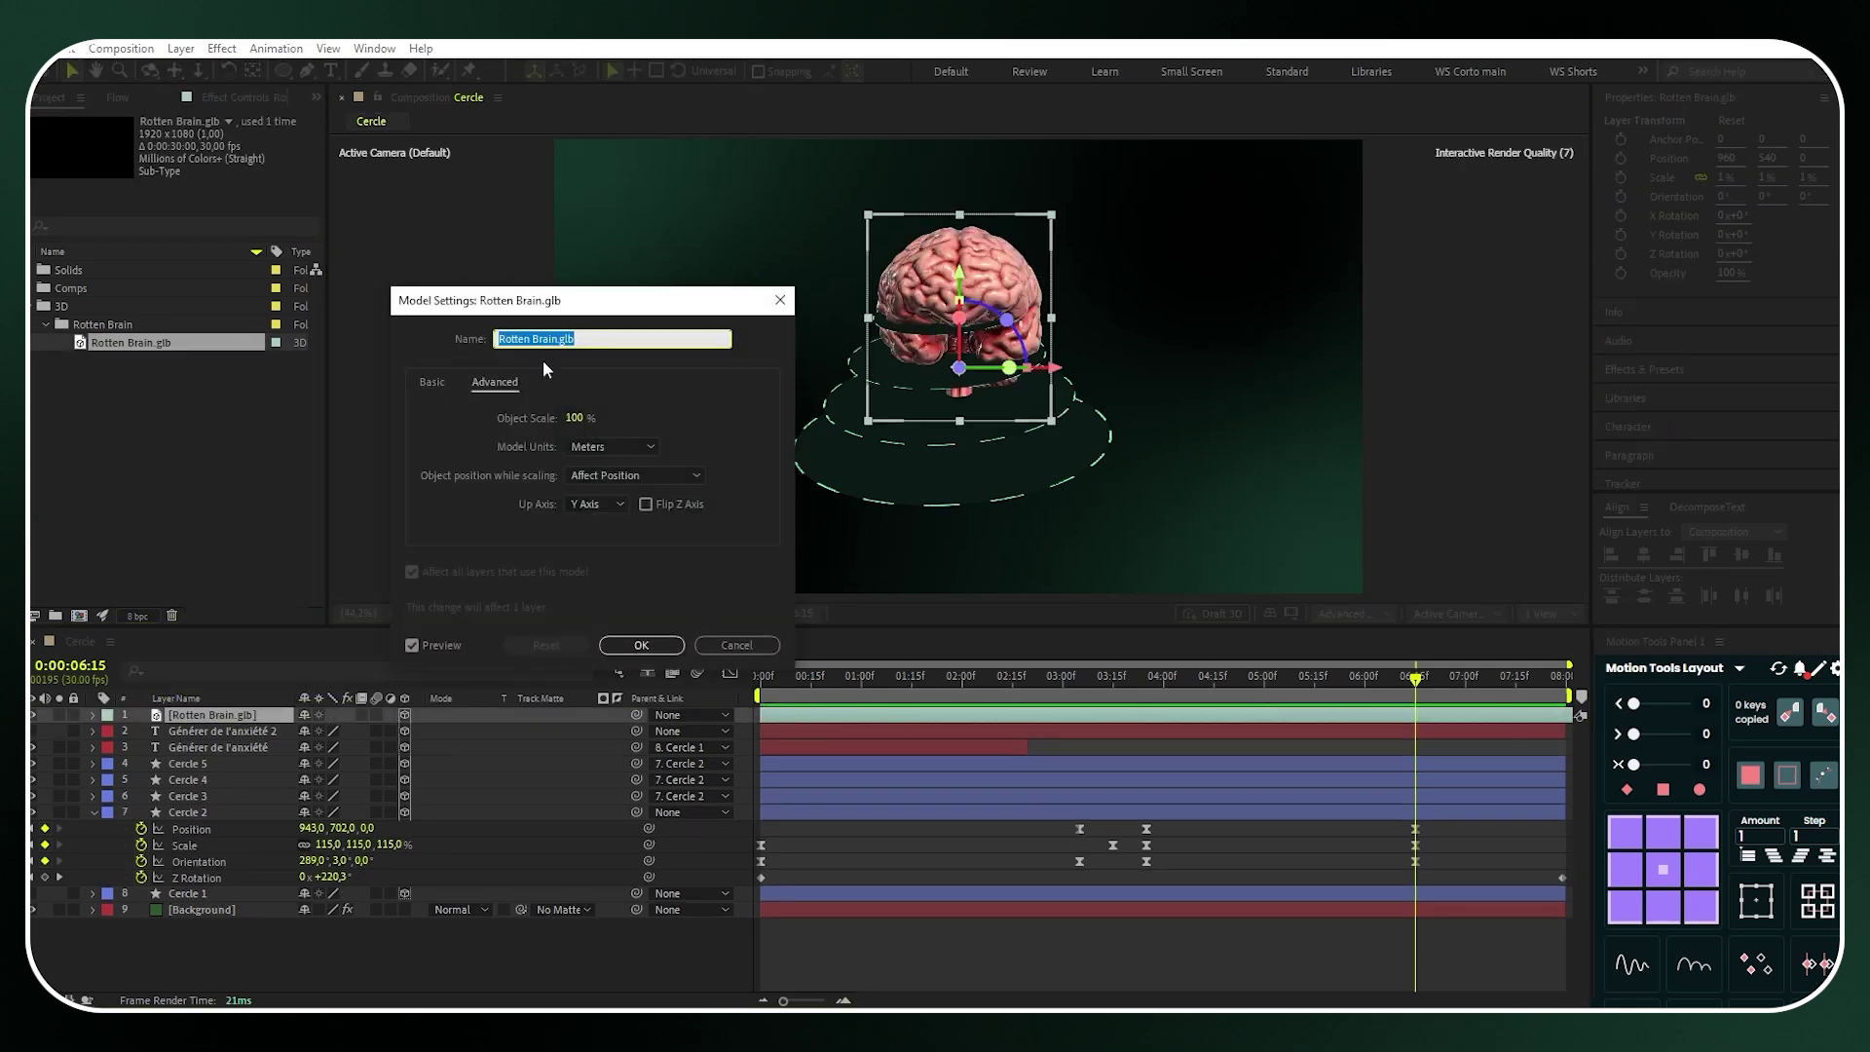
drag(574, 418, 569, 422)
click(568, 418)
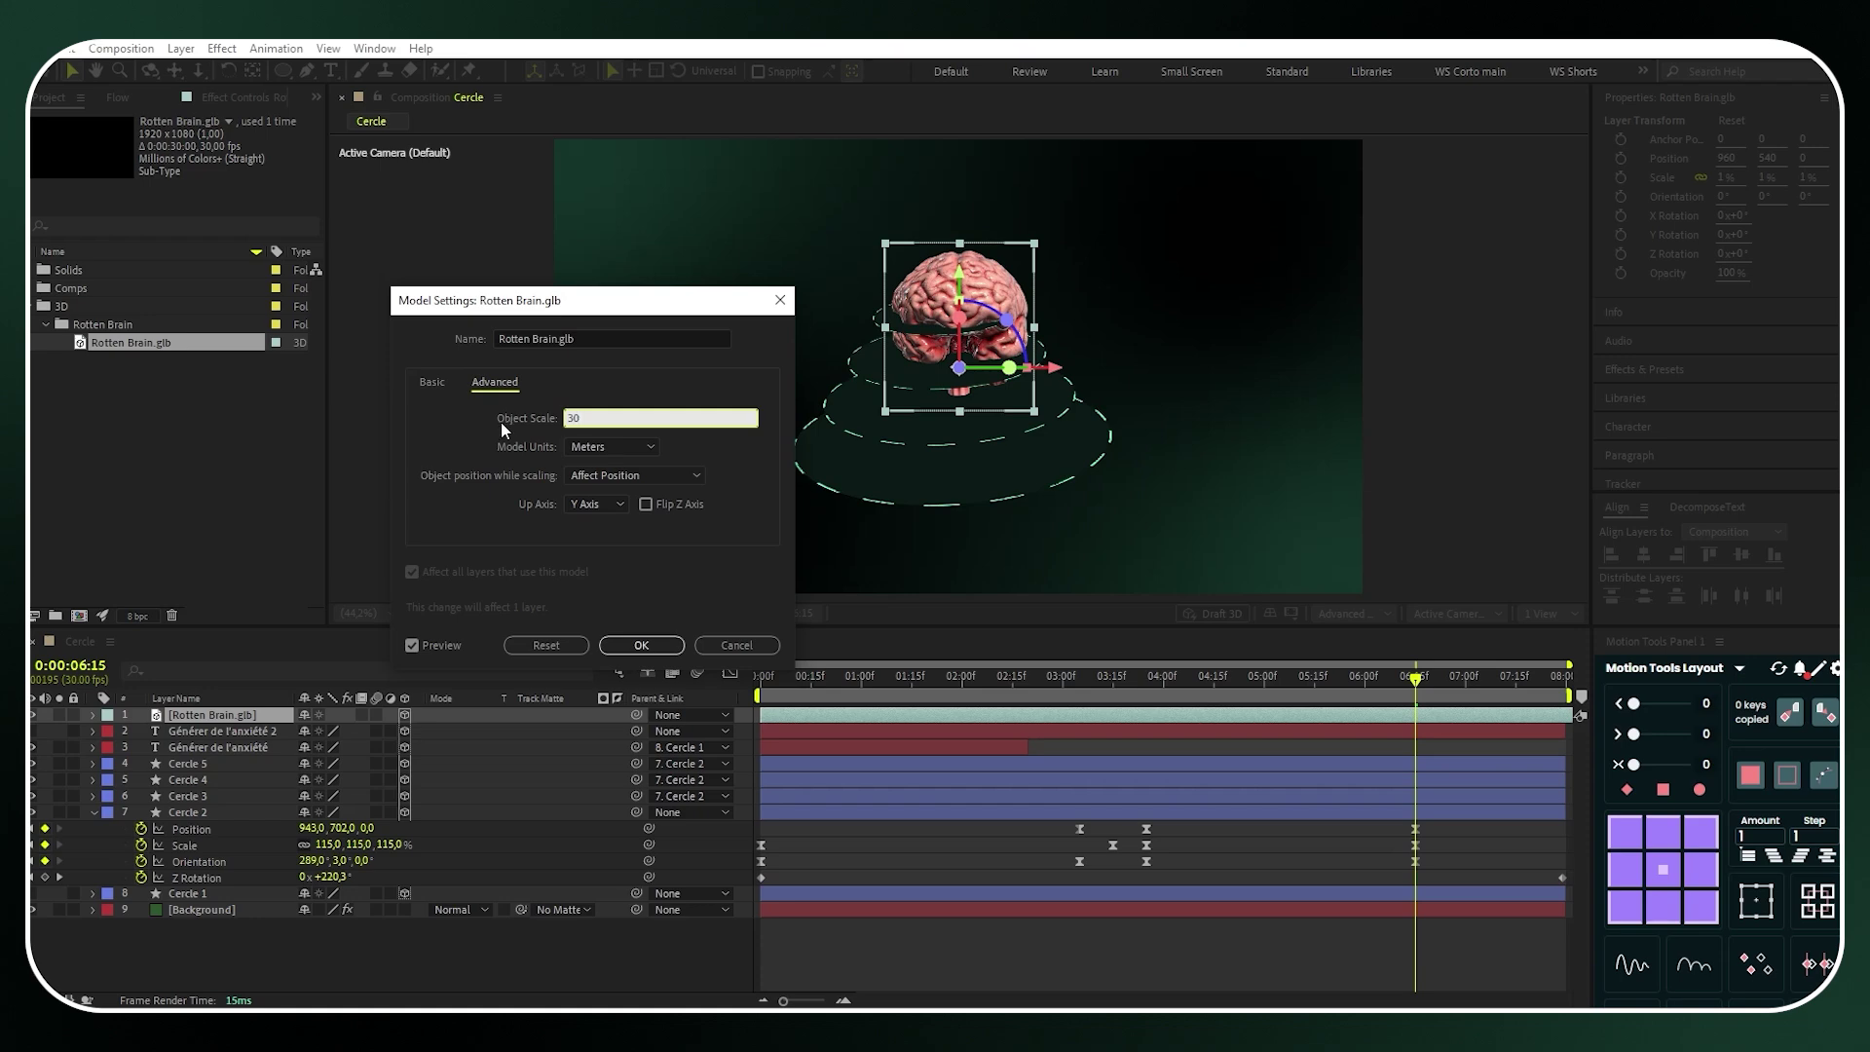
text(30)
key(Return)
key(Return)
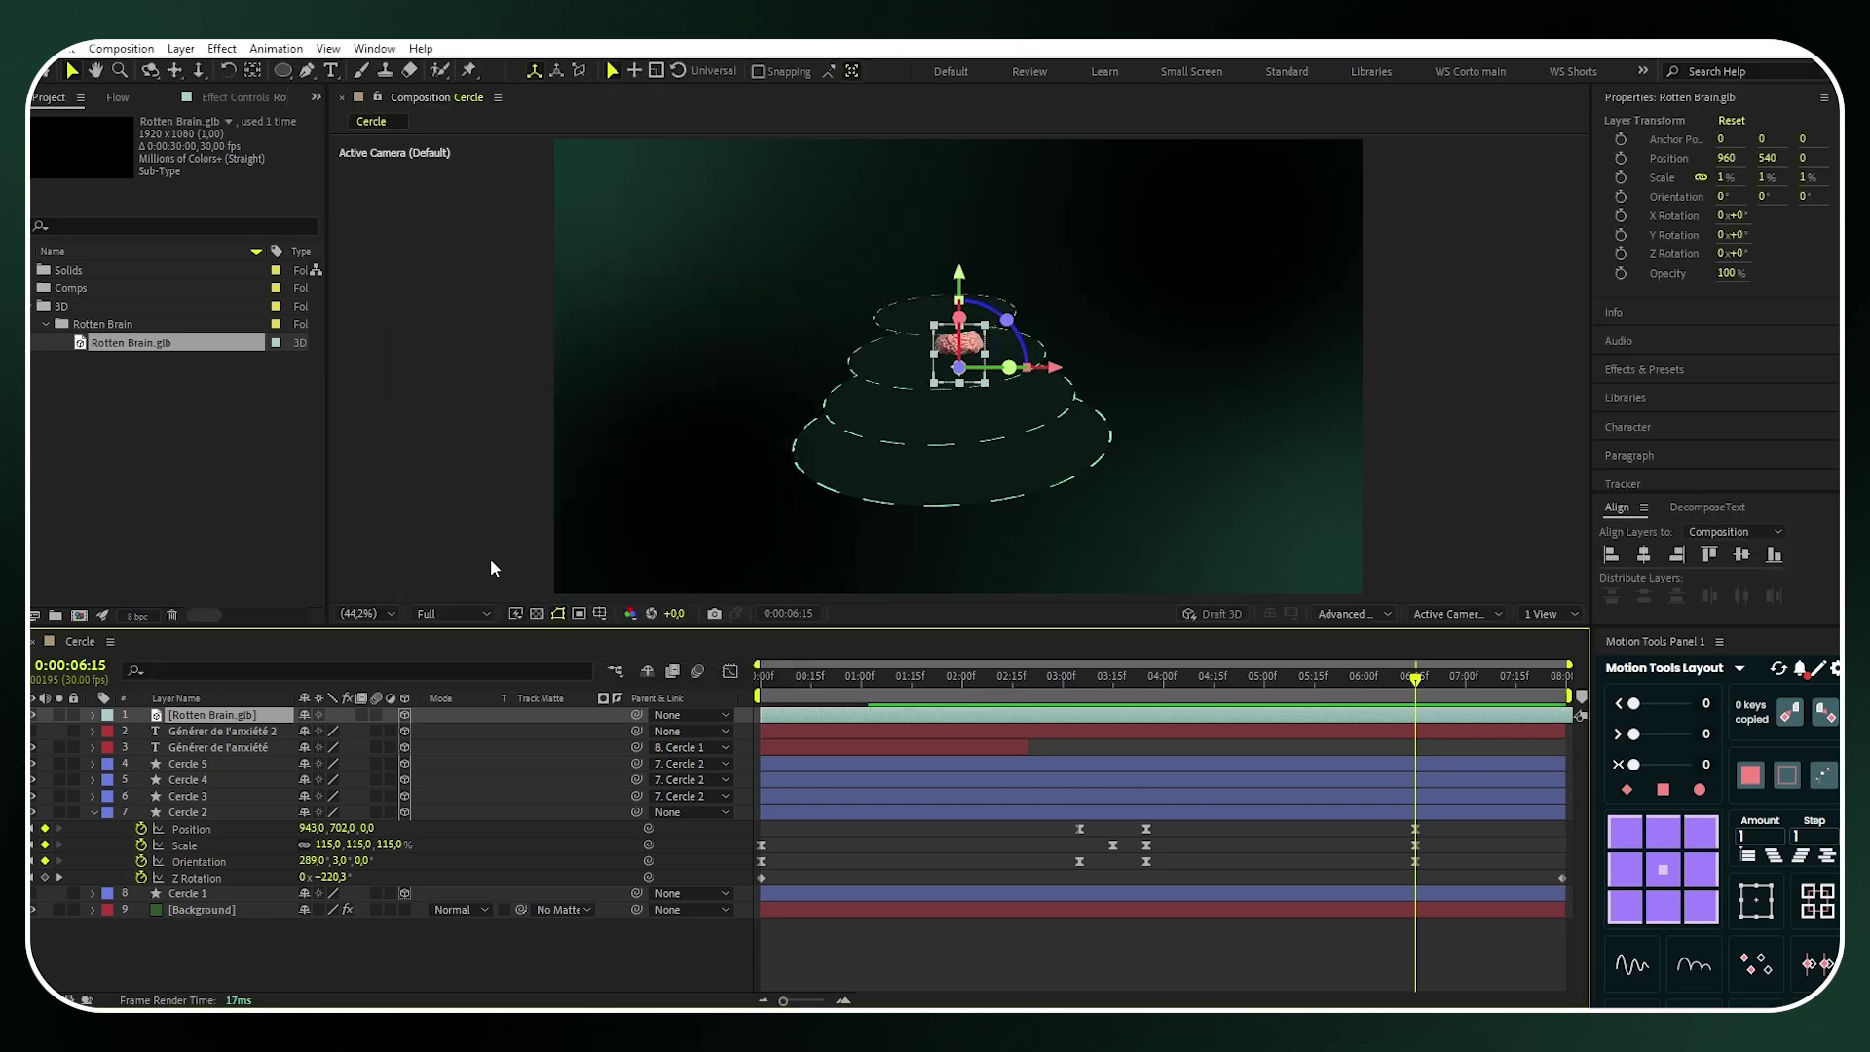
Show two views and position the brain model just above the top circle at about 920, 366, -126
drag(961, 275, 967, 187)
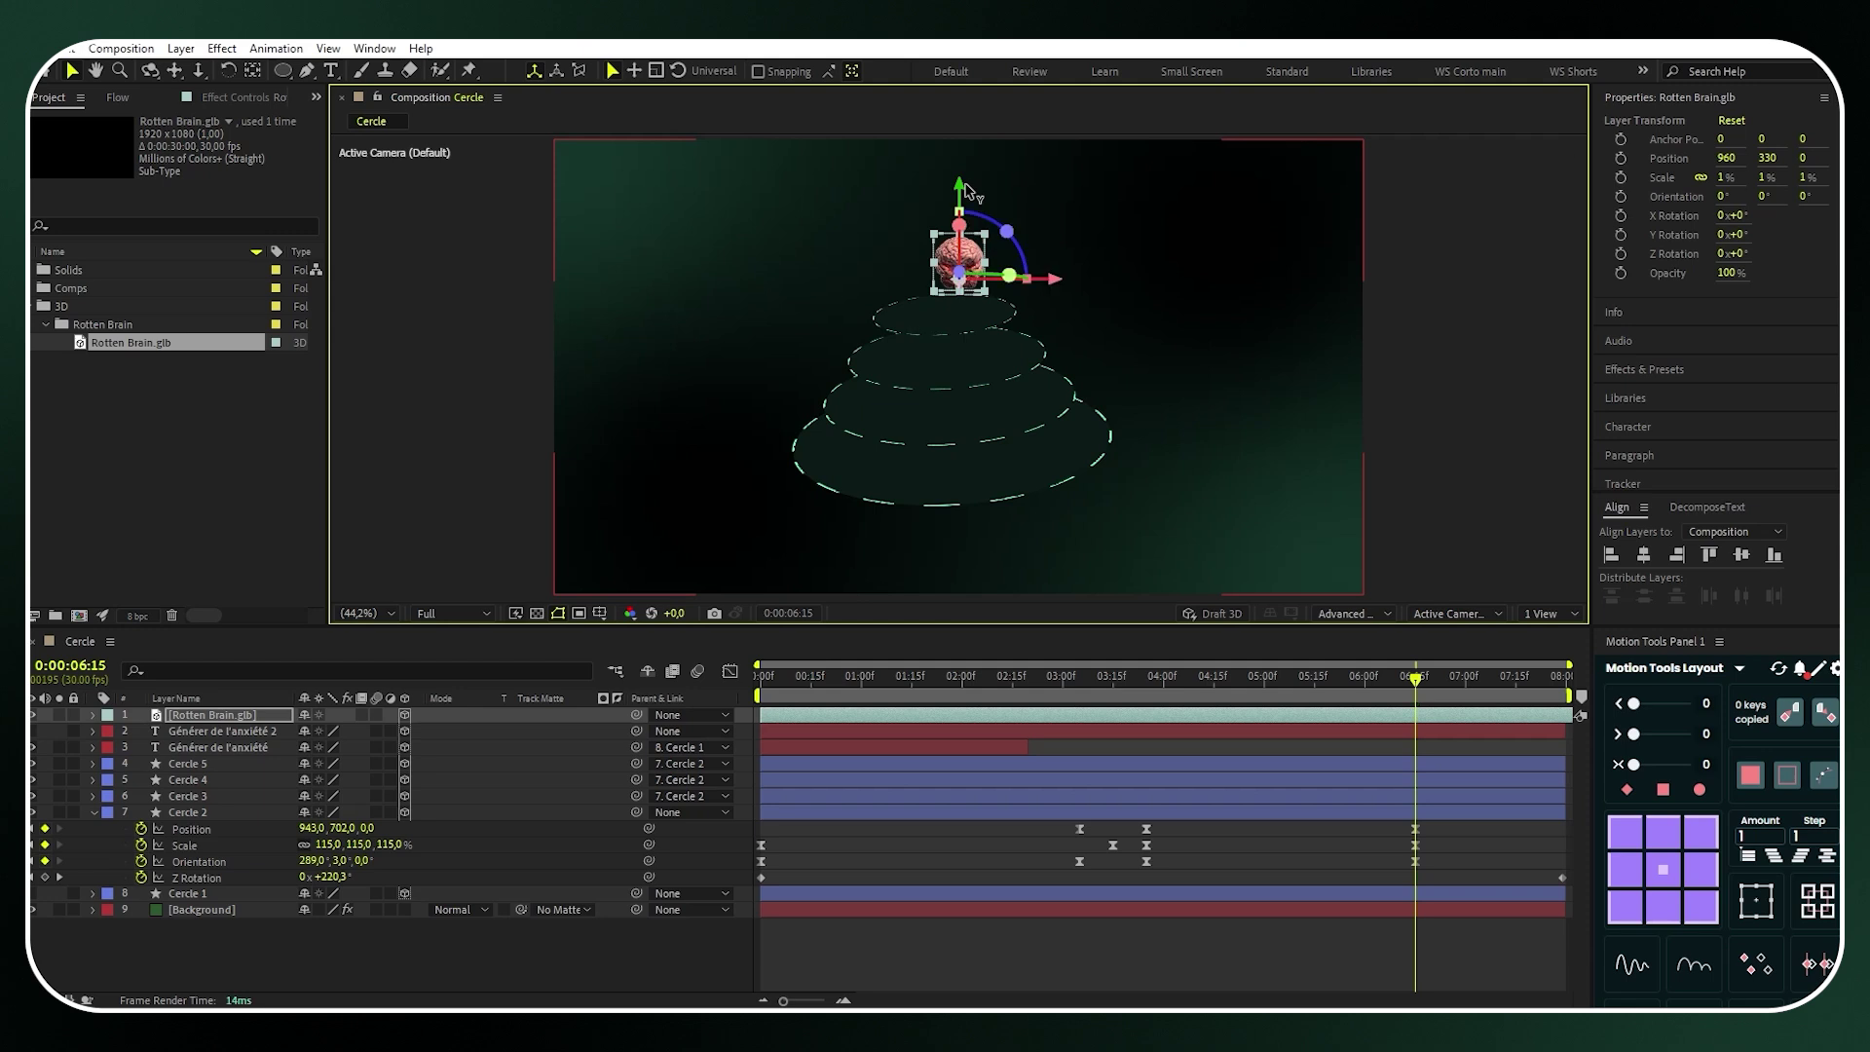
click(1544, 613)
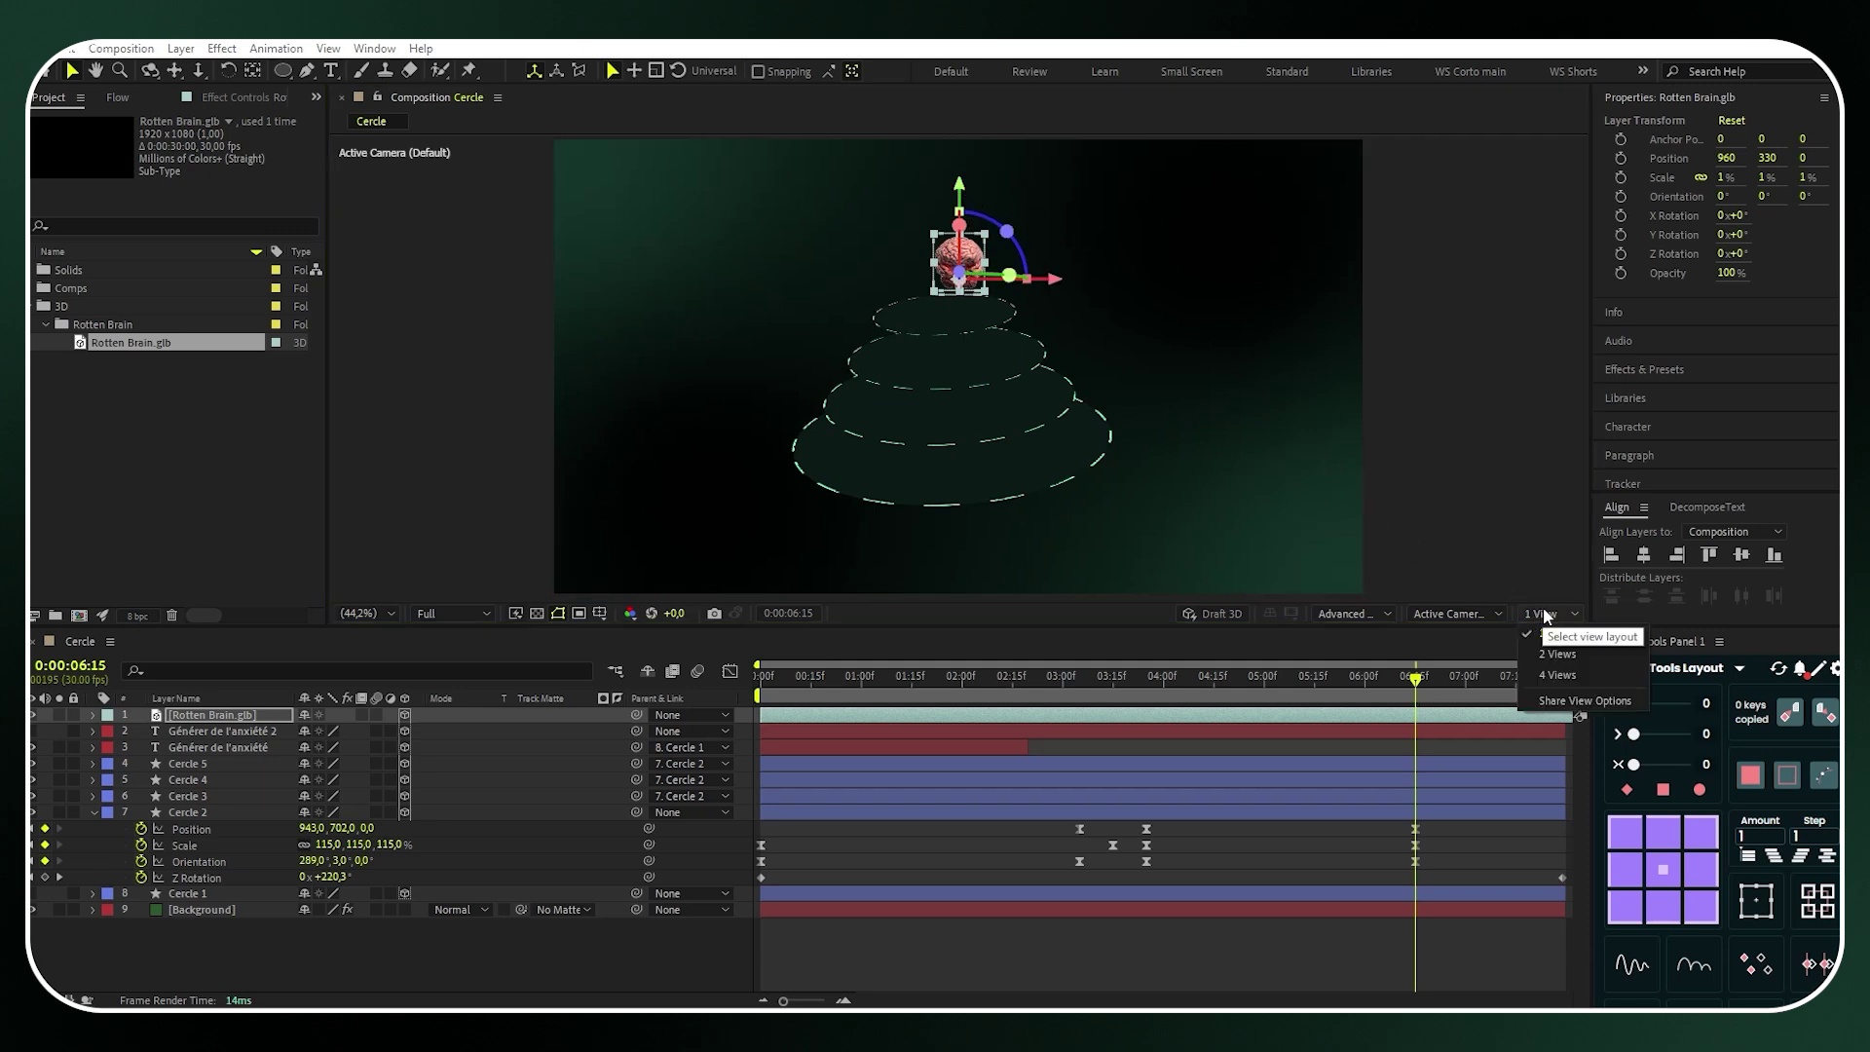
click(1570, 653)
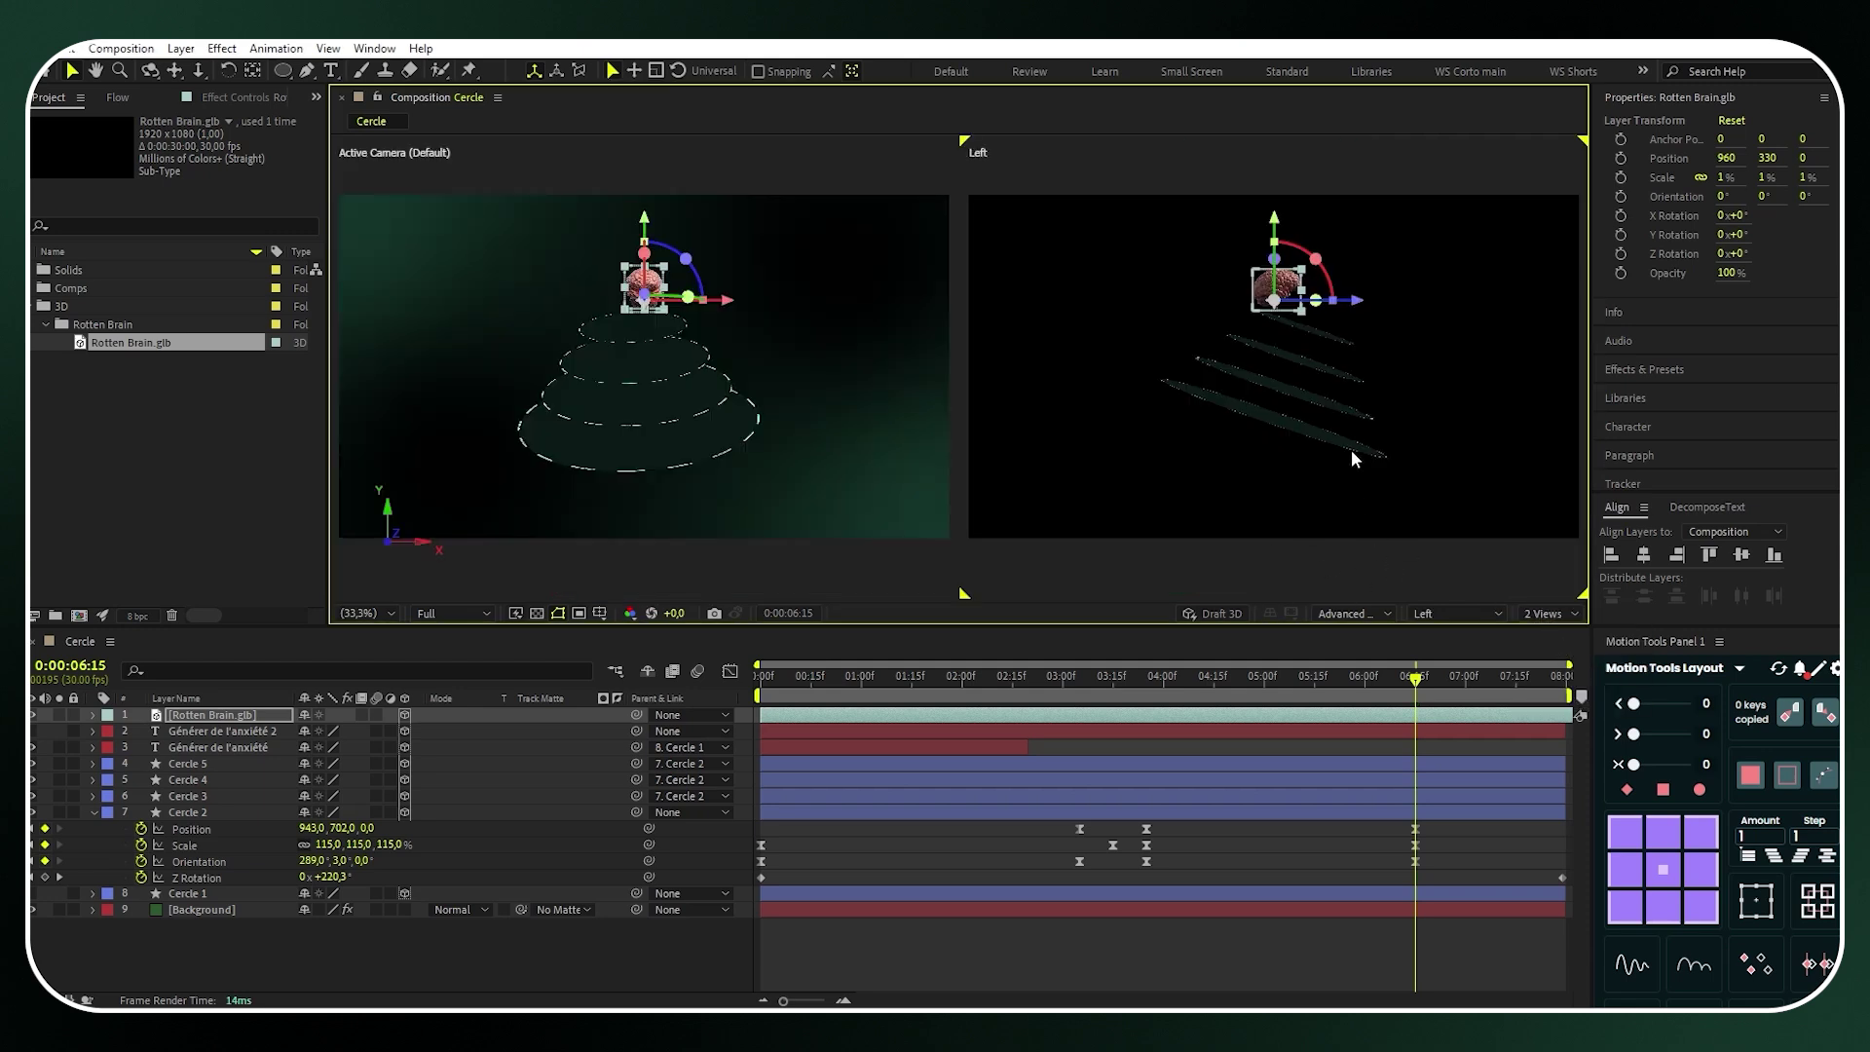
drag(1356, 301, 1402, 319)
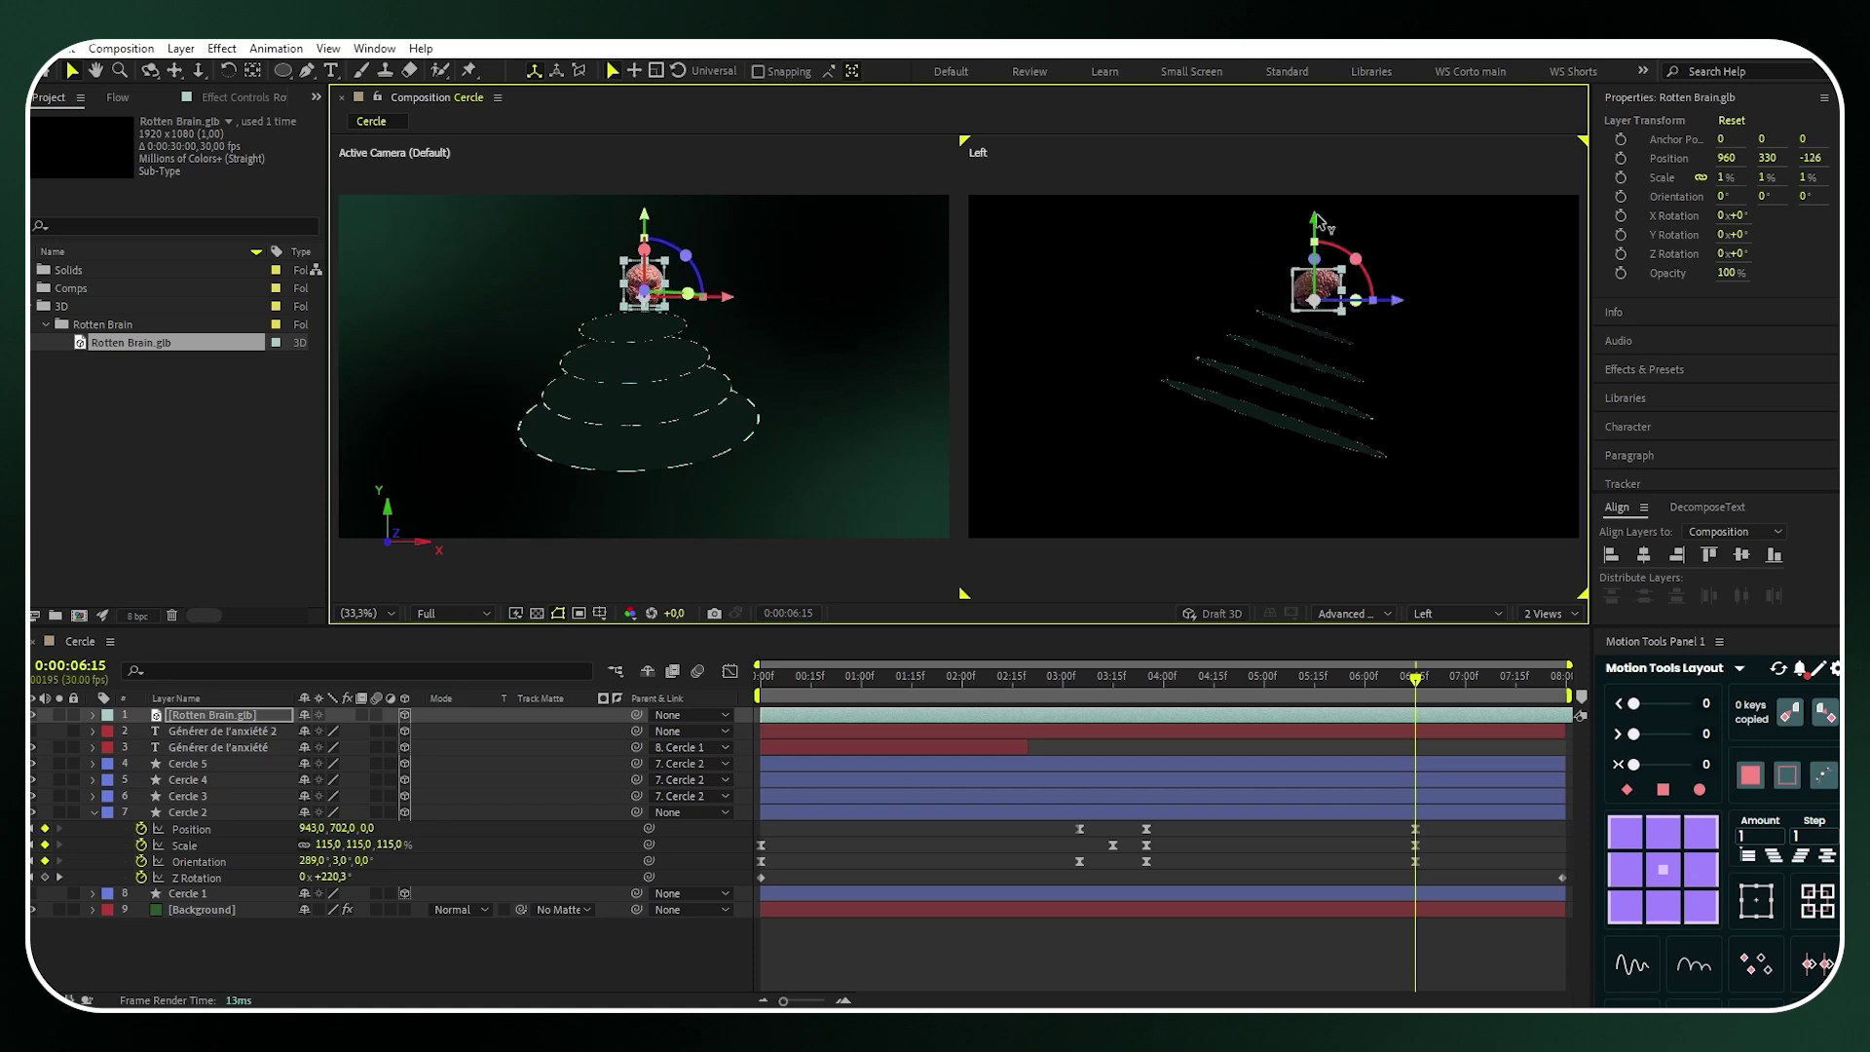
drag(1317, 221, 1321, 237)
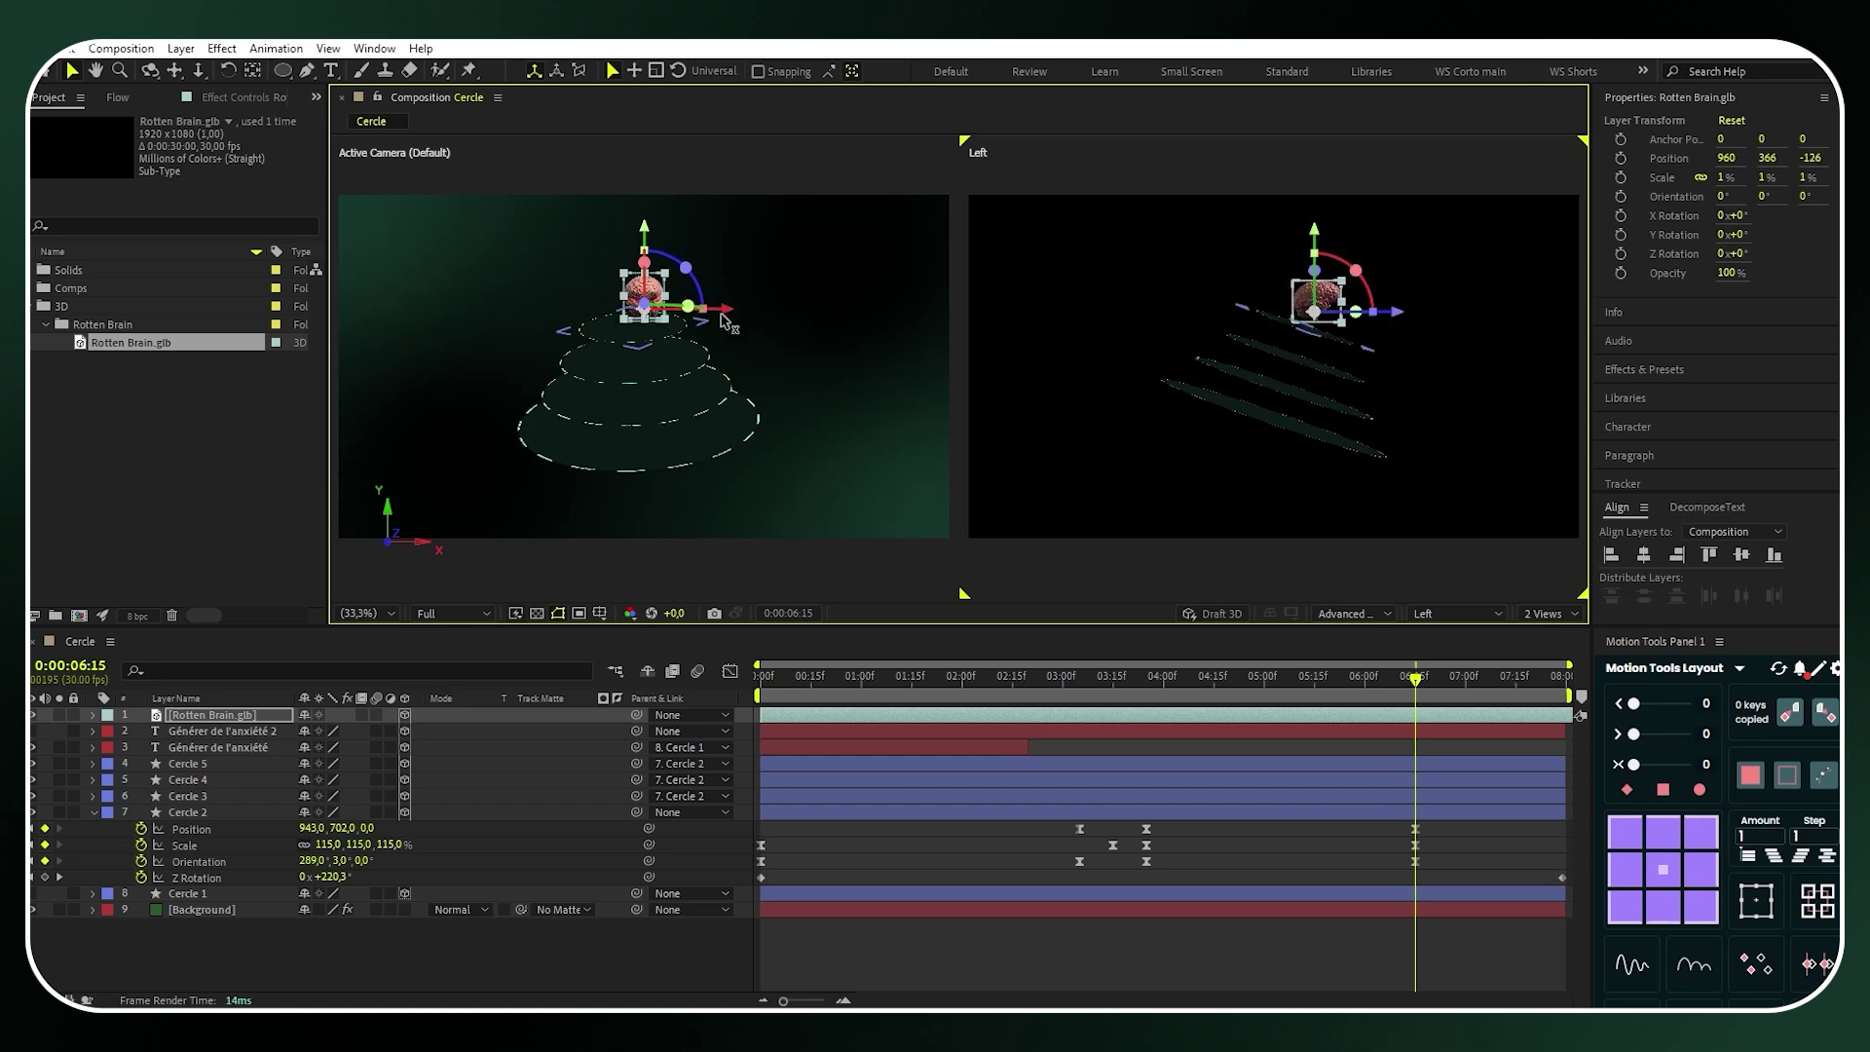
drag(734, 318, 722, 318)
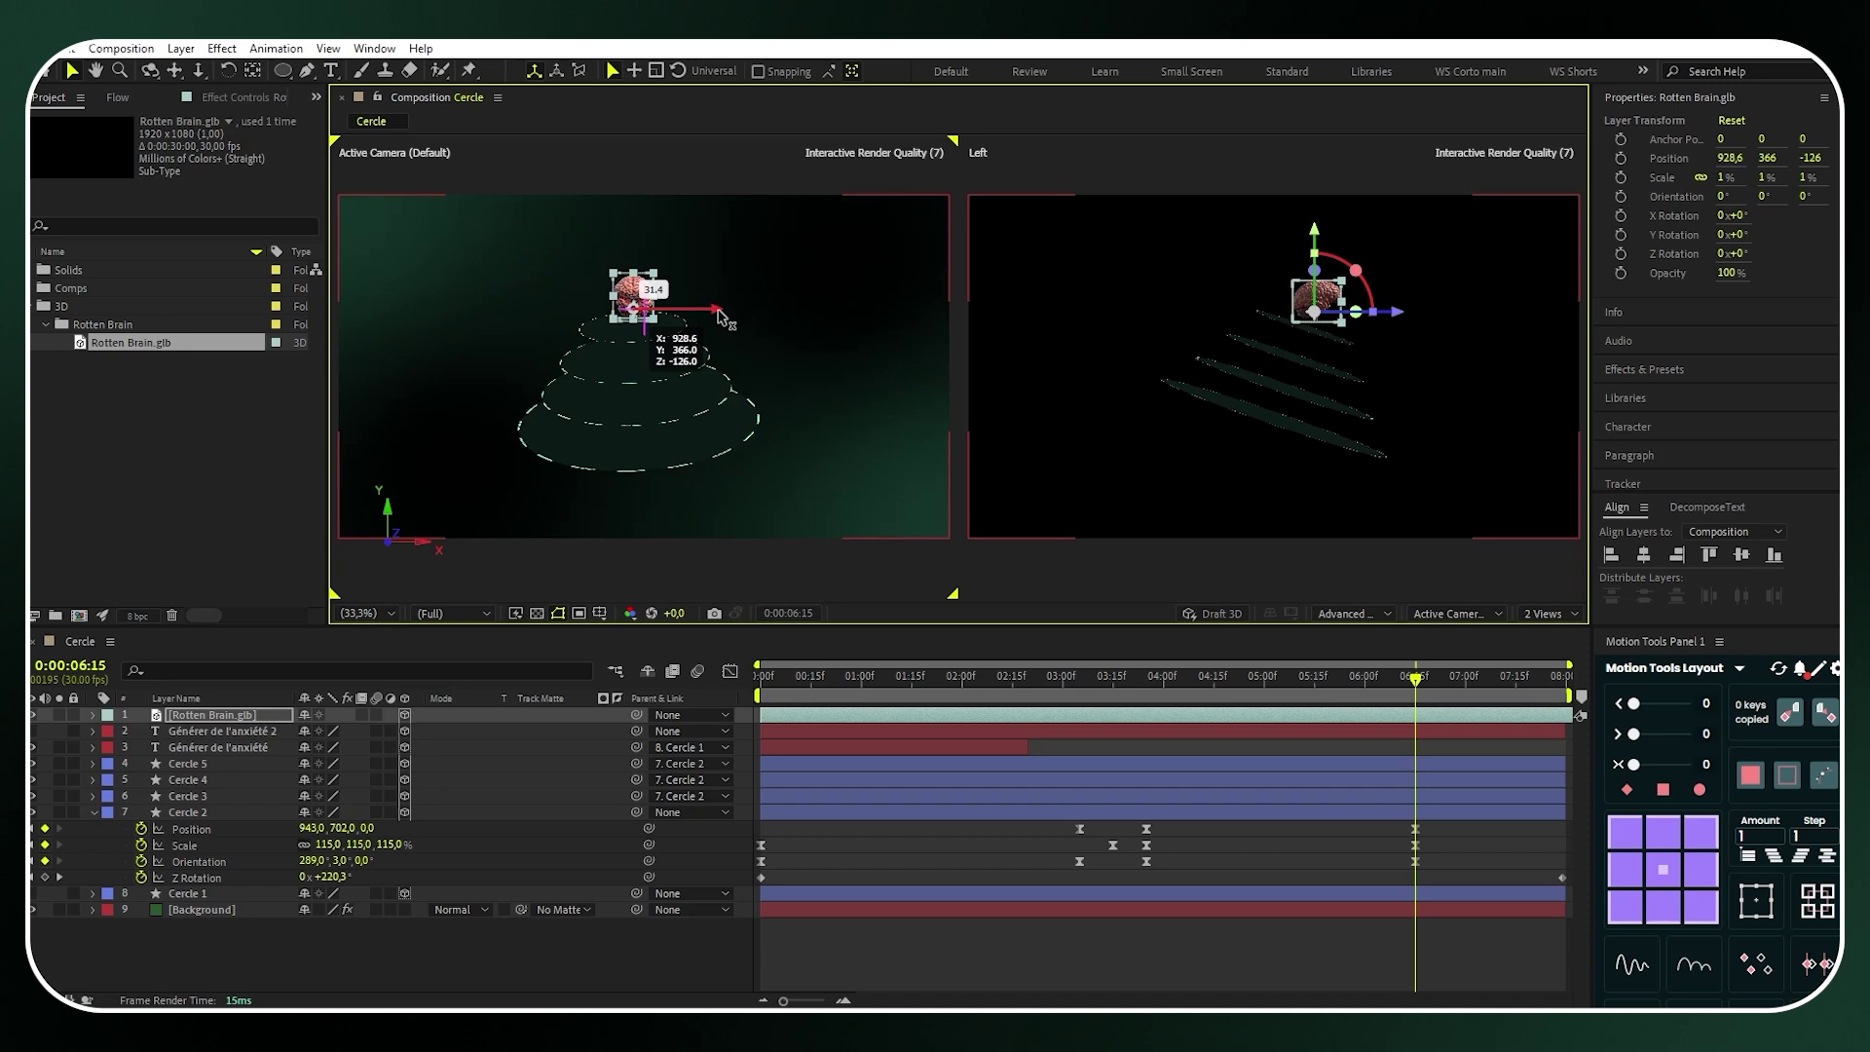
Tilt the brain model to an X orientation of about 30.8° in the side view and return to a single view
drag(1355, 270, 1364, 291)
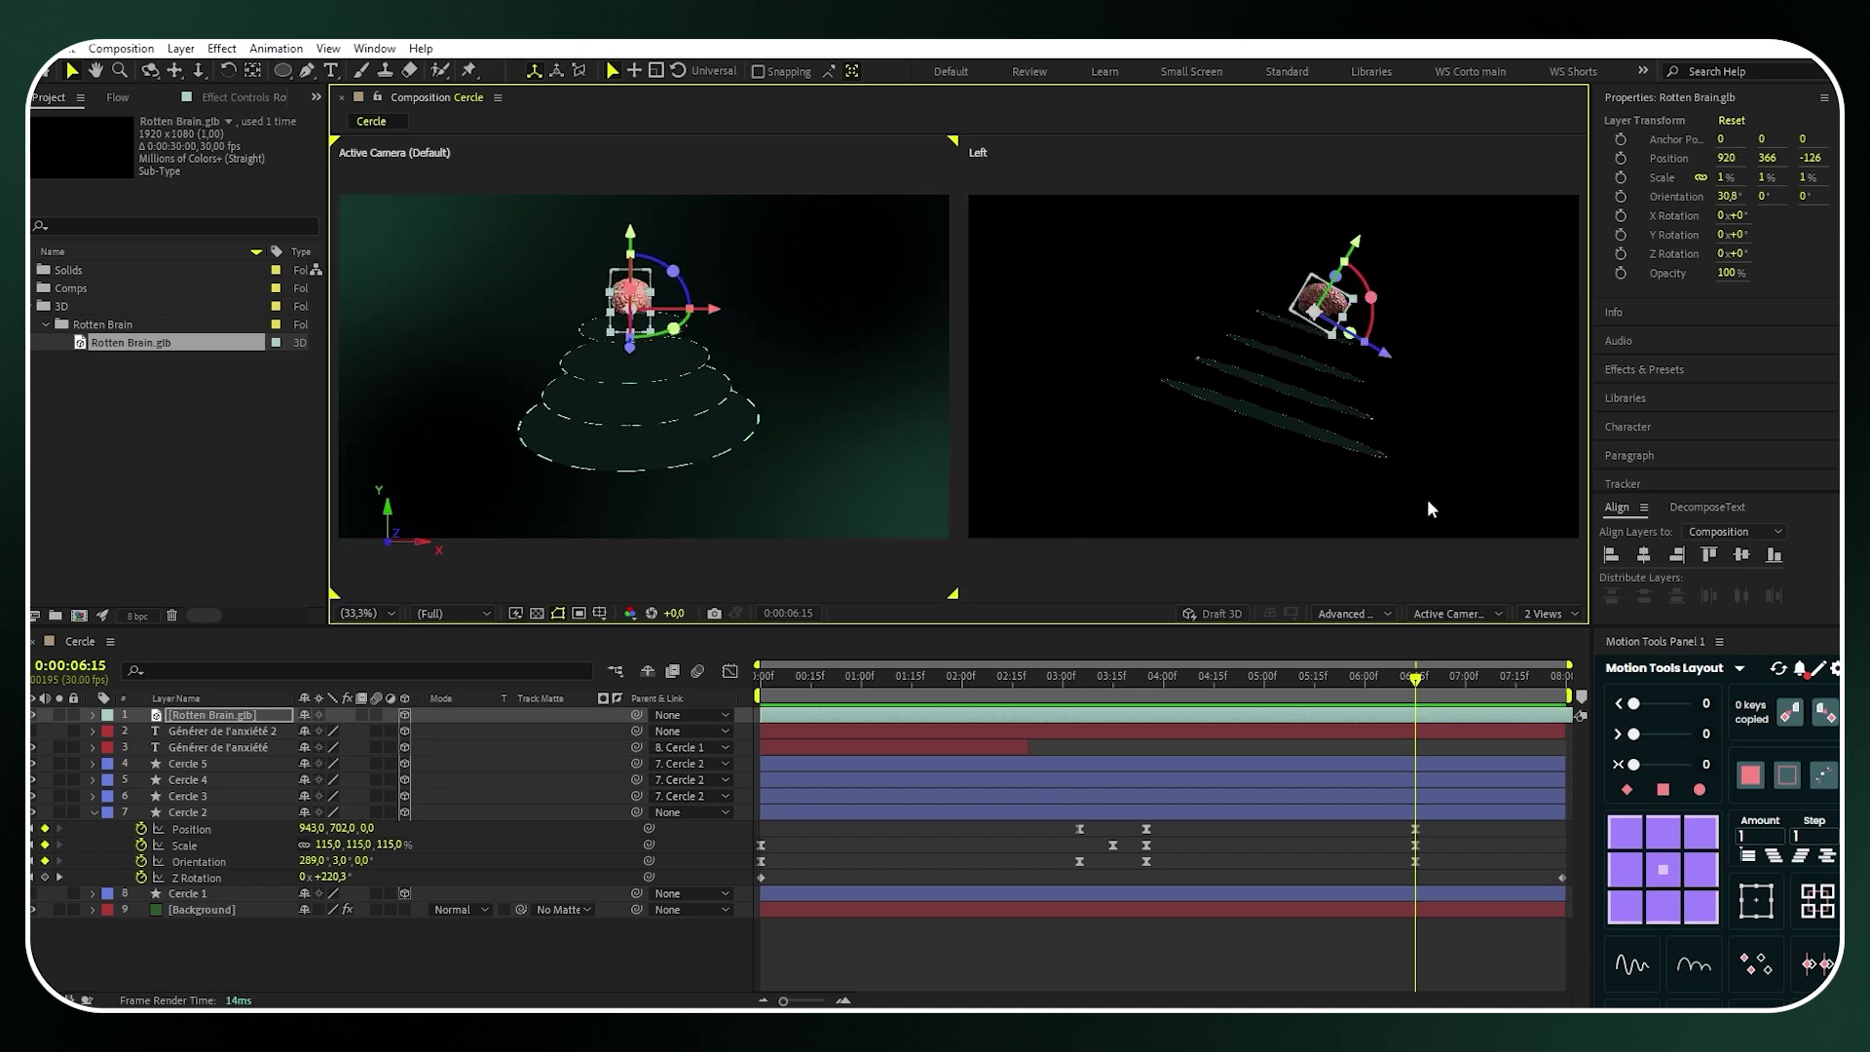
click(1548, 614)
click(1551, 634)
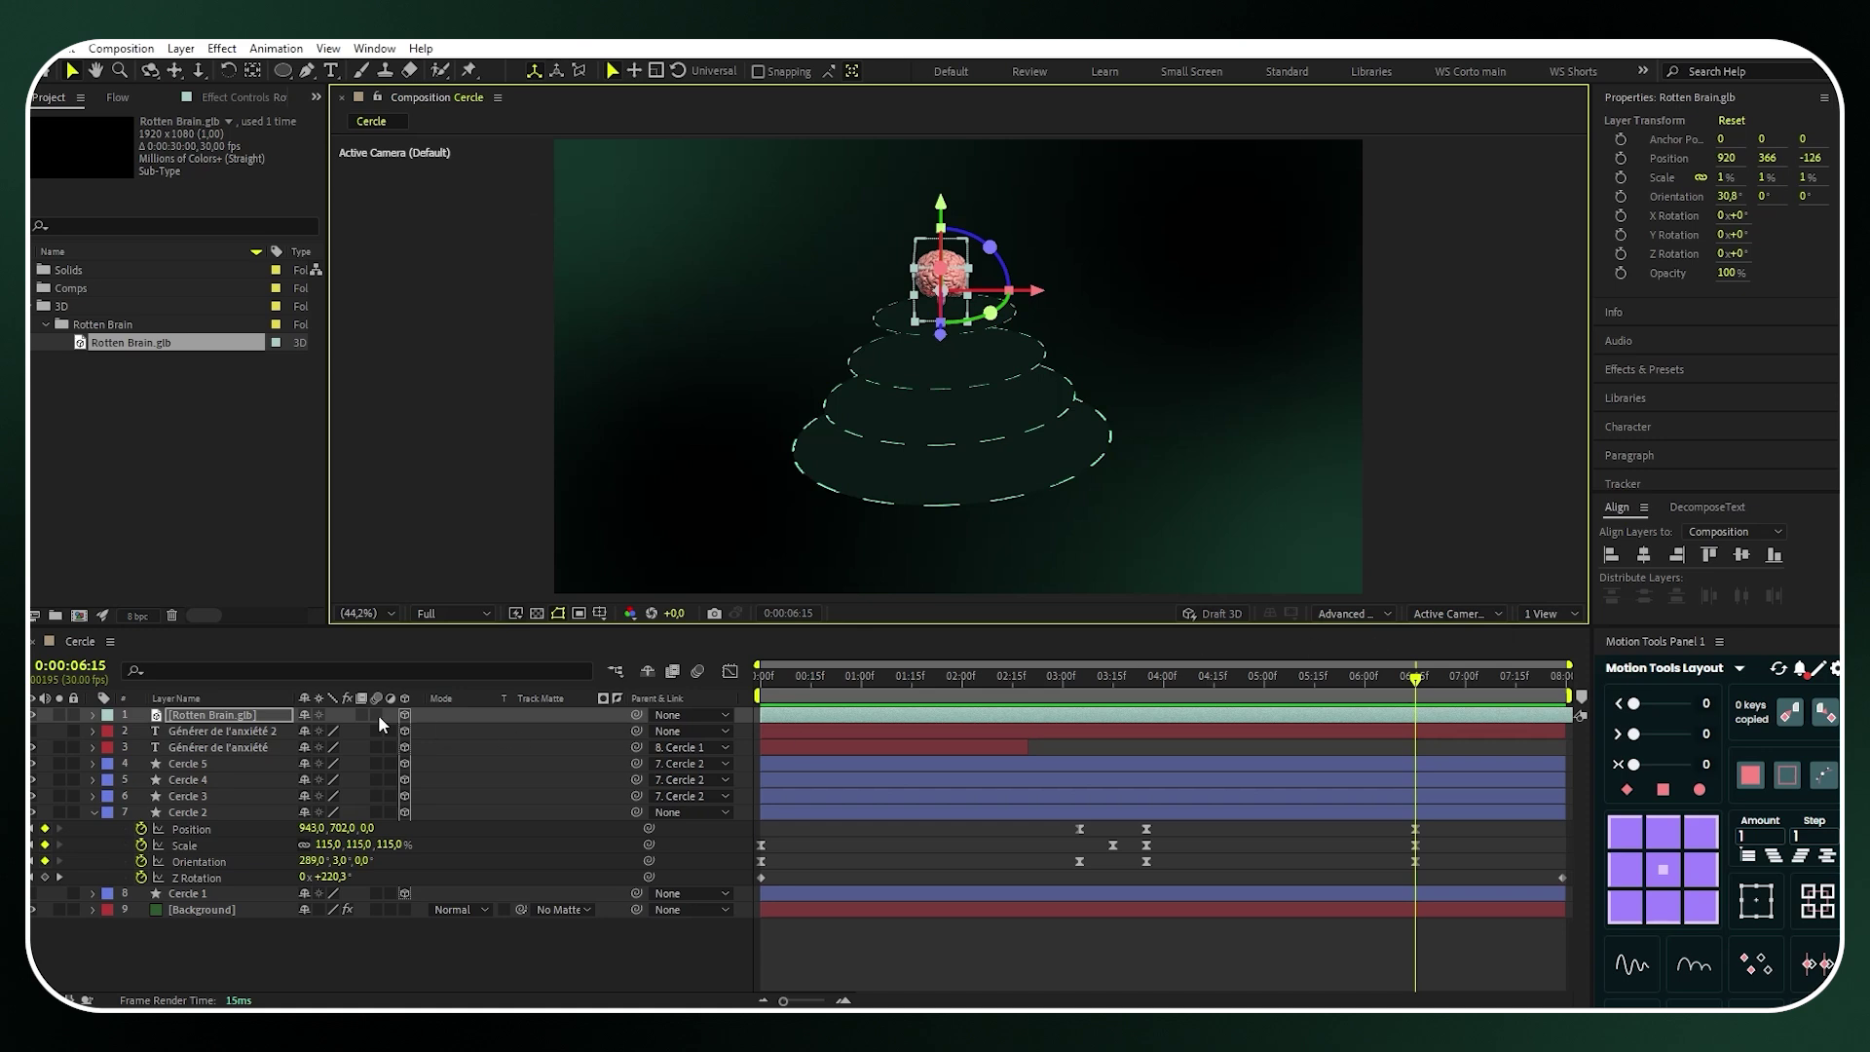
Move the Rotten Brain layer below the two text layers and parent it to Cercle 2
mouse_move(249, 720)
mouse_down()
mouse_move(255, 764)
mouse_move(250, 750)
mouse_up()
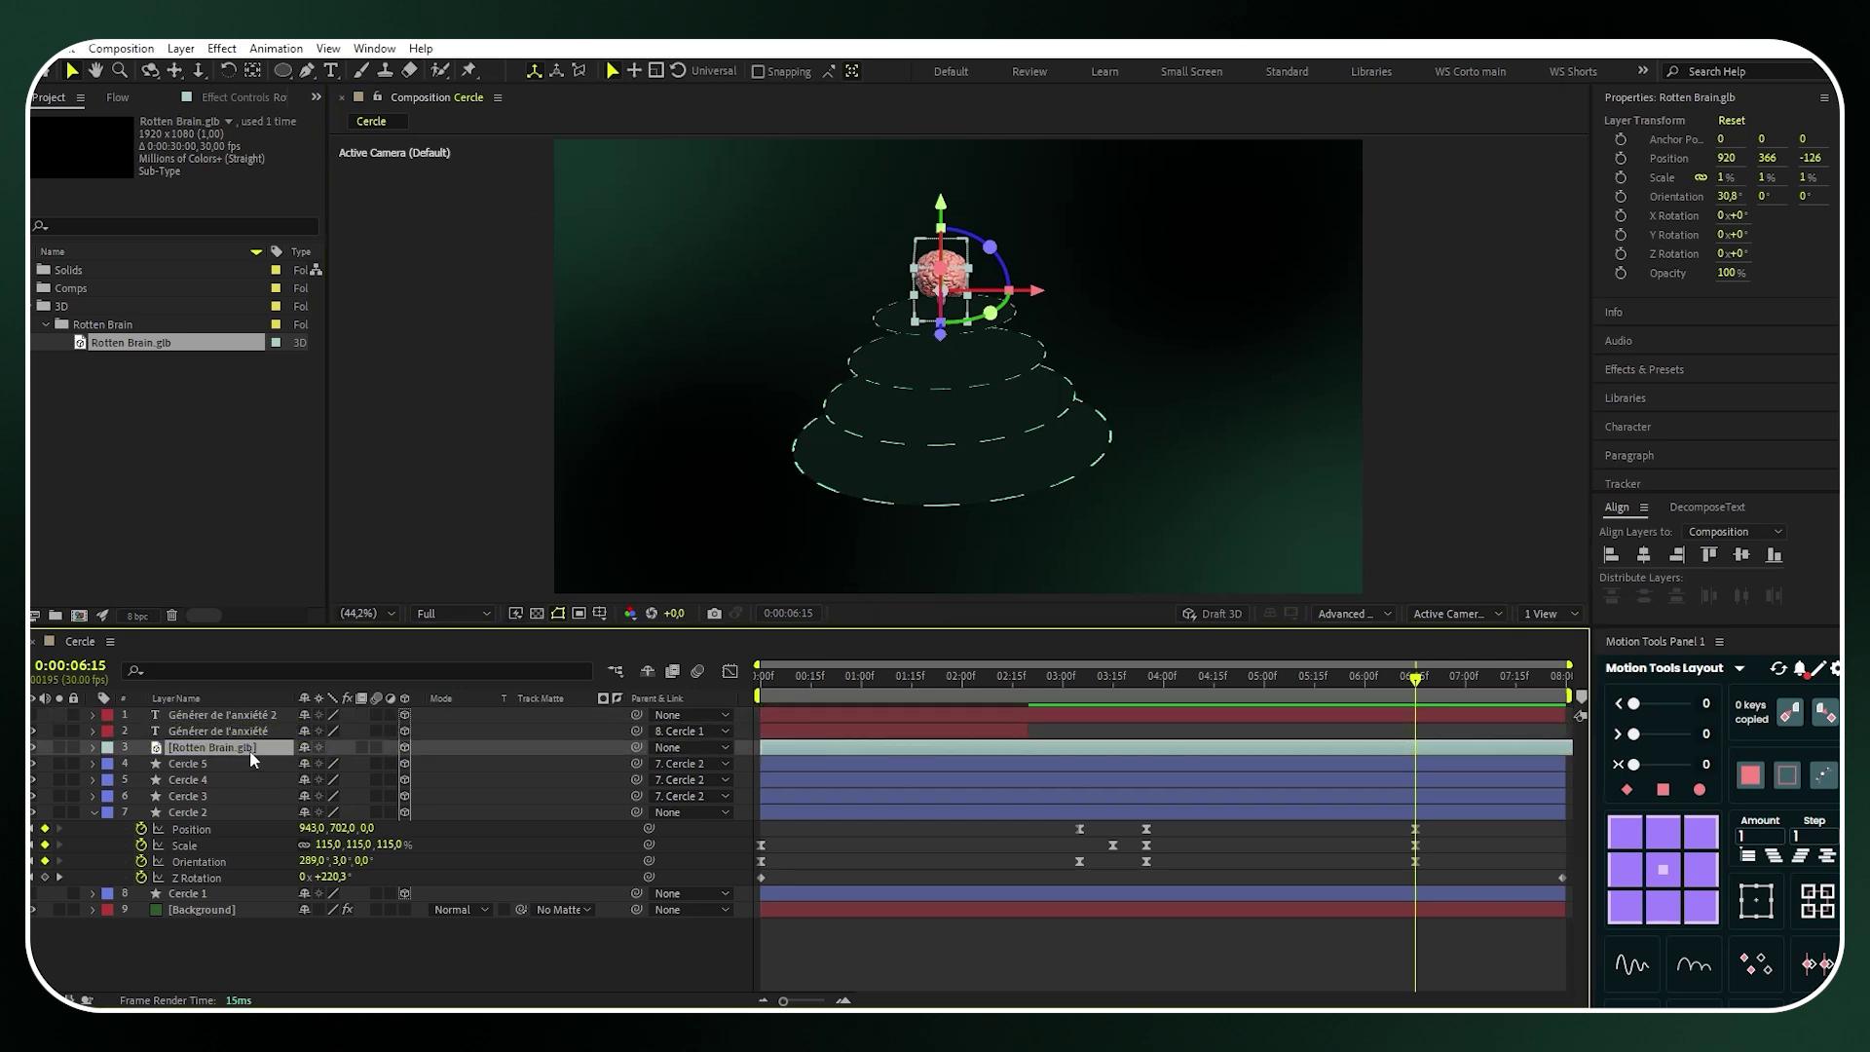
click(676, 746)
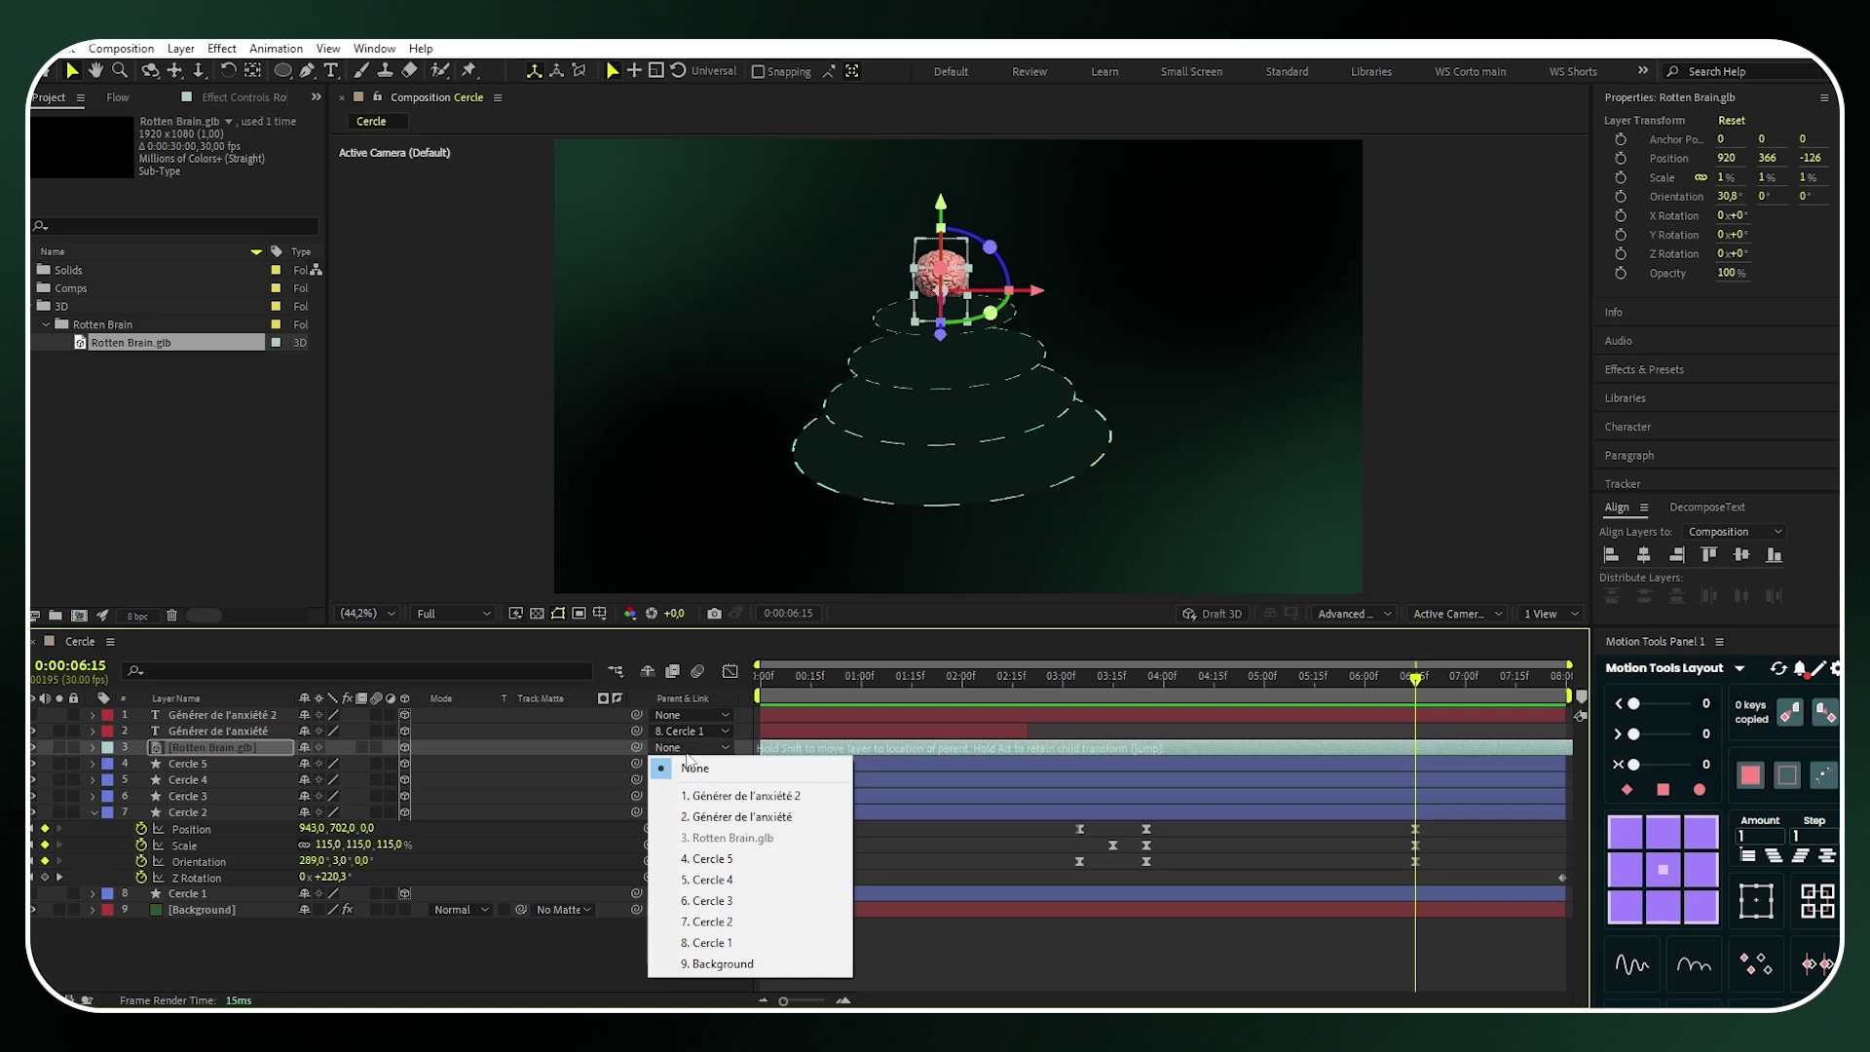
click(710, 926)
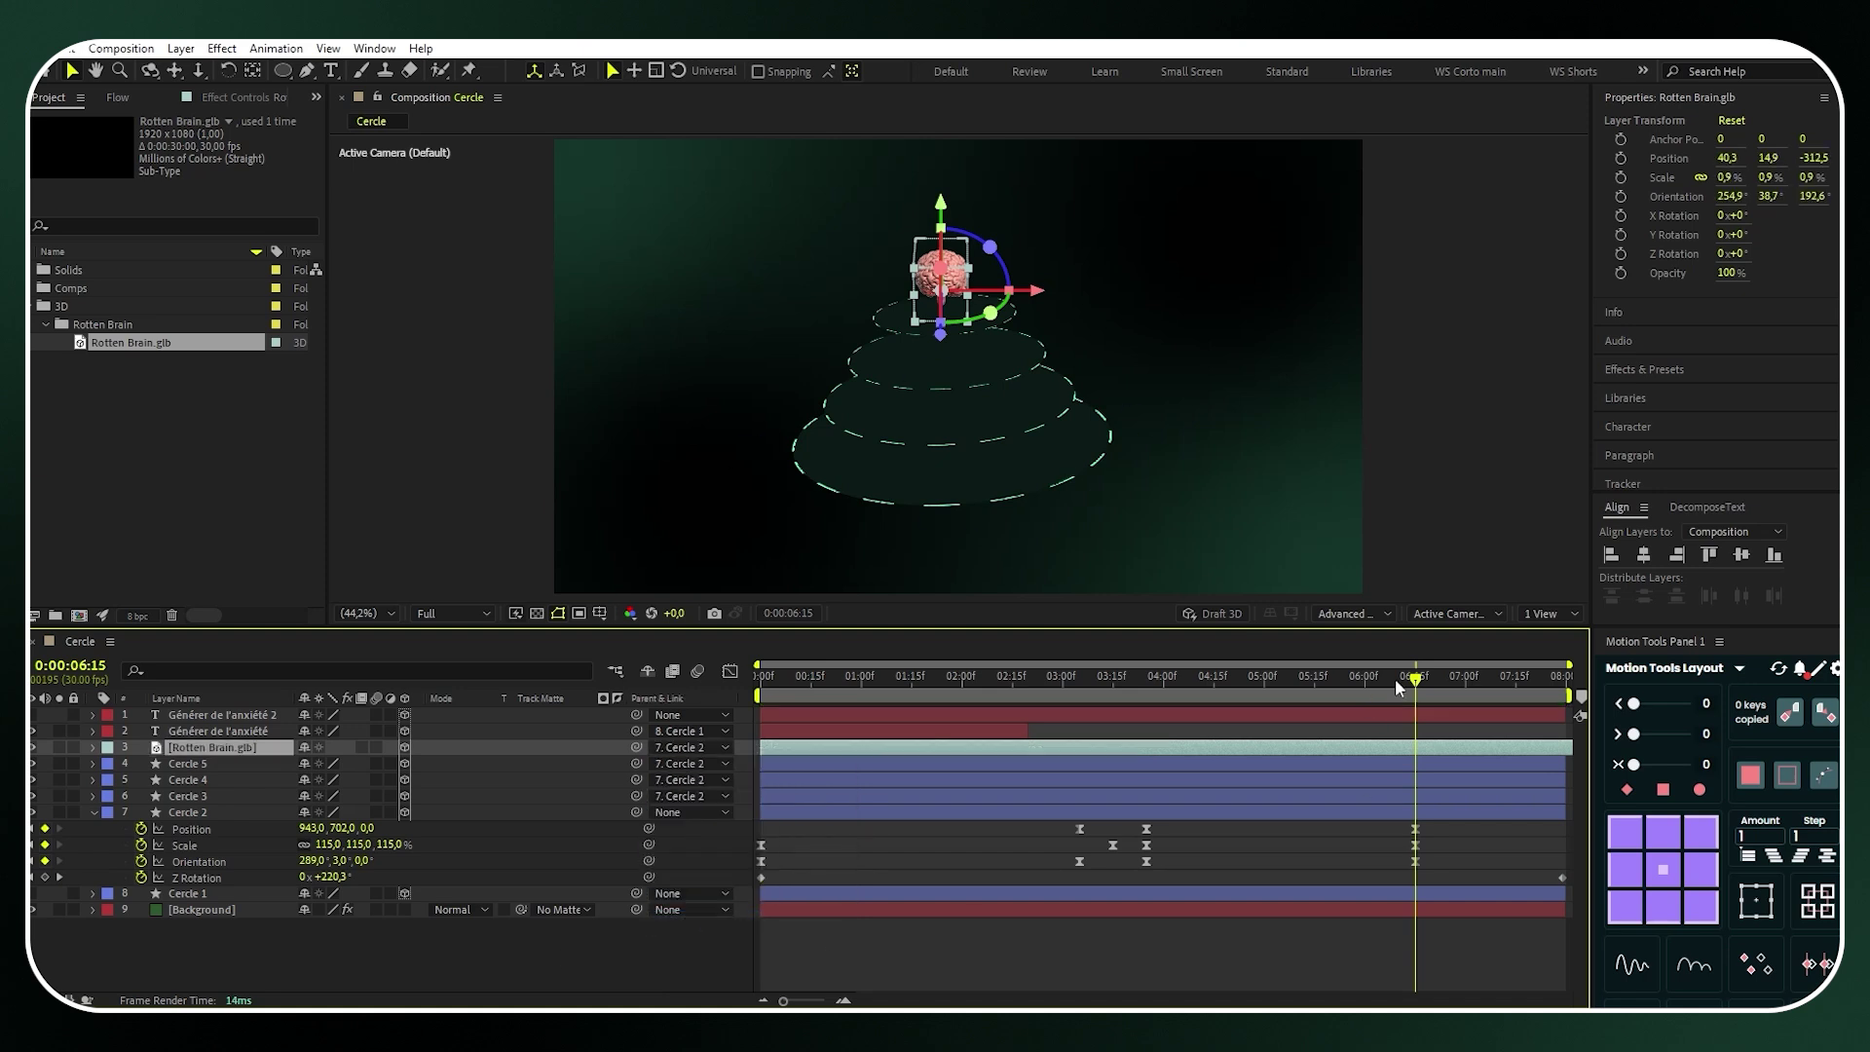
Preview the cone and brain animation from about 0:00:03:20
drag(1414, 679, 1130, 705)
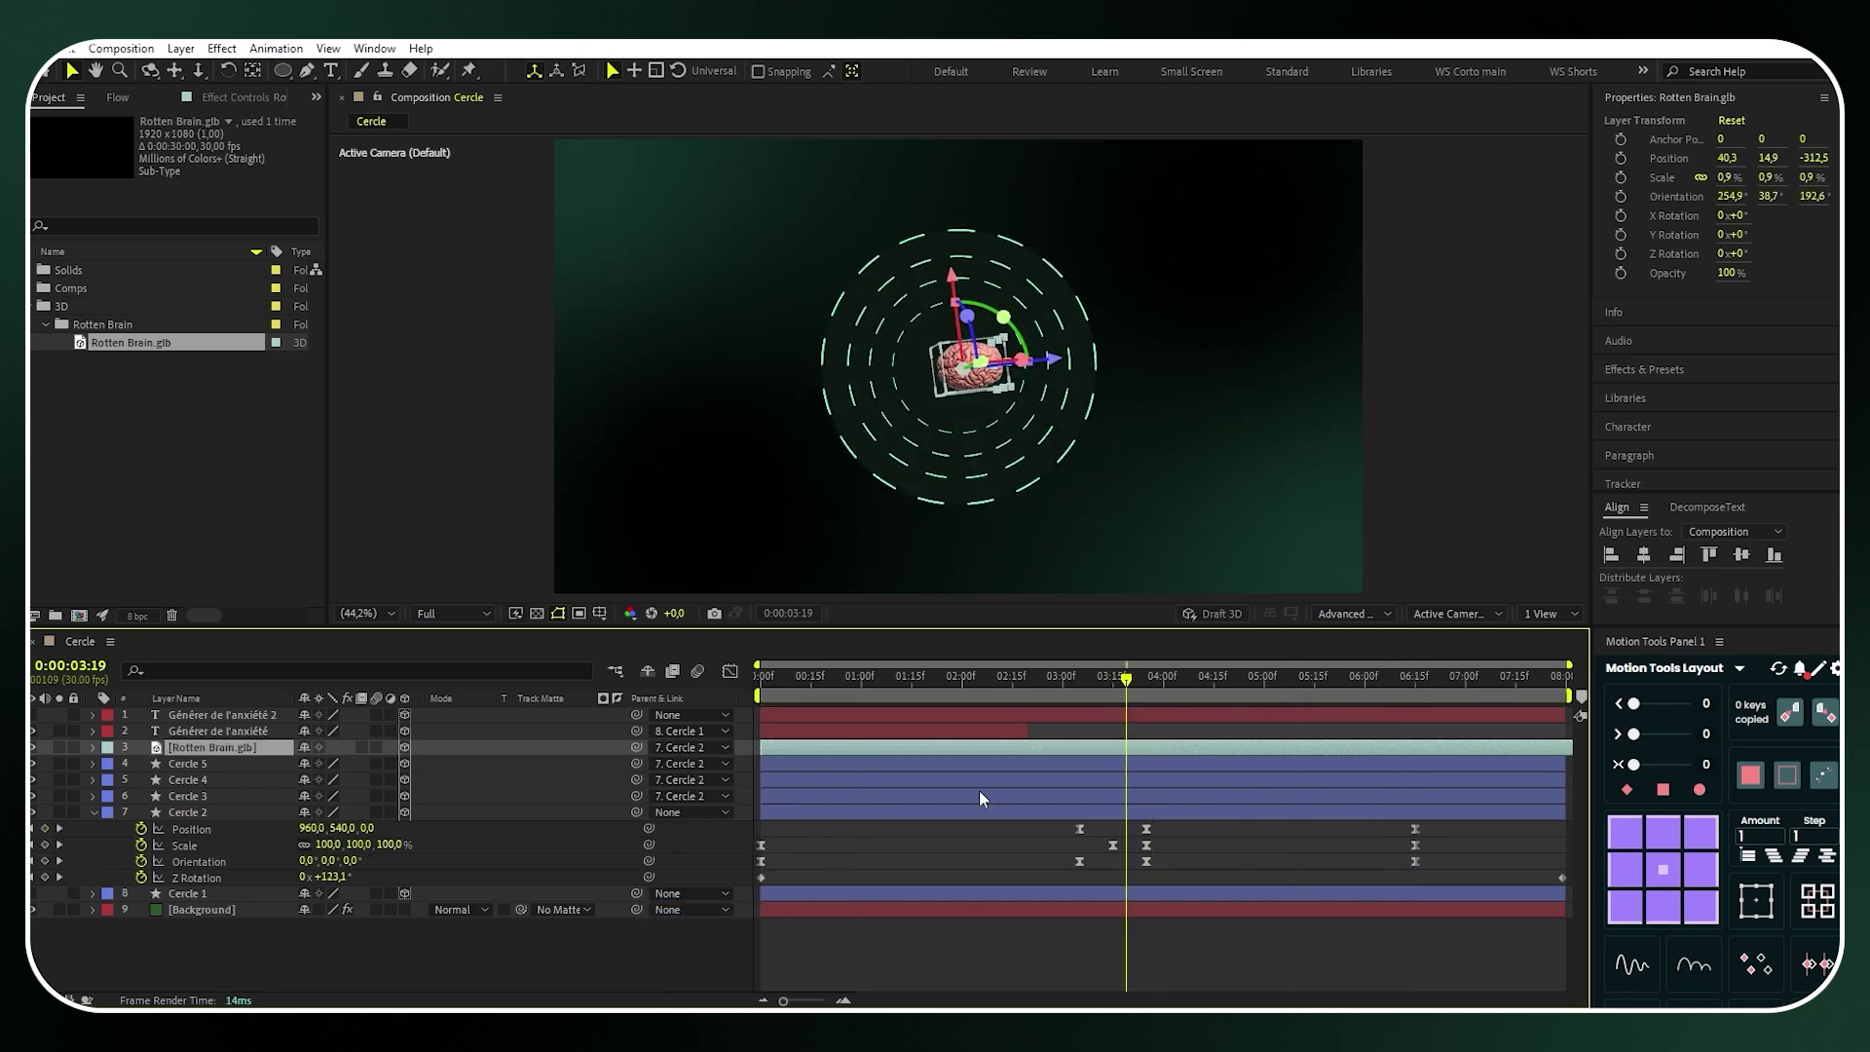
click(680, 951)
key(space)
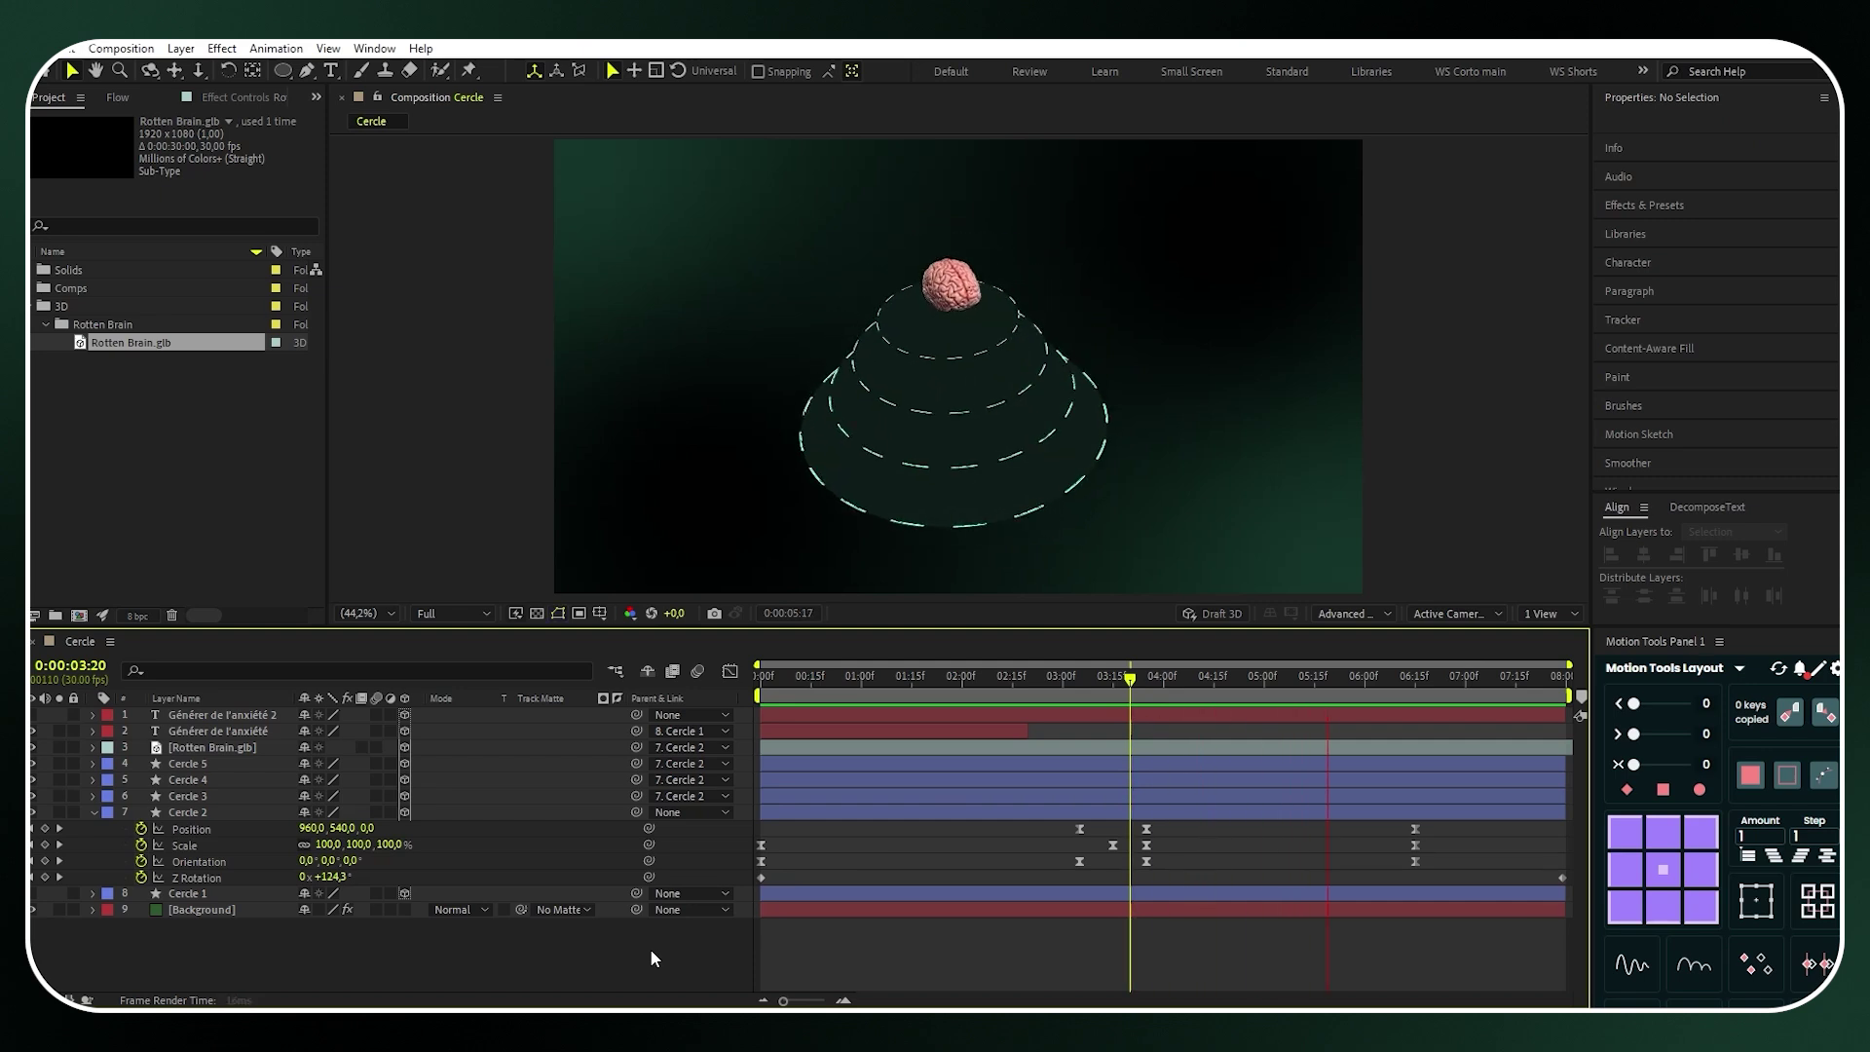
key(space)
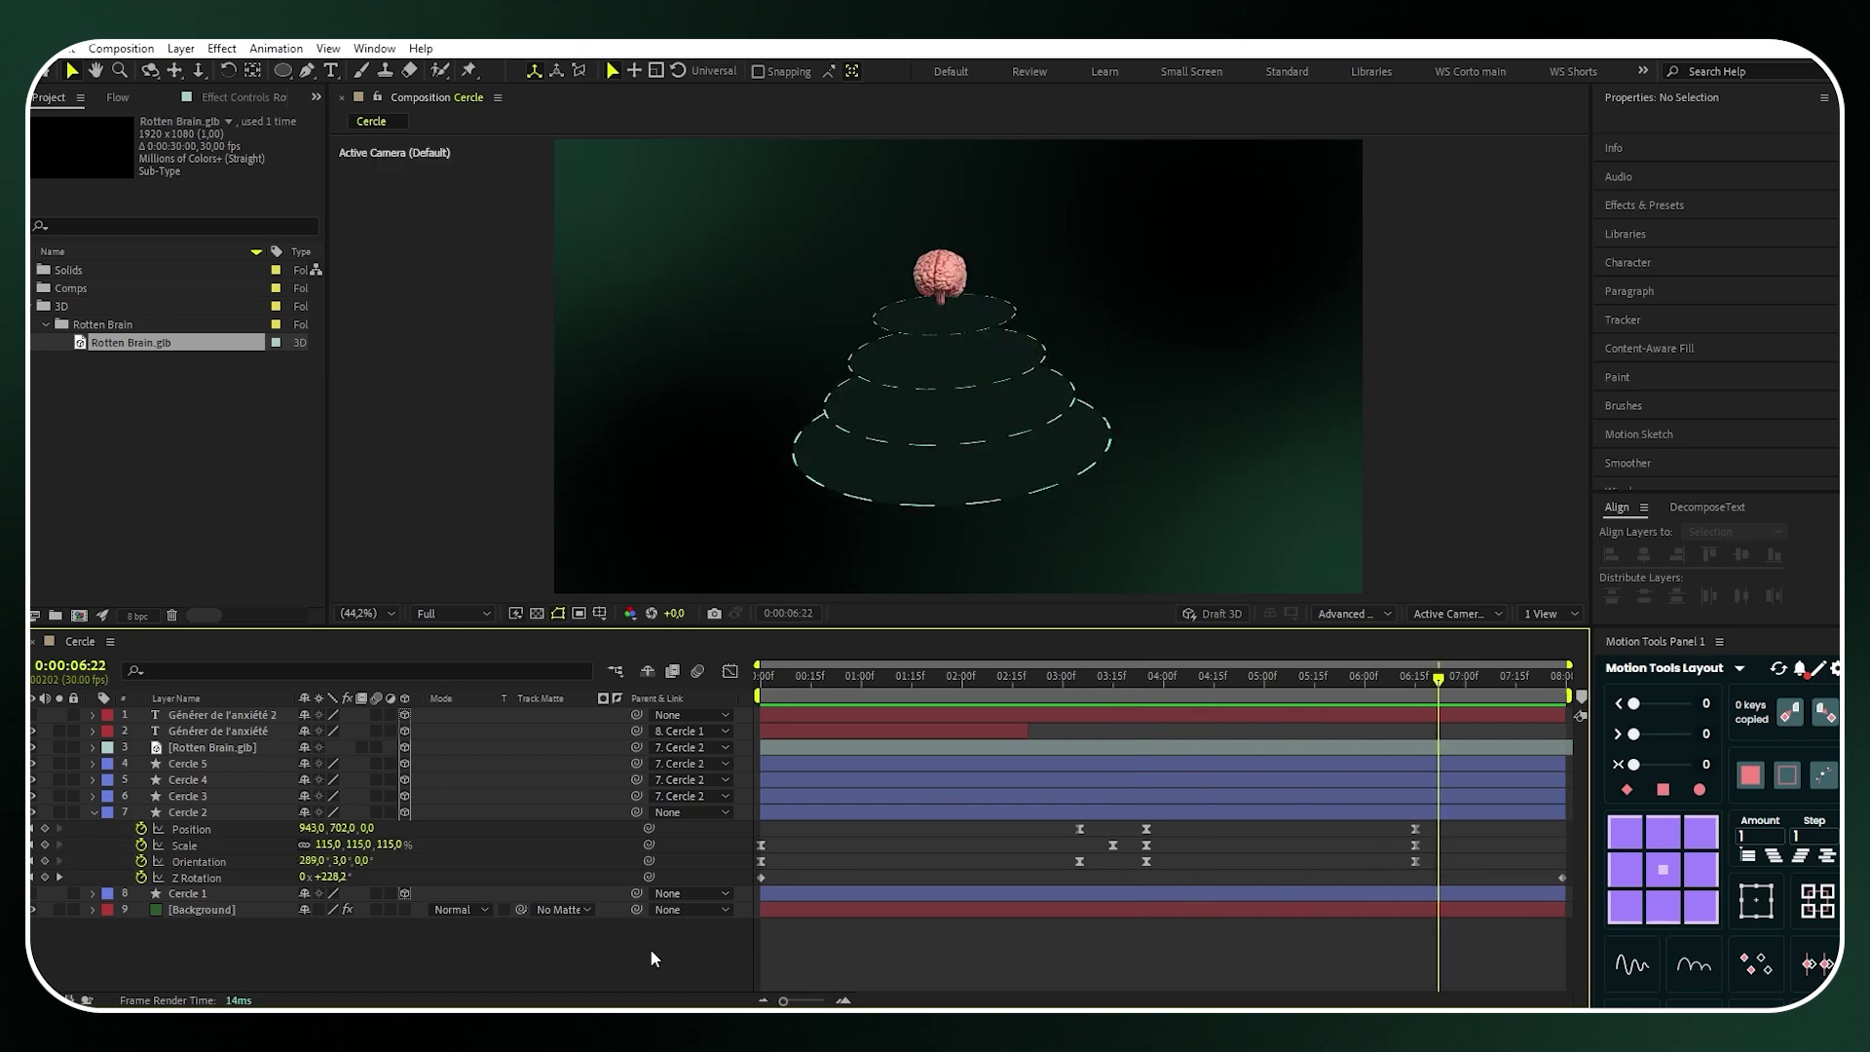
Add 100% Opacity keyframes at 0:00:04:02 on the Rotten Brain, Cercle 5, Cercle 4 and Cercle 3 layers
click(230, 796)
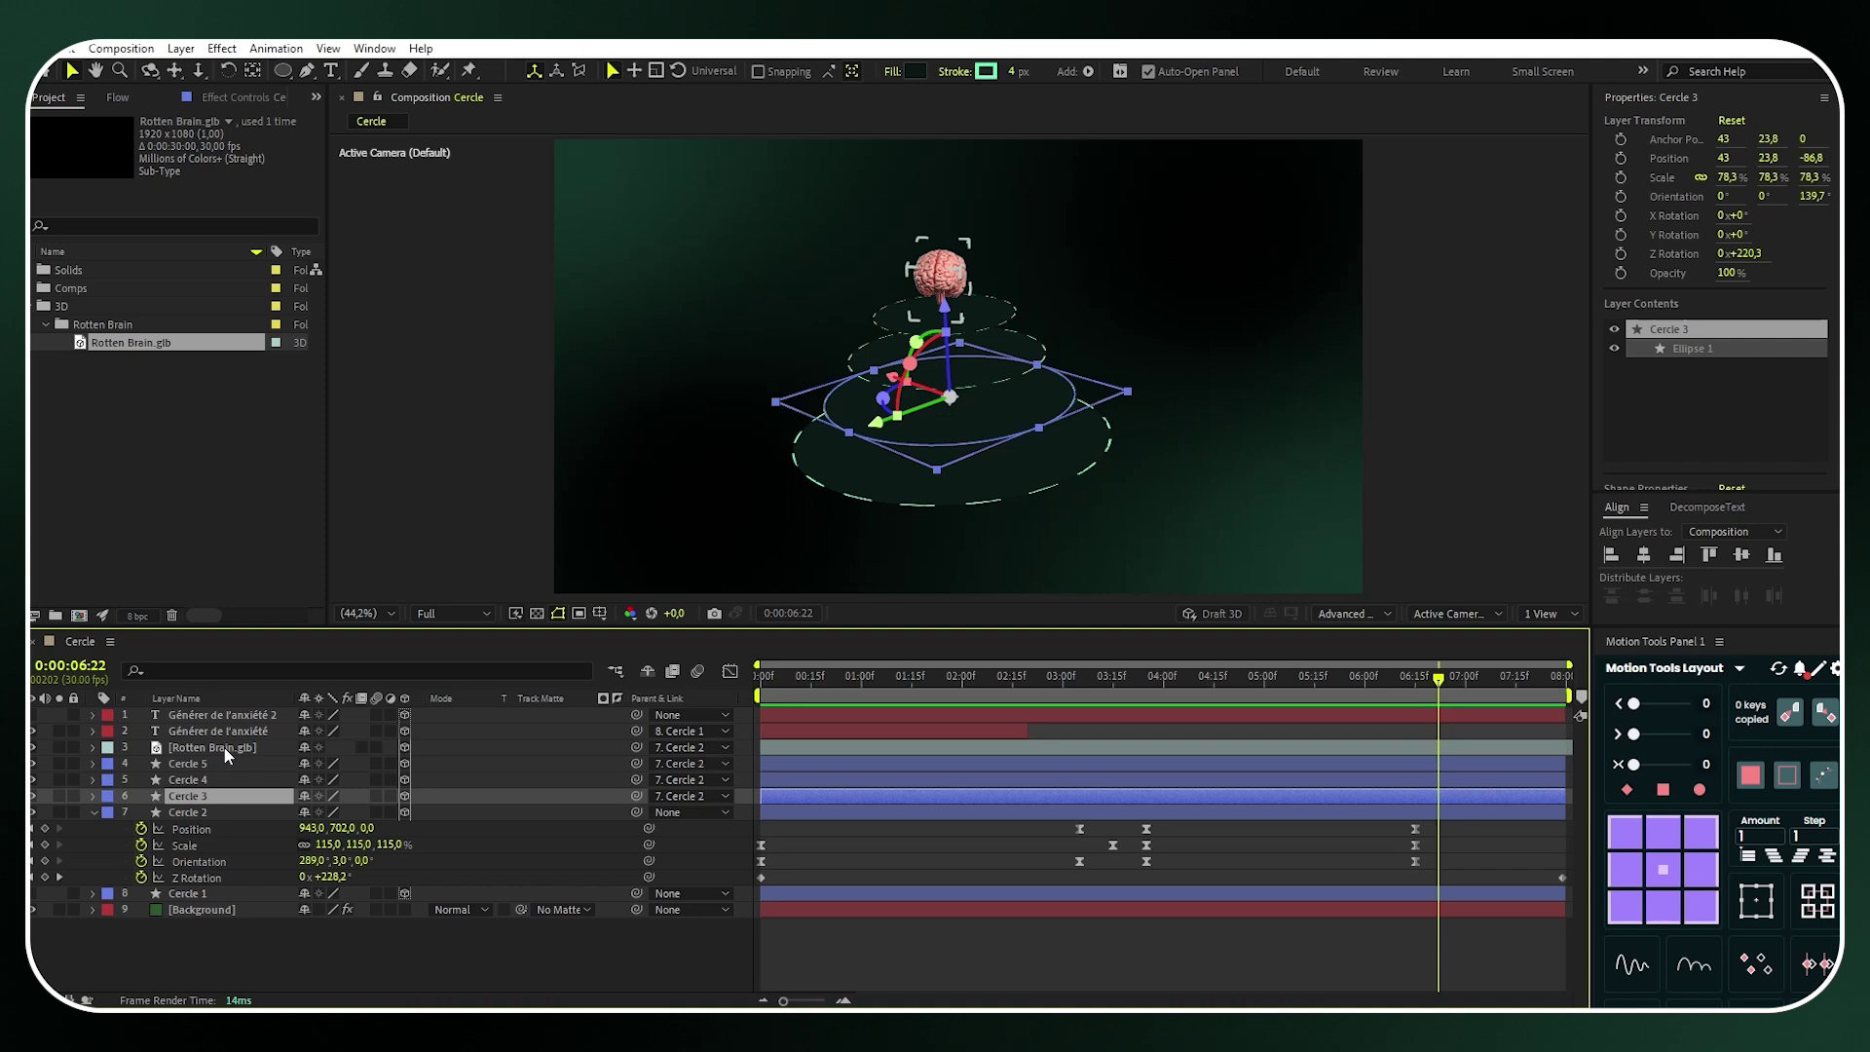
shift+click(227, 747)
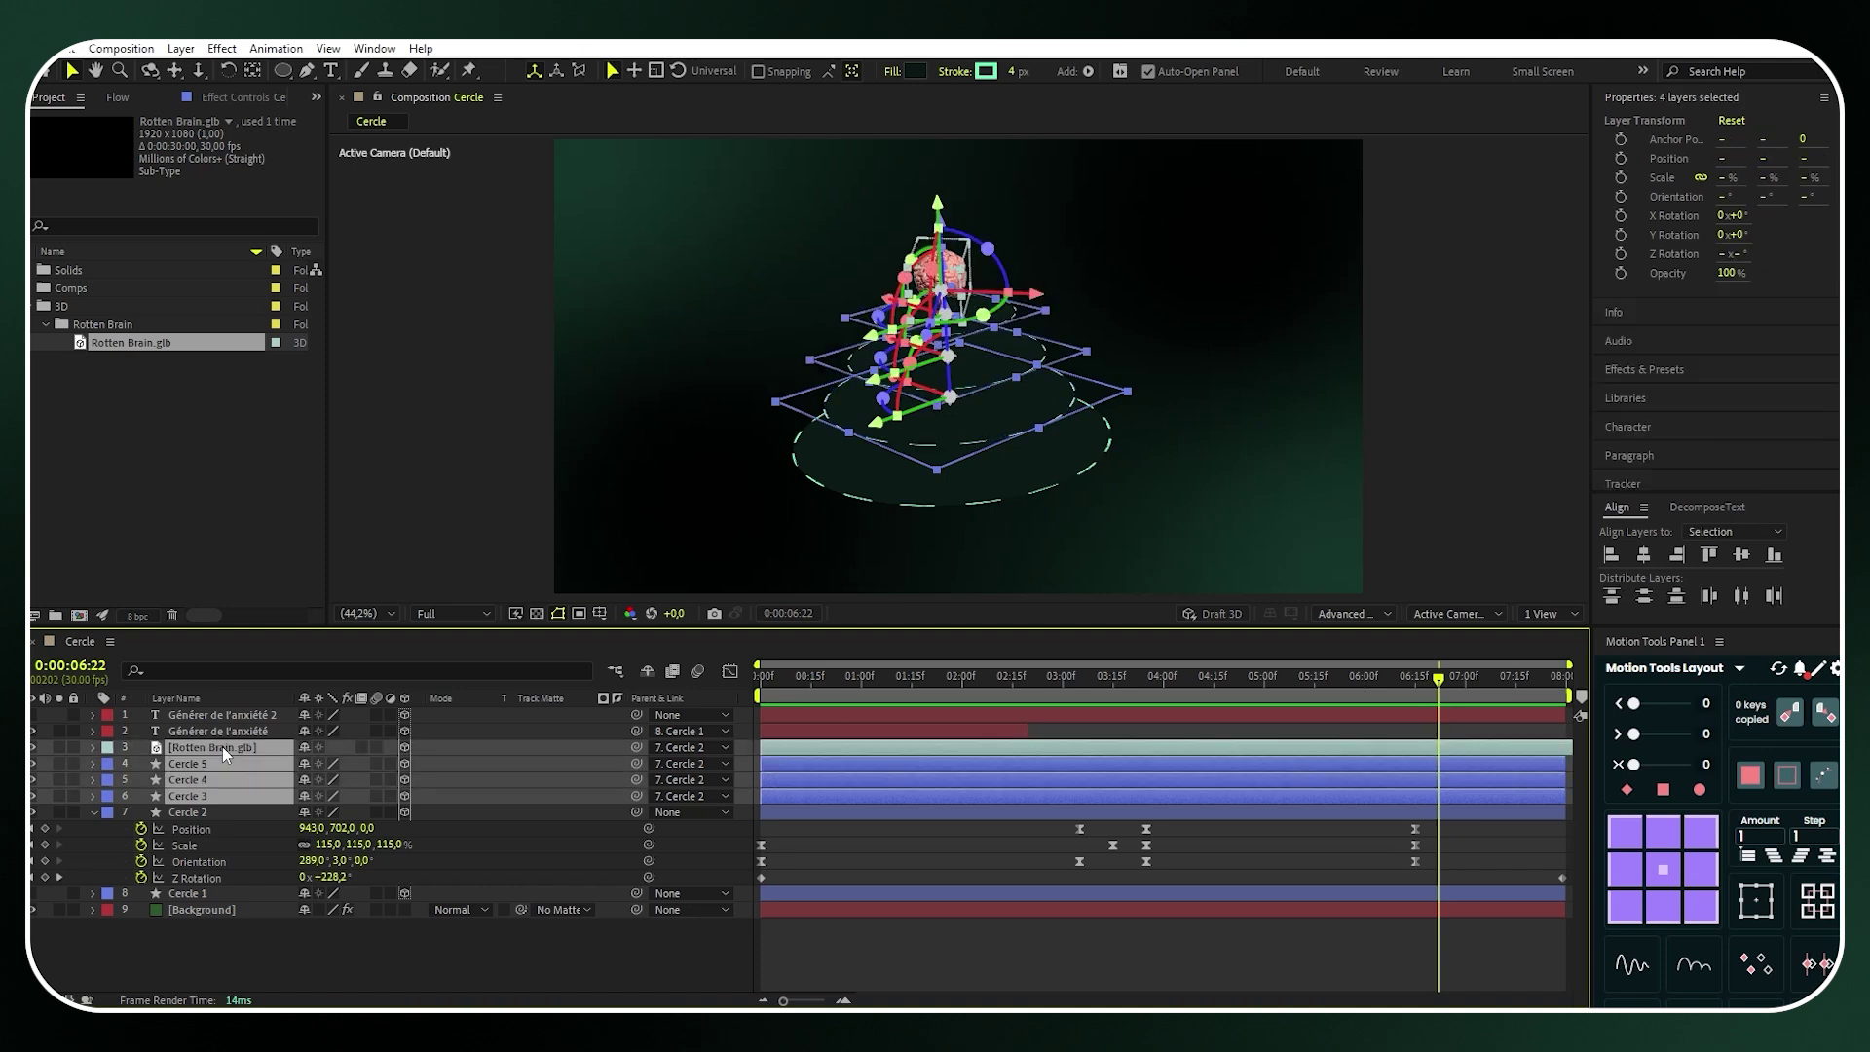
key(t)
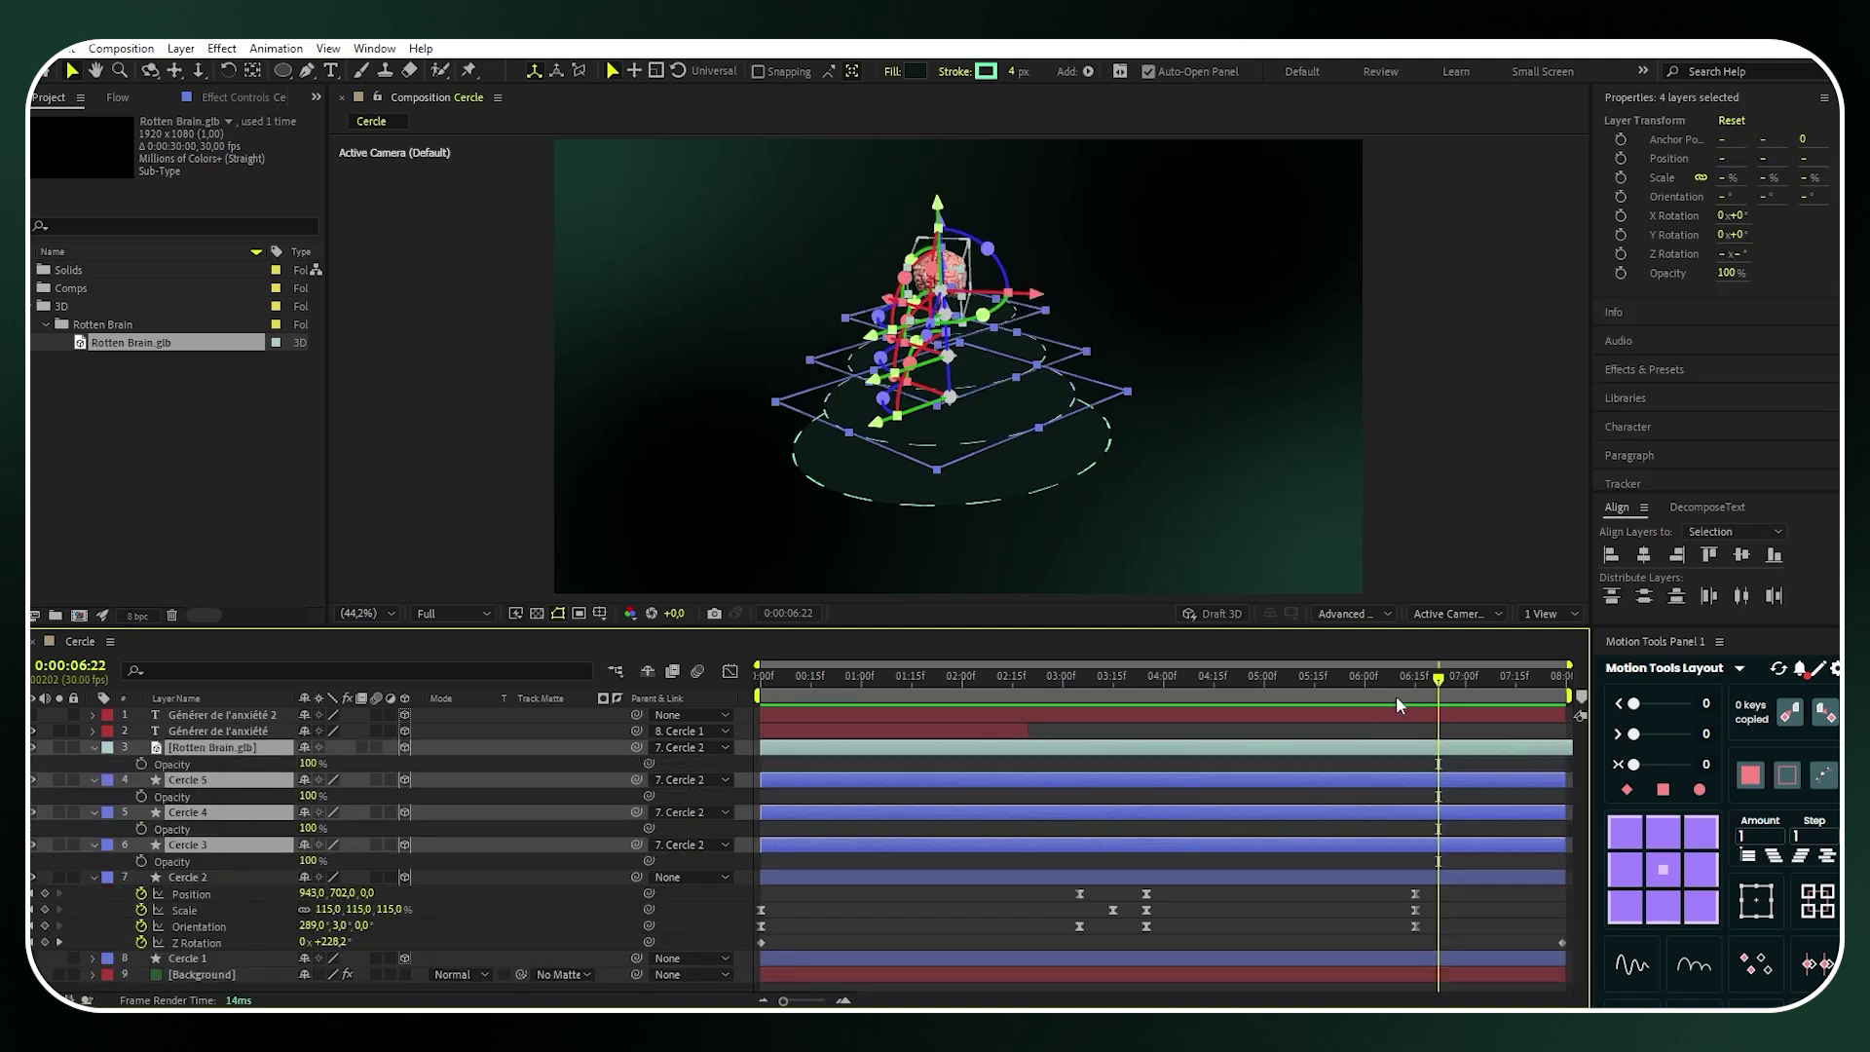
drag(1433, 687, 1177, 688)
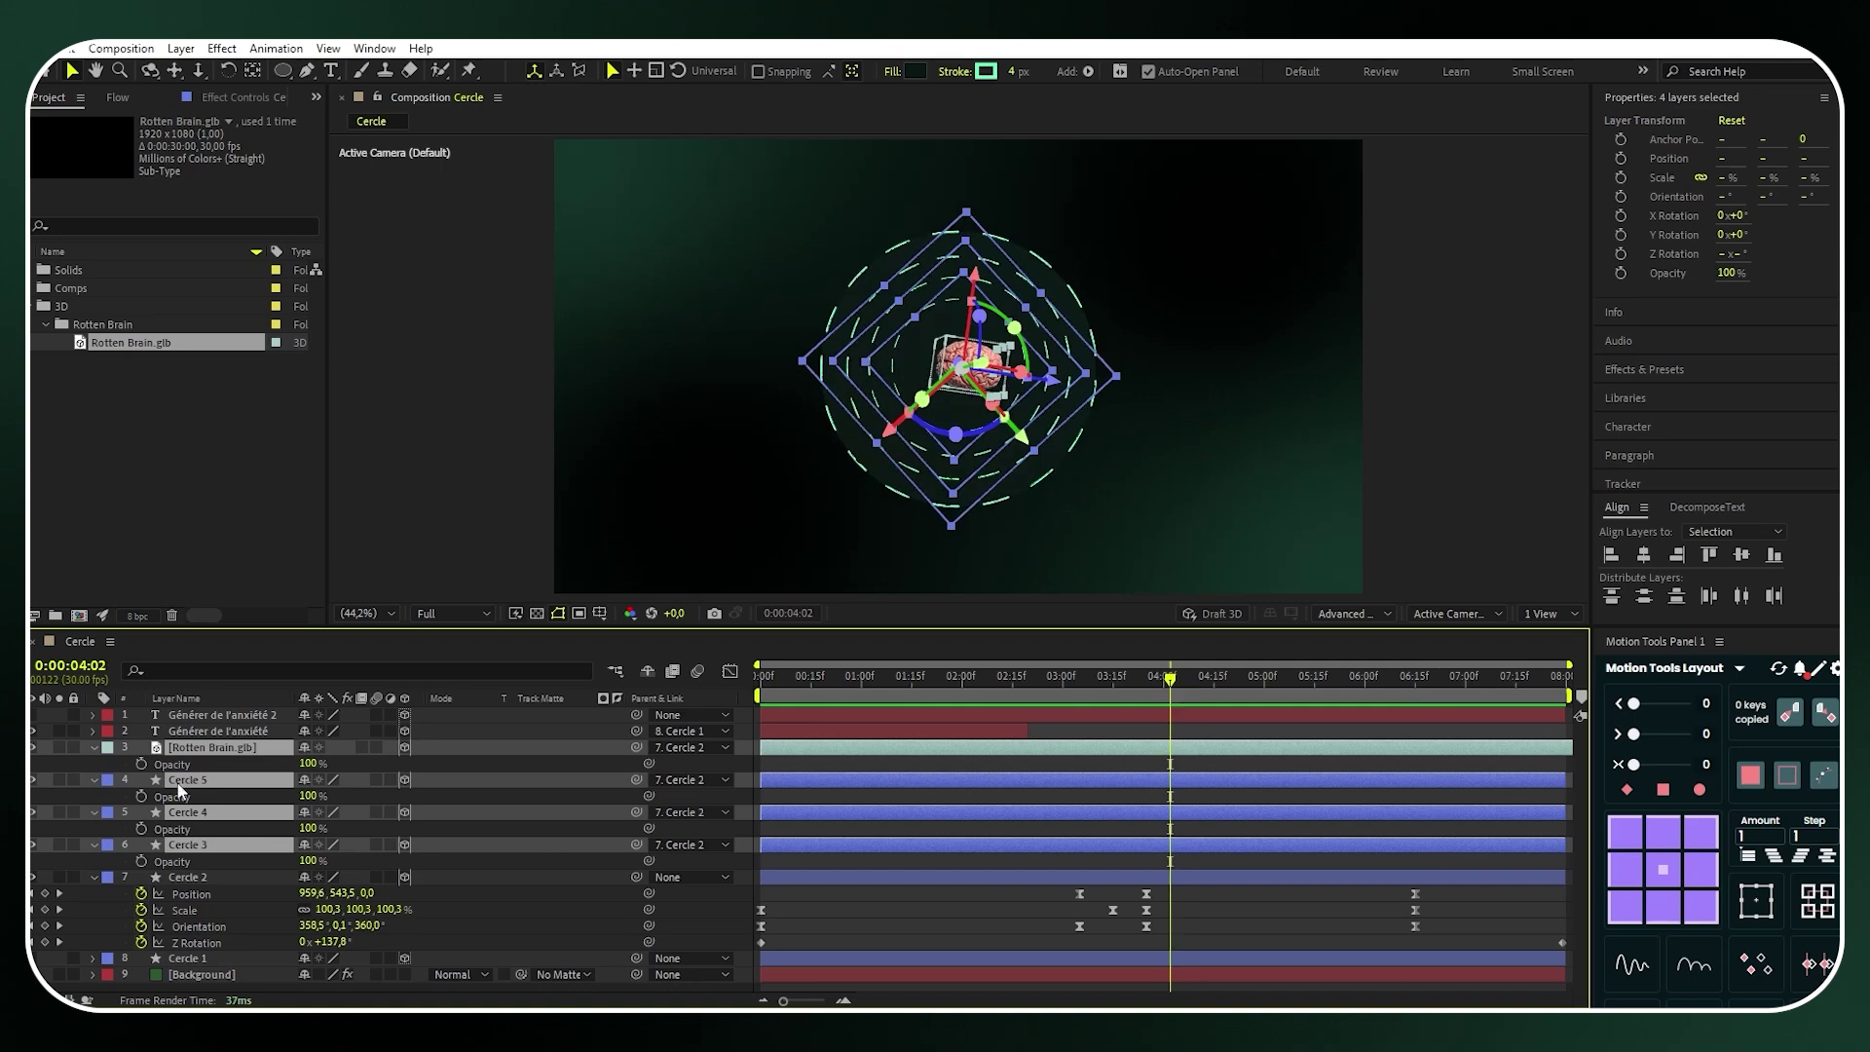
click(142, 764)
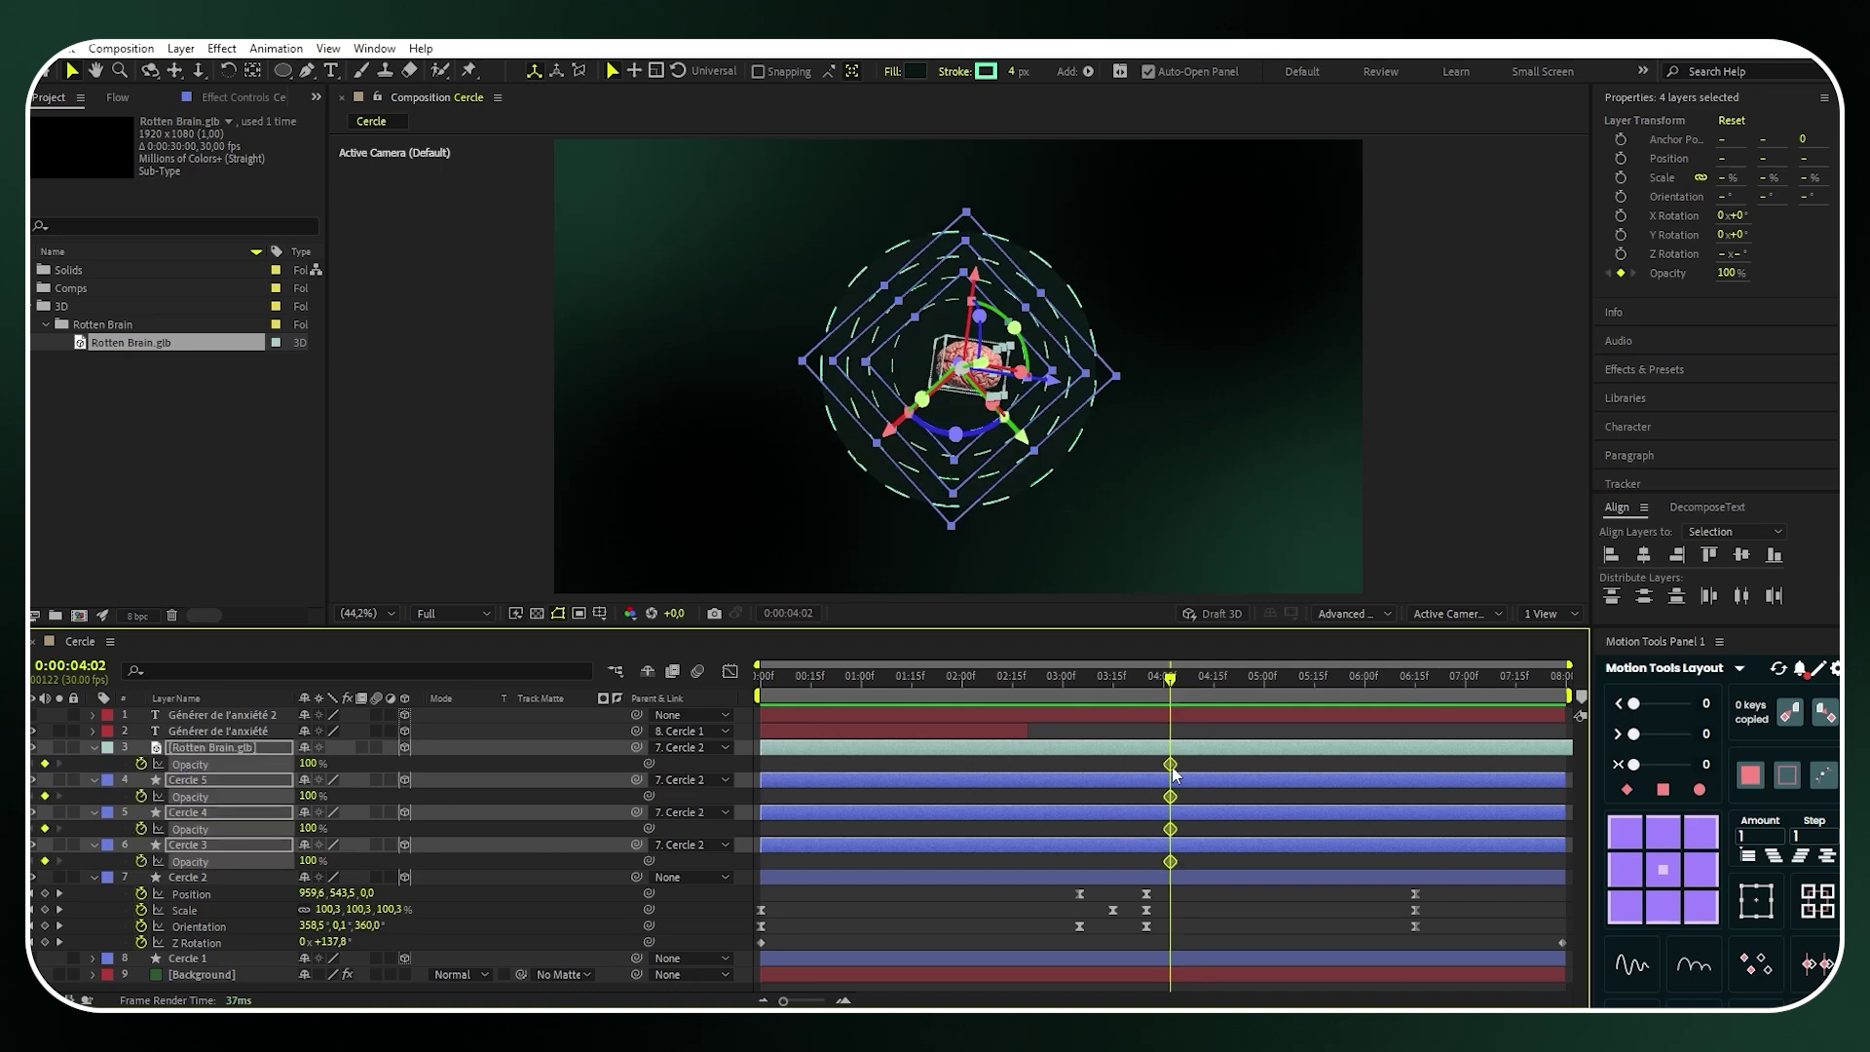
Shift the 100% Opacity keyframes of the four layers about half a second later and set Opacity to 0% at 0:00:04:02
drag(1171, 766, 1217, 765)
click(306, 763)
text(0)
key(Return)
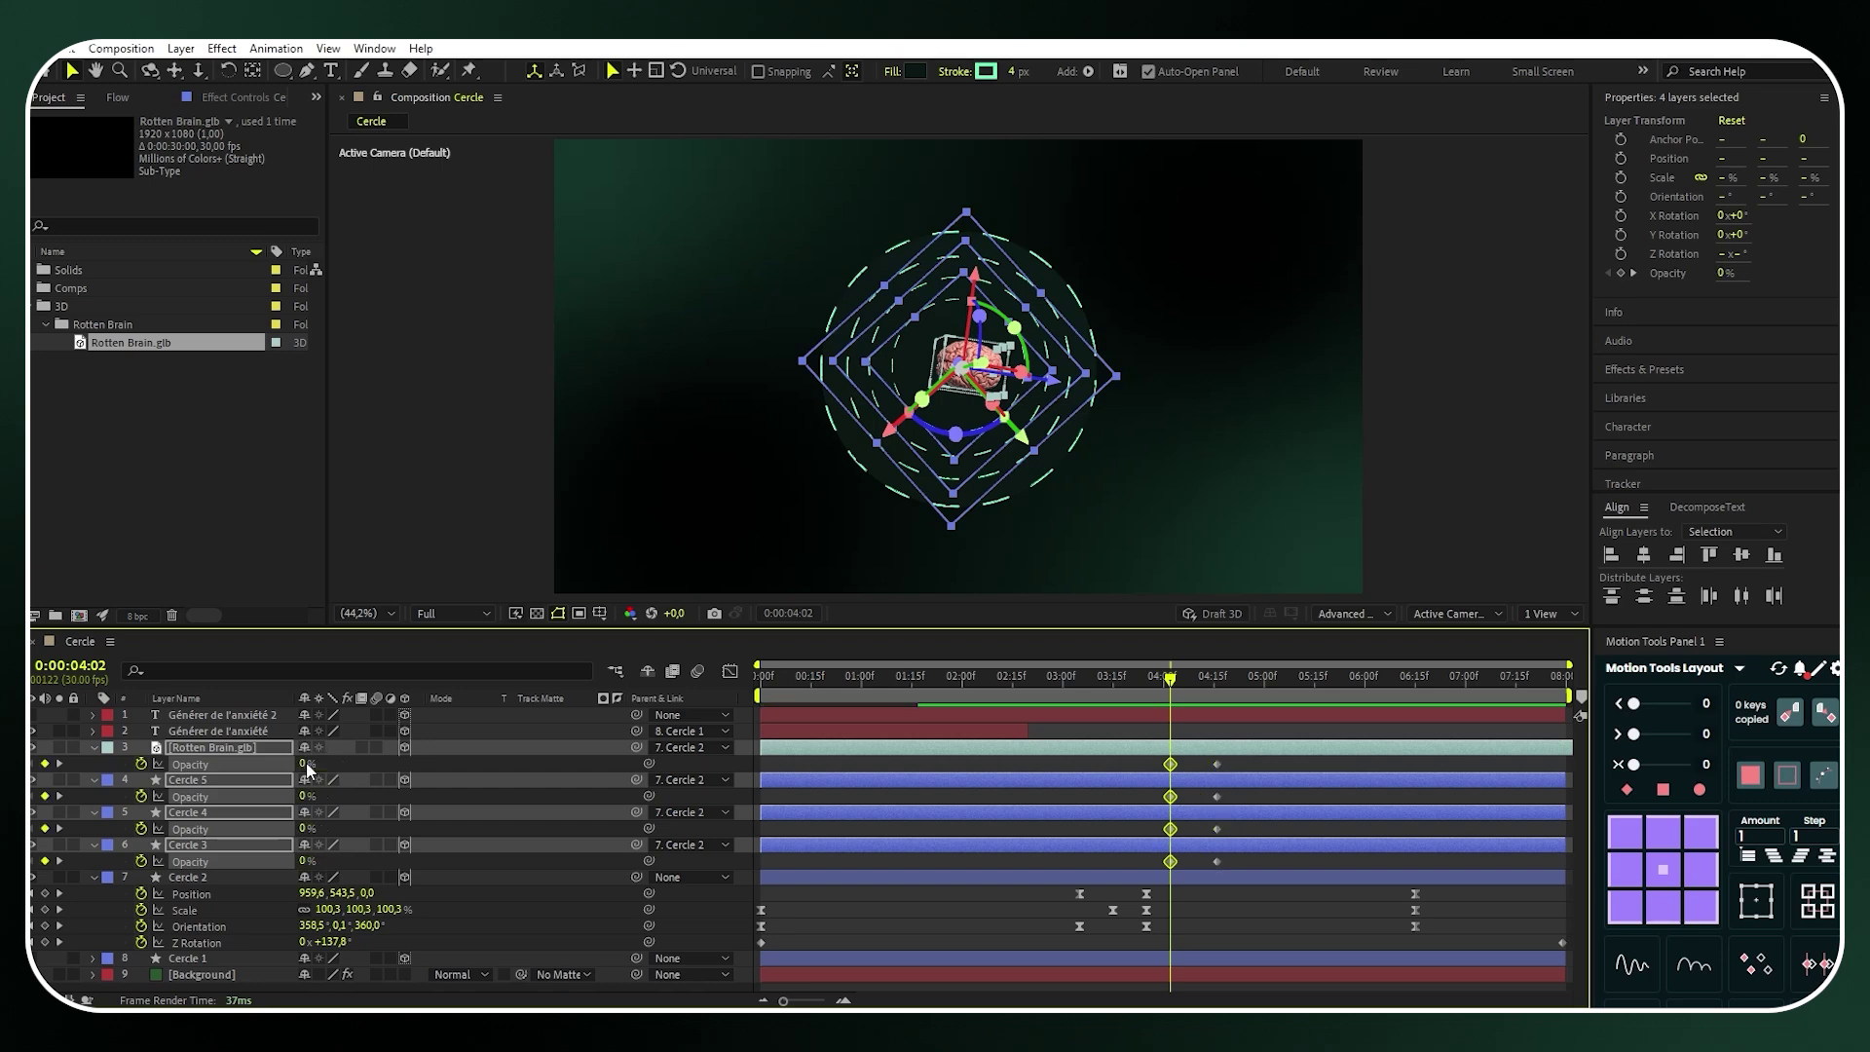
Place the 100% Opacity keyframes at 0:00:04:18, ease all keyframes and stagger the layers' fades by 12 frames, starting with Cercle 3
drag(1174, 685, 1227, 684)
drag(1247, 867, 1118, 768)
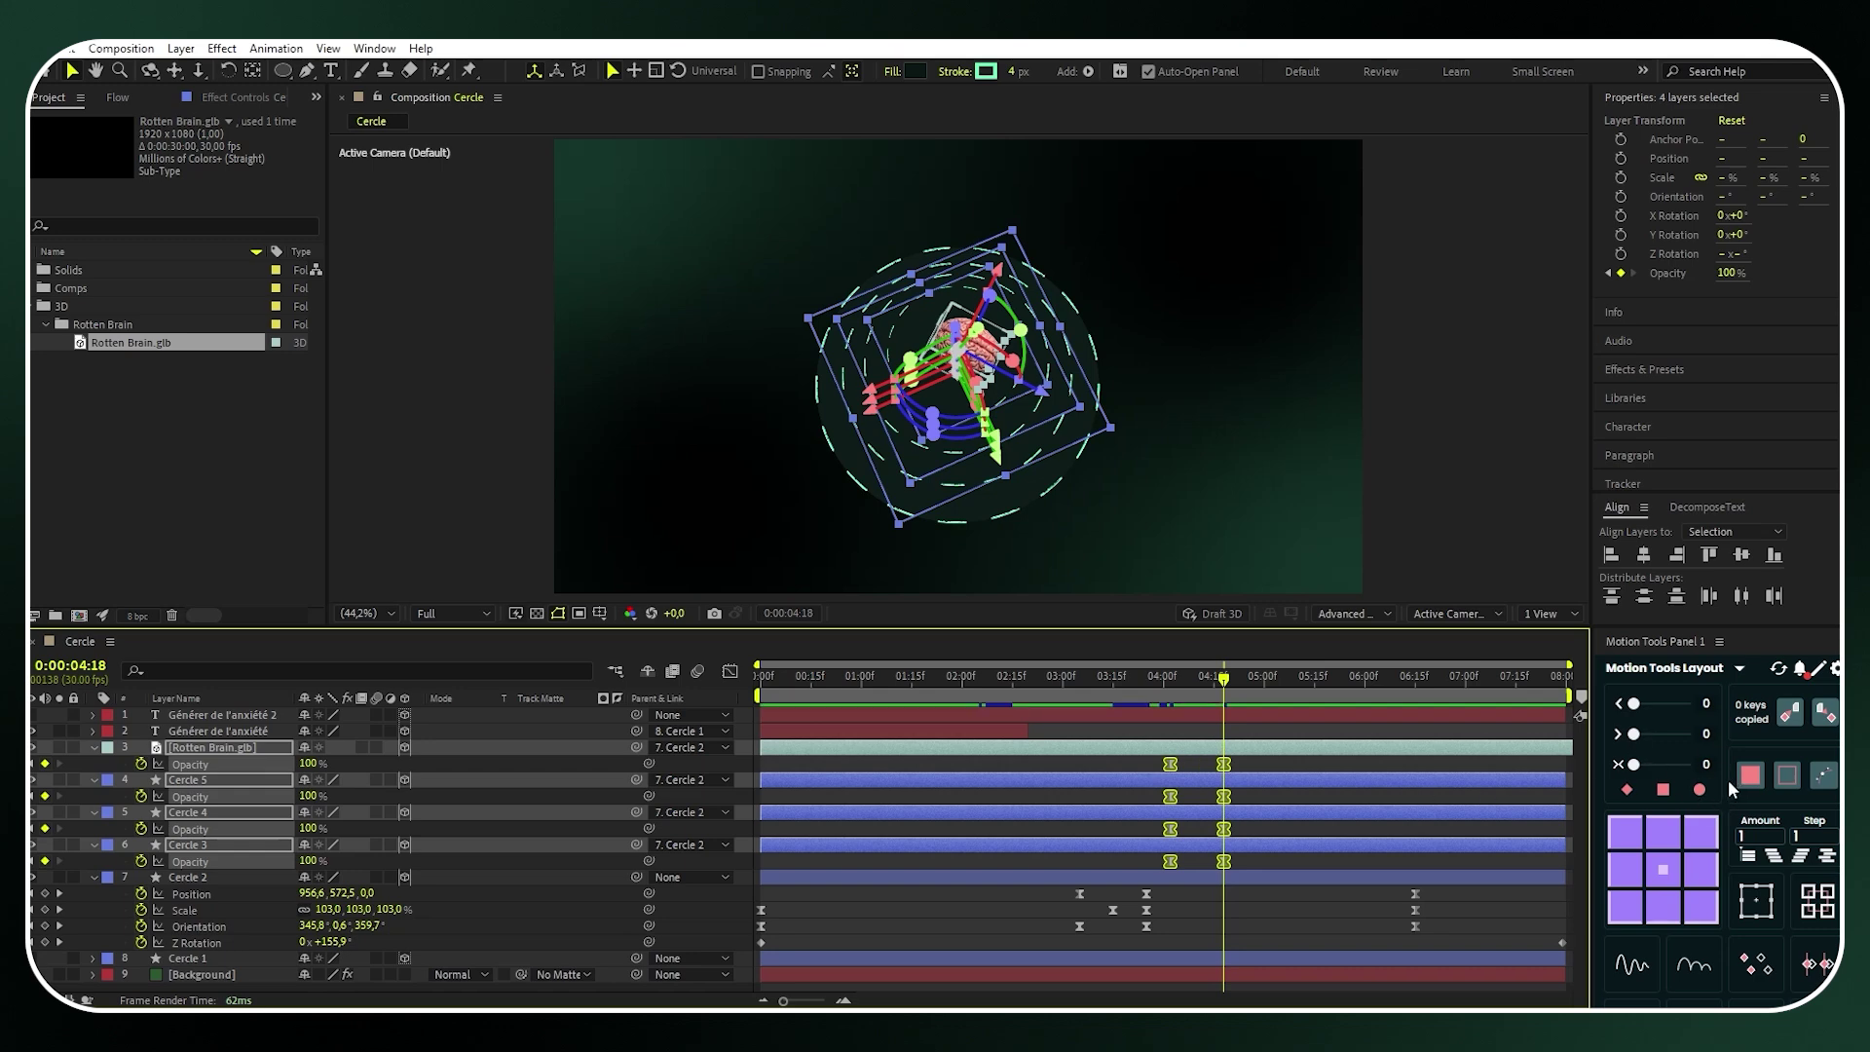
click(1746, 835)
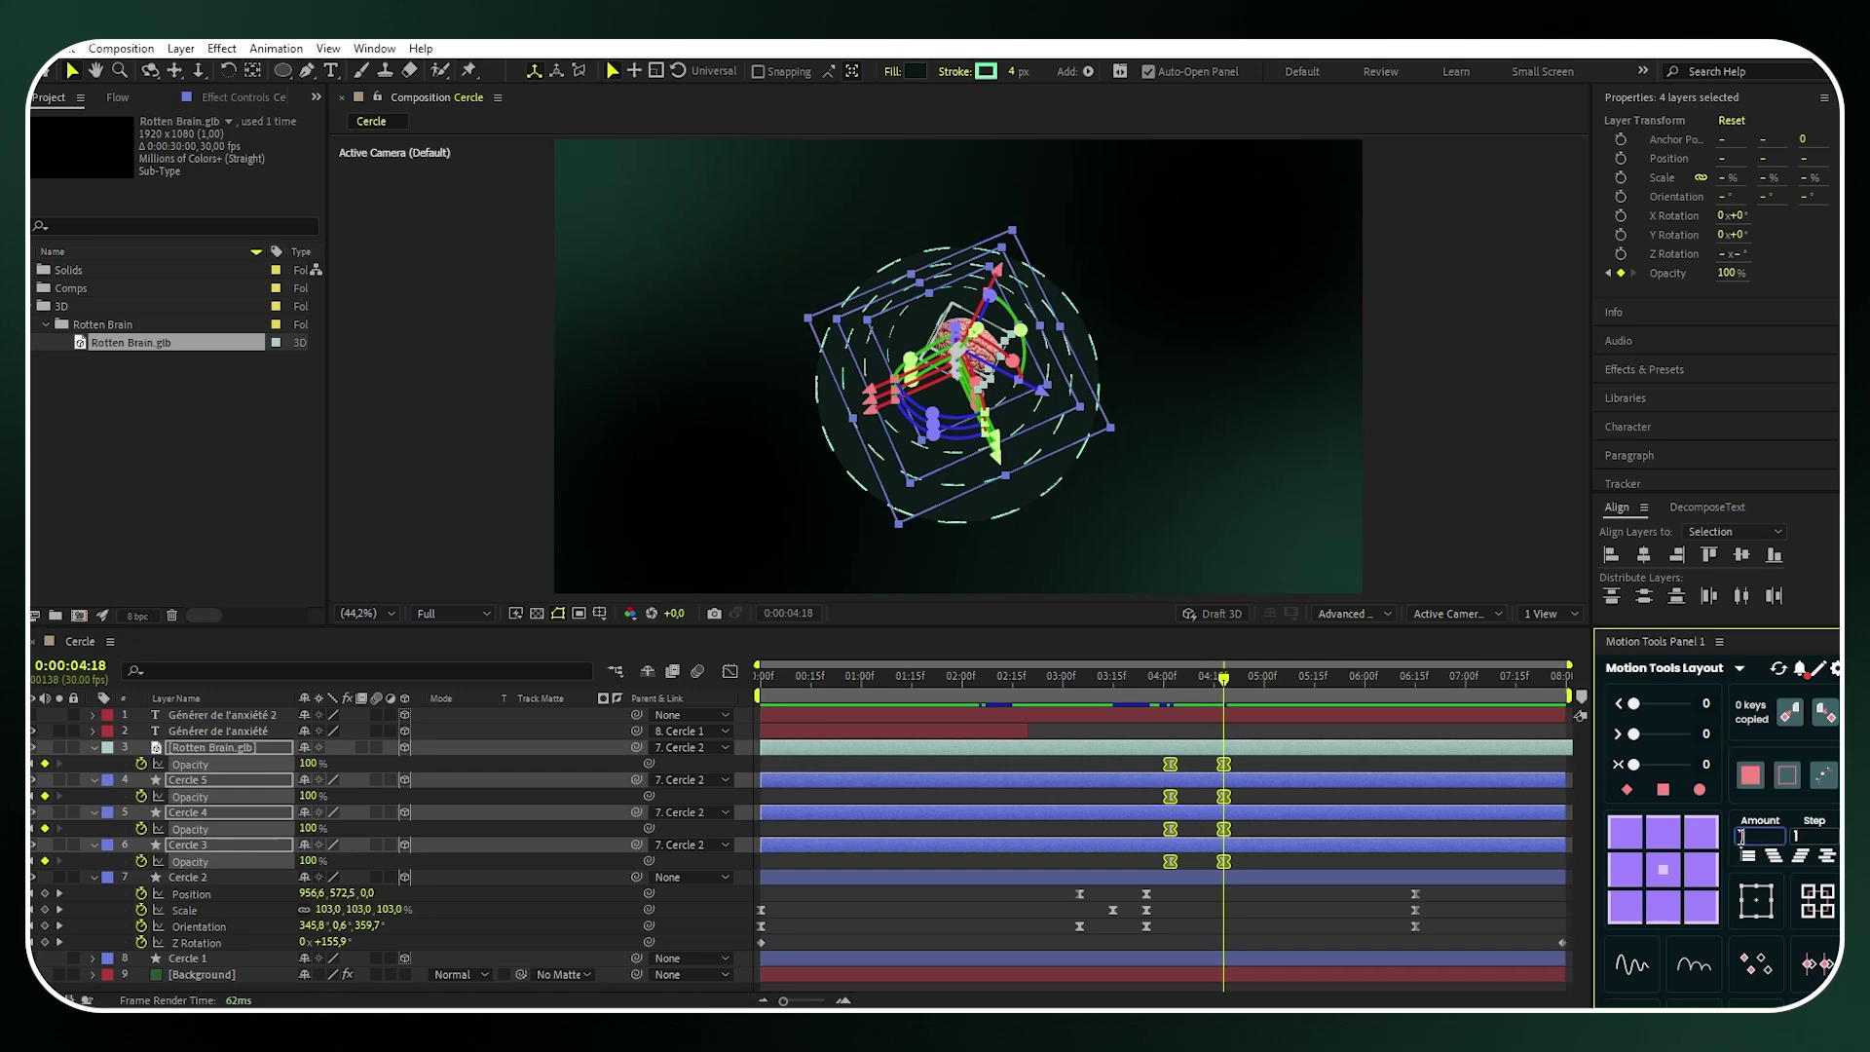
click(1799, 857)
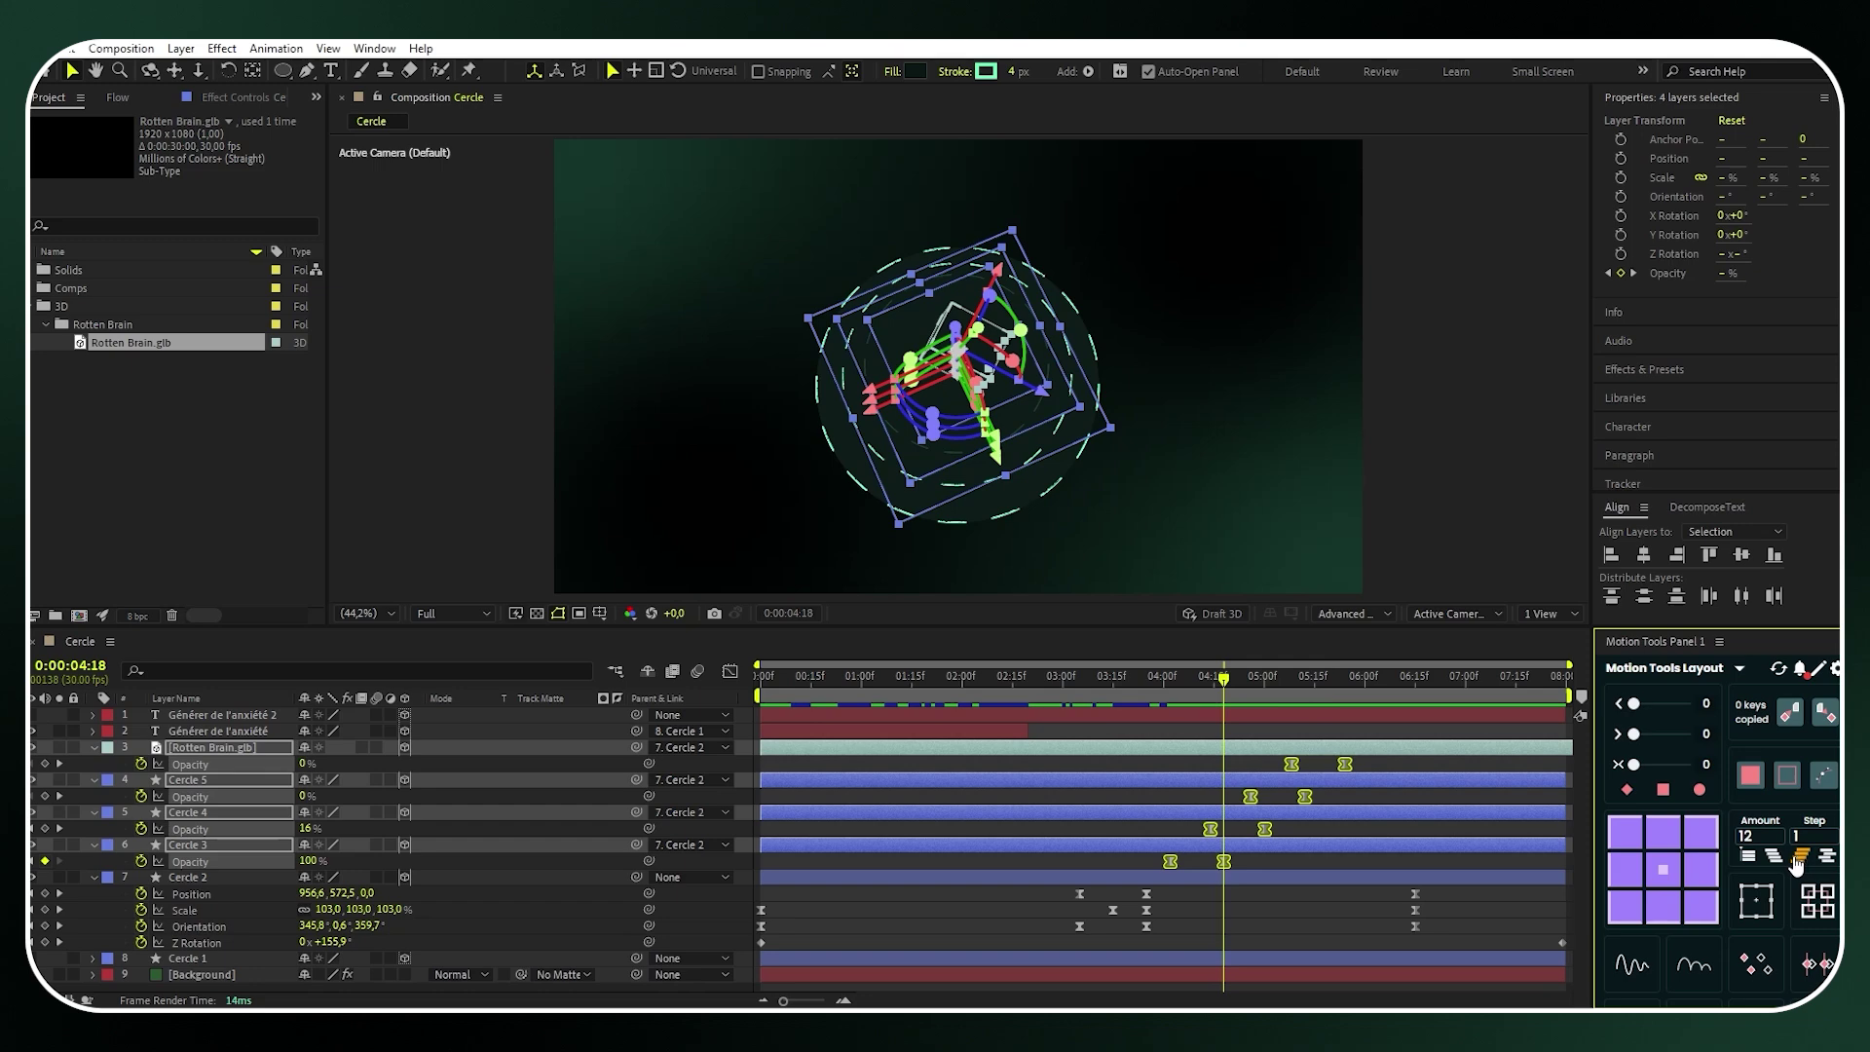
Preview the staggered circle and brain fades from about 0:00:03:19
drag(1169, 675, 1127, 675)
click(1185, 927)
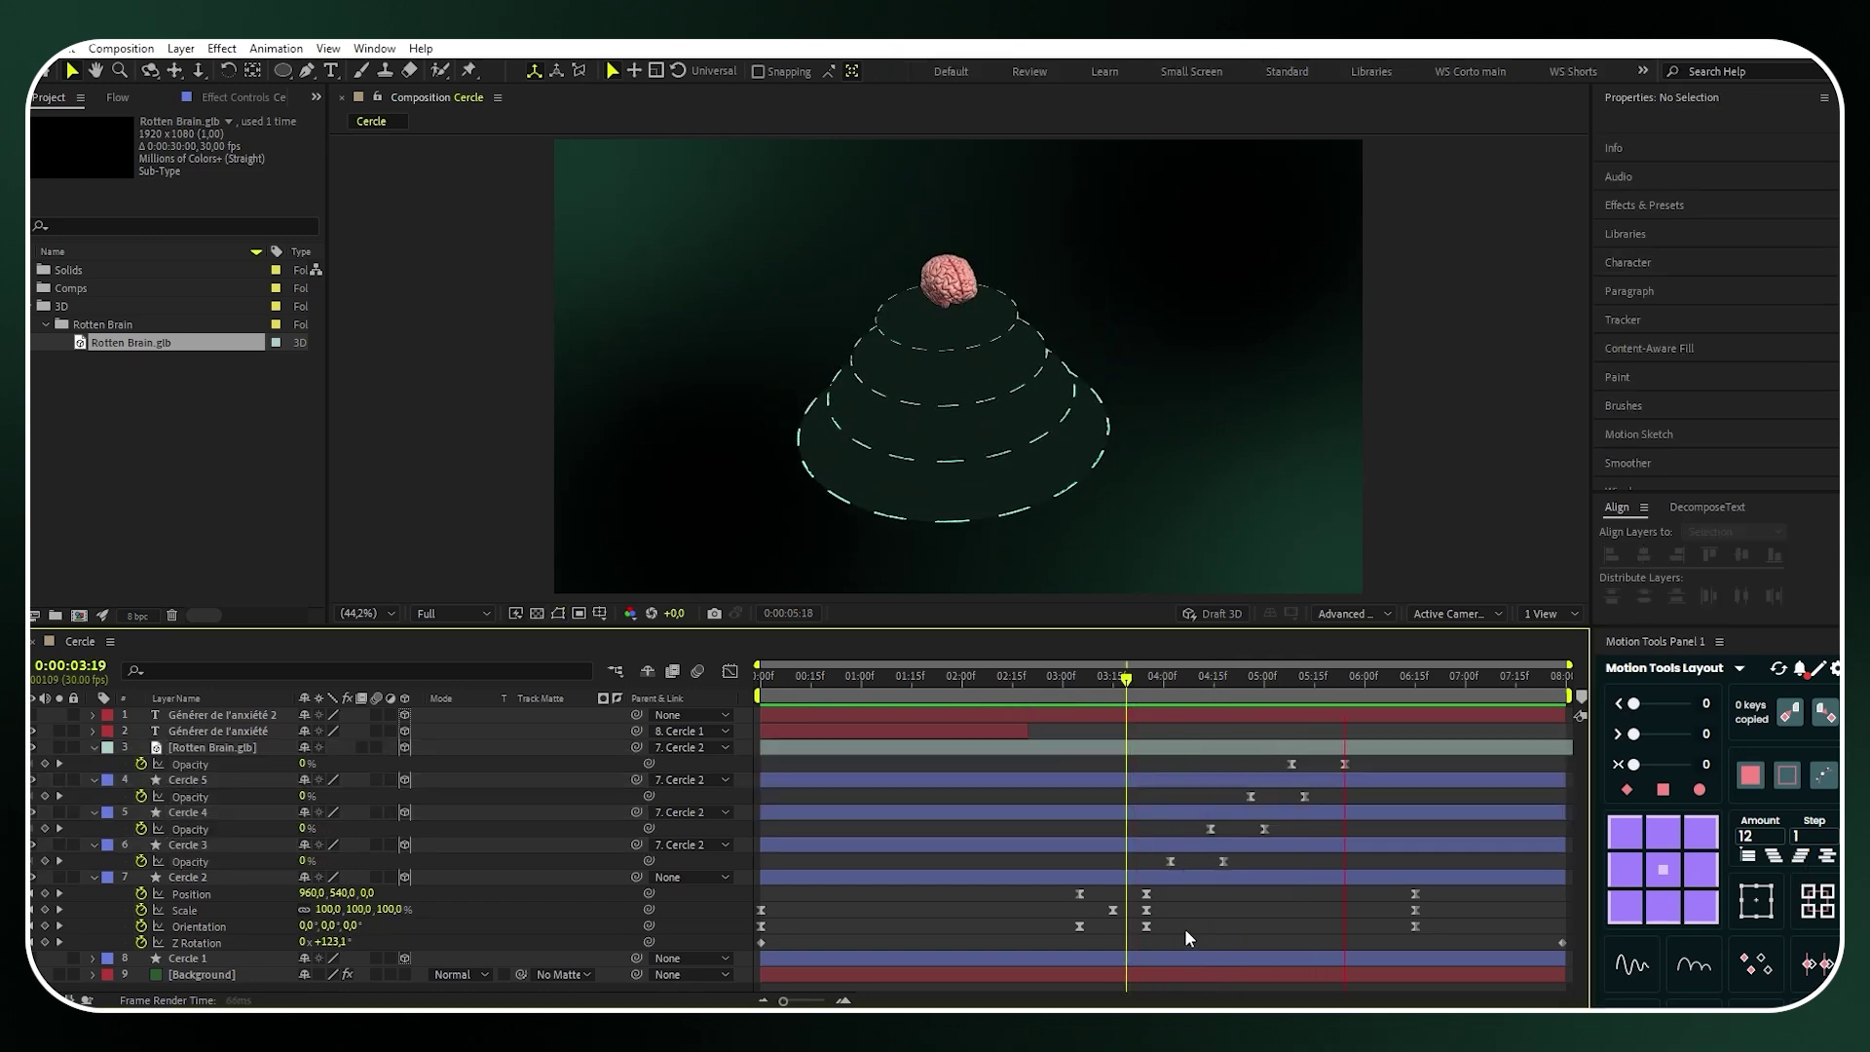
key(space)
Shift the Rotten Brain layer's Opacity keyframes earlier so the fade starts at about 0:00:05:00, and preview from 0:00:03:27
drag(1383, 679, 1264, 678)
drag(1379, 760, 1264, 764)
drag(1164, 679, 1153, 679)
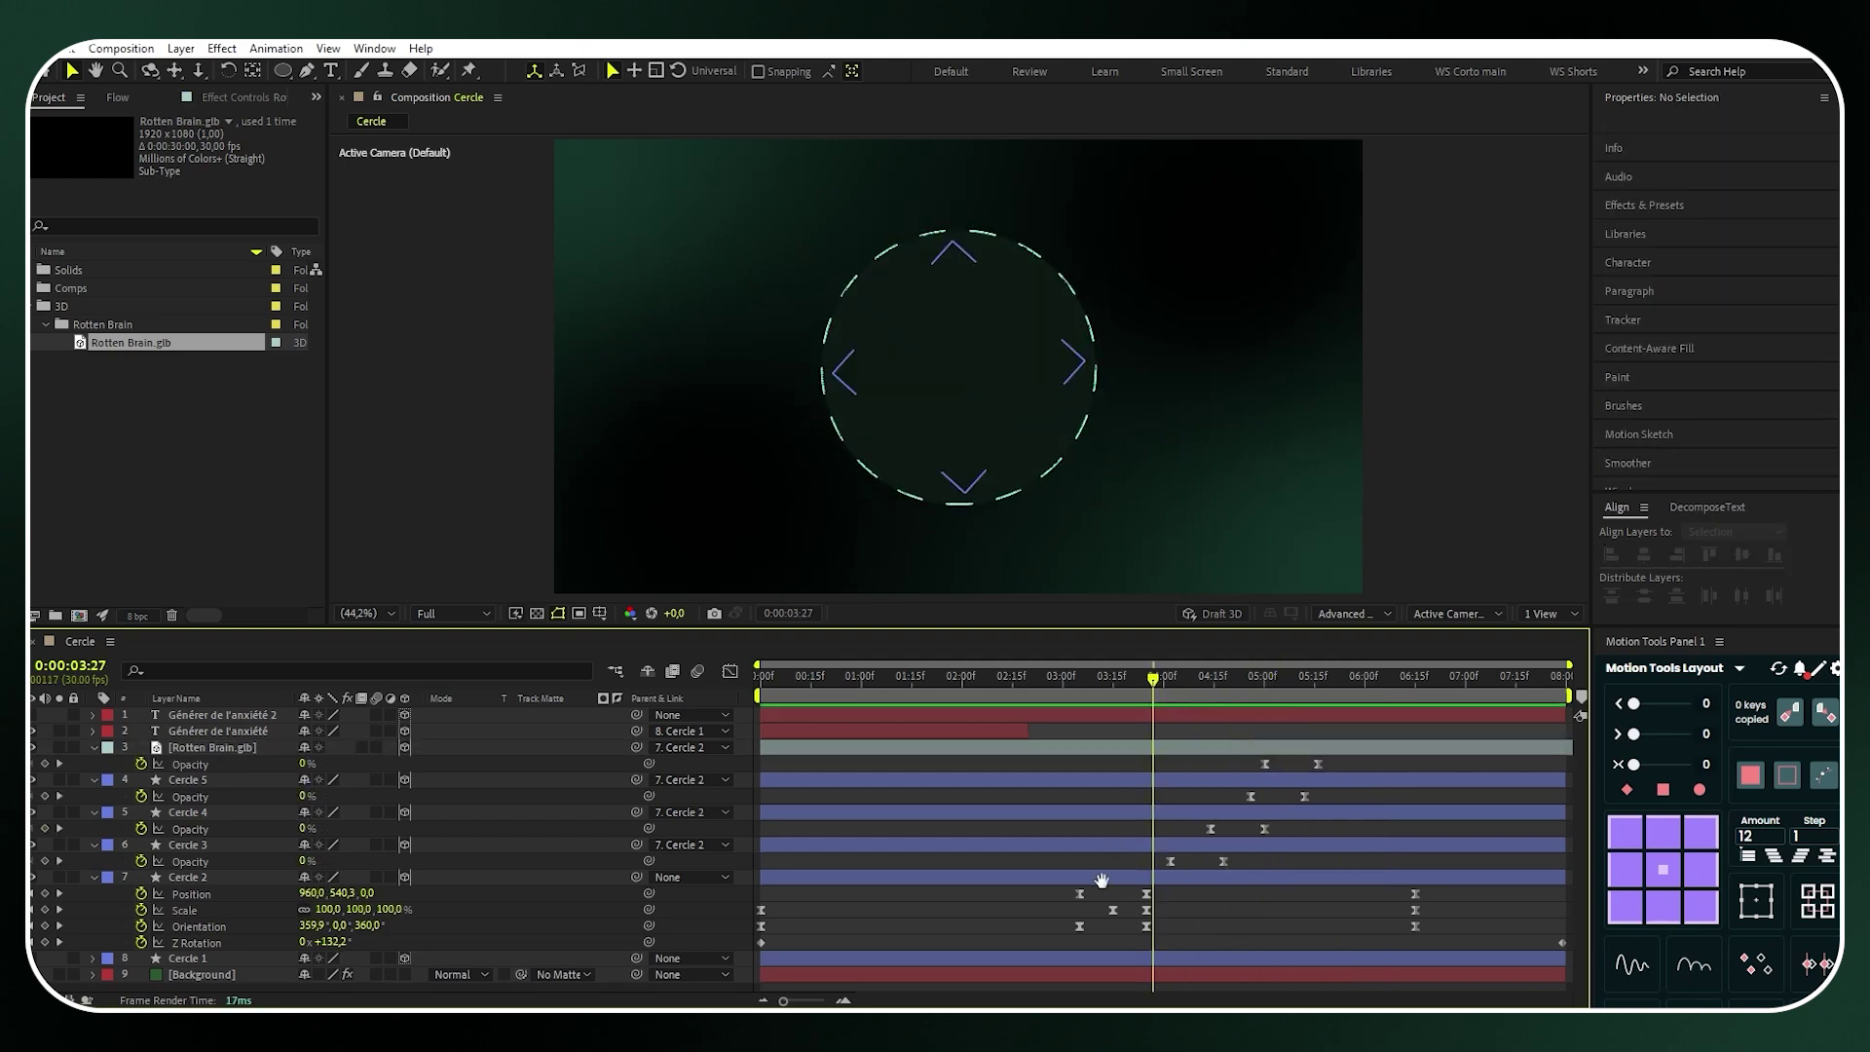
key(space)
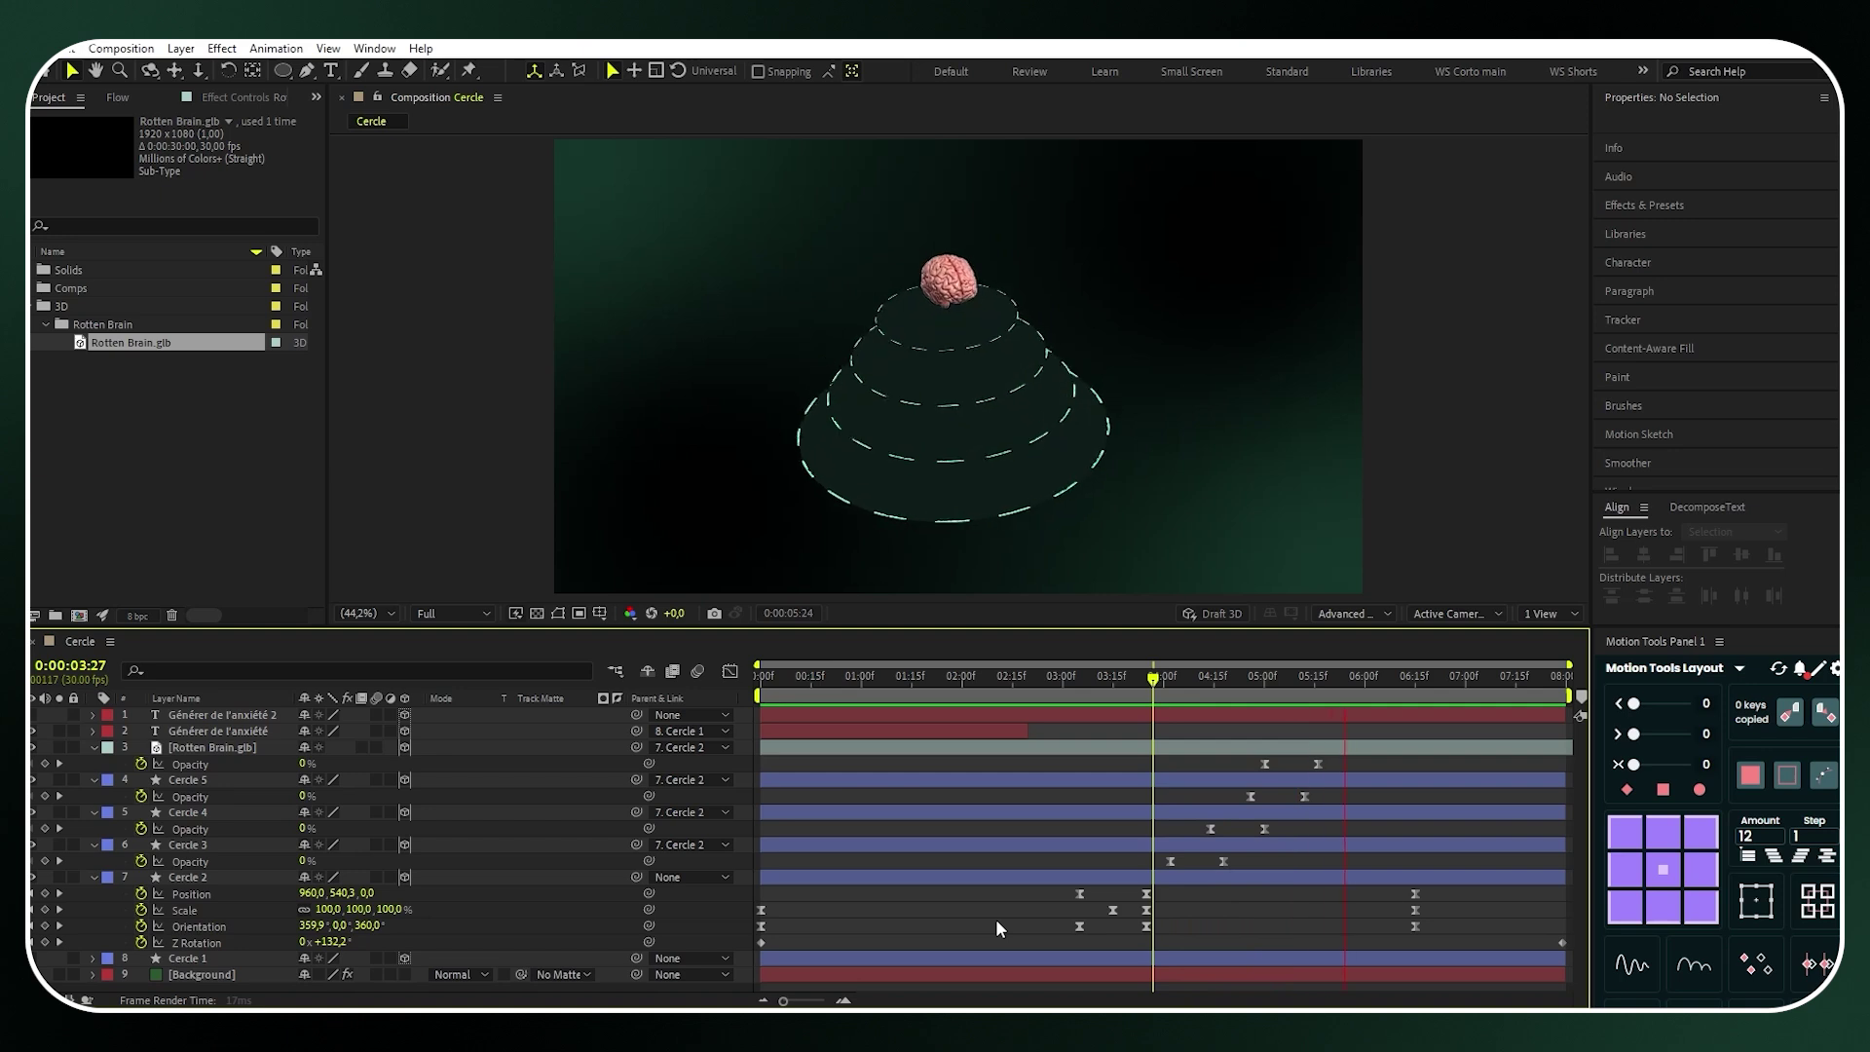
key(space)
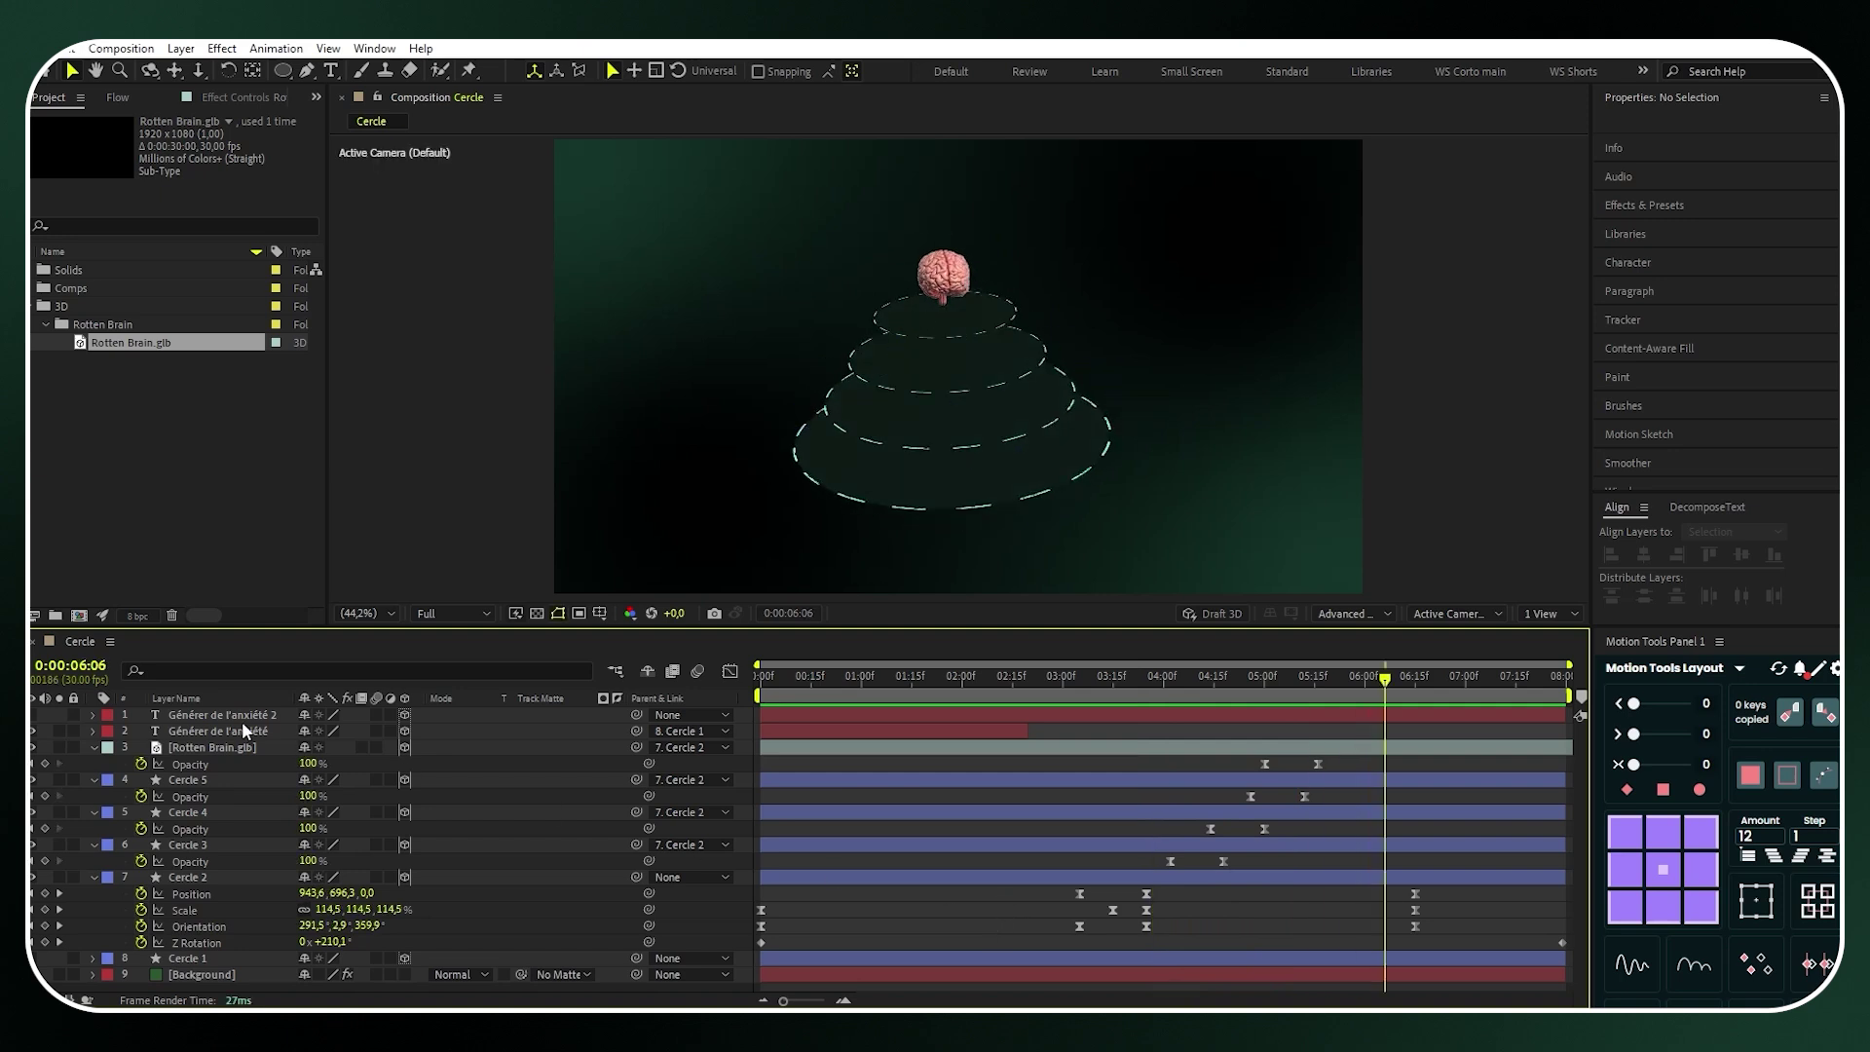
Collapse the properties of the Rotten Brain through Cercle 2 layers and deselect everything
click(240, 747)
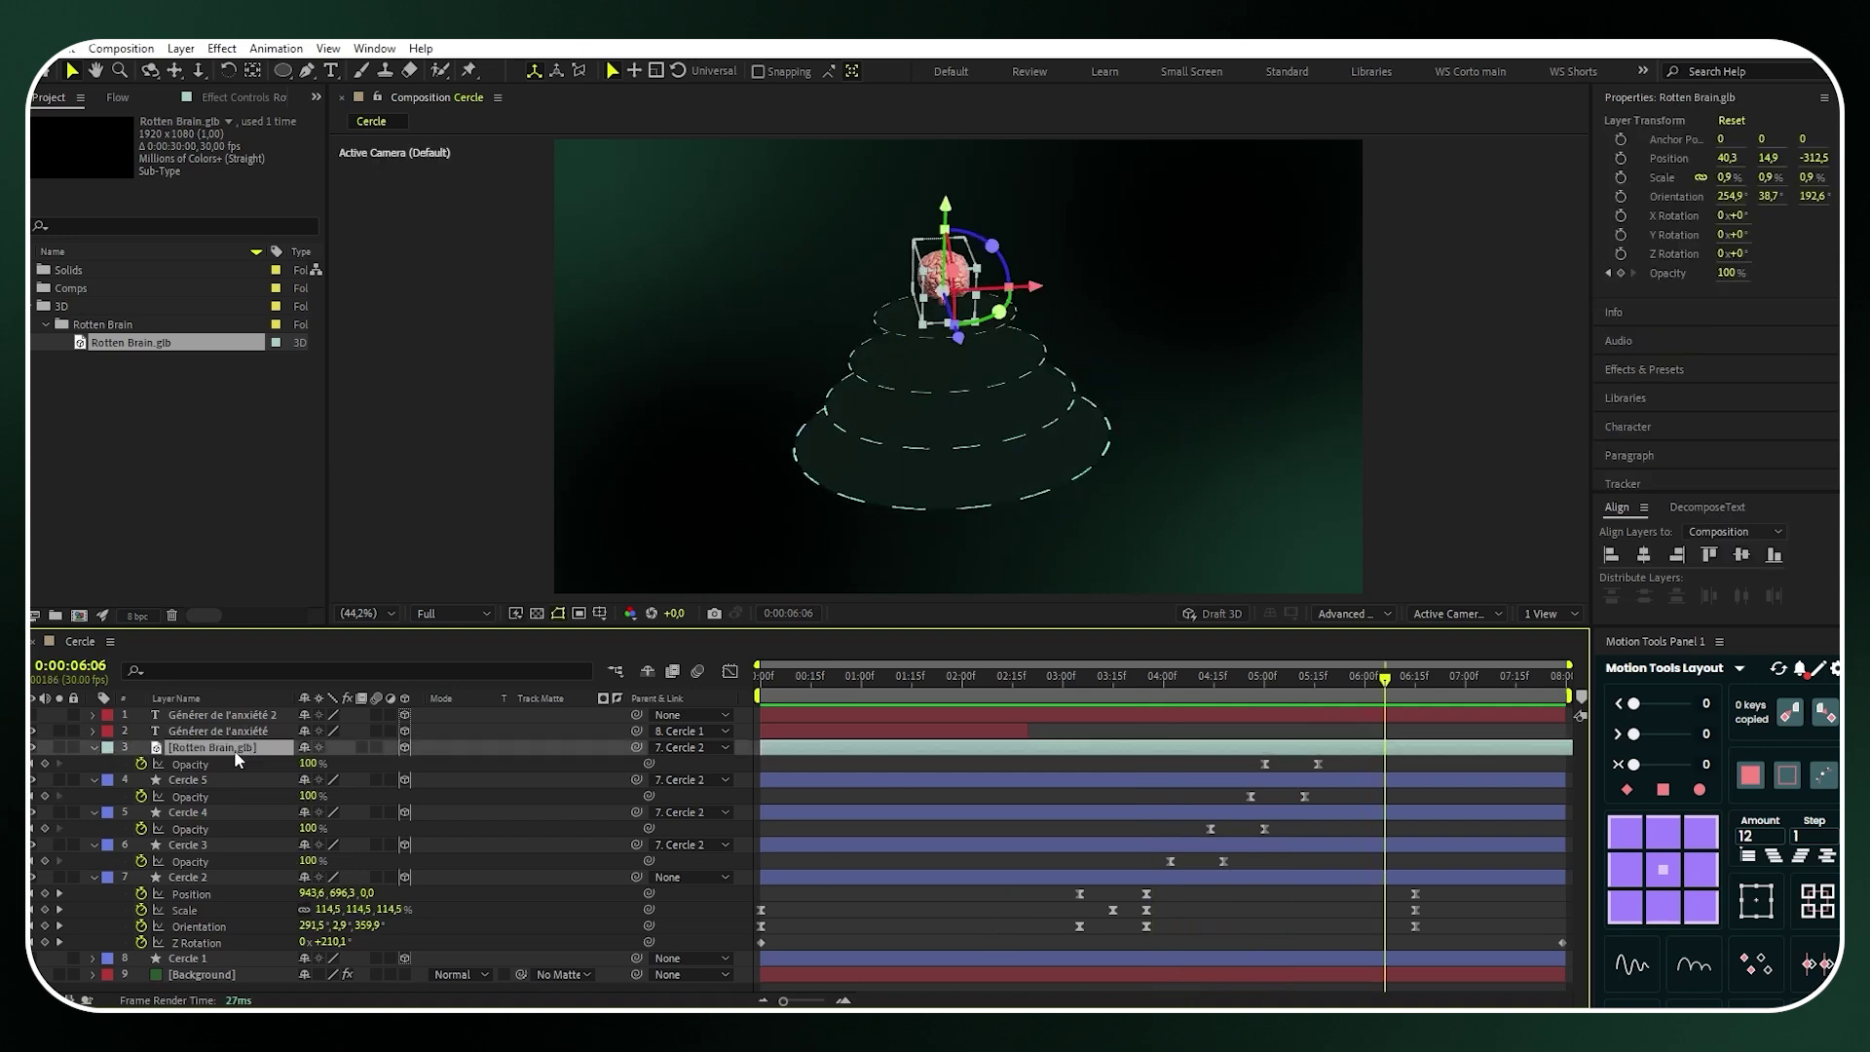
shift+click(220, 876)
click(91, 748)
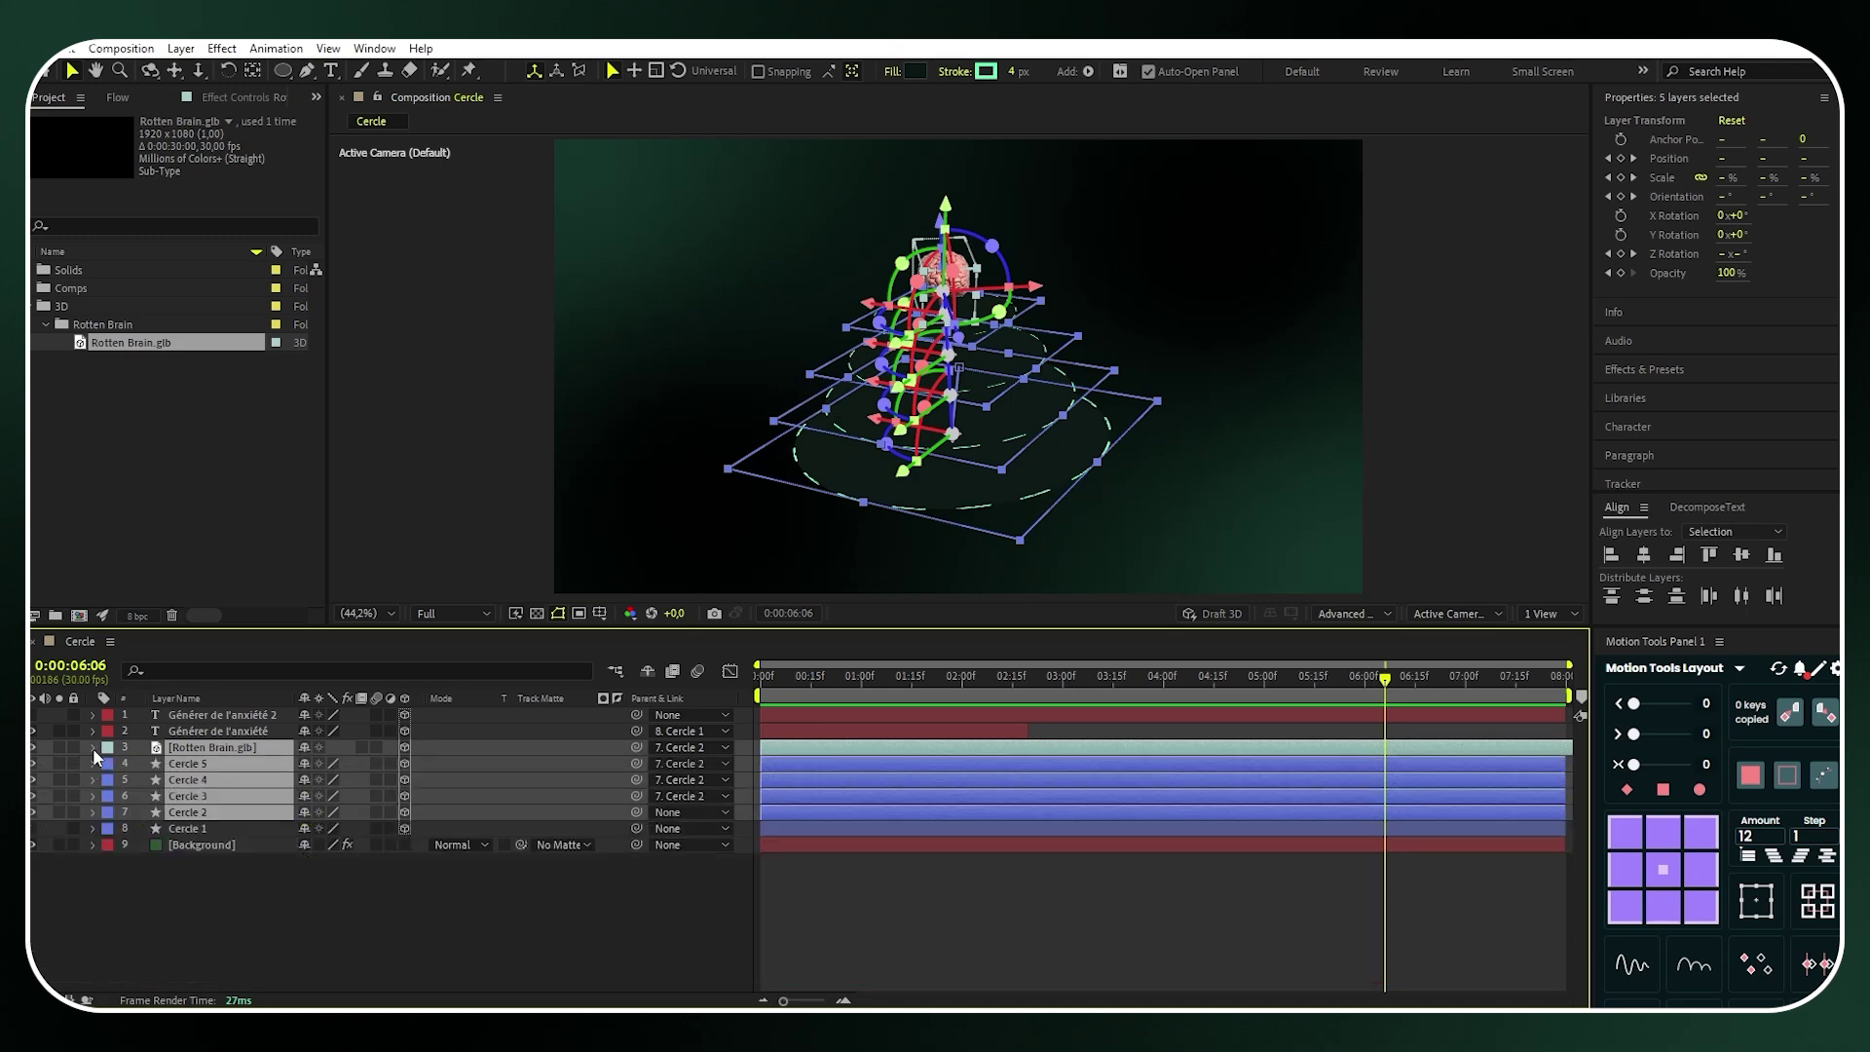
key(ctrl+shift+a)
Make the Générer de l'anxiété 2 text layer visible and shift it in time to start at 0:00:04:20
drag(1397, 676, 1237, 686)
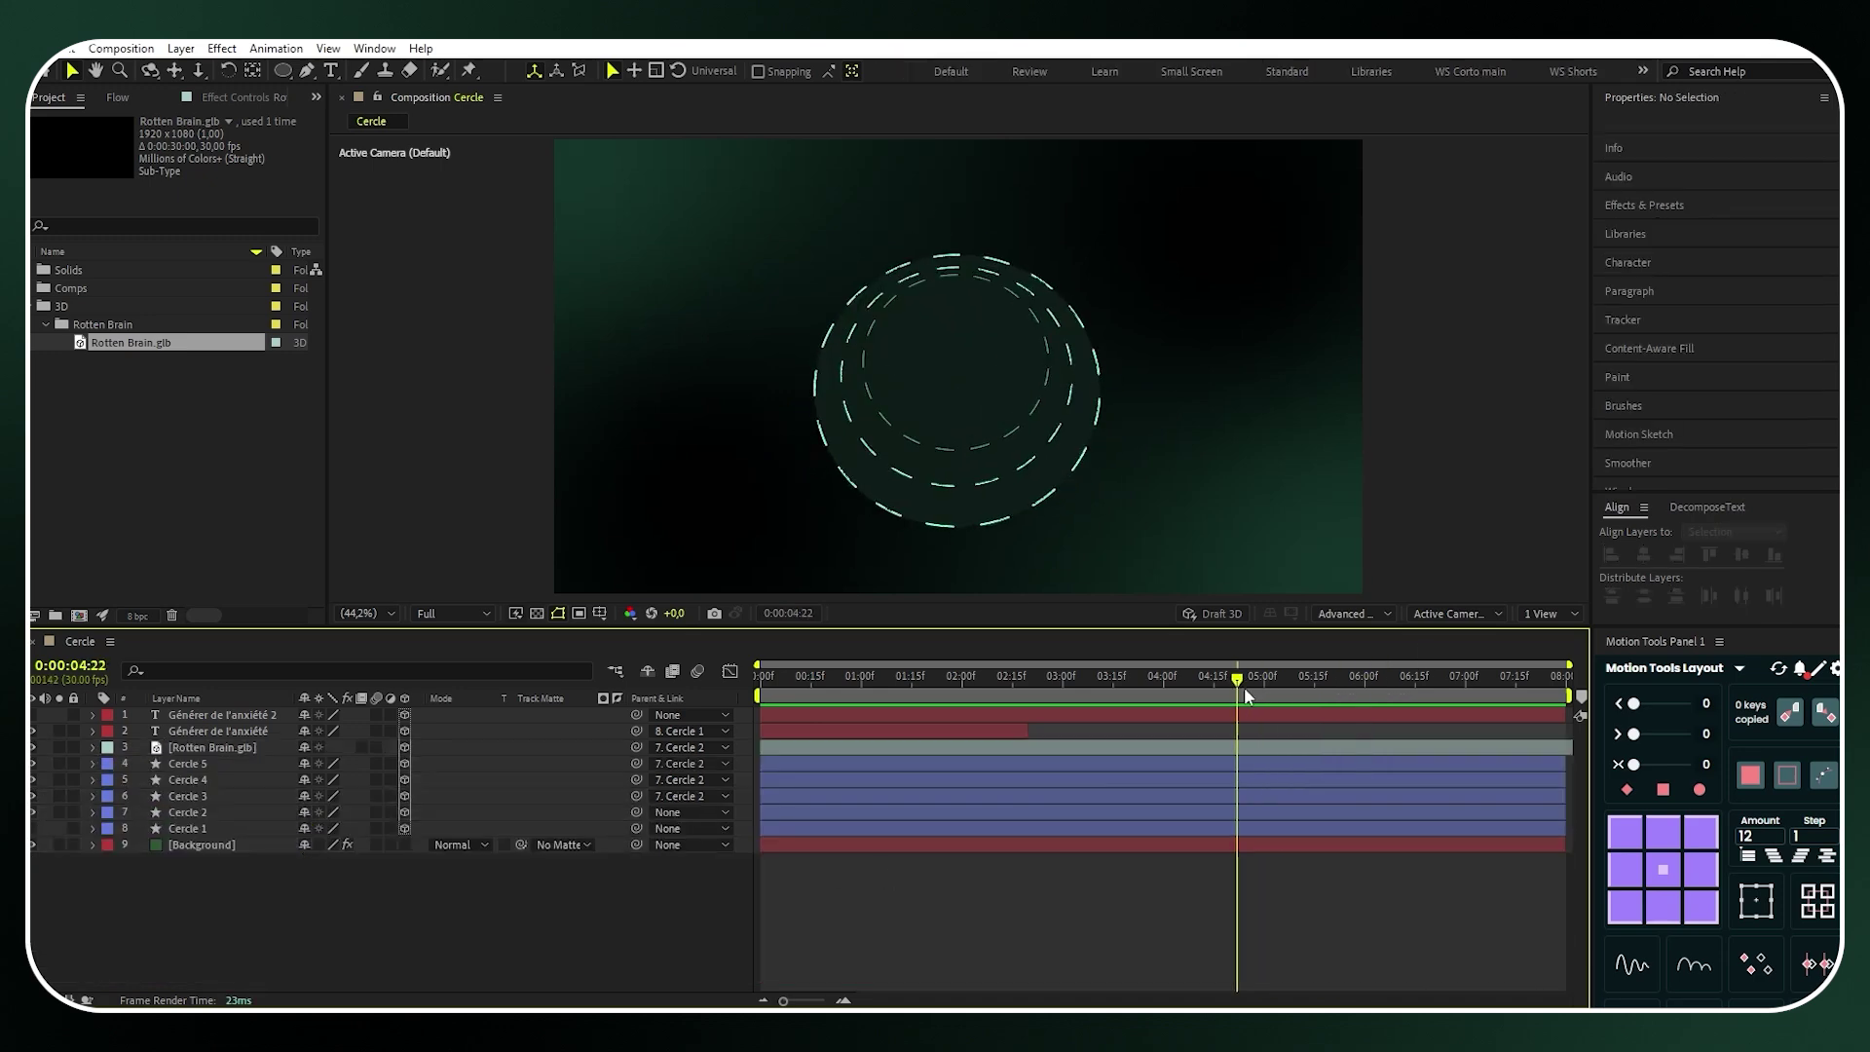
click(32, 715)
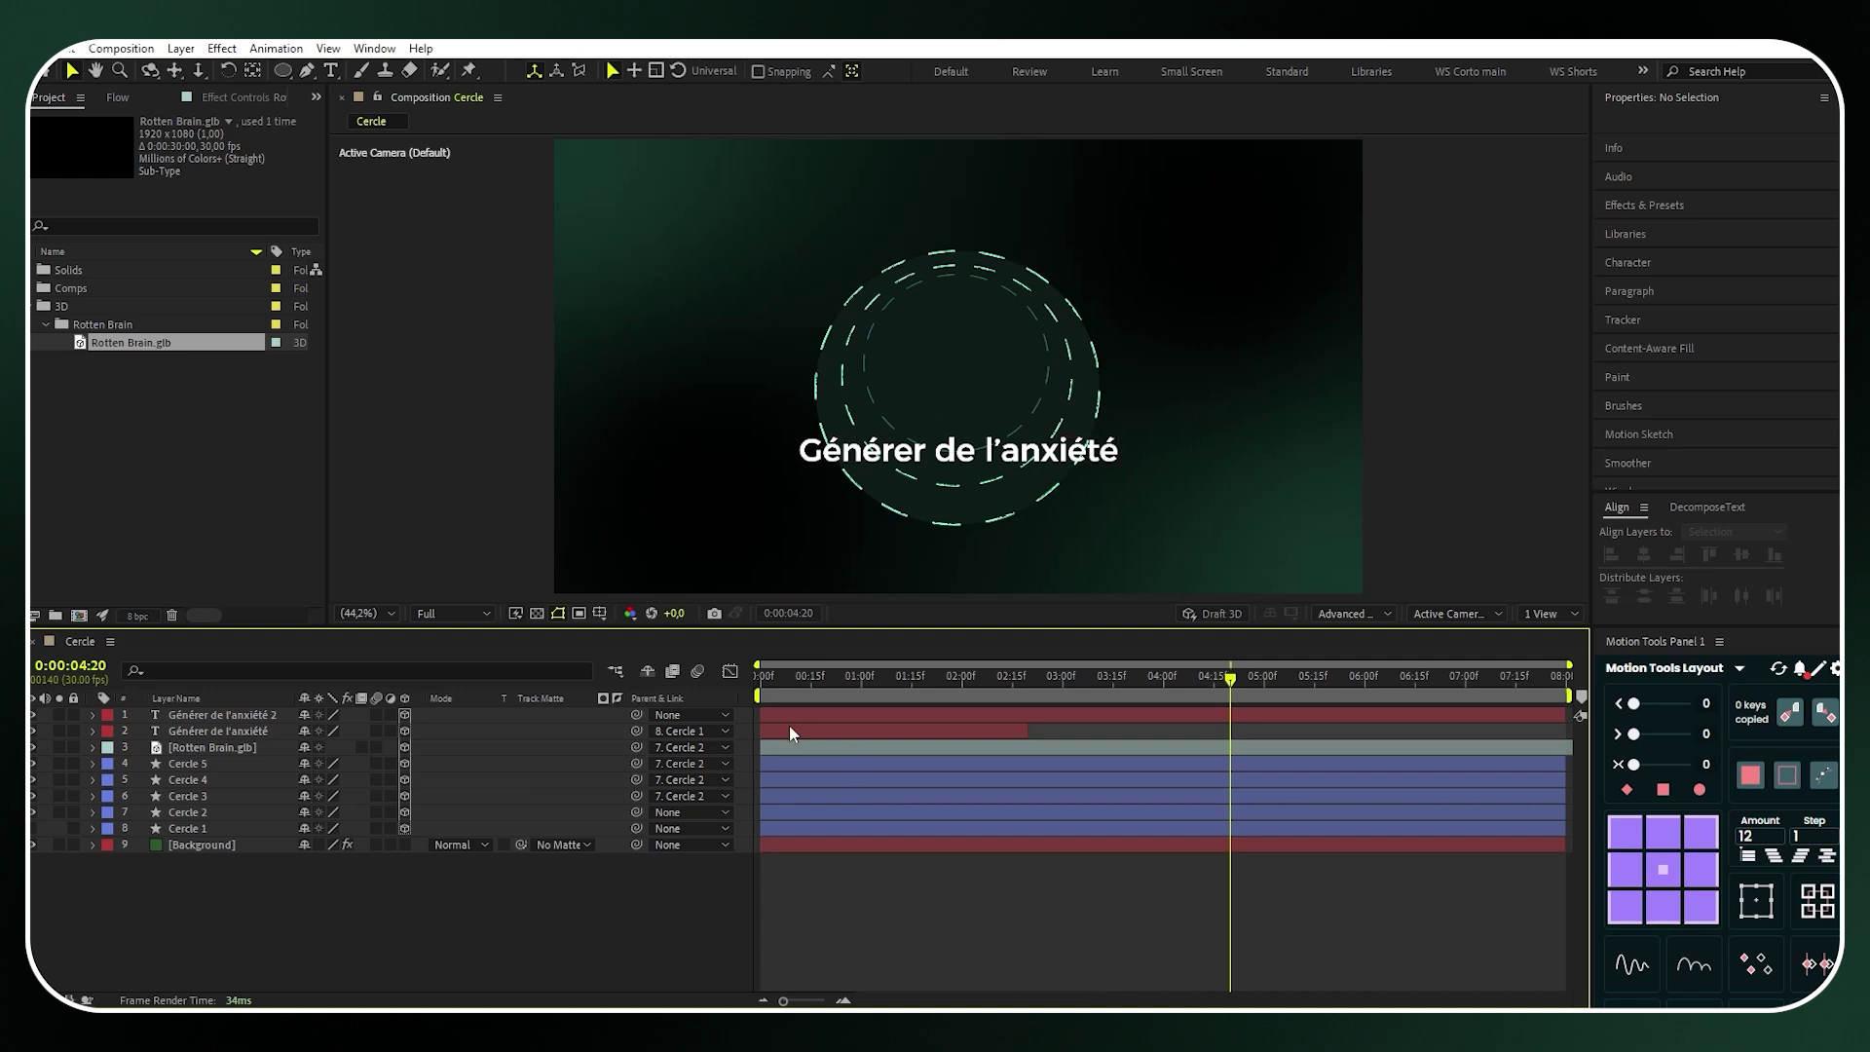
drag(793, 716, 1415, 699)
At 0:00:06:15, replace the wording of the Générer de l'anxiété 2 text layer with "Rêves"
click(1242, 682)
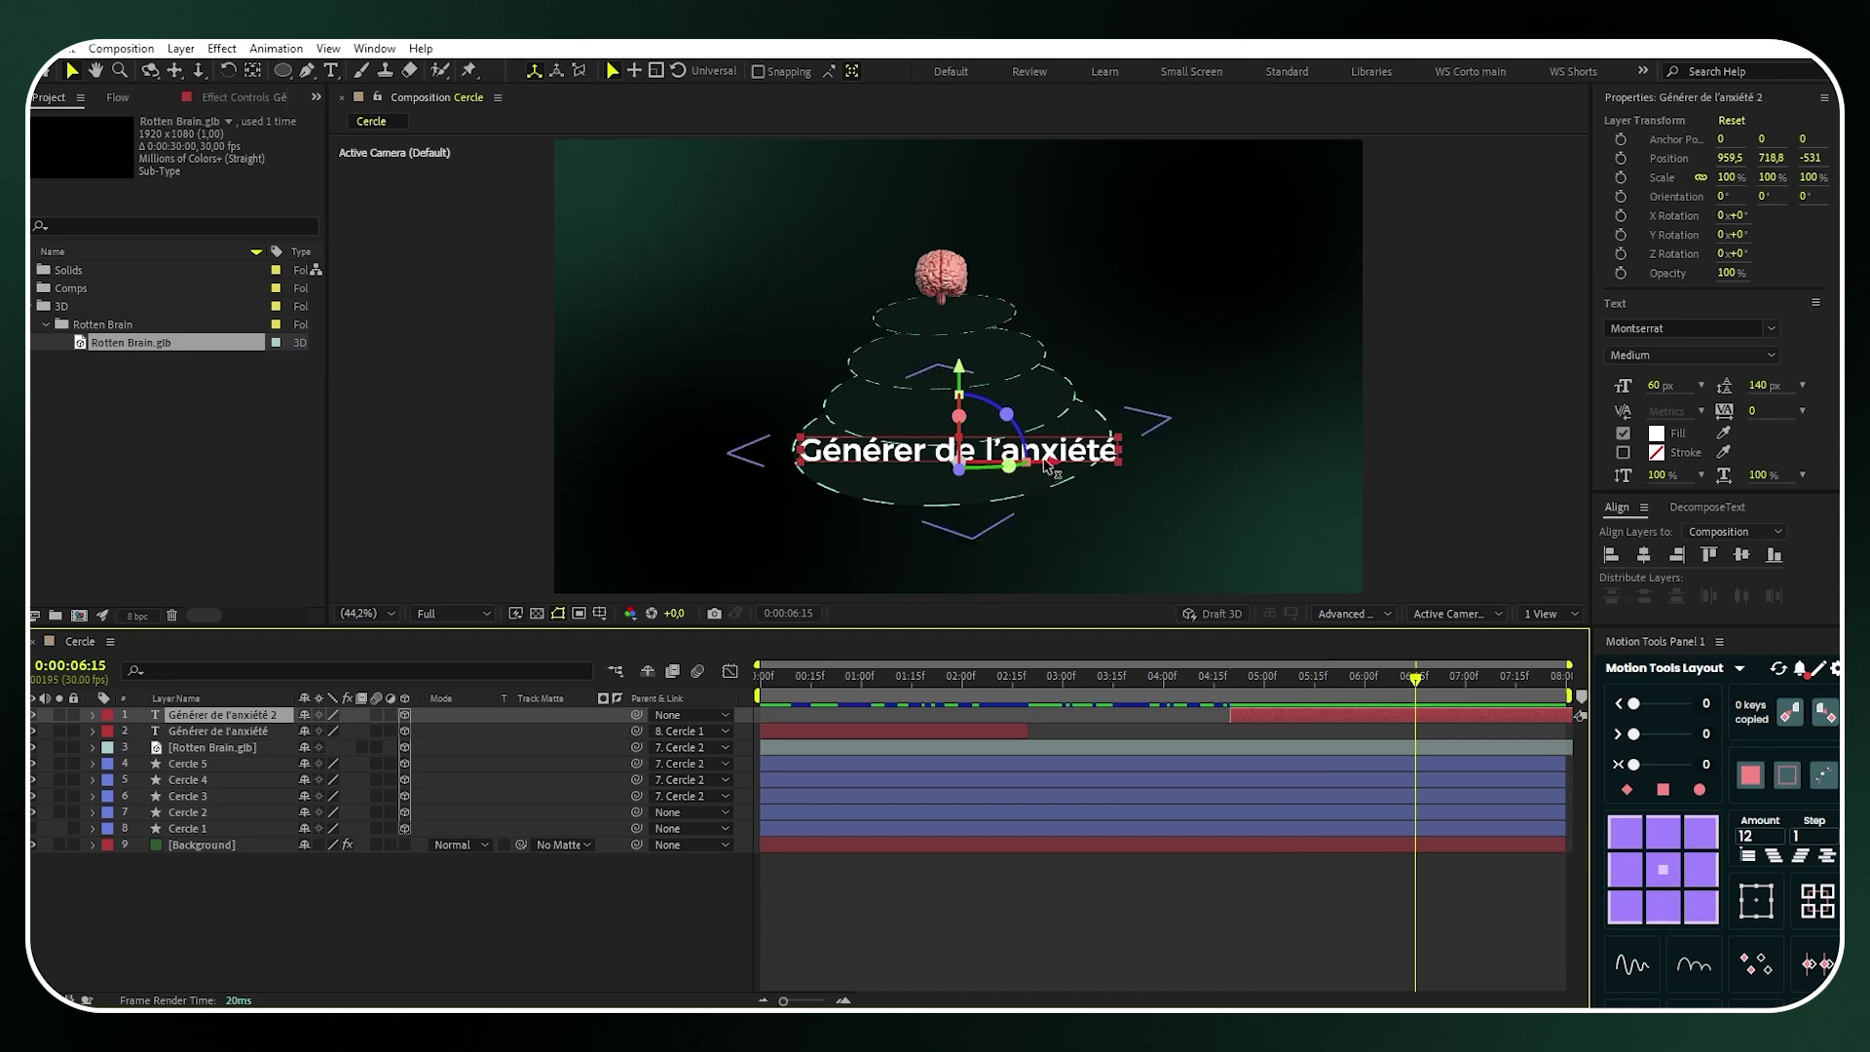
double_click(1084, 448)
key(BackSpace)
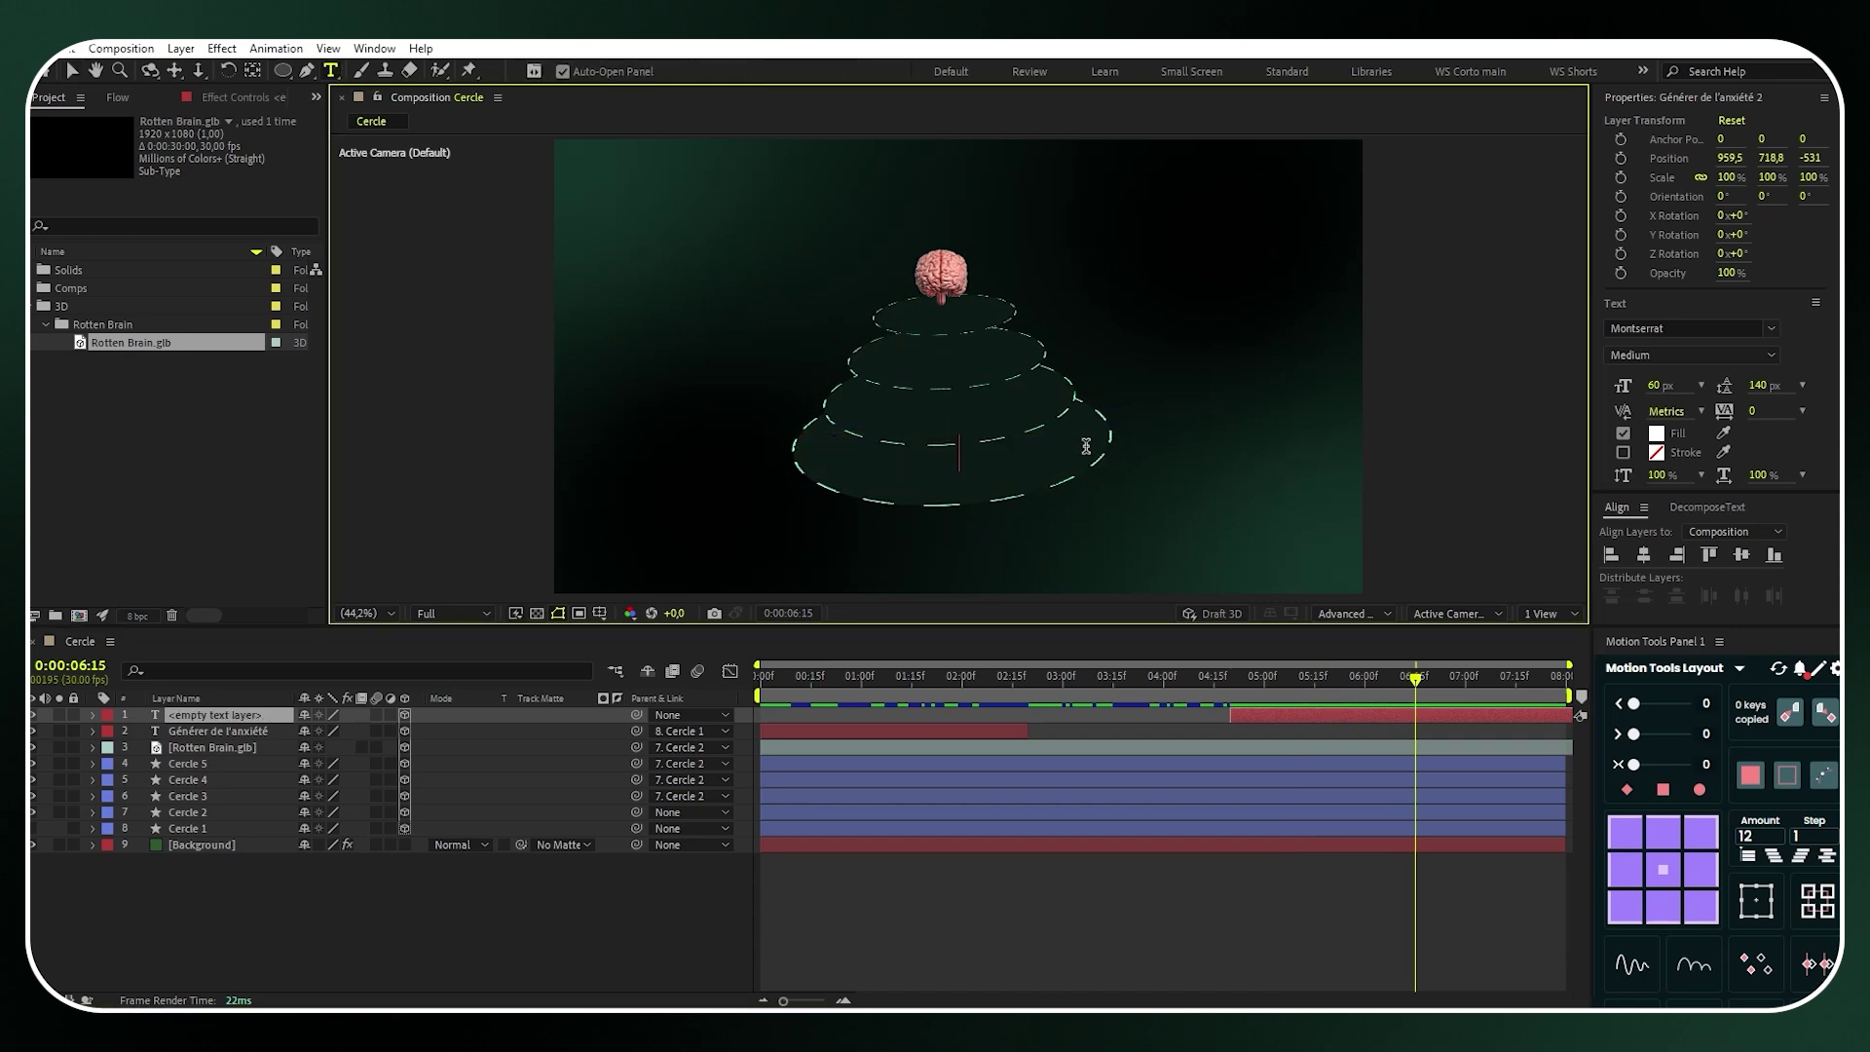
text(Rêves)
key(Escape)
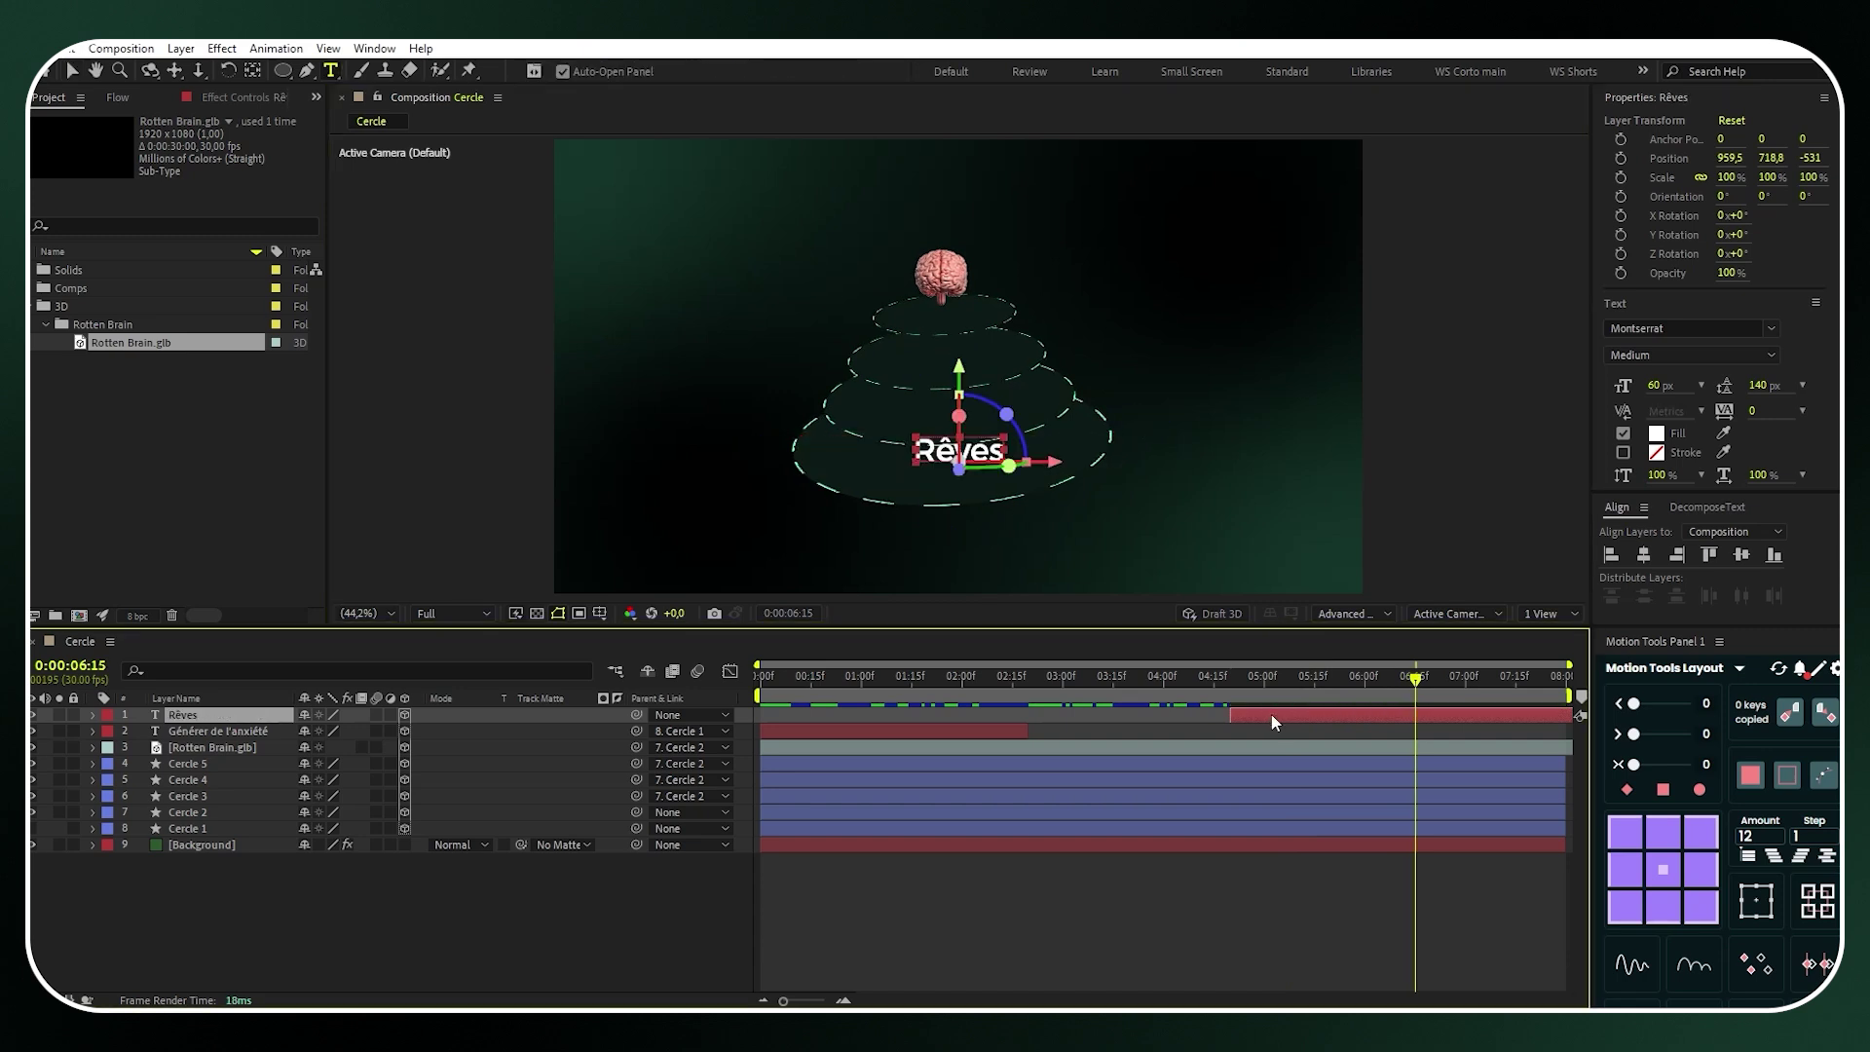
Duplicate the Rêves text layer and change the copy's wording to "Passions"
key(ctrl+d)
click(995, 453)
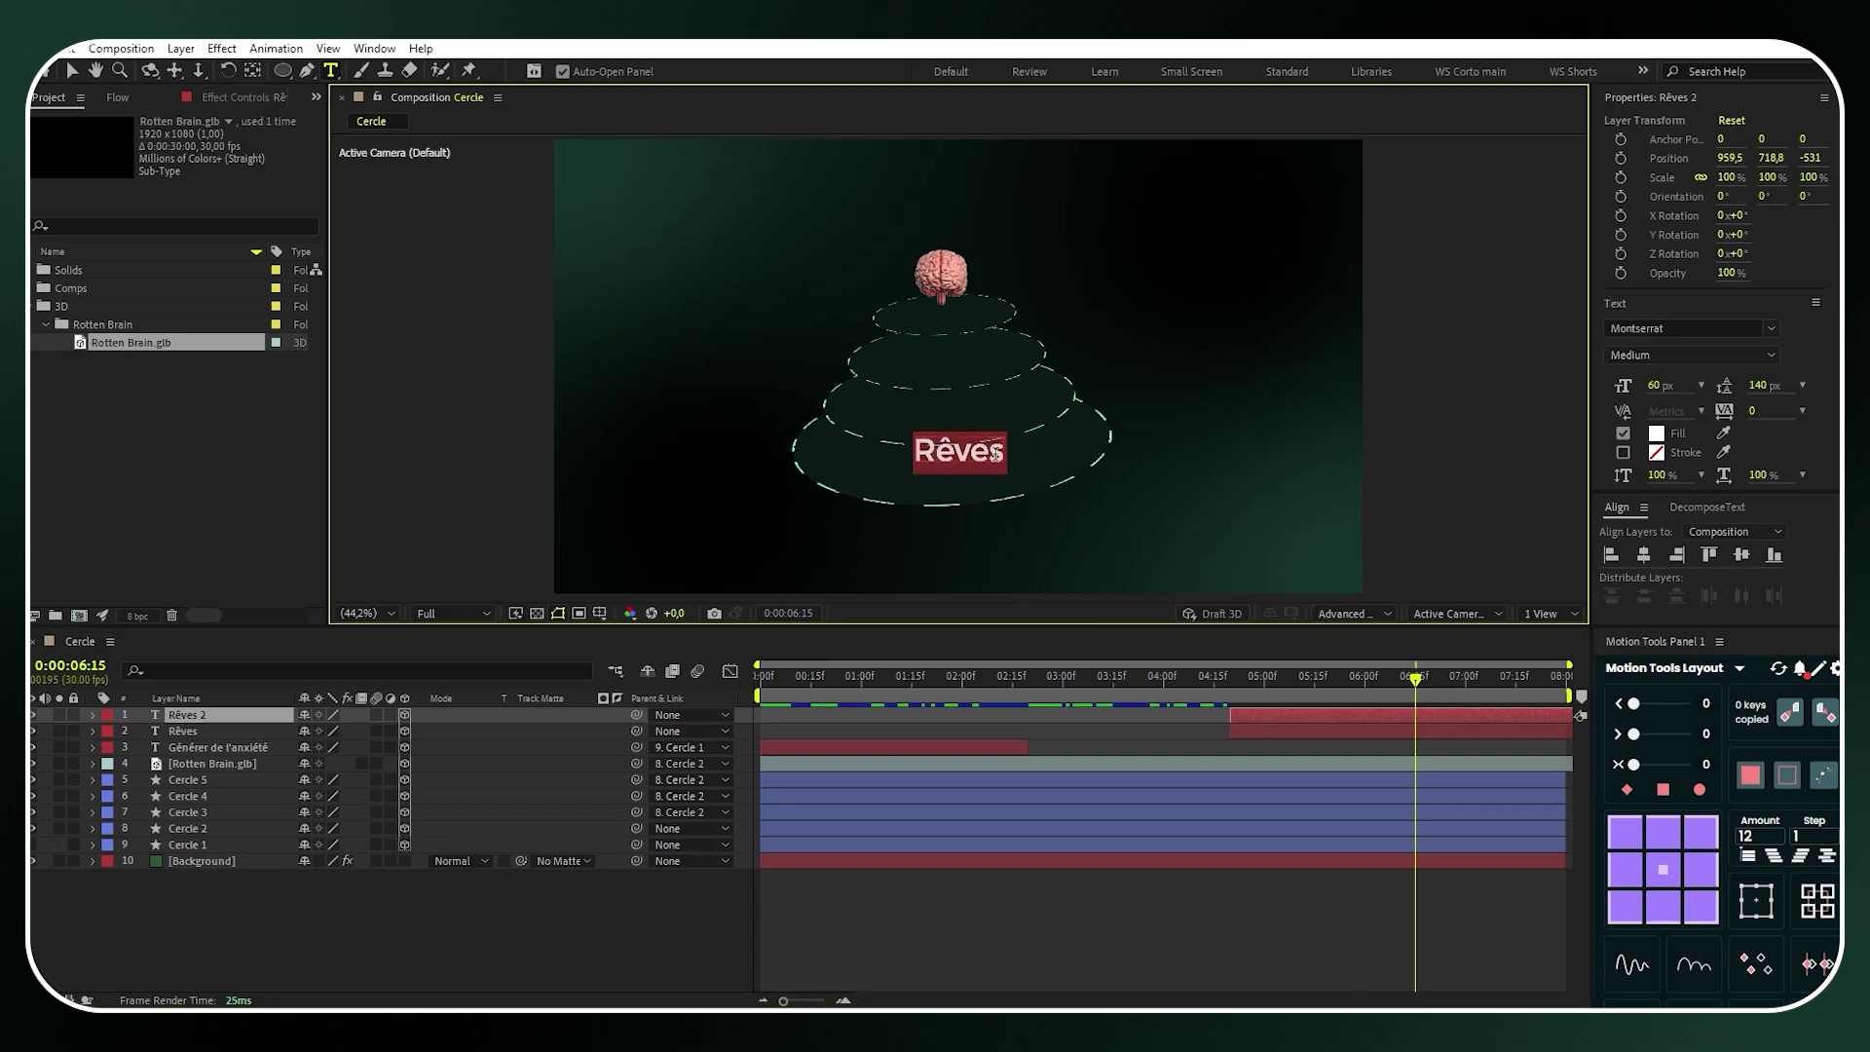
text(Passions)
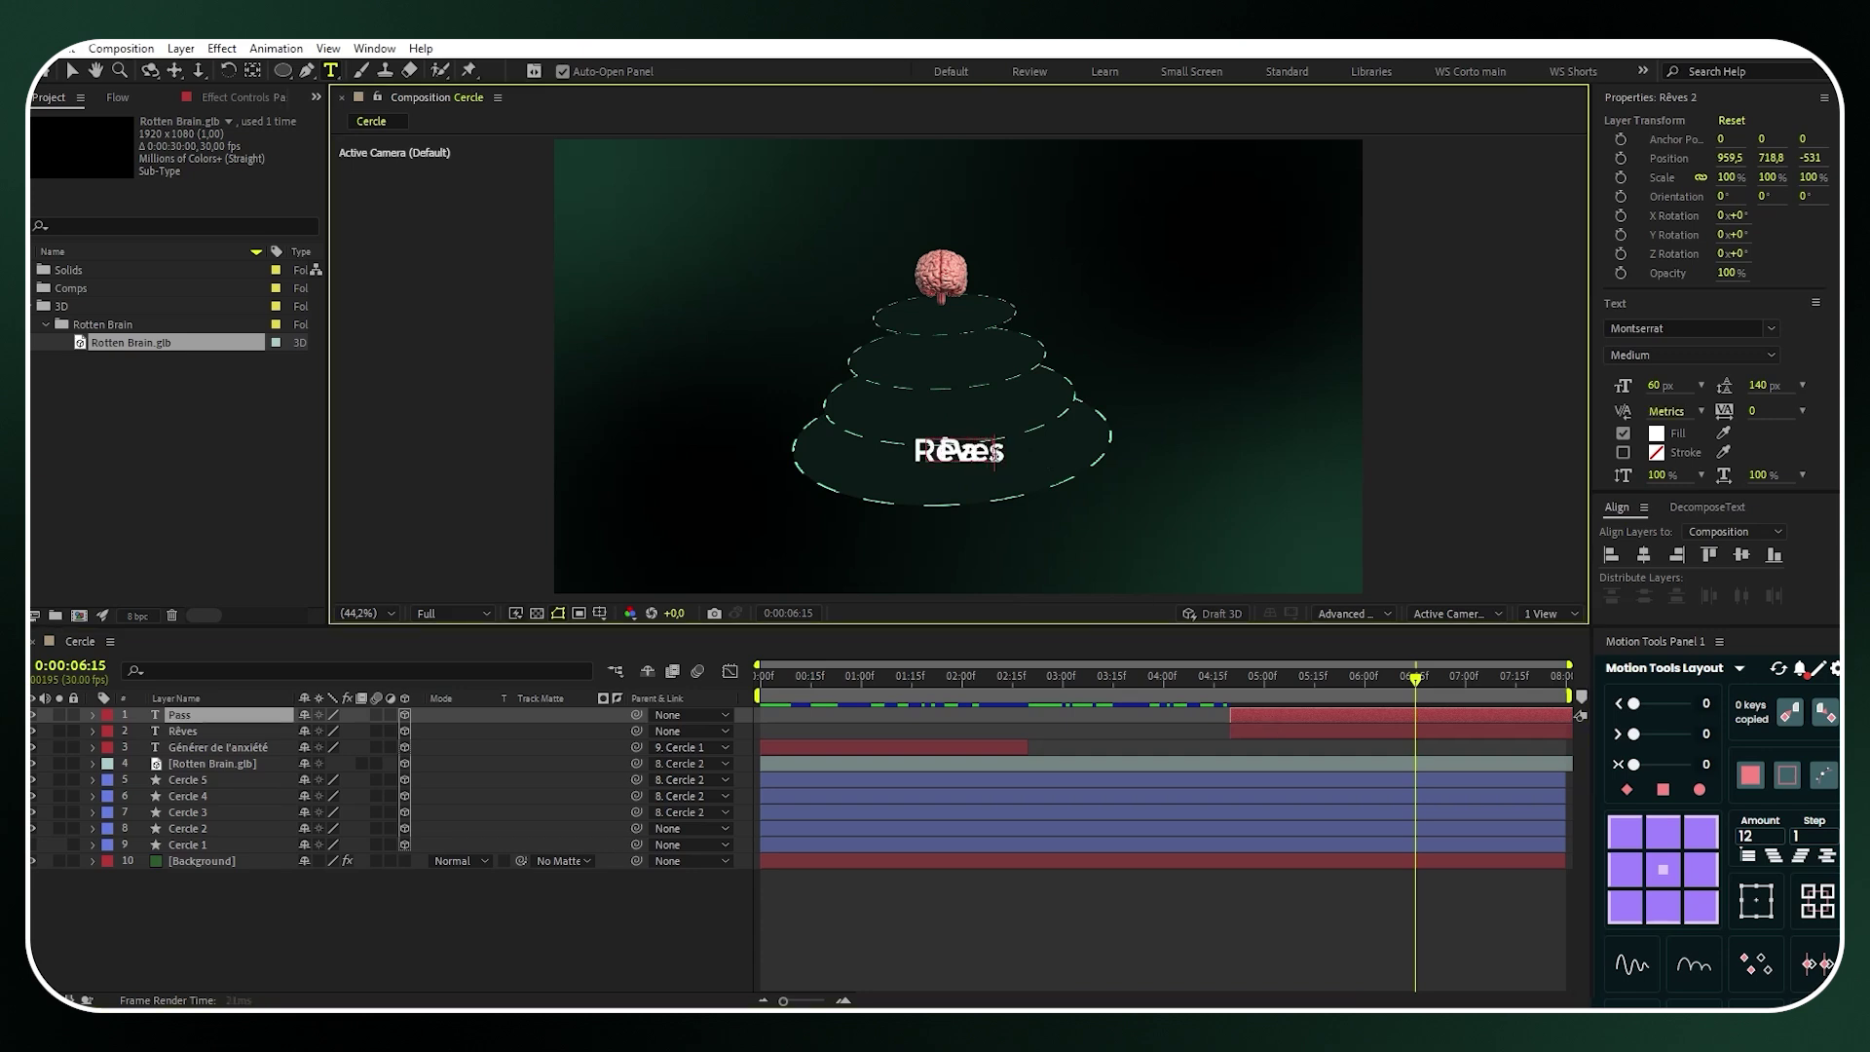
click(1307, 717)
Duplicate the Passions text layer and change the copy's wording to "Libertés"
key(ctrl+d)
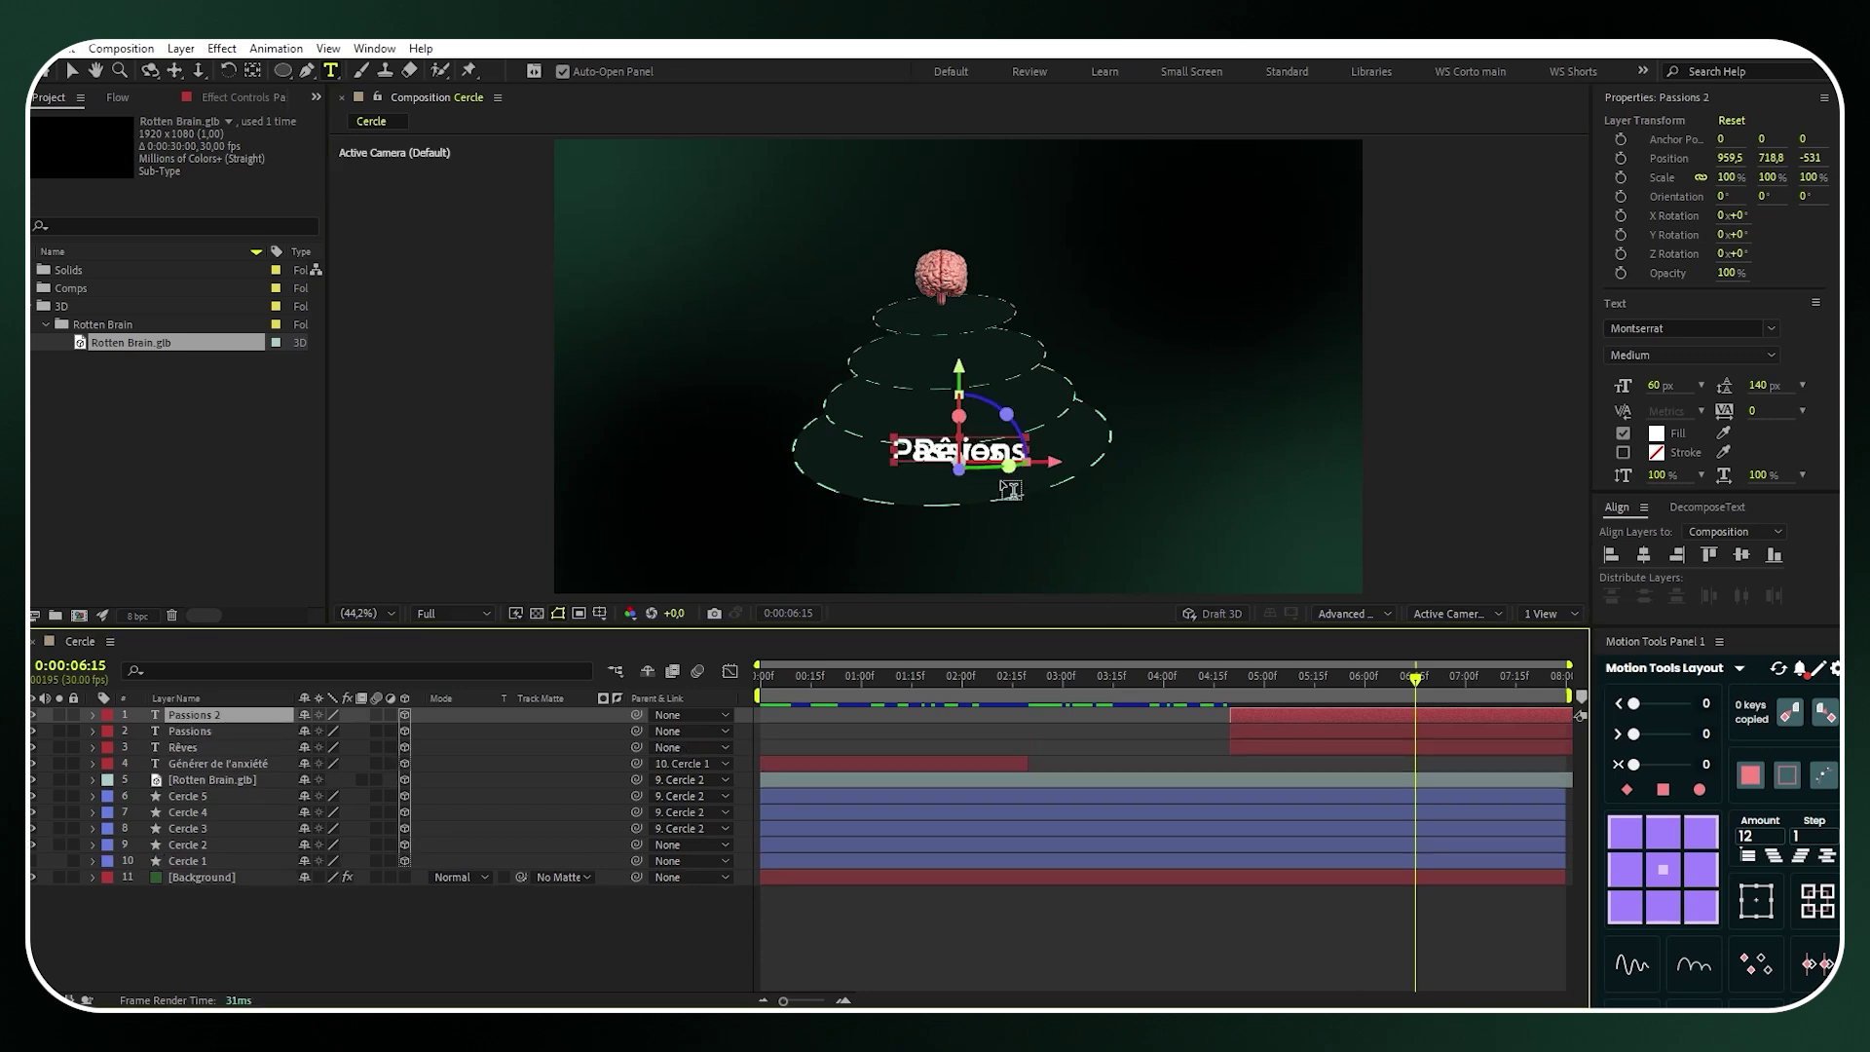
double_click(980, 443)
key(BackSpace)
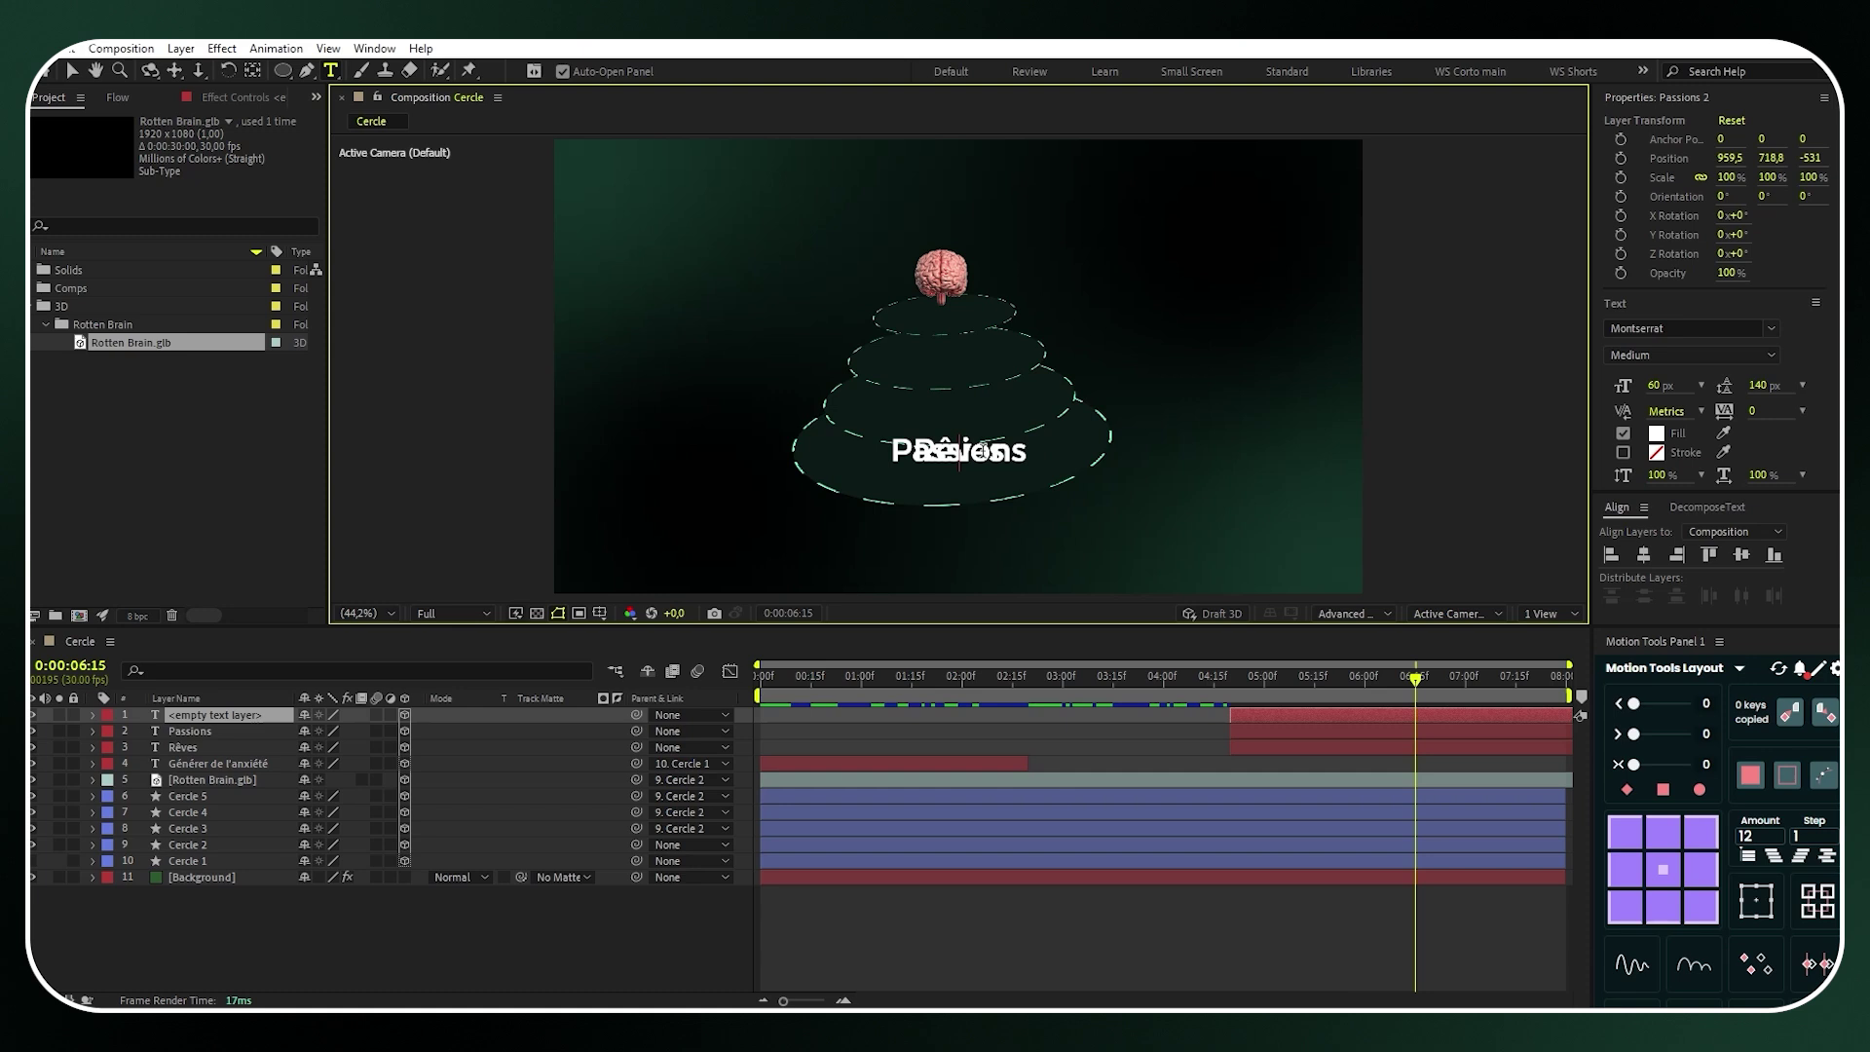
text(Libertés)
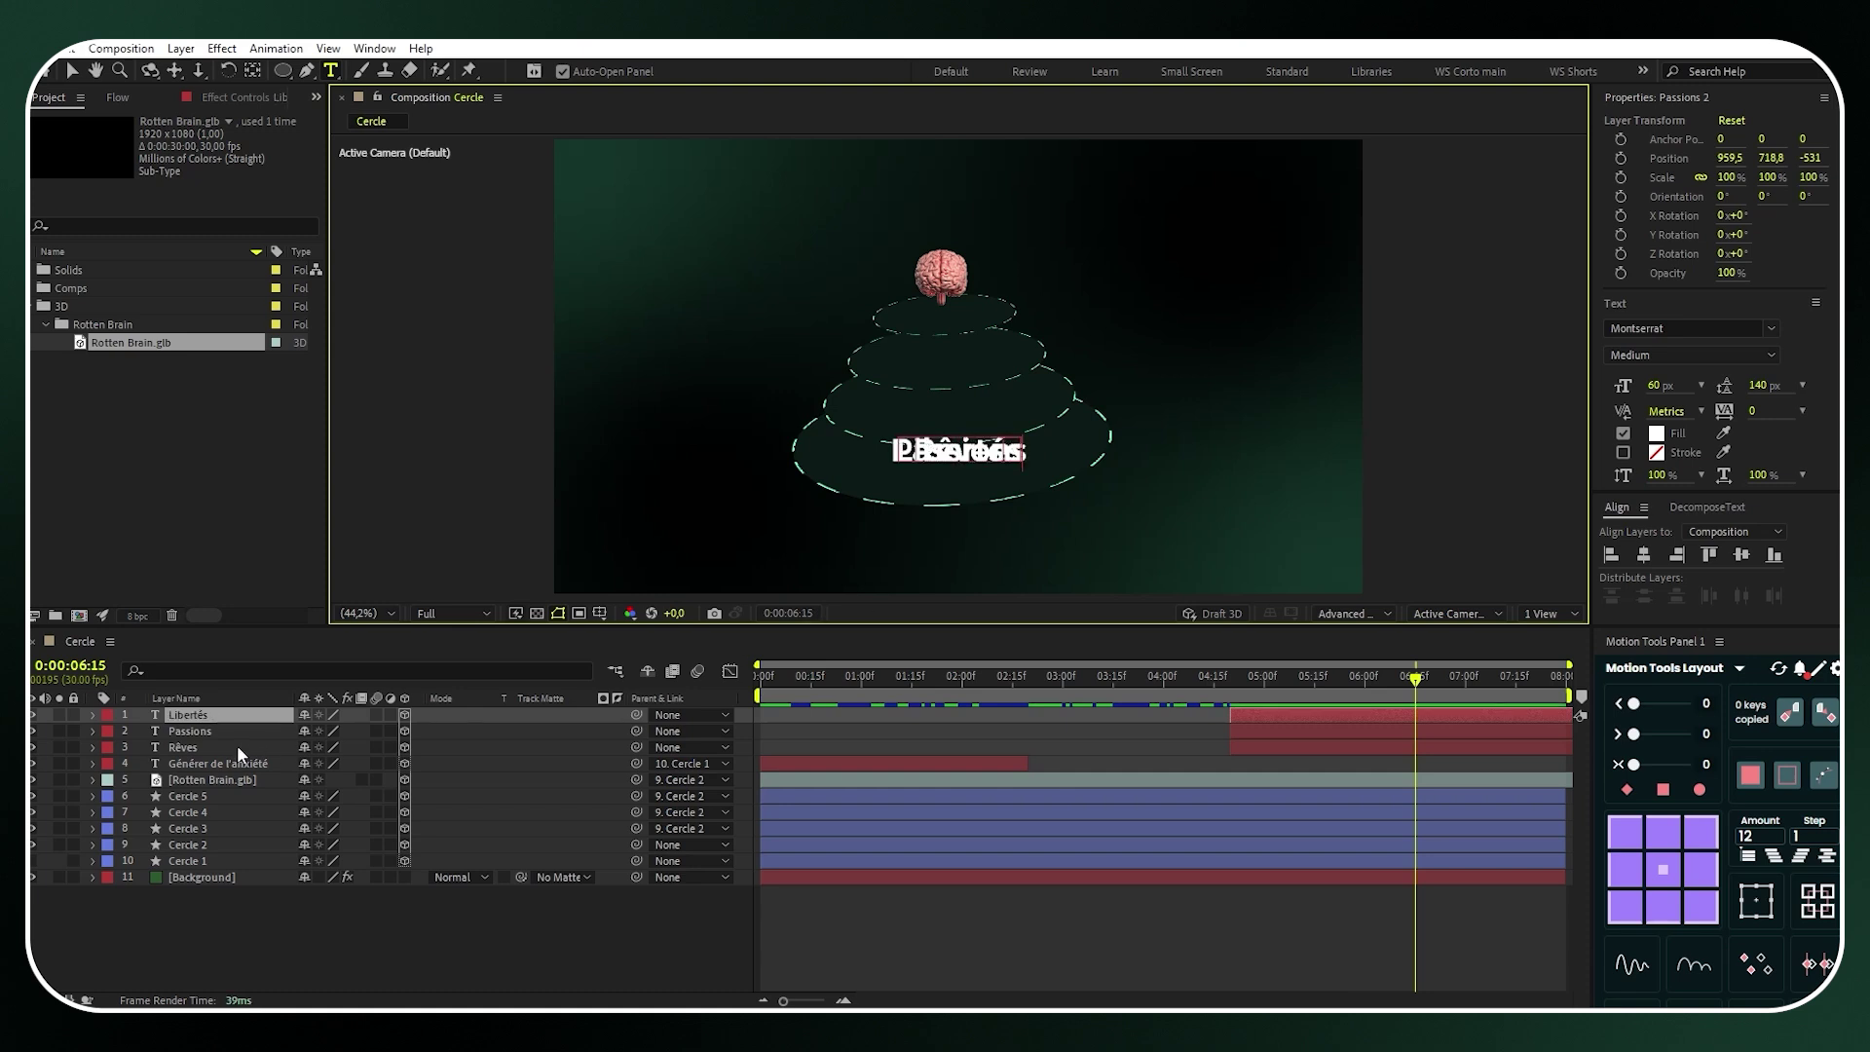
Move the ending Range Selector Start keyframes of the Libertés, Passions and Rêves layers slightly earlier, then collapse the layers
shift+click(236, 746)
key(u)
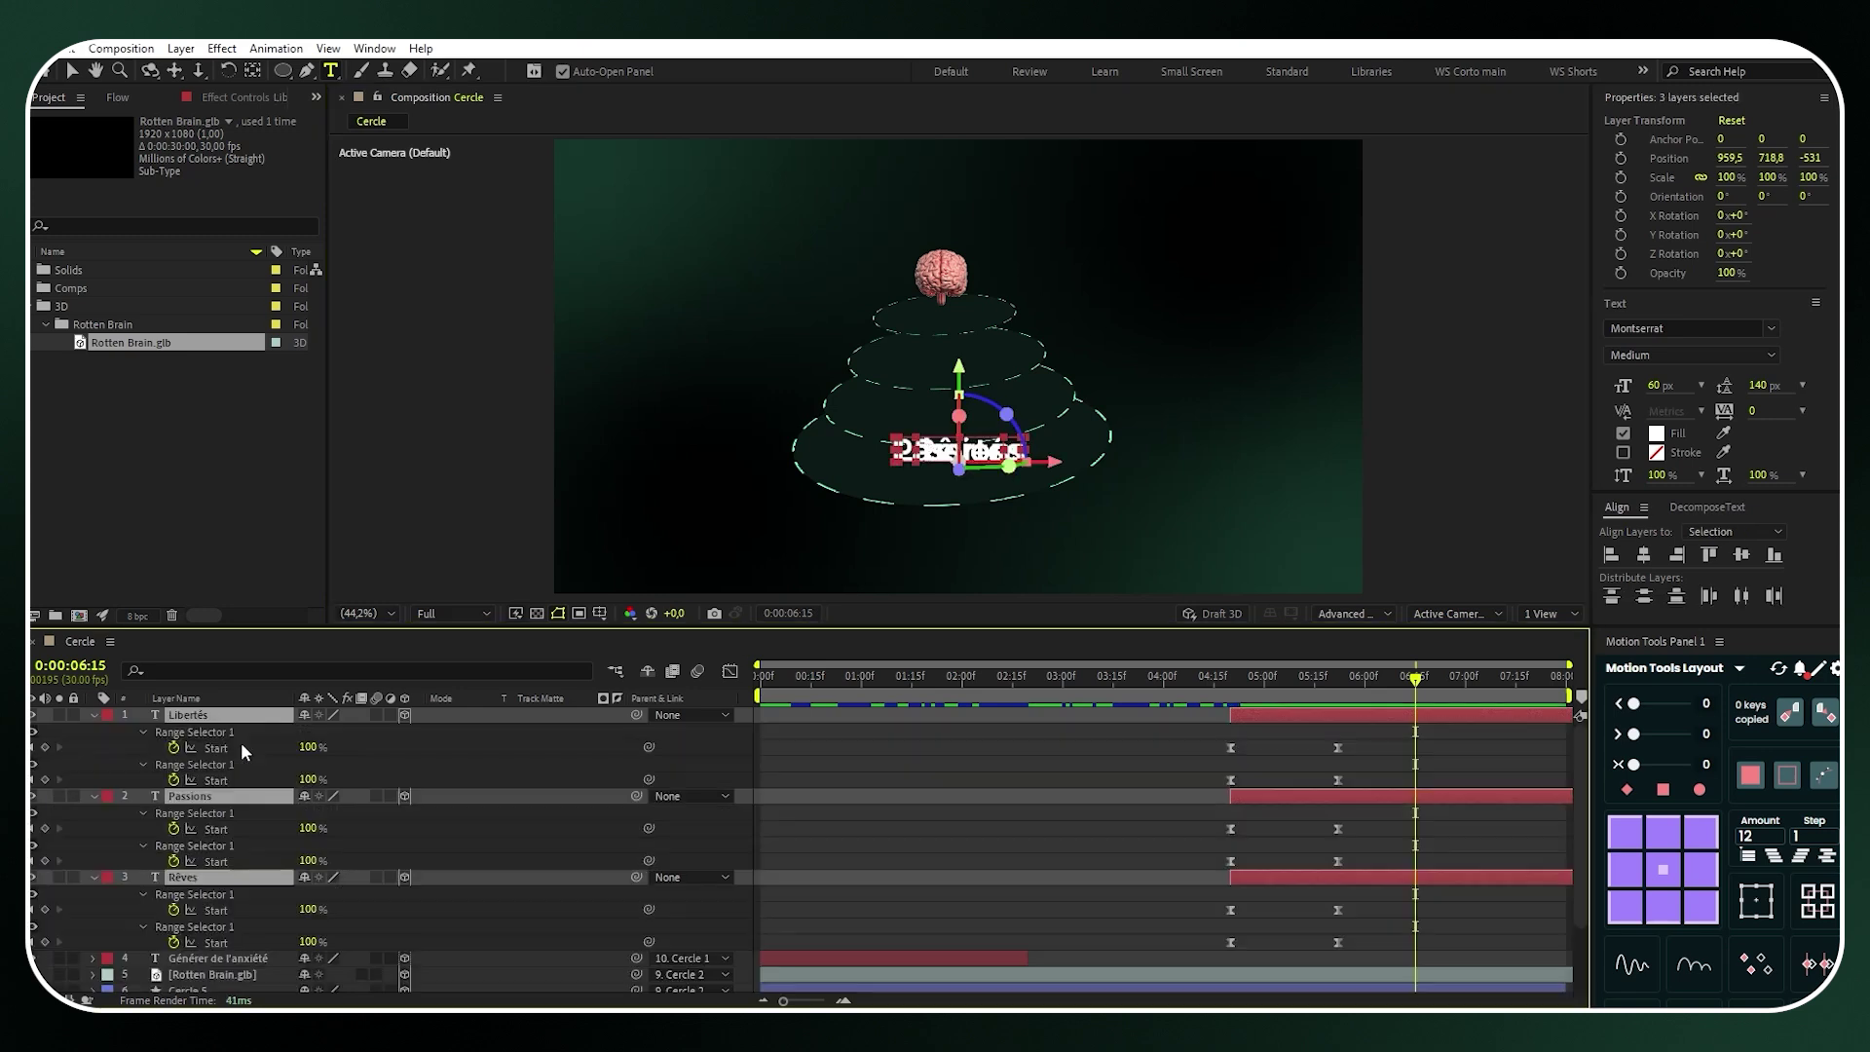
drag(1373, 962, 1330, 754)
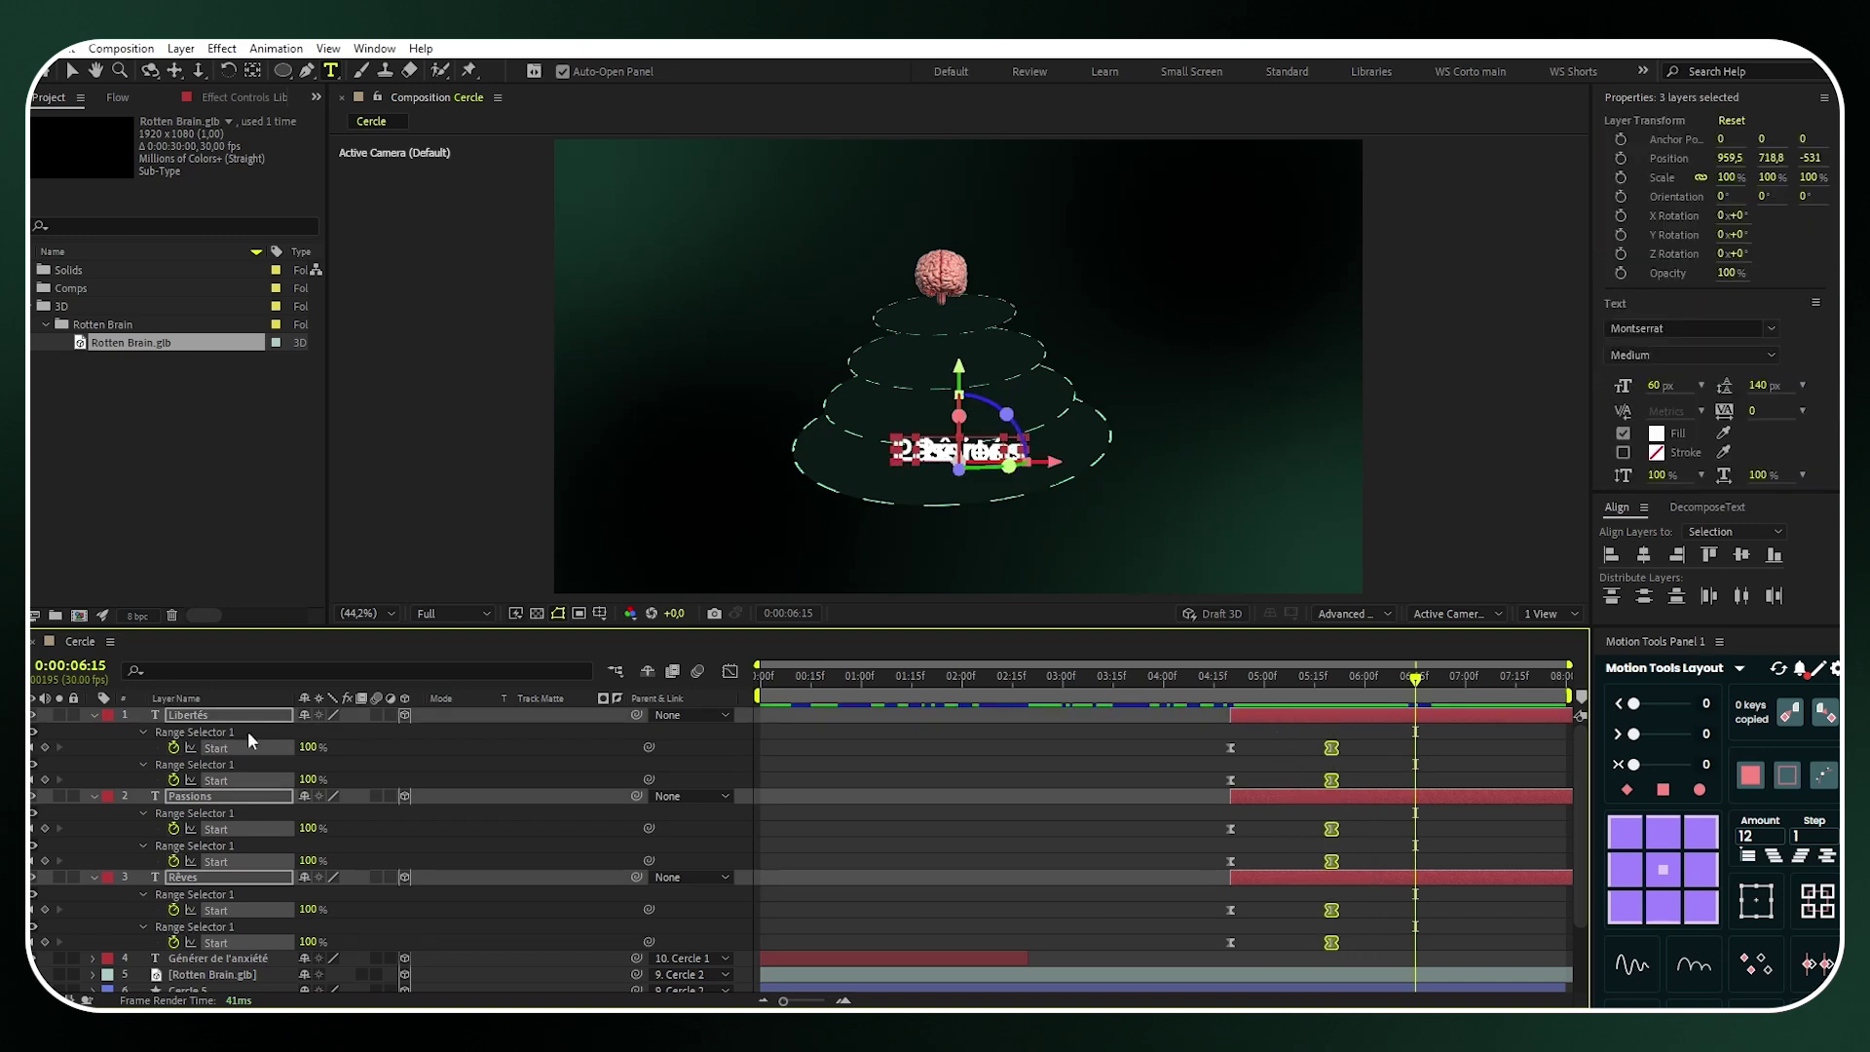
key(u)
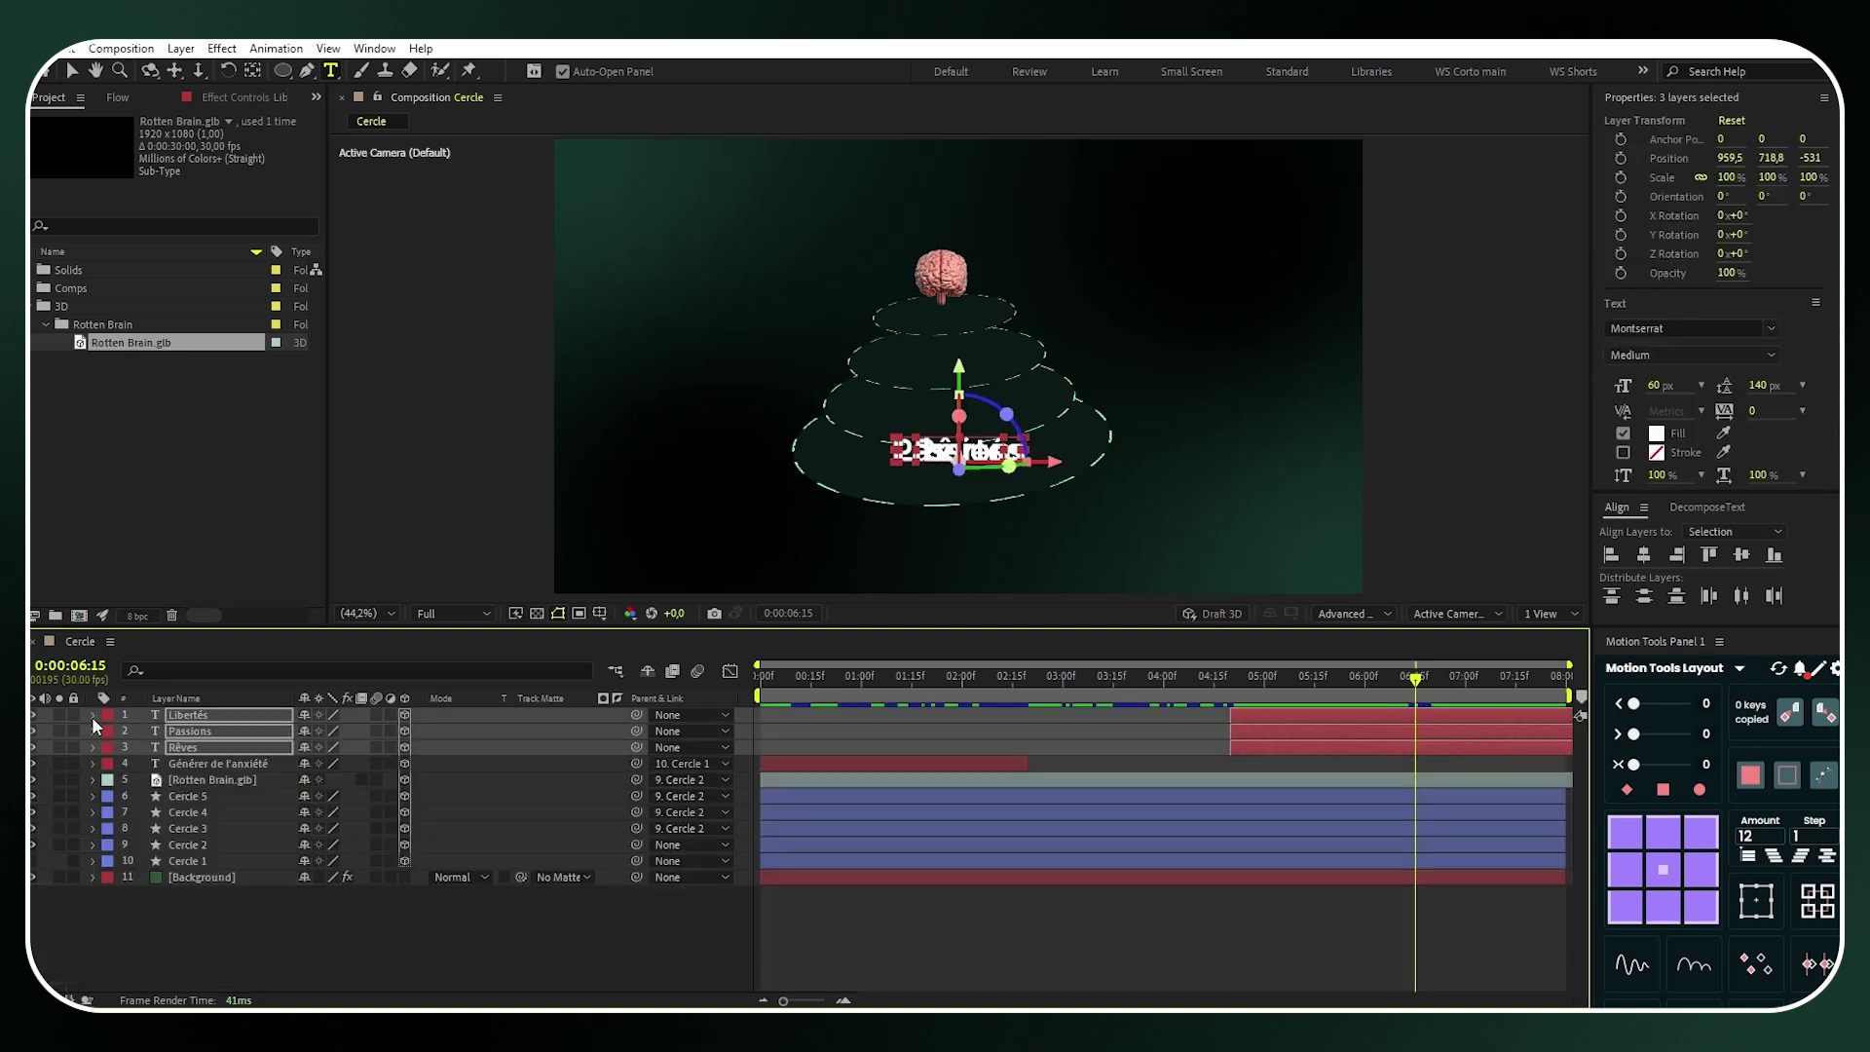
click(278, 915)
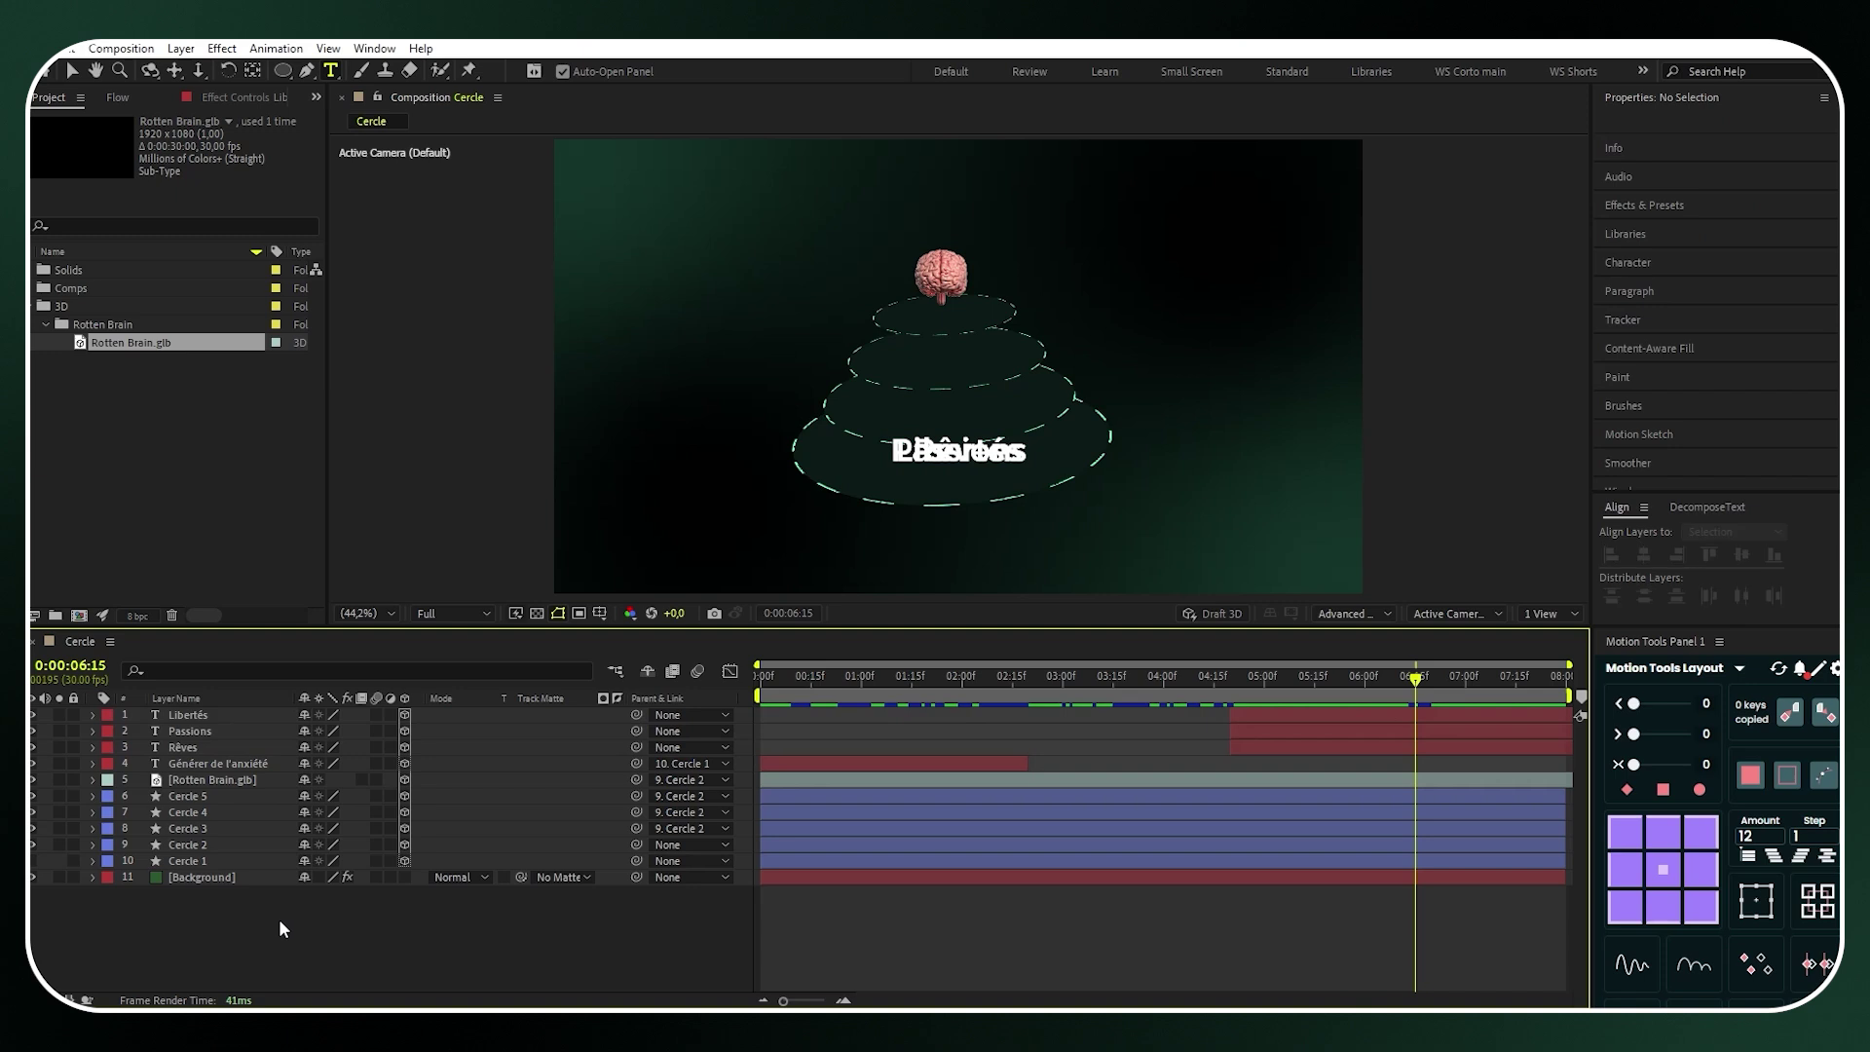
Reveal the keyframed properties of the Cercle 2 layer and switch to the Selection tool
click(224, 746)
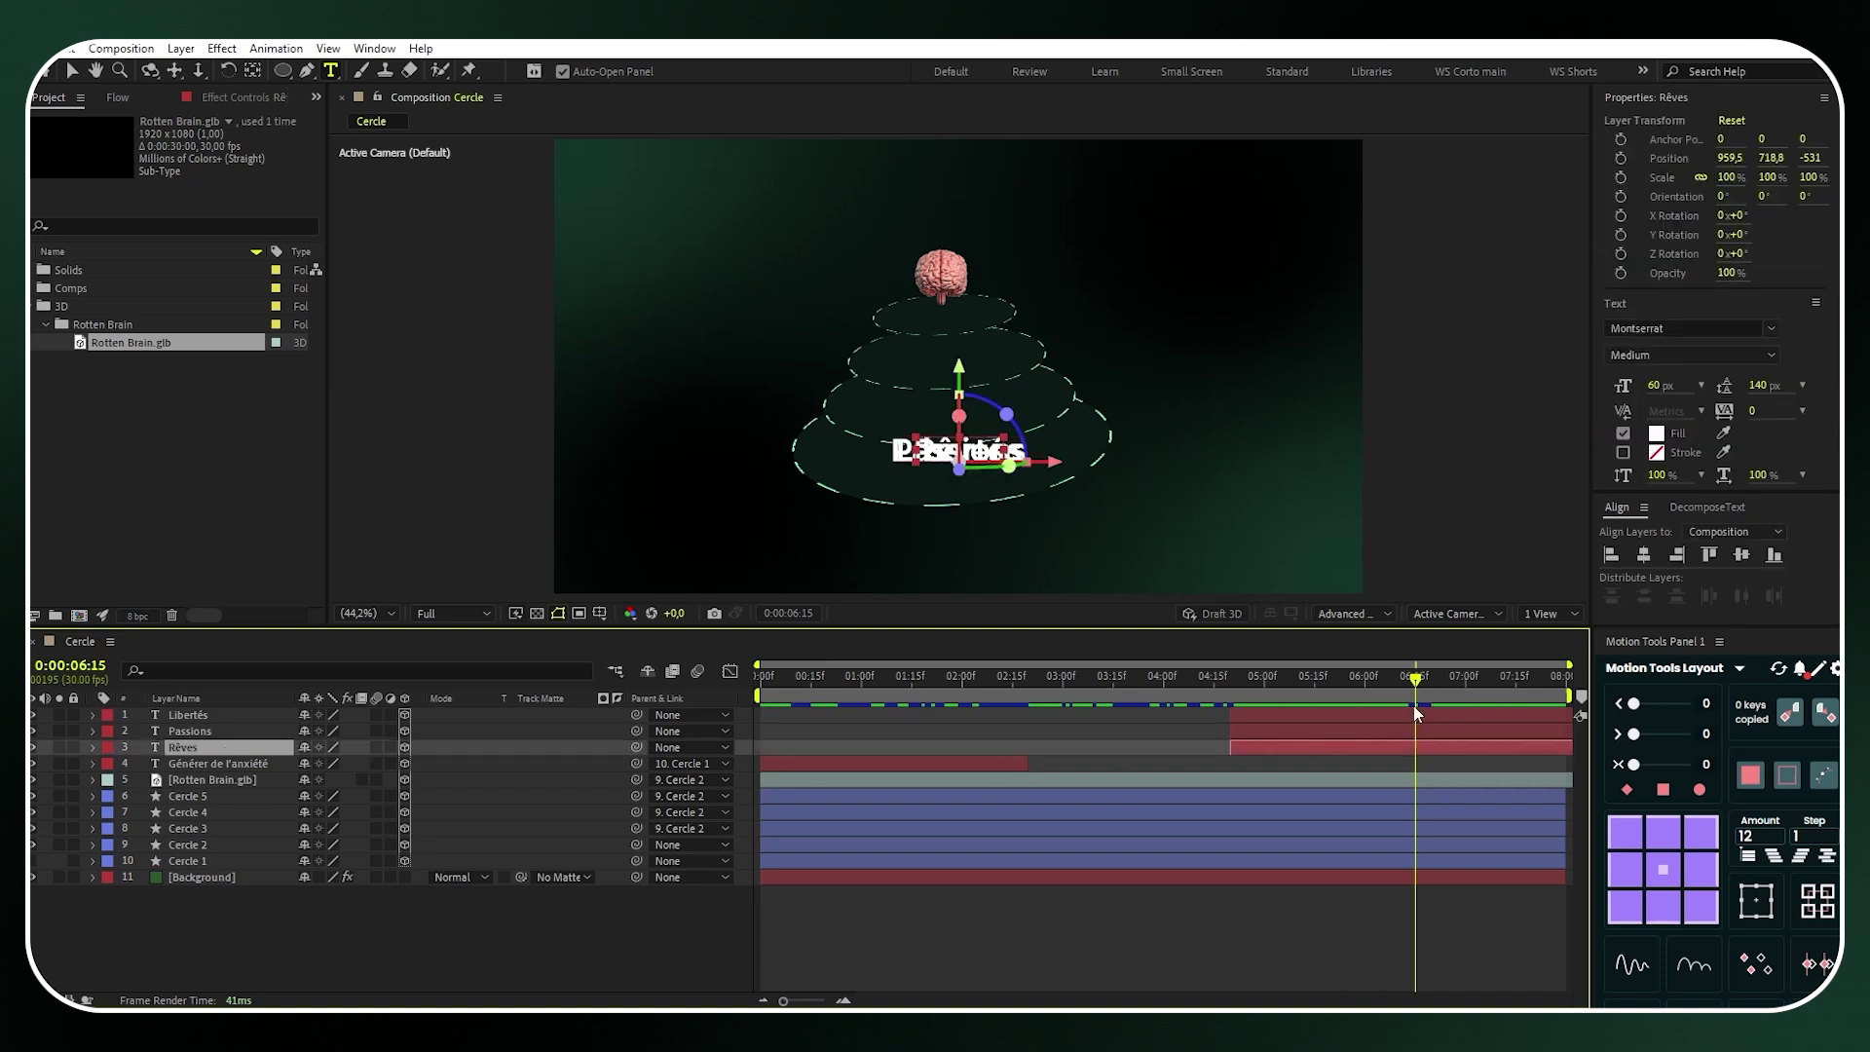
click(244, 844)
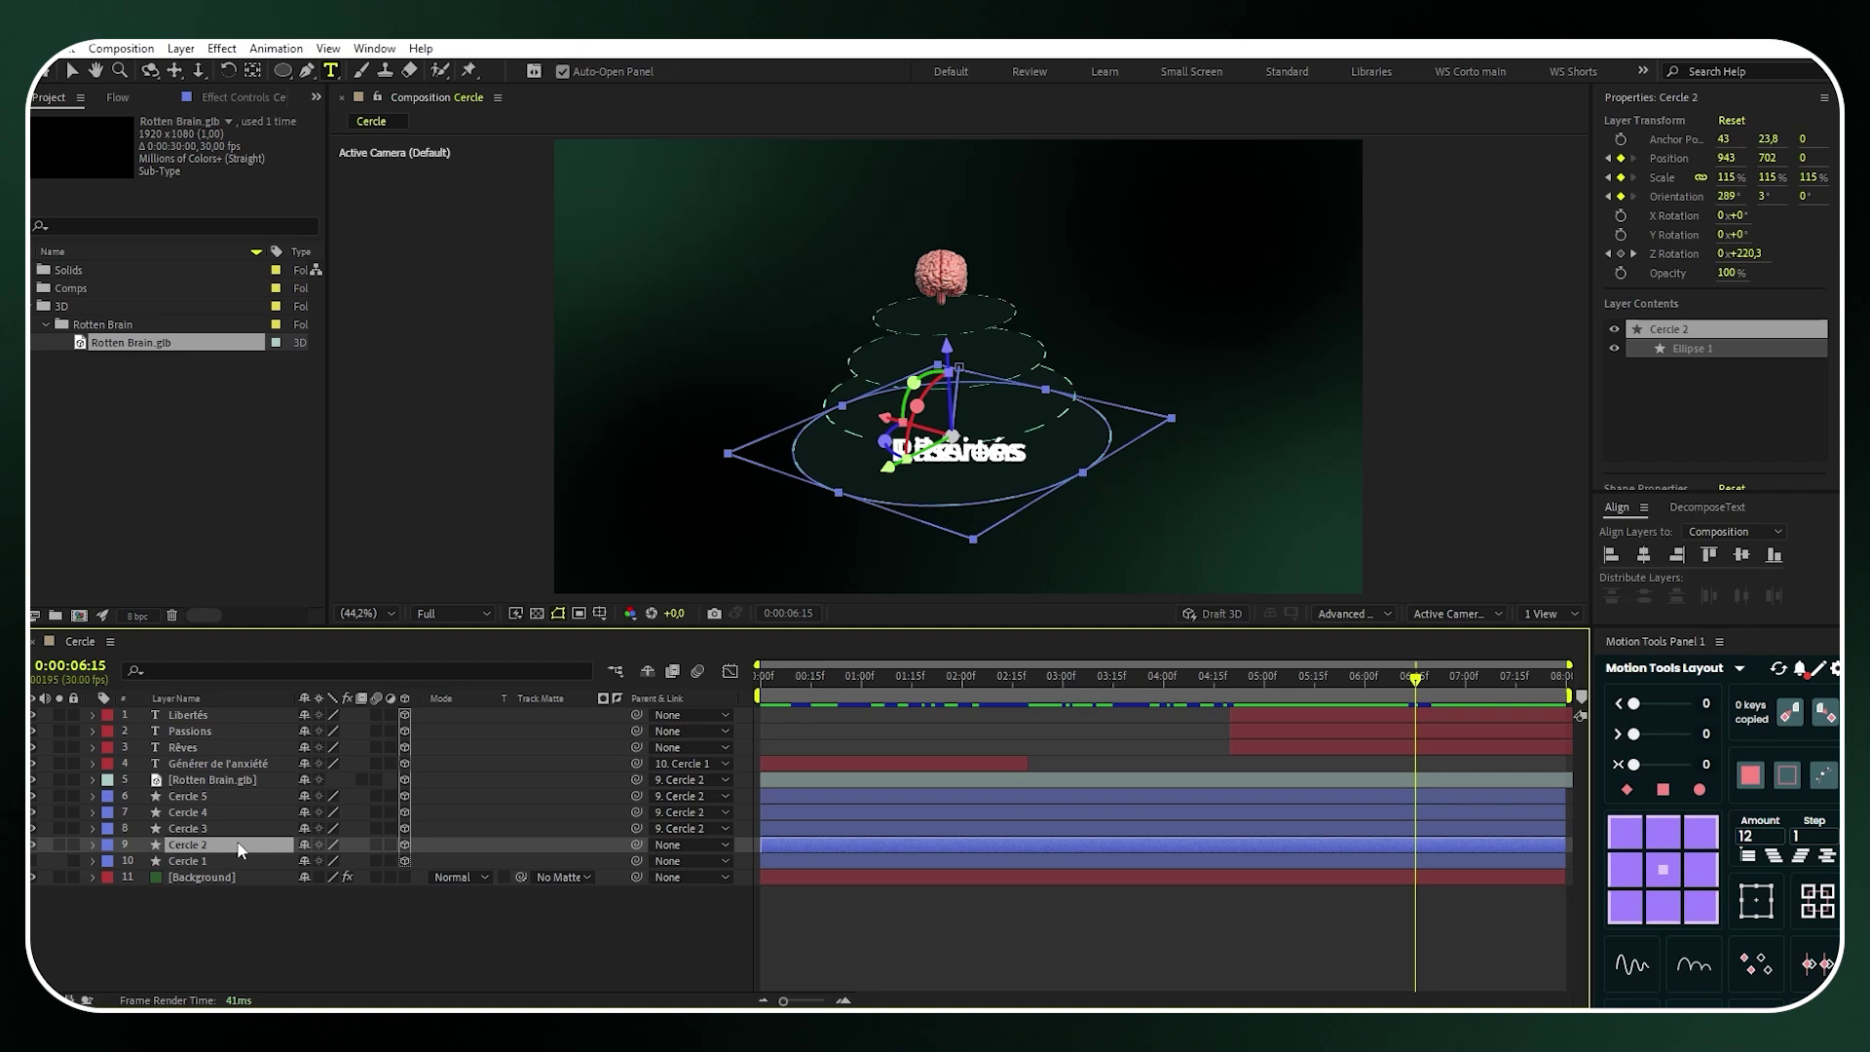
key(u)
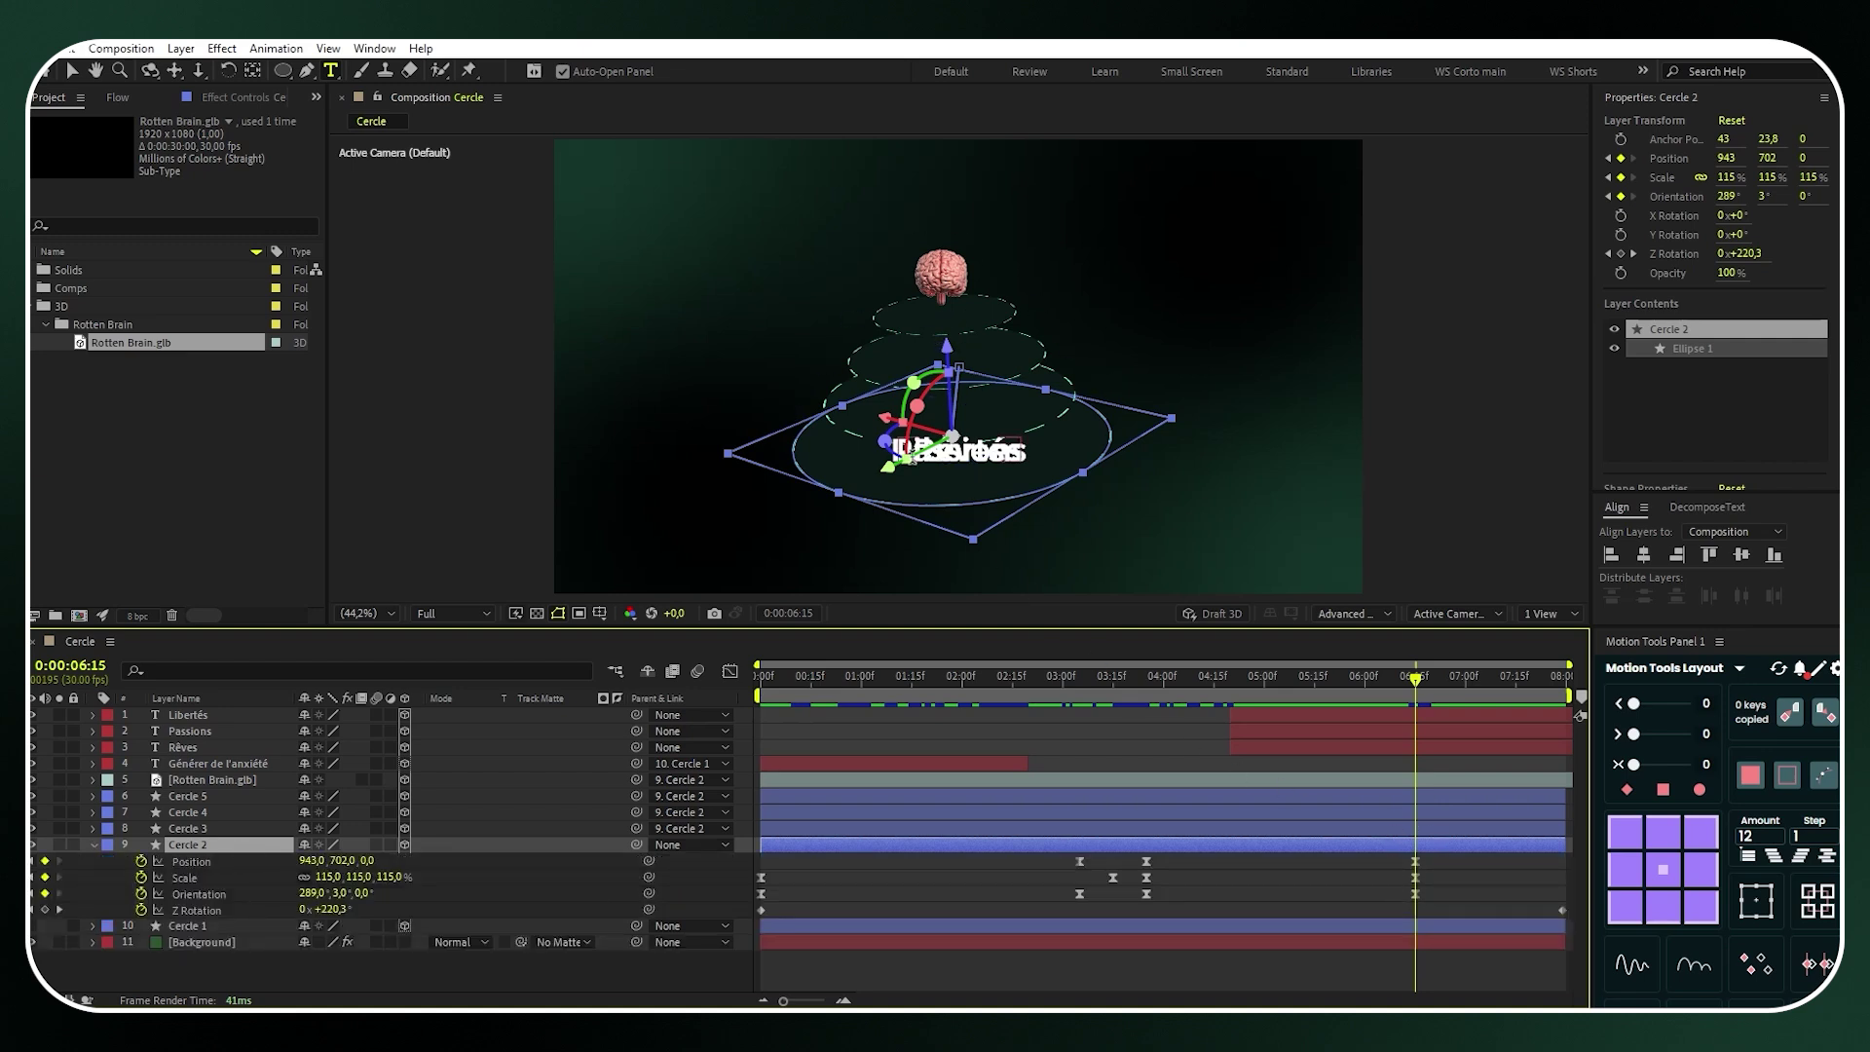
click(71, 69)
click(919, 414)
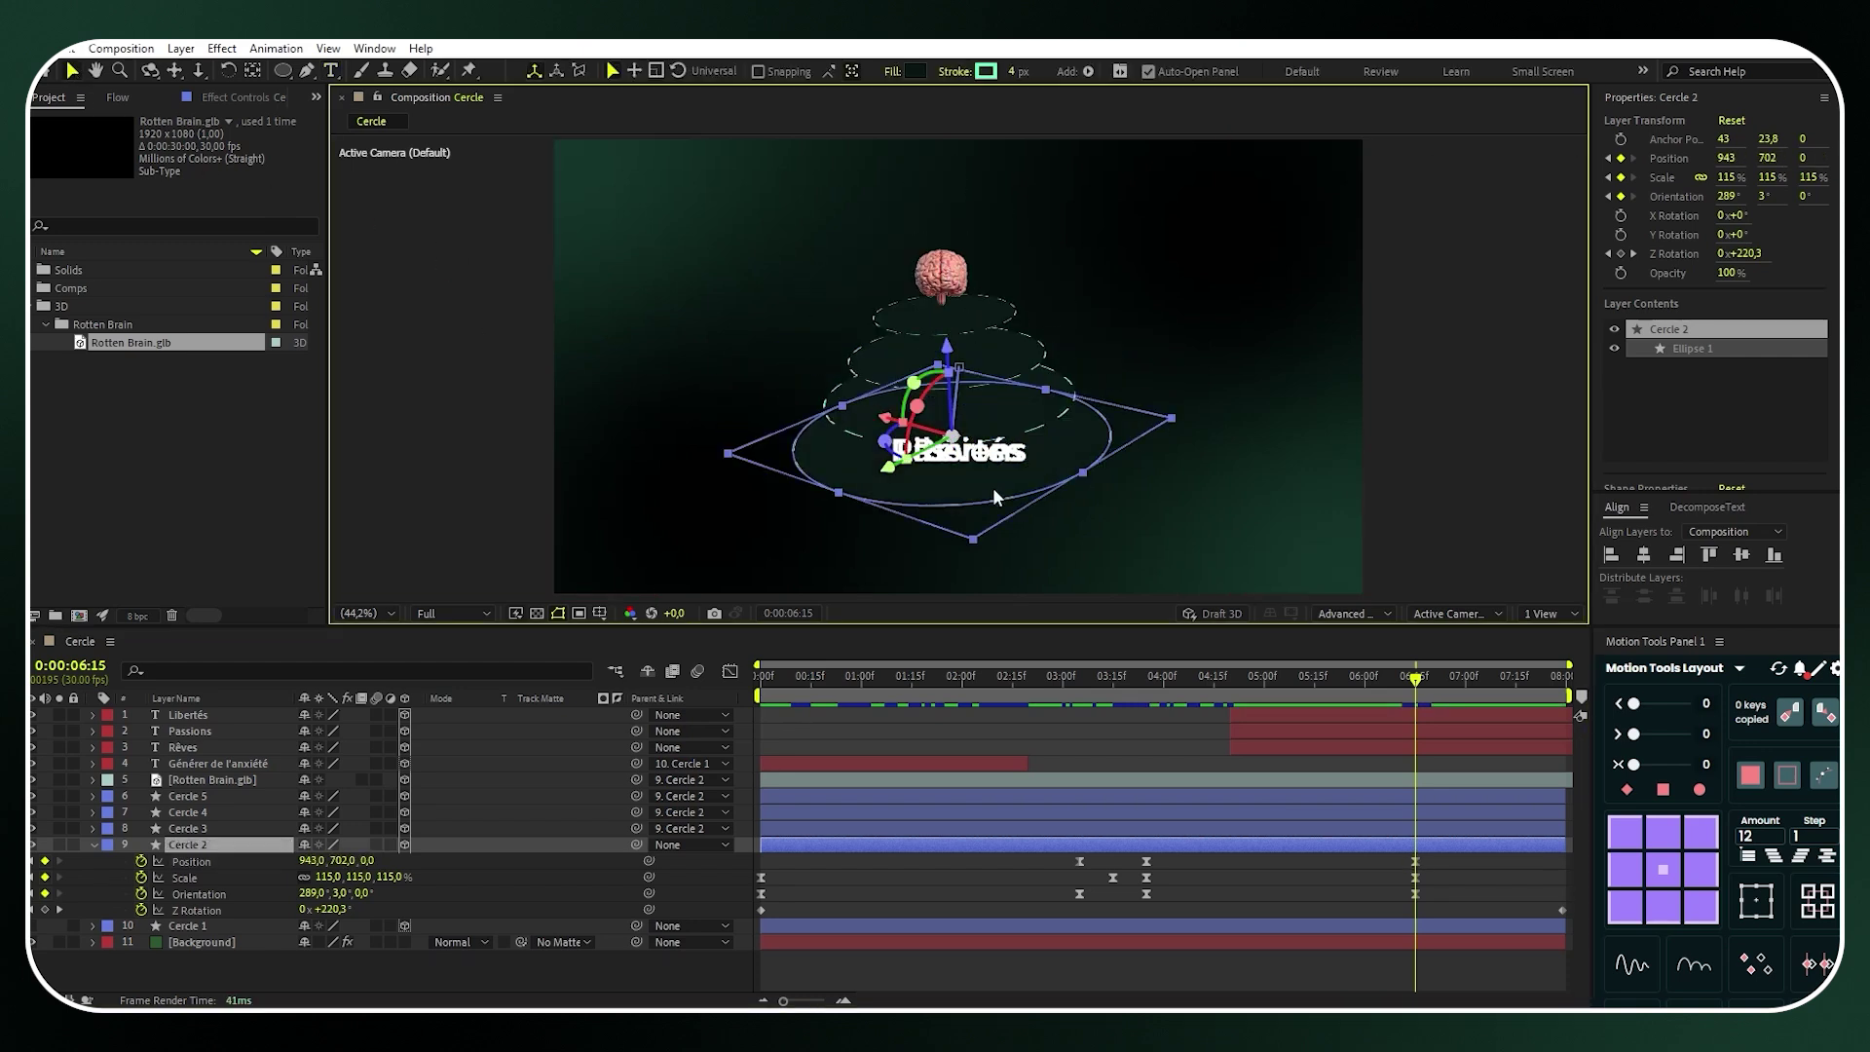
Move the Rêves text up to the left side of the cone, at about X 654.4 and Y 525
click(185, 747)
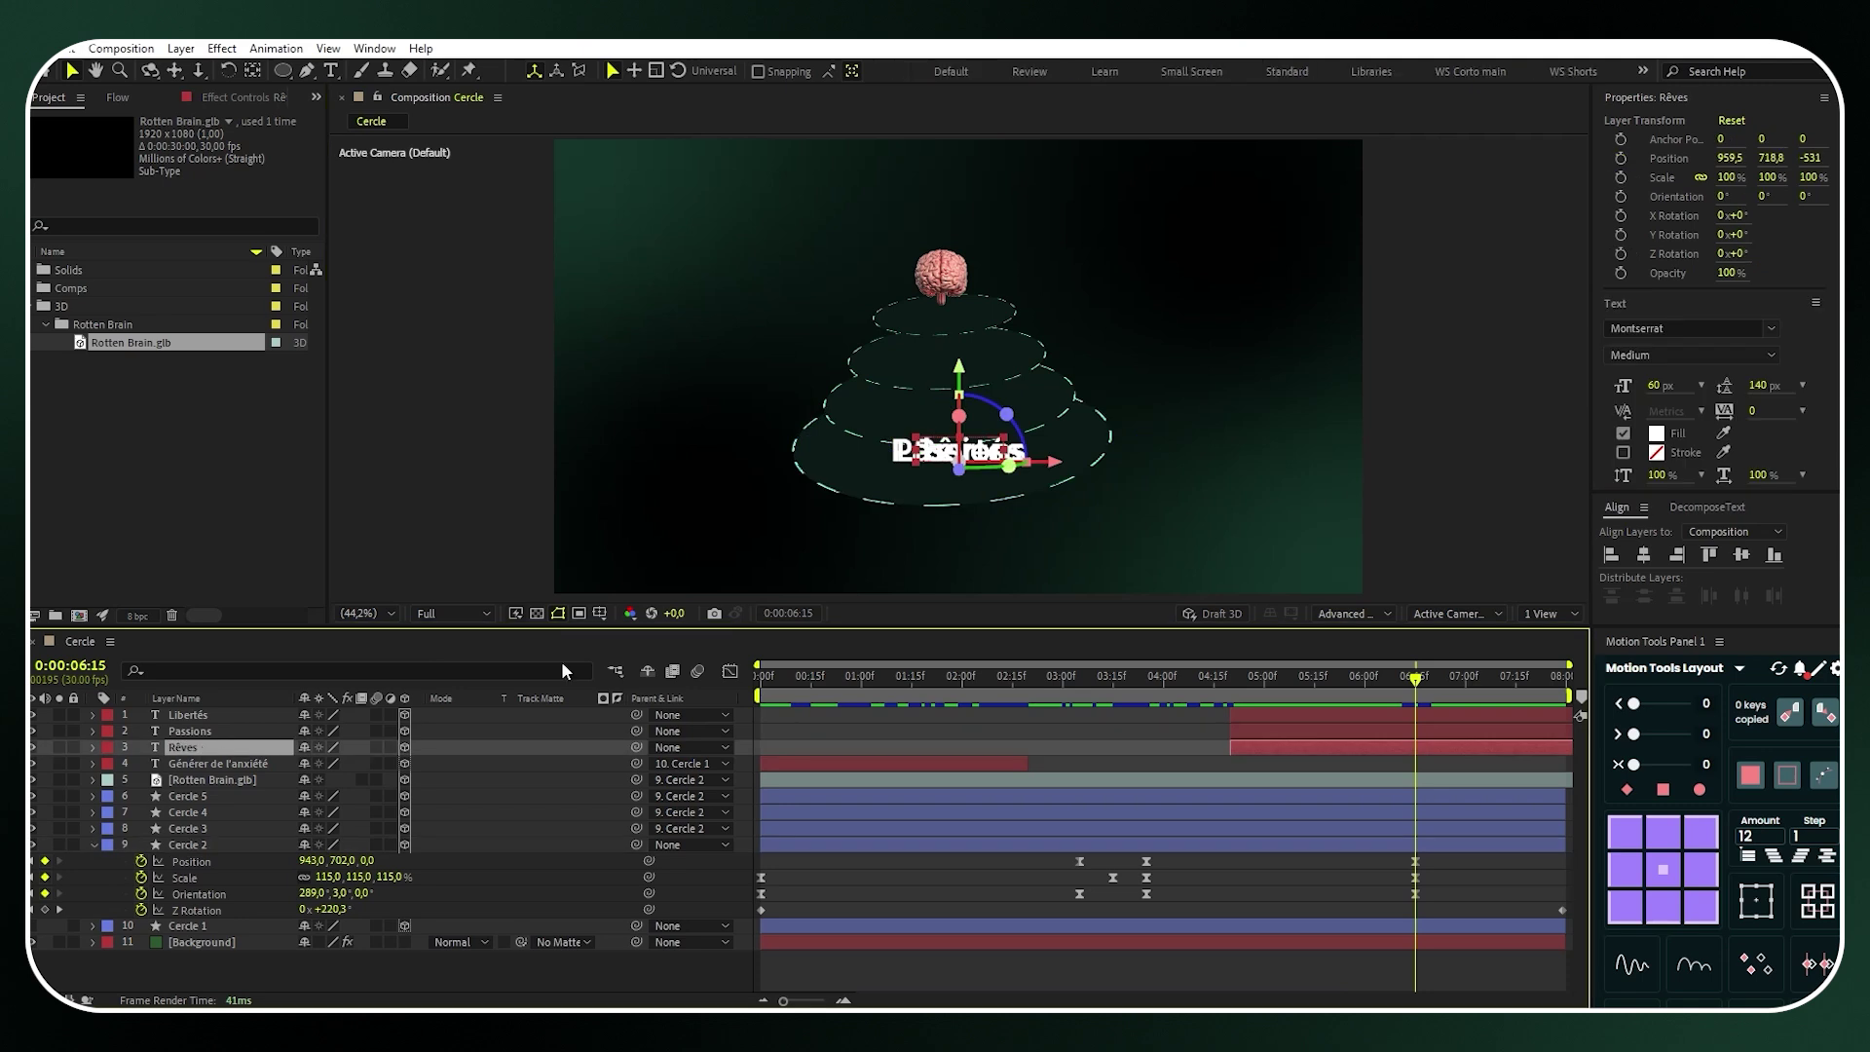
drag(960, 357, 871, 390)
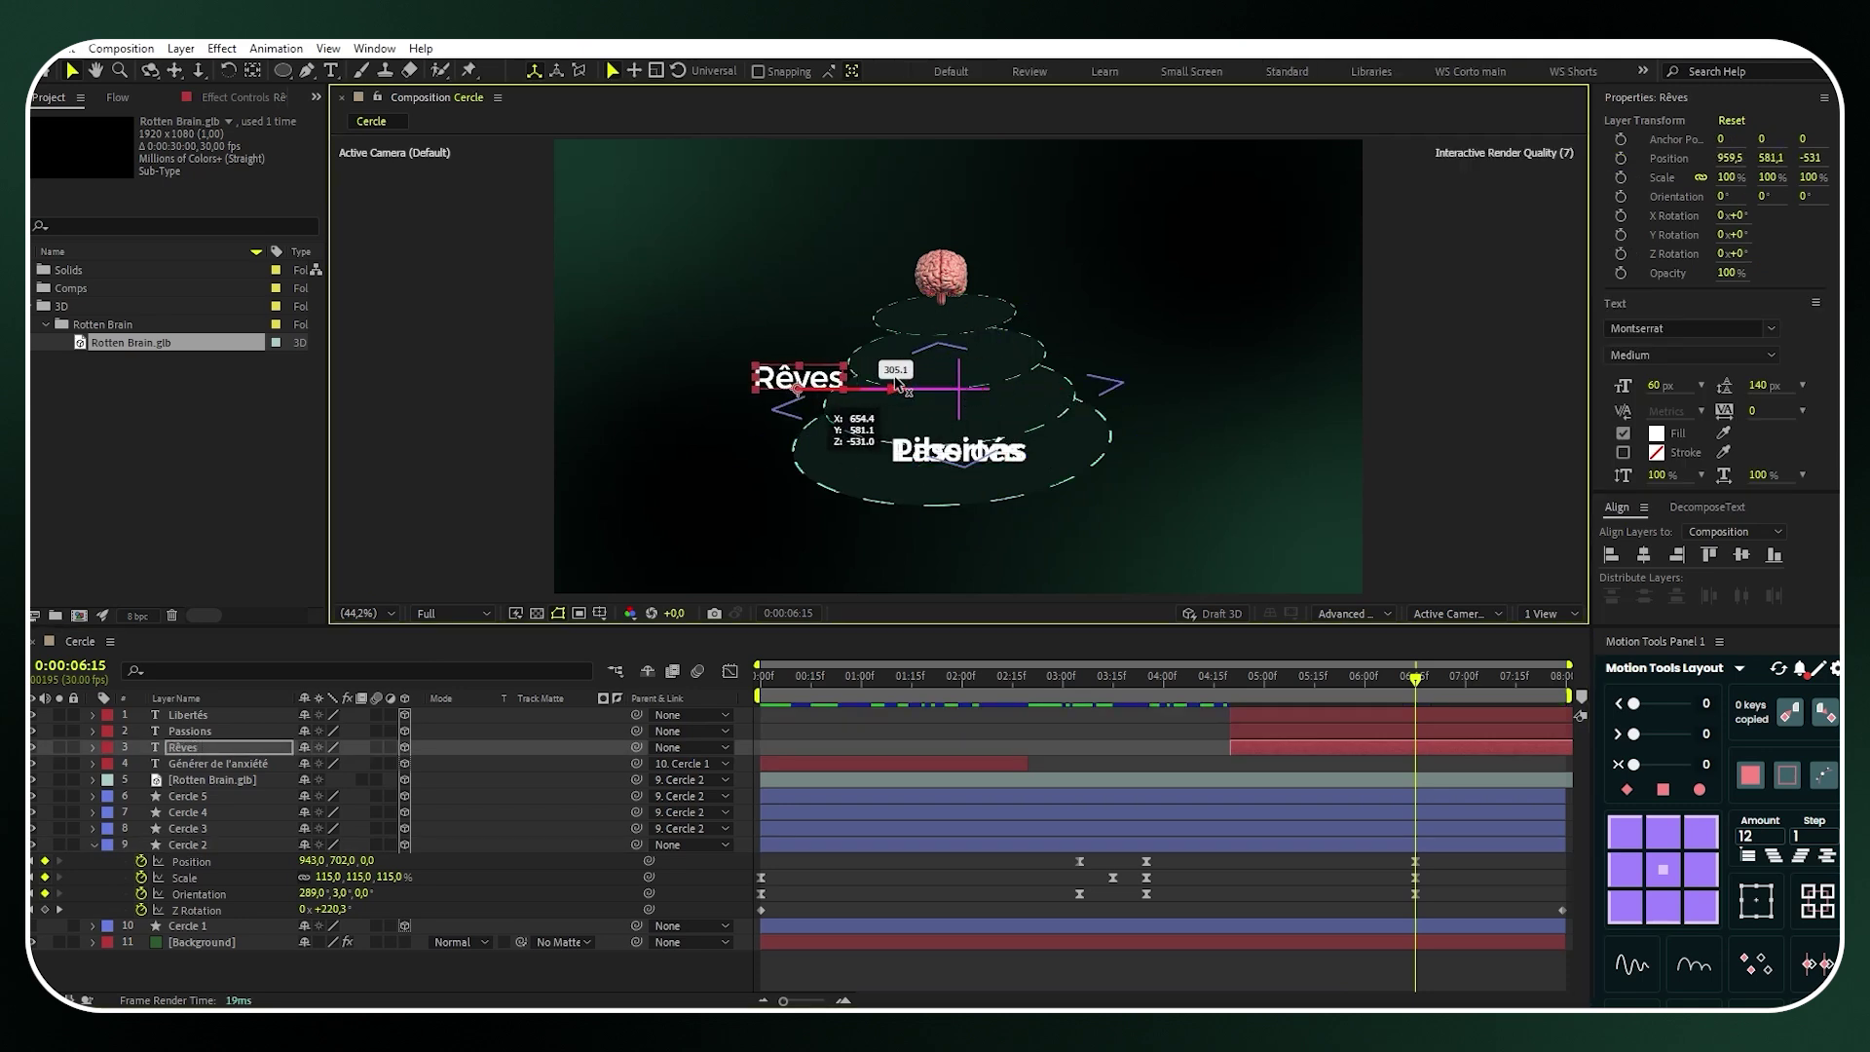
drag(798, 312, 802, 264)
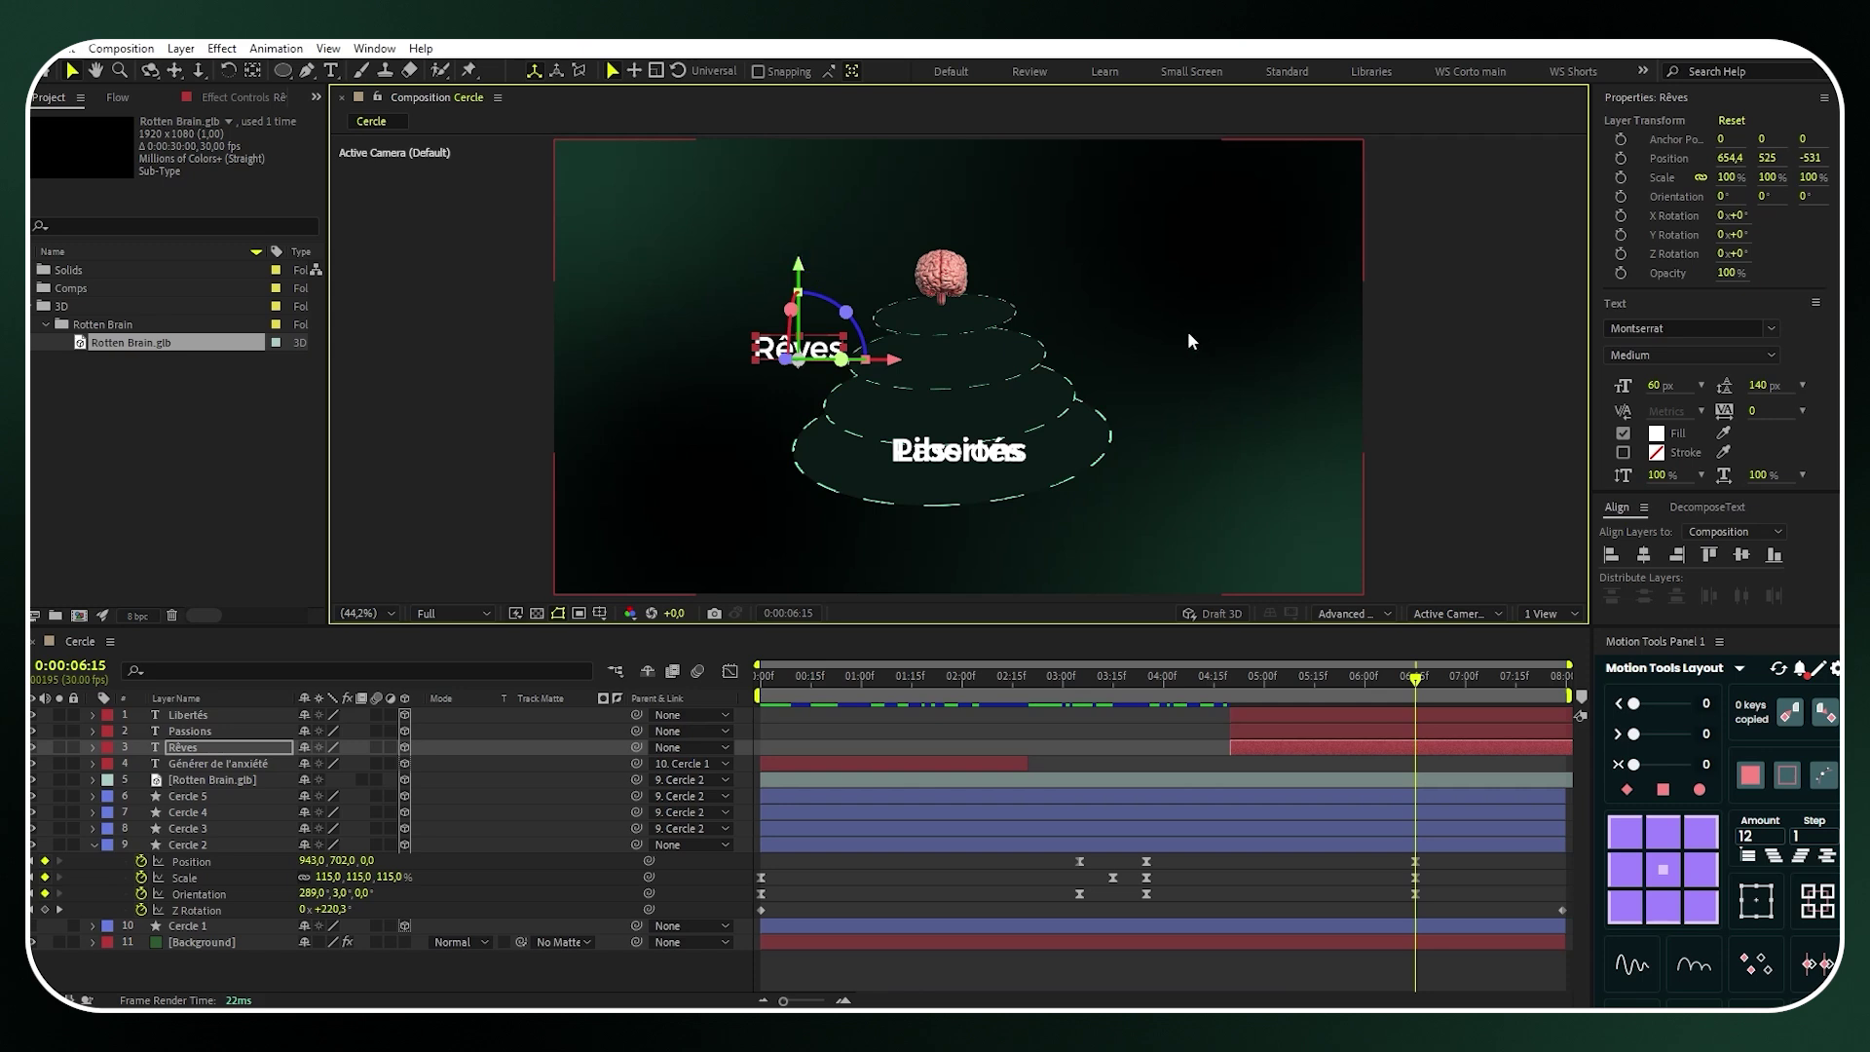
Show two views and move the Rêves text back in depth to about Z -87, raising it slightly
click(1551, 614)
click(1560, 647)
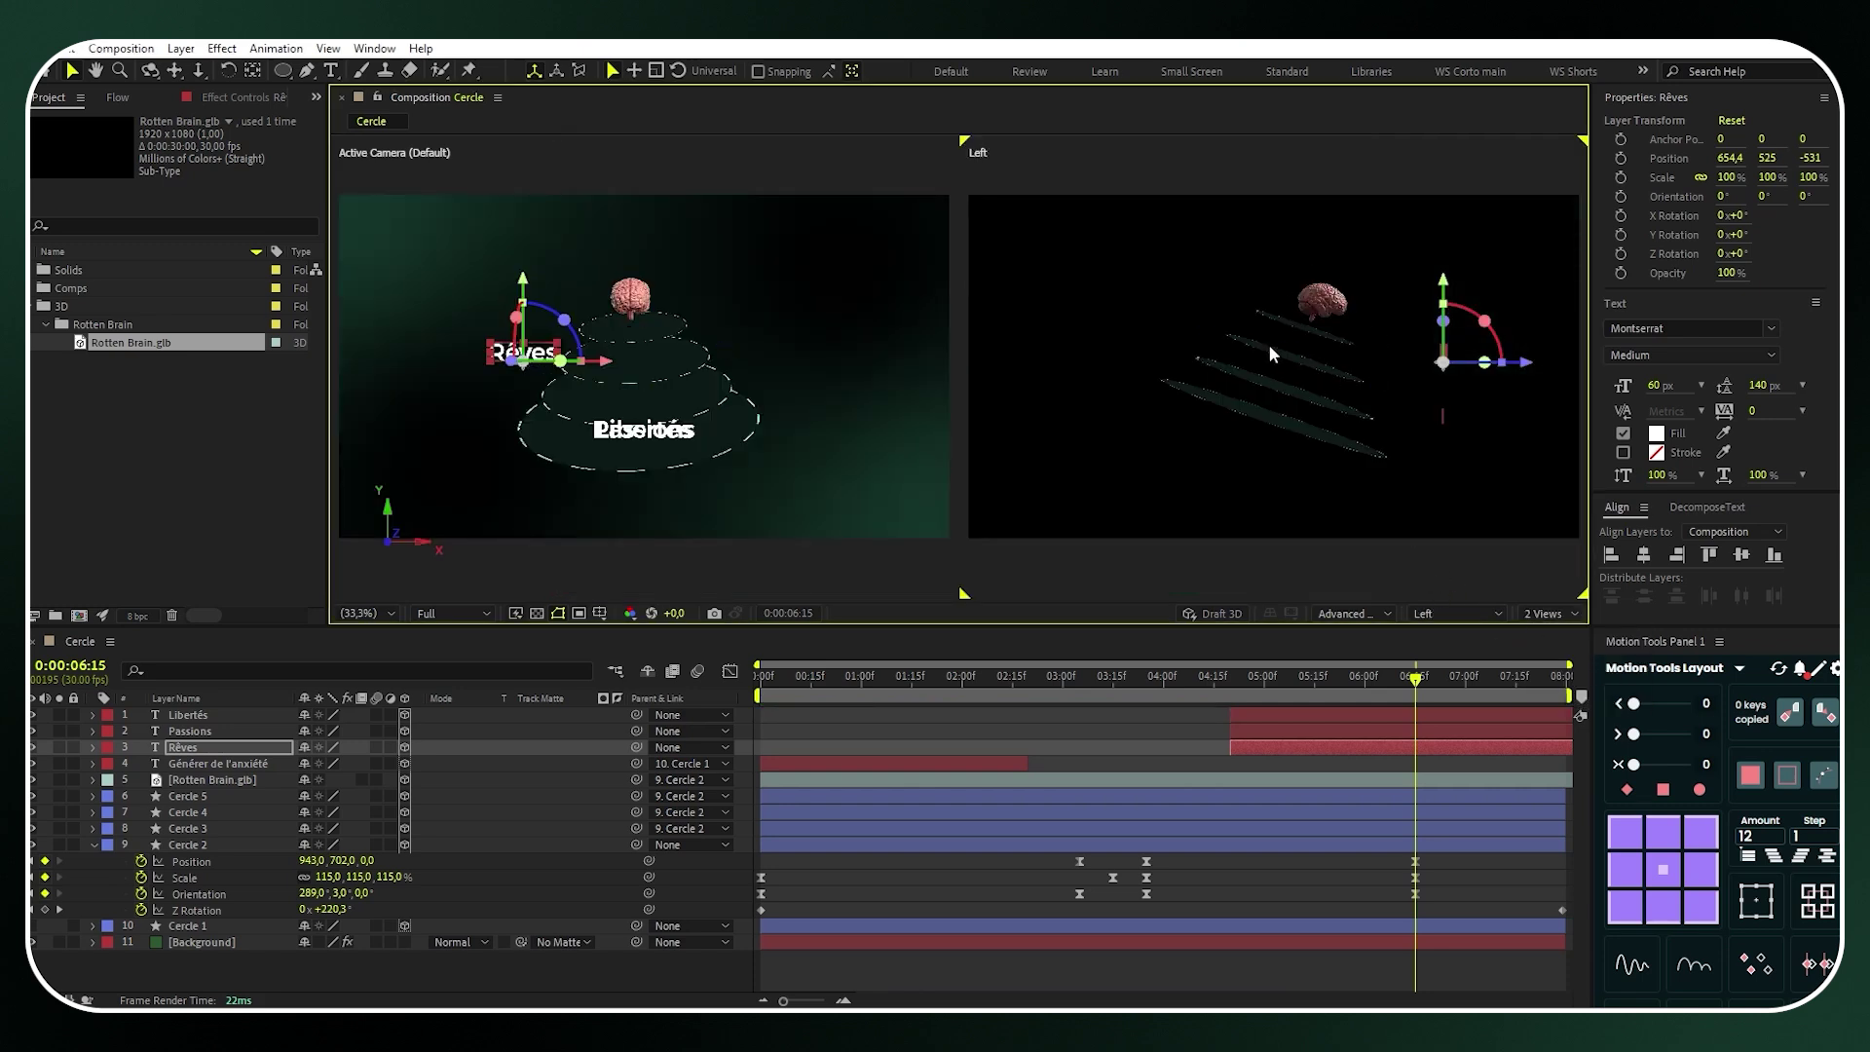
drag(1521, 362, 1384, 350)
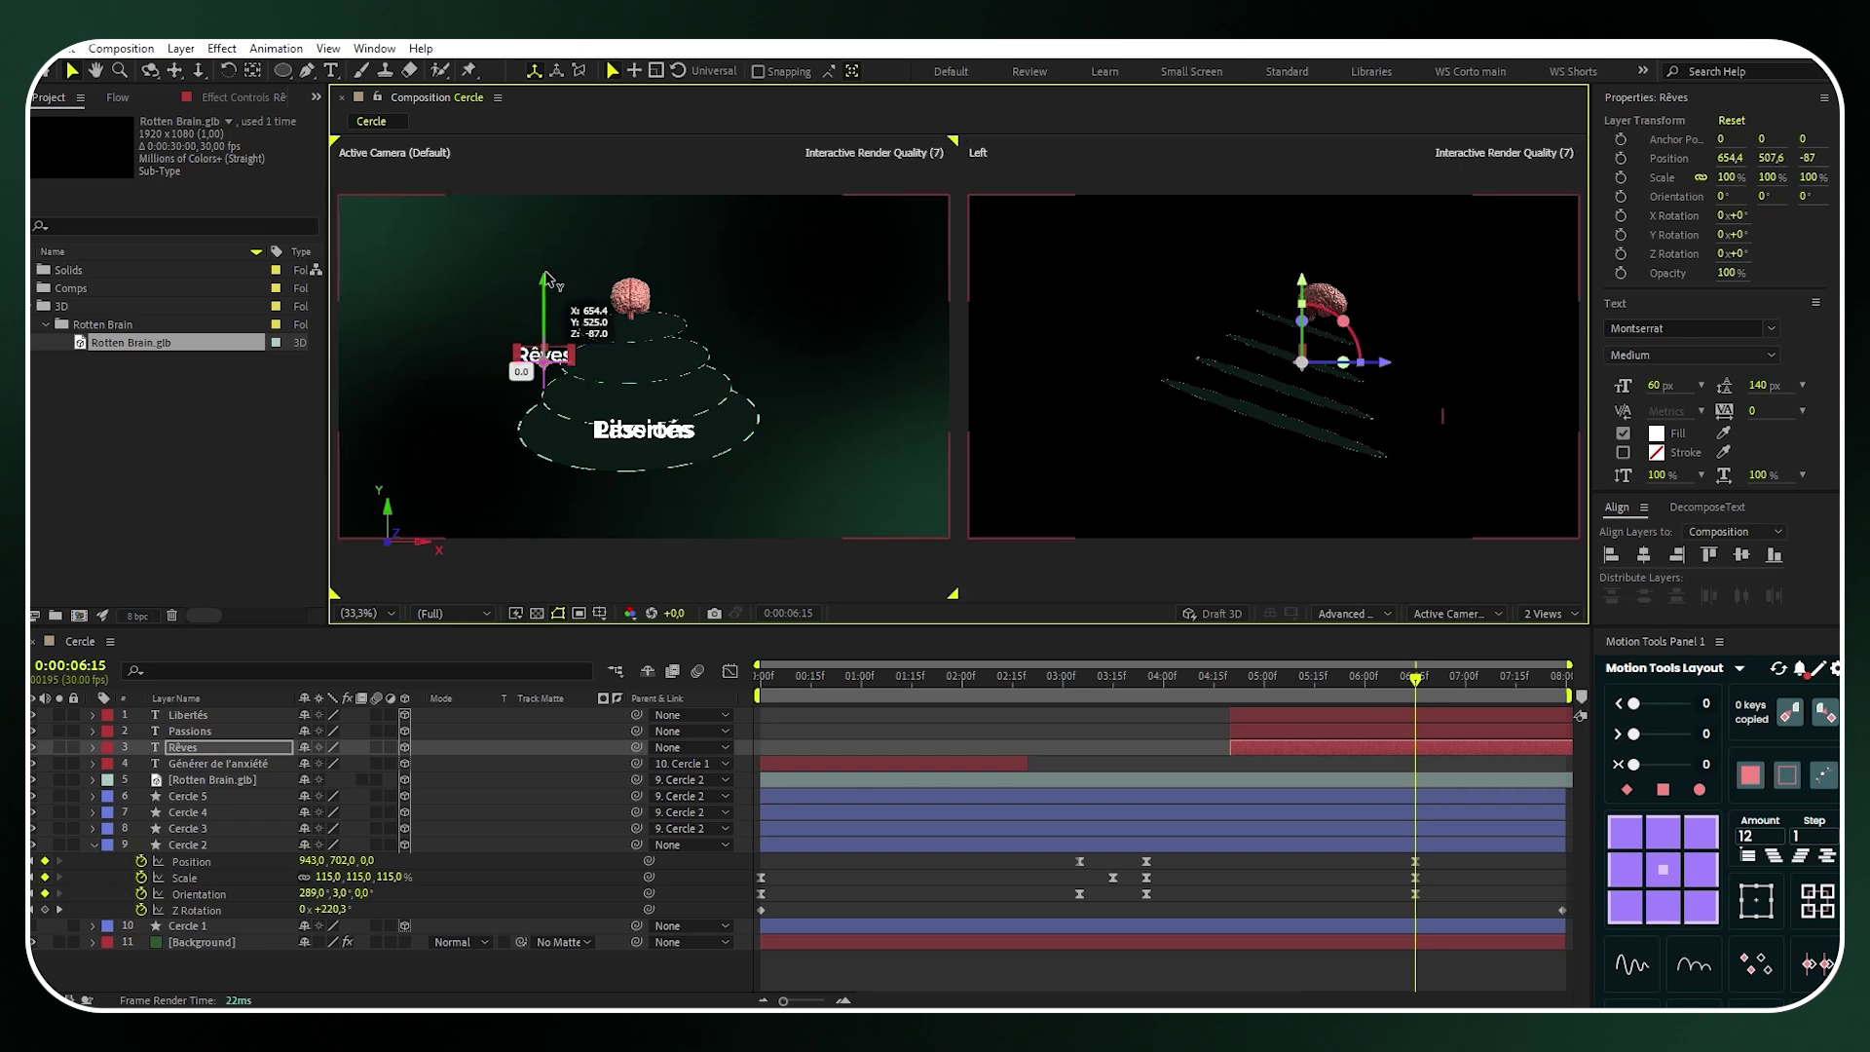
drag(548, 284, 547, 267)
Position the Passions text on the right side of the cone at about X 1303.3, Y 528.3, Z -159
drag(628, 353, 643, 303)
click(243, 731)
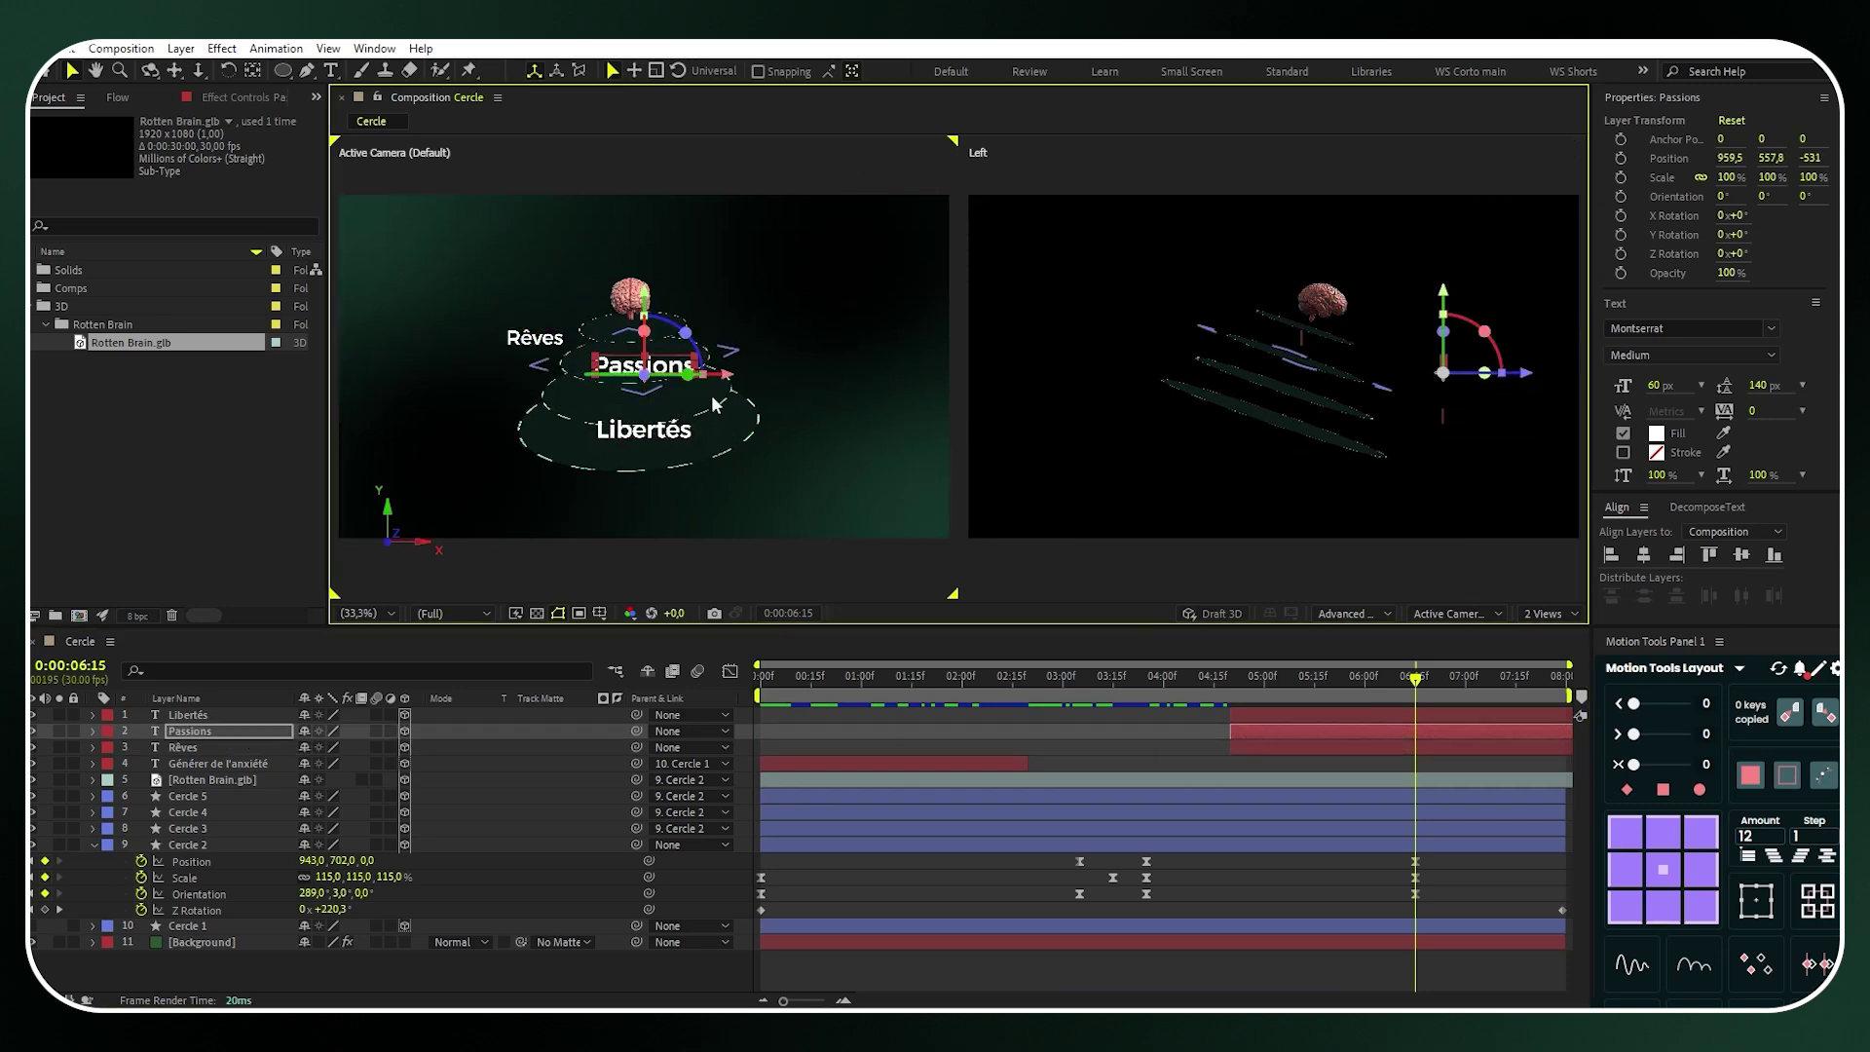
drag(732, 380, 856, 379)
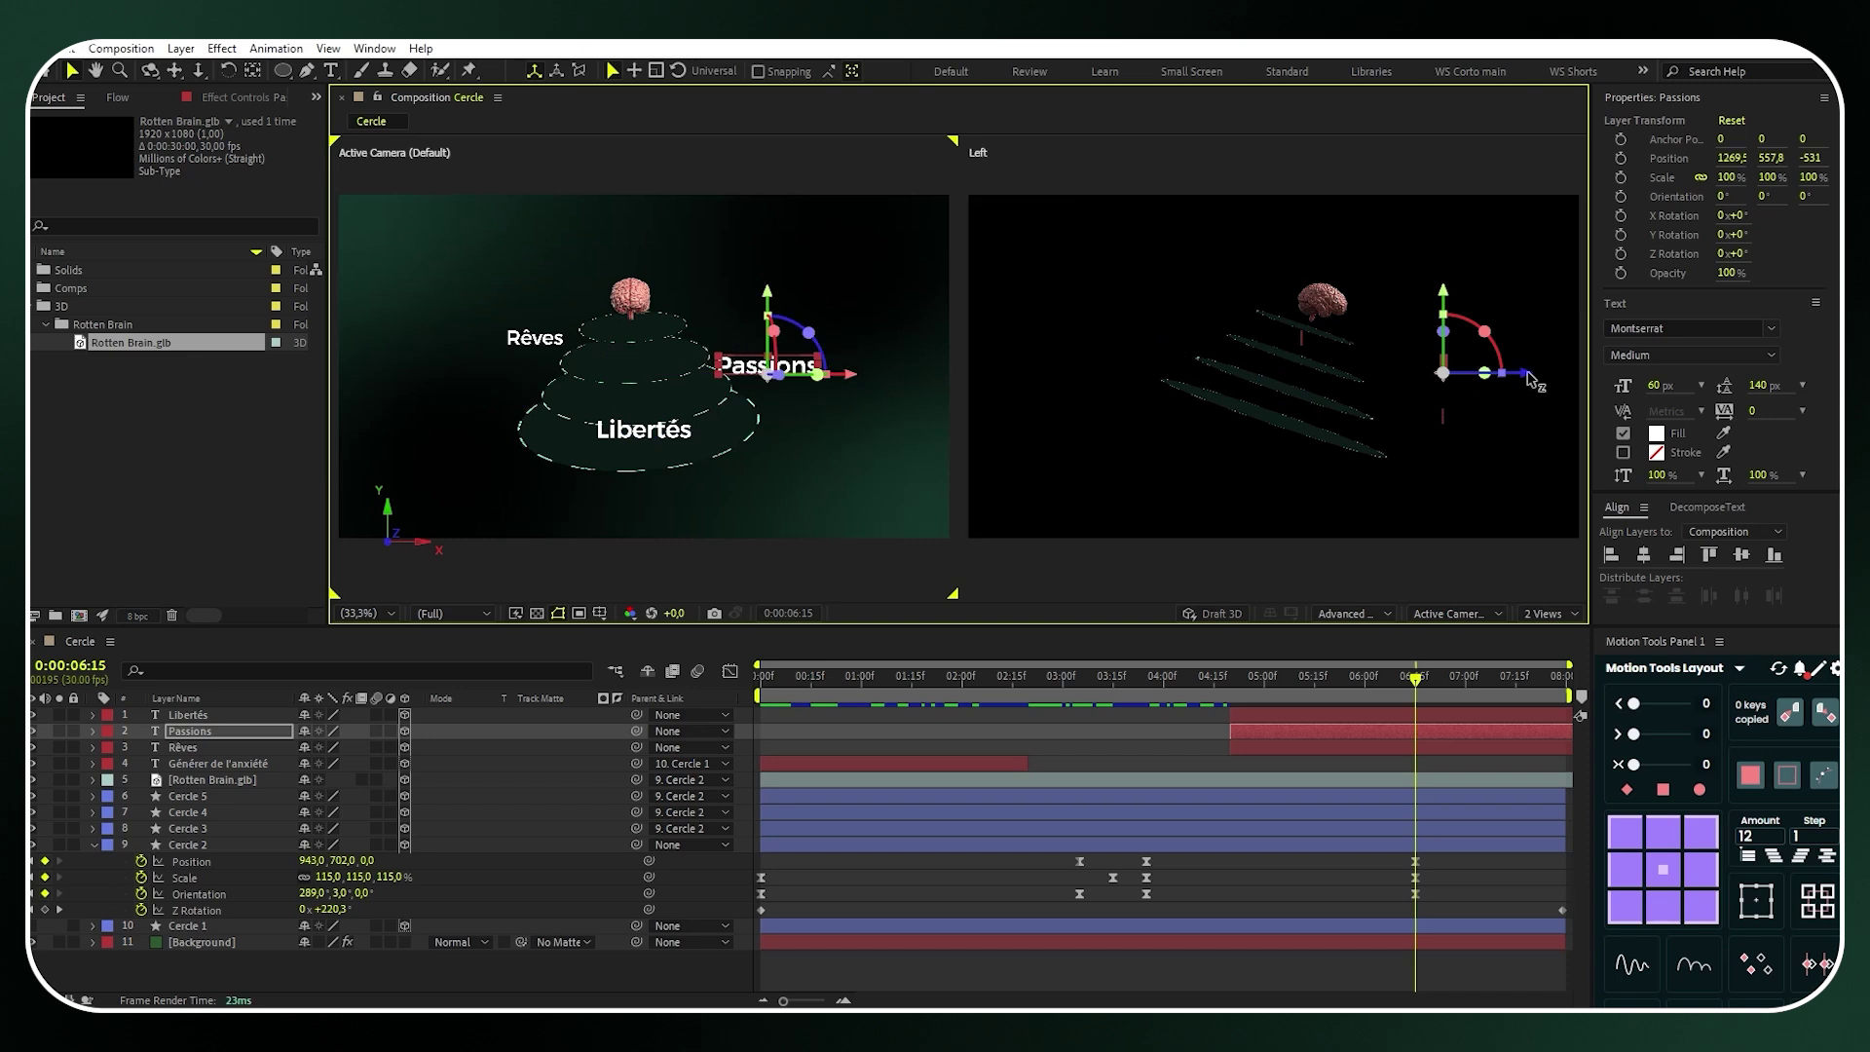
click(1519, 380)
drag(1520, 380, 1407, 363)
Position the Libertés text at the cone's lower front, about X 837.7, Y 791.3, Z -411, and return to a single view
click(214, 717)
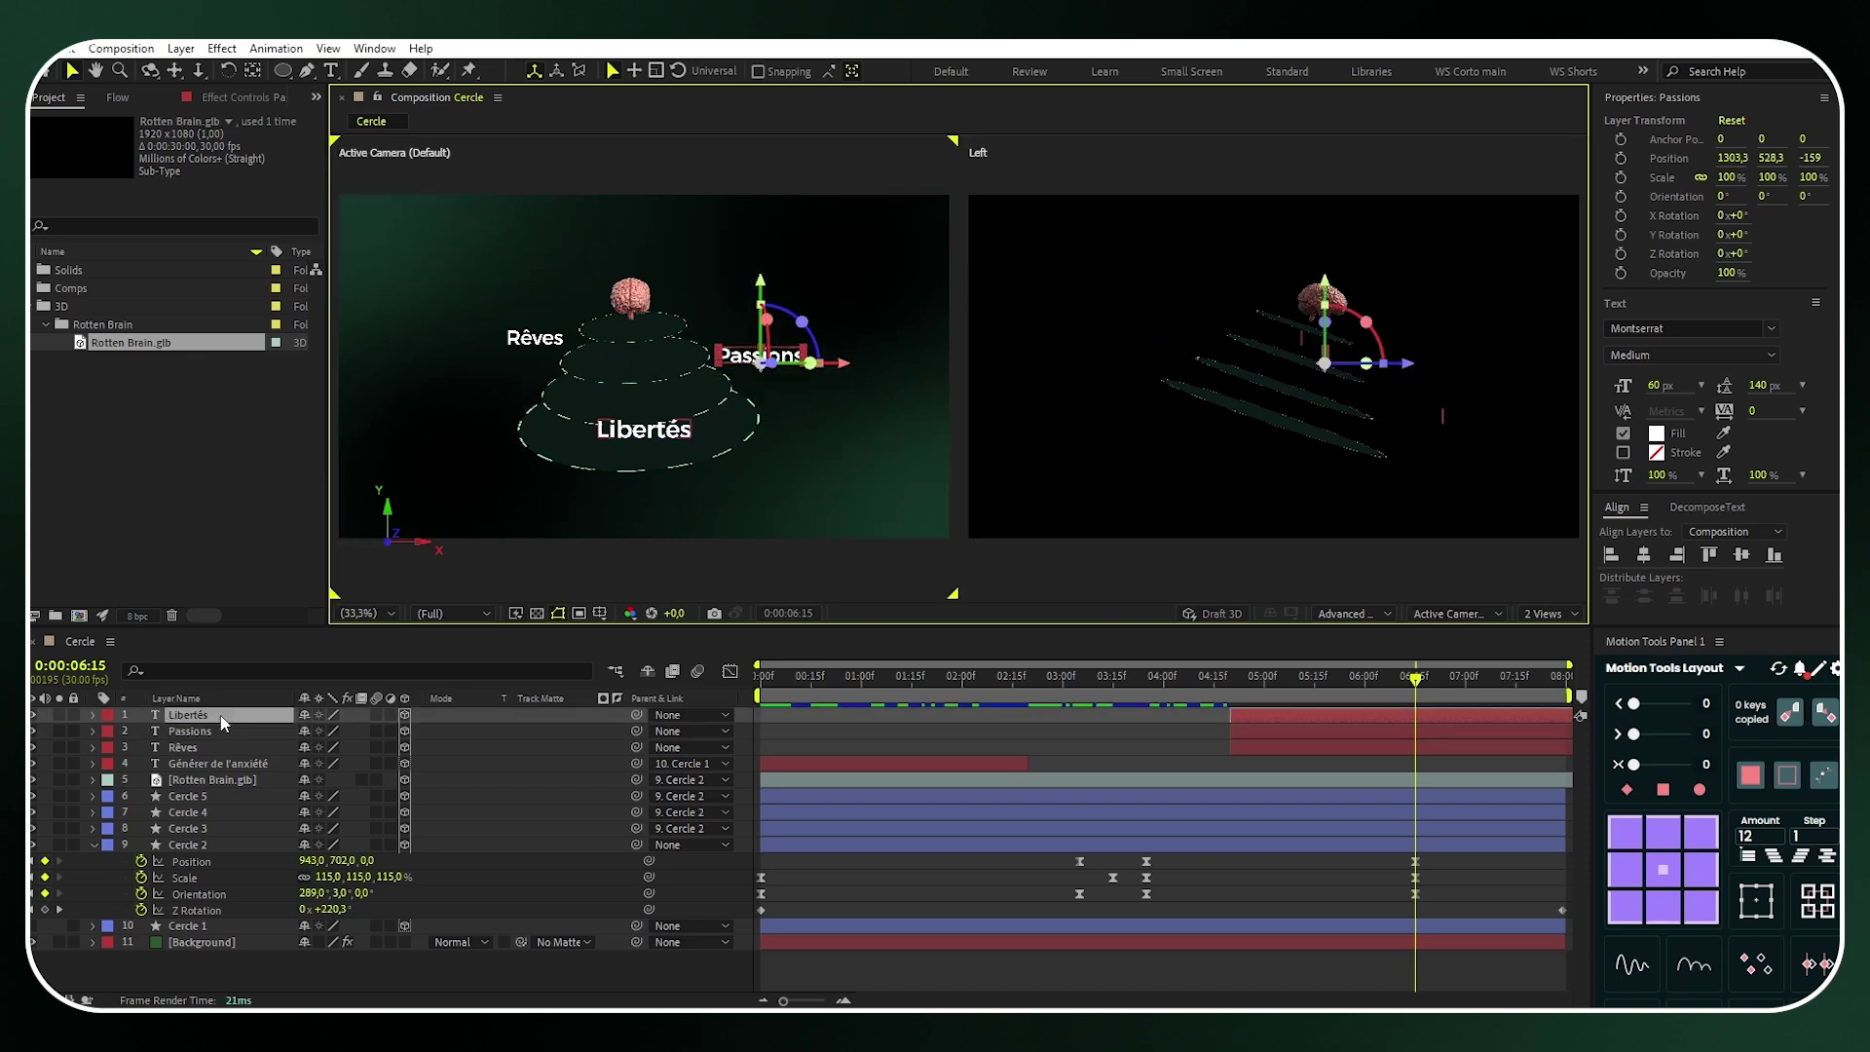
drag(648, 429, 600, 453)
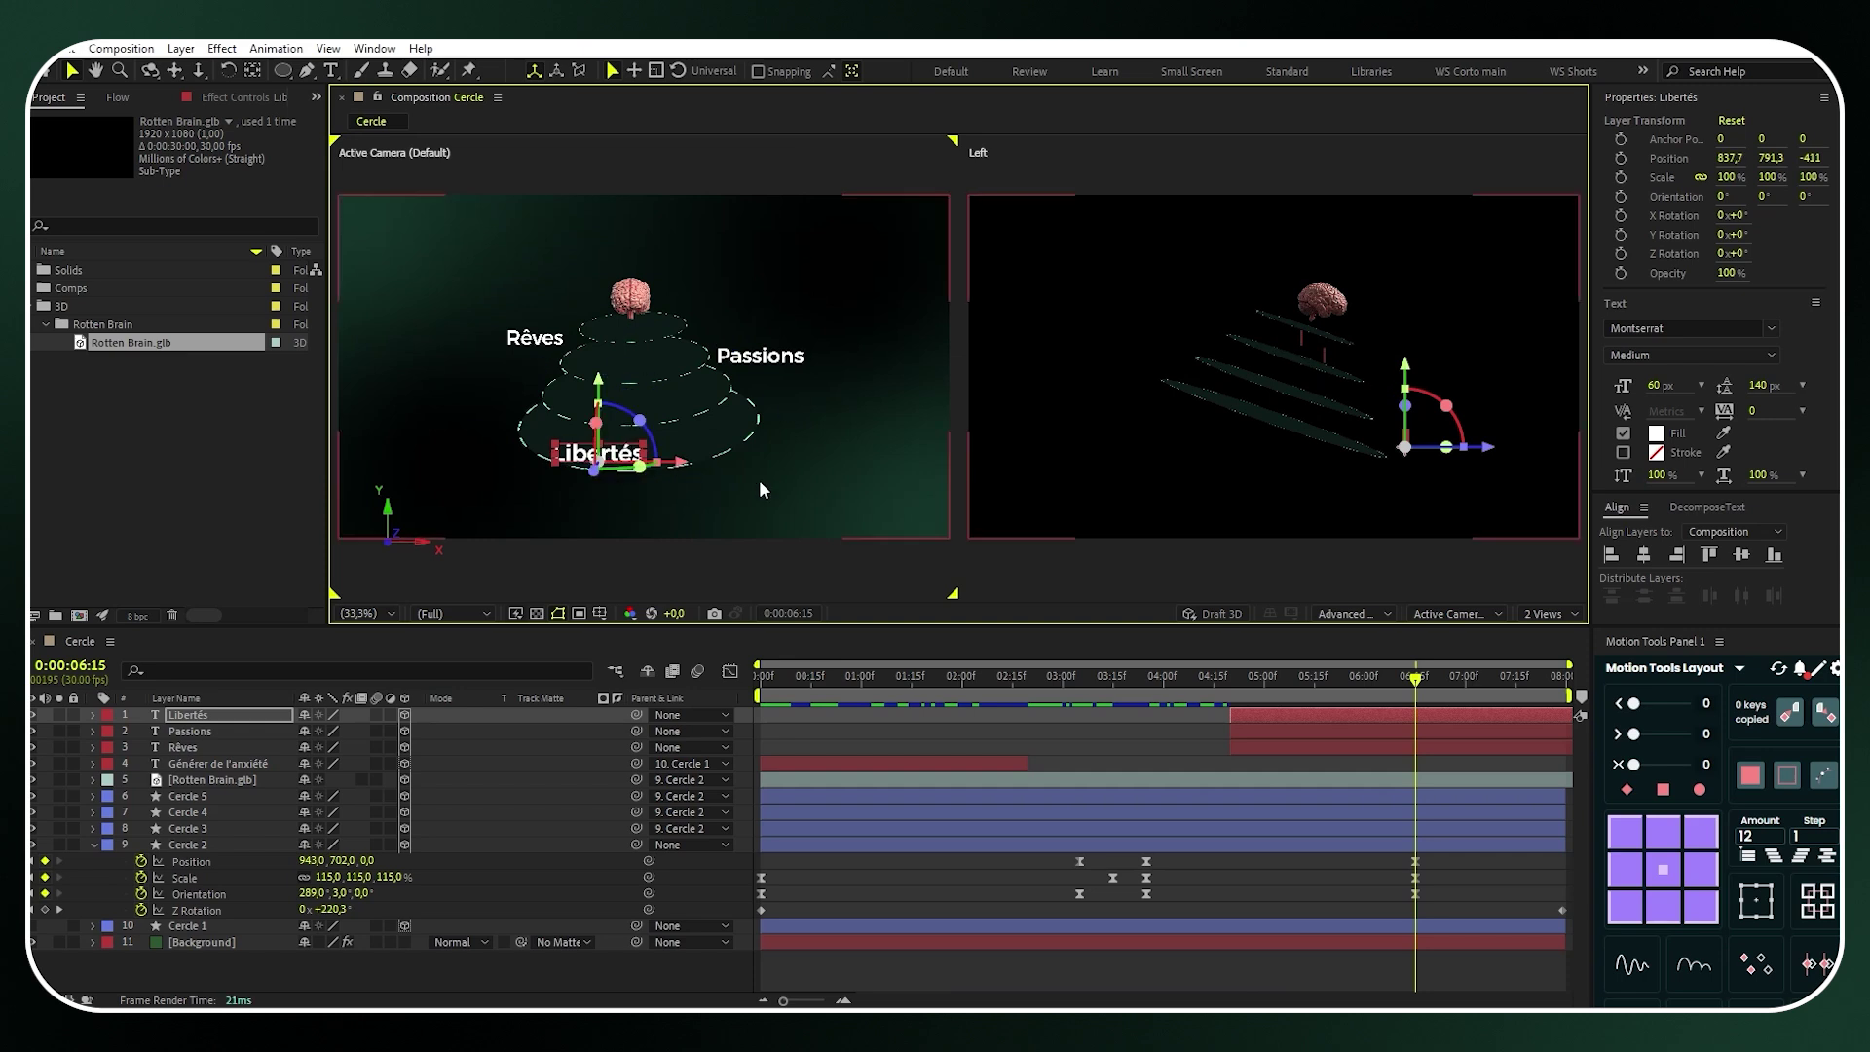
click(1549, 614)
click(1552, 654)
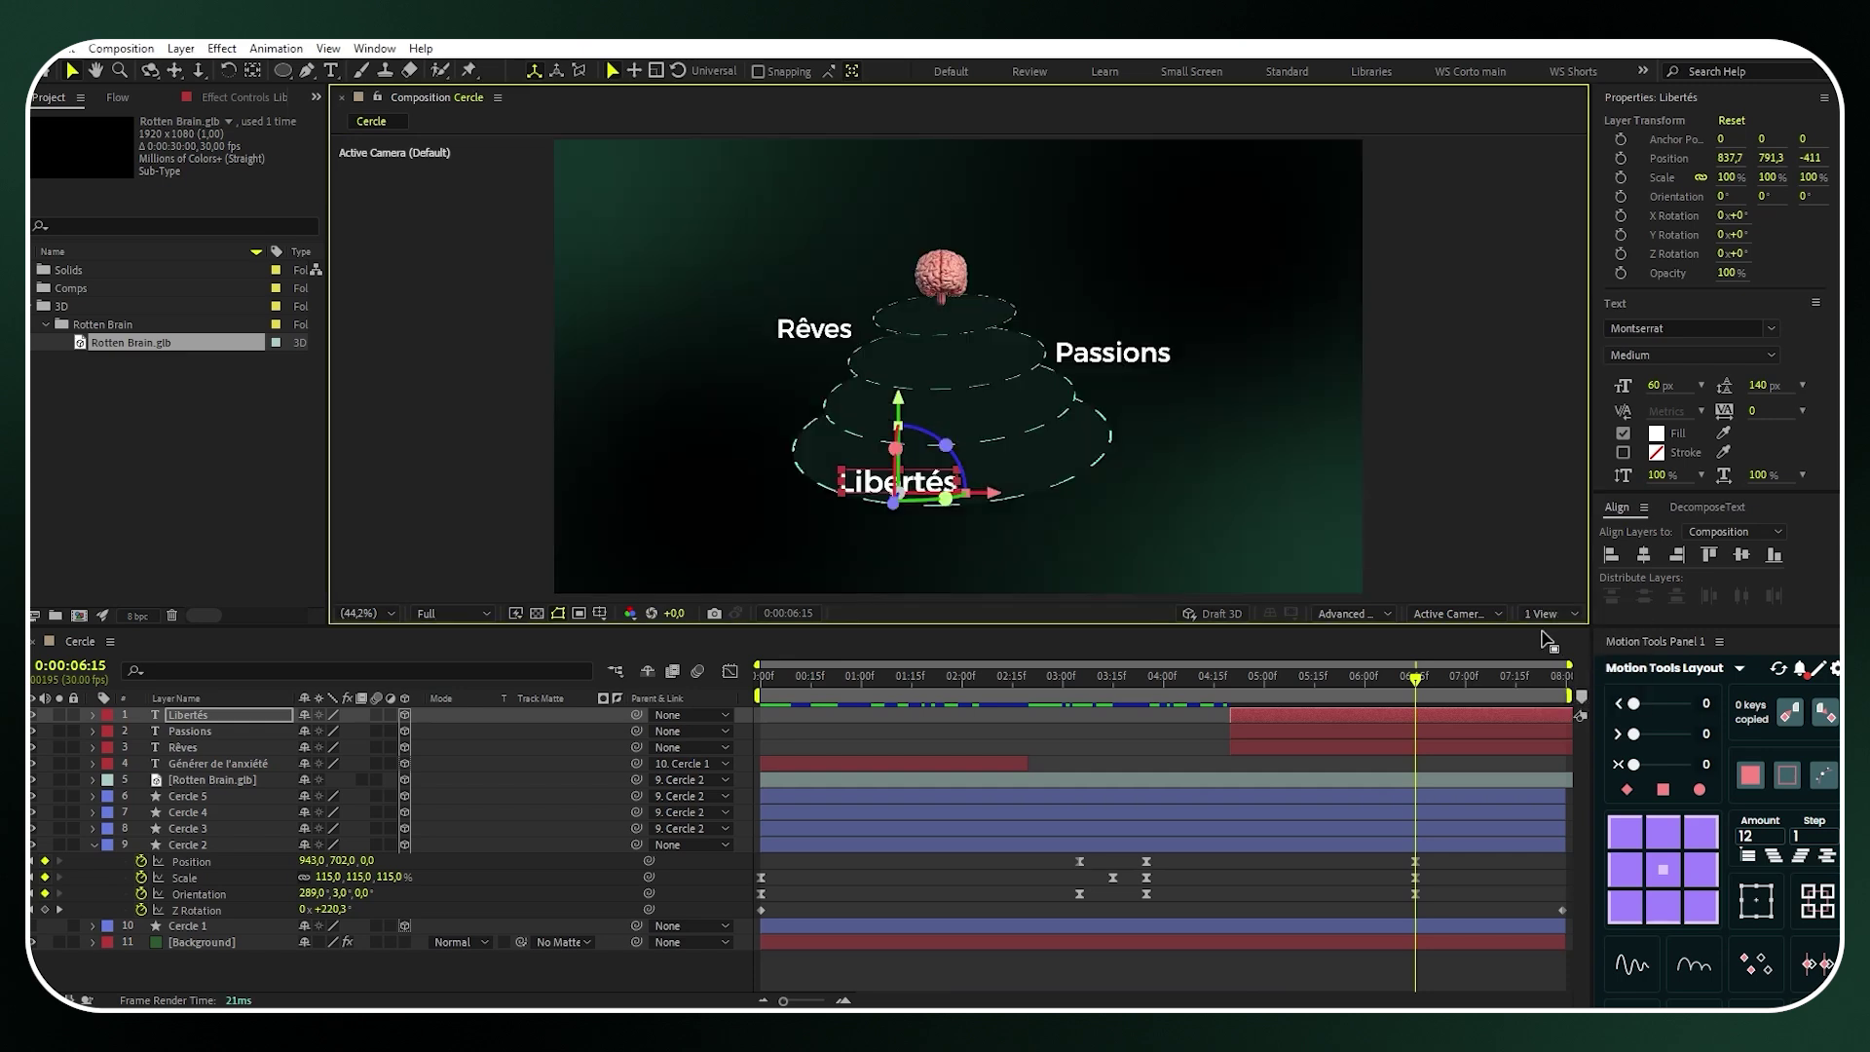
Duplicate the Cercle 2 layer as a hidden copy with its Z Rotation keyframes removed
click(236, 845)
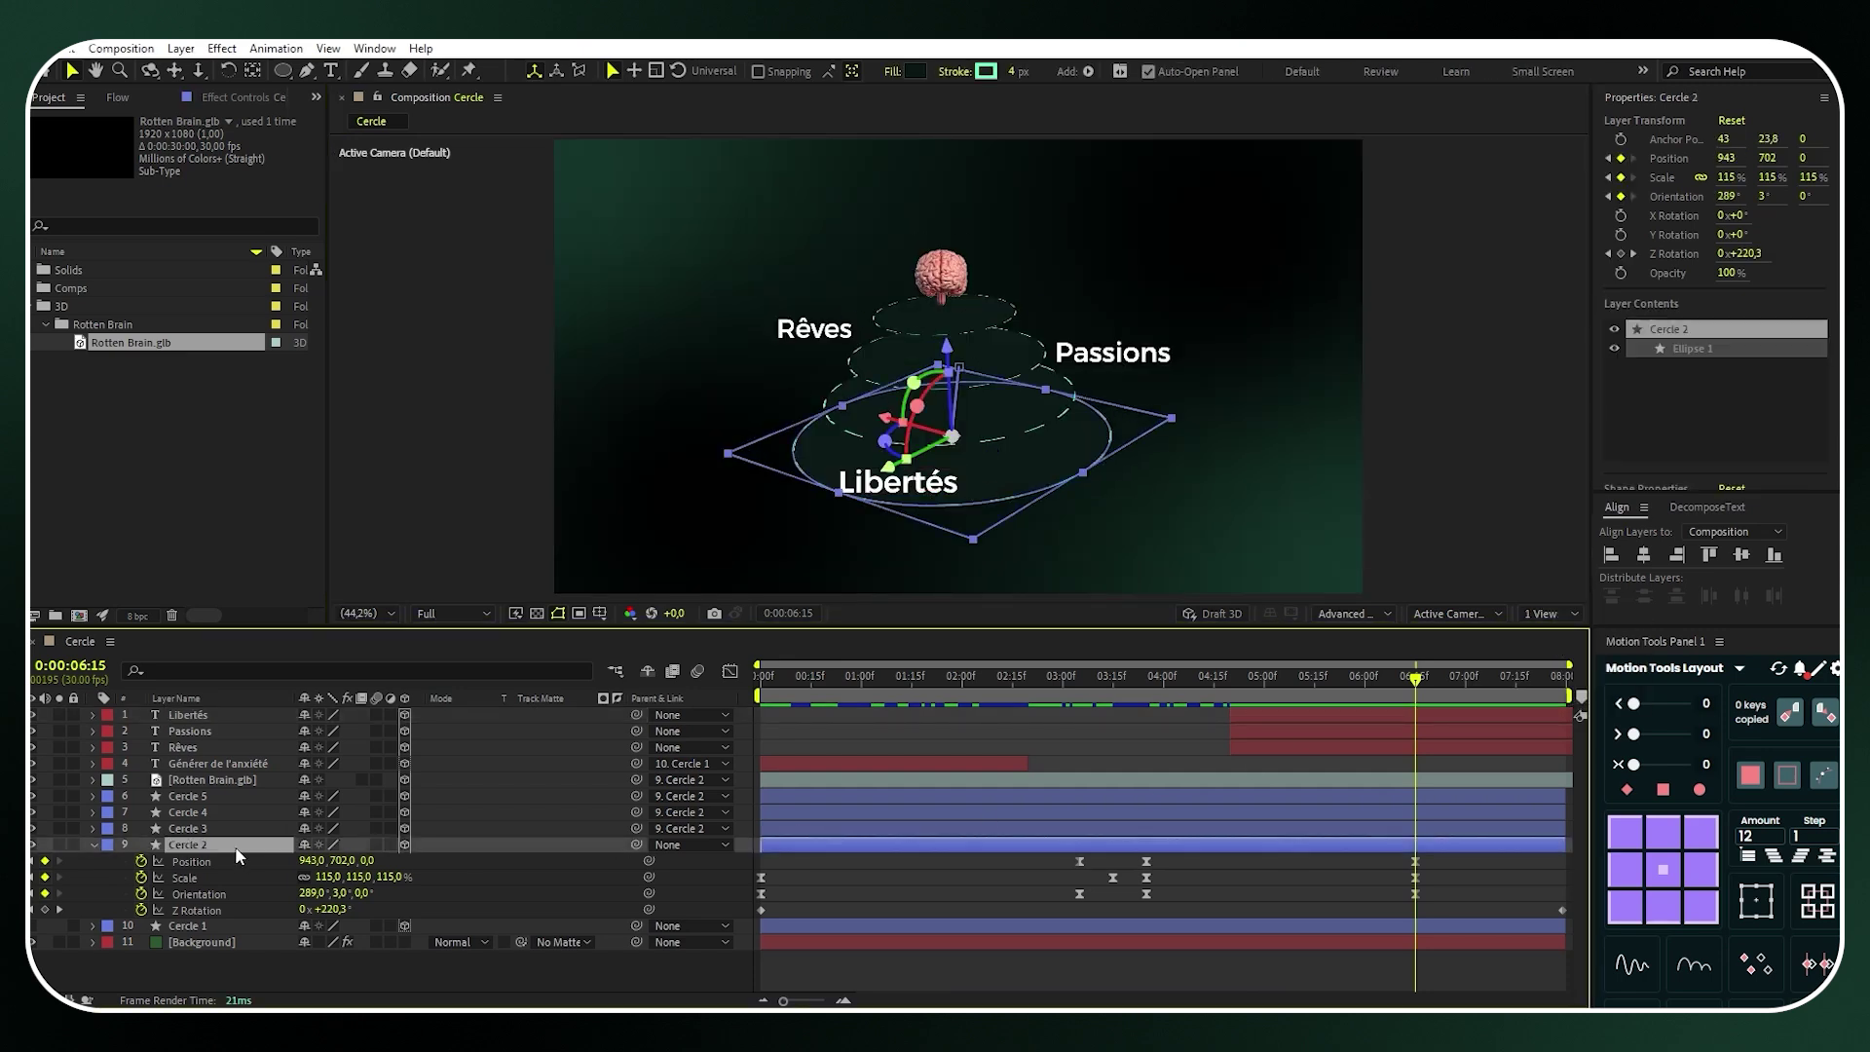
key(ctrl+d)
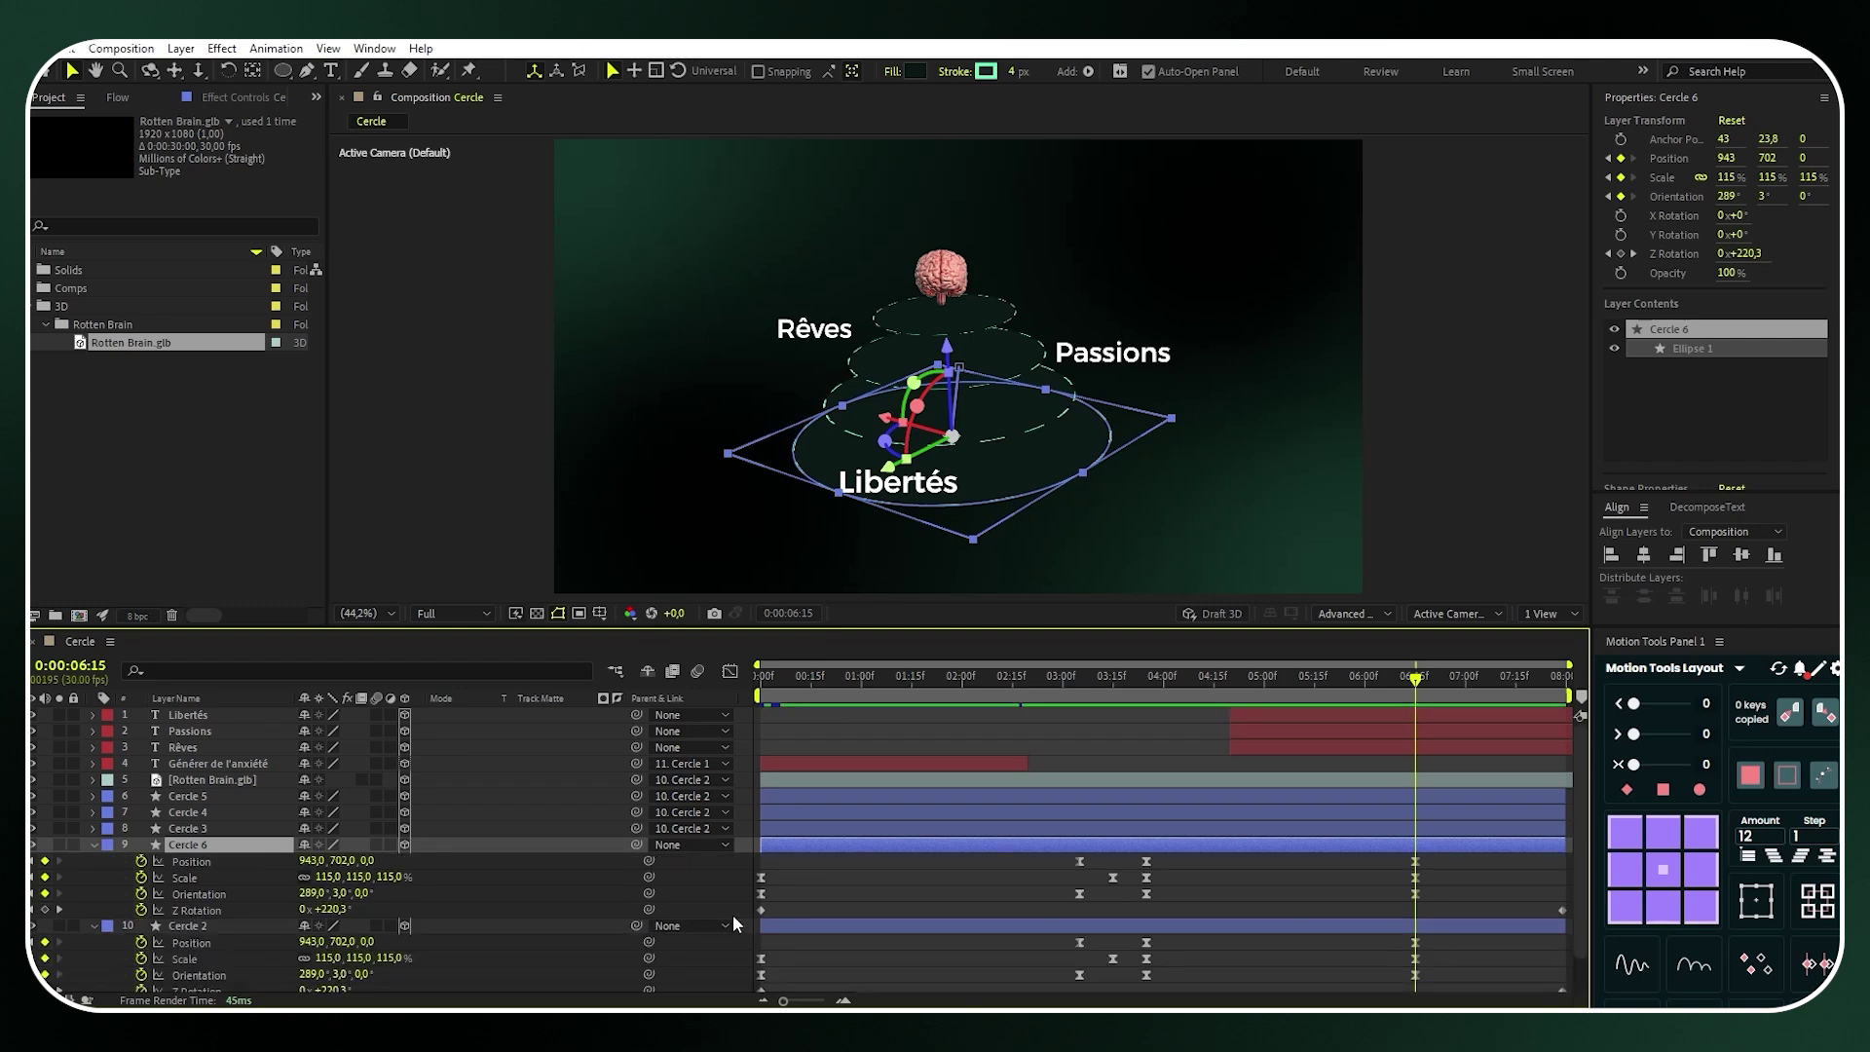
click(762, 911)
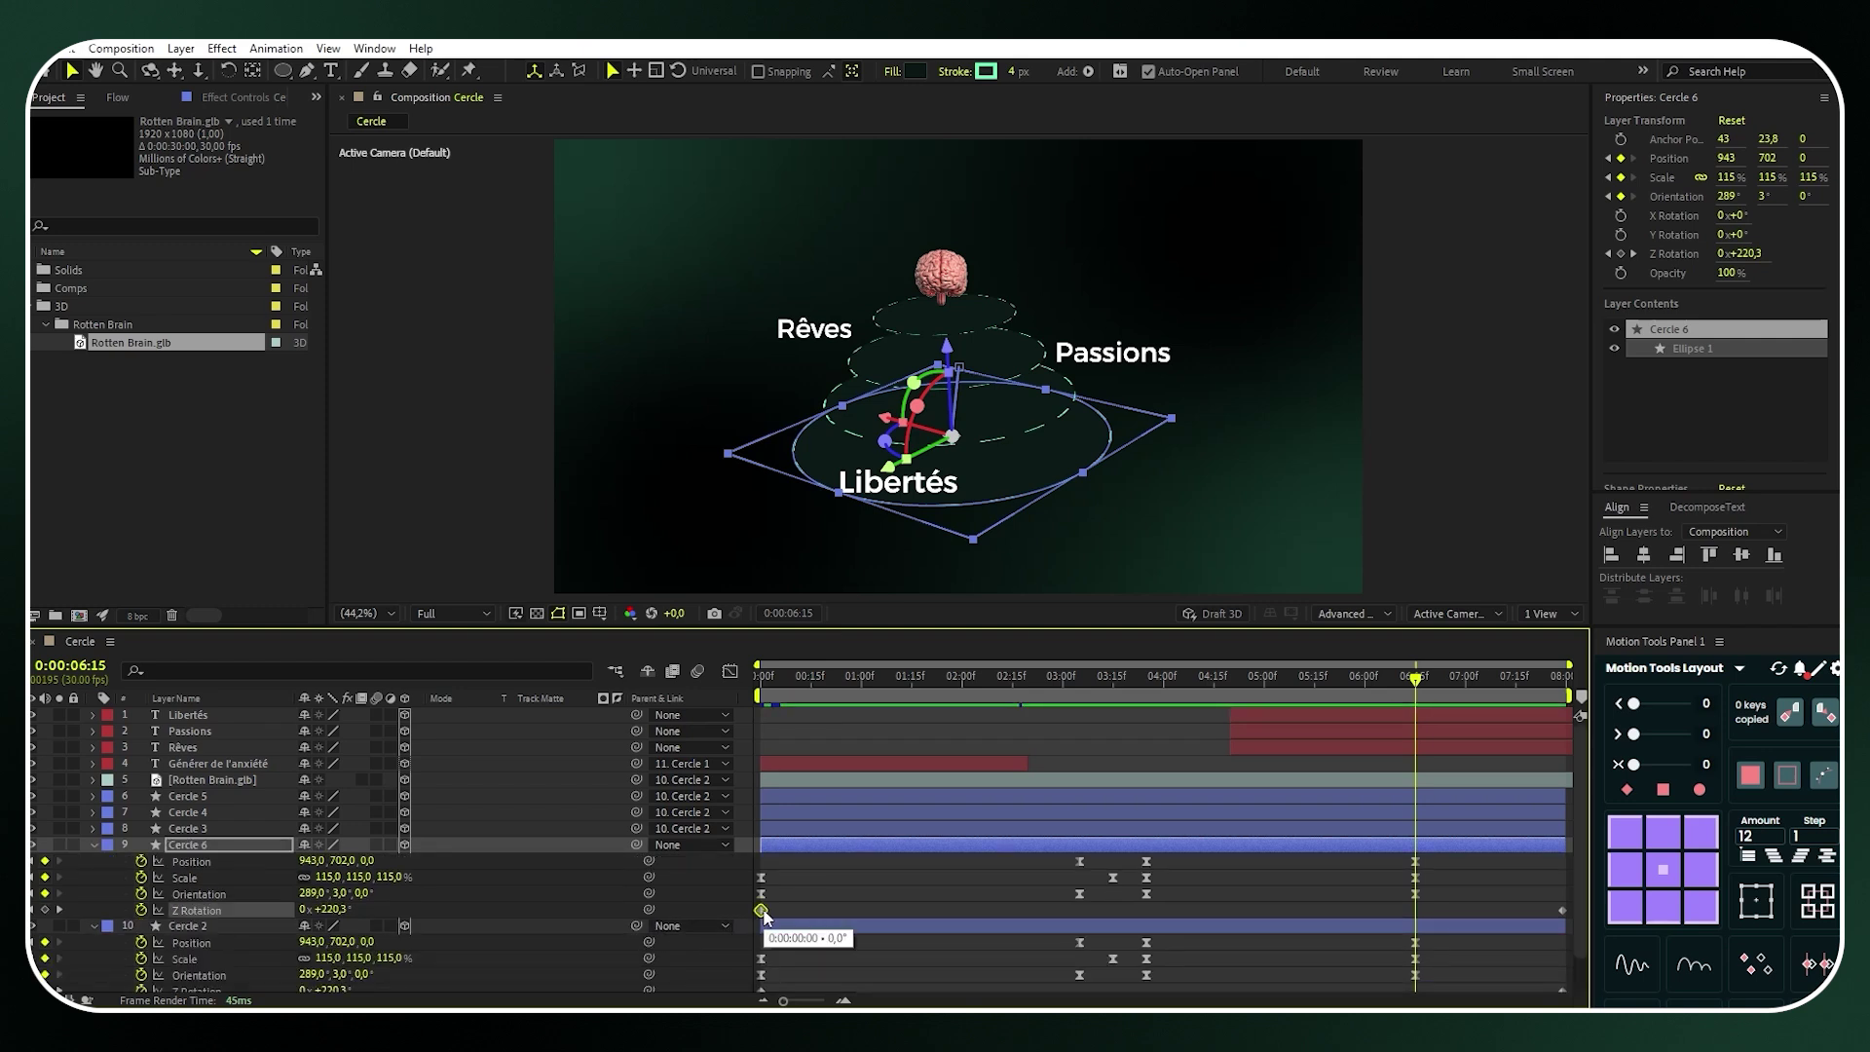
key(Delete)
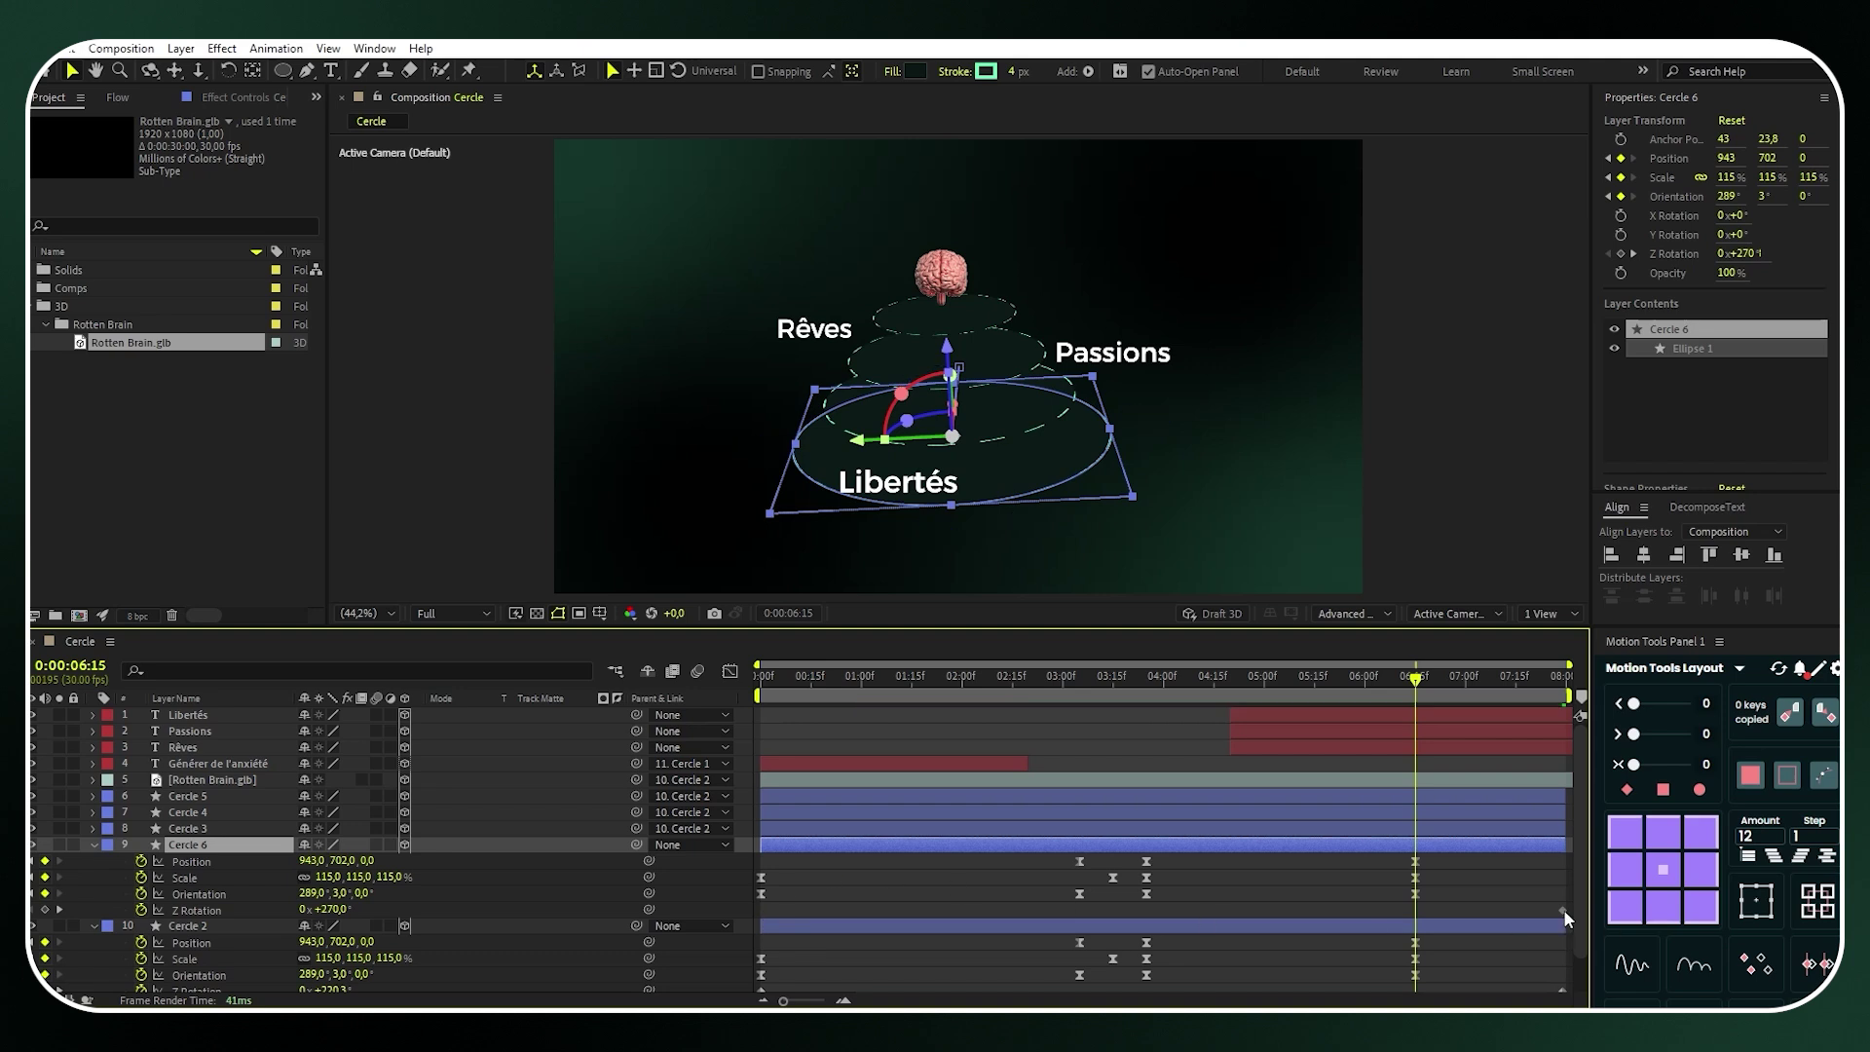
click(141, 910)
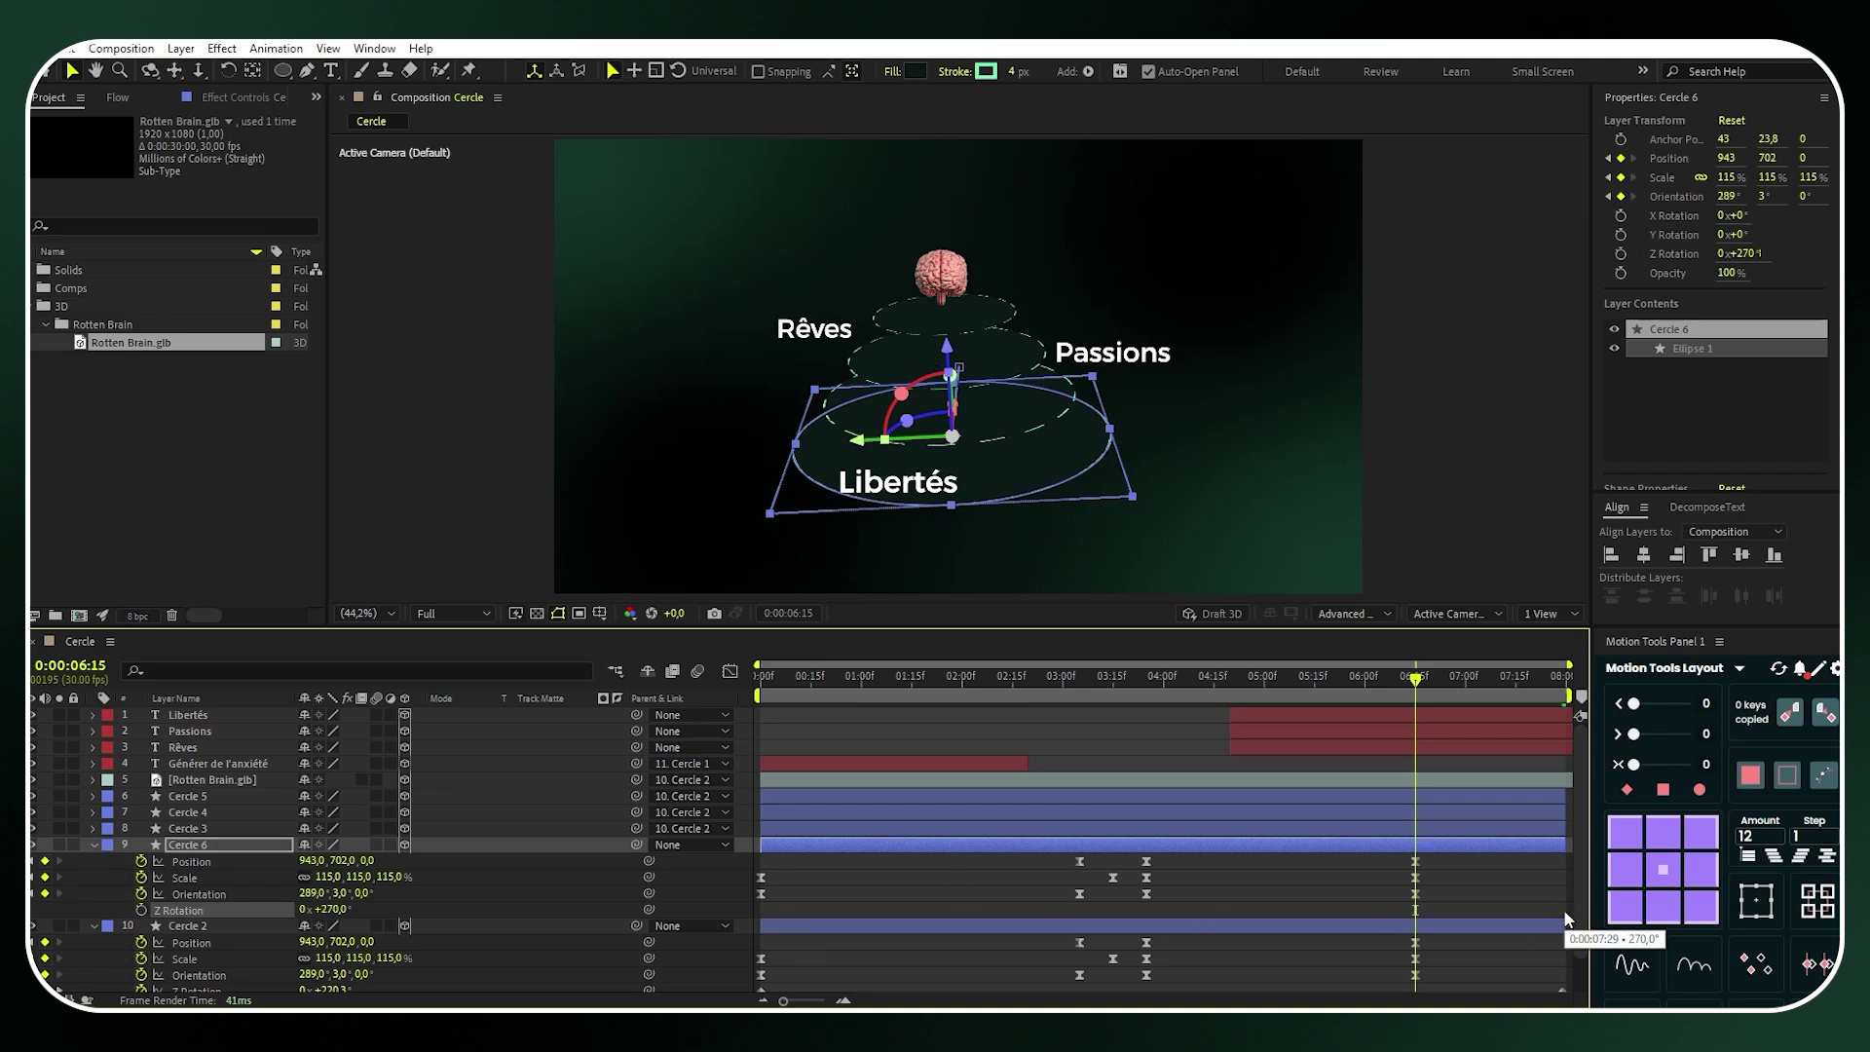
click(32, 844)
click(93, 843)
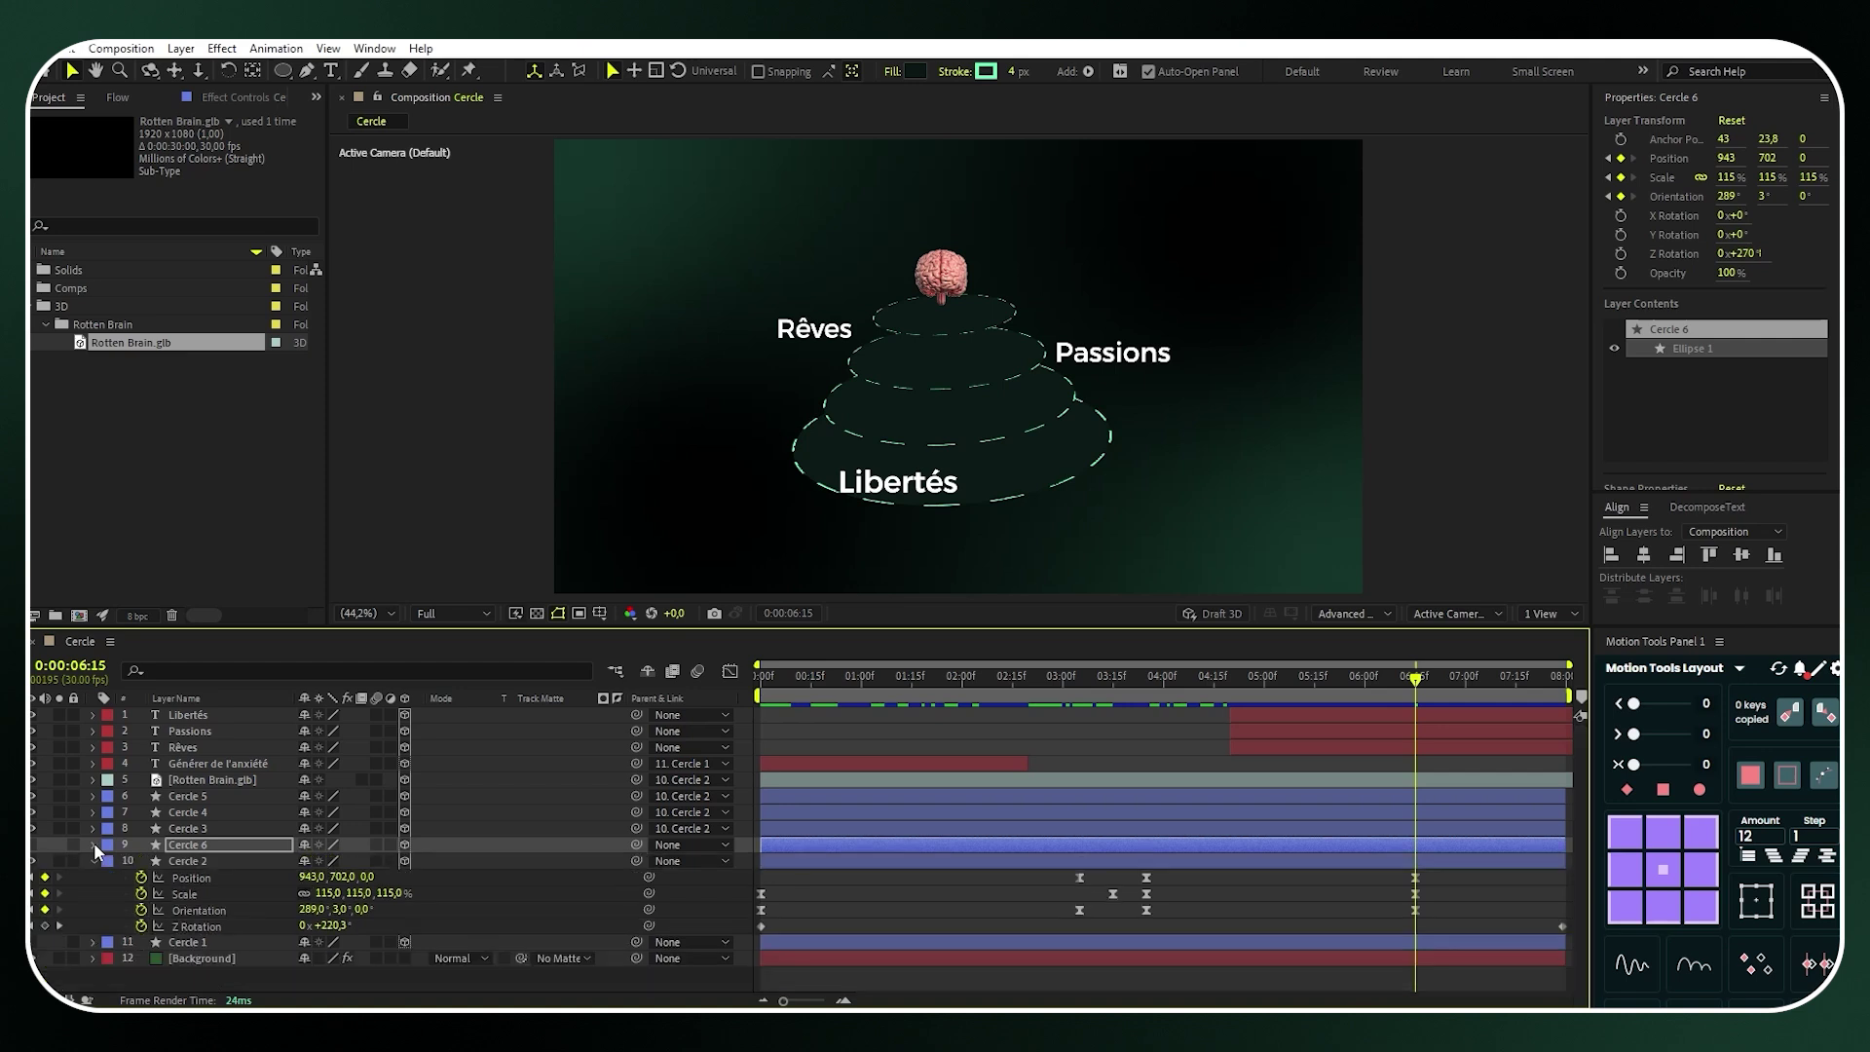
Parent the Rêves, Passions and Libertés text layers to the hidden Cercle 6 layer
click(221, 746)
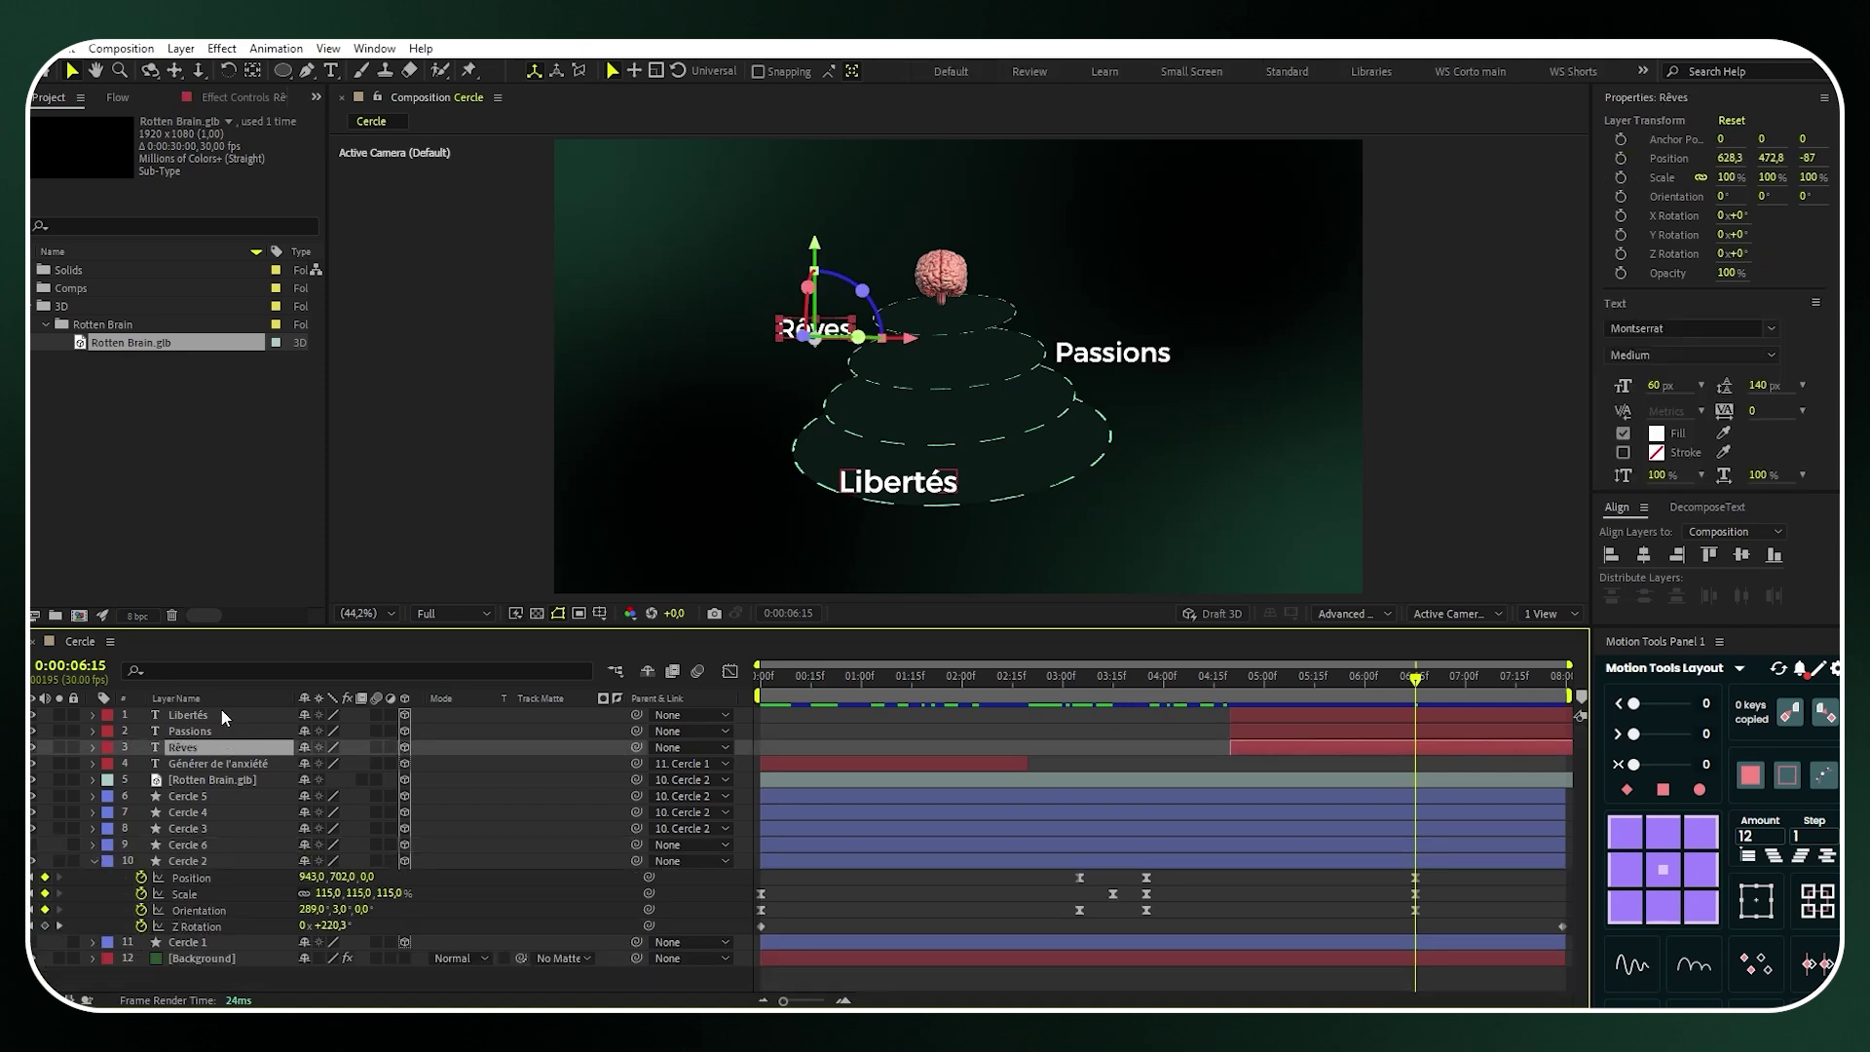
shift+click(223, 717)
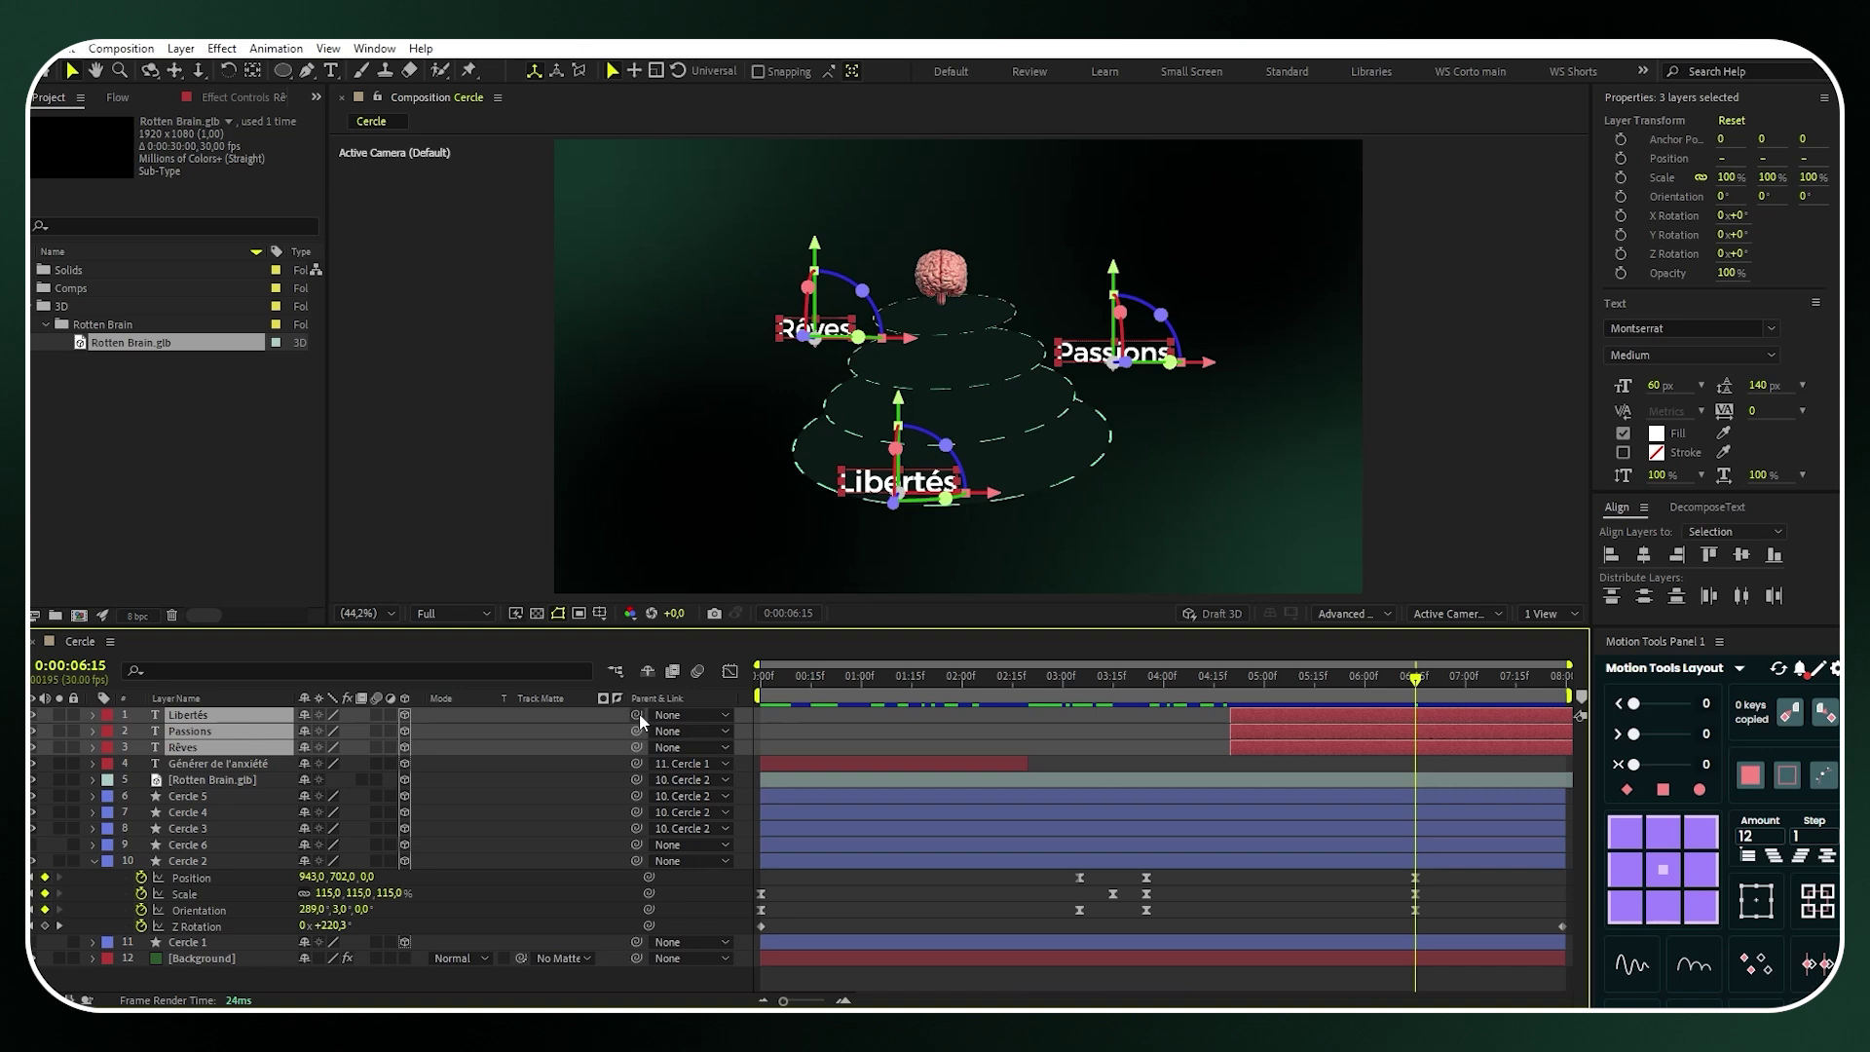
drag(639, 713, 230, 844)
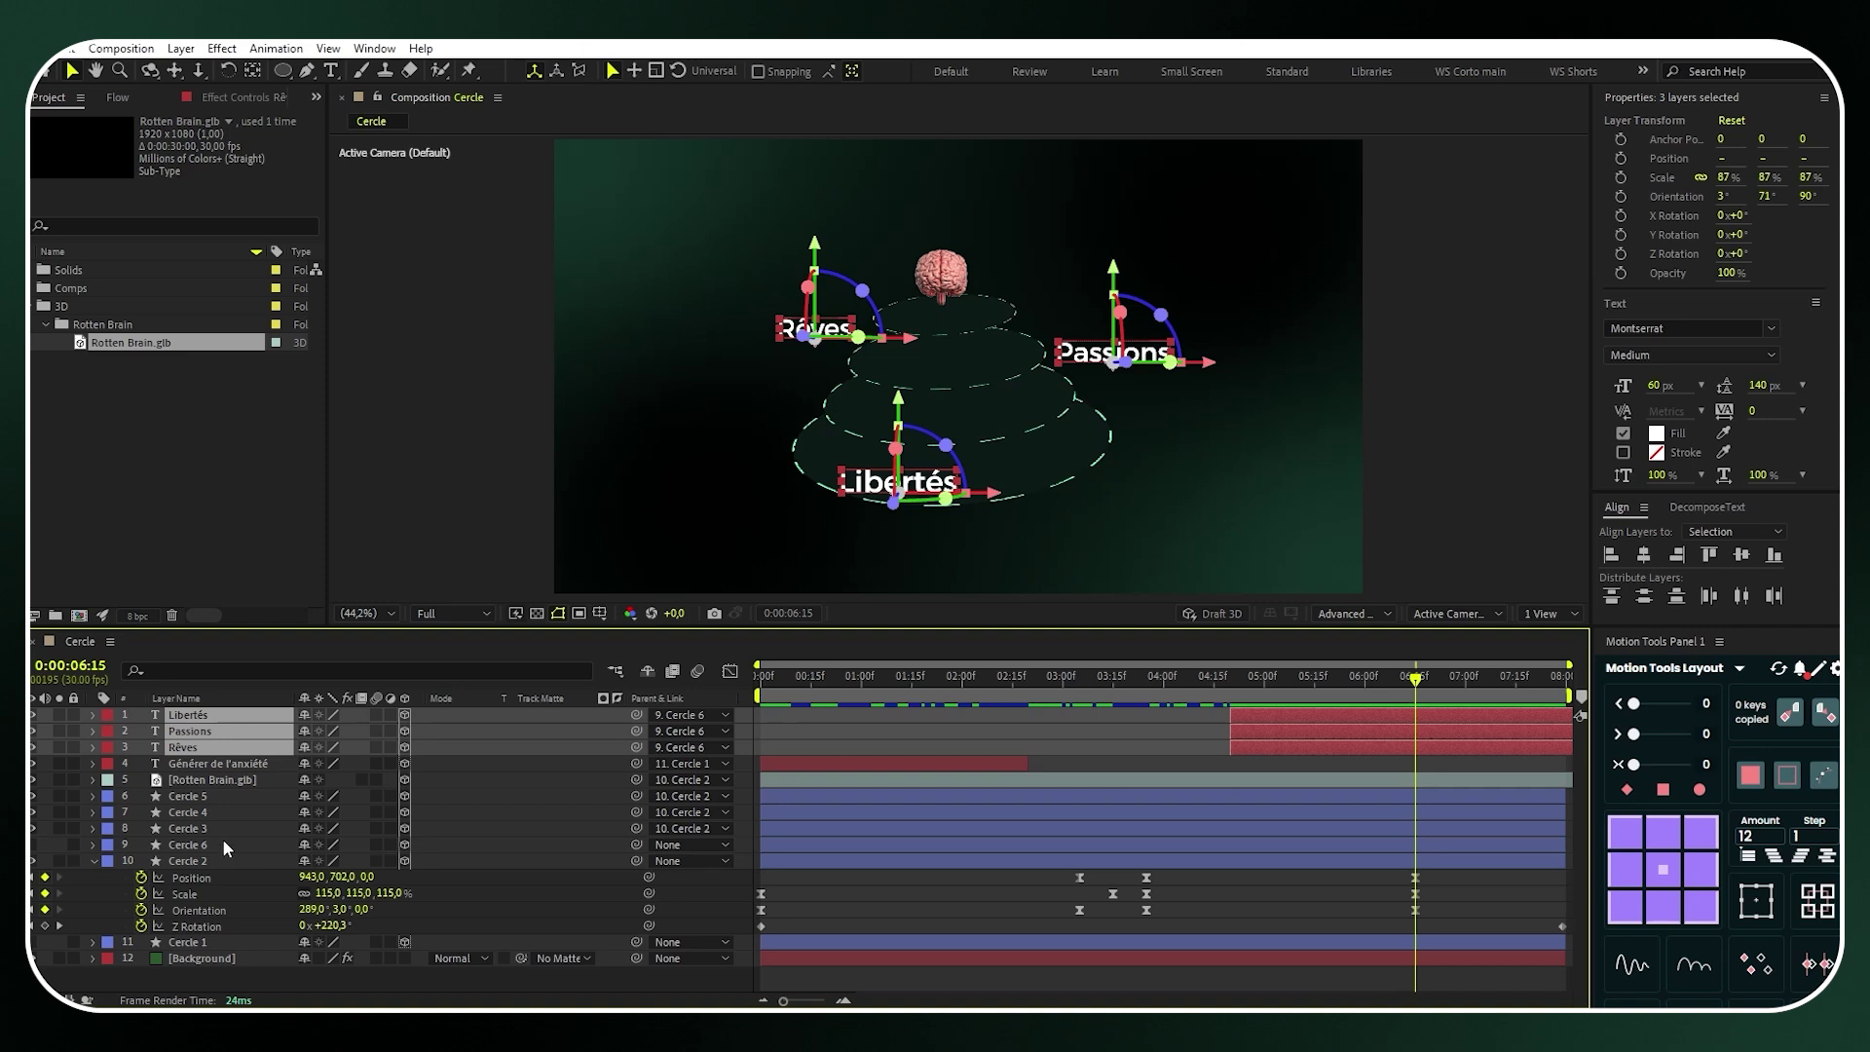
click(94, 859)
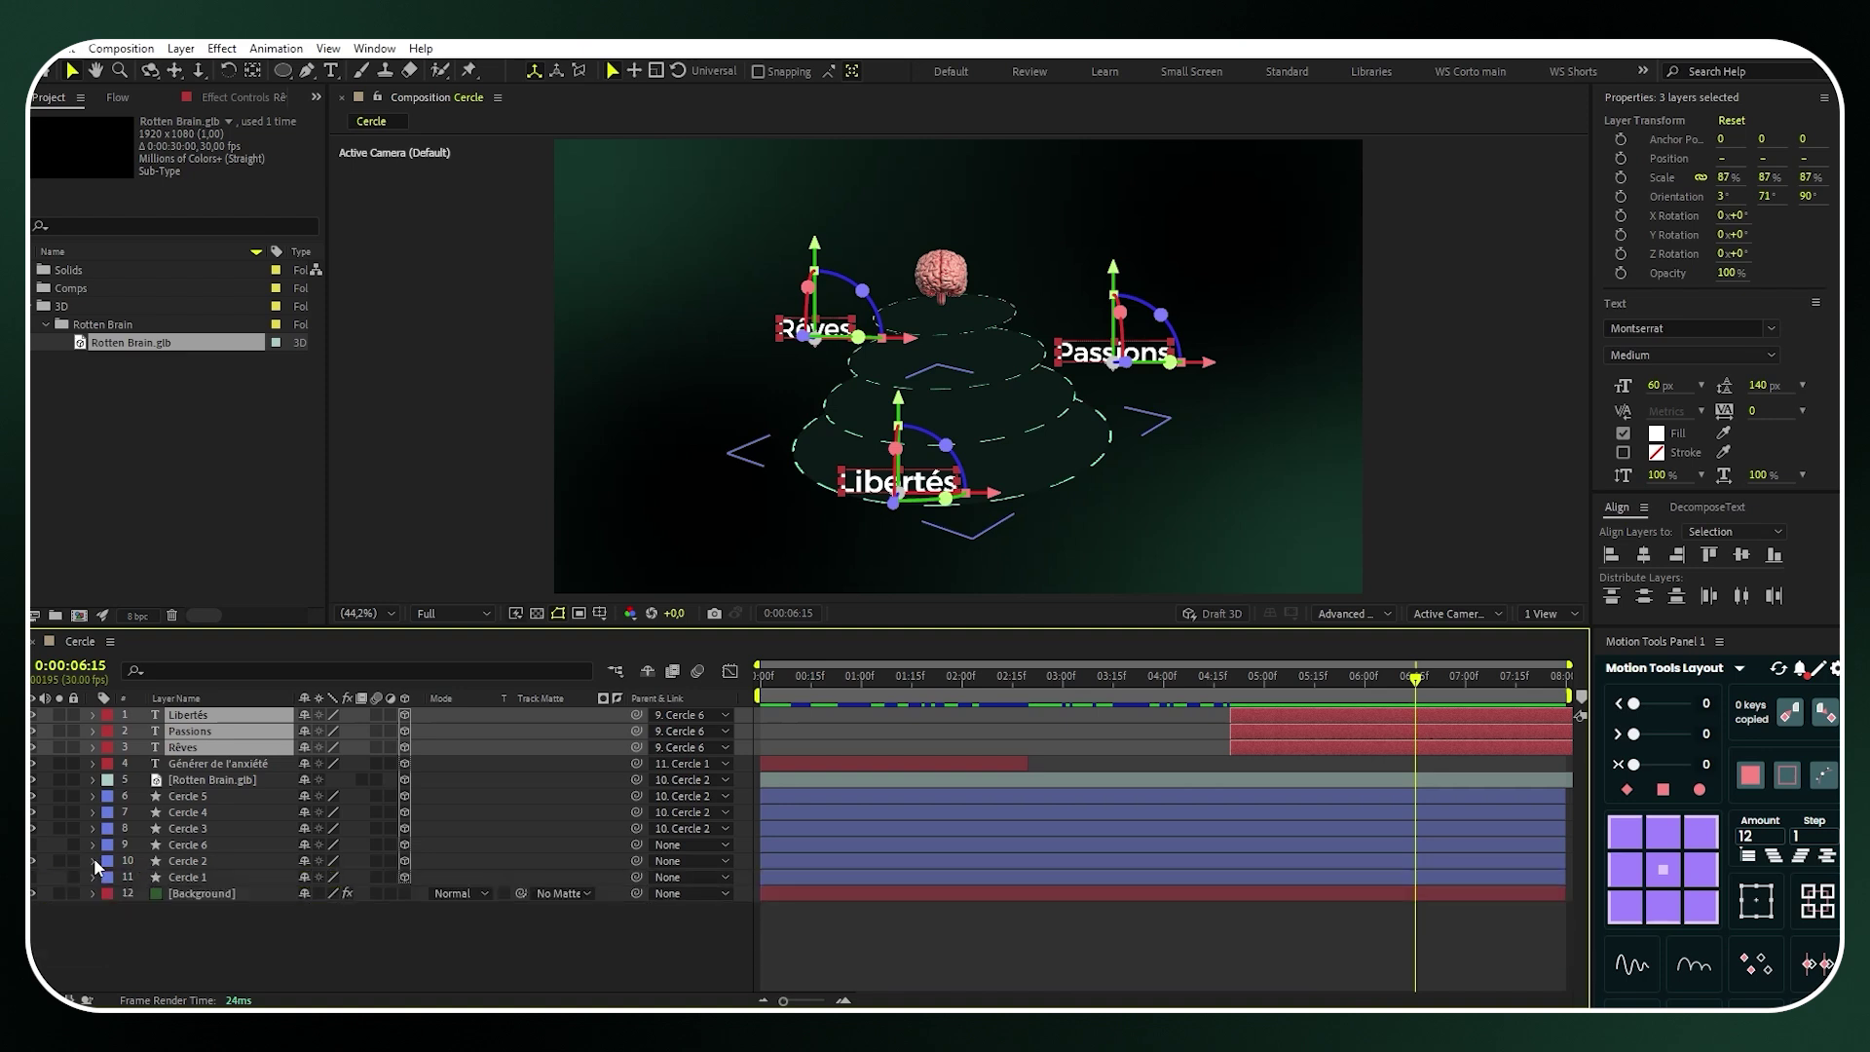
Add an adjustment layer above all other layers and name it Deep glow
click(214, 928)
right_click(226, 931)
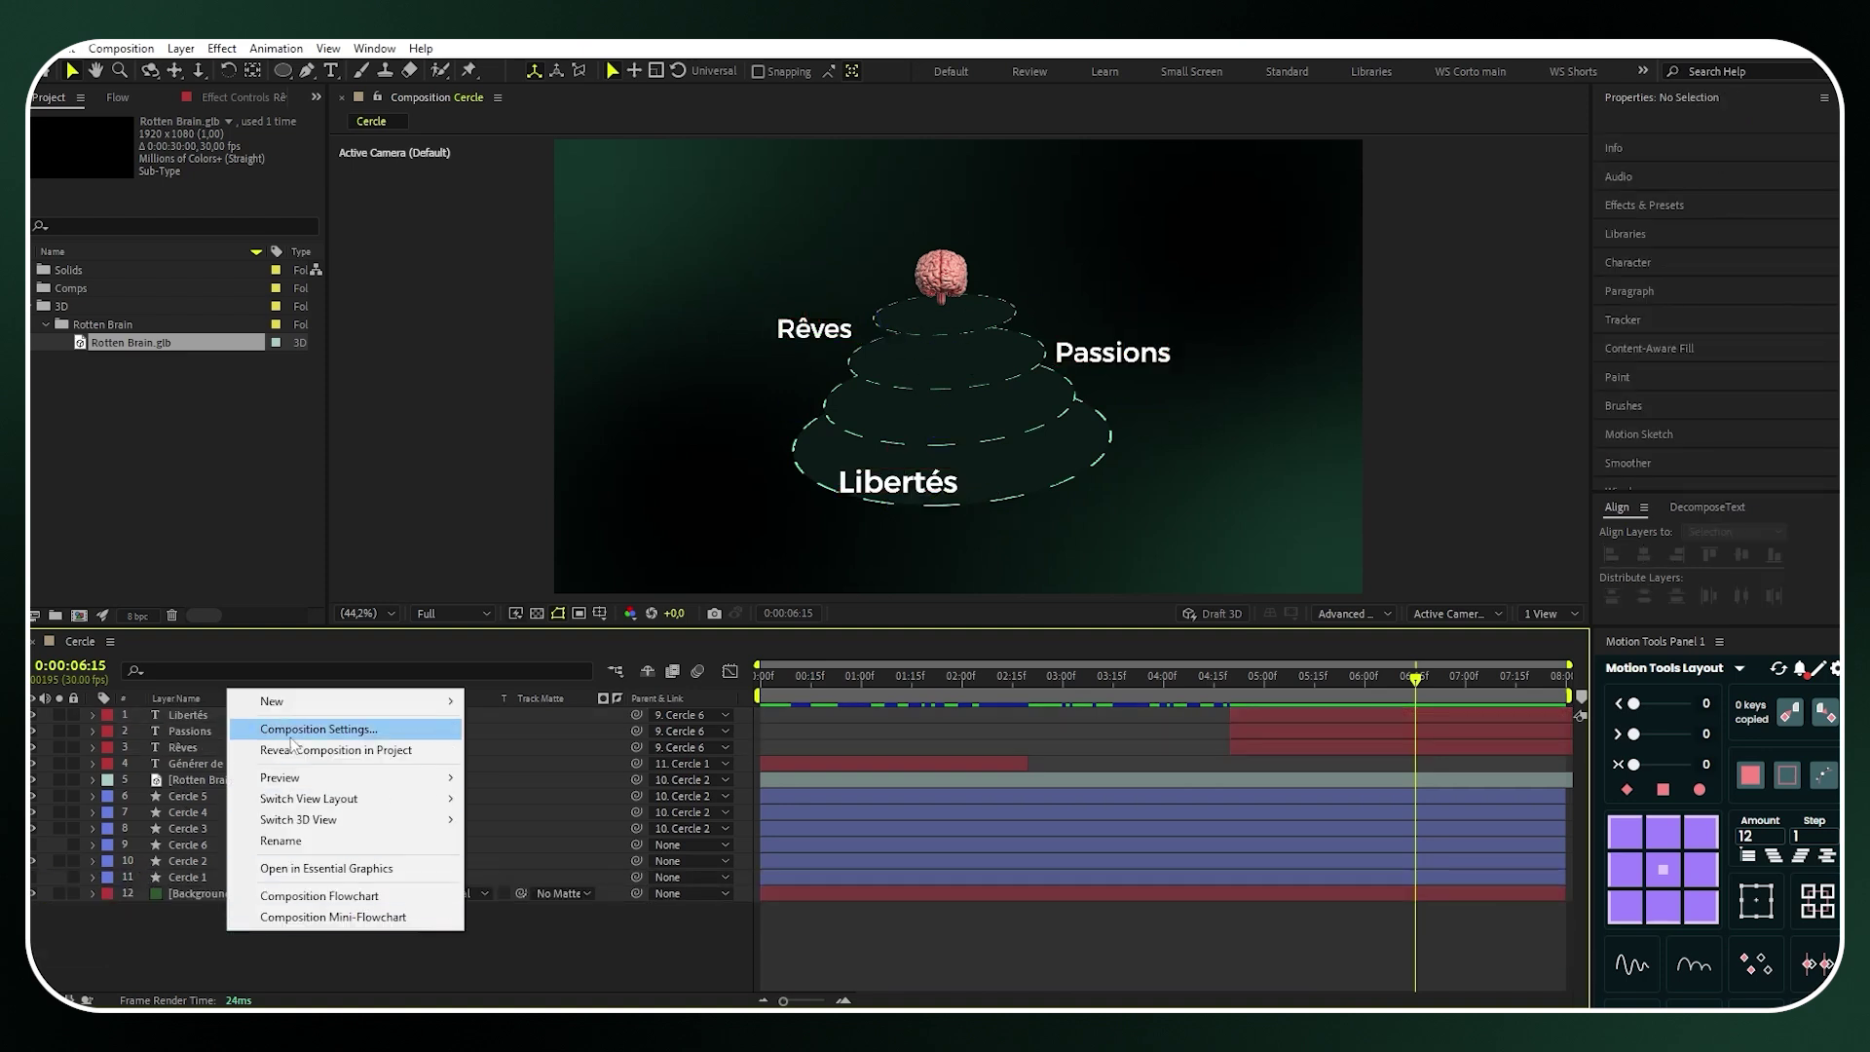
mouse_move(314, 703)
click(502, 857)
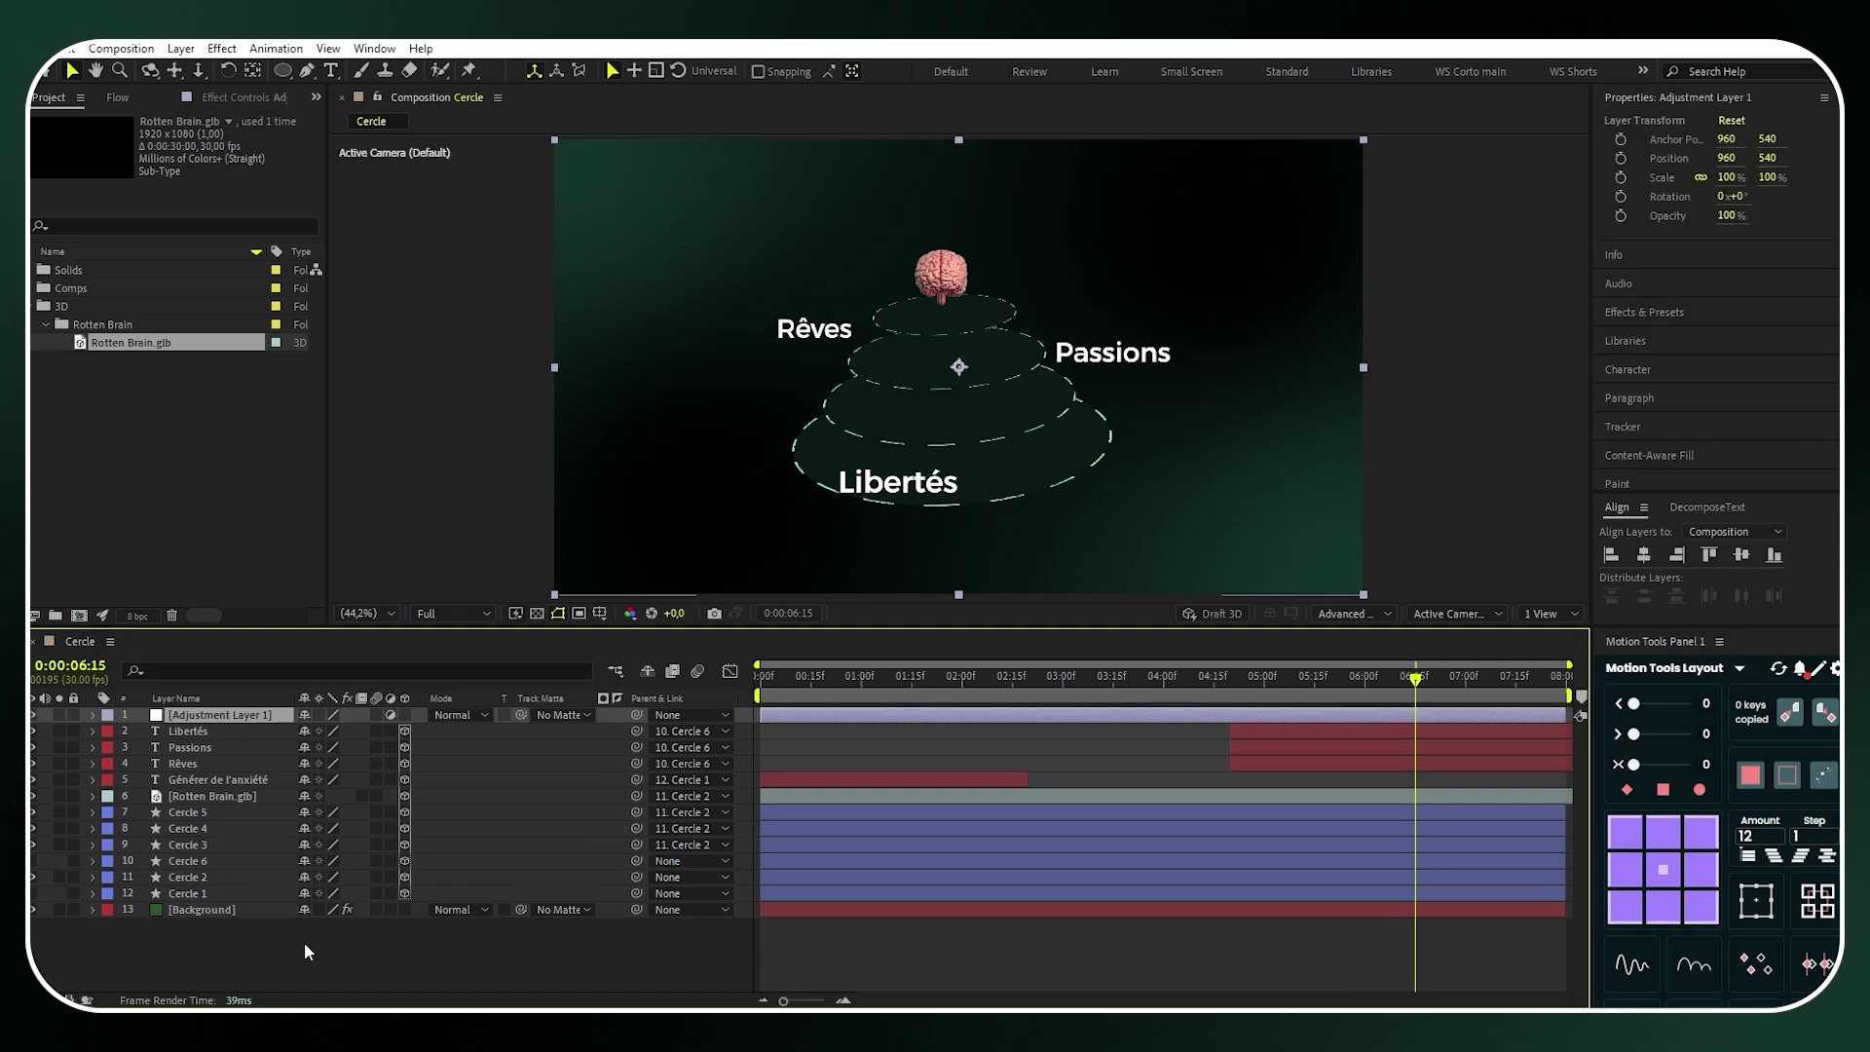
click(180, 48)
mouse_move(329, 74)
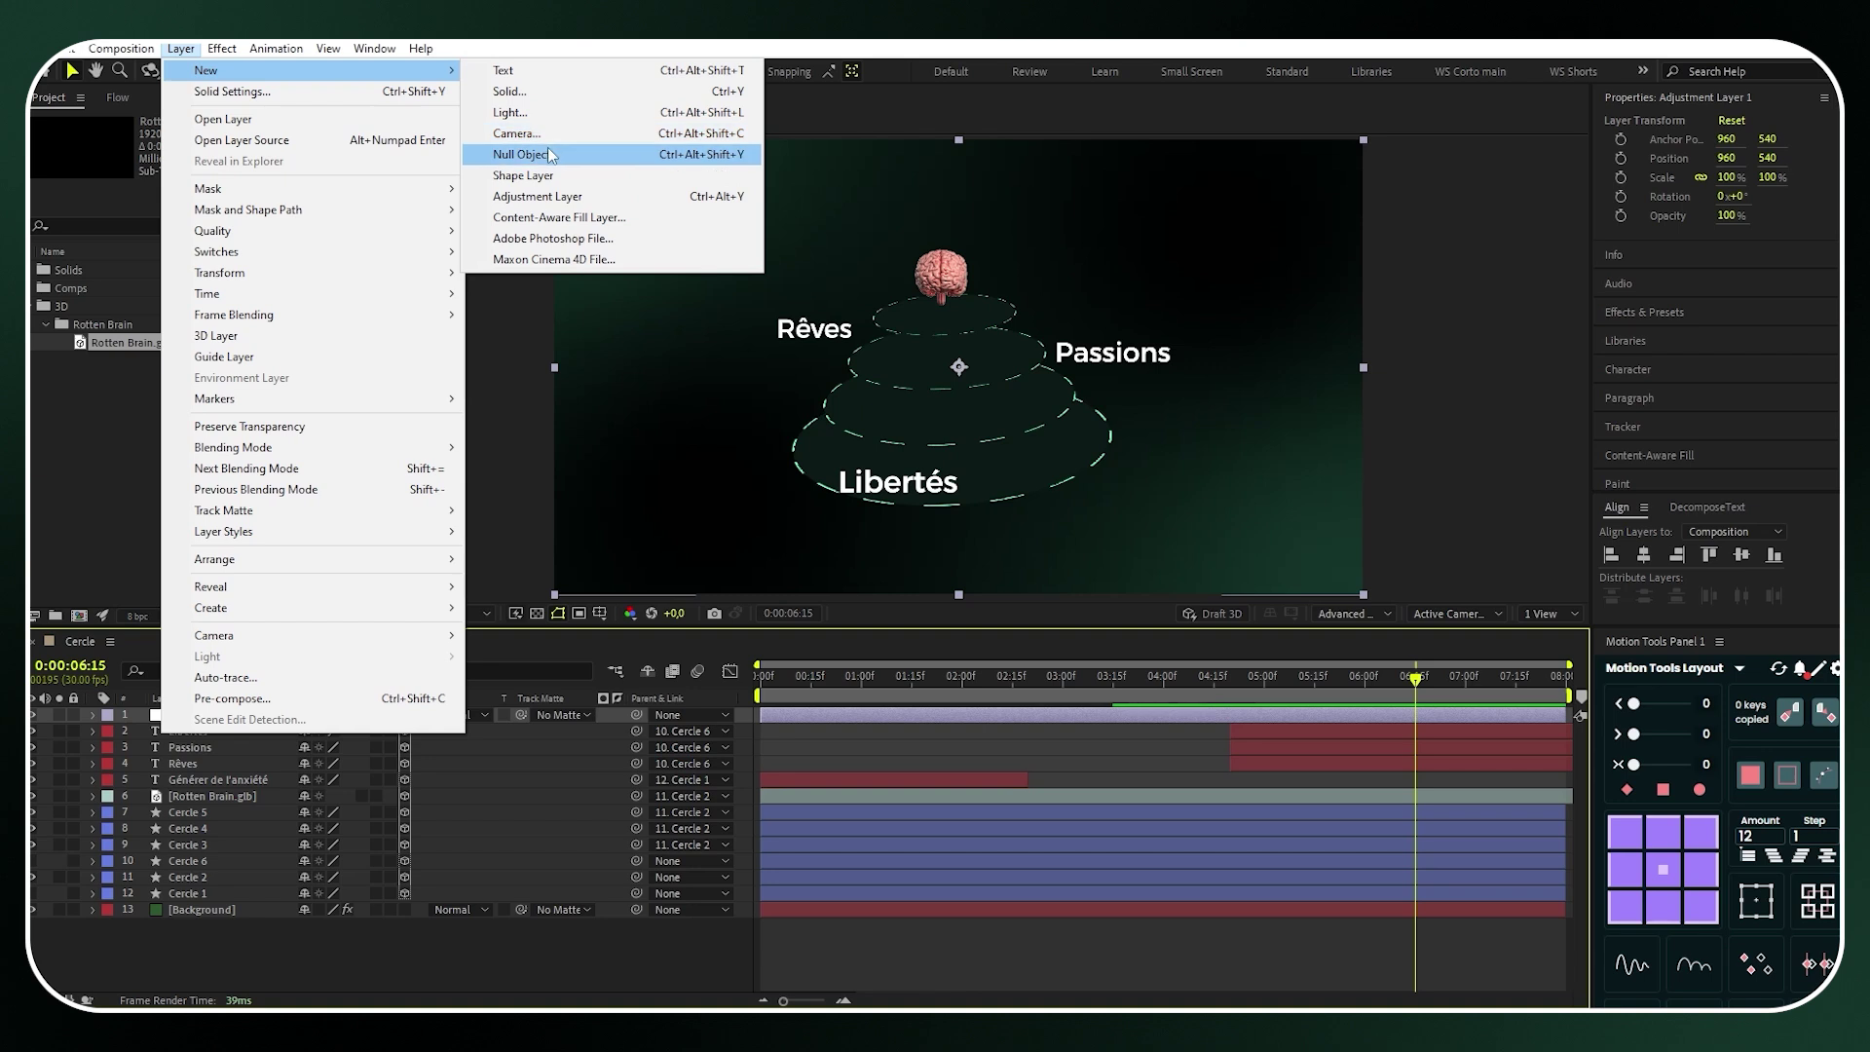
click(247, 709)
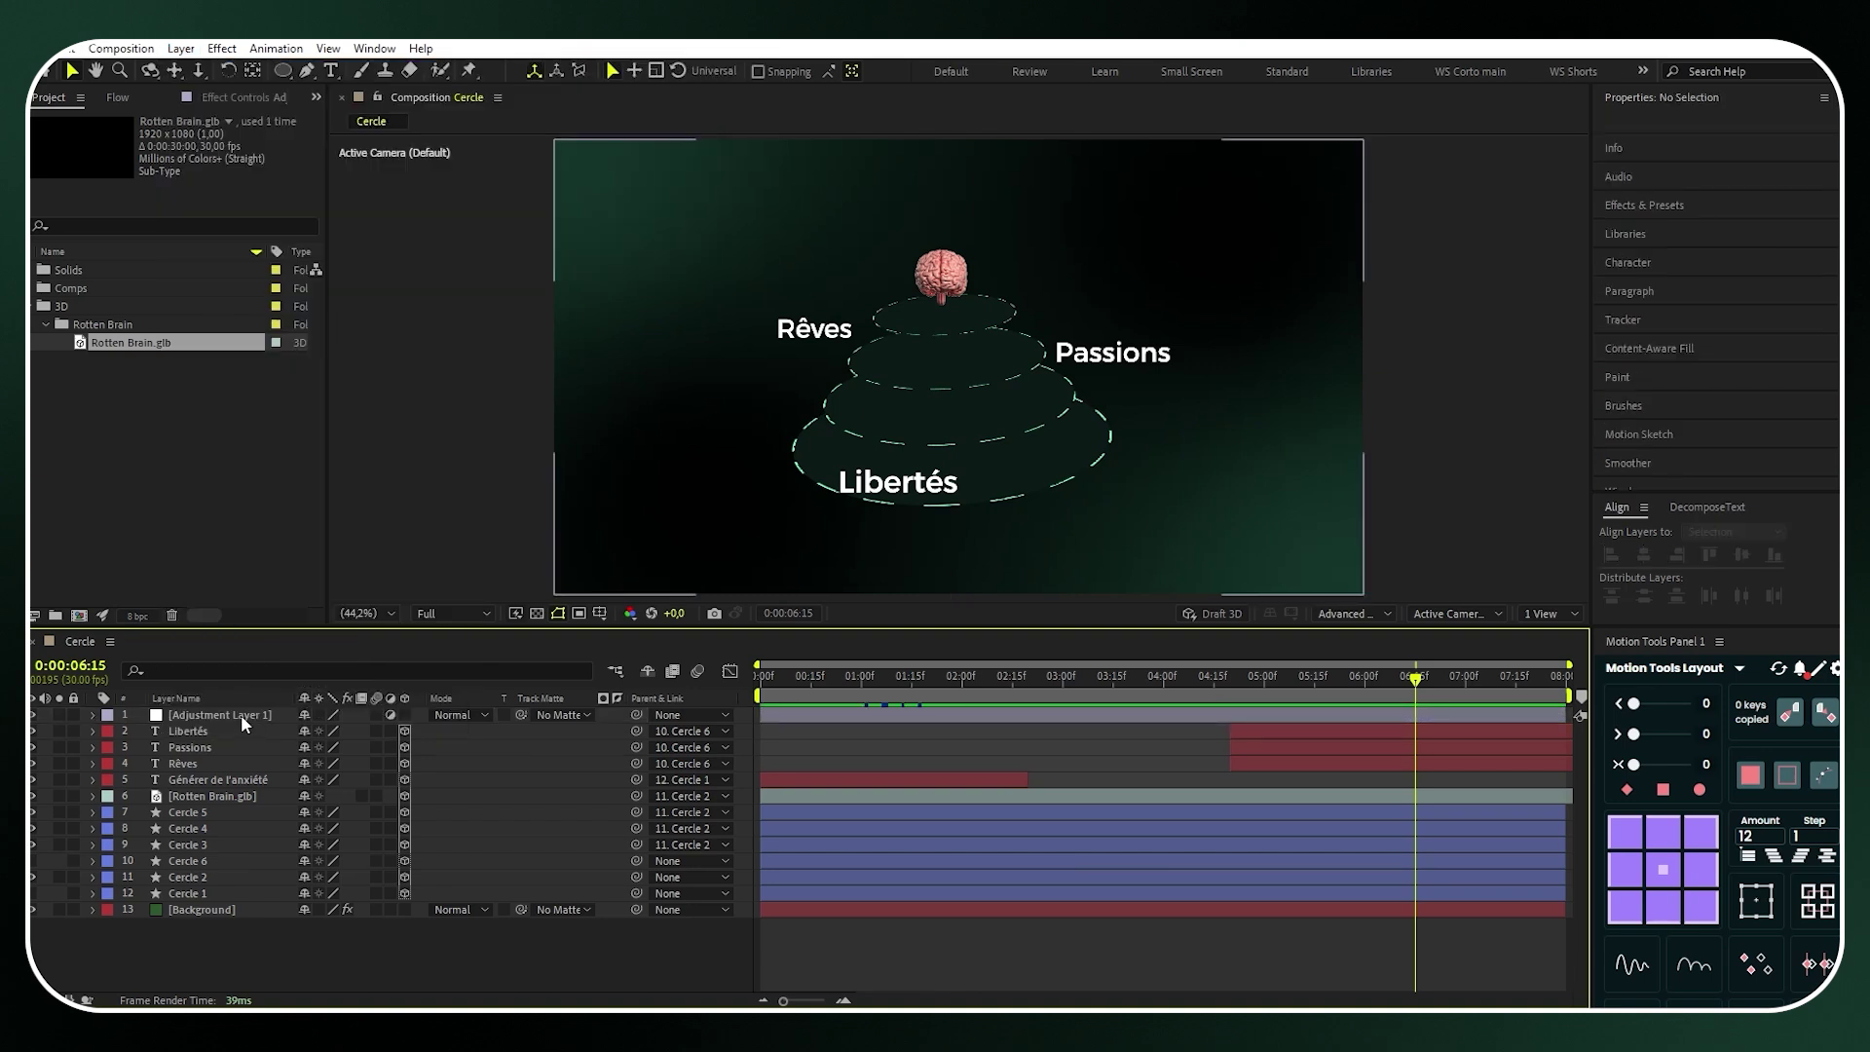
right_click(241, 715)
click(295, 658)
key(BackSpace)
text(Deep glow)
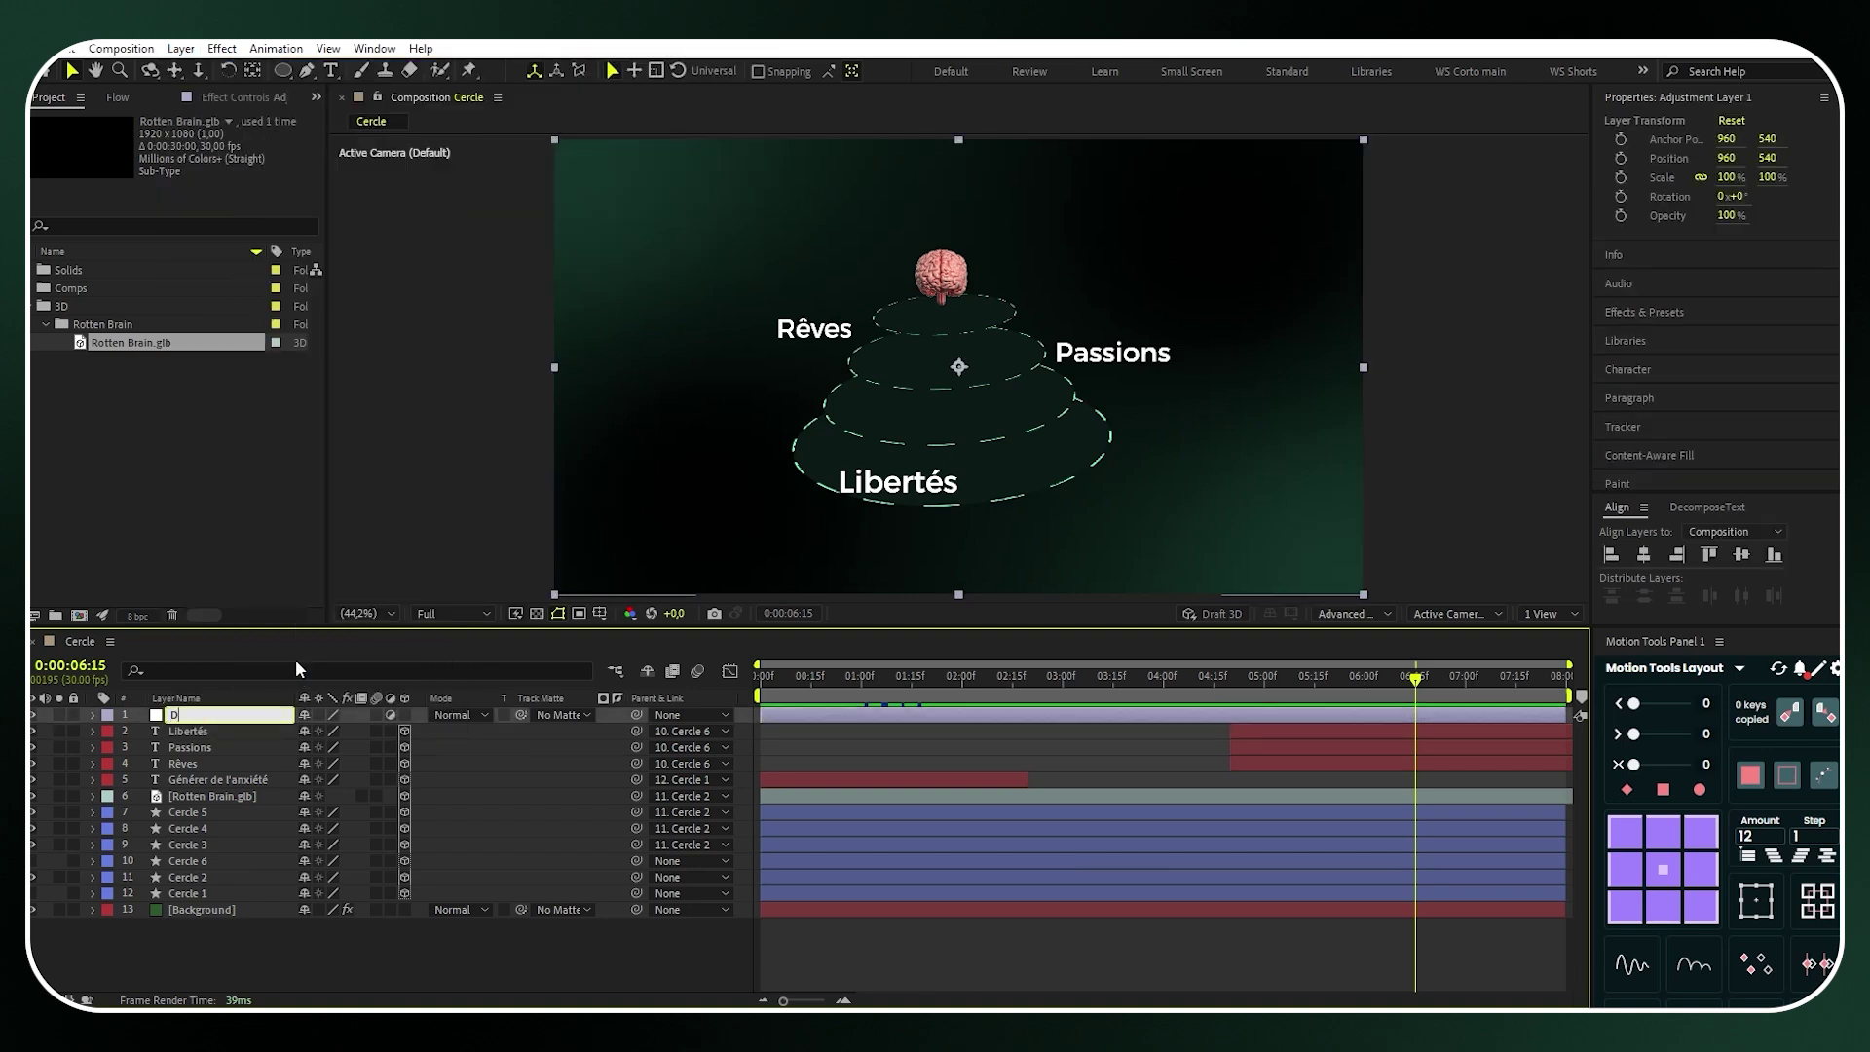
key(Return)
Apply the Deep Glow effect to the adjustment layer with Radius 350 and Exposure 0.05
key(ctrl+space)
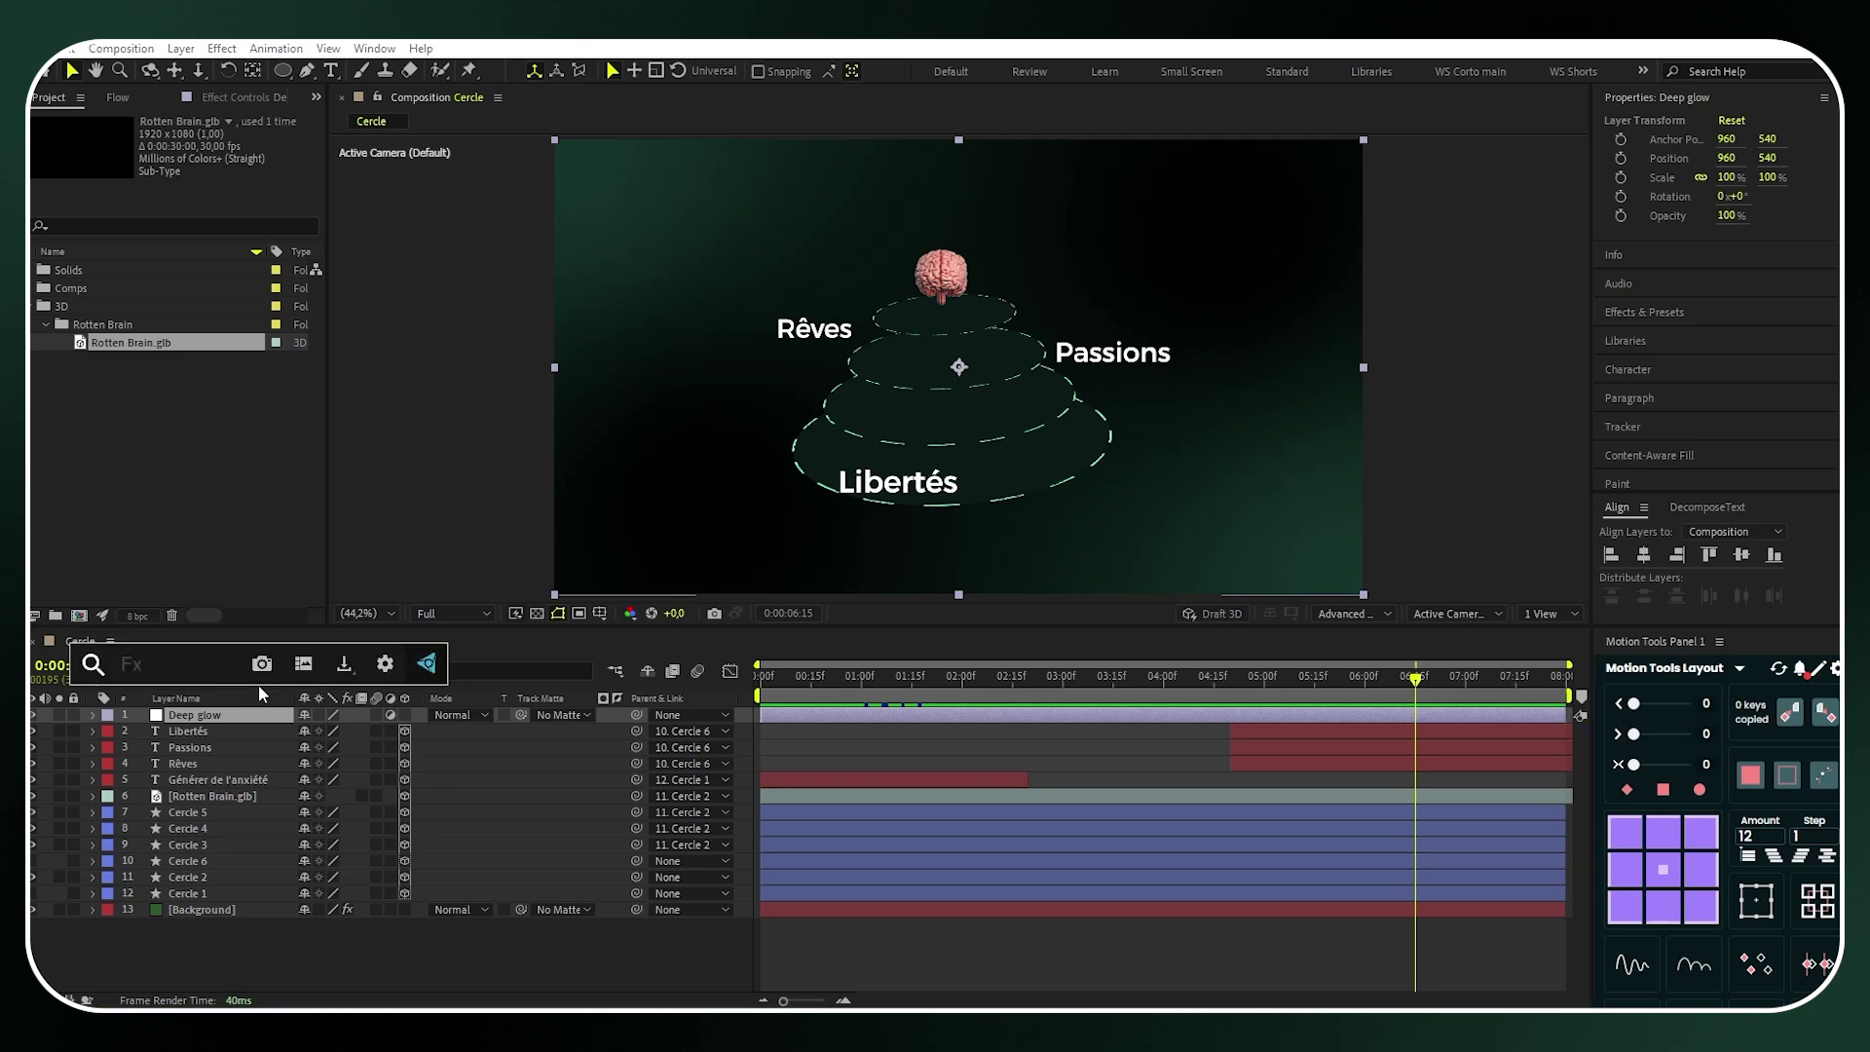
text(deep g)
key(Return)
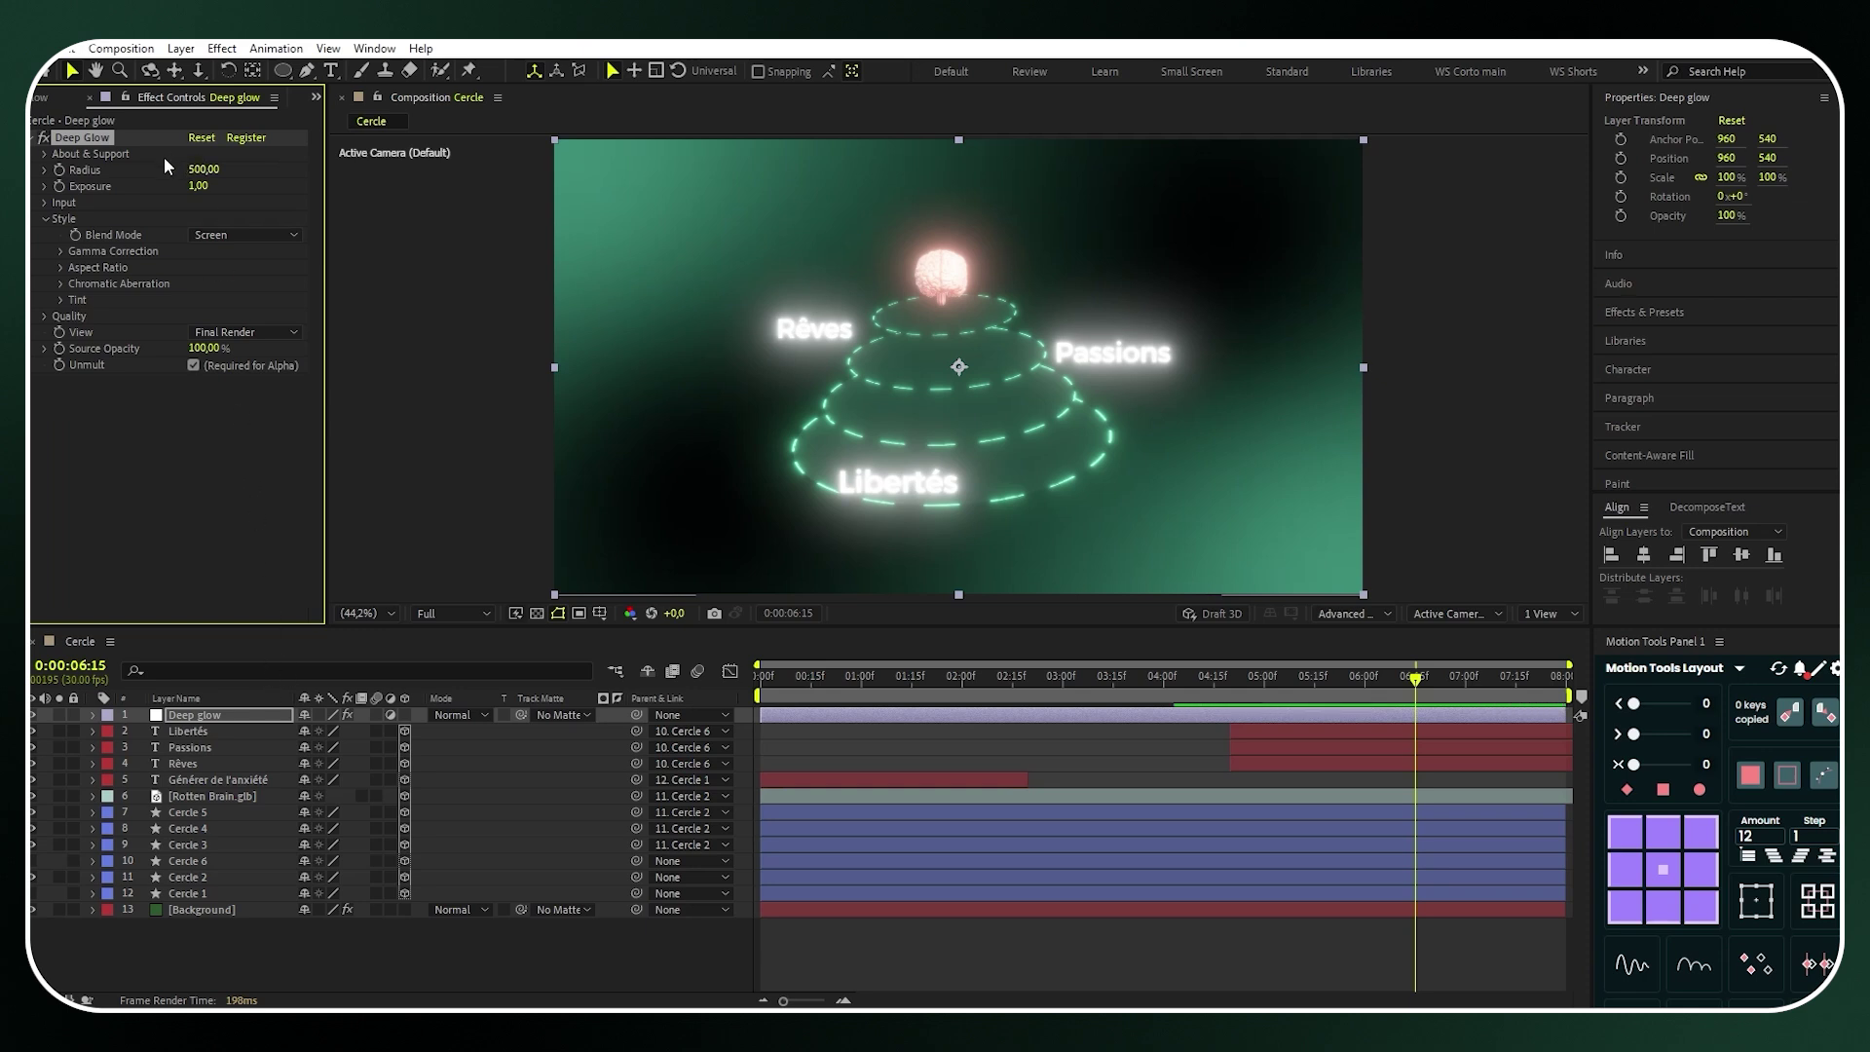
click(203, 170)
text(350)
key(Tab)
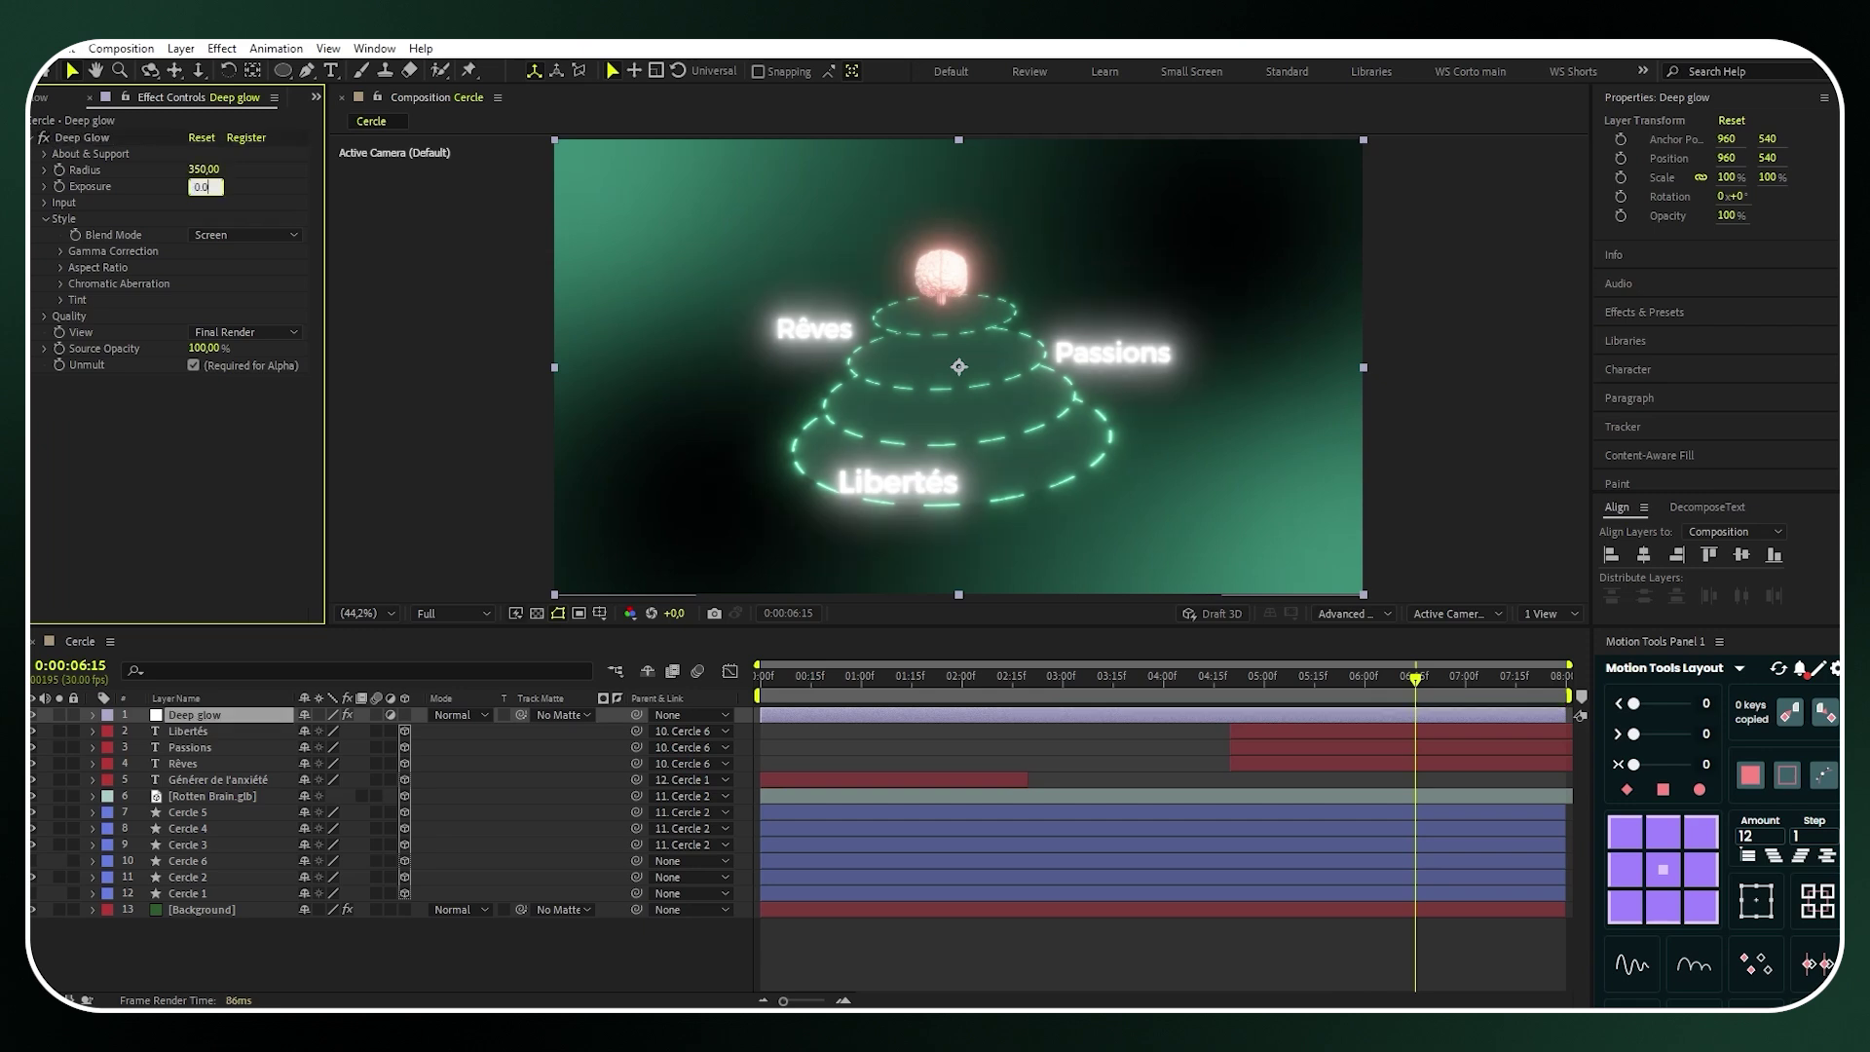
text(0.05)
key(Return)
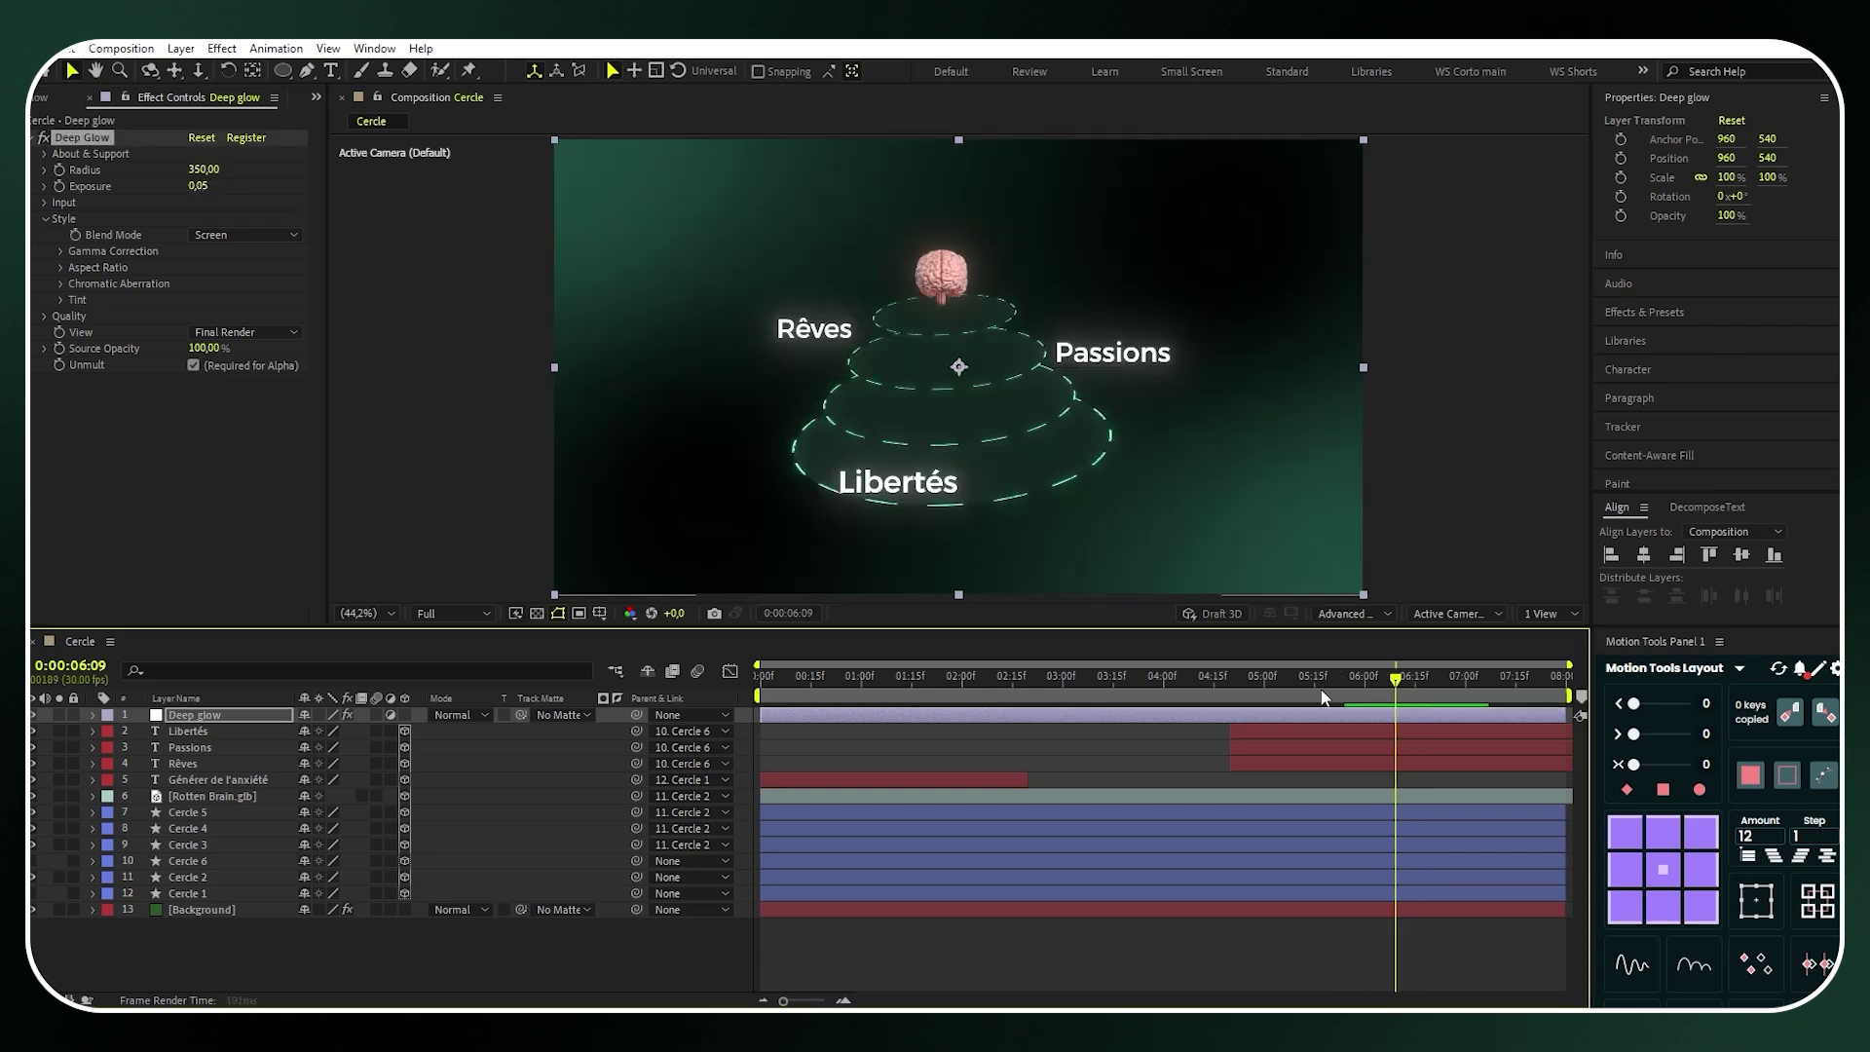
Preview the Cercle composition from its first frame with the viewer maximized
key(Home)
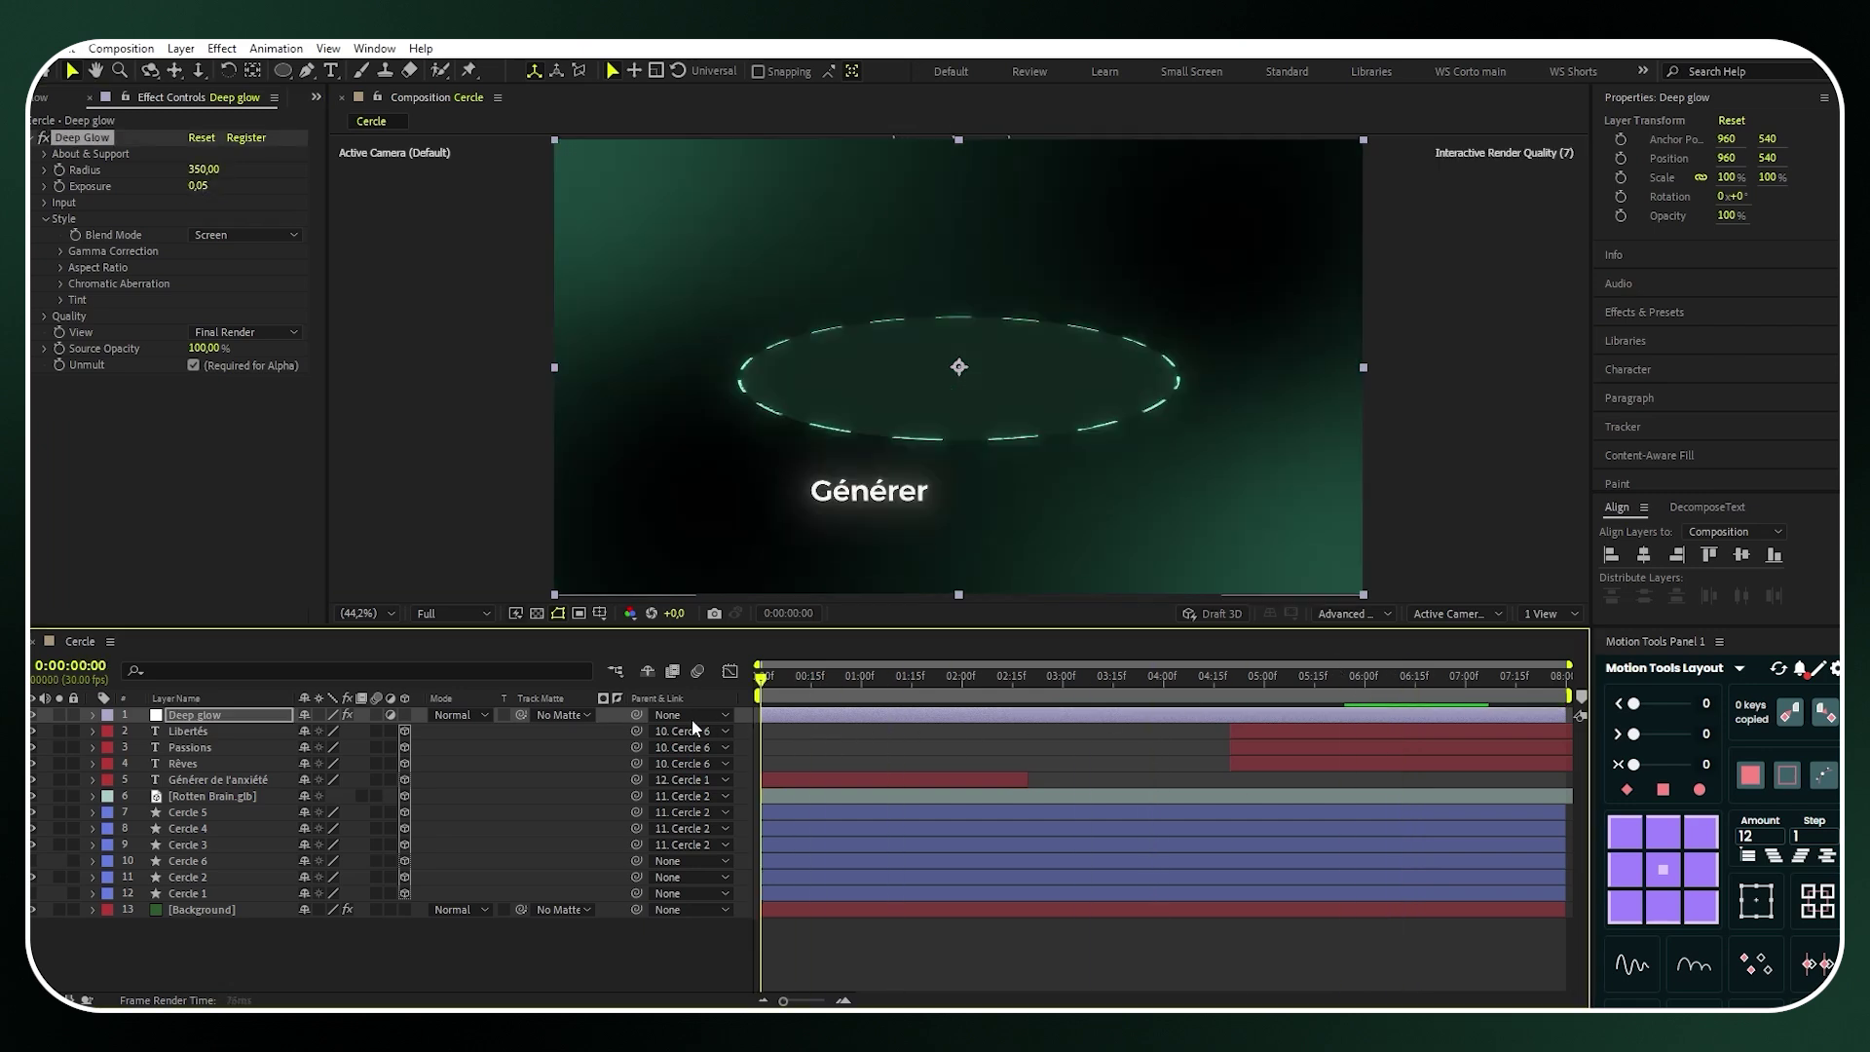
click(426, 96)
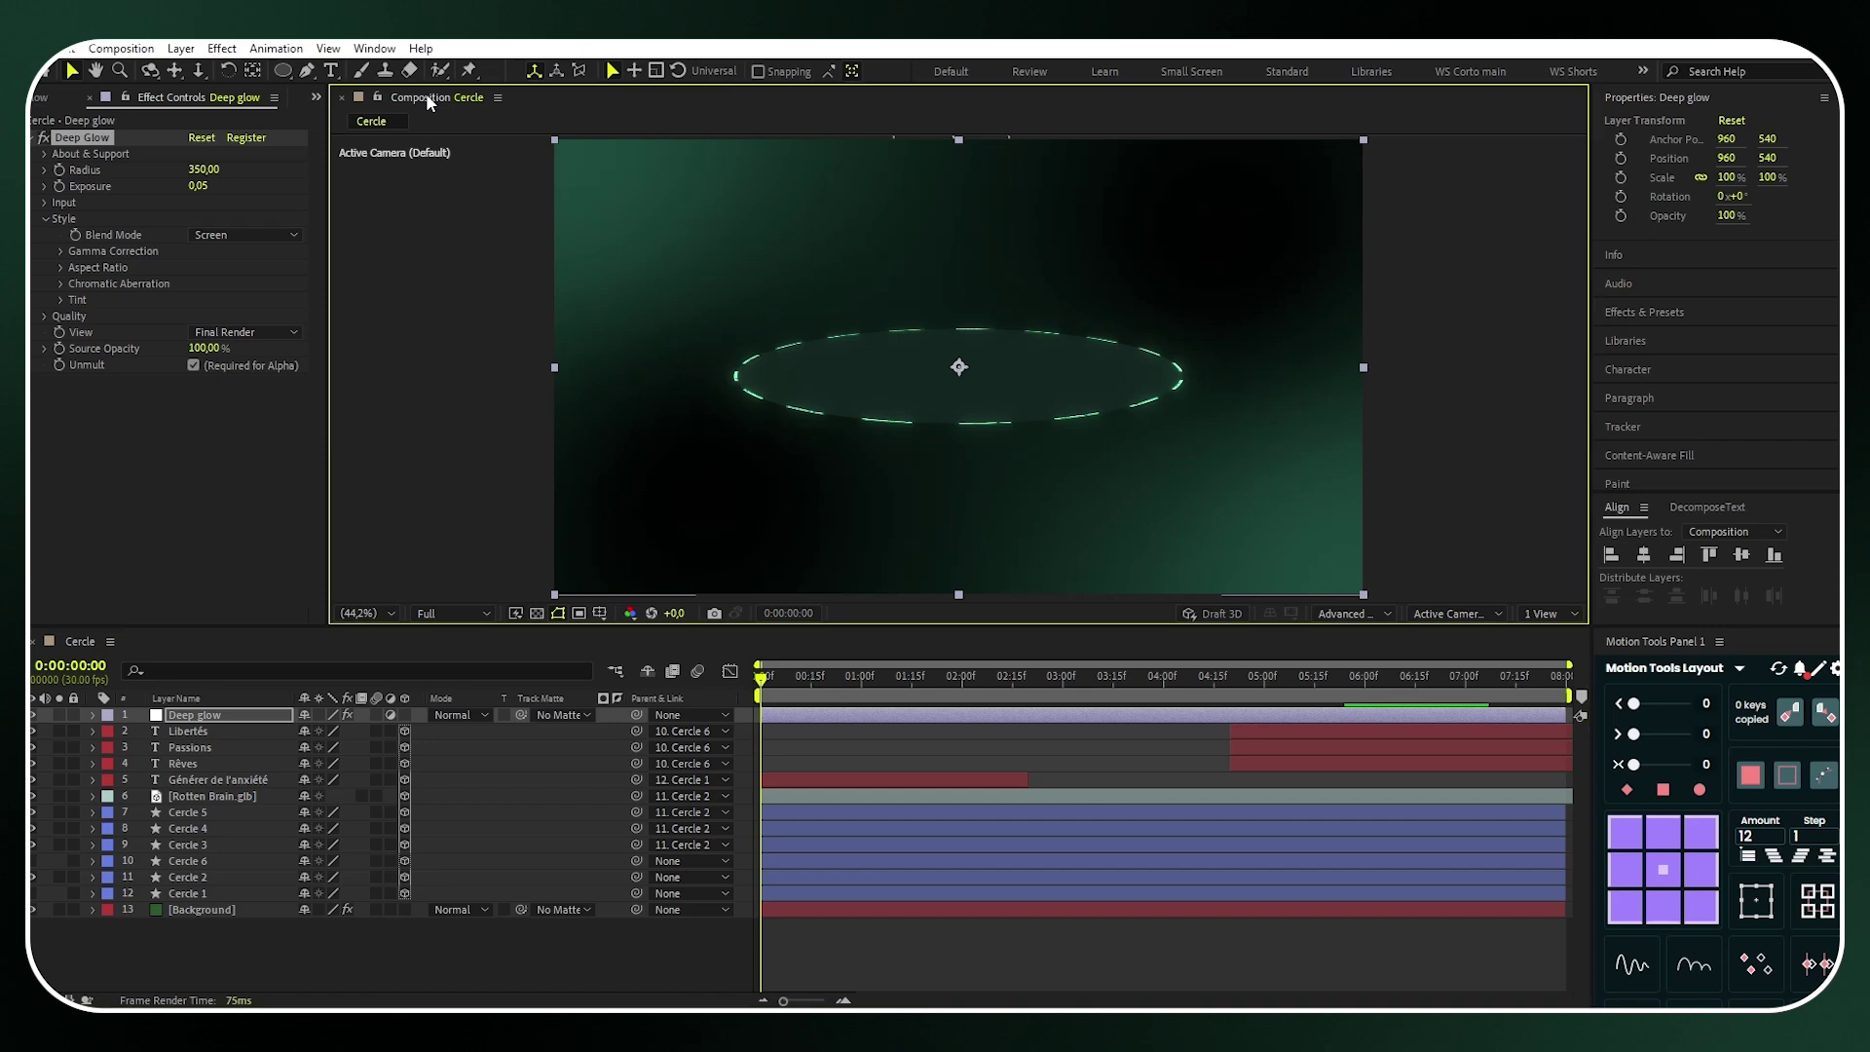
key(grave)
key(space)
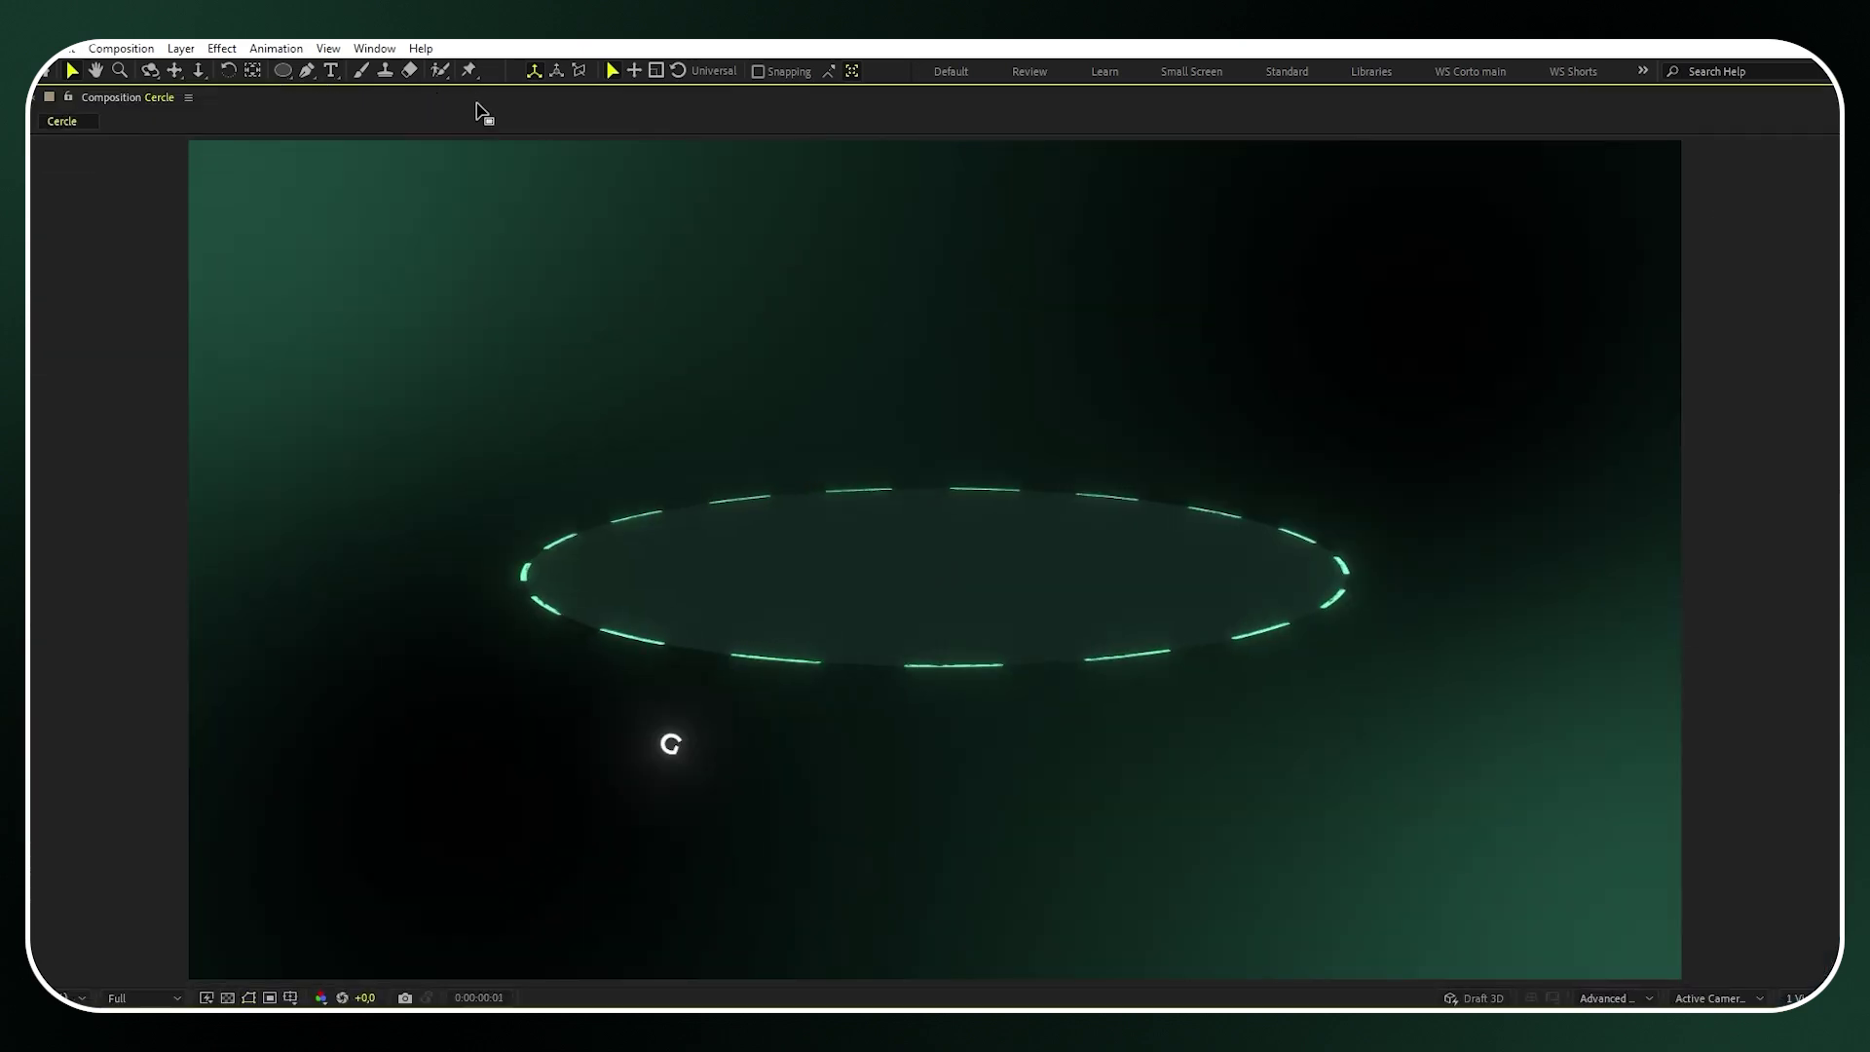
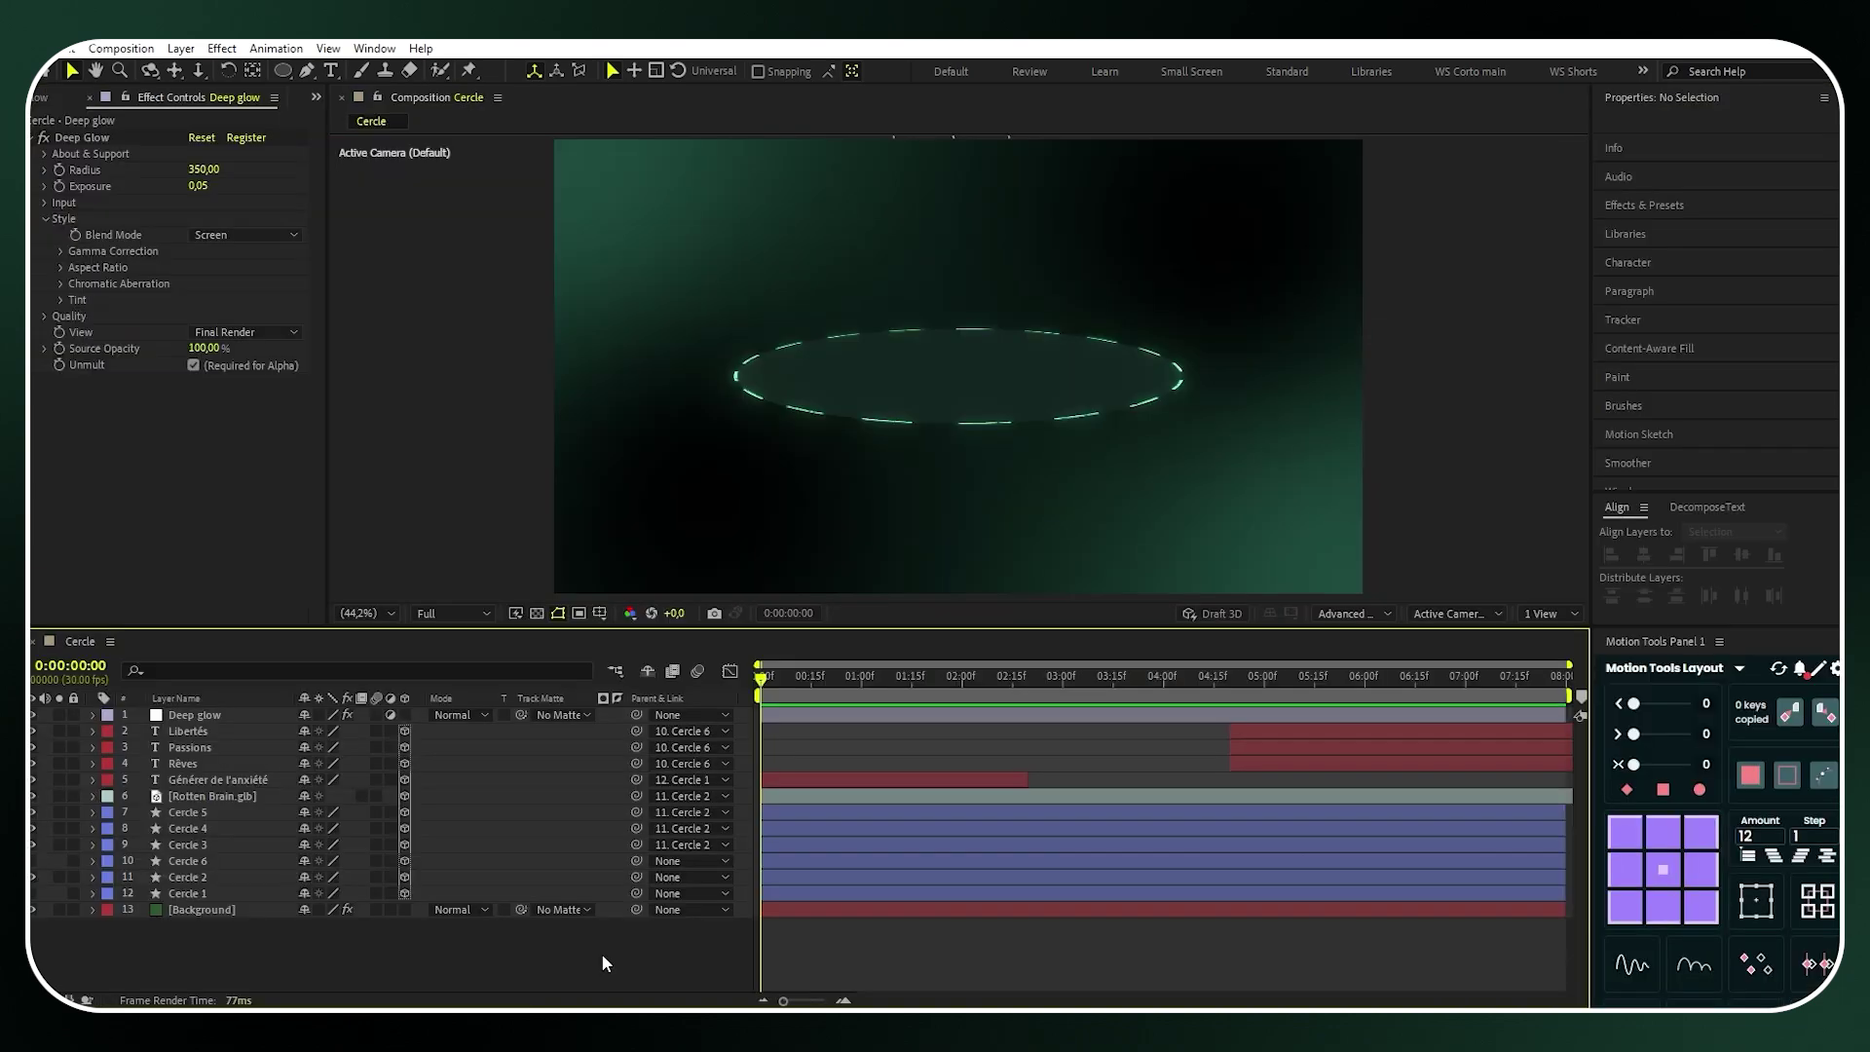
Create a 1920x1080, 30 fps composition named Cube 3D, 6 seconds long, using the Classic 3D renderer
click(316, 96)
click(331, 115)
right_click(133, 428)
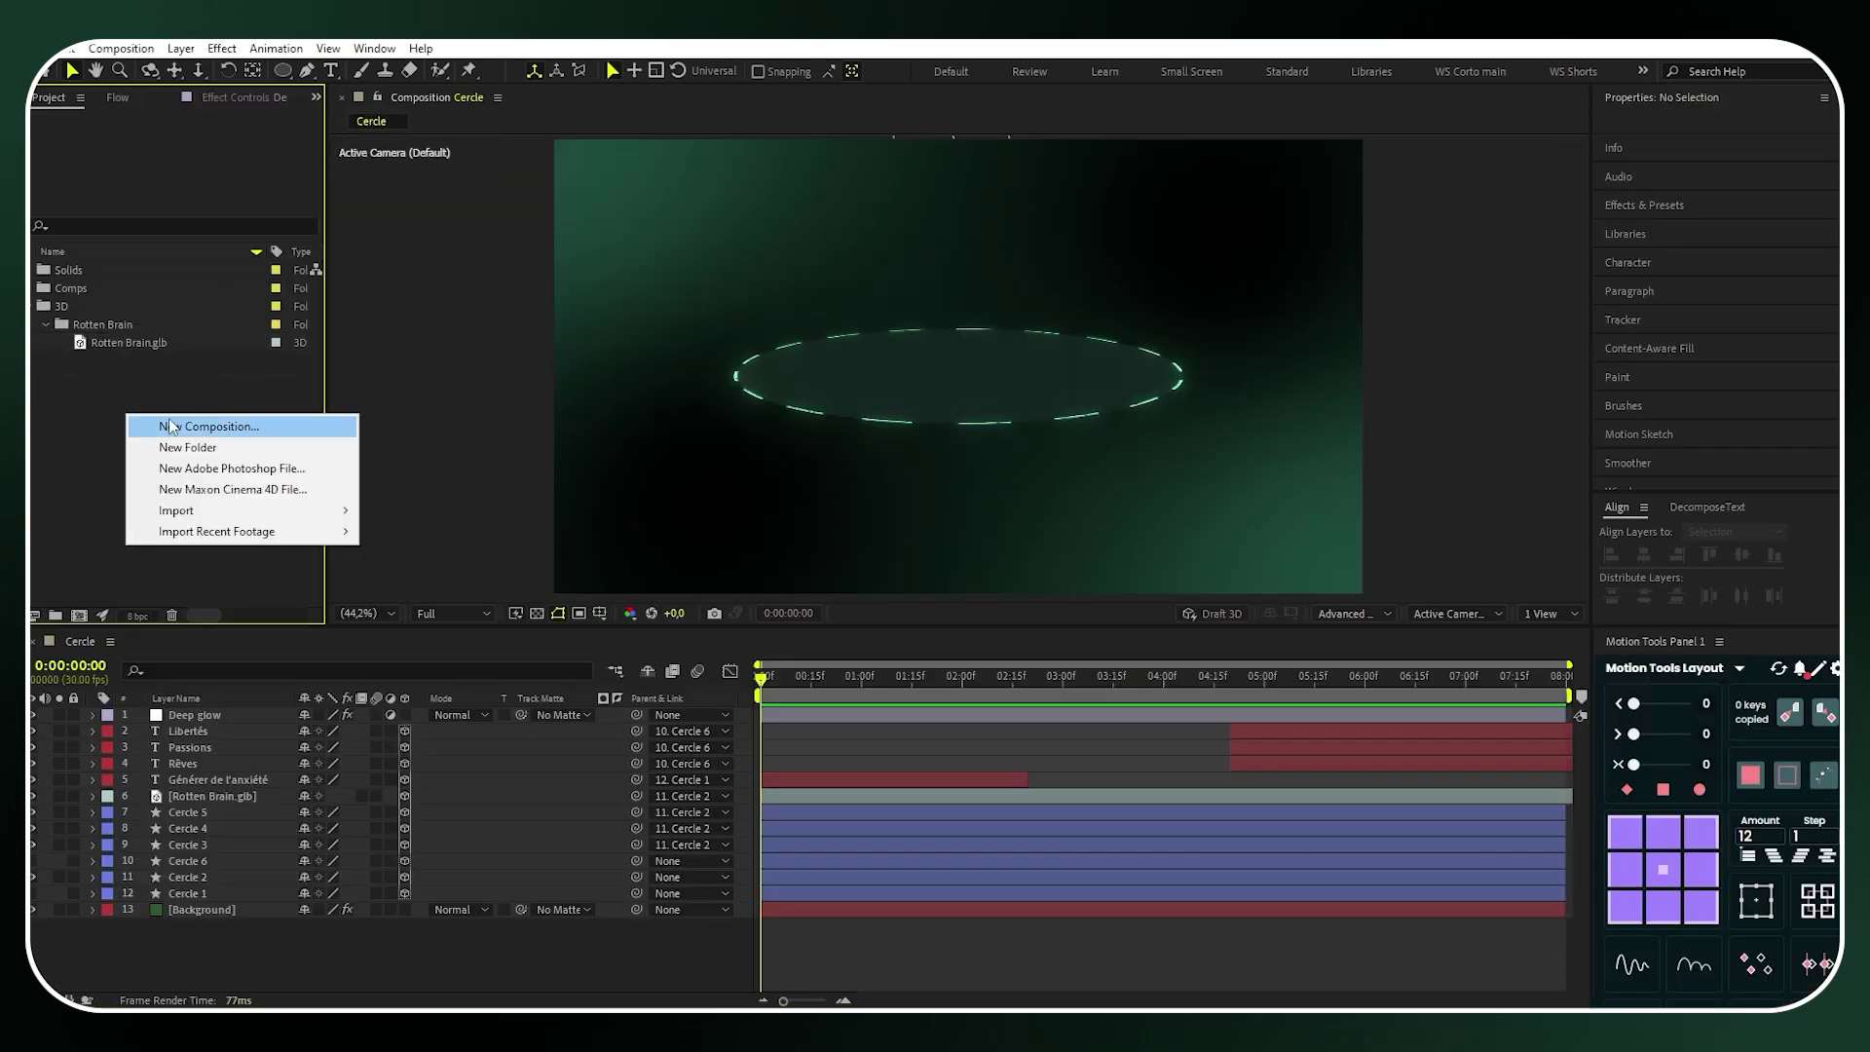
click(176, 429)
key(BackSpace)
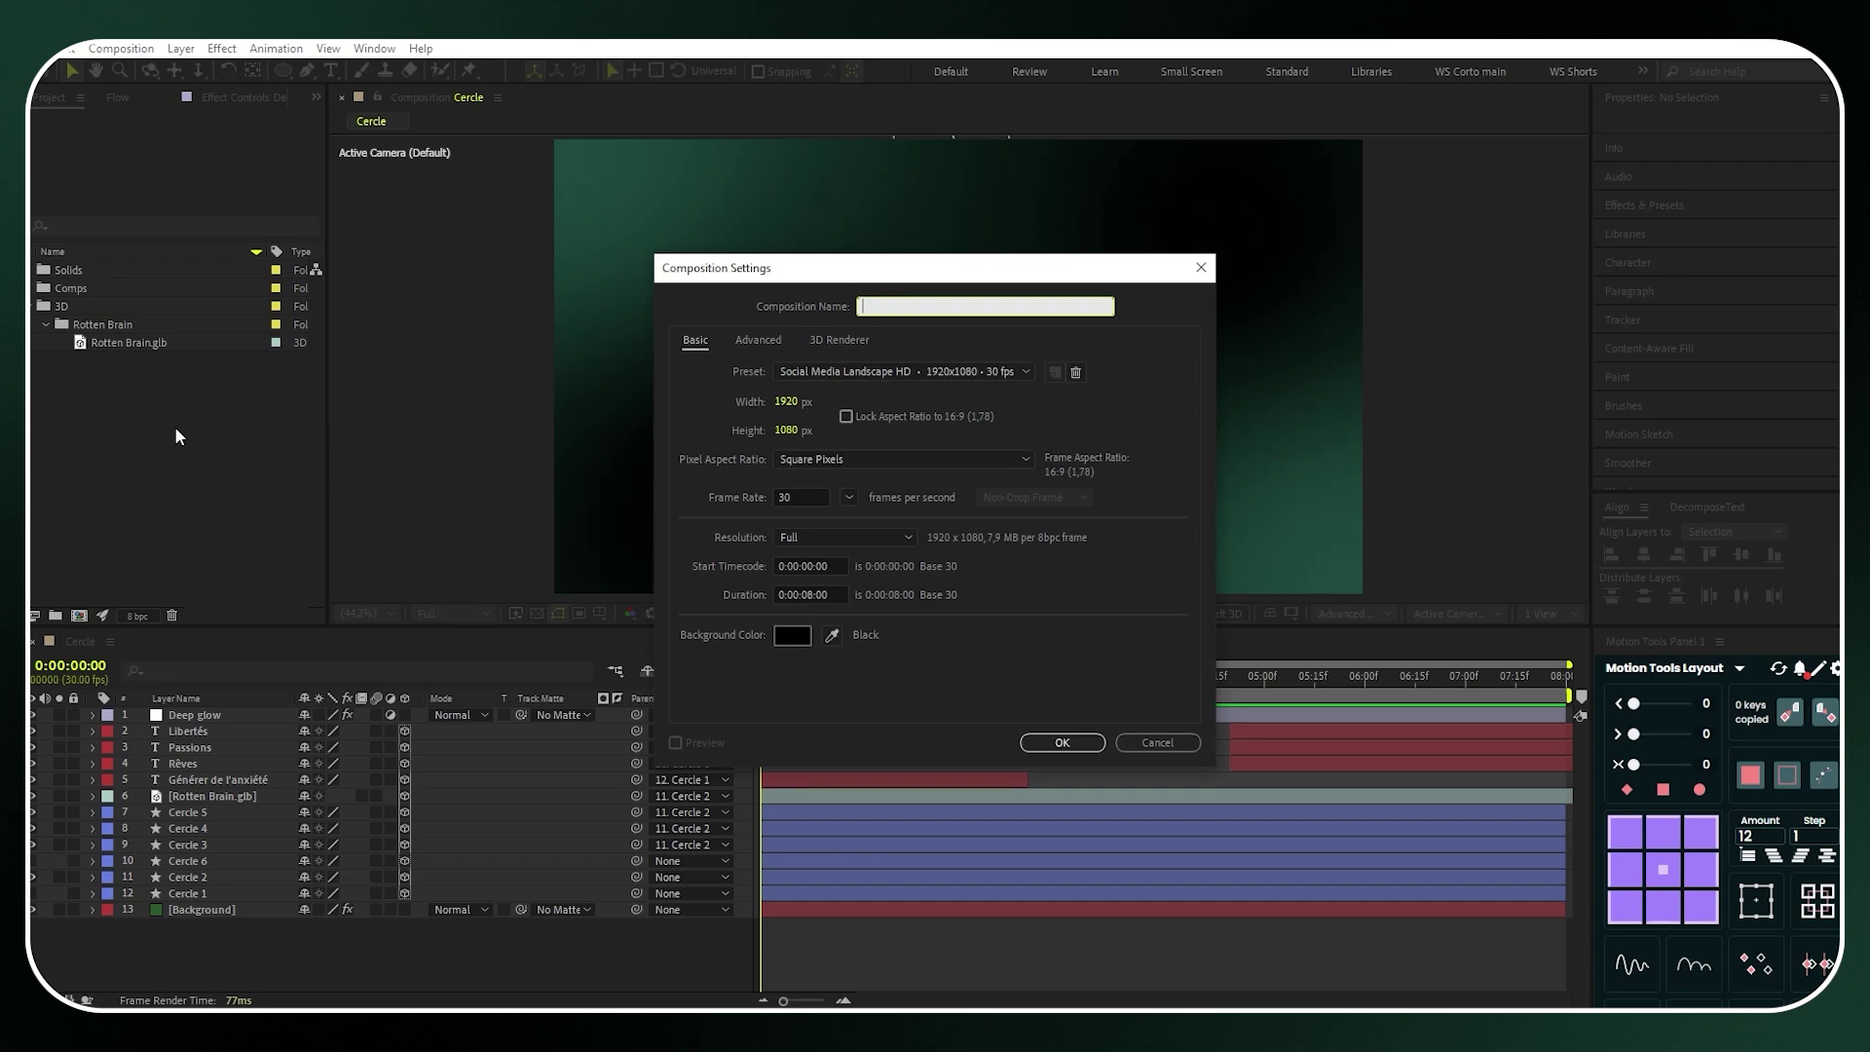
text(Cube 3D)
click(812, 594)
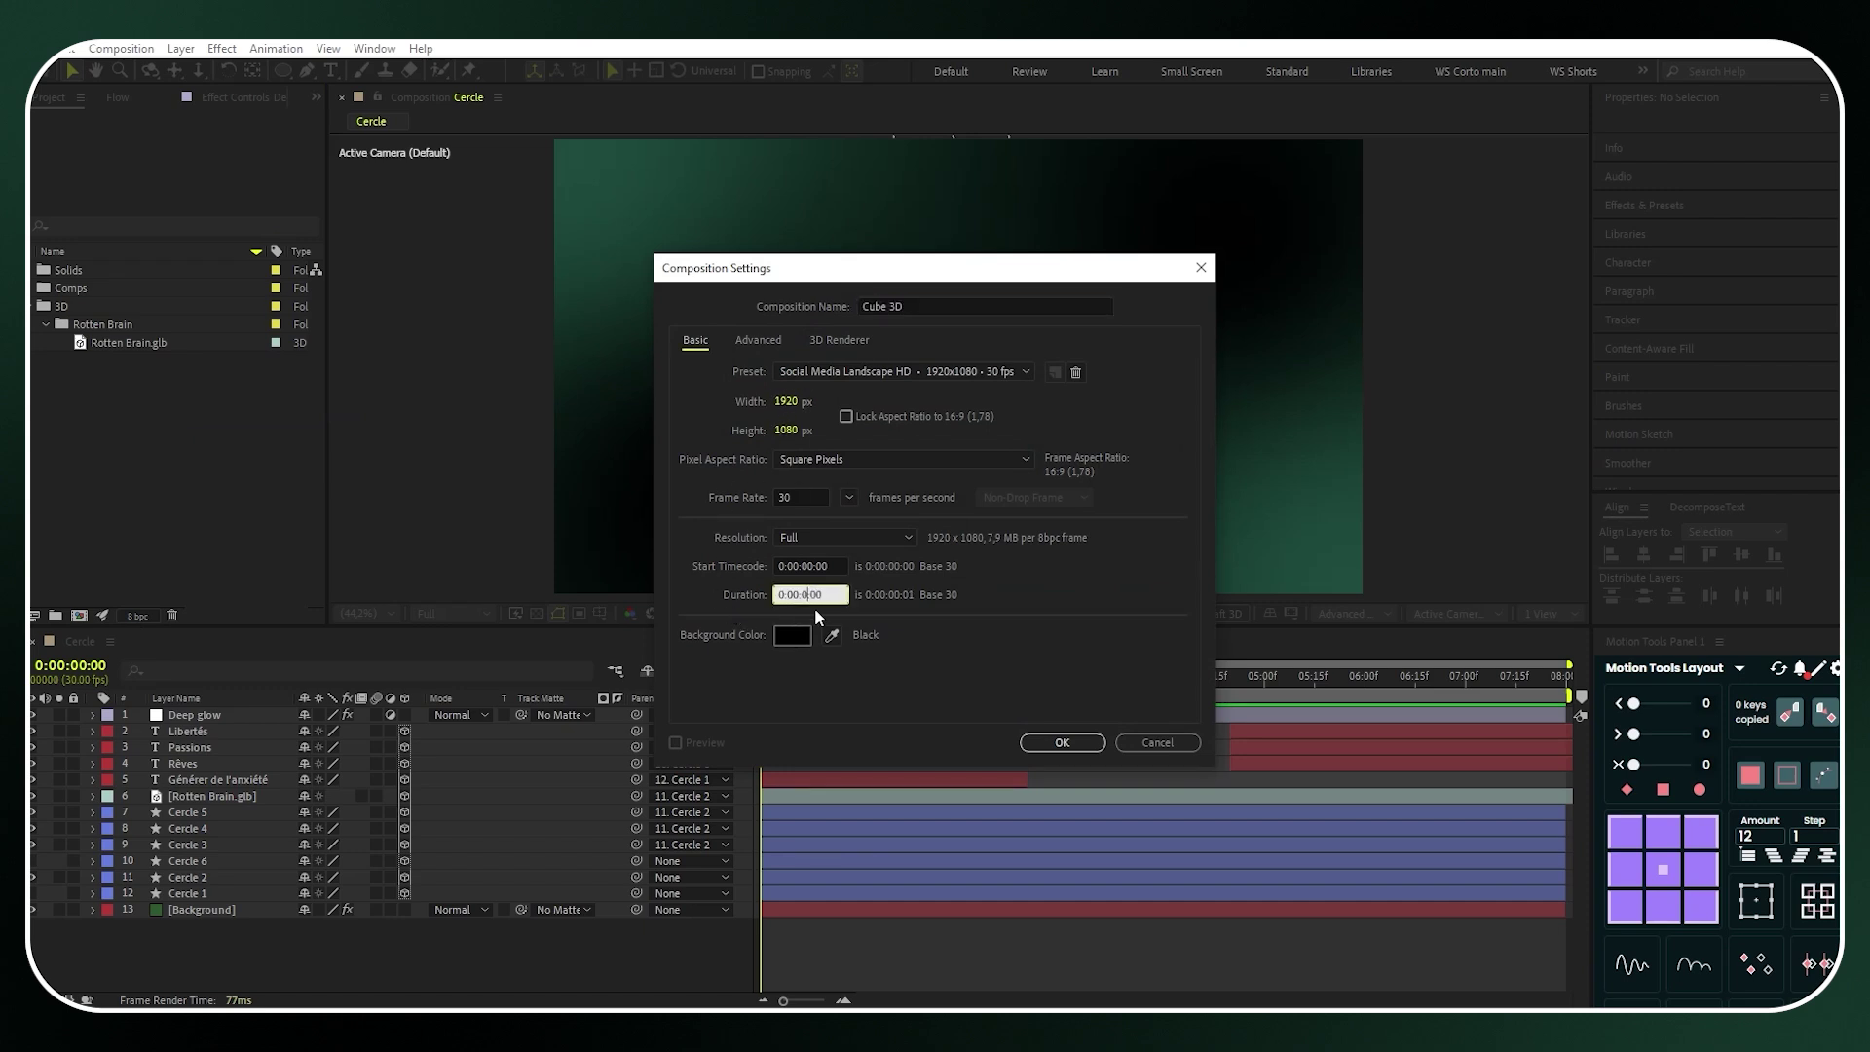
click(840, 340)
click(794, 426)
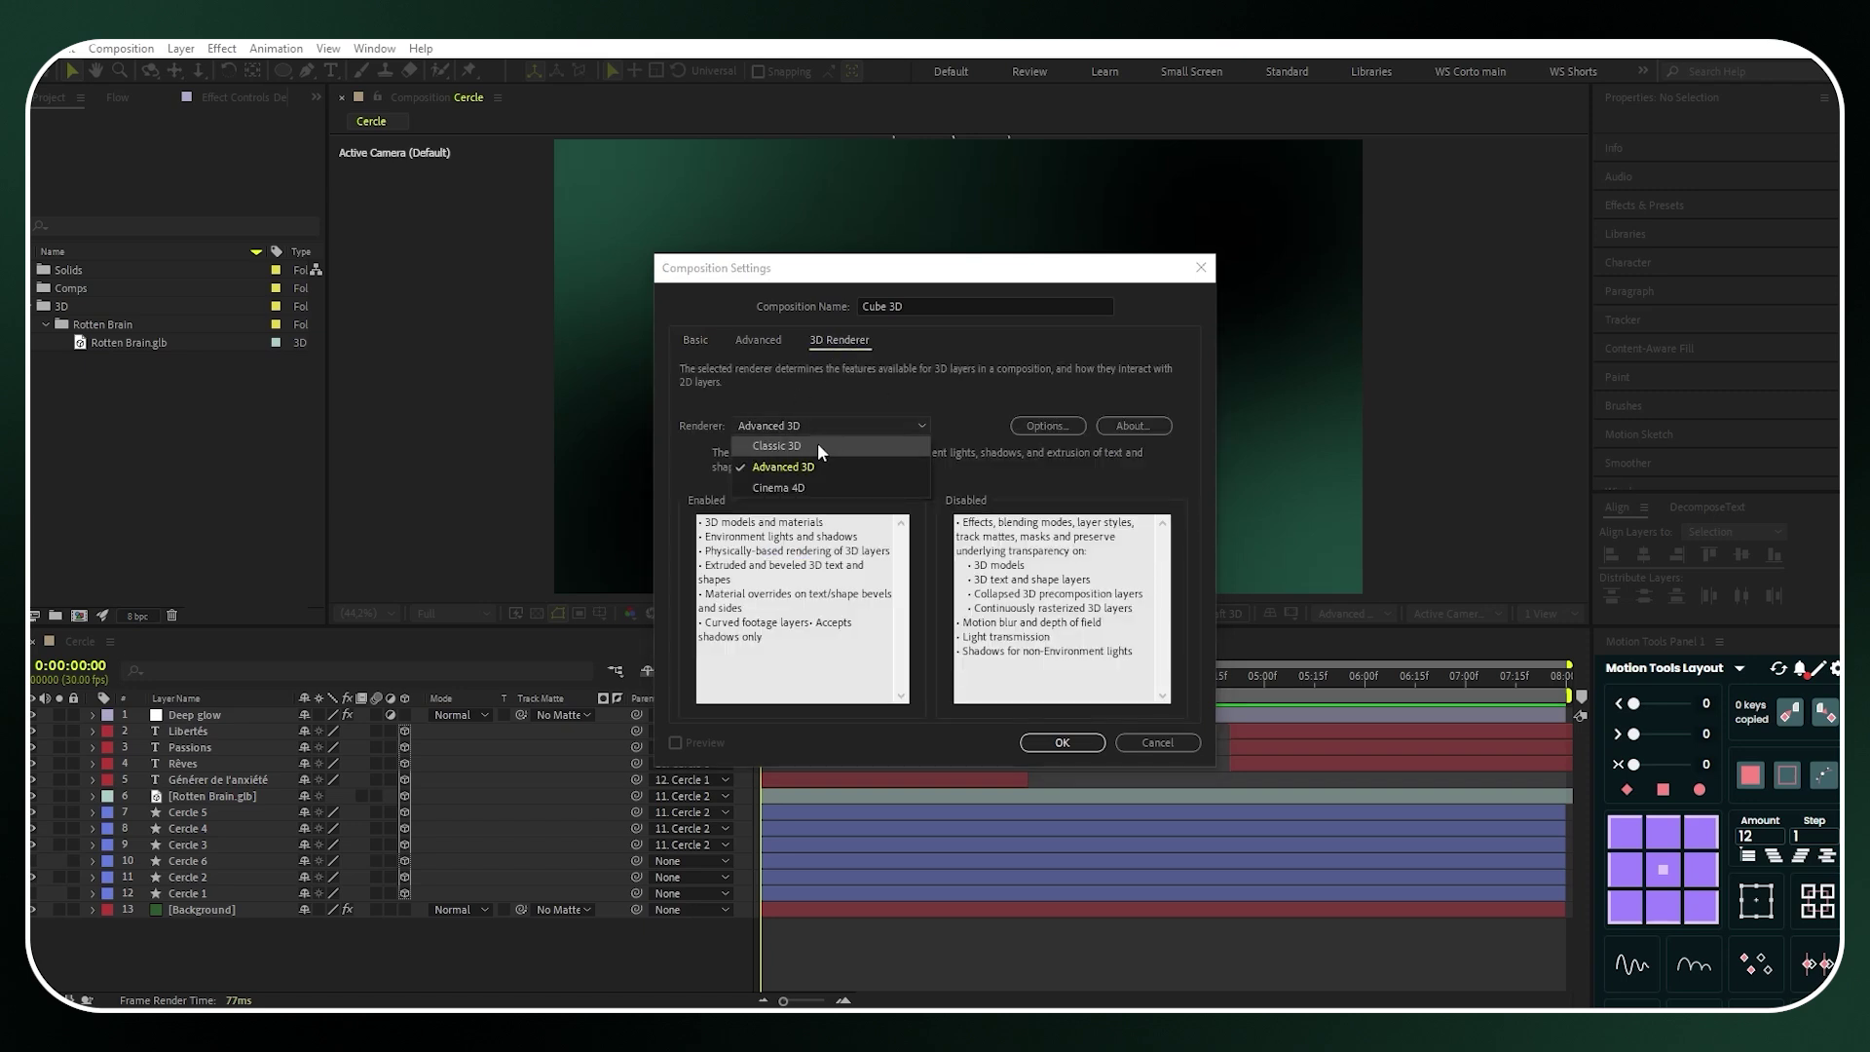
click(819, 444)
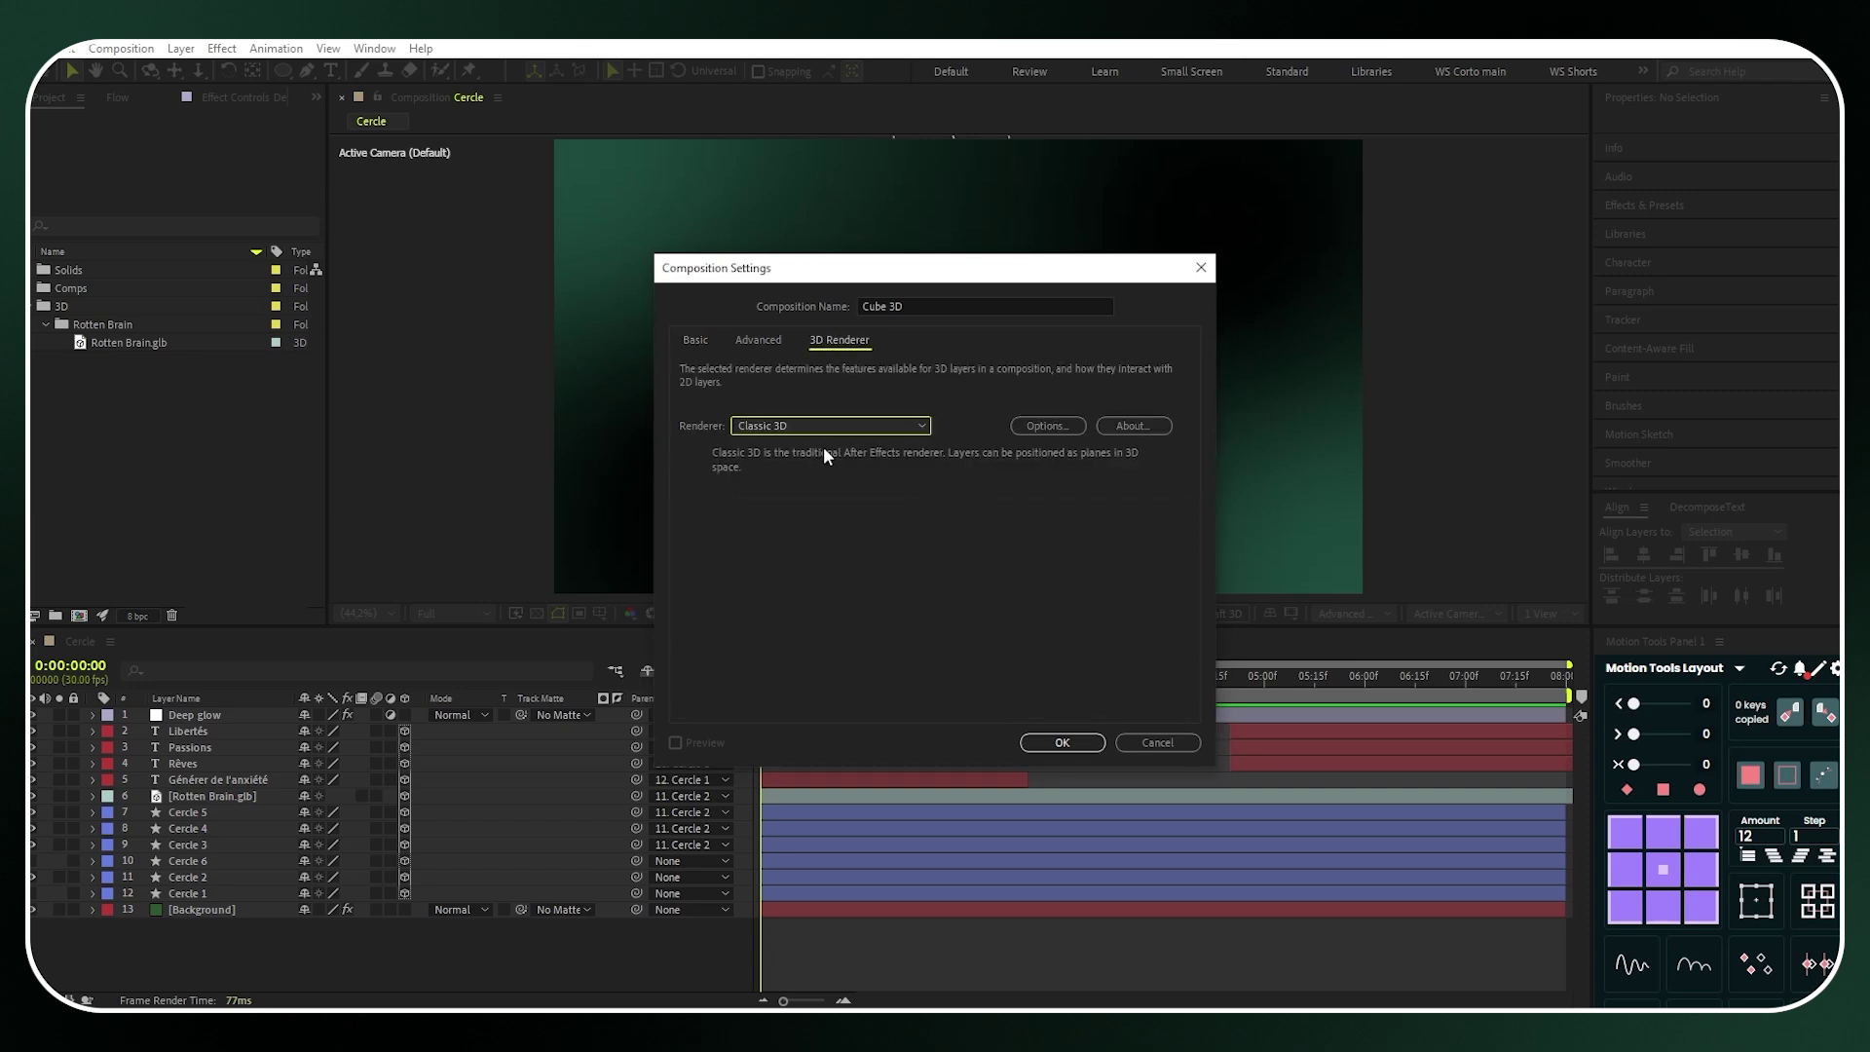
click(1061, 742)
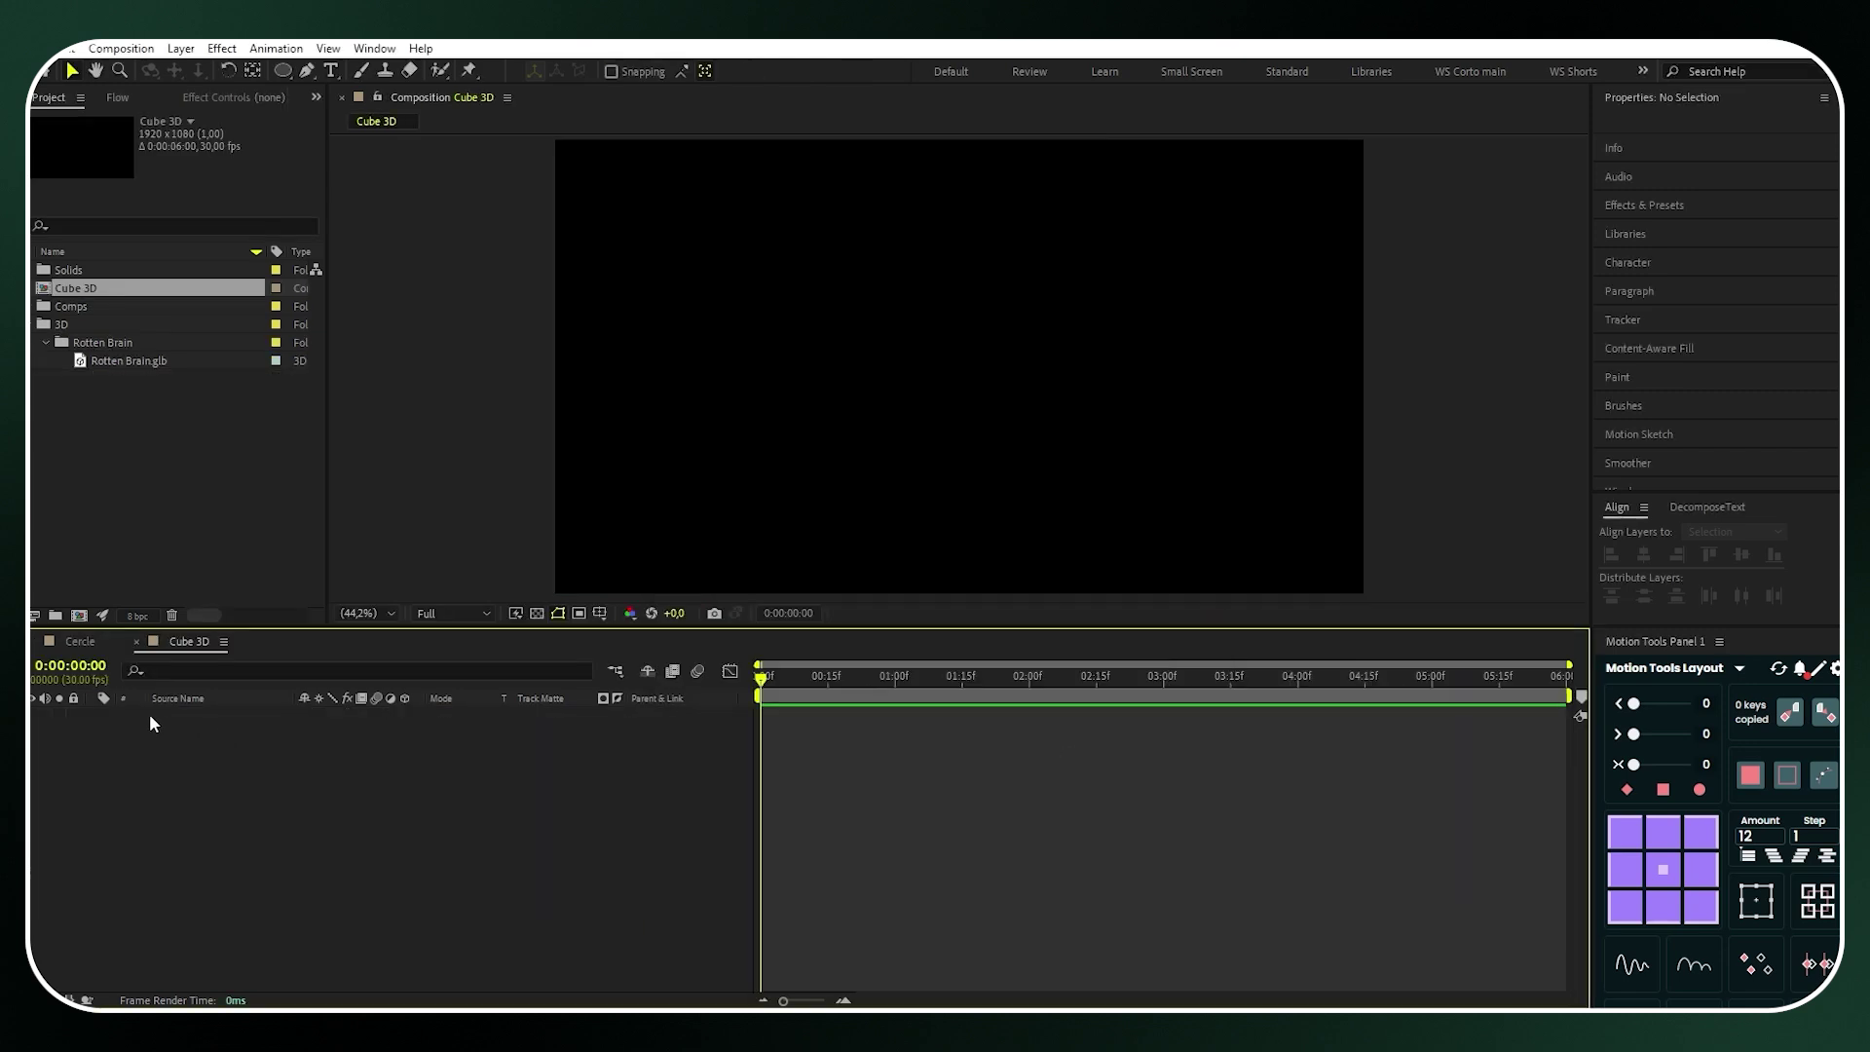
Copy the Background layer from the Cercle composition into Cube 3D
click(84, 641)
click(225, 911)
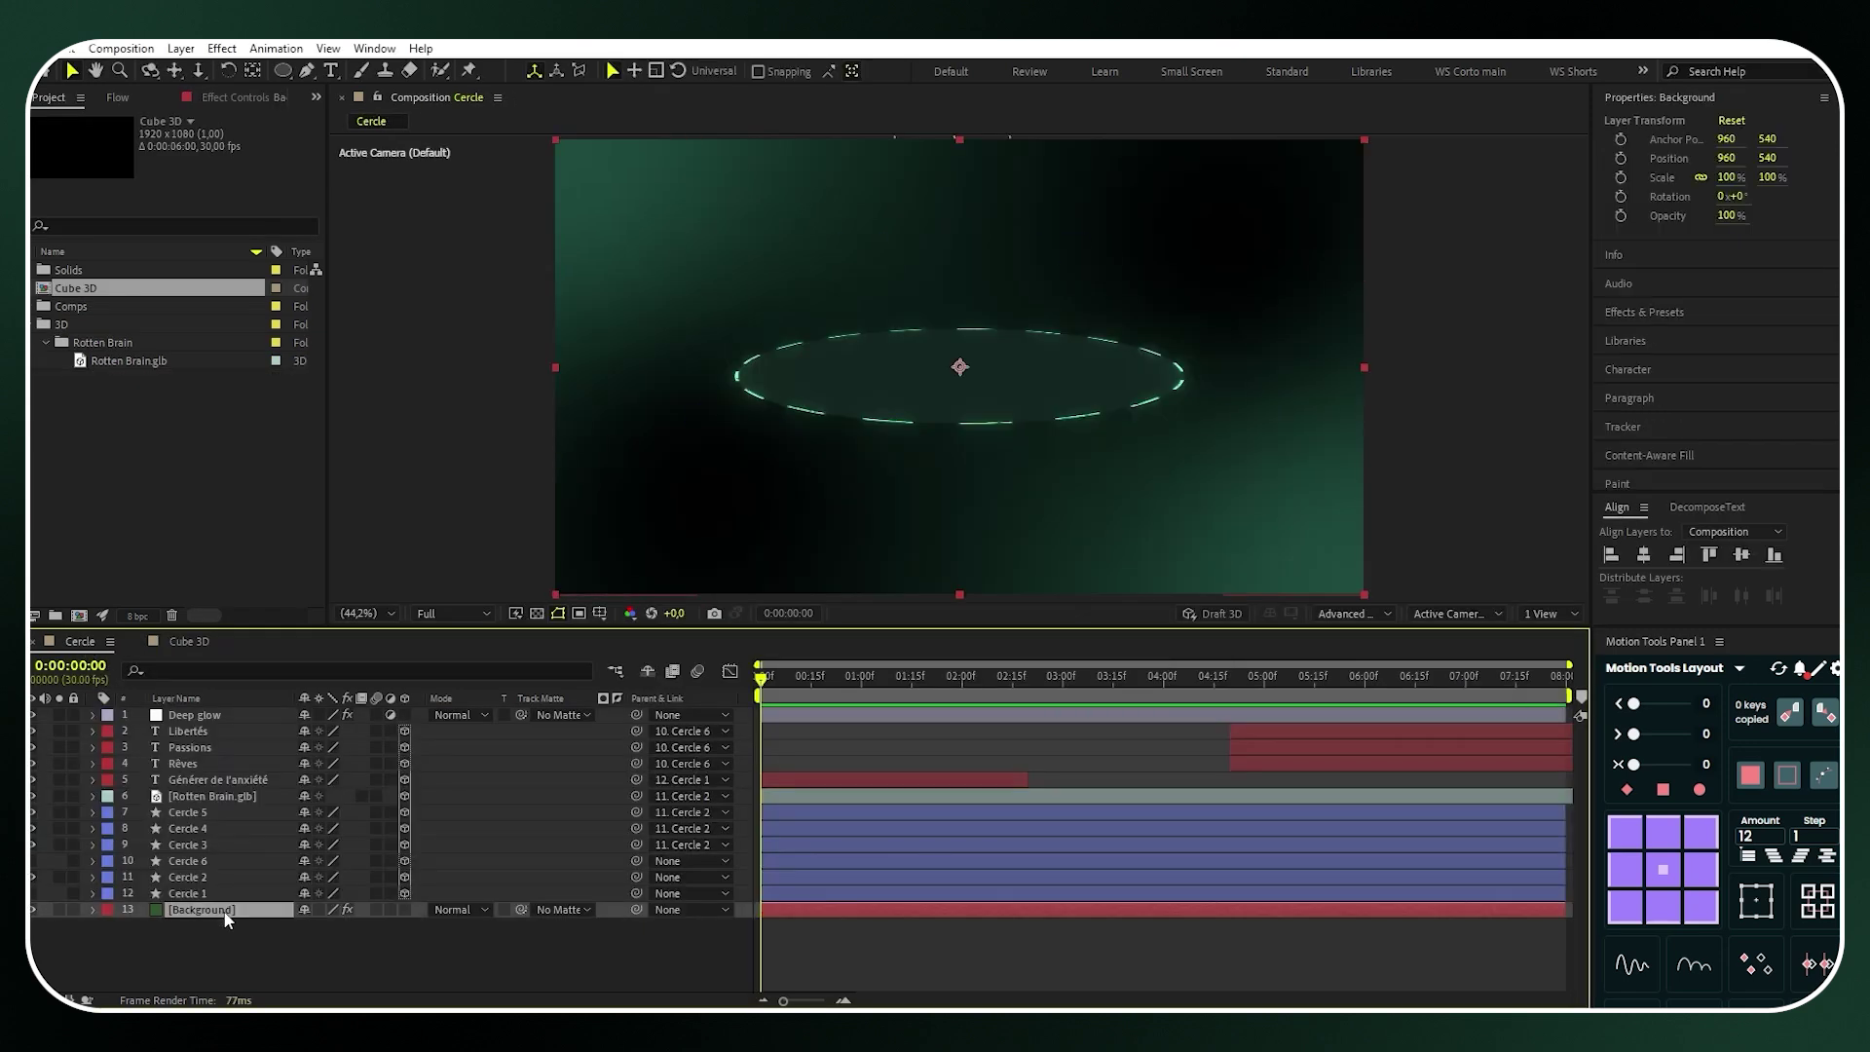
click(185, 641)
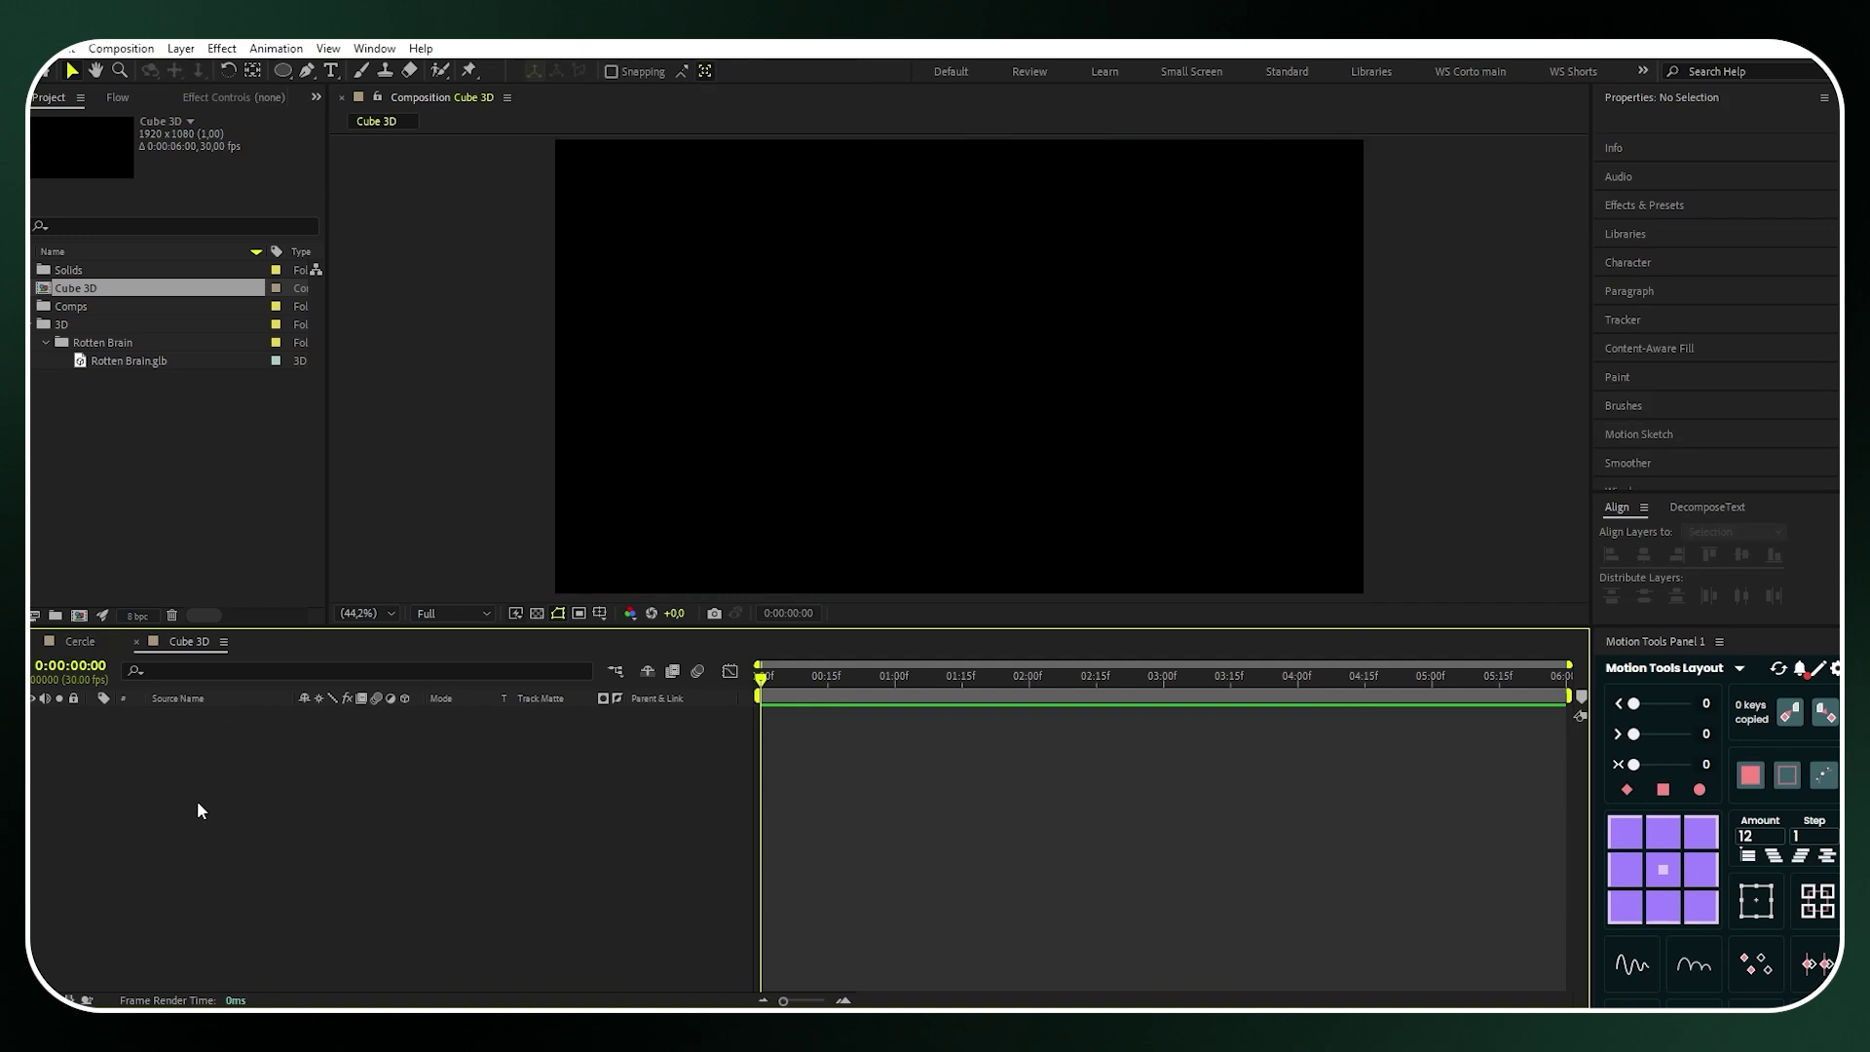
key(ctrl+v)
click(197, 794)
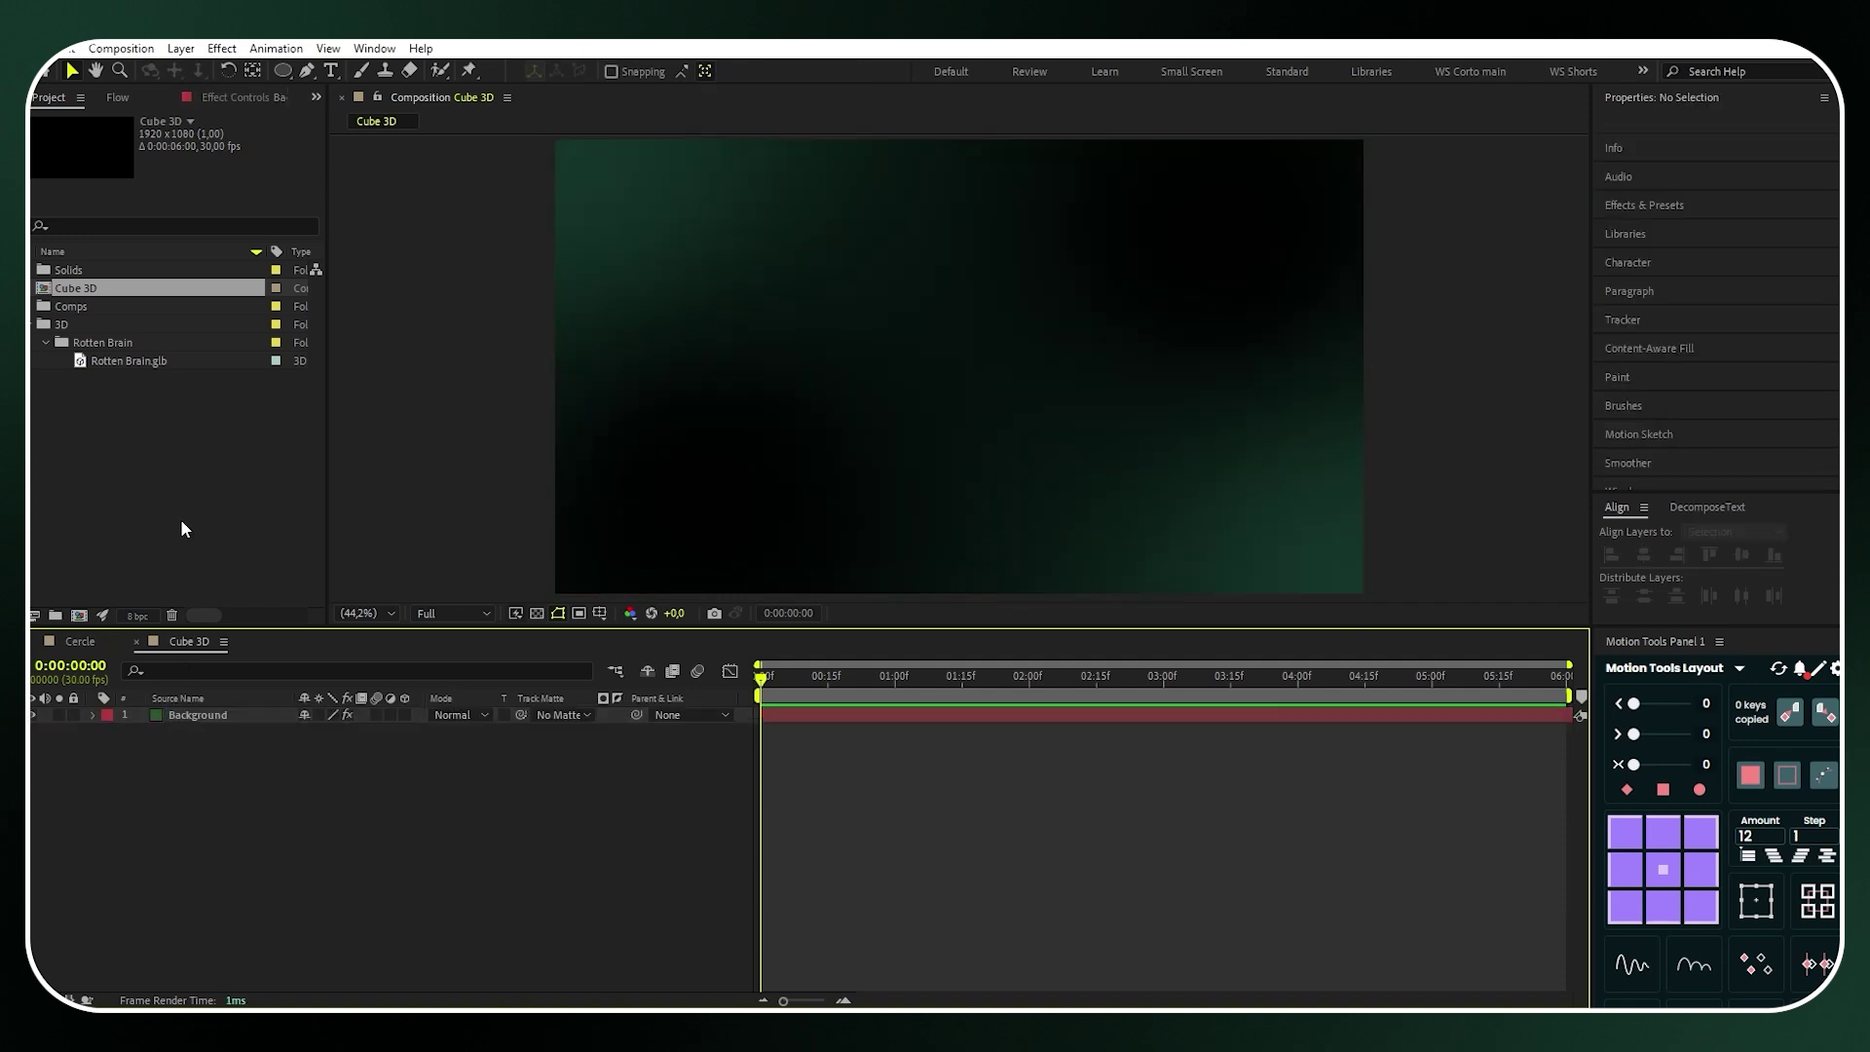
Move the Cube 3D composition into the Comps folder and collapse the open project folders
drag(80, 296, 85, 310)
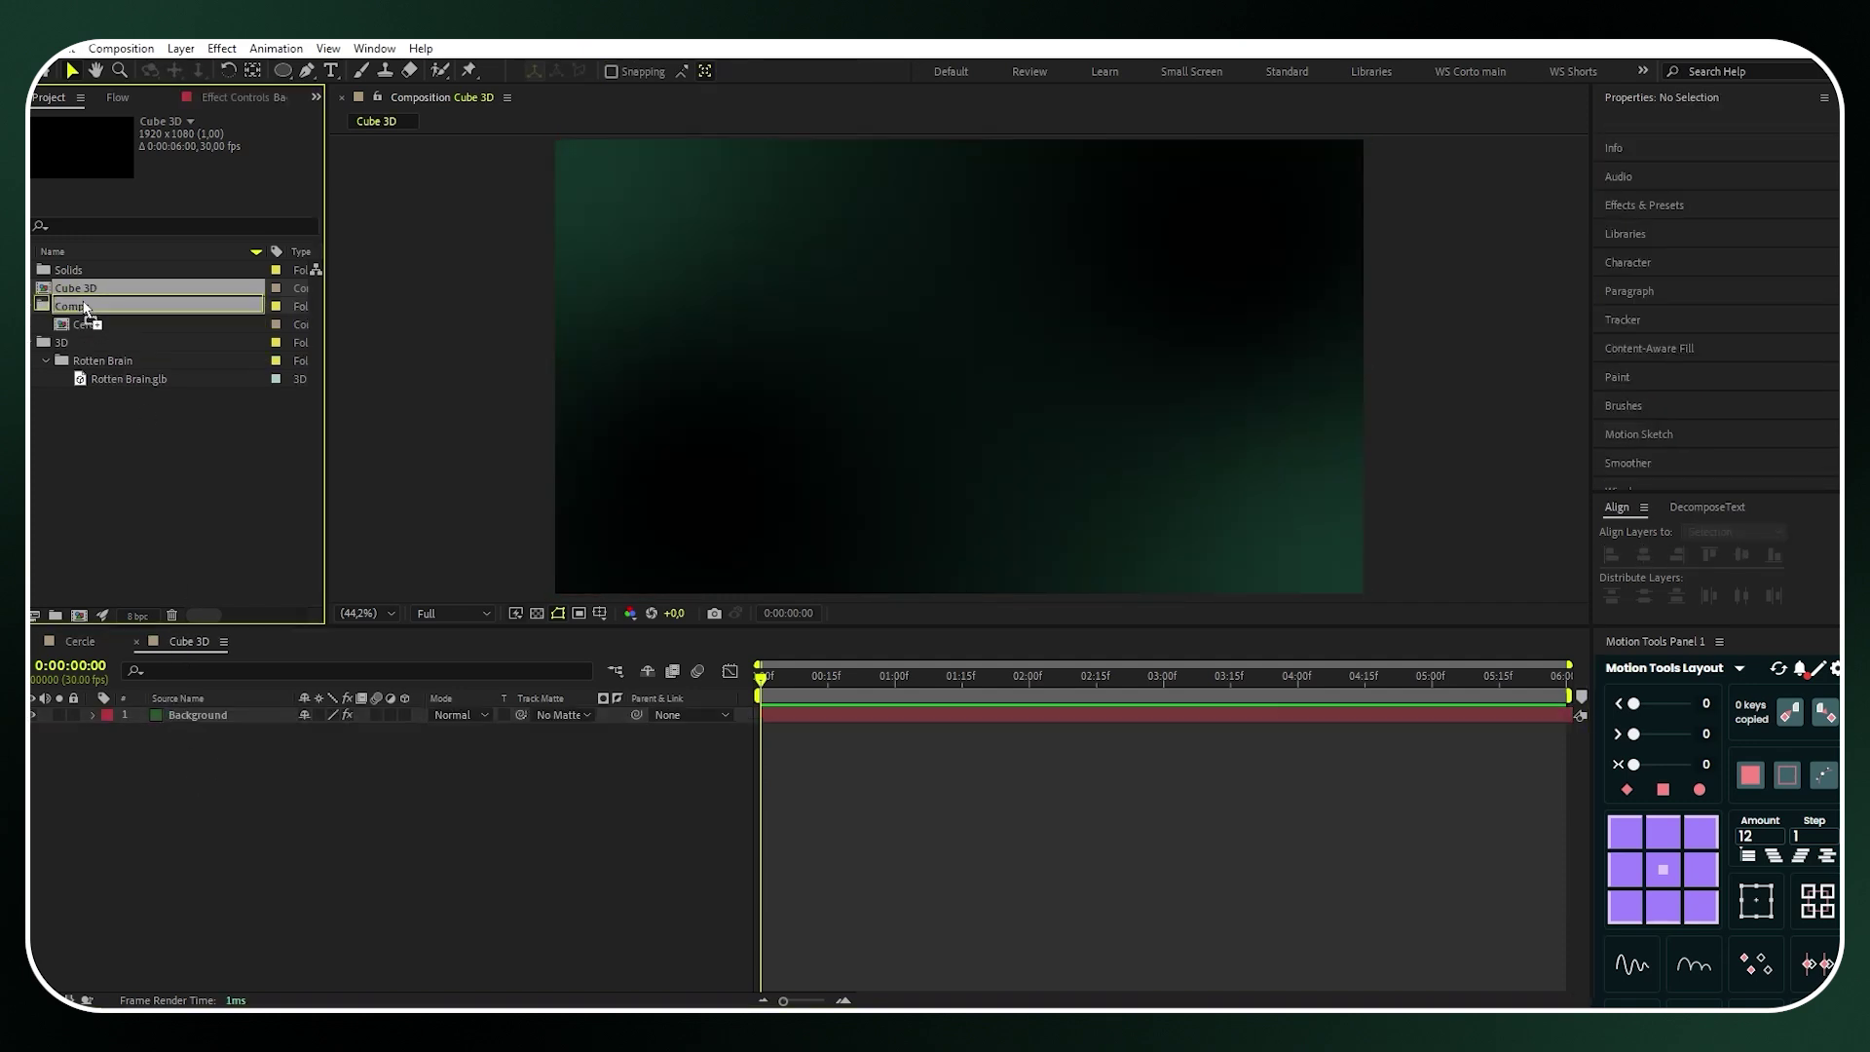
click(33, 292)
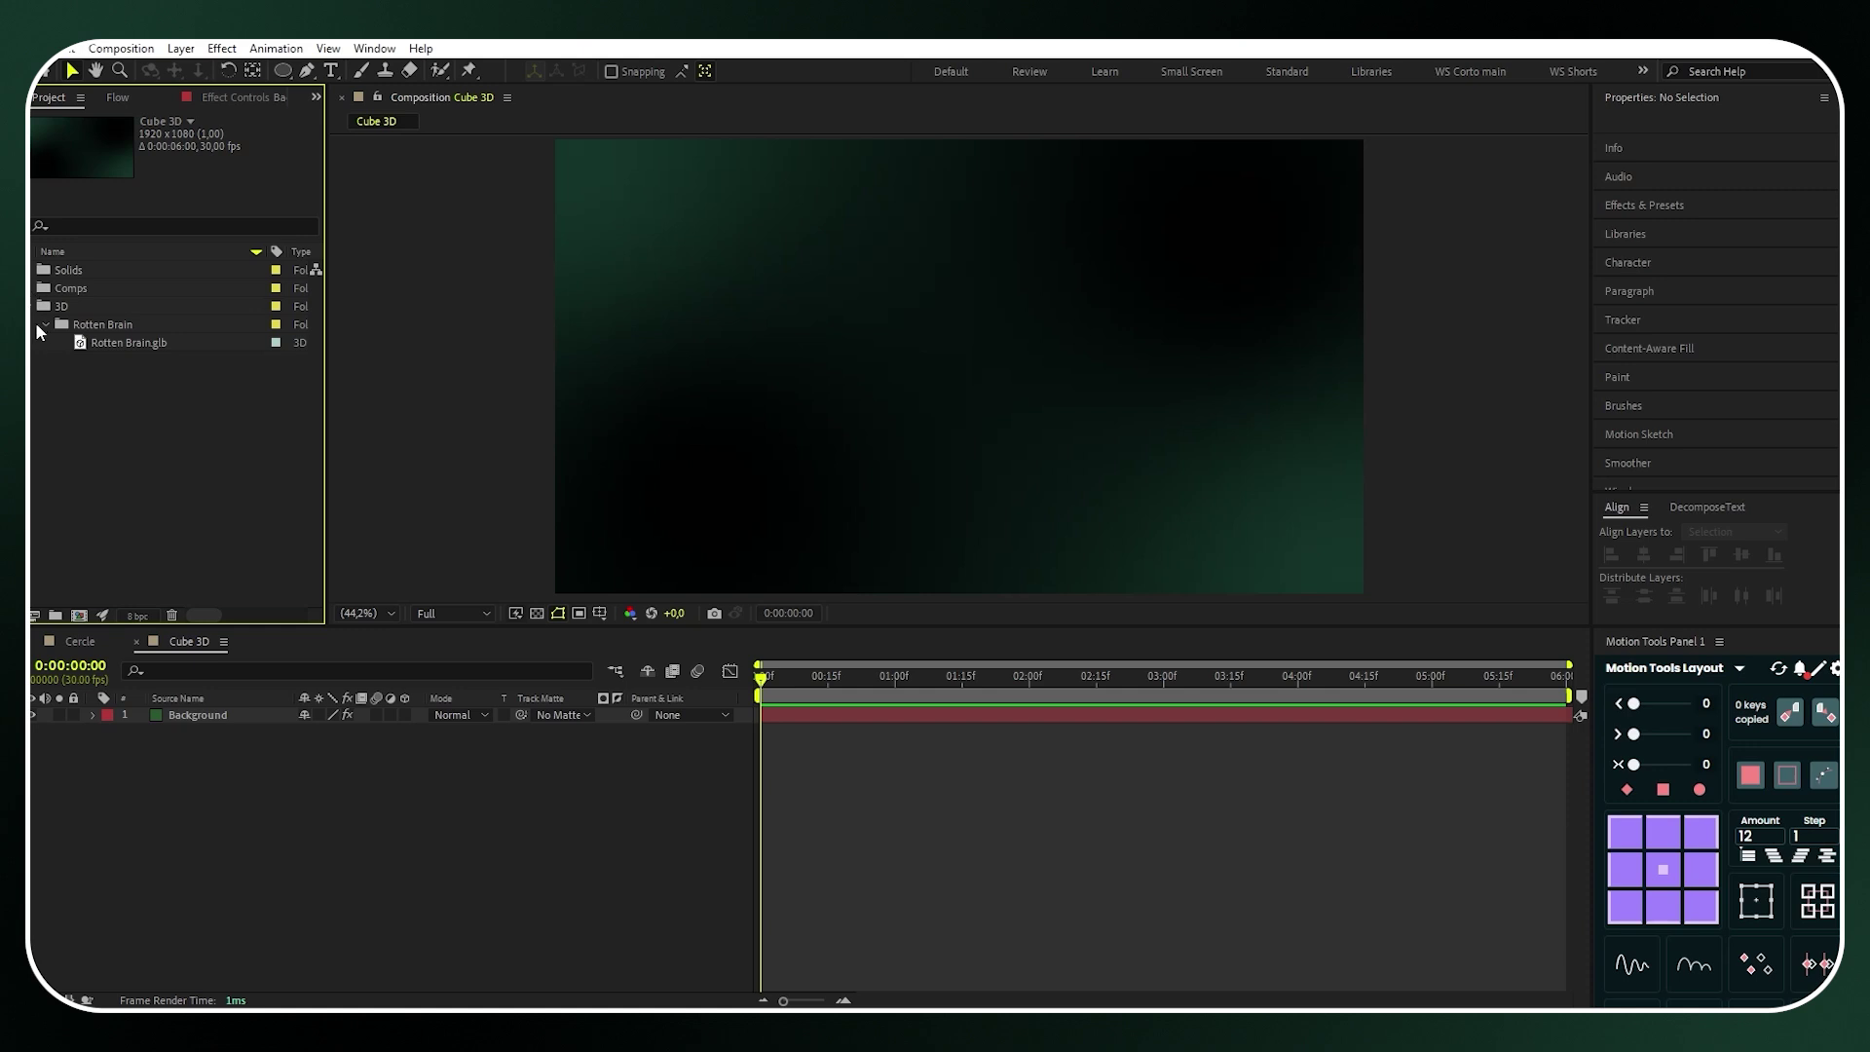
click(30, 308)
click(82, 357)
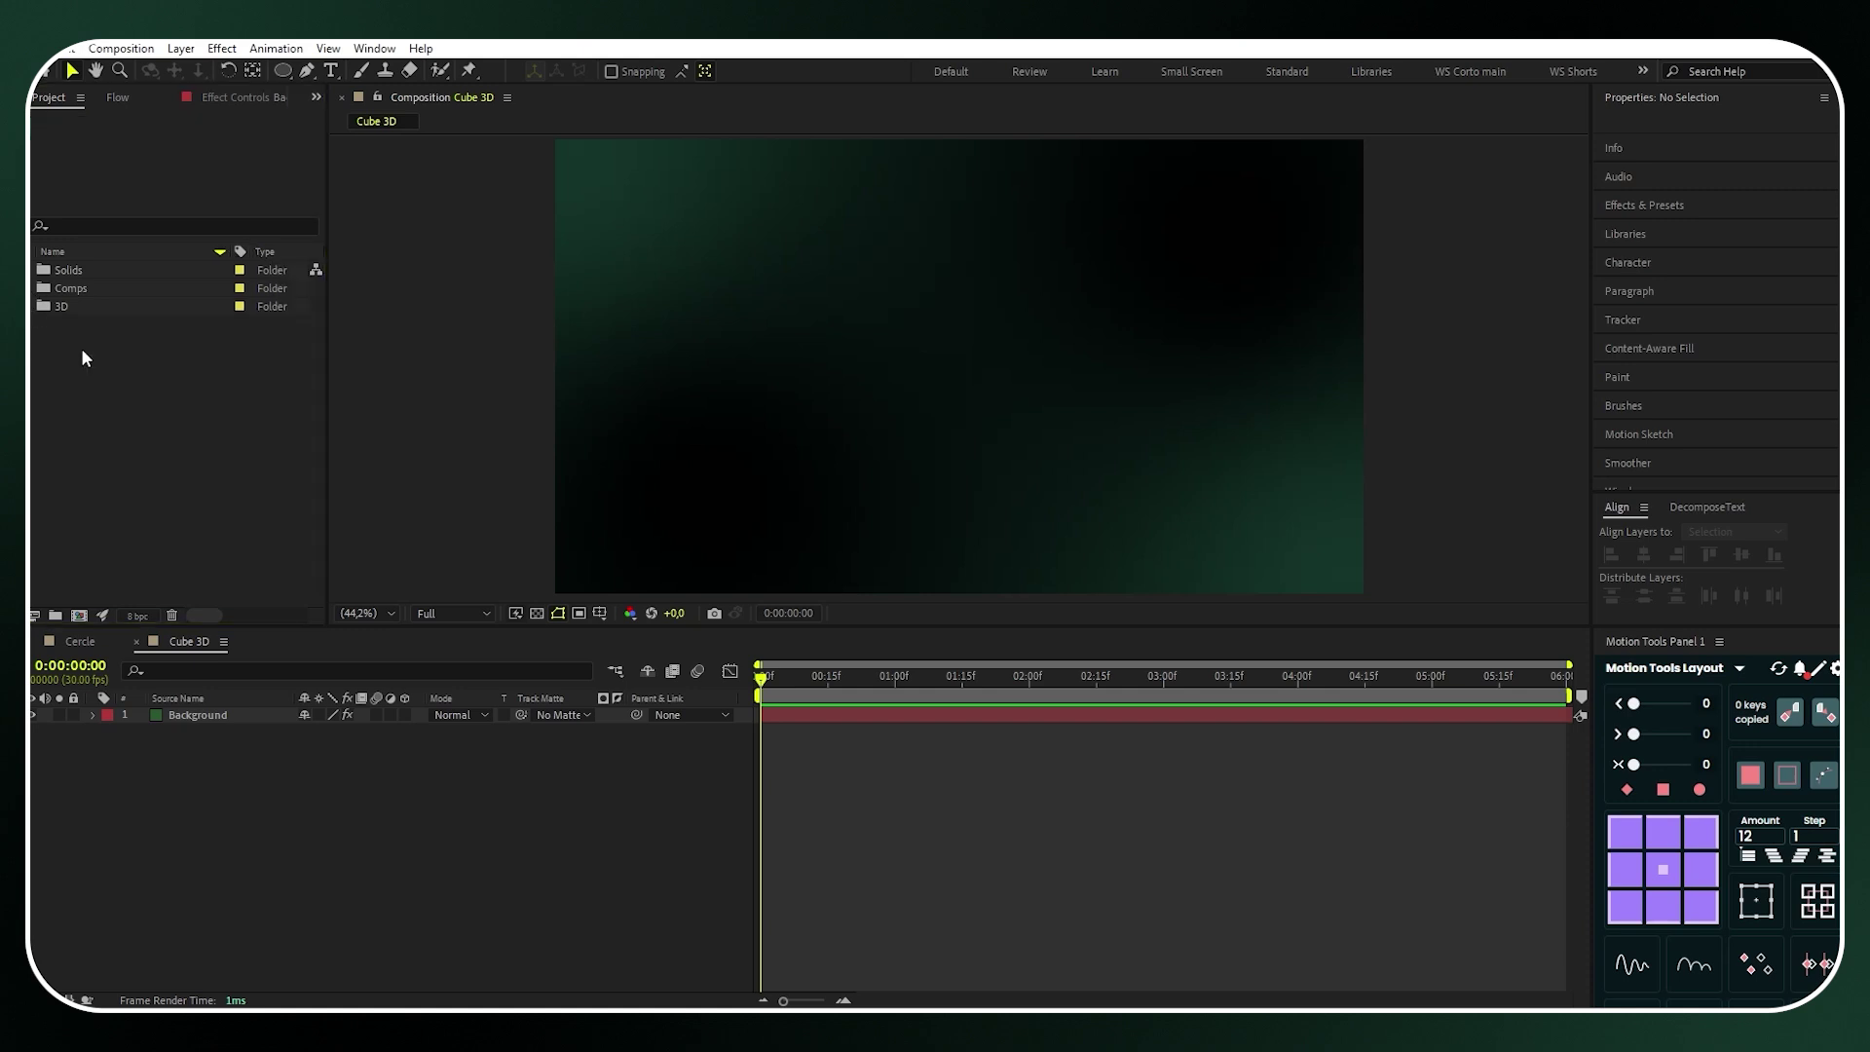
Draw a centred square about 668 px wide with the Rectangle tool and remove its fill
click(284, 68)
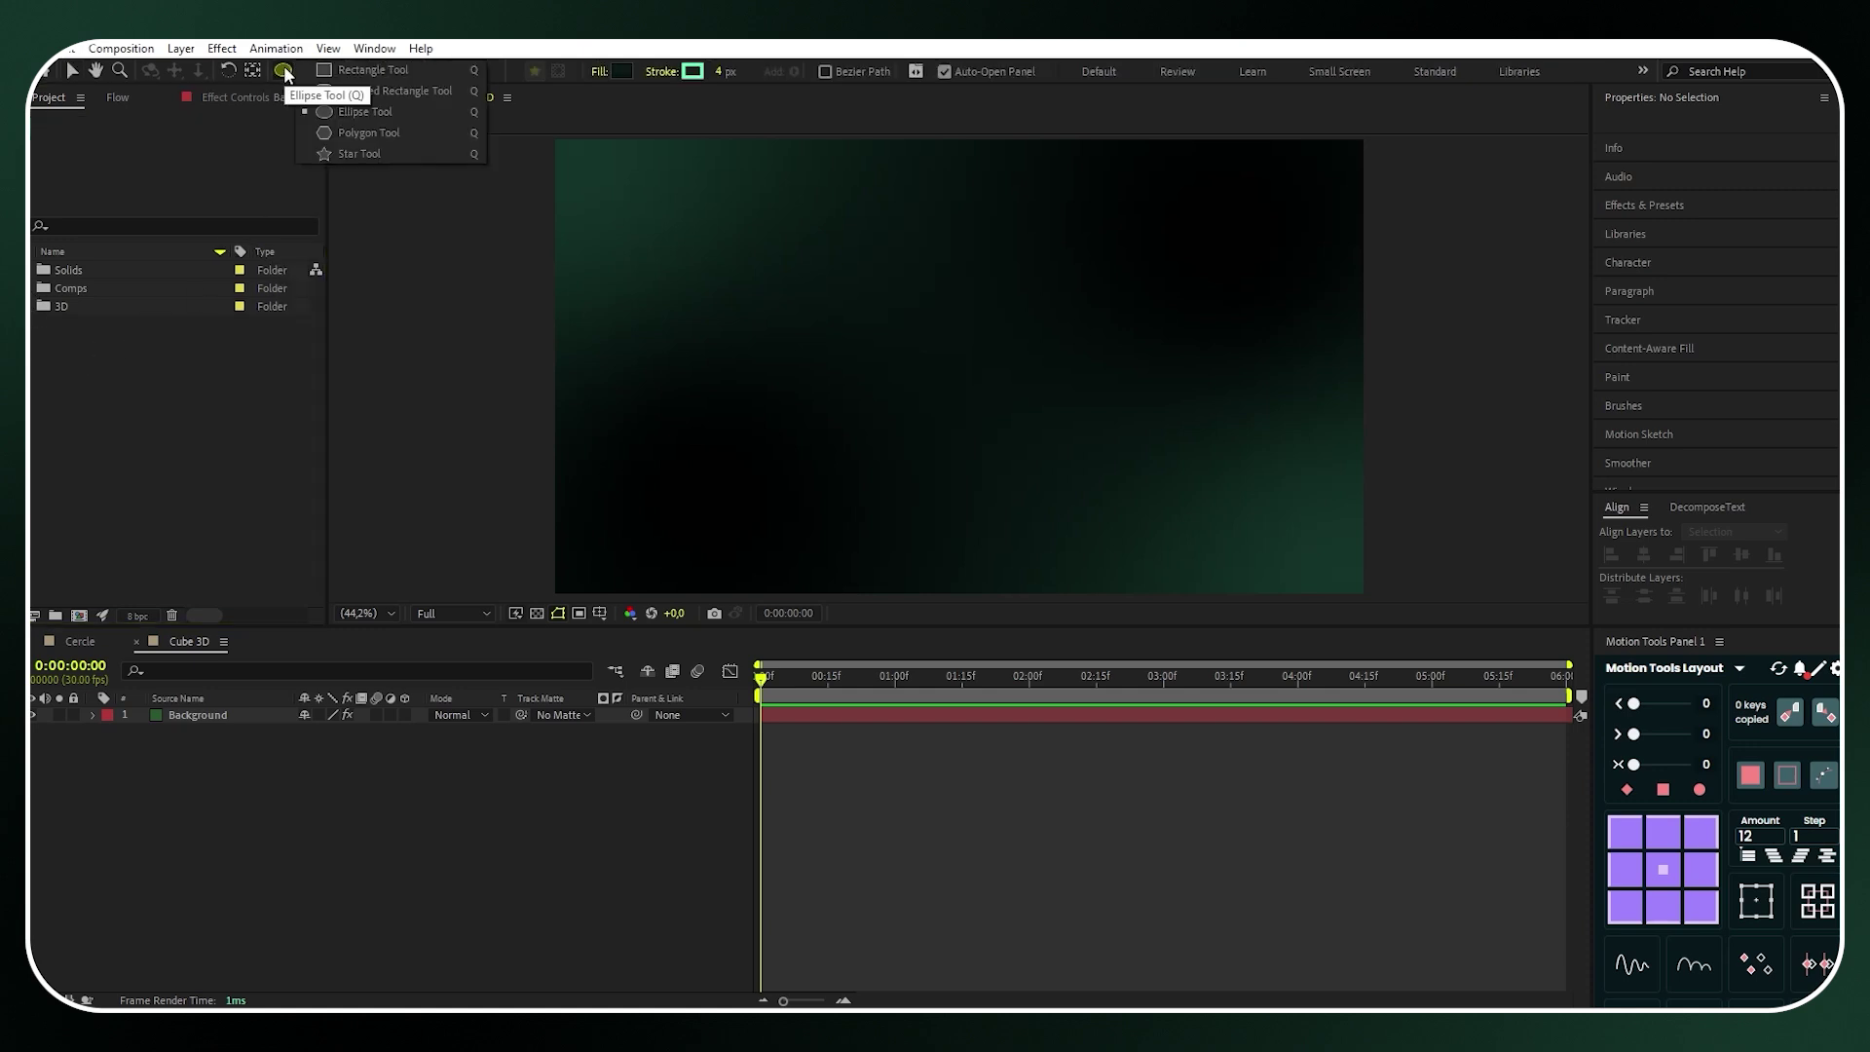
click(353, 72)
drag(819, 224, 1071, 500)
scroll(1646, 351, down, 5)
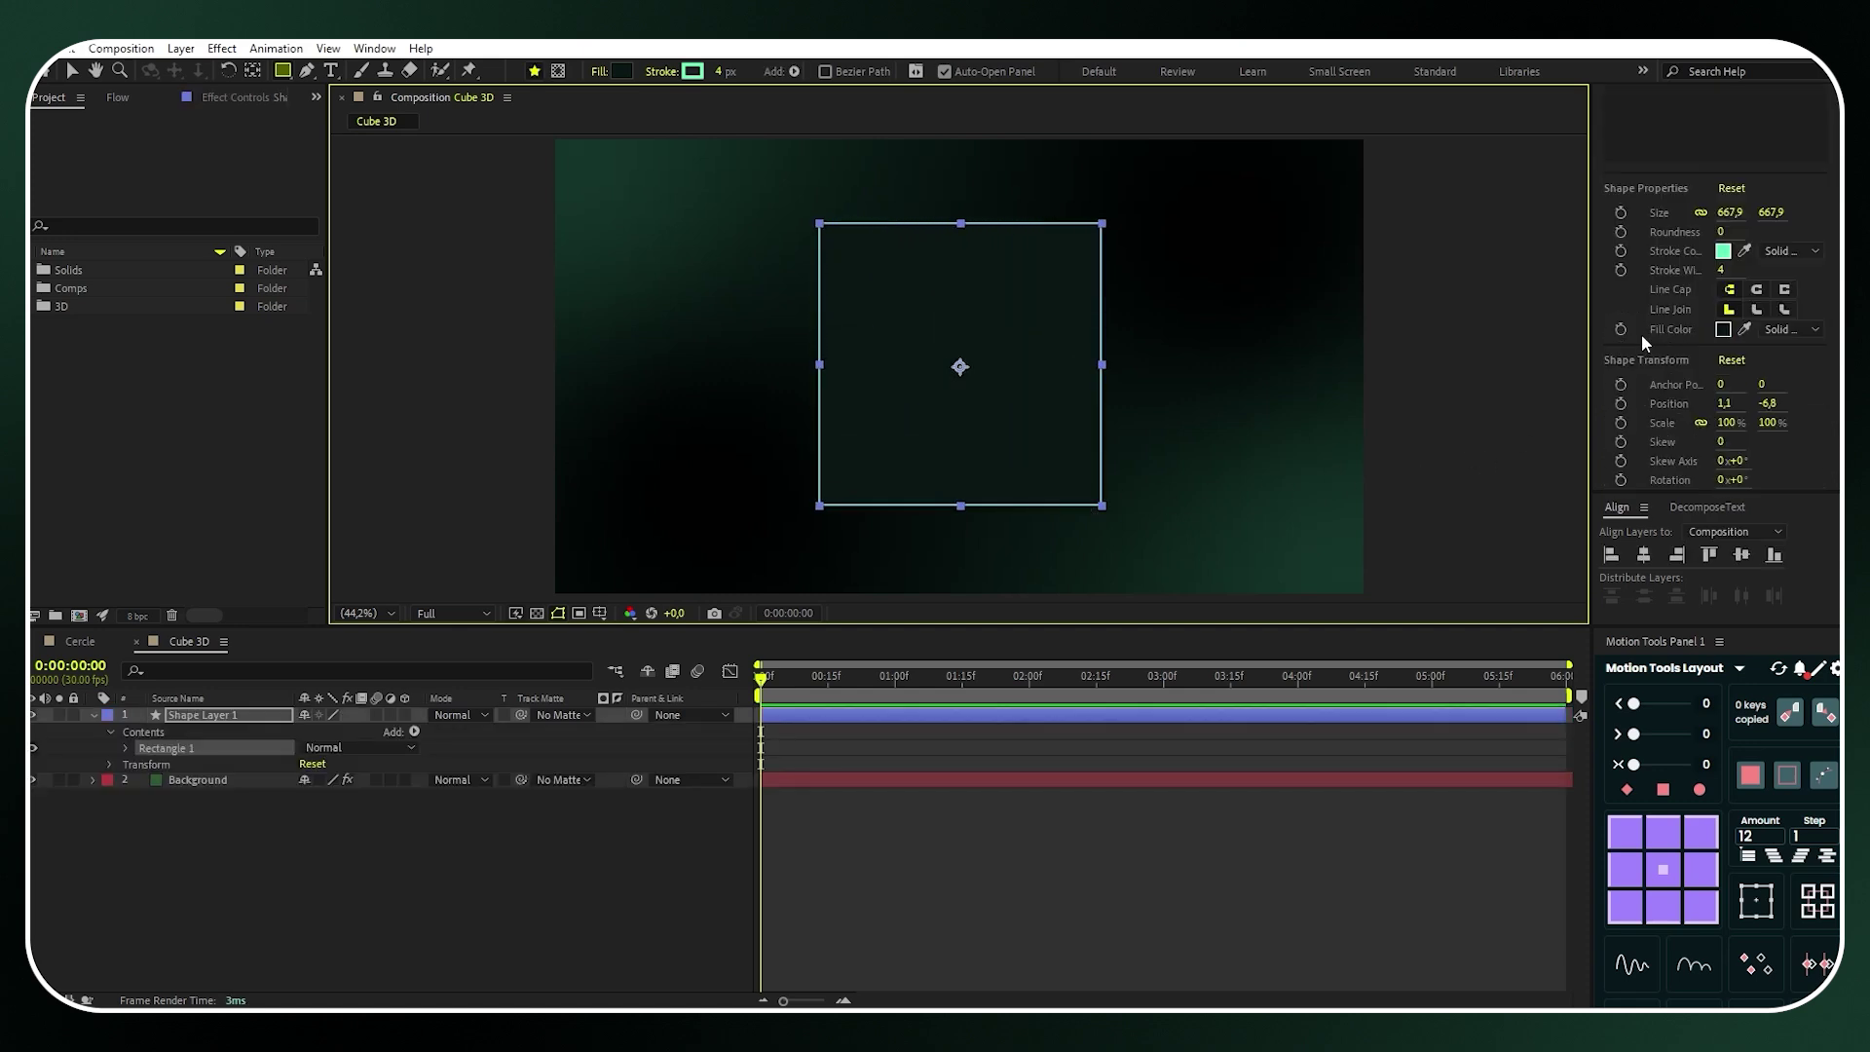
click(1790, 330)
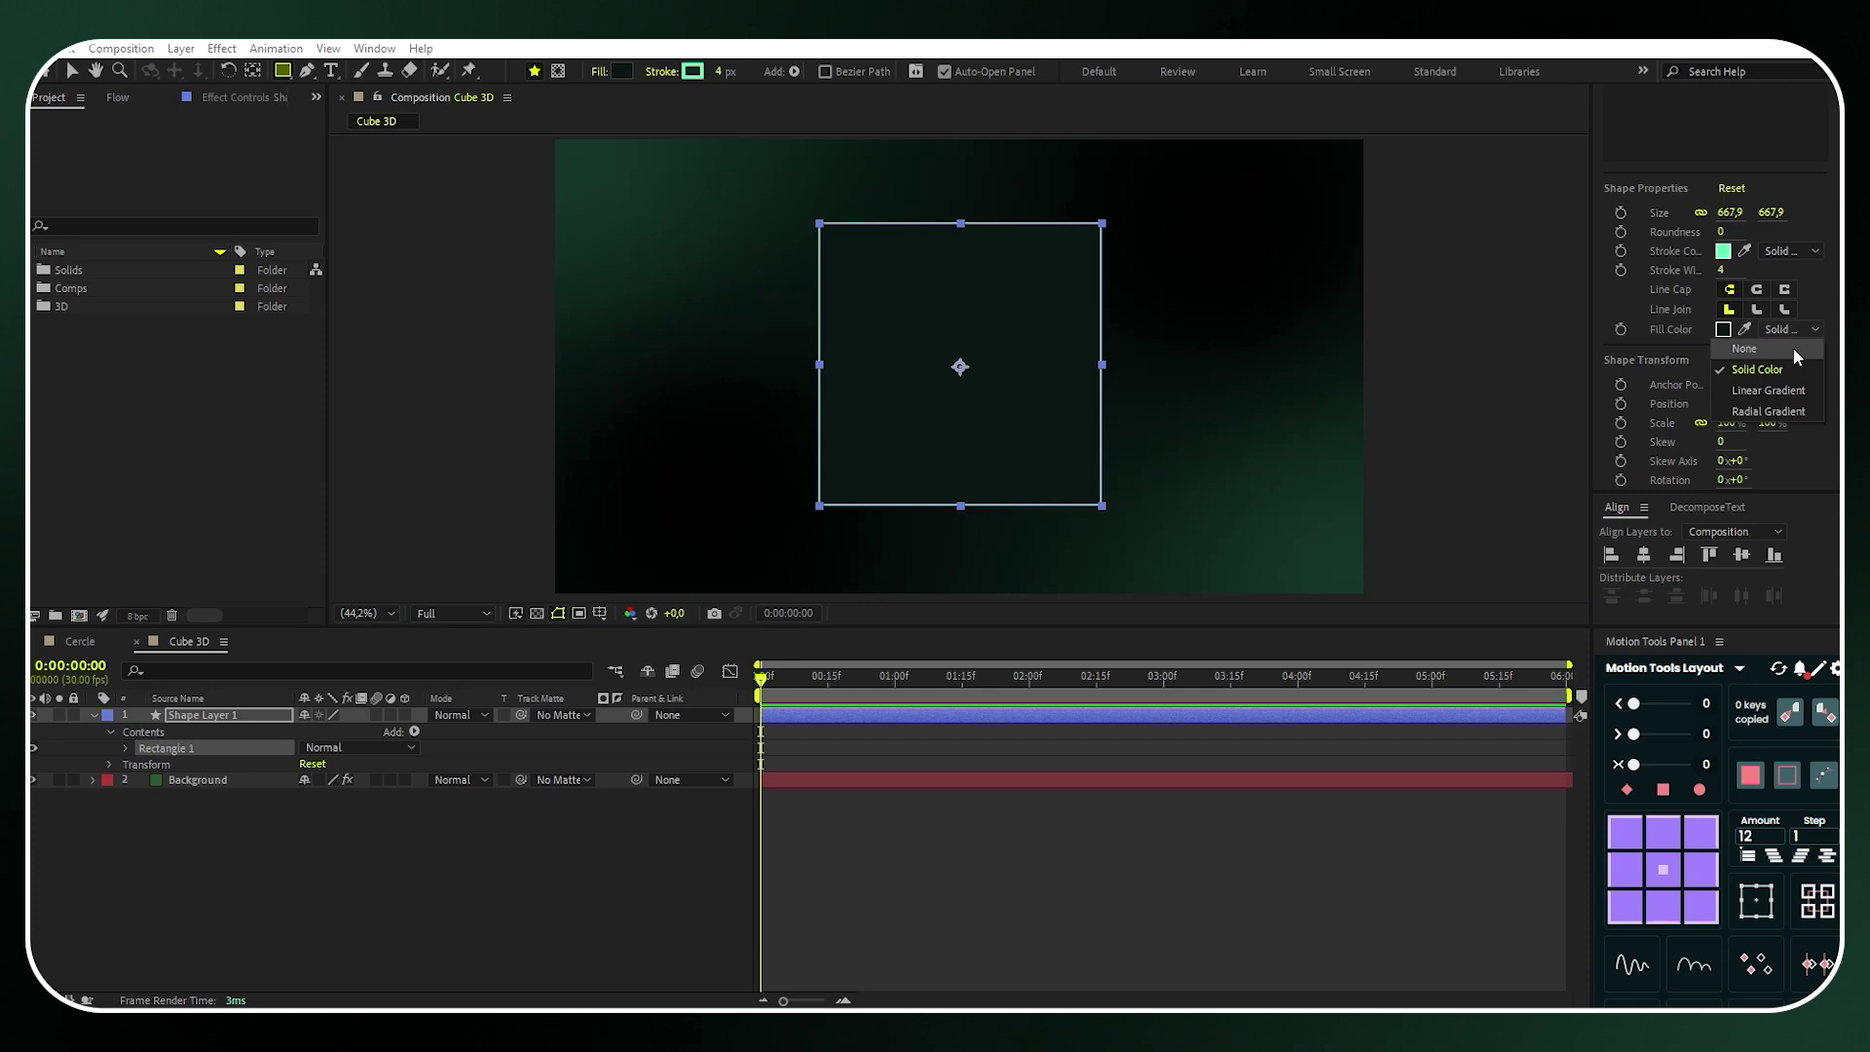
click(1791, 348)
Set the square's stroke width to 6 and its stroke colour to white (FFFFFF)
click(1720, 270)
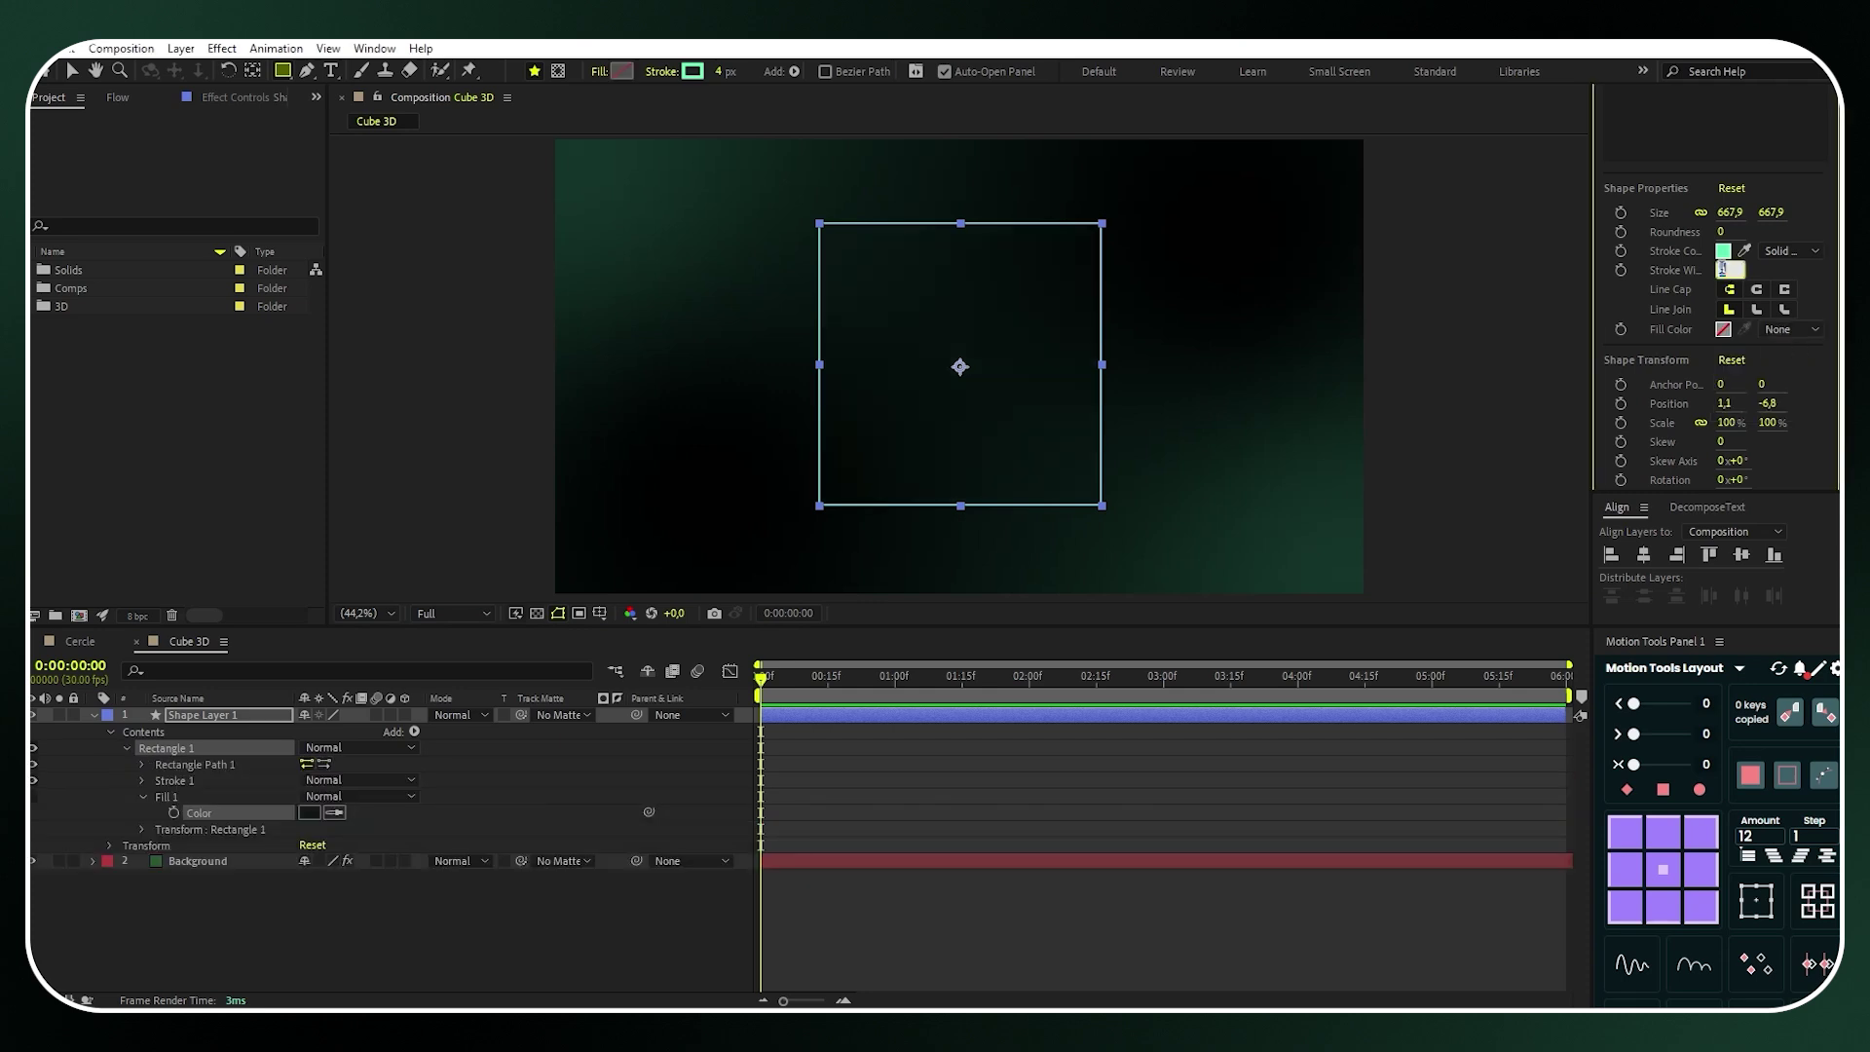
text(8)
key(Return)
click(1722, 251)
drag(1223, 400, 1040, 257)
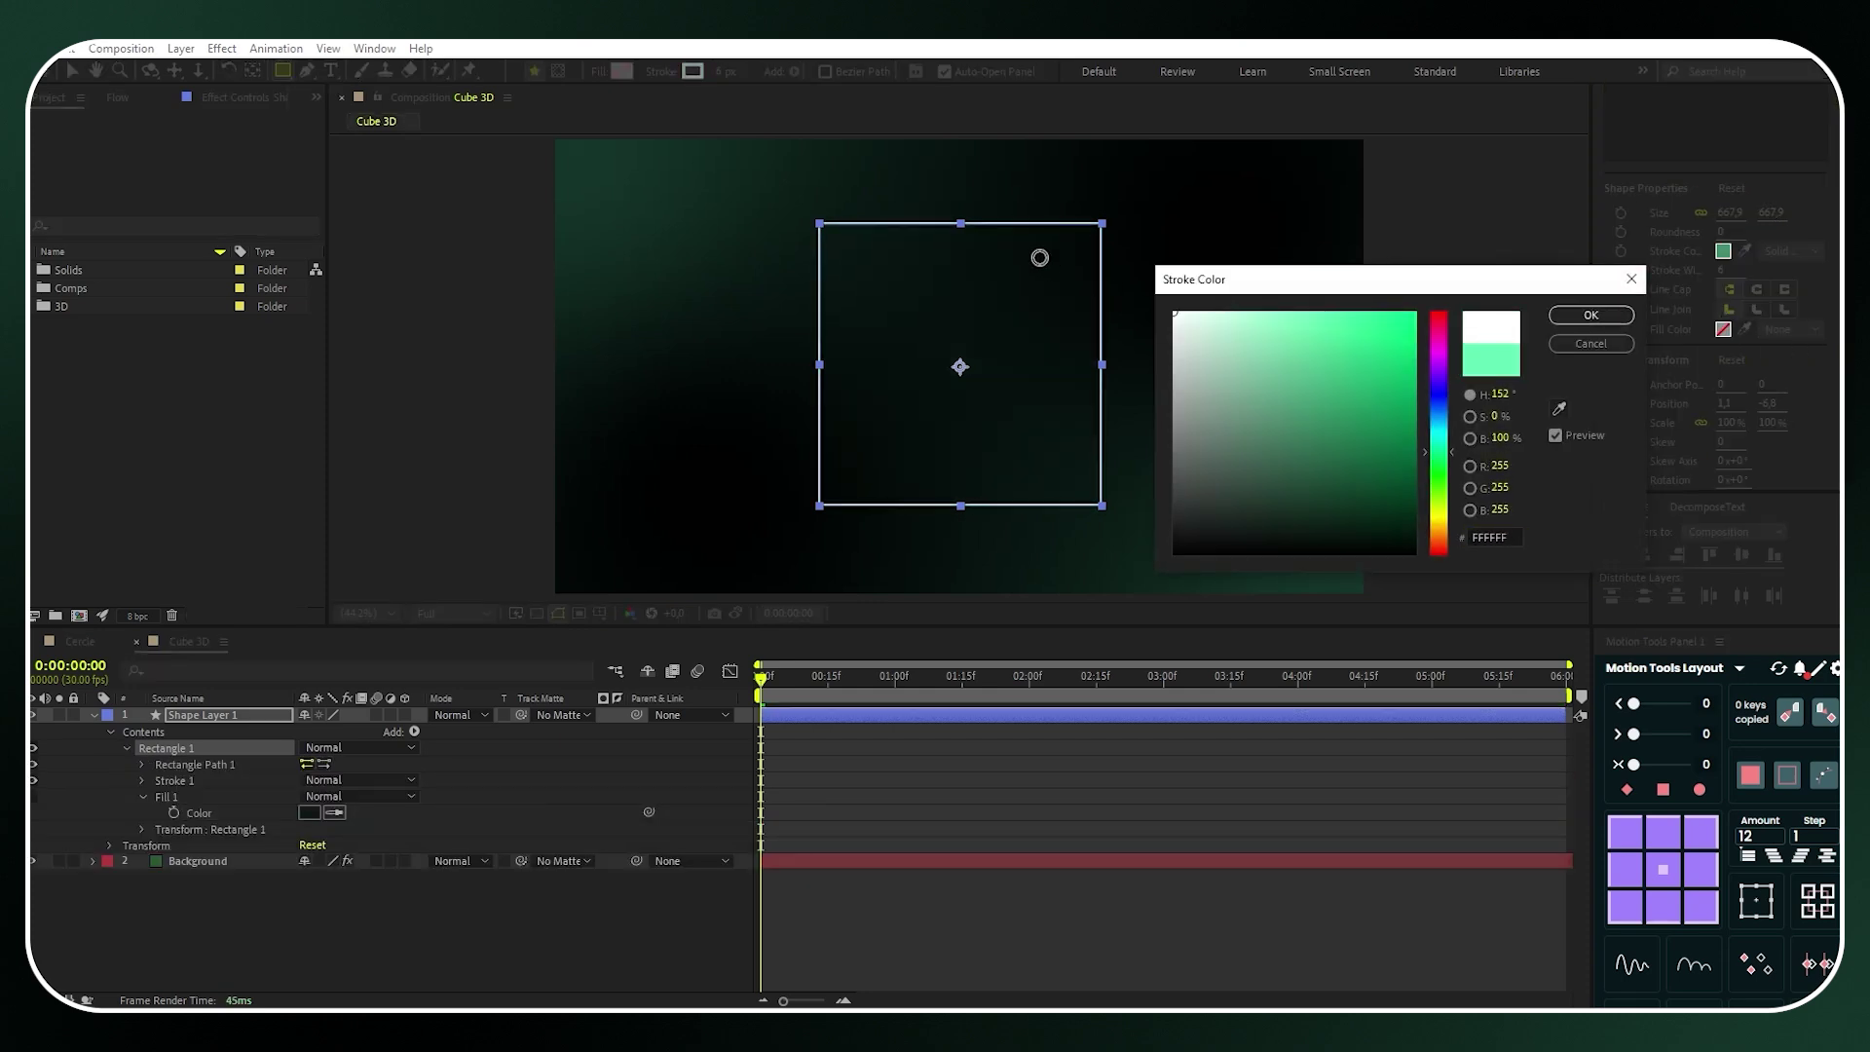
click(1617, 315)
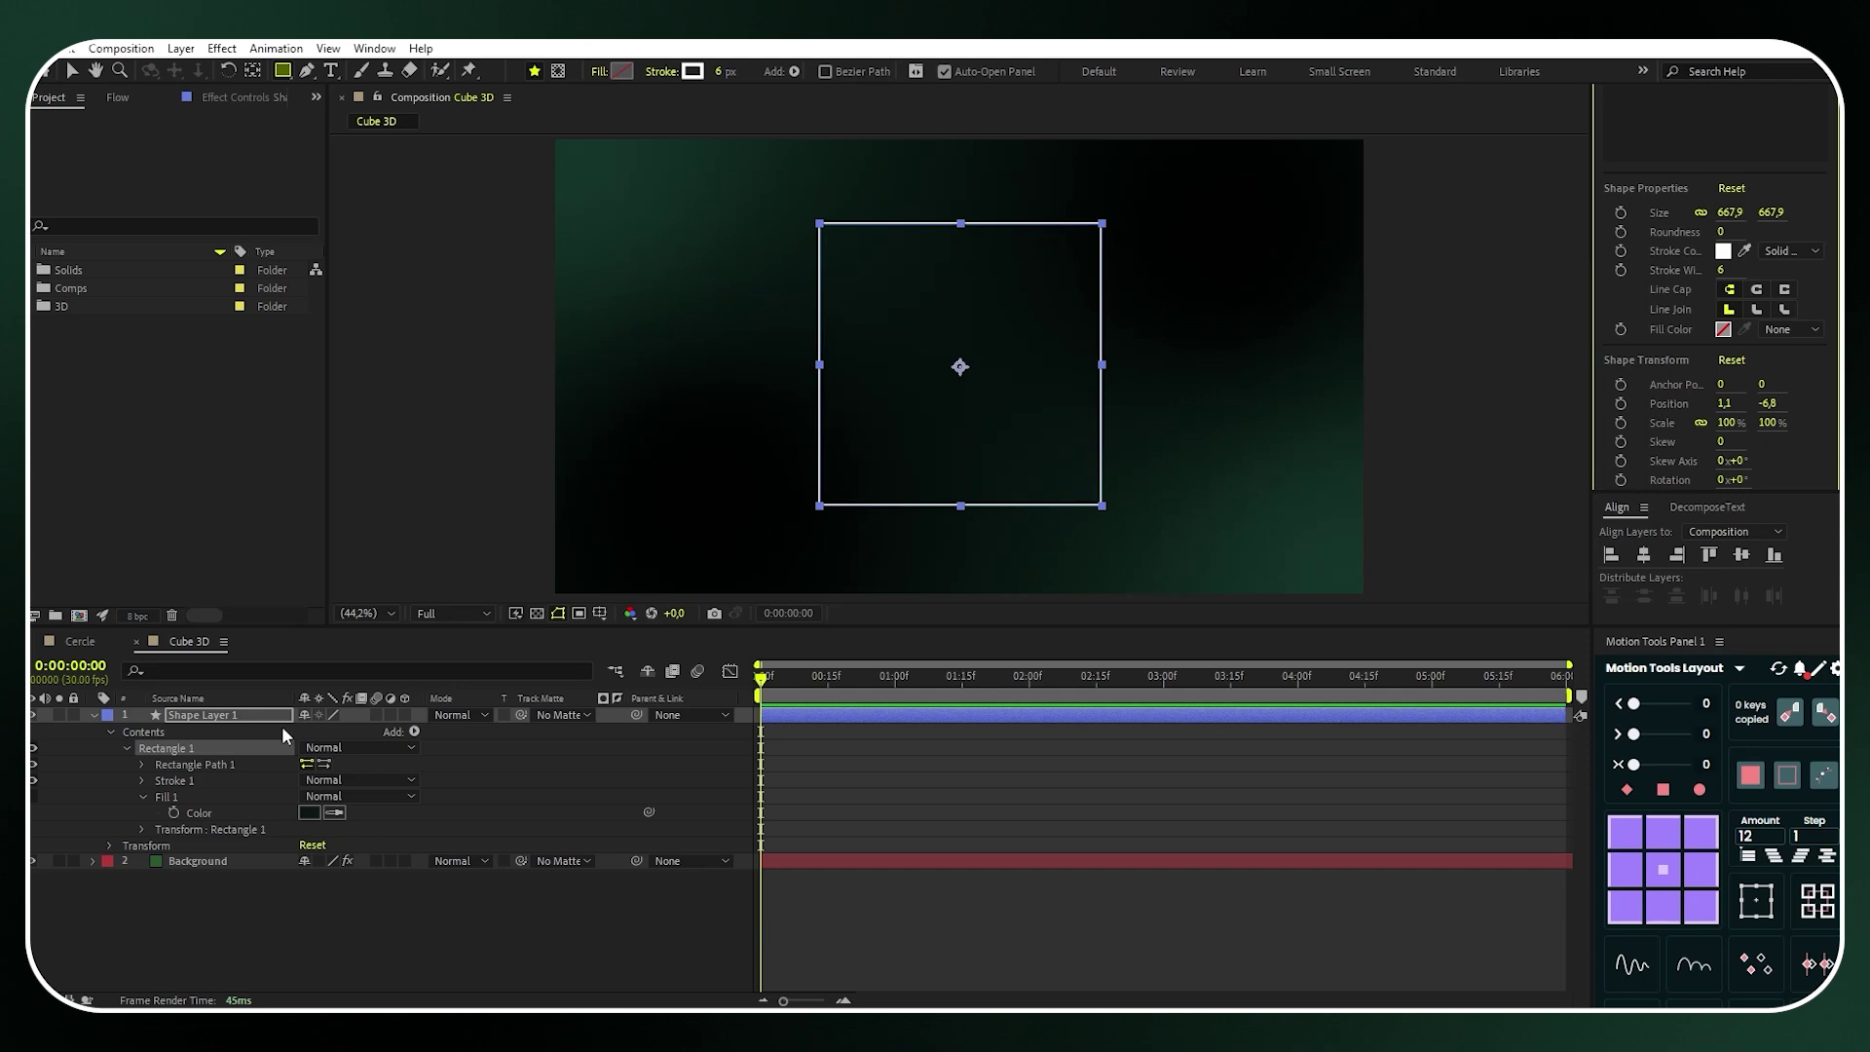
Rename the square's shape layer as Face 1
right_click(232, 715)
click(281, 662)
key(BackSpace)
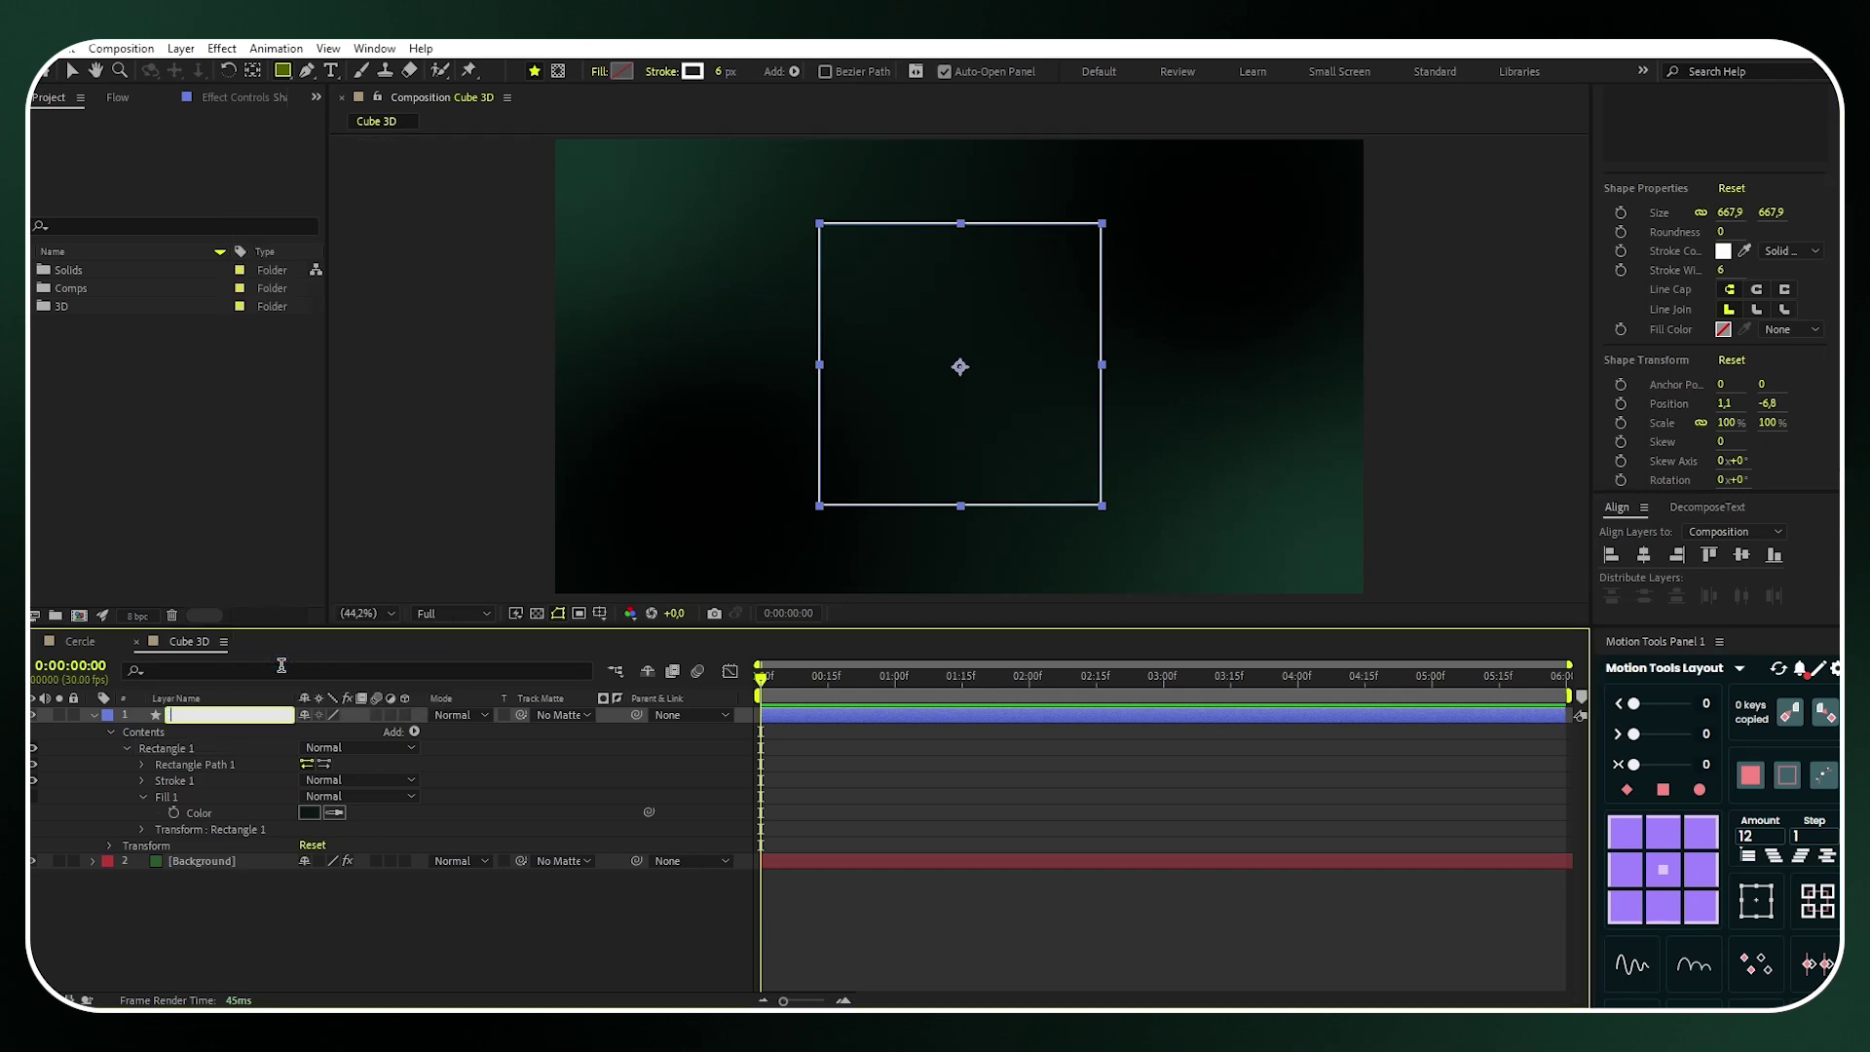
text(Face 1)
key(Return)
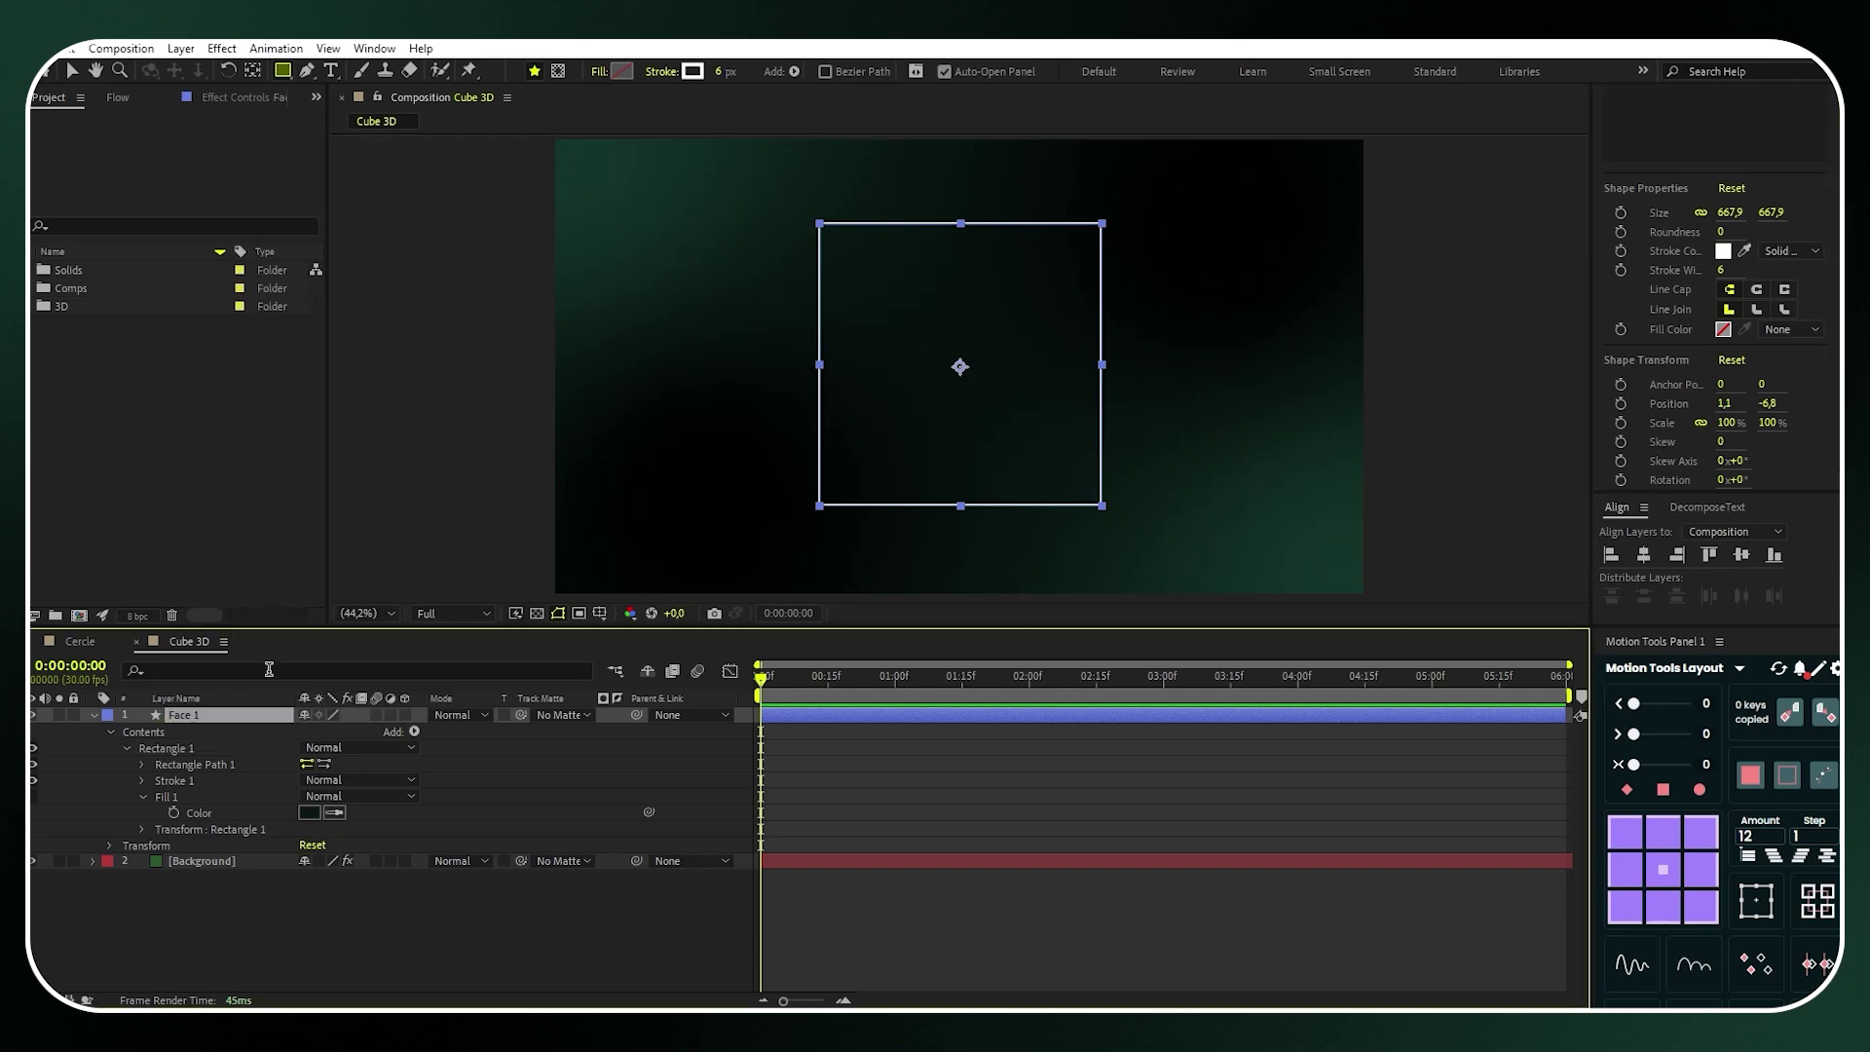
Centre Face 1 horizontally and vertically in the composition and centre its anchor point on the square
click(1645, 556)
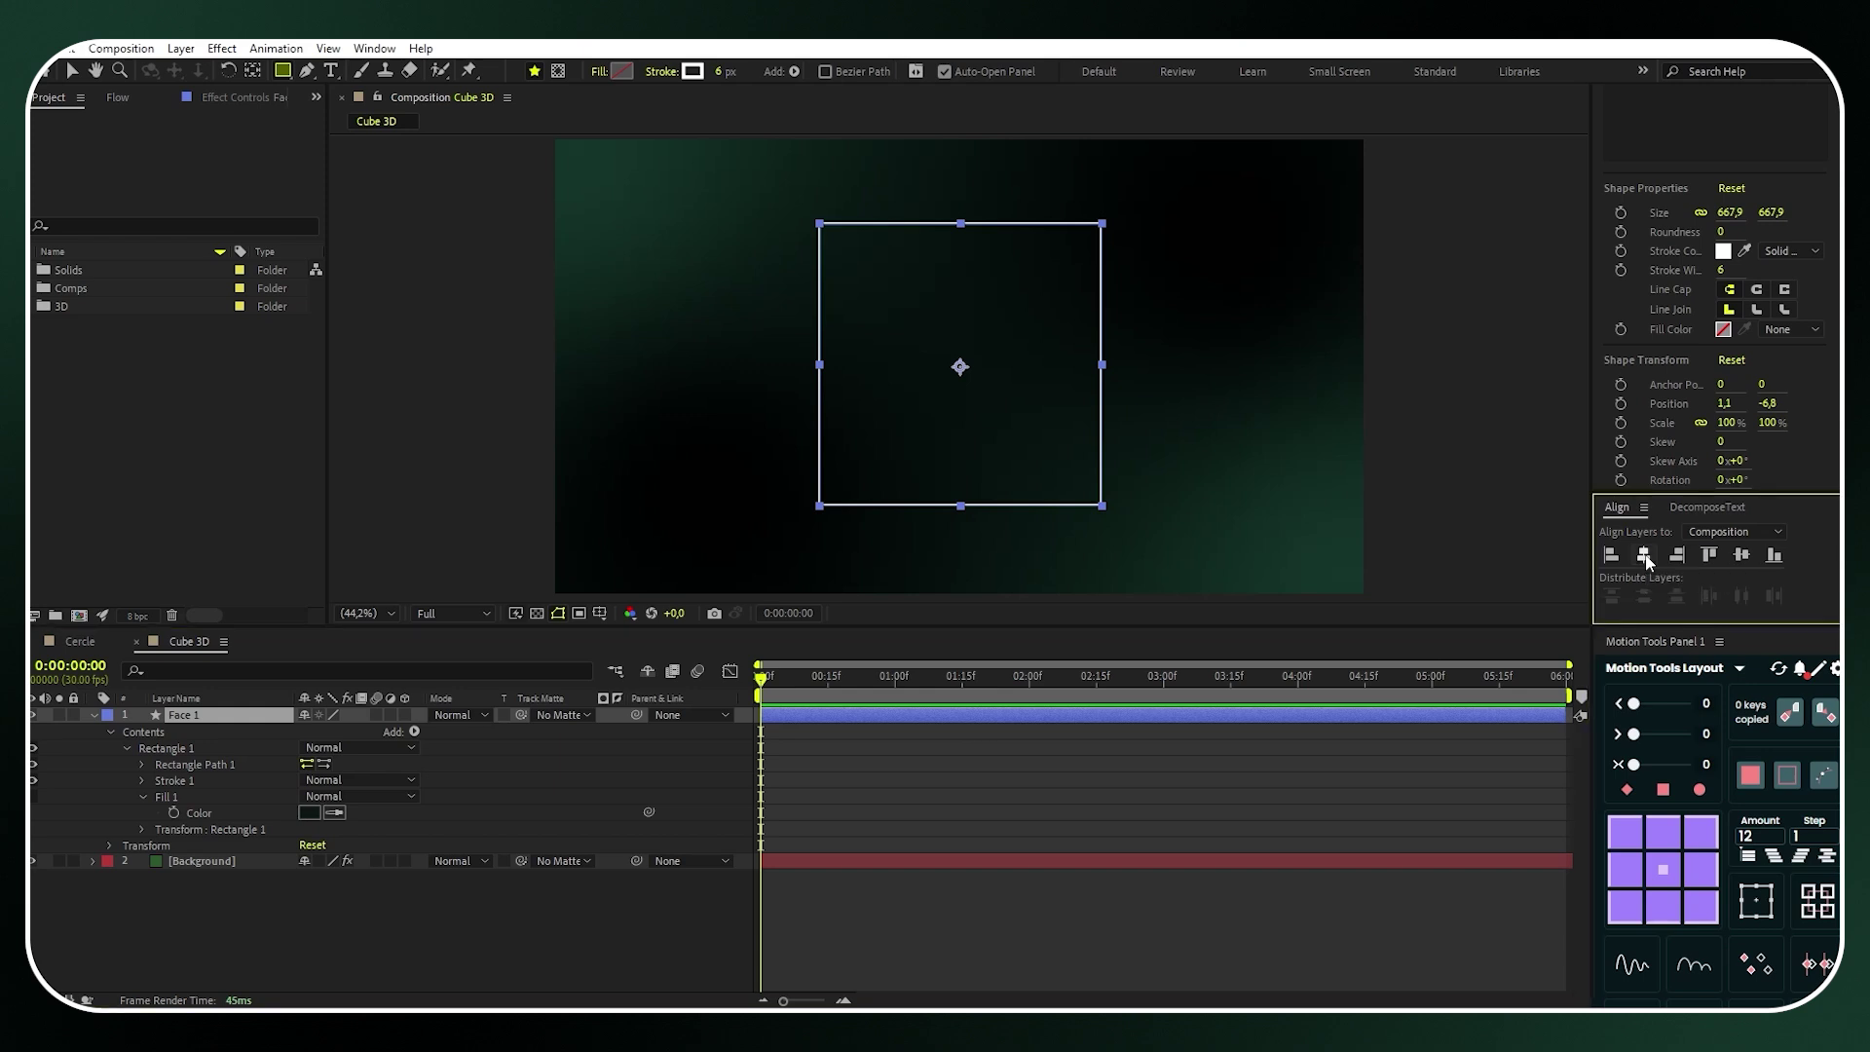
click(1742, 557)
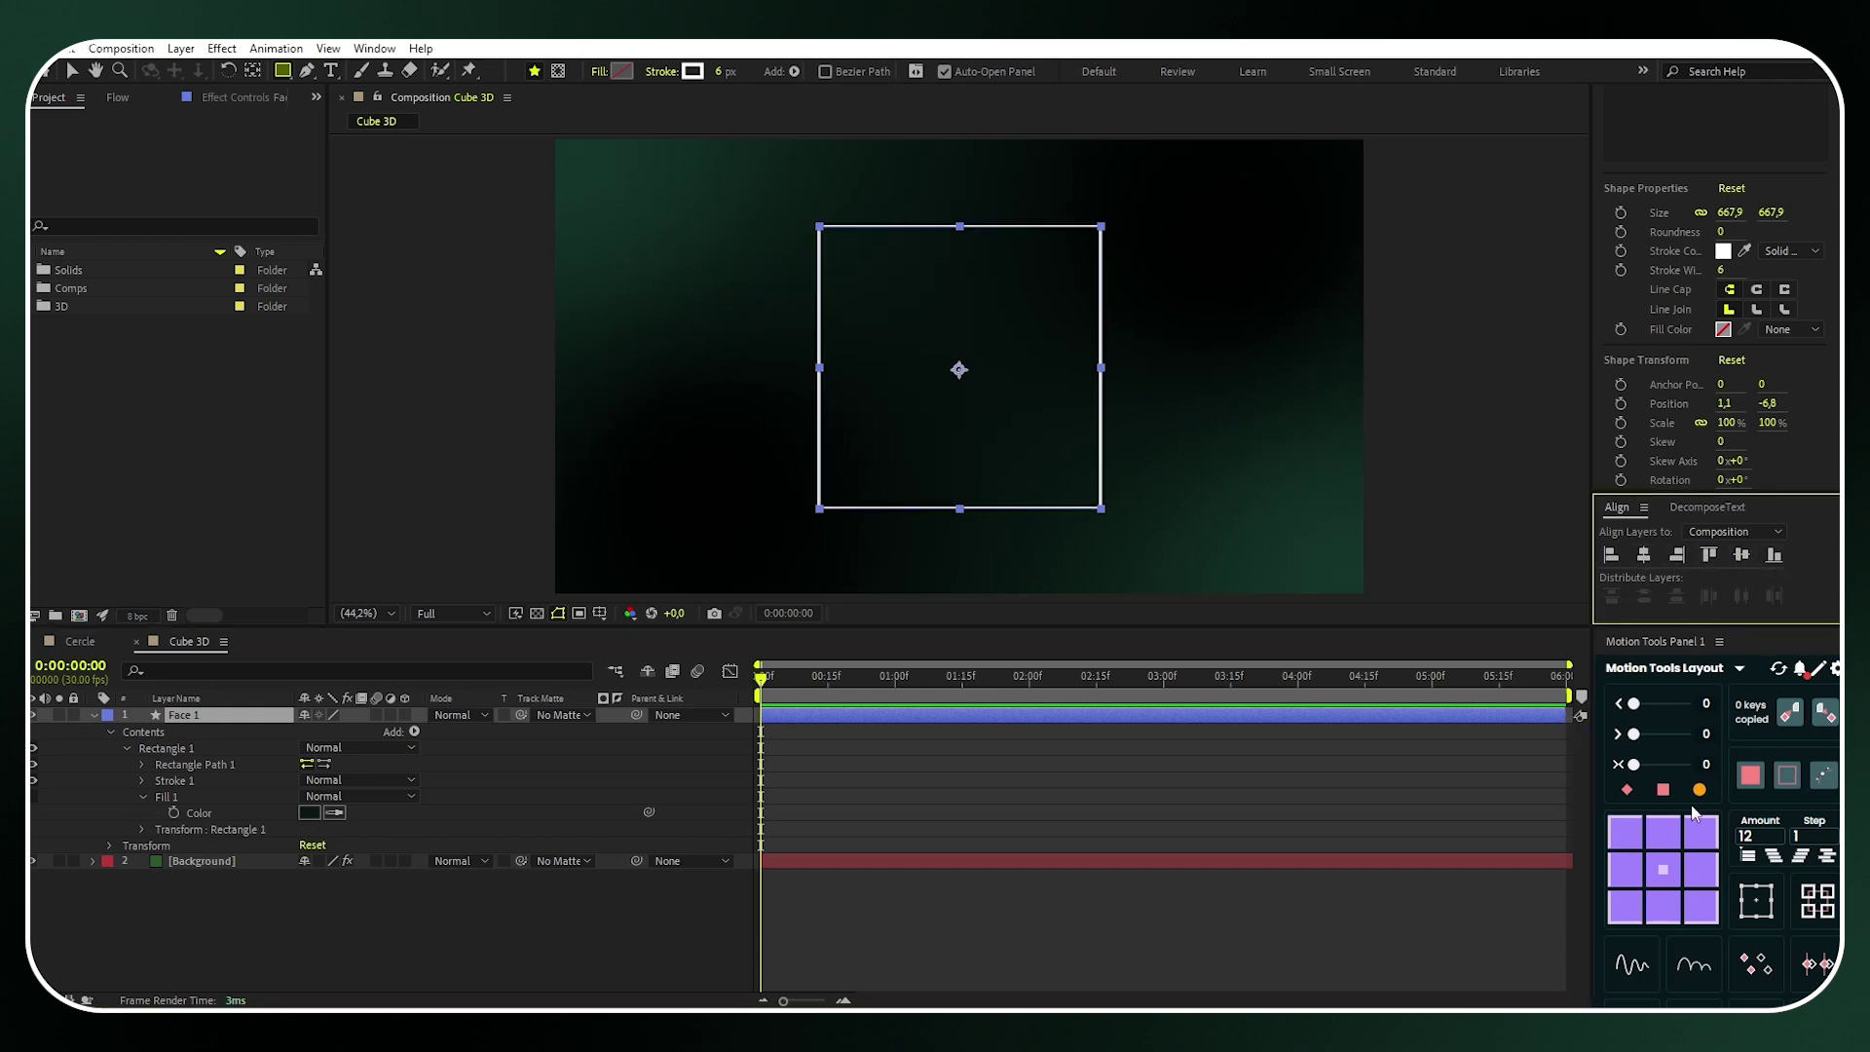
click(1662, 877)
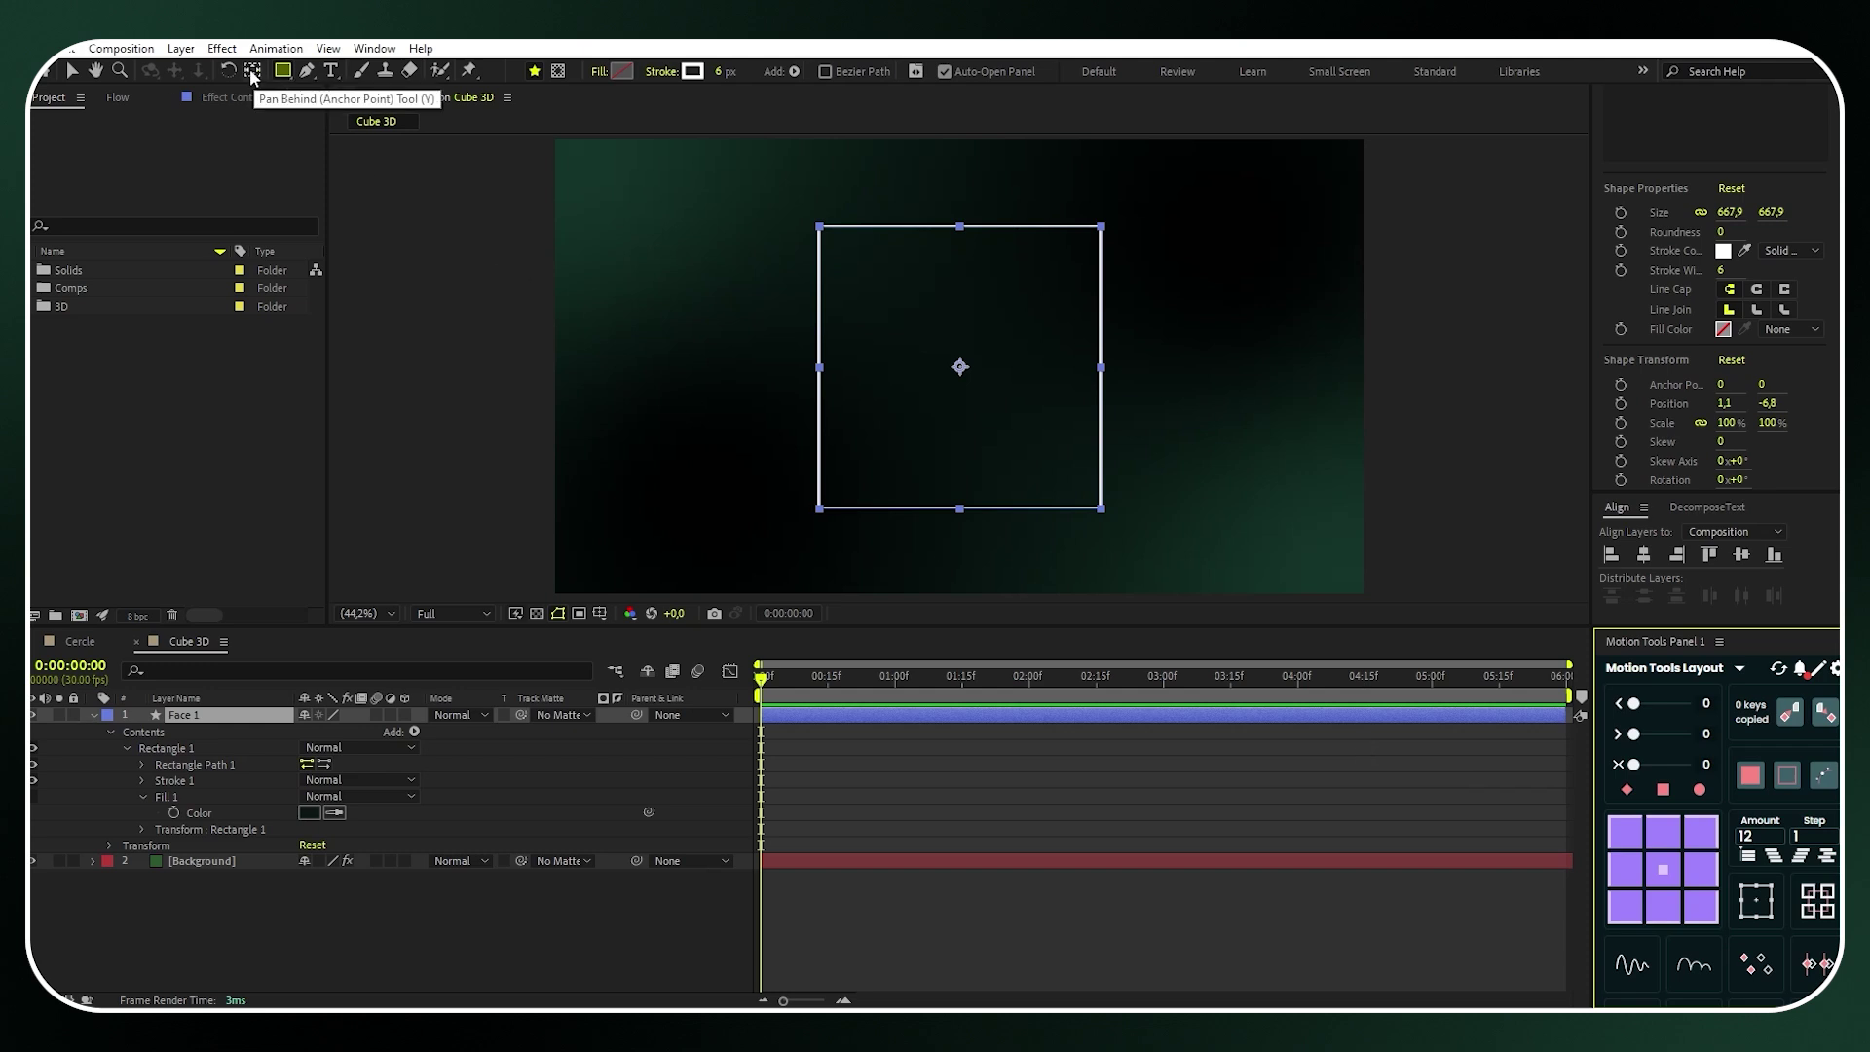
Set the Face 1 rectangle path size to 700 by 700
click(143, 762)
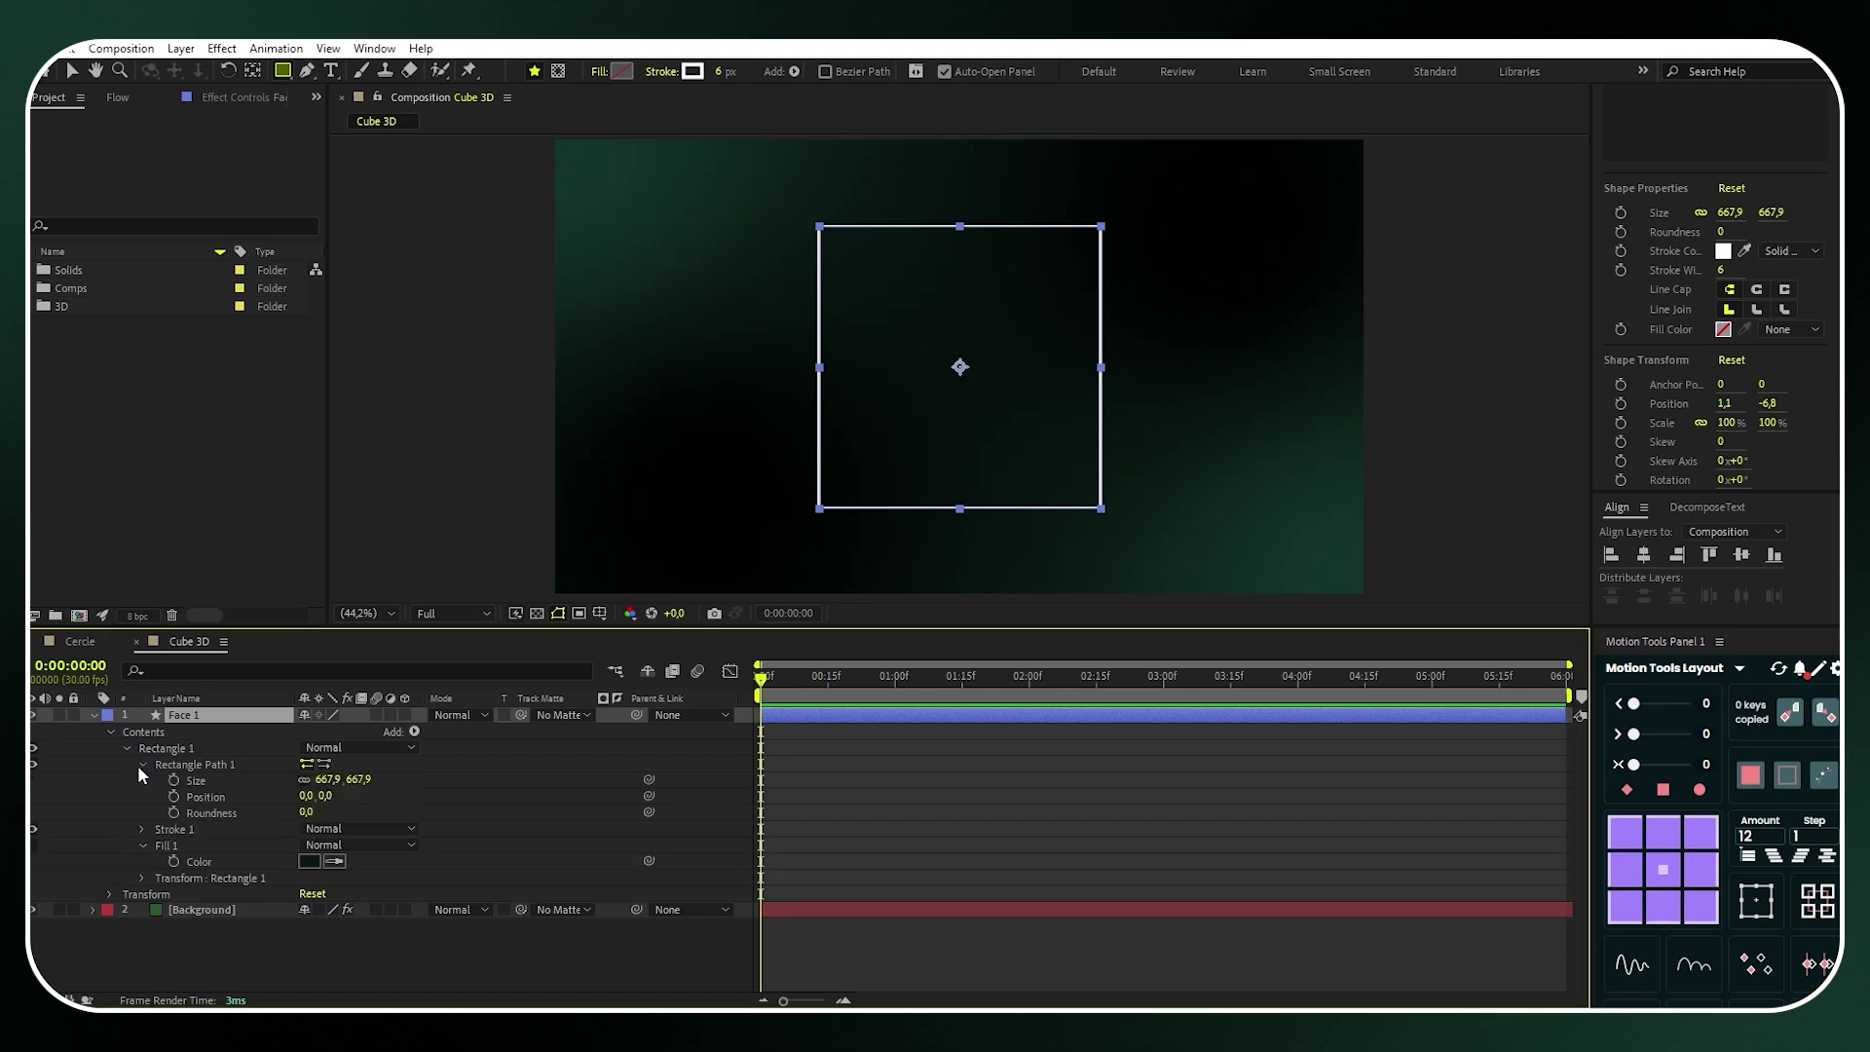
click(336, 779)
text(700)
key(Return)
Make Face 1 a 3D layer and set both its Z anchor point and its Z position to 350
click(404, 715)
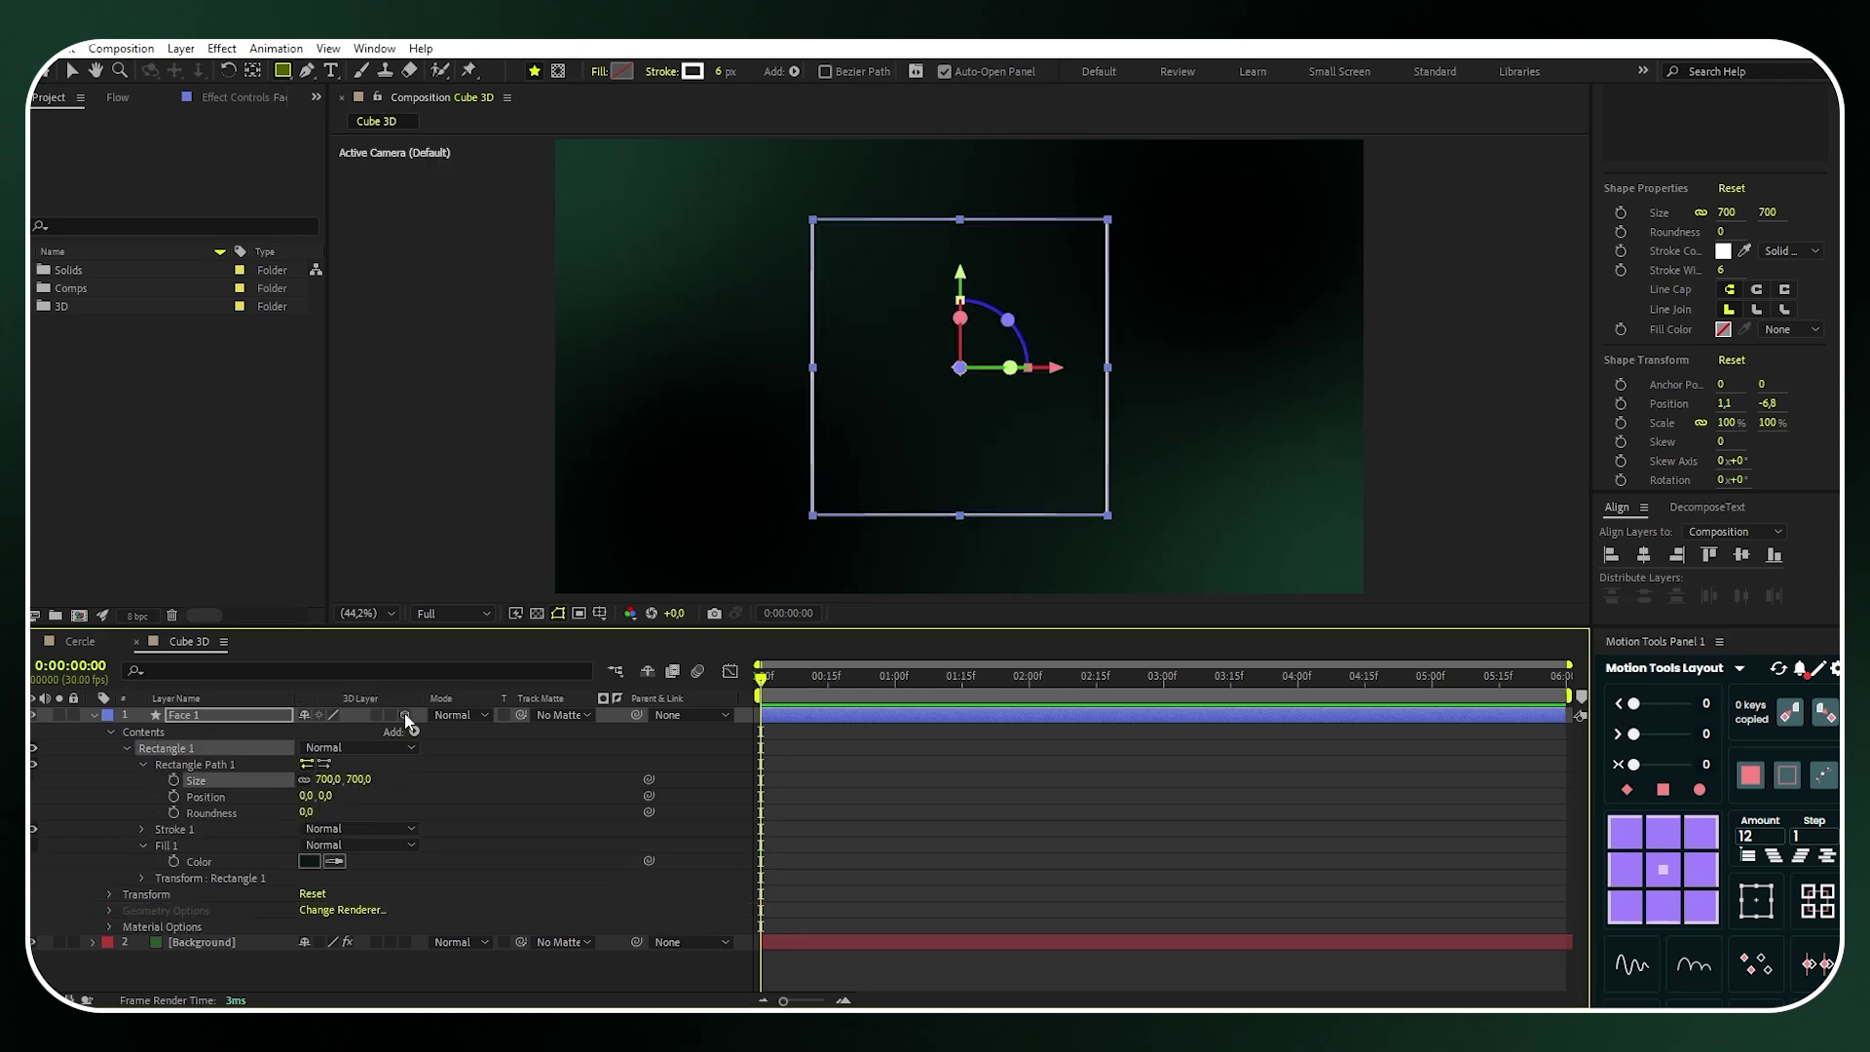
click(109, 893)
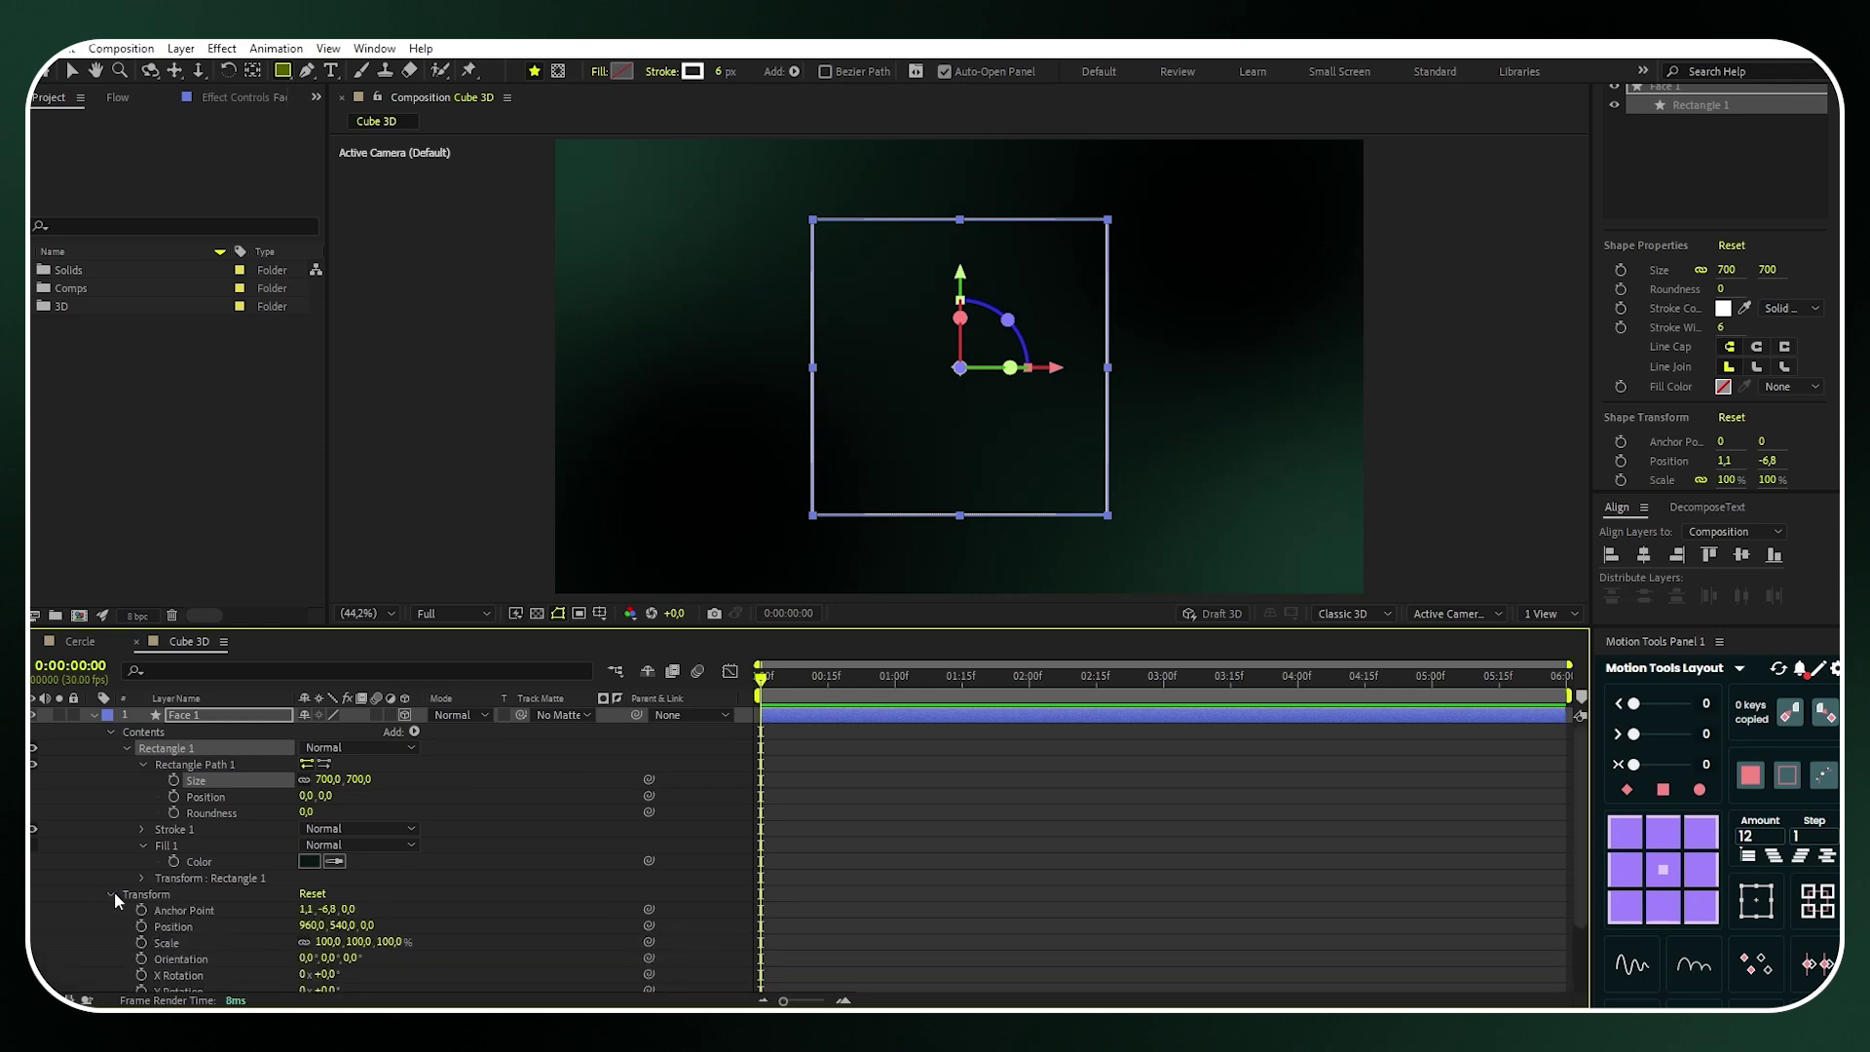
click(348, 910)
text(350)
key(Return)
click(366, 925)
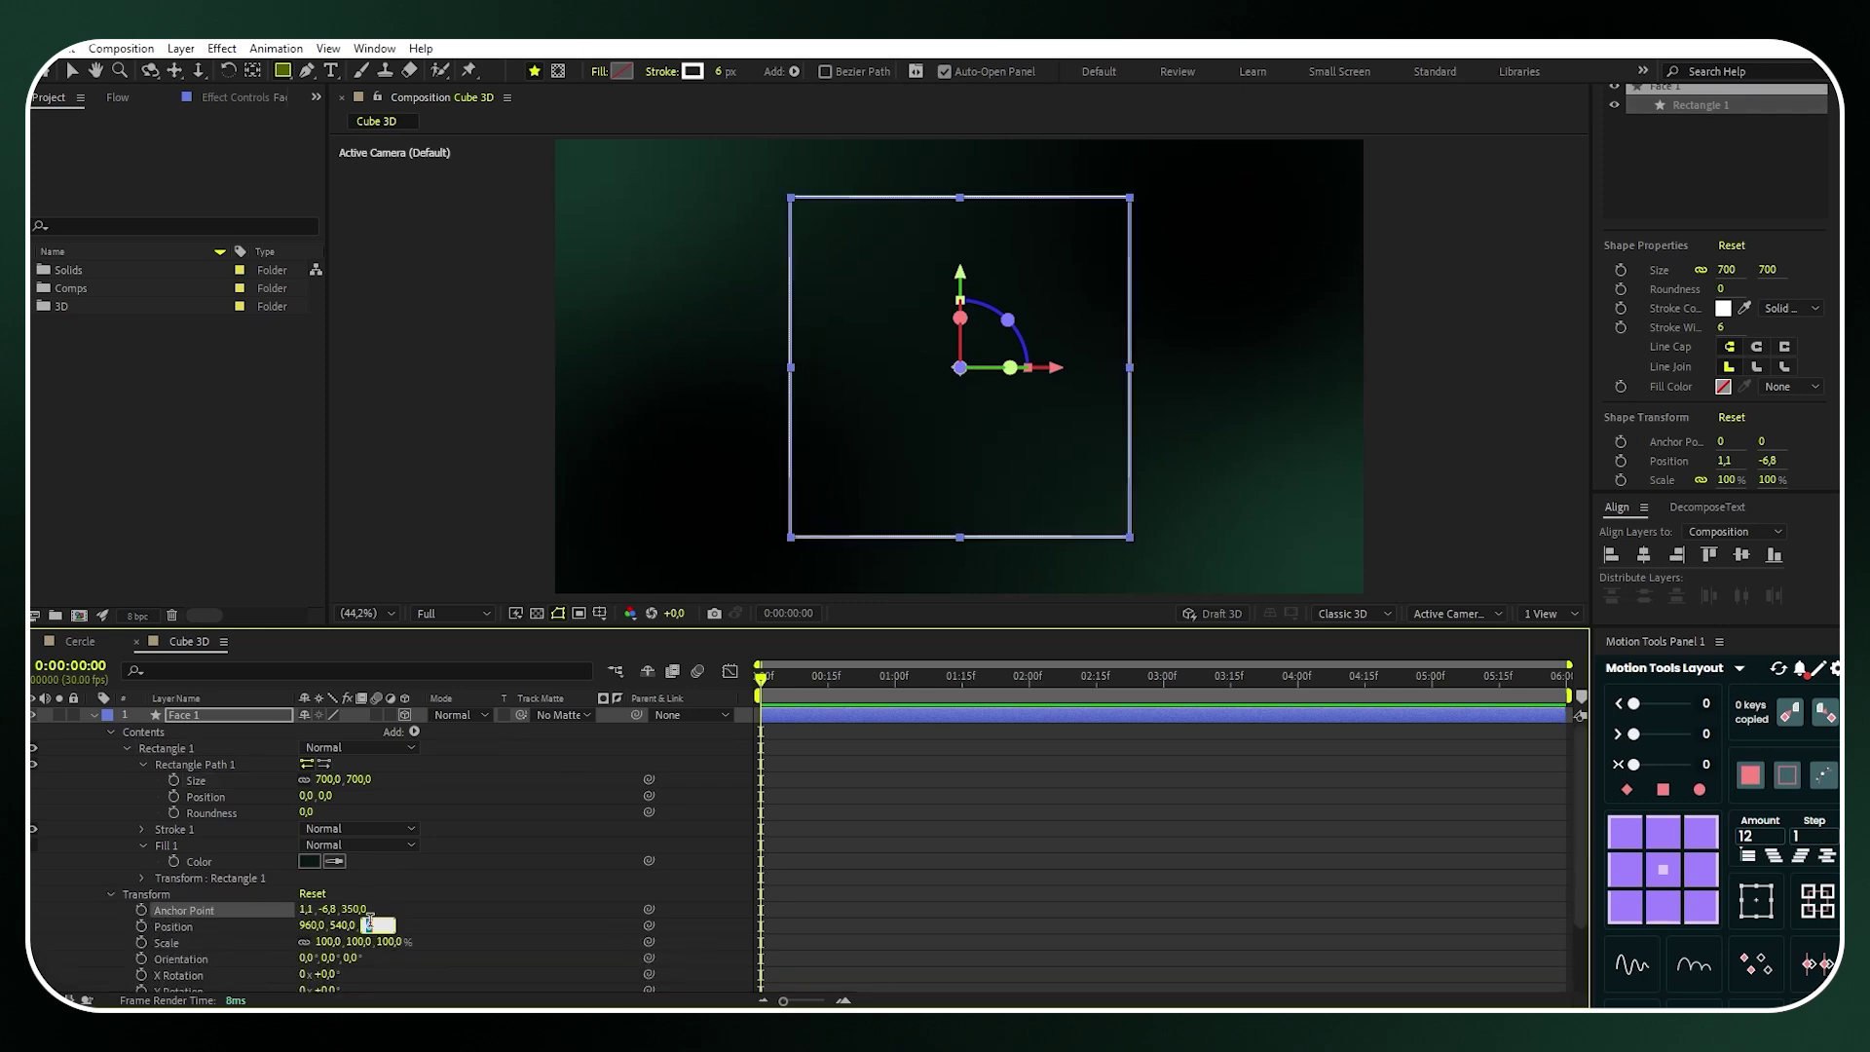
text(350)
key(Return)
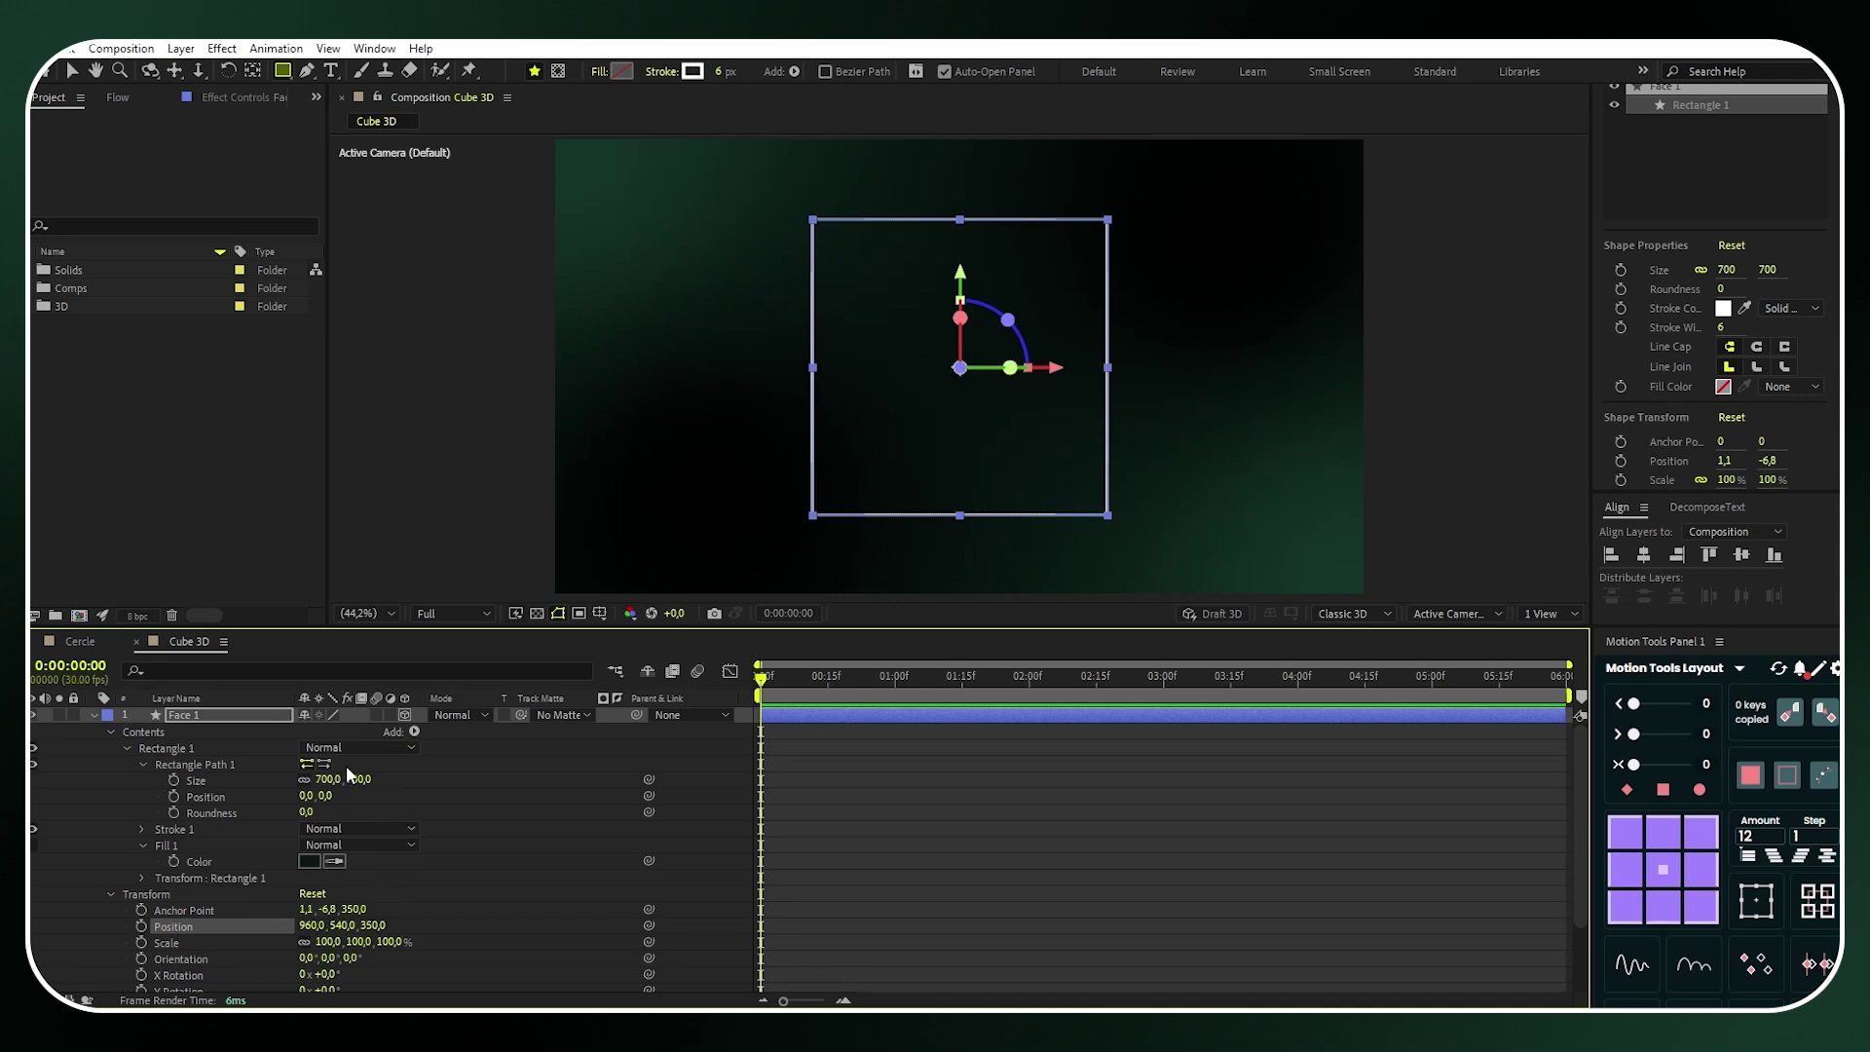
Collapse the Face 1 properties and duplicate the layer three times to make Face 2, Face 3 and Face 4
click(92, 715)
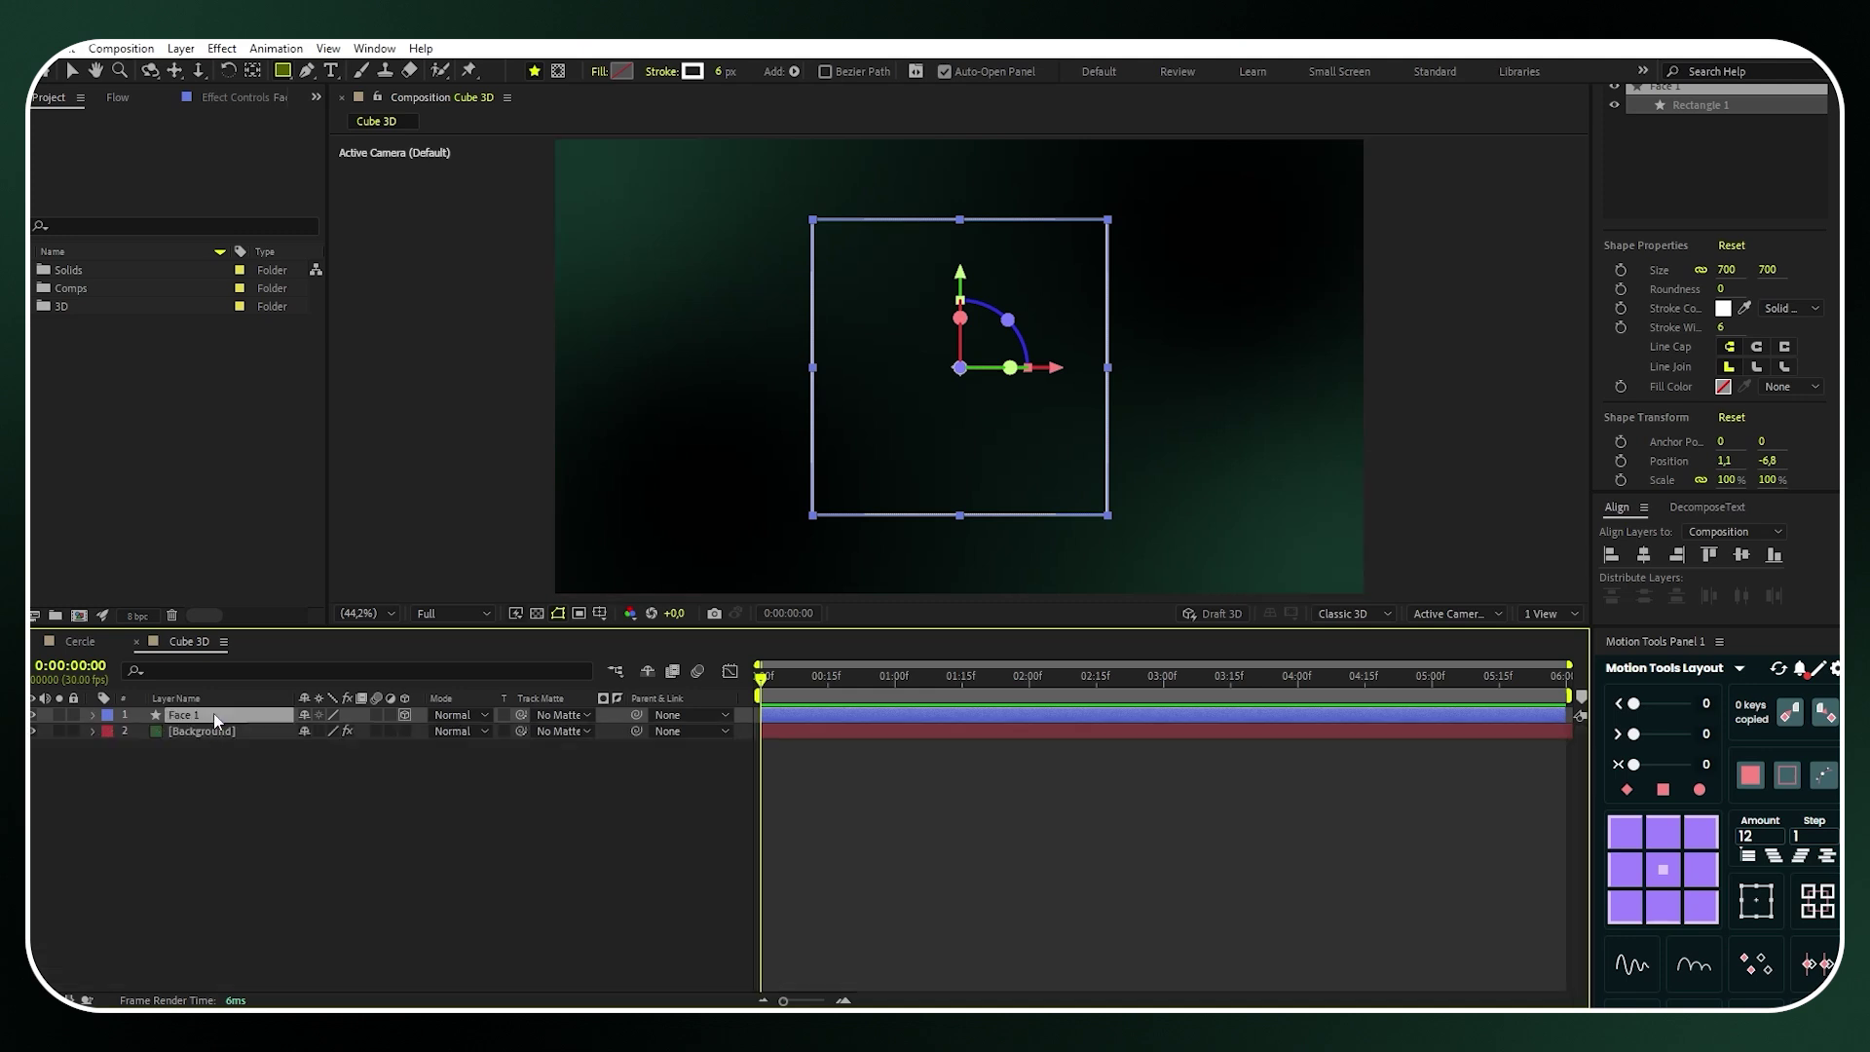
key(ctrl+d)
key(ctrl+d)
key(ctrl+d)
Show the rotation properties of Face 2, Face 3 and Face 4 and set Face 2's X Rotation to 90°
click(208, 746)
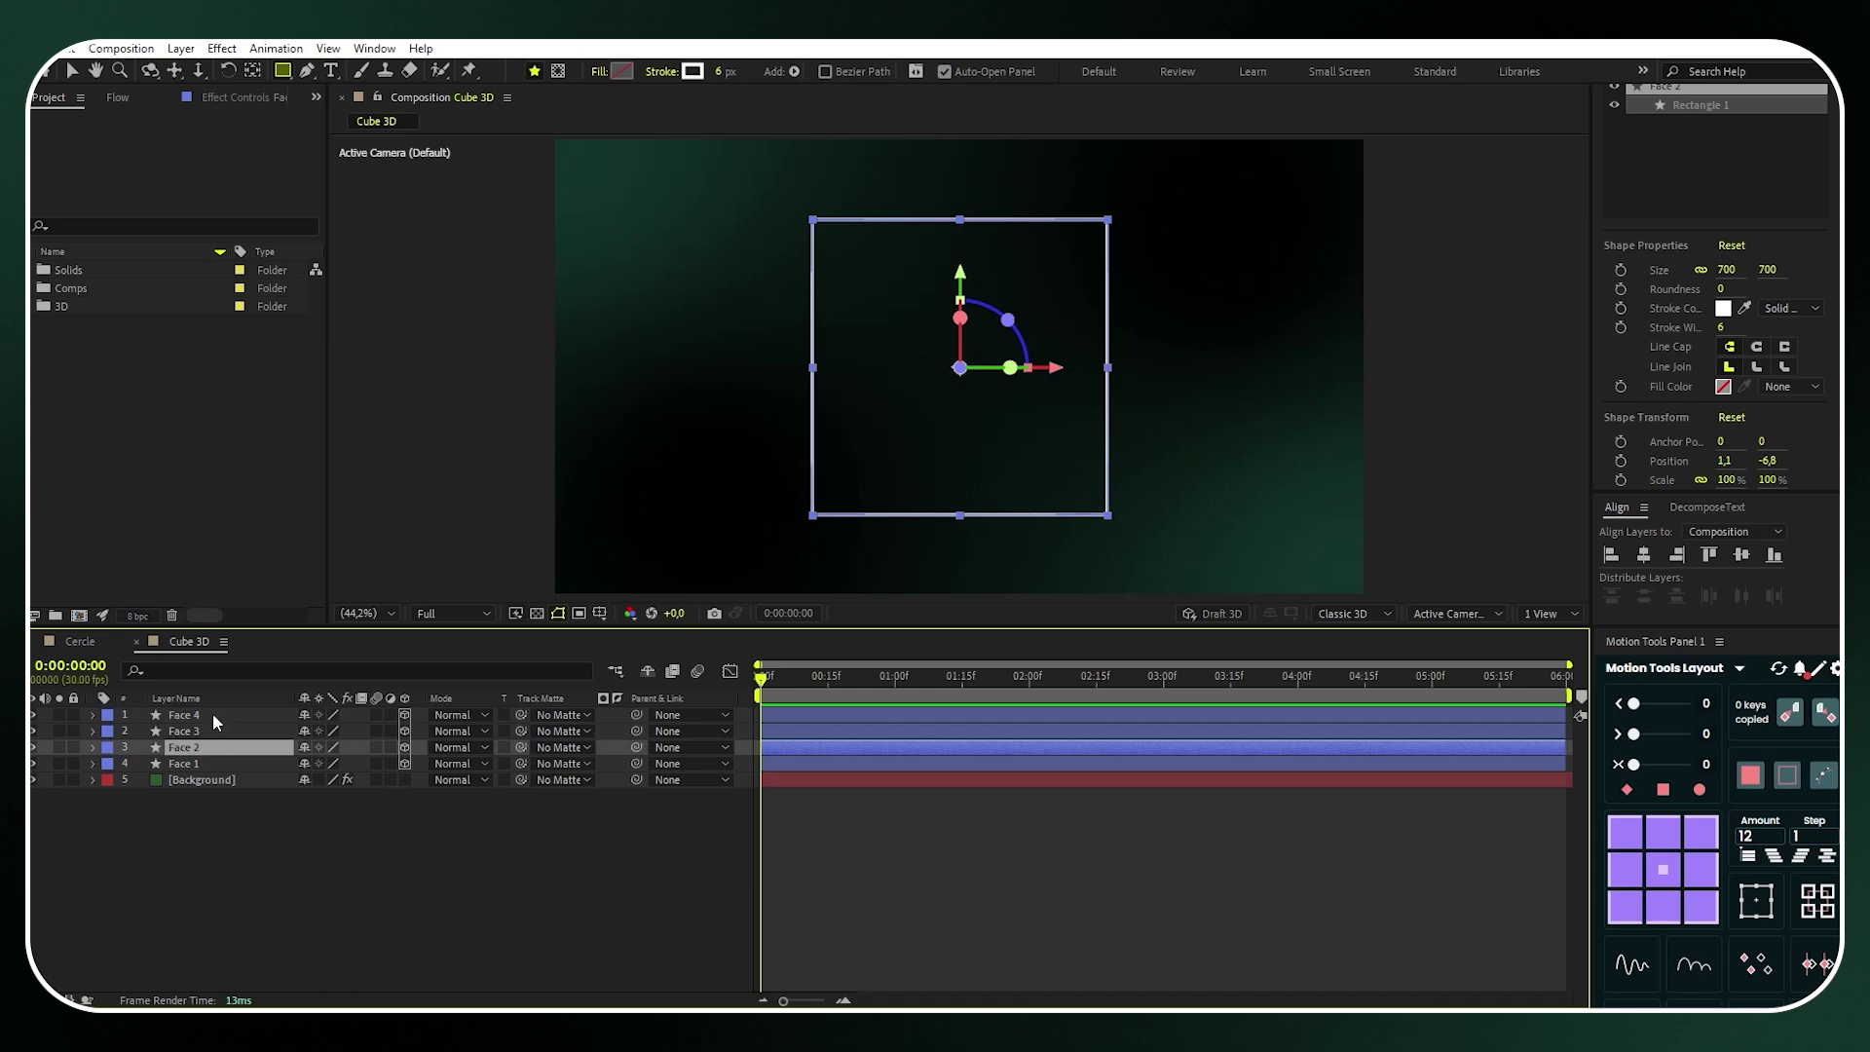
shift+click(213, 716)
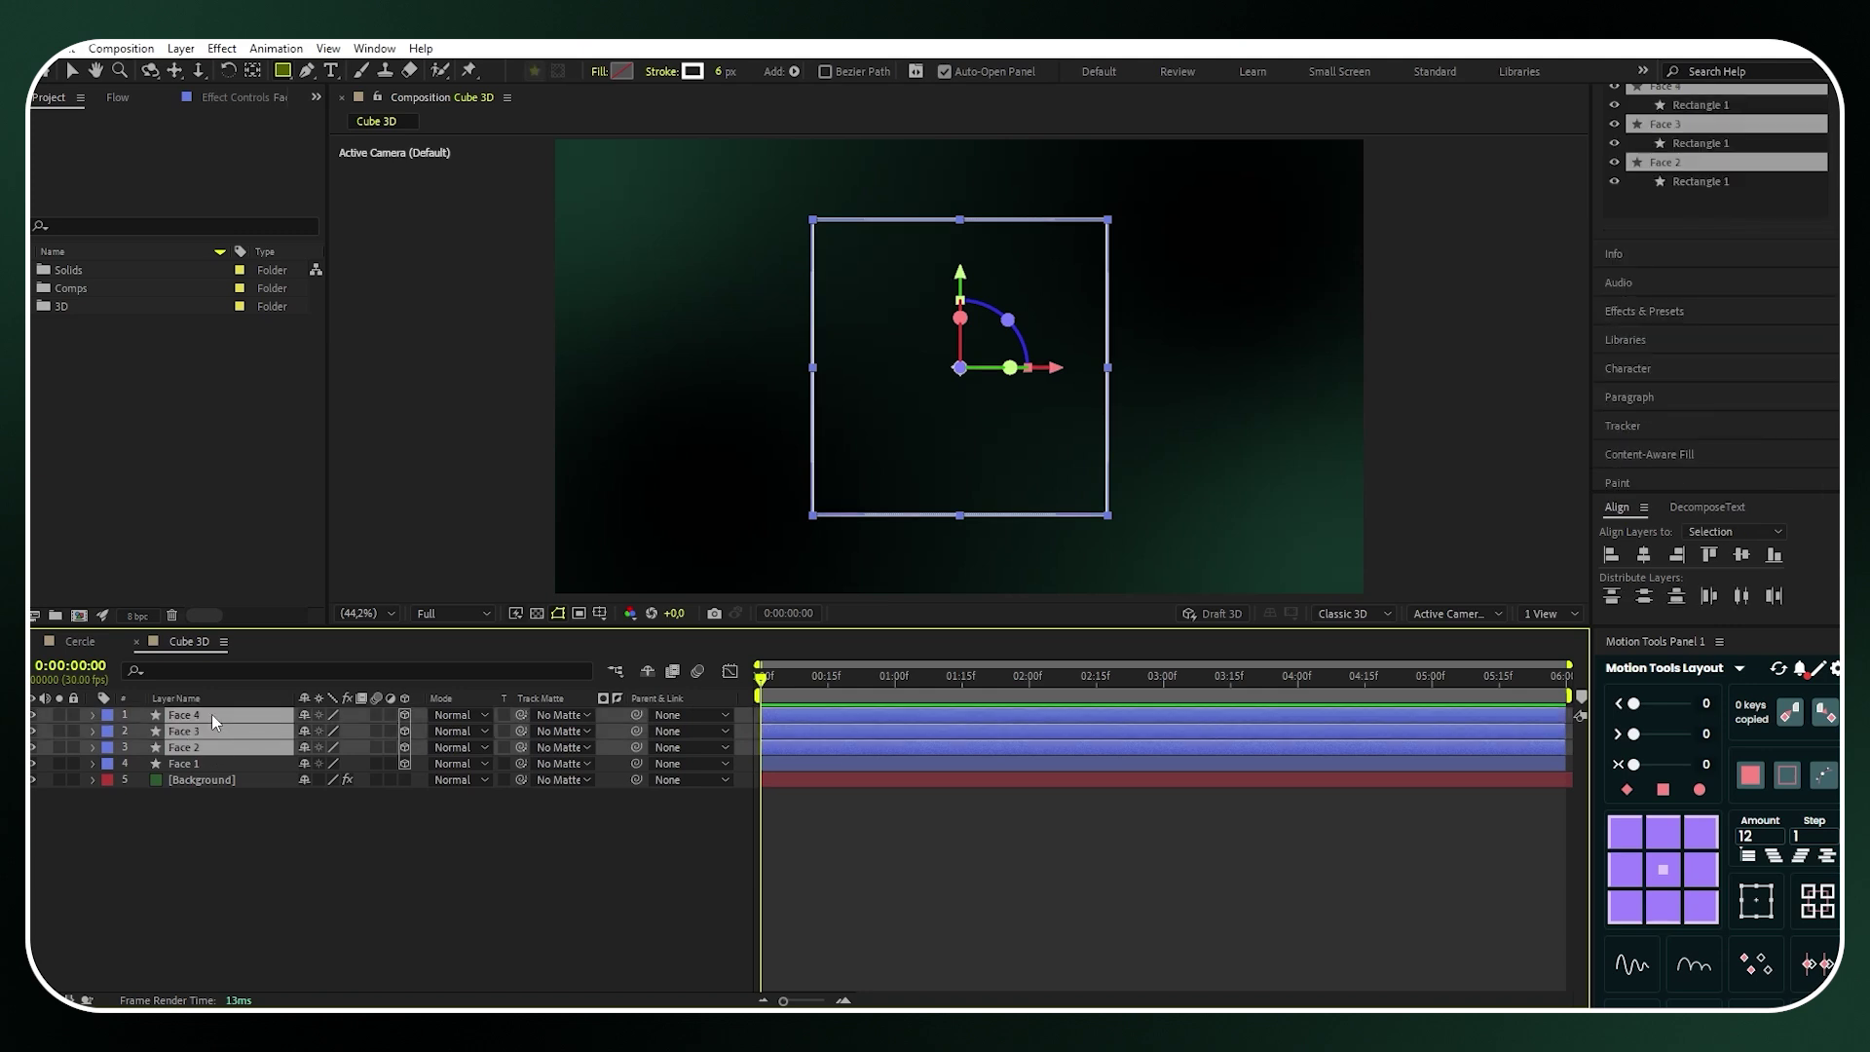
key(r)
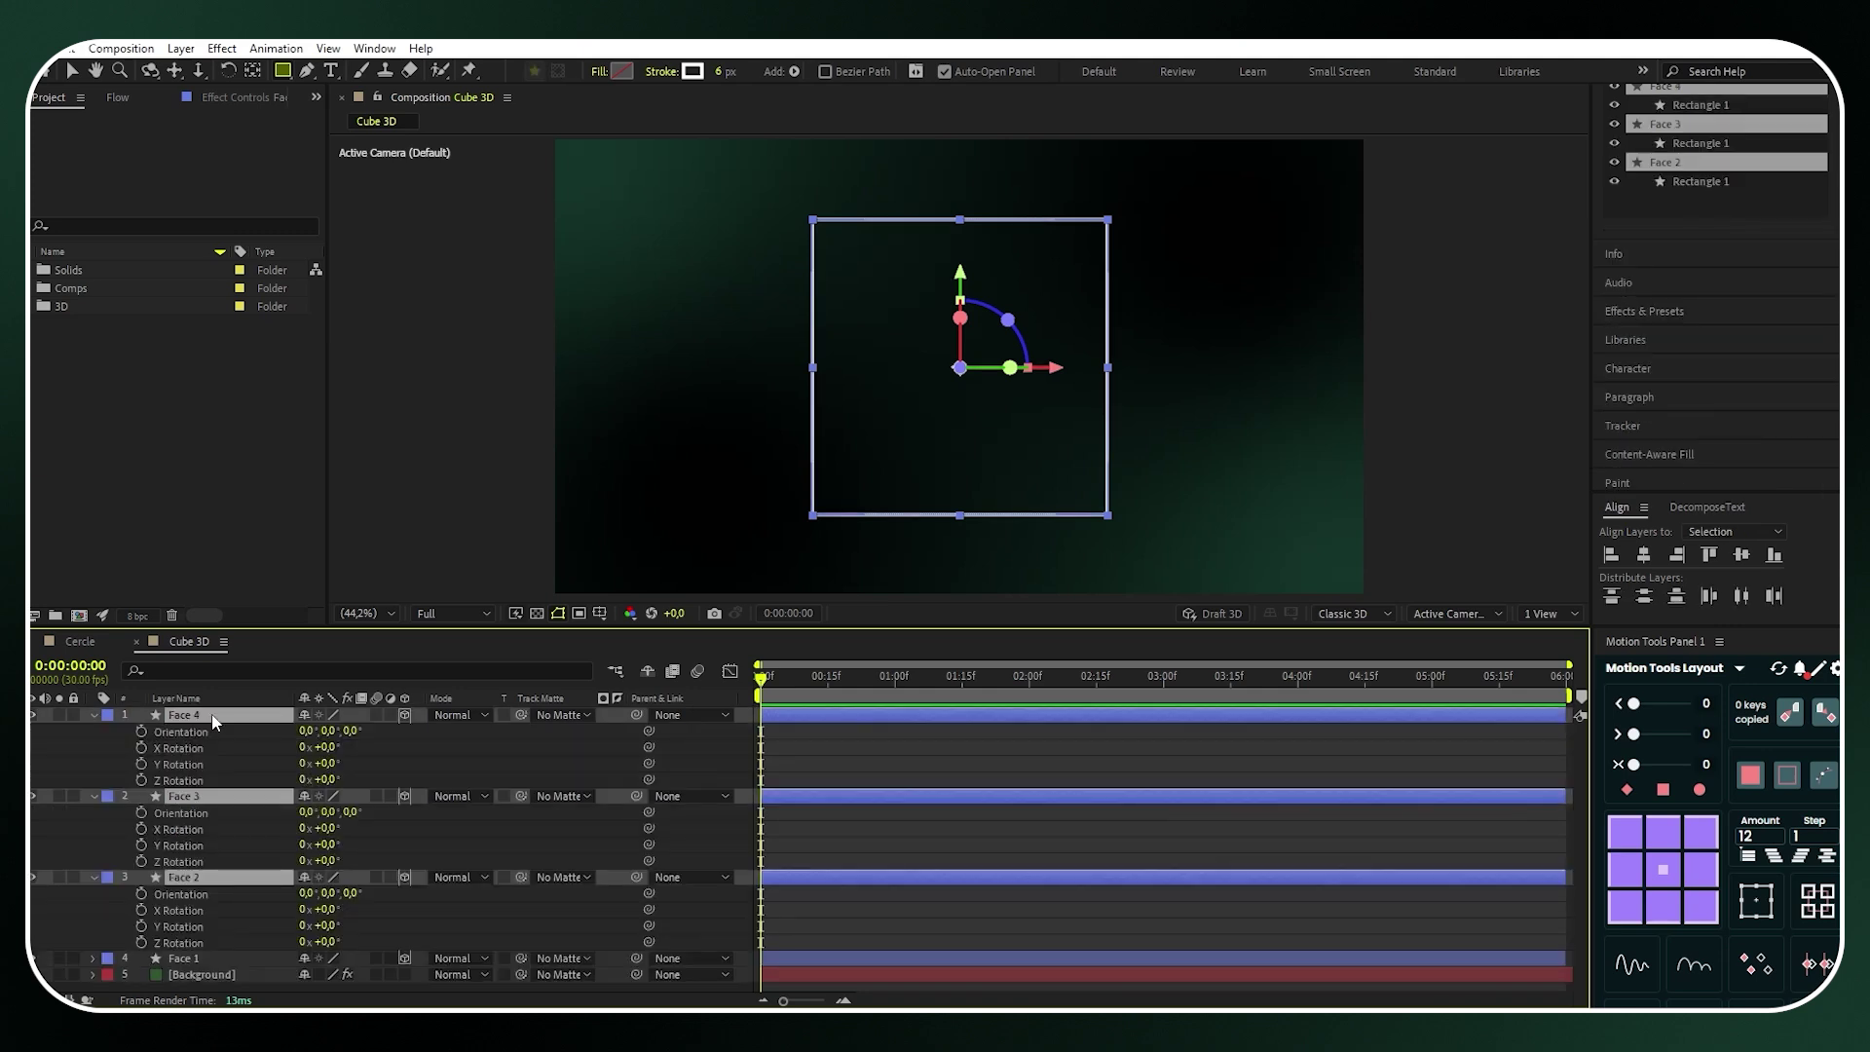
click(250, 908)
click(324, 909)
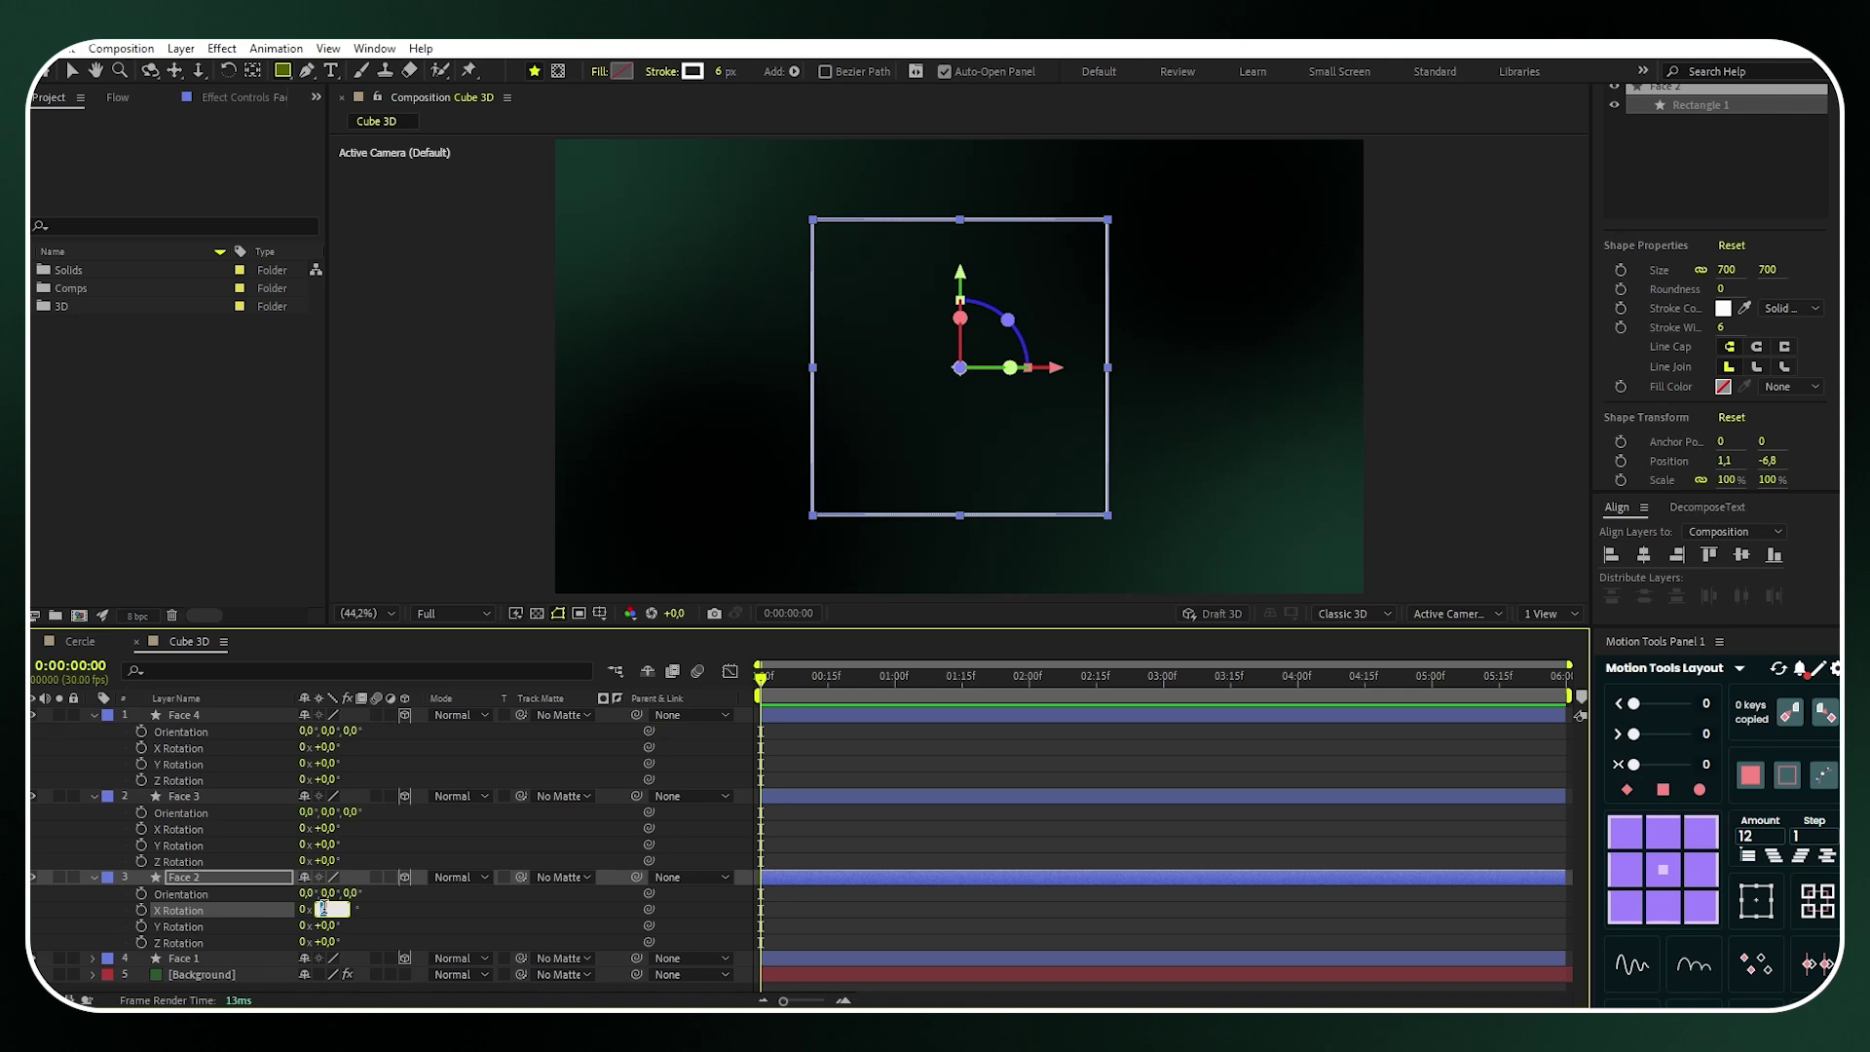
text(90)
key(Return)
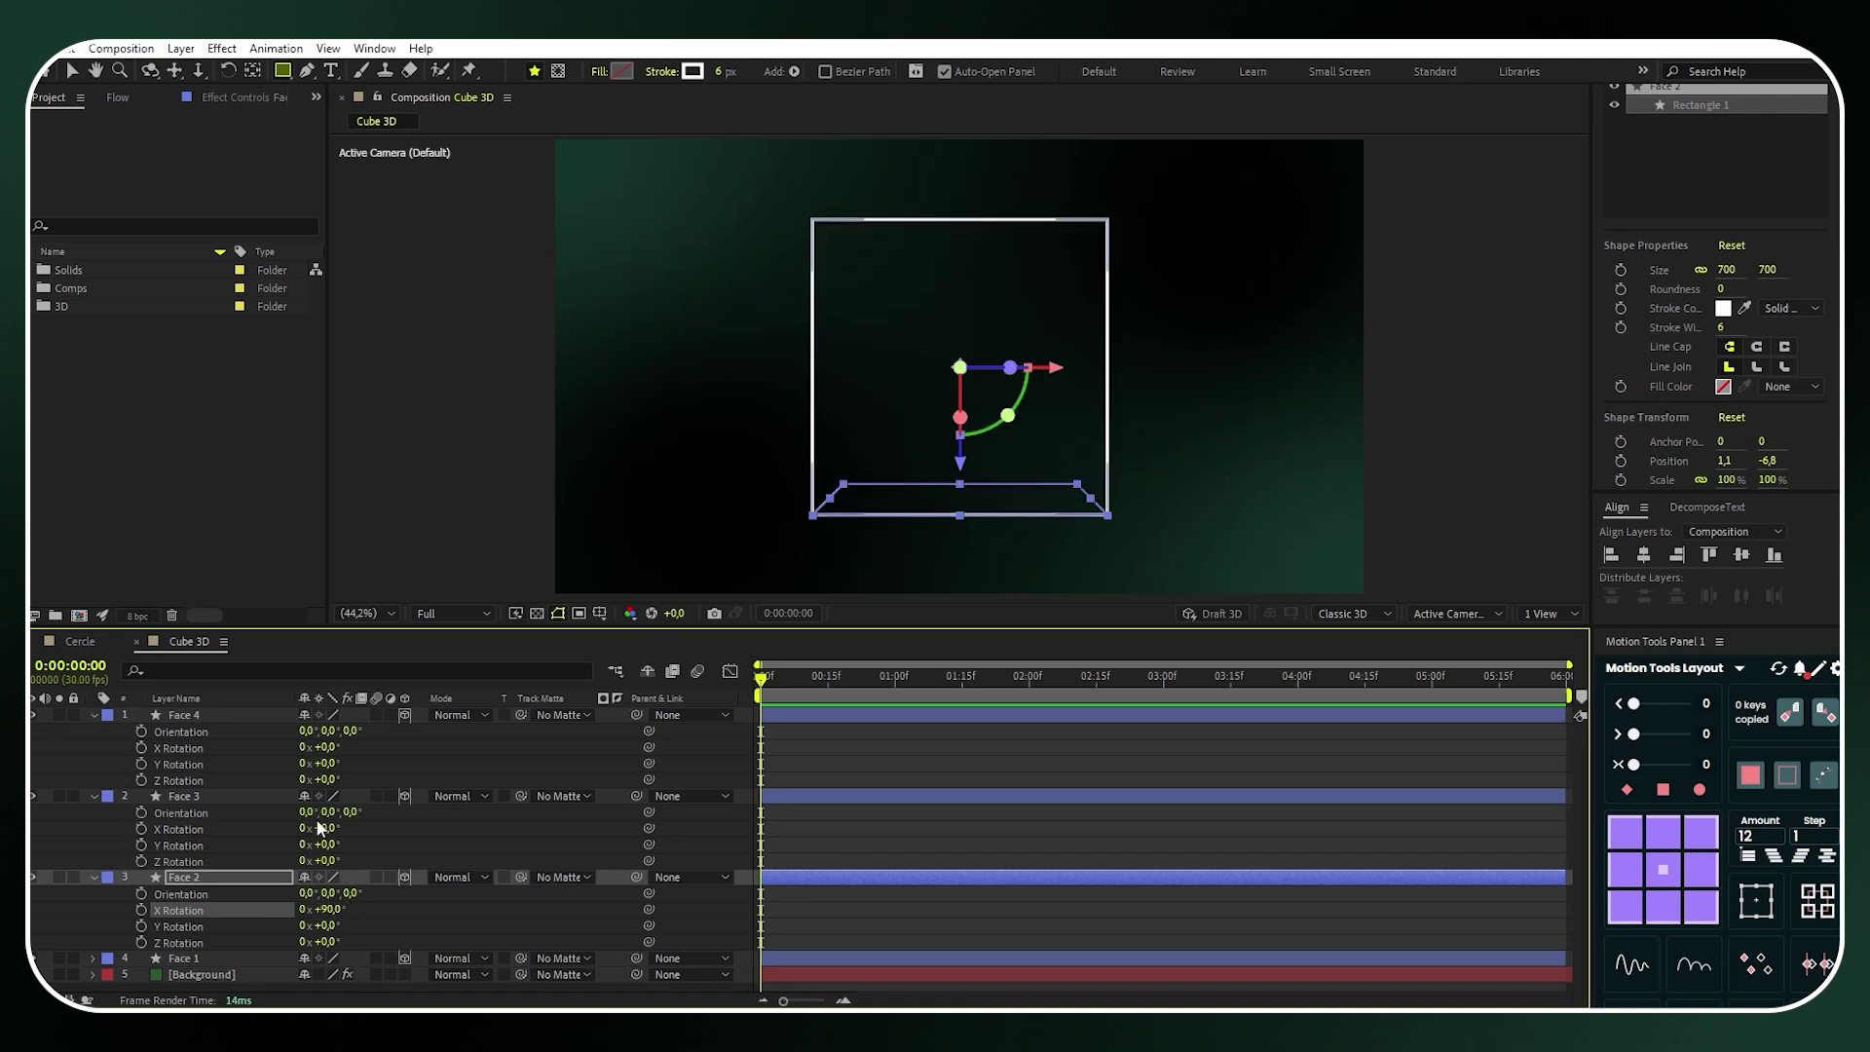
Set the X Rotation of Face 3 to 180° and of Face 4 to 270°
click(326, 828)
text(180)
key(Return)
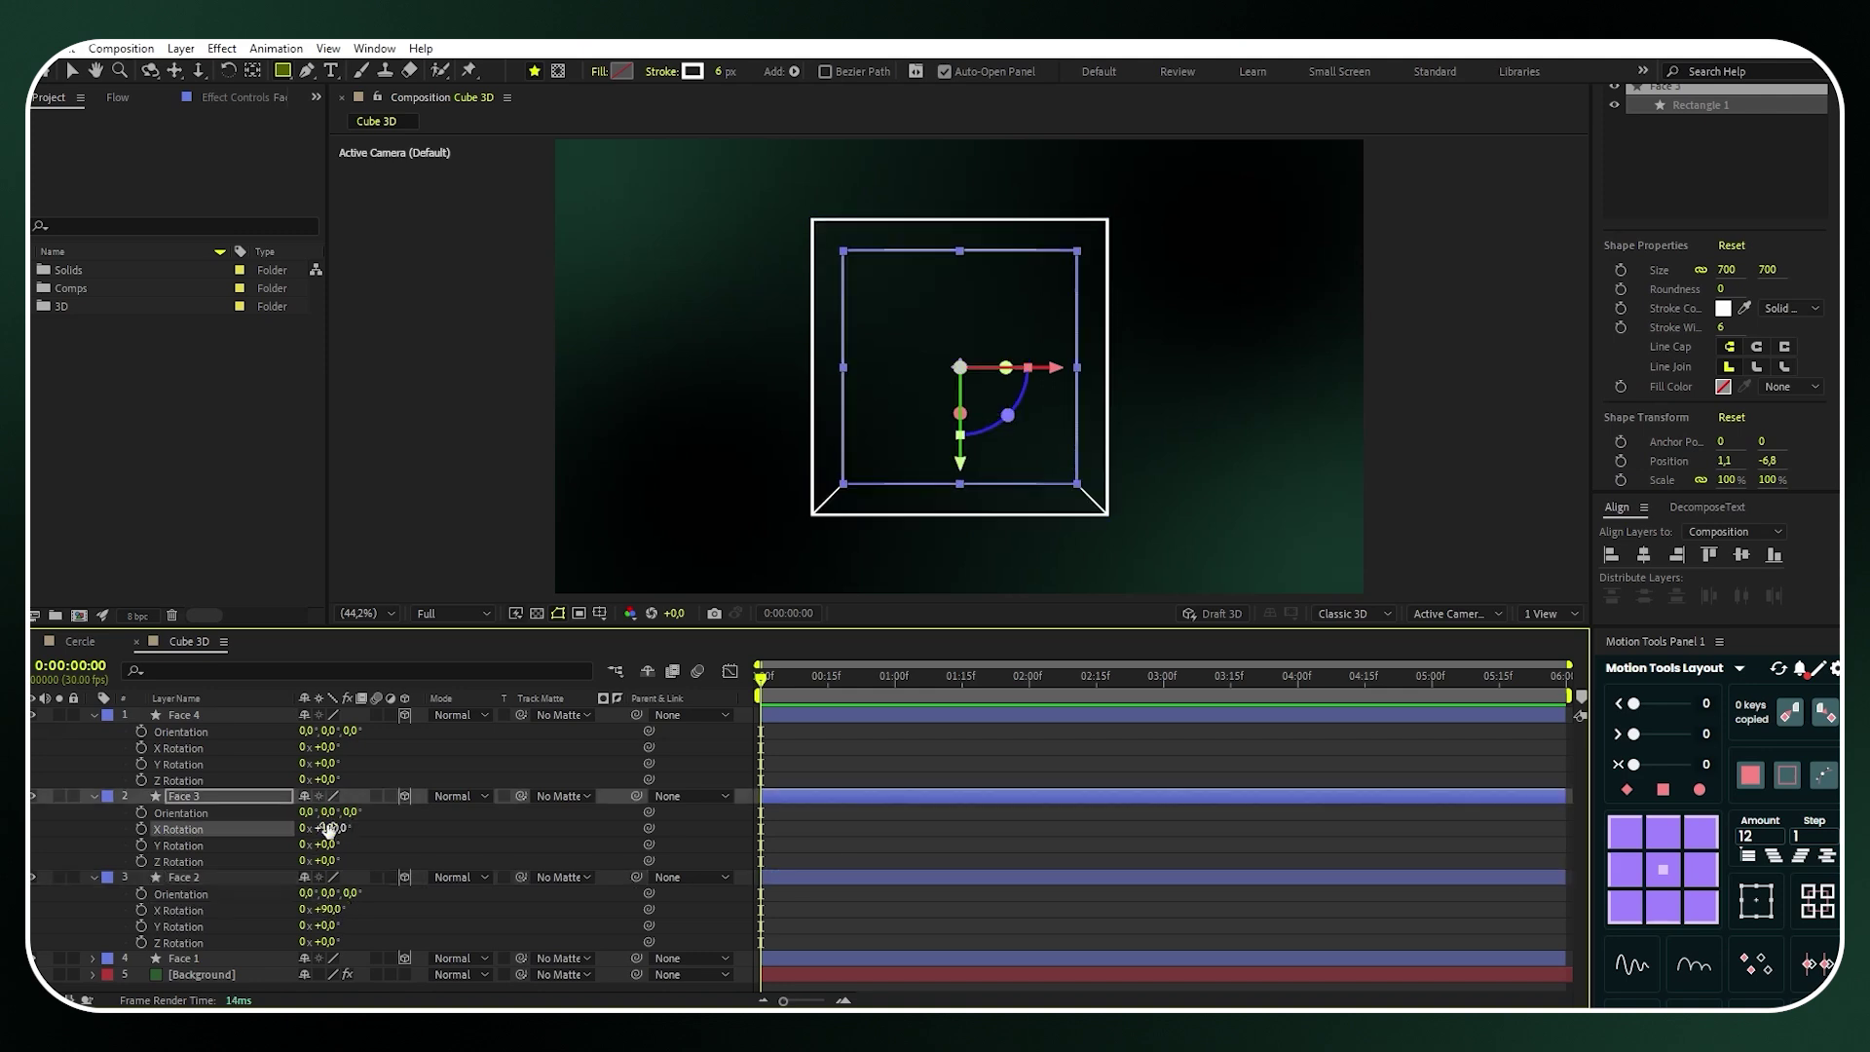
click(327, 747)
text(270)
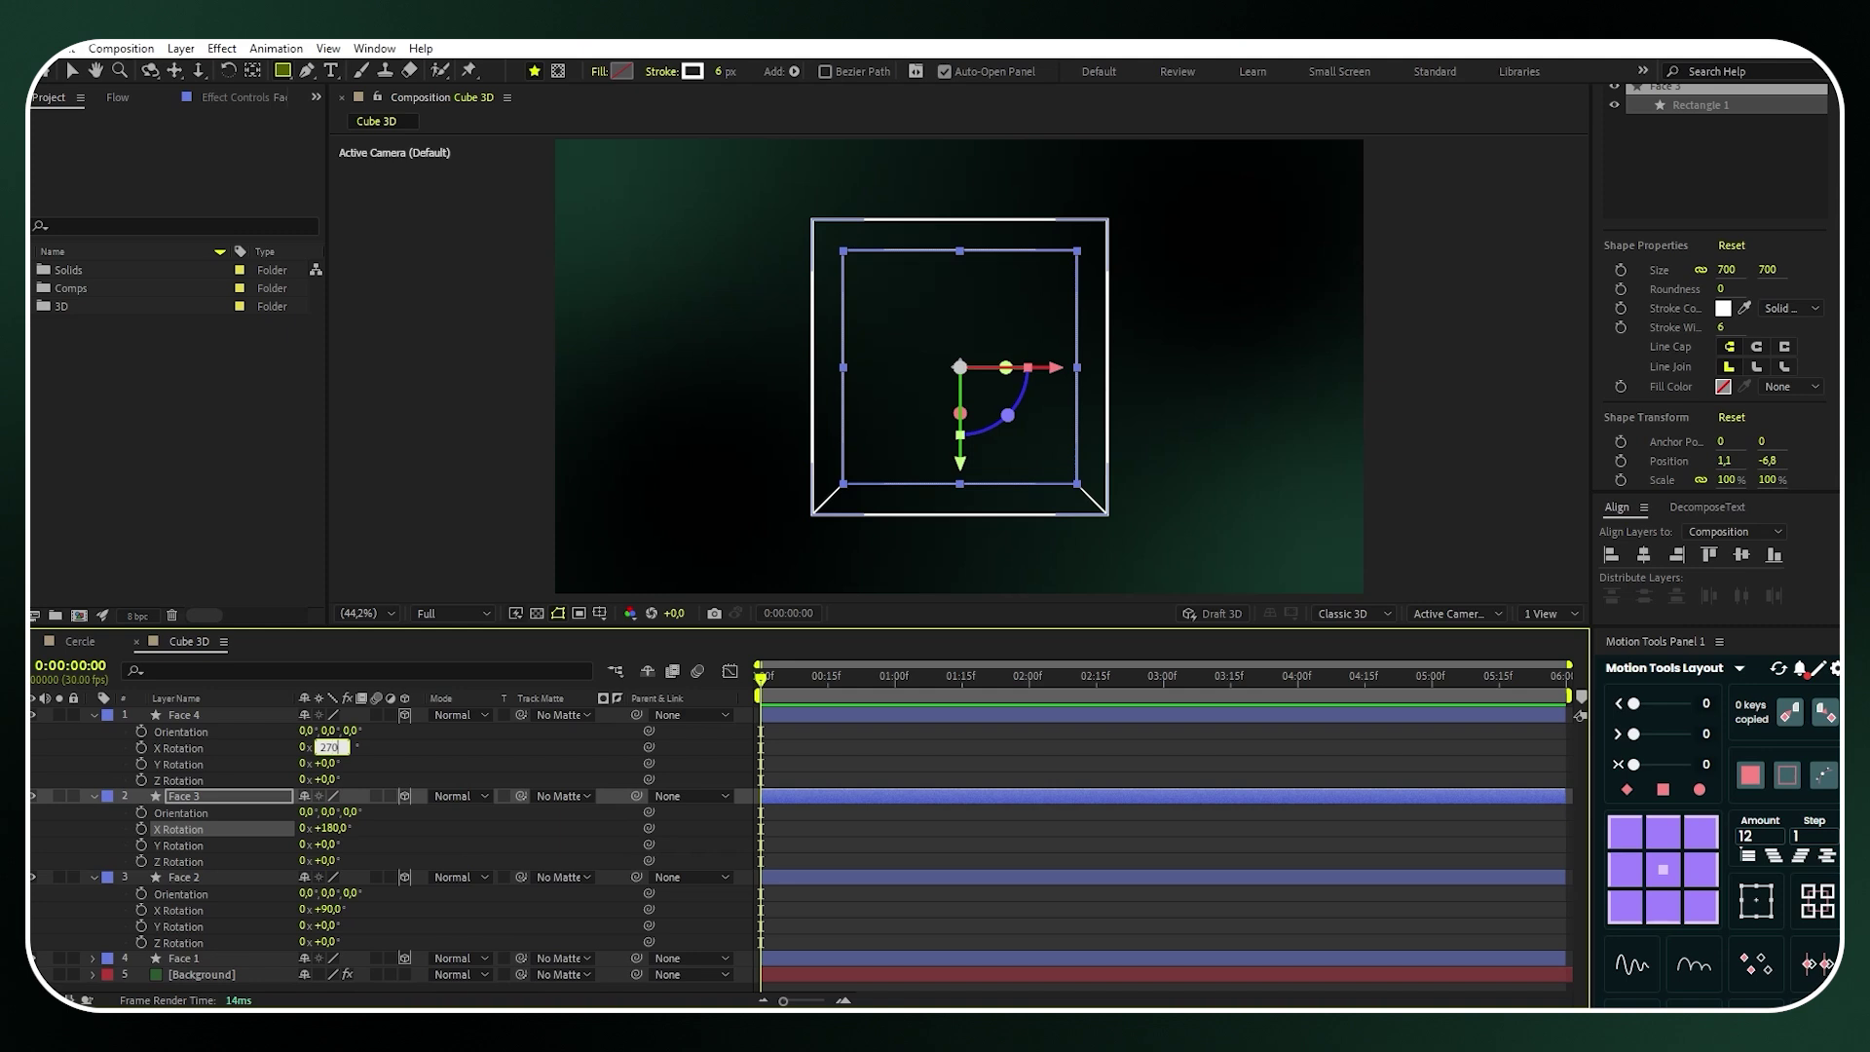
key(Return)
Duplicate Face 1 twice to make Face 5 and Face 6
click(229, 959)
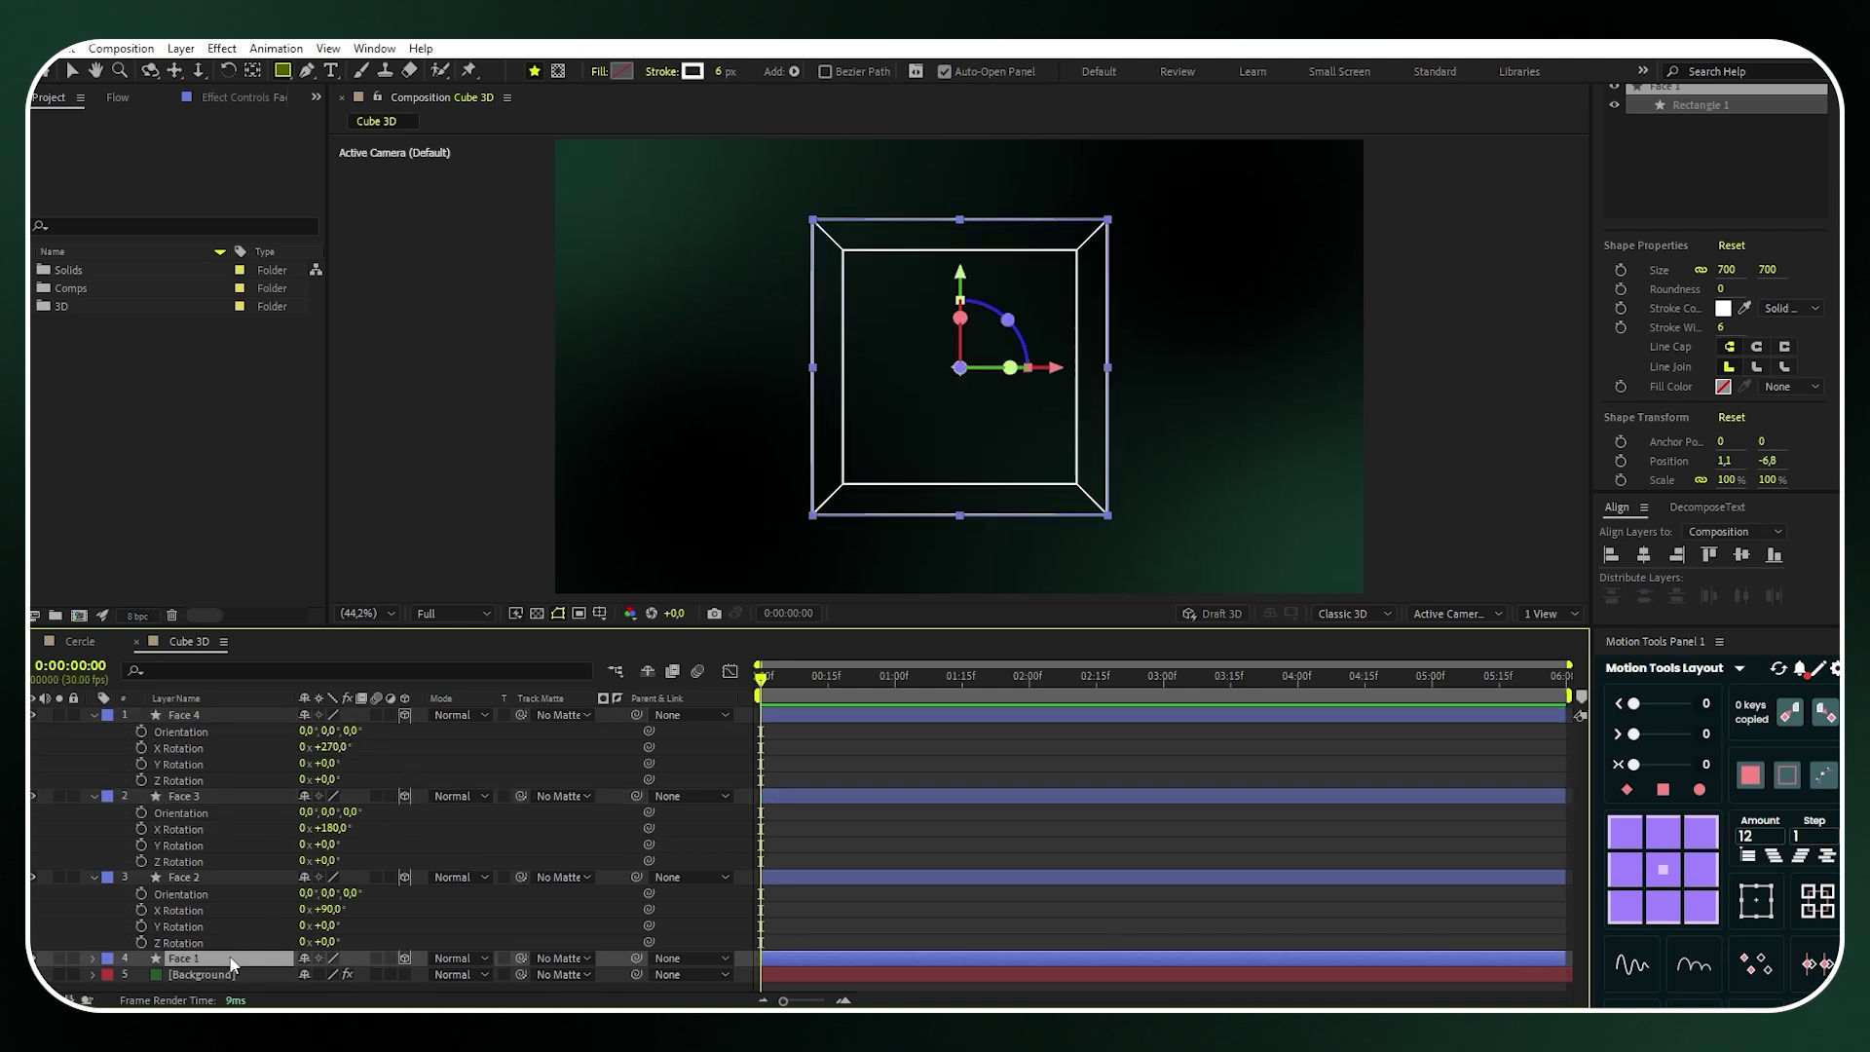
key(ctrl+d)
key(ctrl+d)
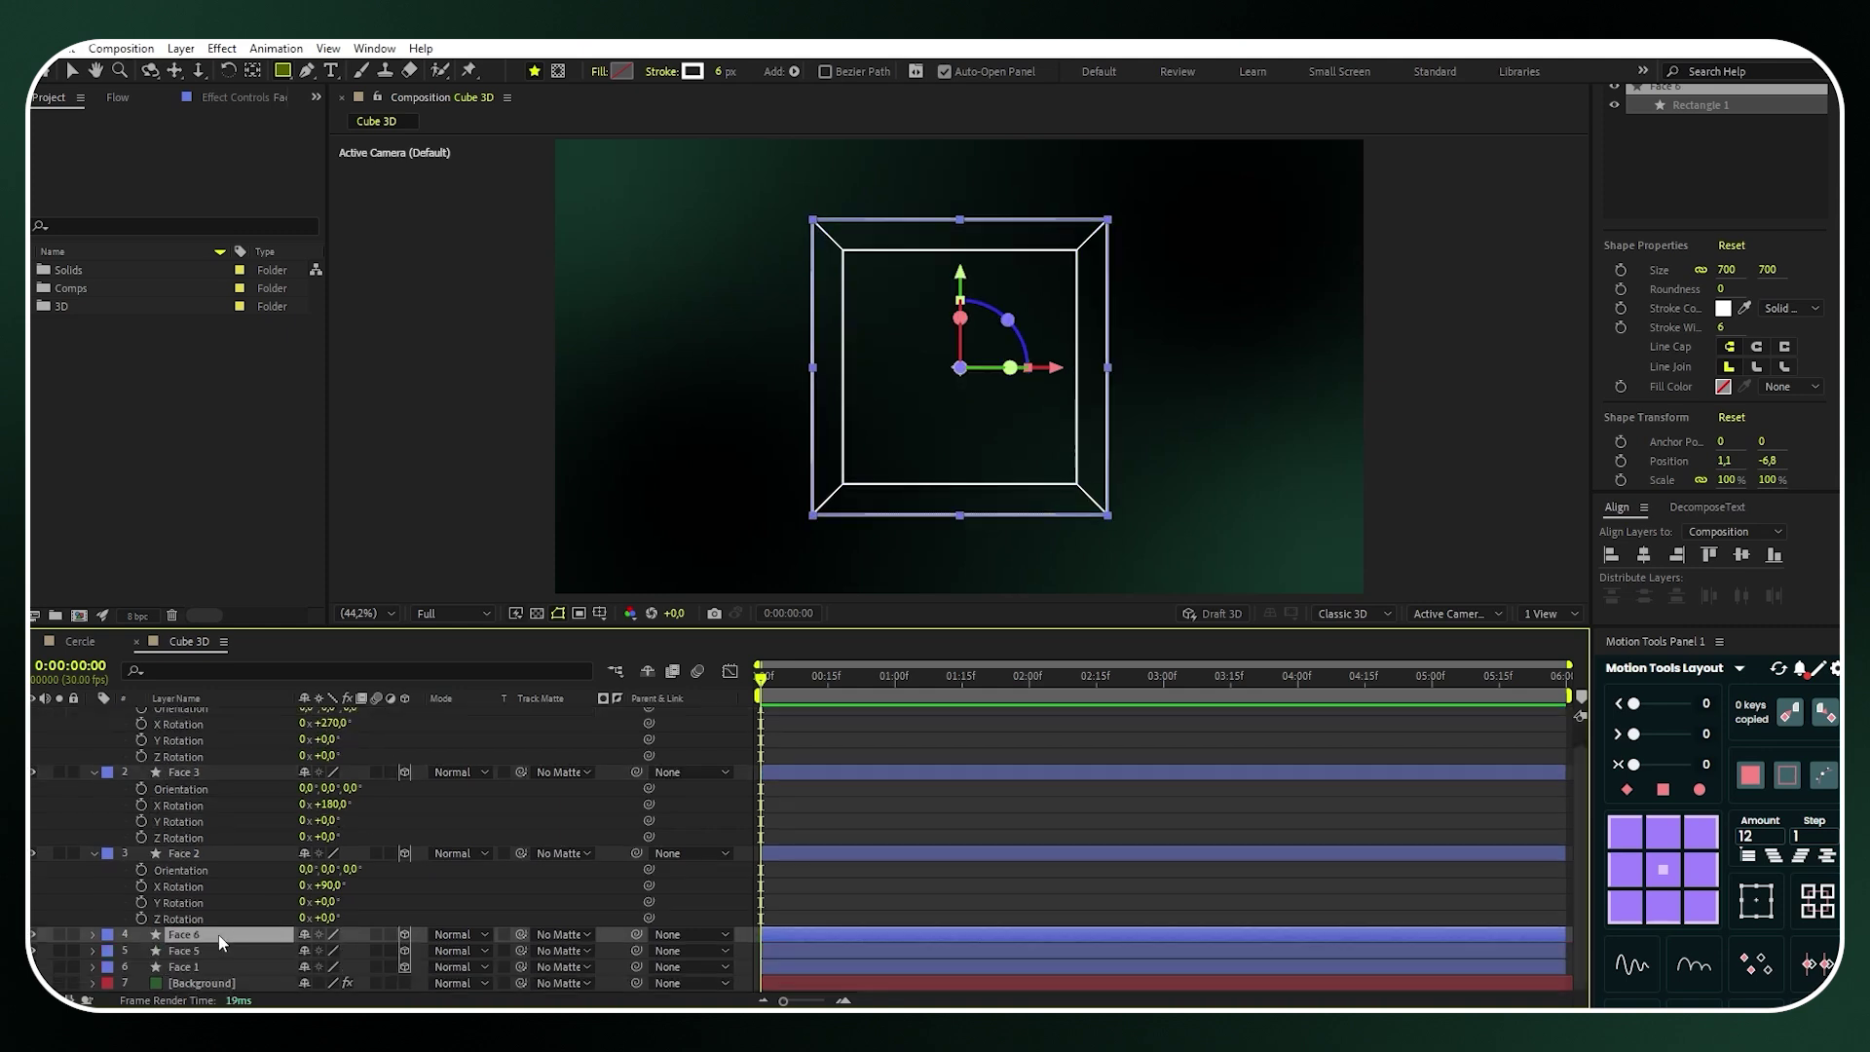
Show the rotation properties of both new faces and set the Y Rotation of Face 5 to 90° and Face 6 to 270°
shift+click(218, 949)
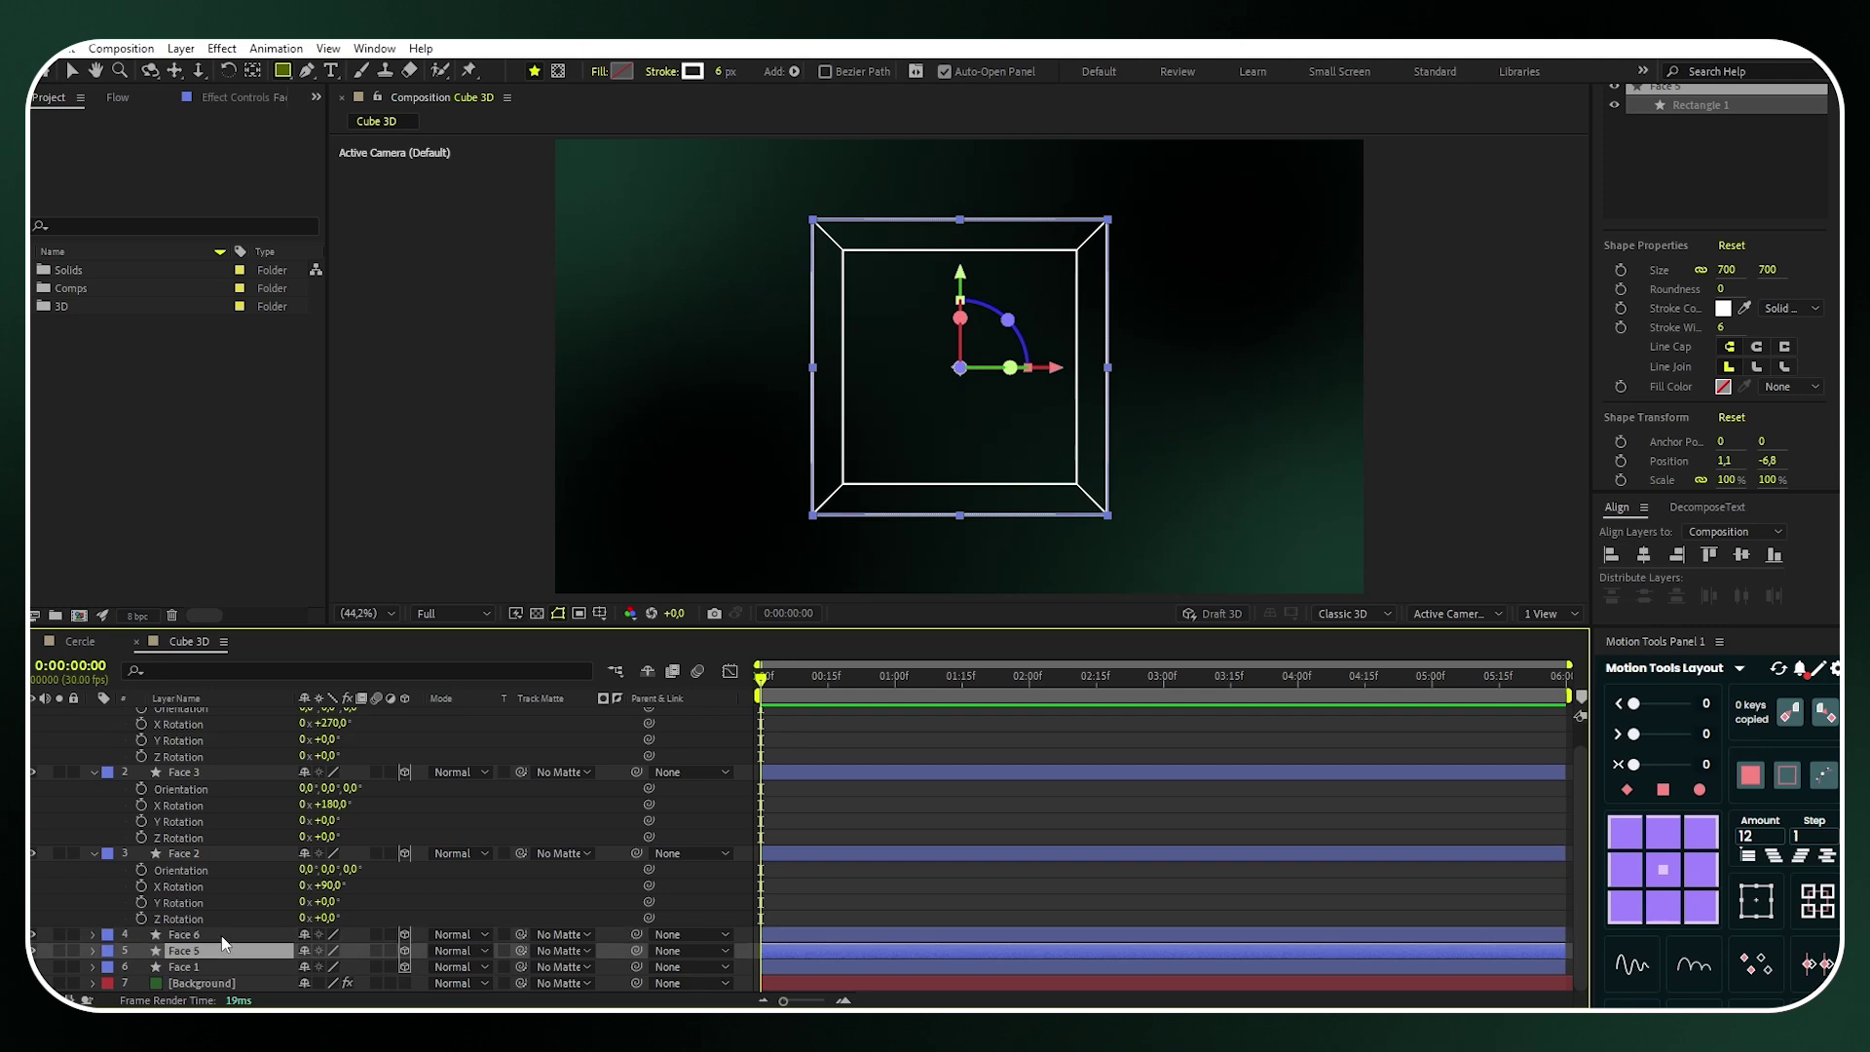
key(r)
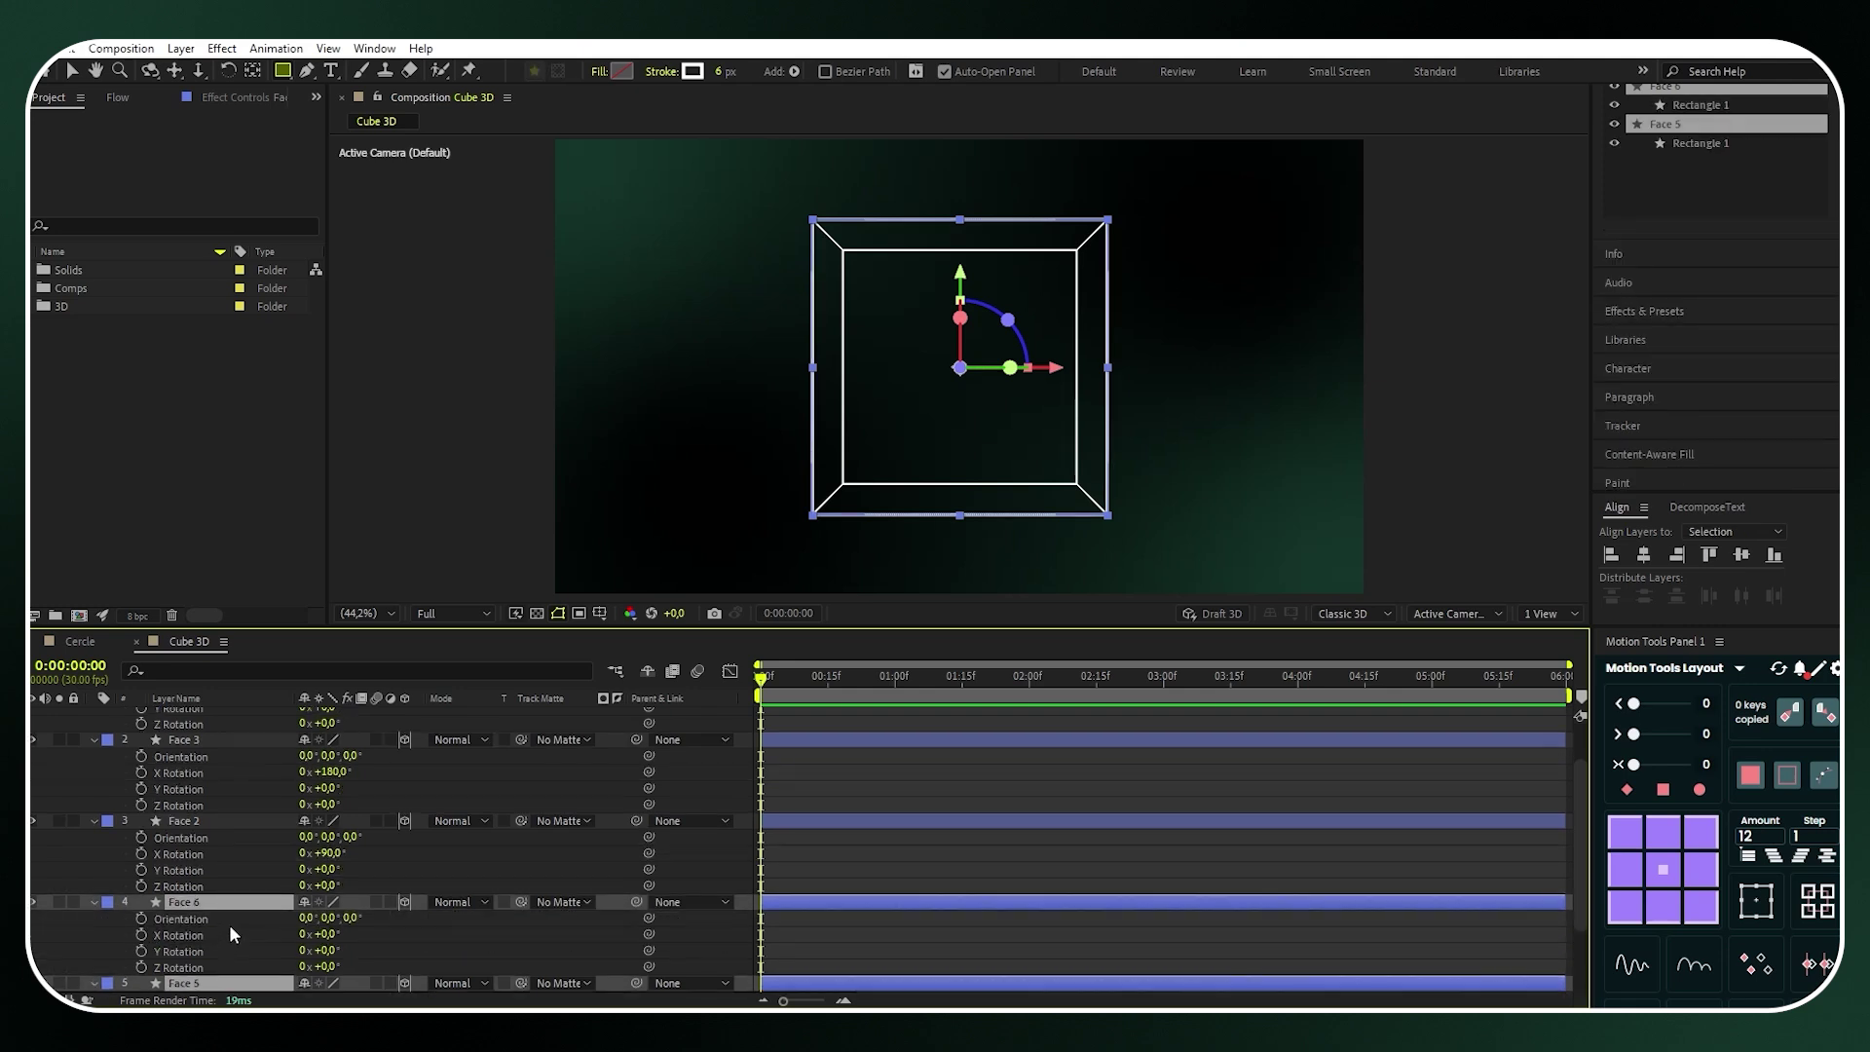
scroll(230, 926, down, 2)
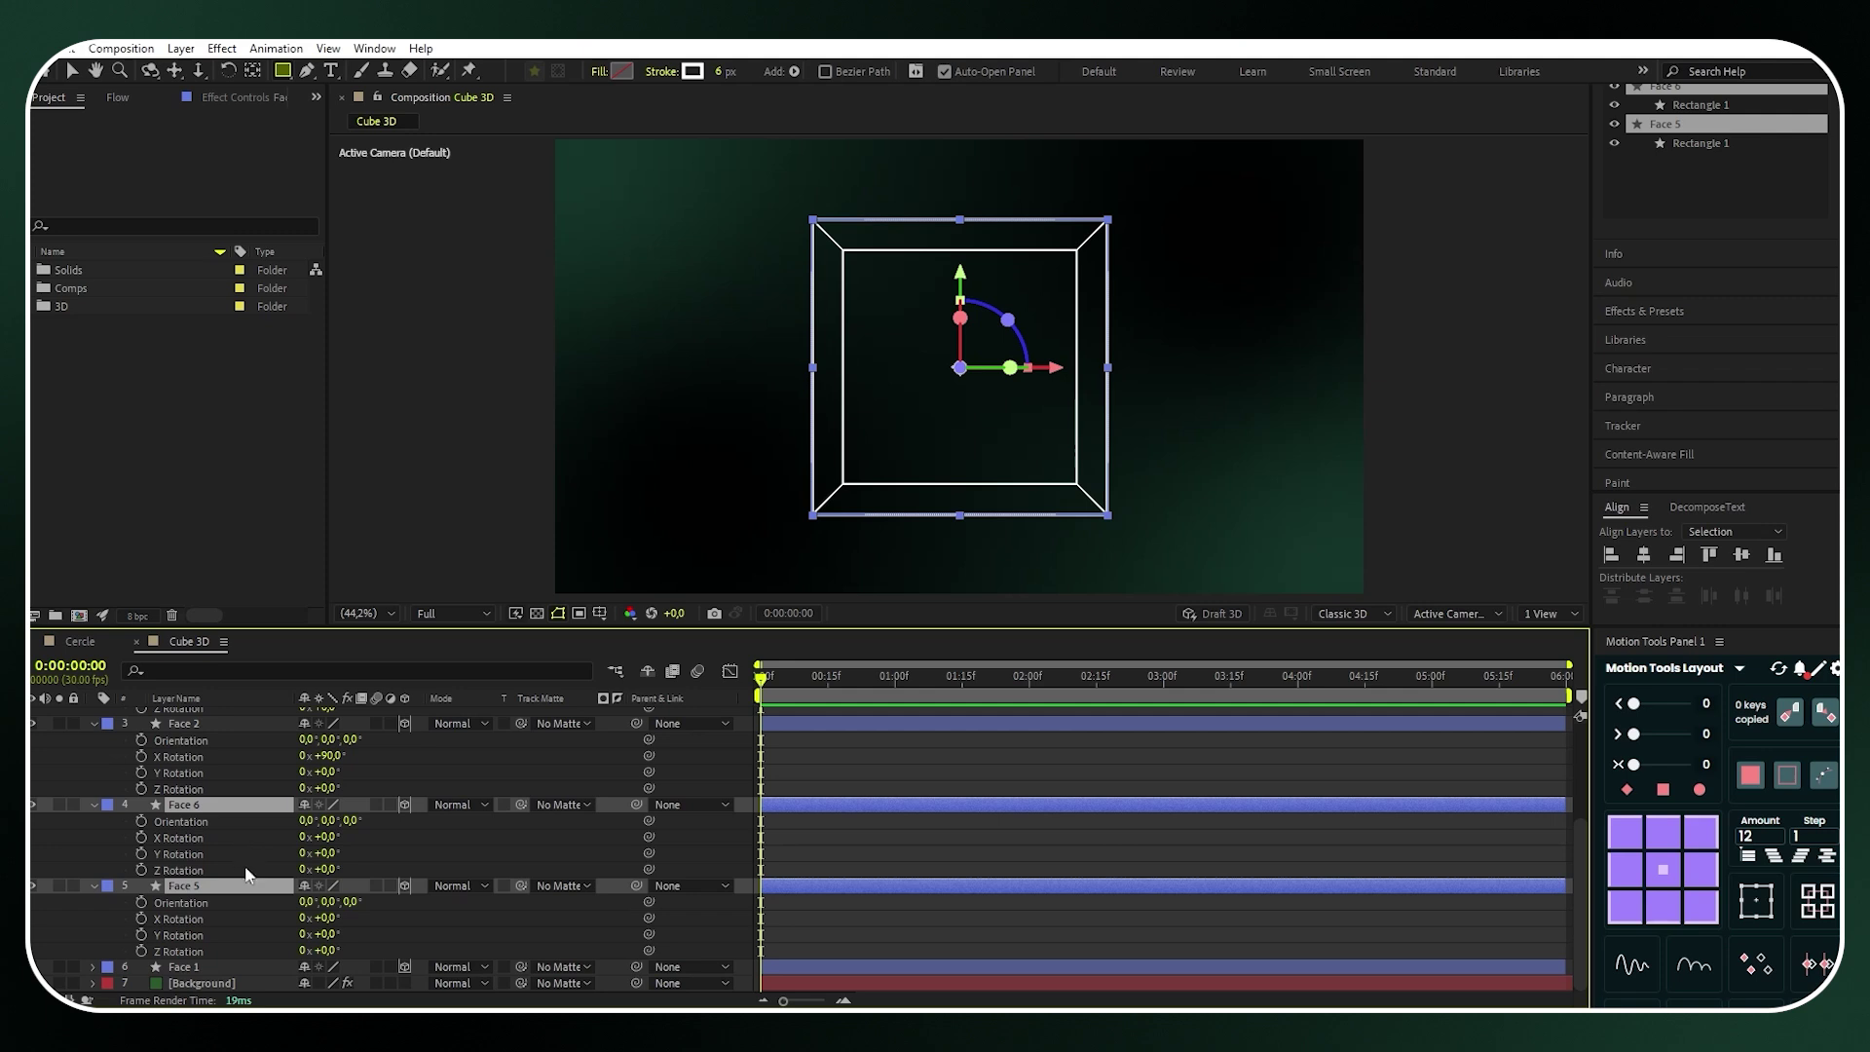
click(241, 934)
click(325, 933)
text(90)
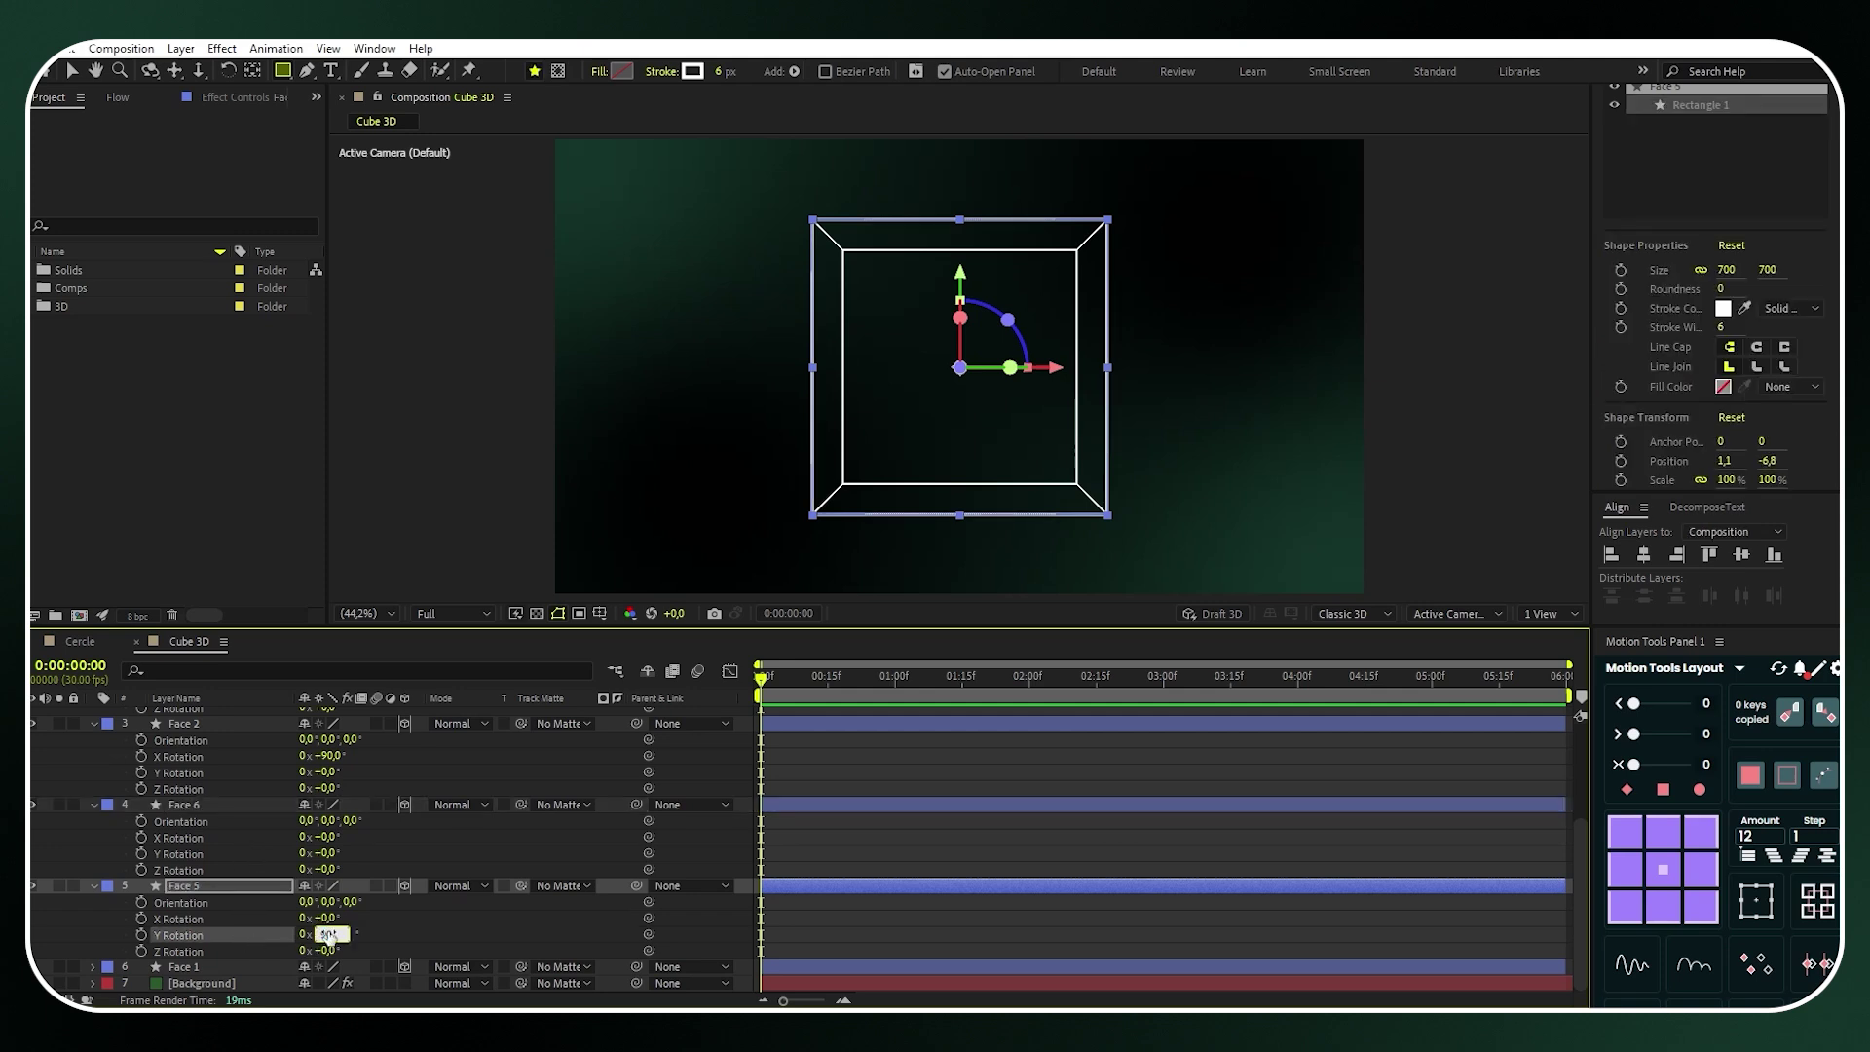
key(Return)
click(326, 853)
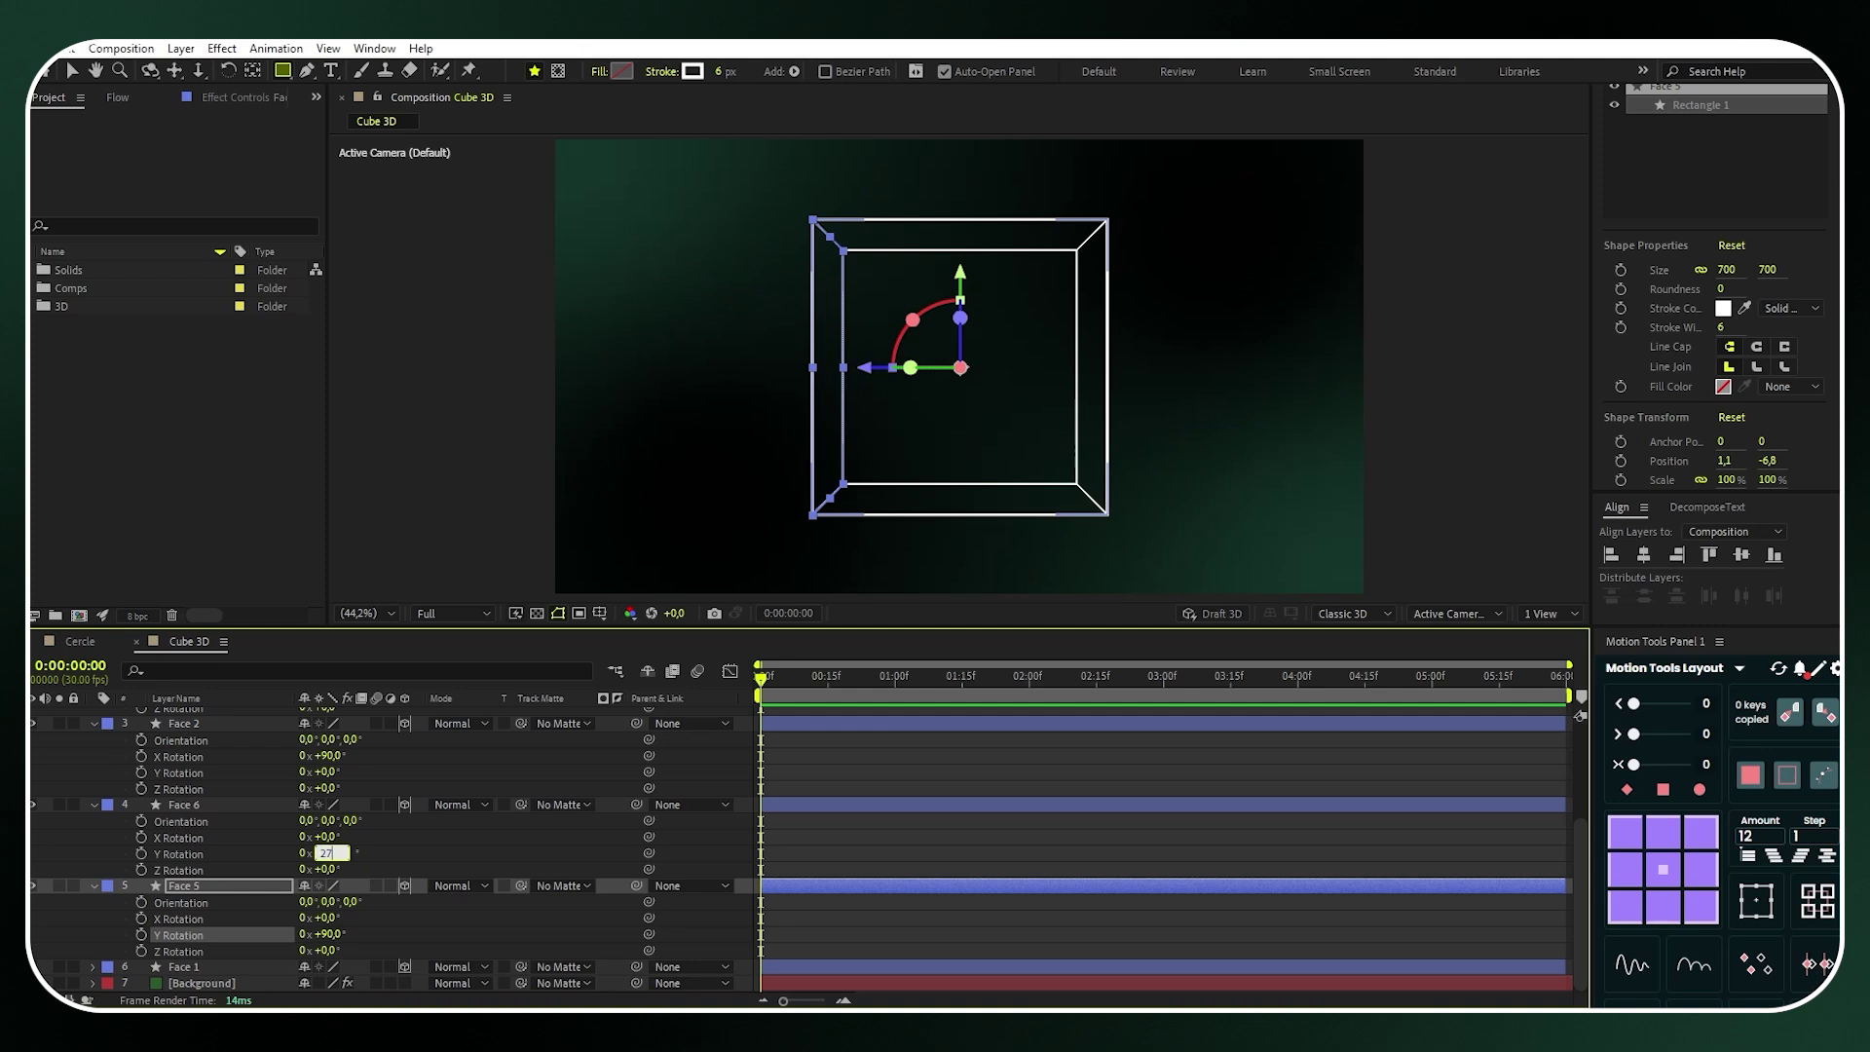
Collapse the properties of all face layers and reorder them from Face 6 at the top down to Face 1
click(247, 886)
scroll(248, 886, up, 3)
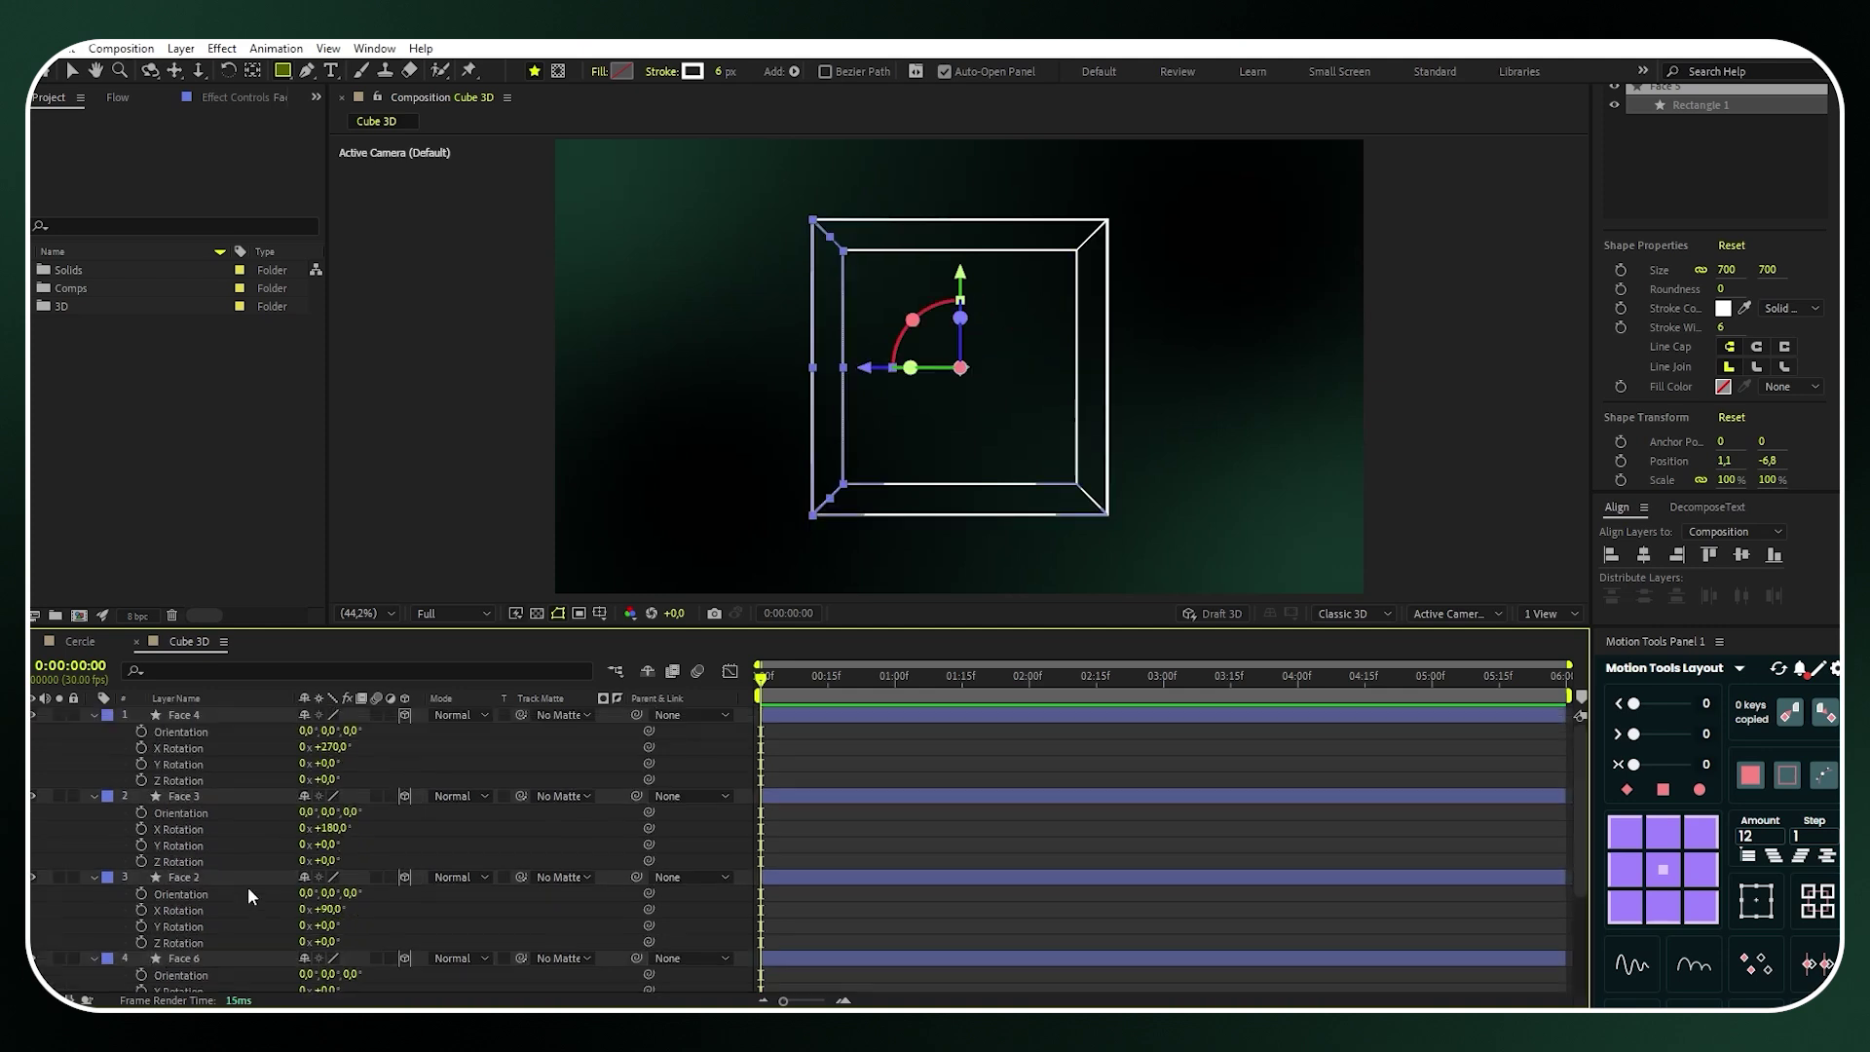
shift+click(210, 717)
click(94, 714)
click(193, 843)
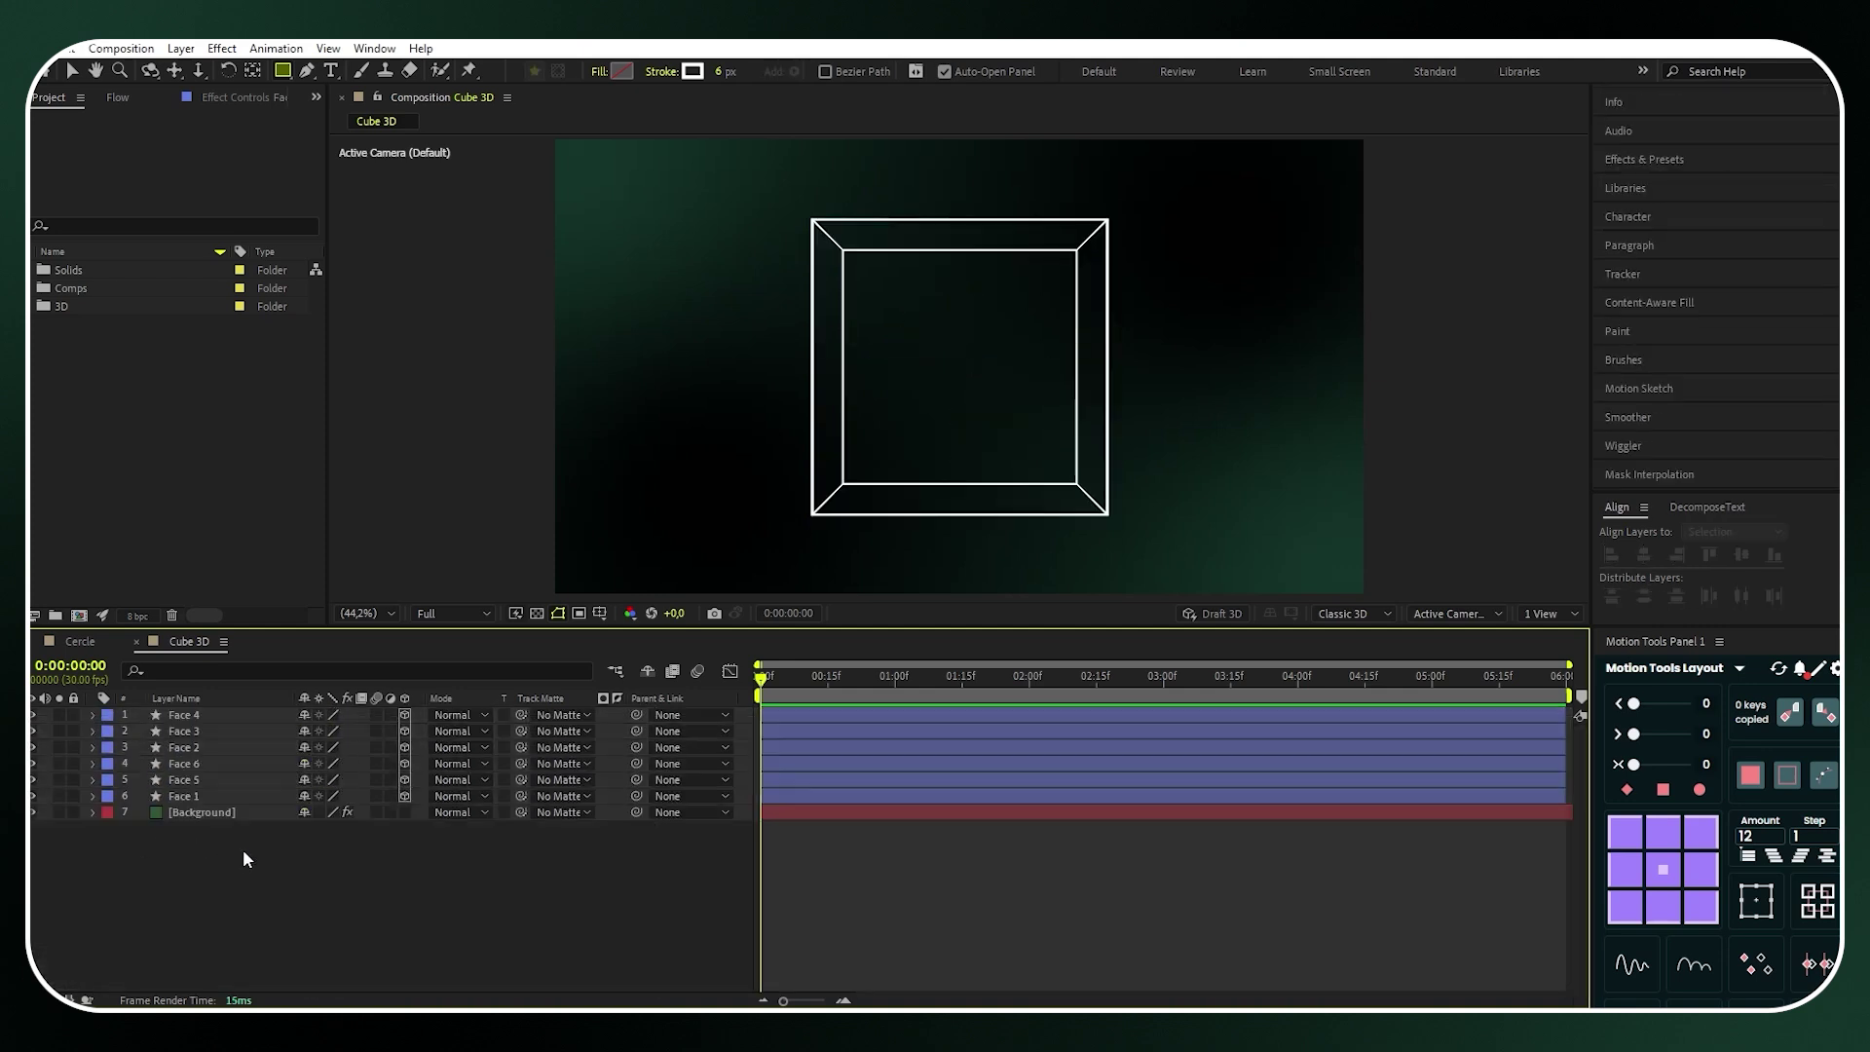
drag(207, 779, 209, 709)
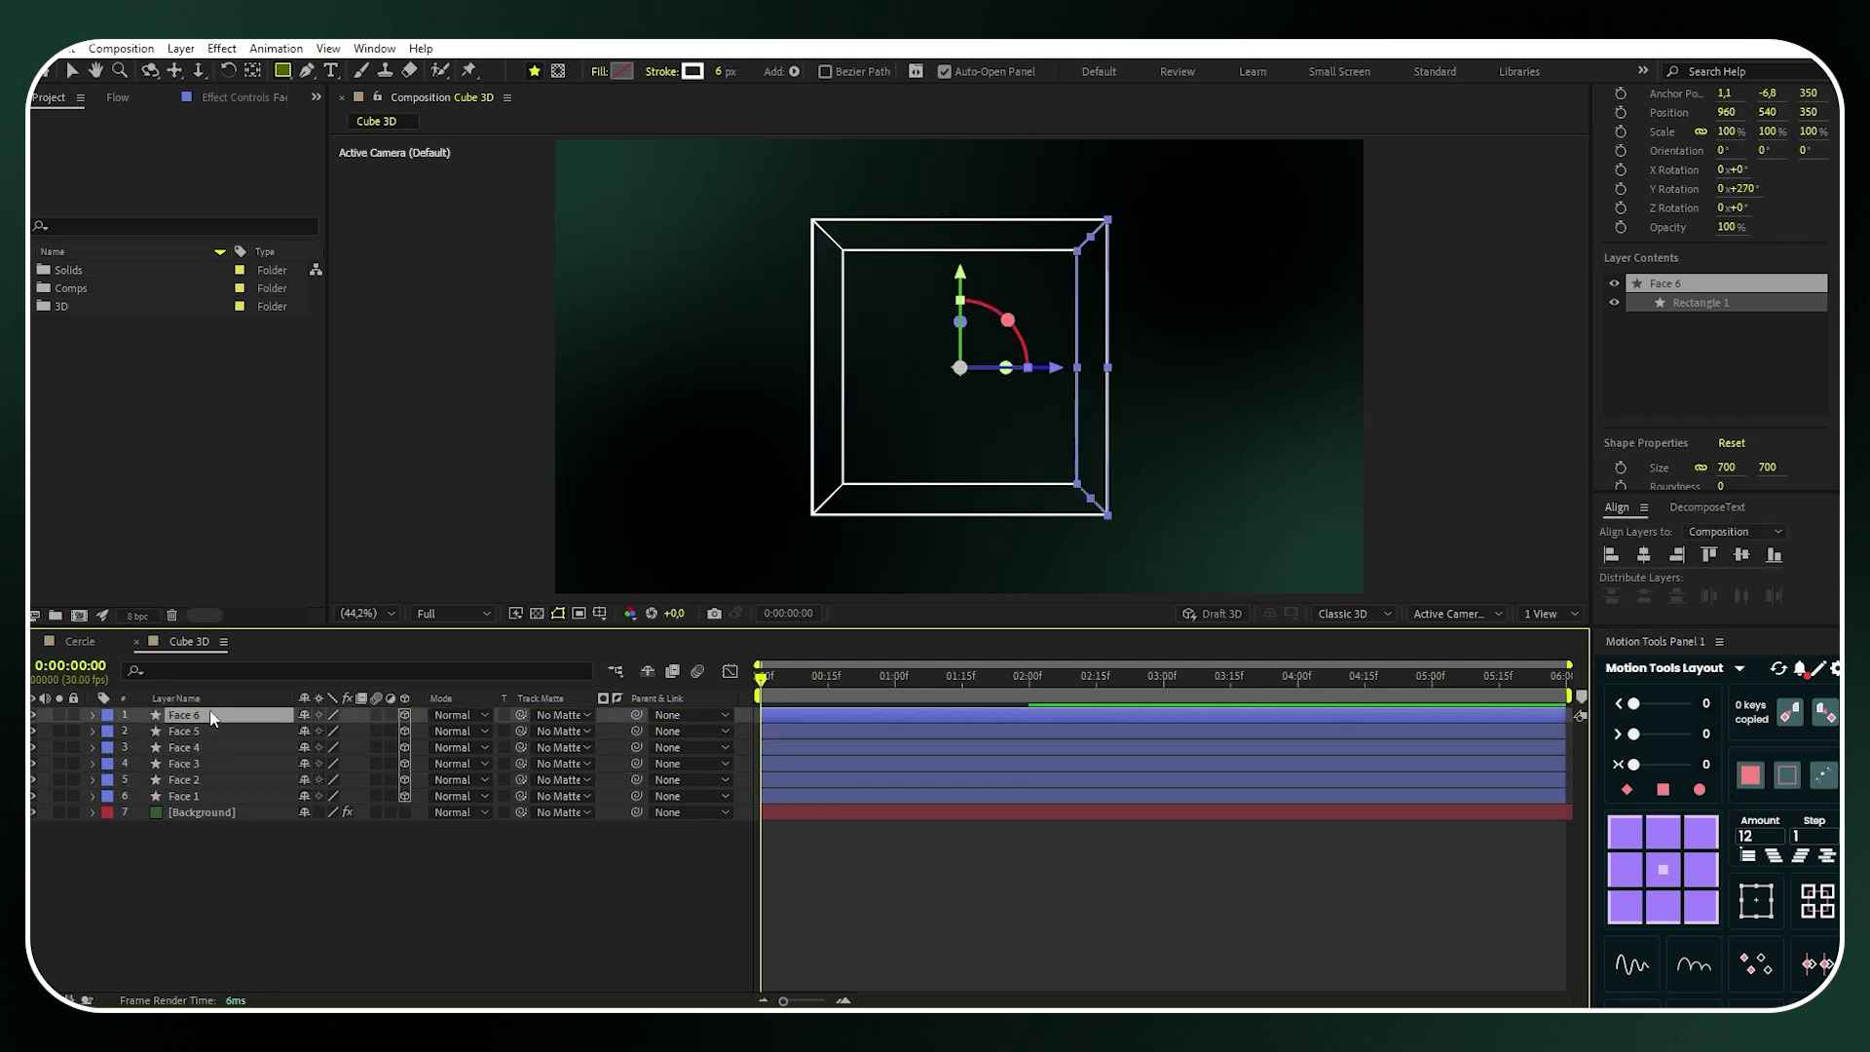
Duplicate the Face 2 layer and rename the copy "Carré vert 1"
click(208, 781)
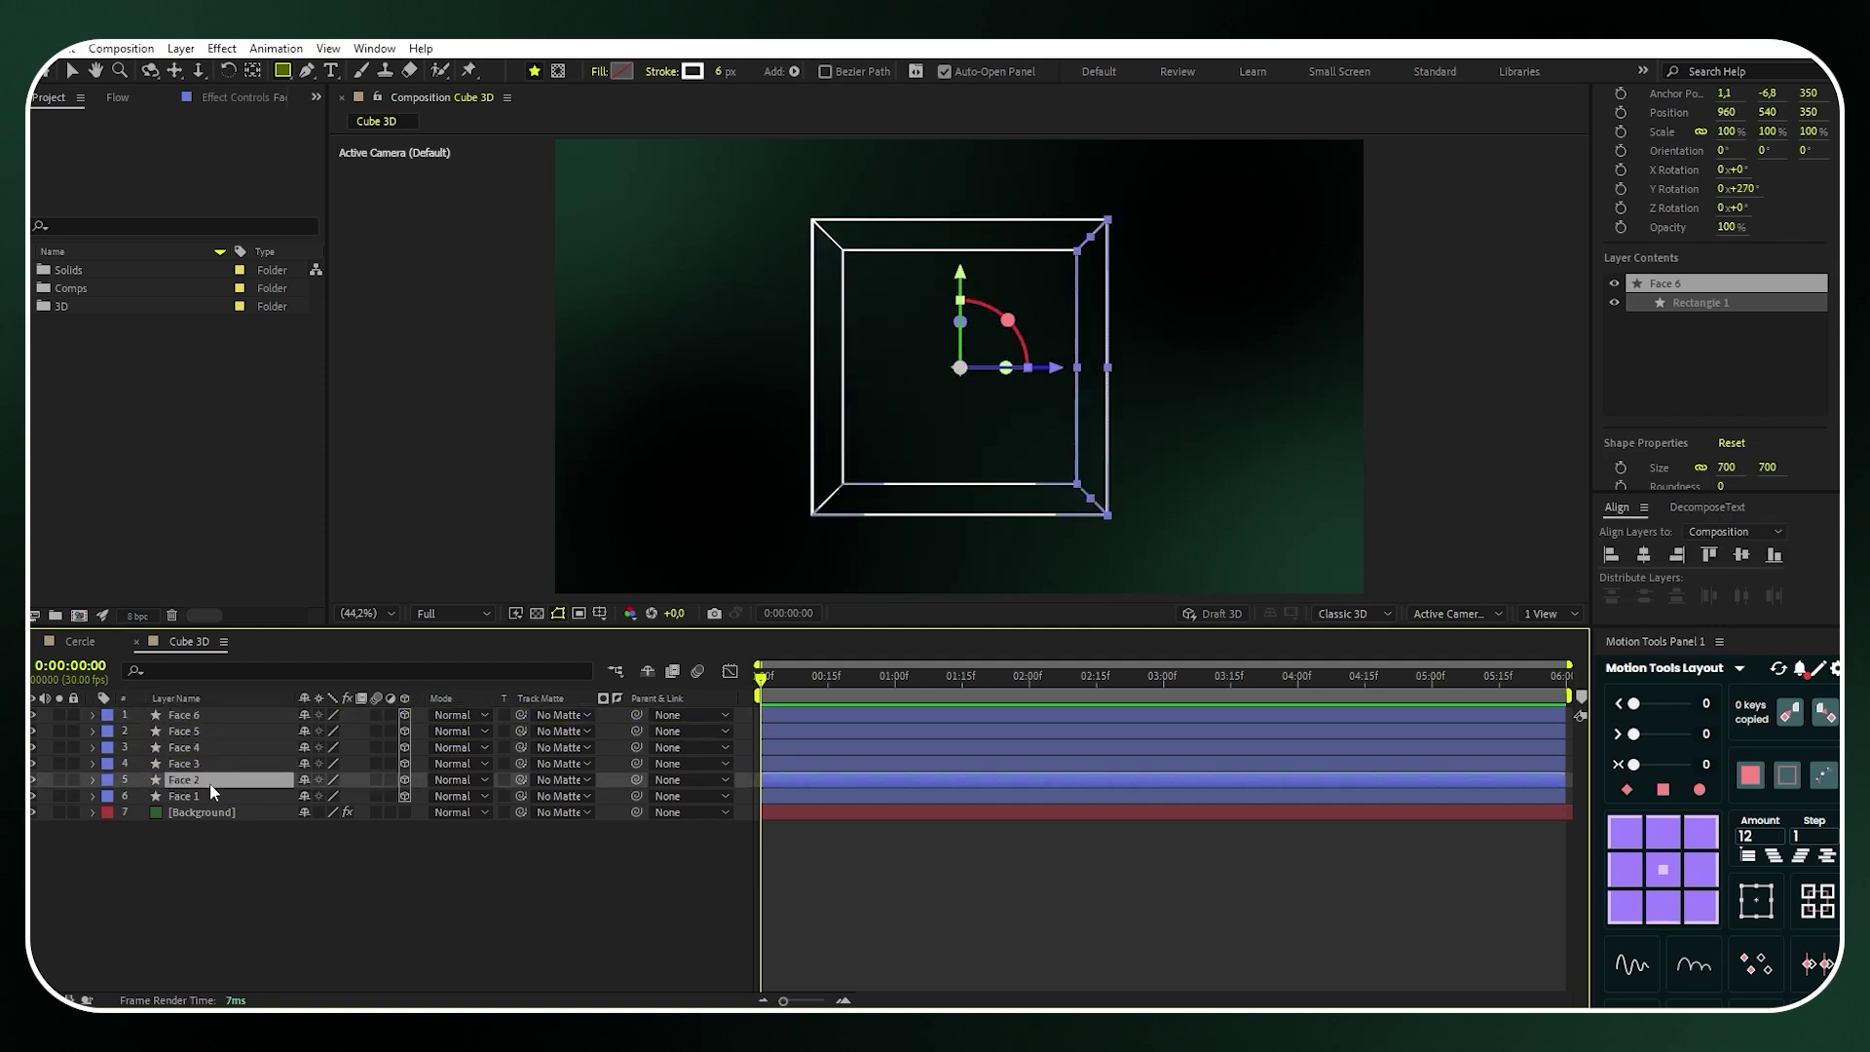
key(ctrl+d)
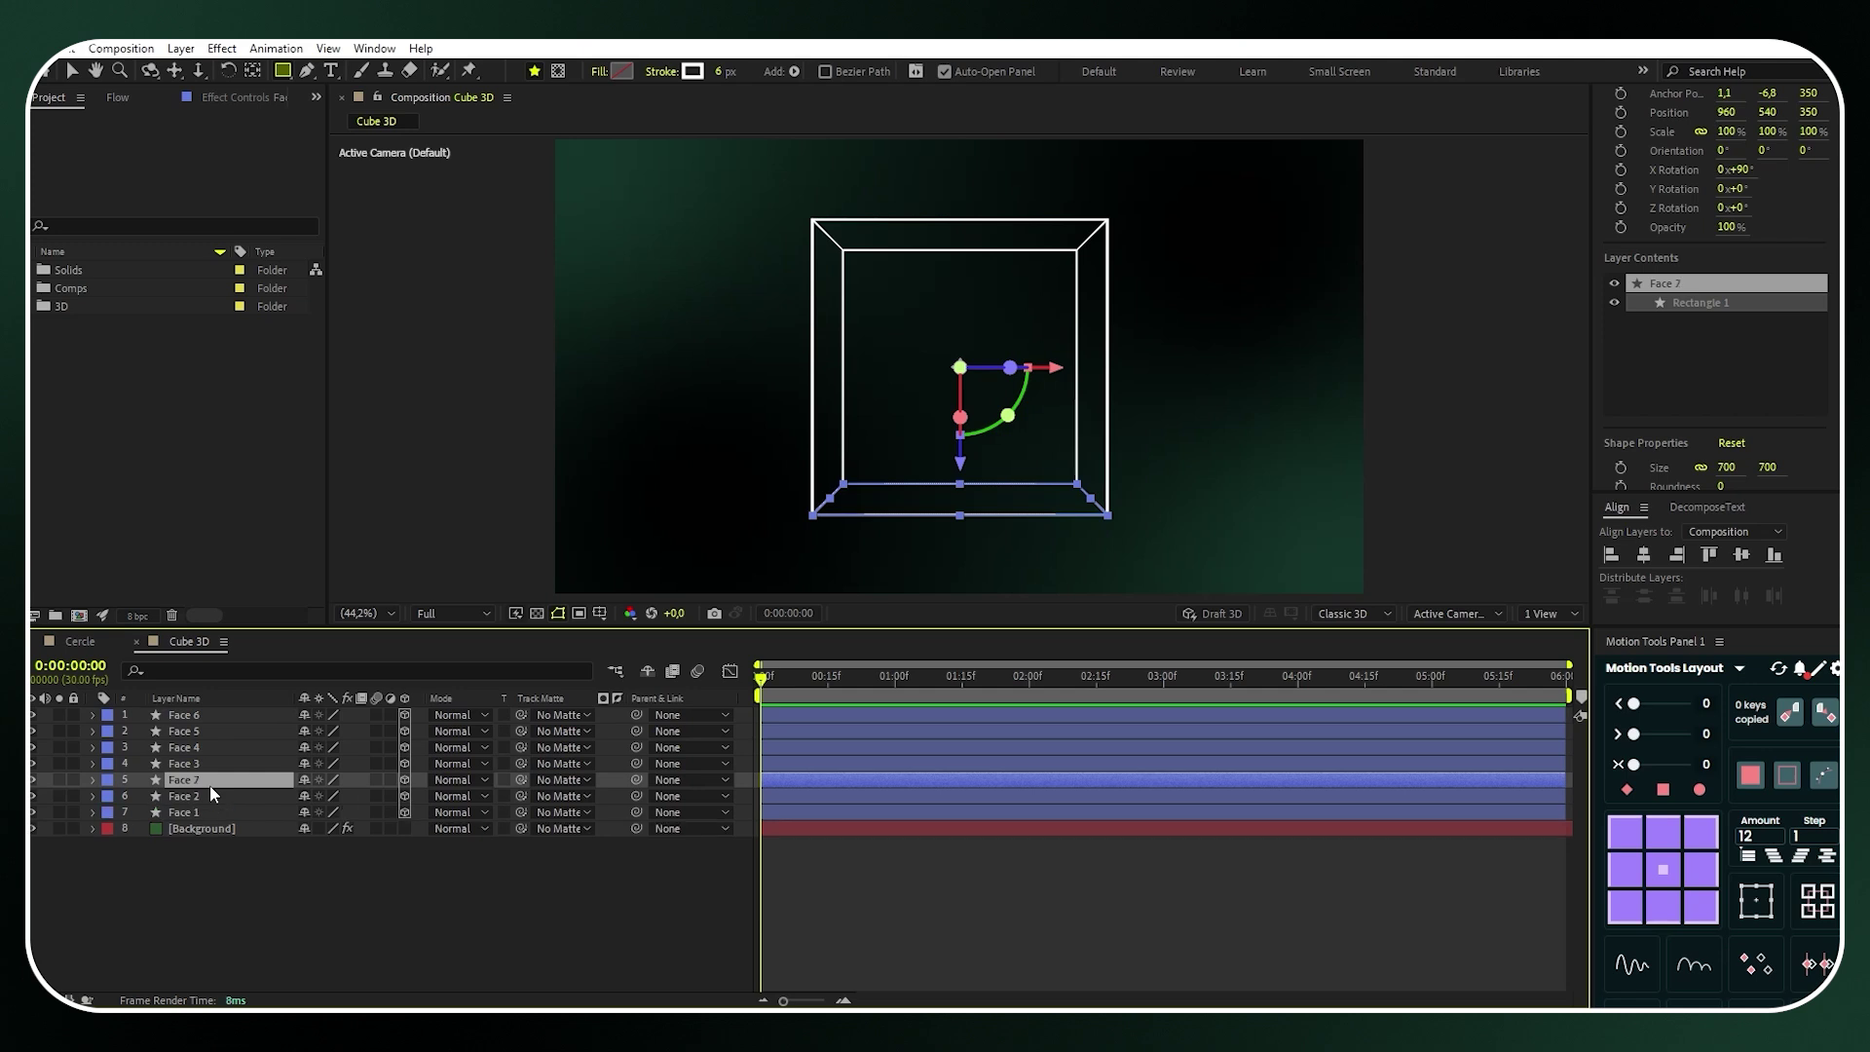
right_click(208, 785)
click(255, 728)
text(C)
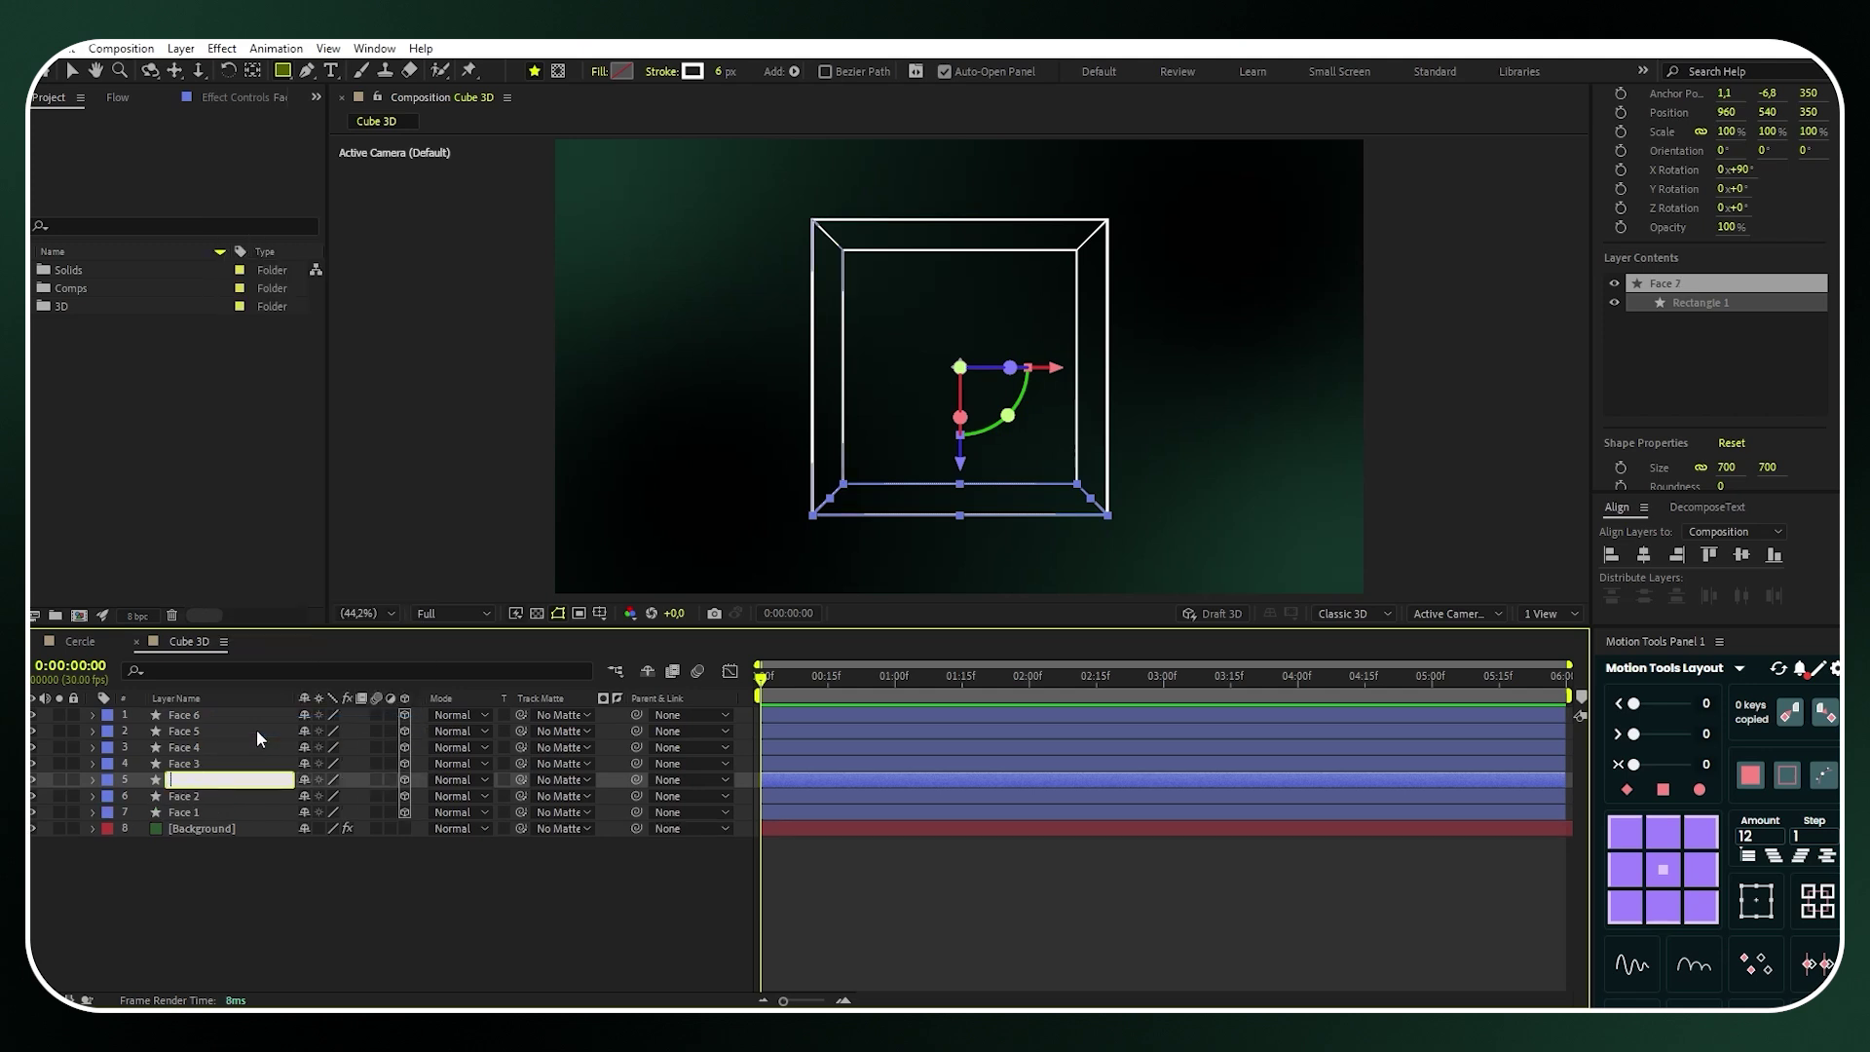
text(rarré vert 1)
key(Return)
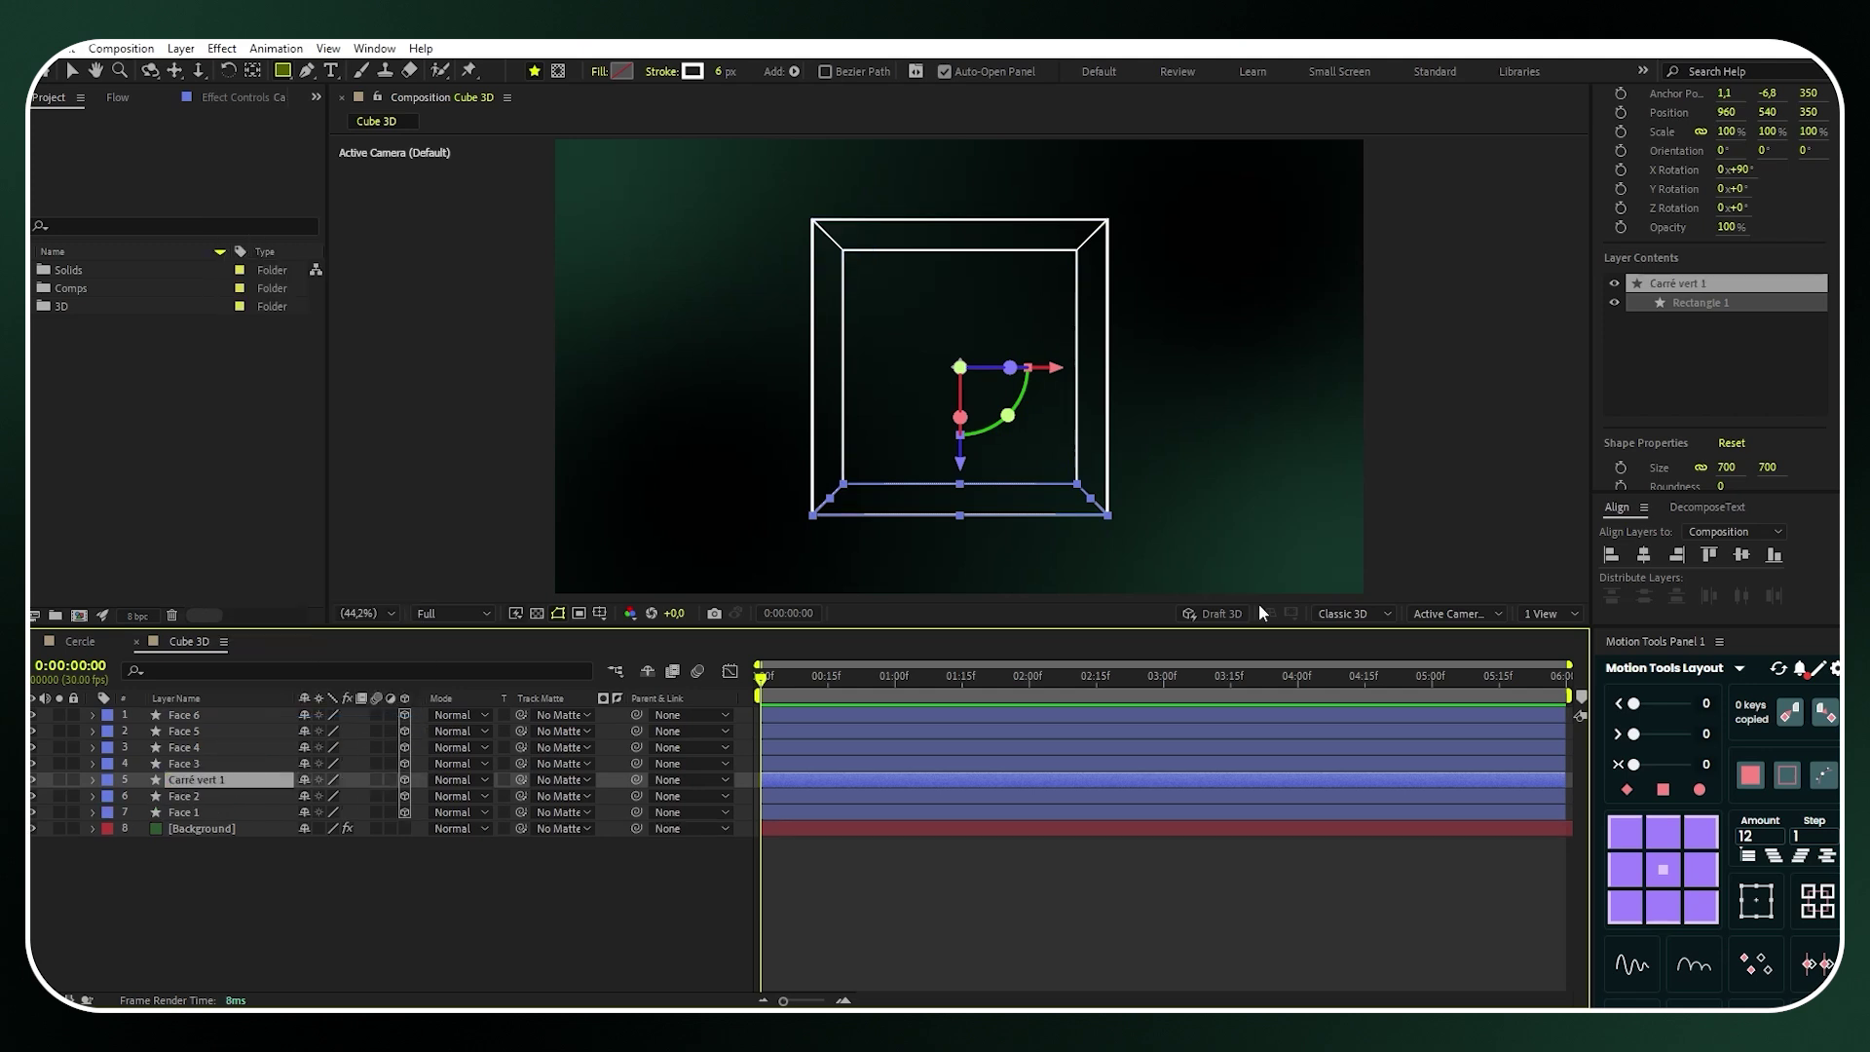
Remove the stroke from Carré vert 1 and give it a solid fill of colour 089F5A
scroll(1650, 337, down, 5)
click(1794, 261)
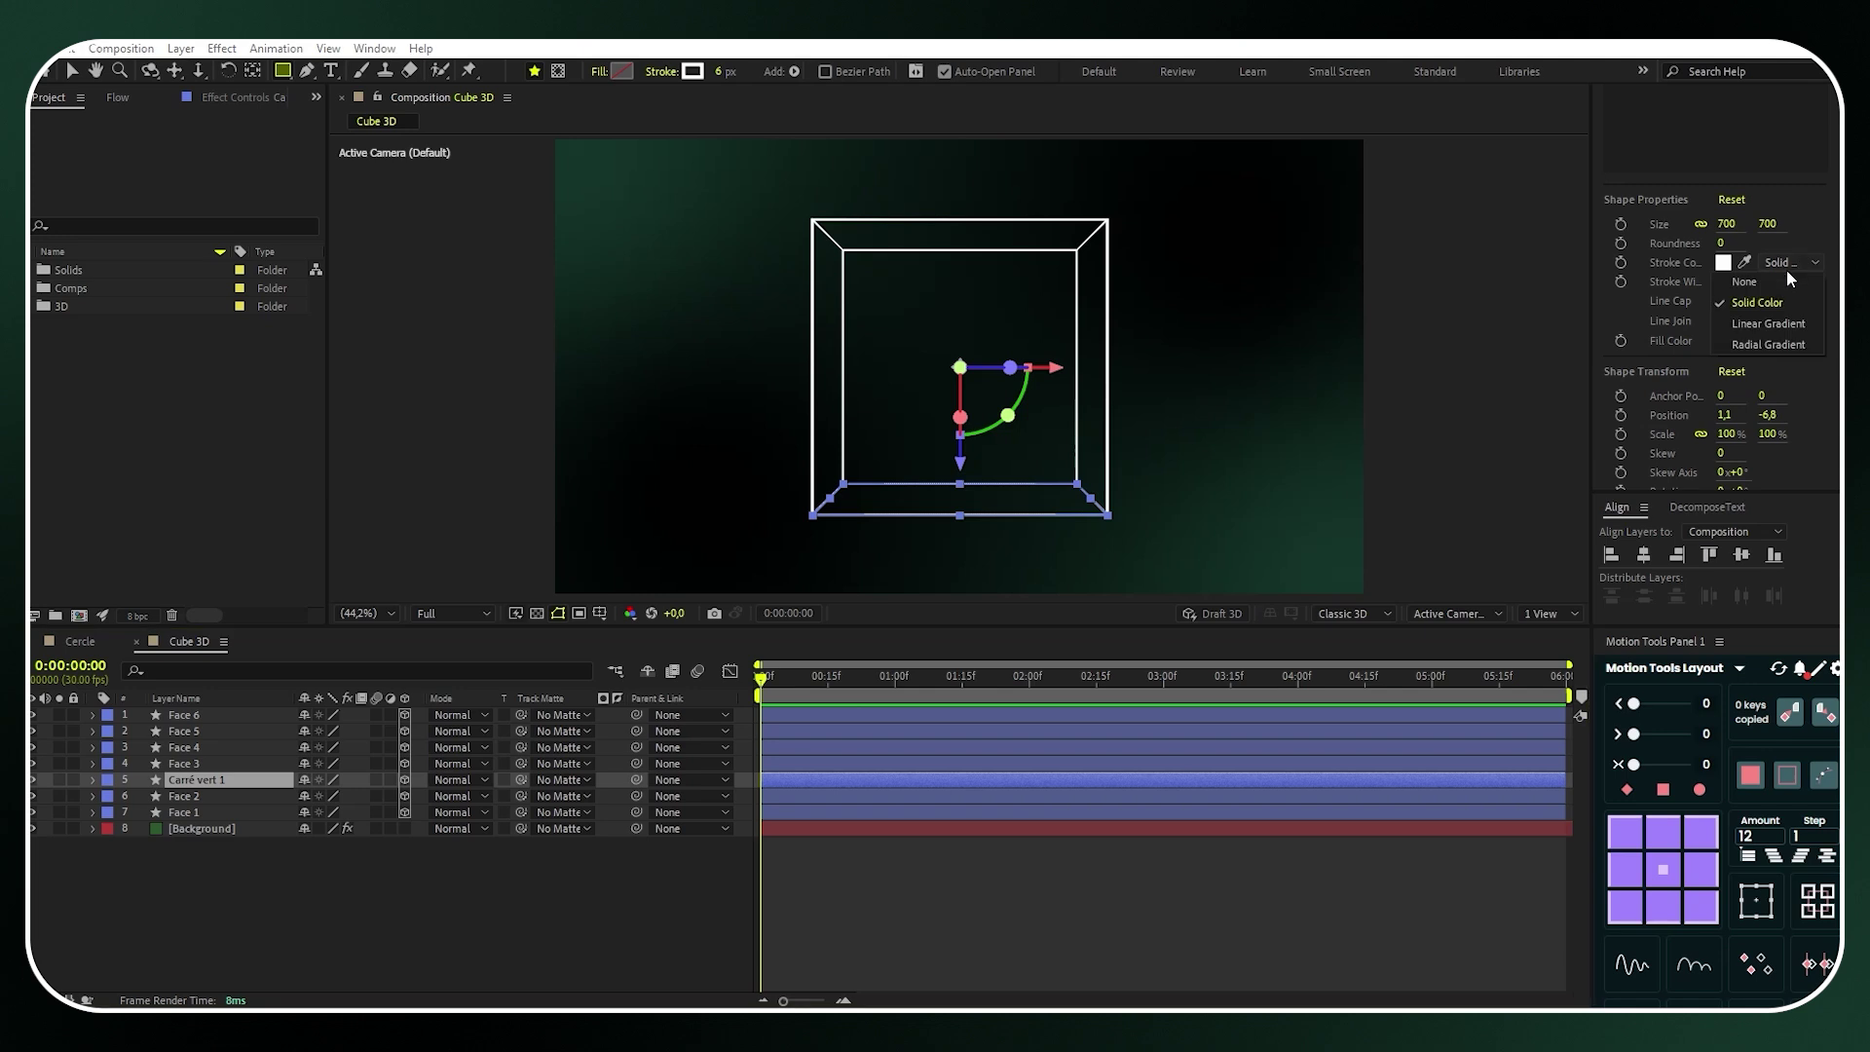
click(1784, 280)
click(1790, 341)
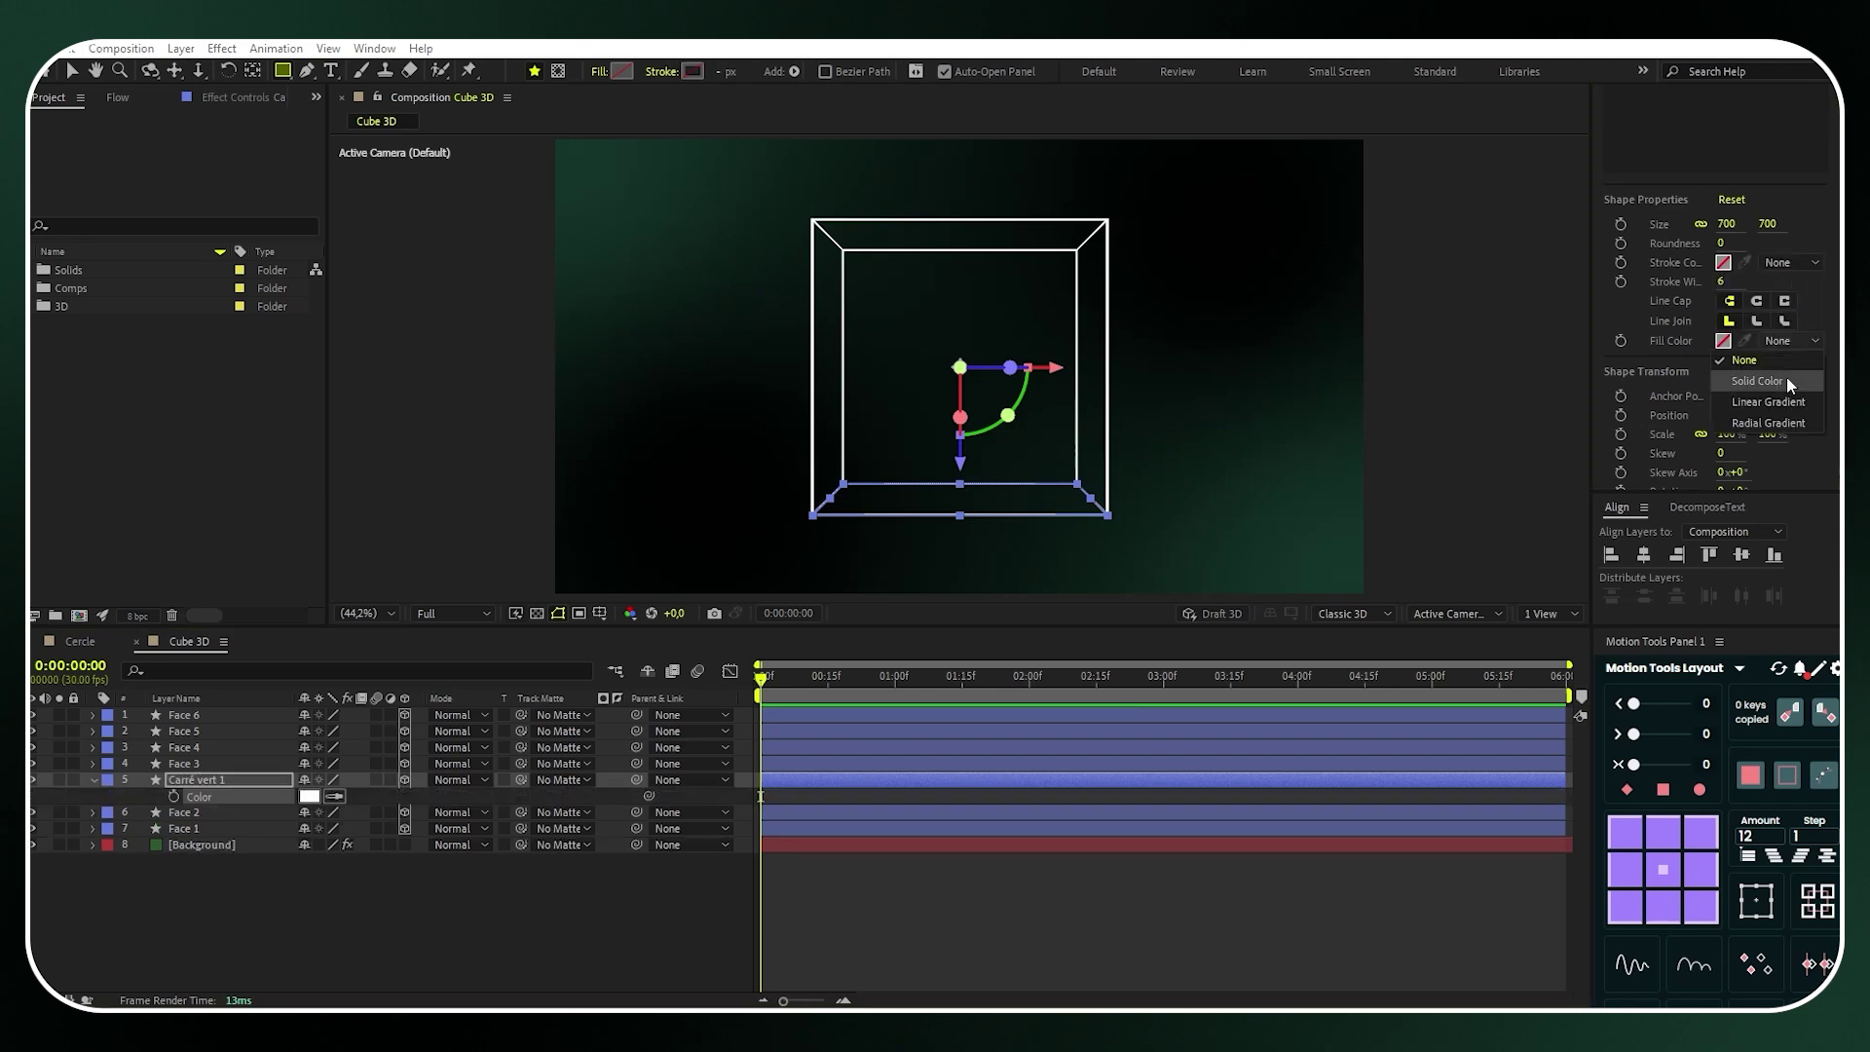
click(1787, 379)
click(1721, 340)
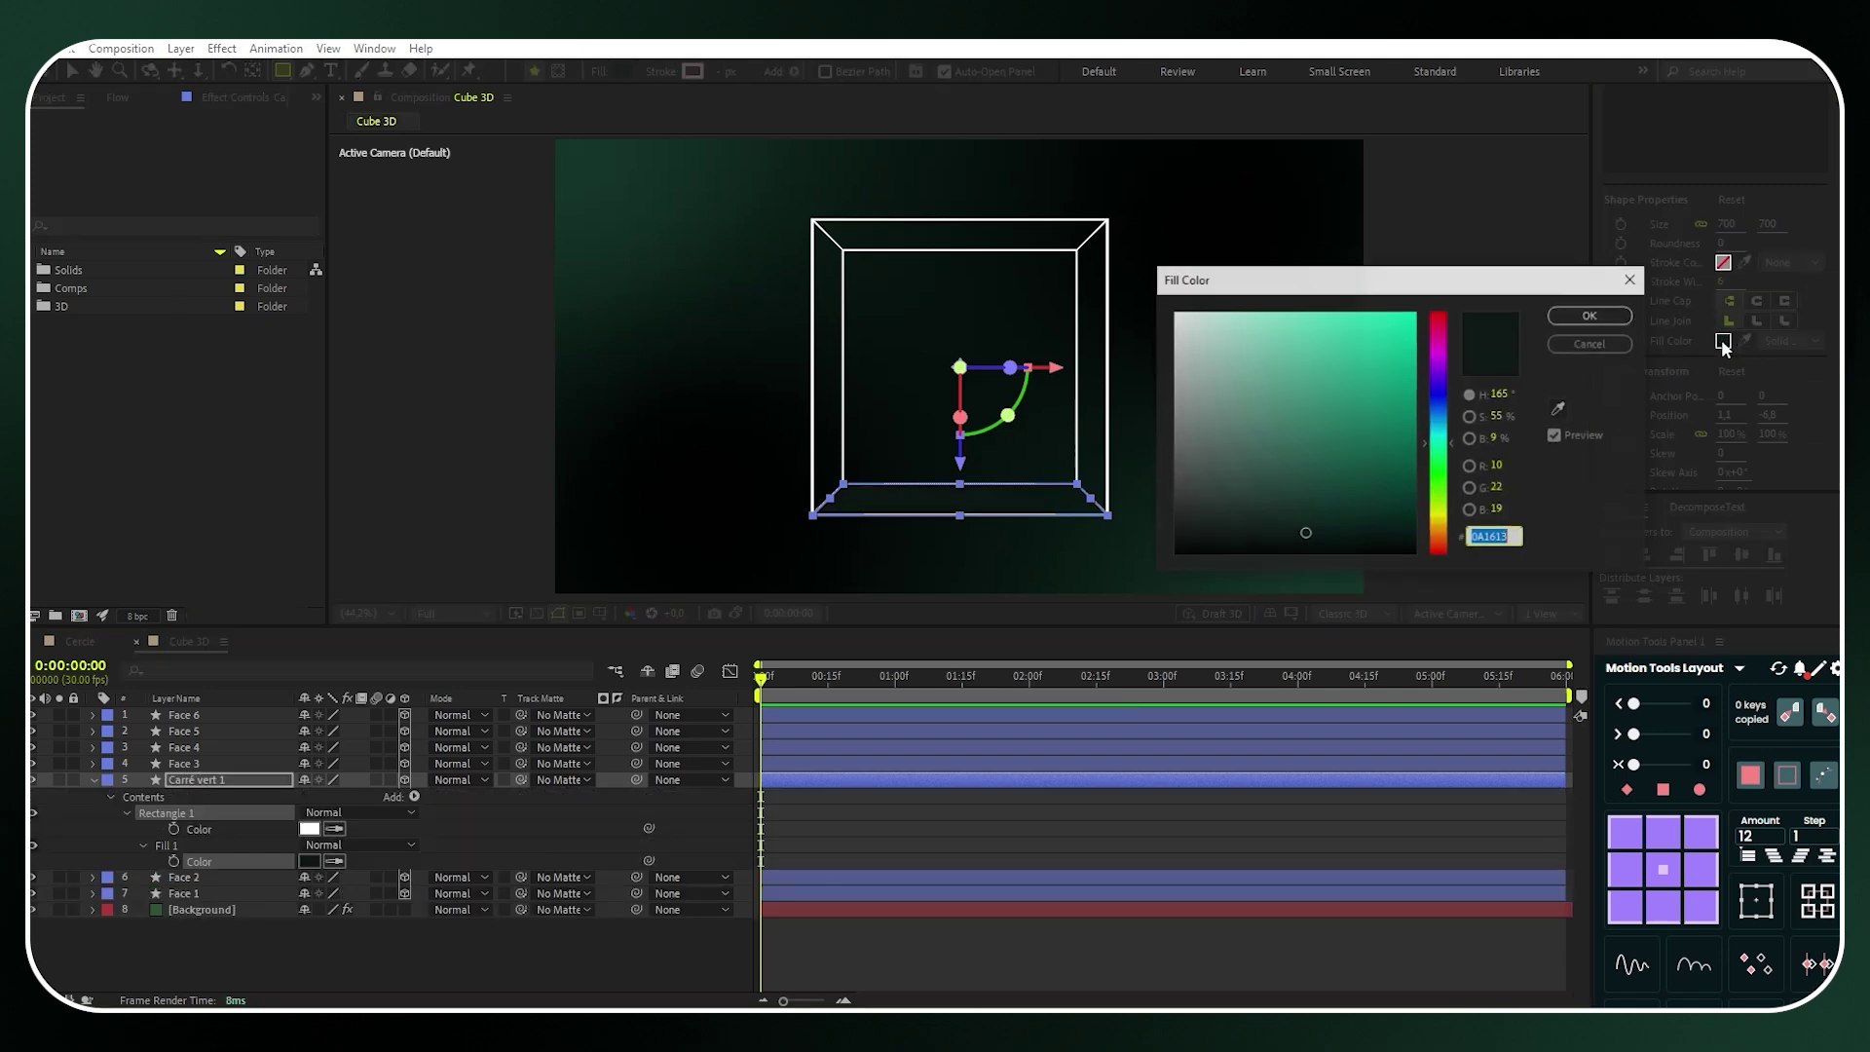
text(089F5A)
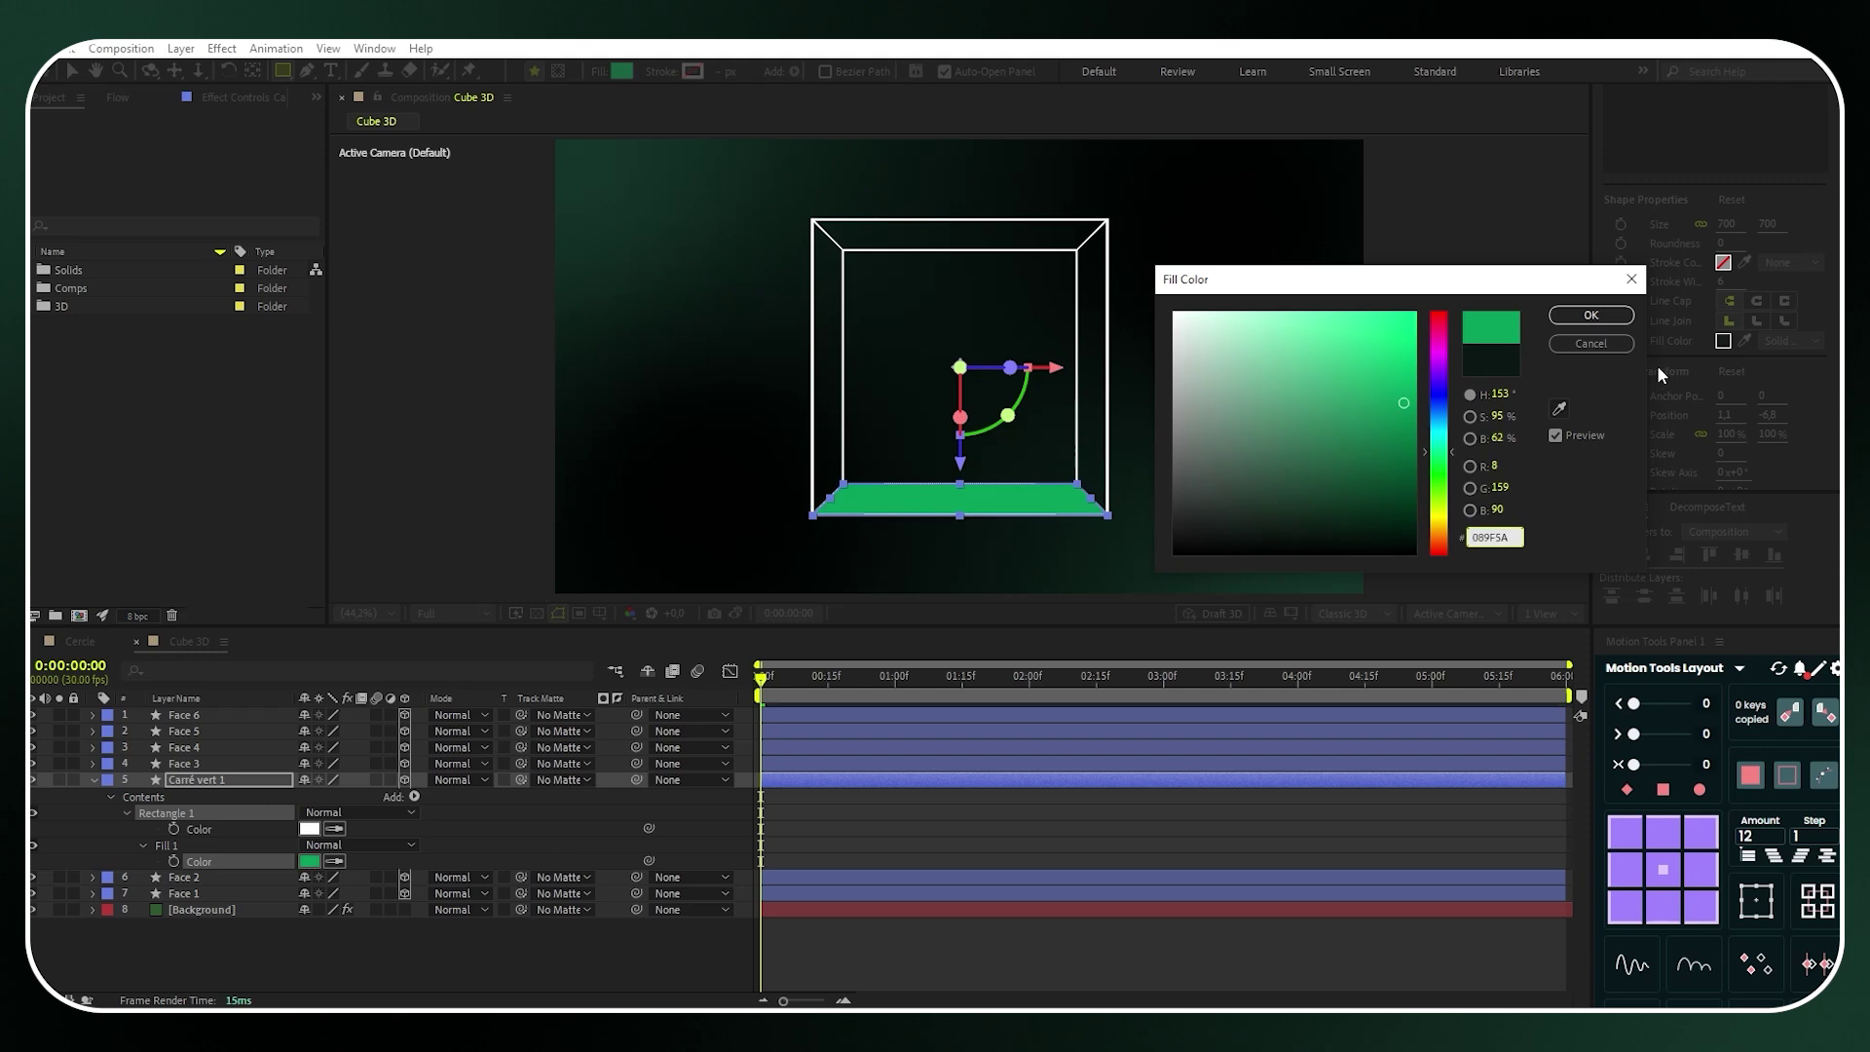
click(1592, 314)
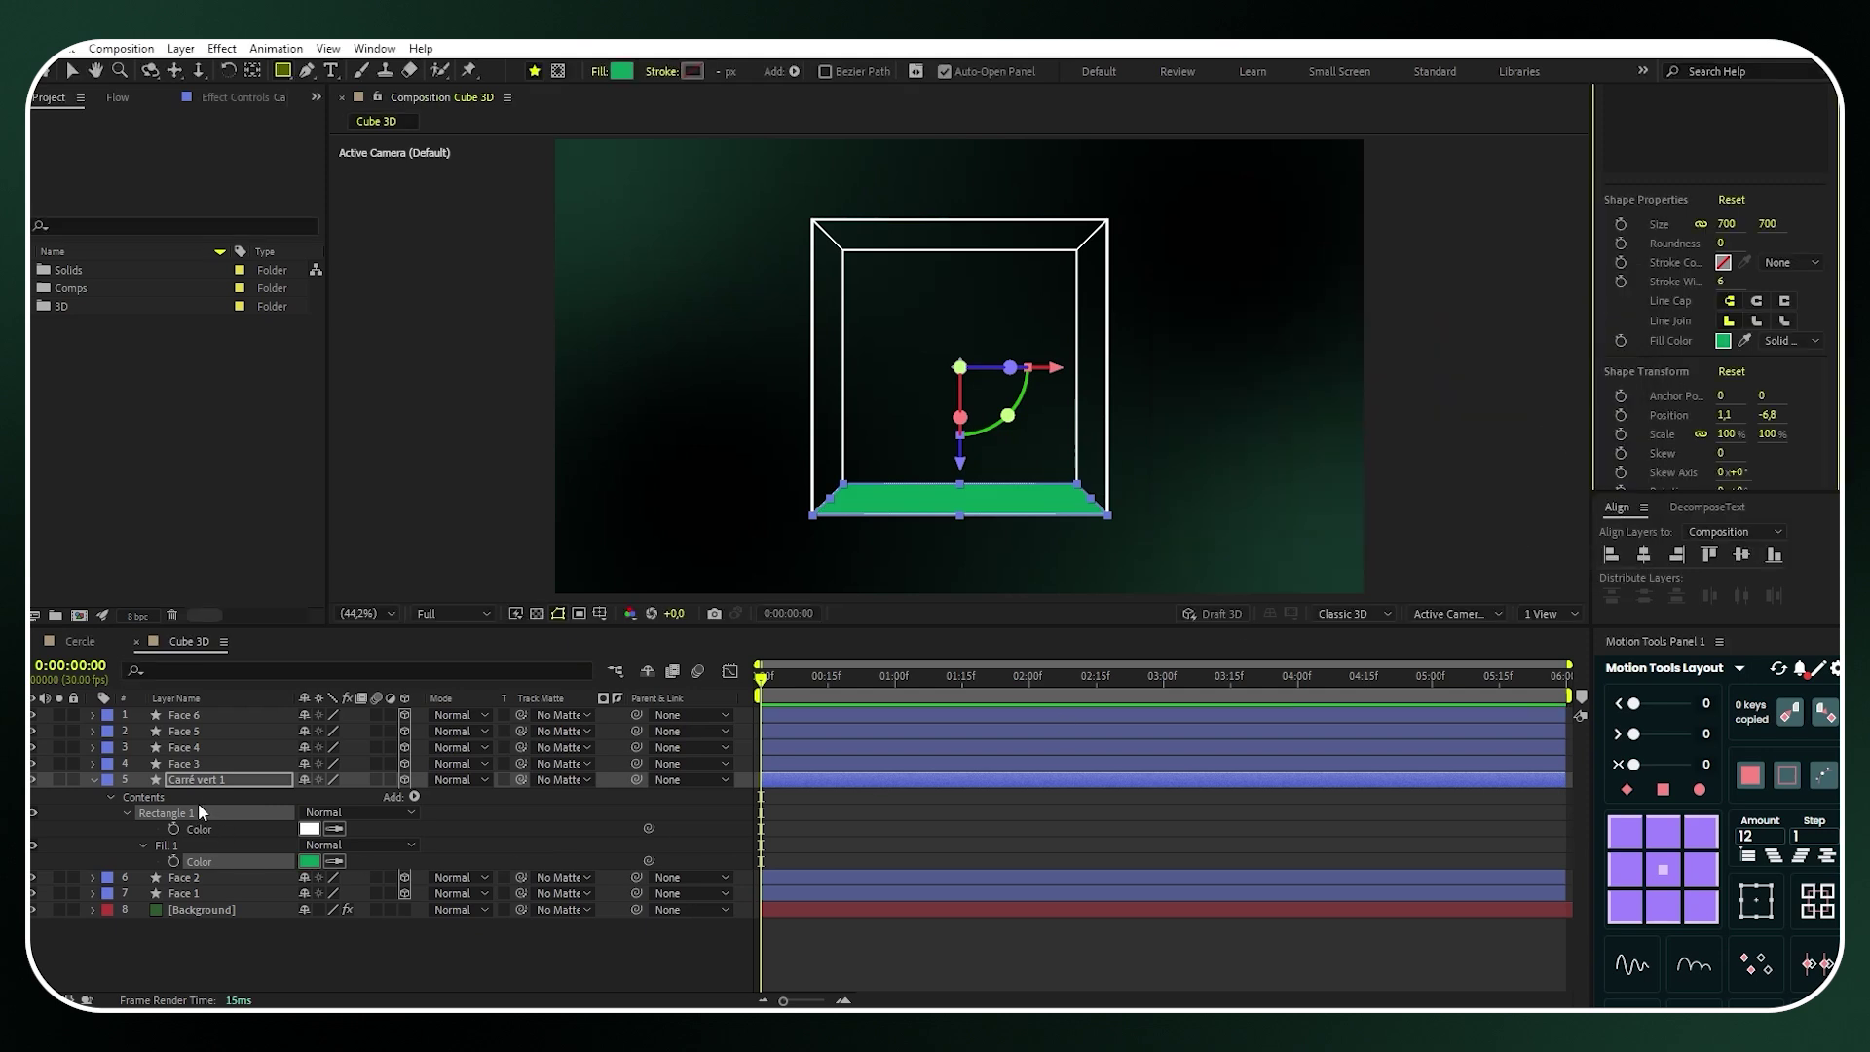
Set the roundness of Carré vert 1's rectangle path to 80
click(110, 796)
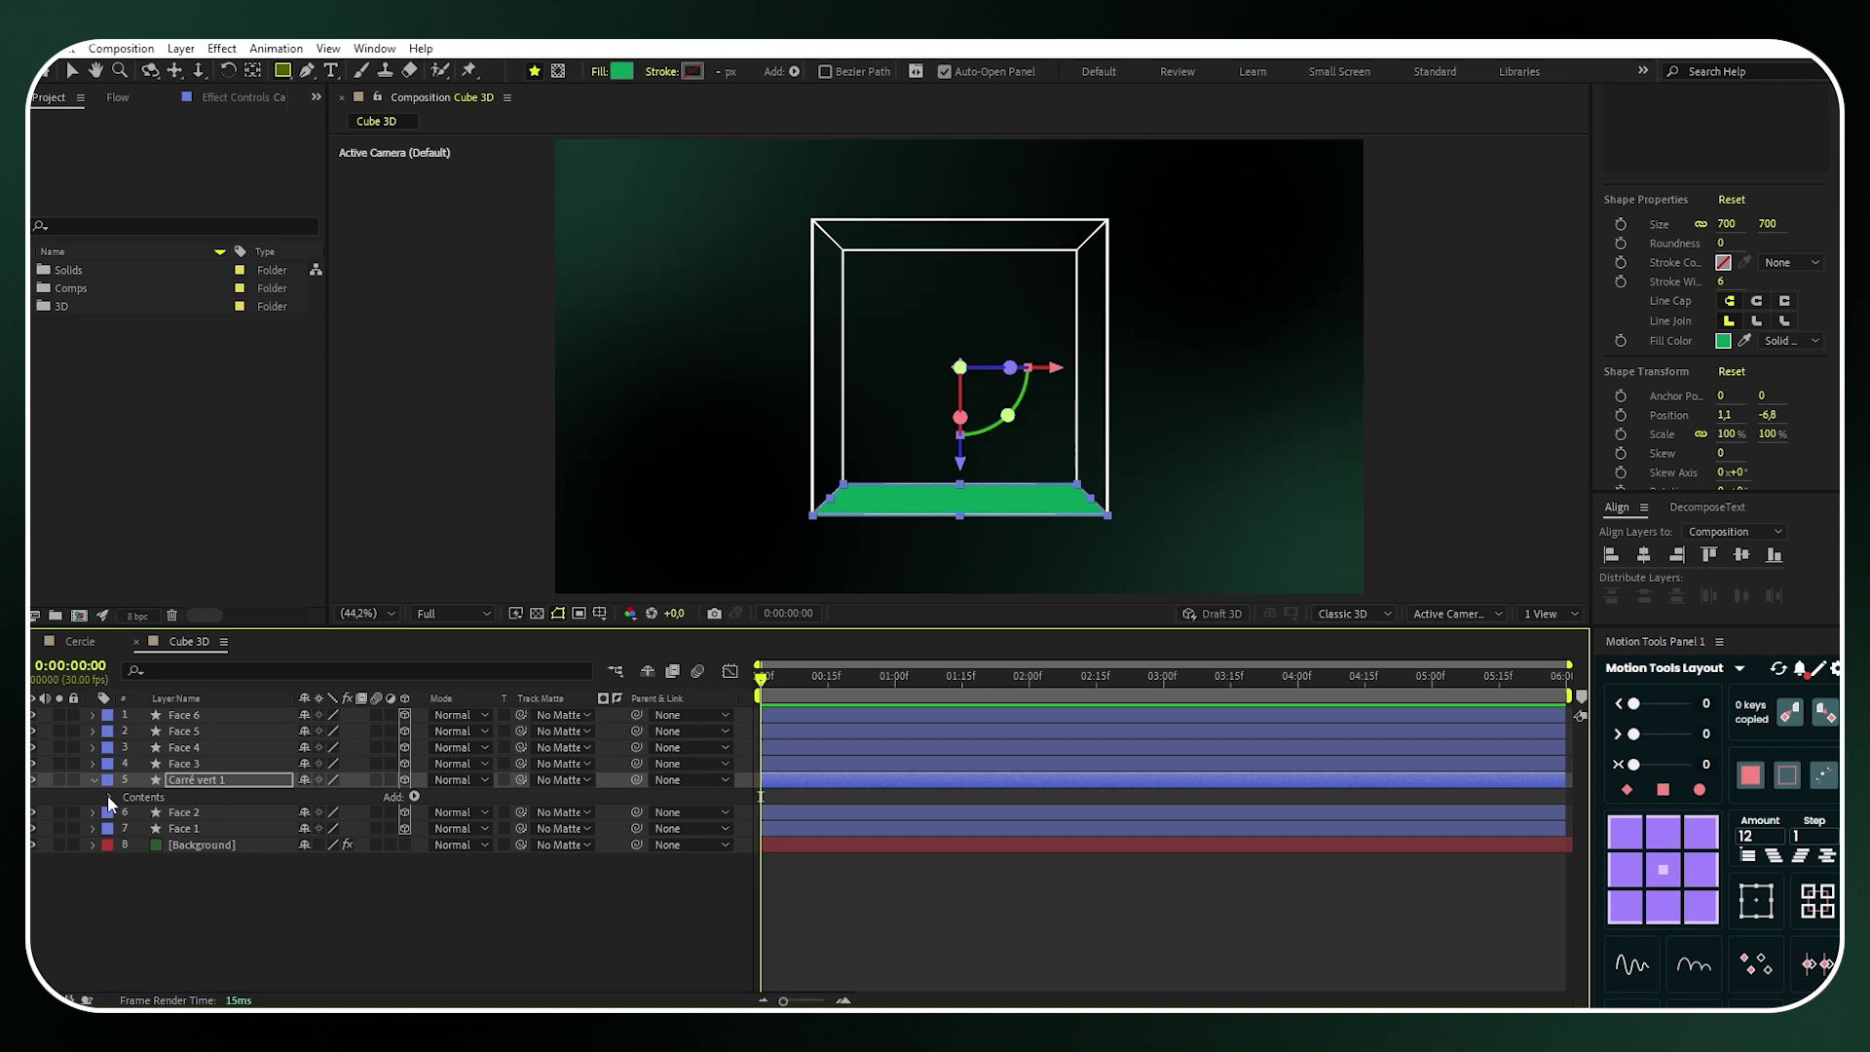
click(108, 796)
click(144, 828)
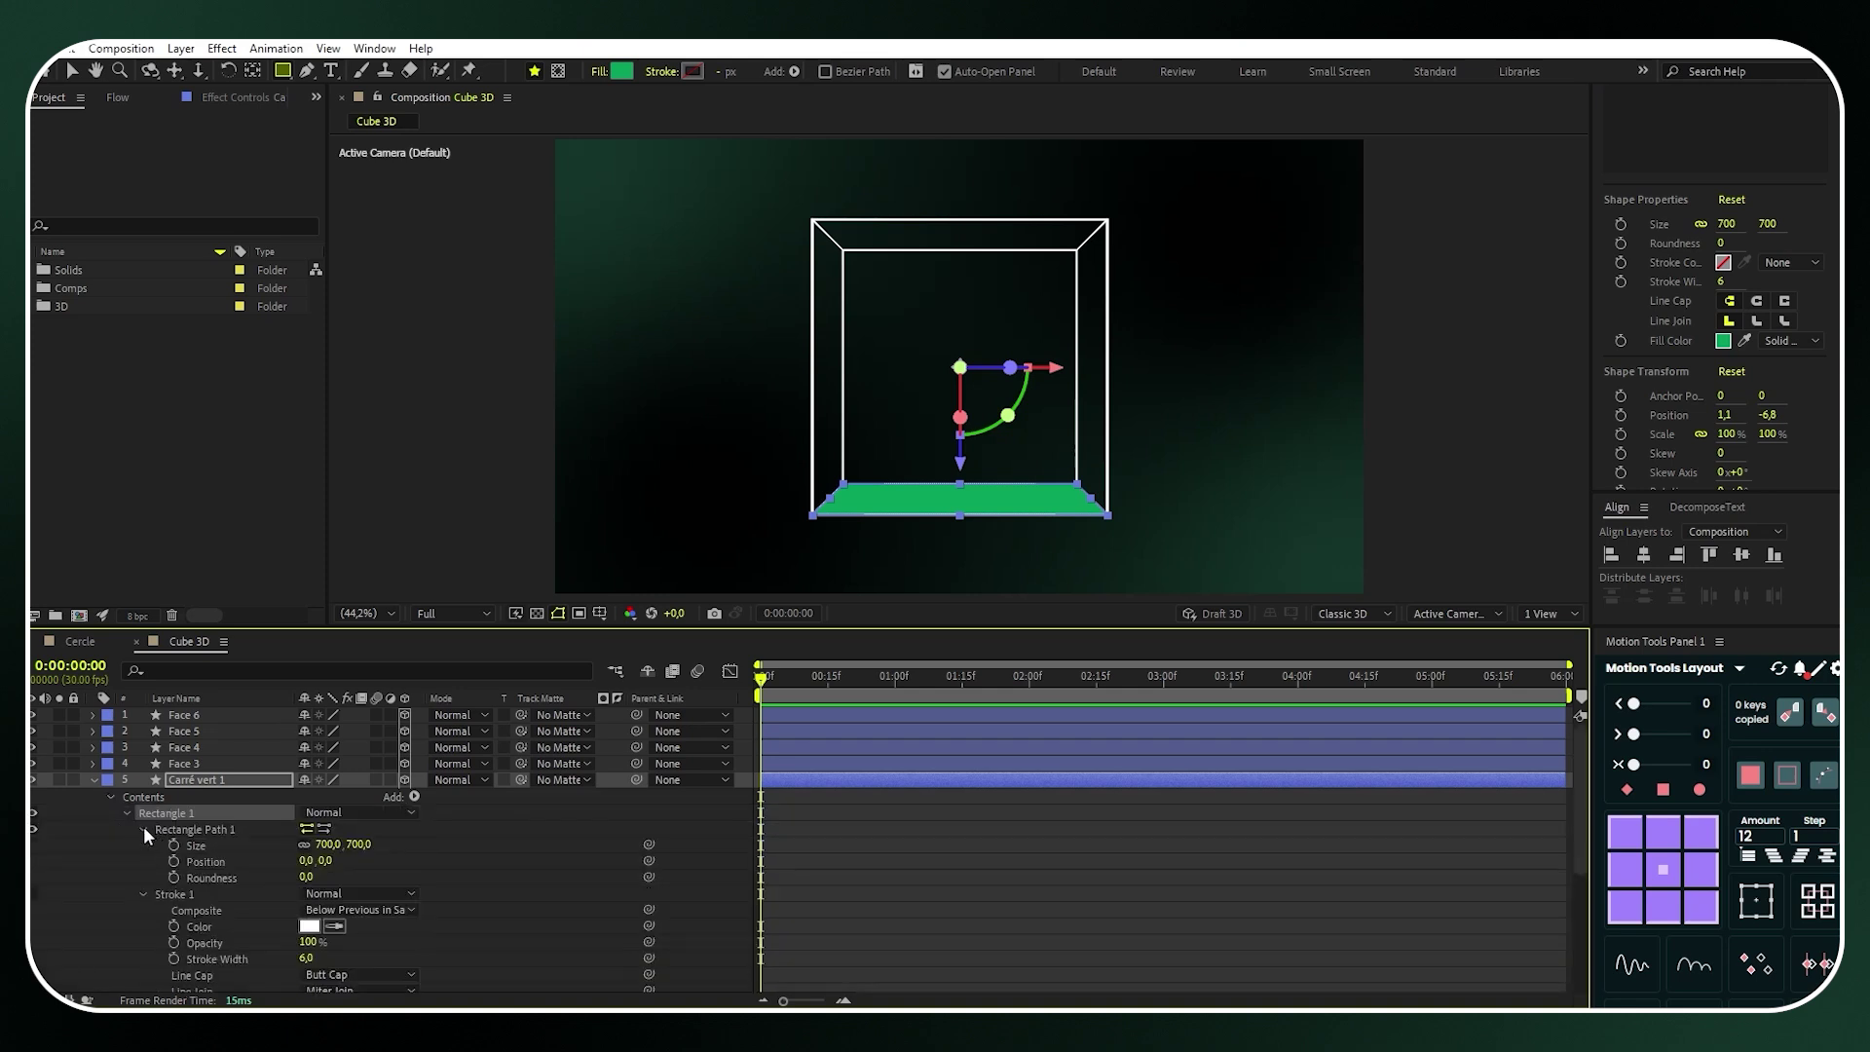
click(307, 876)
text(80)
key(Return)
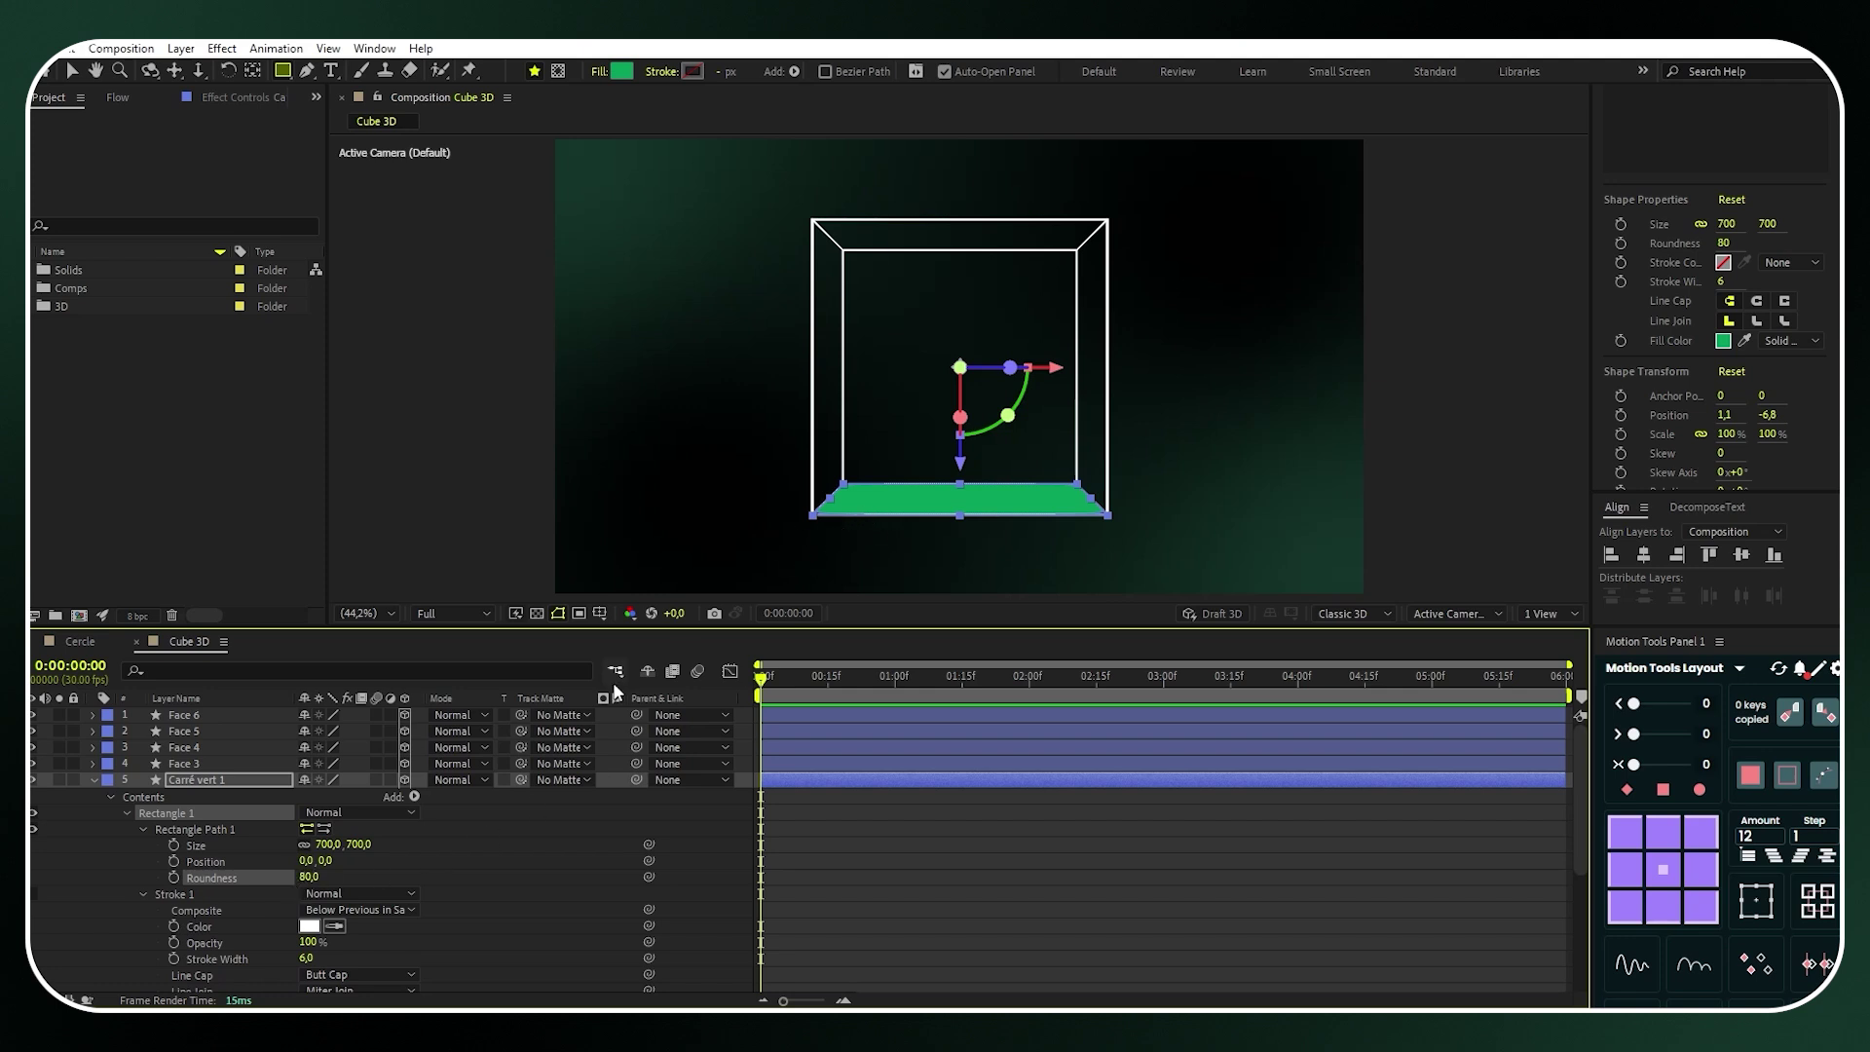
Check the square's rounded corners from the Bottom view in a two-view layout, and return to a single view
click(1540, 615)
click(1544, 647)
click(1447, 617)
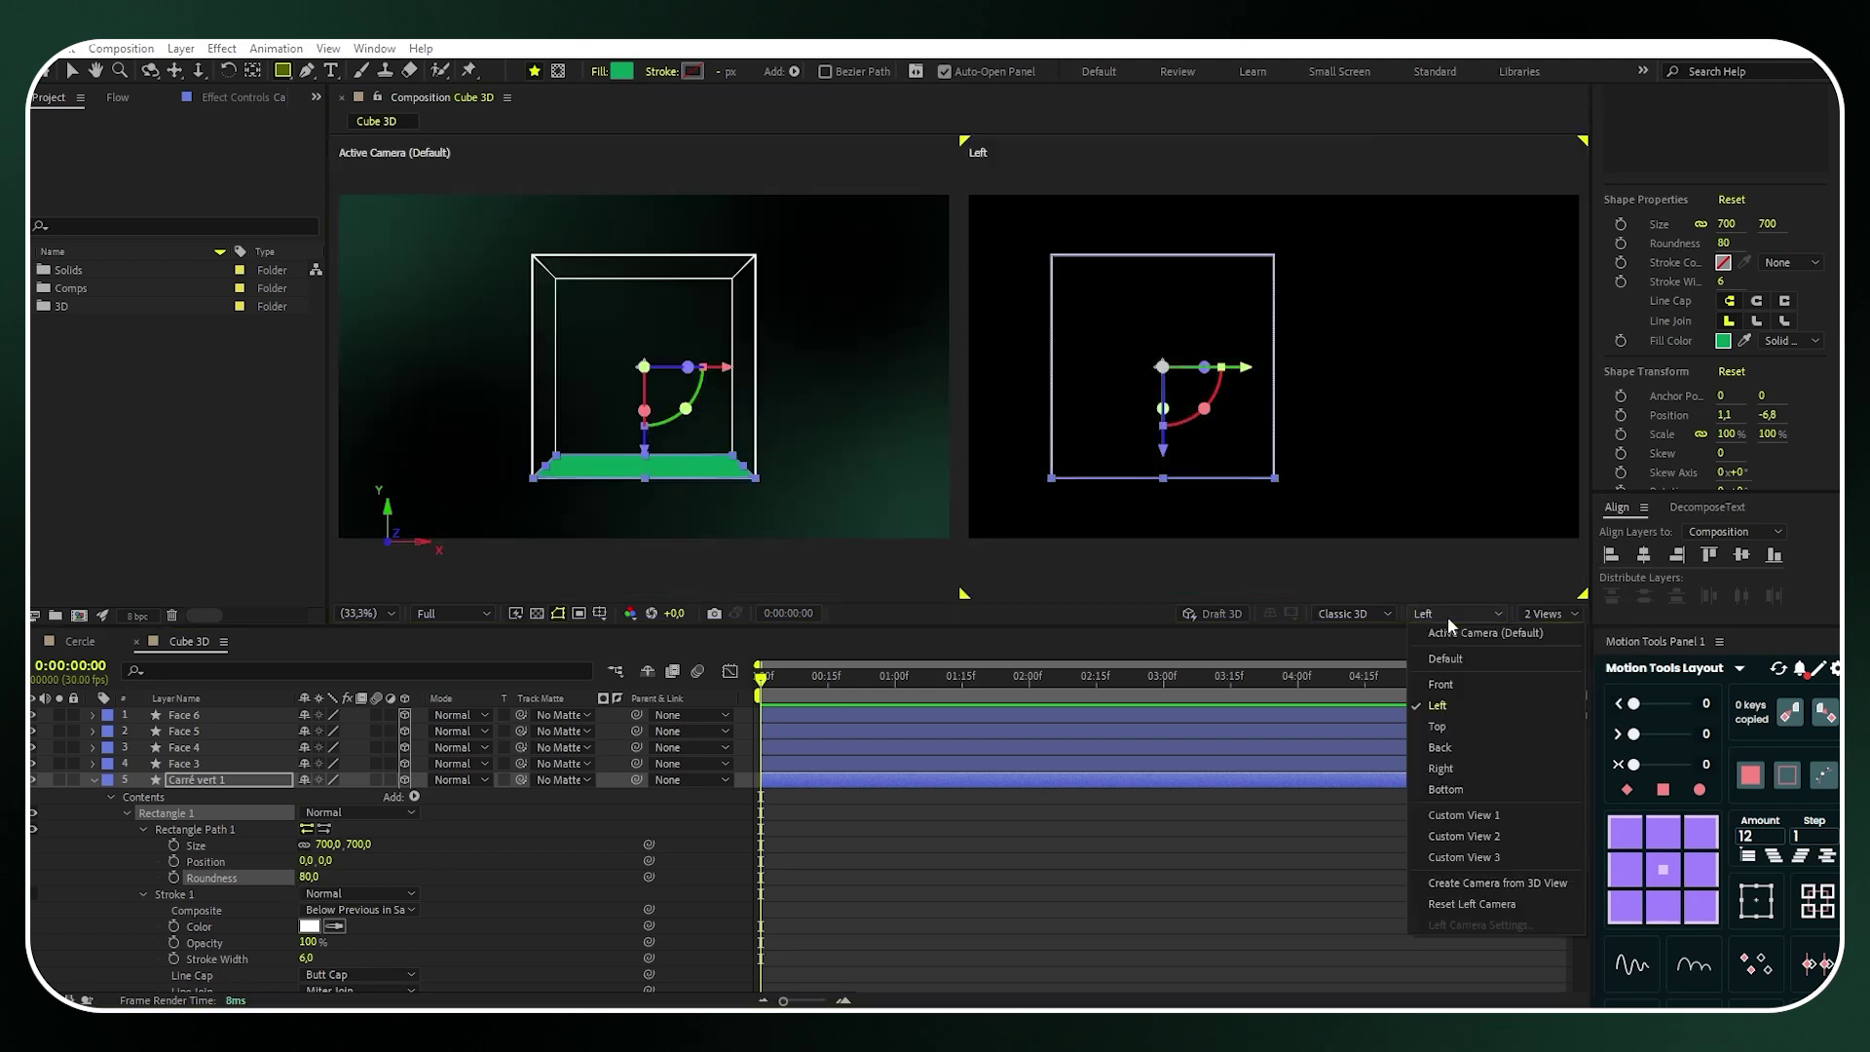
click(1464, 787)
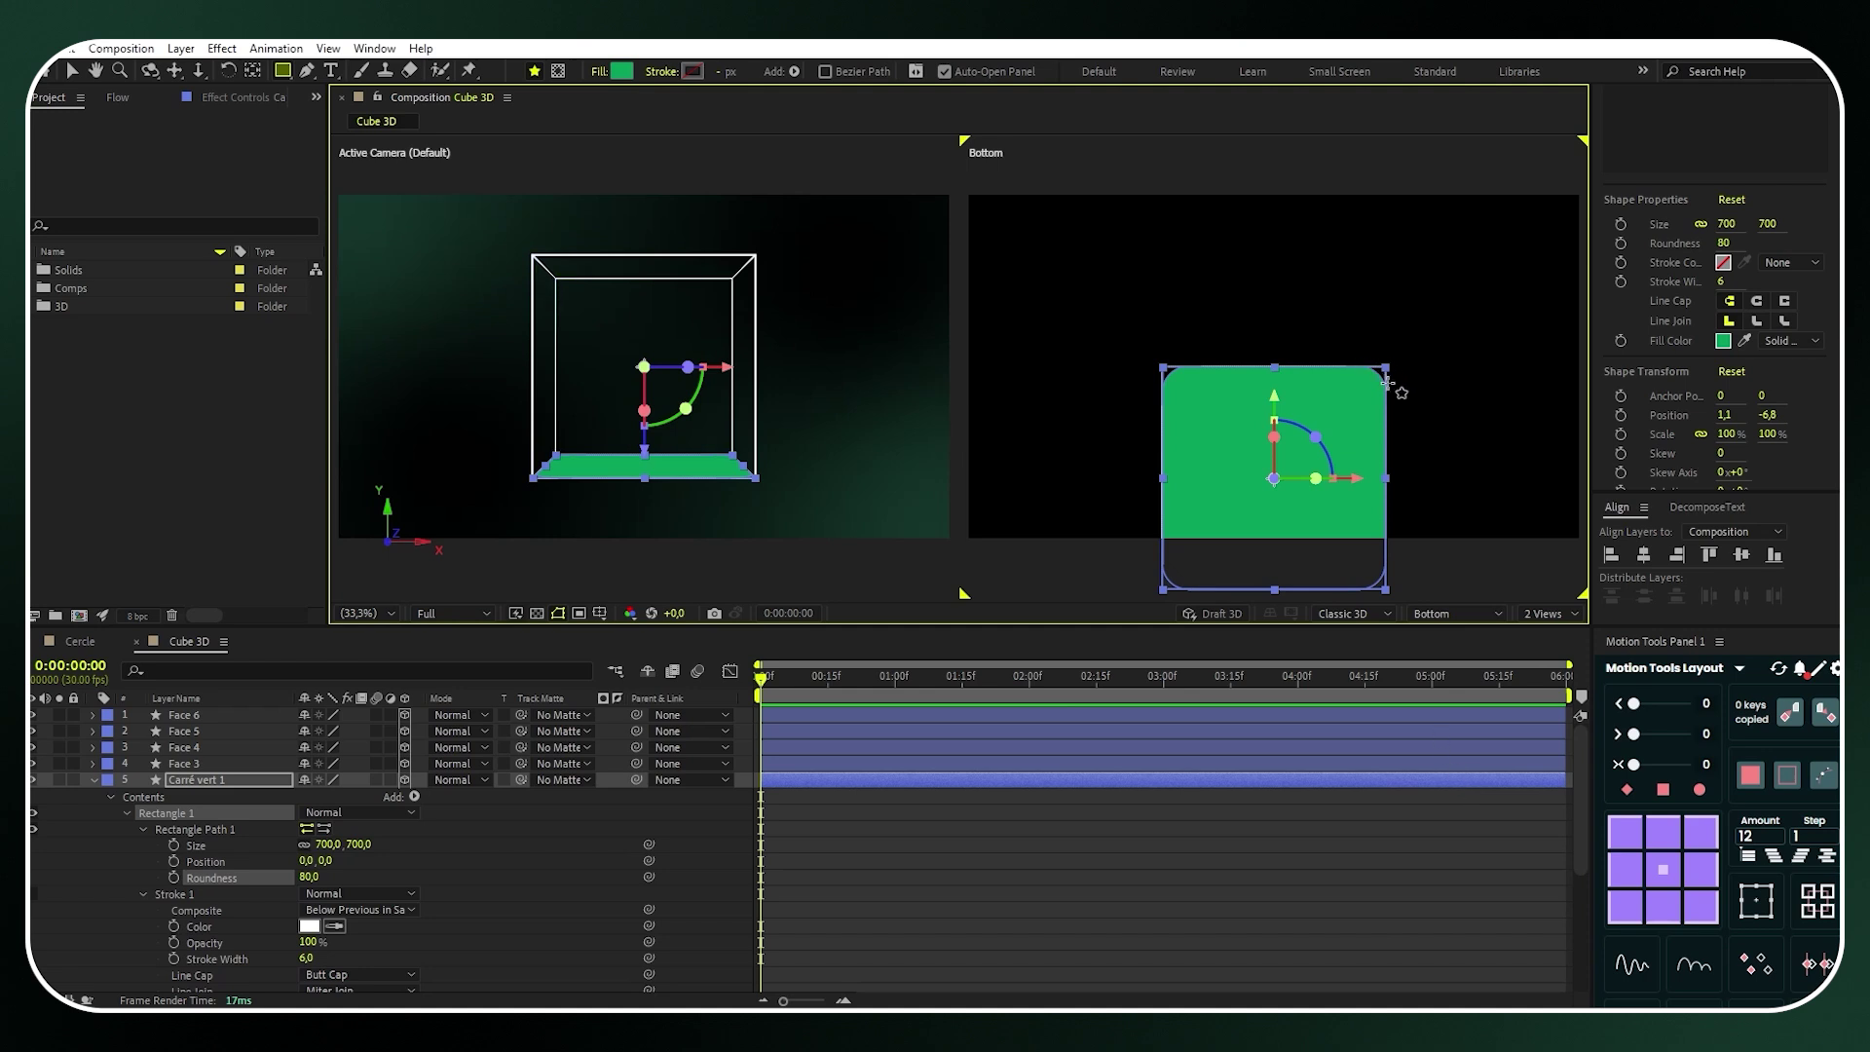
click(1547, 614)
click(1554, 632)
Scale the Carré vert 1 layer to 82%
click(239, 780)
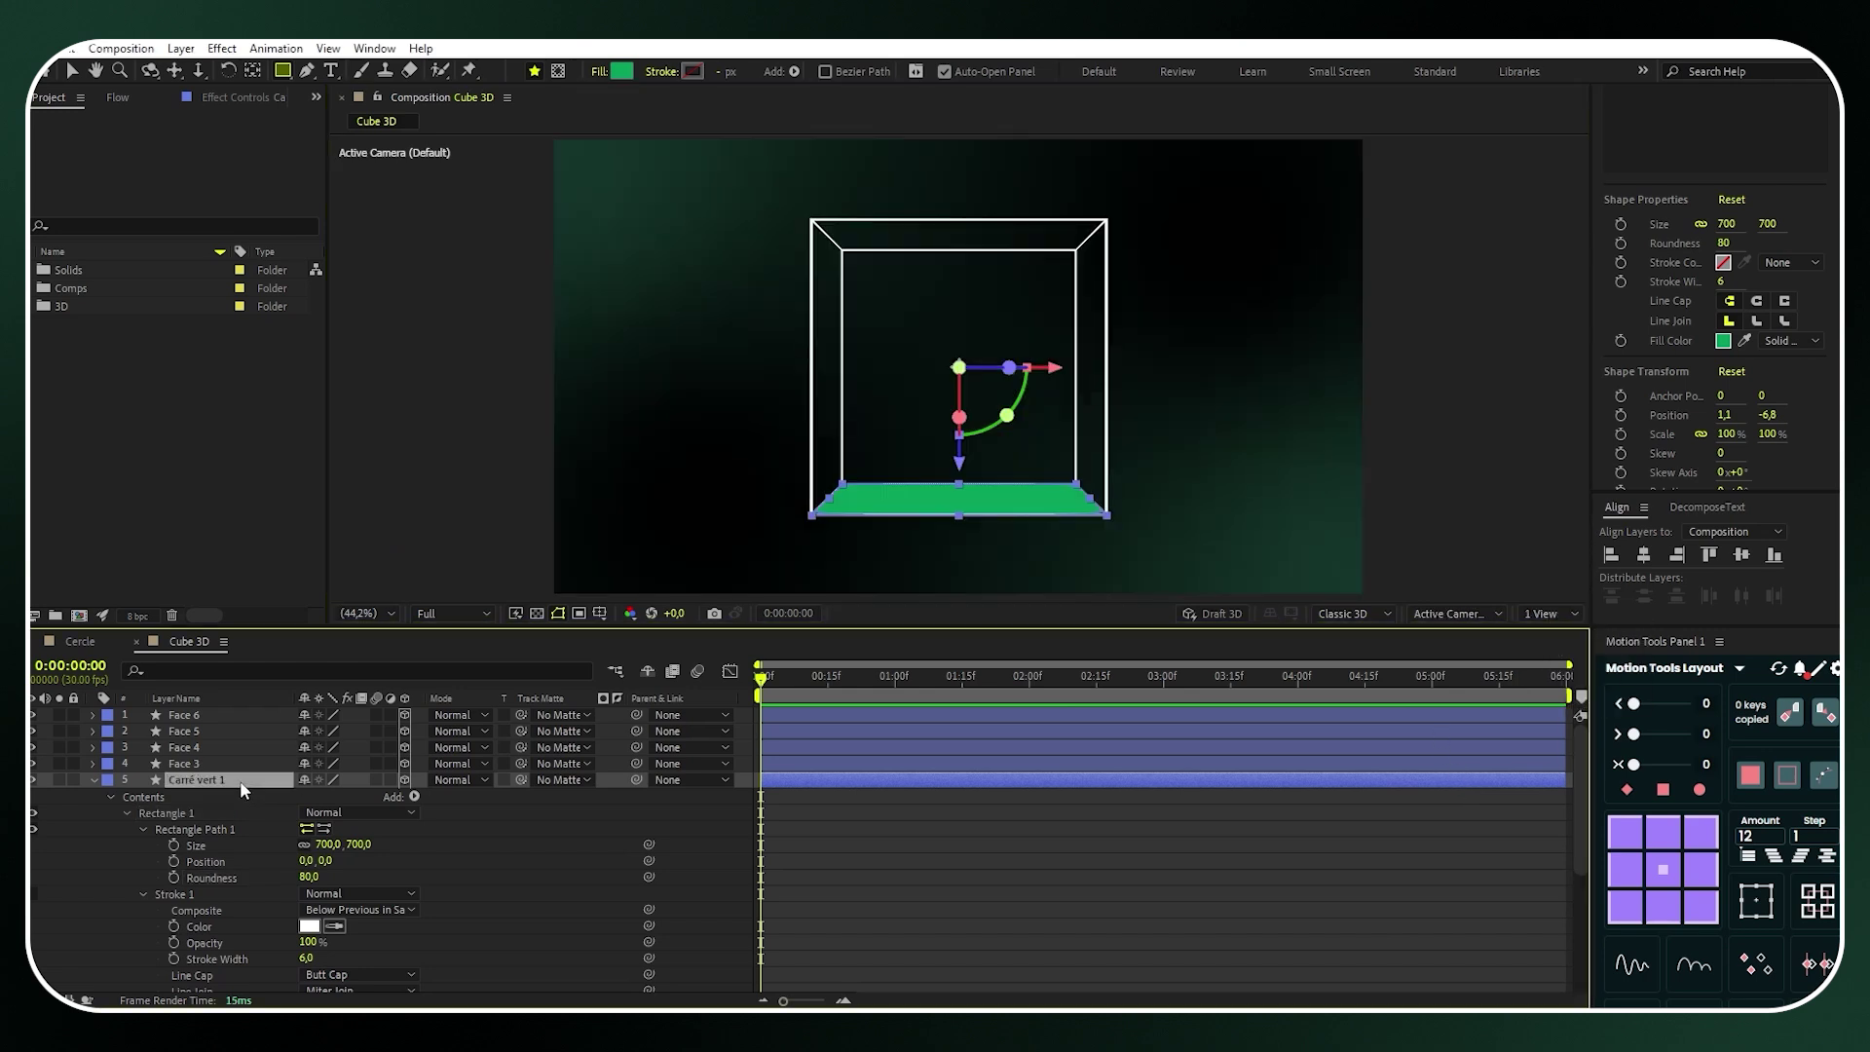
key(s)
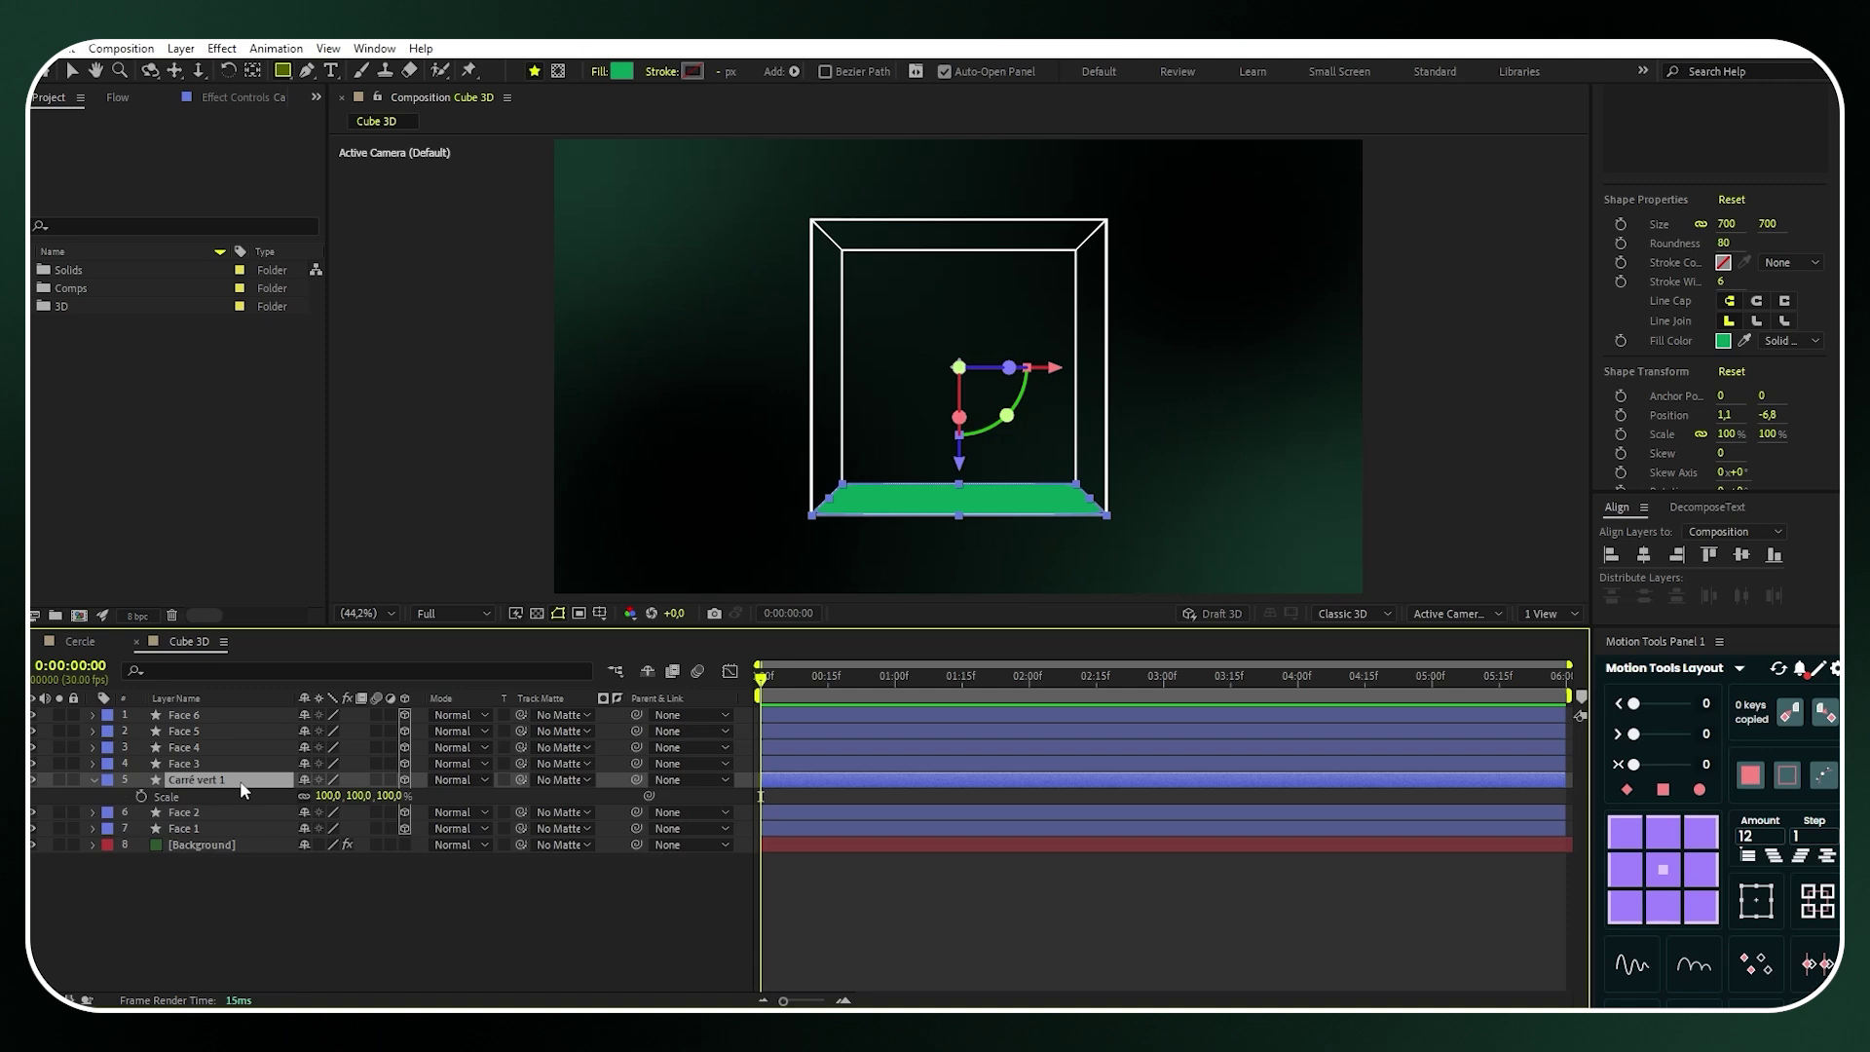
click(328, 796)
text(82)
key(Return)
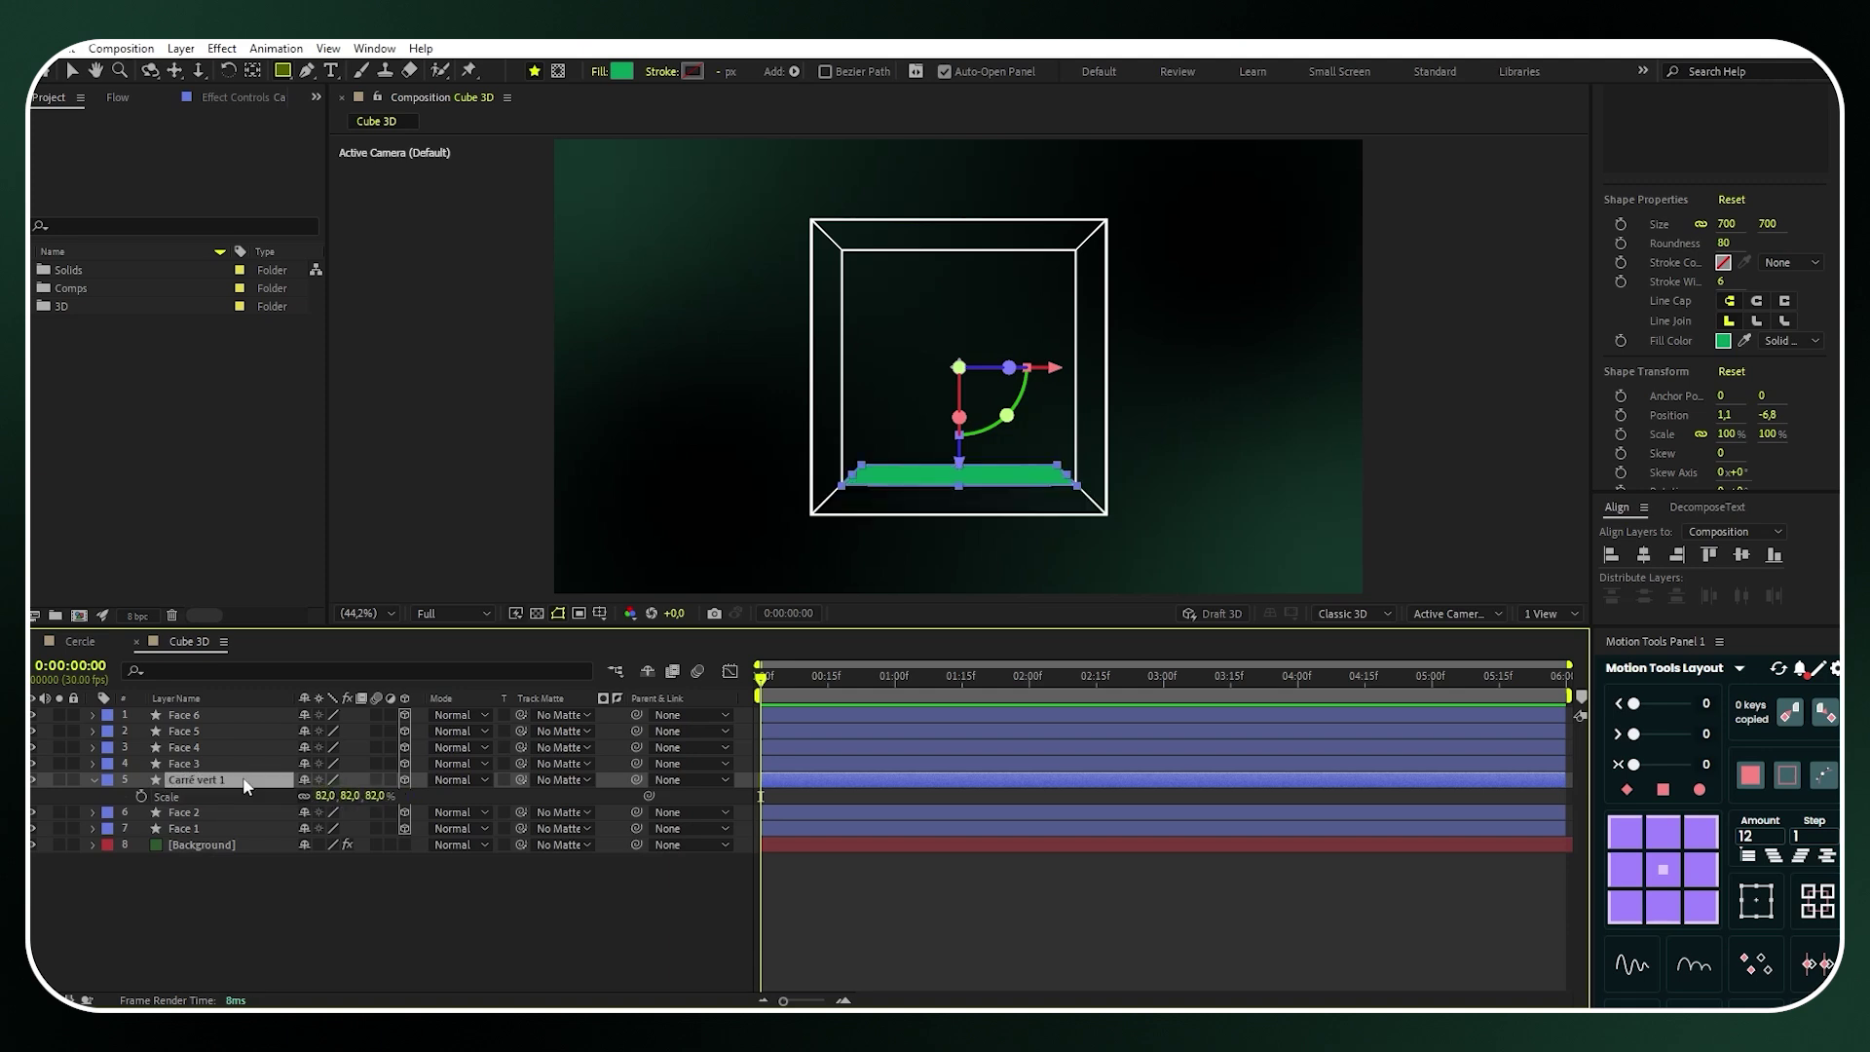
Duplicate Carré vert 1 and move the copy vertically up to just below the cube's top face
key(ctrl+d)
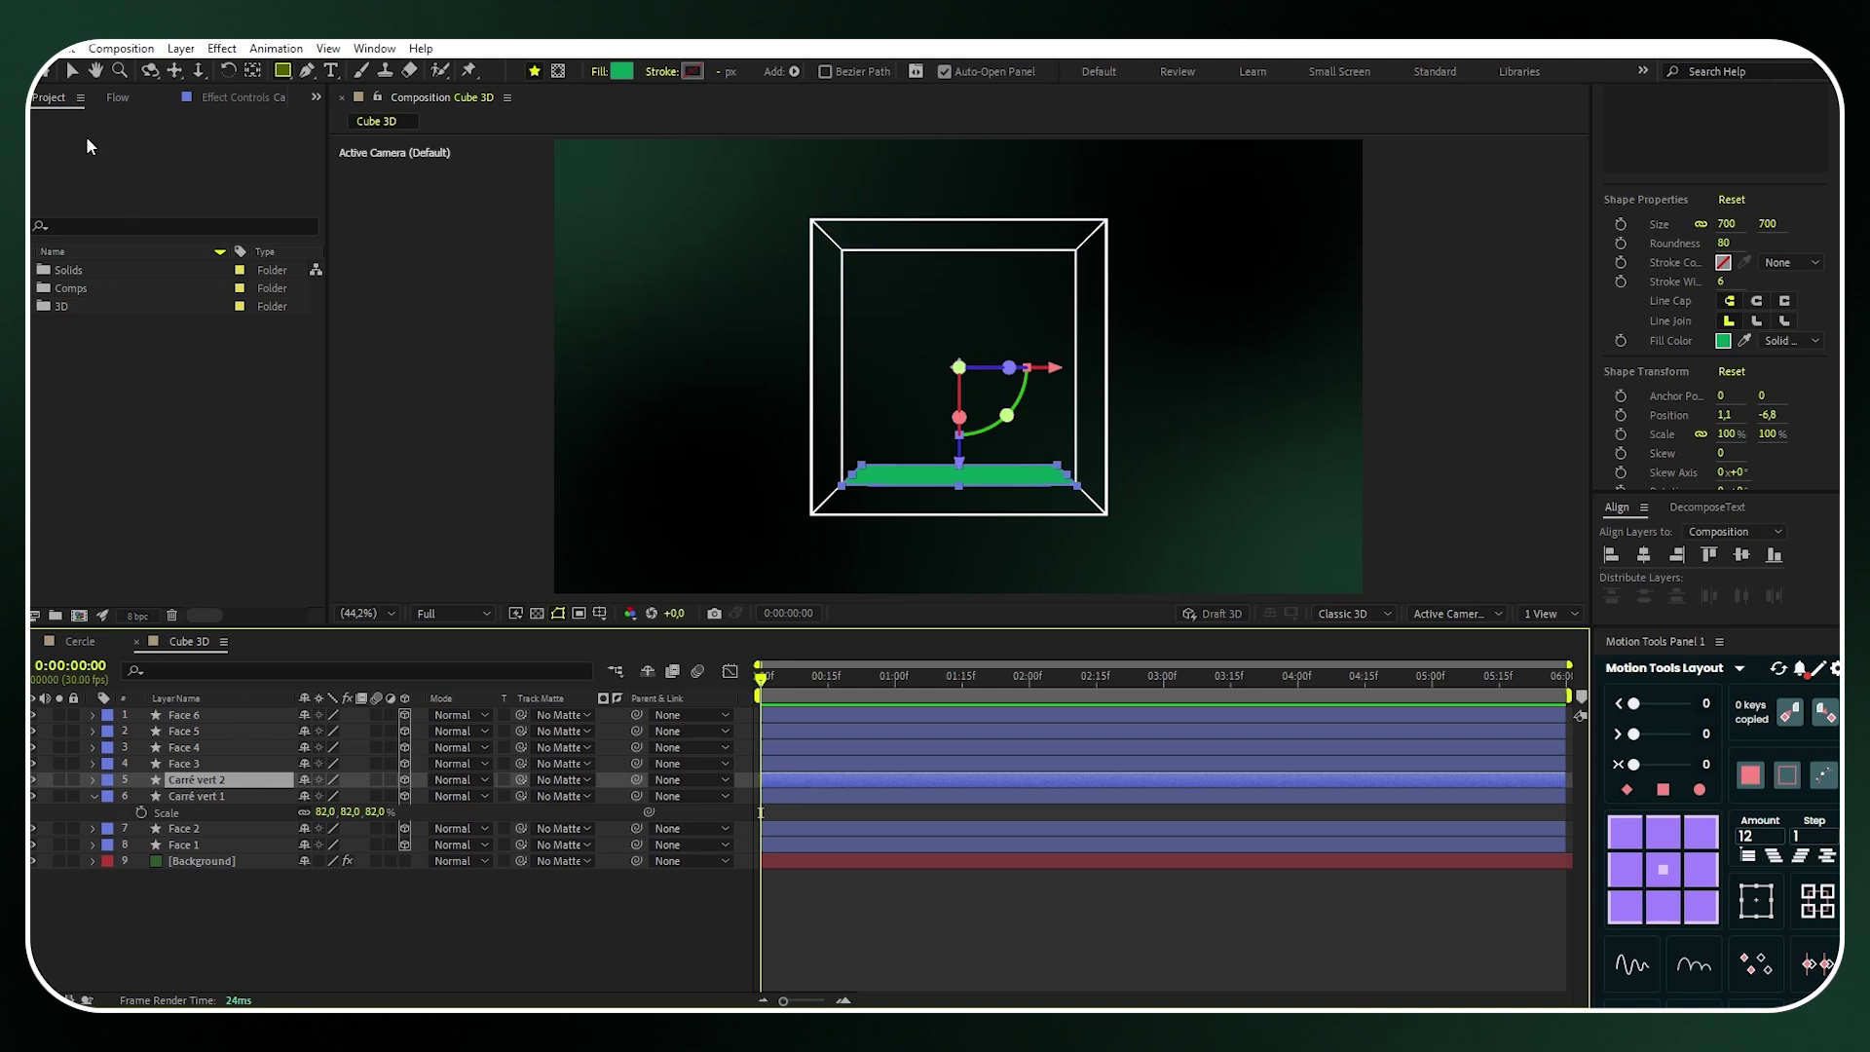
click(73, 74)
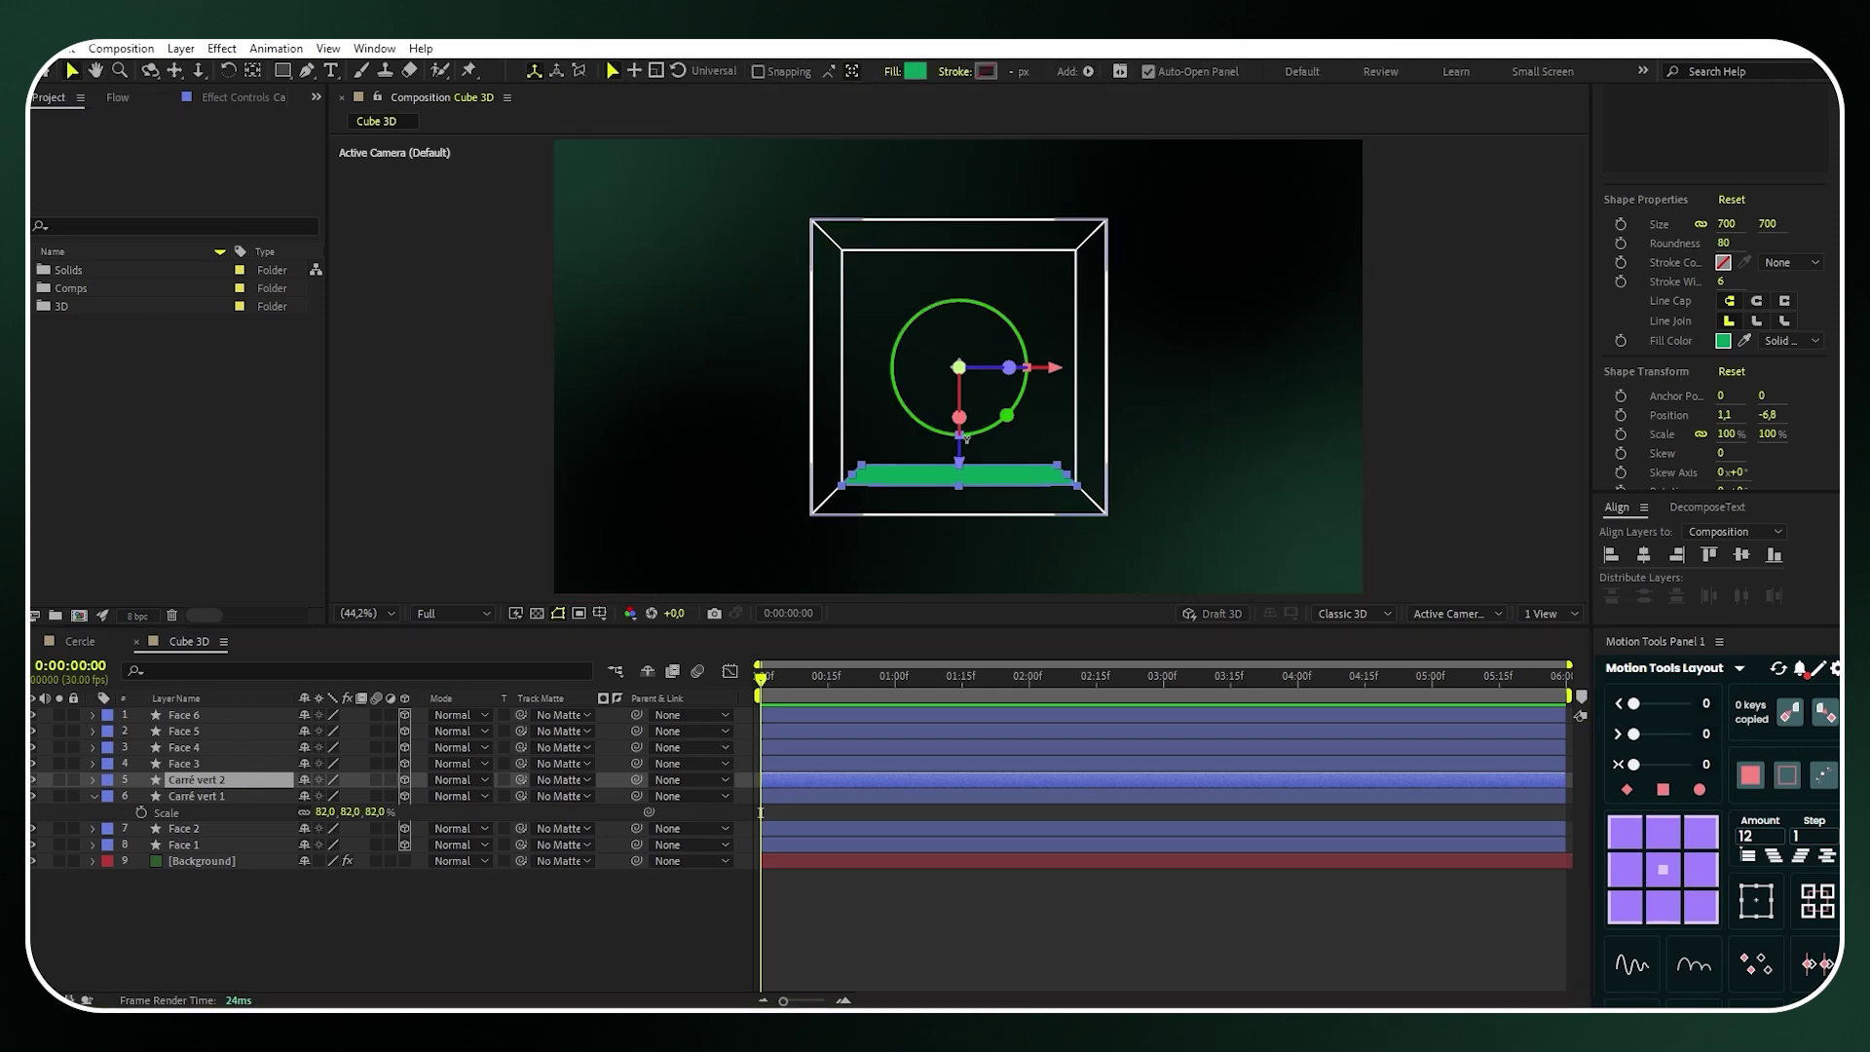
drag(959, 443, 956, 239)
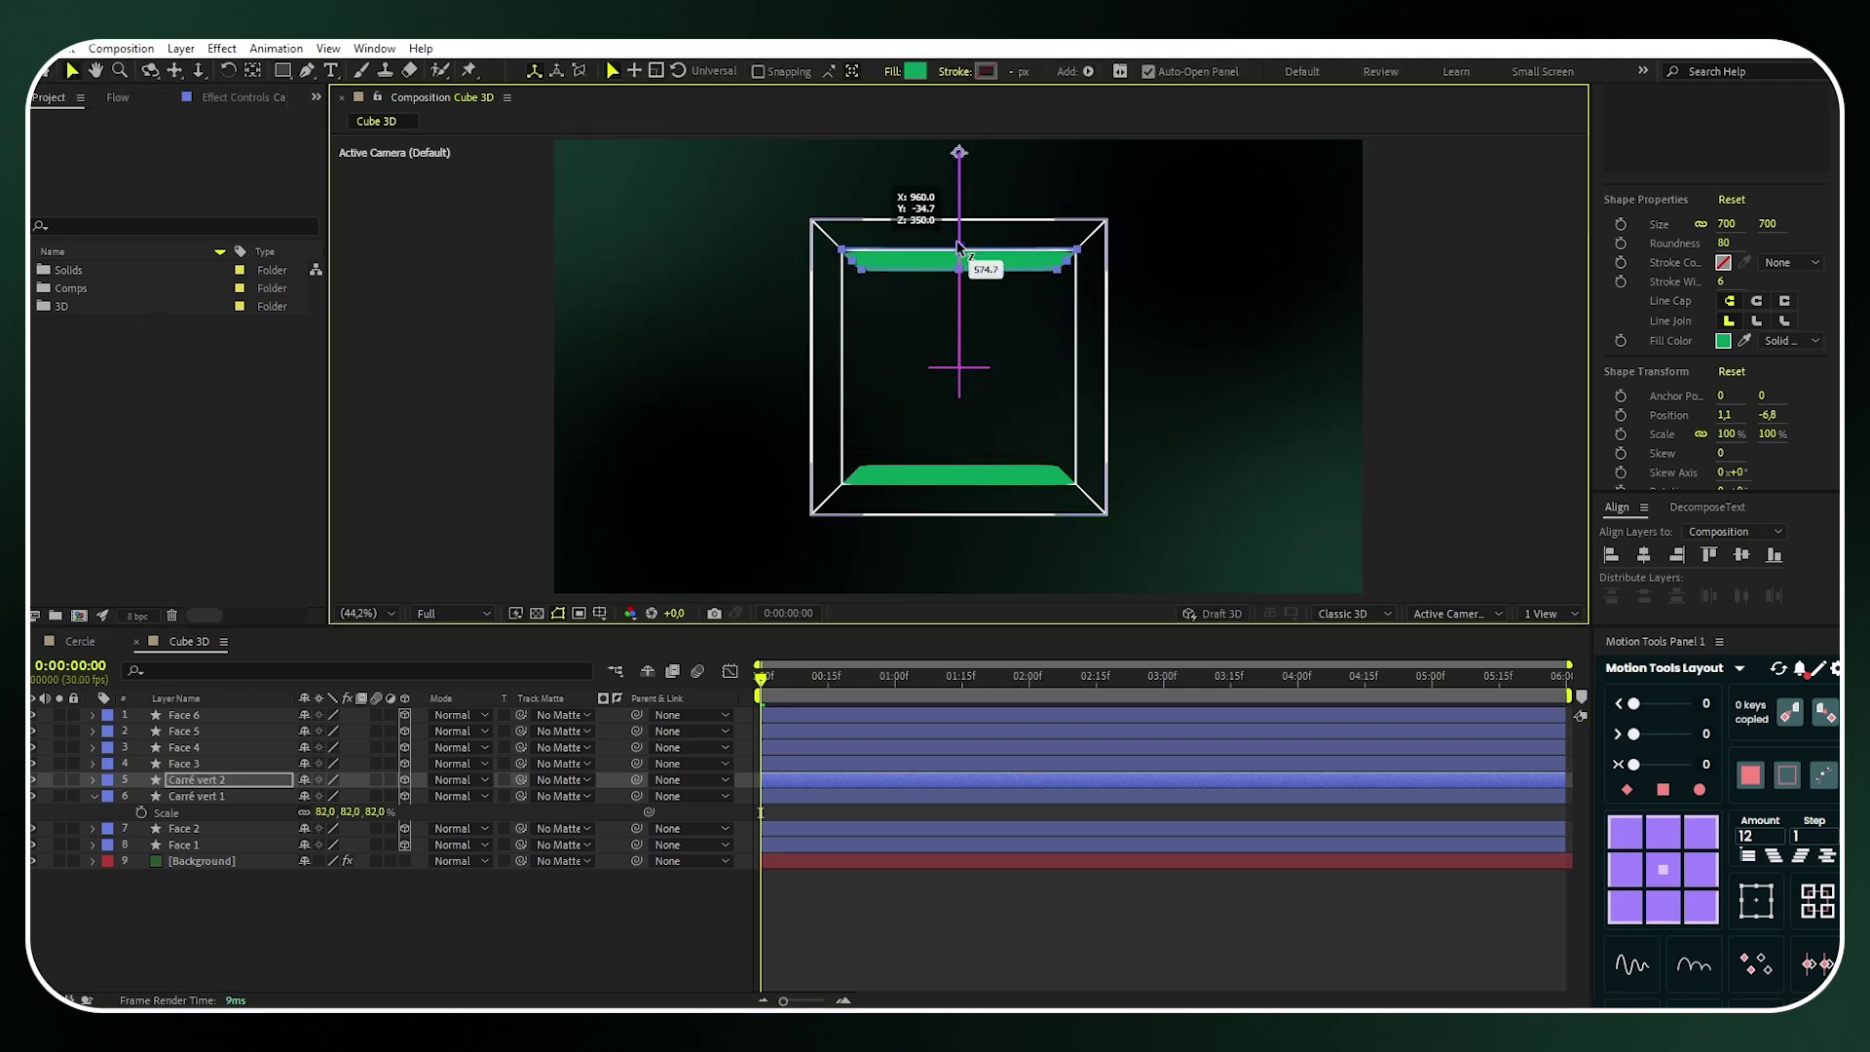
Add another copy of Carré vert 1 scaled to 45% and raised slightly, above the bottom green square
click(217, 797)
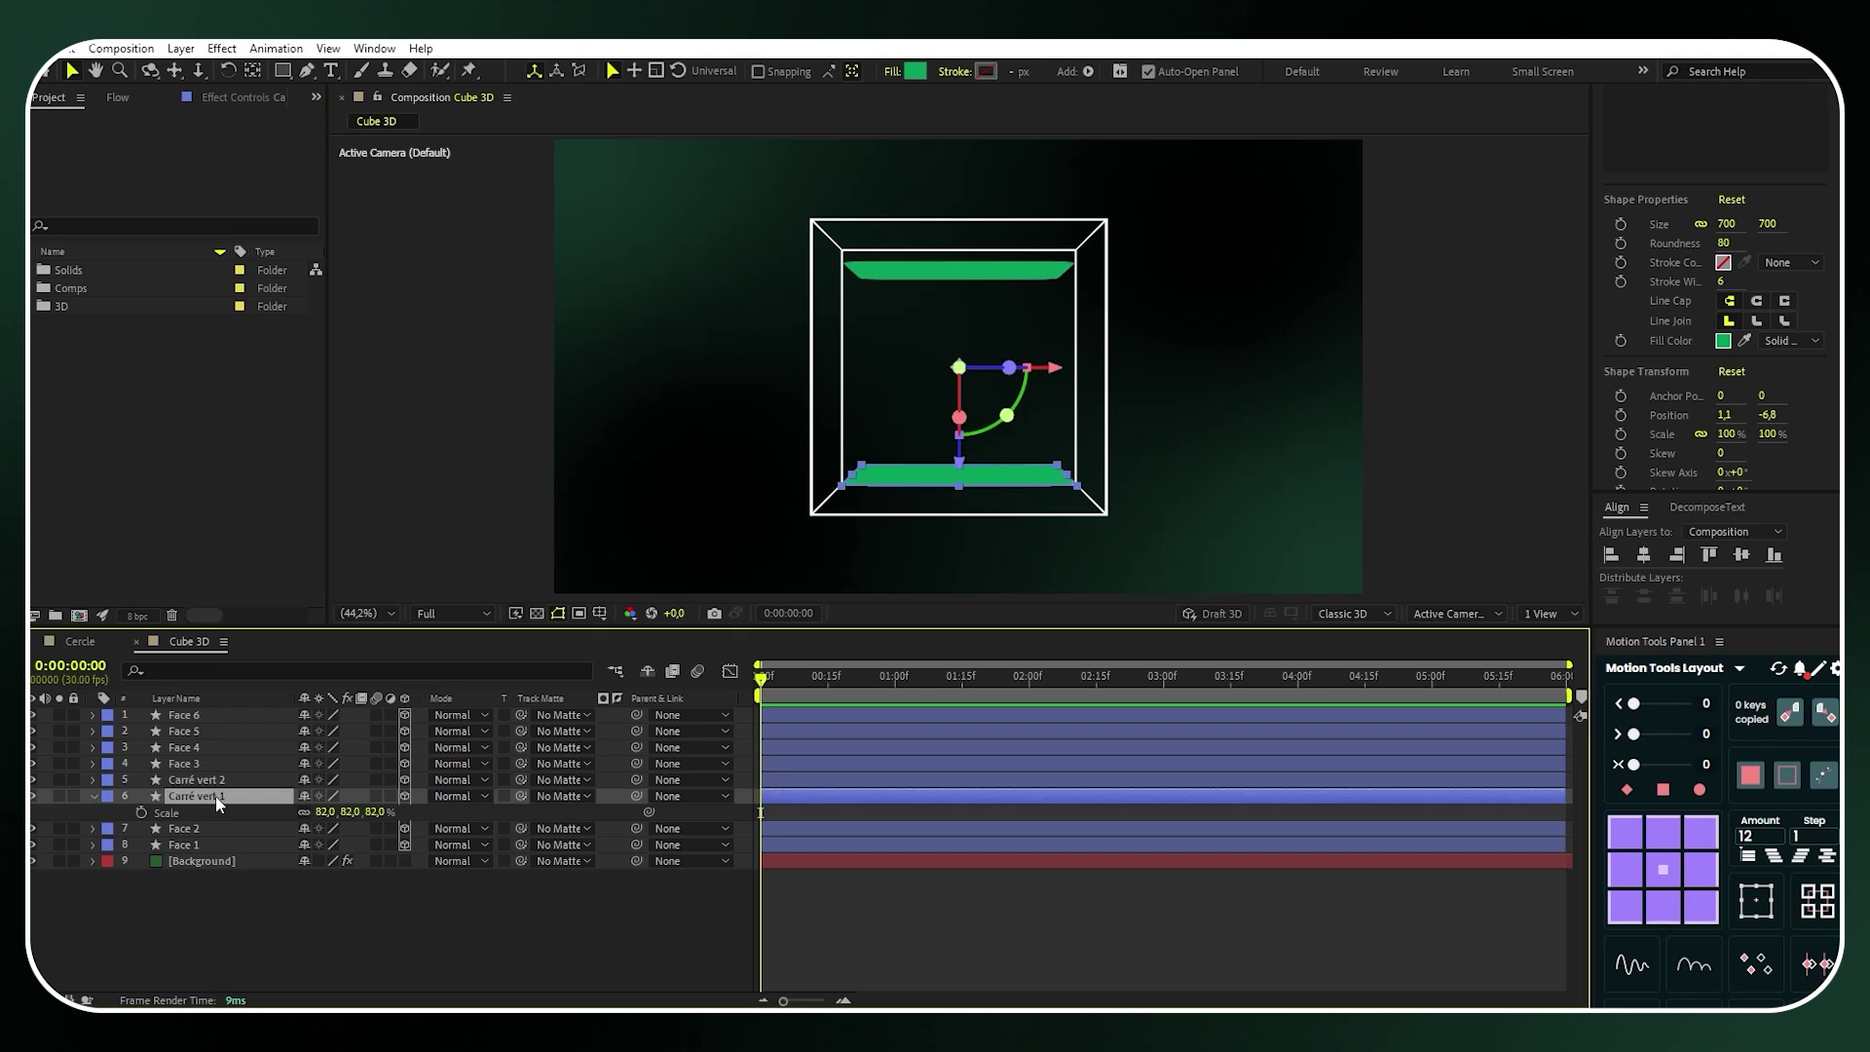
key(ctrl+d)
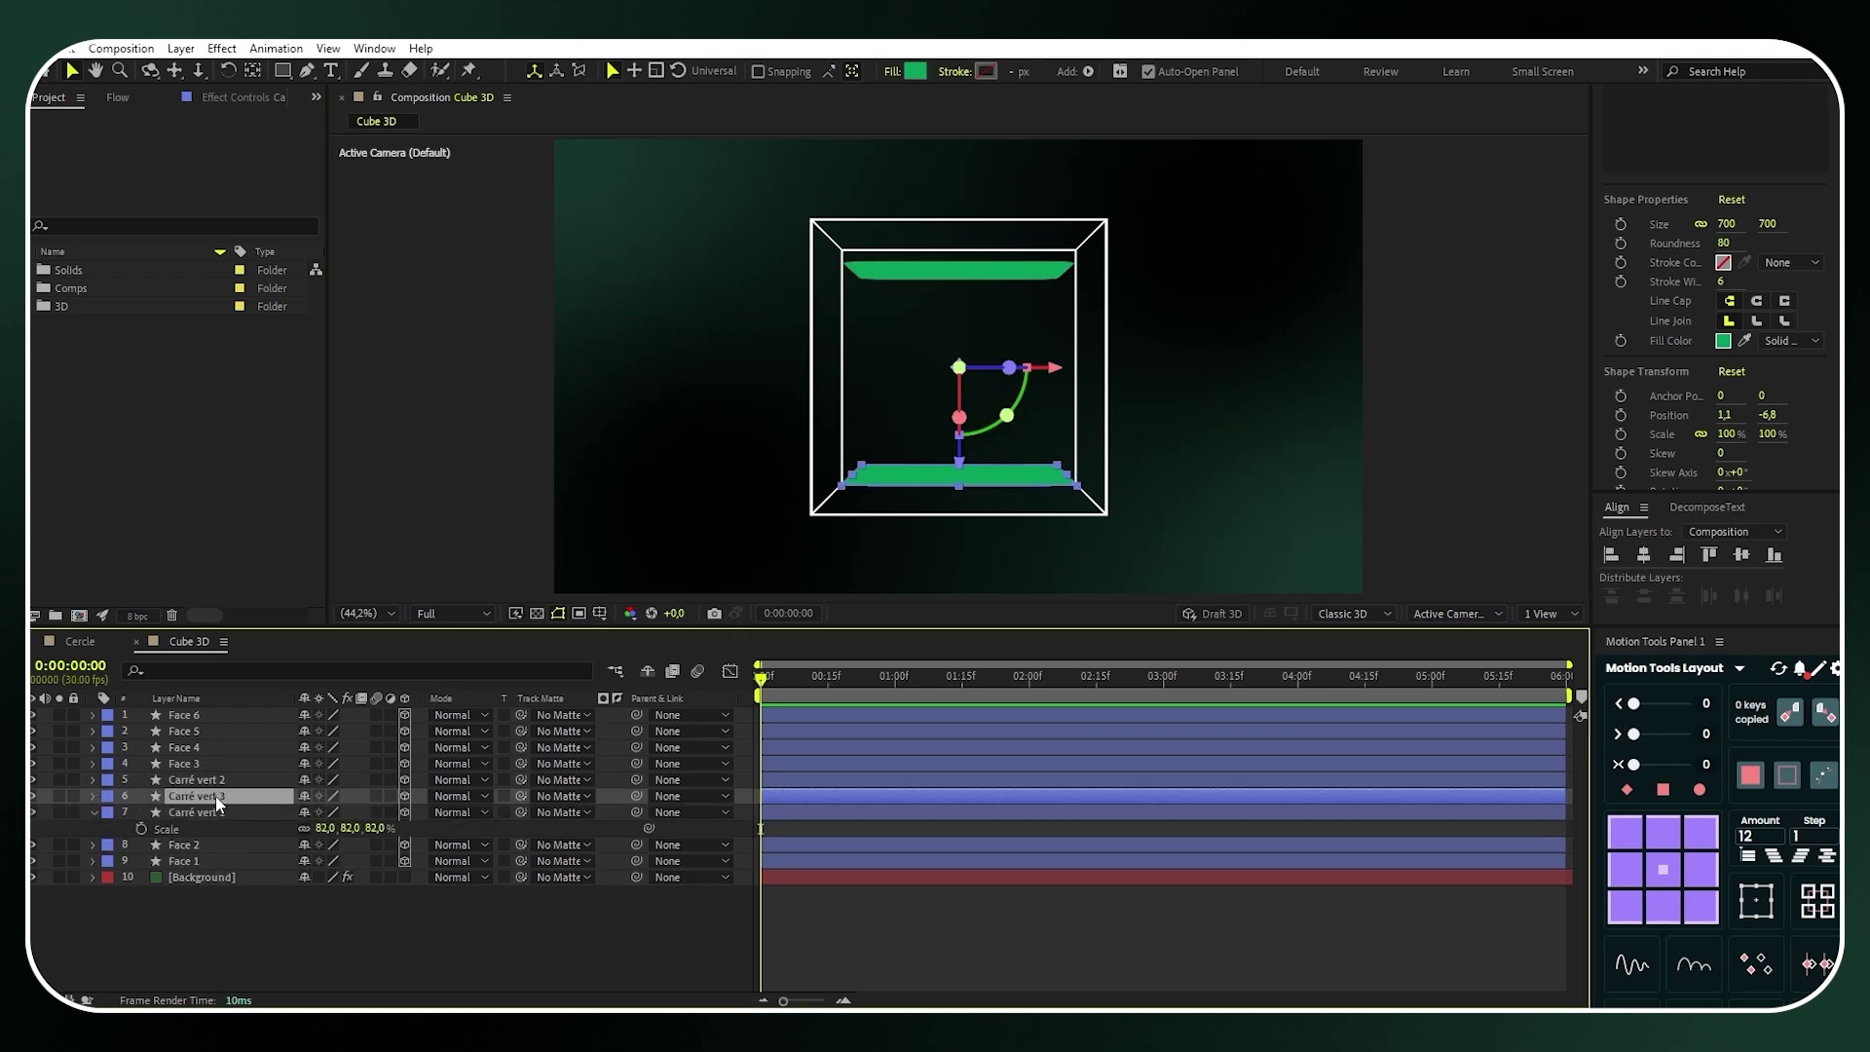
click(324, 811)
text(45)
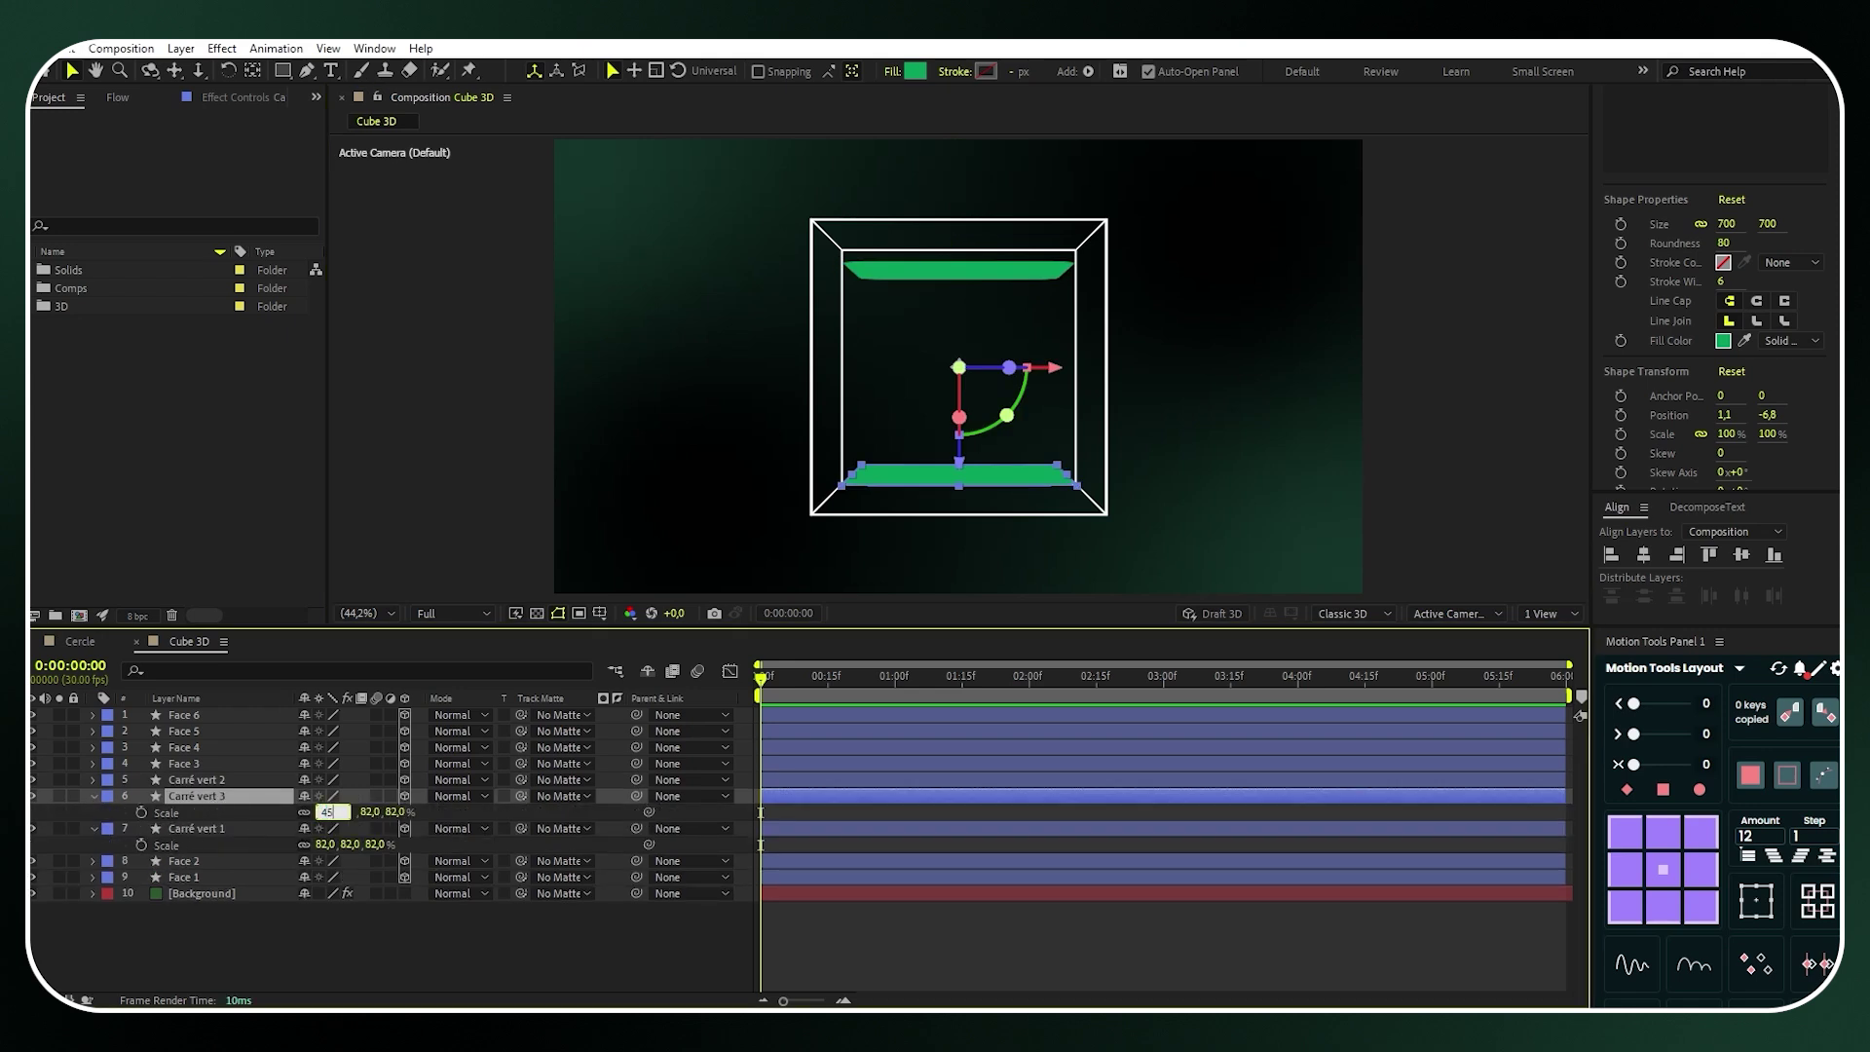
key(Return)
drag(959, 460, 962, 450)
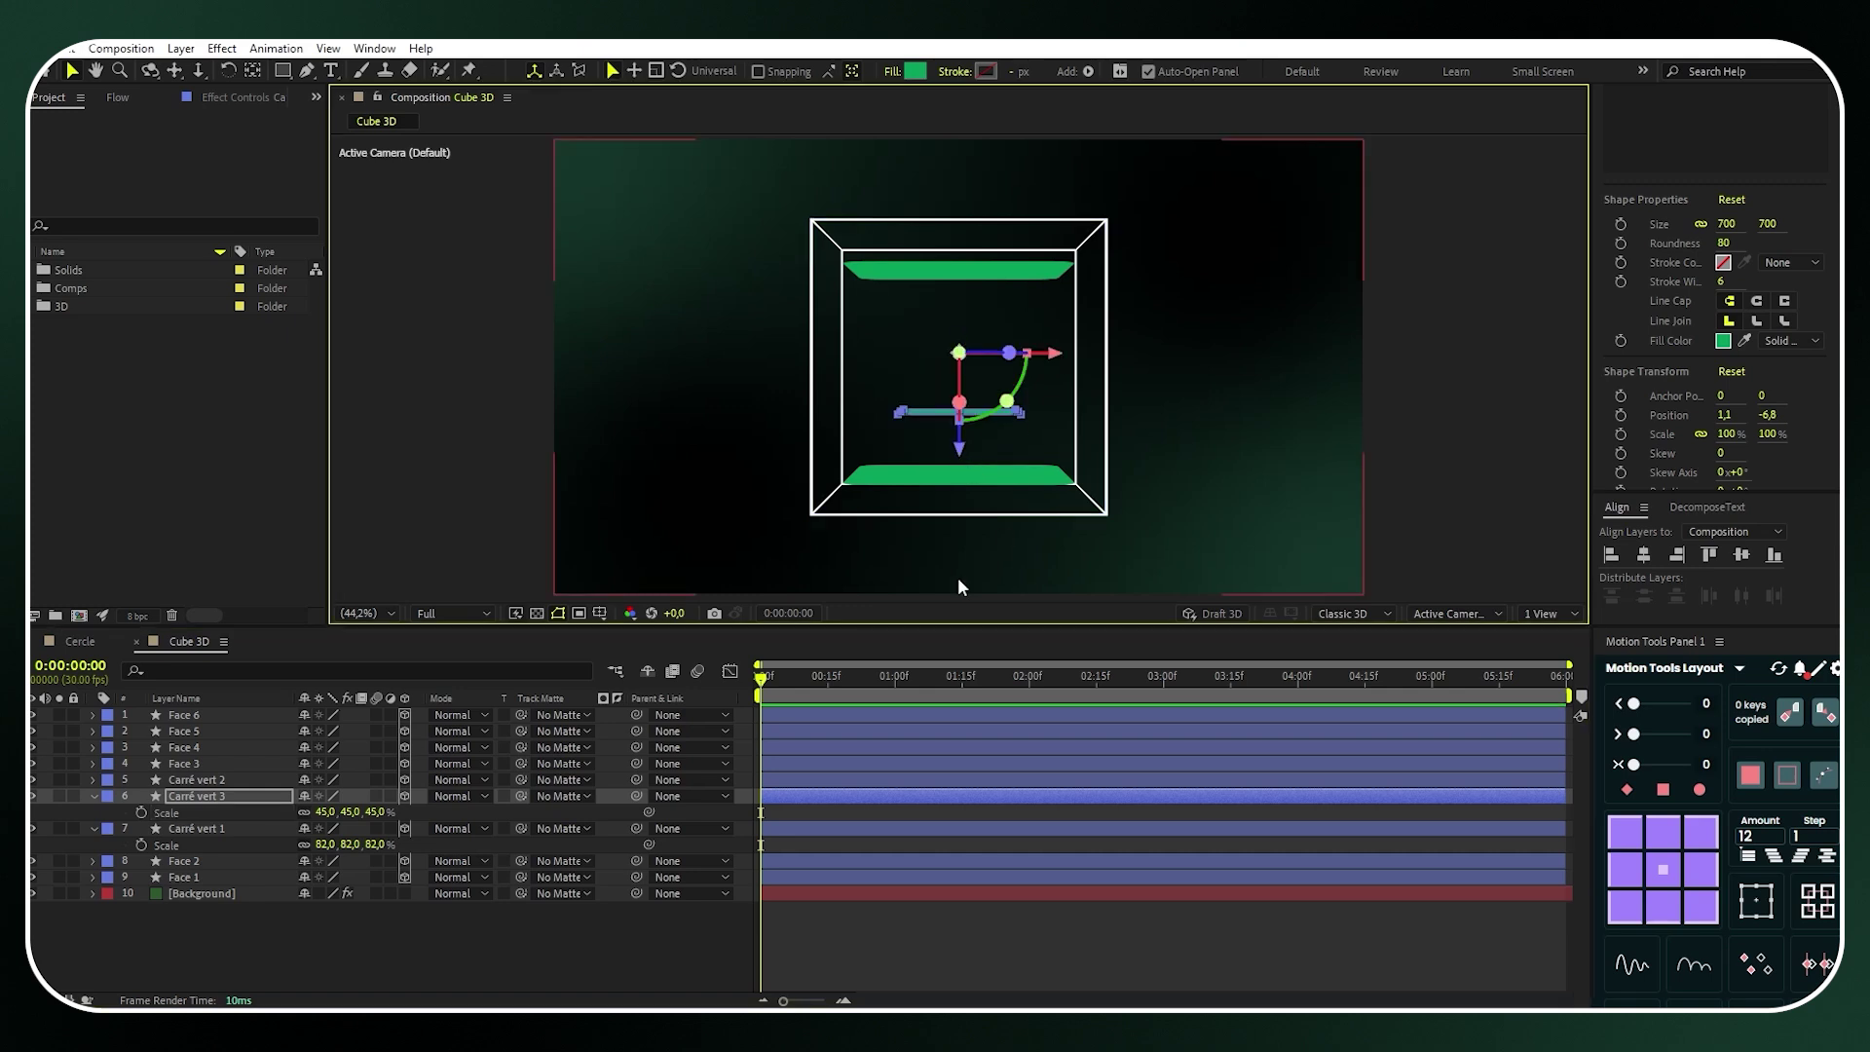
Duplicate Carré vert 2 and lower the copy below the top green square
click(237, 779)
key(ctrl+d)
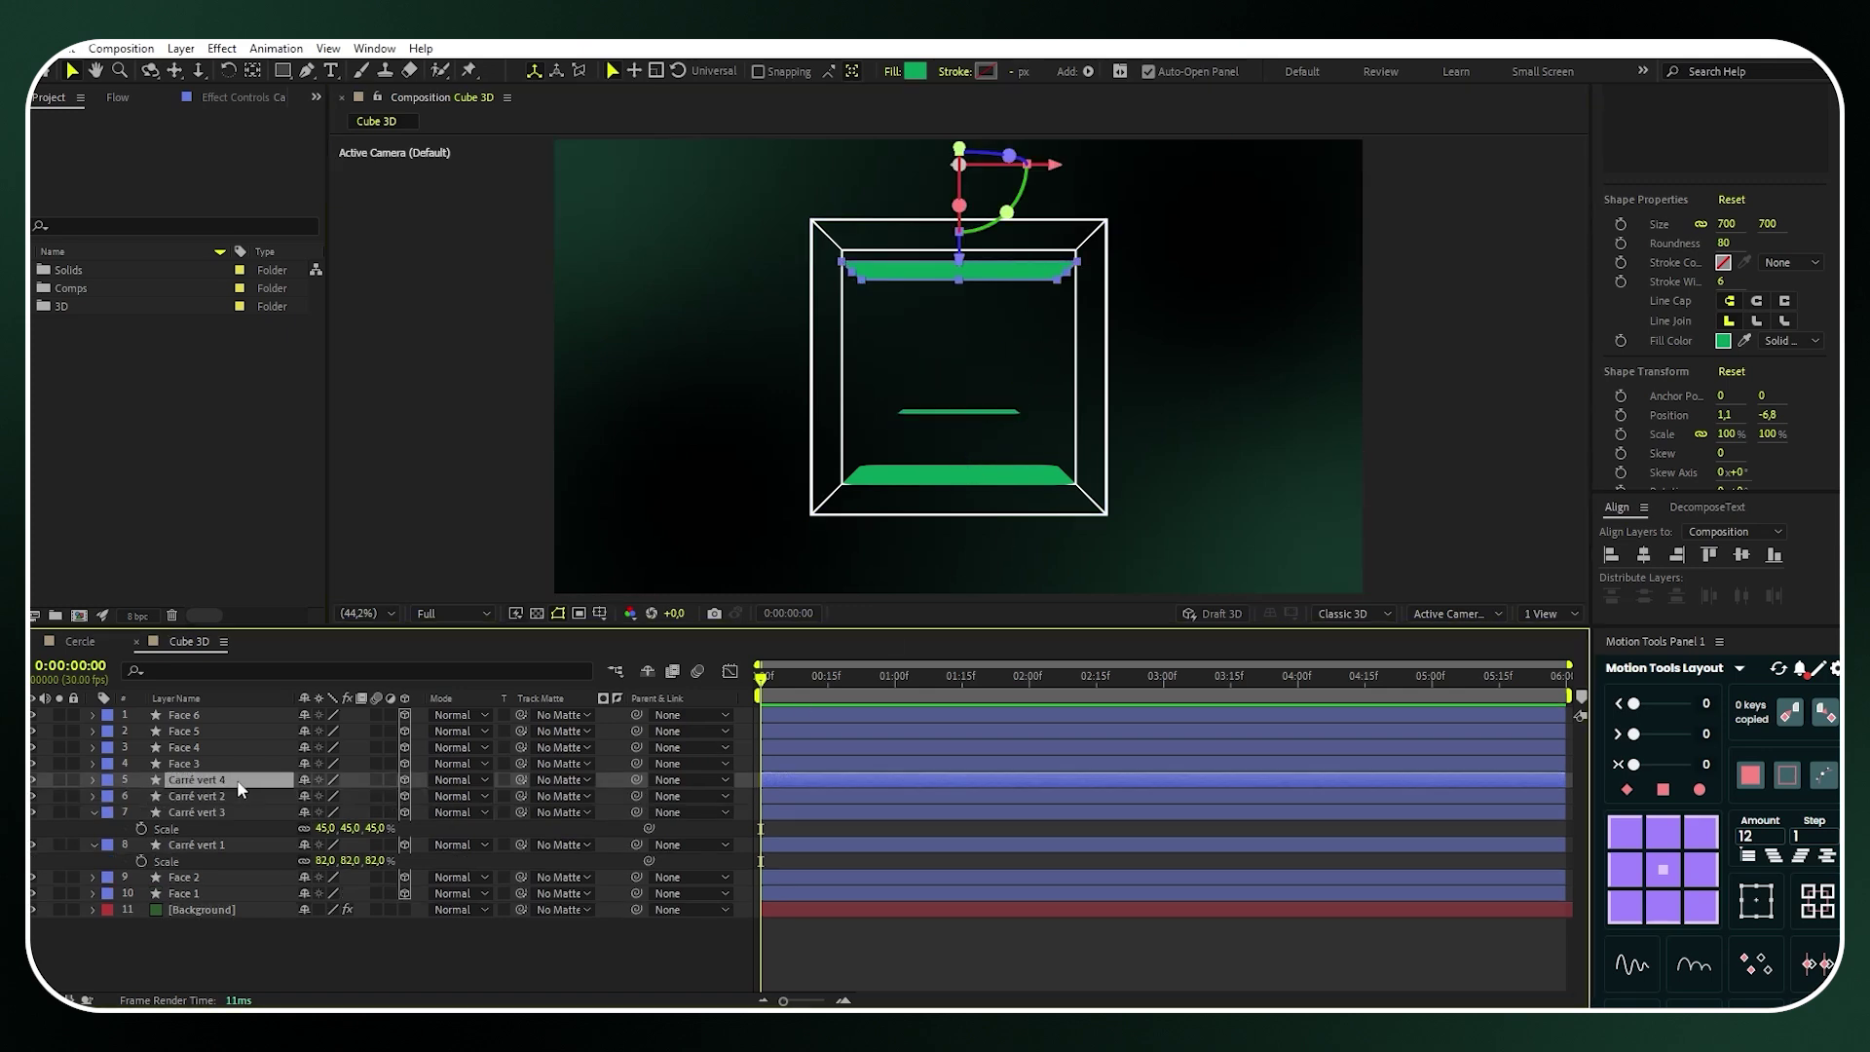
drag(959, 265, 959, 311)
Scale Carré vert 4 to 45% and move it down below the top green square
click(233, 779)
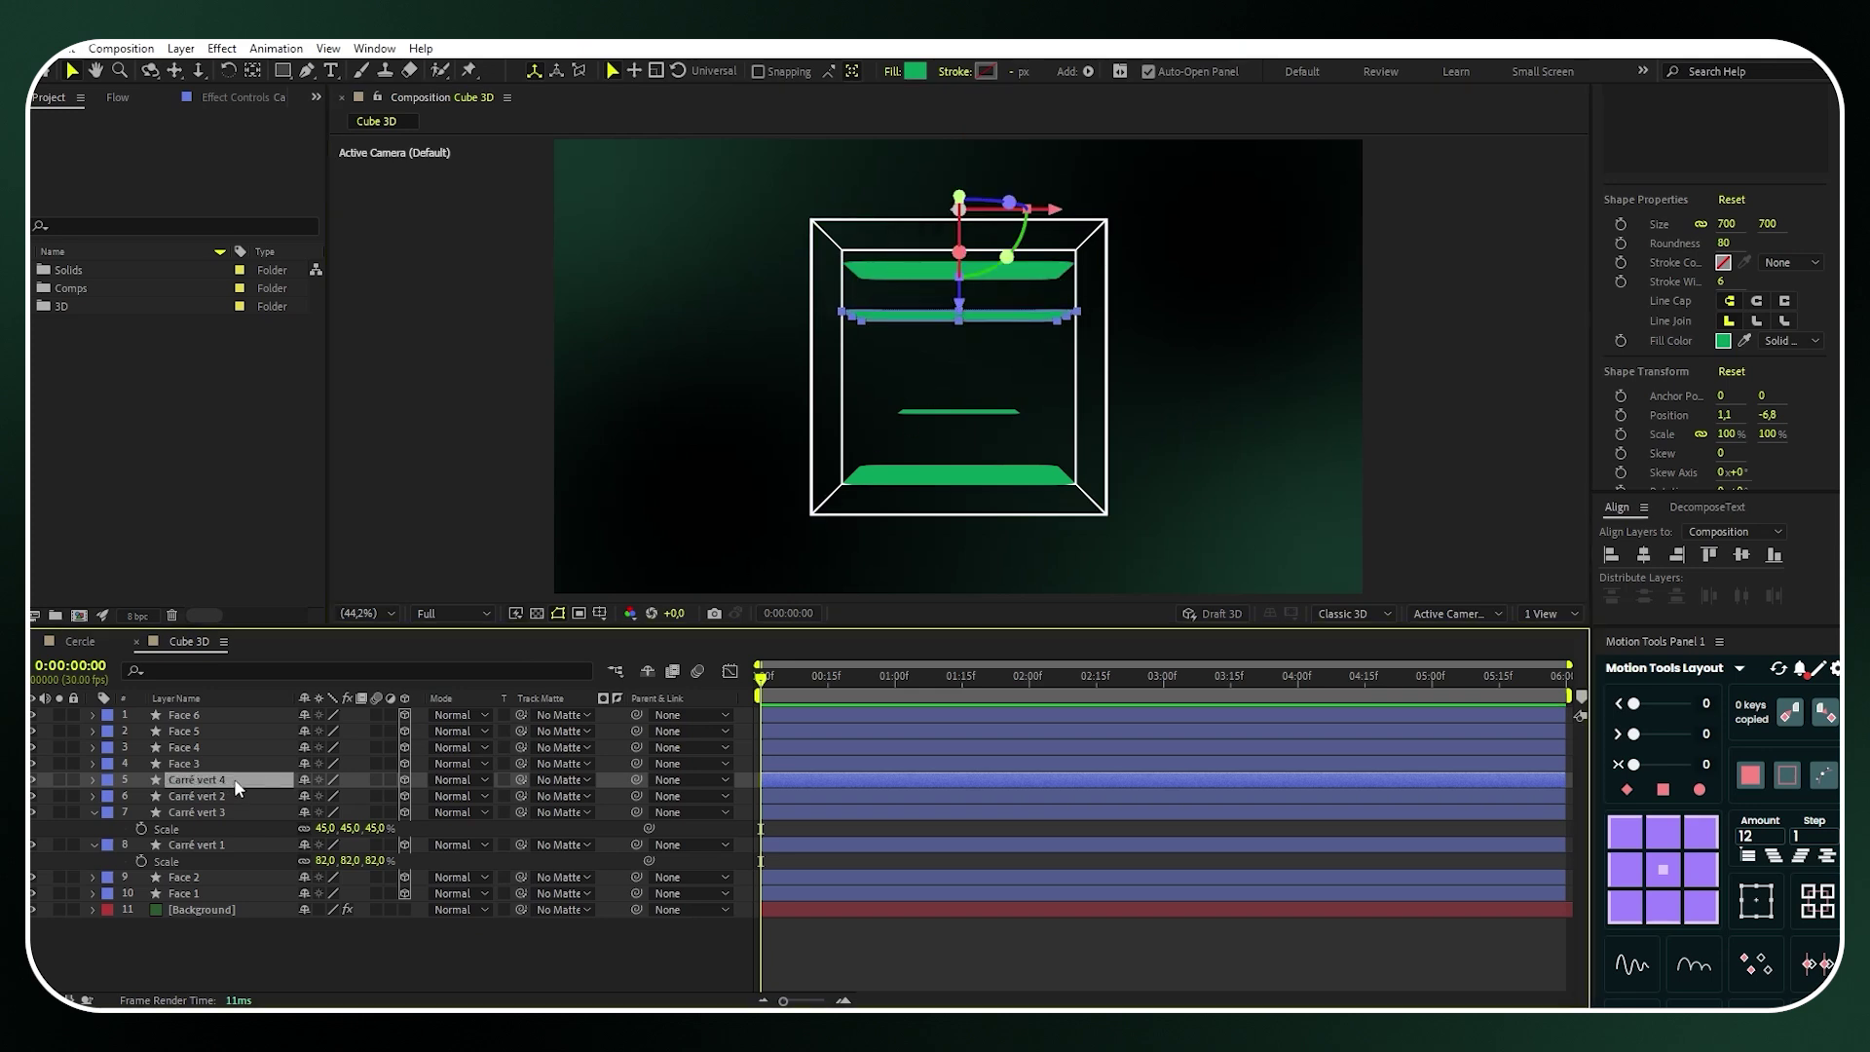
key(s)
click(325, 796)
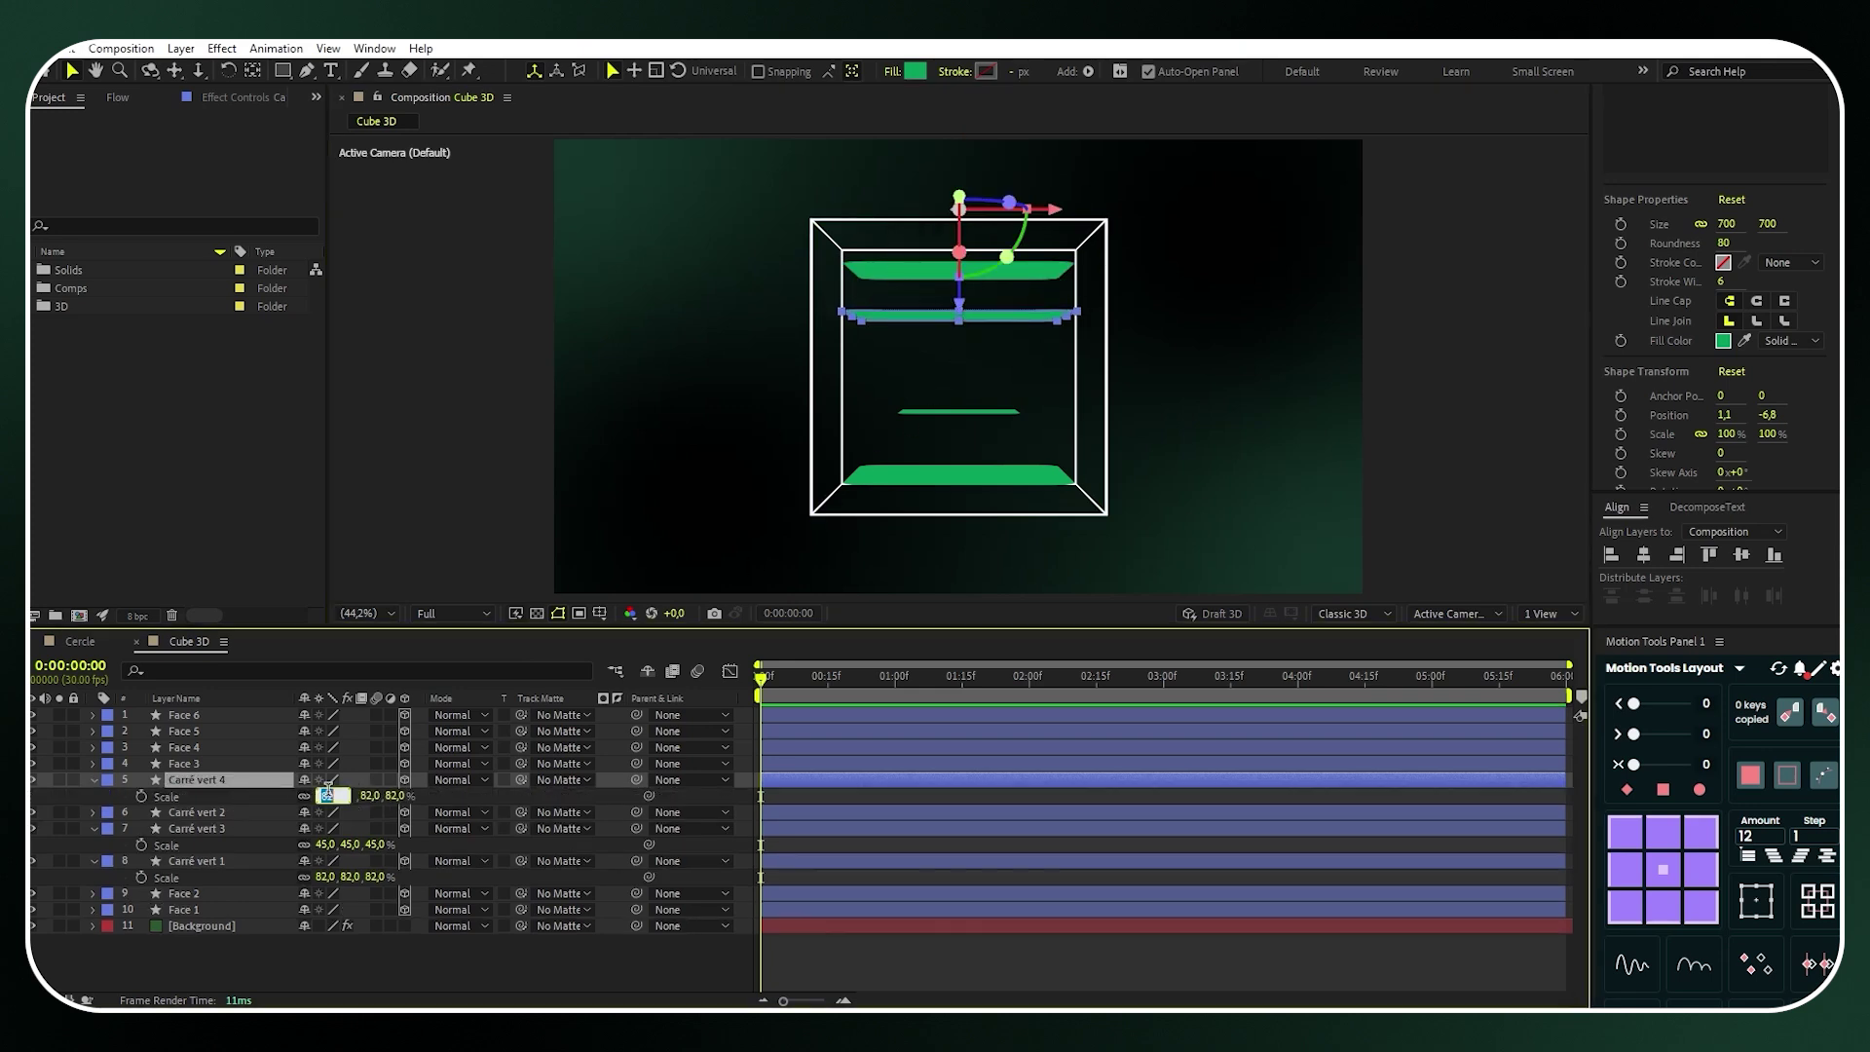
text(45)
key(Return)
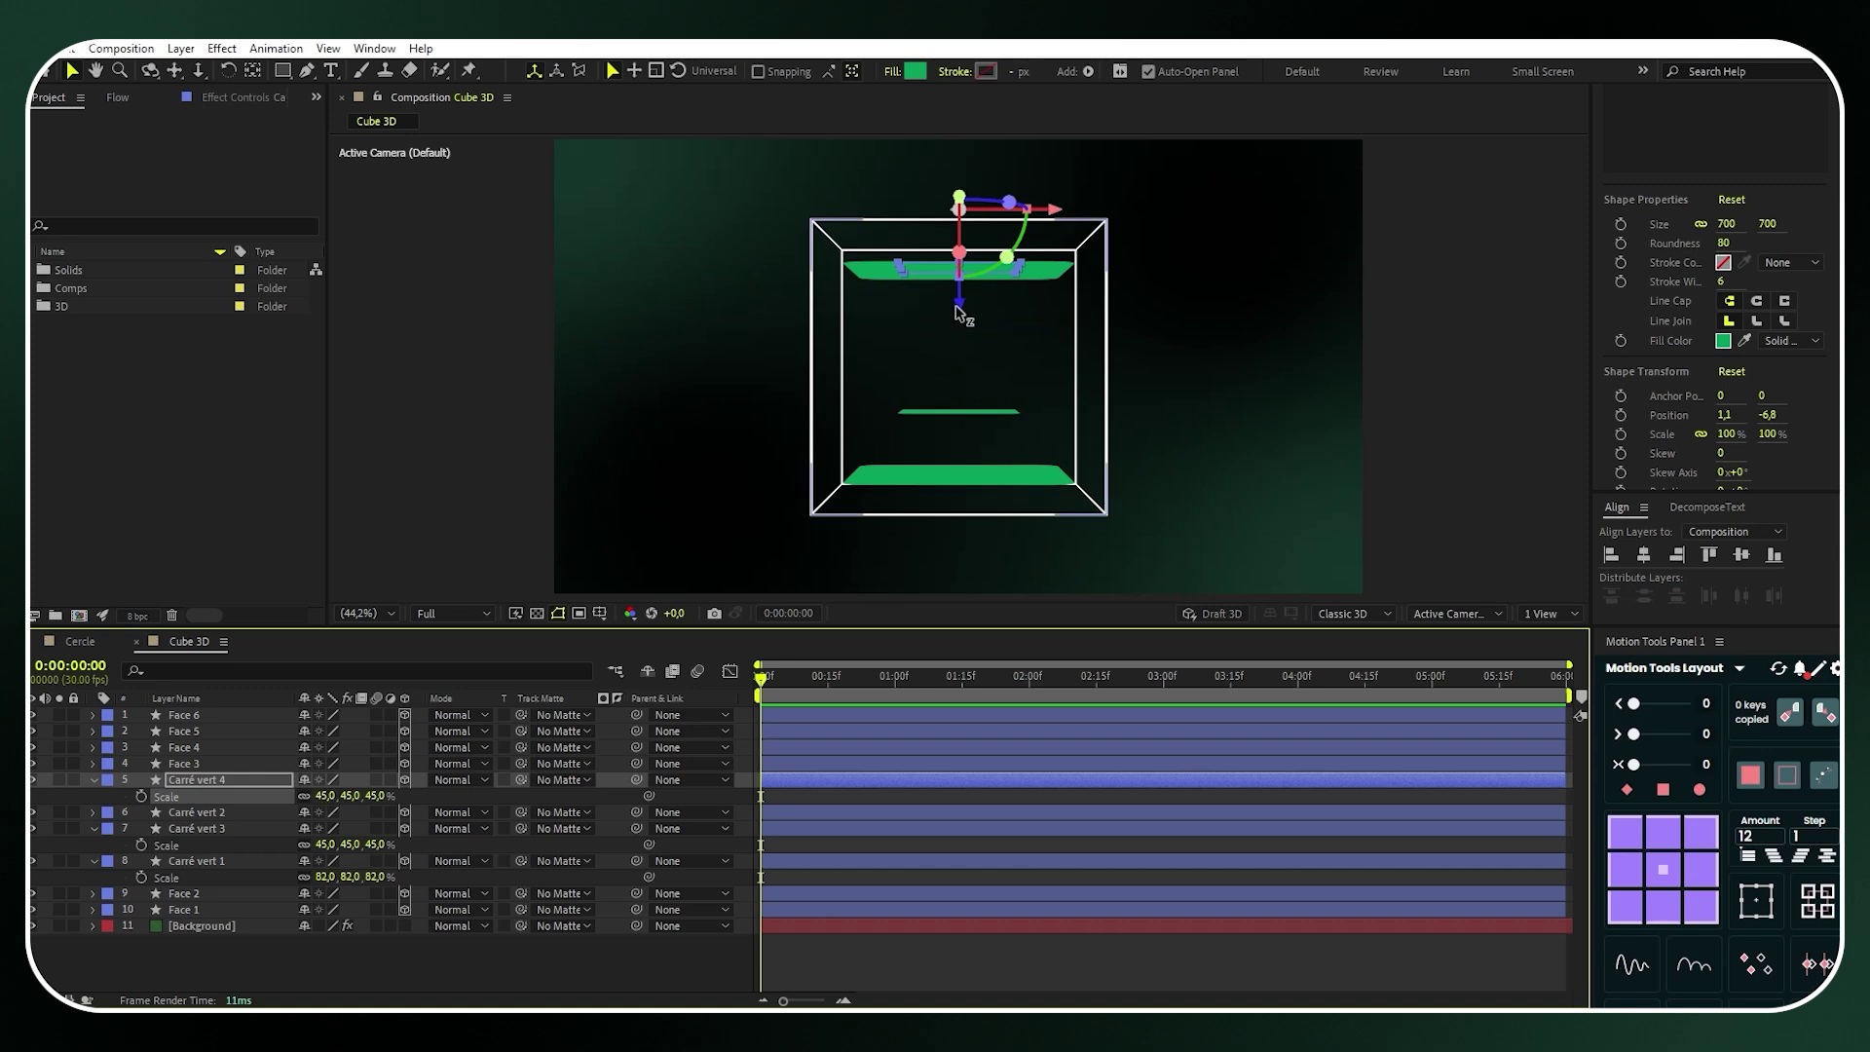
drag(960, 312, 959, 368)
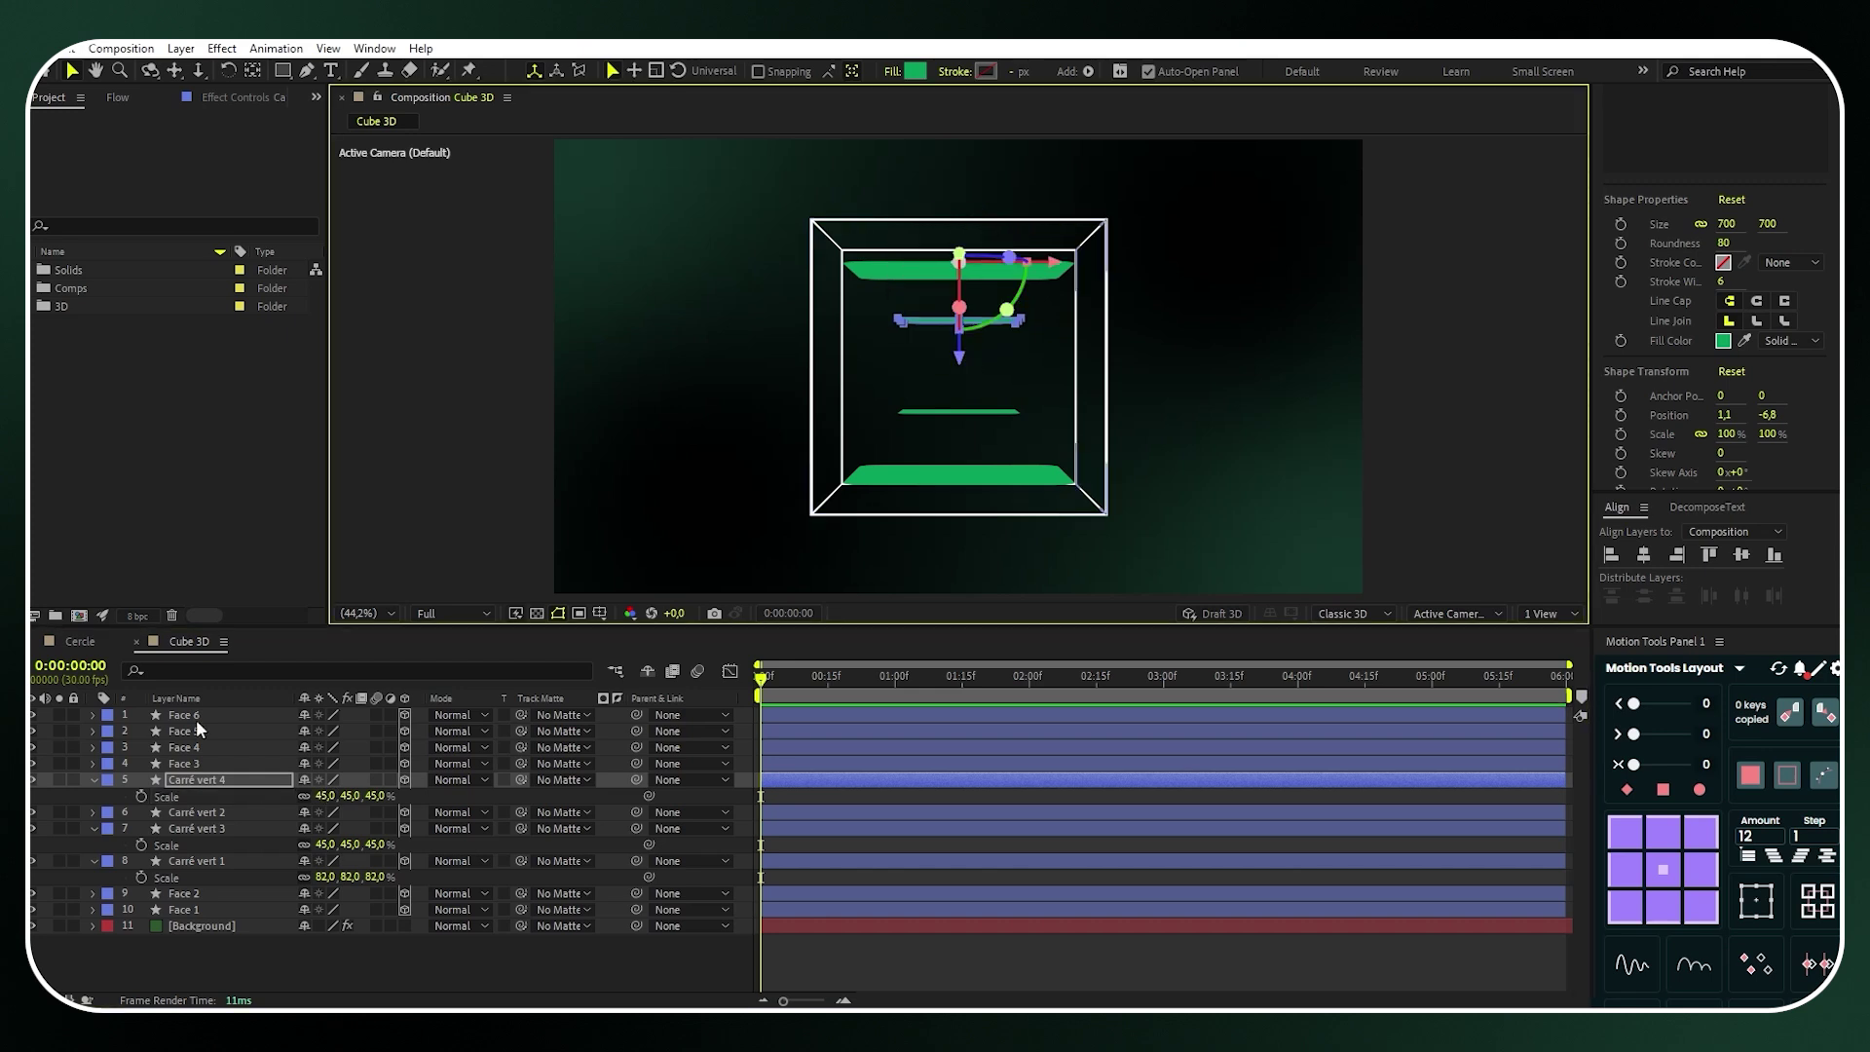
Collapse the layer properties and assign the Green label to all four Carré vert layers
click(92, 779)
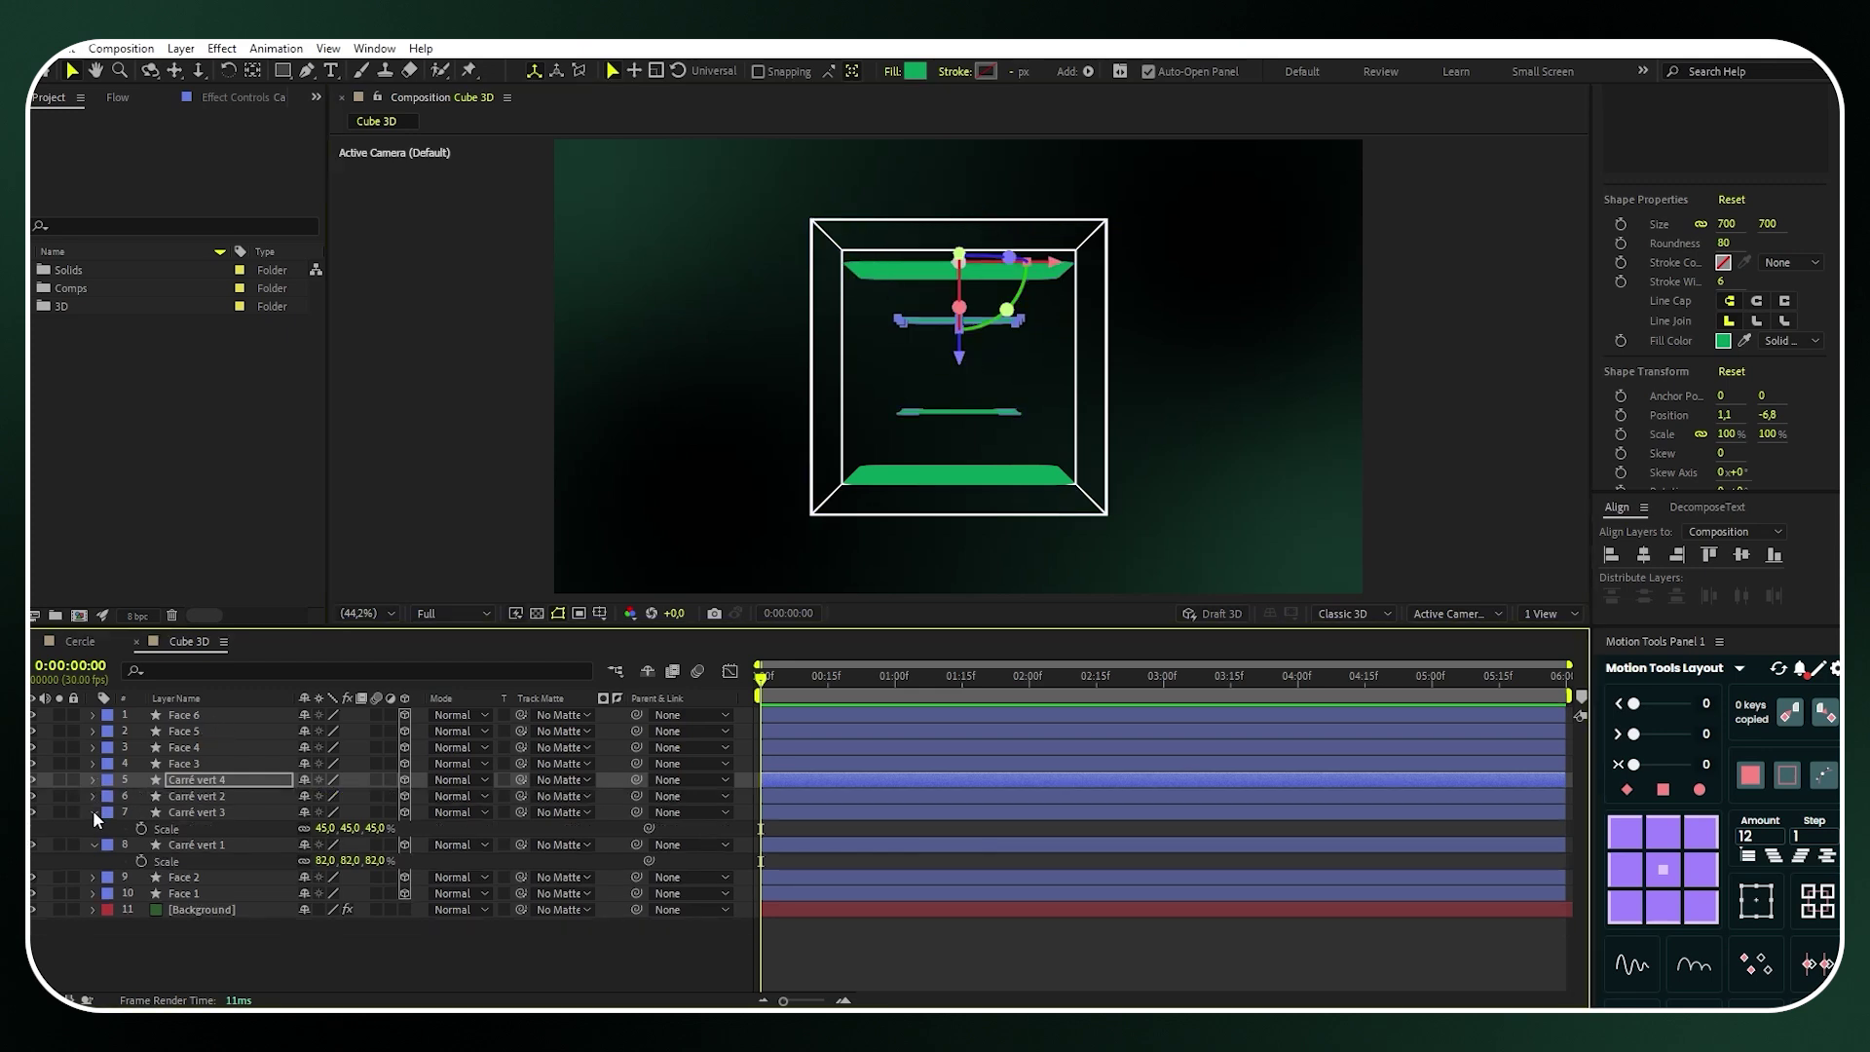
click(92, 812)
click(92, 828)
click(224, 828)
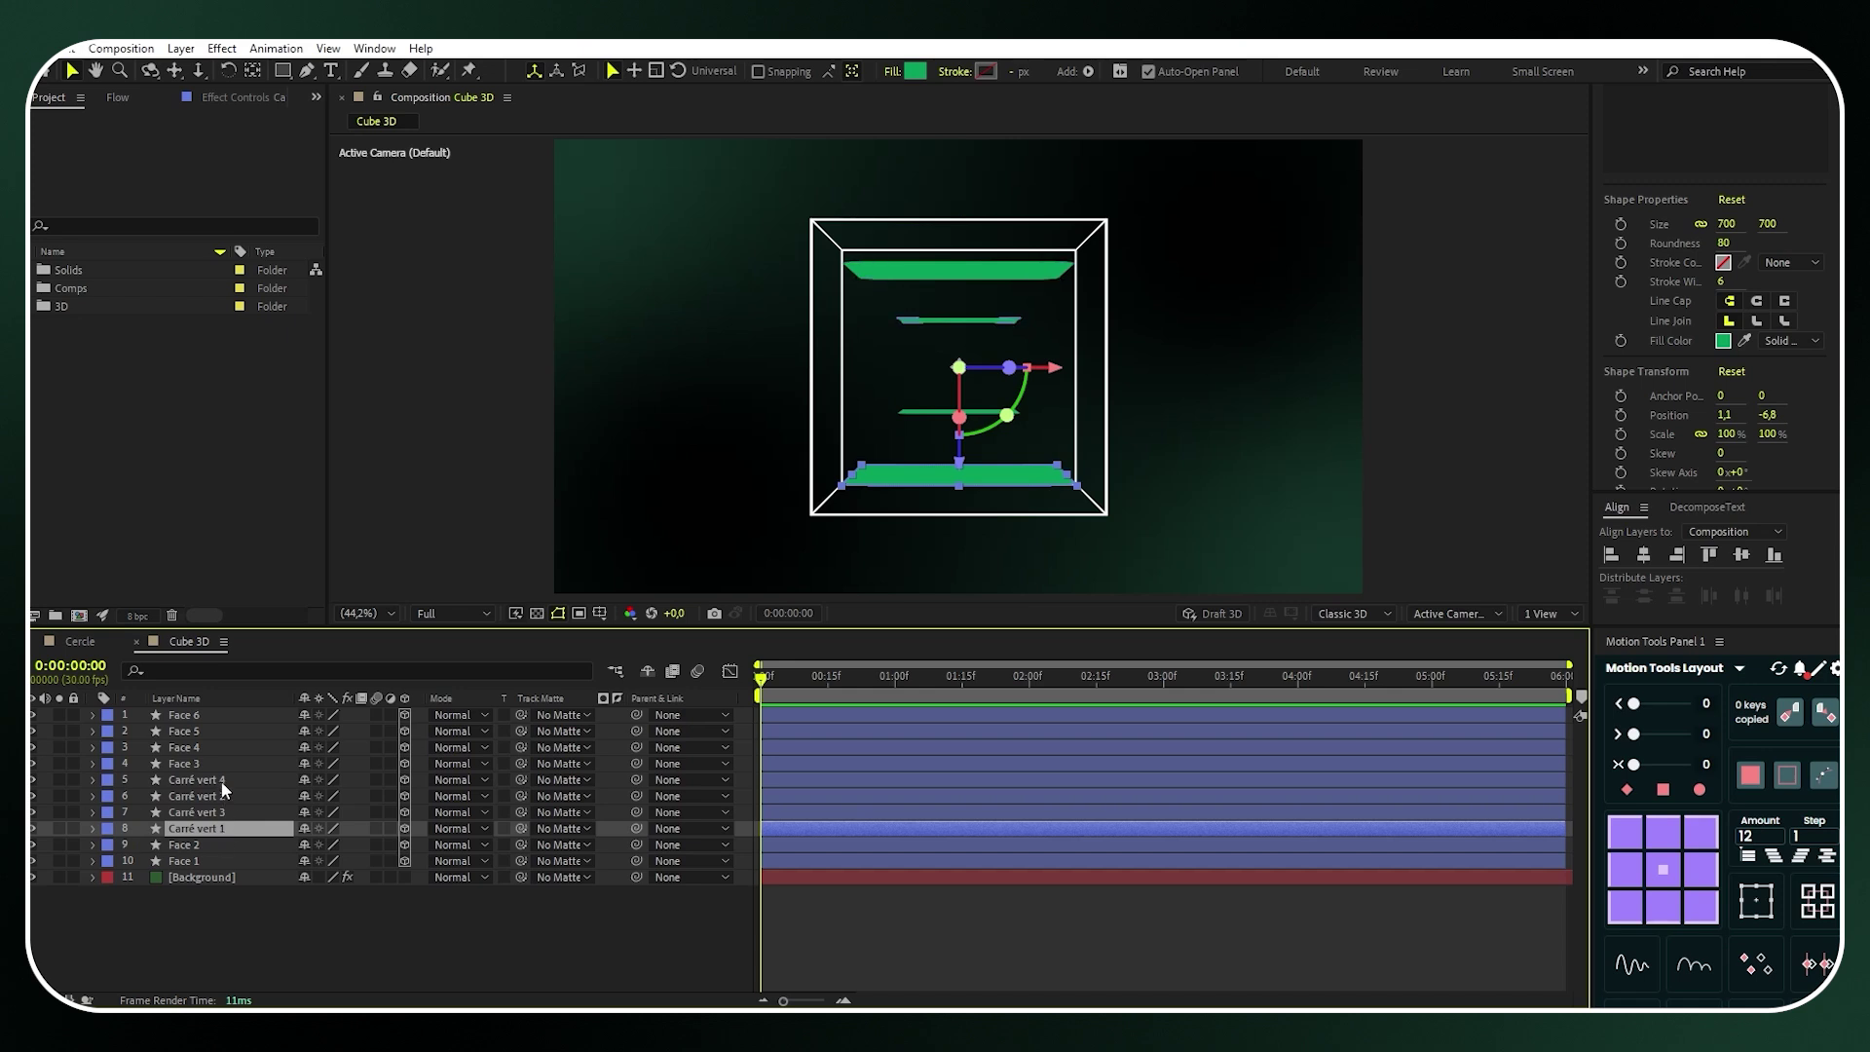
shift+click(220, 781)
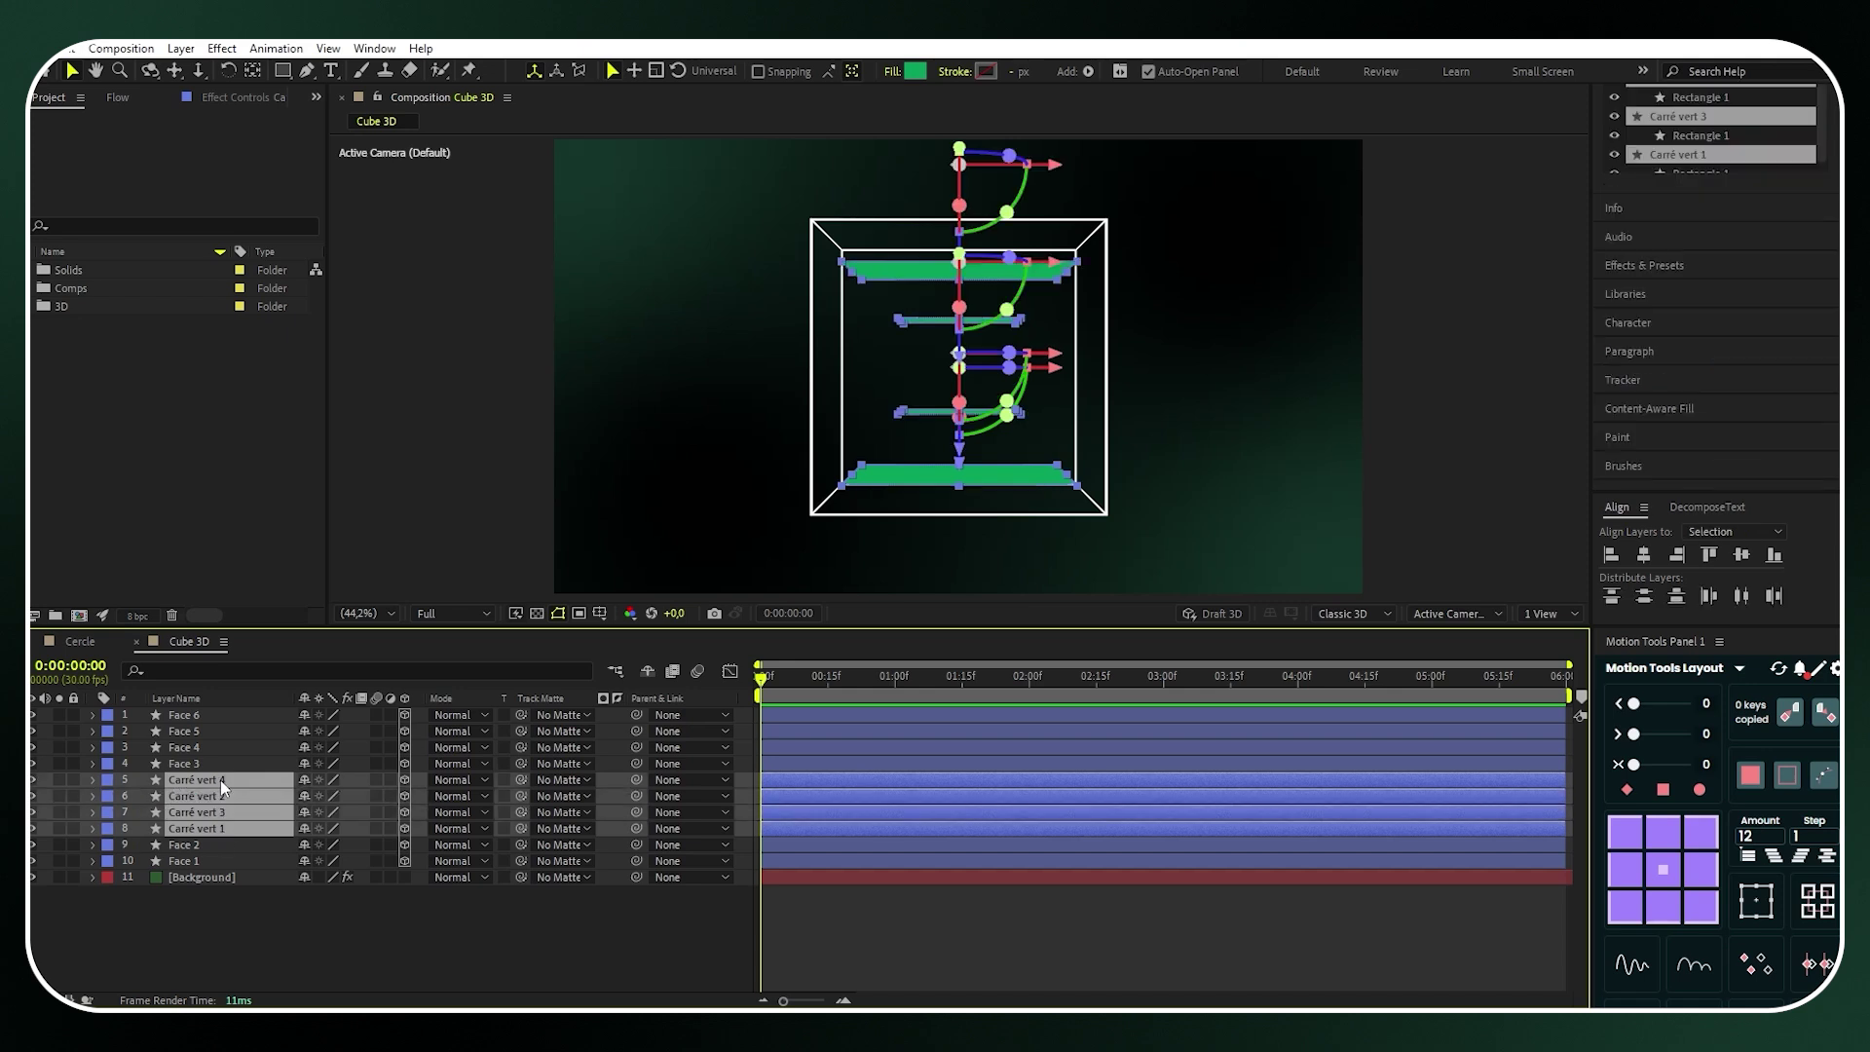
click(109, 780)
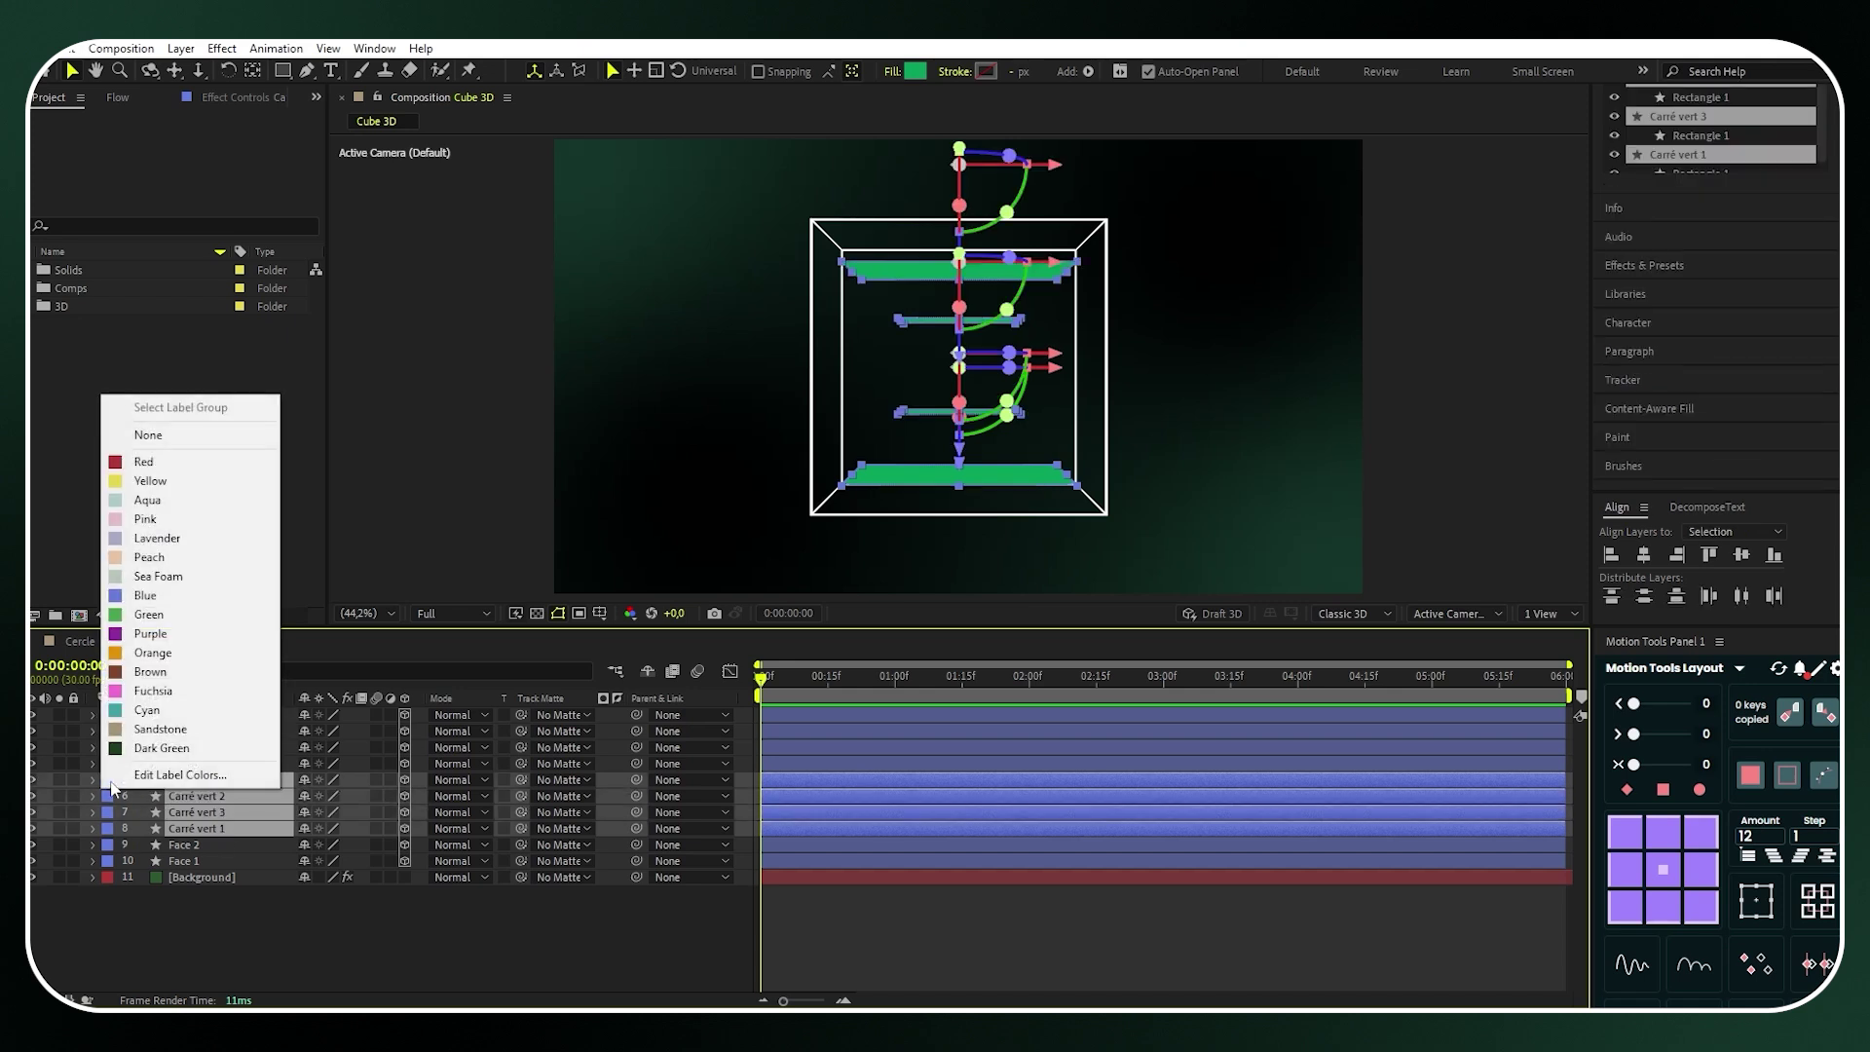
click(154, 615)
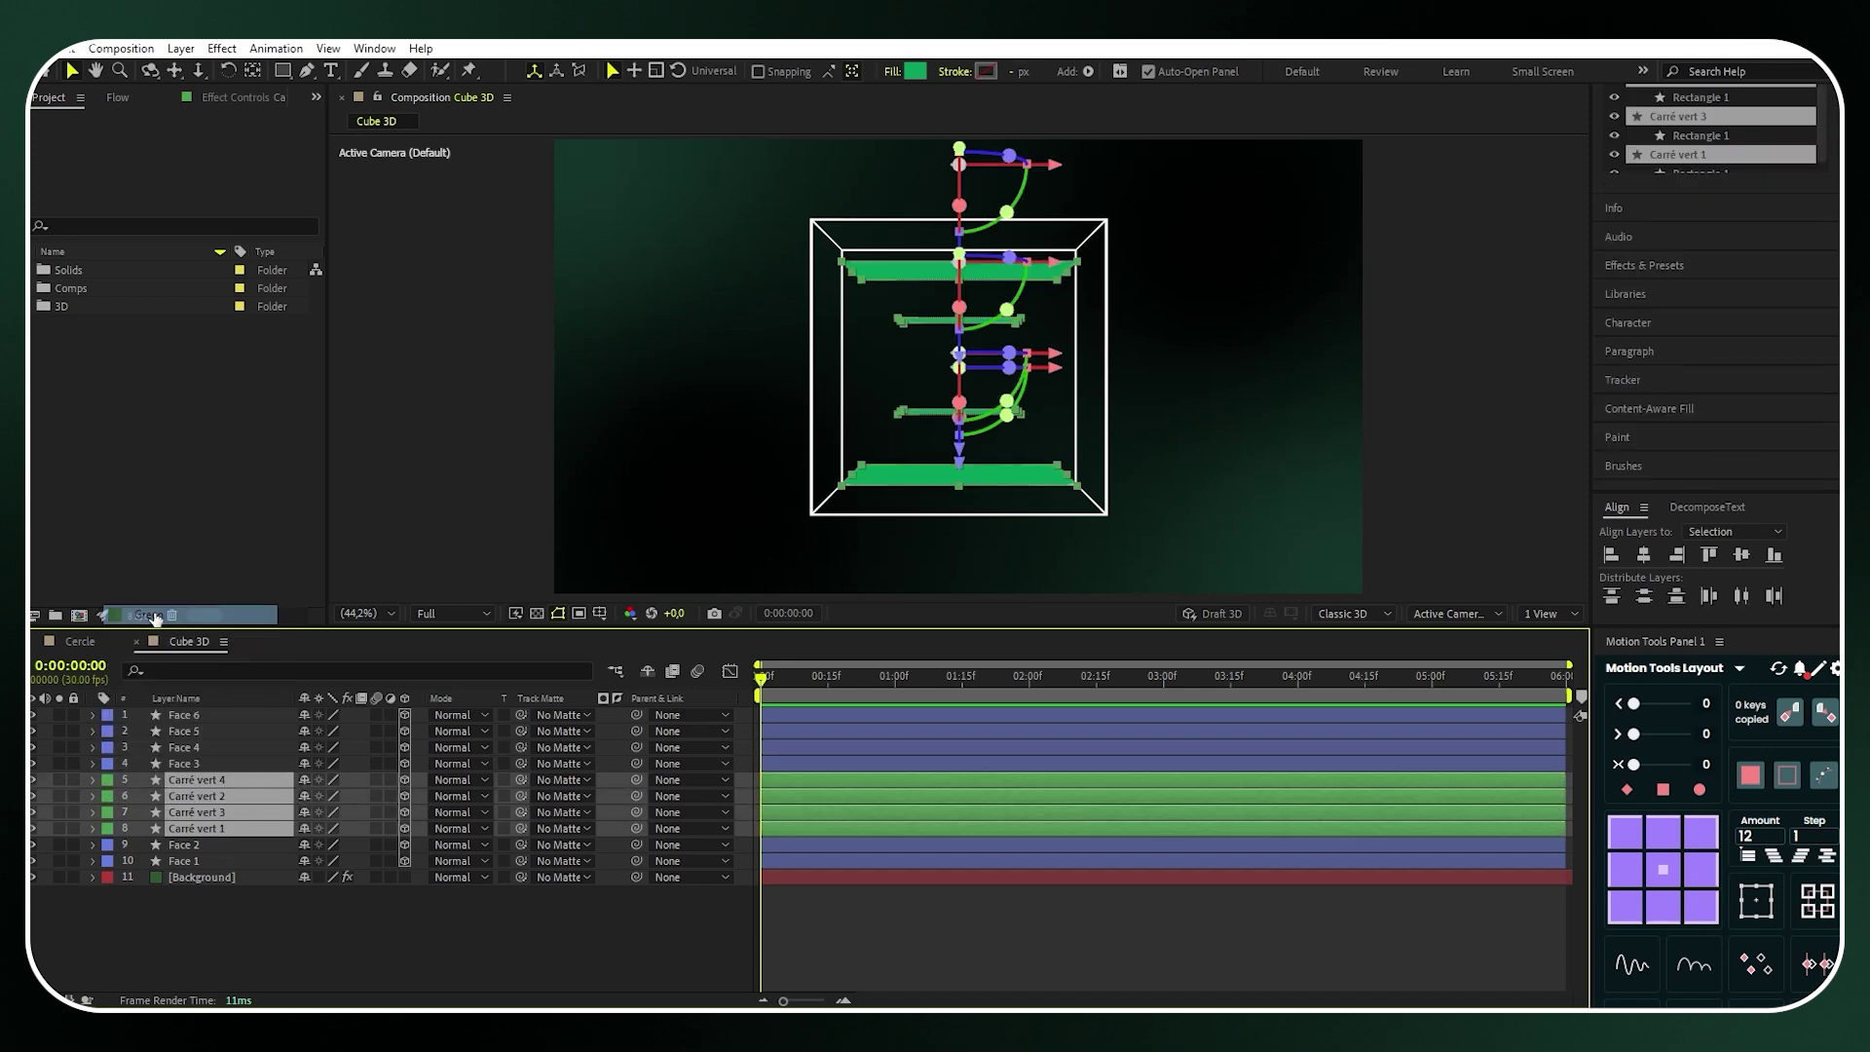
Duplicate the Face 6 layer and rename the copy Carré blanc 1
click(218, 715)
key(ctrl+d)
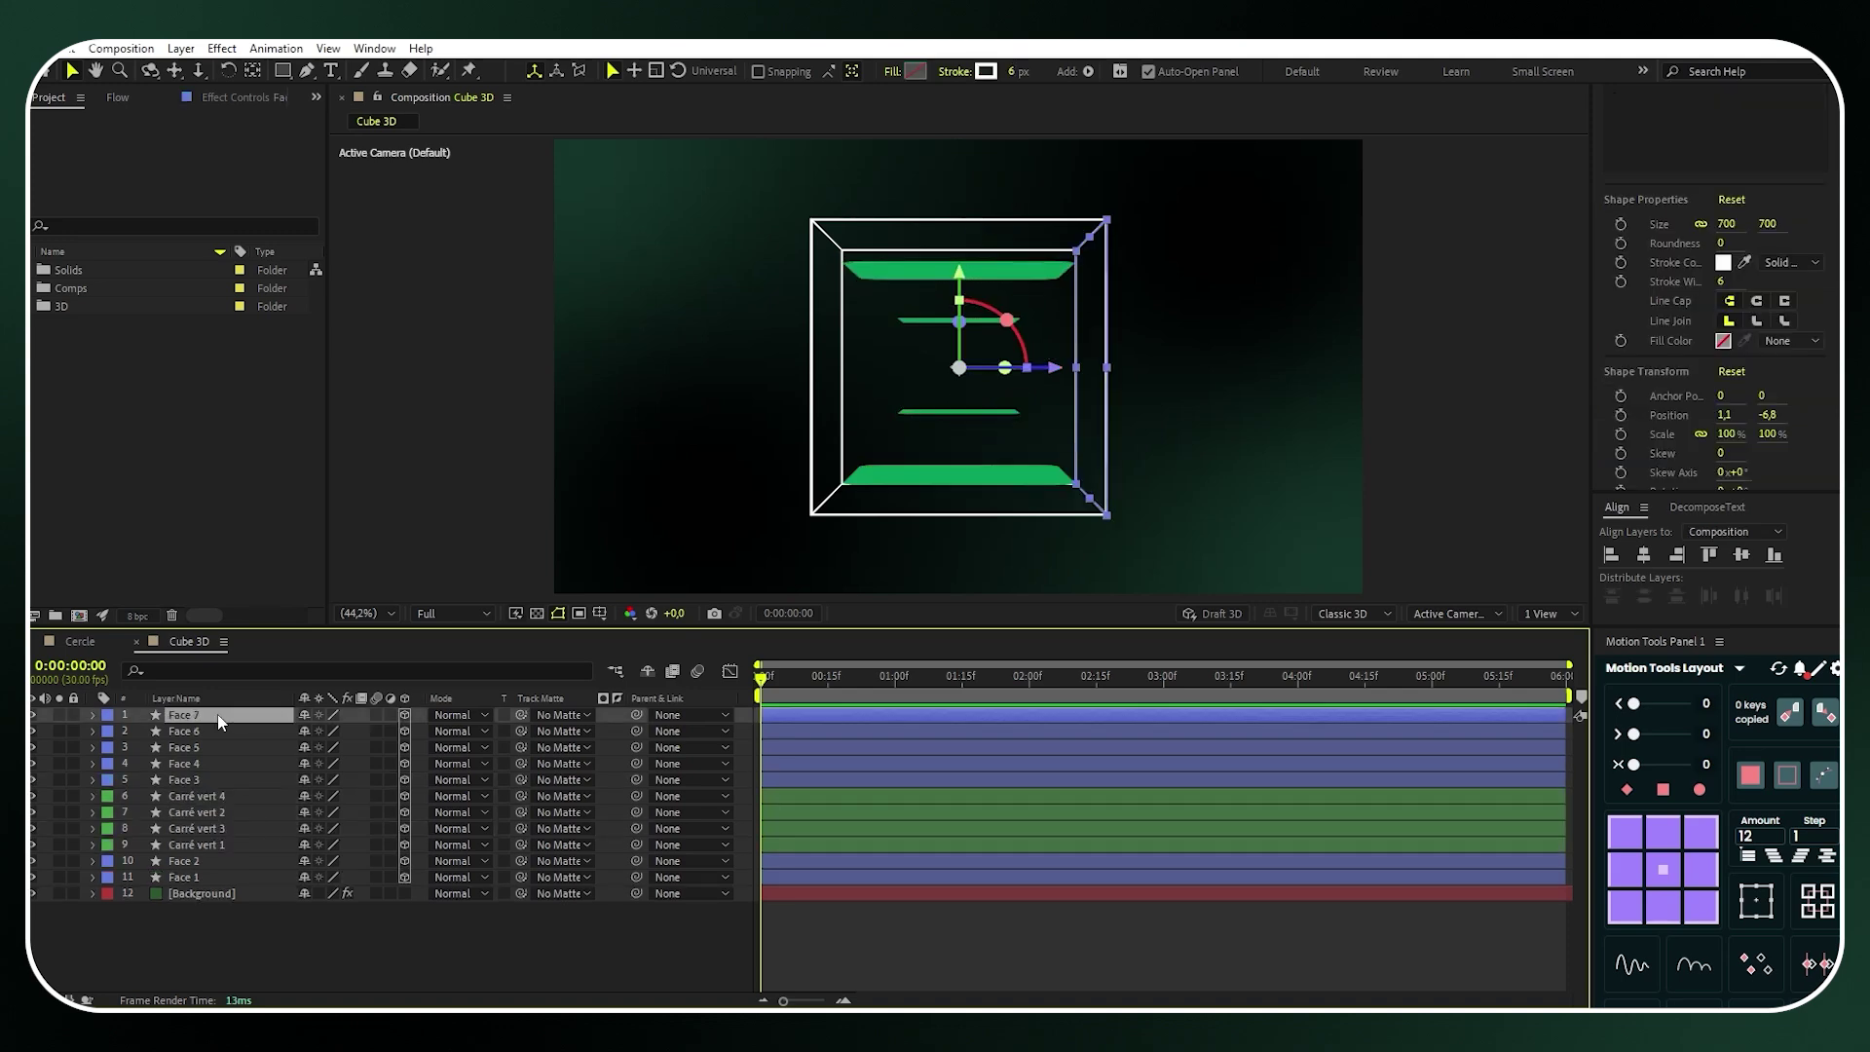
click(273, 659)
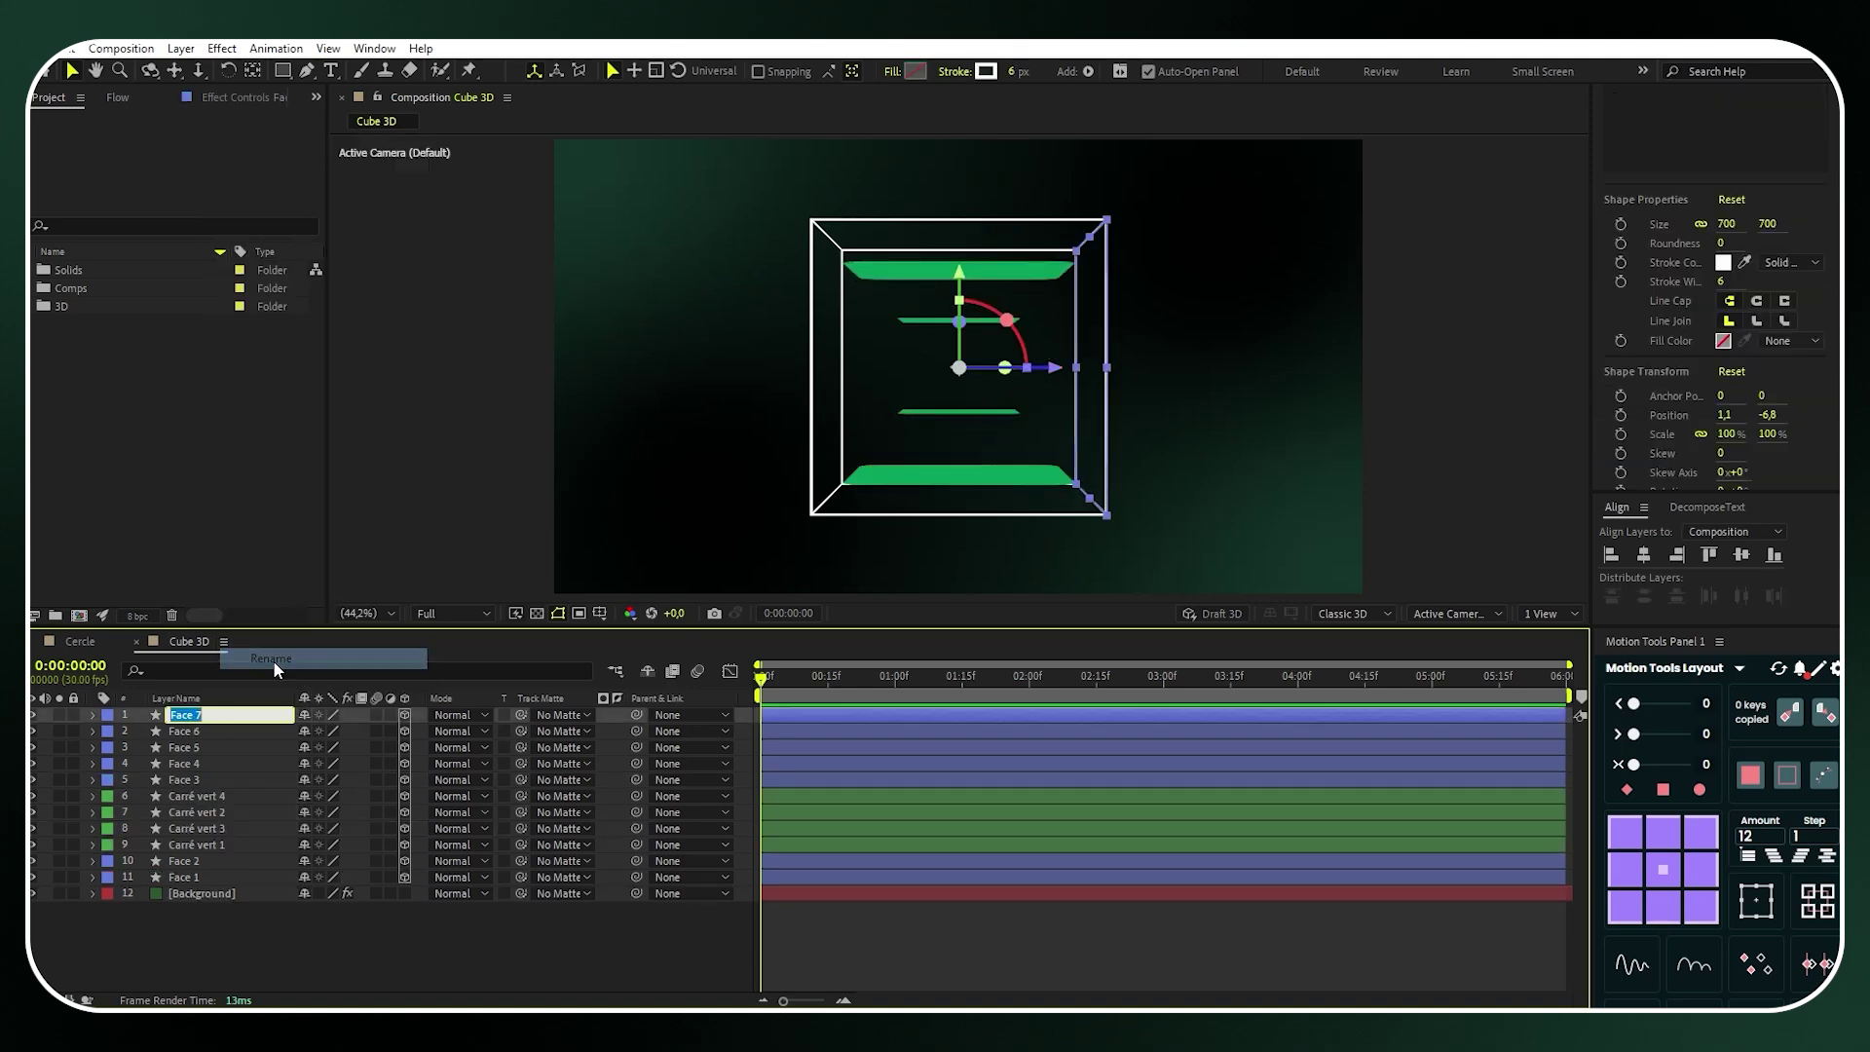
text(Carré blanc 1)
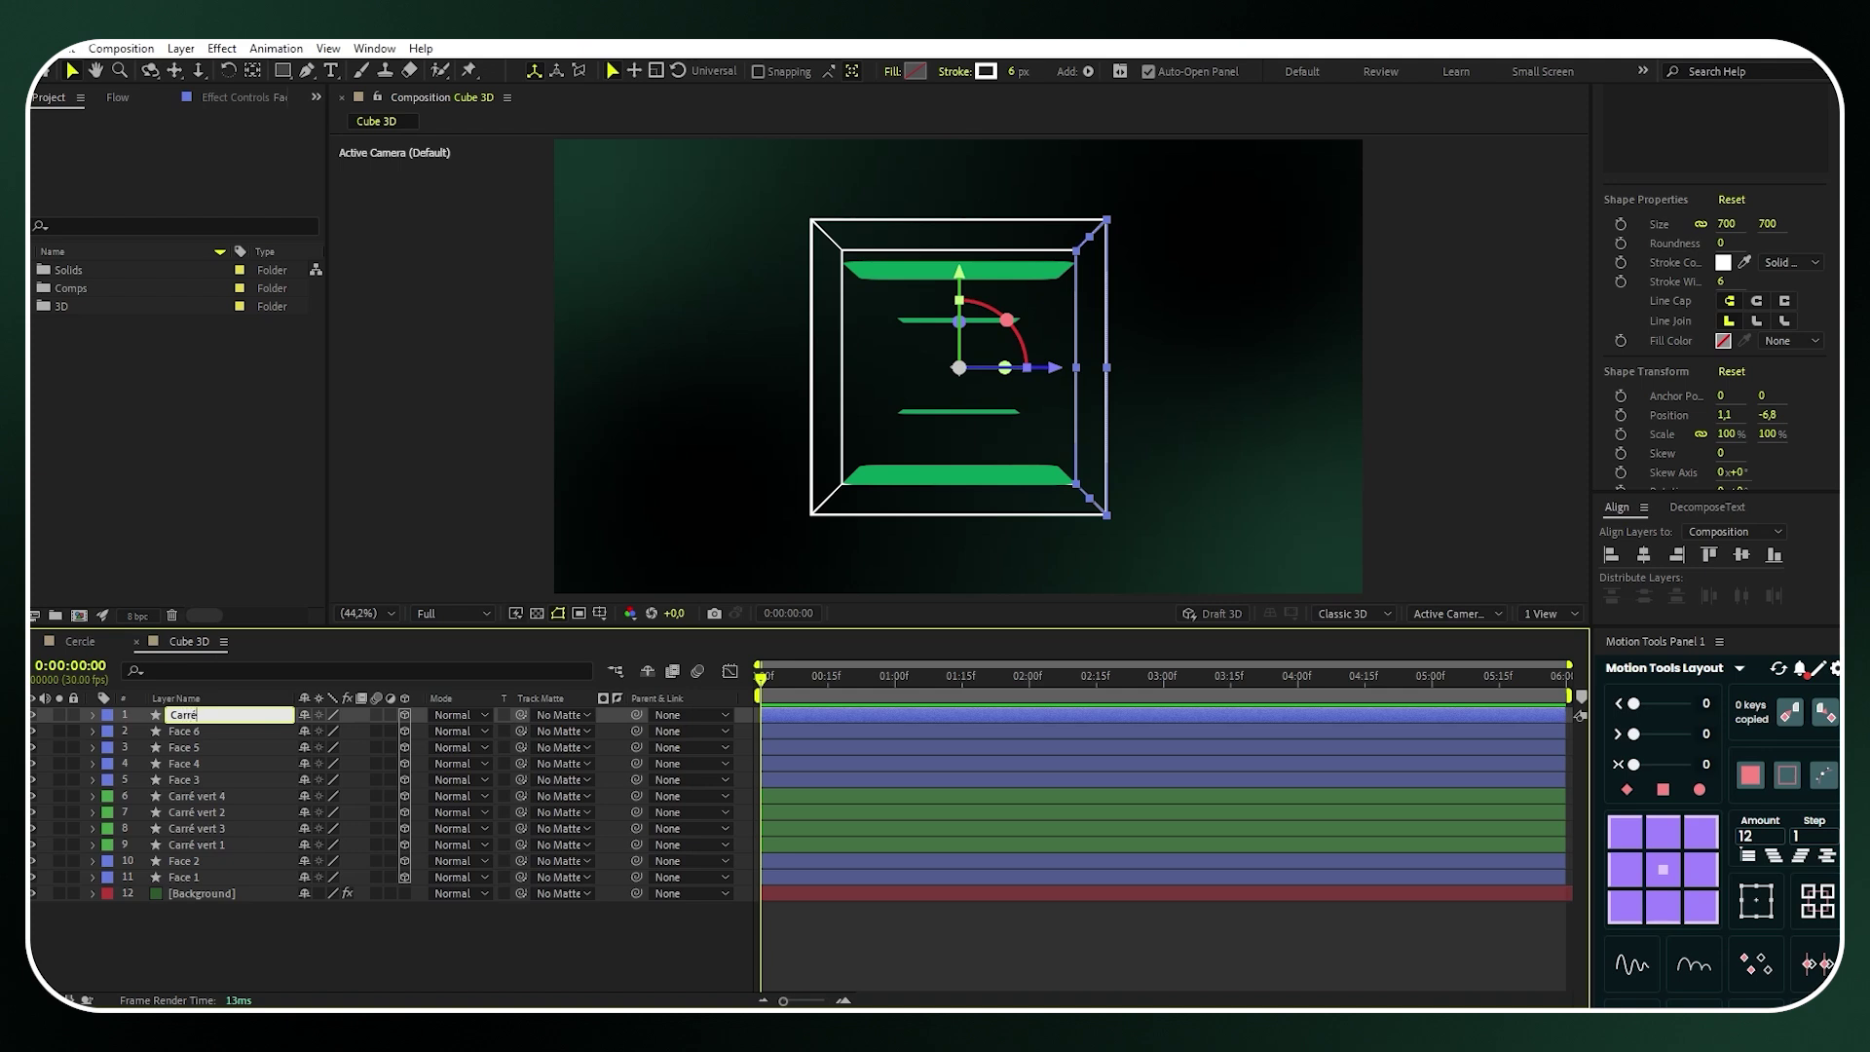
key(Return)
Remove the stroke from Carré blanc 1 and give it a solid white fill
click(1784, 260)
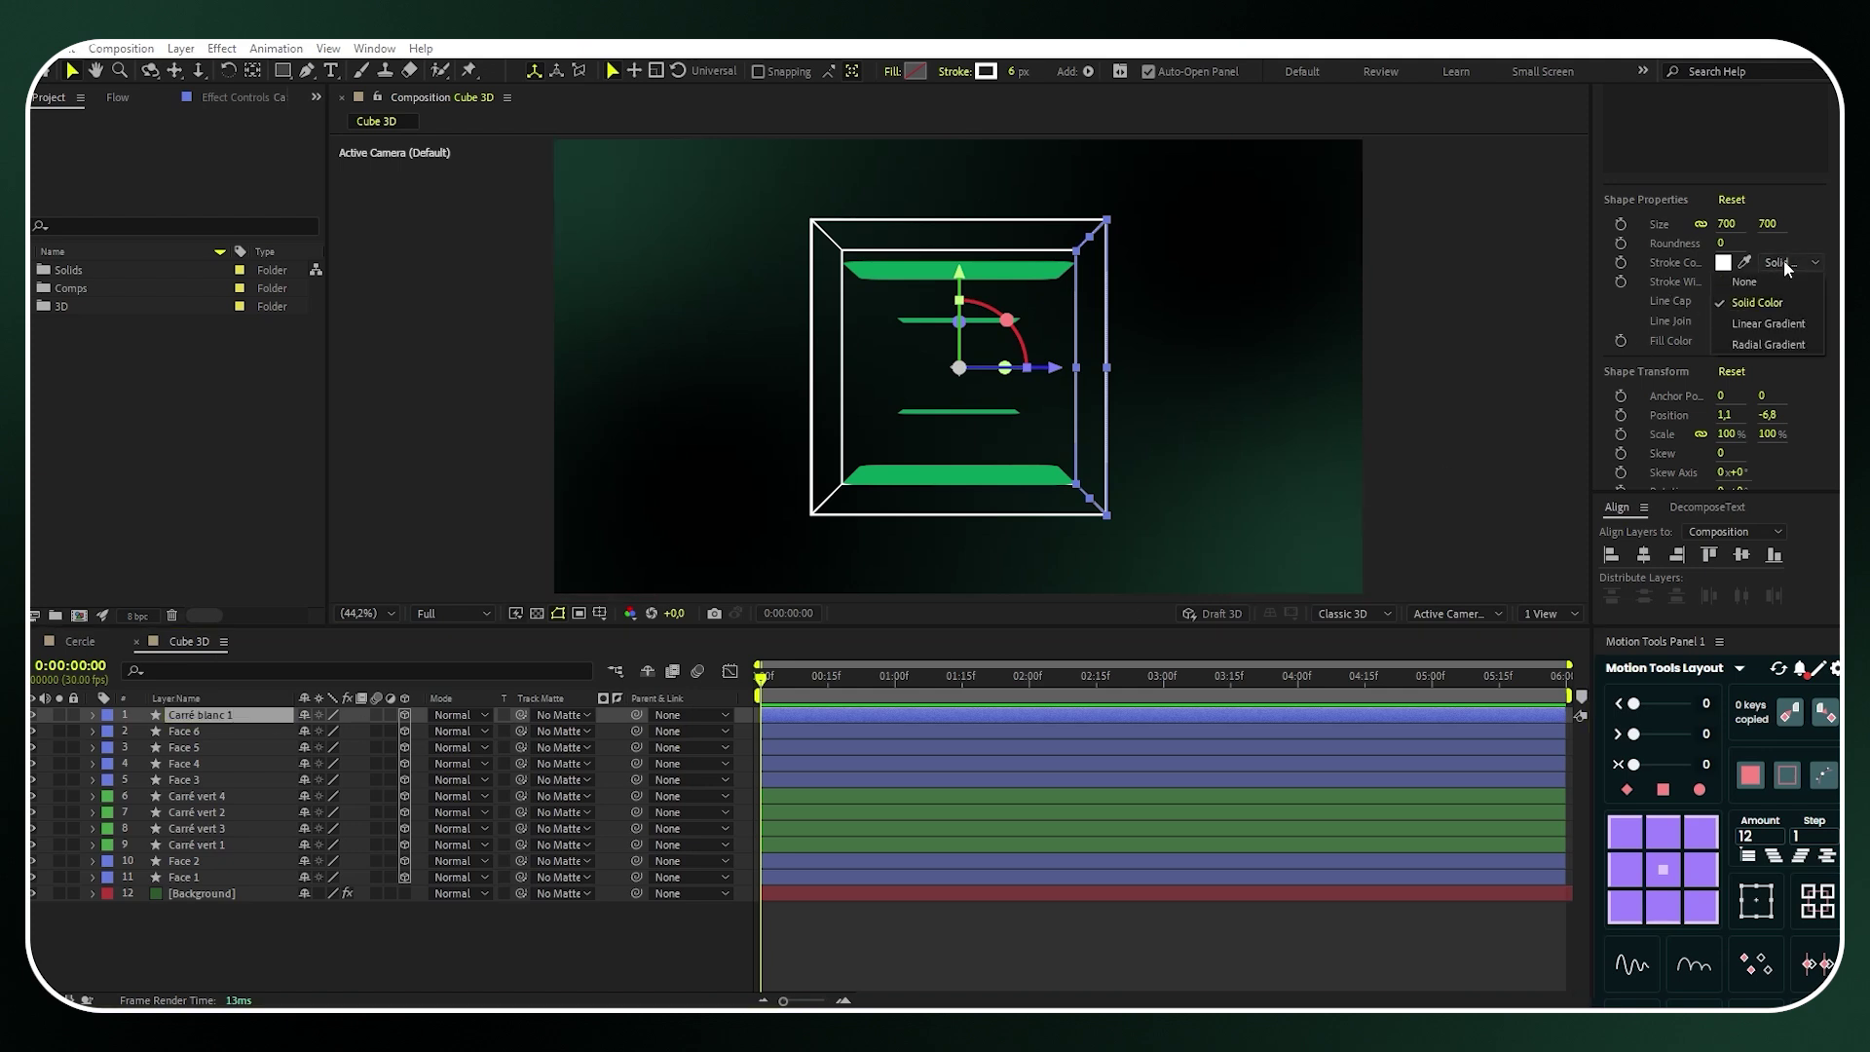
click(1807, 327)
click(1798, 340)
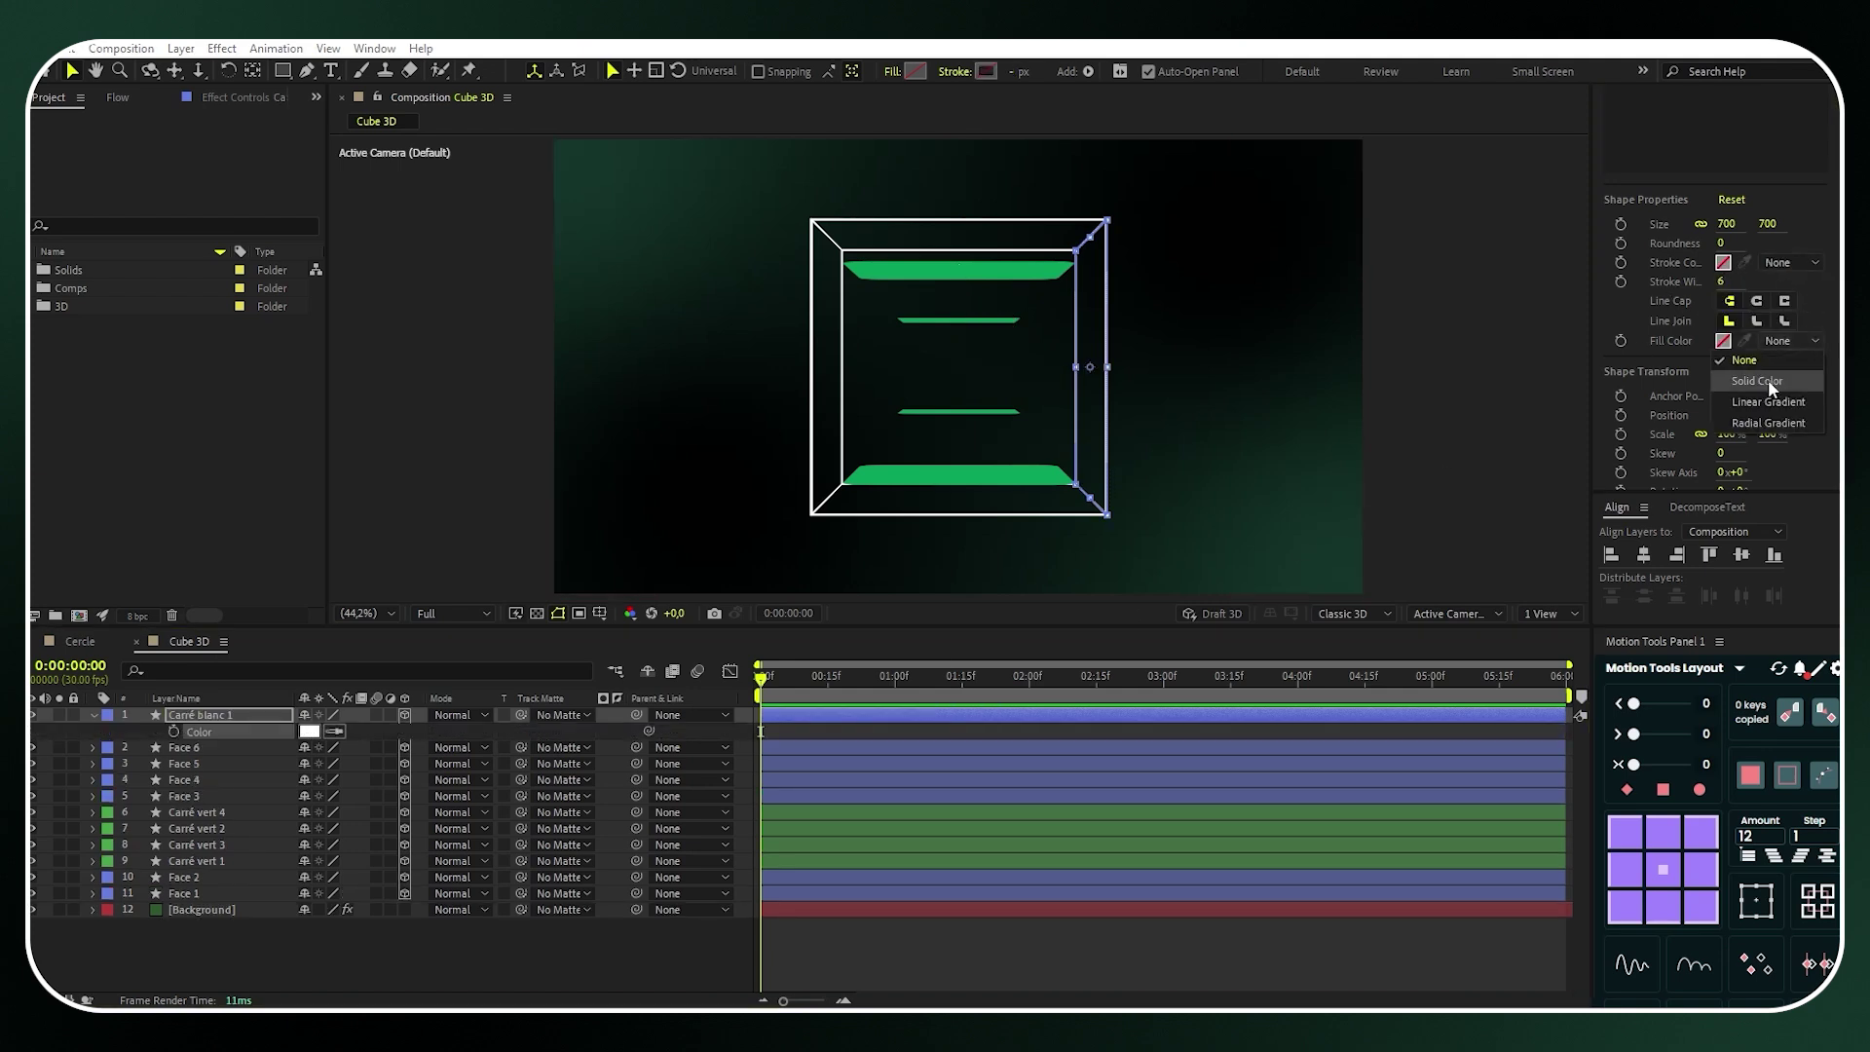
click(1768, 378)
click(1723, 340)
drag(1207, 331, 1142, 319)
click(1607, 316)
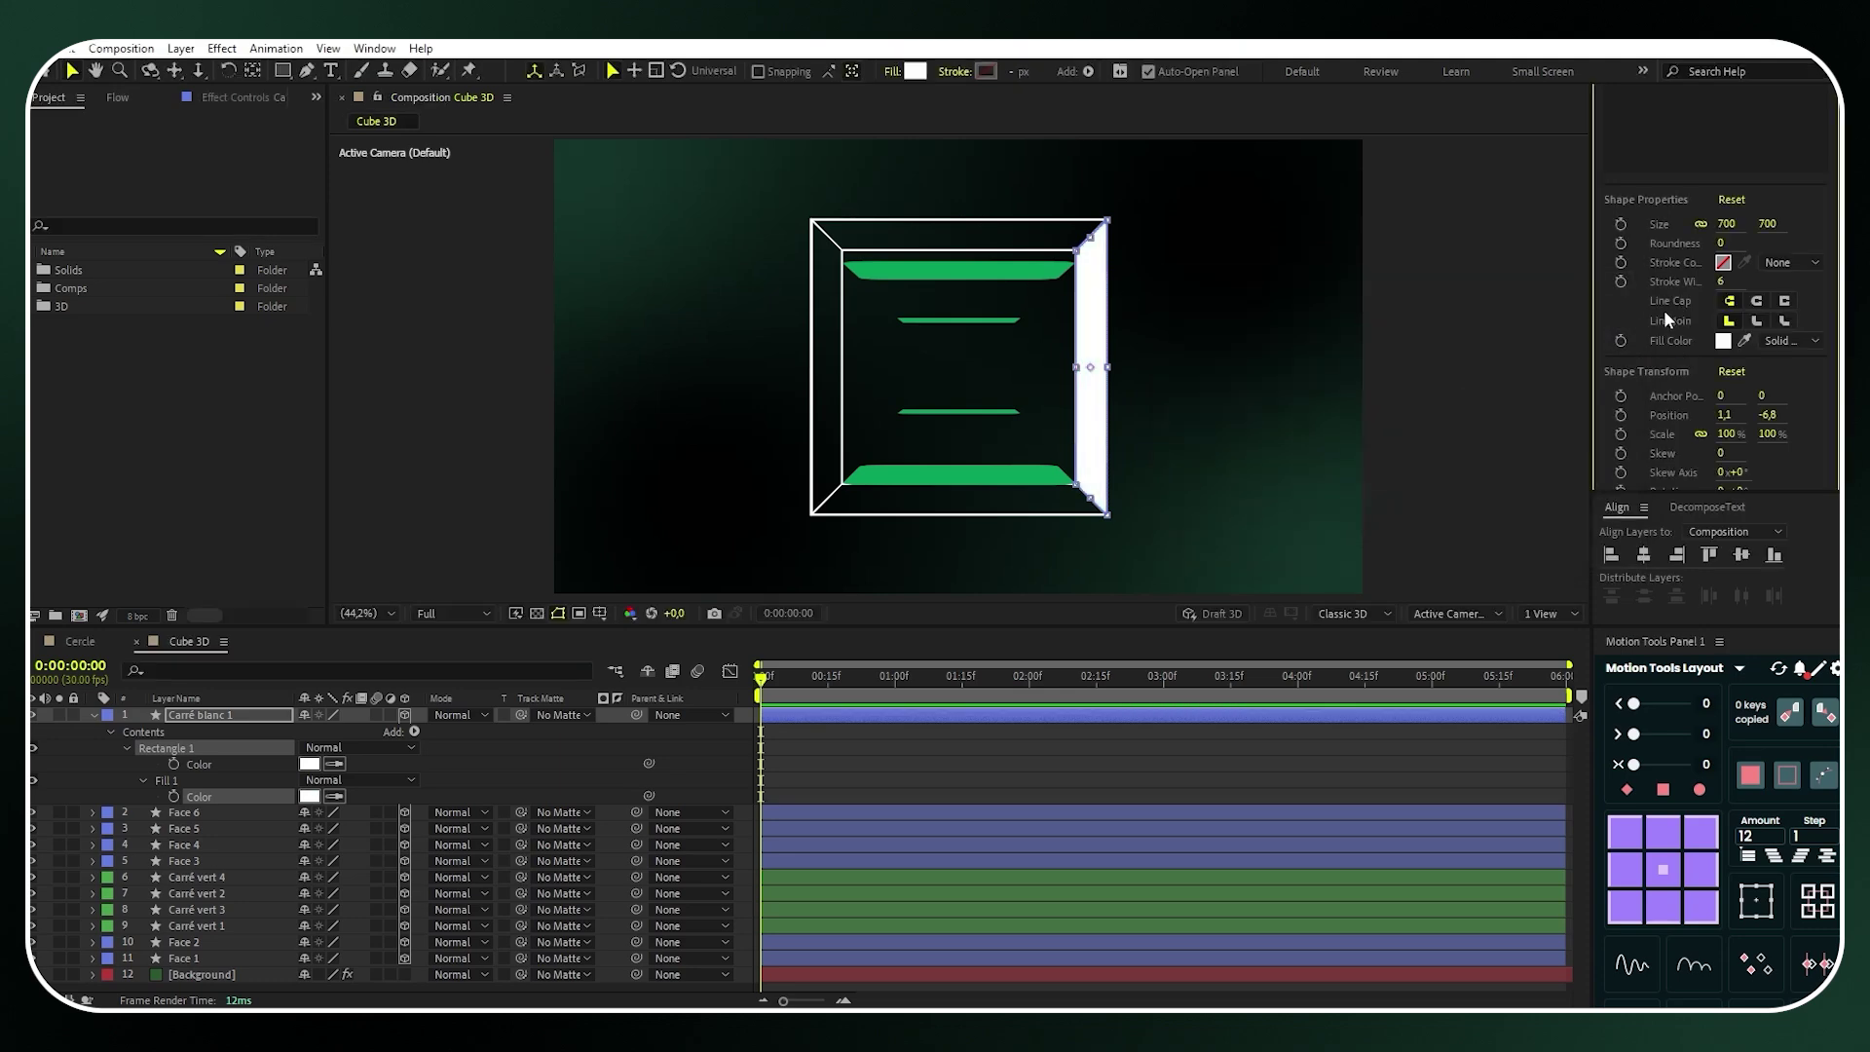
Set the roundness of Carré blanc 1's rectangle path to 80
click(109, 731)
click(108, 731)
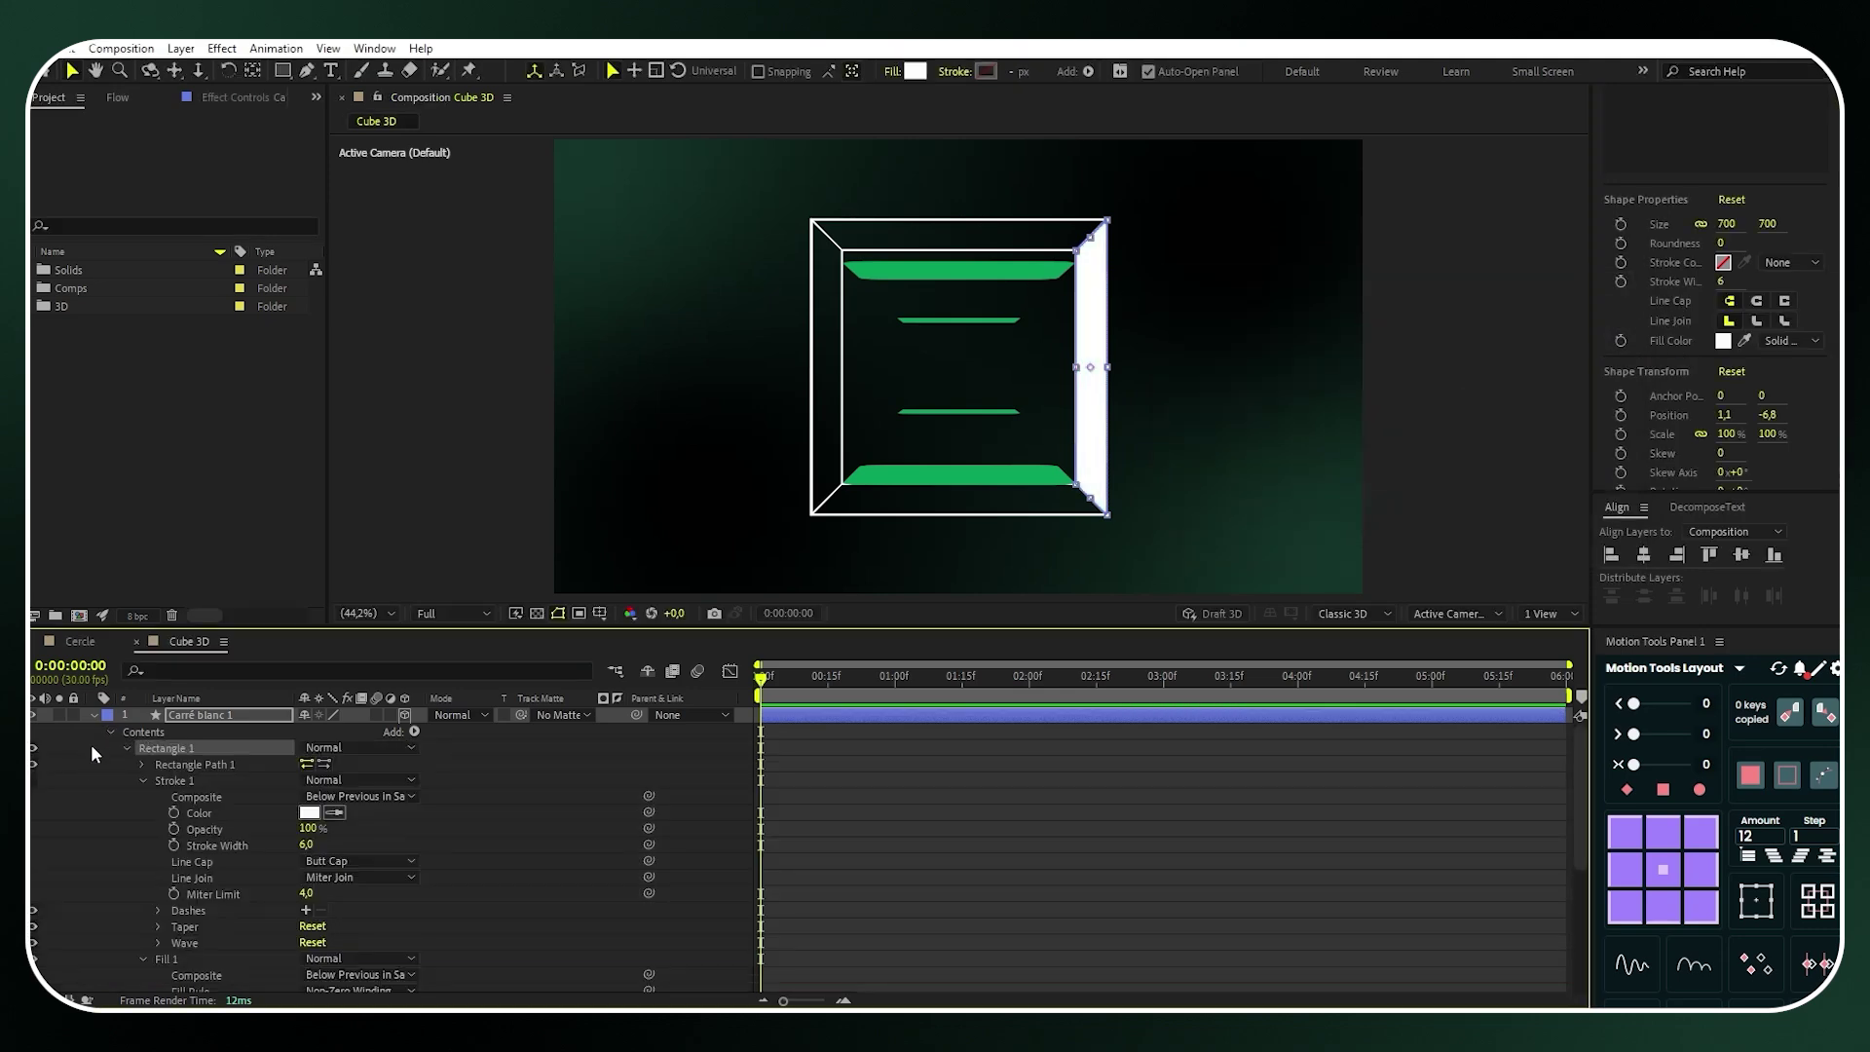
click(143, 766)
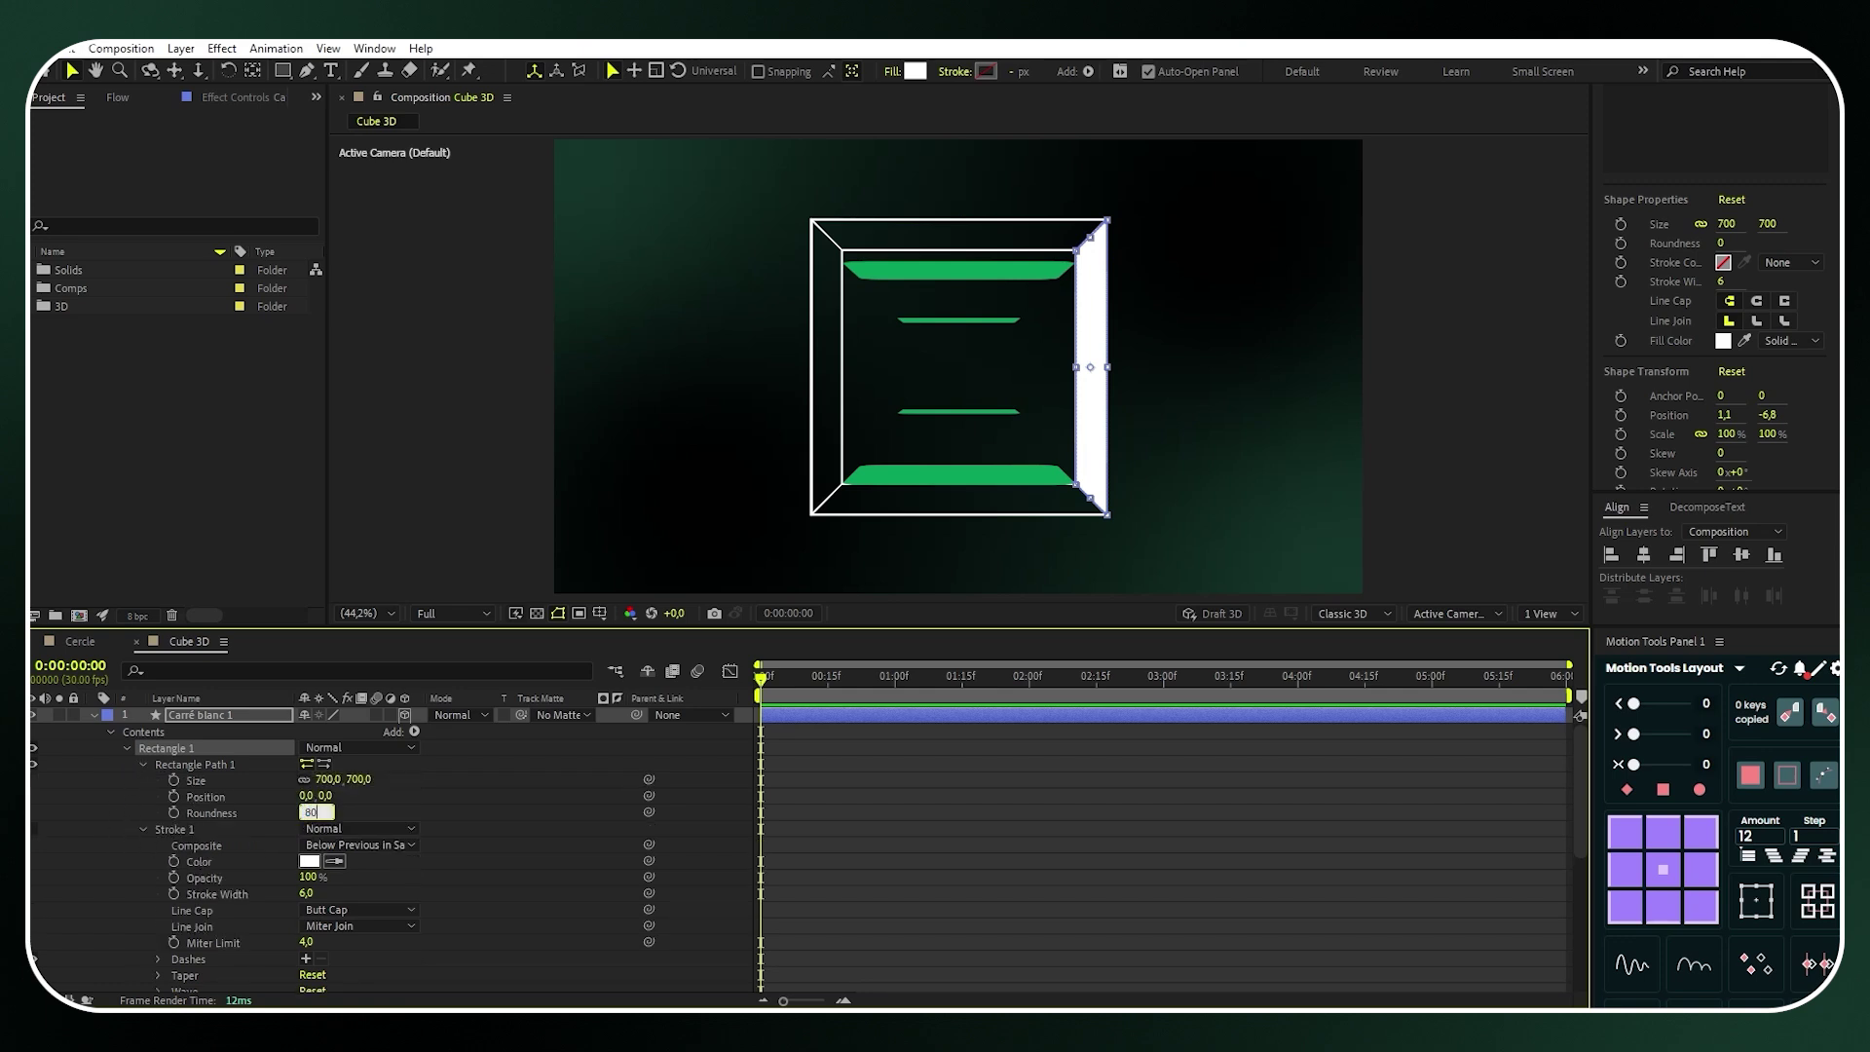
text(80)
key(Return)
Scale the Carré blanc 1 layer to 15%
click(230, 715)
key(s)
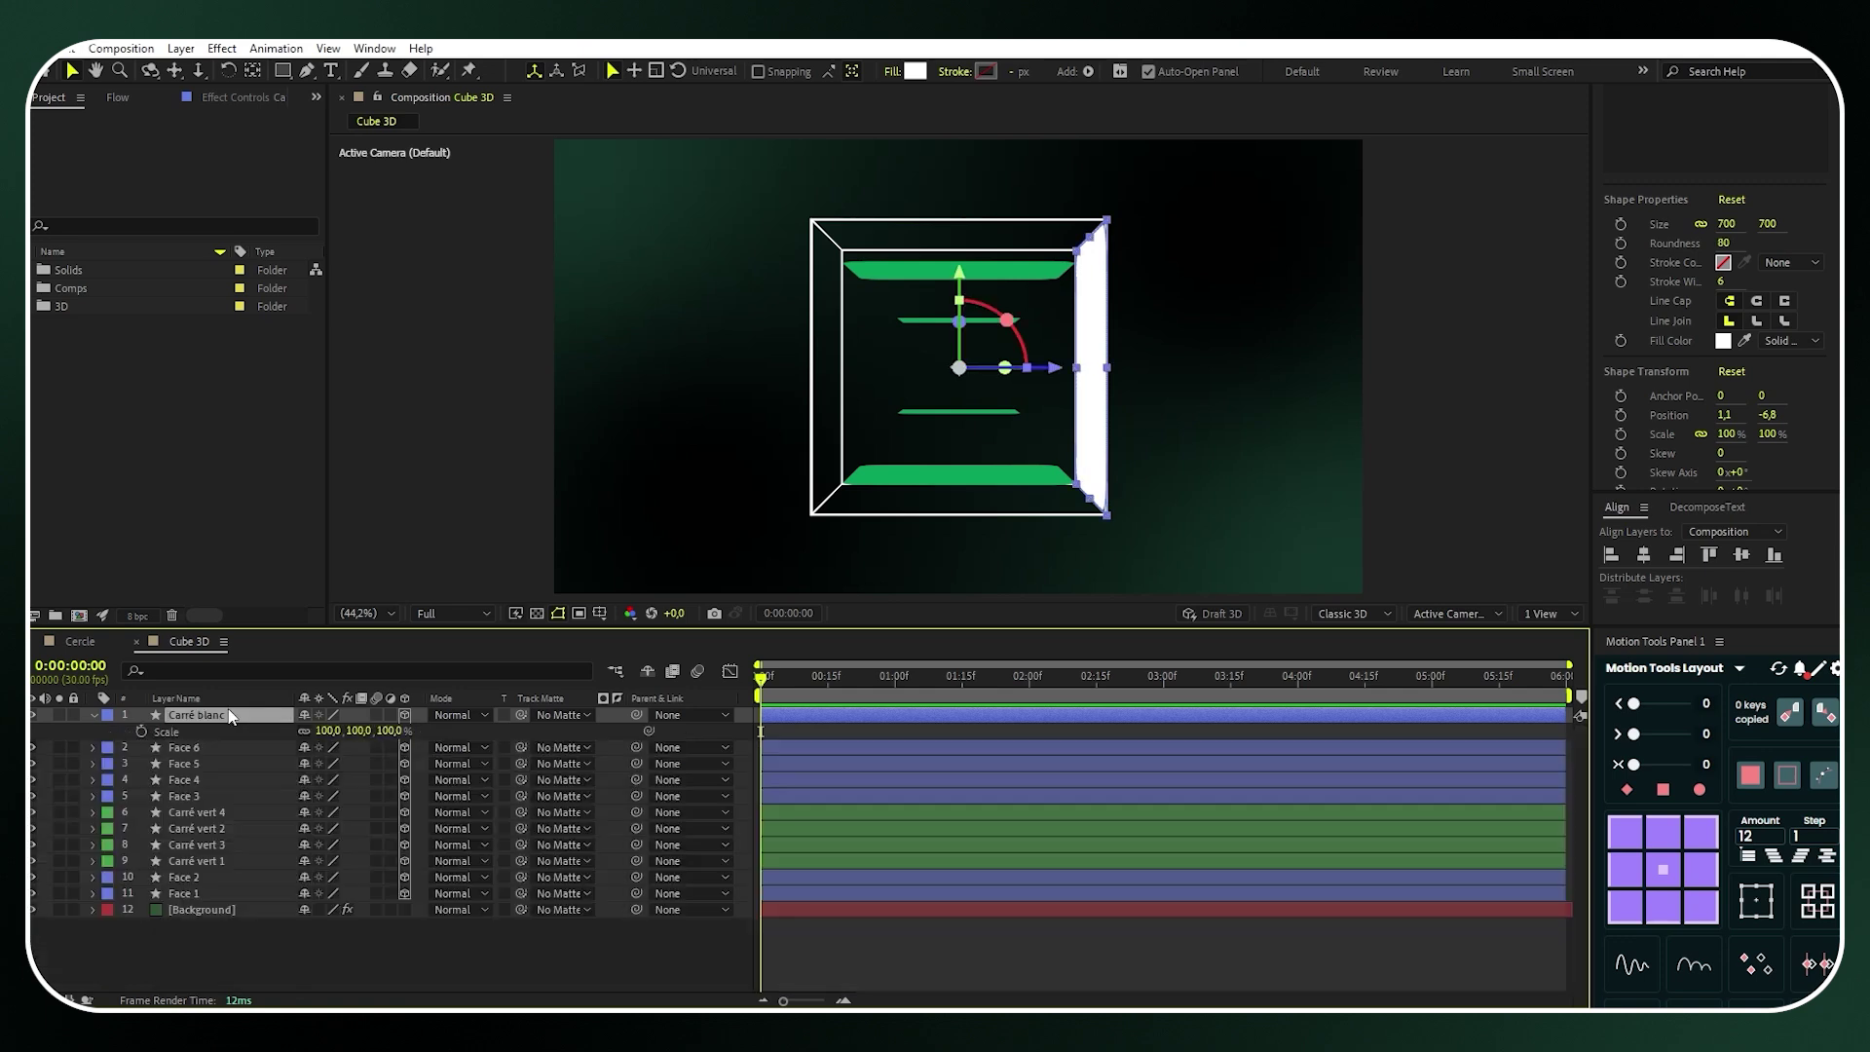
click(329, 730)
text(15)
key(Return)
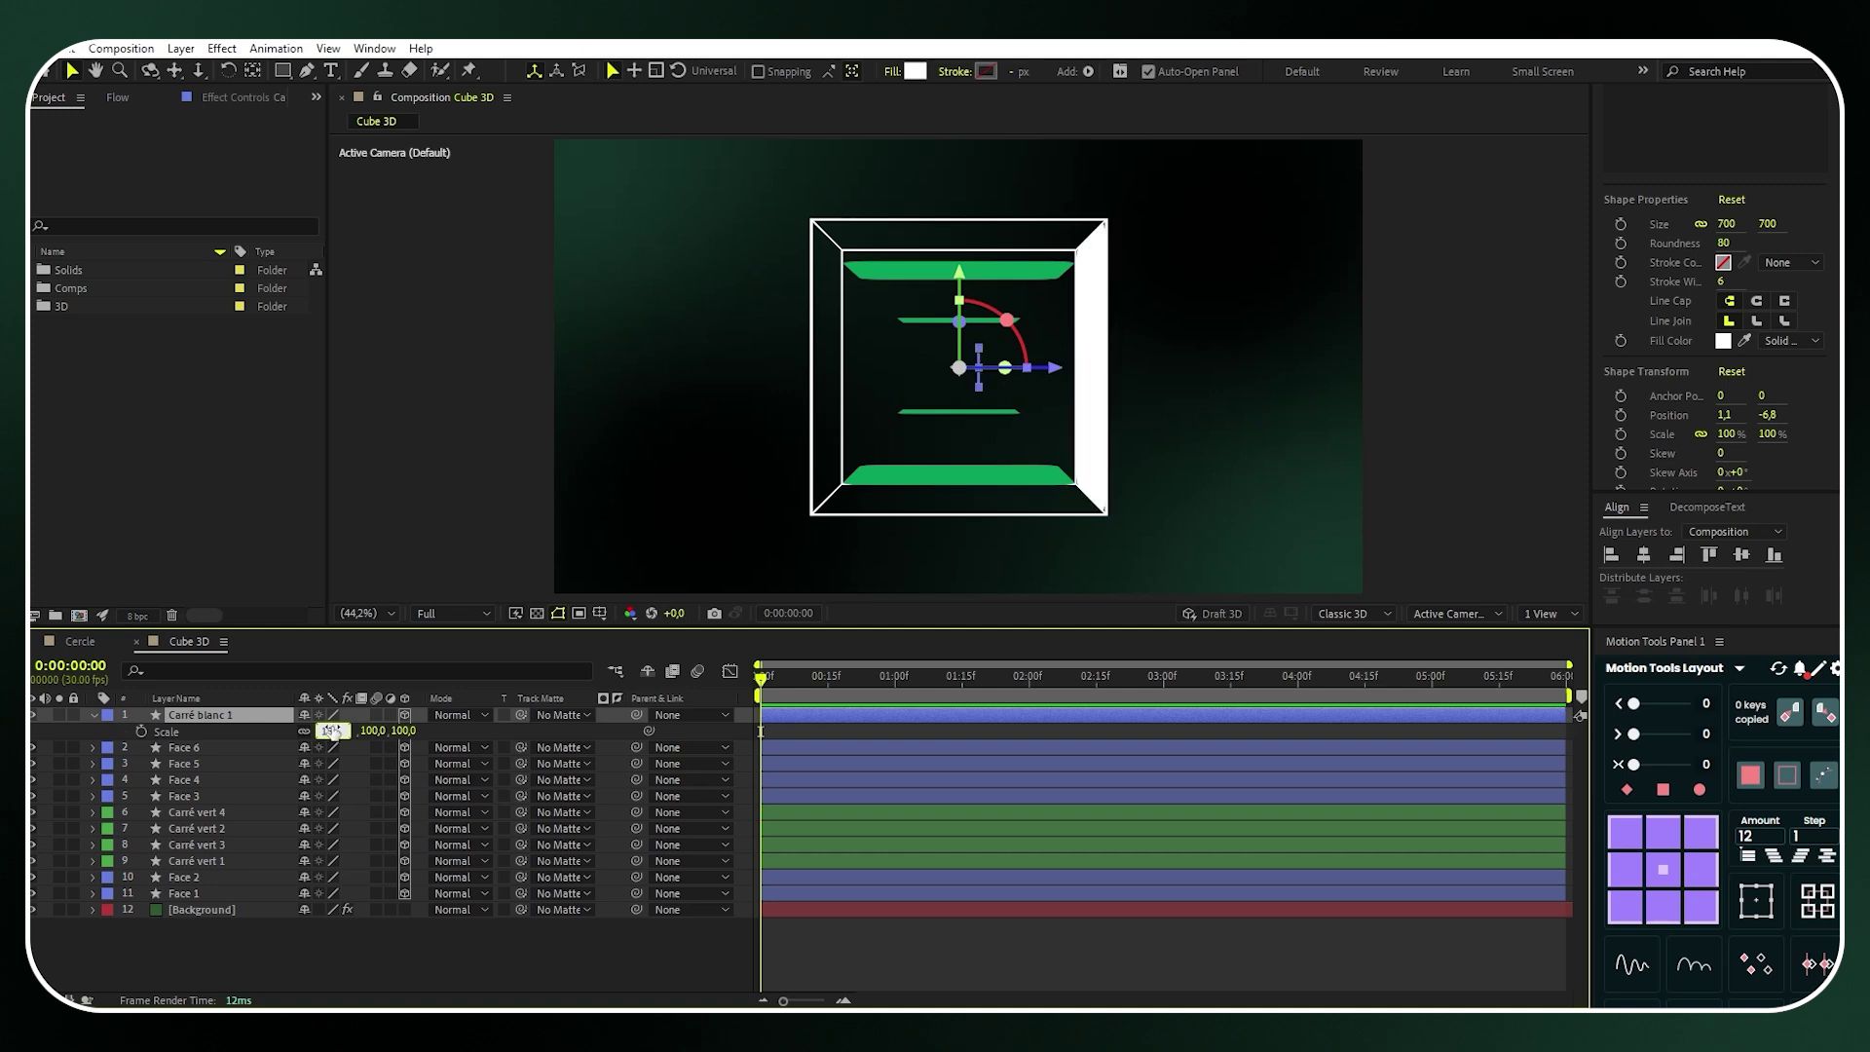
Check Carré blanc 1 in a second Left view, center it in the cube at X position 905.7, and return to one view
click(1548, 613)
click(1558, 659)
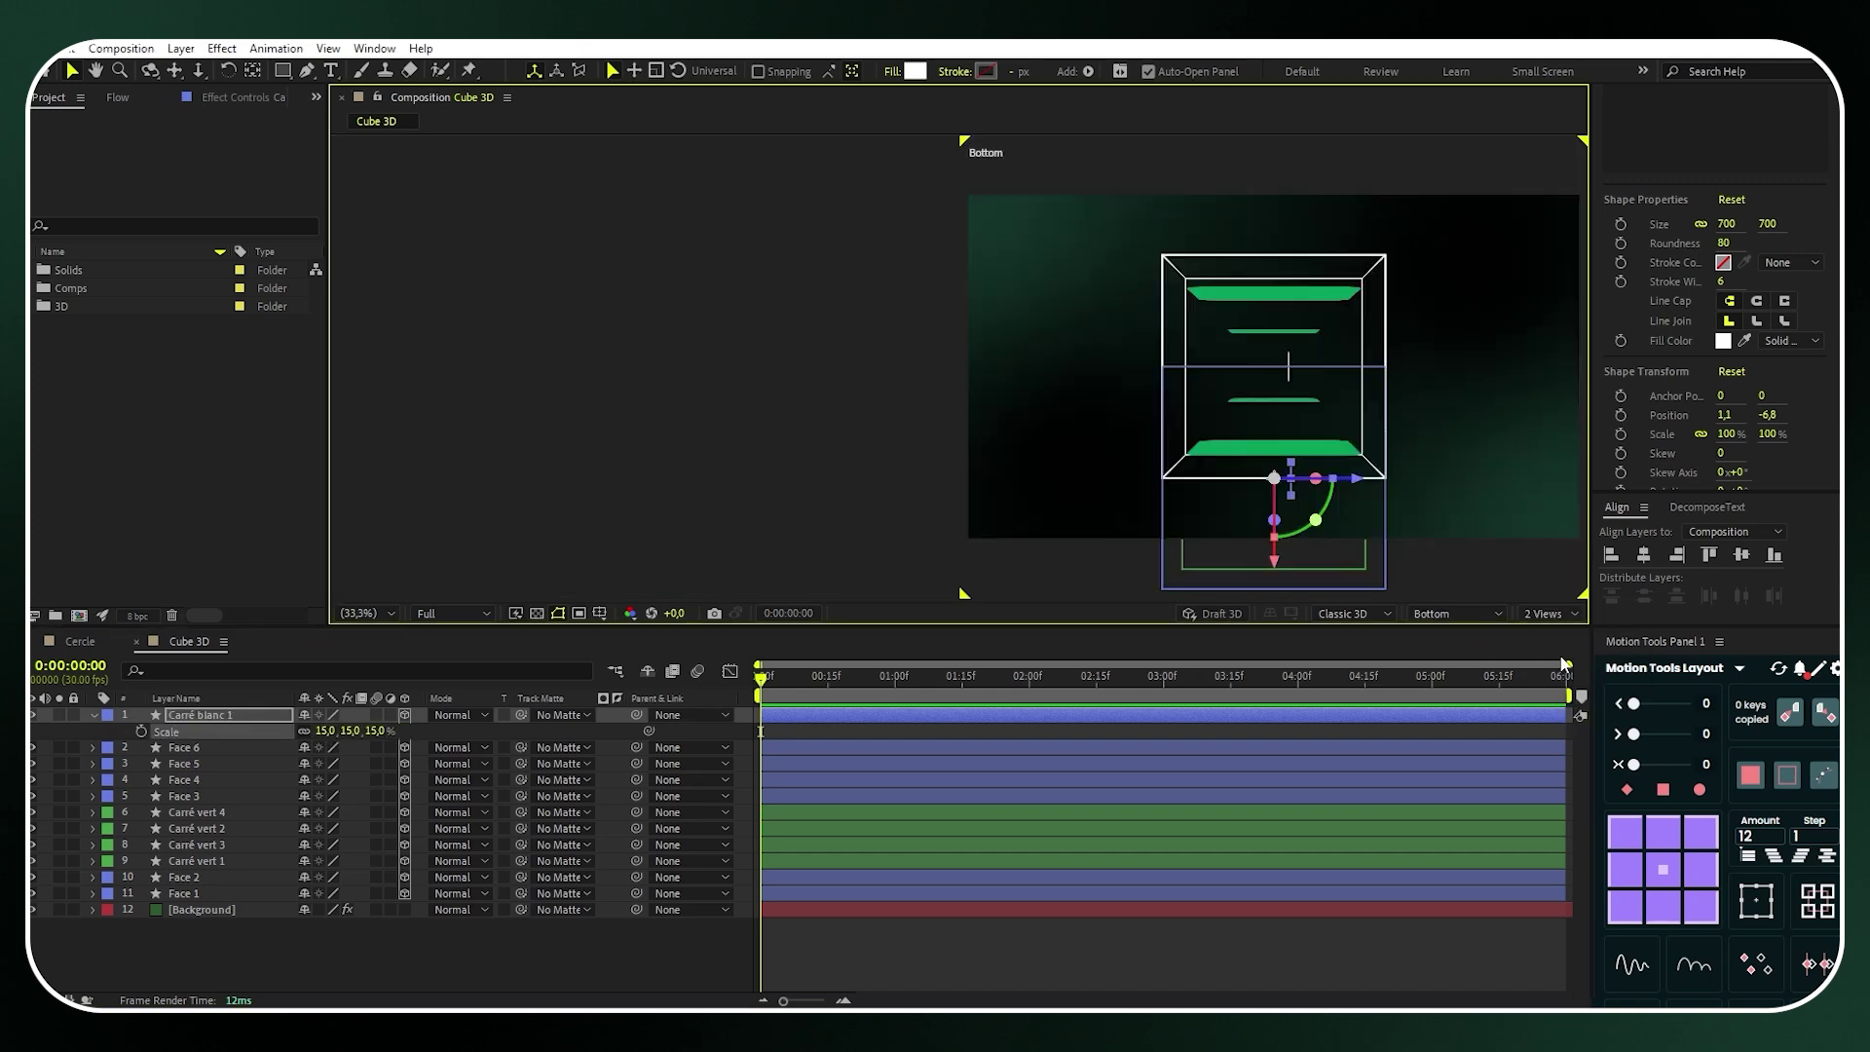
click(1475, 576)
click(1465, 614)
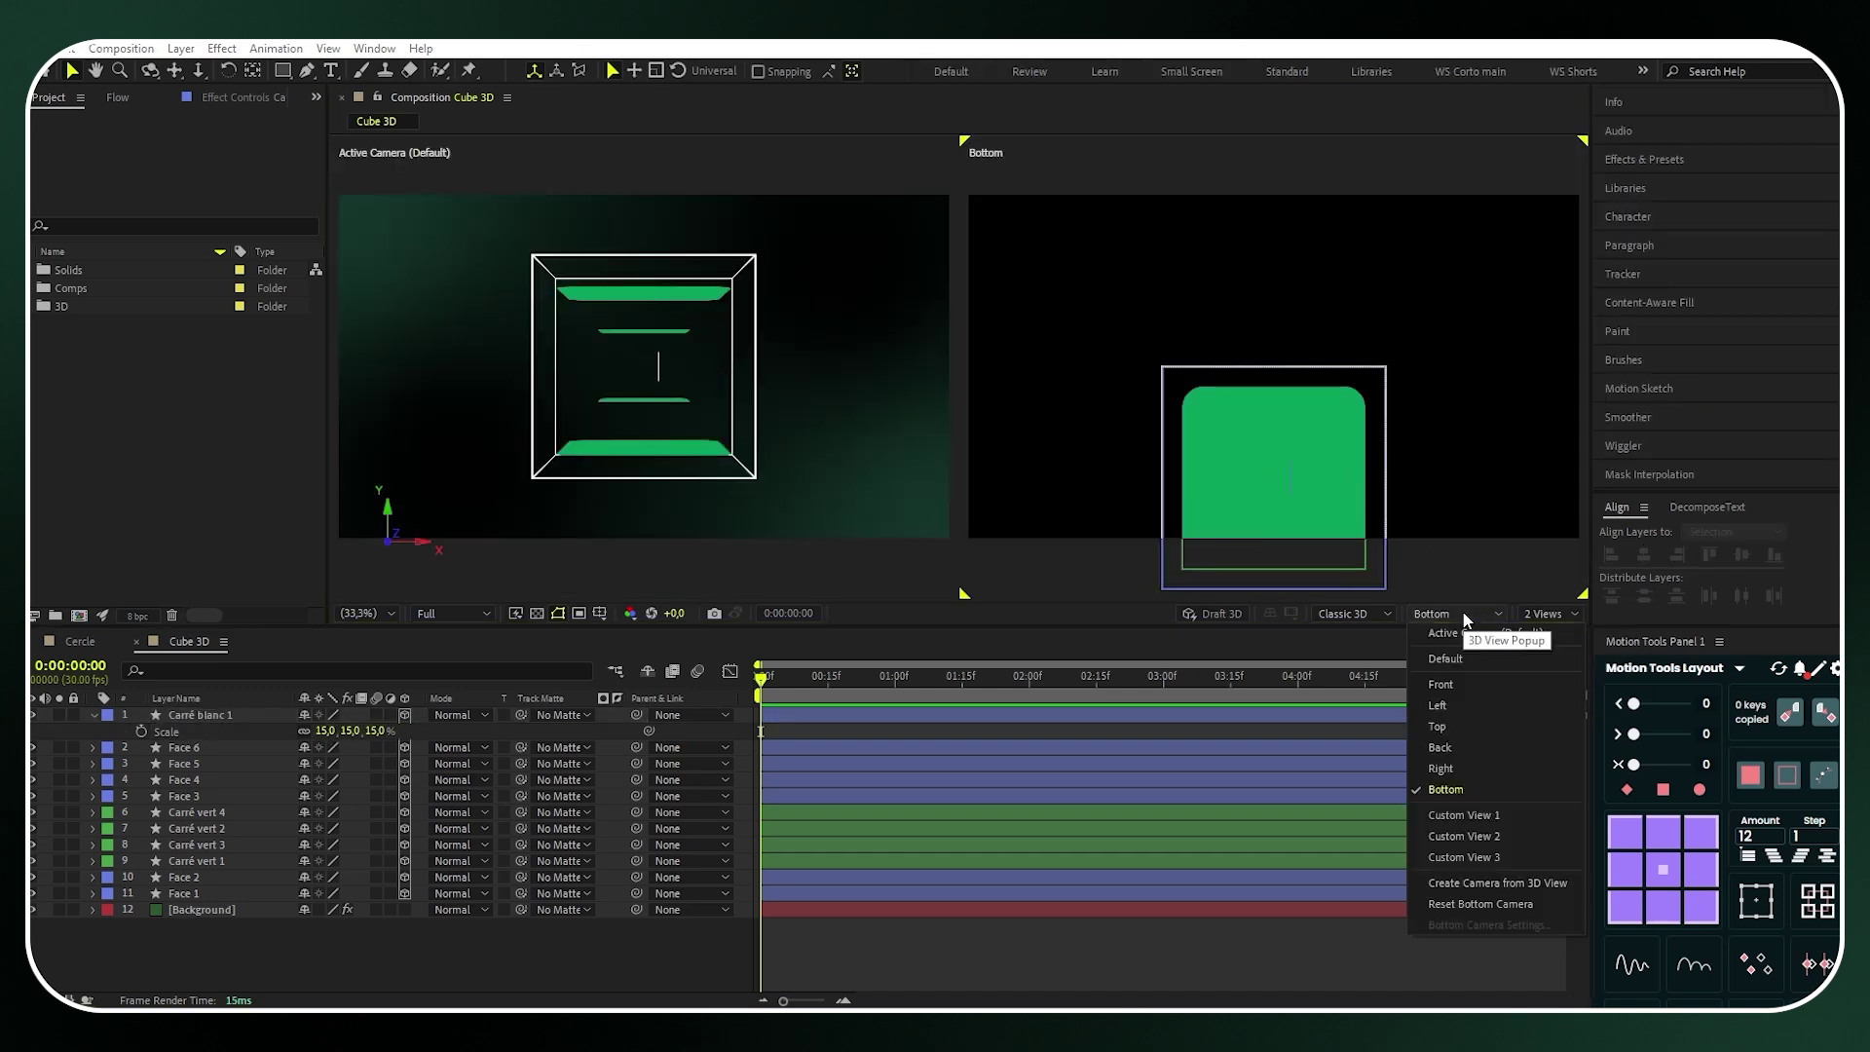
click(1465, 703)
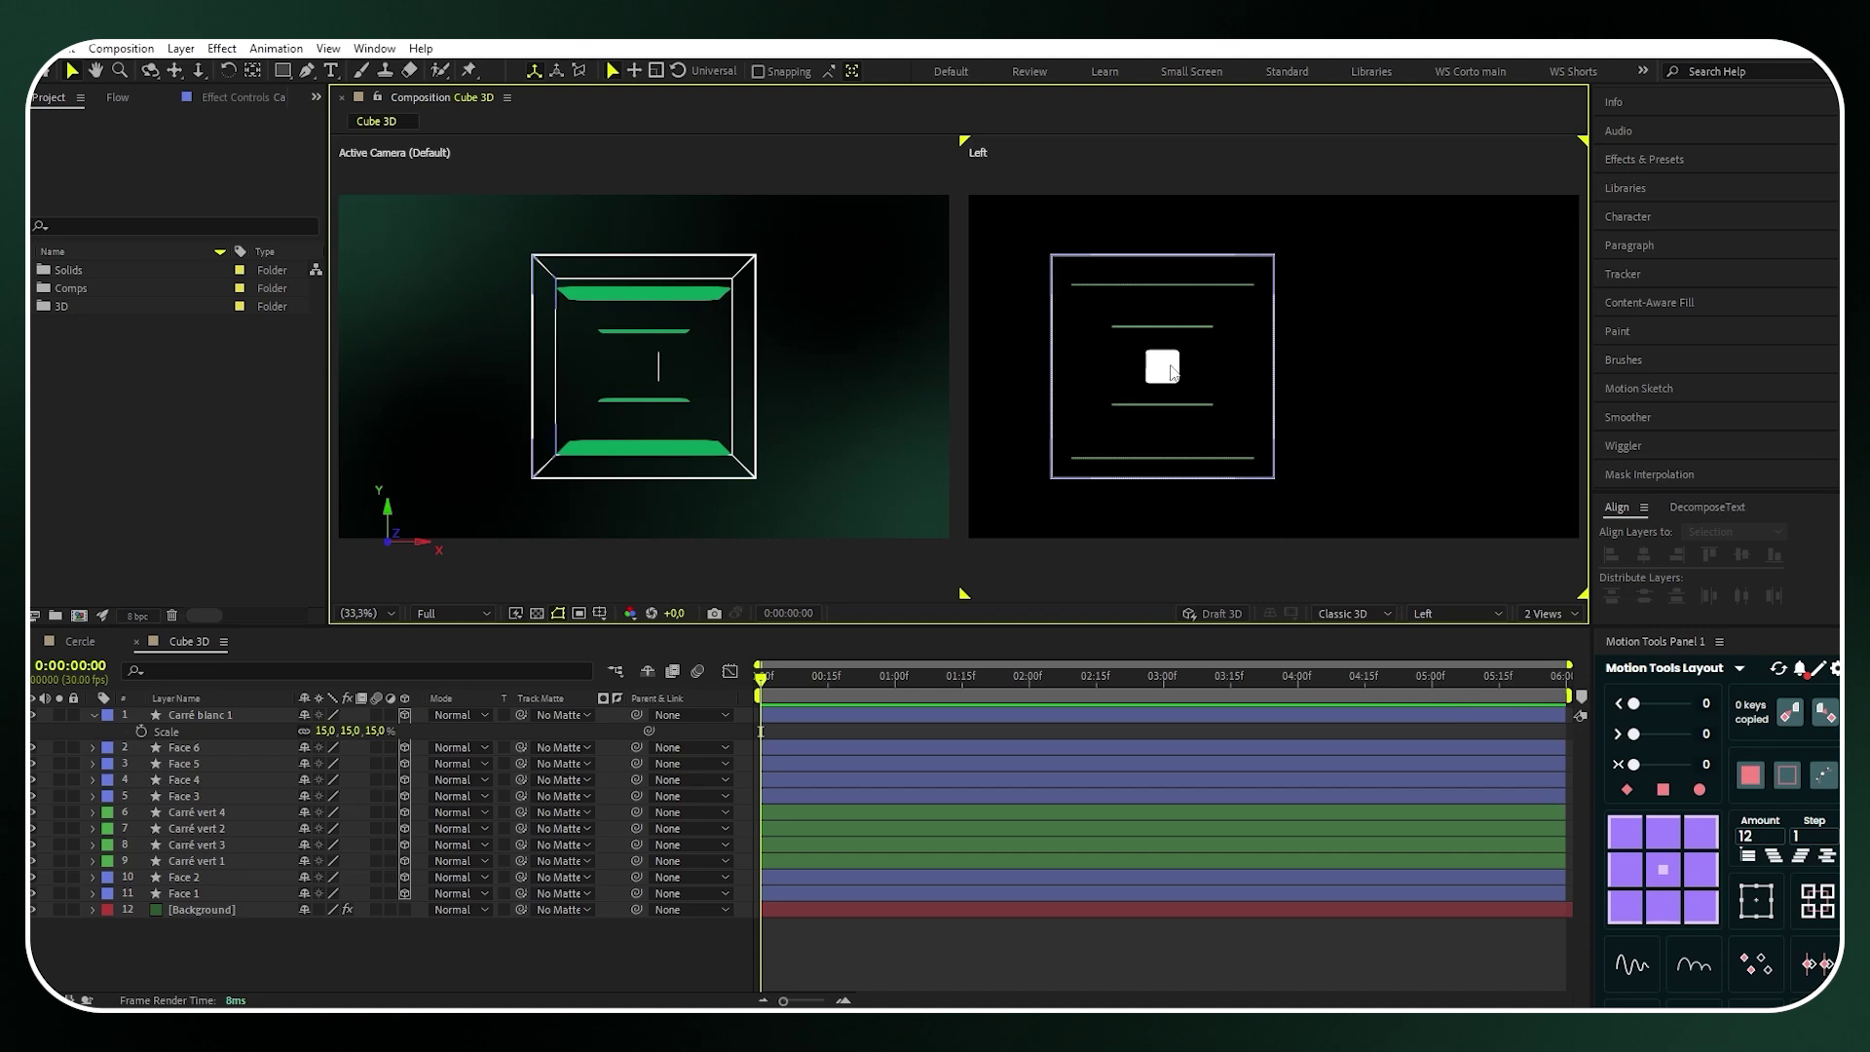
click(232, 715)
drag(721, 375, 711, 378)
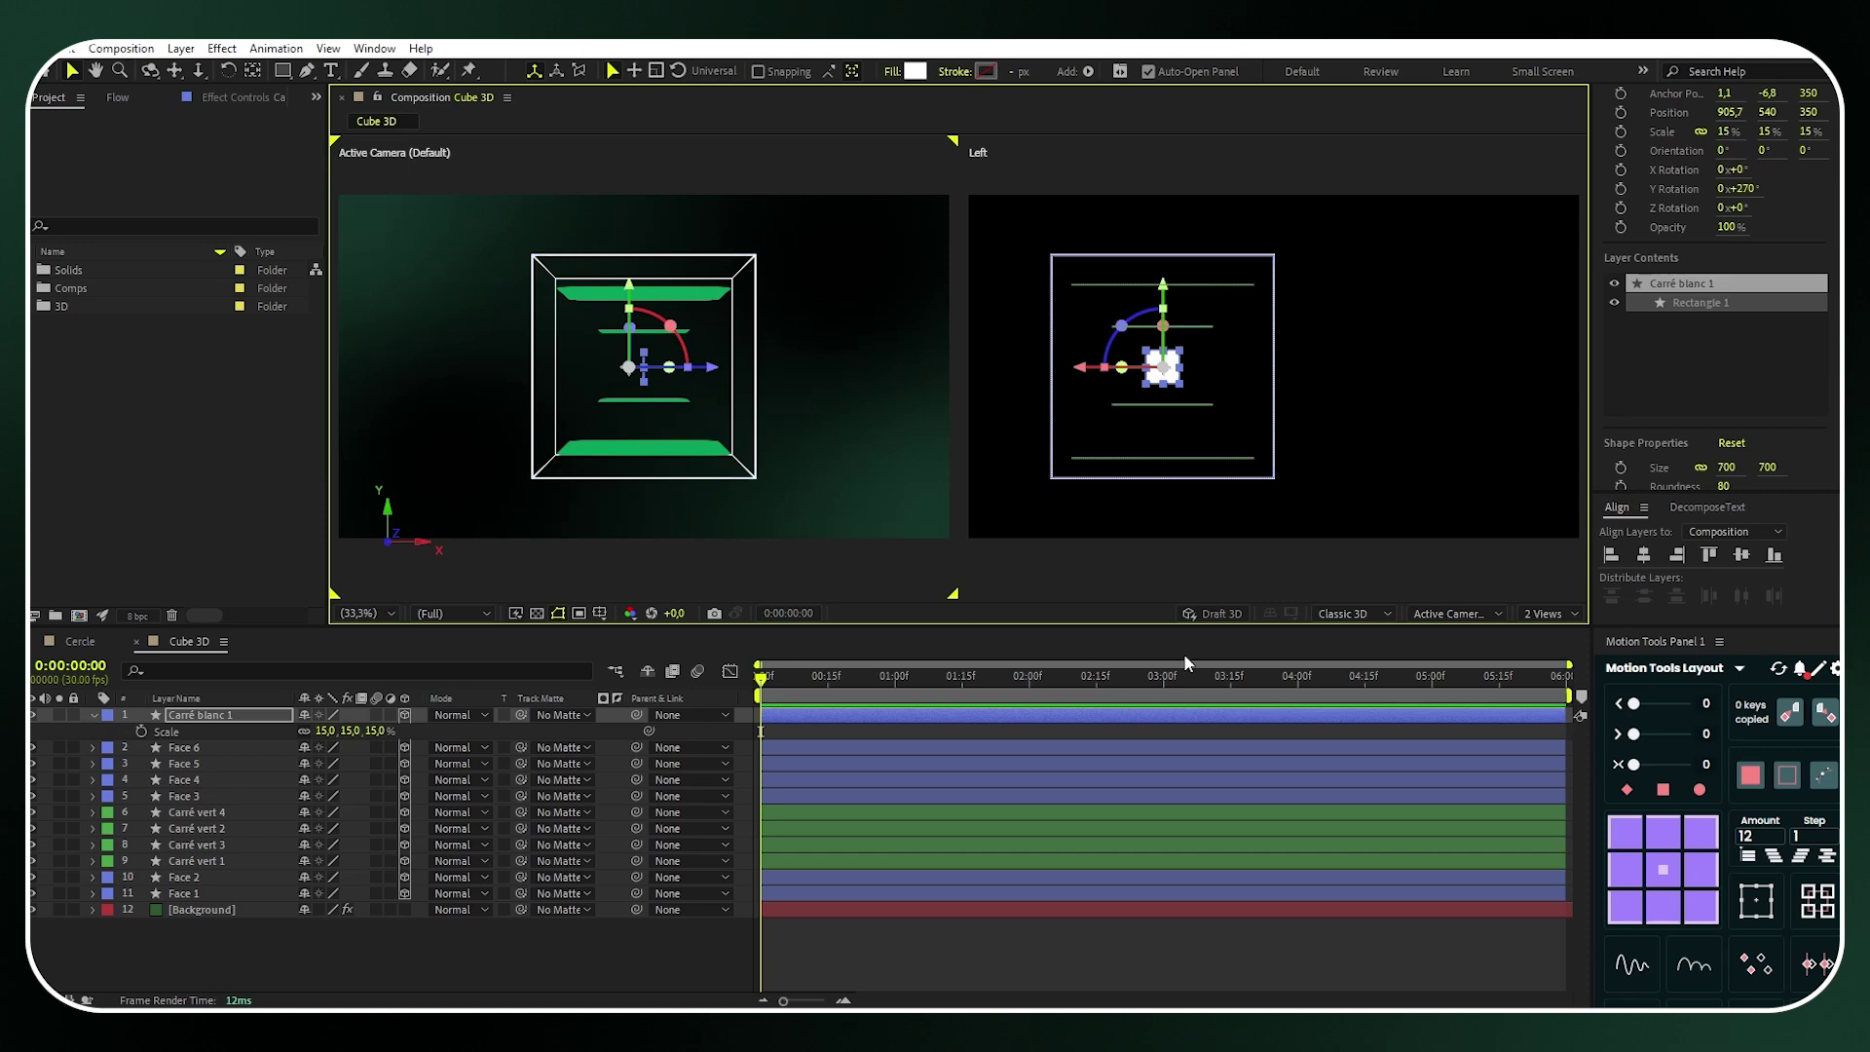
click(1548, 614)
click(1549, 635)
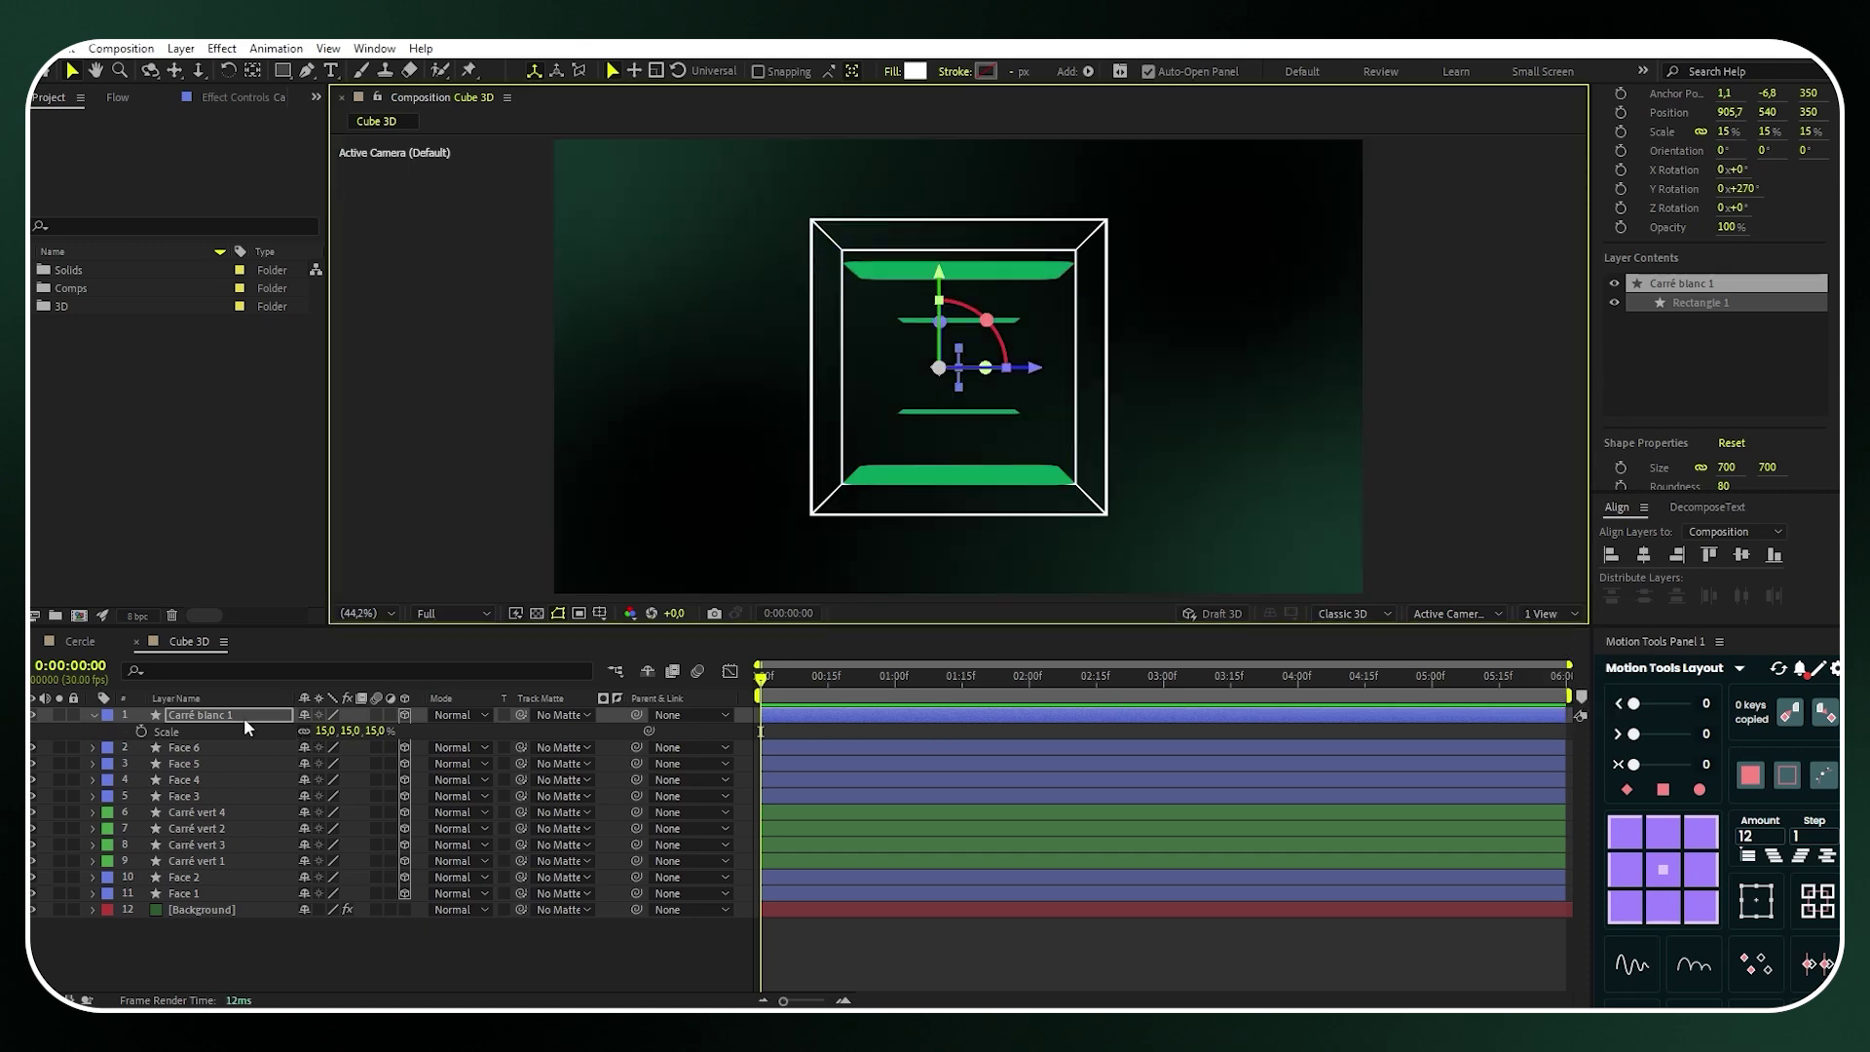
Place Carré blanc 1 below Face 3 with the Green label, and reorder Carré vert 2 directly above Carré vert 1
drag(243, 715, 234, 802)
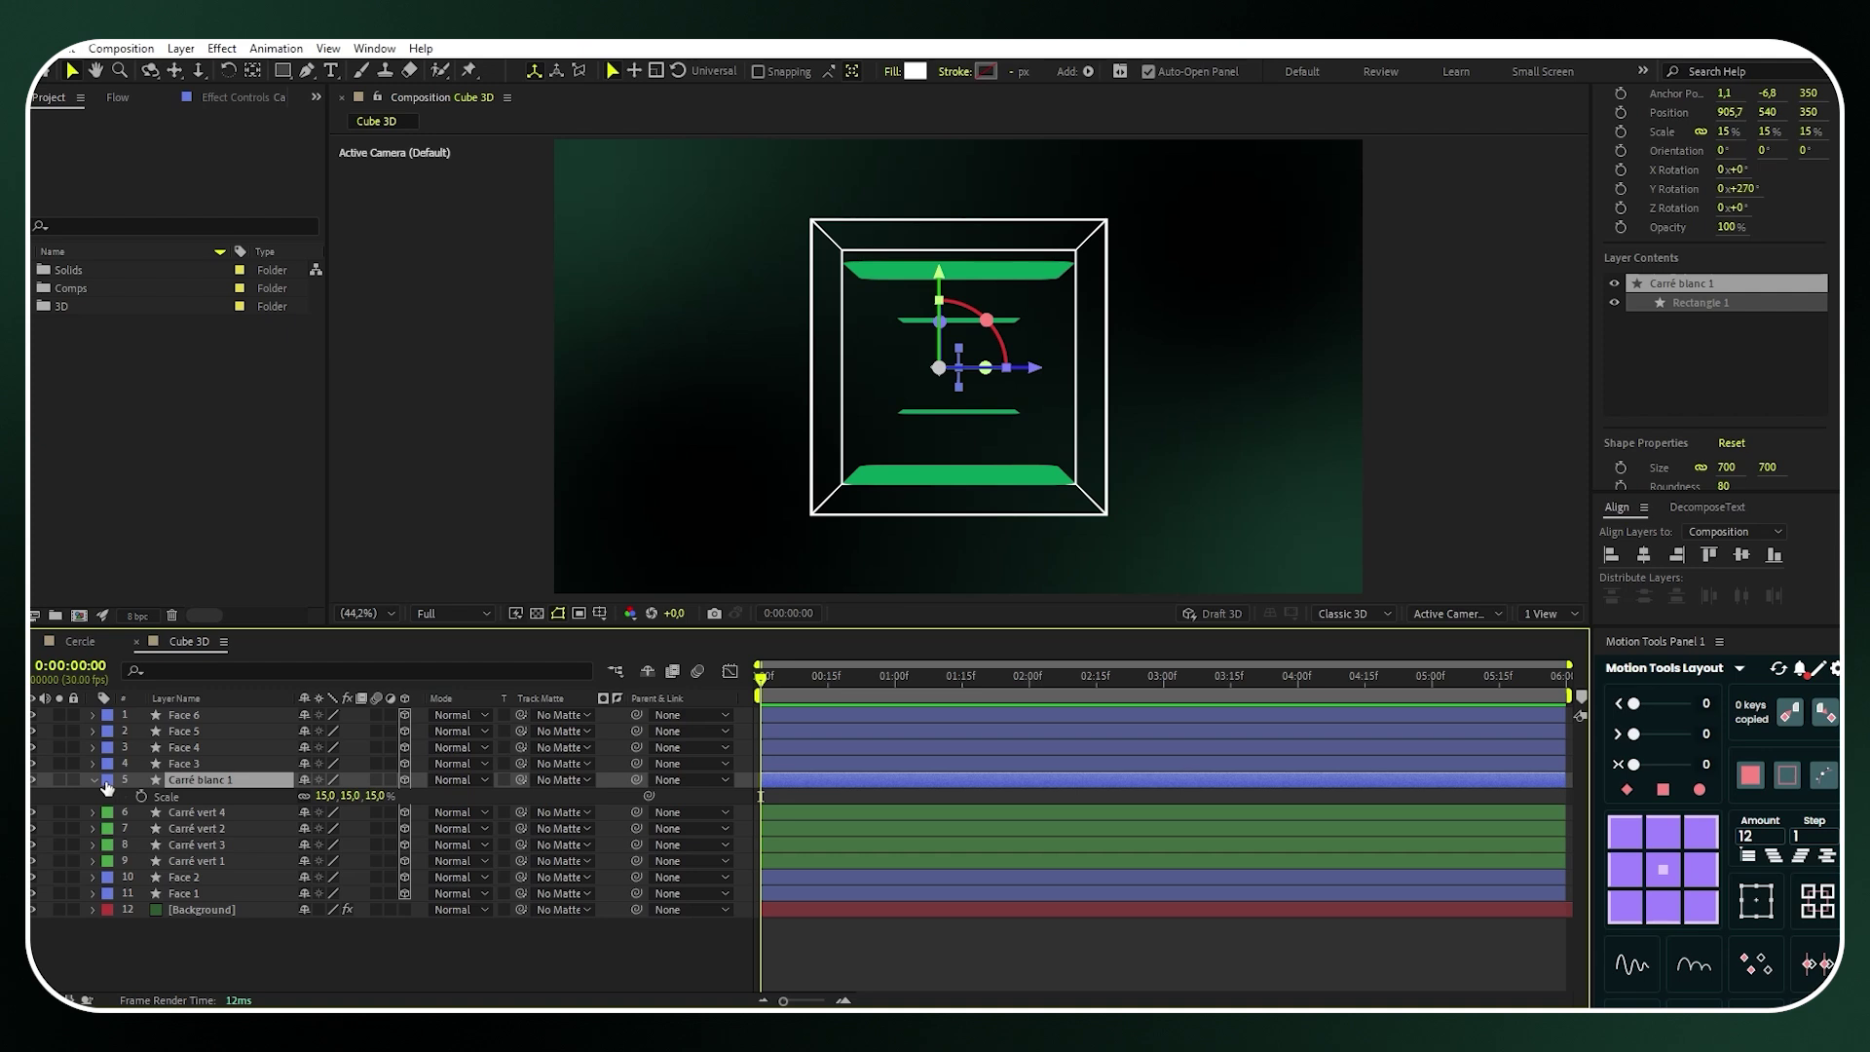
click(107, 781)
click(146, 619)
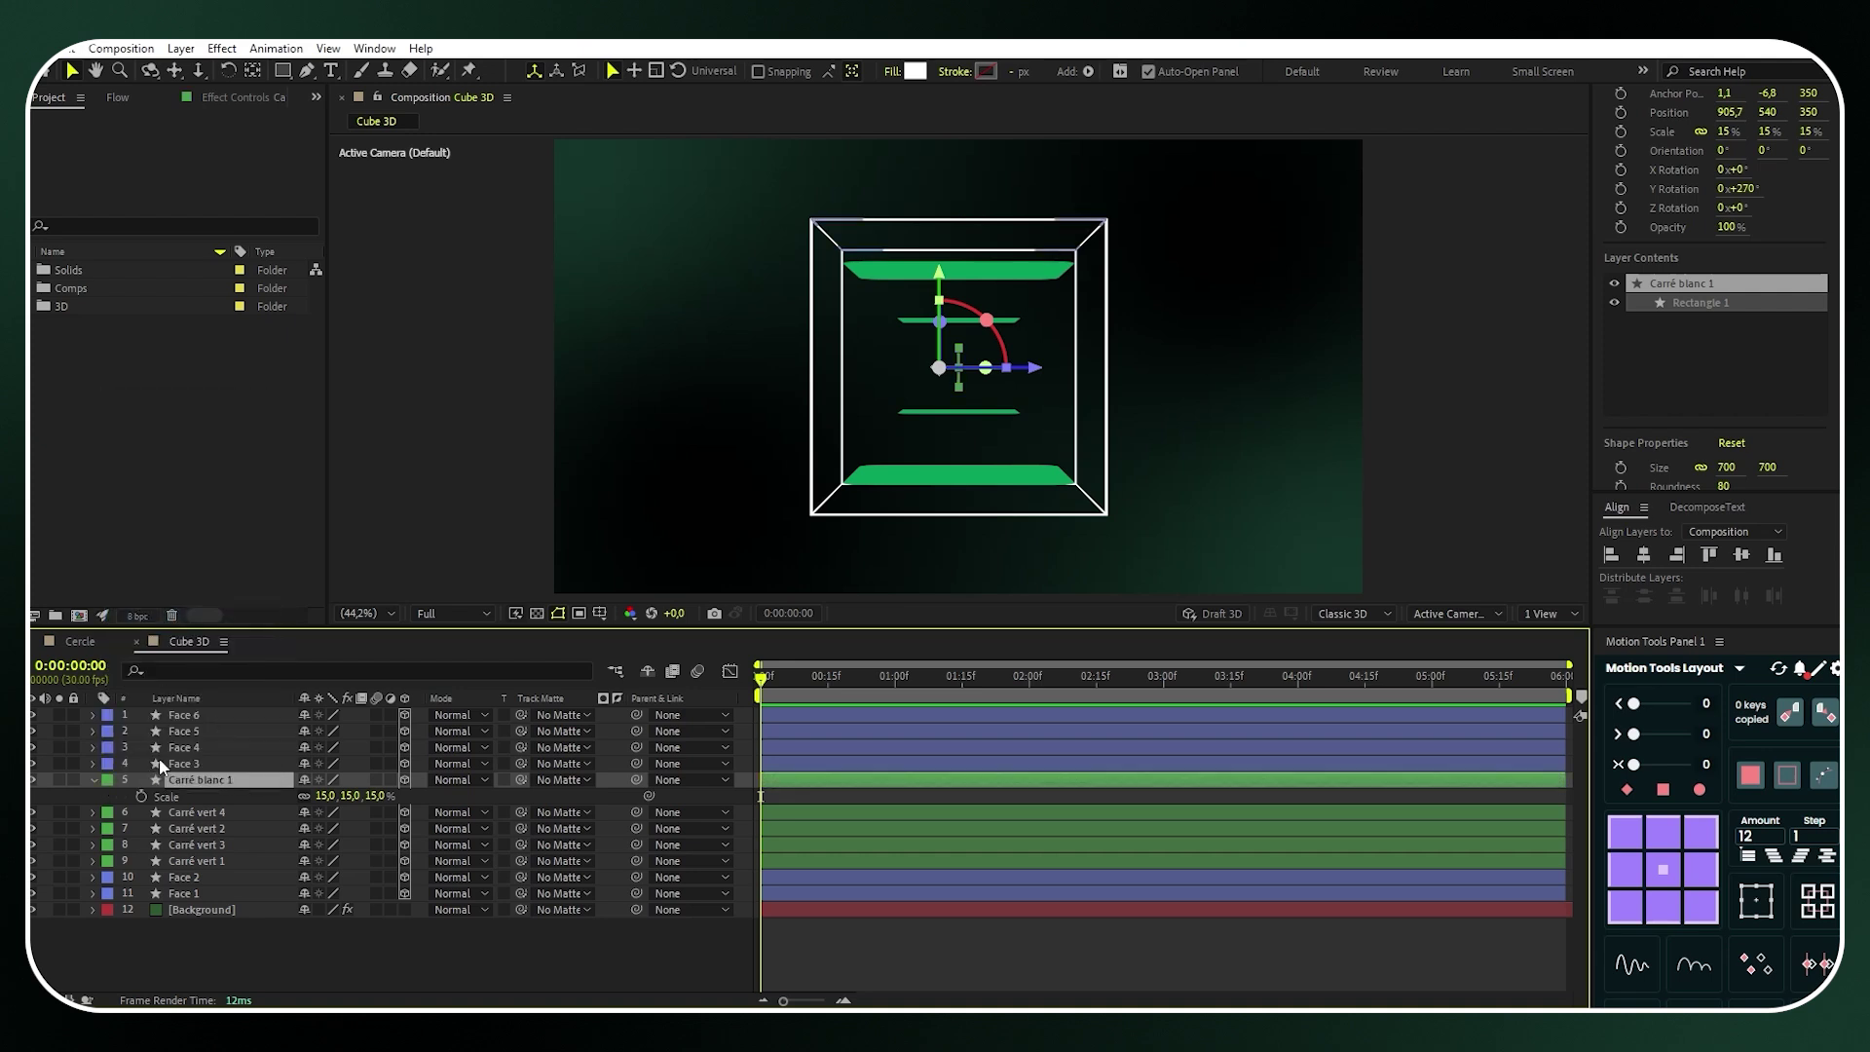
click(92, 780)
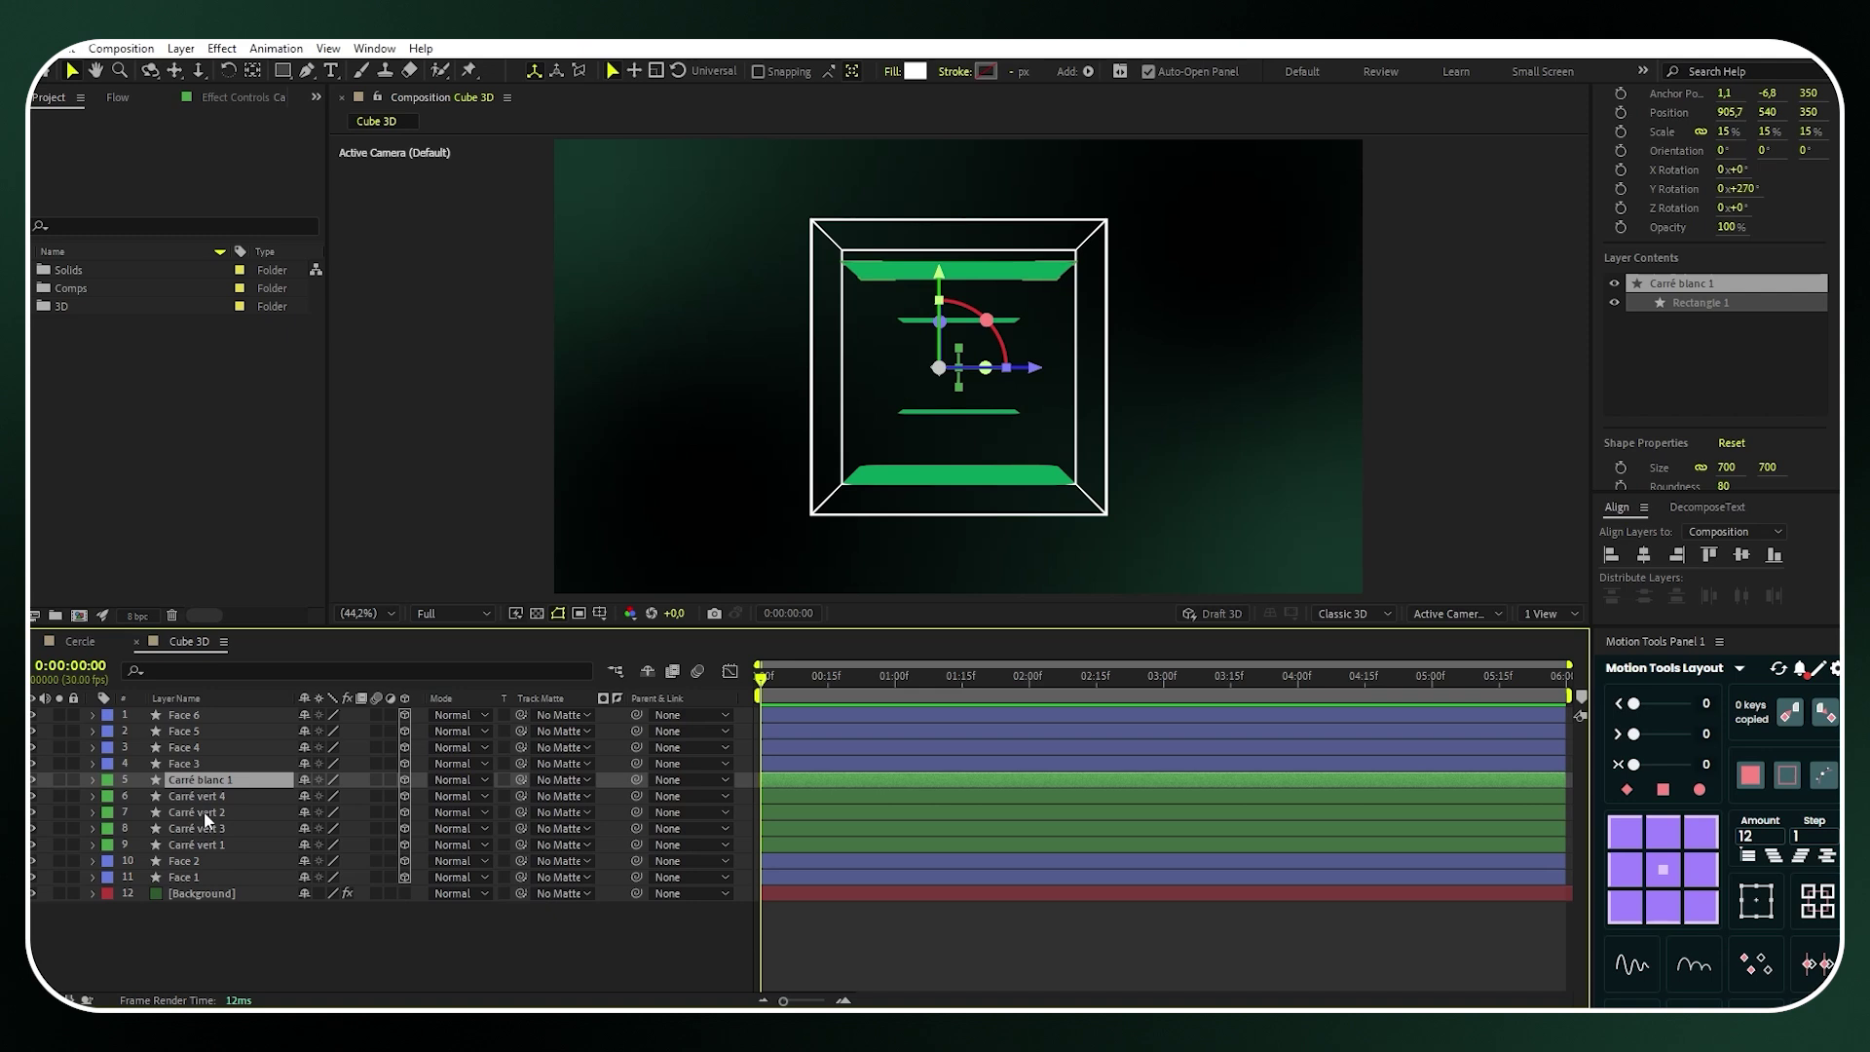
drag(205, 815, 202, 834)
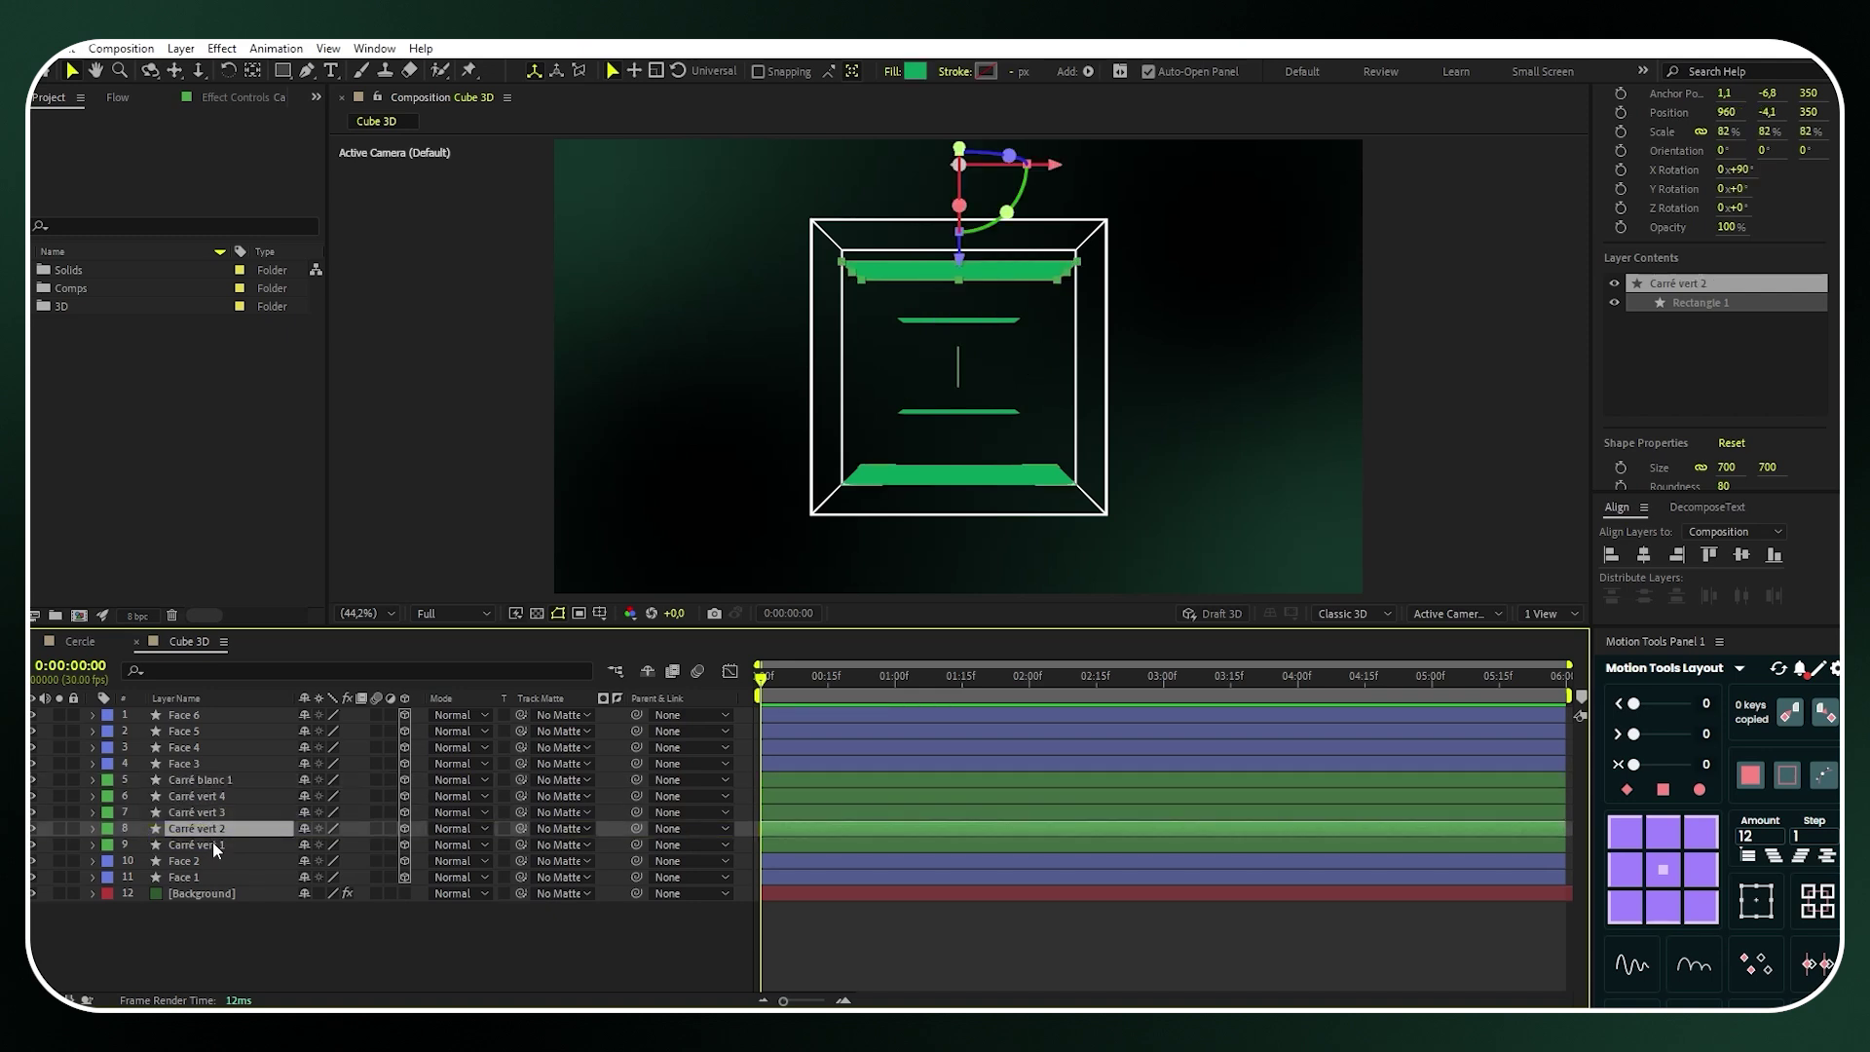
Keyframe the opacity of Carré vert 1 and Carré vert 2 from 0% at 0:00:00:28, rising to 100% shortly after
shift+click(212, 844)
drag(767, 687, 886, 693)
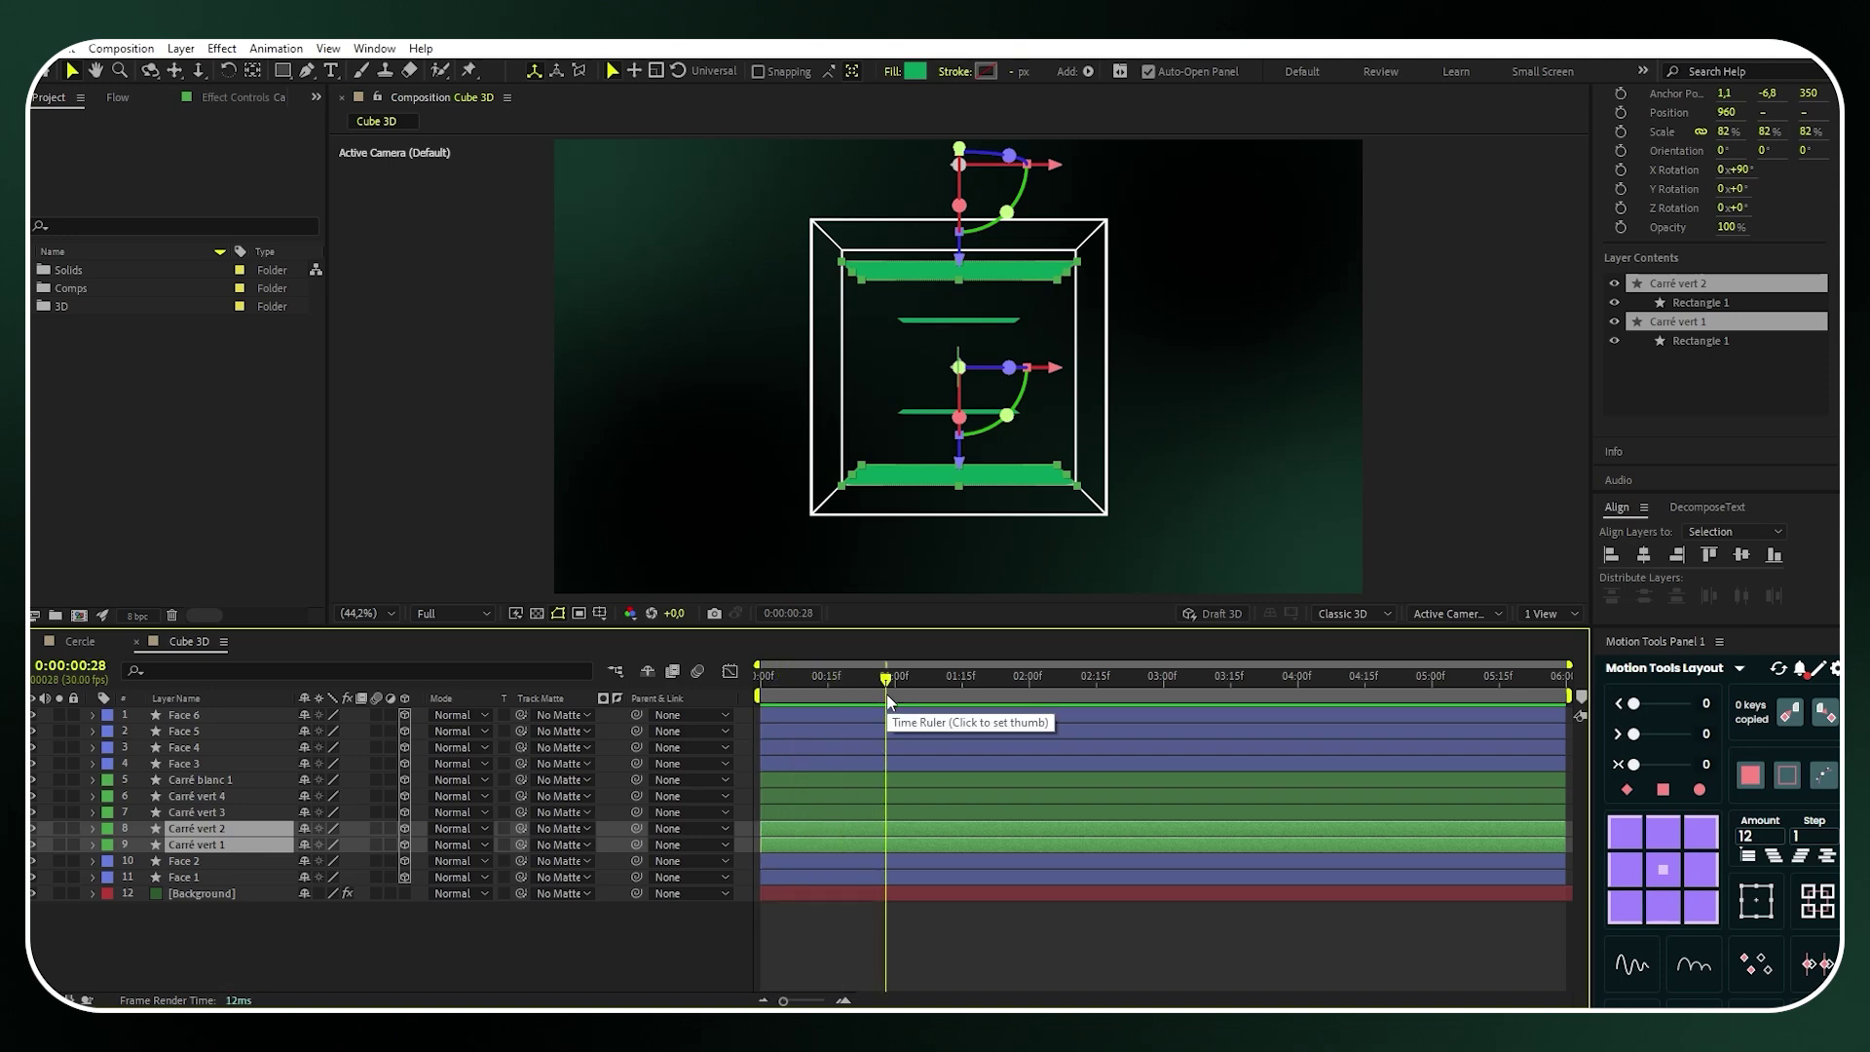
key(t)
click(142, 844)
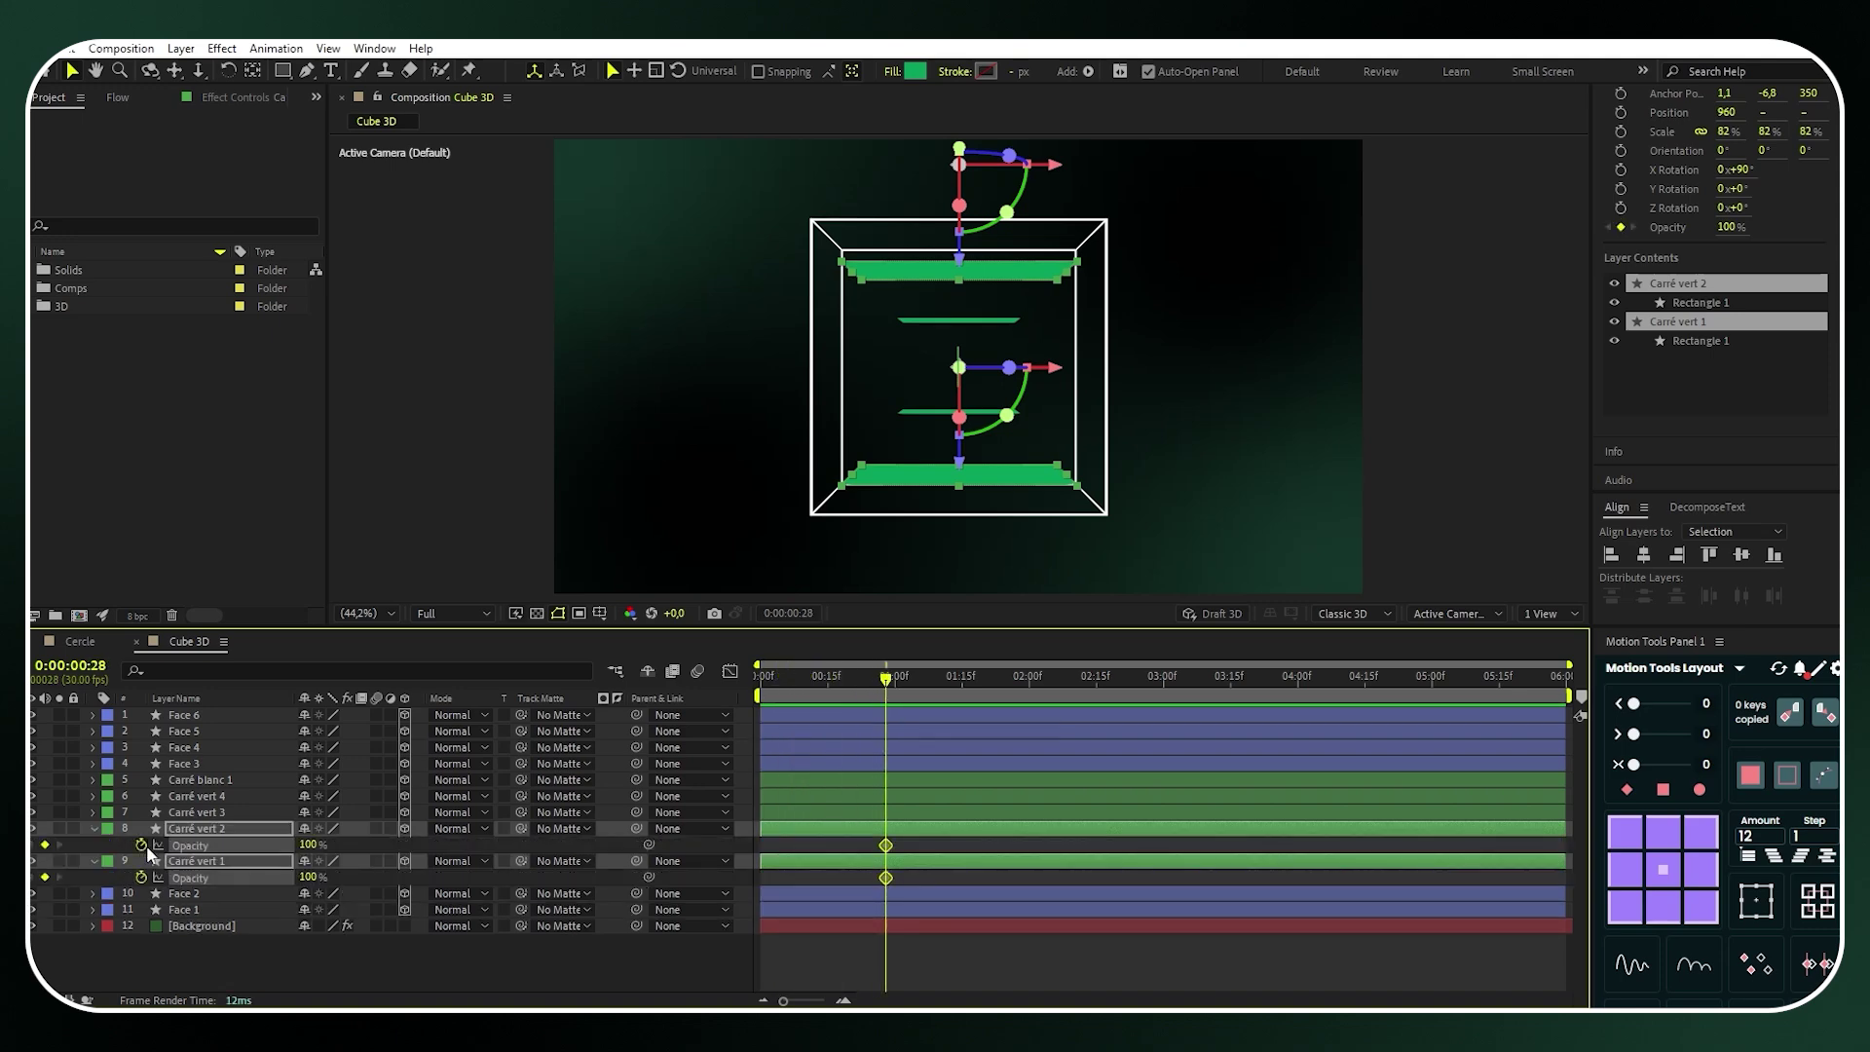
drag(887, 845, 931, 847)
click(311, 845)
text(0)
key(Return)
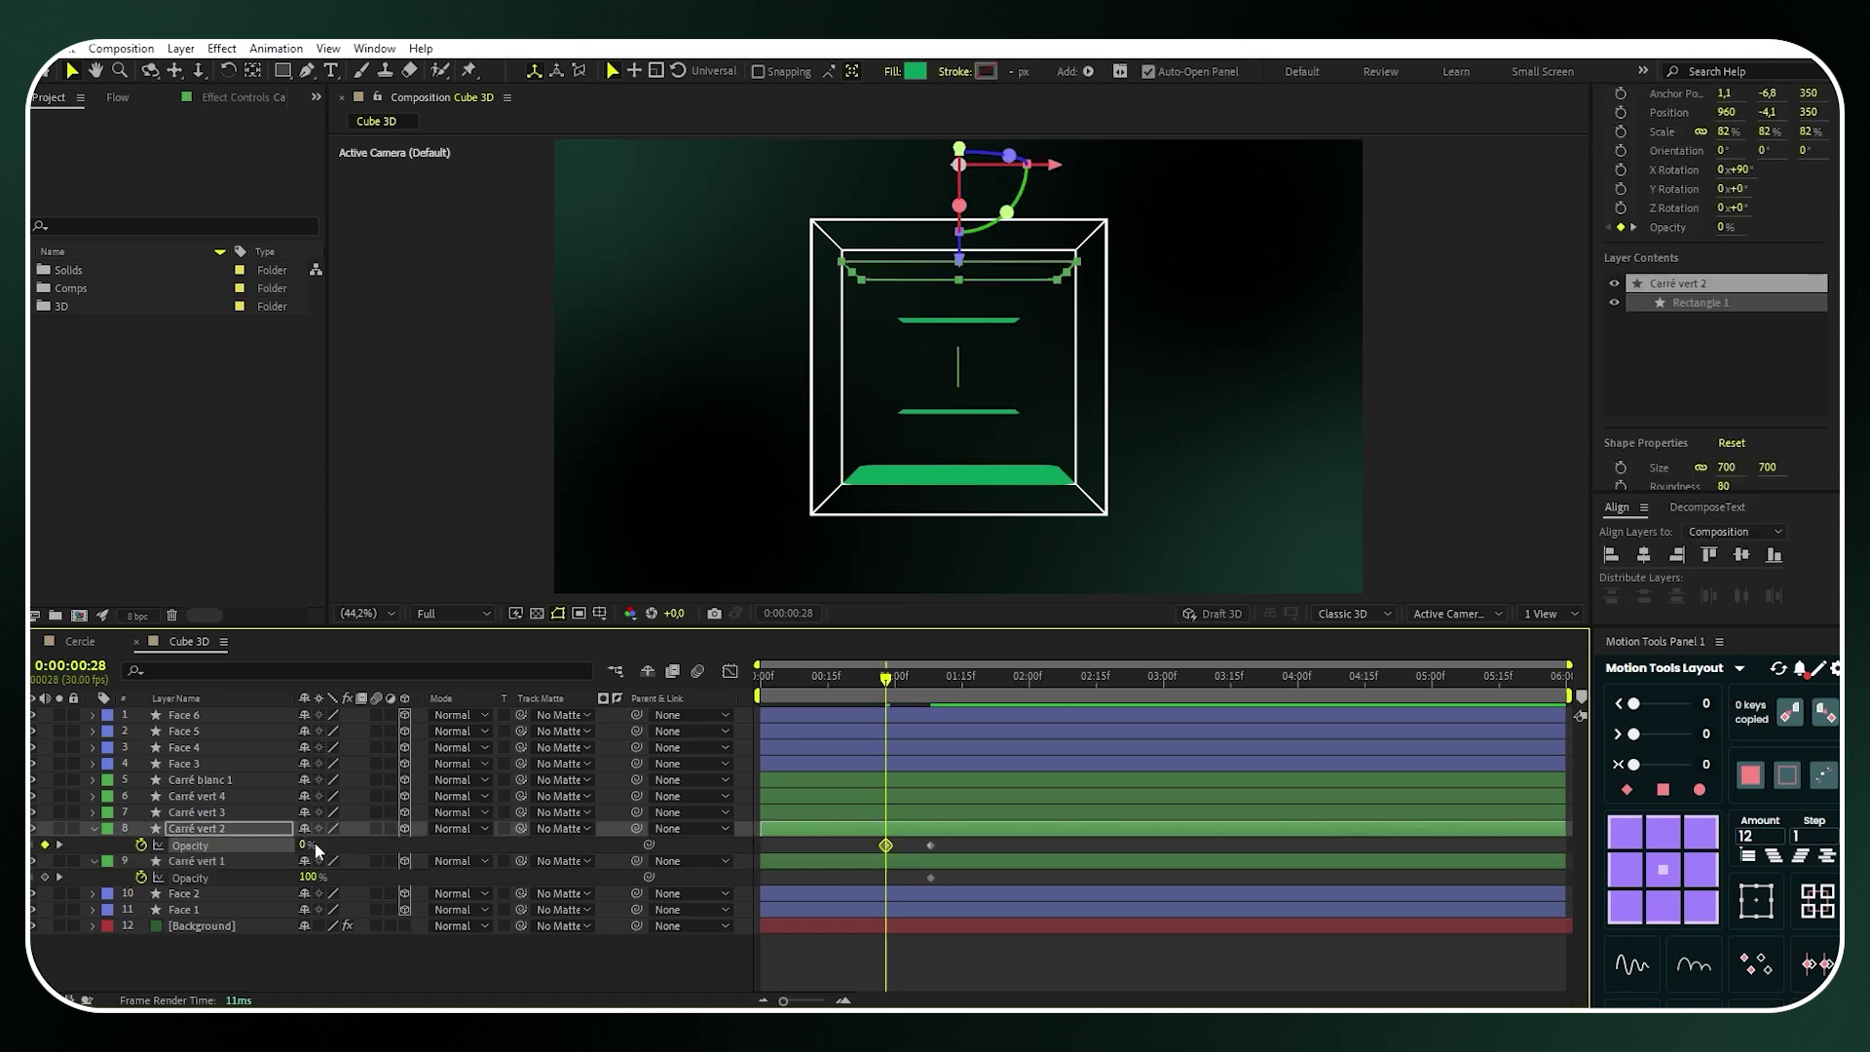
Move the ending opacity keyframes of Carré vert 1 and 2 to 0:00:01:18 and apply Easy Ease to all their opacity keyframes
drag(886, 679, 984, 685)
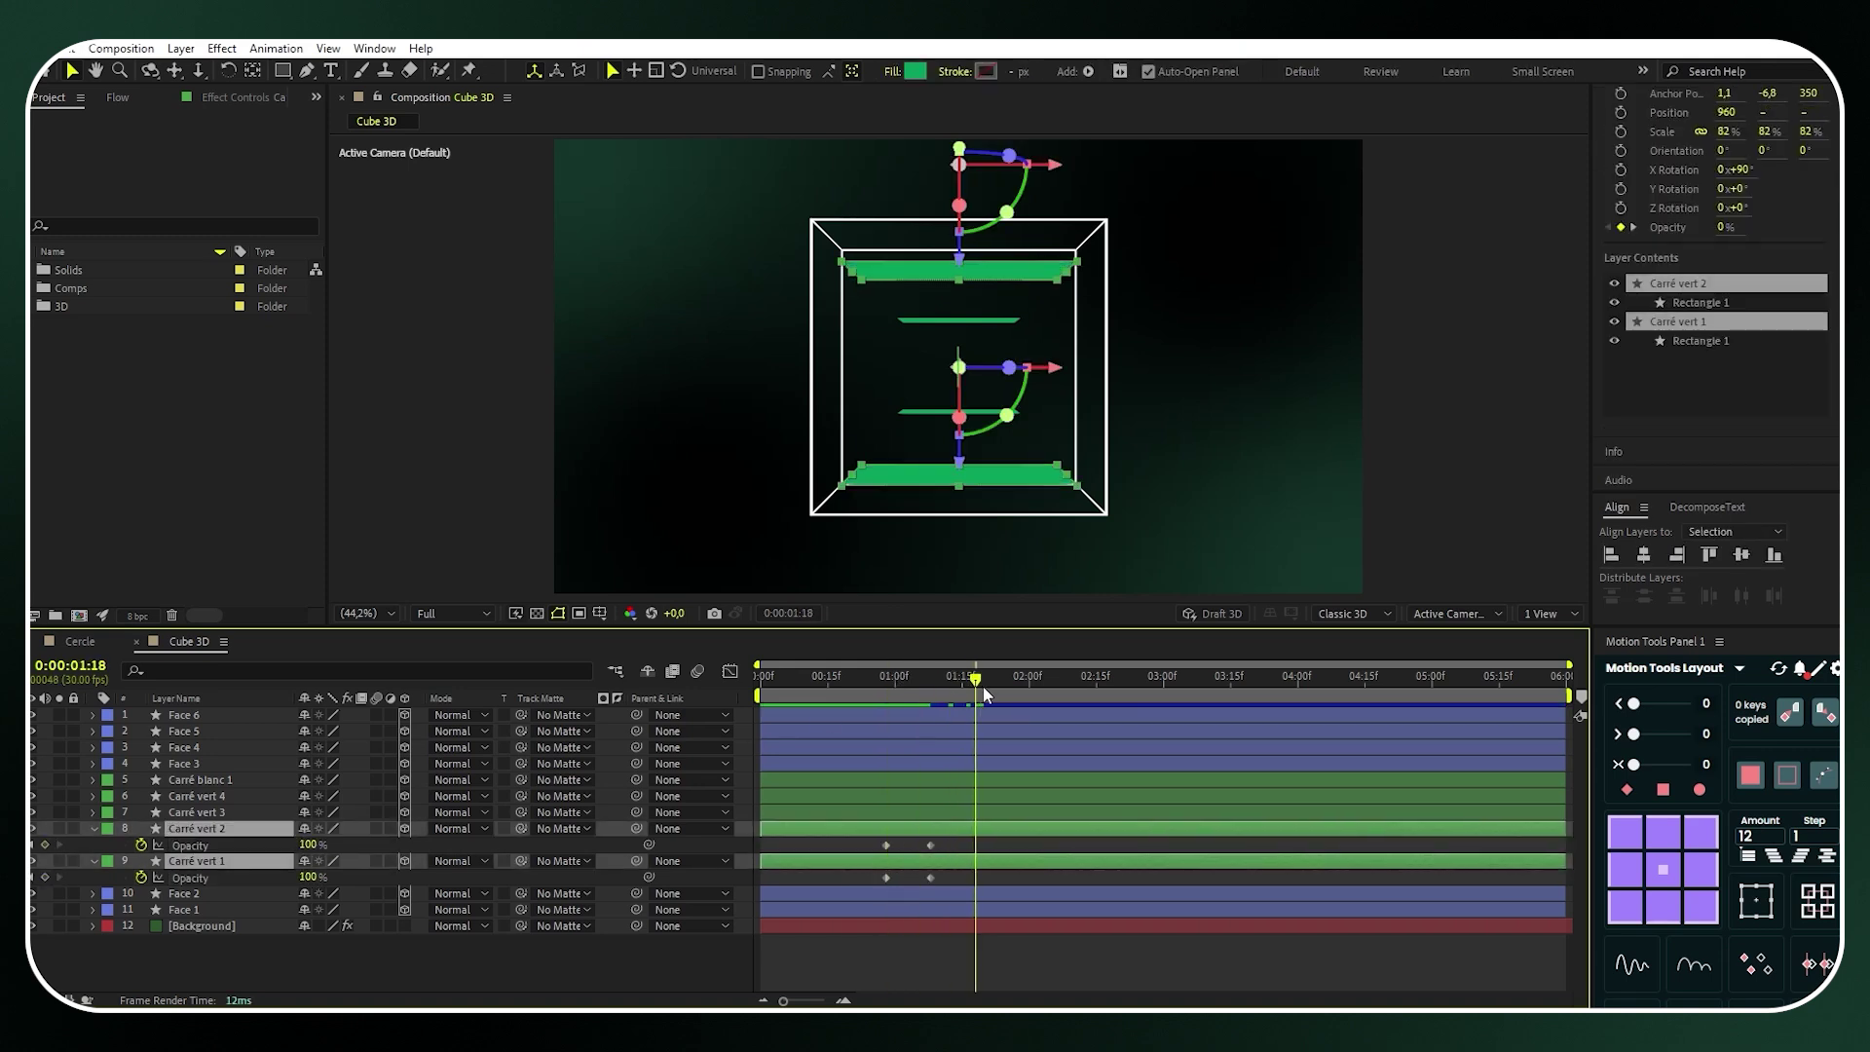
drag(949, 880, 975, 847)
drag(1003, 884, 849, 851)
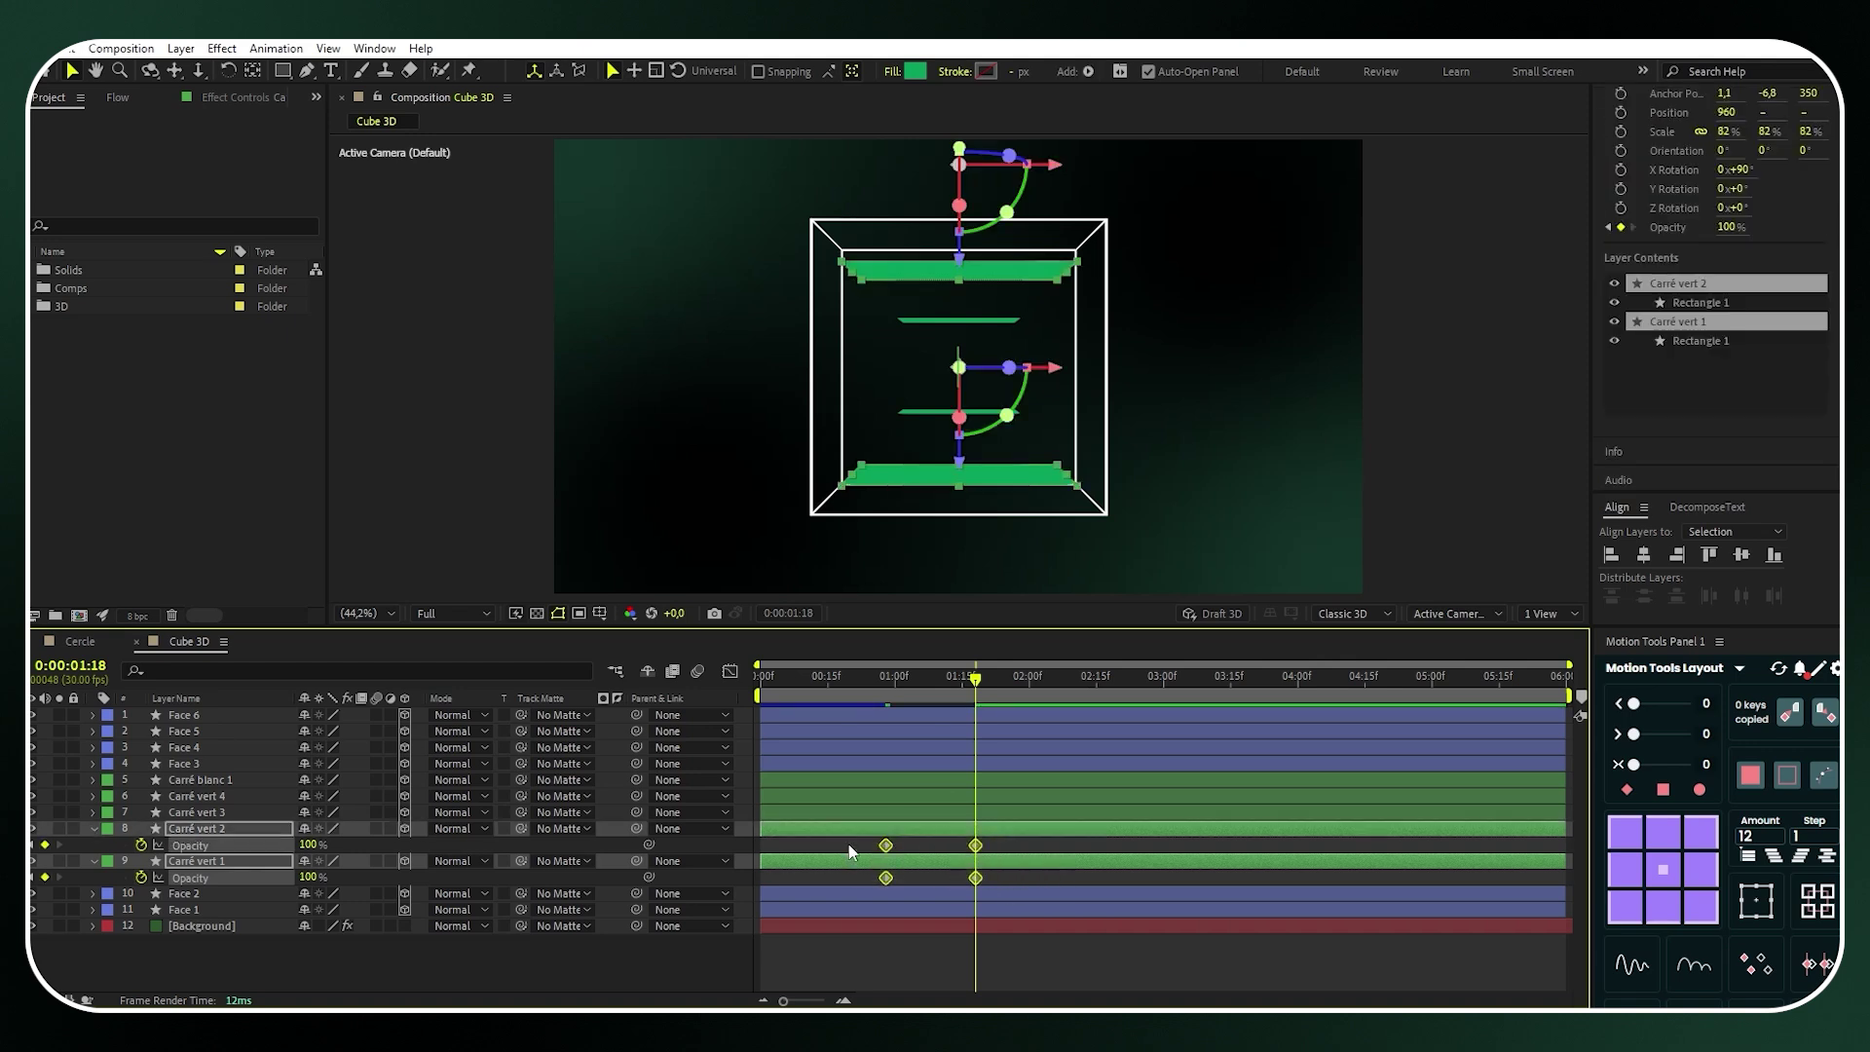
key(F9)
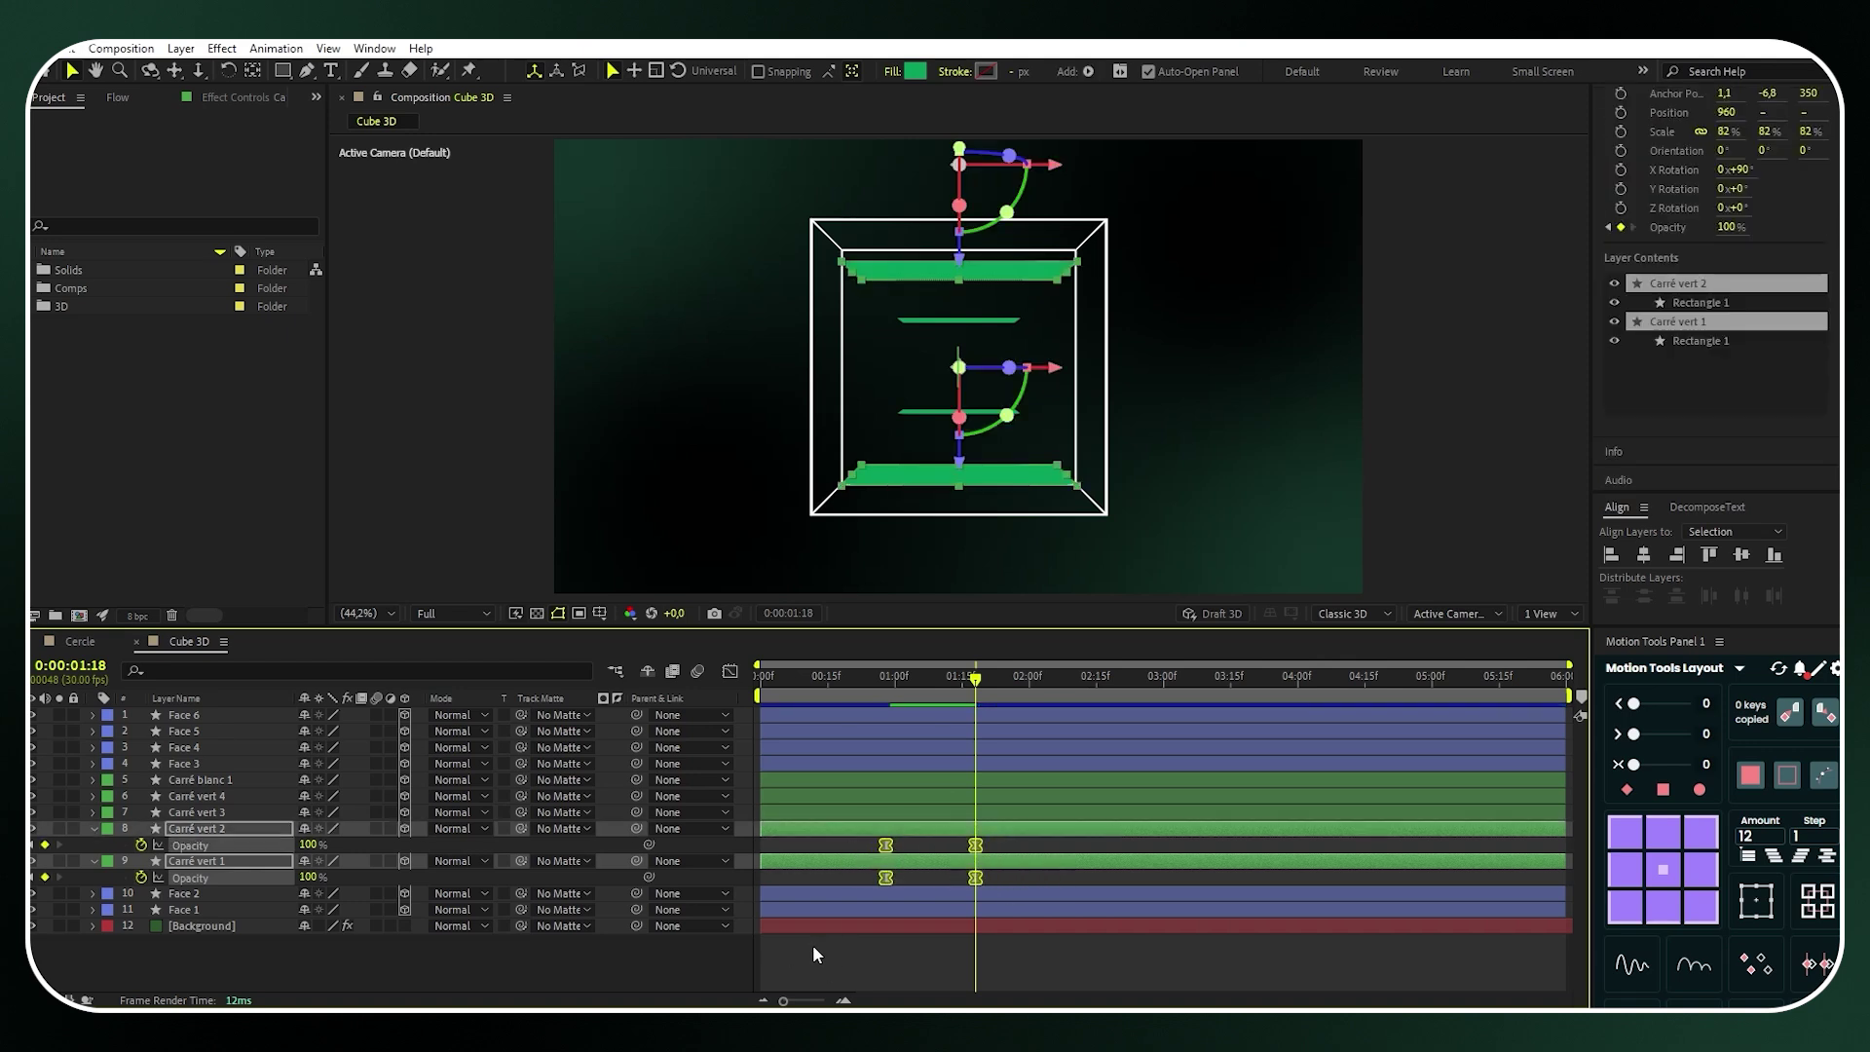
Shift Carré vert 2's opacity keyframes so its fade-in starts at 0:00:01:18, and collapse both layers' properties
click(812, 947)
drag(1055, 846, 979, 857)
click(94, 828)
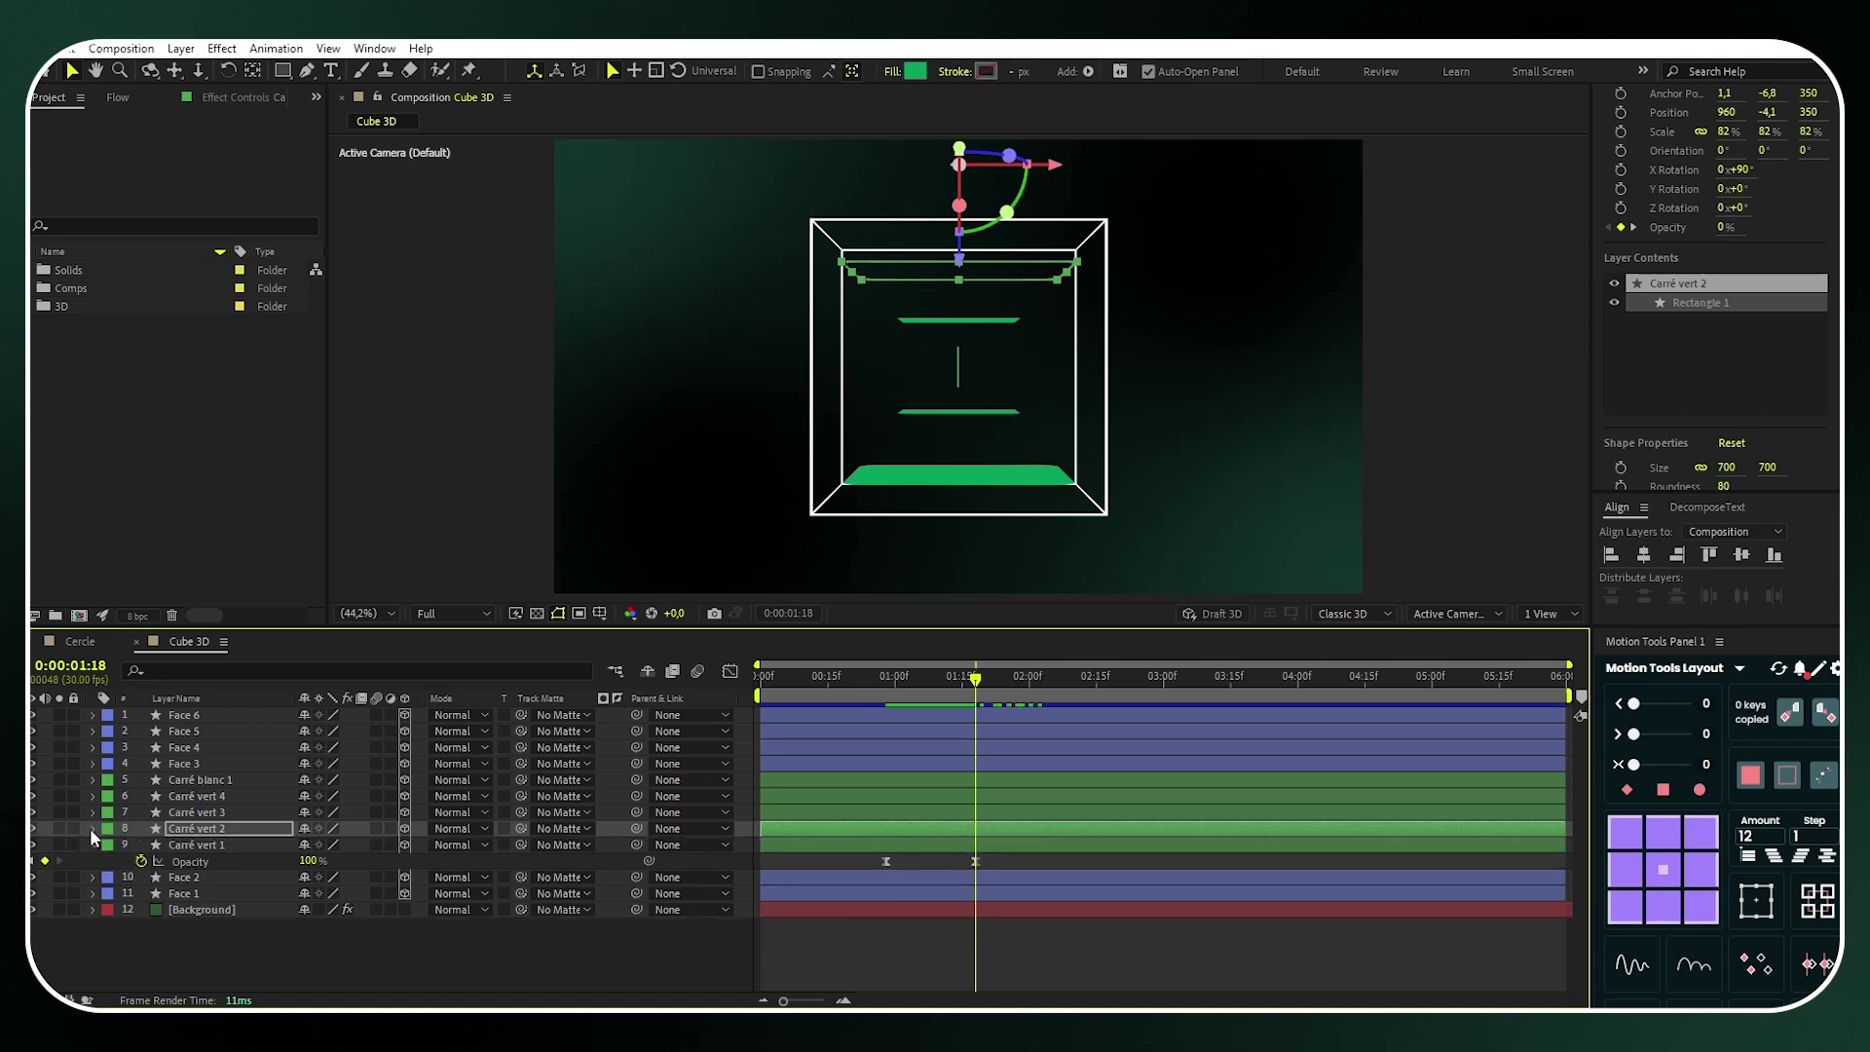
click(92, 844)
Keyframe the opacity of Carré blanc 1, Carré vert 4 and Carré vert 3 from 0% at 0:00:02:22, rising to 100% shortly after
drag(975, 678, 1127, 691)
click(956, 812)
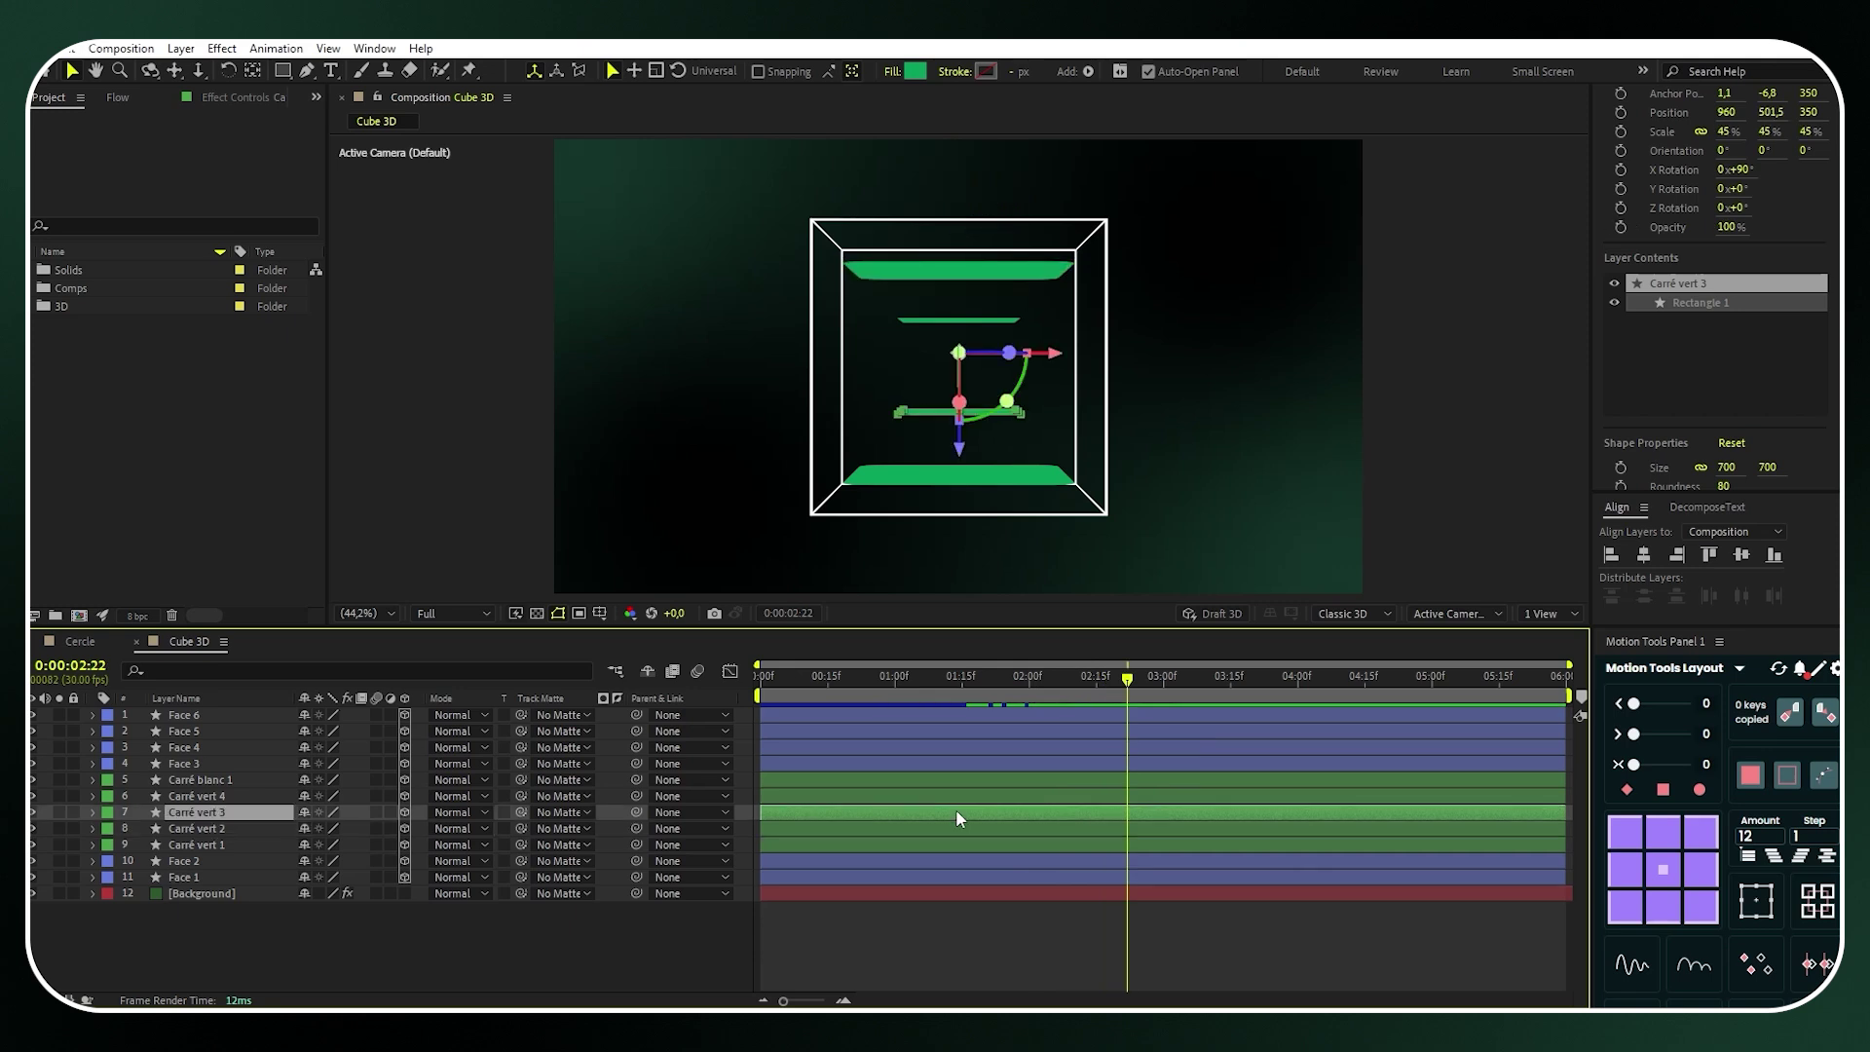
shift+click(958, 783)
key(t)
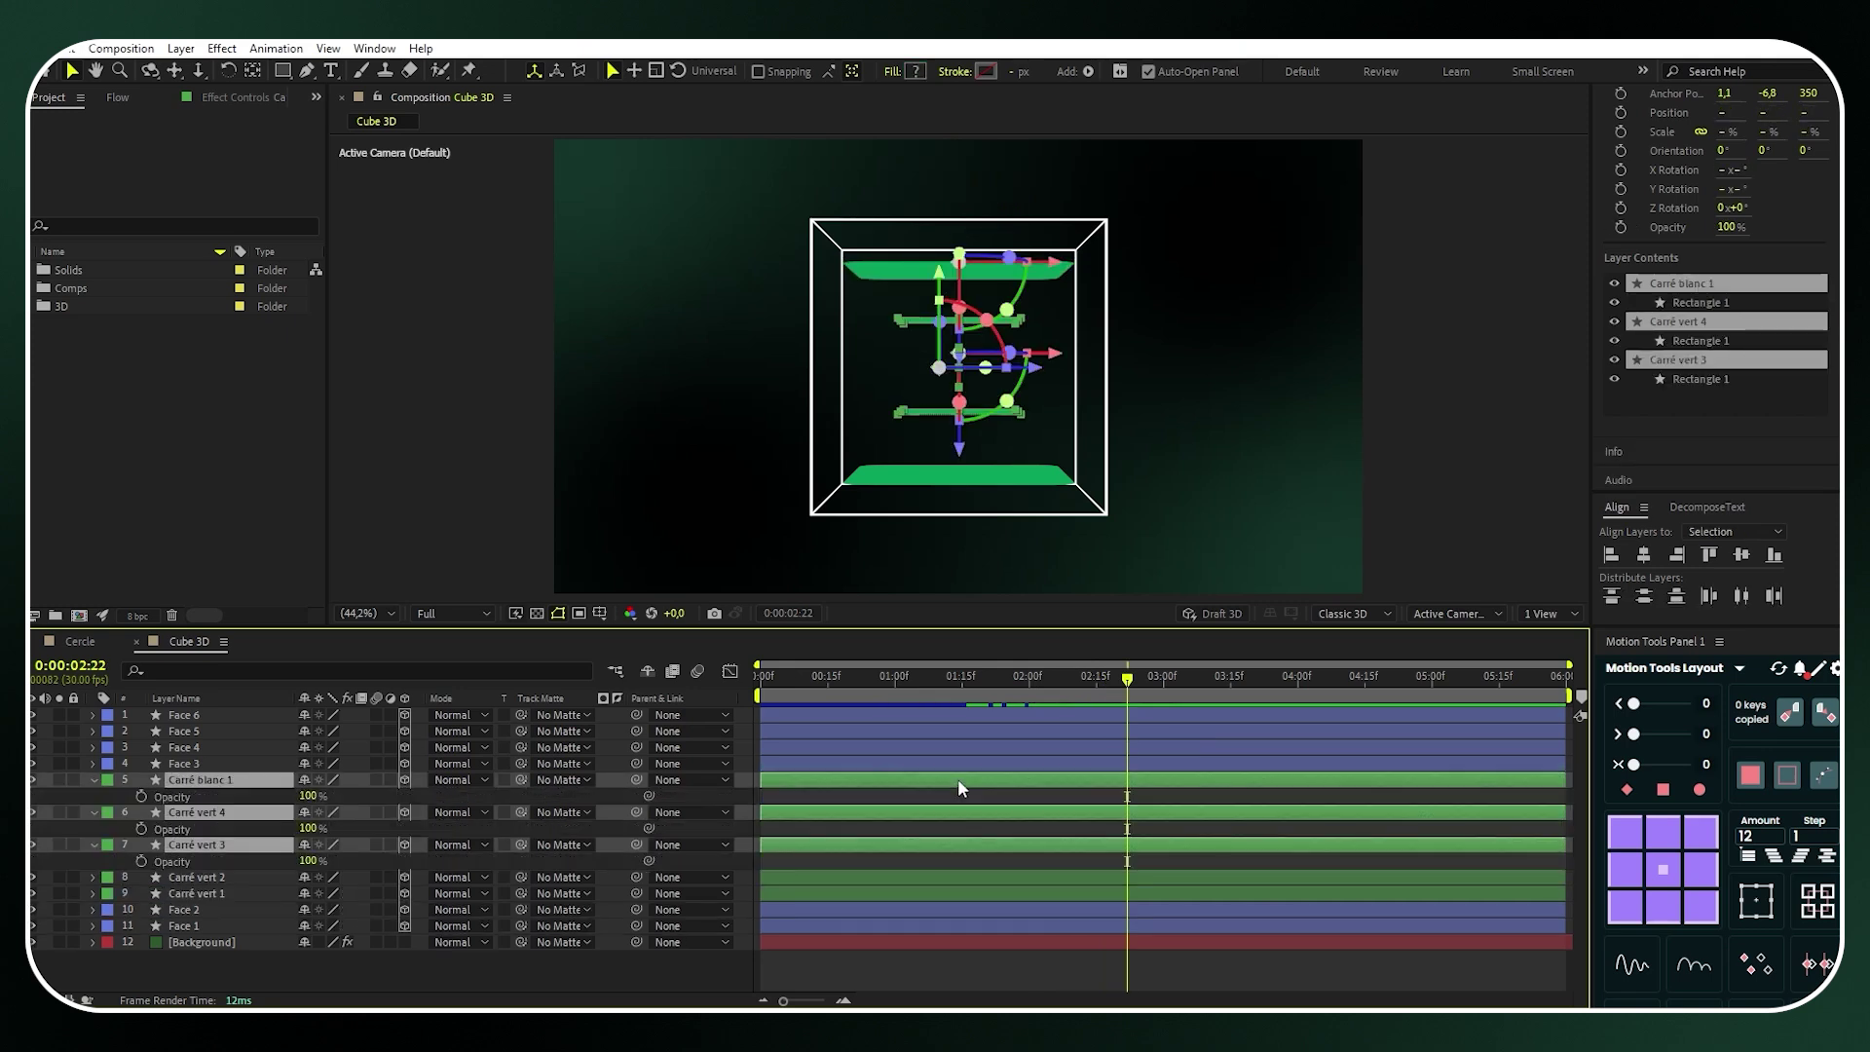
click(141, 795)
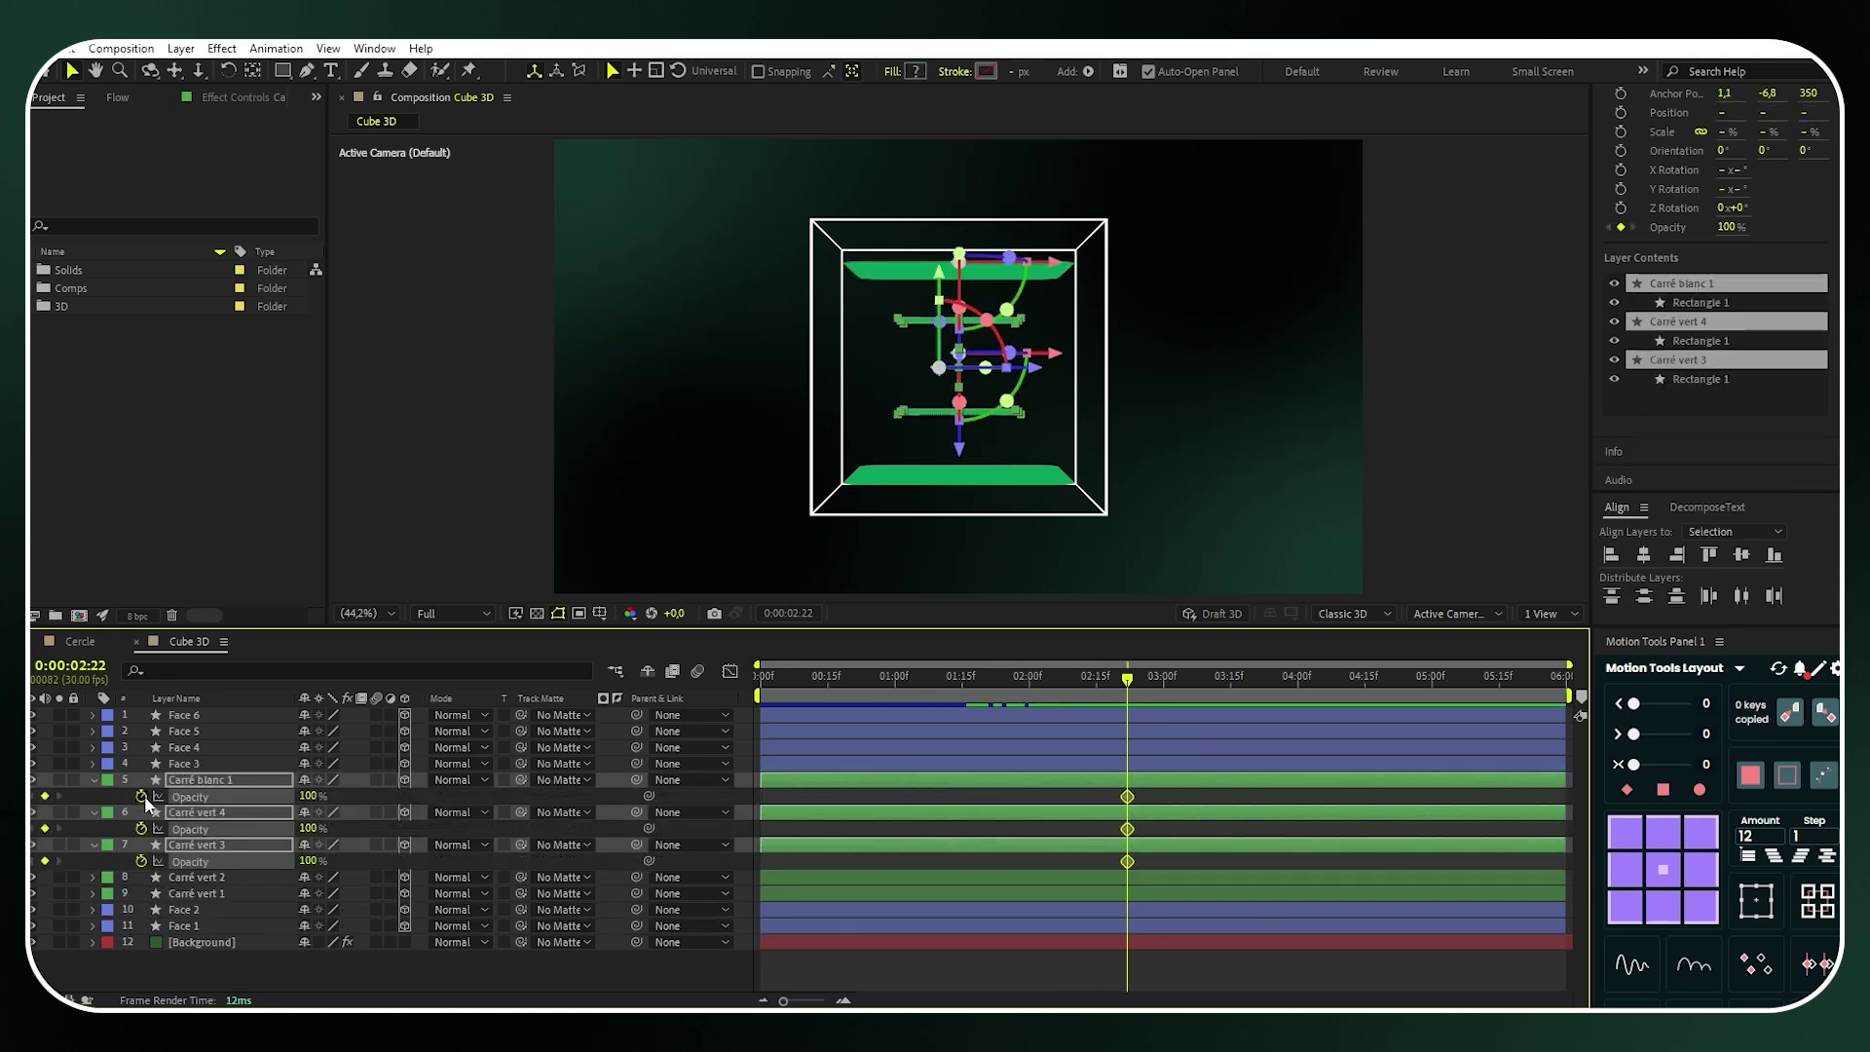
drag(1126, 796, 1213, 796)
click(308, 796)
text(0)
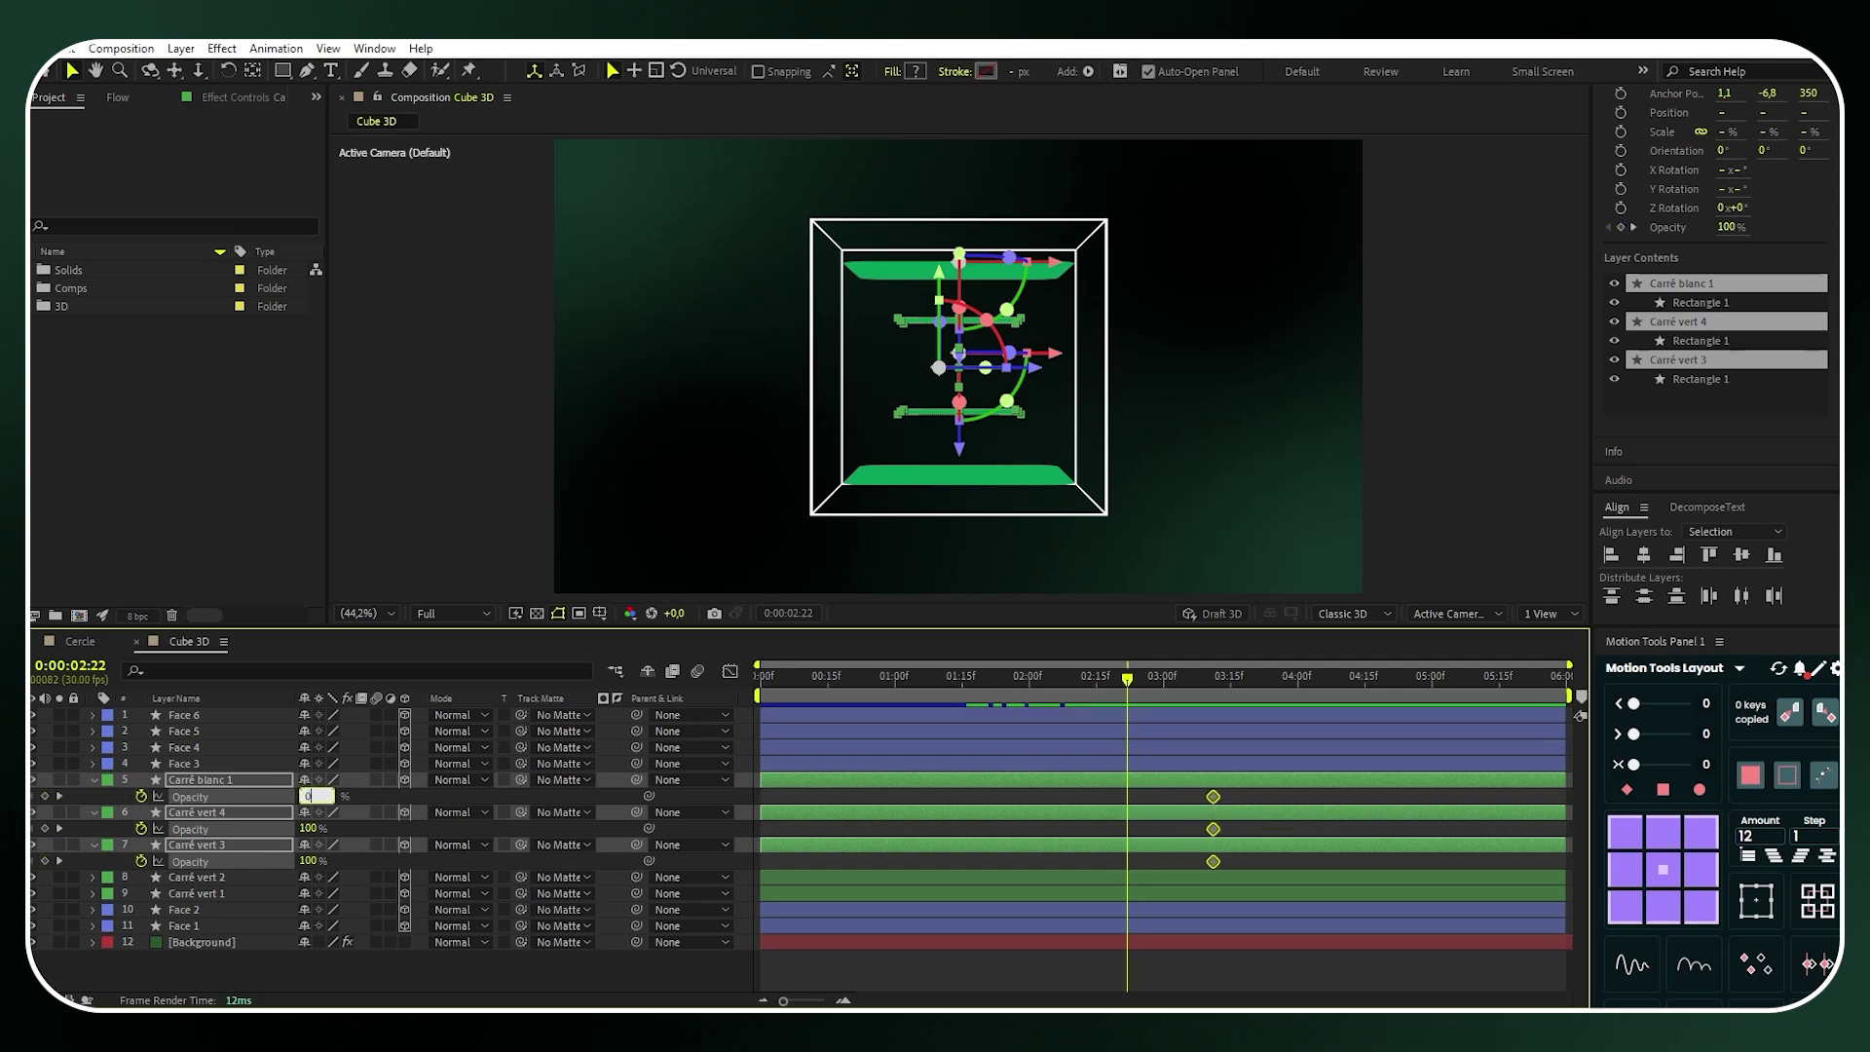
key(Return)
Move the three layers' ending opacity keyframes to 0:00:03:12, apply Easy Ease to all their opacity keyframes, and collapse the properties
drag(1132, 678, 1218, 678)
drag(1244, 868, 1240, 804)
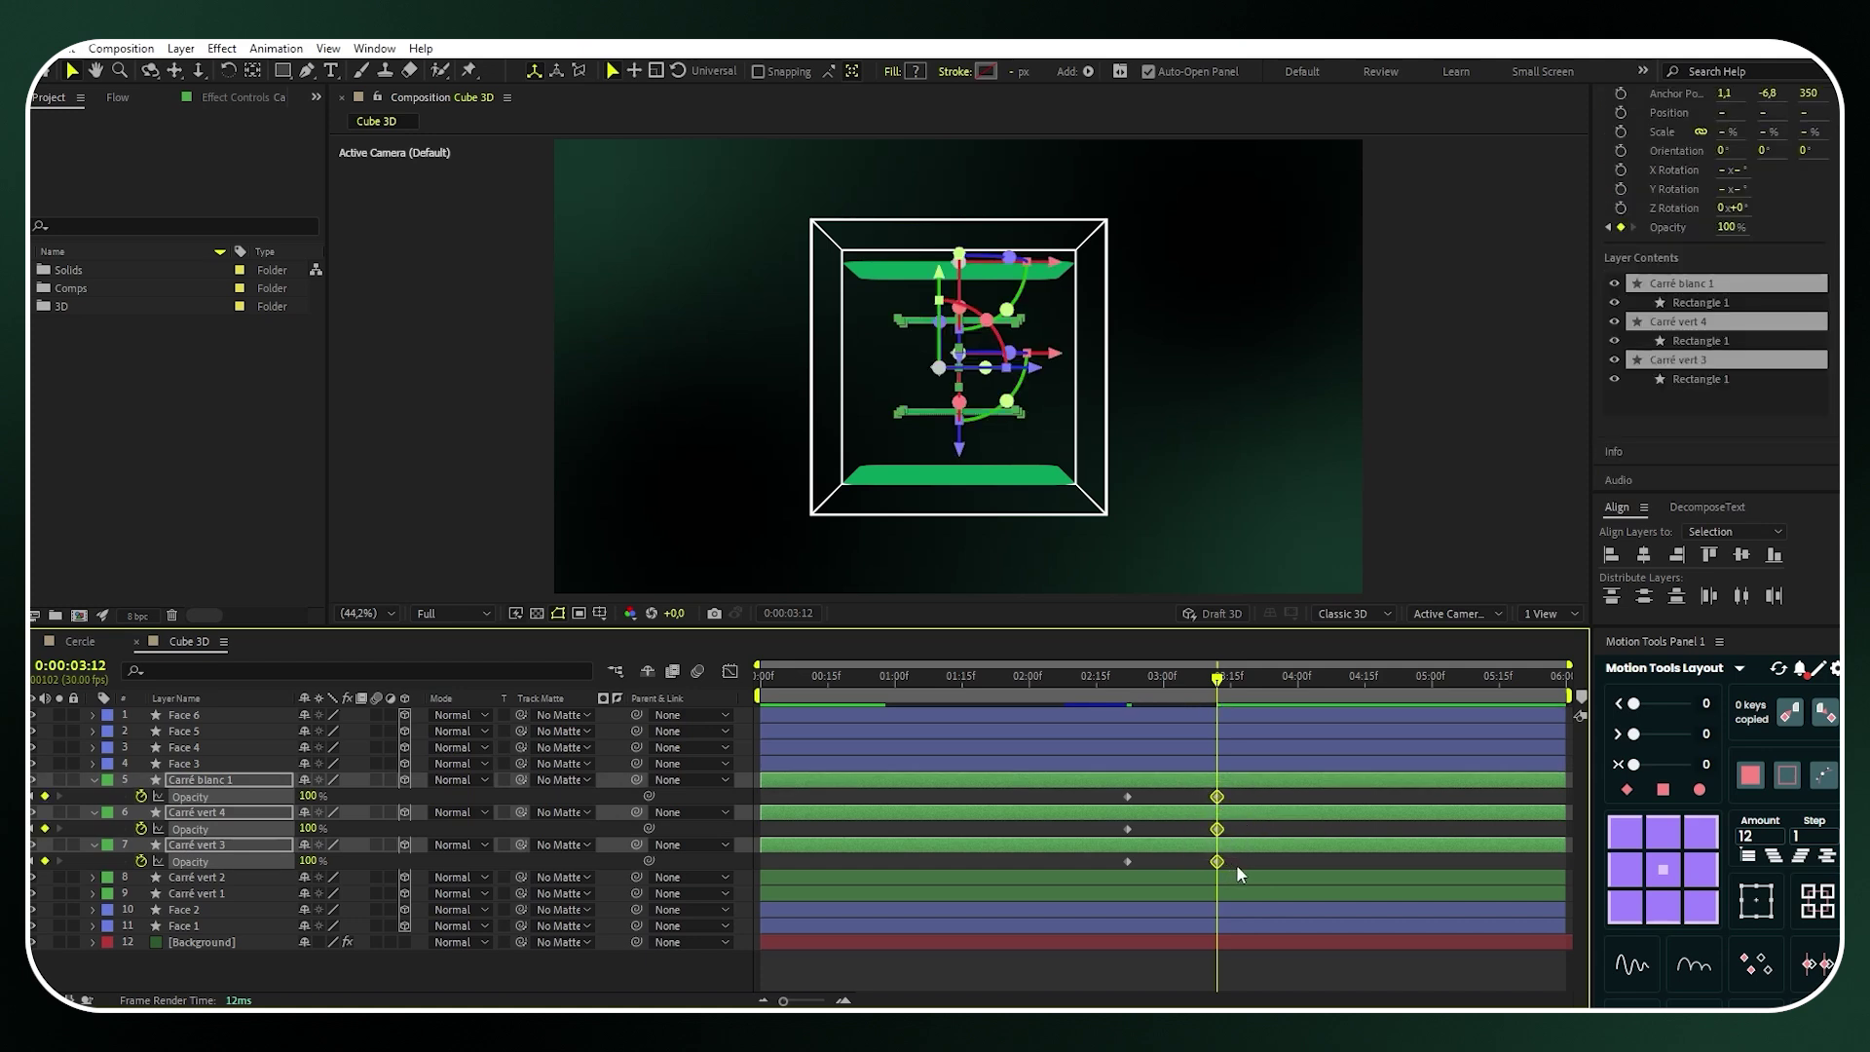
drag(1238, 869, 1073, 794)
key(F9)
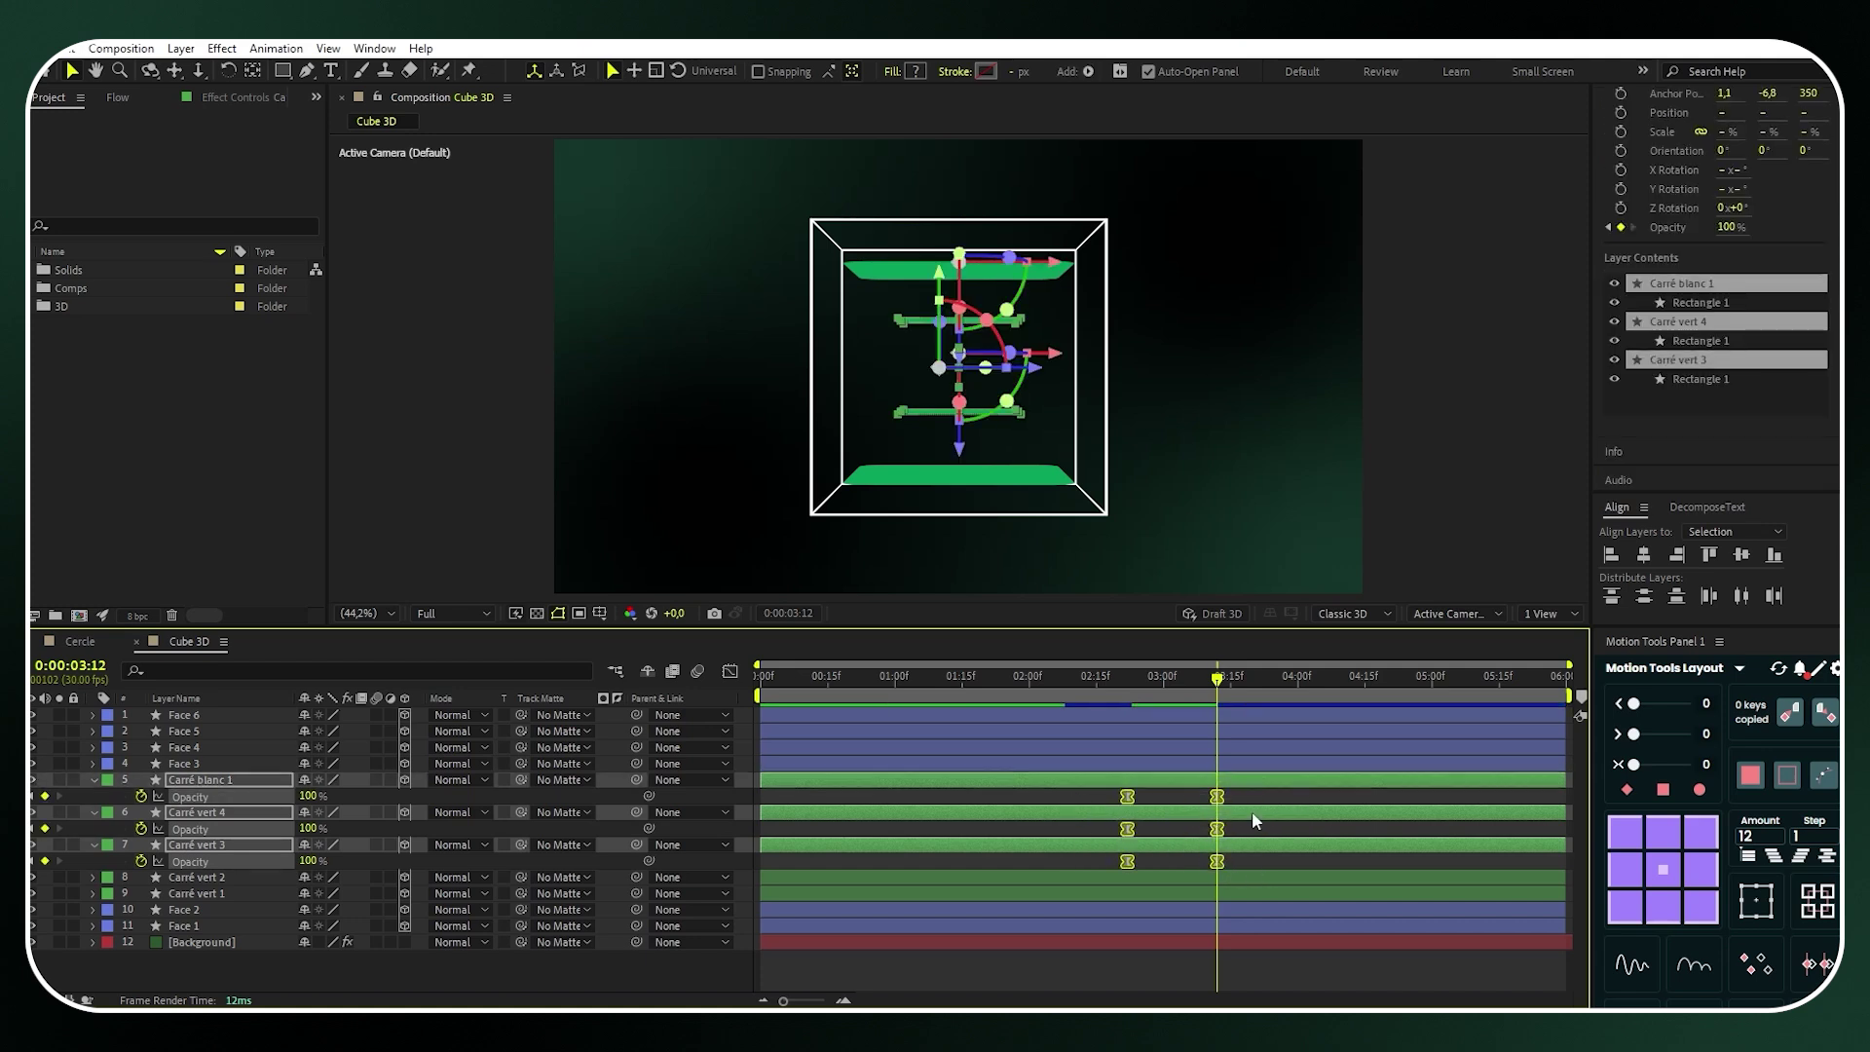
click(92, 779)
Add a Z Rotation keyframe to Carré vert 3 and Carré vert 4 at 0:00:02:22
drag(1219, 682, 1126, 693)
click(260, 933)
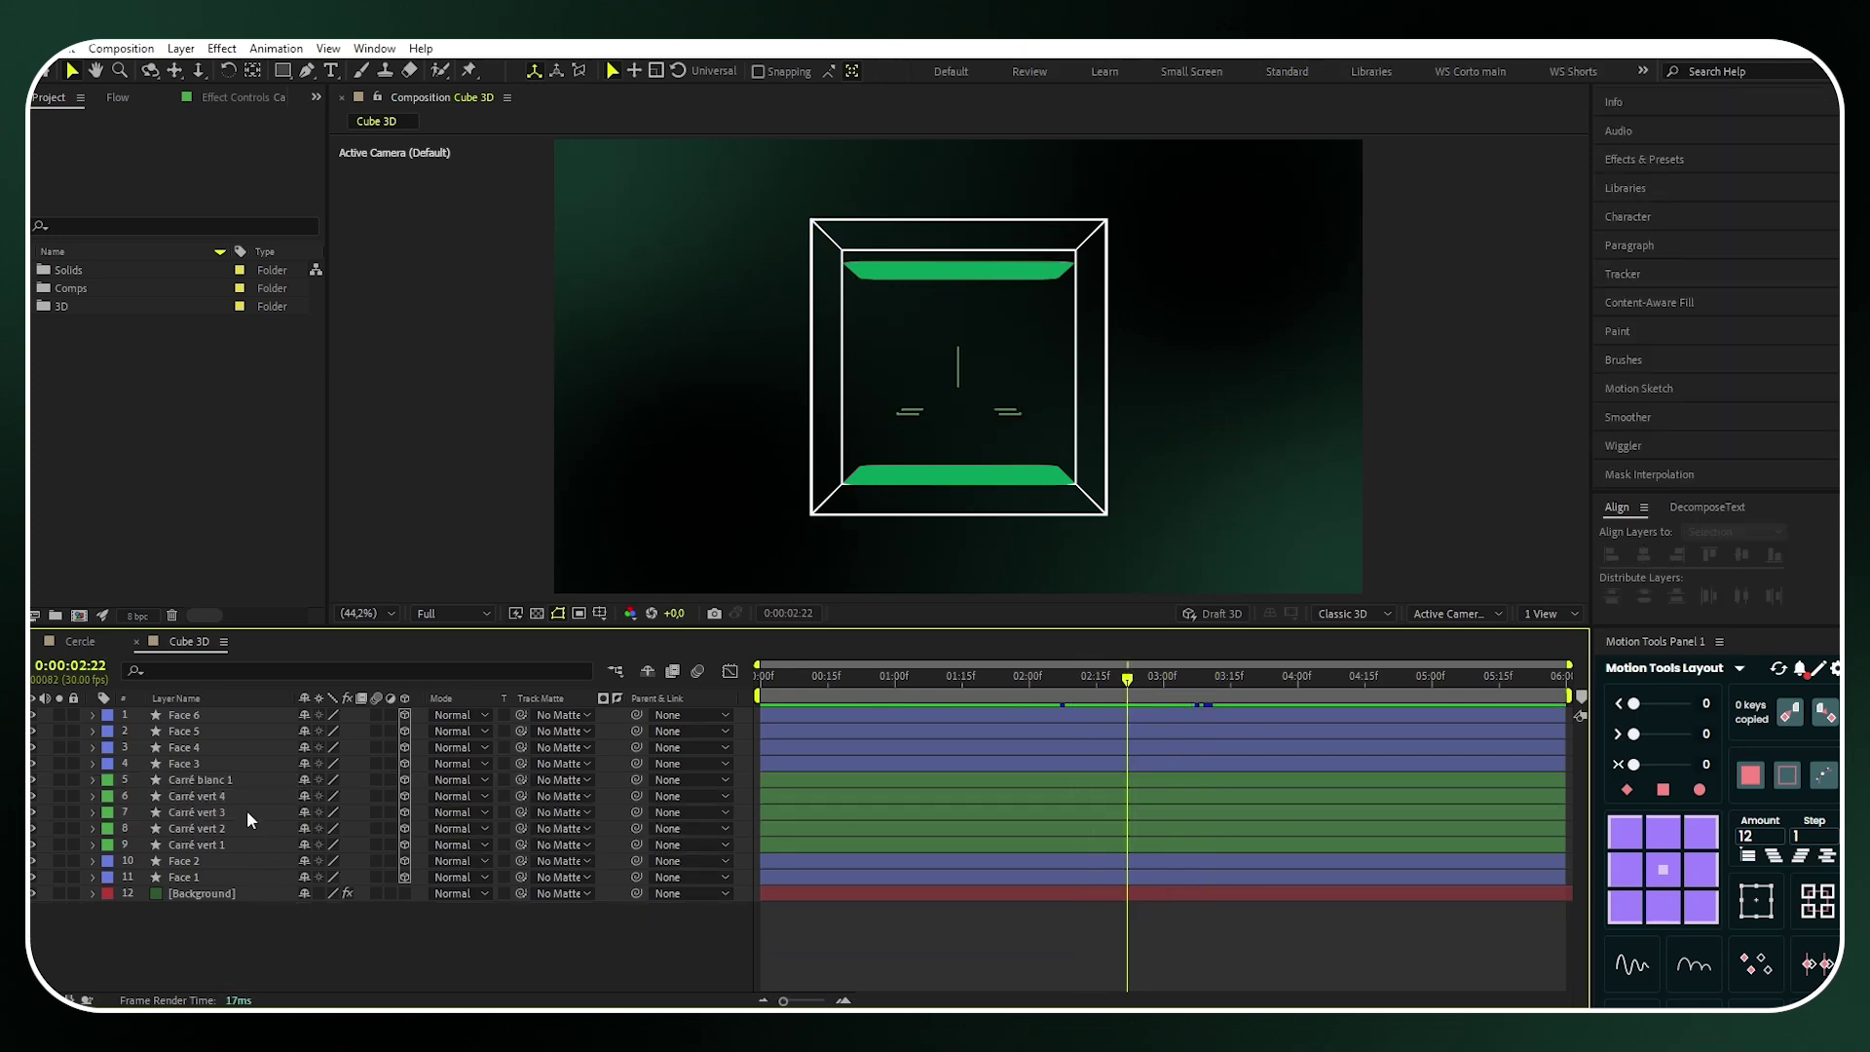
click(247, 811)
ctrl+click(244, 797)
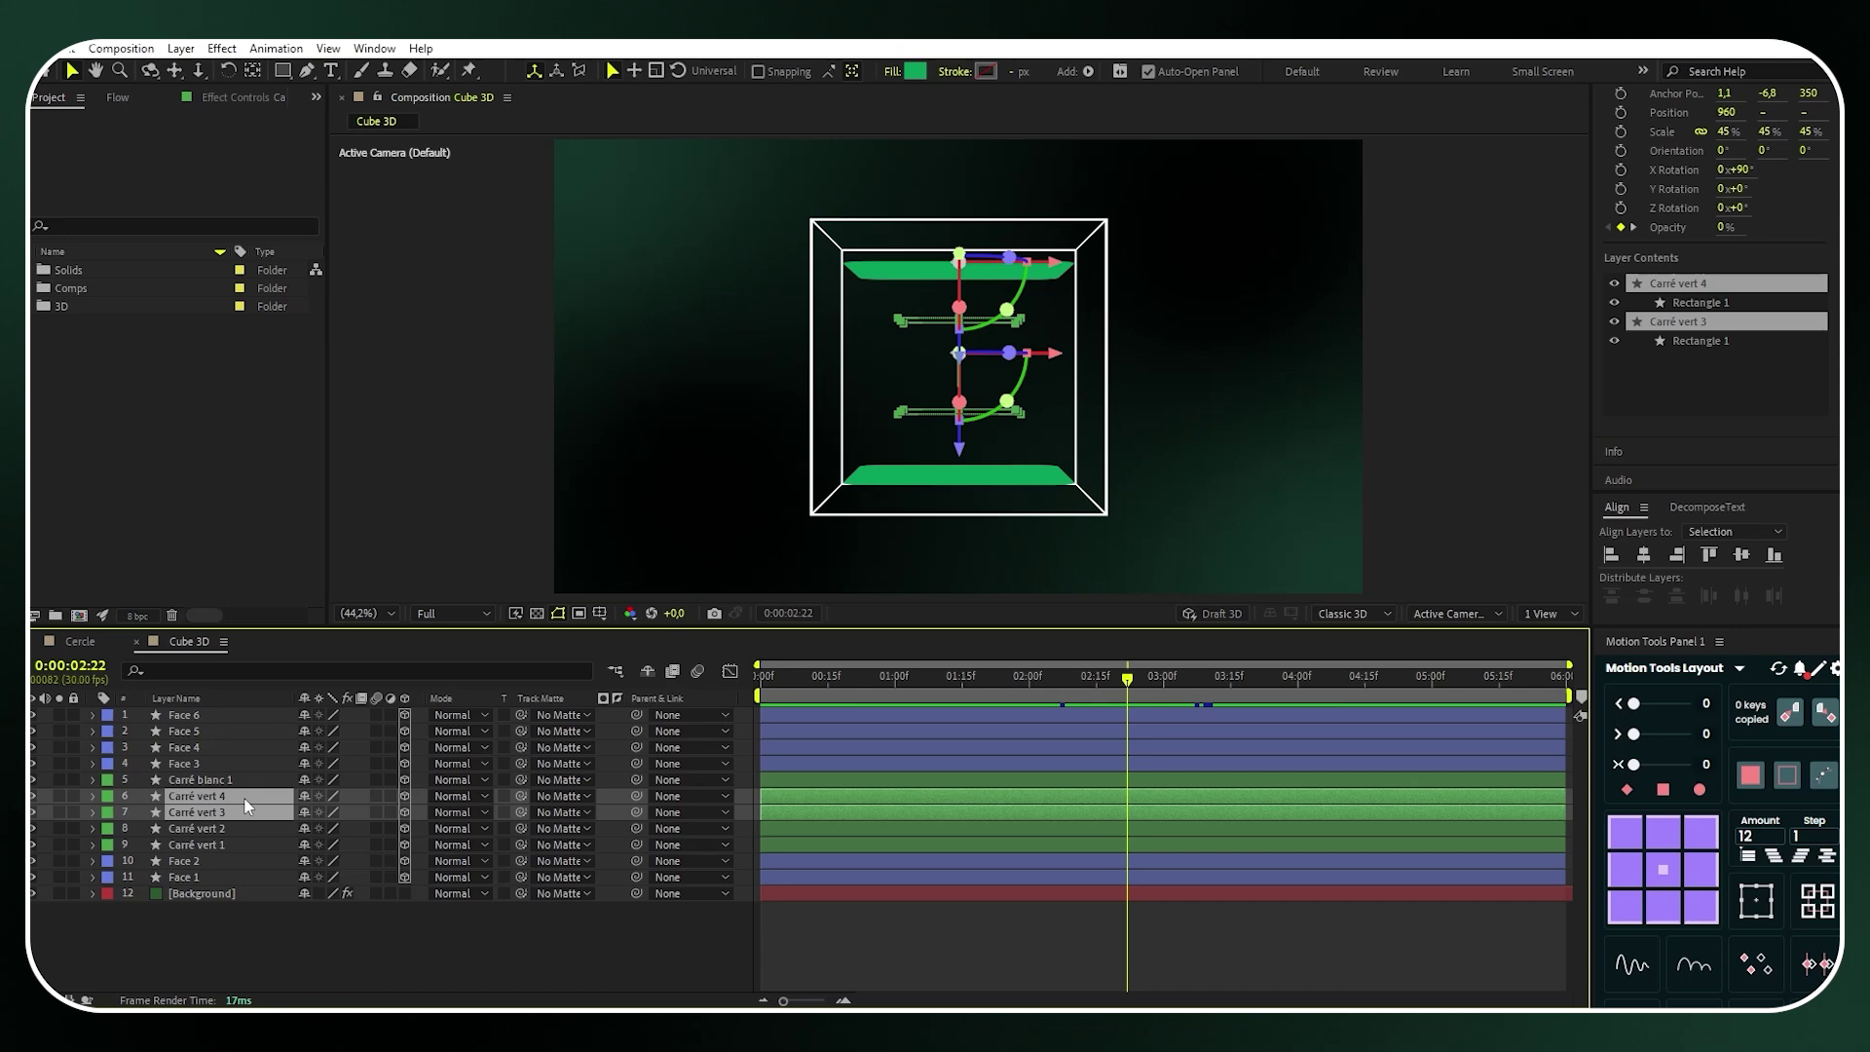
key(r)
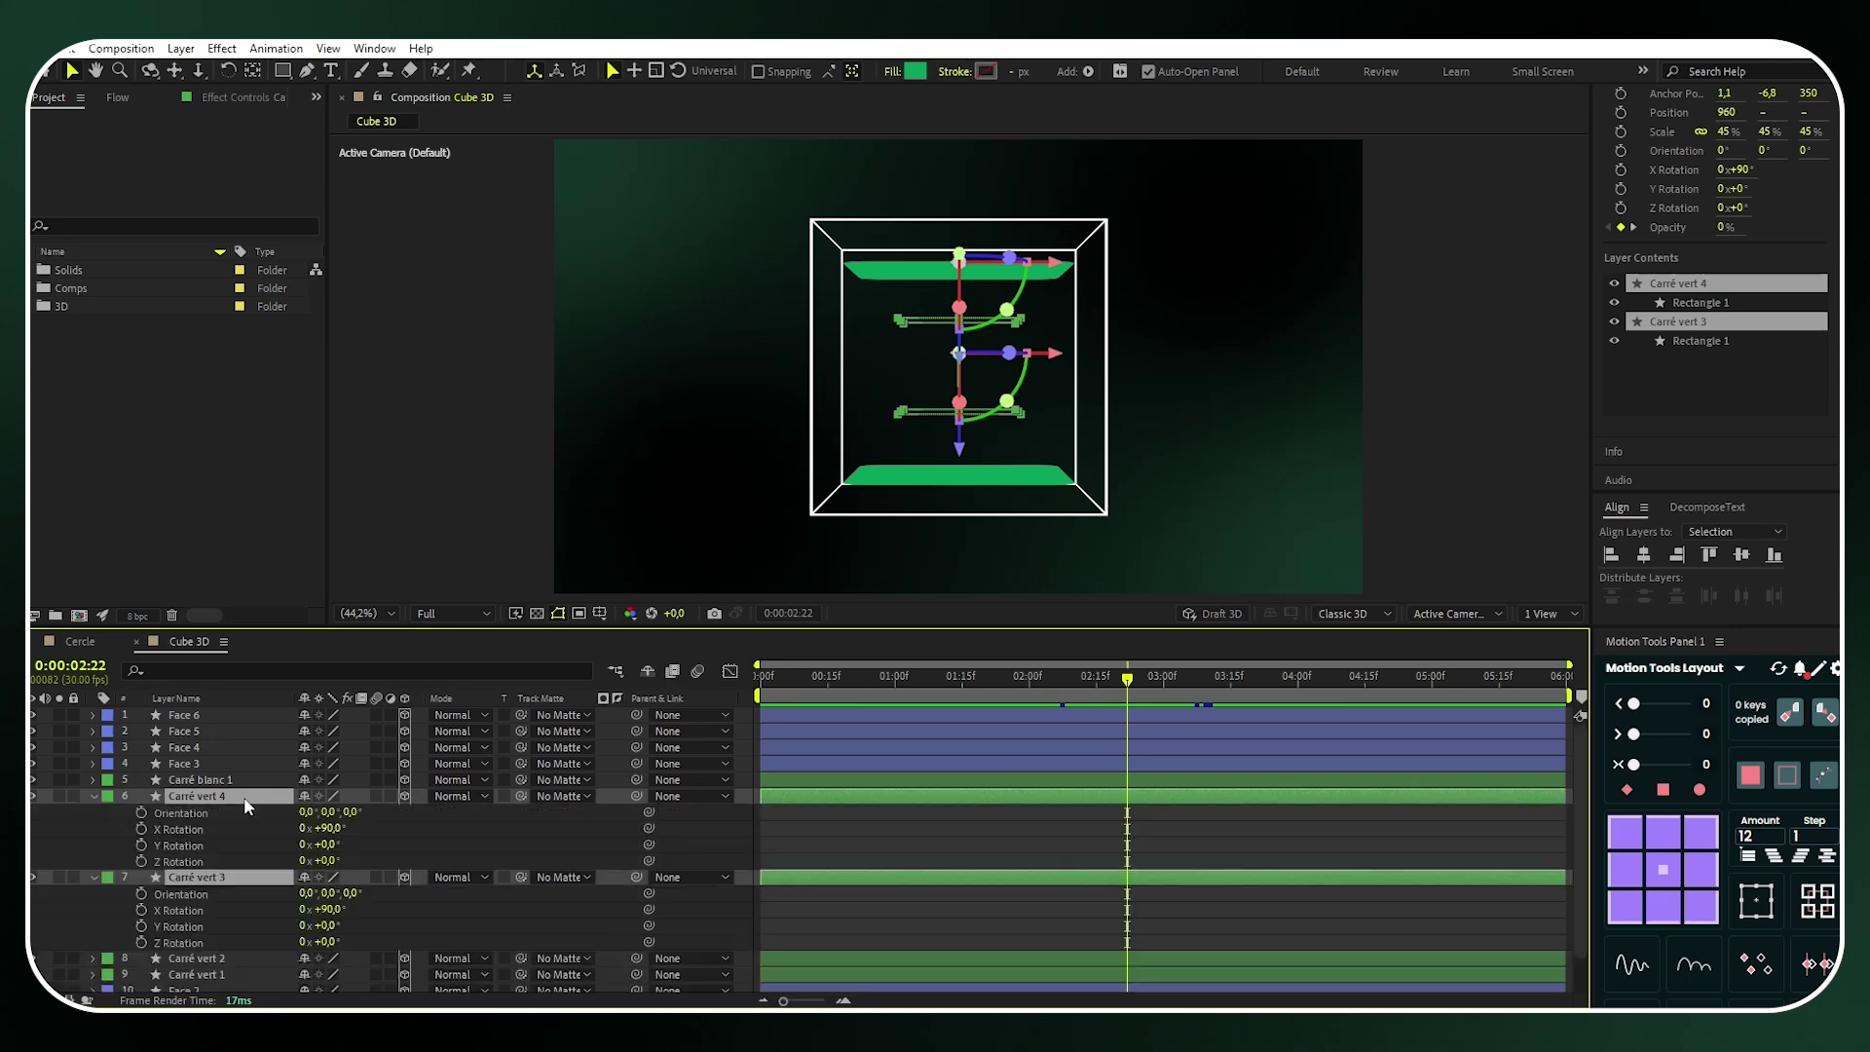
click(141, 861)
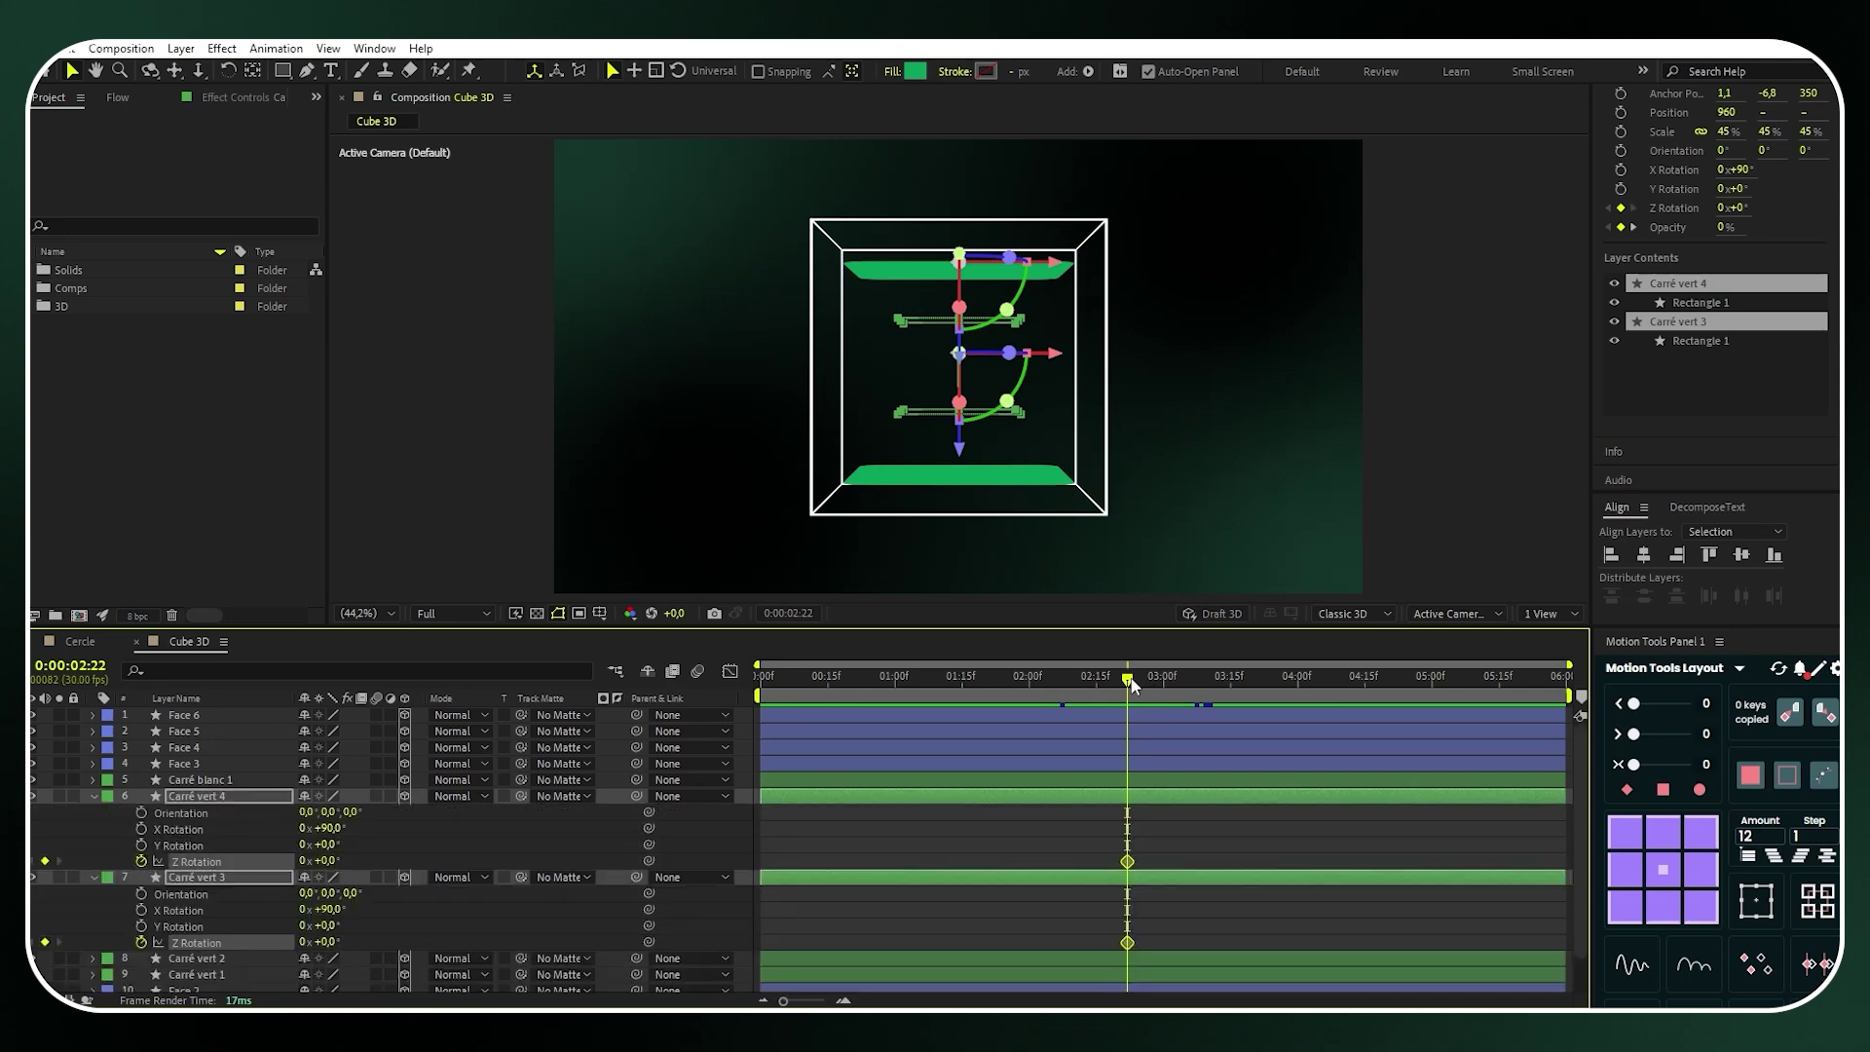
Set the Z Rotation of Carré vert 3 and 4 to 270° at 0:00:05:29 and collapse their properties
drag(1130, 681, 1563, 681)
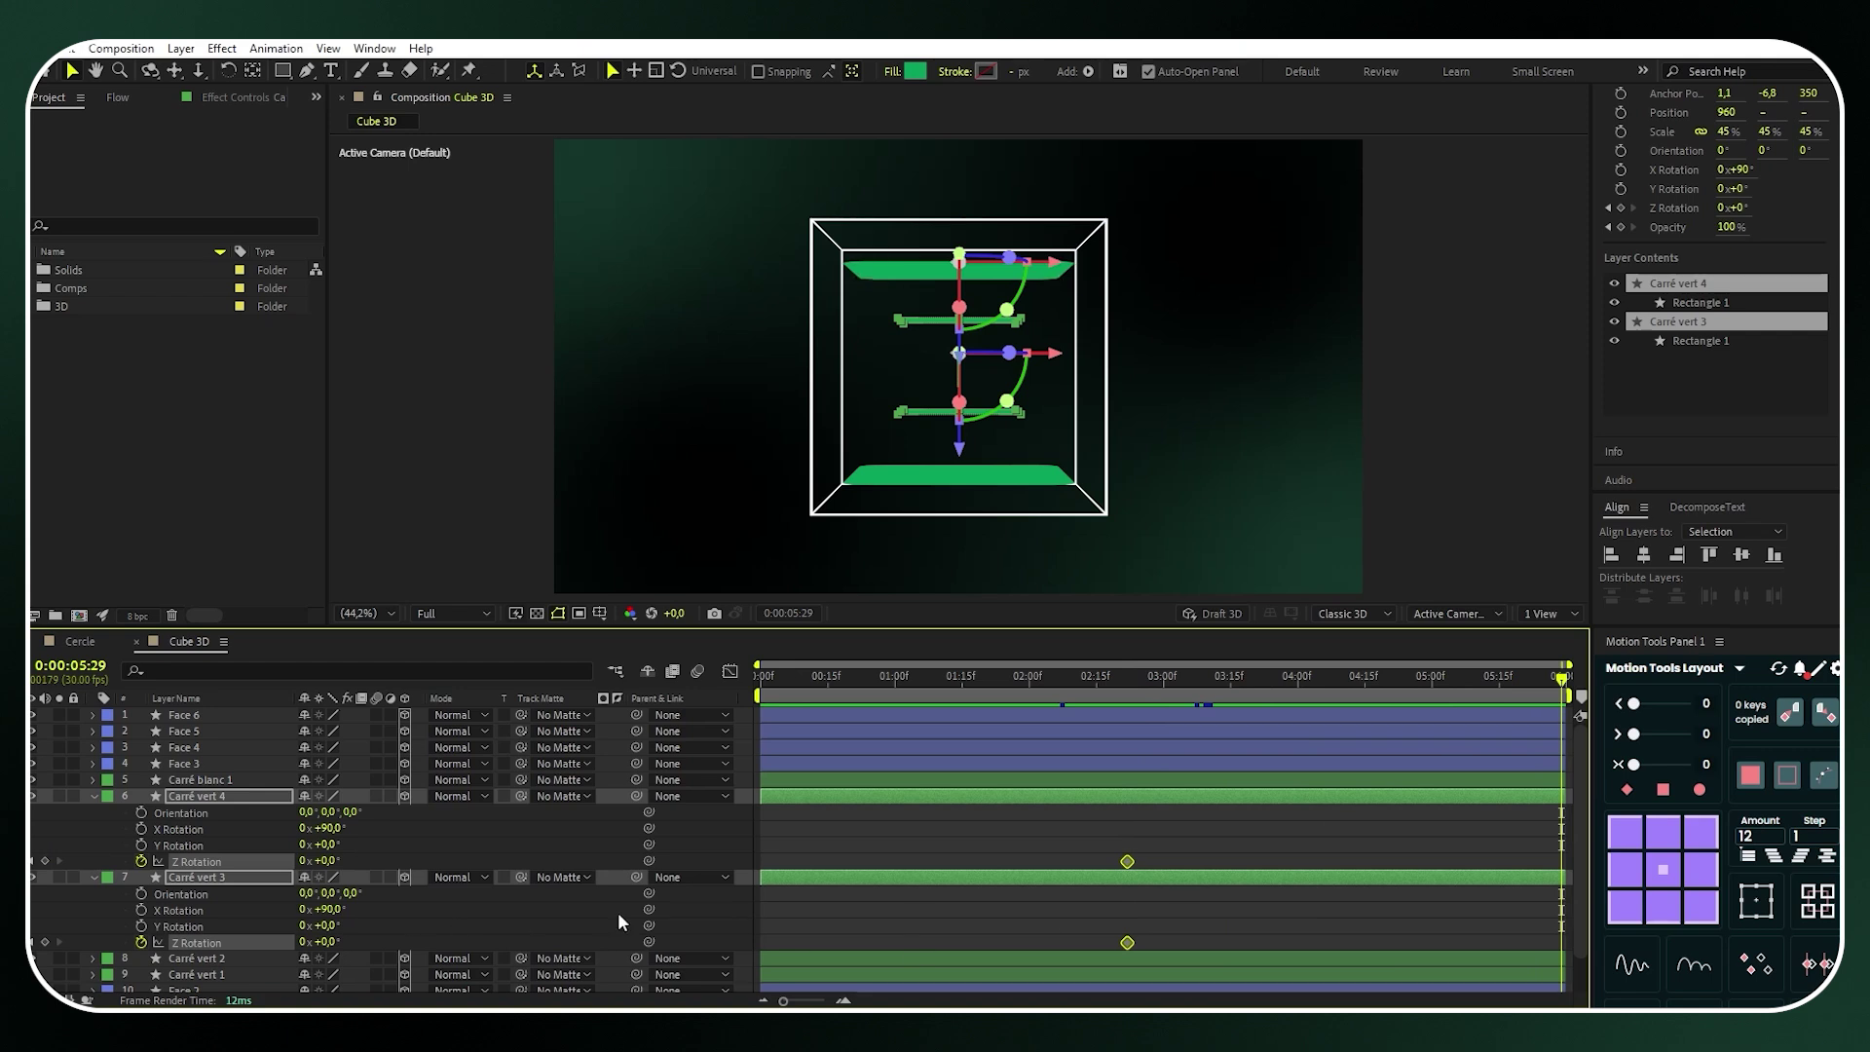
click(324, 860)
text(270)
key(Return)
click(91, 797)
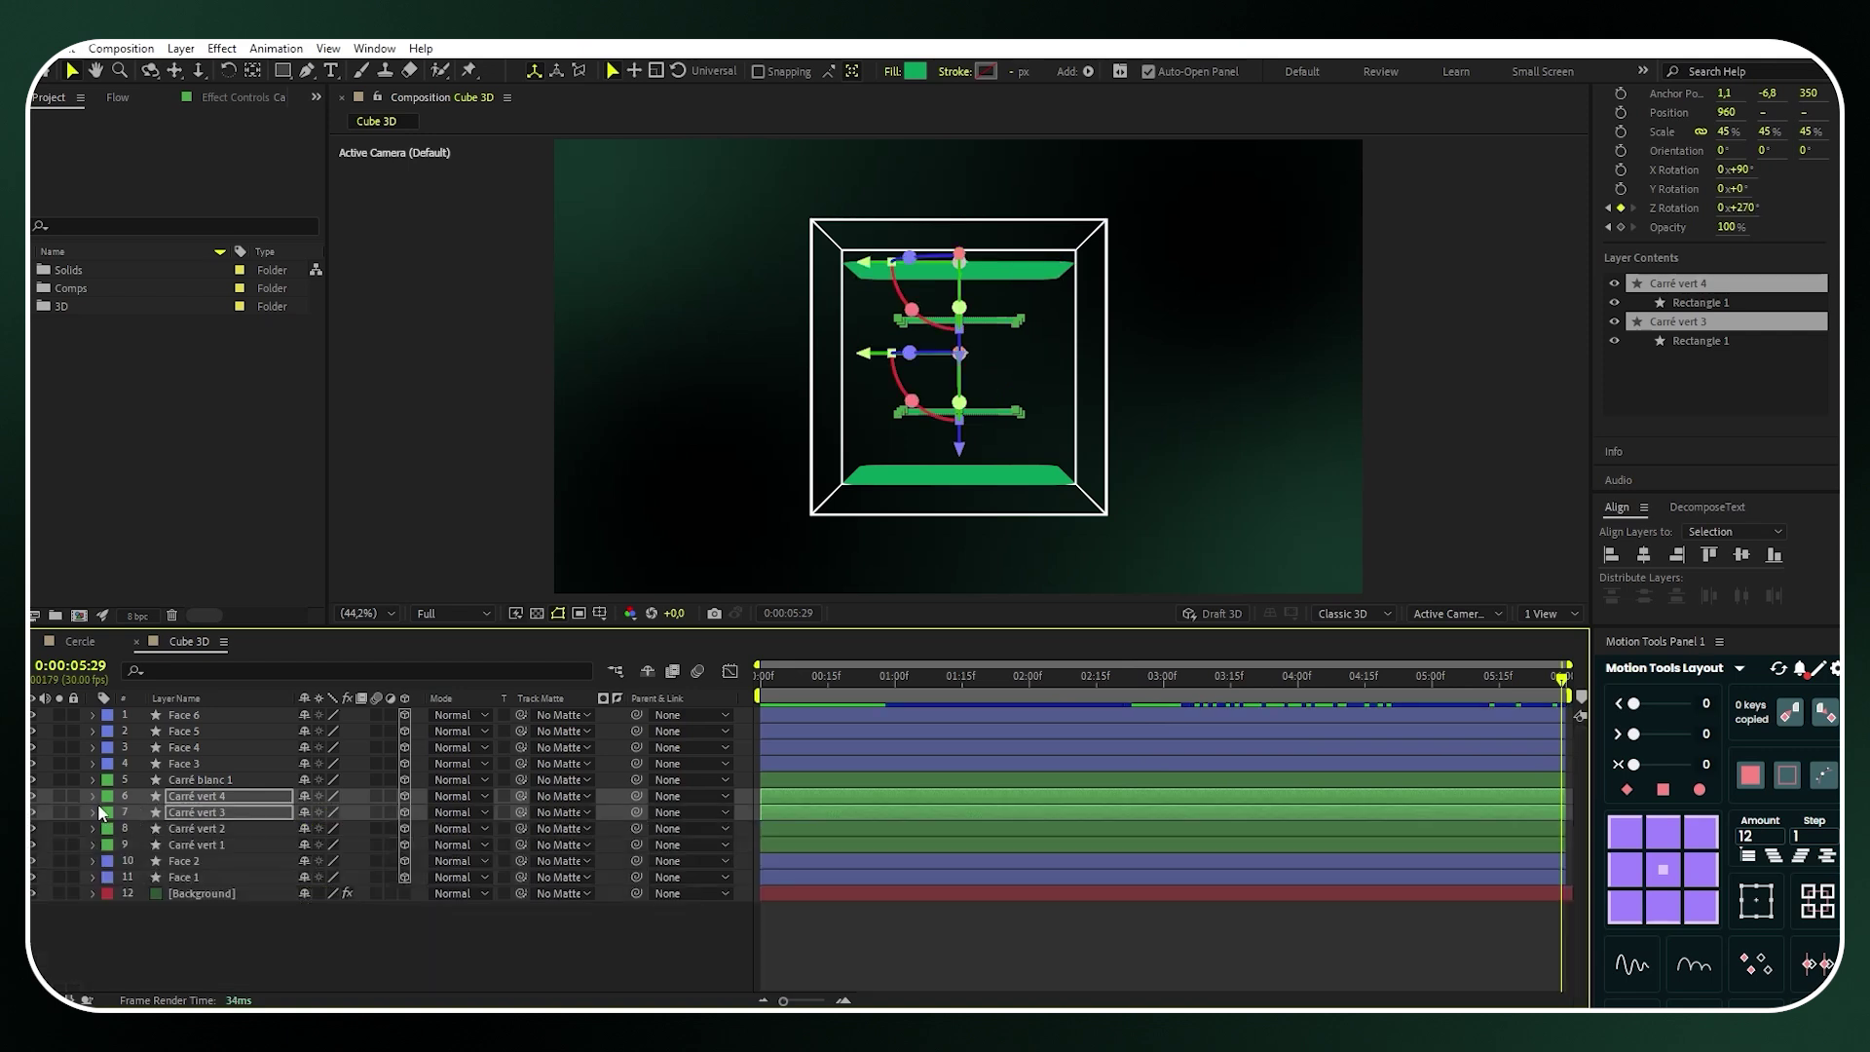
Centre Carré blanc 1's anchor point on its square and move the layer to the cube's middle, at X position about 962
click(223, 782)
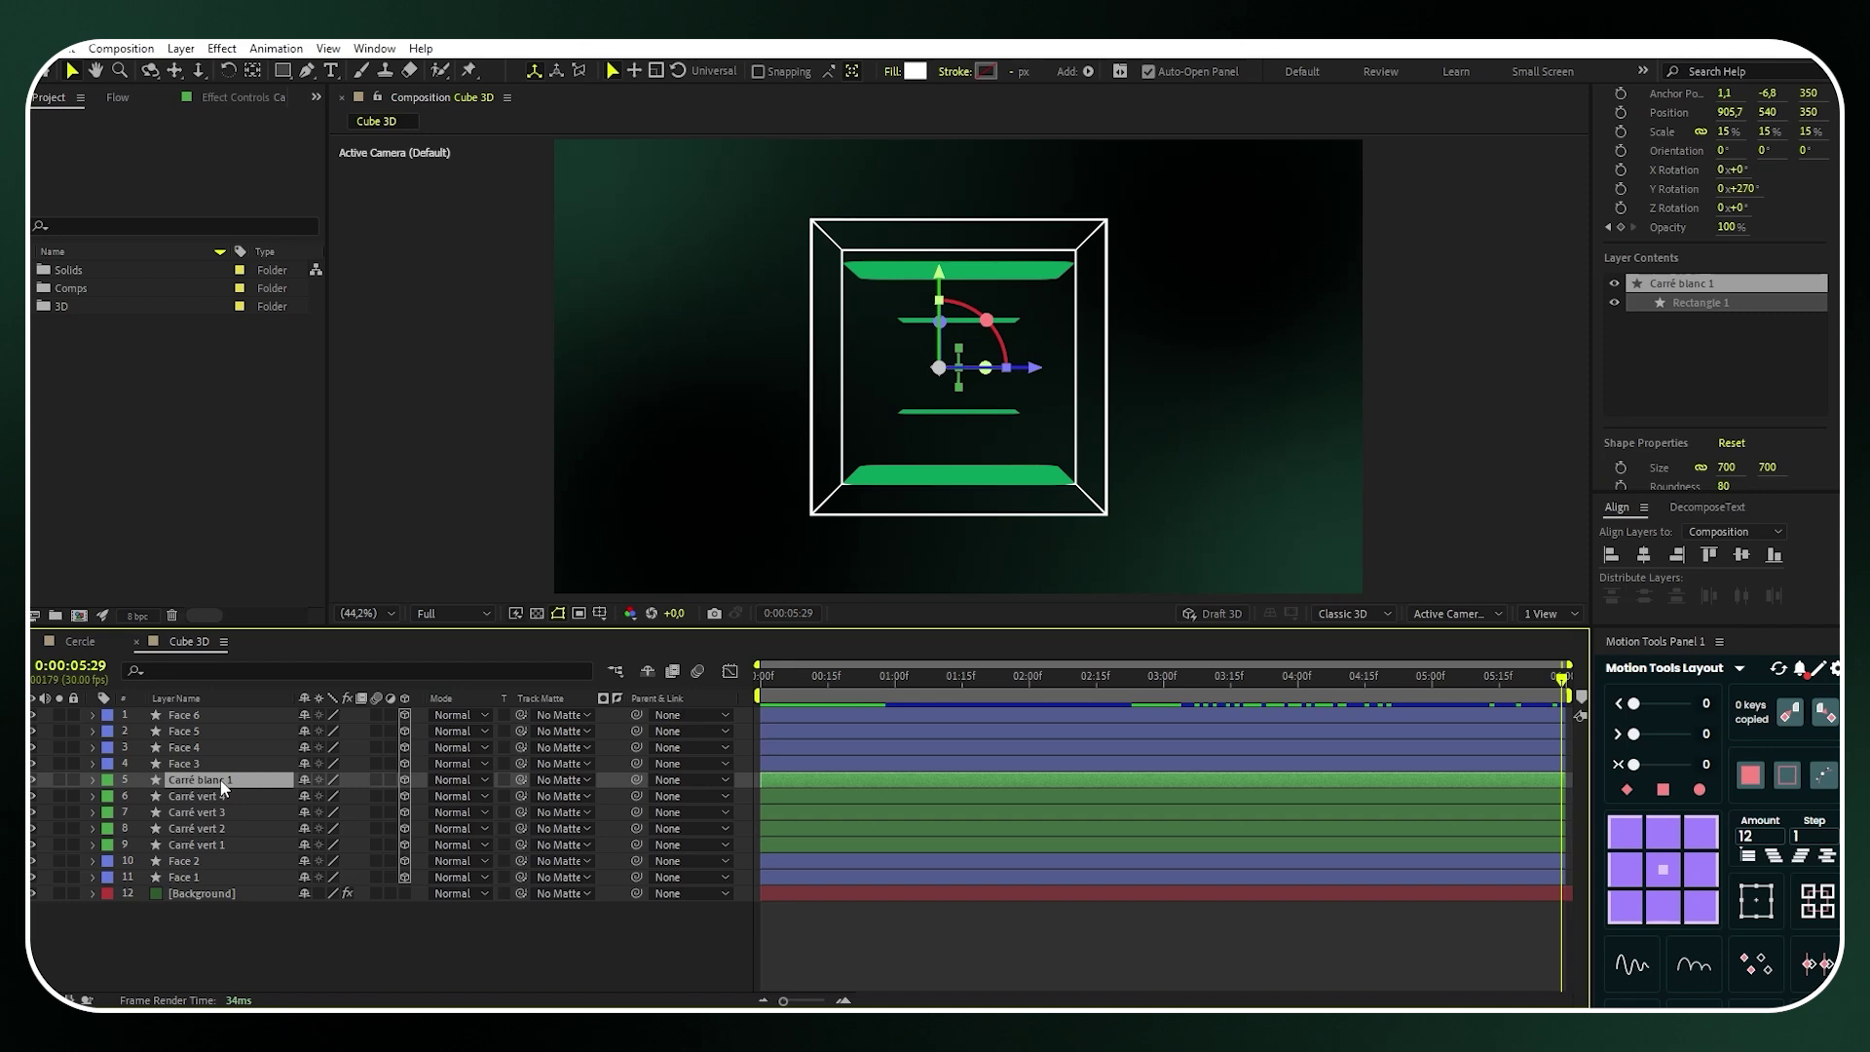
key(r)
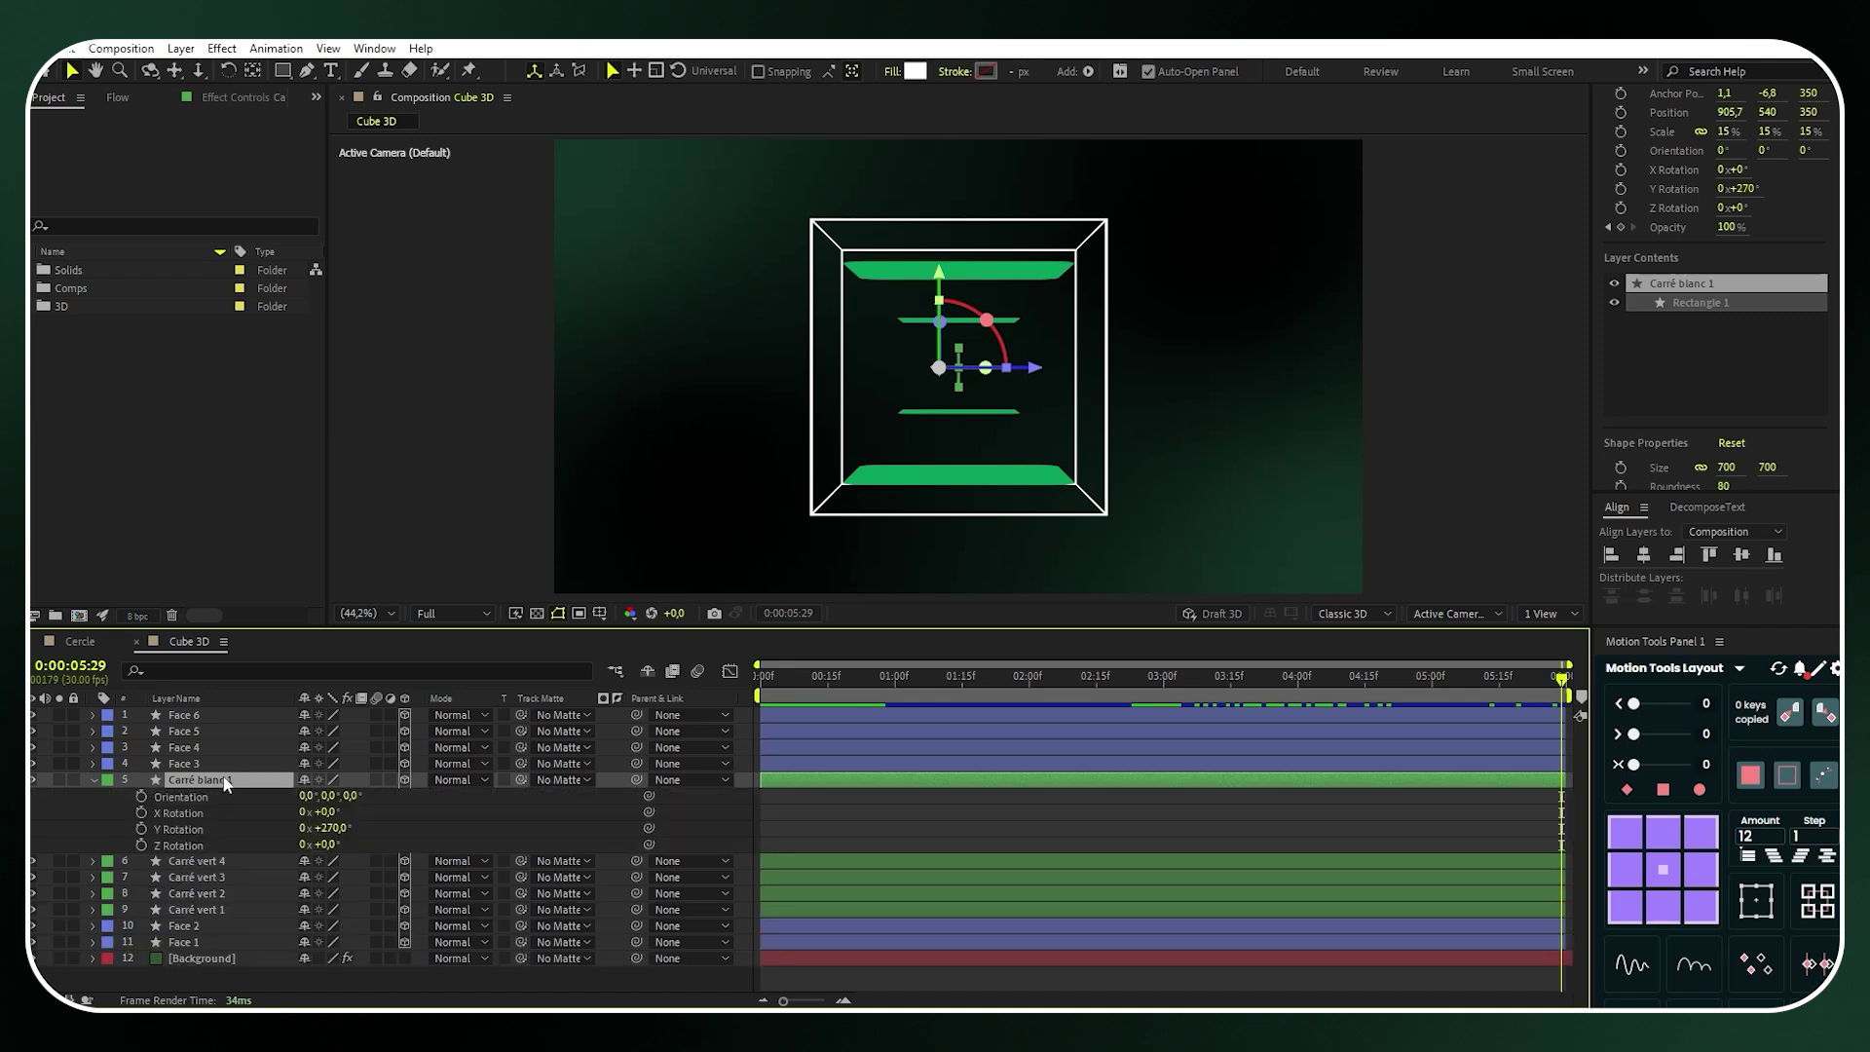
click(1664, 872)
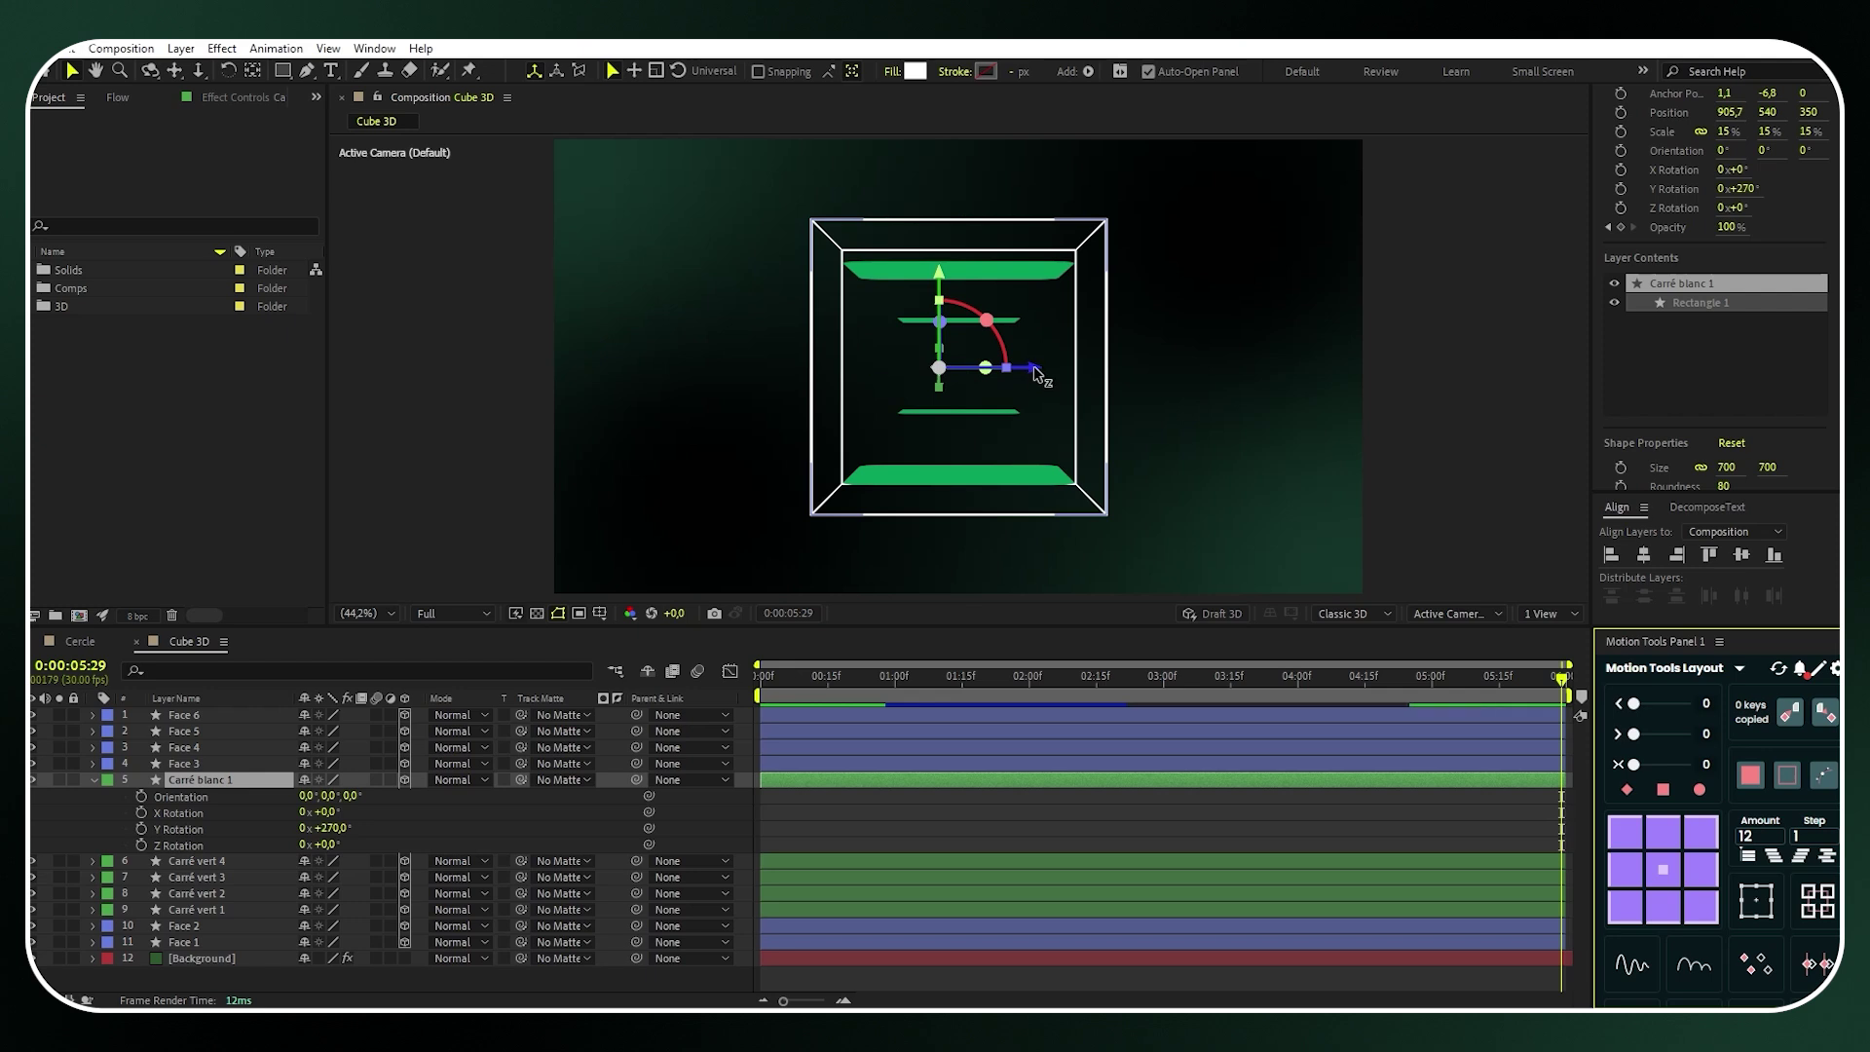
drag(1036, 381, 1058, 381)
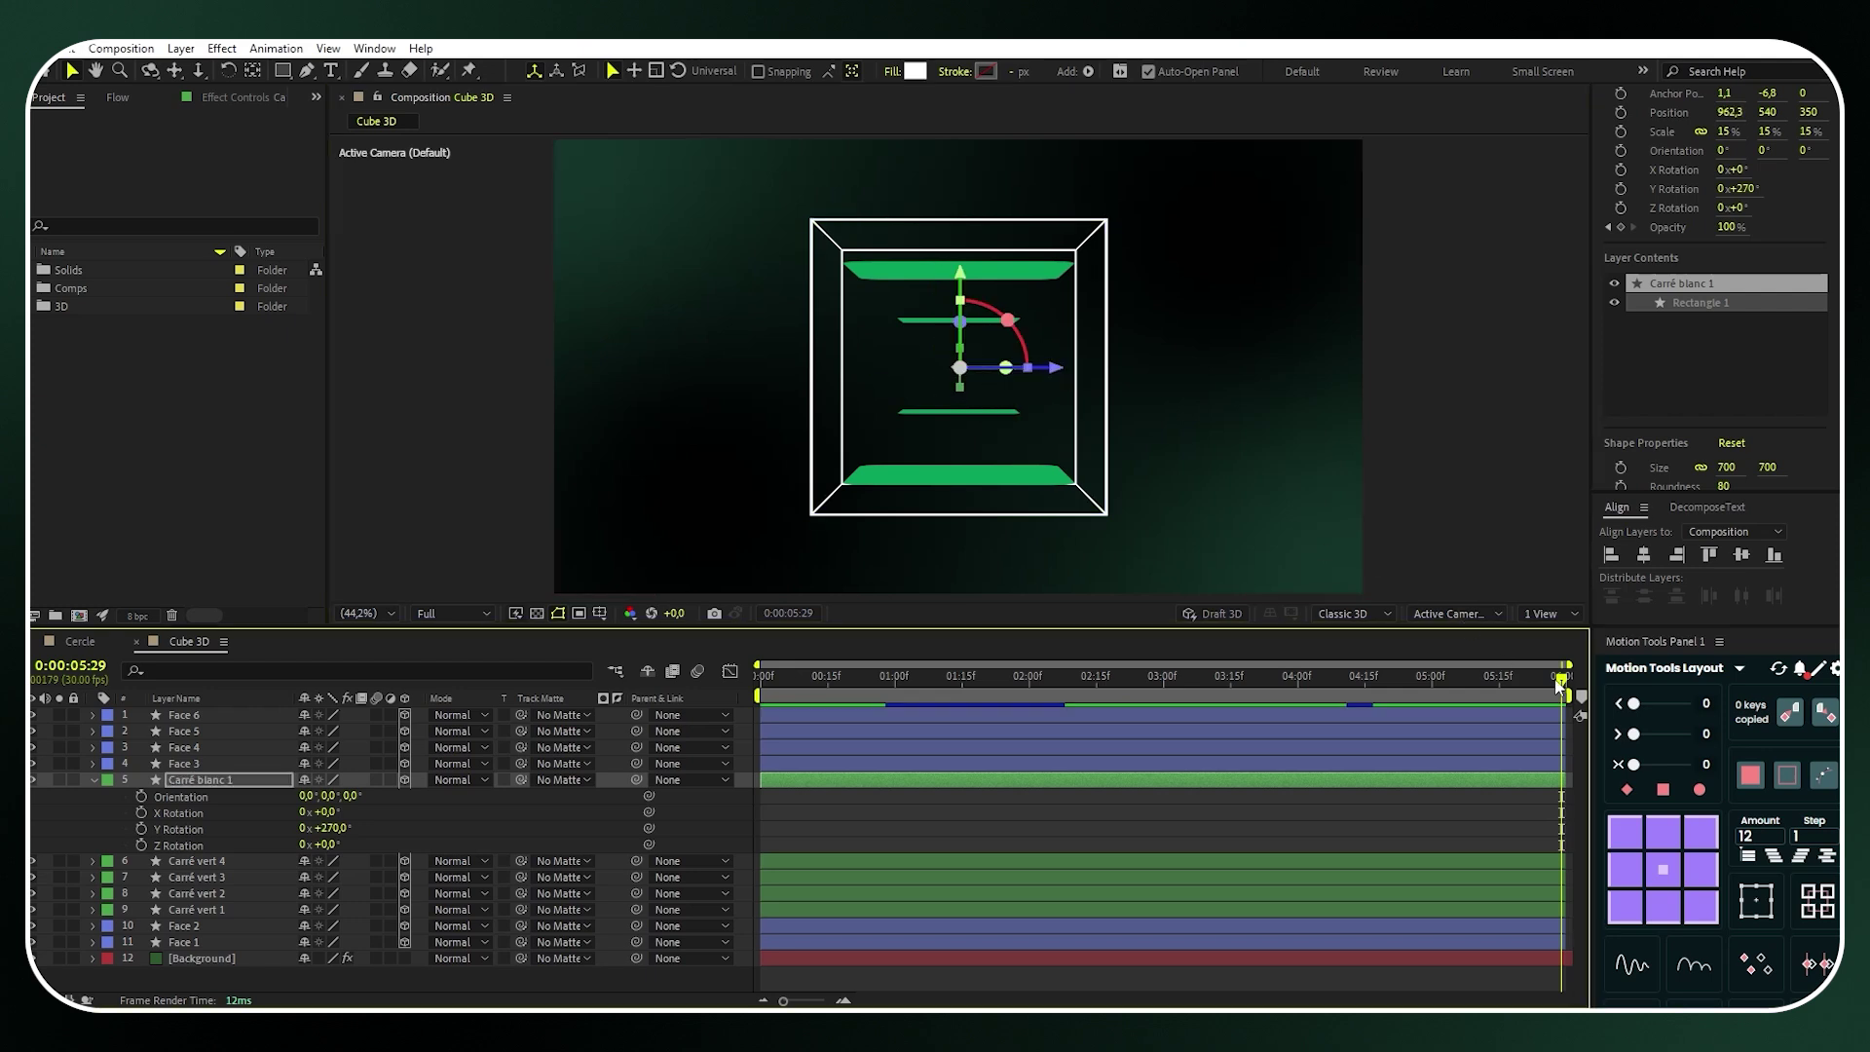
Keyframe Carré blanc 1's Y Rotation at 0:00:02:22 with a value of 0°
drag(1558, 682, 1127, 688)
click(141, 827)
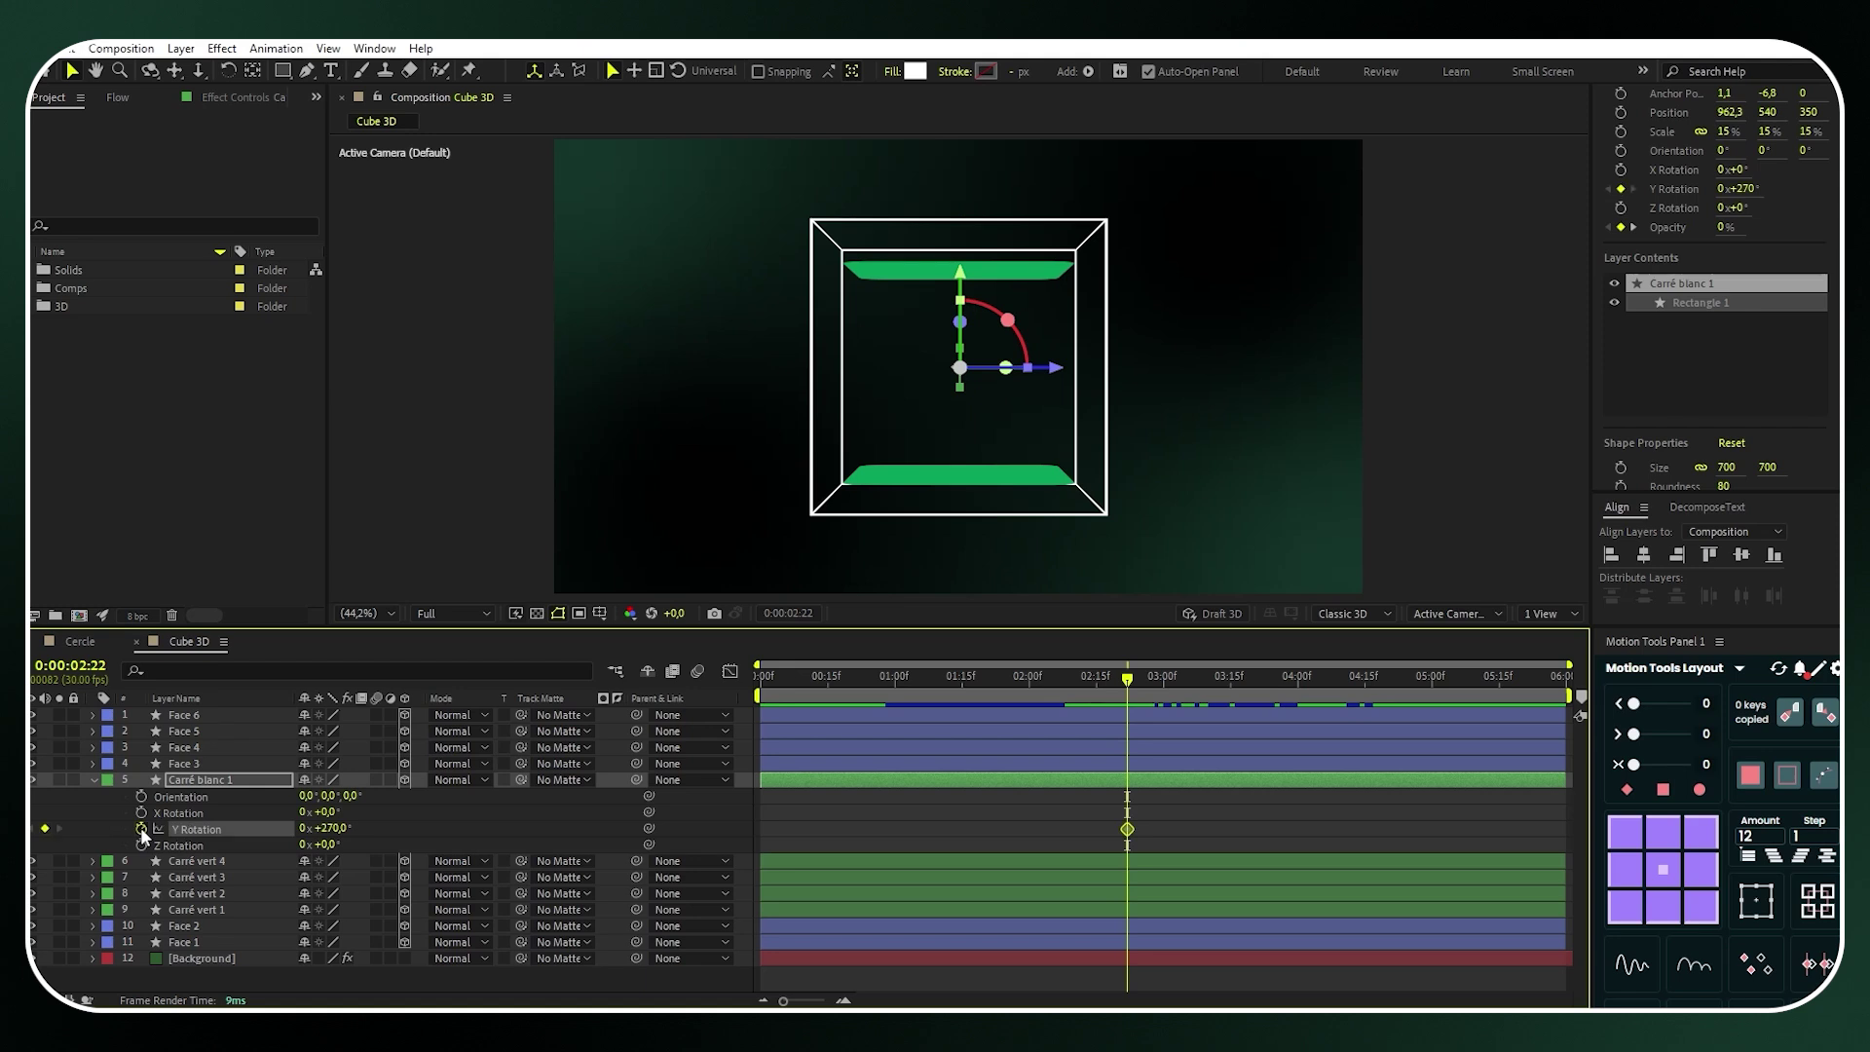
click(341, 827)
text(0)
key(Return)
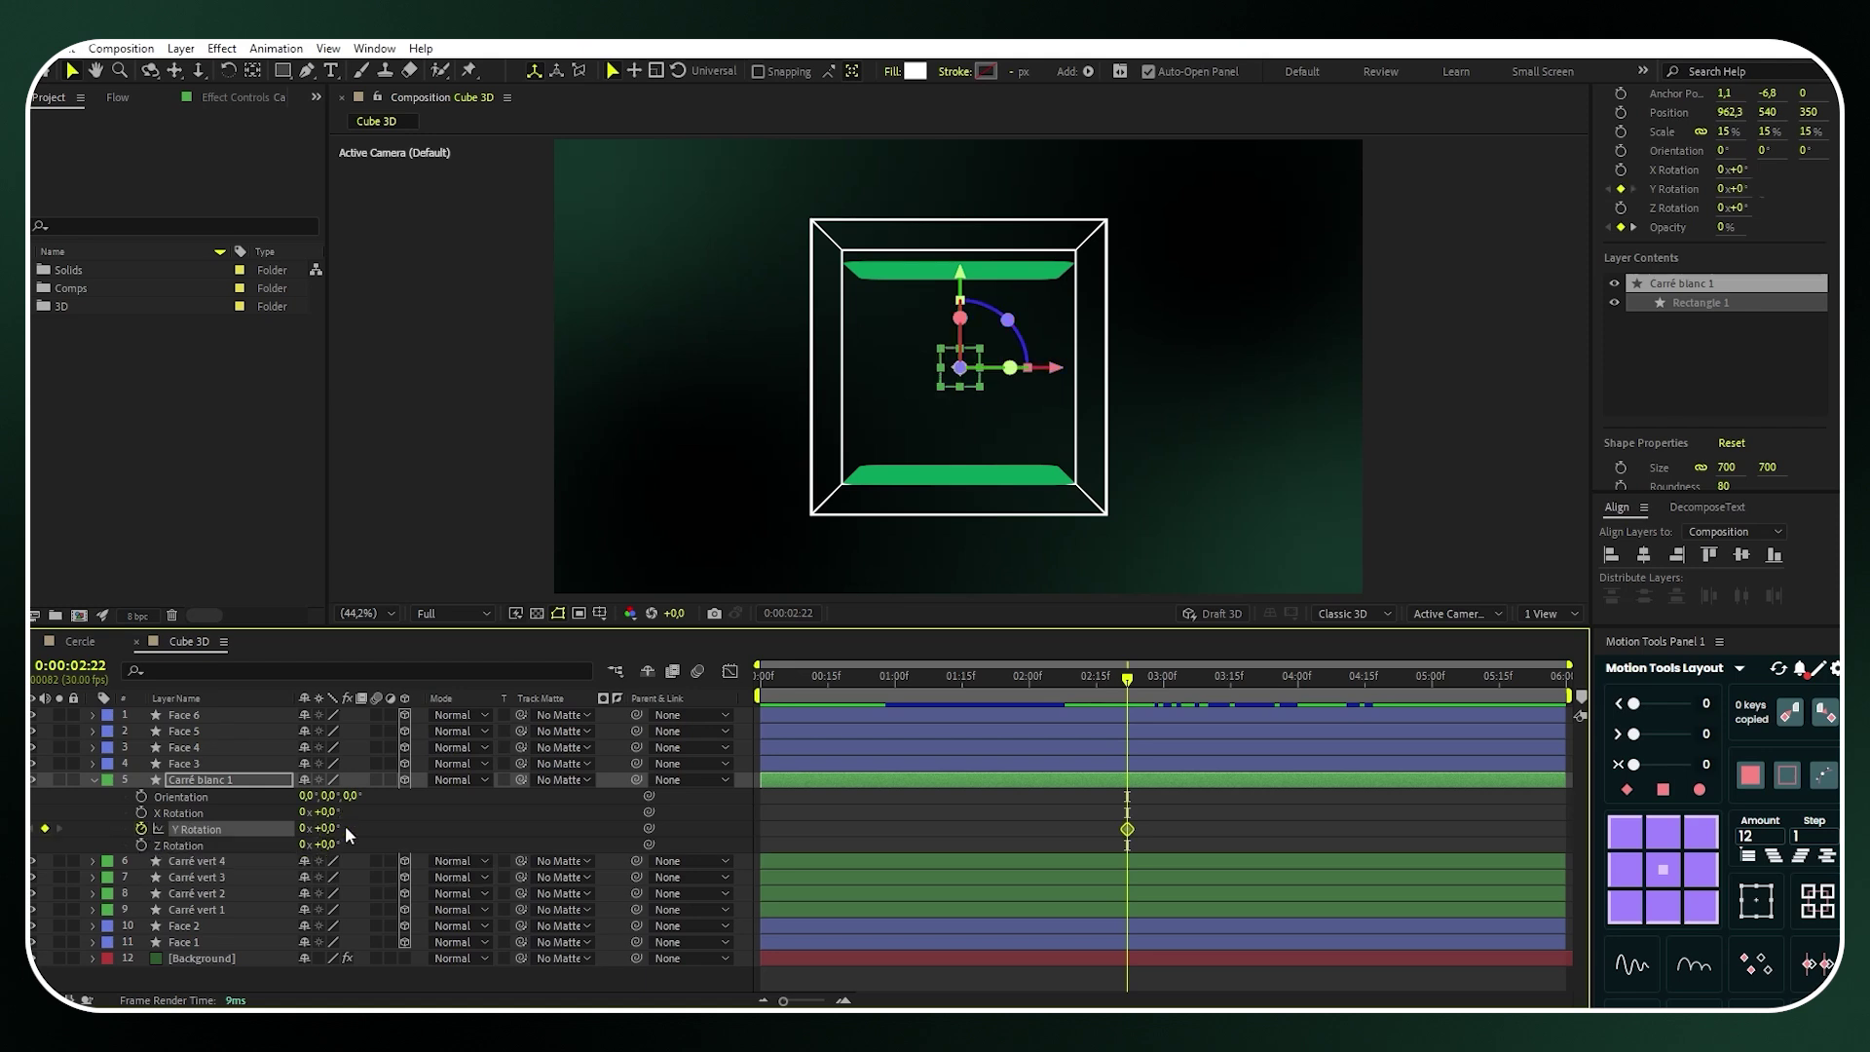
Set Carré blanc 1's Y Rotation to one full revolution at 0:00:04:00 and add a keyframe holding that value at 0:00:04:15
drag(1132, 682, 1301, 698)
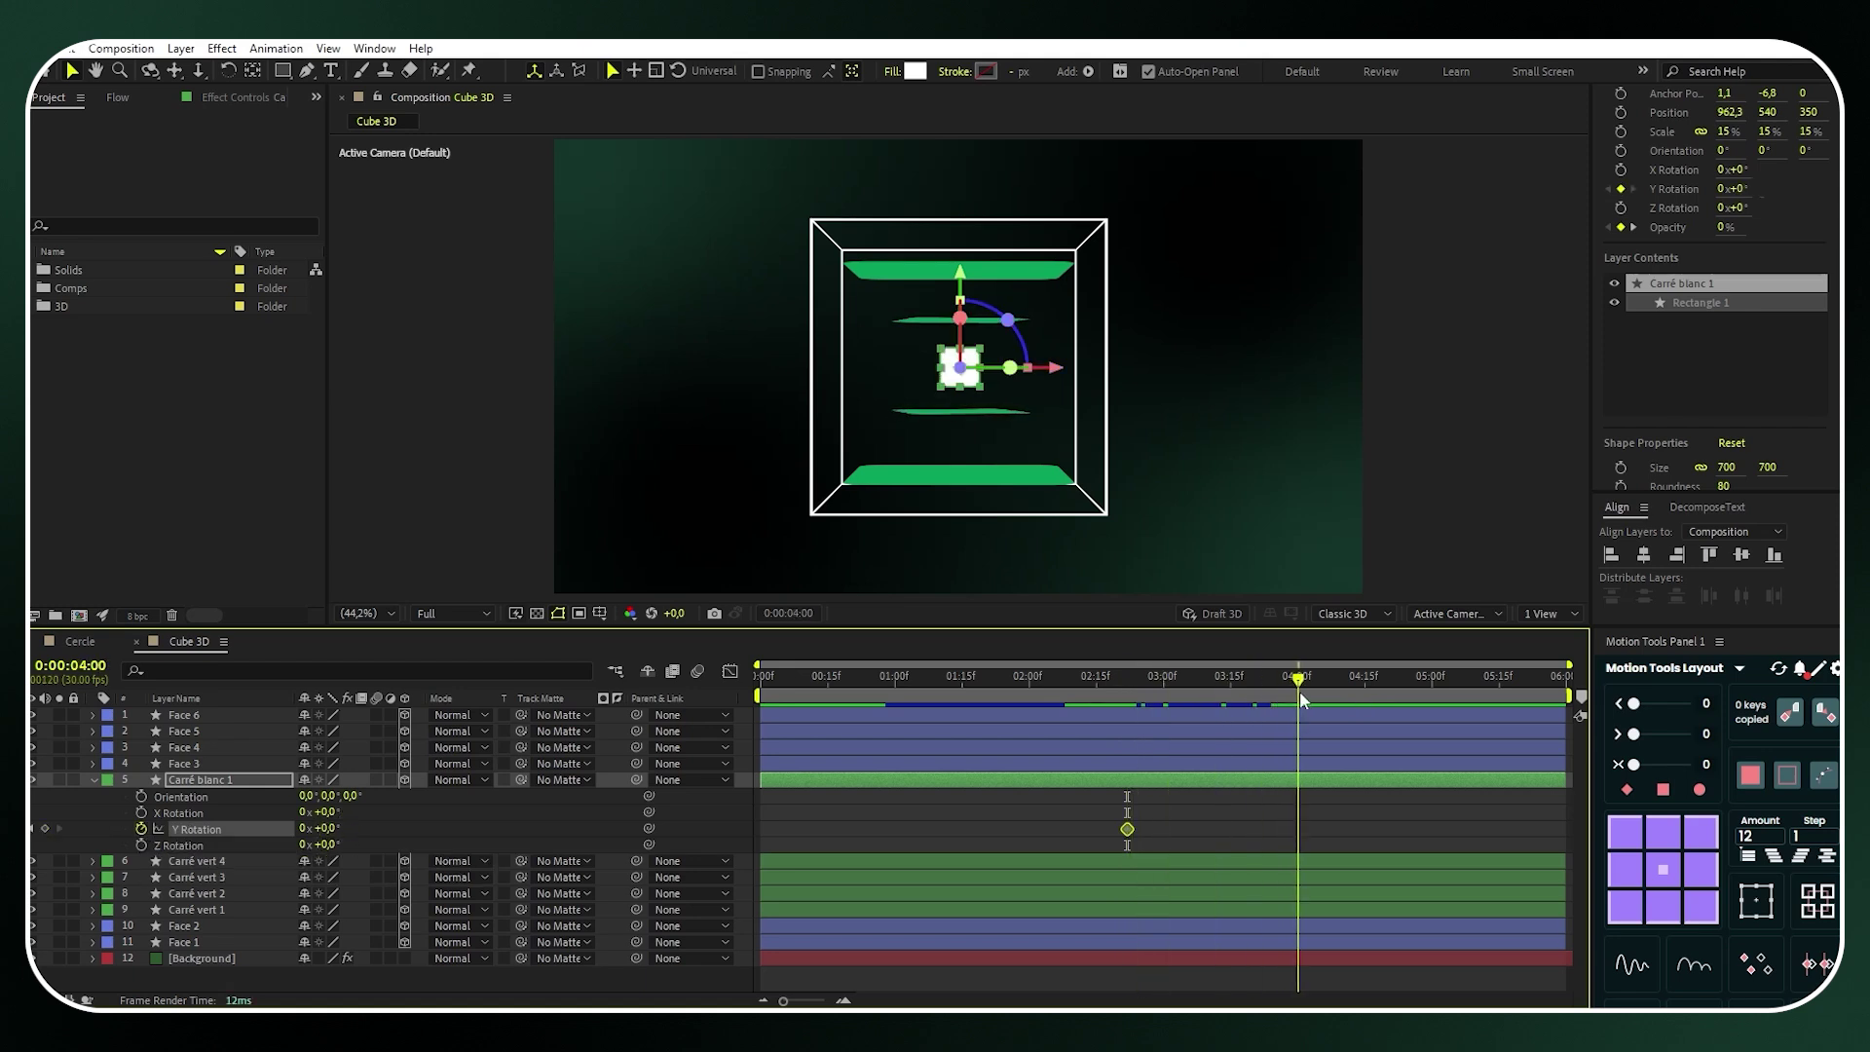
click(305, 828)
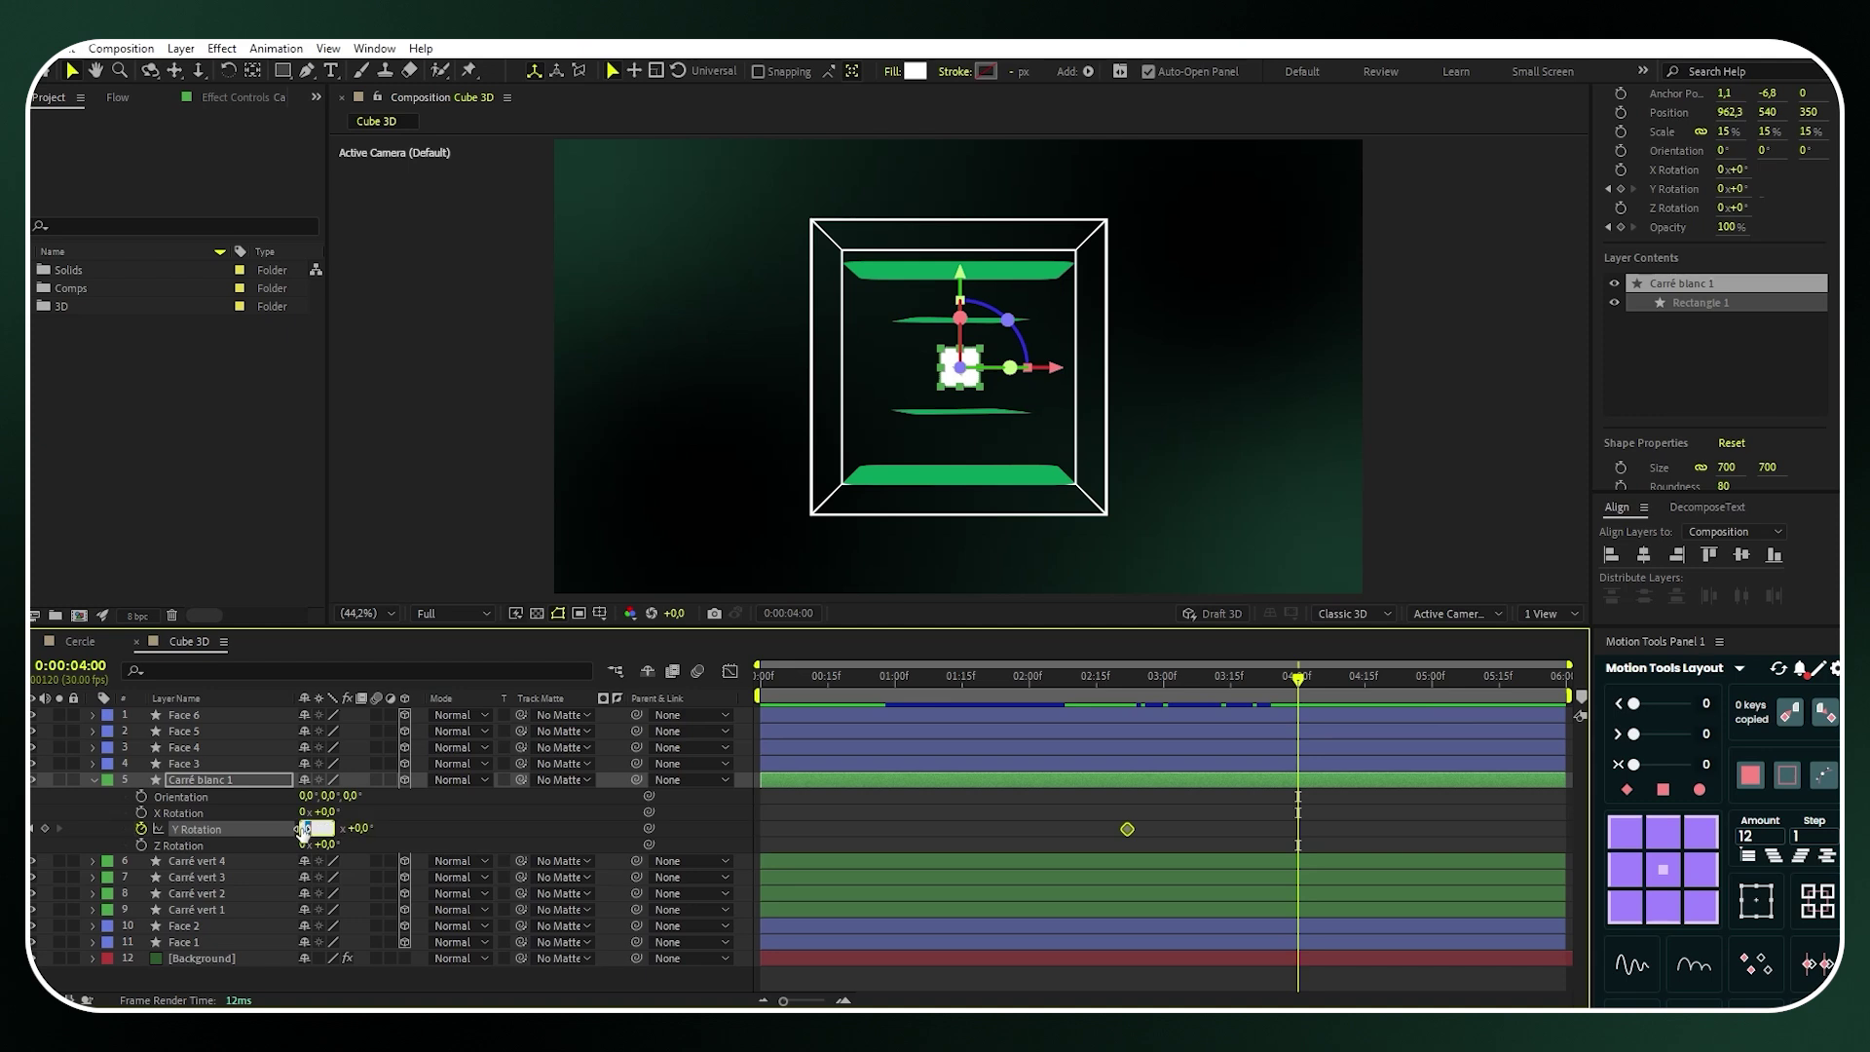
text(1)
key(Return)
drag(1298, 680, 1366, 689)
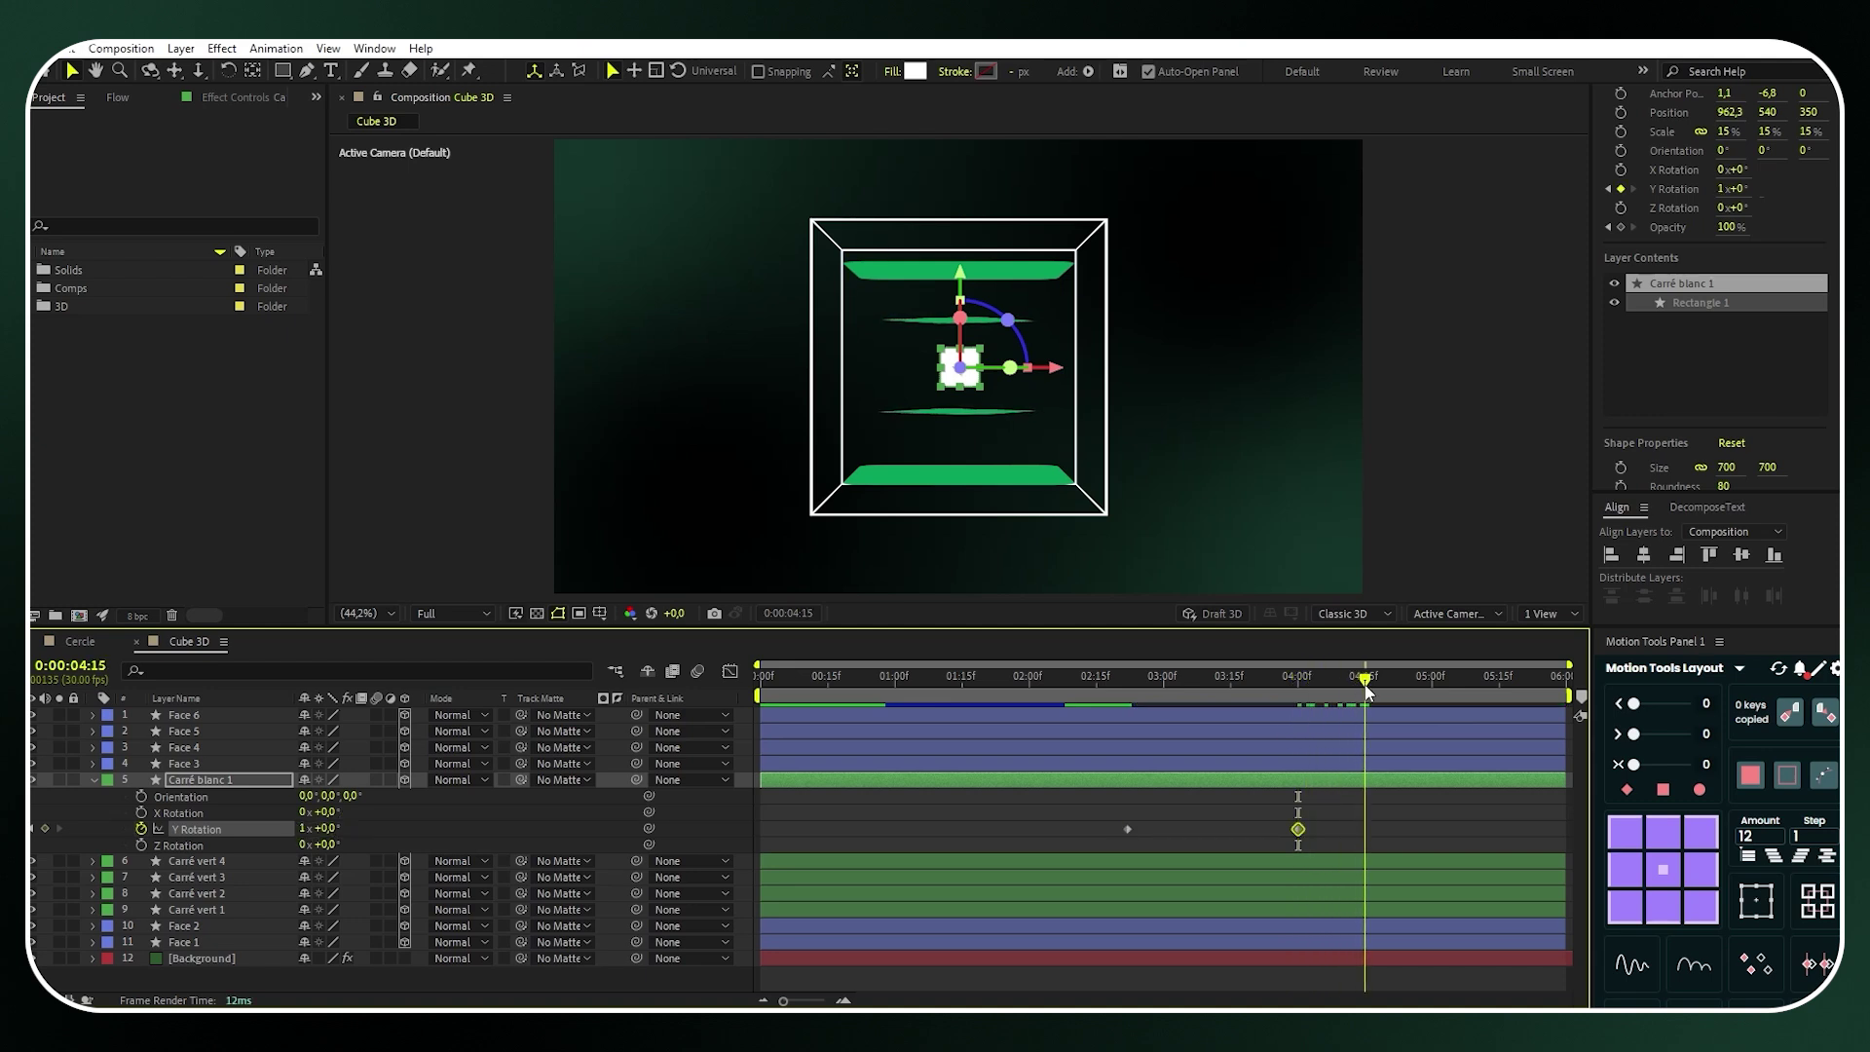
click(45, 829)
Return Carré blanc 1's Y Rotation to 0 revolutions at 0:00:05:12 and apply Easy Ease to all four rotation keyframes
drag(1366, 682, 1486, 693)
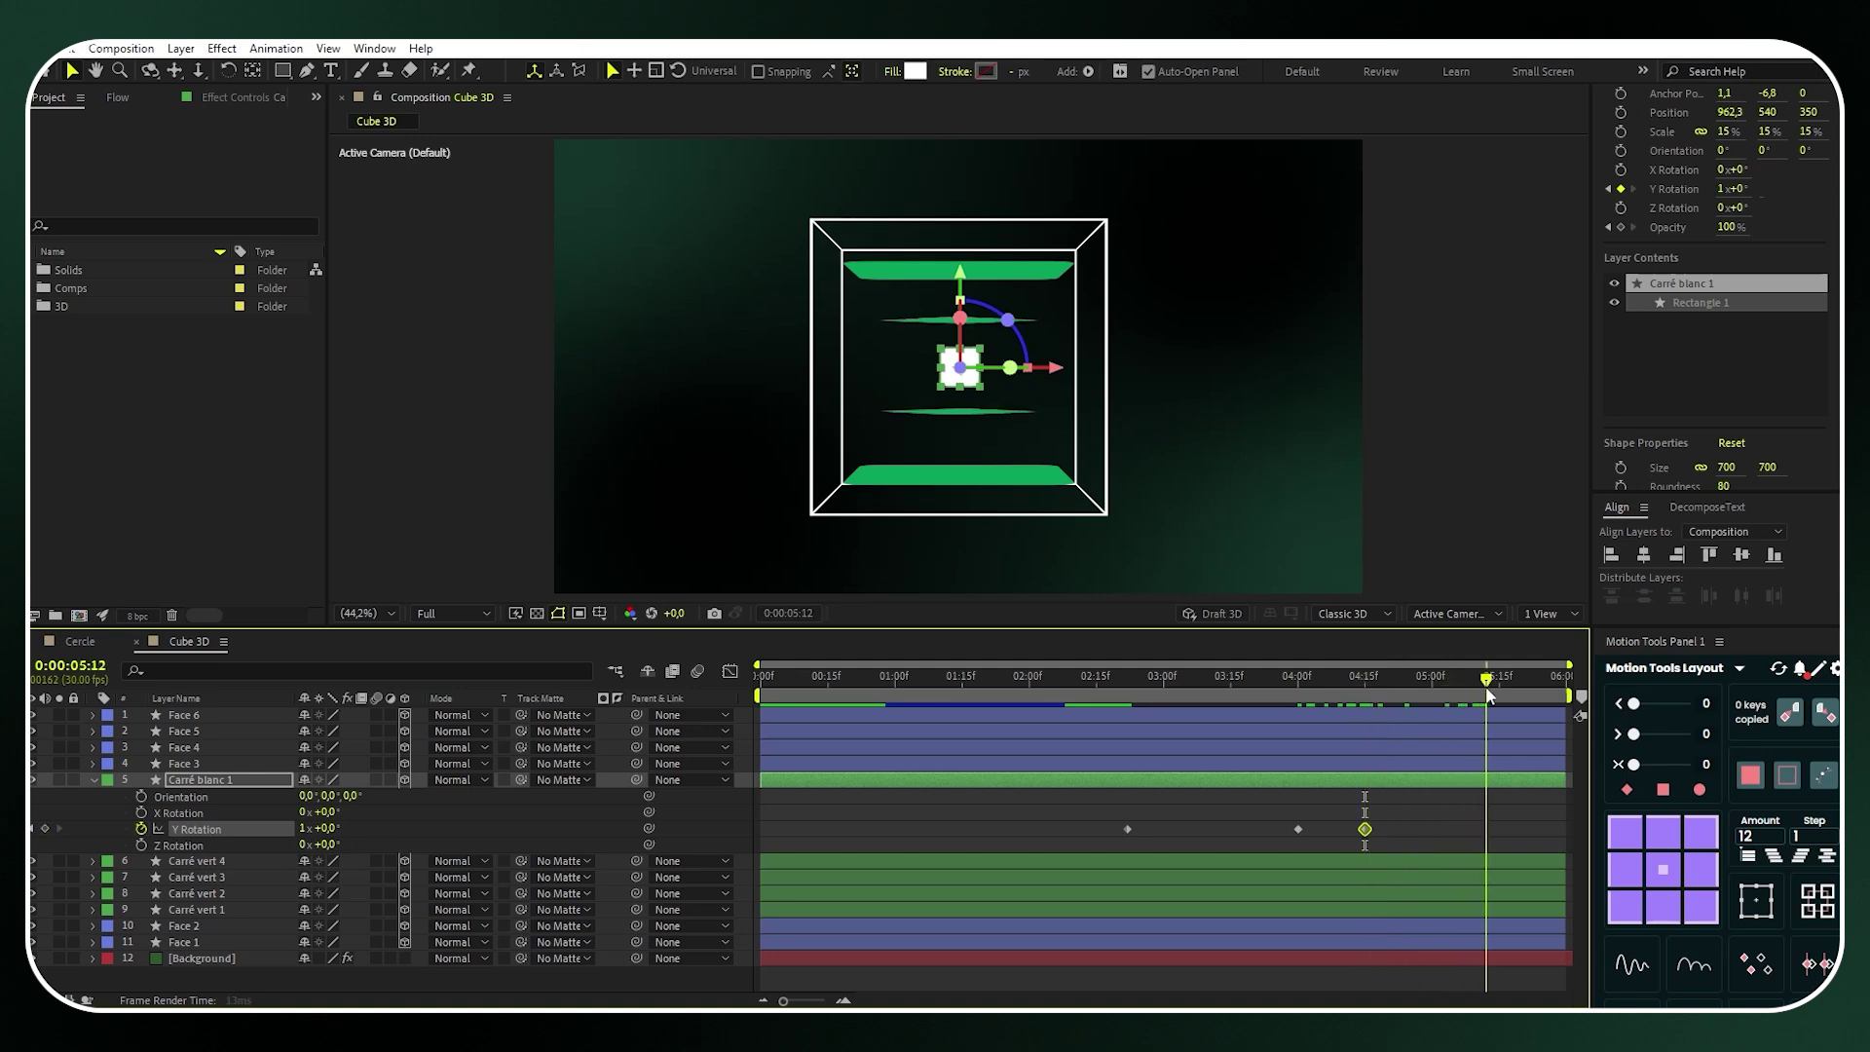
click(302, 827)
text(0)
key(Return)
drag(1530, 809, 1088, 855)
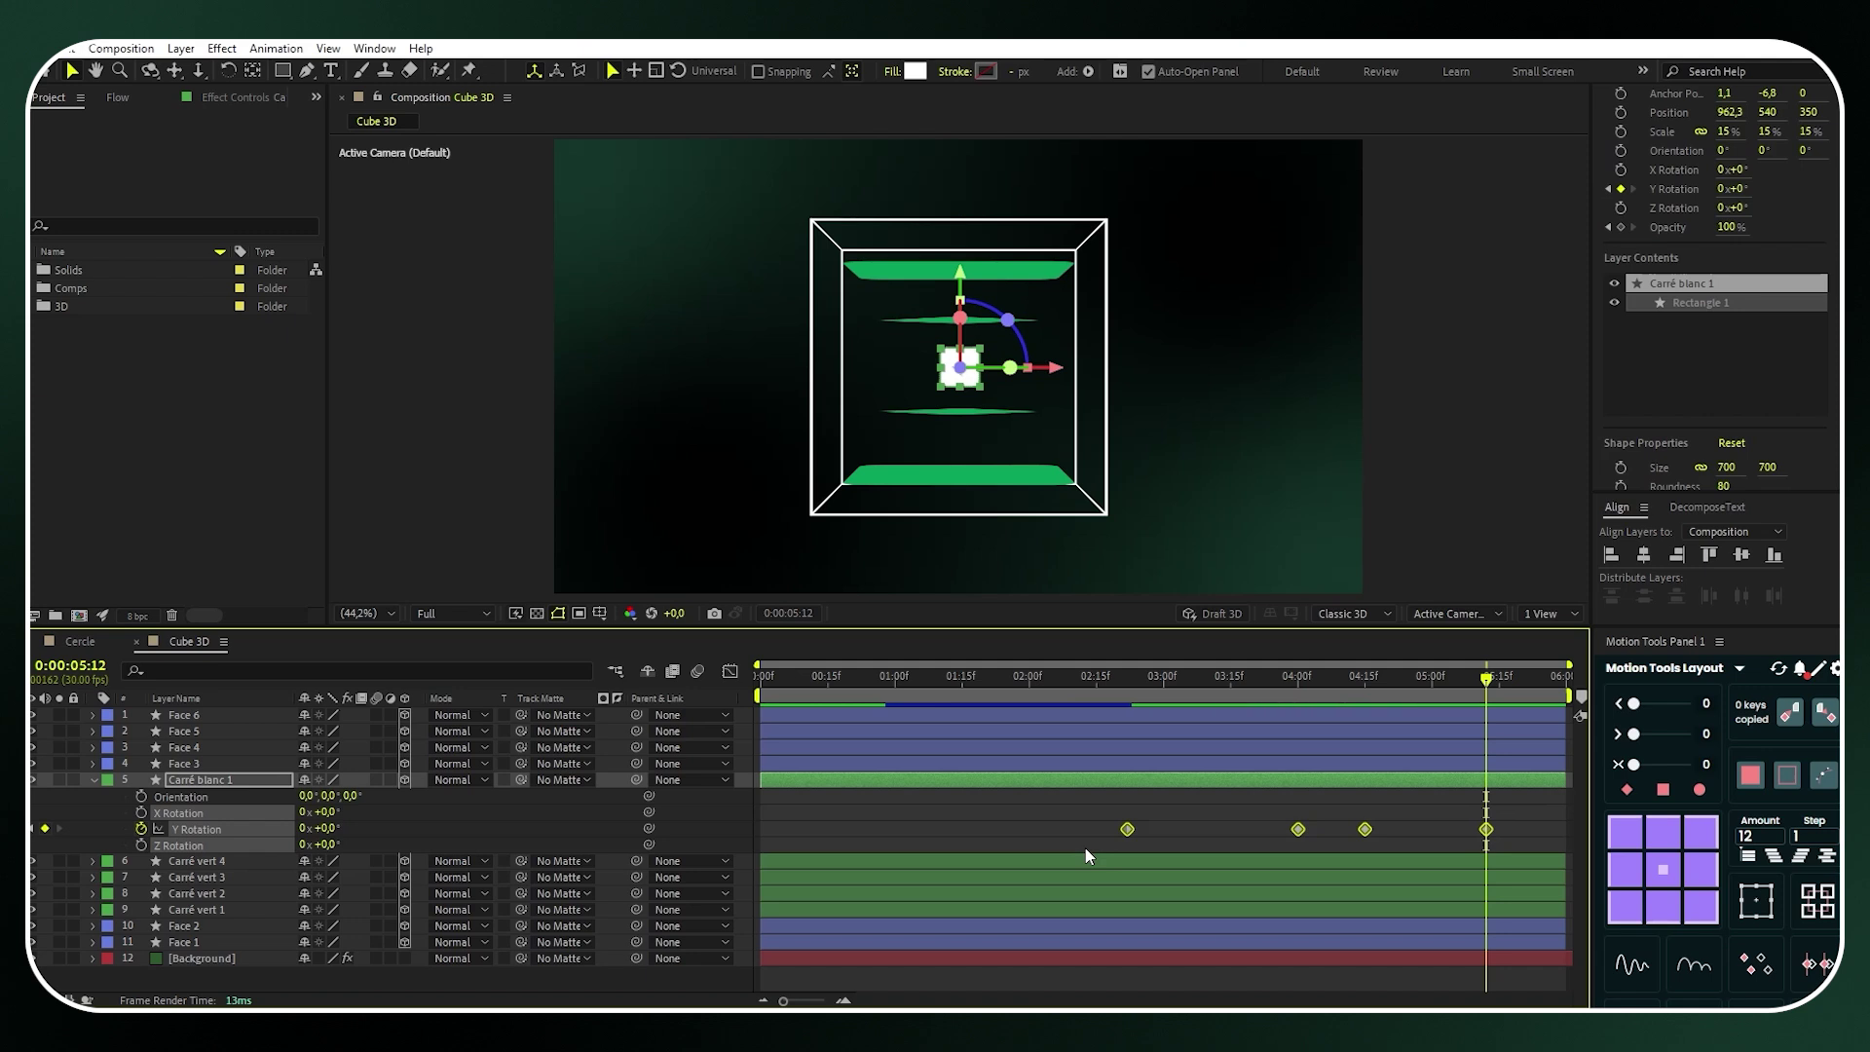
key(F9)
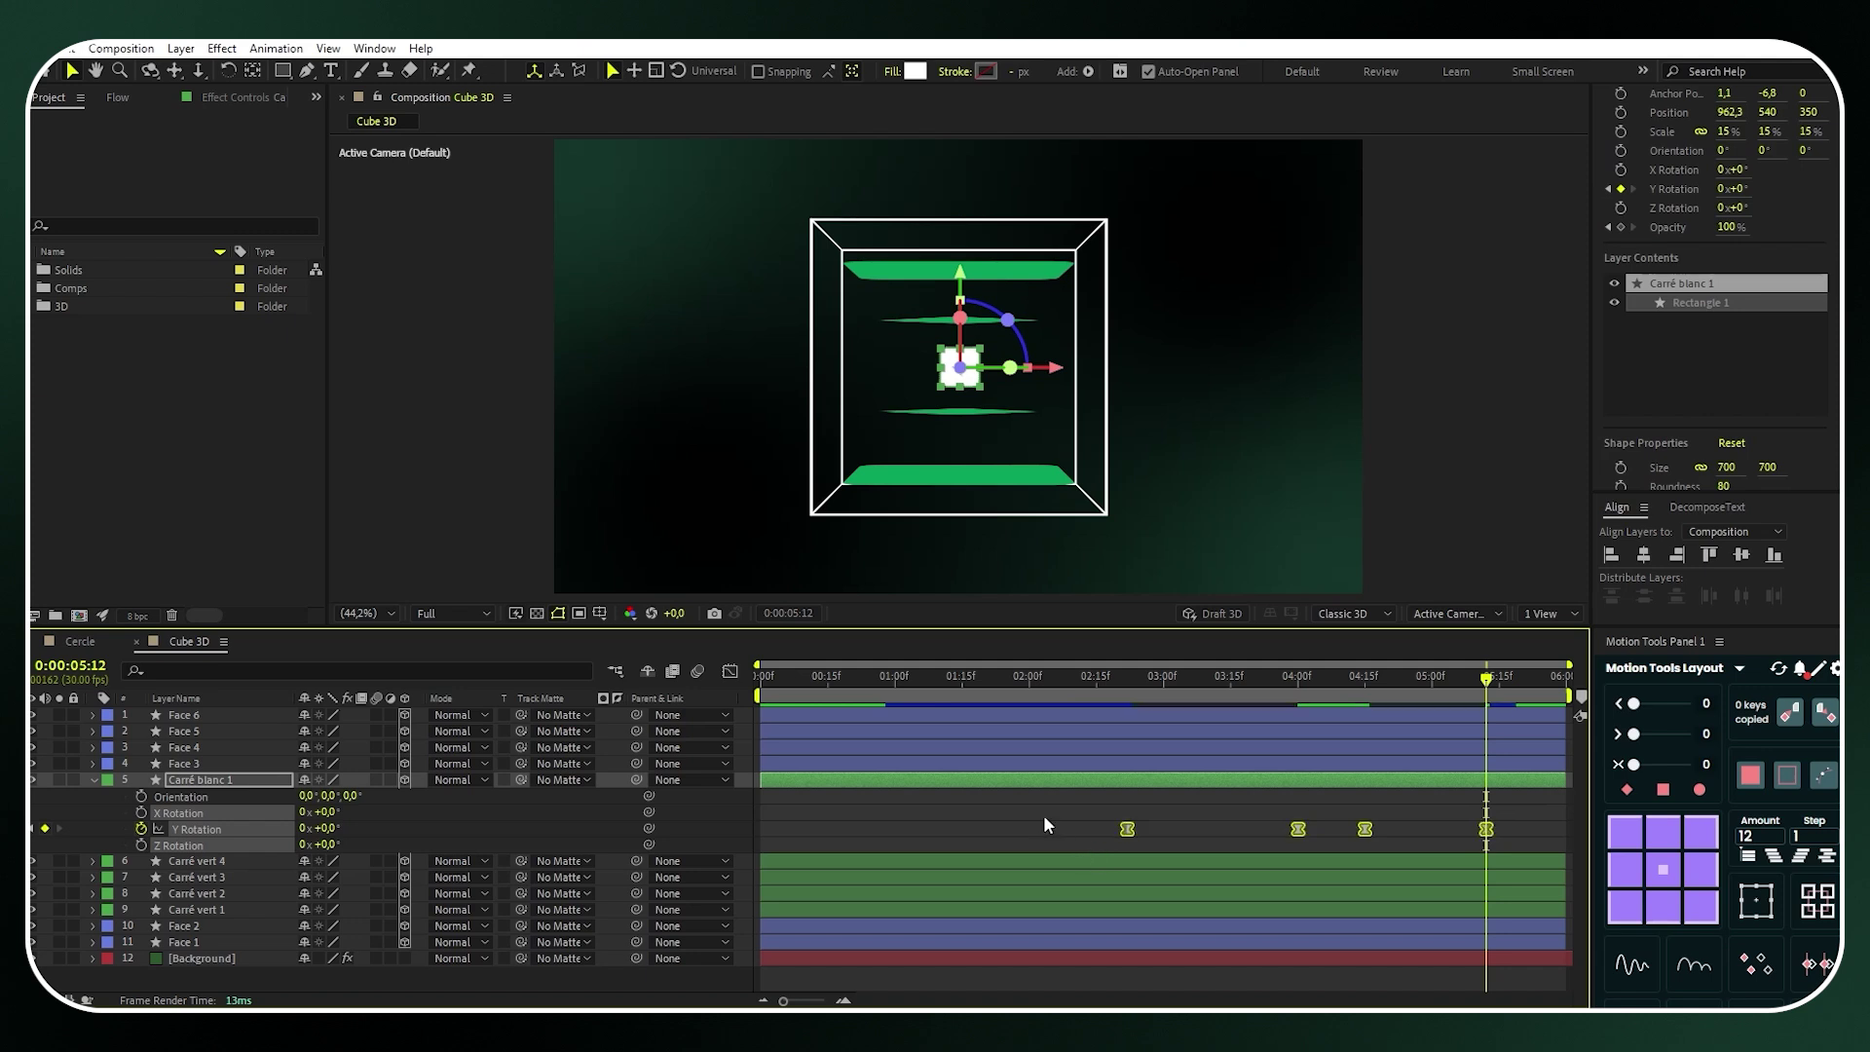
Sharpen the Y Rotation easing of Carré blanc 1 in the speed graph by lengthening the keyframes' influence, and collapse the layer
click(729, 671)
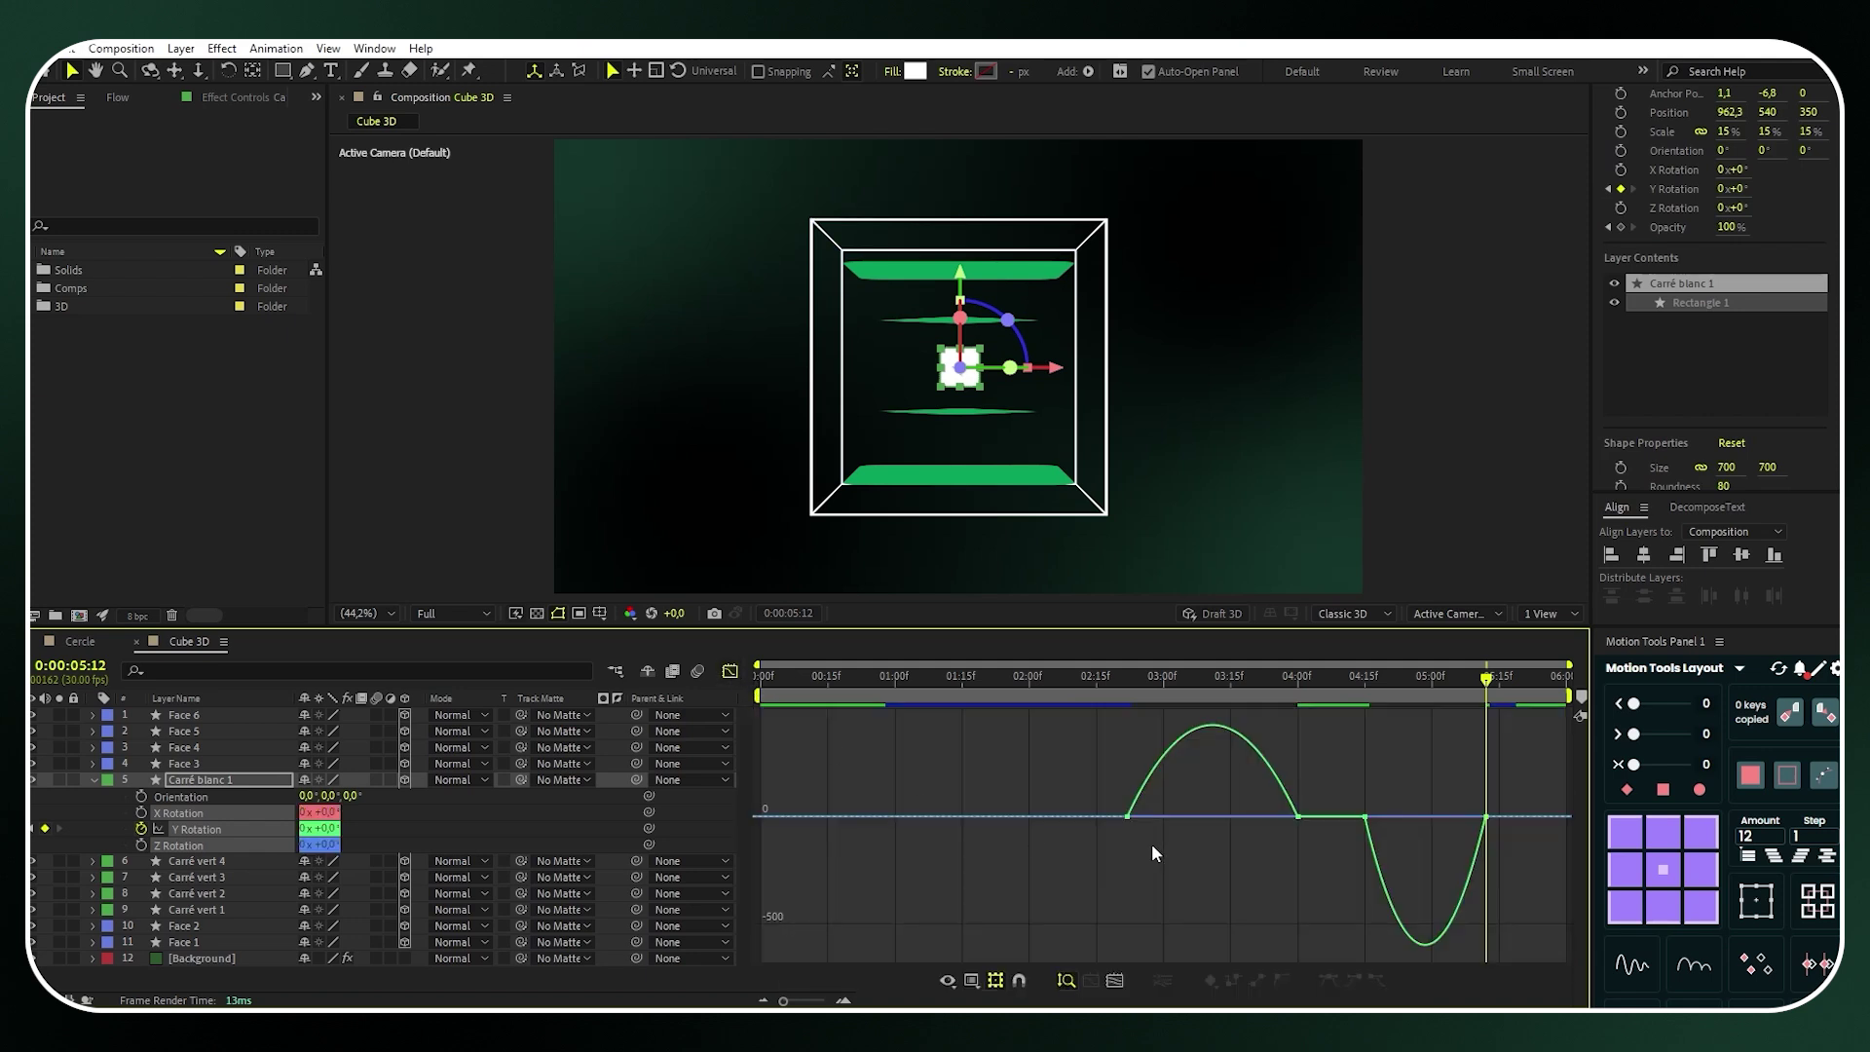
click(971, 980)
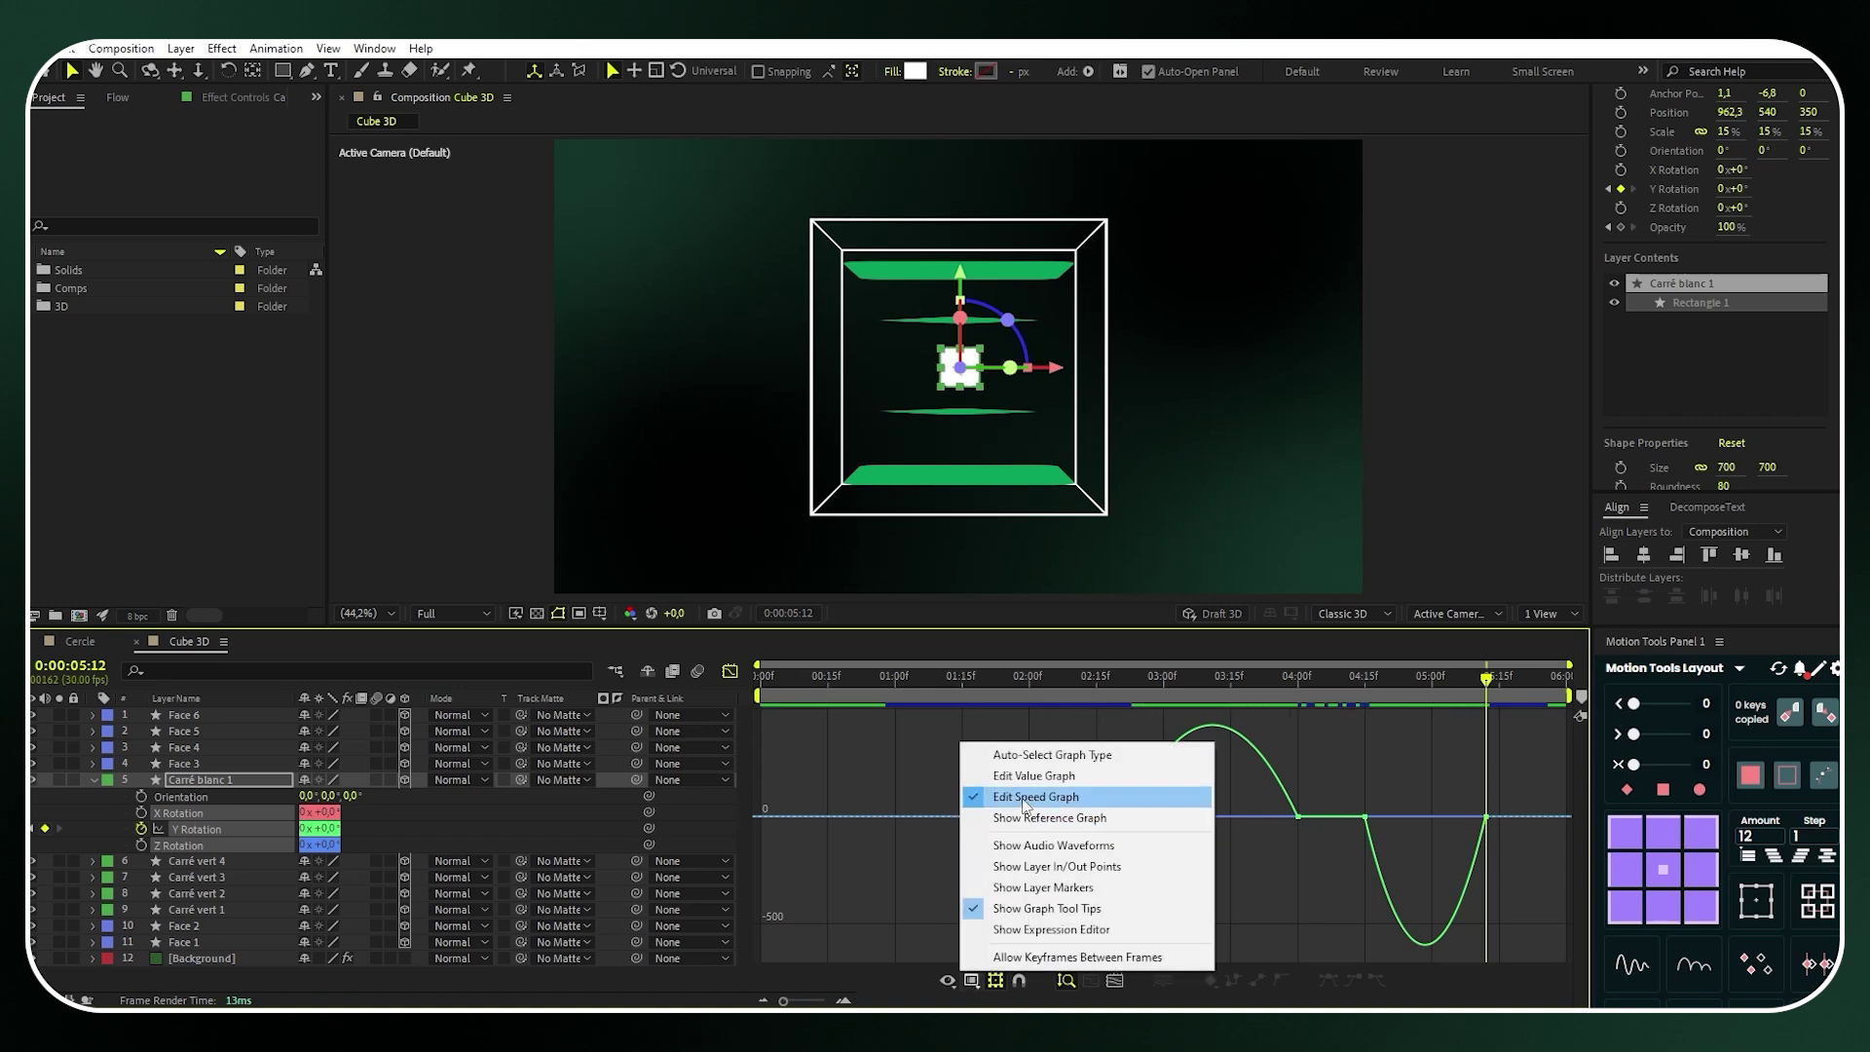
click(910, 828)
drag(1531, 784, 1207, 810)
drag(1467, 812, 1403, 823)
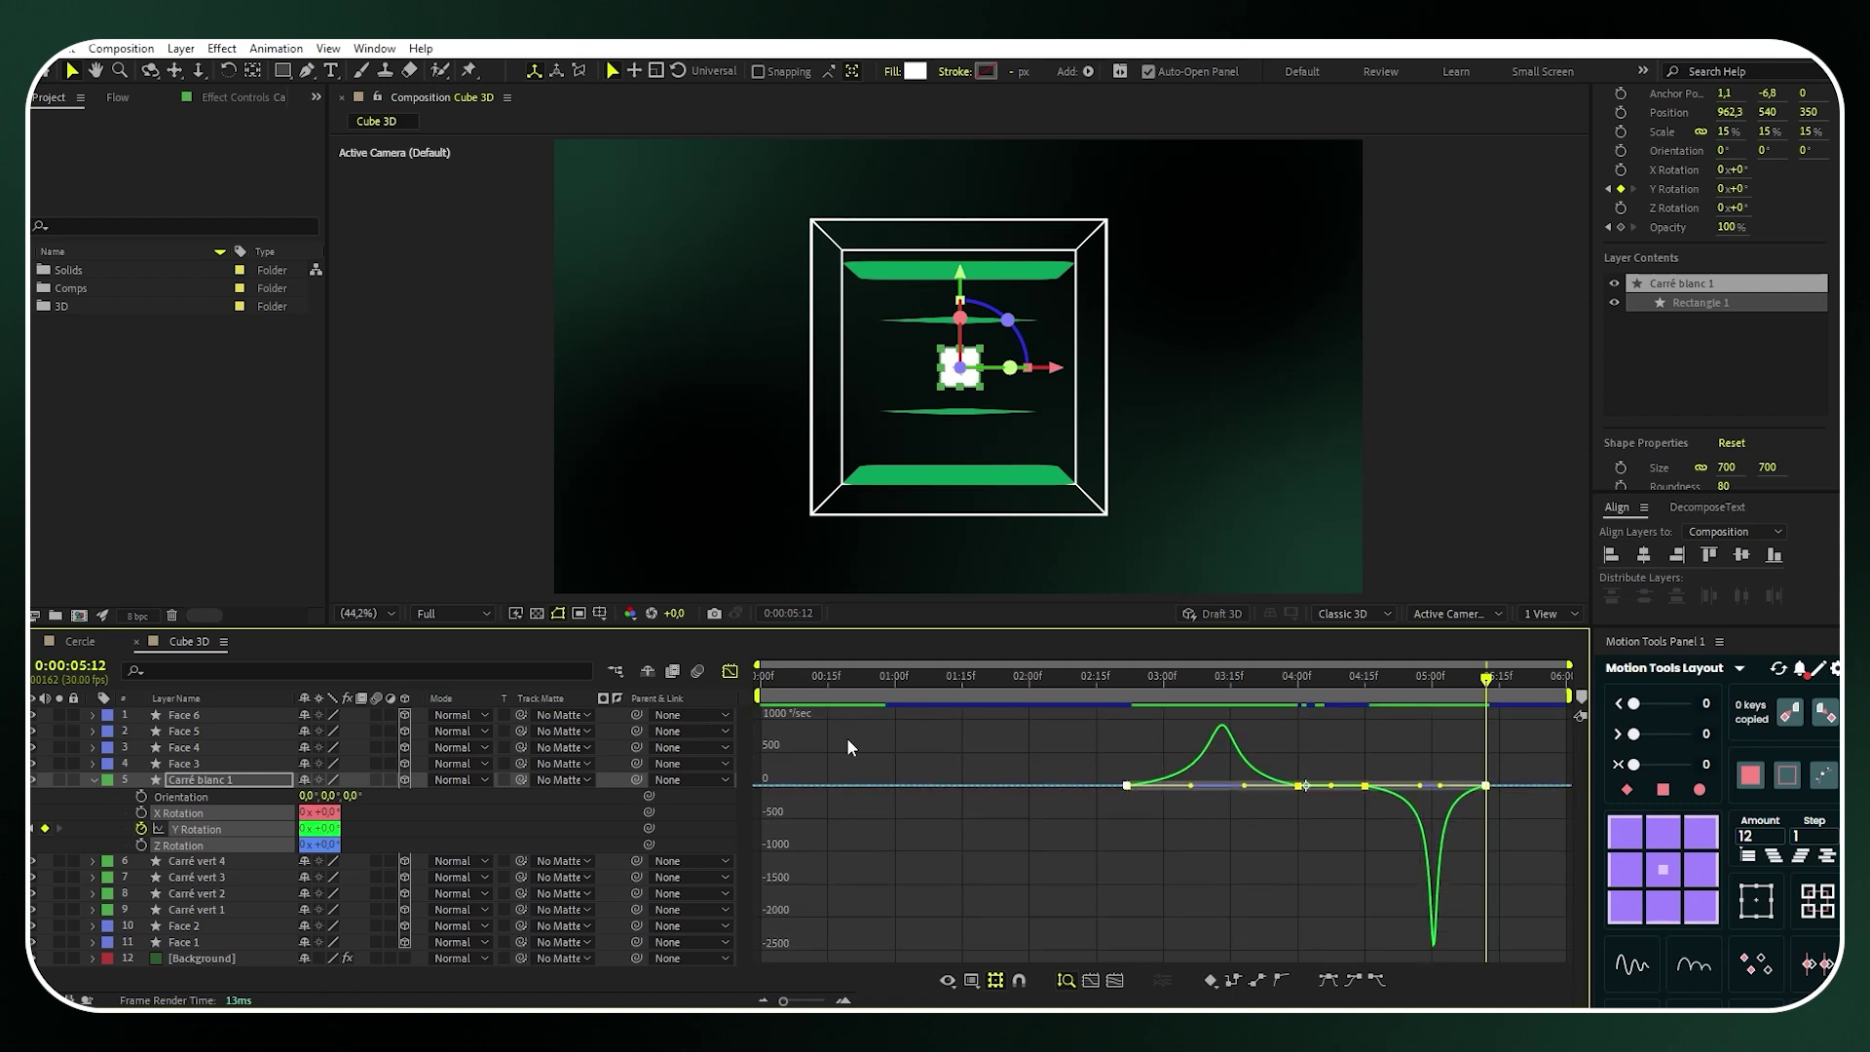
click(731, 672)
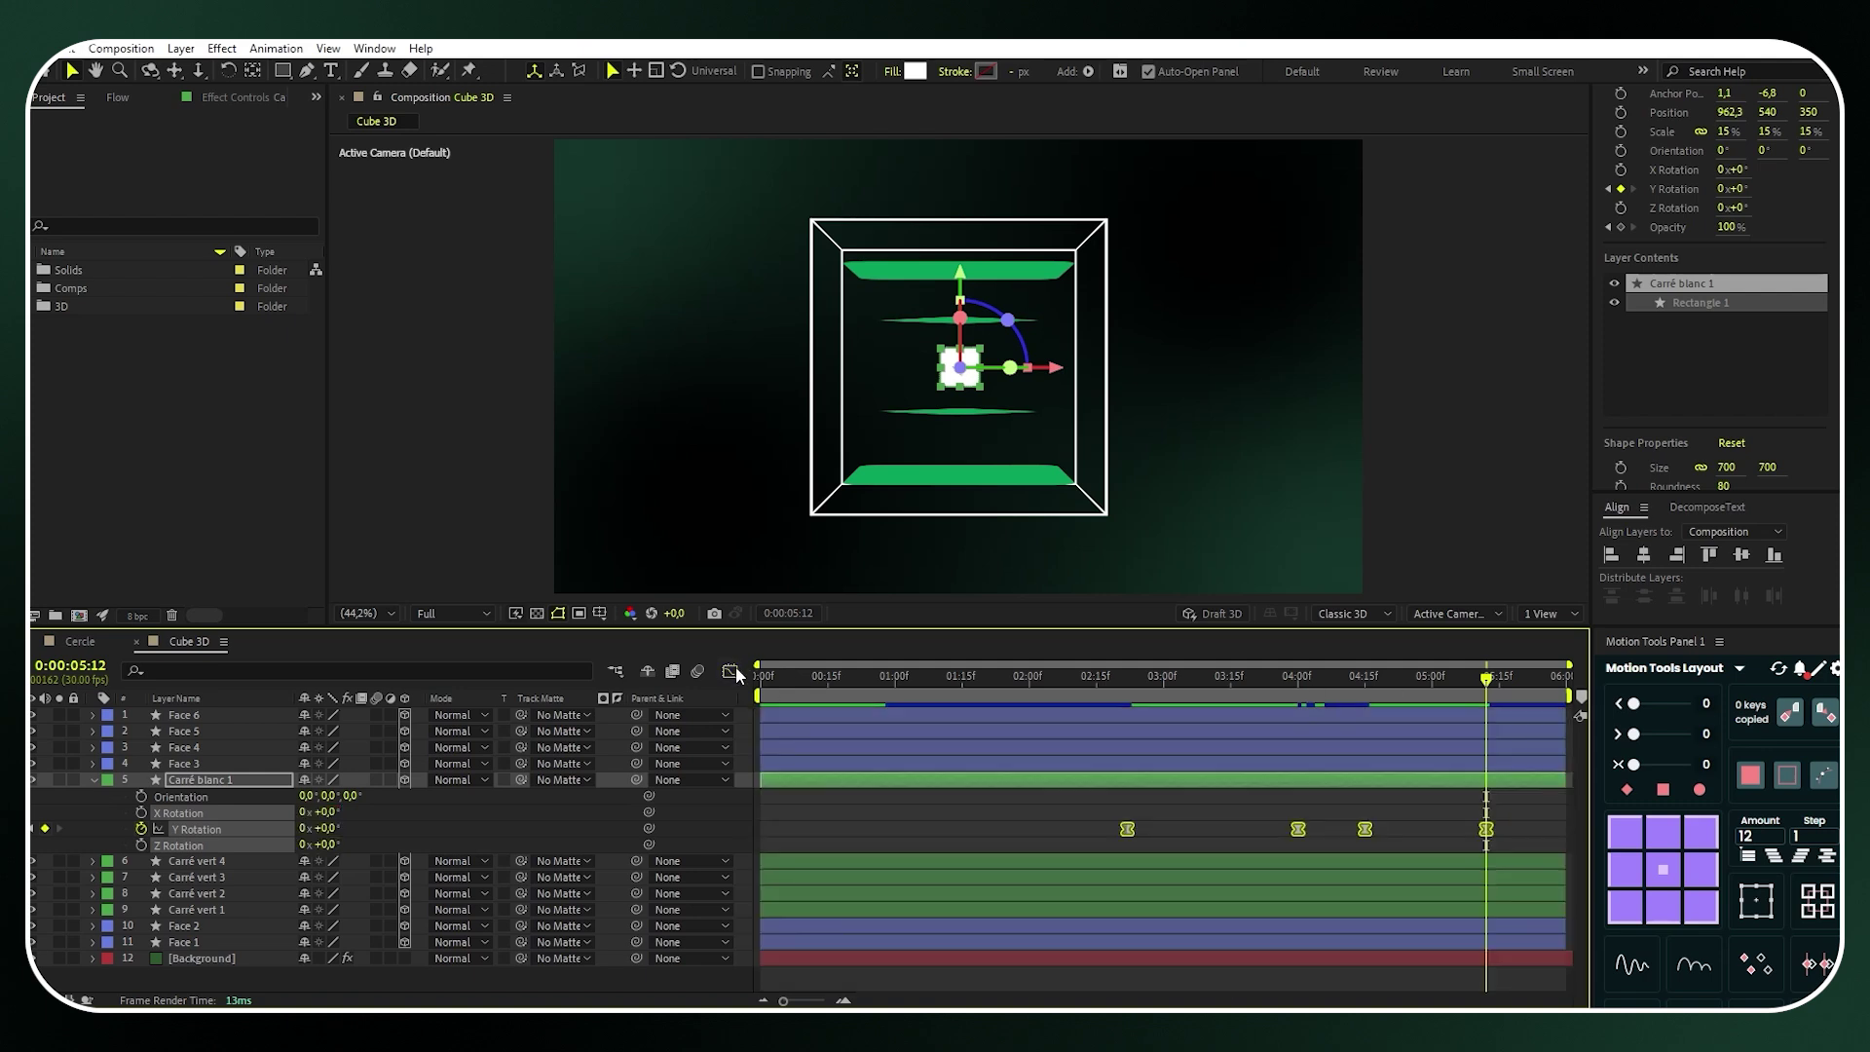
click(95, 778)
Create a null object and rename it "Cube controller"
click(215, 928)
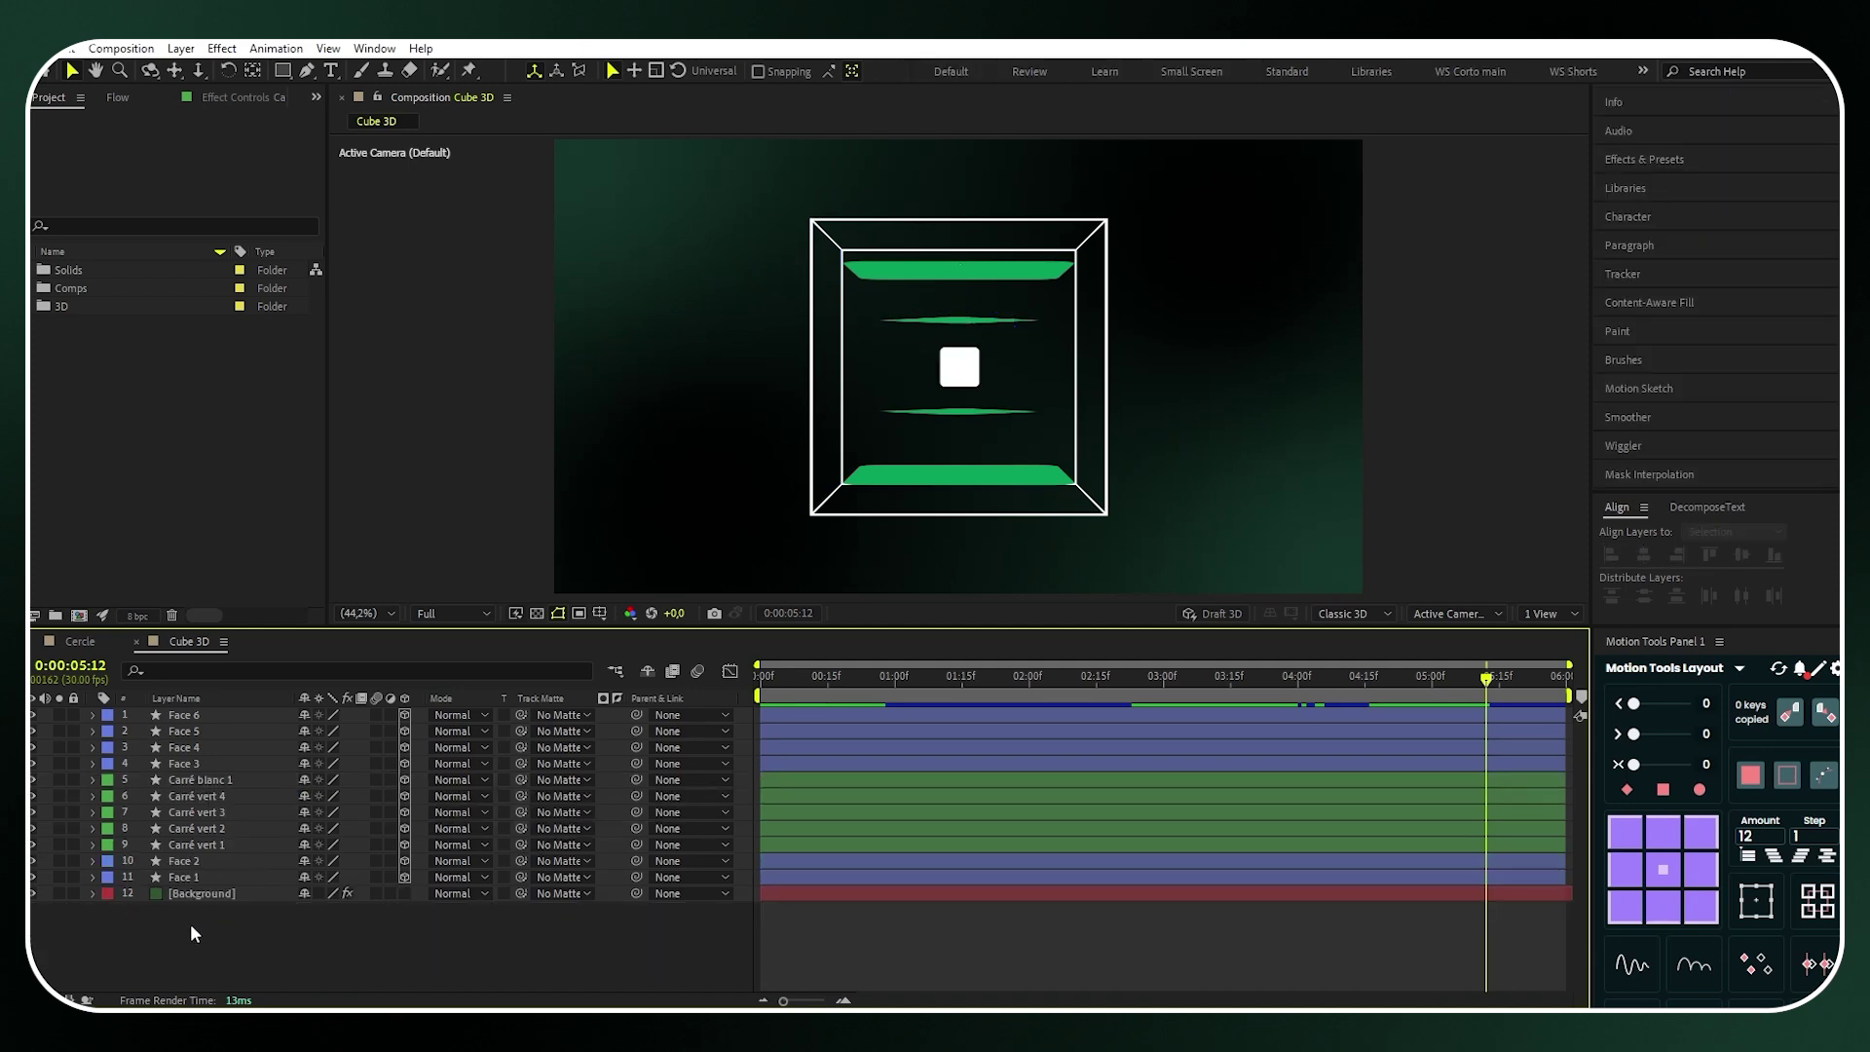
right_click(190, 923)
mouse_move(311, 695)
click(516, 808)
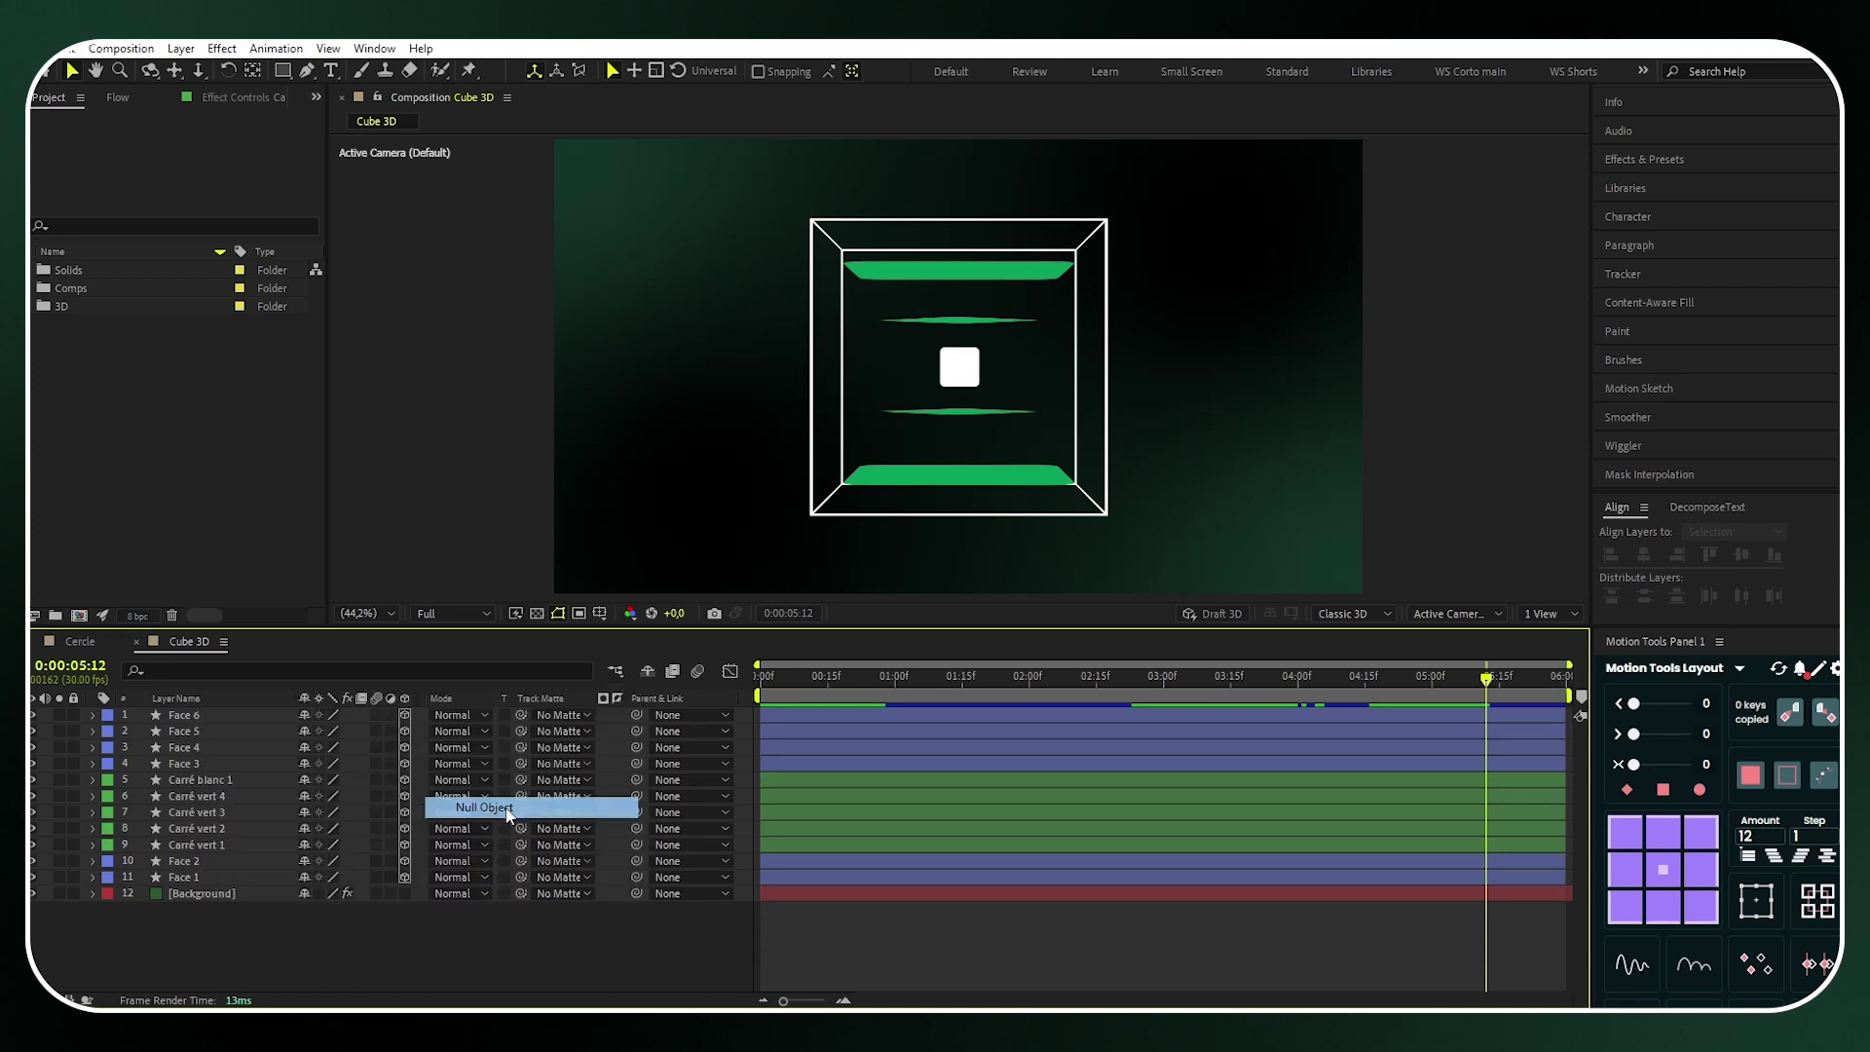
right_click(212, 717)
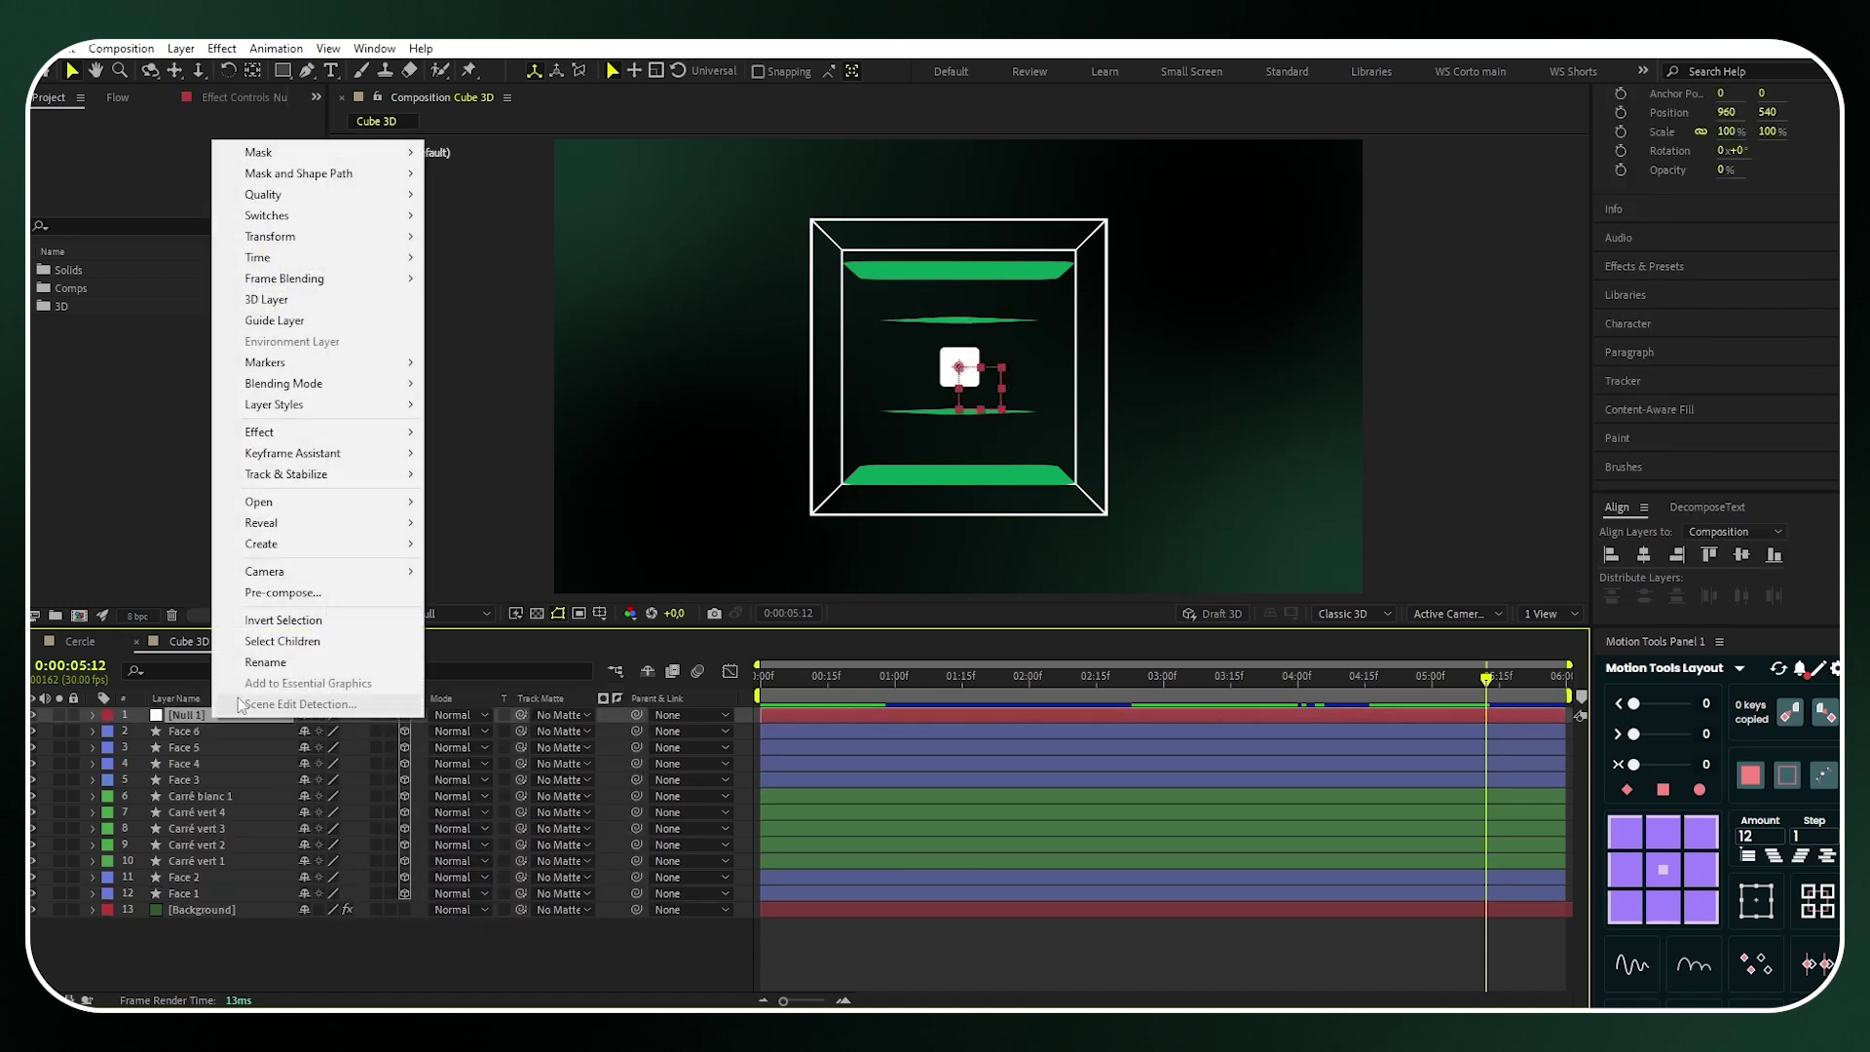
click(237, 697)
text(Cube)
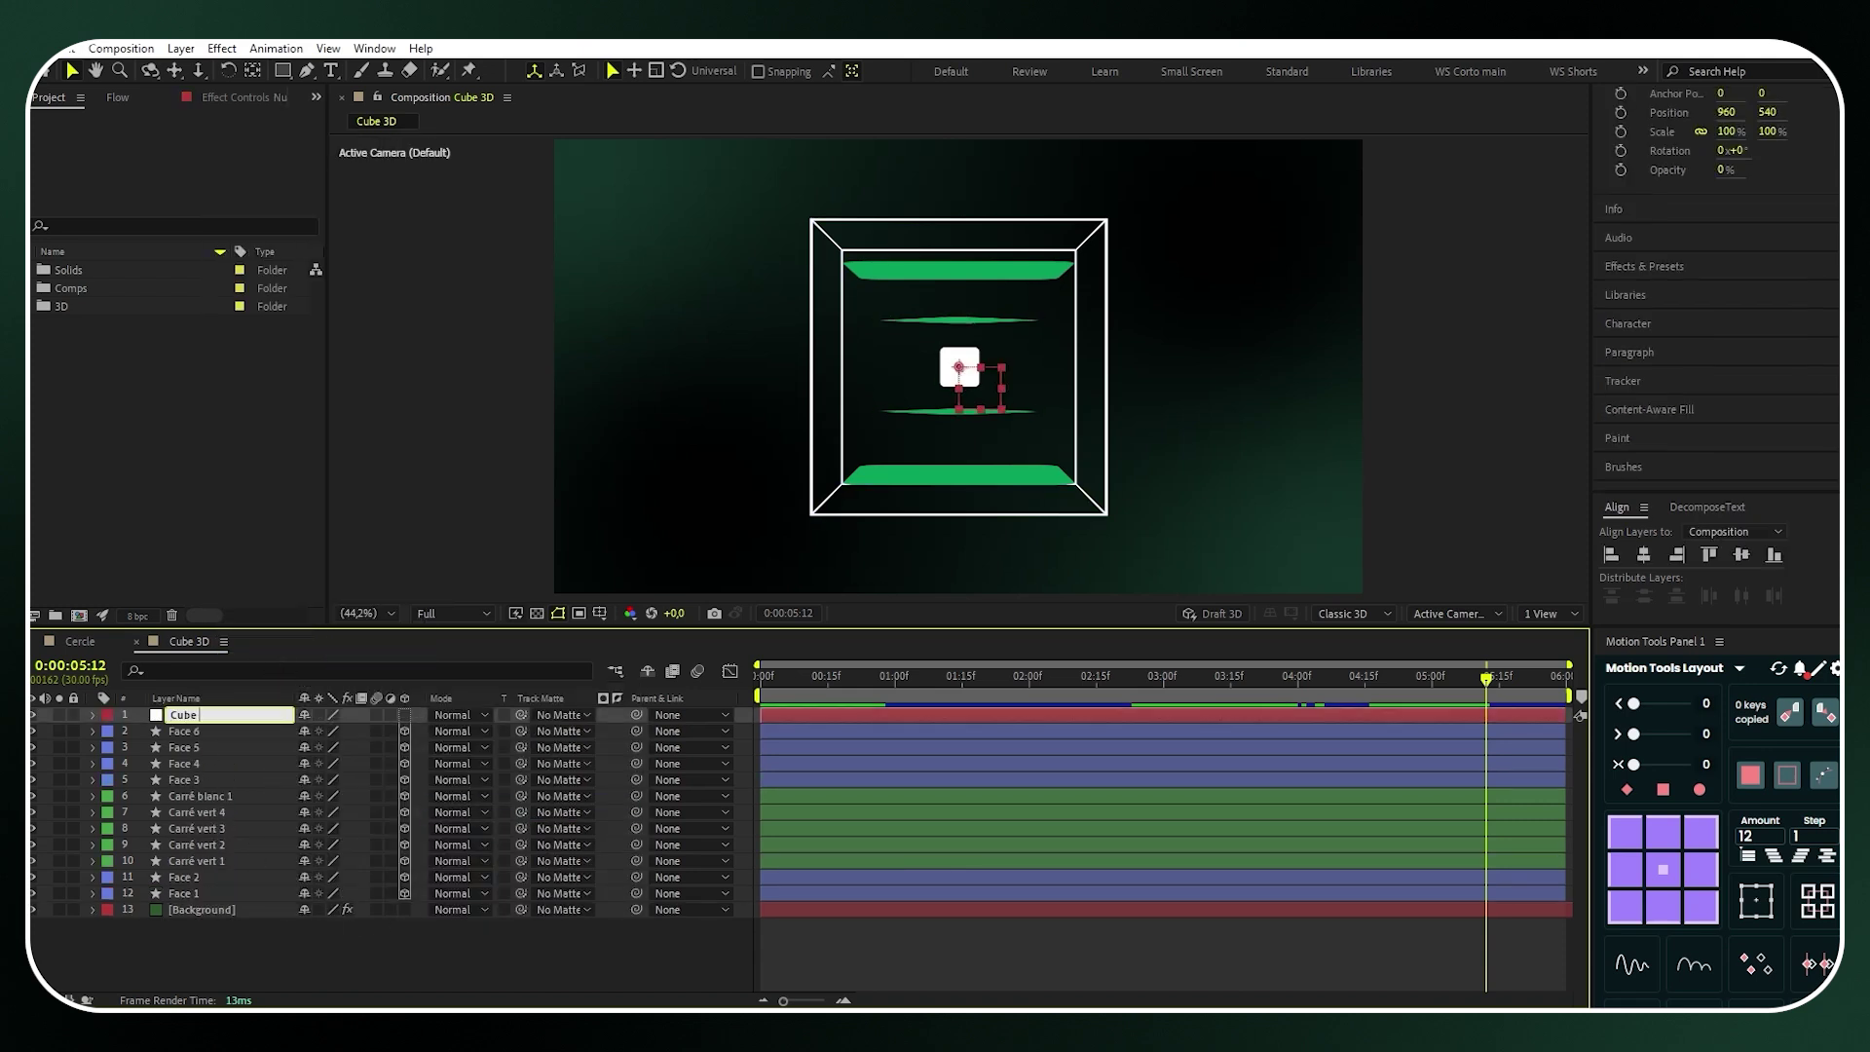
text( controller)
Centre the Cube controller null's anchor point, align the null to the composition's centre, and make it a 3D layer
click(1663, 869)
click(1742, 556)
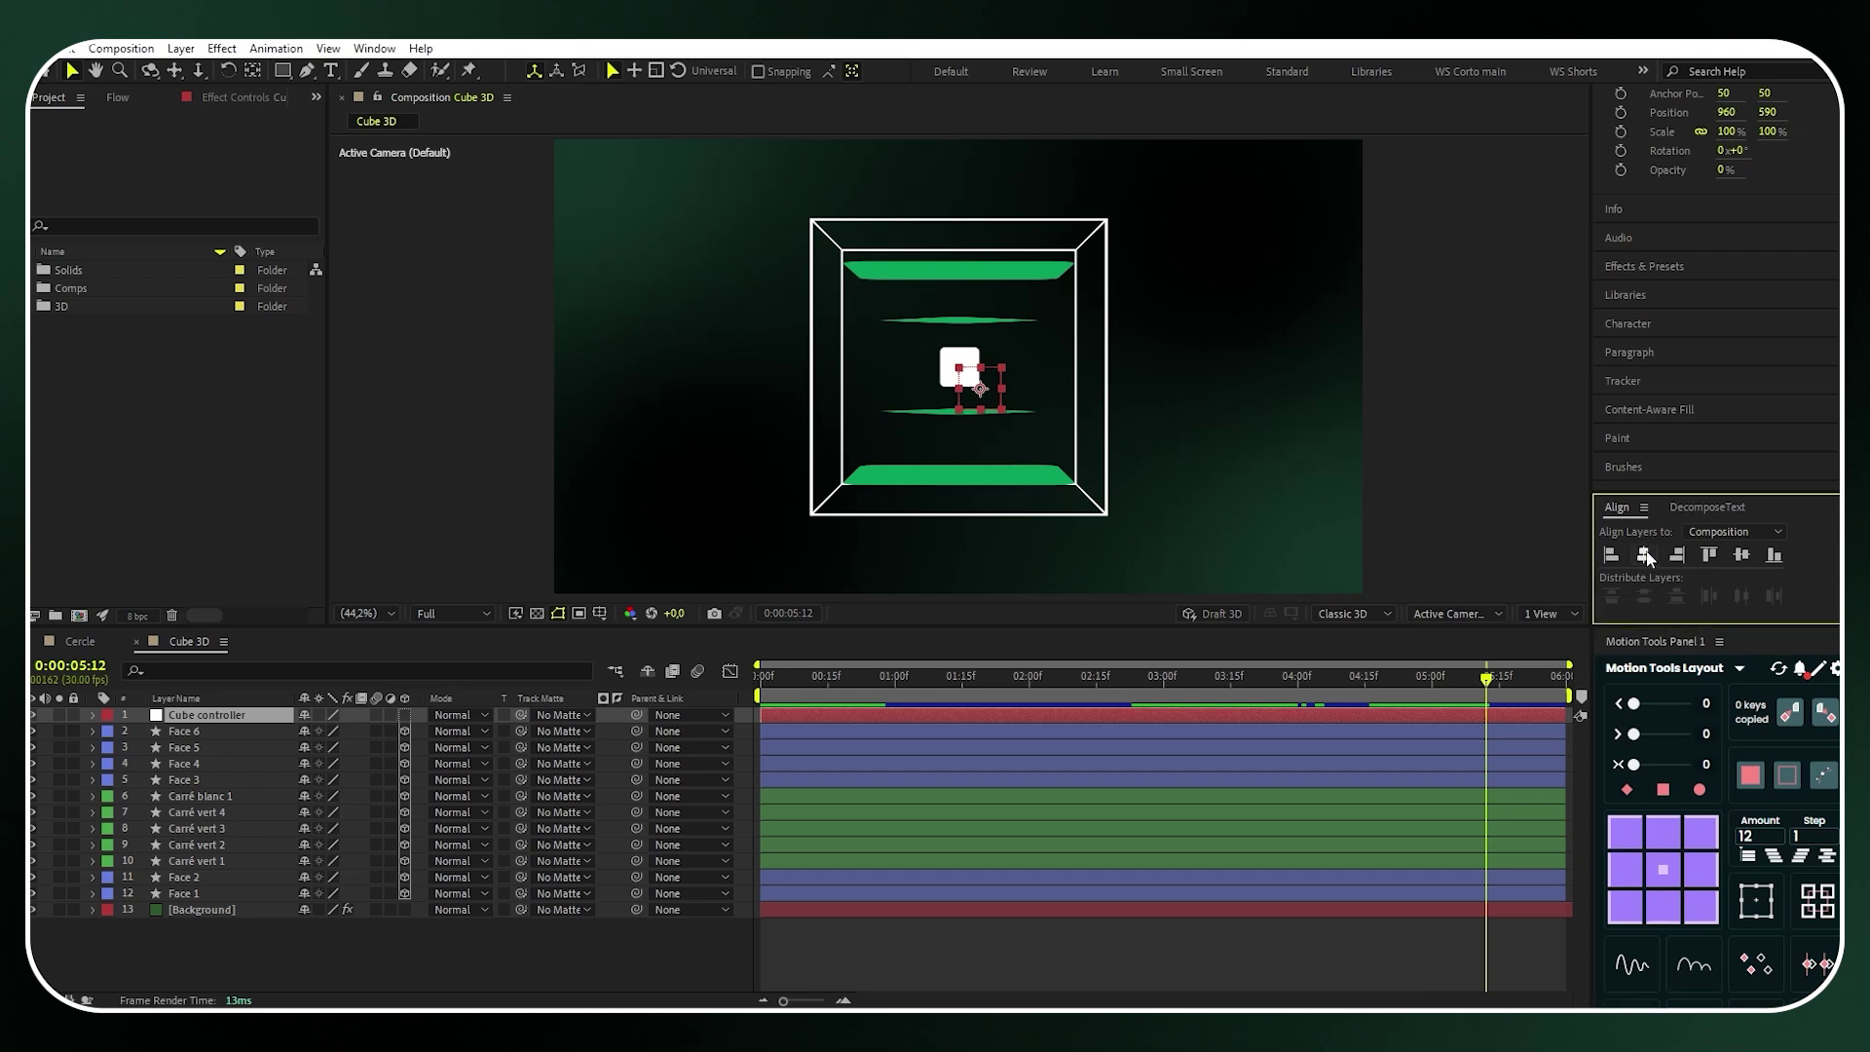
click(1742, 555)
click(405, 714)
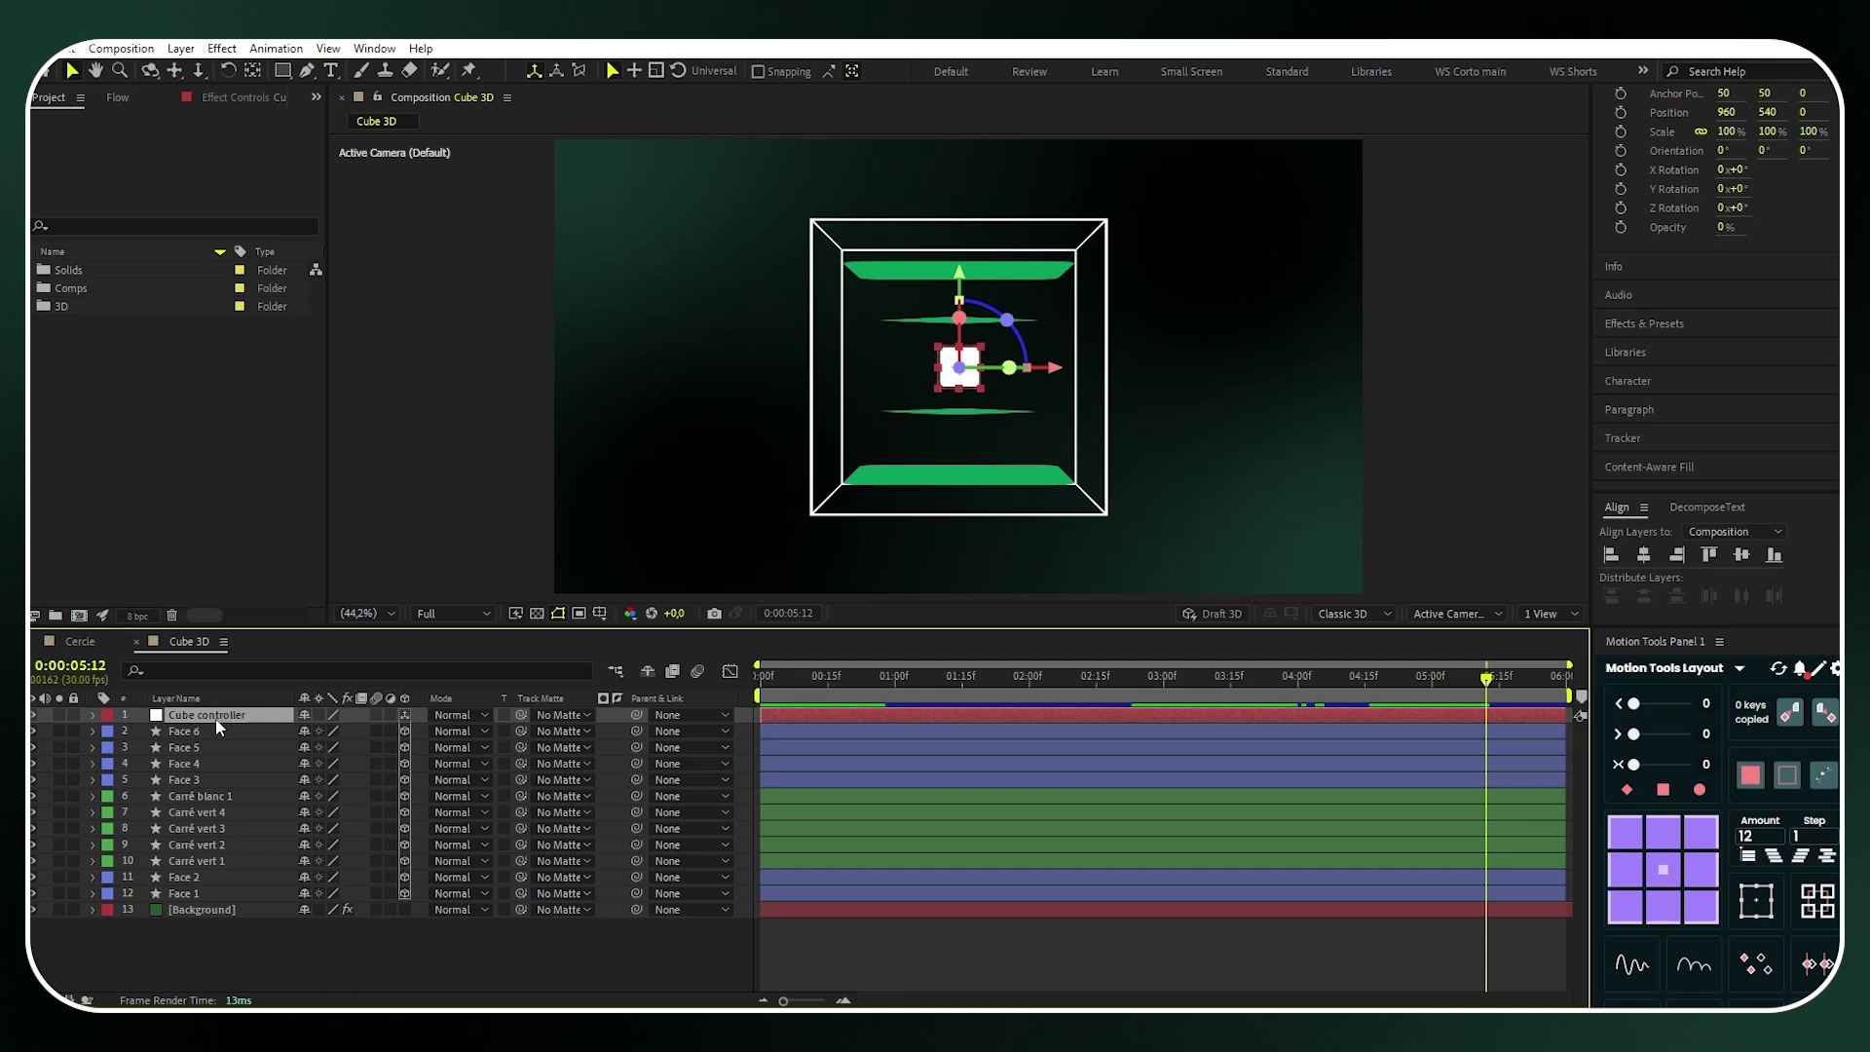
Parent all the Face and Carré layers to the Cube controller null, leaving the background unparented
click(207, 894)
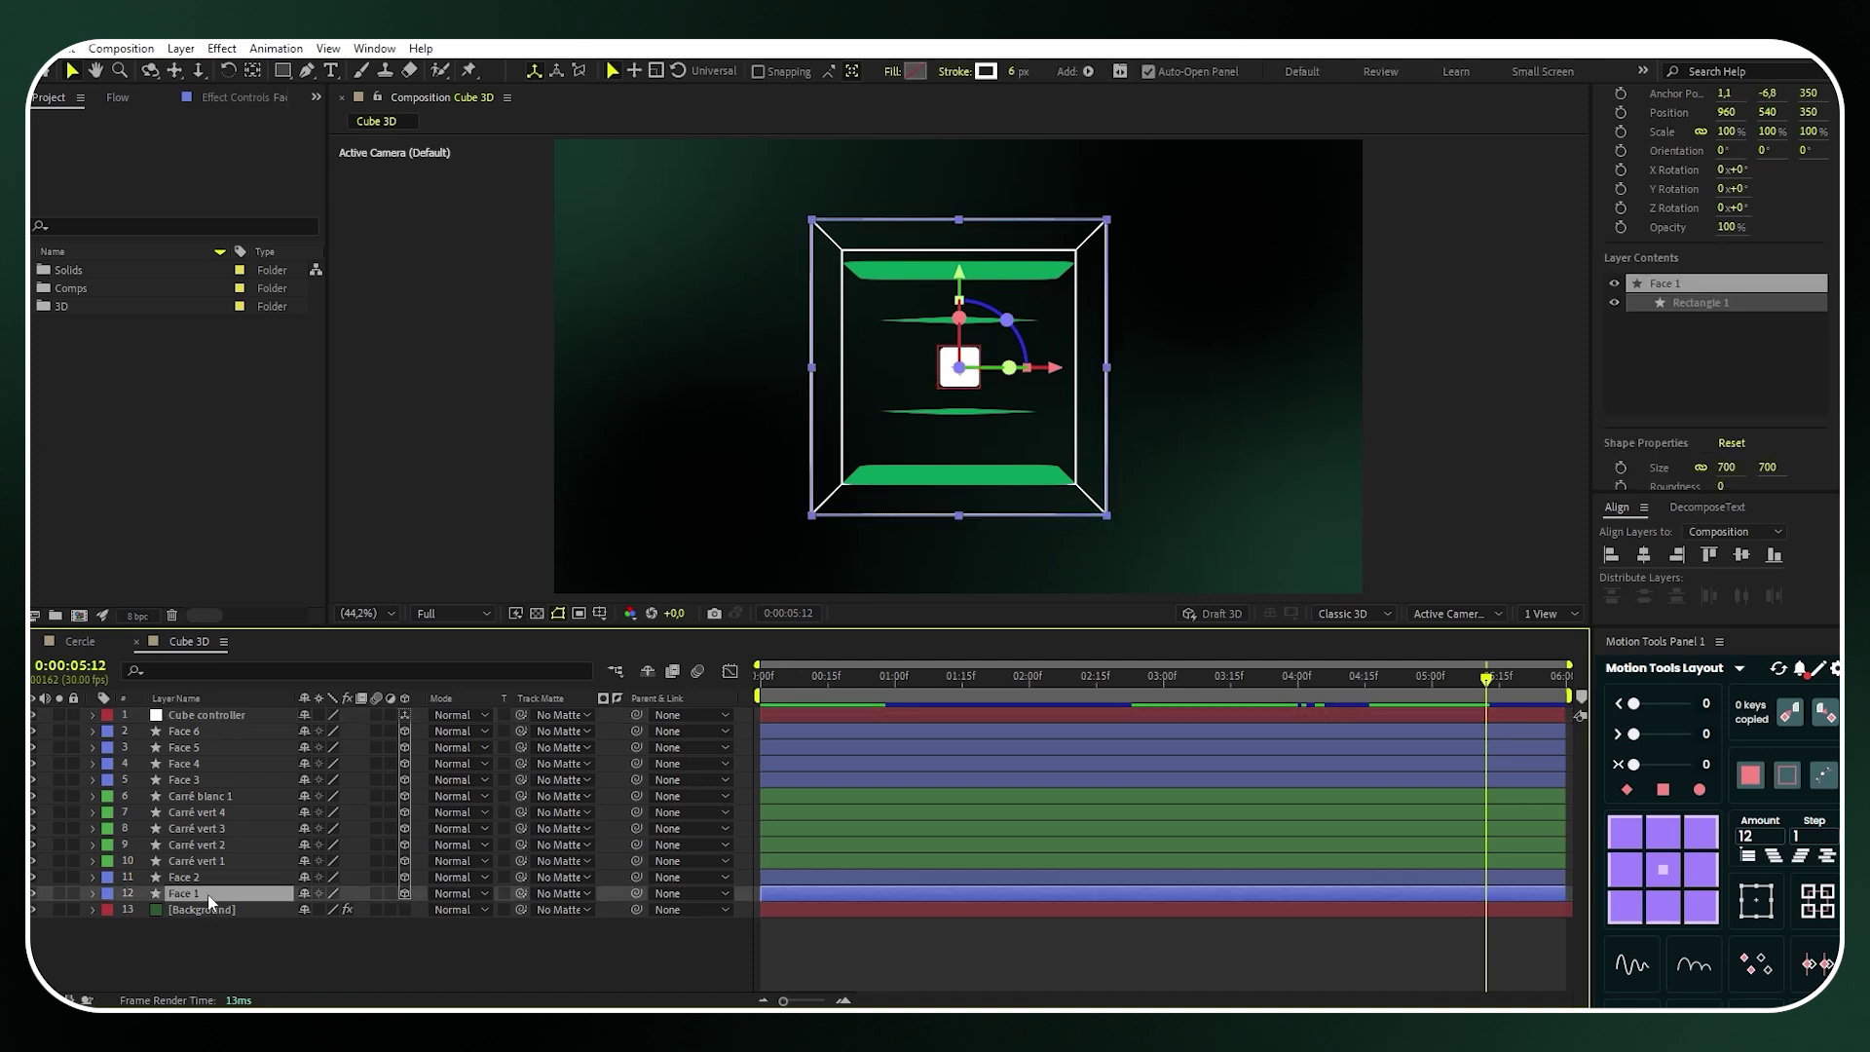
shift+click(230, 737)
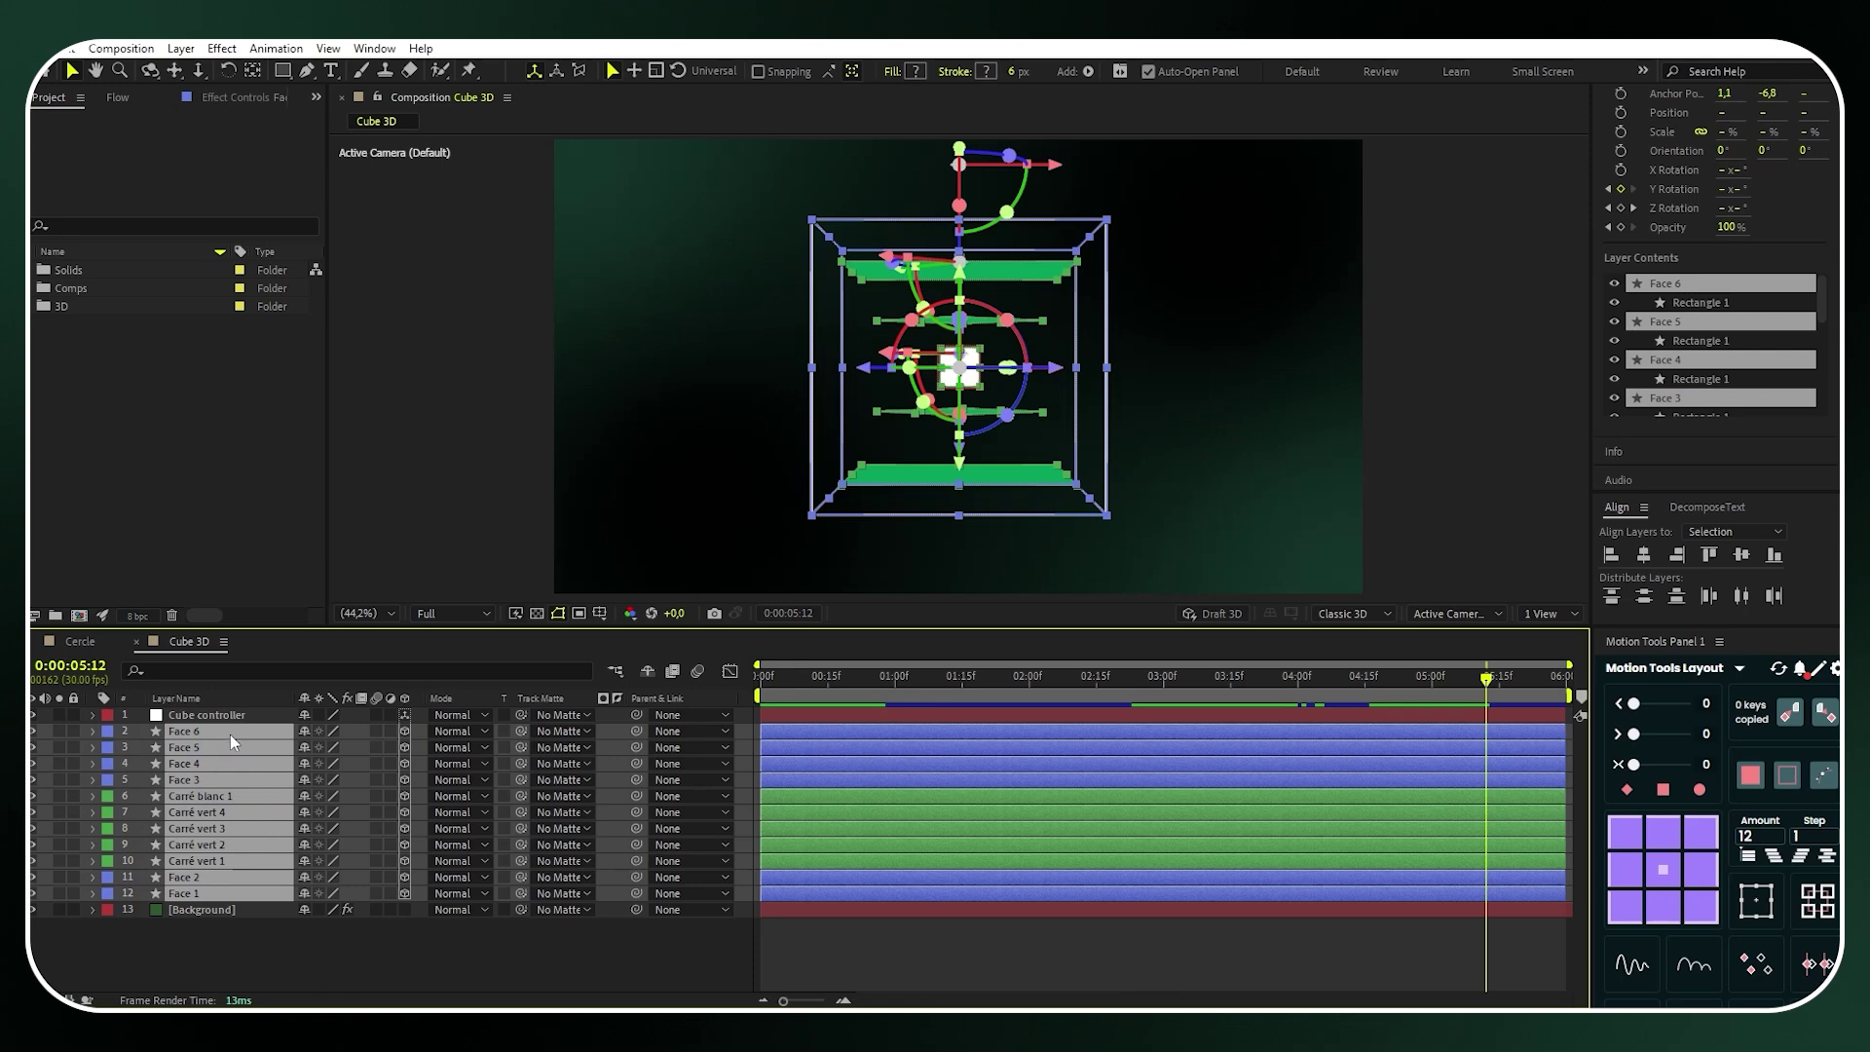
drag(638, 730, 243, 718)
click(330, 954)
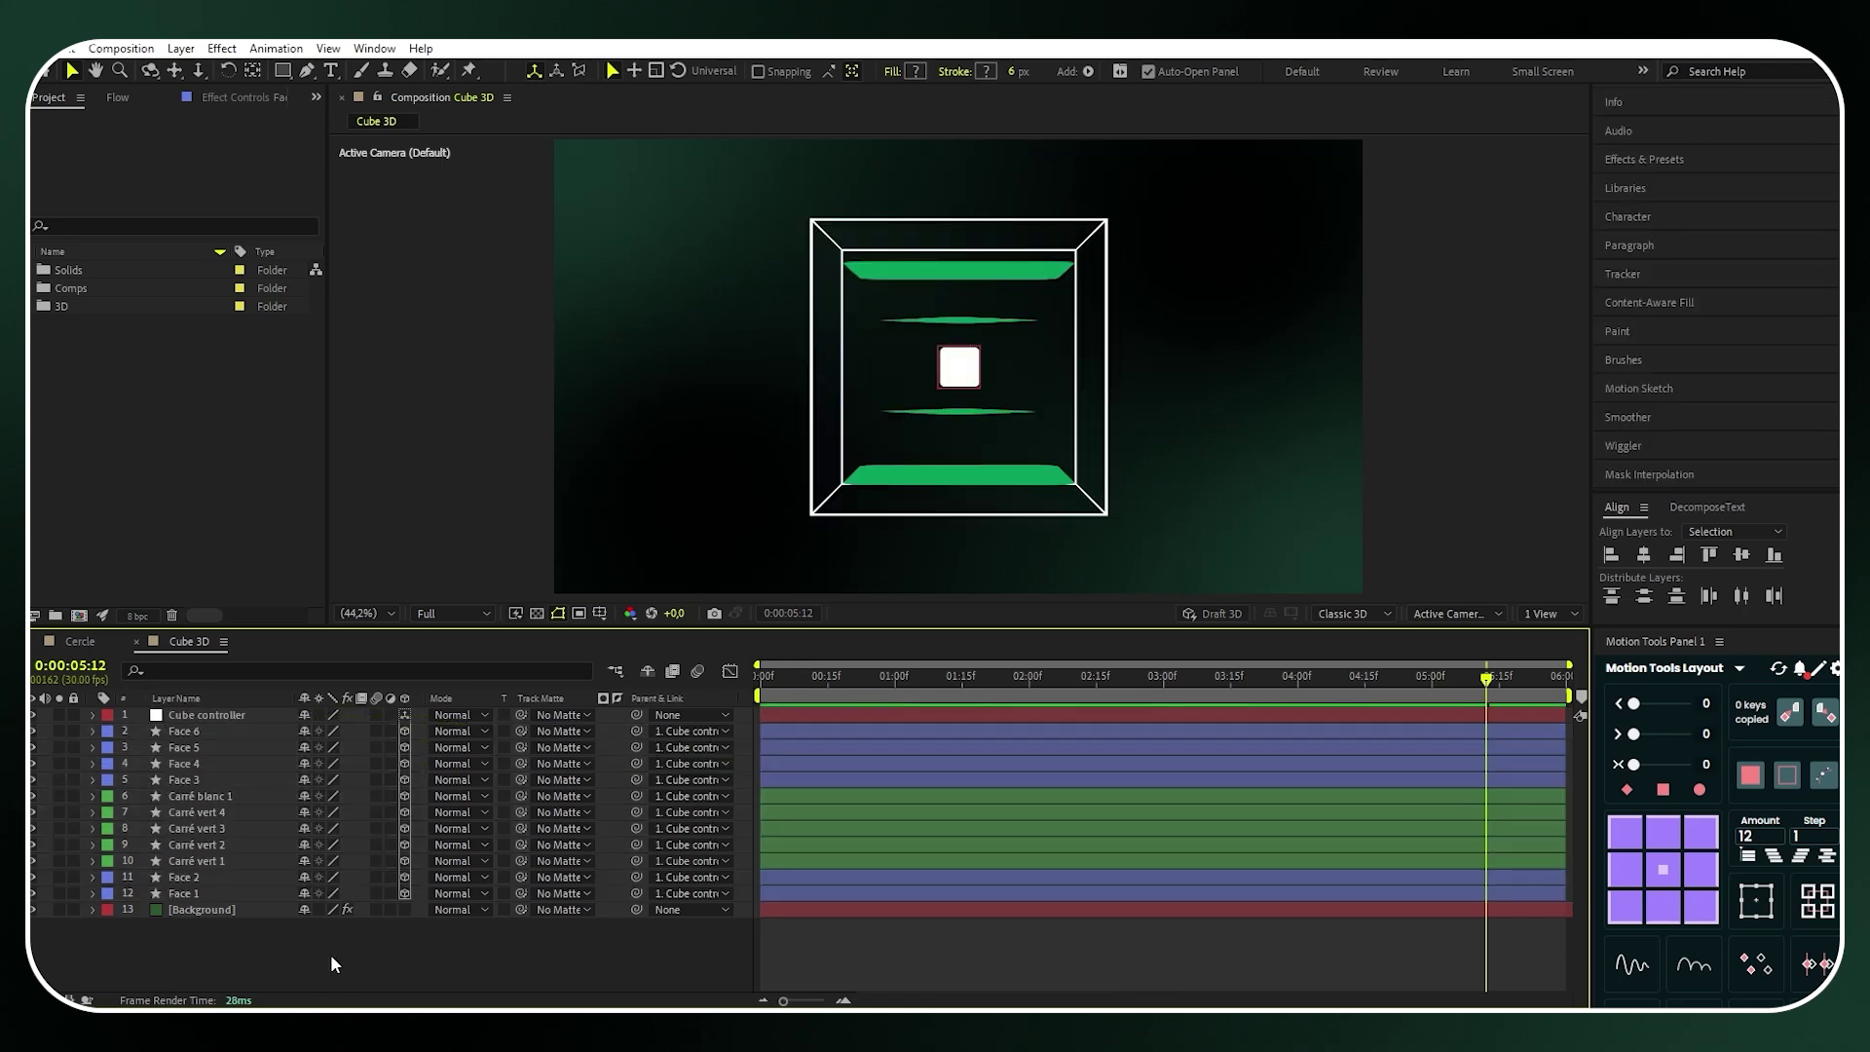
Add Position and Orientation keyframes to Cube controller at 0:00:00:00 and show only its keyframed properties
drag(1492, 677, 669, 668)
click(230, 719)
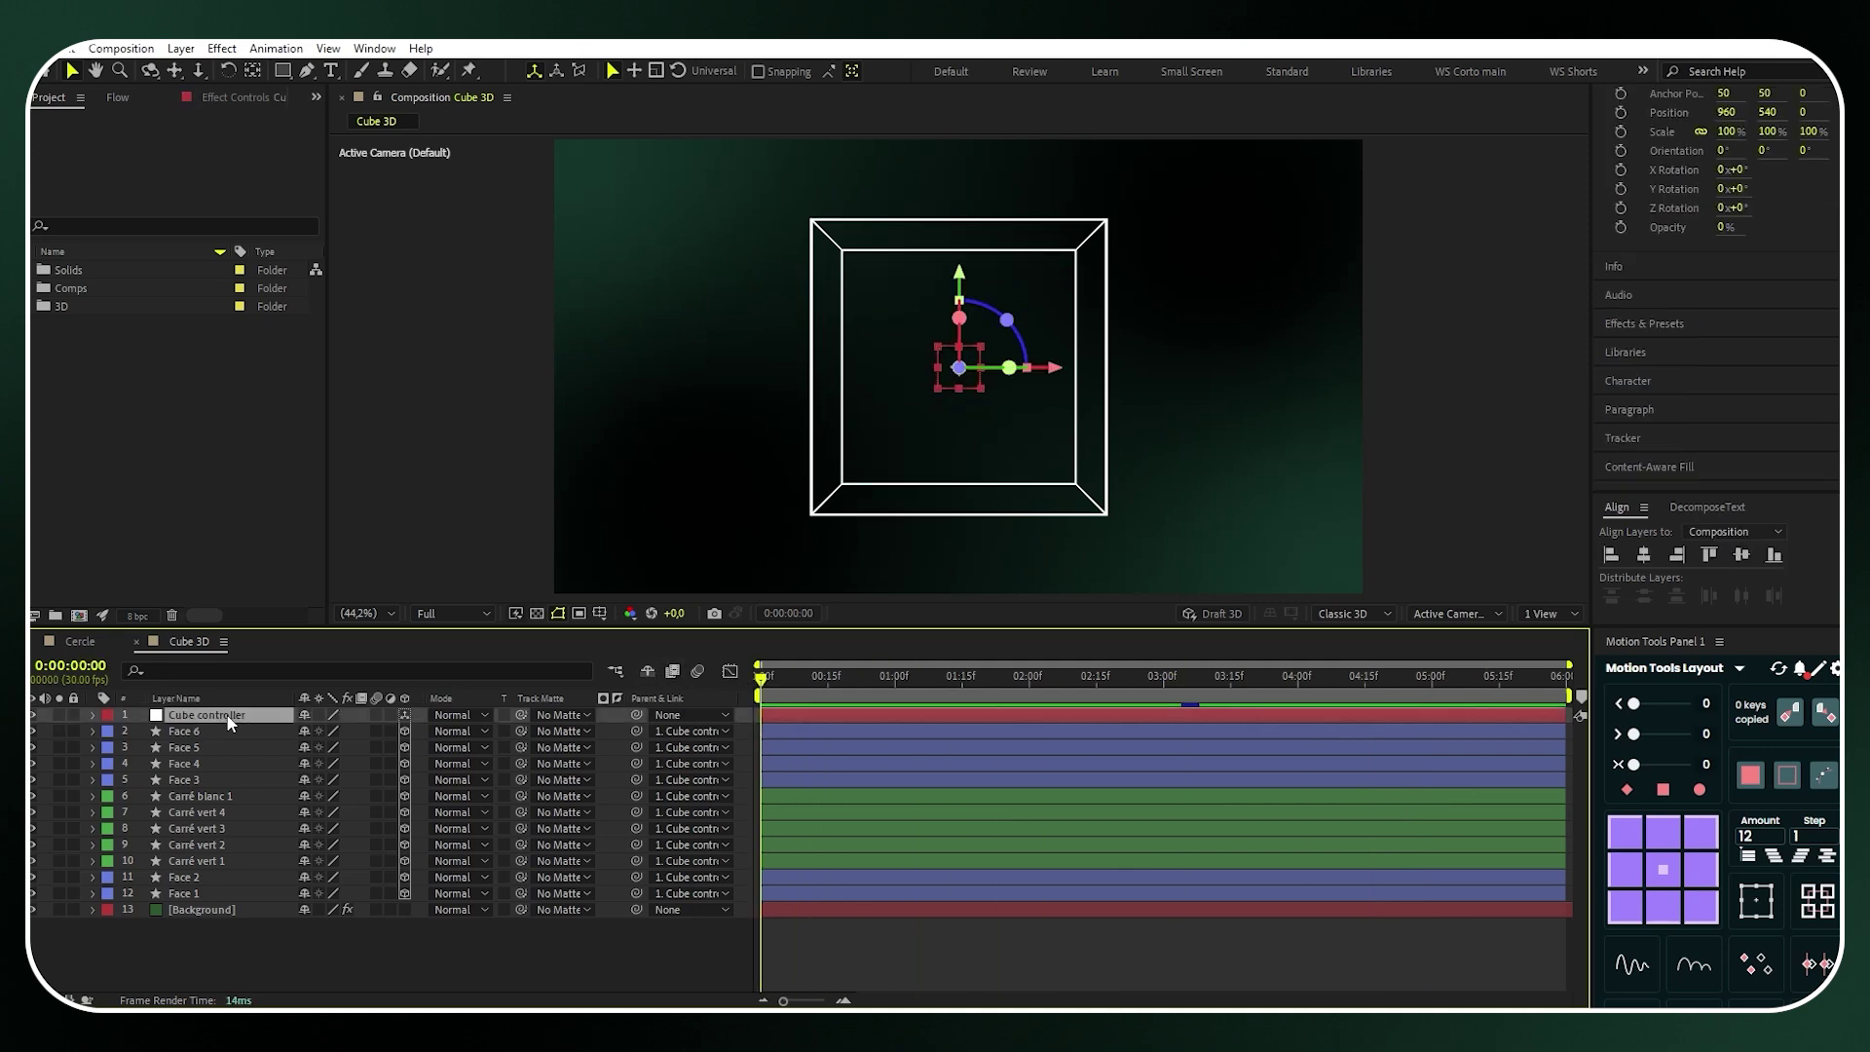
key(p)
click(141, 730)
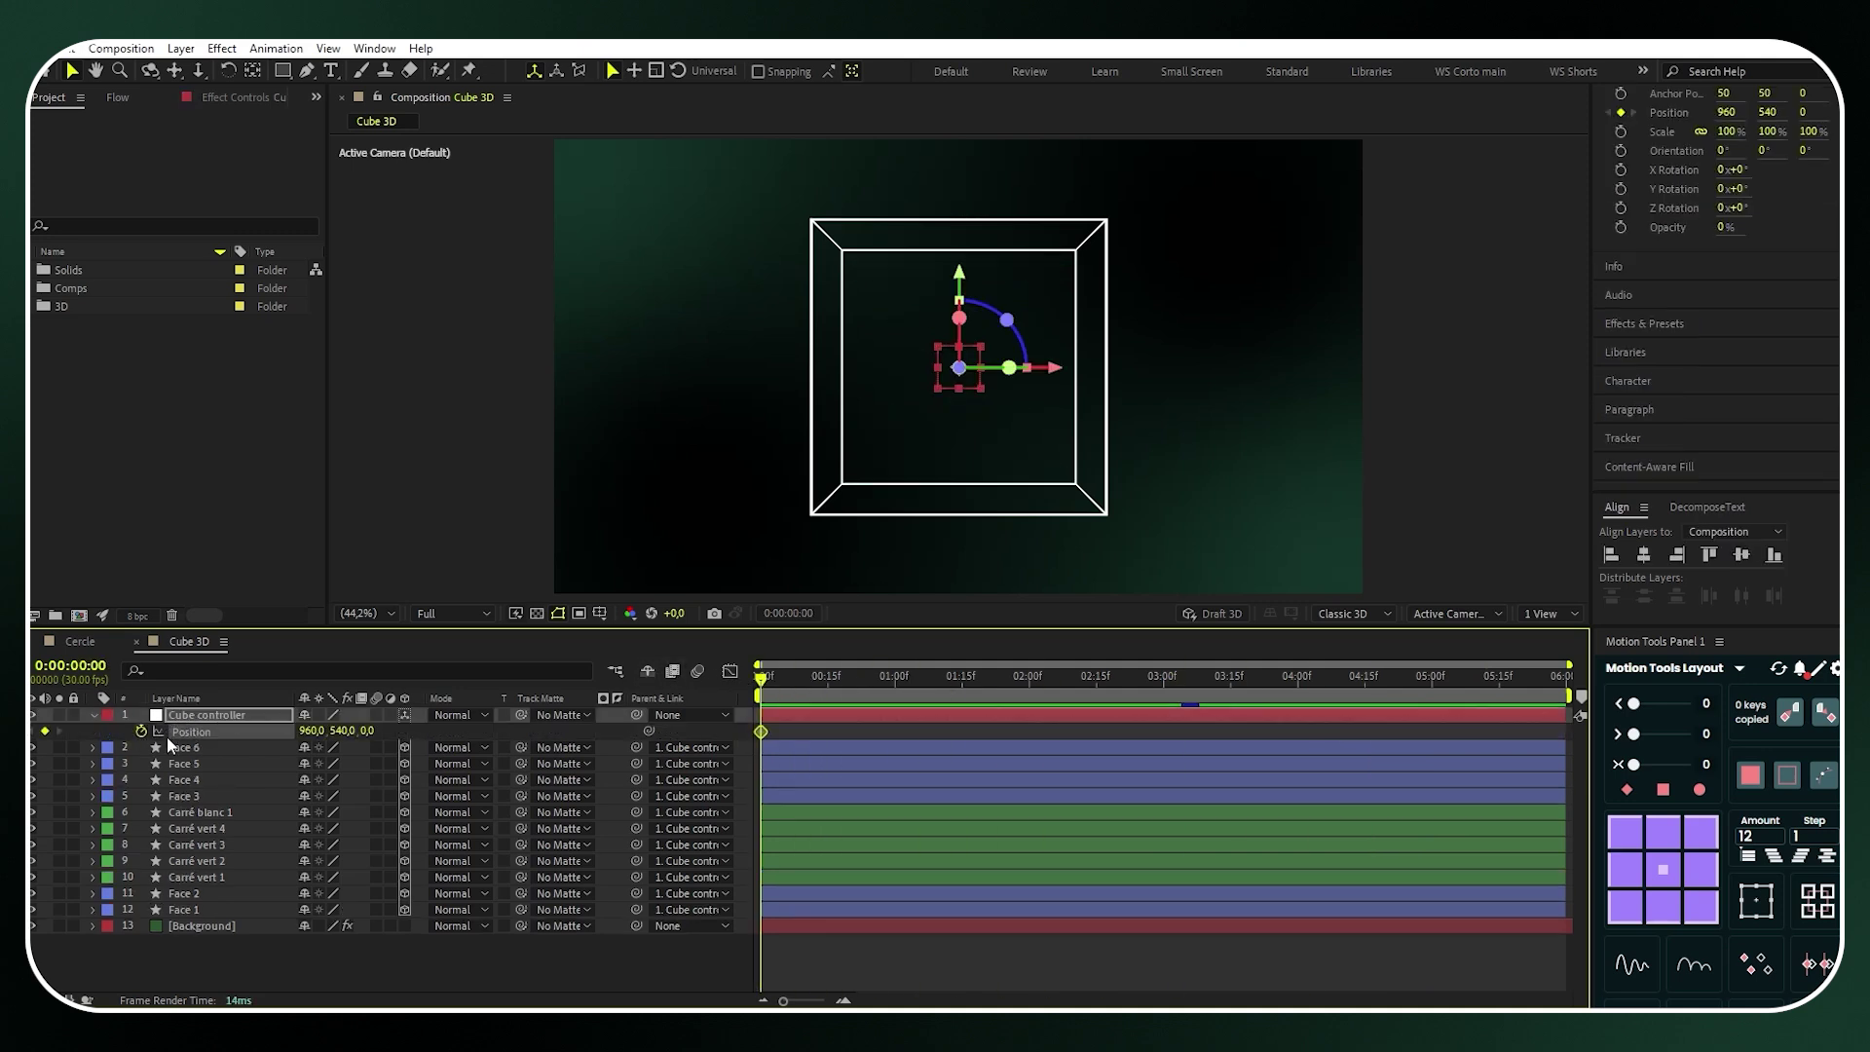
key(r)
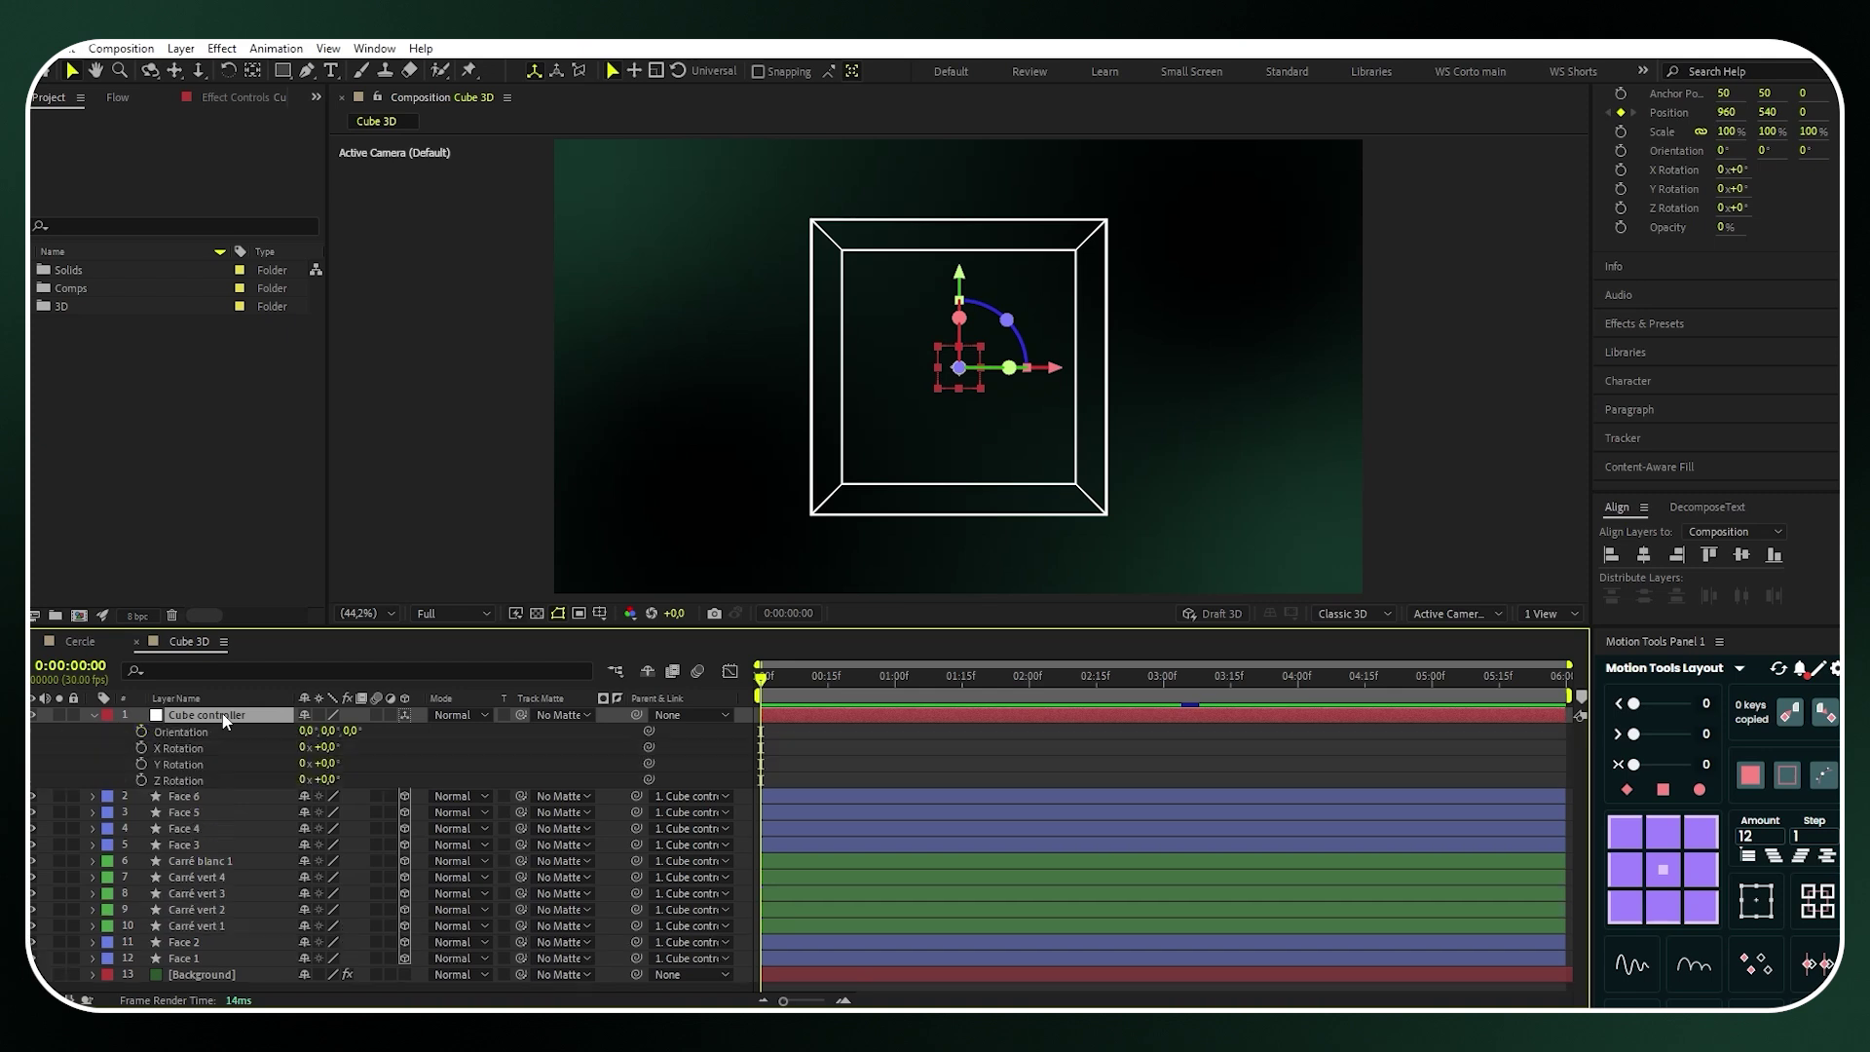
click(141, 731)
key(u)
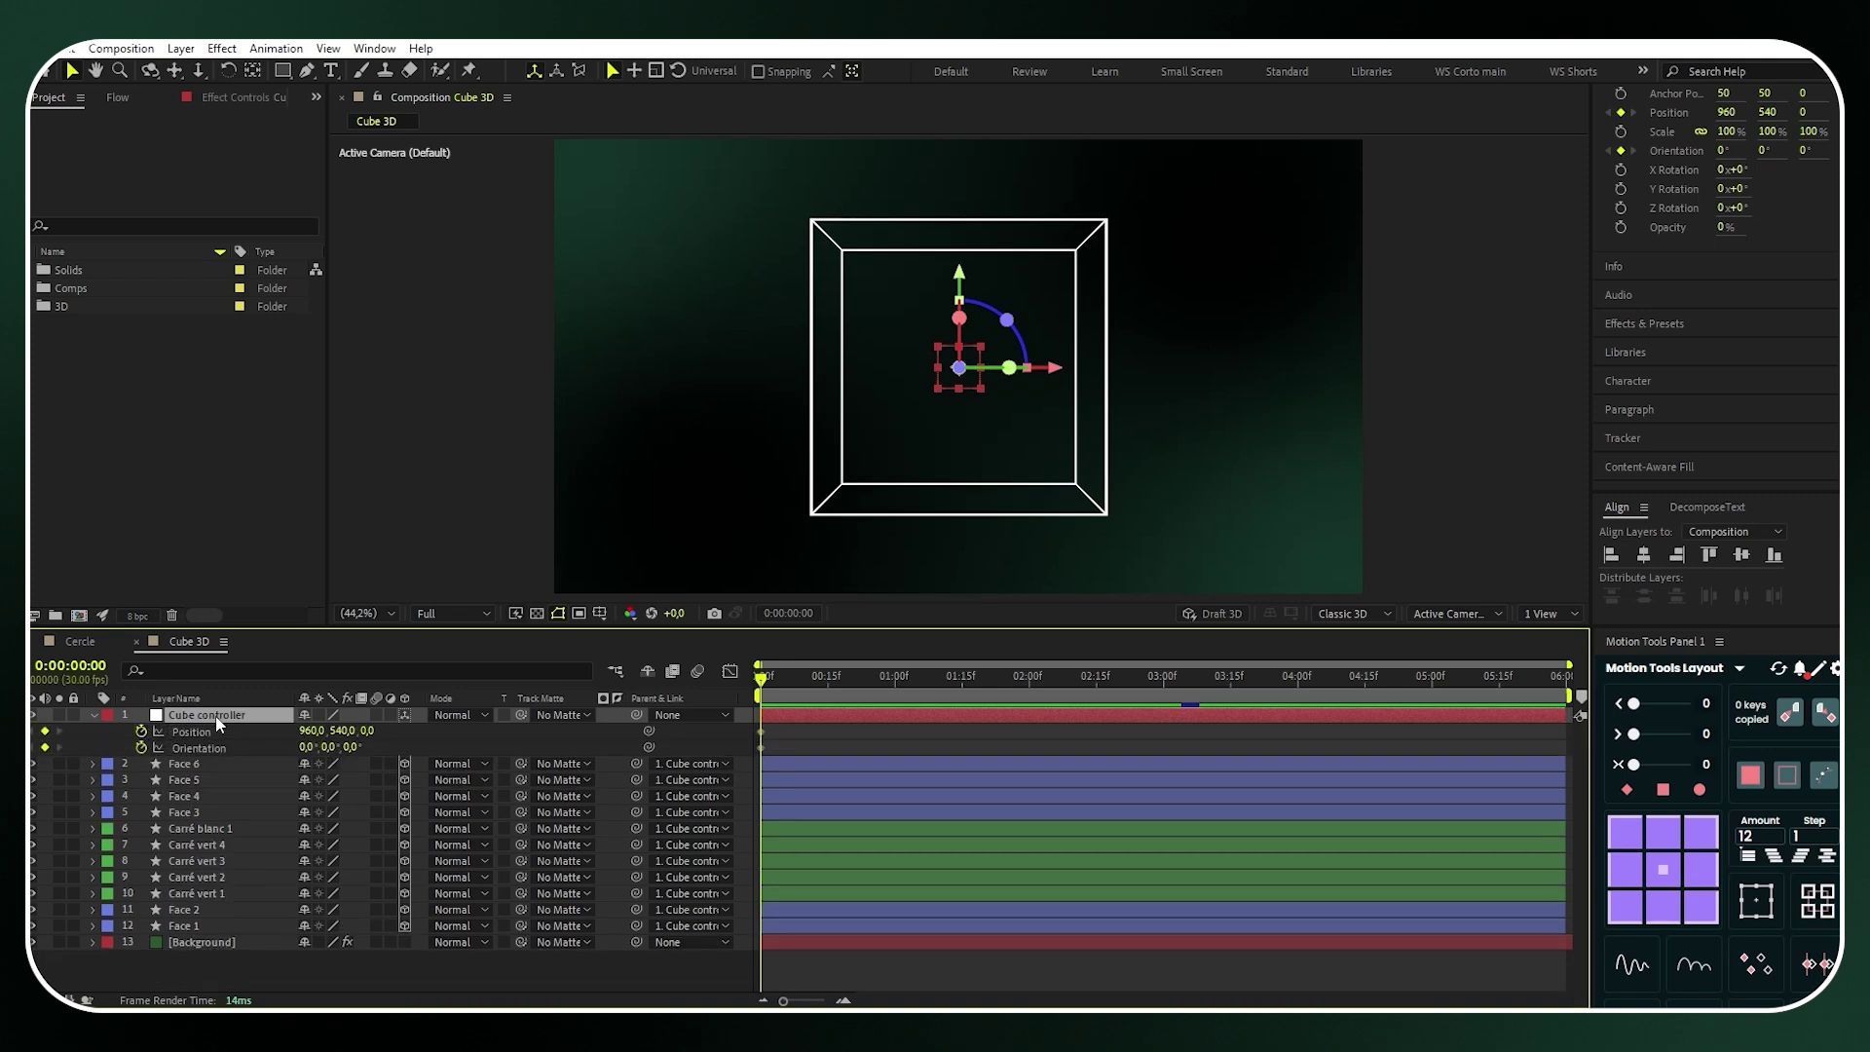
Set Cube controller's Position to 299, 587, 1500 at 0:00:03:05
drag(766, 679, 1188, 694)
drag(366, 730, 54, 740)
drag(346, 730, 380, 730)
click(372, 730)
text(1500)
key(Return)
click(310, 730)
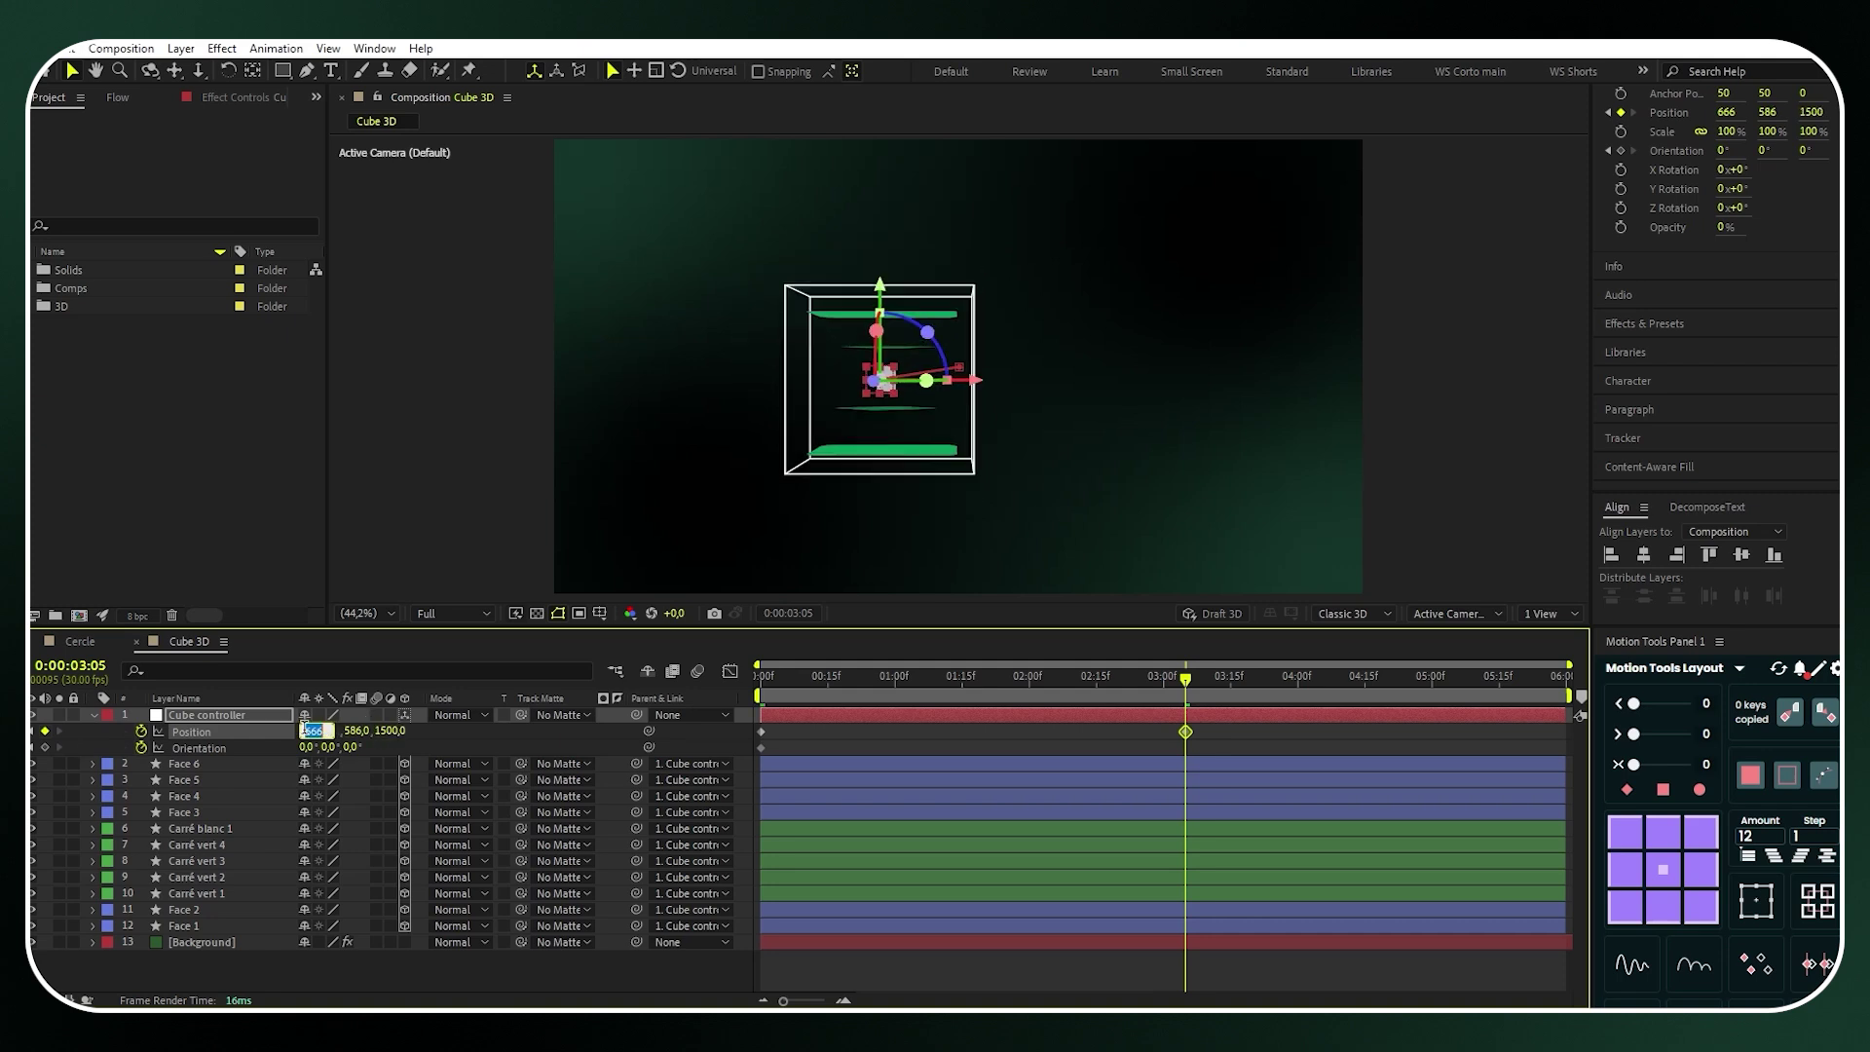
text(299)
key(Return)
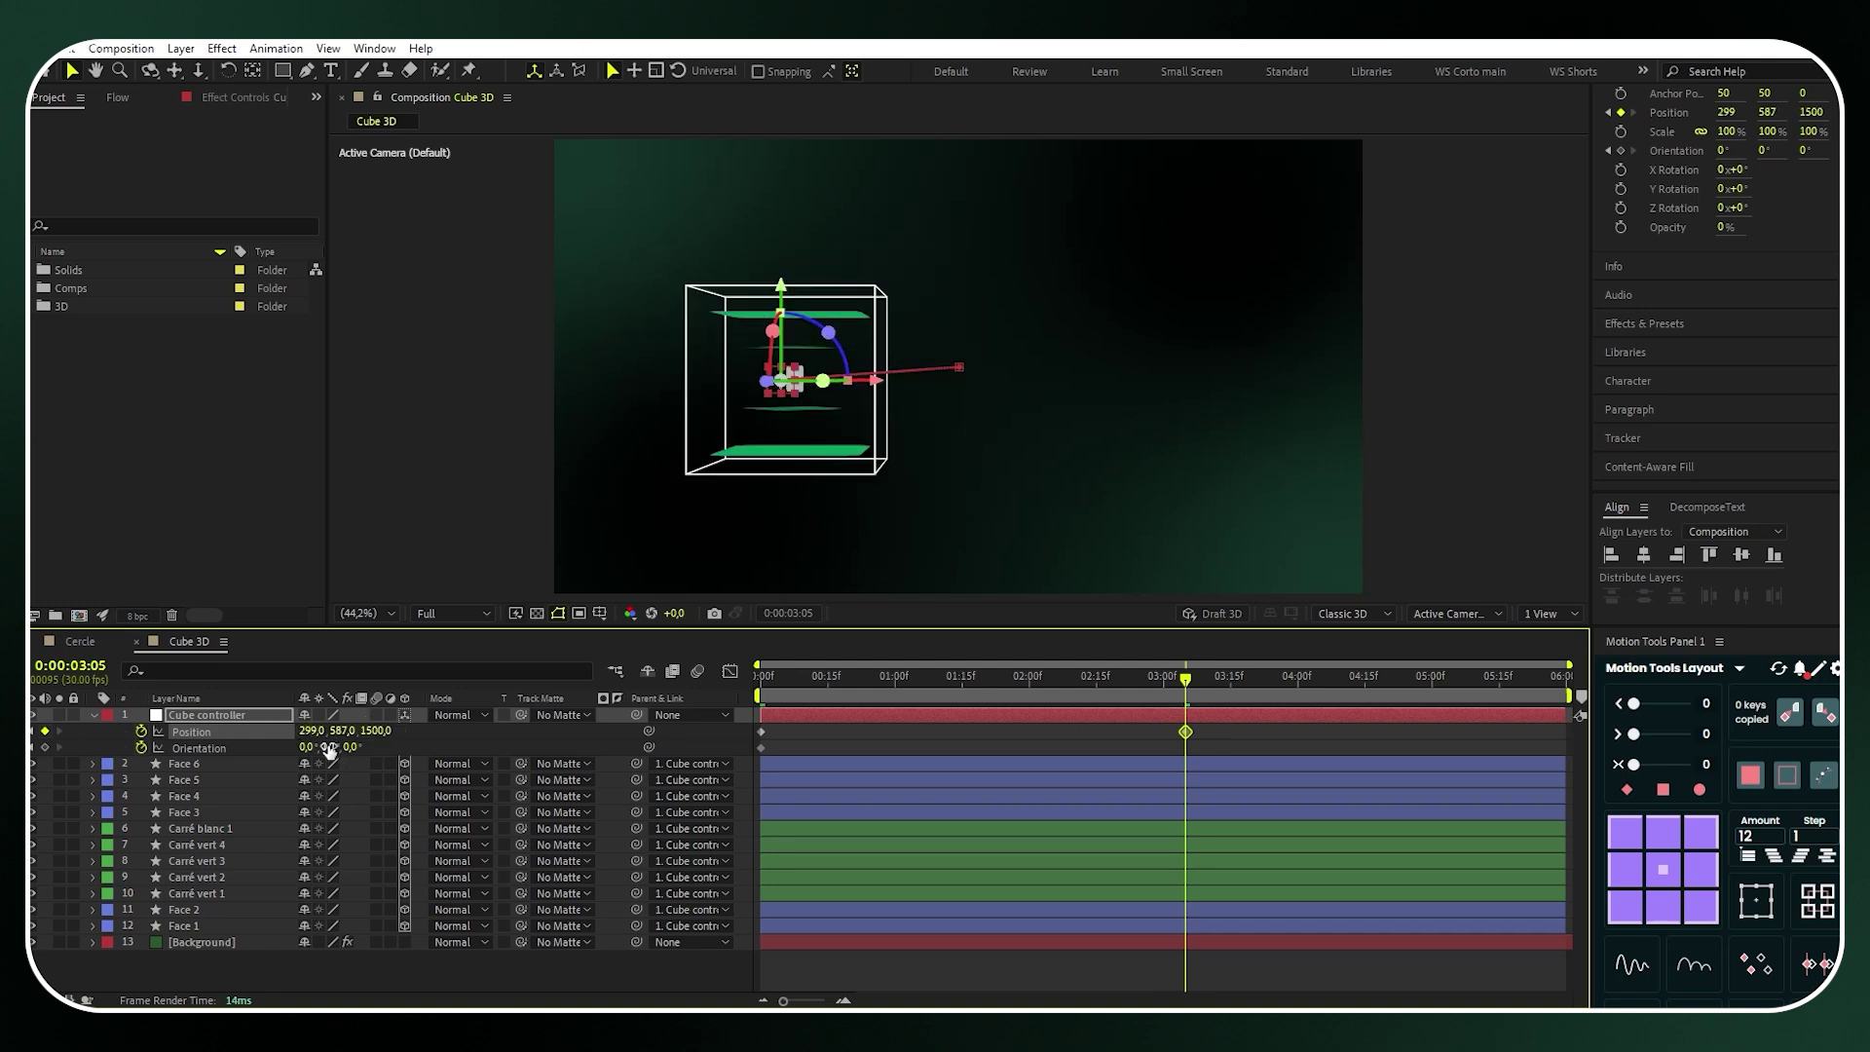
Set Cube controller's Orientation to 12°, 32°, 0° at 0:00:03:05 and add matching hold keyframes for Position and Orientation at 0:00:03:15
drag(329, 748, 360, 747)
click(312, 747)
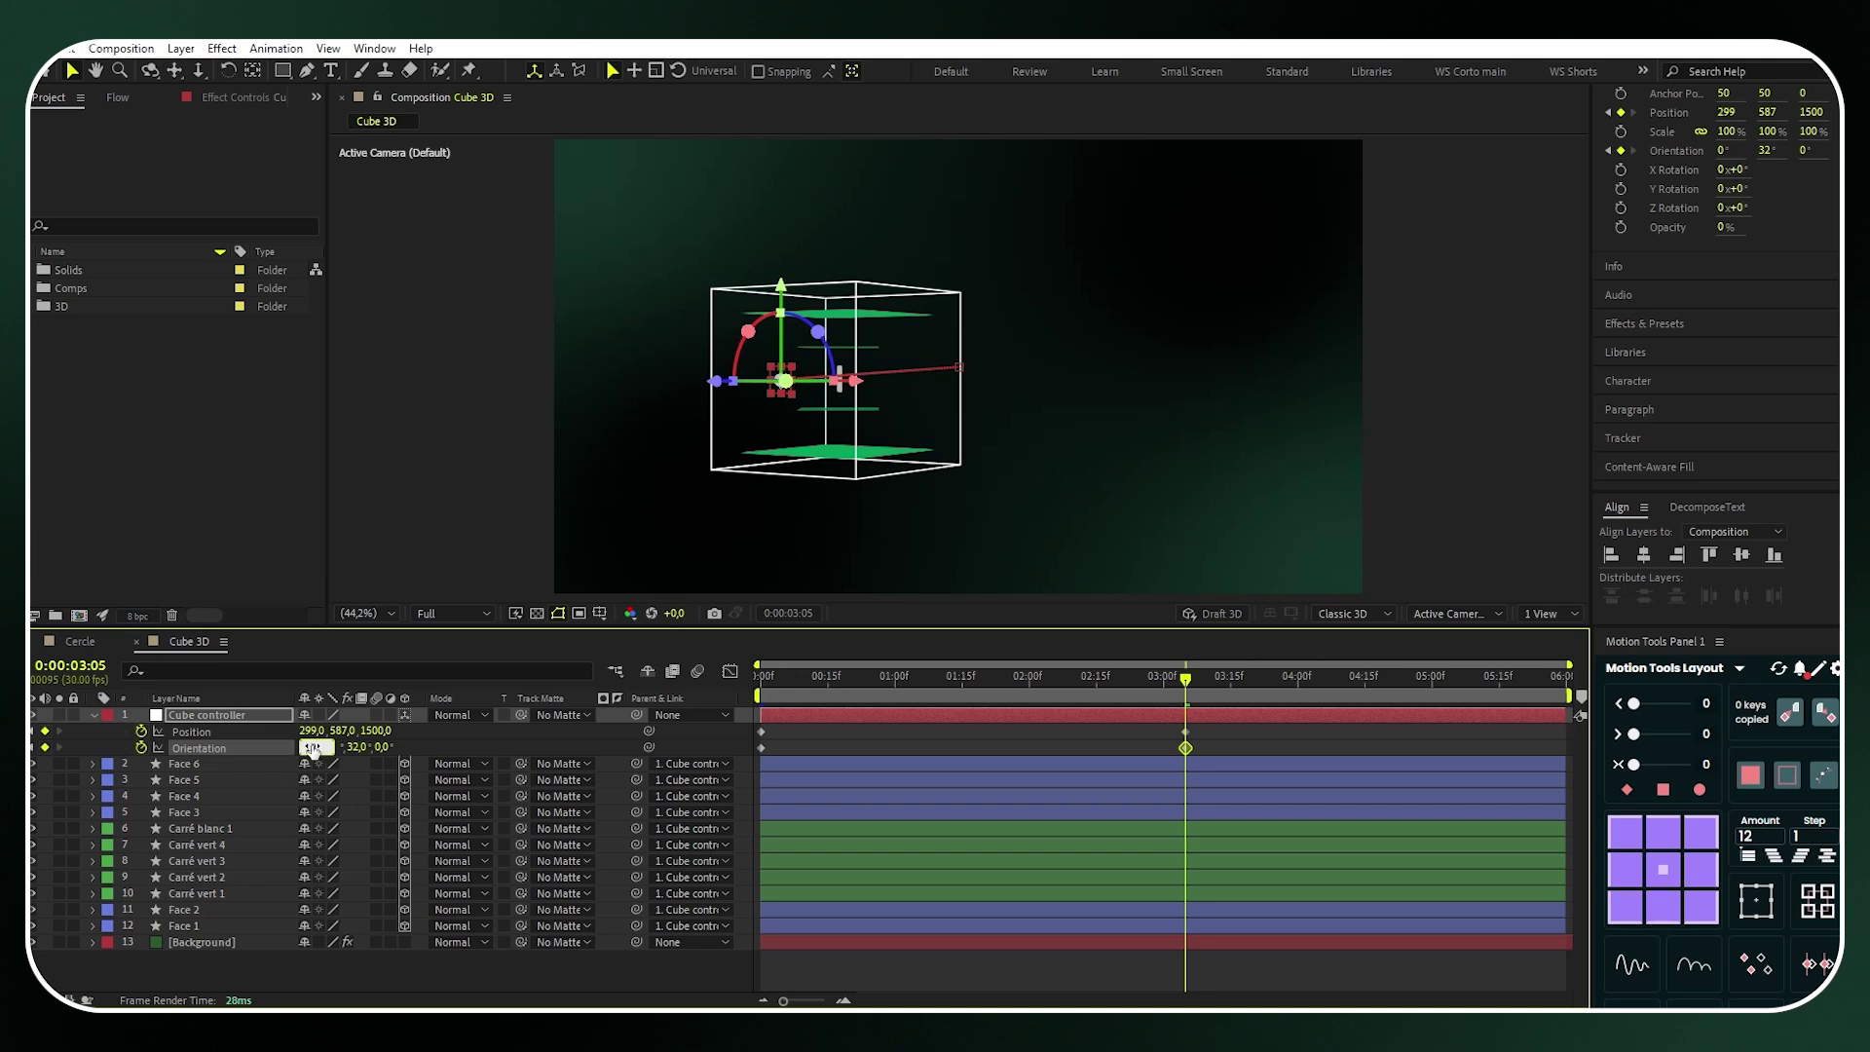
text(12)
key(Return)
drag(1185, 679, 1231, 686)
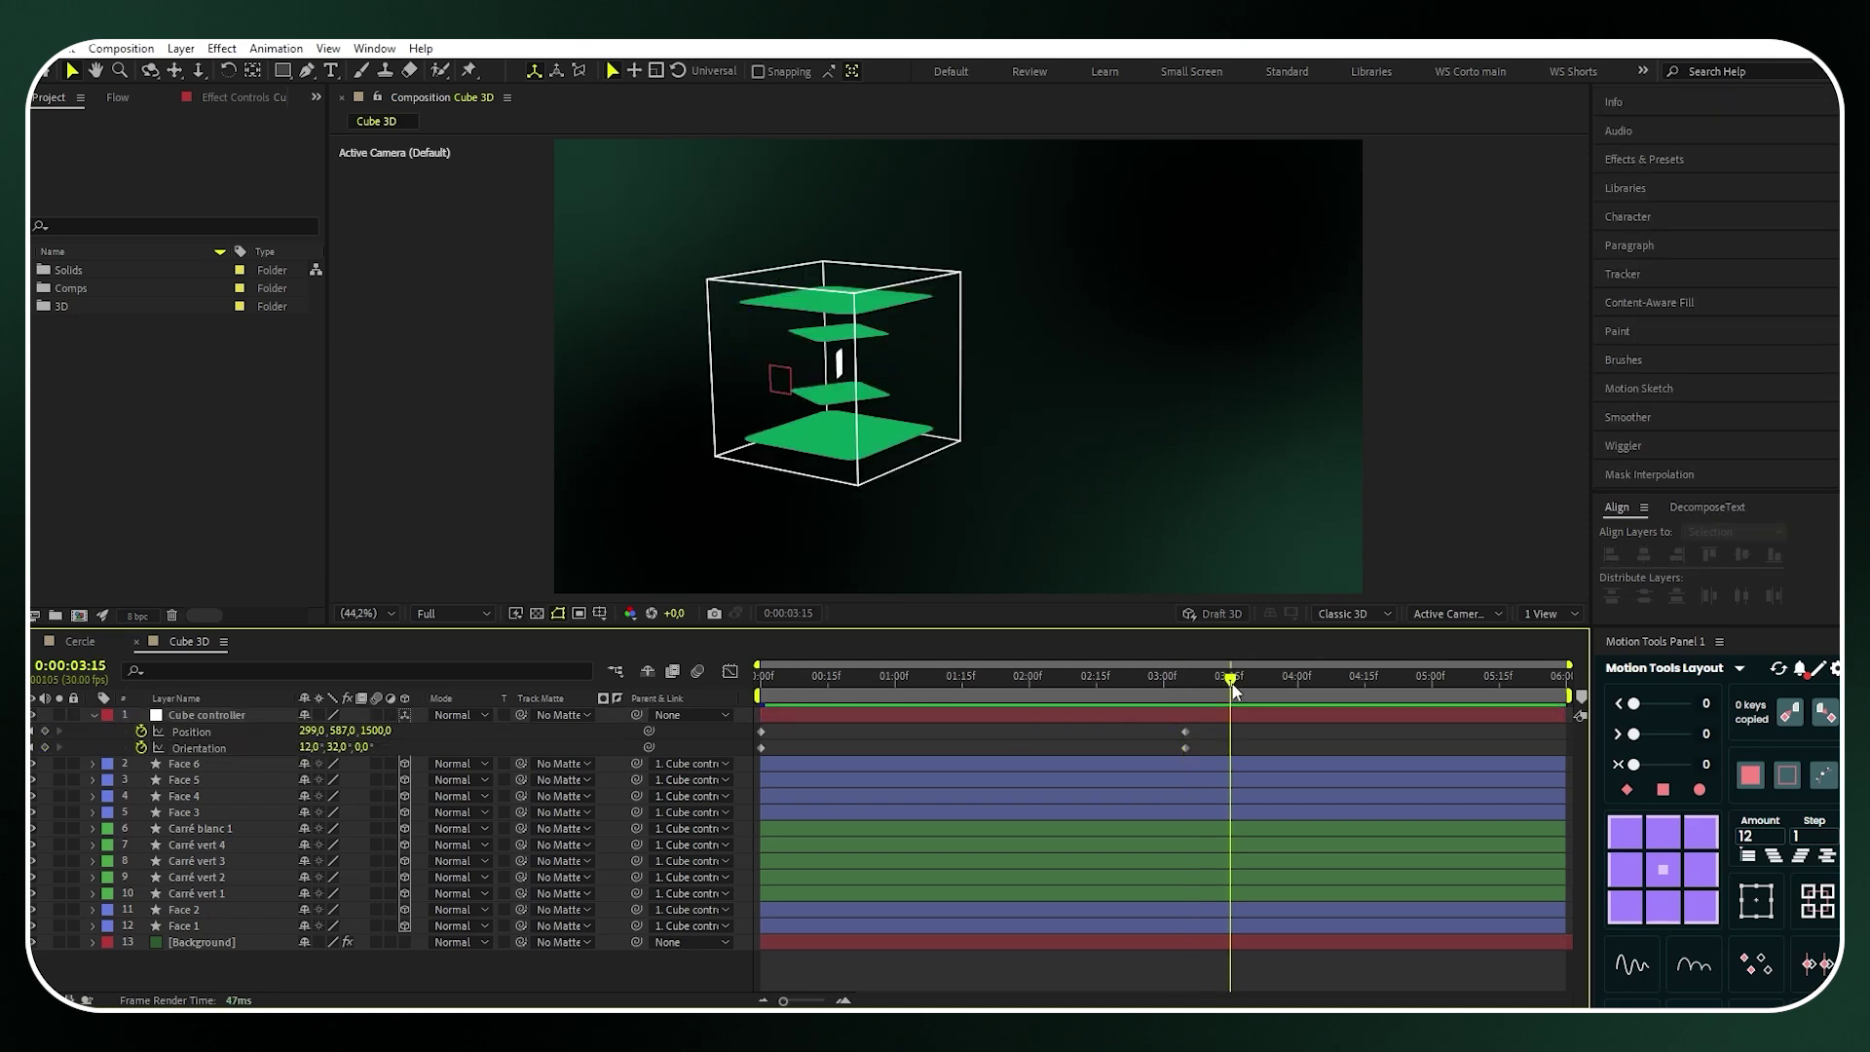
key(alt+shift+p)
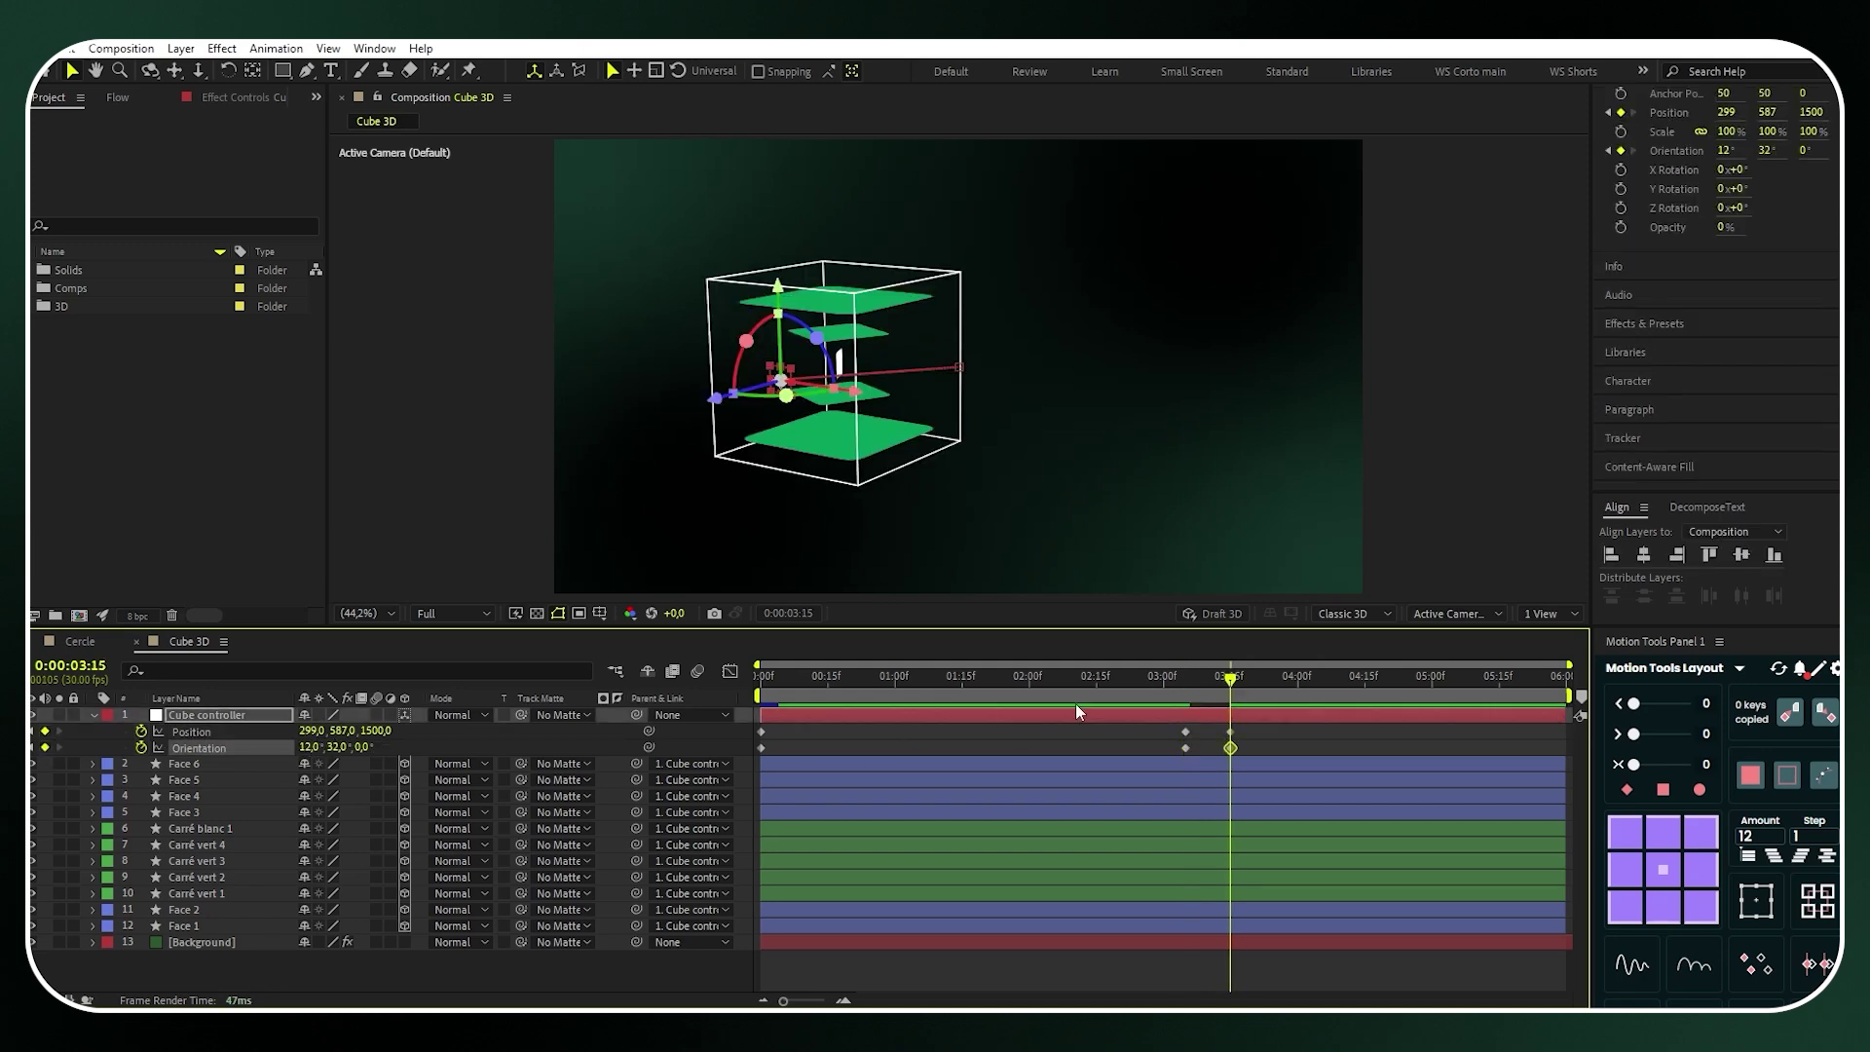
At 0:00:05:15, set Cube controller's Position to 675, 556, 700 and its Orientation to 12°, 65°, 0°
drag(1237, 686, 1507, 698)
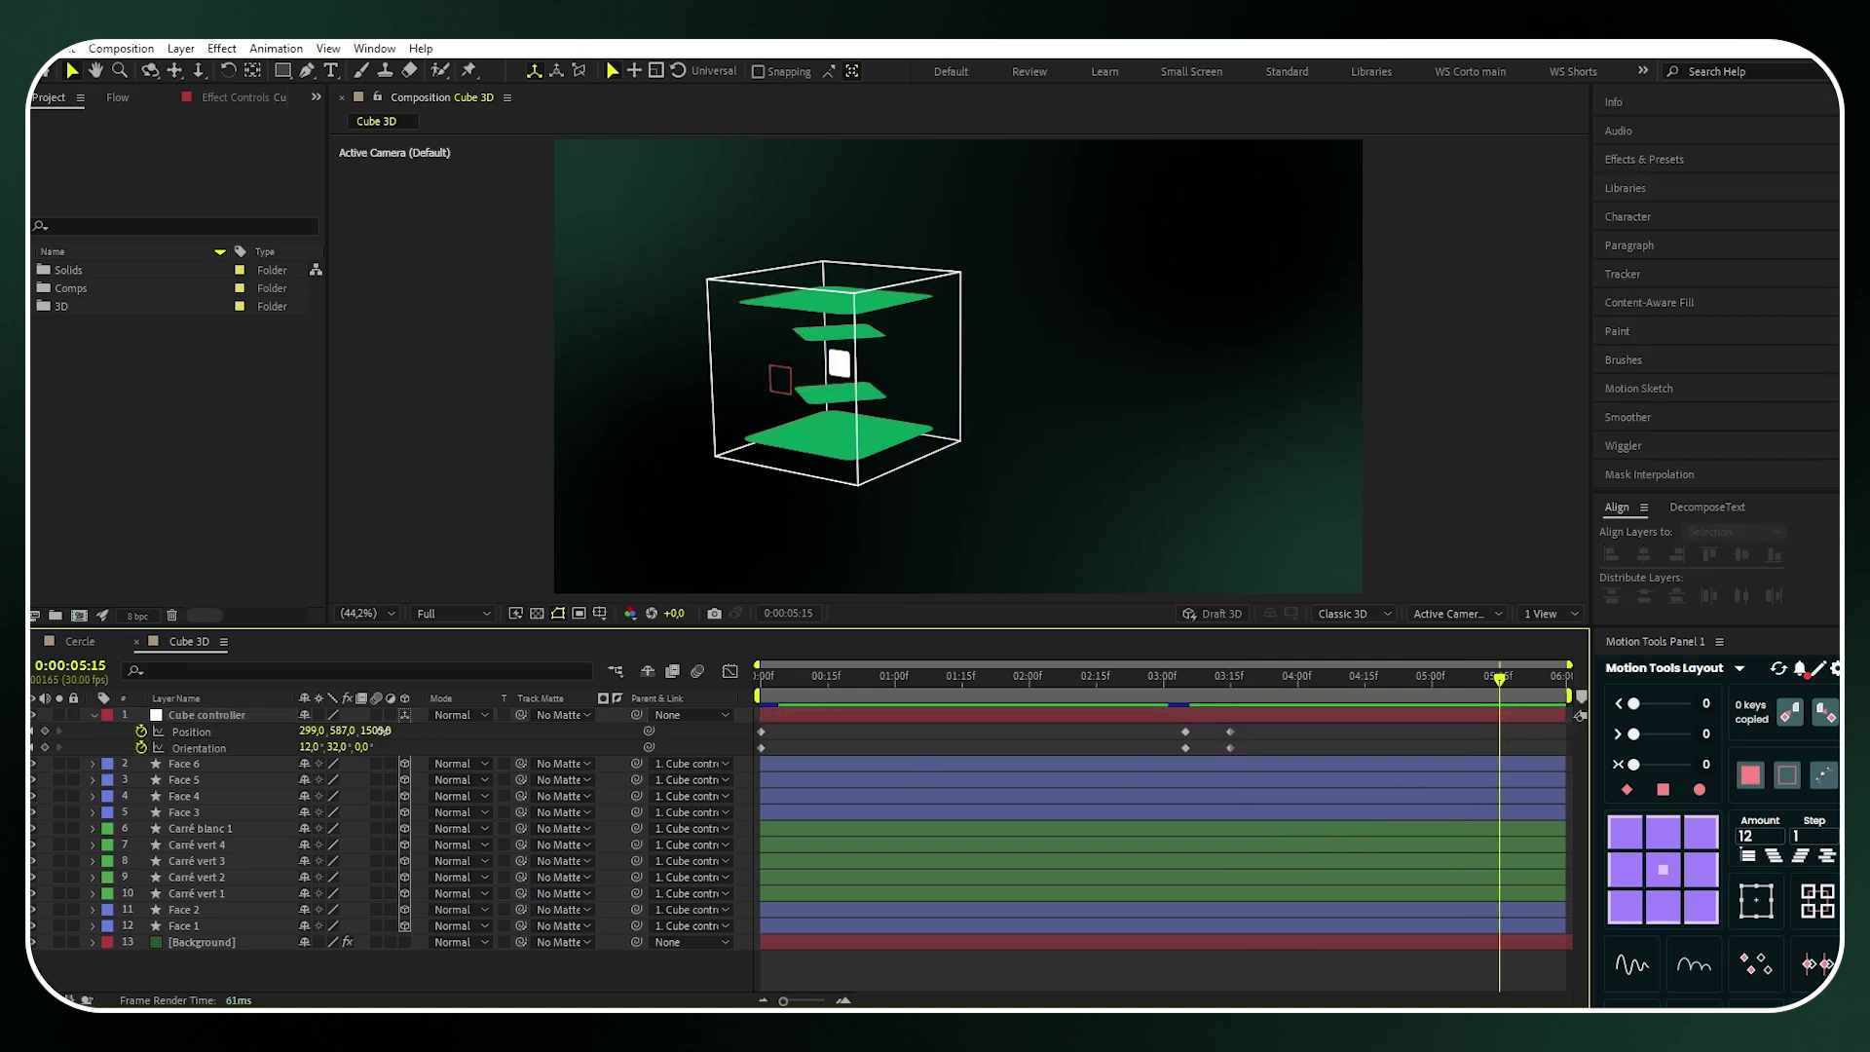
drag(376, 730, 334, 756)
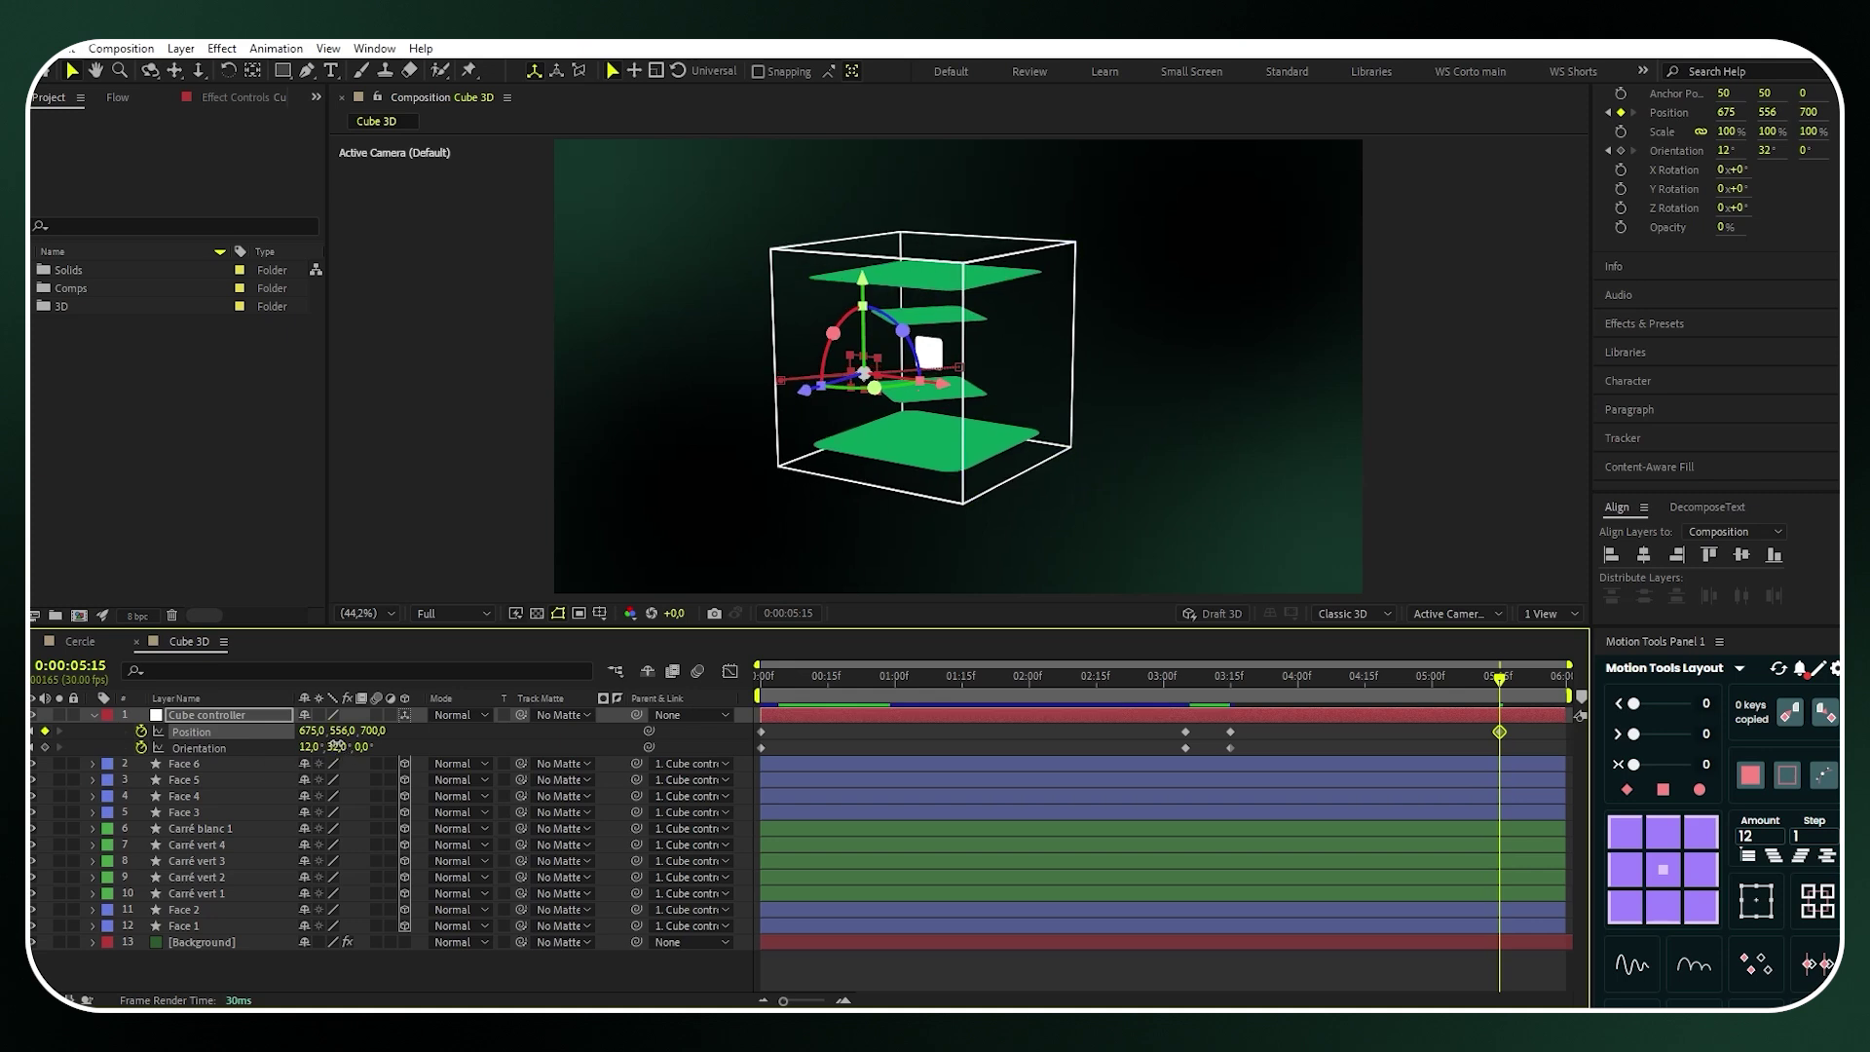
drag(336, 746, 1006, 761)
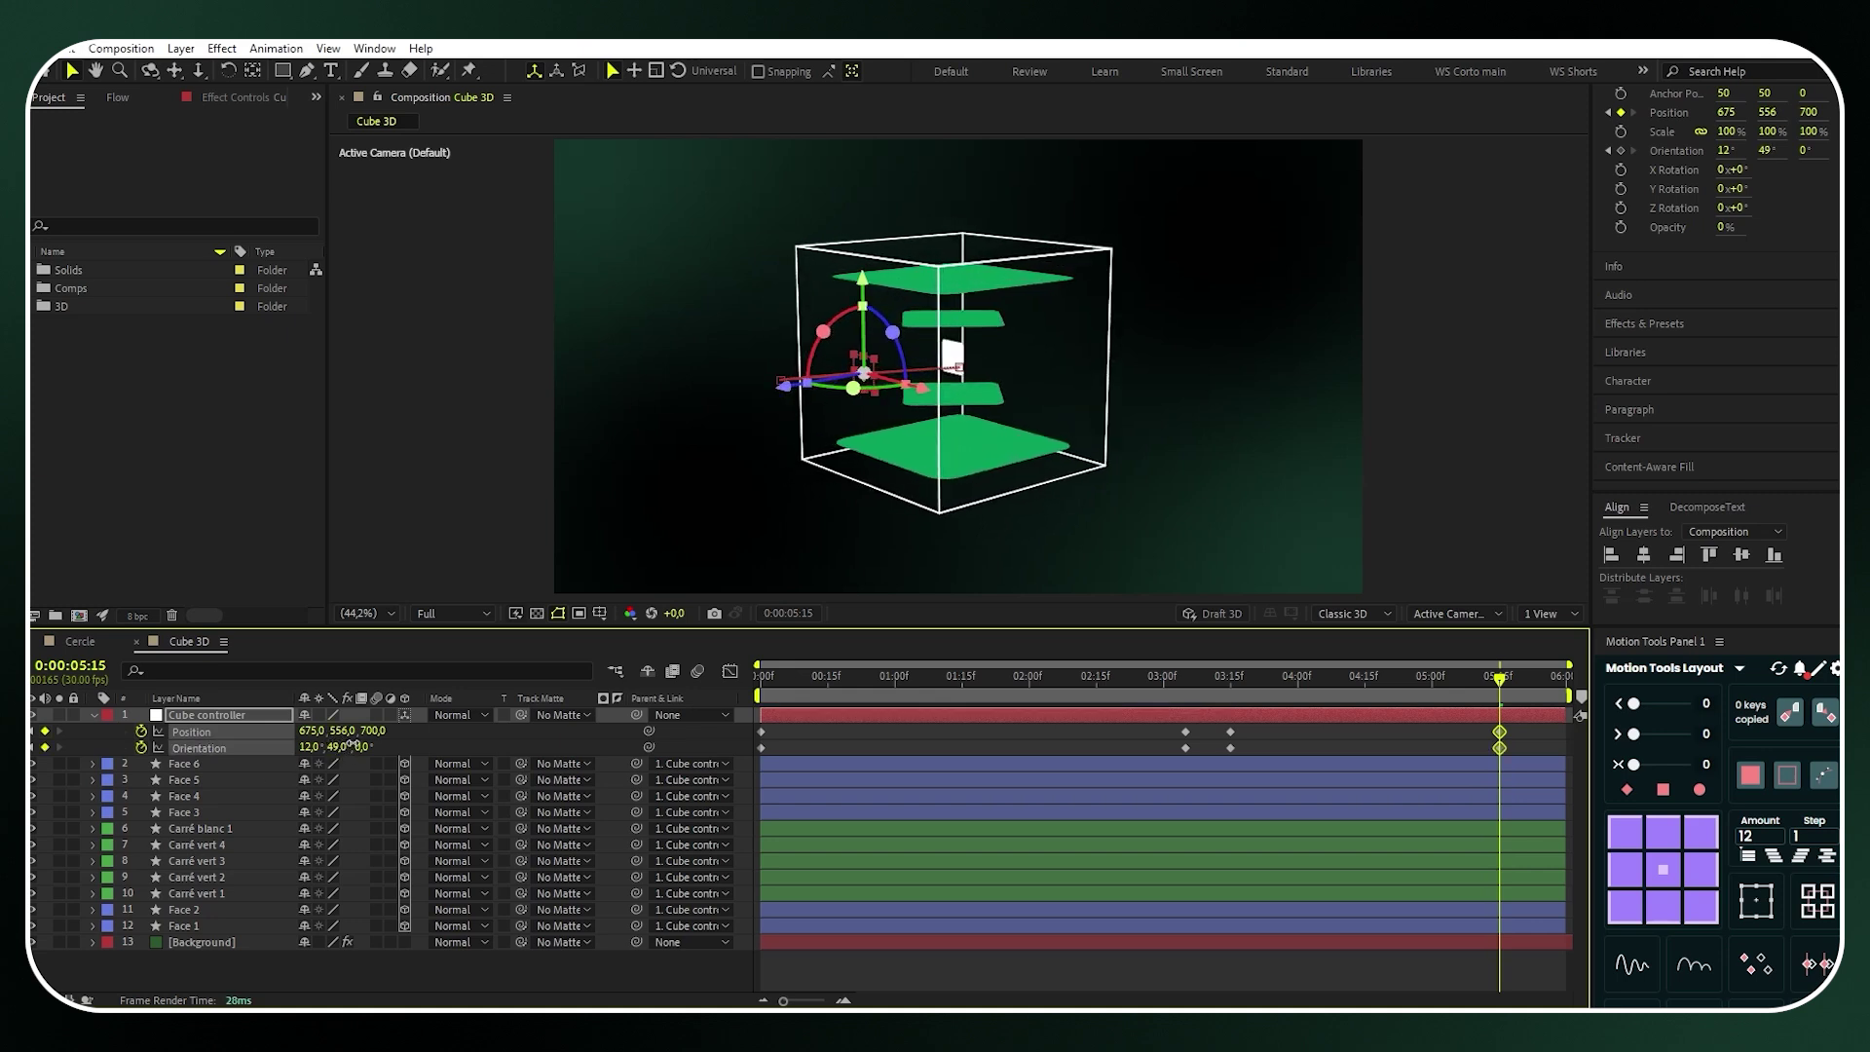
Apply Easy Ease to all of Cube controller's keyframes and collapse the layer
key(F2)
drag(1534, 758, 751, 736)
key(F9)
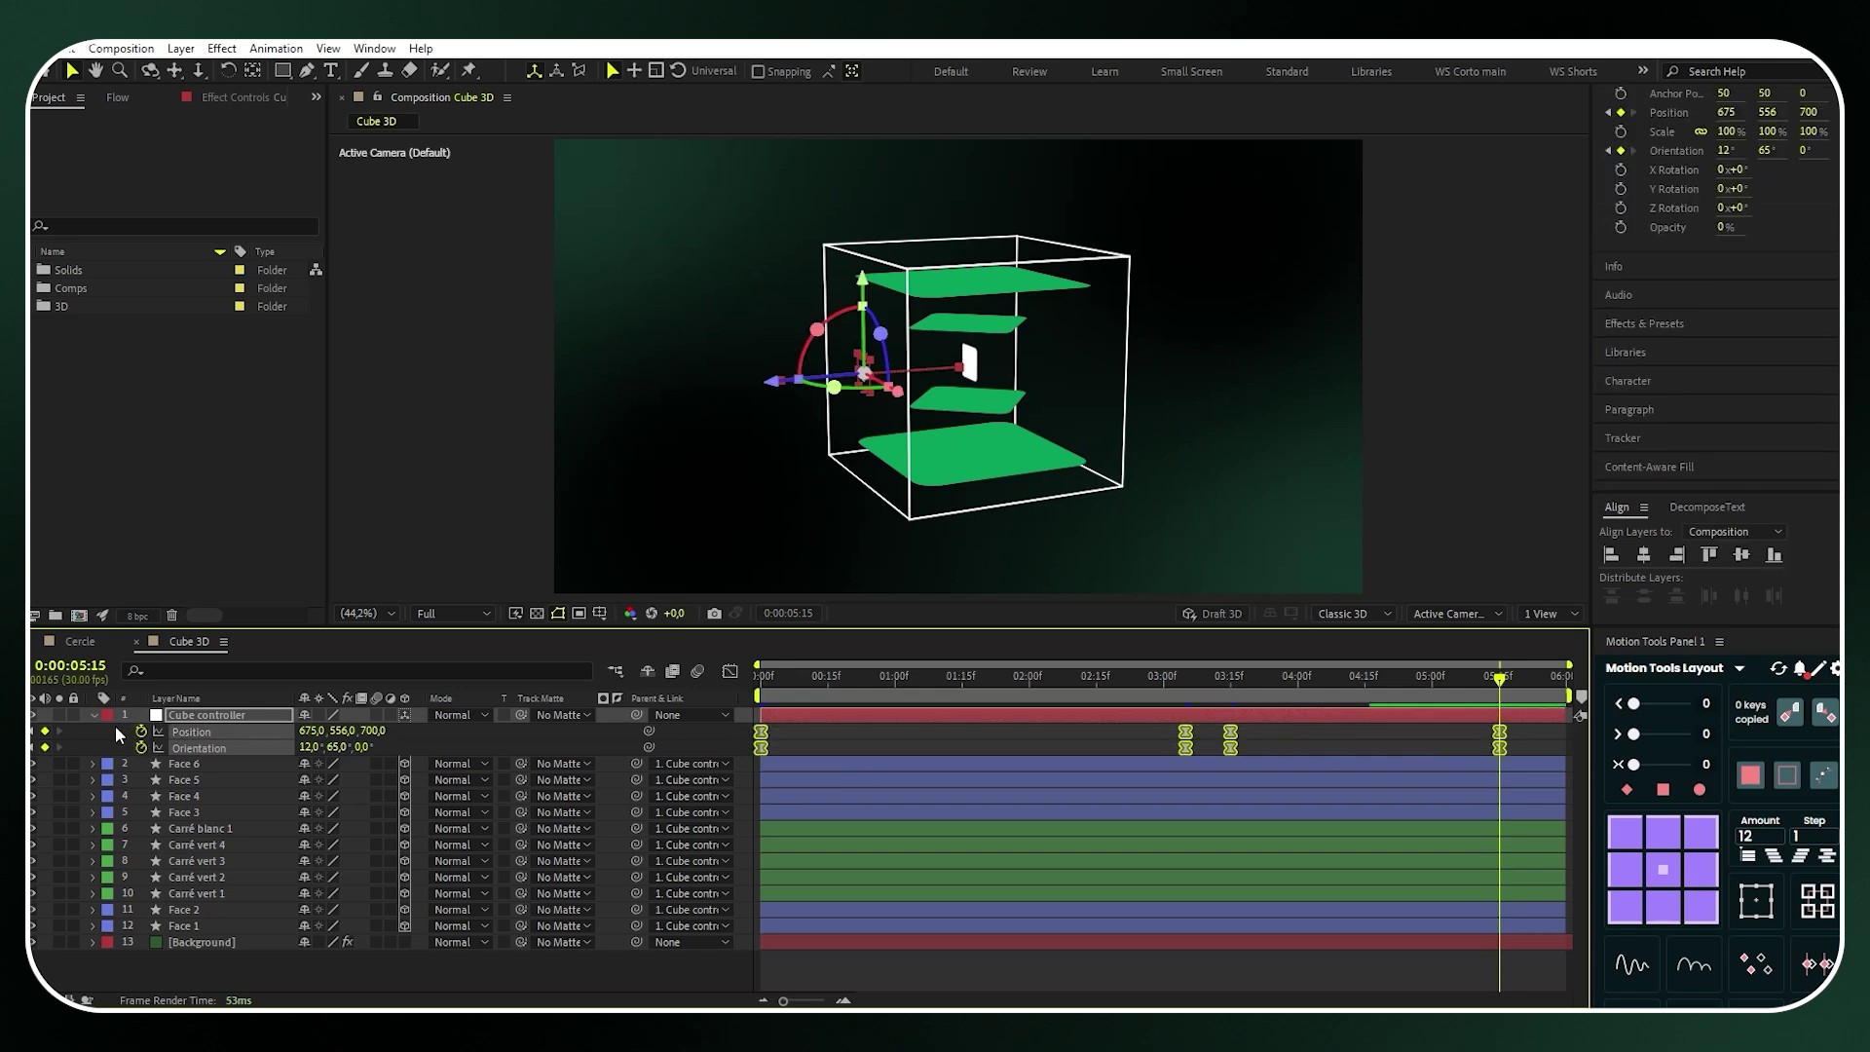
click(93, 717)
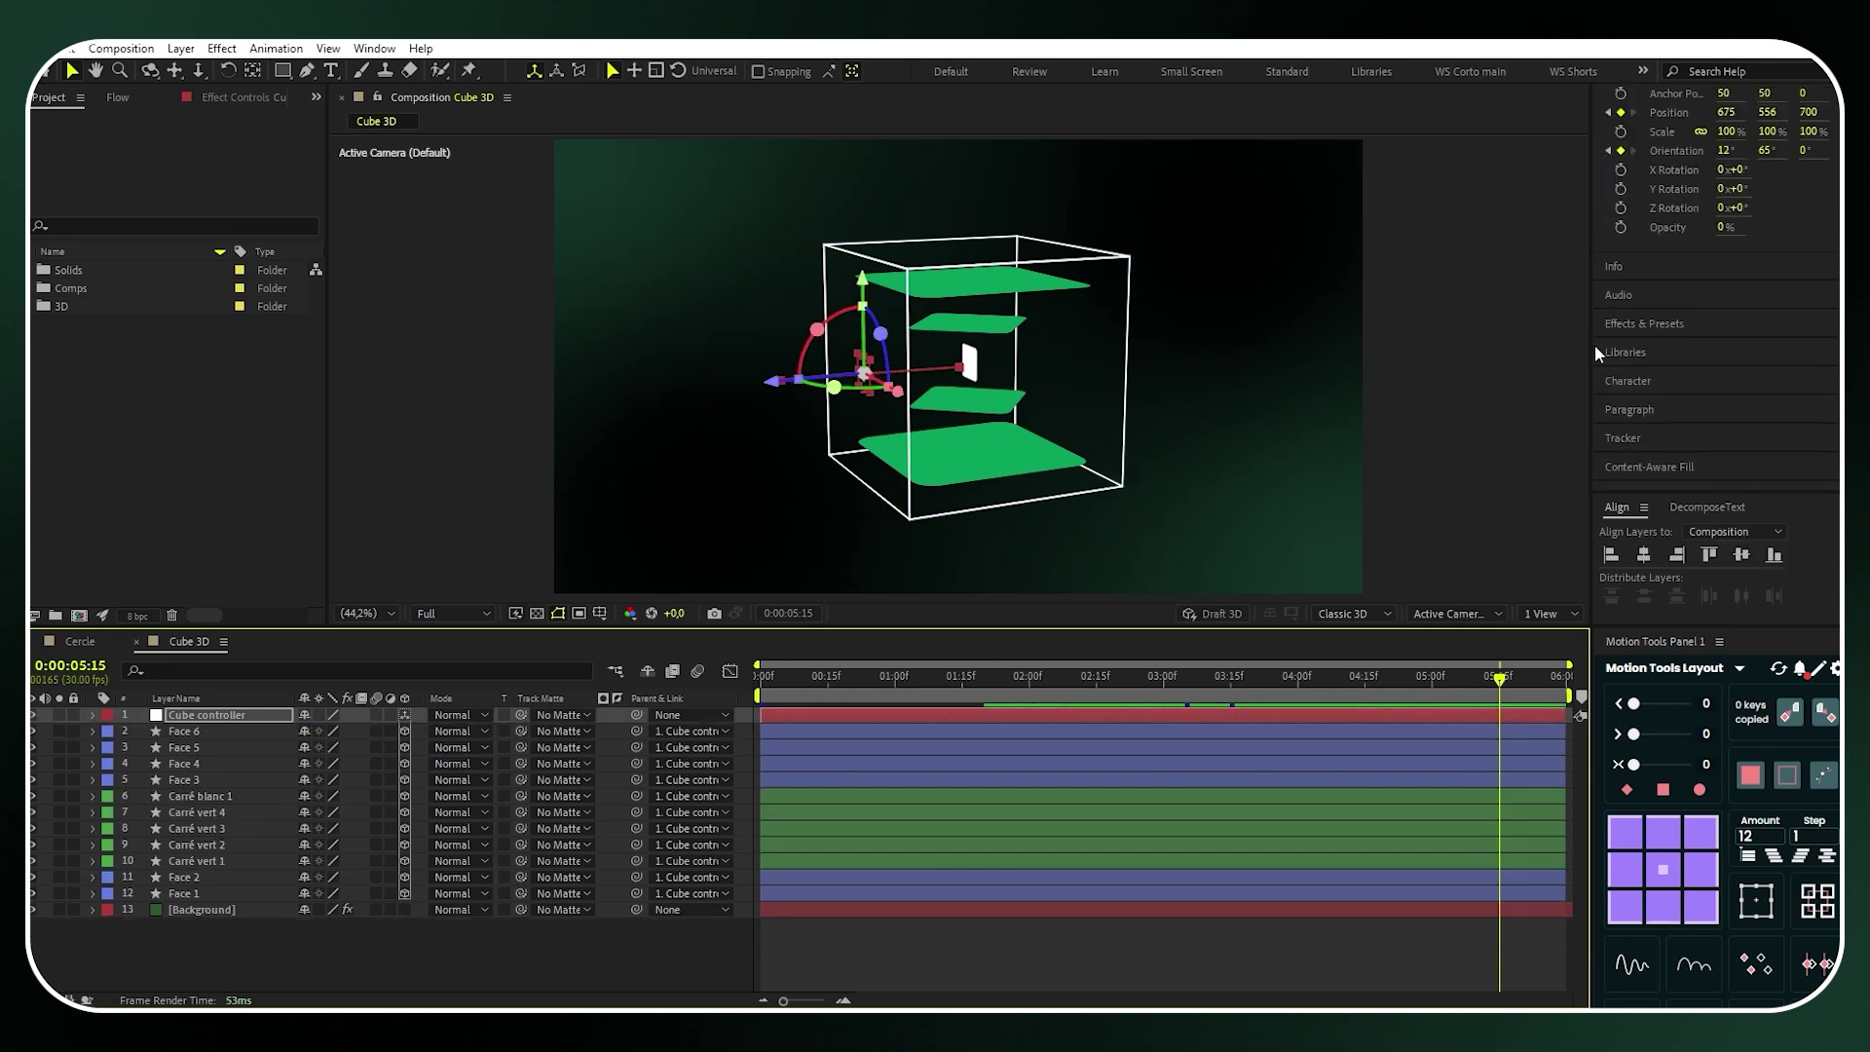
Find the Deep Glow effect and apply it to the Face 6 layer
click(1644, 325)
click(1825, 184)
click(1715, 184)
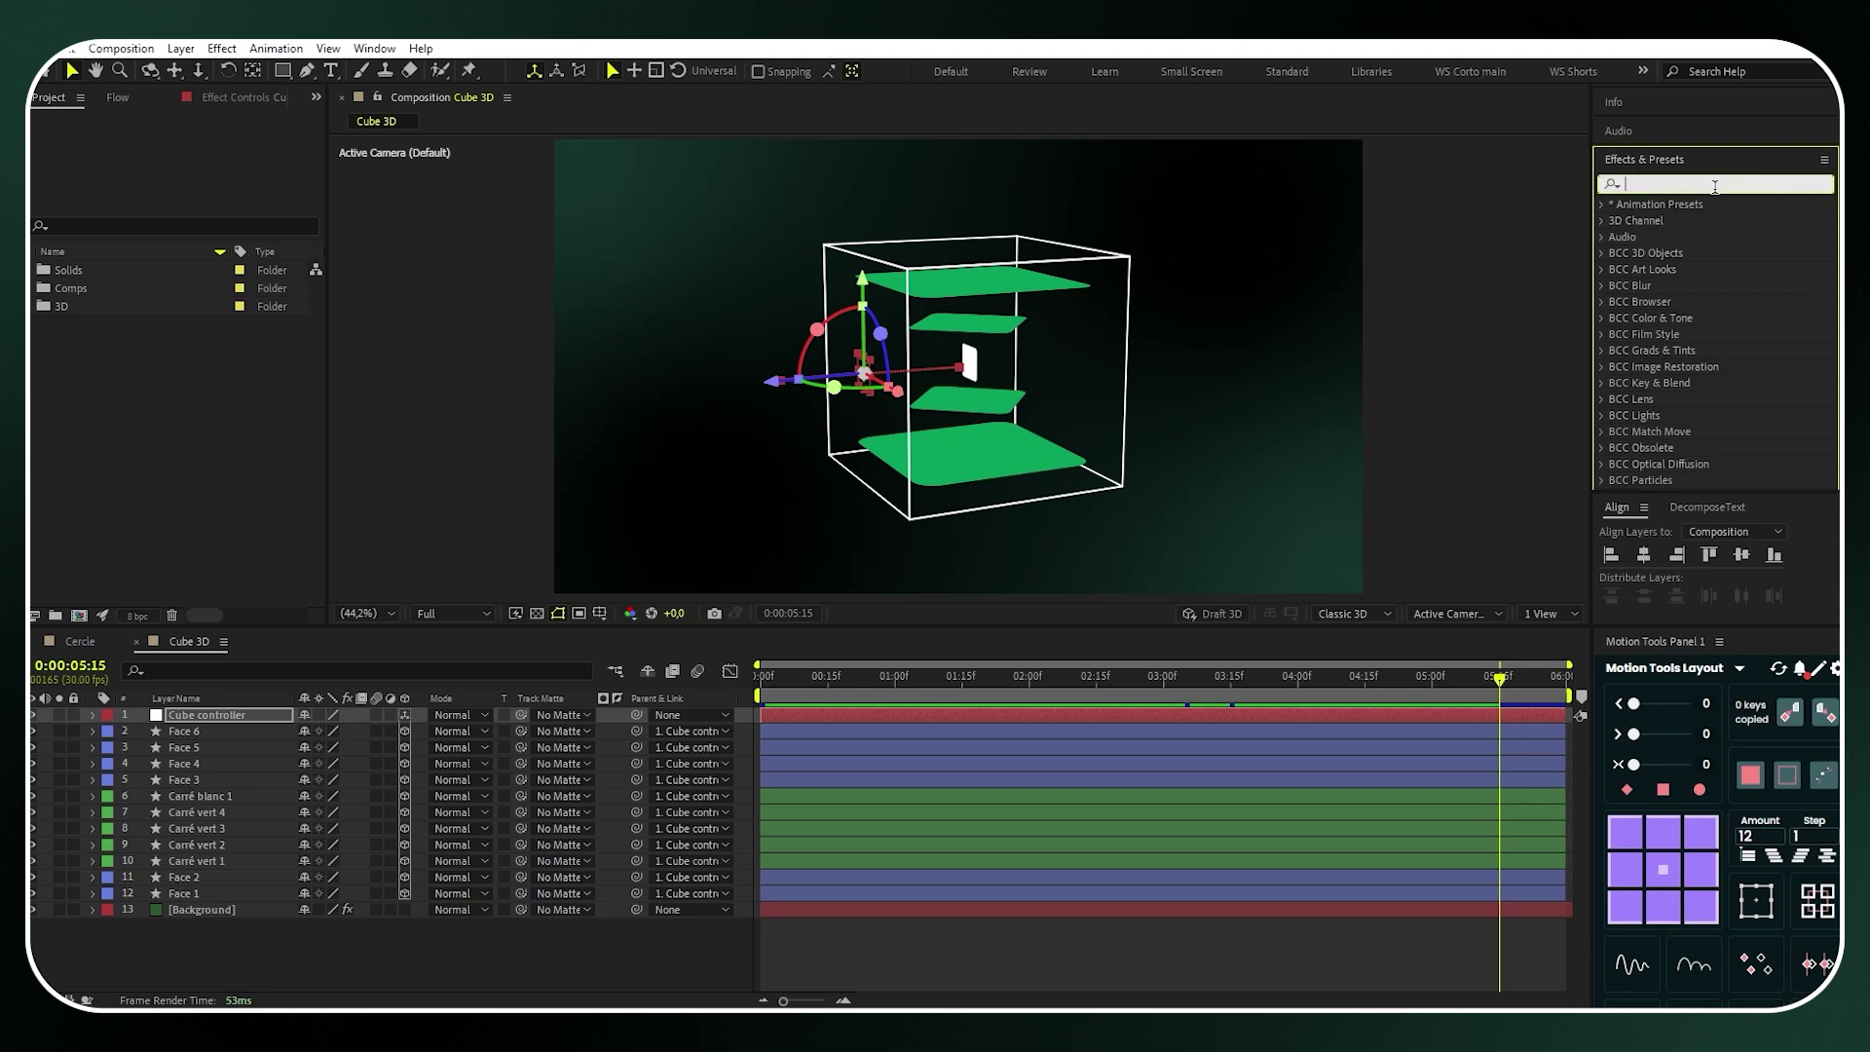
text(deep glow)
drag(1670, 220, 238, 730)
Set Face 6's Deep Glow radius to 200 and its exposure to 0.1
click(203, 170)
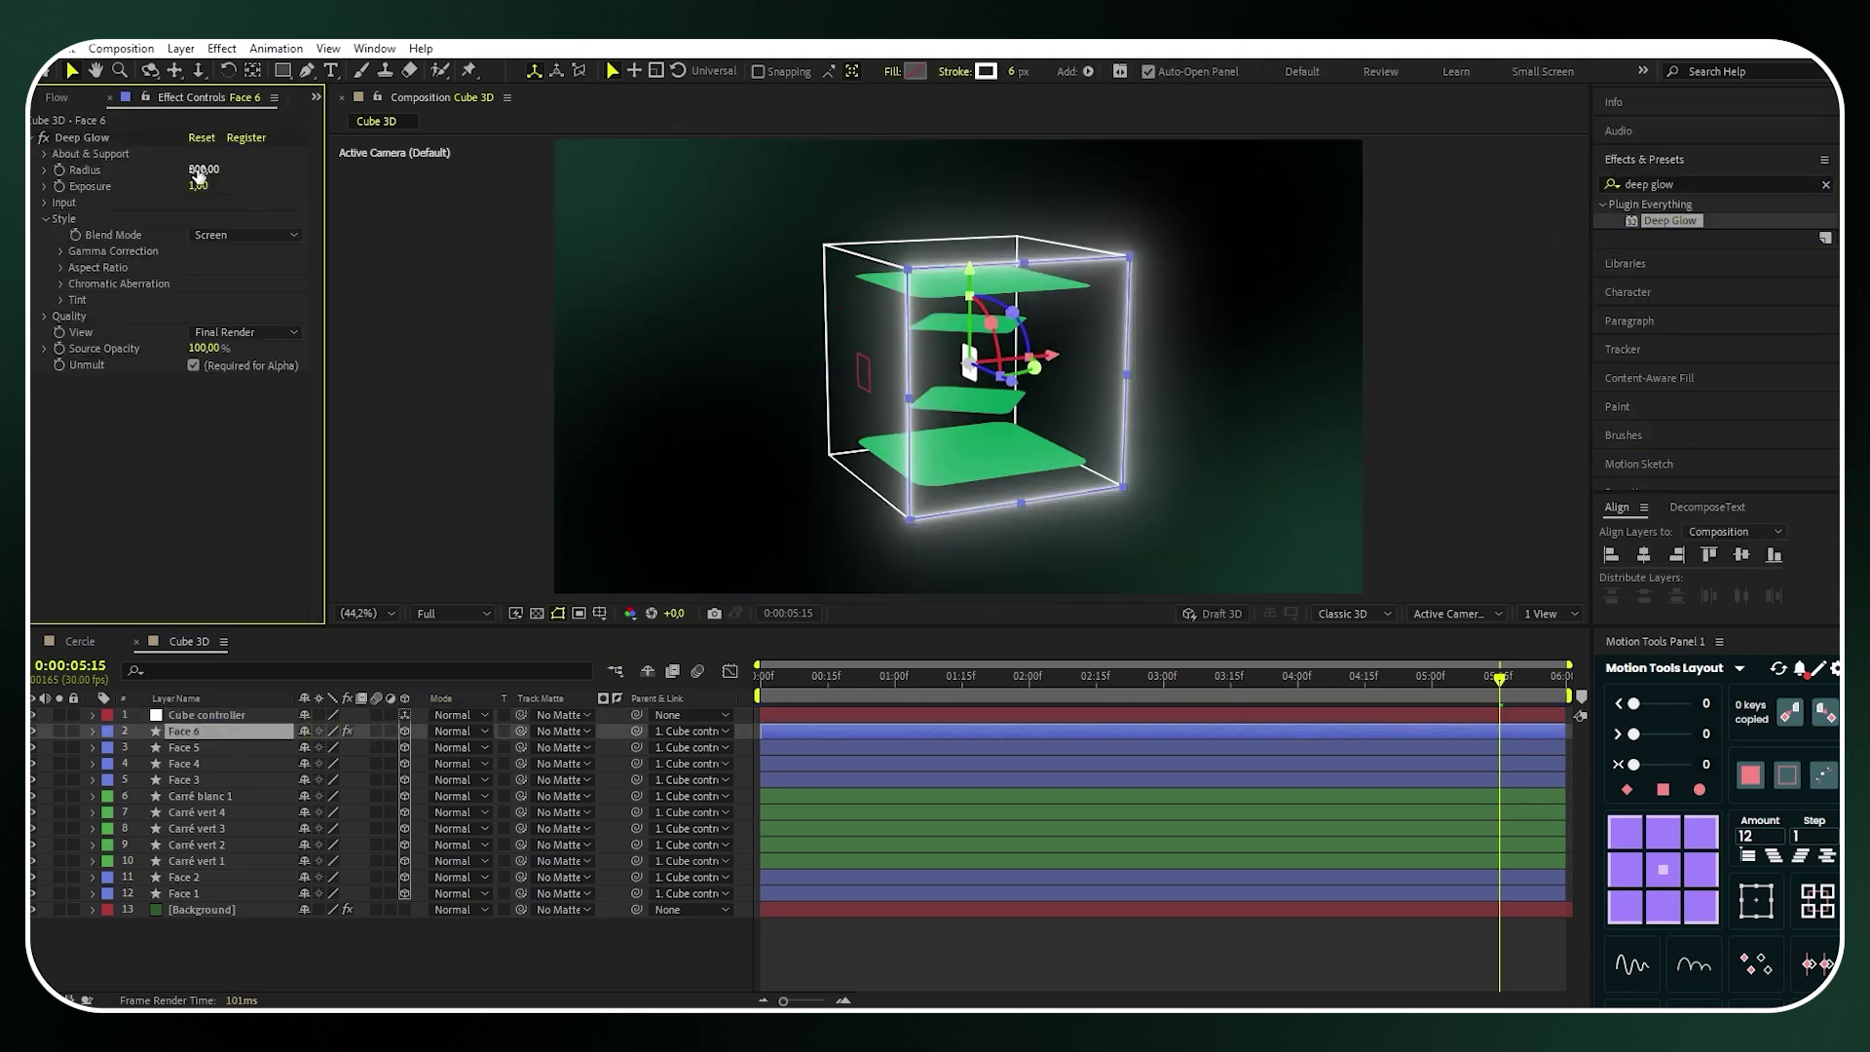
text(200)
key(Tab)
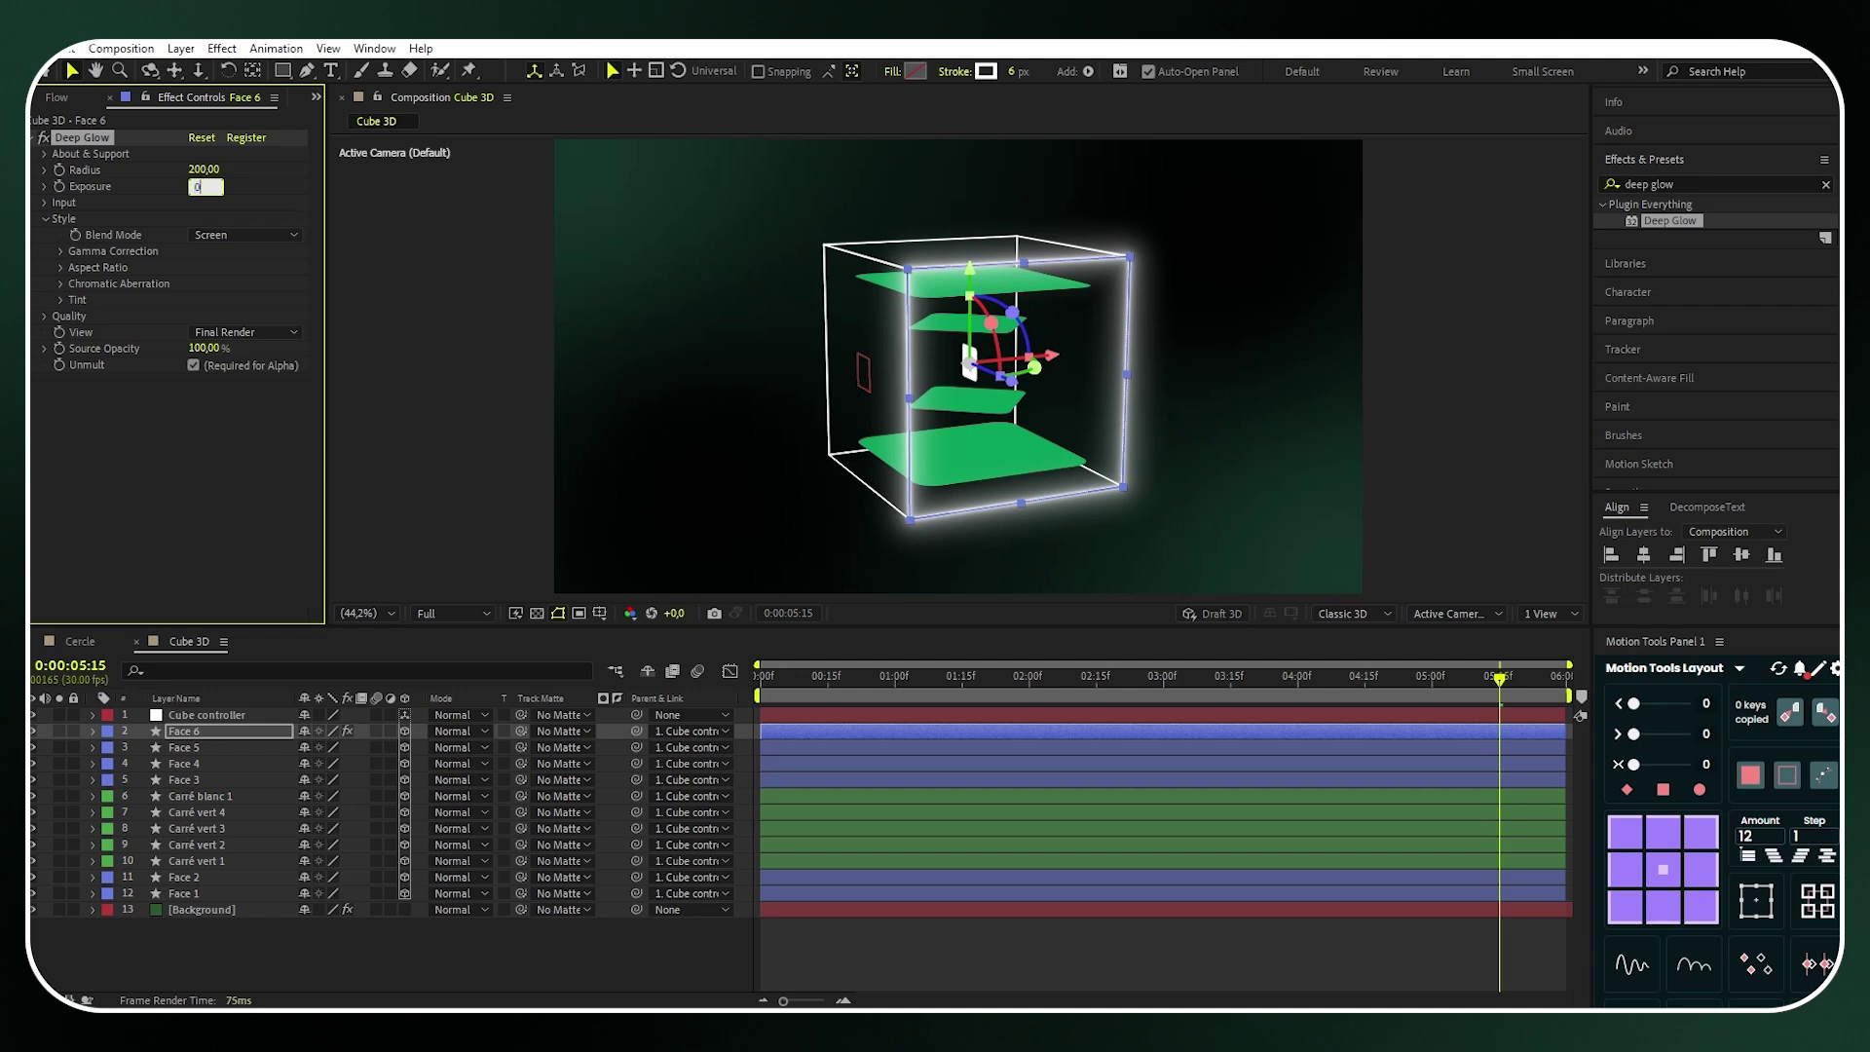
text(0.1)
key(Return)
Copy Face 6's Deep Glow effect onto all the other Face and Carré layers
right_click(90, 139)
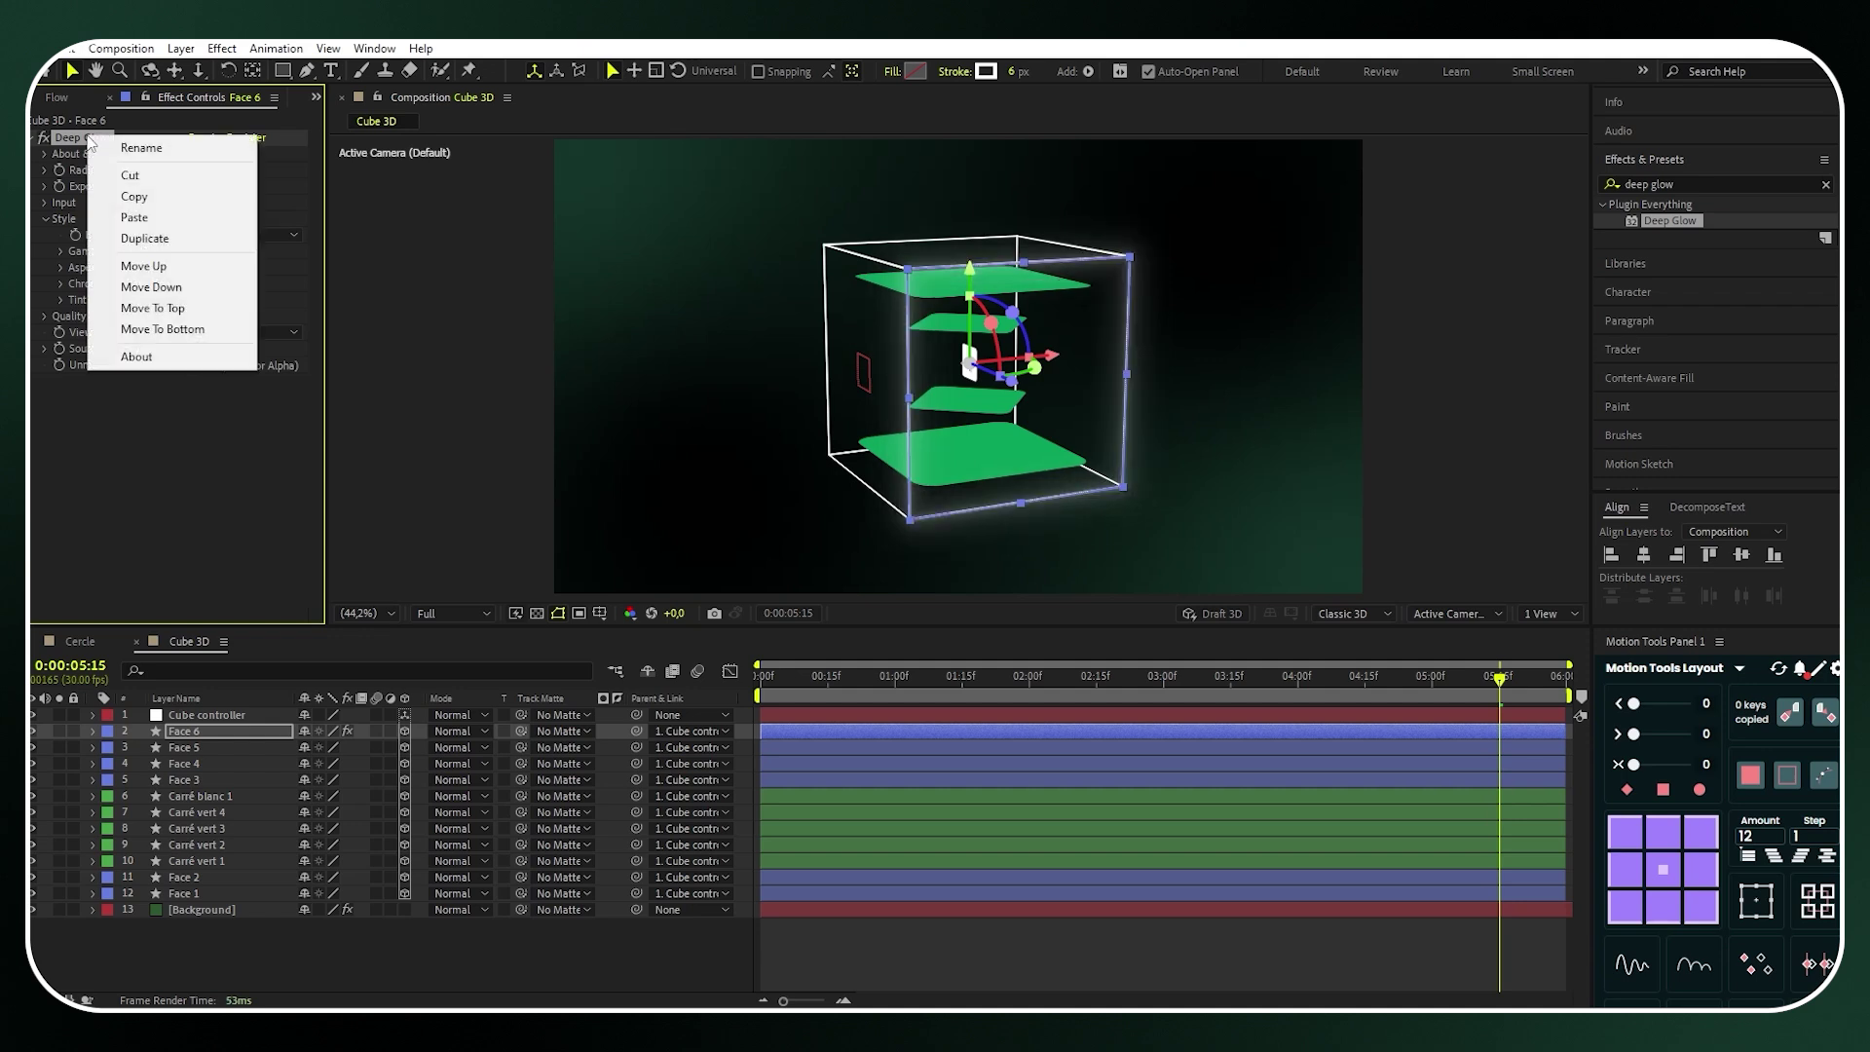
click(119, 197)
click(193, 895)
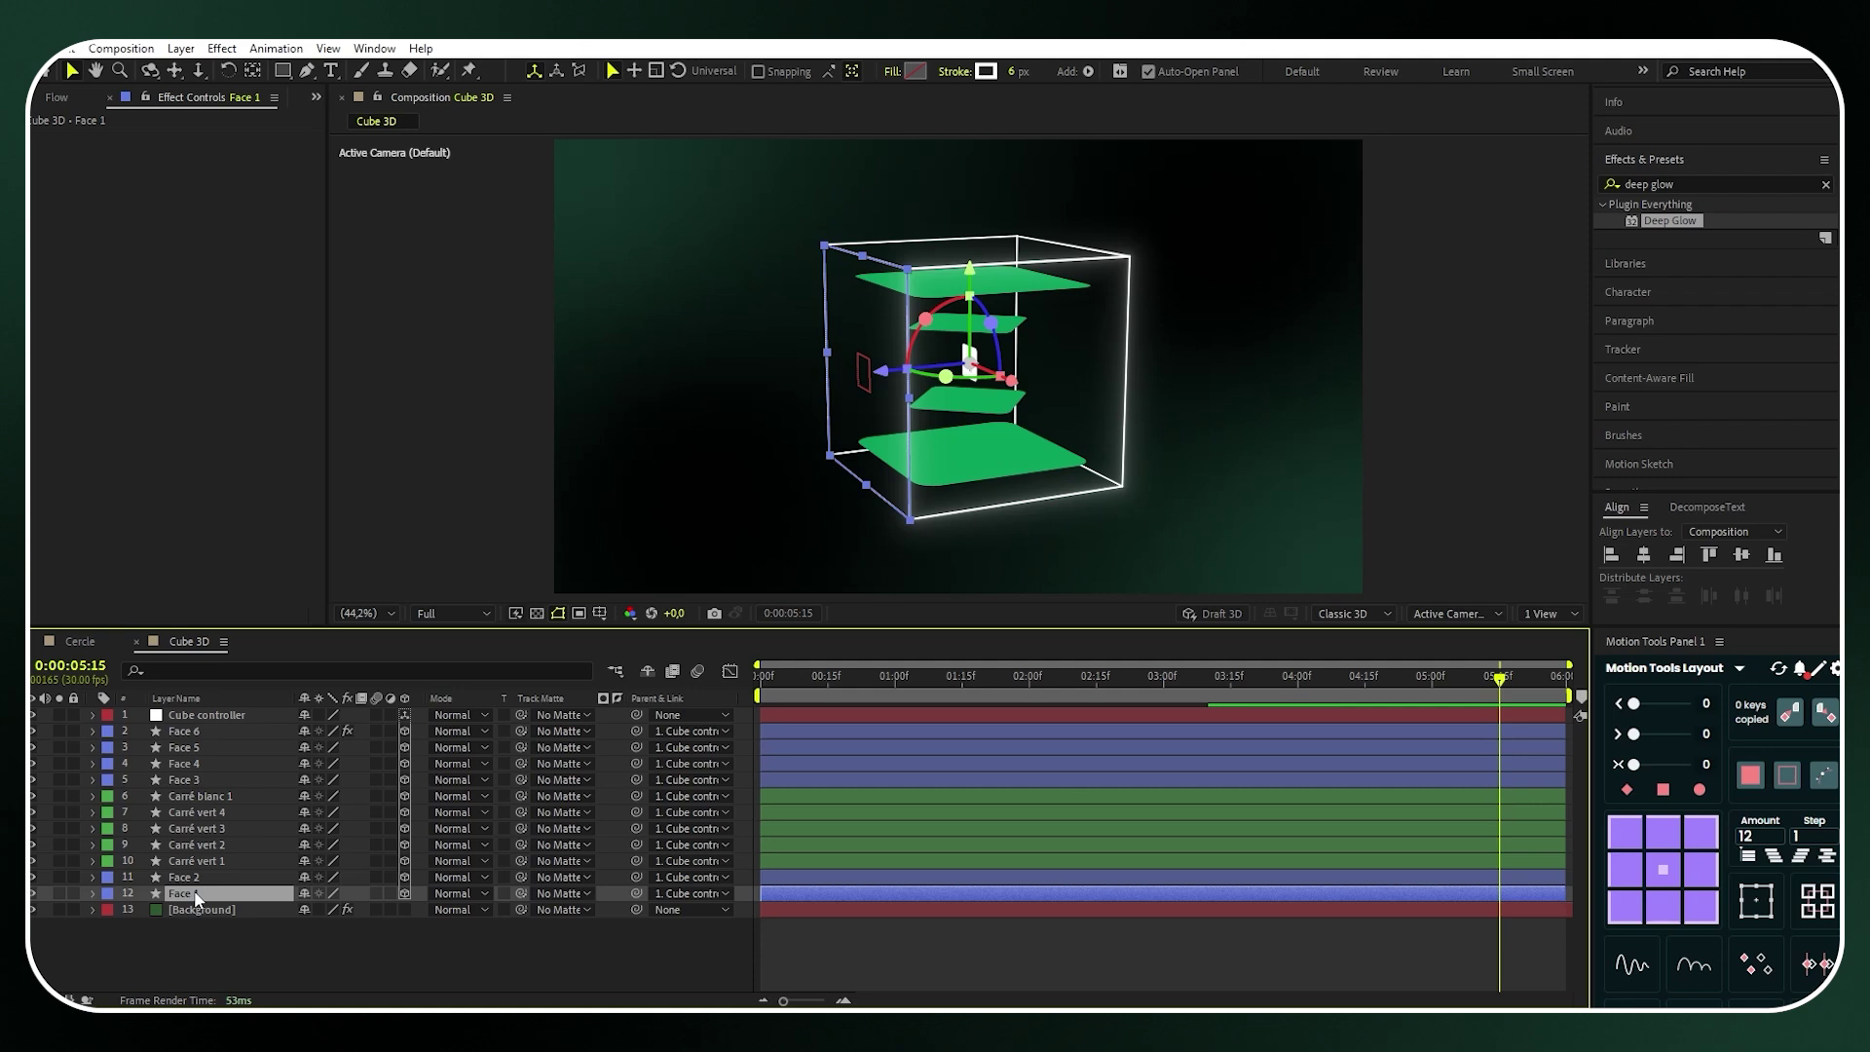
shift+click(195, 746)
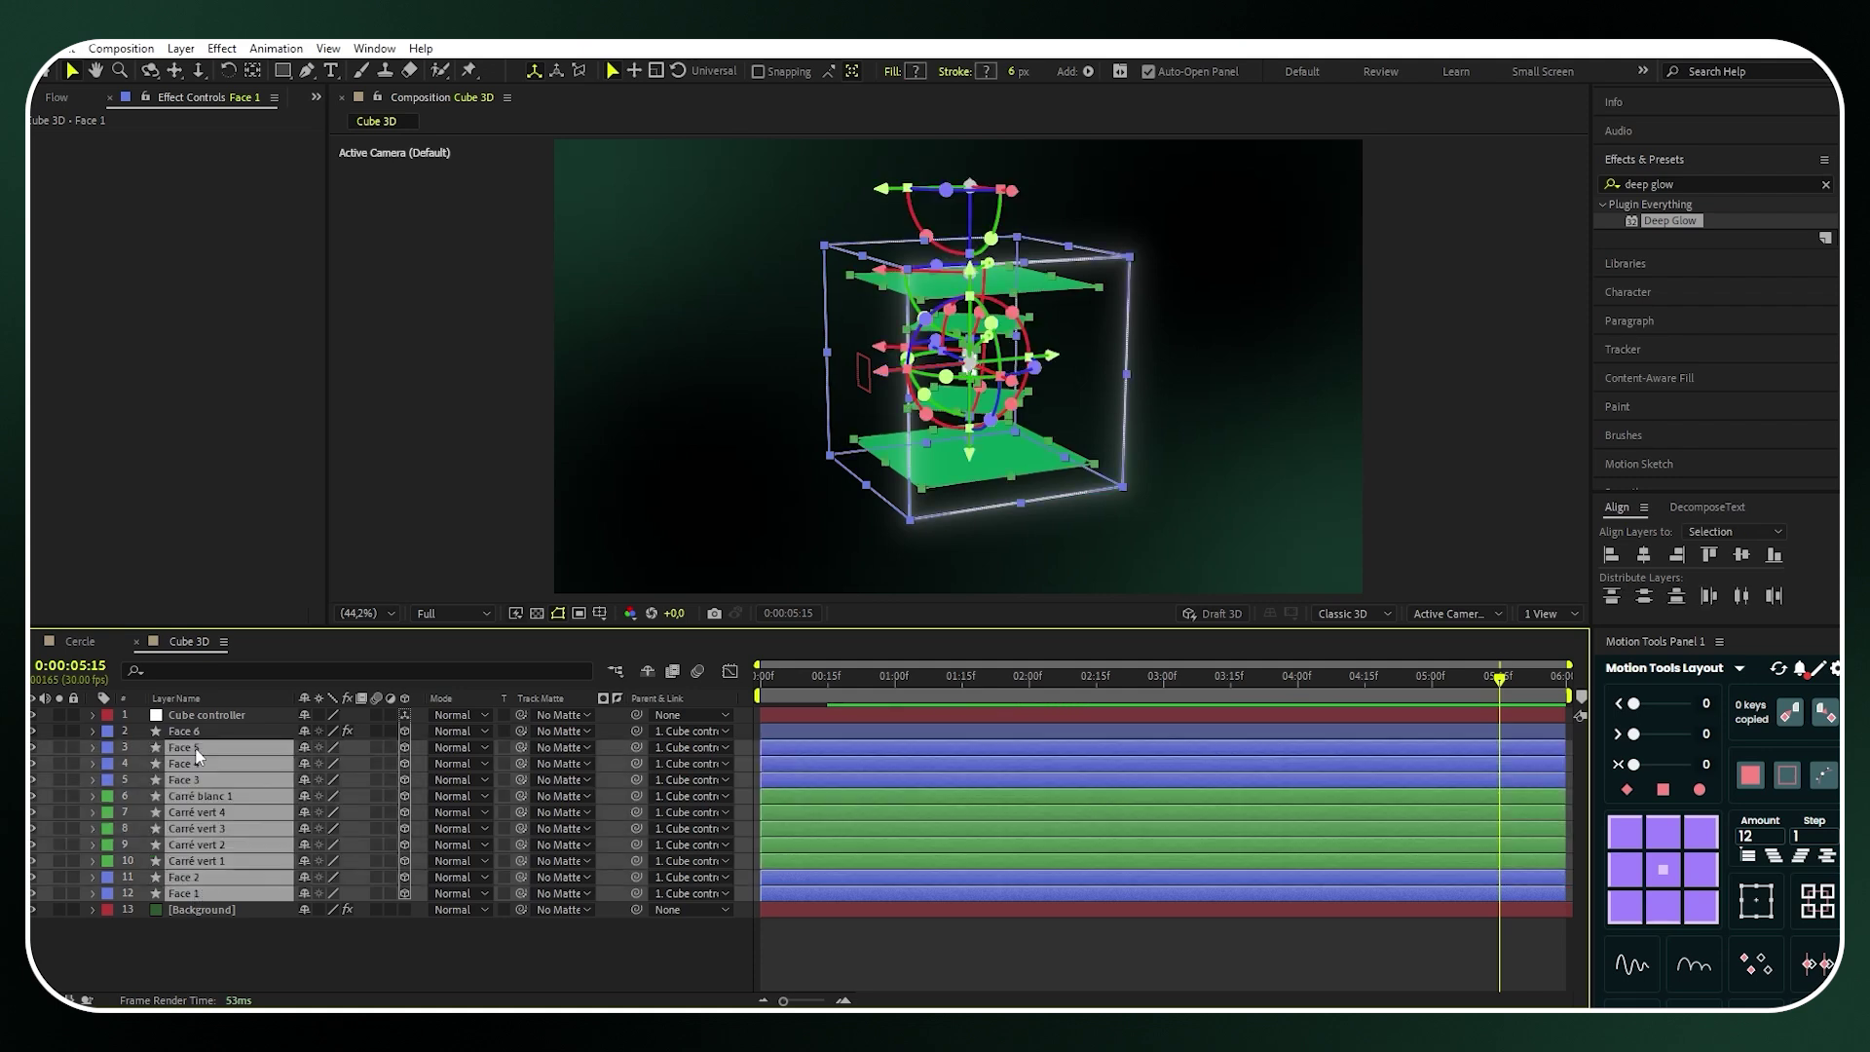
key(ctrl+alt+shift+e)
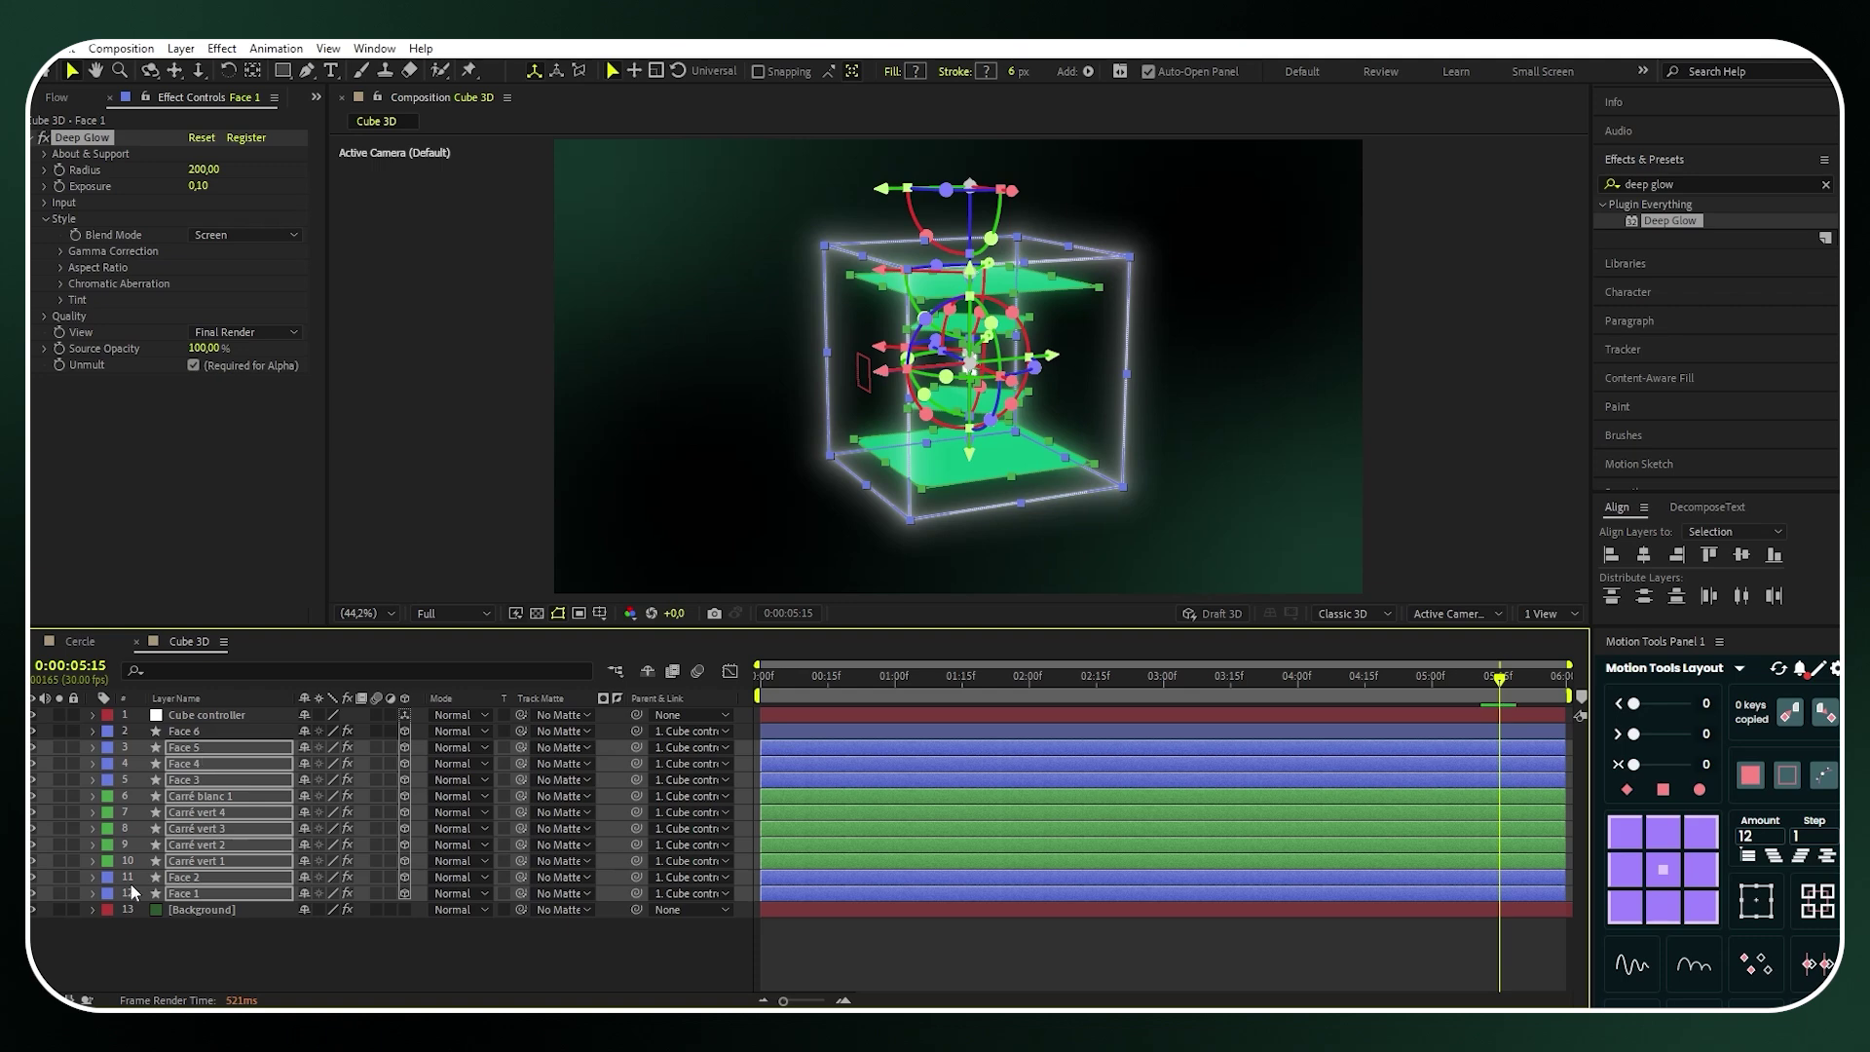
click(243, 937)
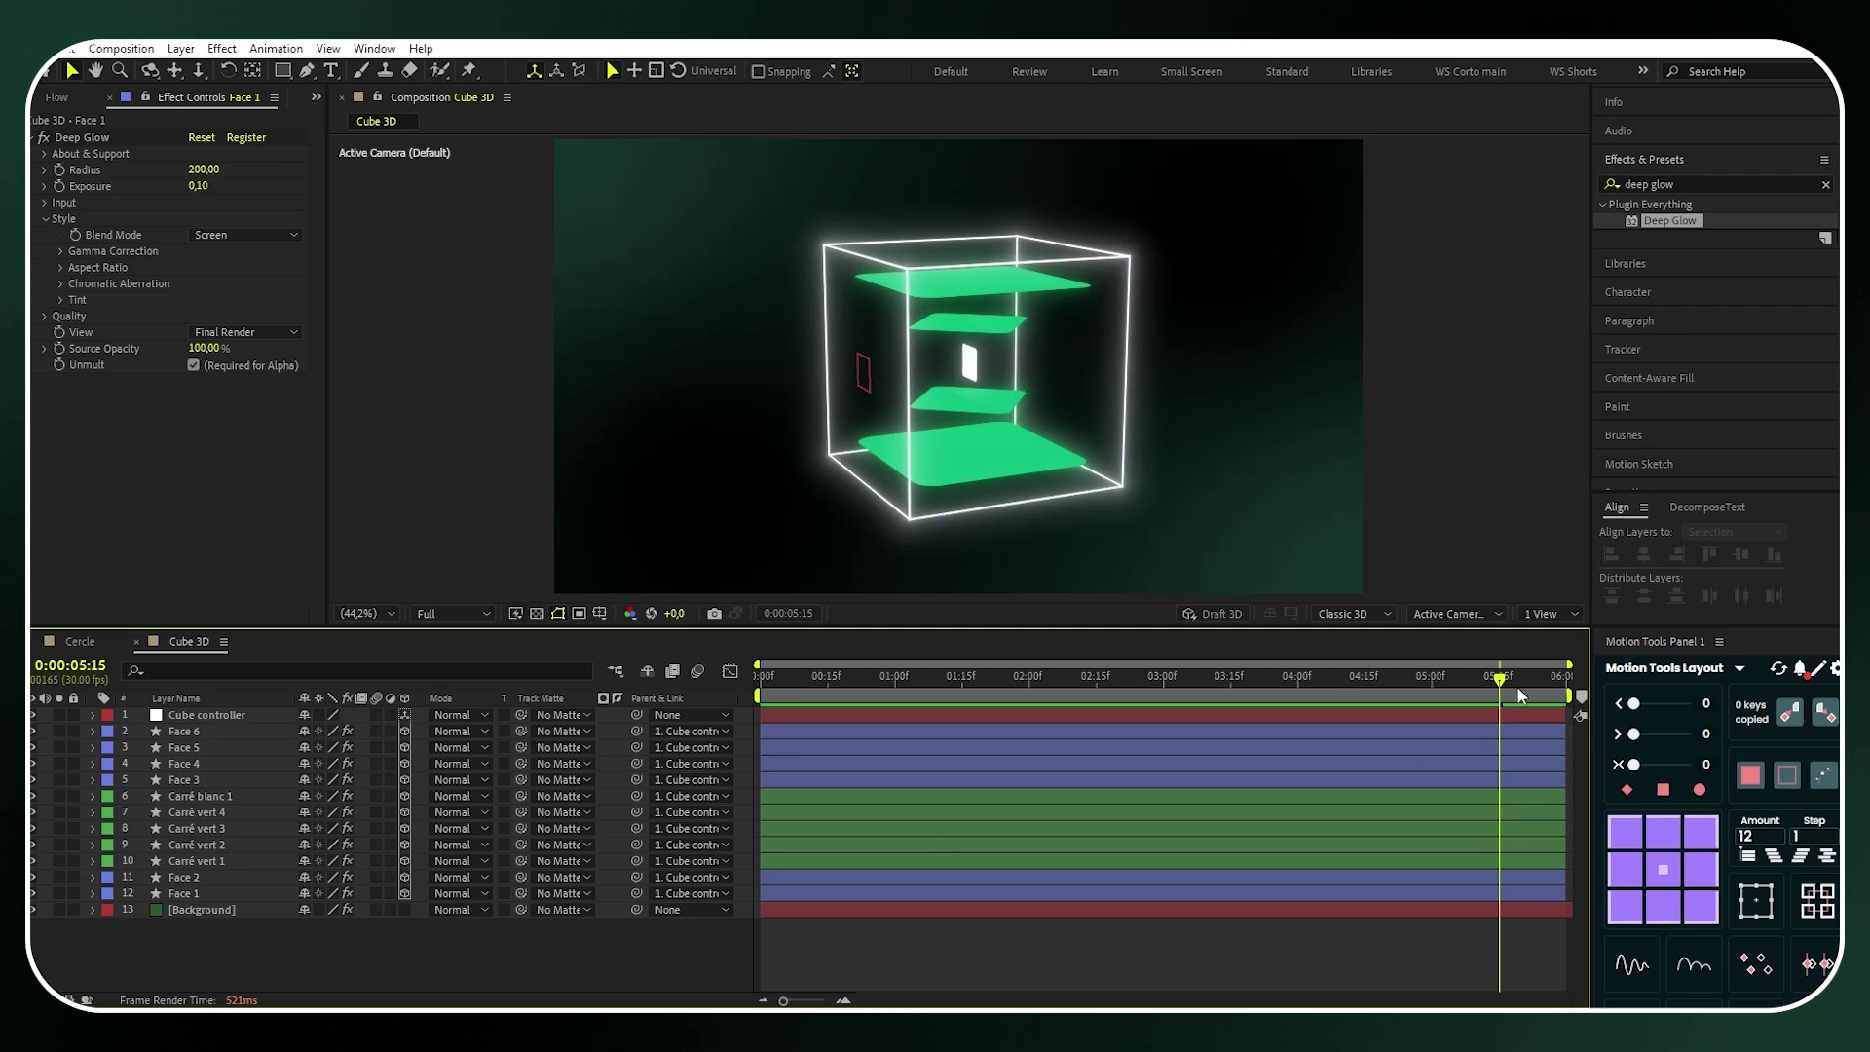
Preview the Cube 3D animation from the start in an enlarged composition view
drag(1499, 679, 687, 728)
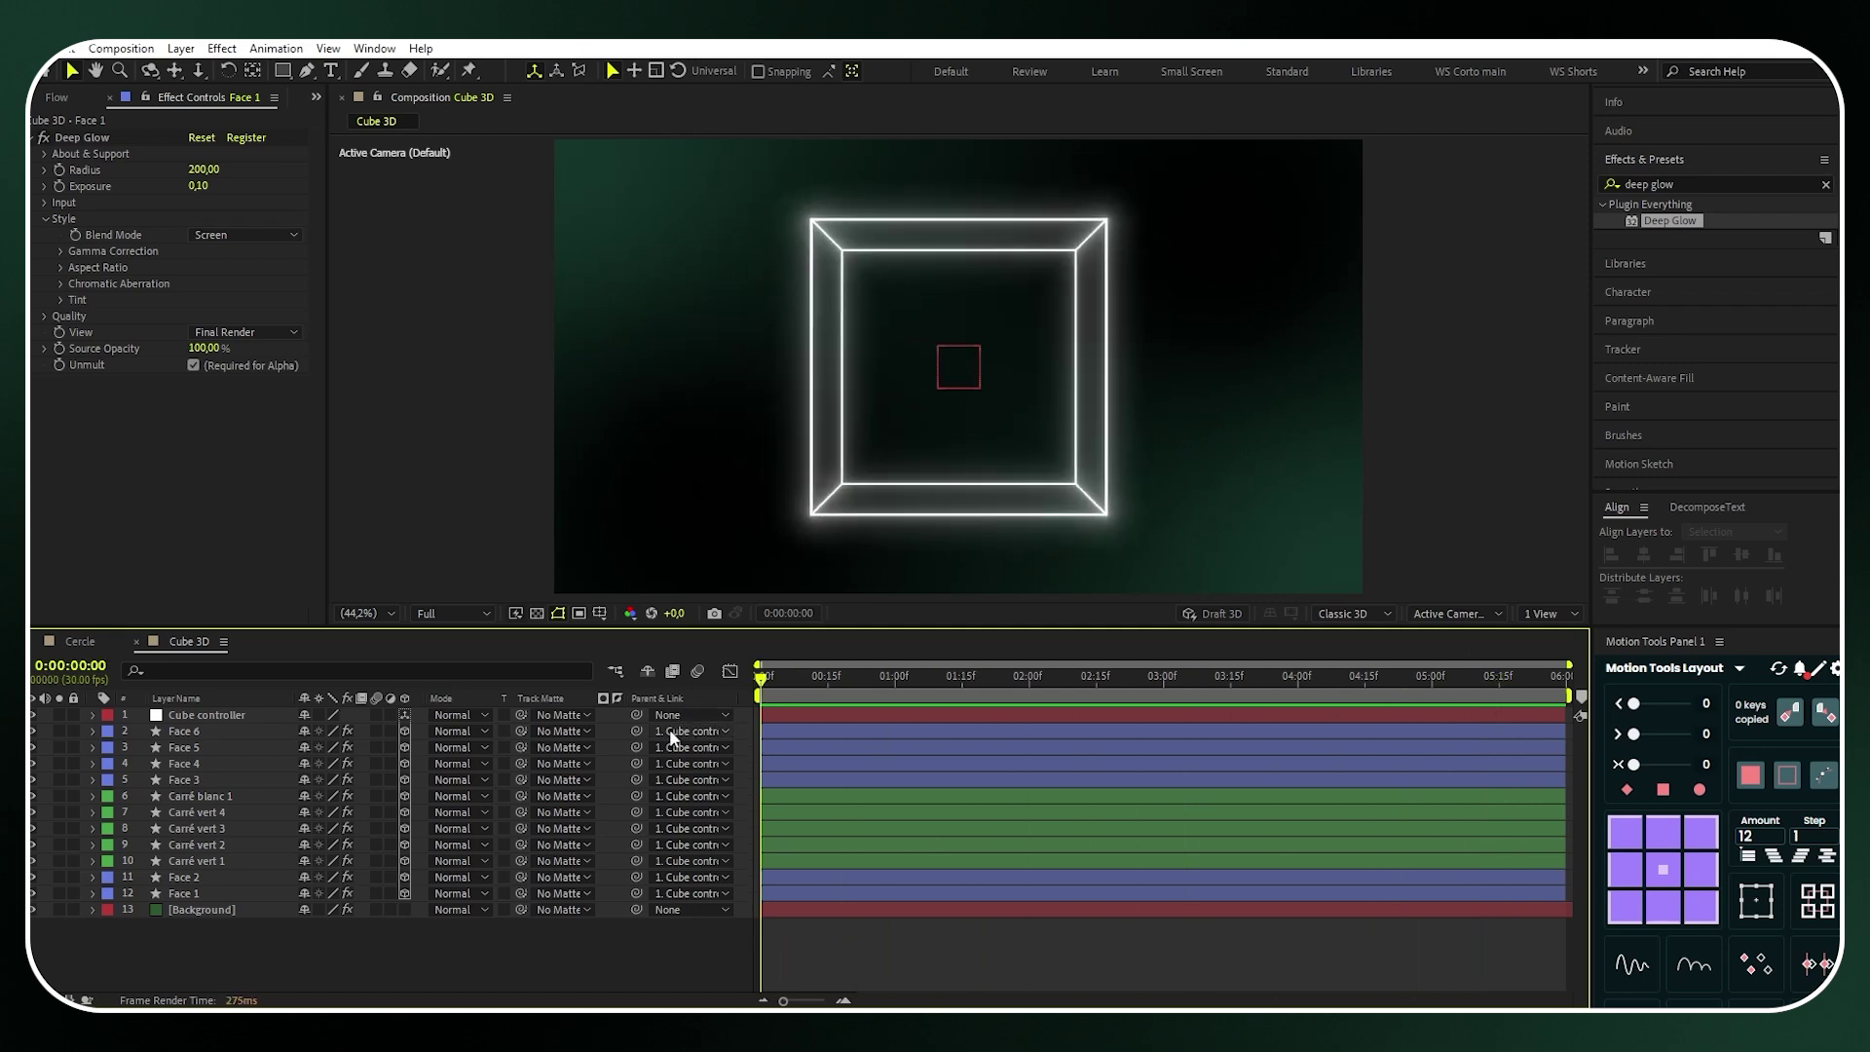
click(419, 95)
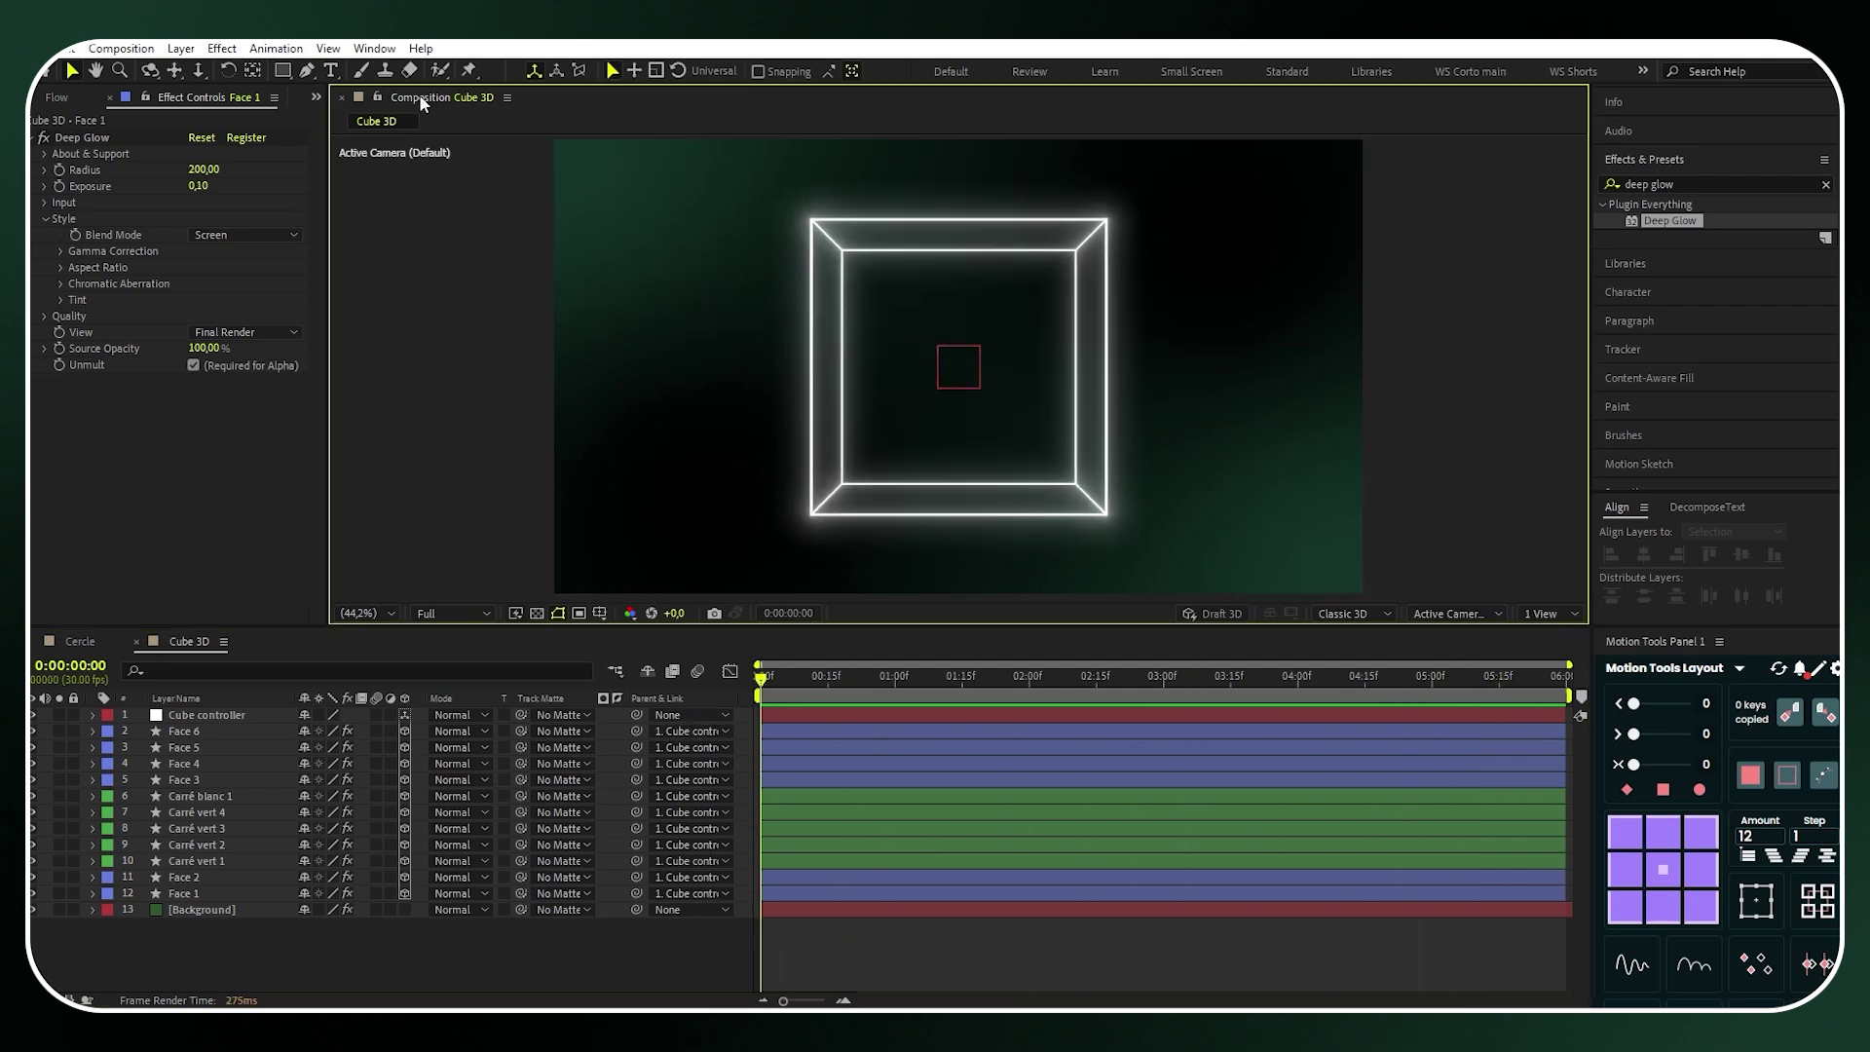
key(grave)
key(space)
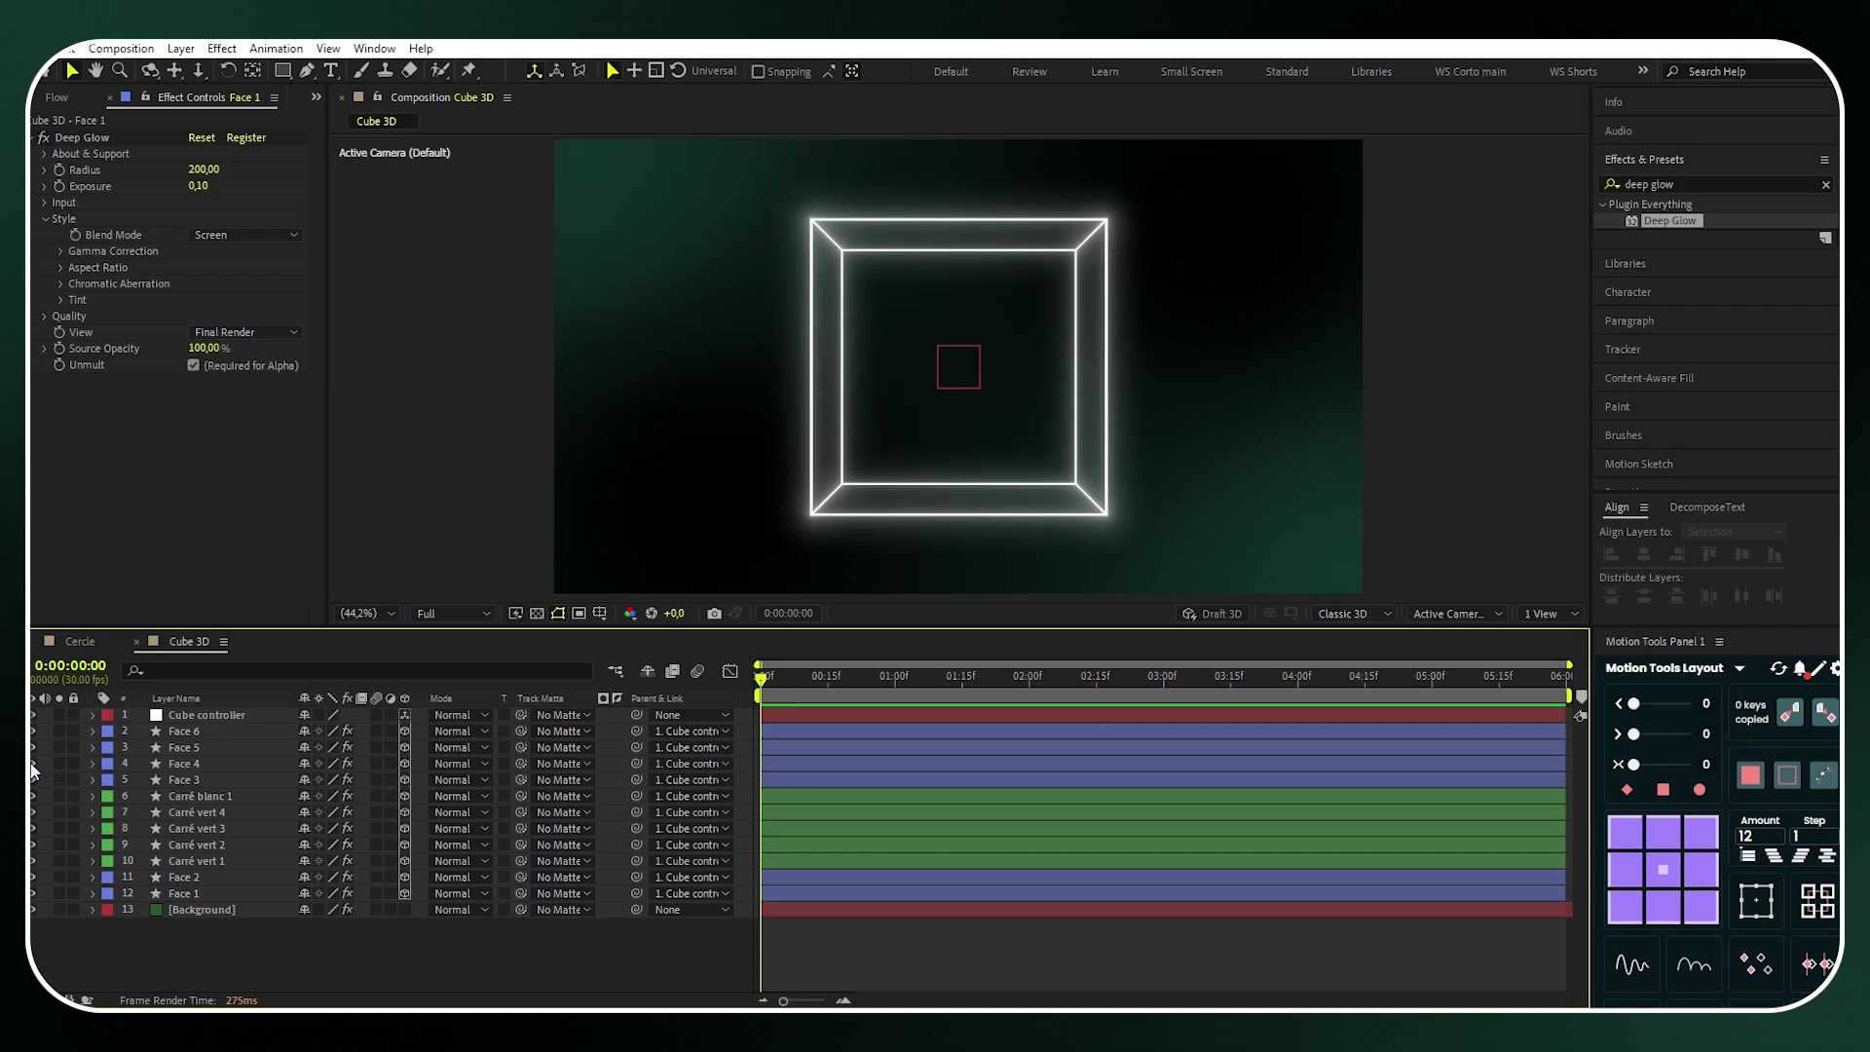
Create a 1920x1080, 30 fps composition named Carte with a 0:00:05:00 duration, and file it in the Comps folder
click(316, 97)
click(356, 117)
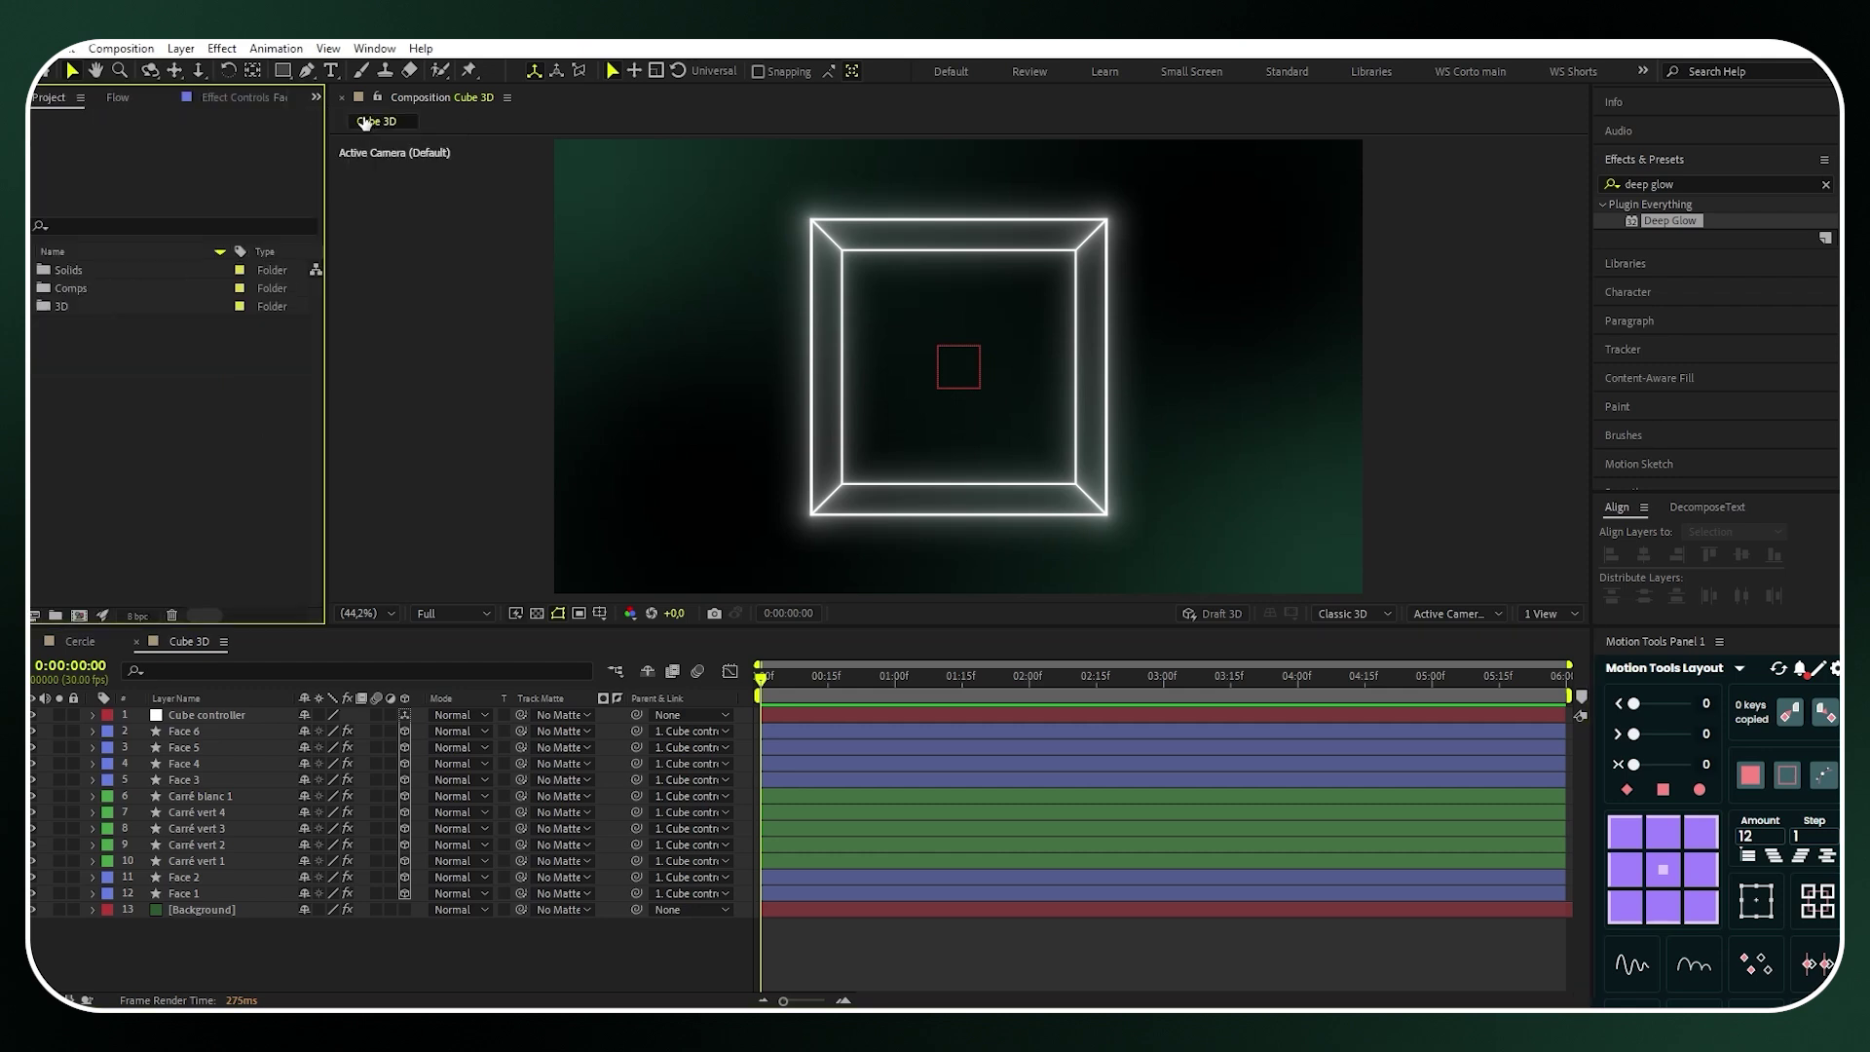
right_click(167, 380)
click(204, 383)
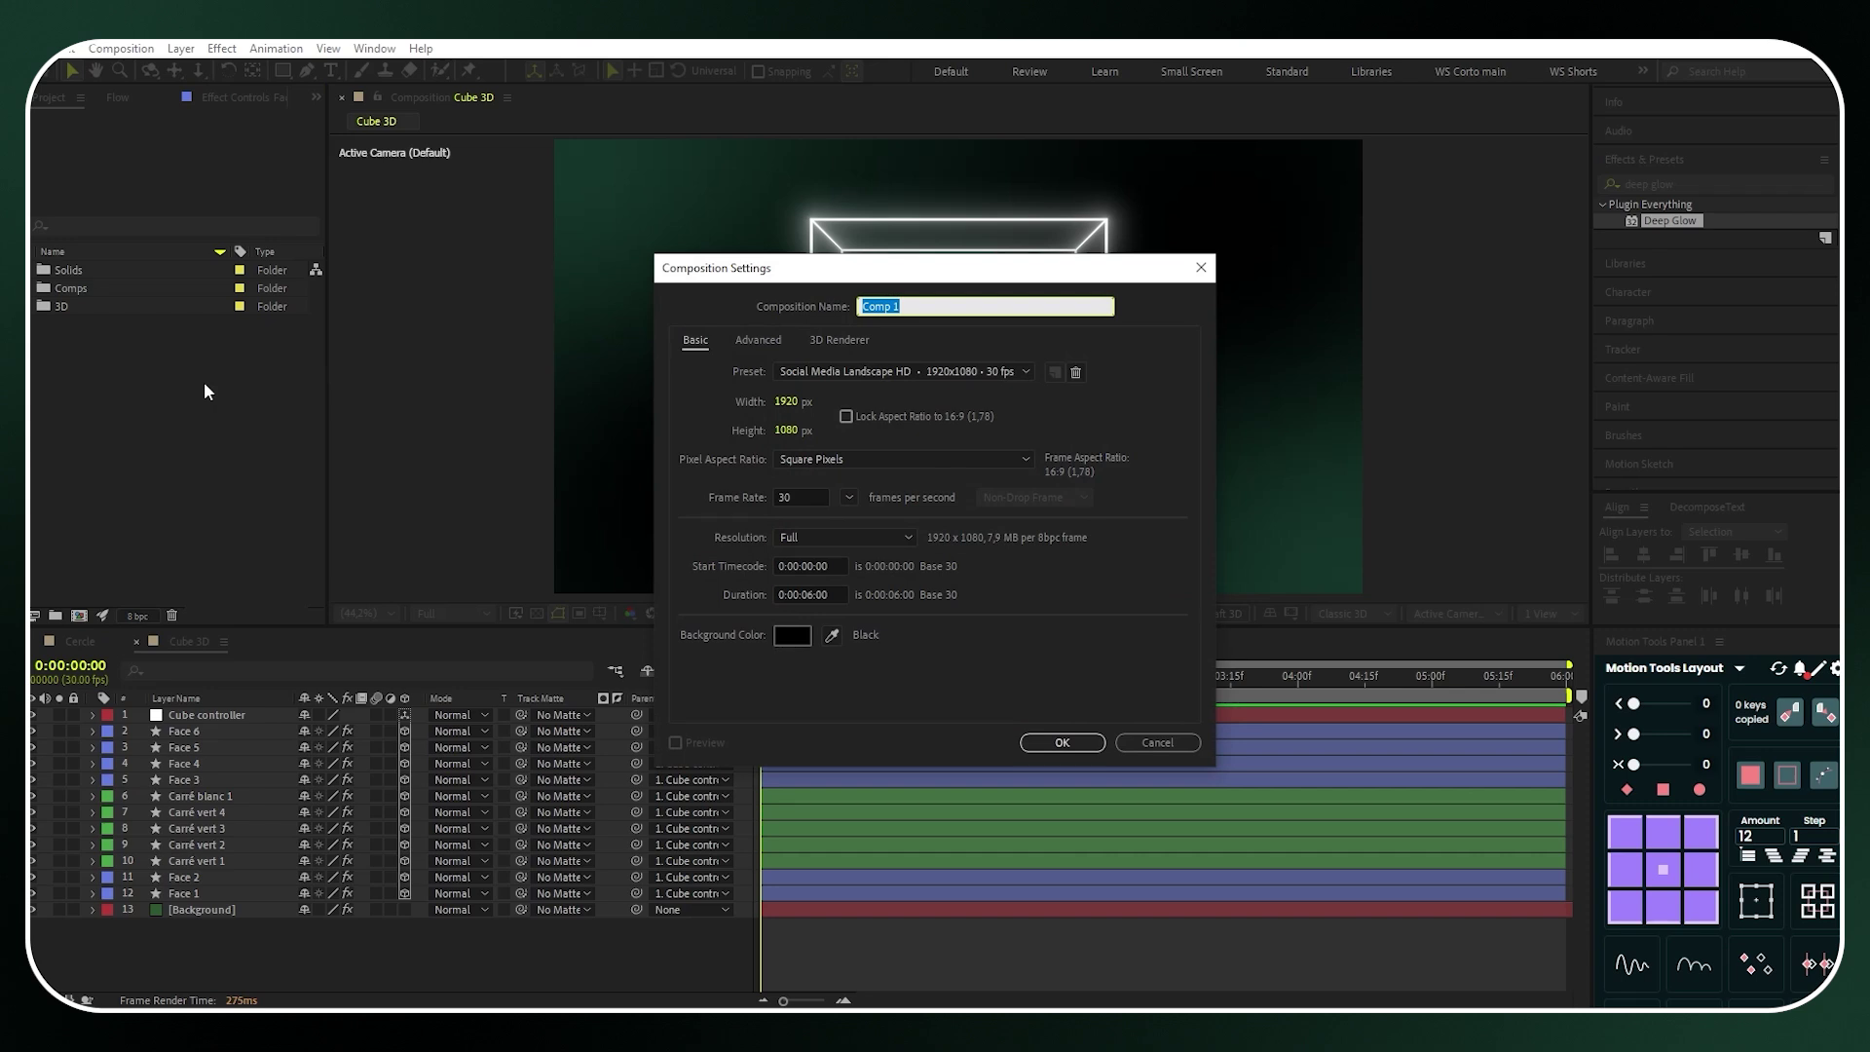
key(BackSpace)
click(816, 595)
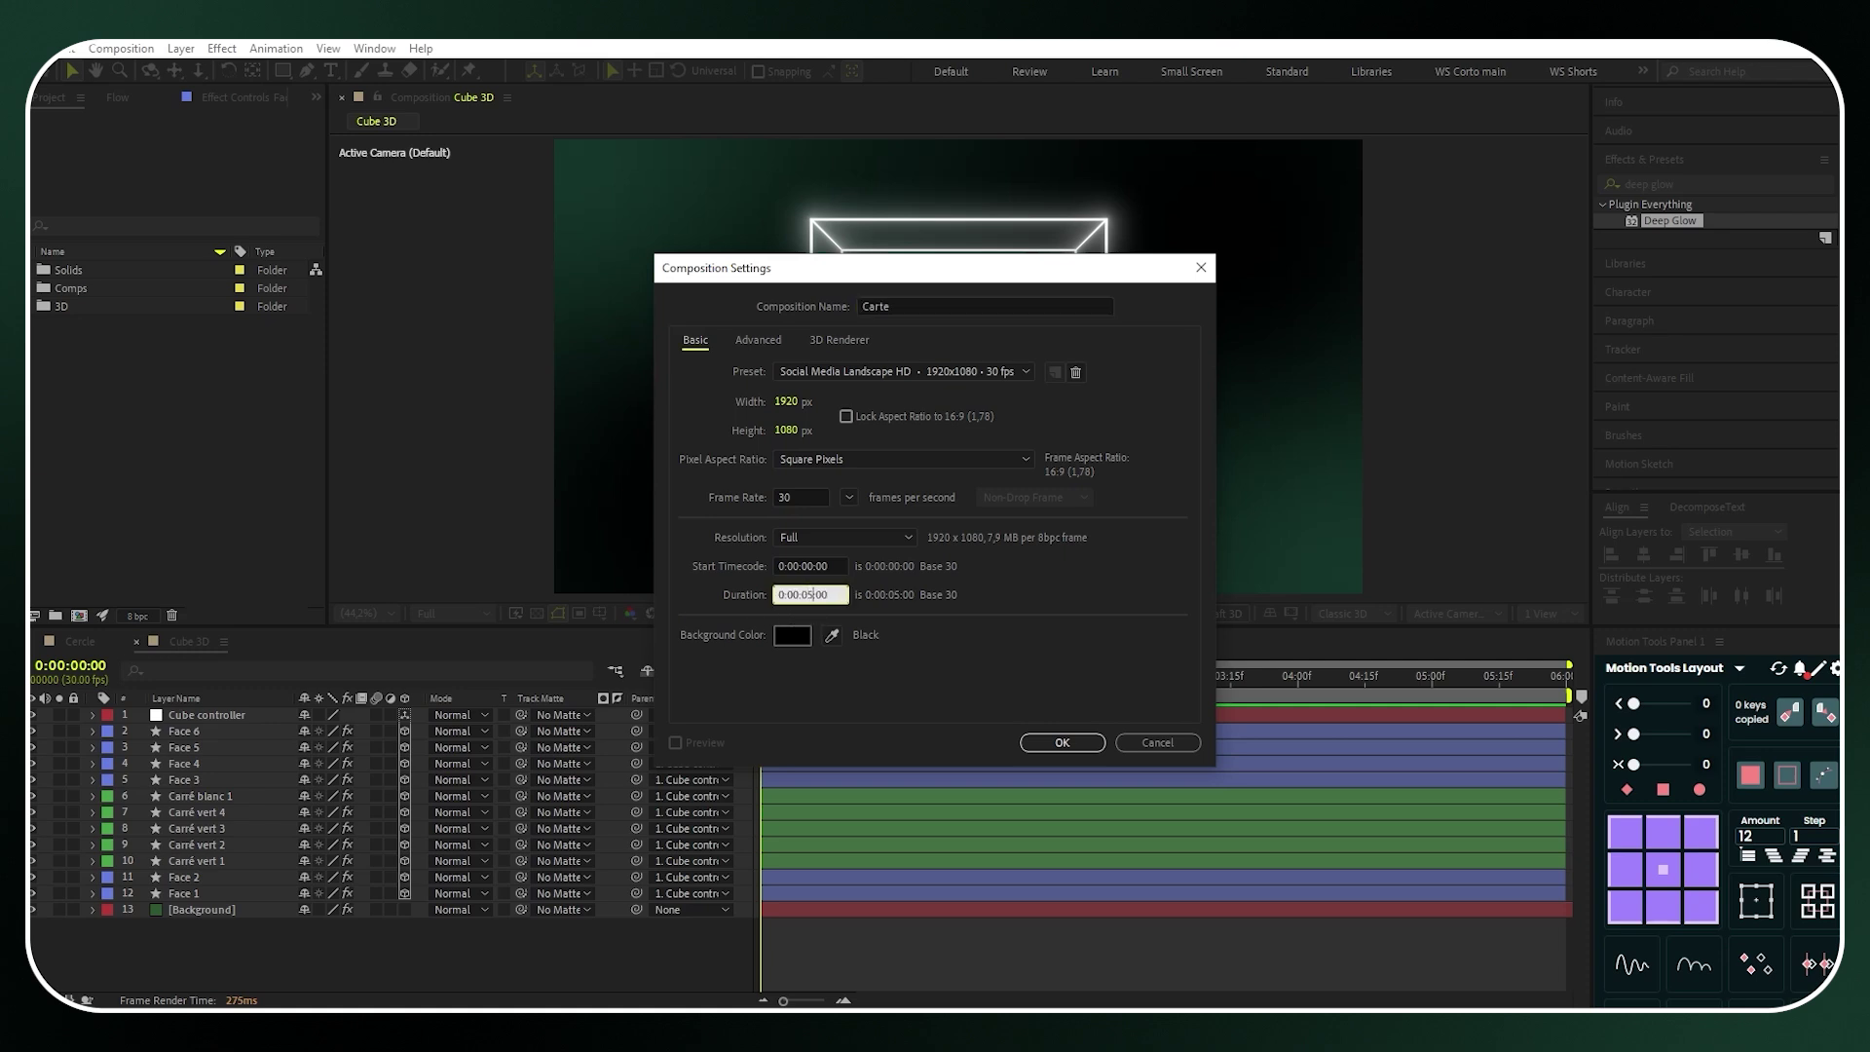
click(1062, 744)
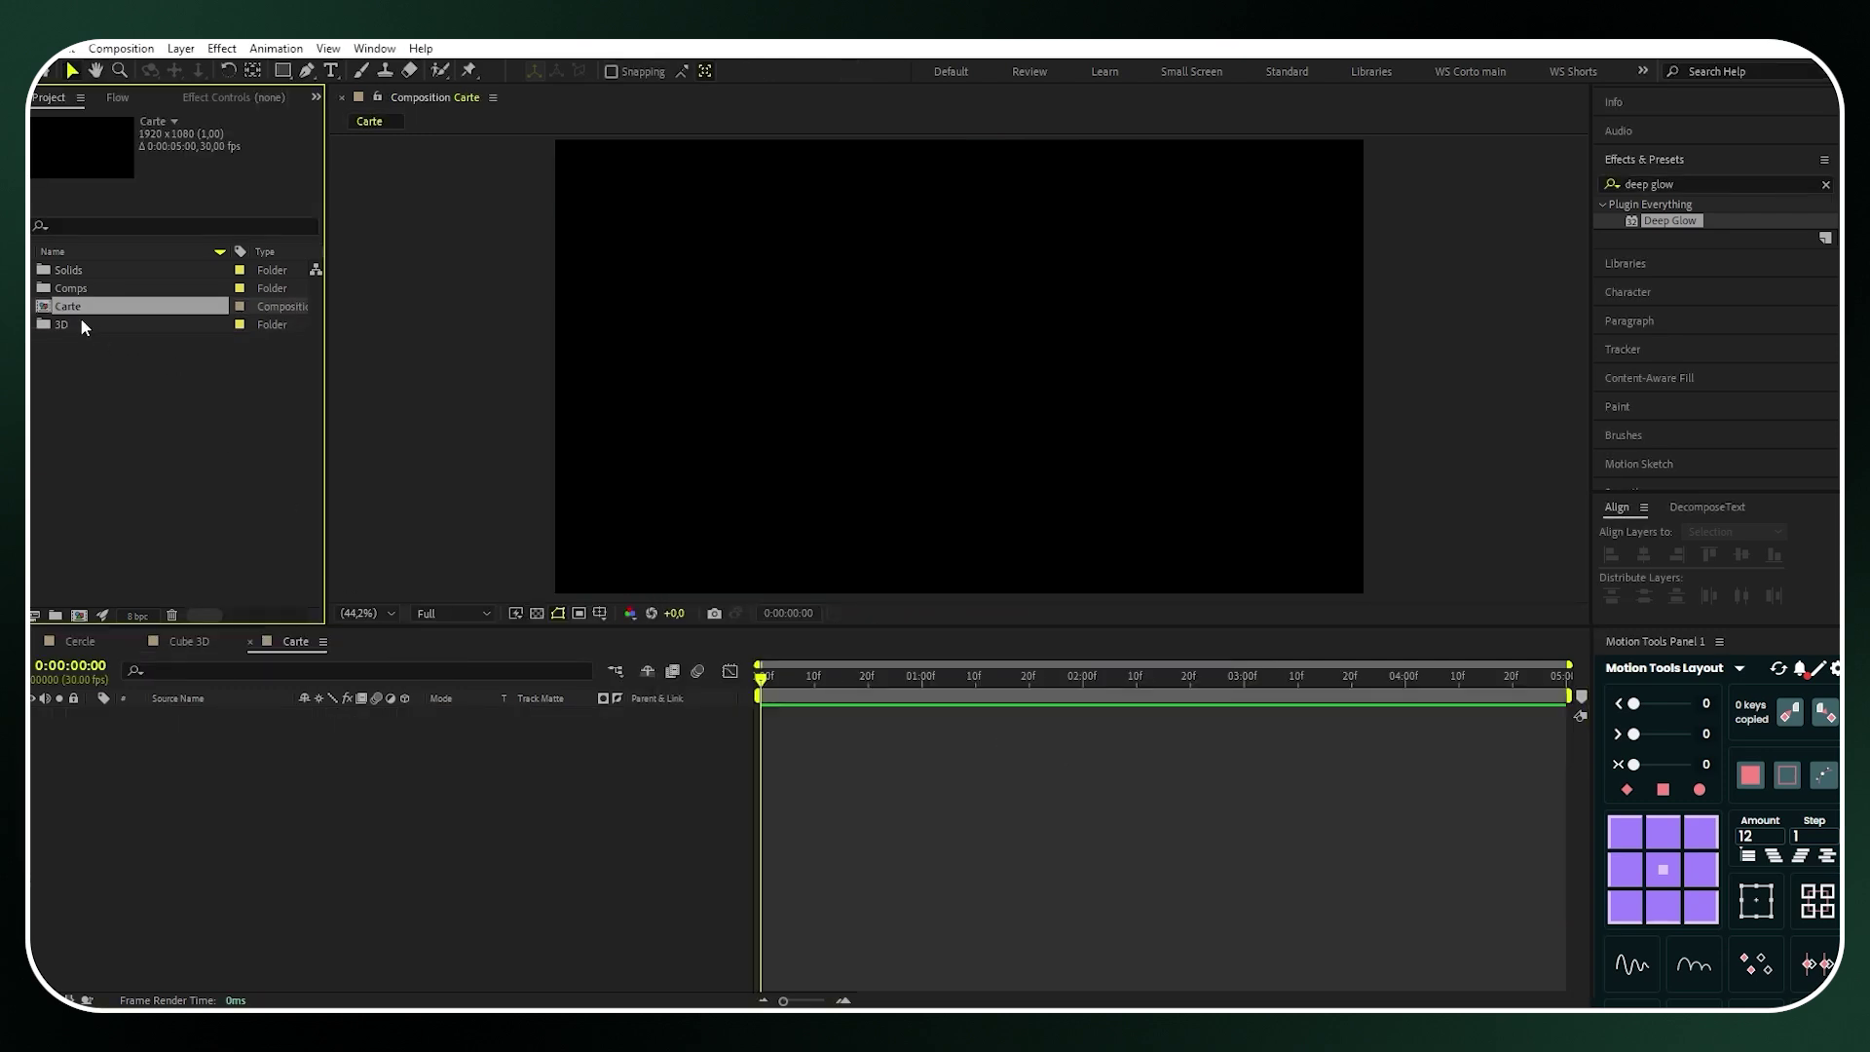
drag(70, 305, 80, 290)
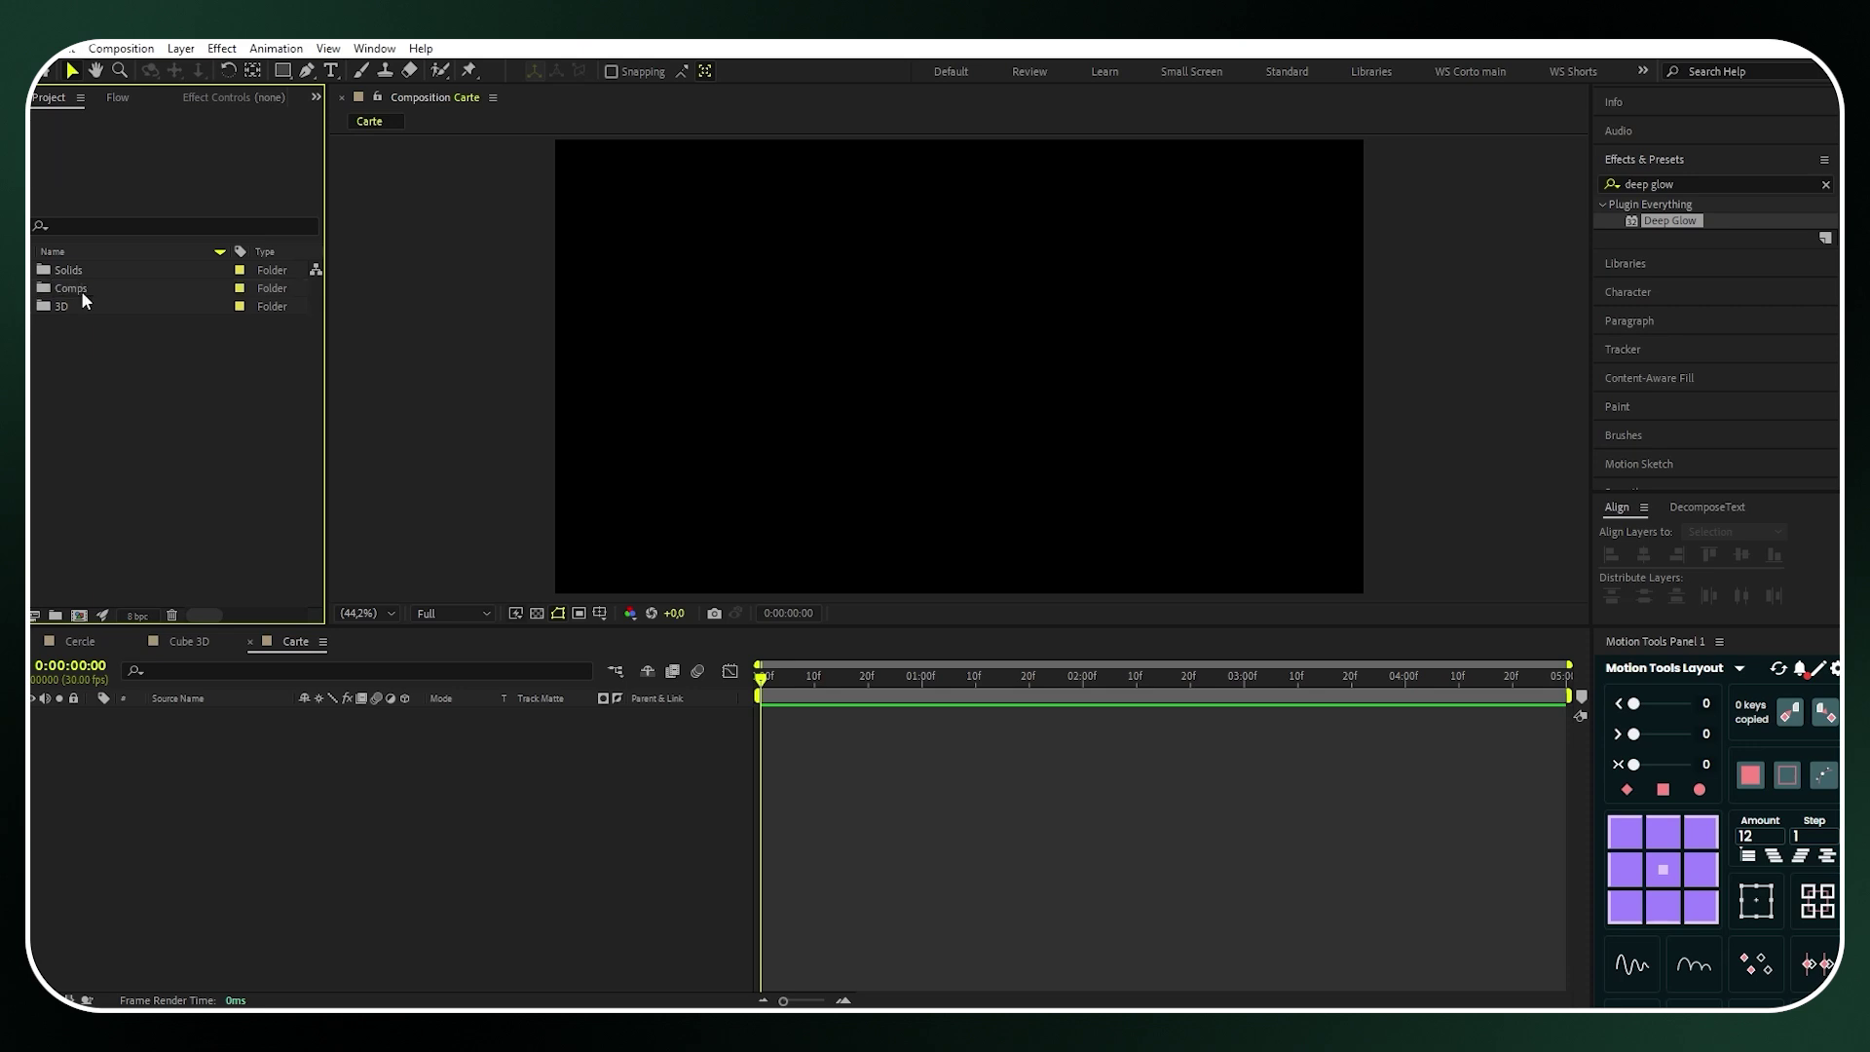
Copy the Background layer from the Cube 3D composition into the Carte composition
click(189, 641)
click(237, 909)
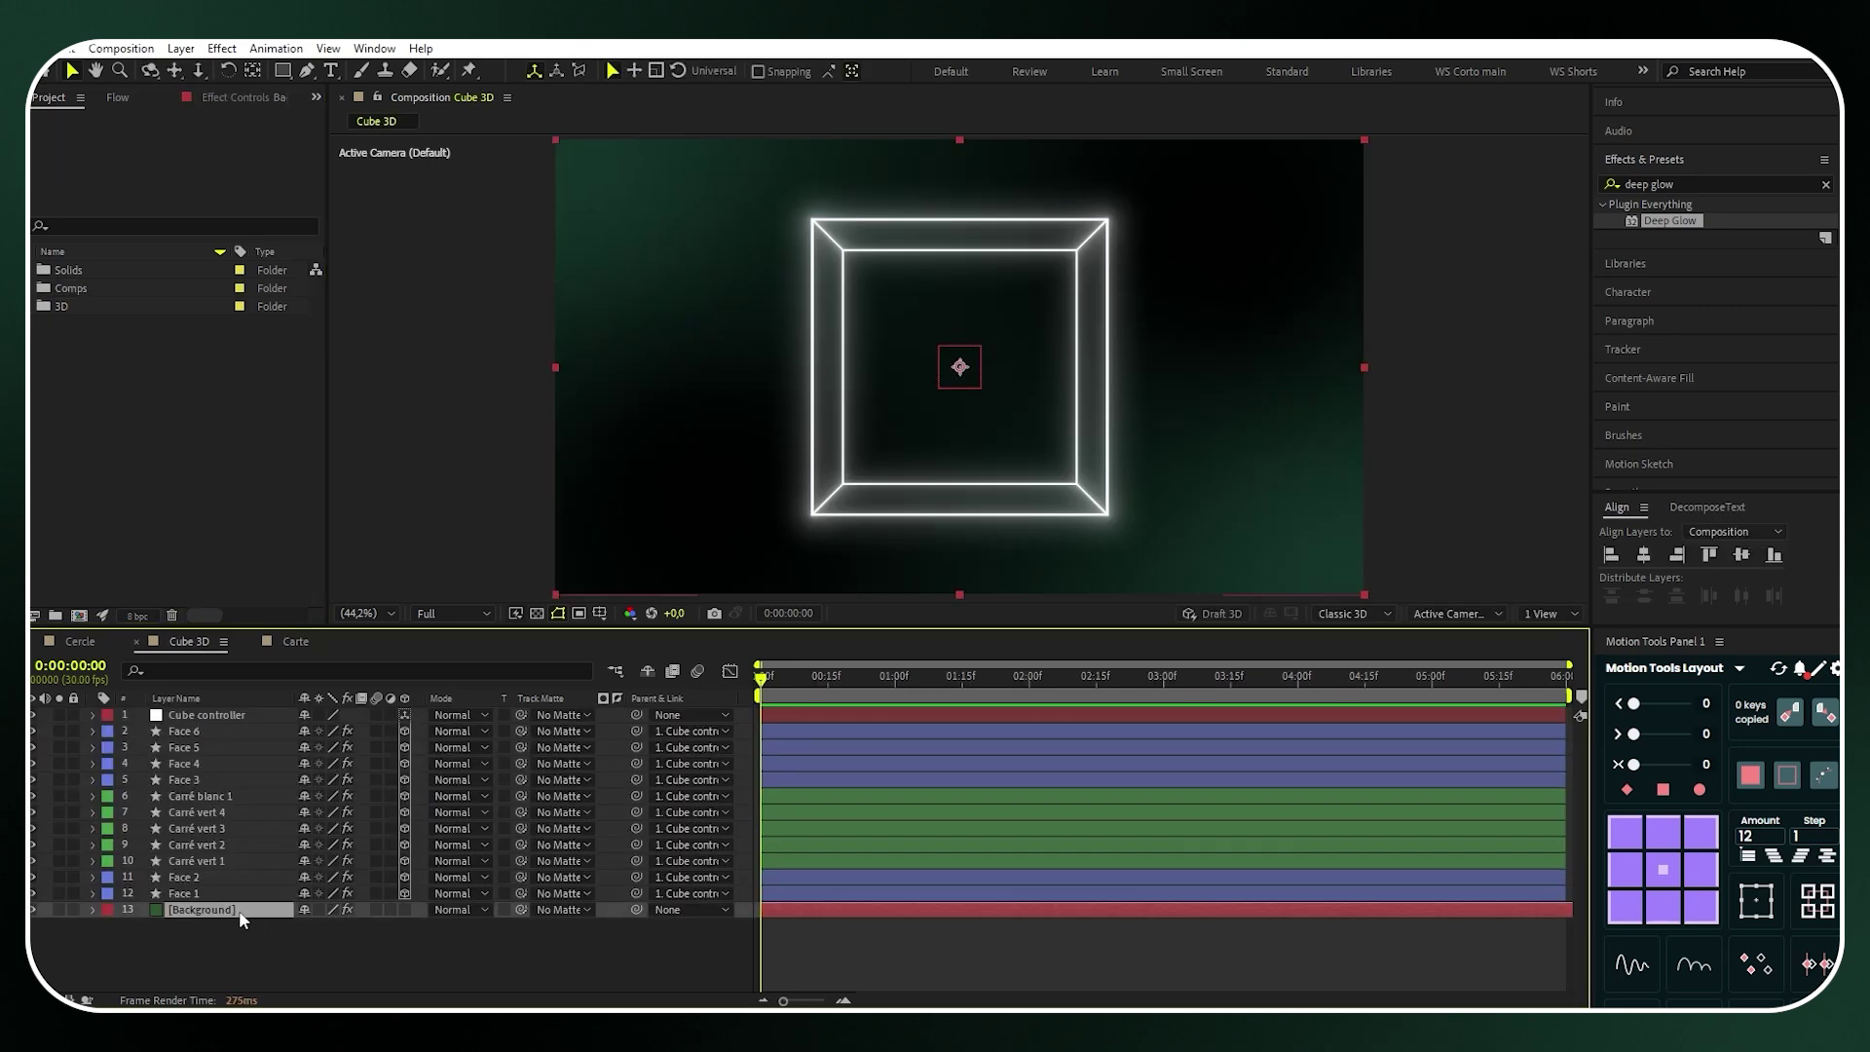
click(295, 642)
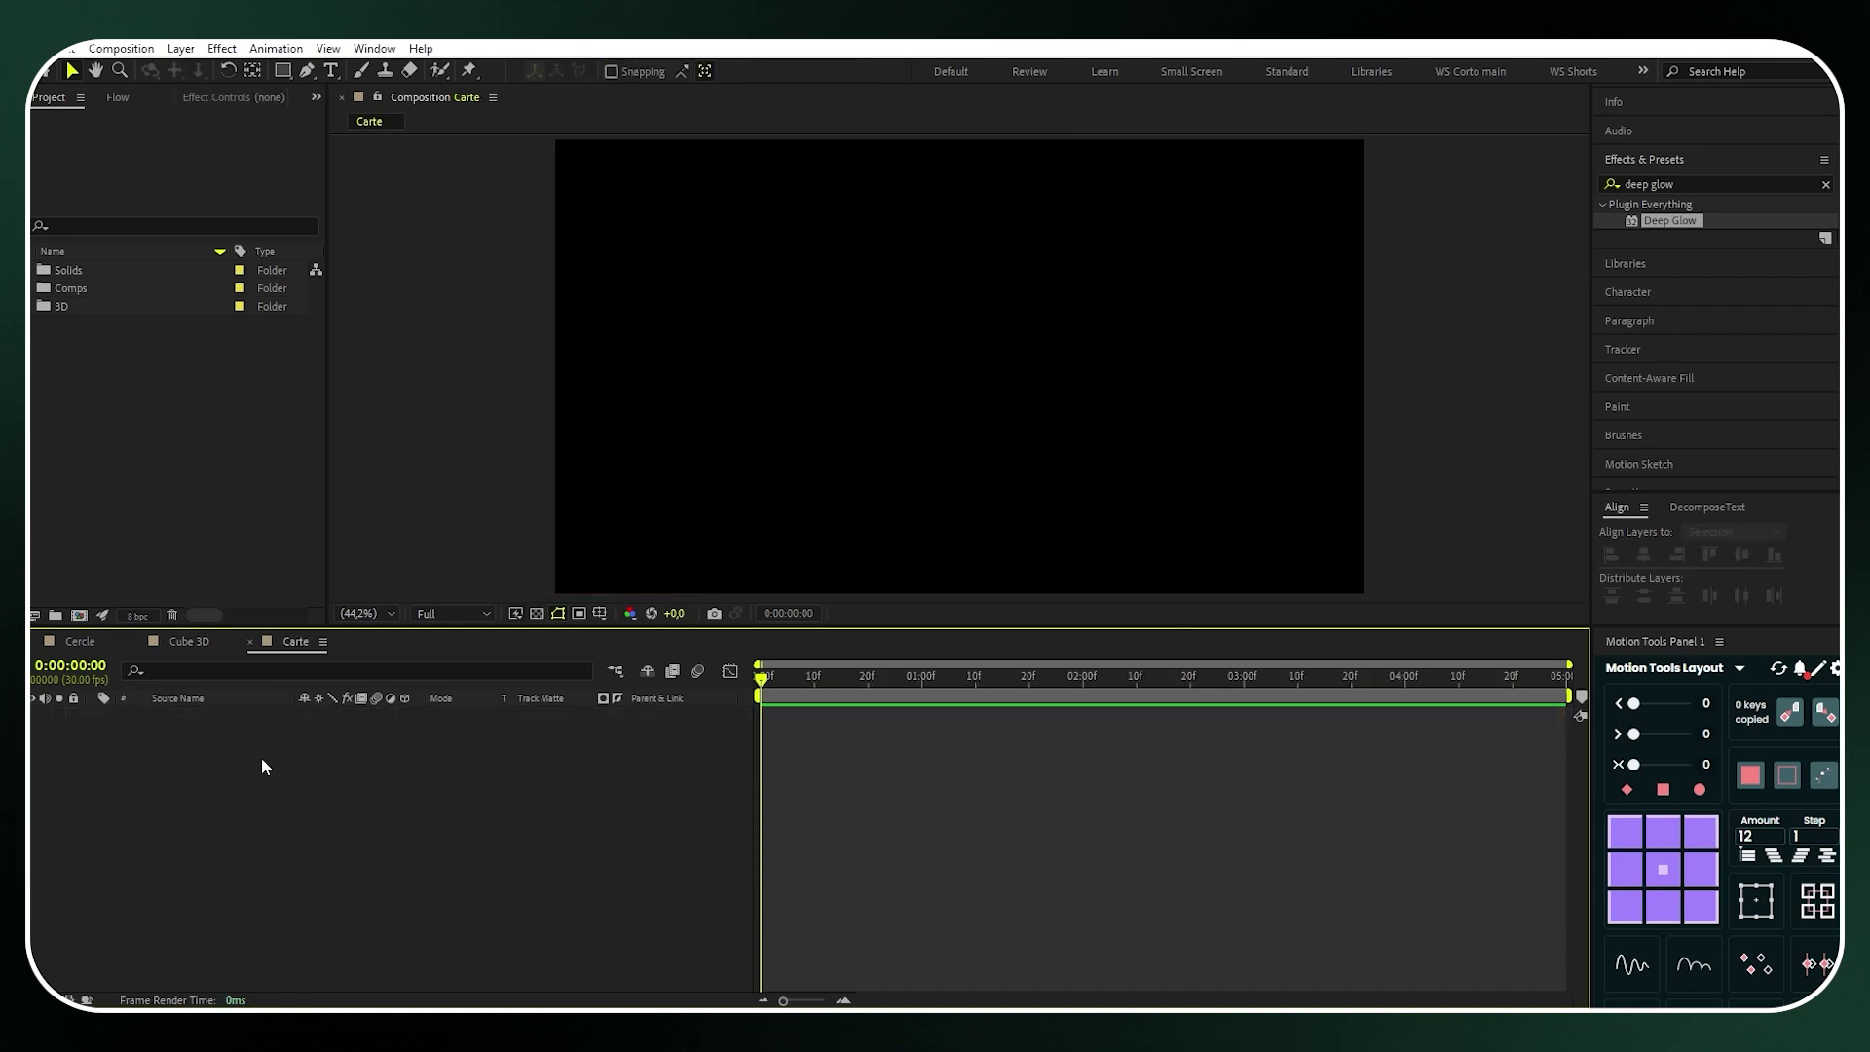
key(ctrl+v)
Draw a white rectangle about 865 × 494 px near the middle of the Carte composition as a new shape layer
click(314, 182)
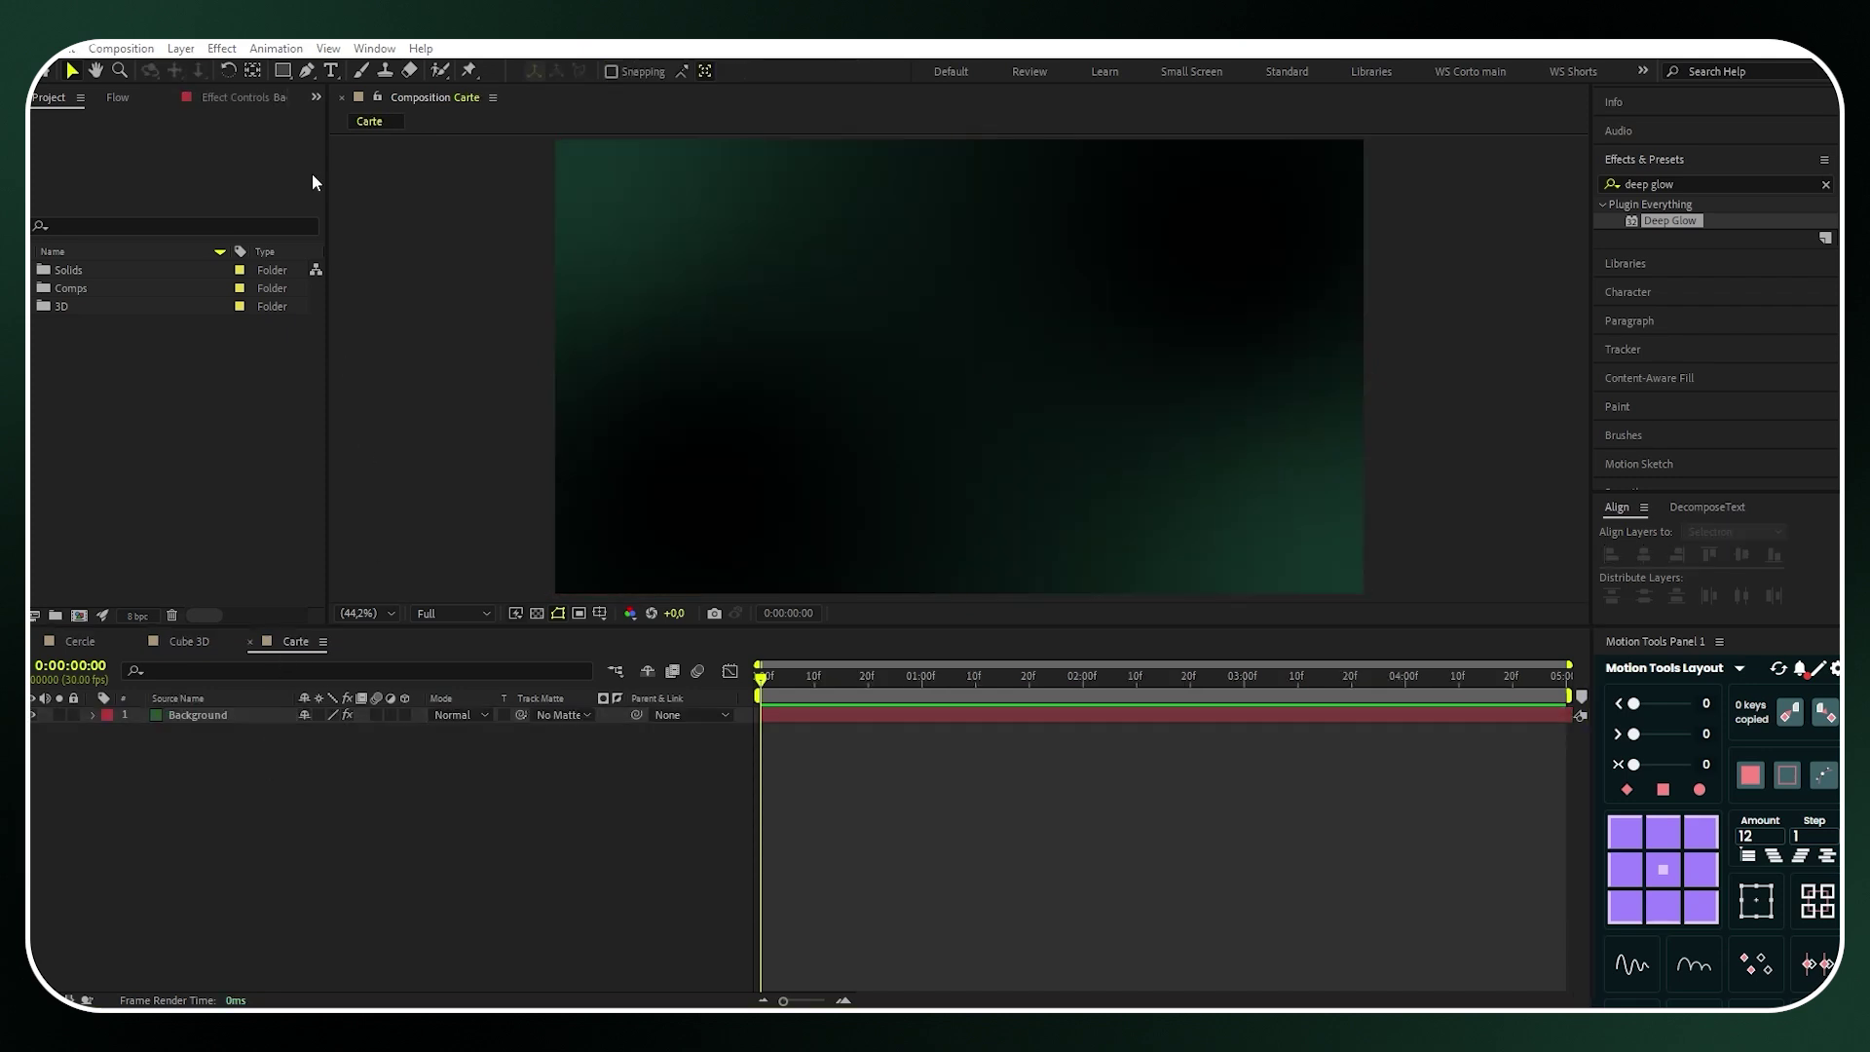
click(282, 71)
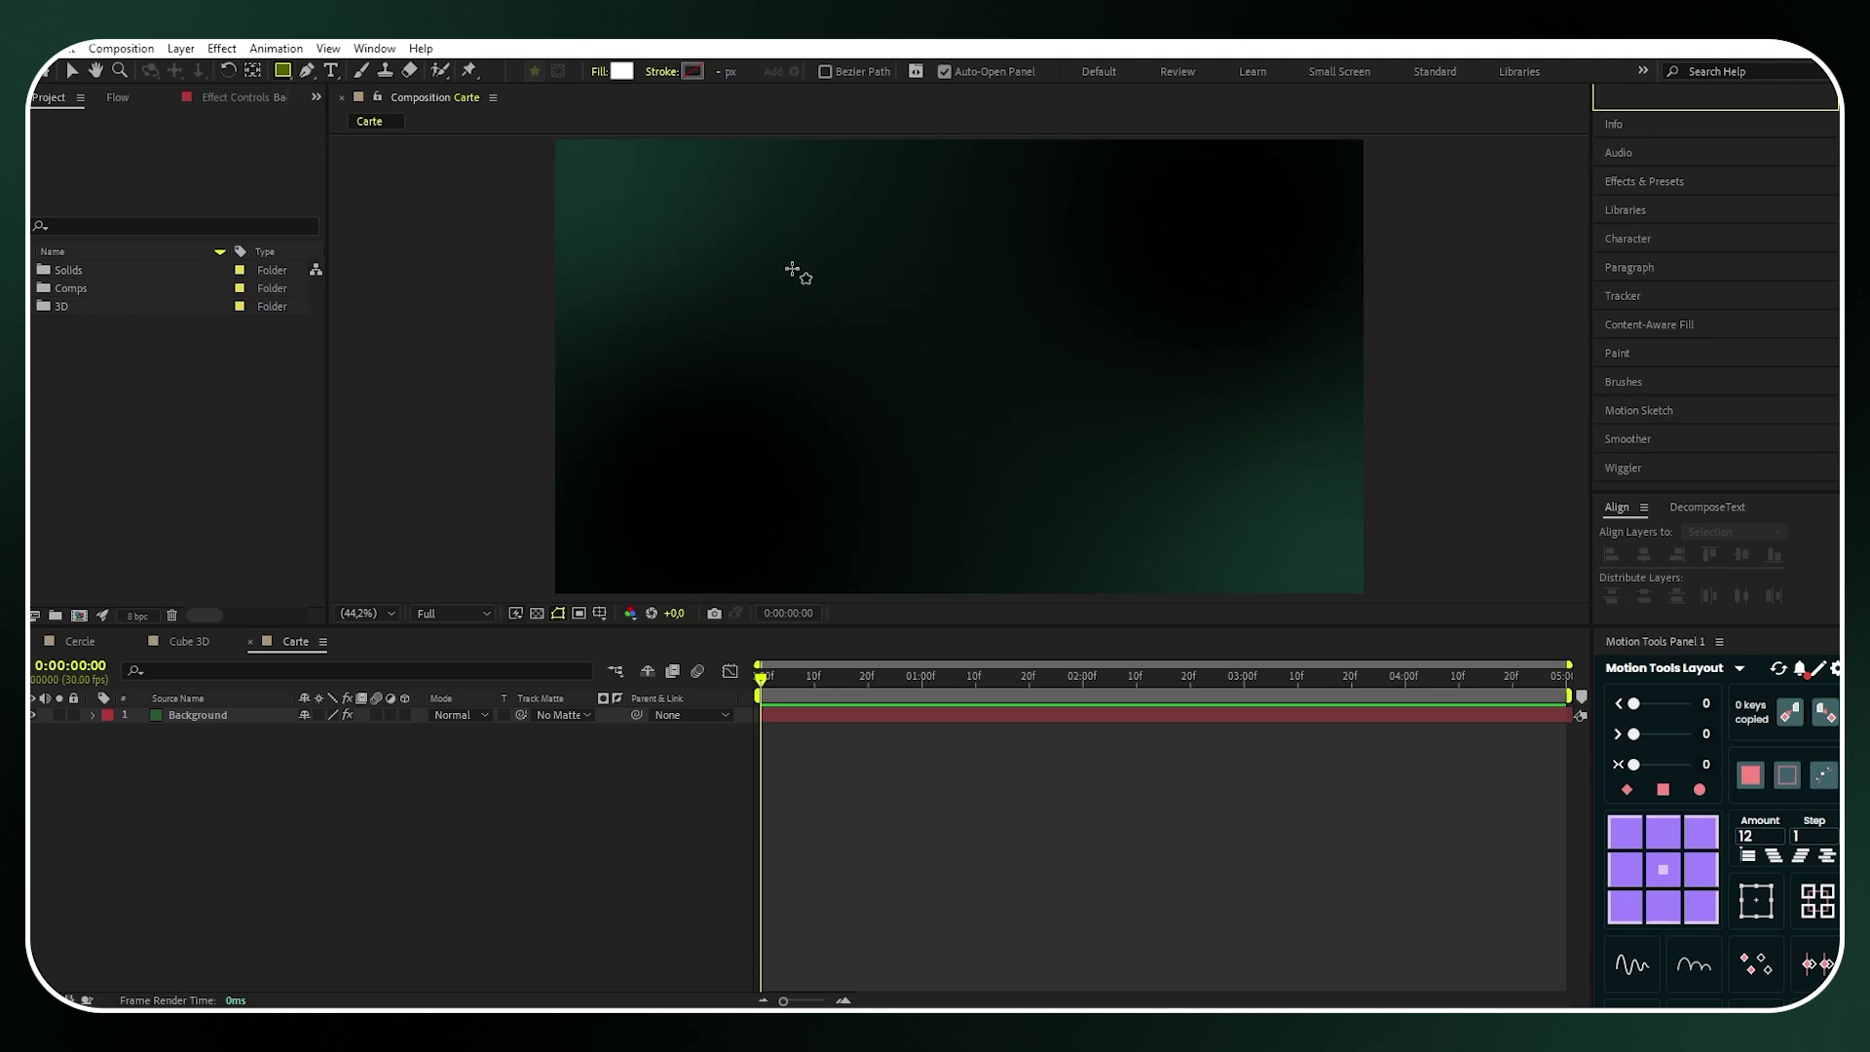
mouse_move(785, 276)
mouse_down()
mouse_move(920, 414)
mouse_move(1152, 484)
mouse_up()
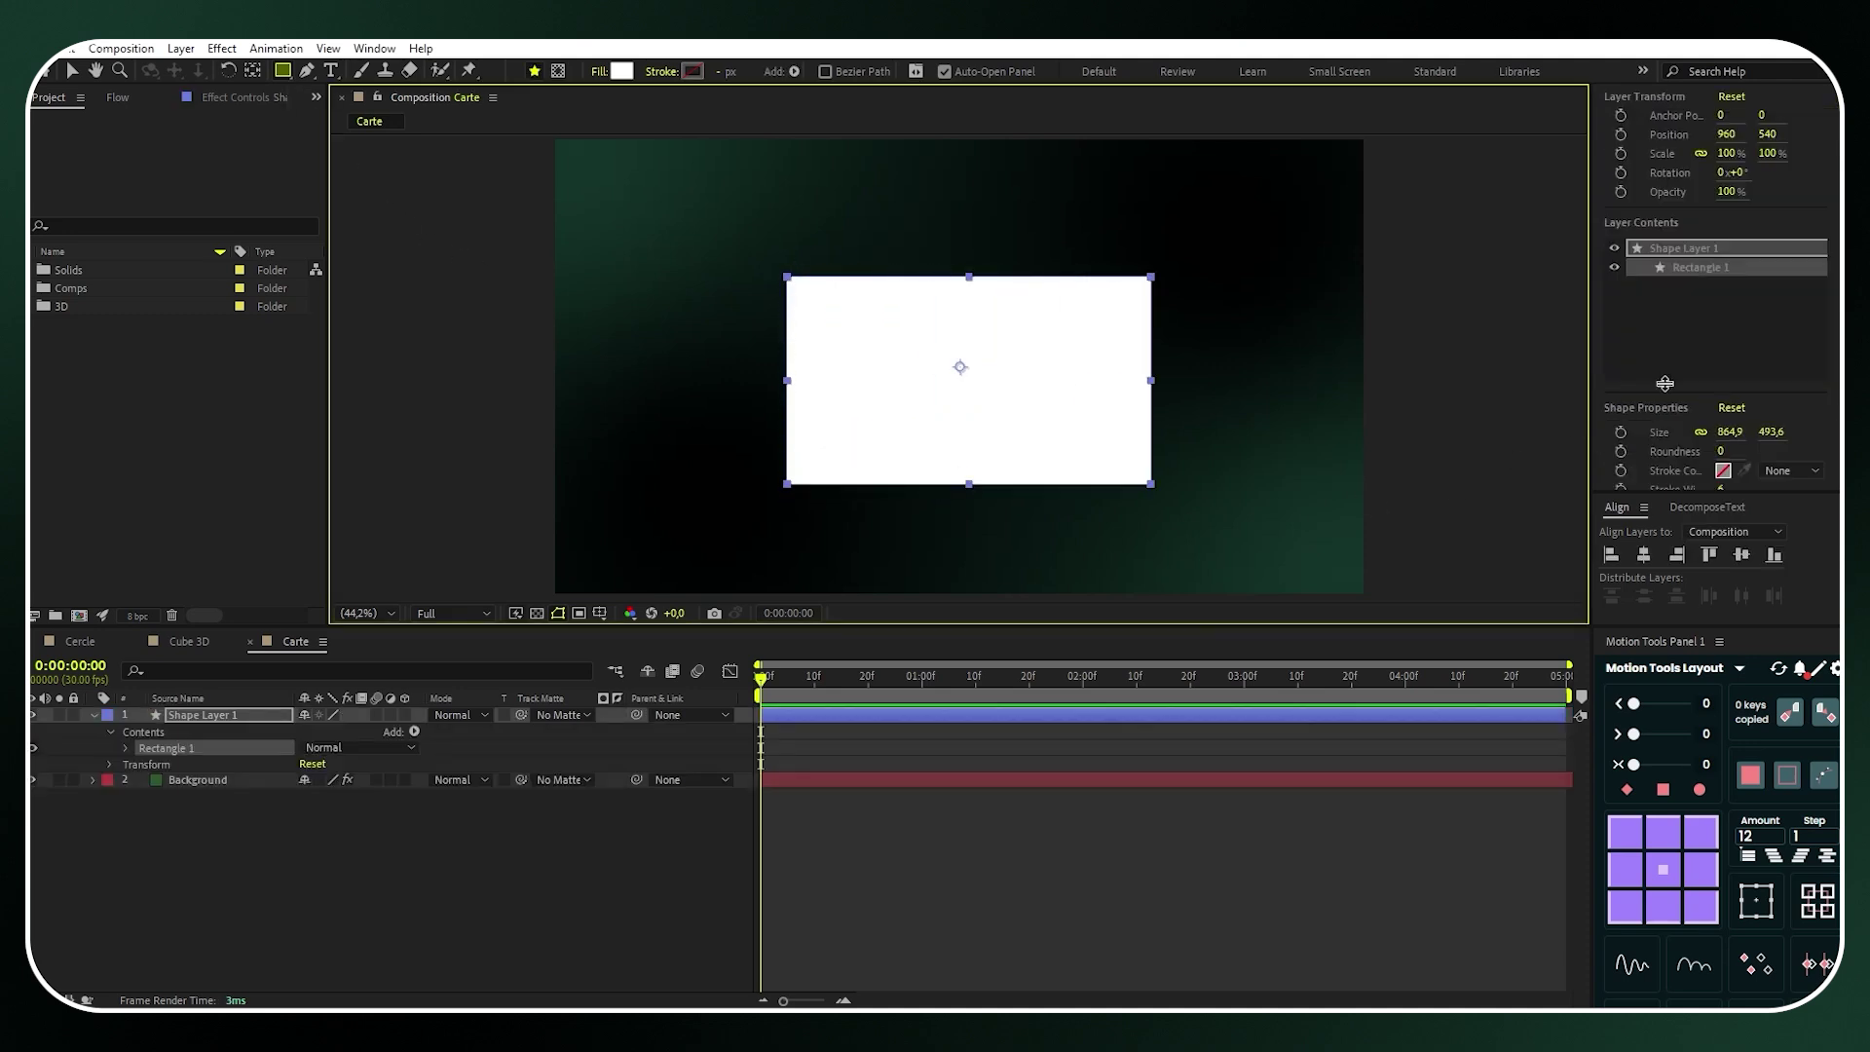
Give the white rectangle a solid stroke 4 px wide in the color 62FFB7
scroll(1662, 348, down, 2)
click(1790, 227)
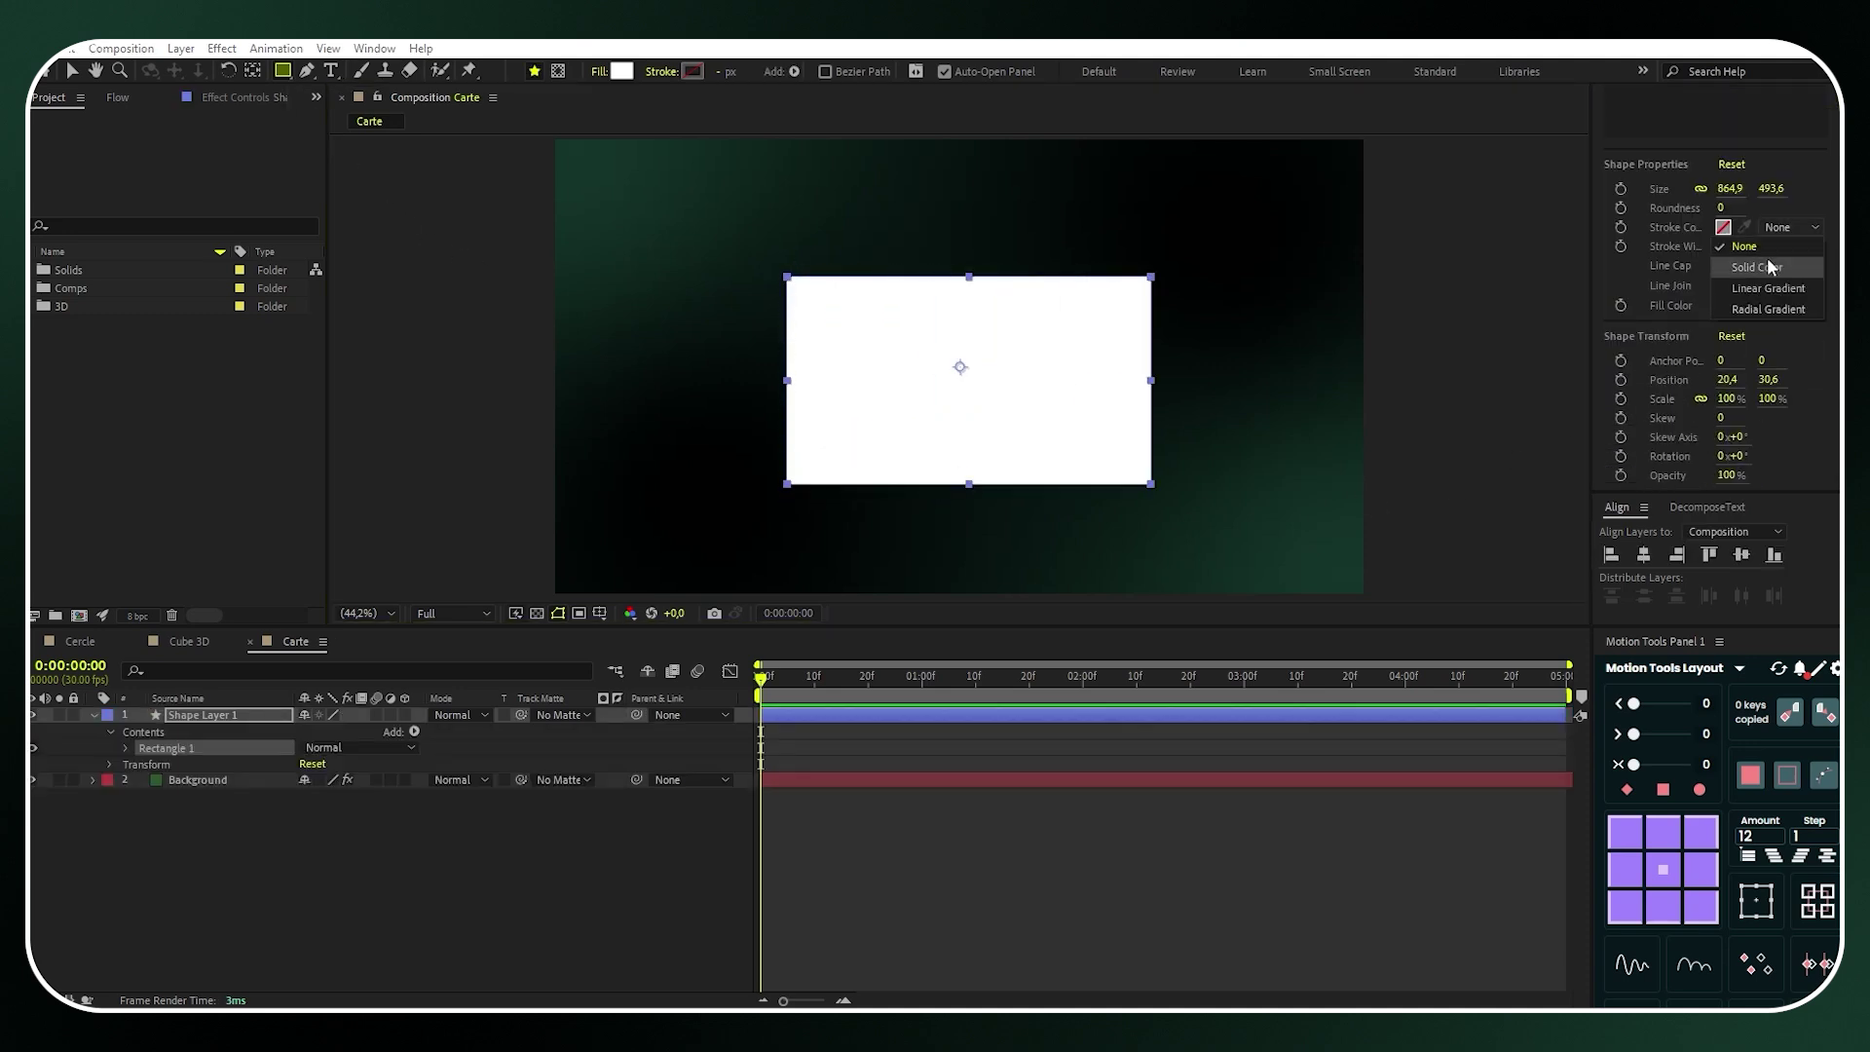
click(1769, 263)
click(1721, 246)
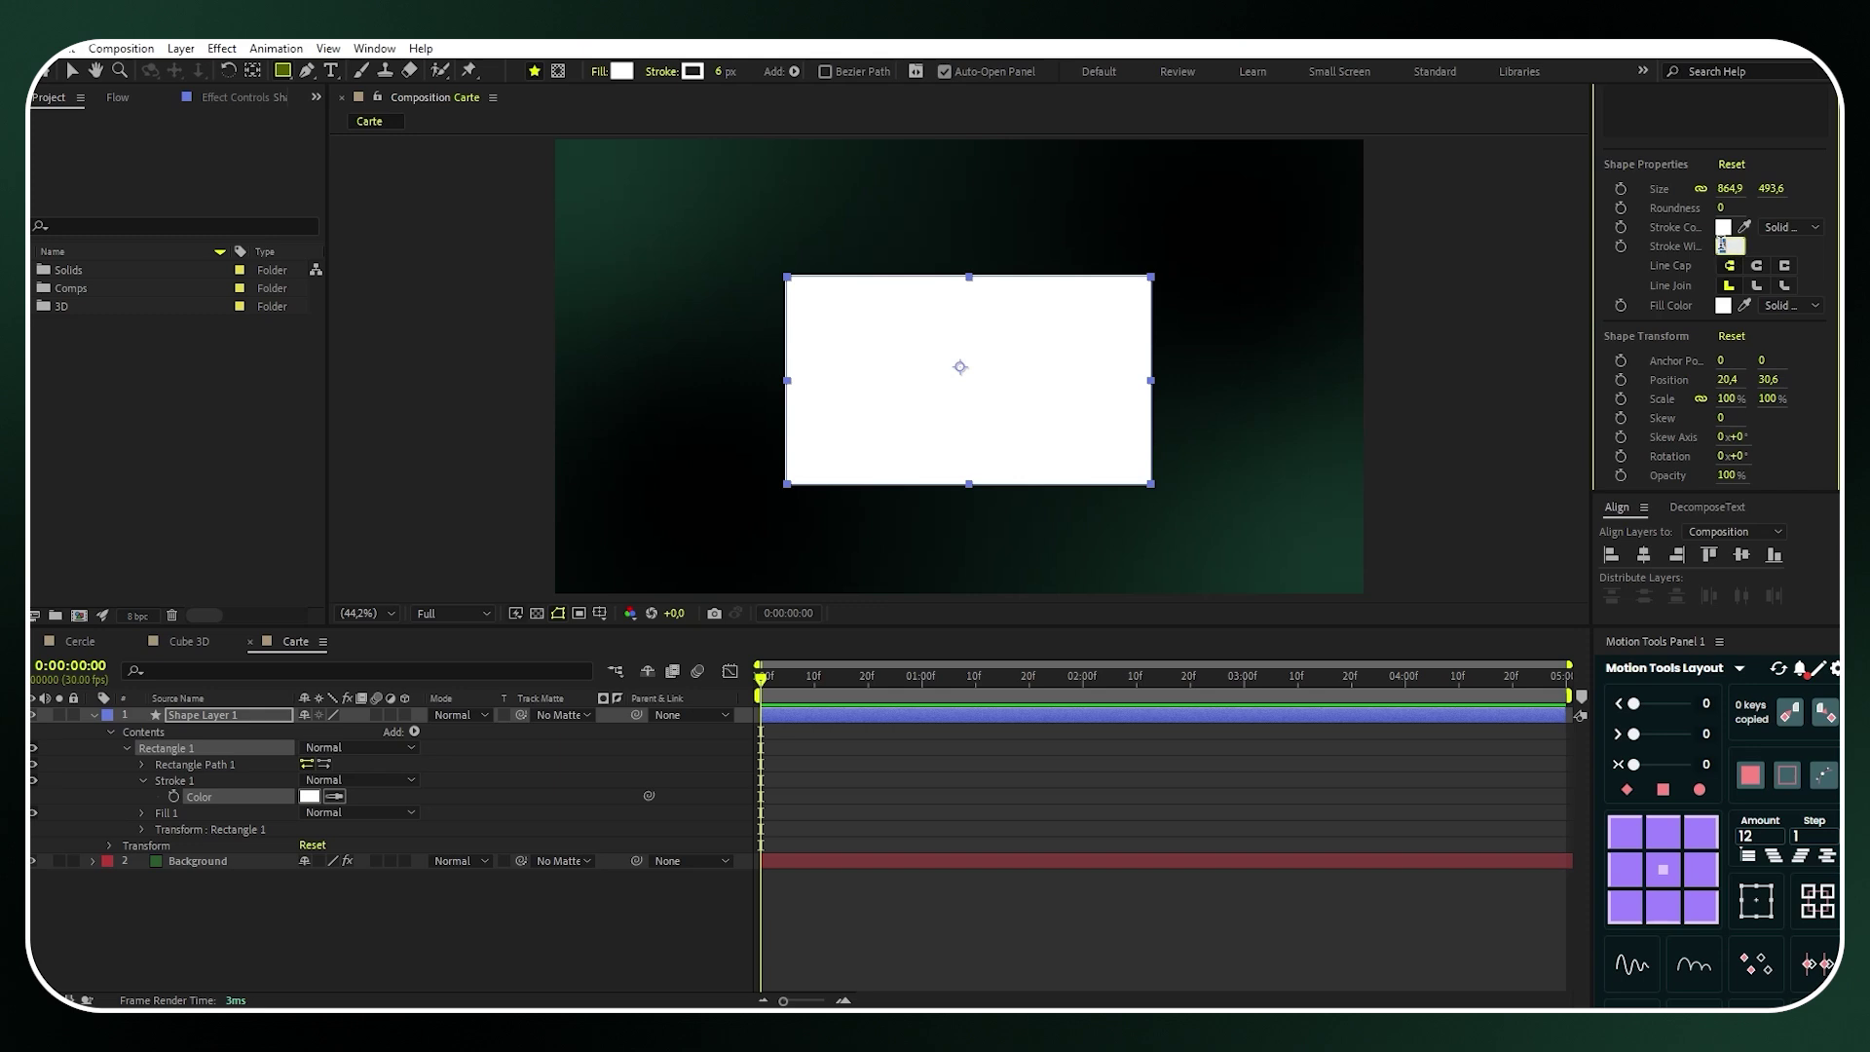
click(1723, 228)
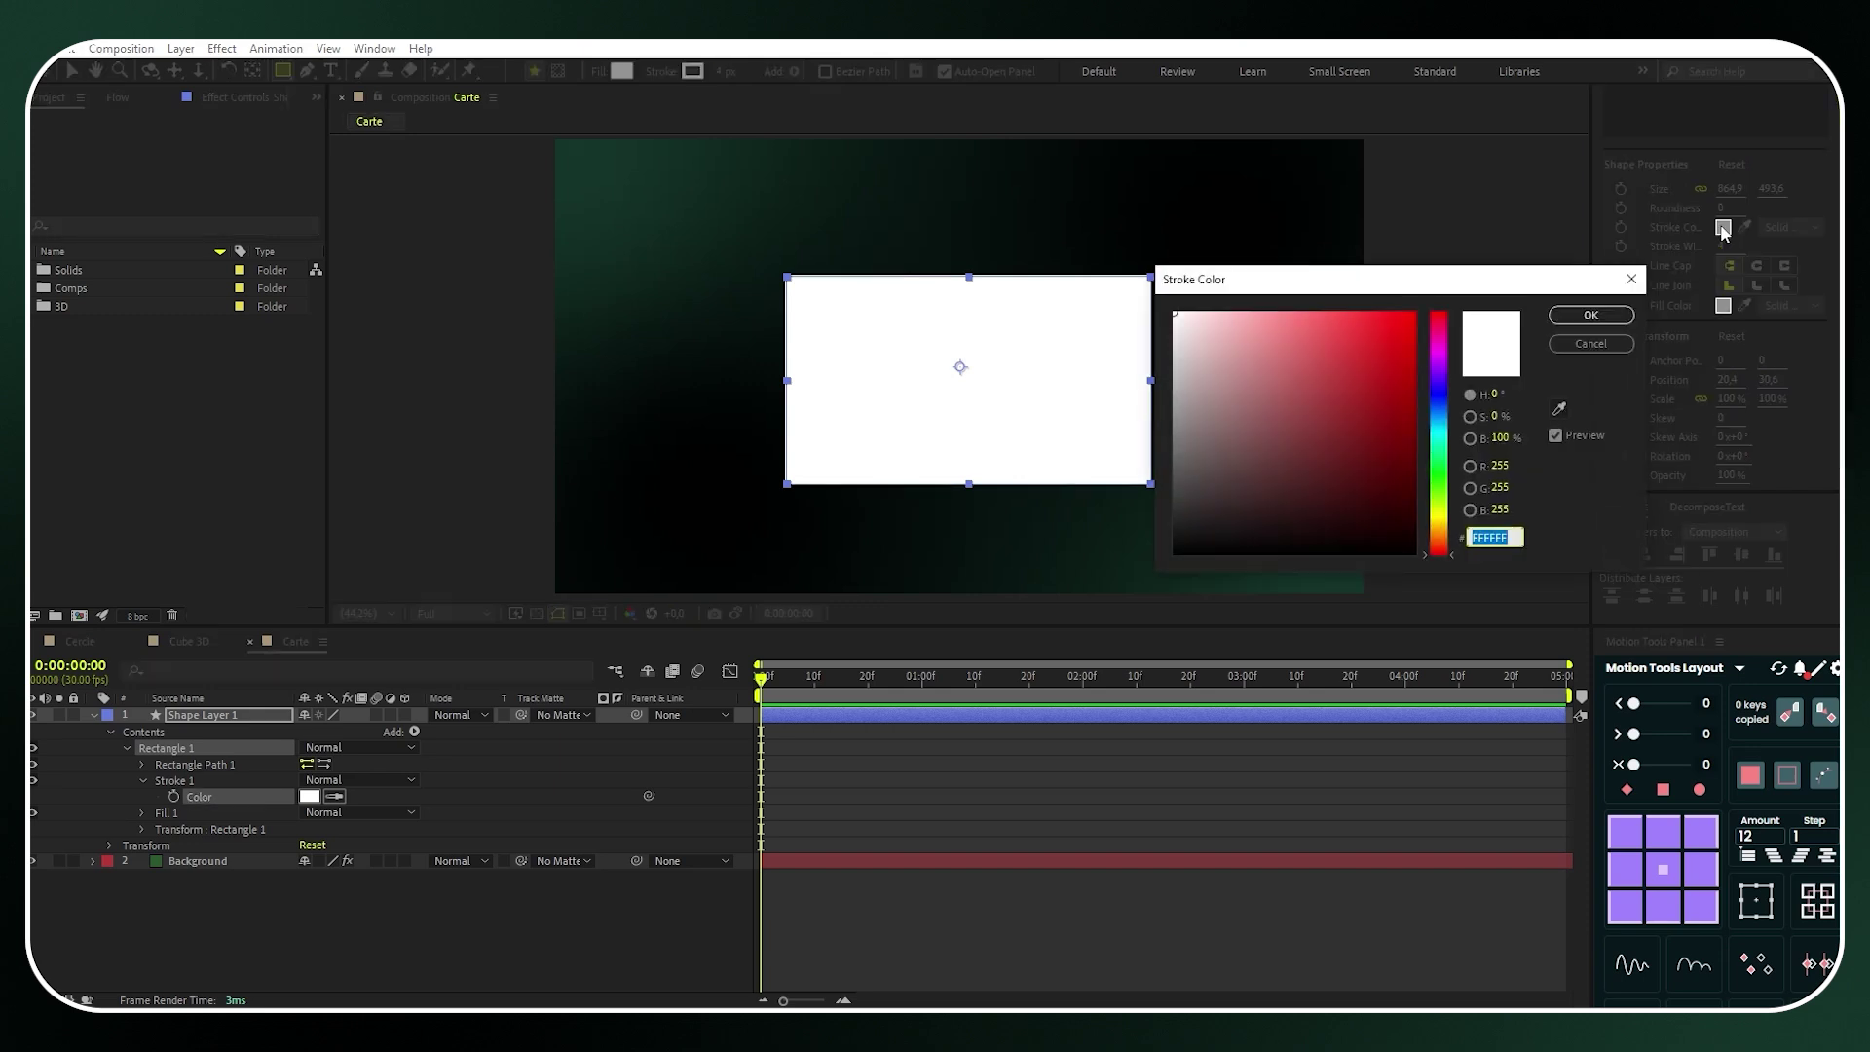
key(ctrl+v)
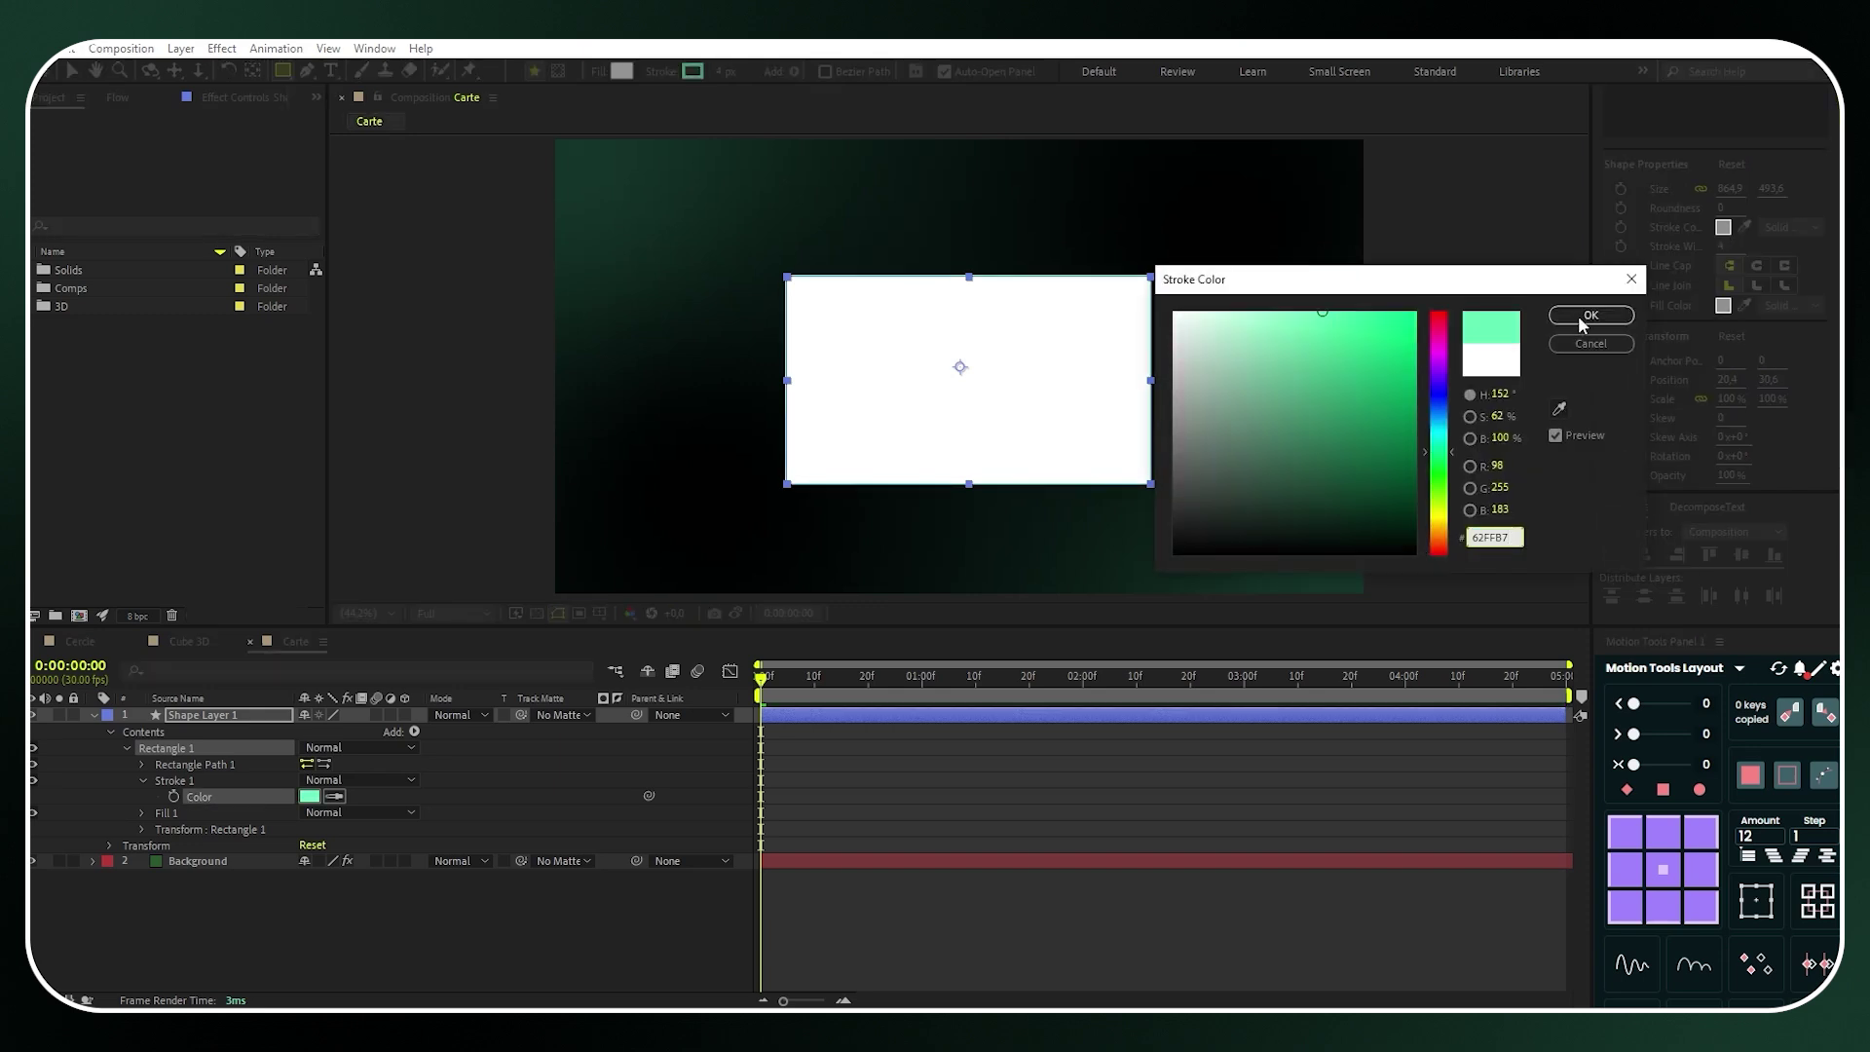
click(1578, 315)
Change the rectangle's fill to a linear gradient running from 15362C to 081410
click(1786, 306)
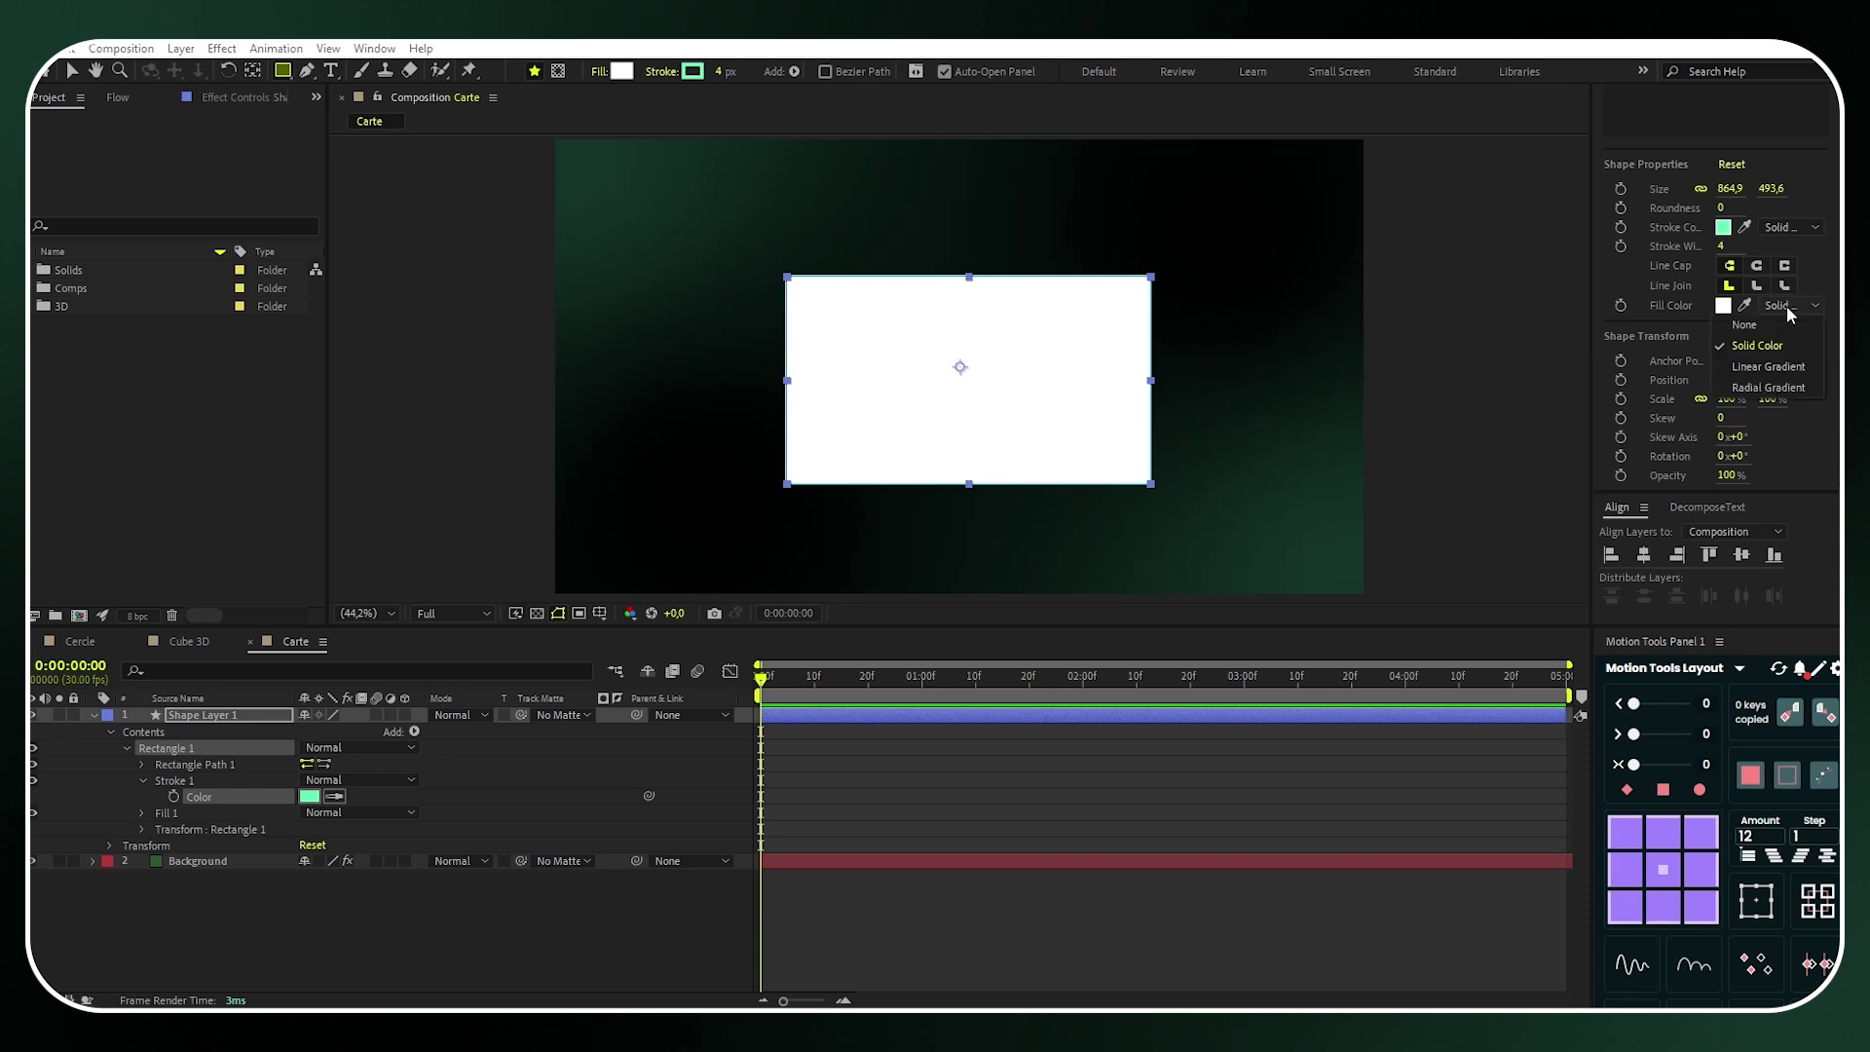
click(1784, 364)
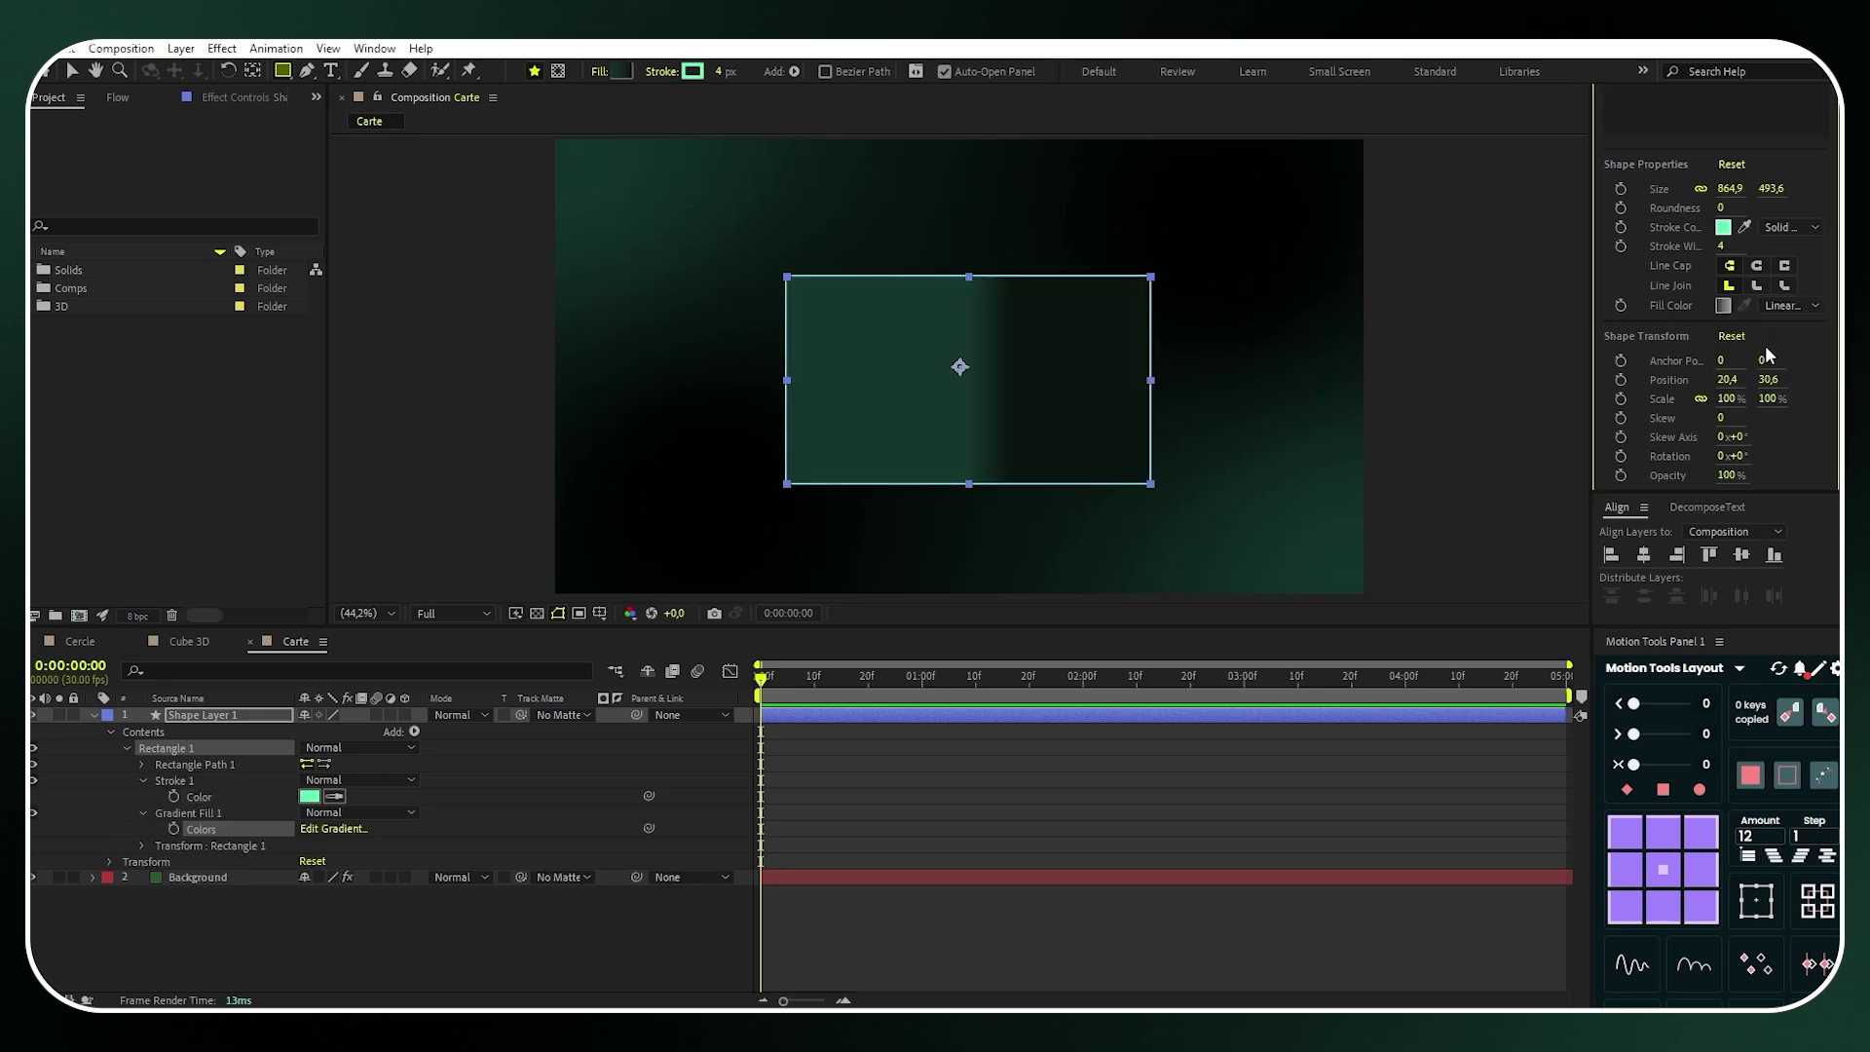
click(621, 71)
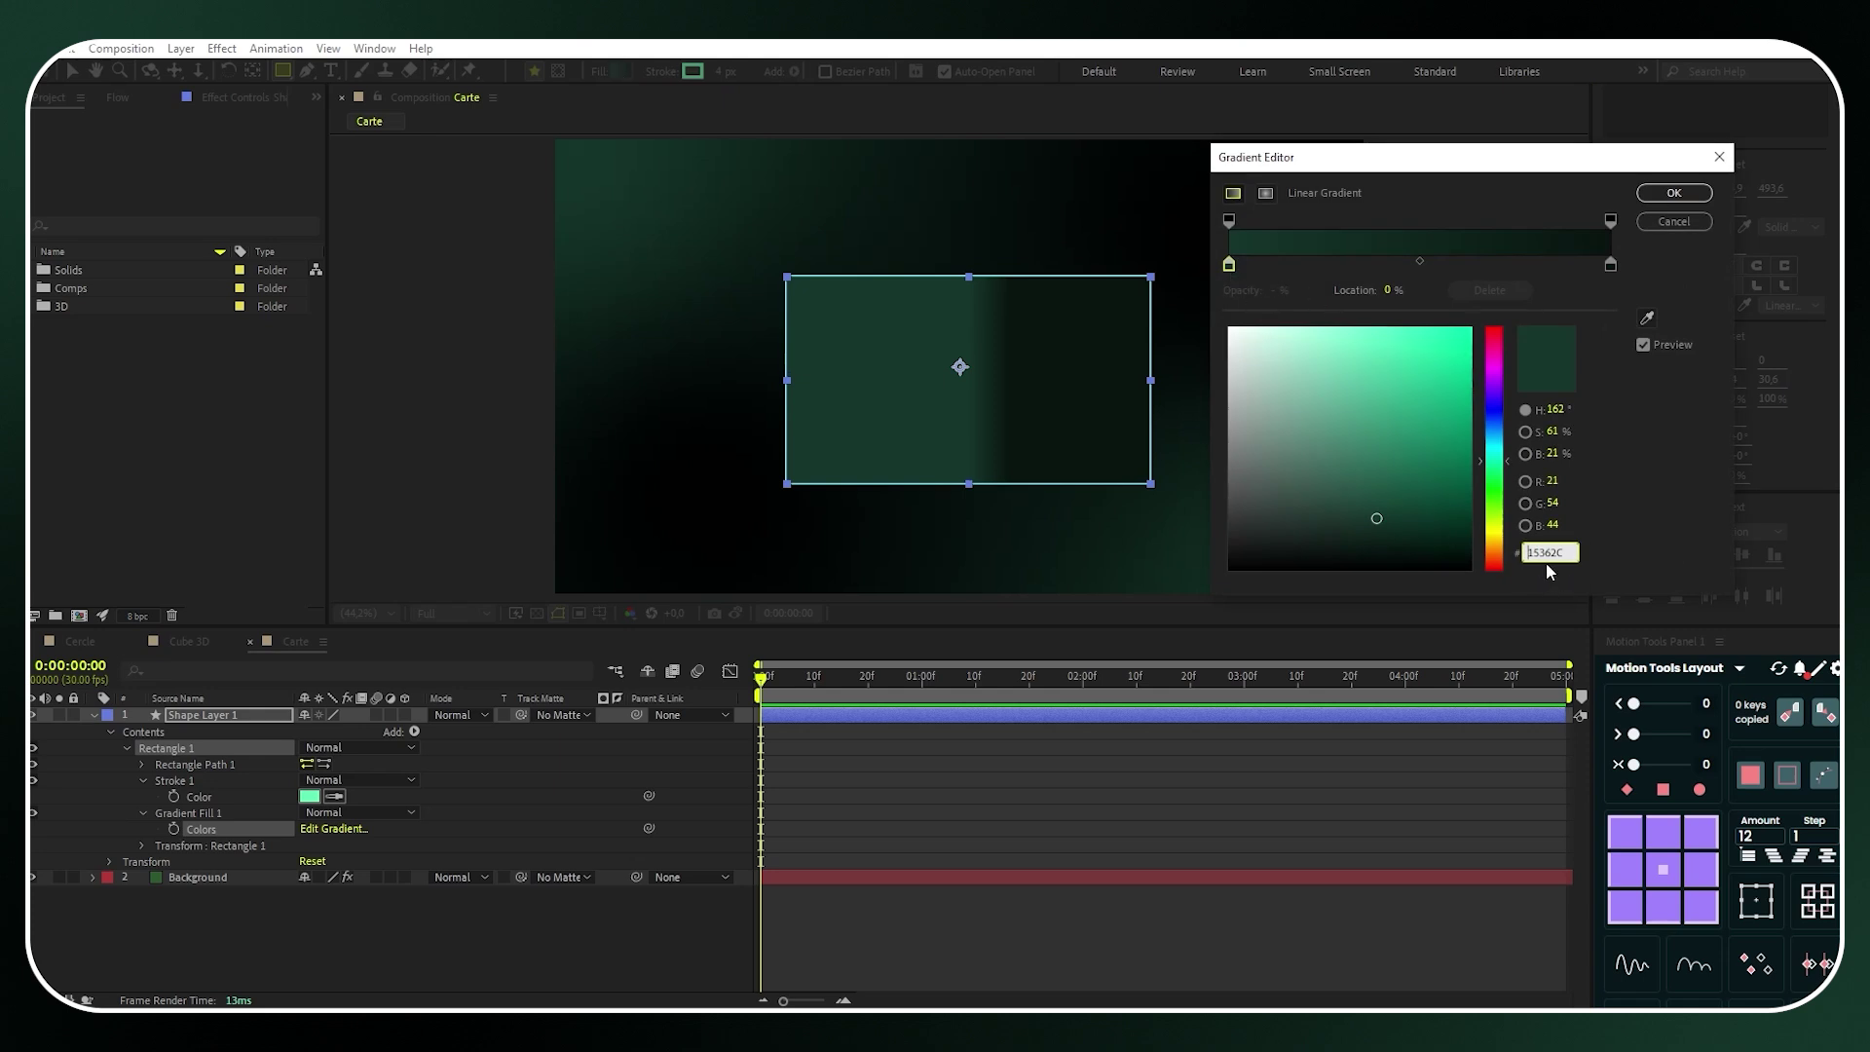
click(1610, 265)
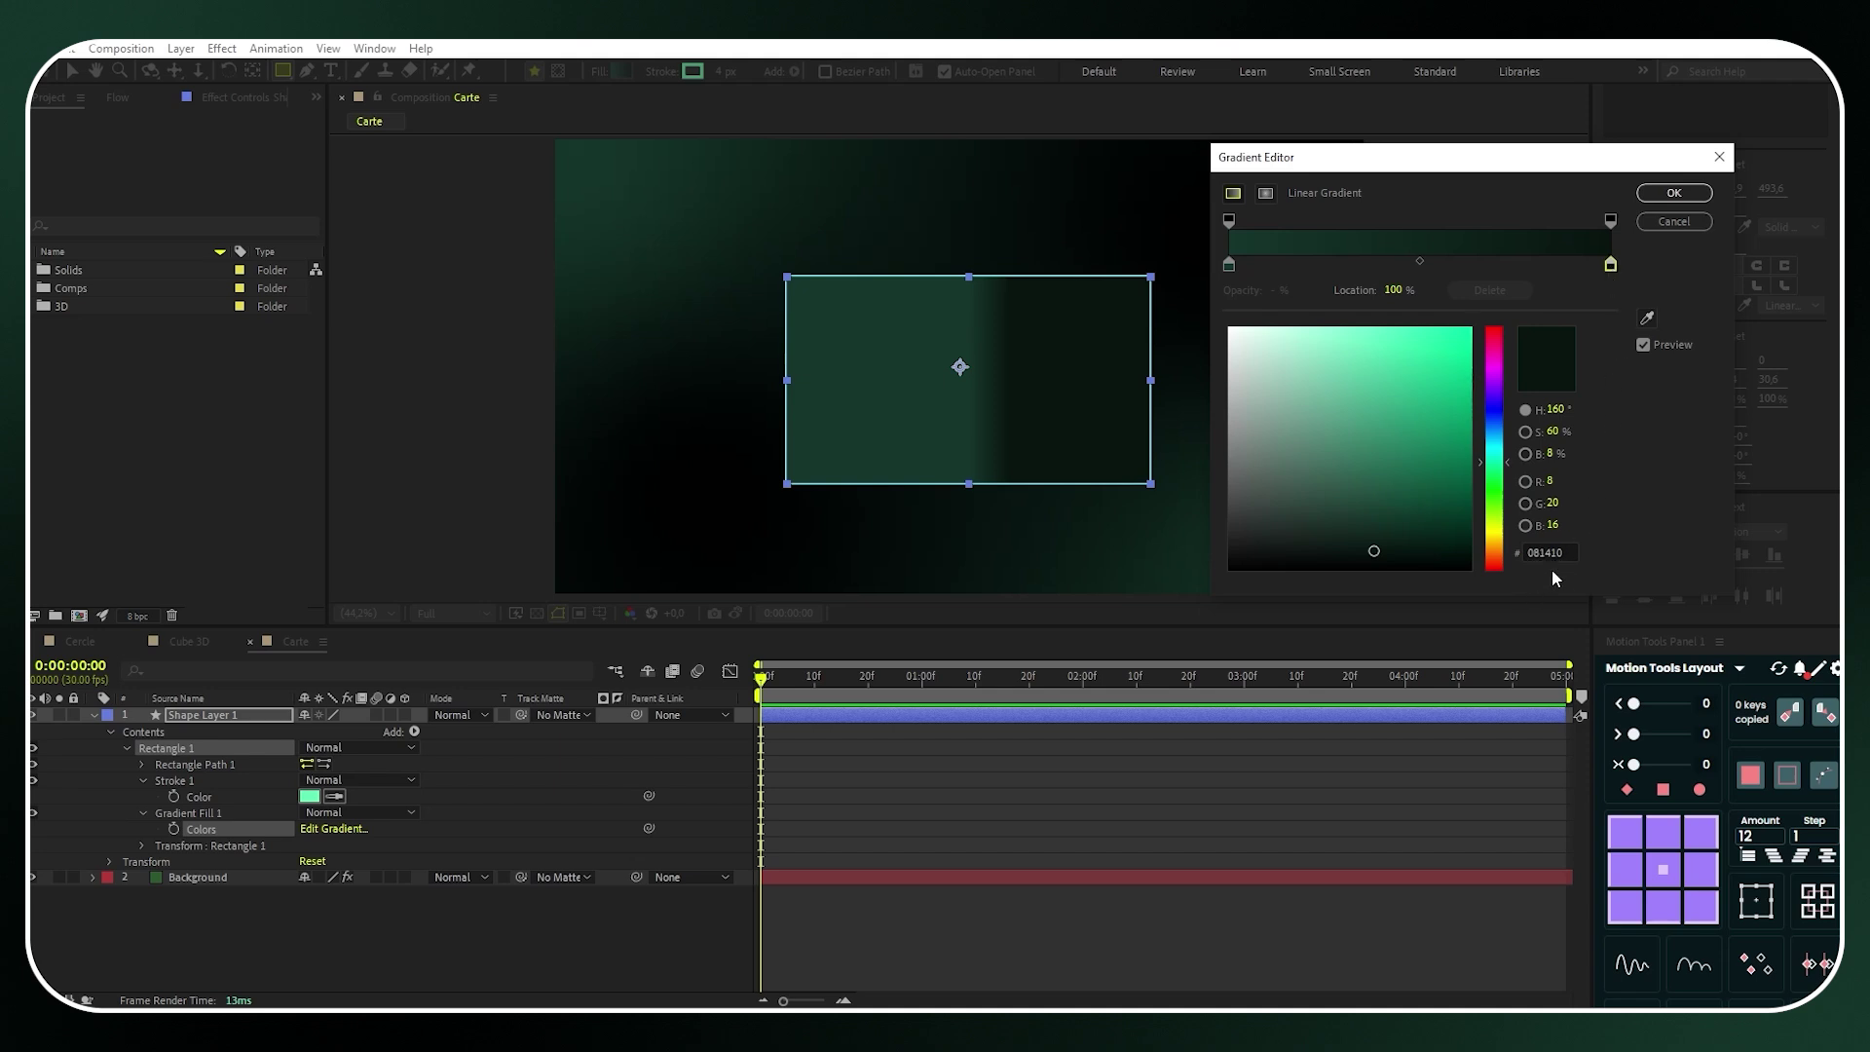
click(1673, 193)
Orient the rectangle's gradient vertically, with its dark end near the top edge and its green end just below the bottom edge
click(73, 70)
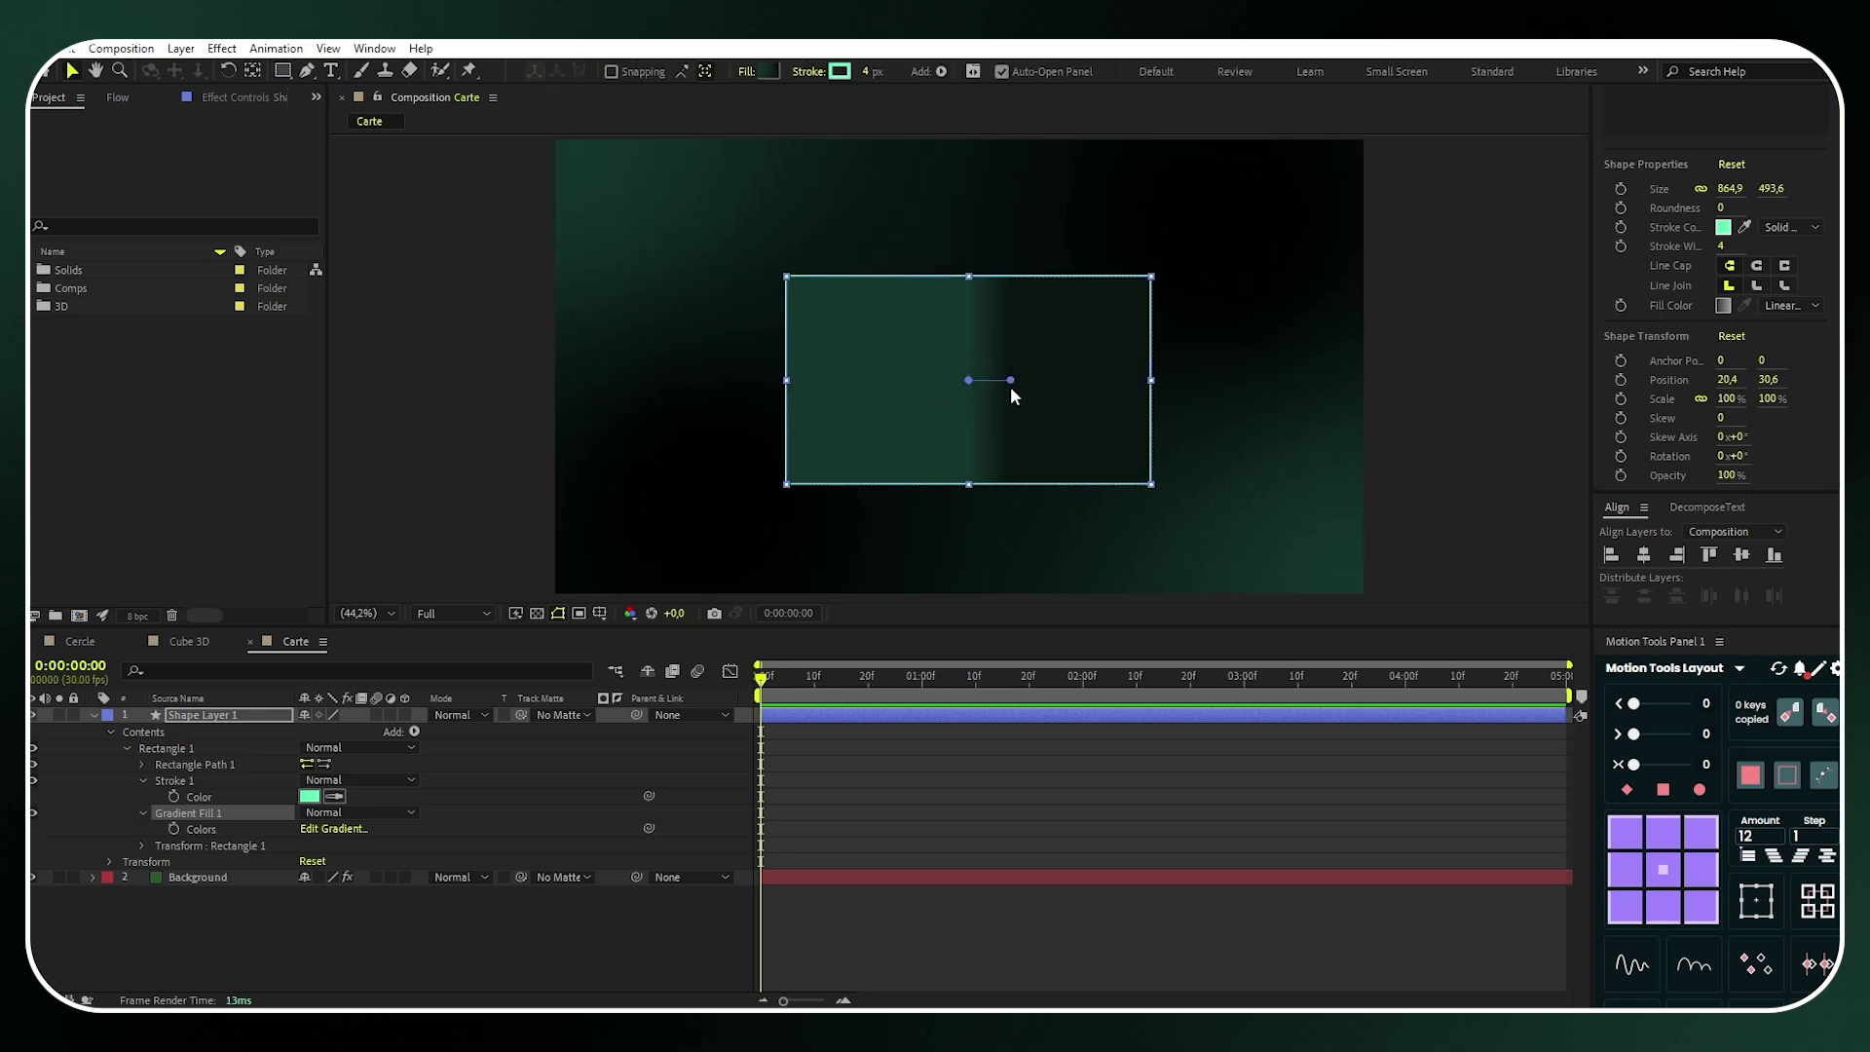
drag(1010, 380, 969, 277)
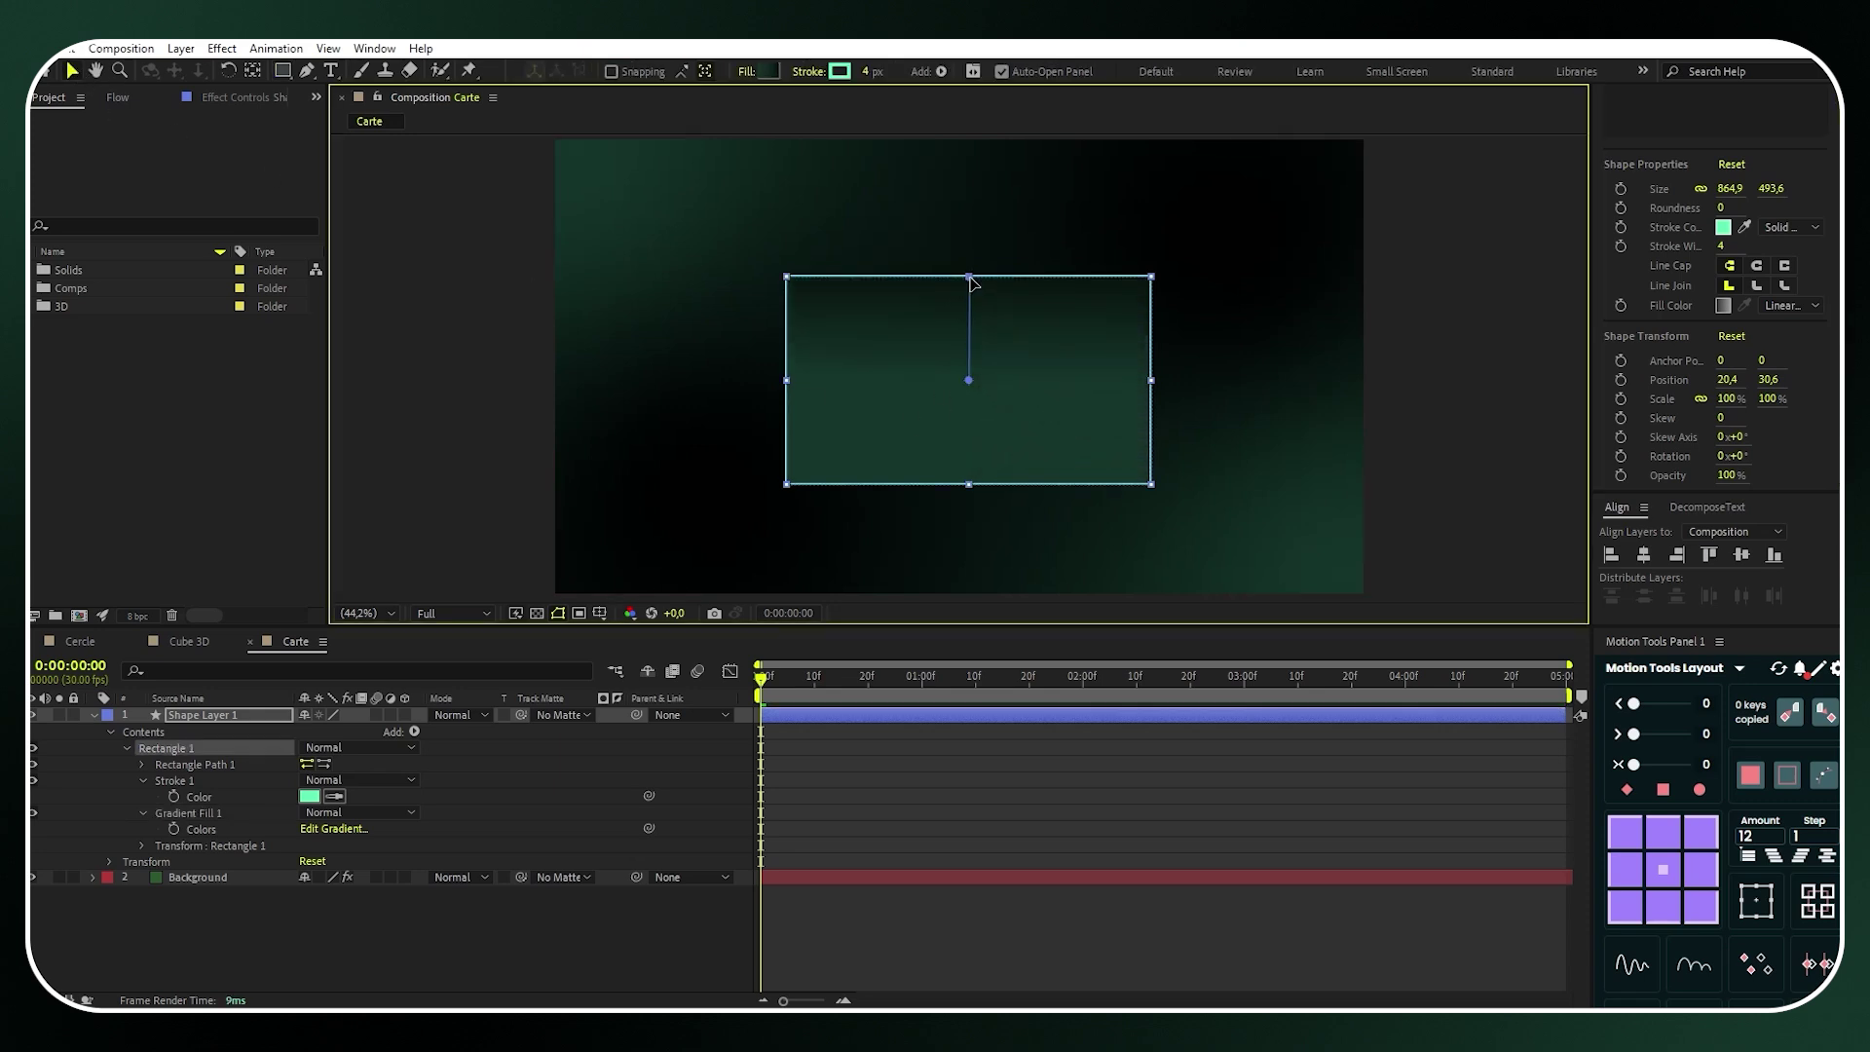
drag(972, 384, 969, 502)
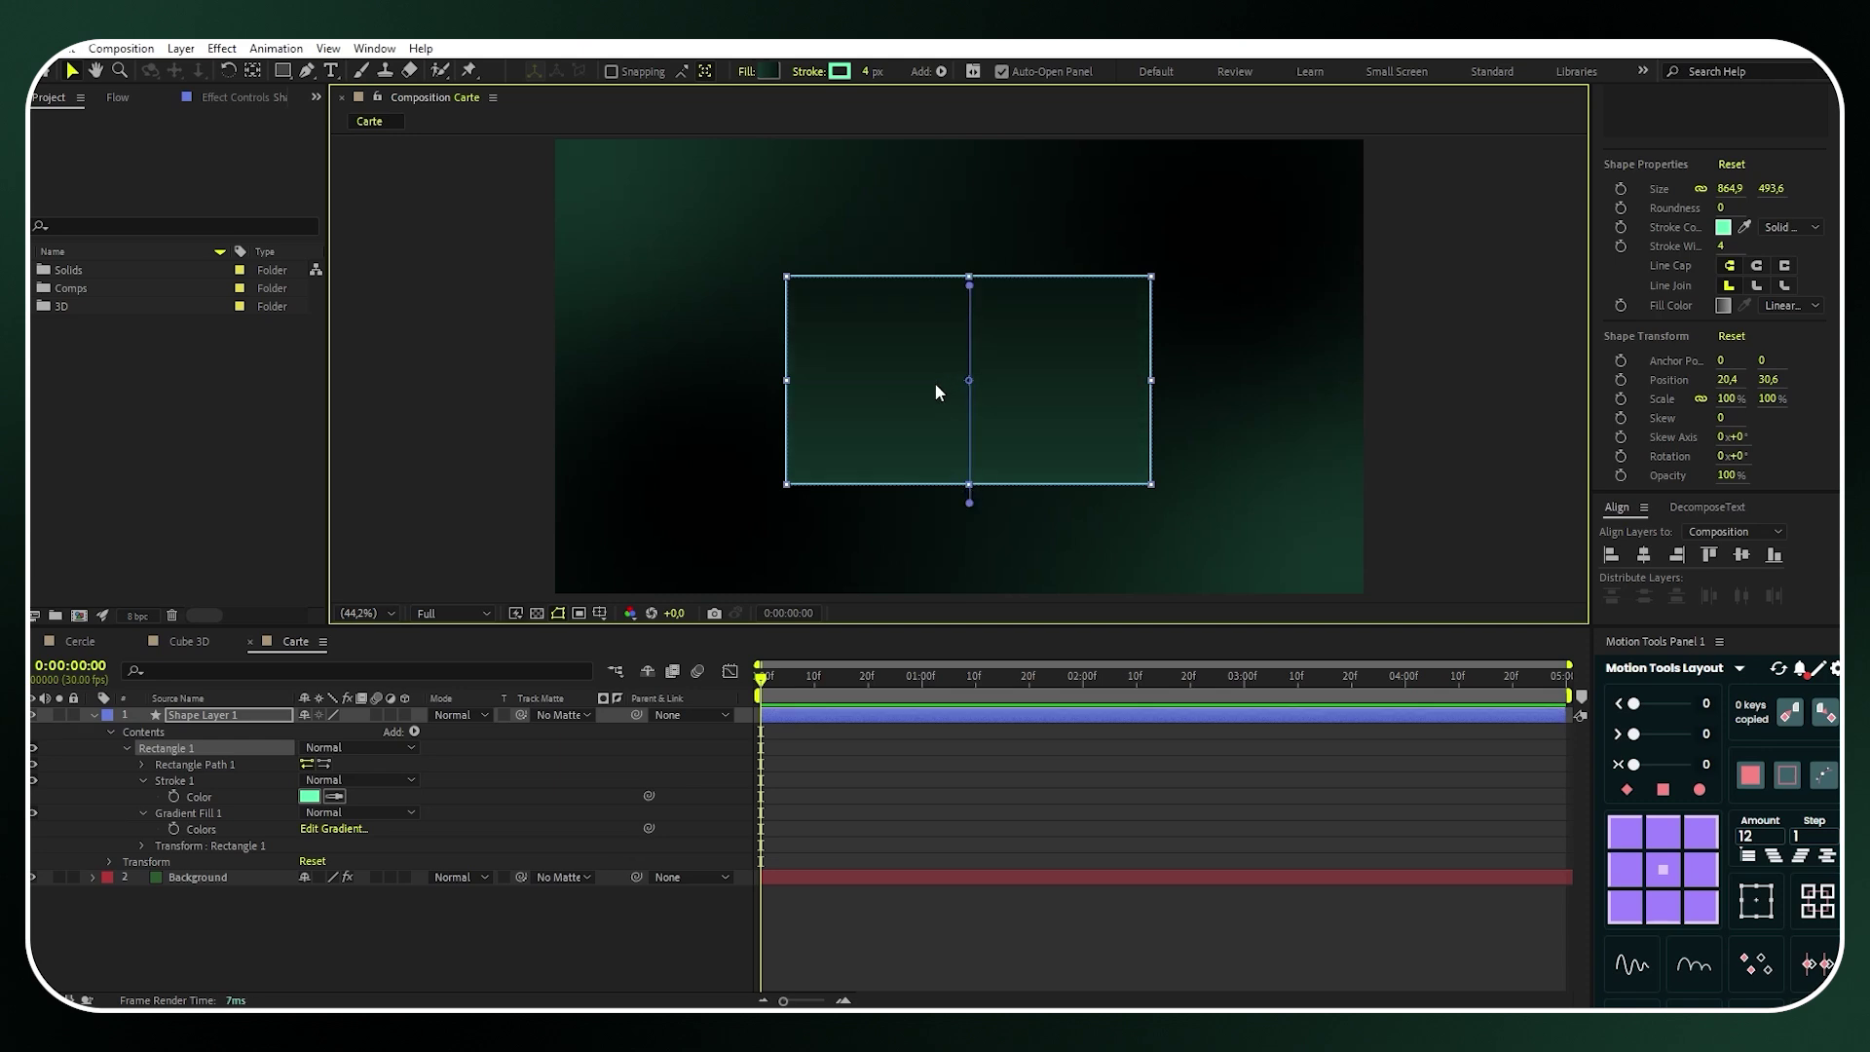
Rename the card's shape layer as Rectangle 1
right_click(240, 714)
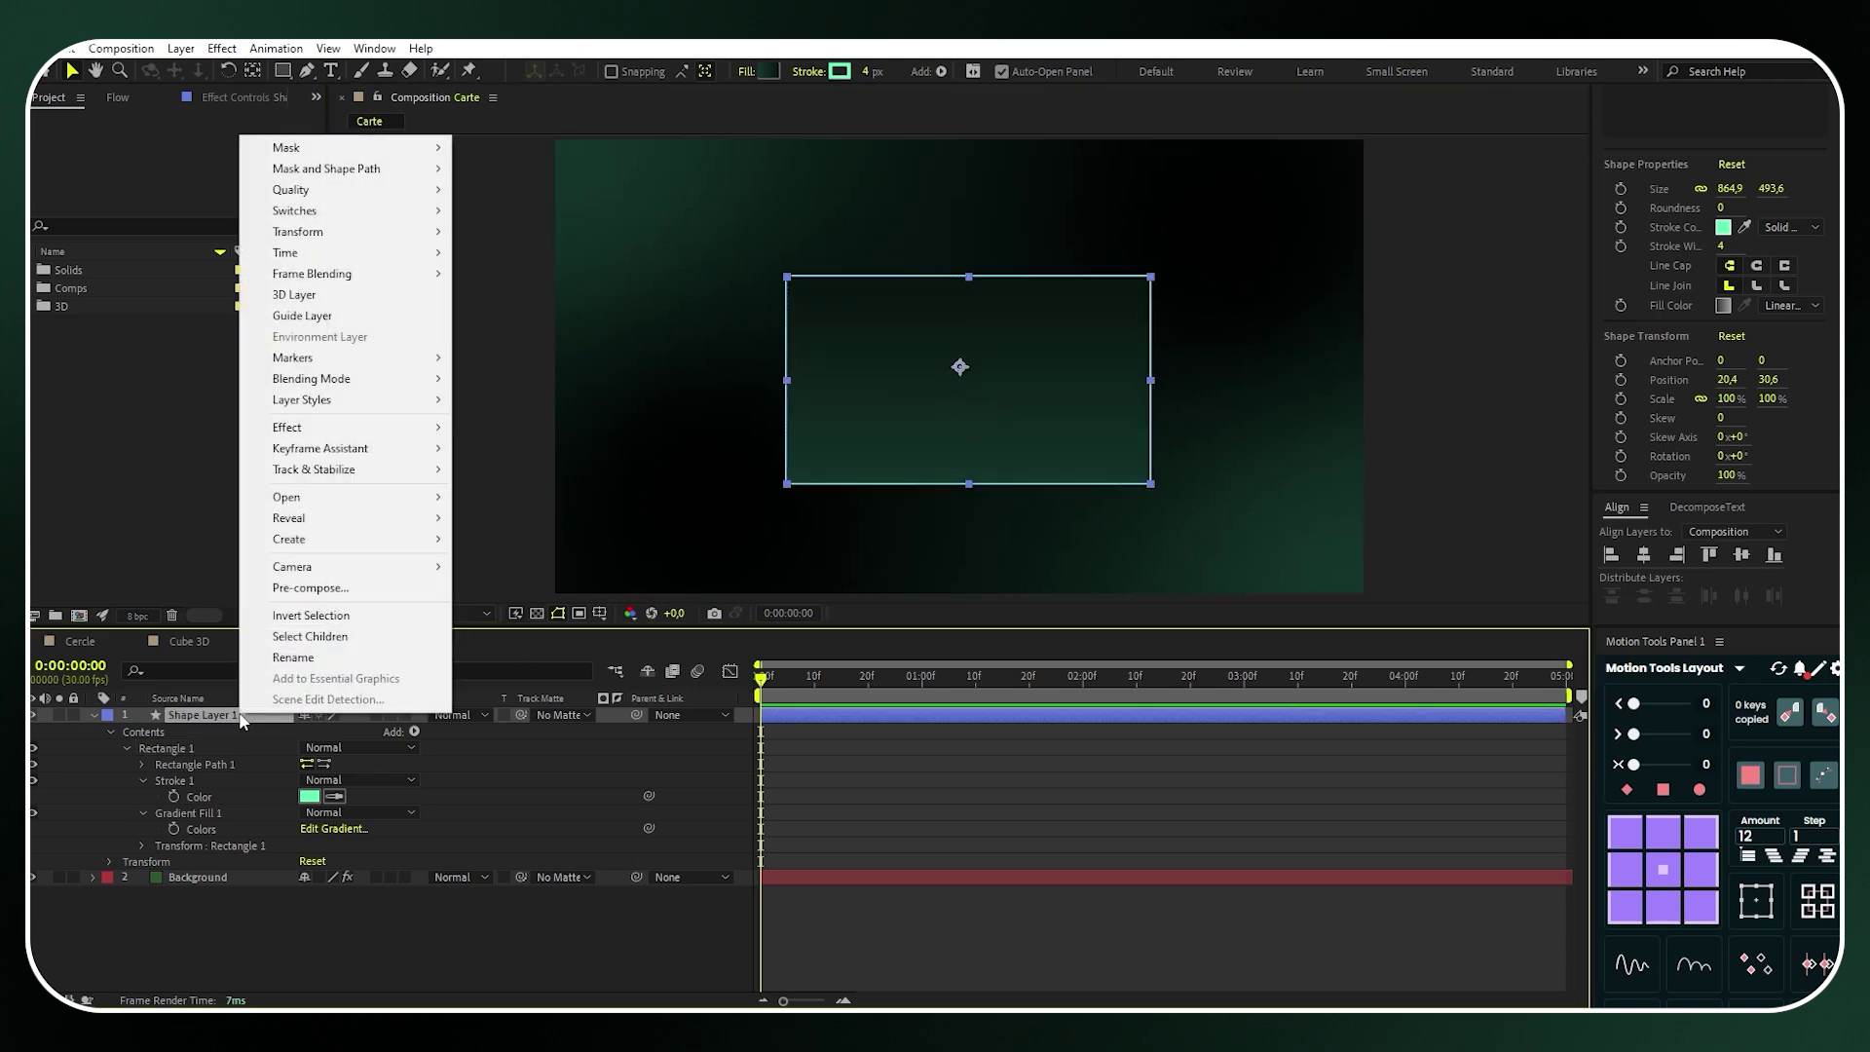
click(292, 658)
text(Re)
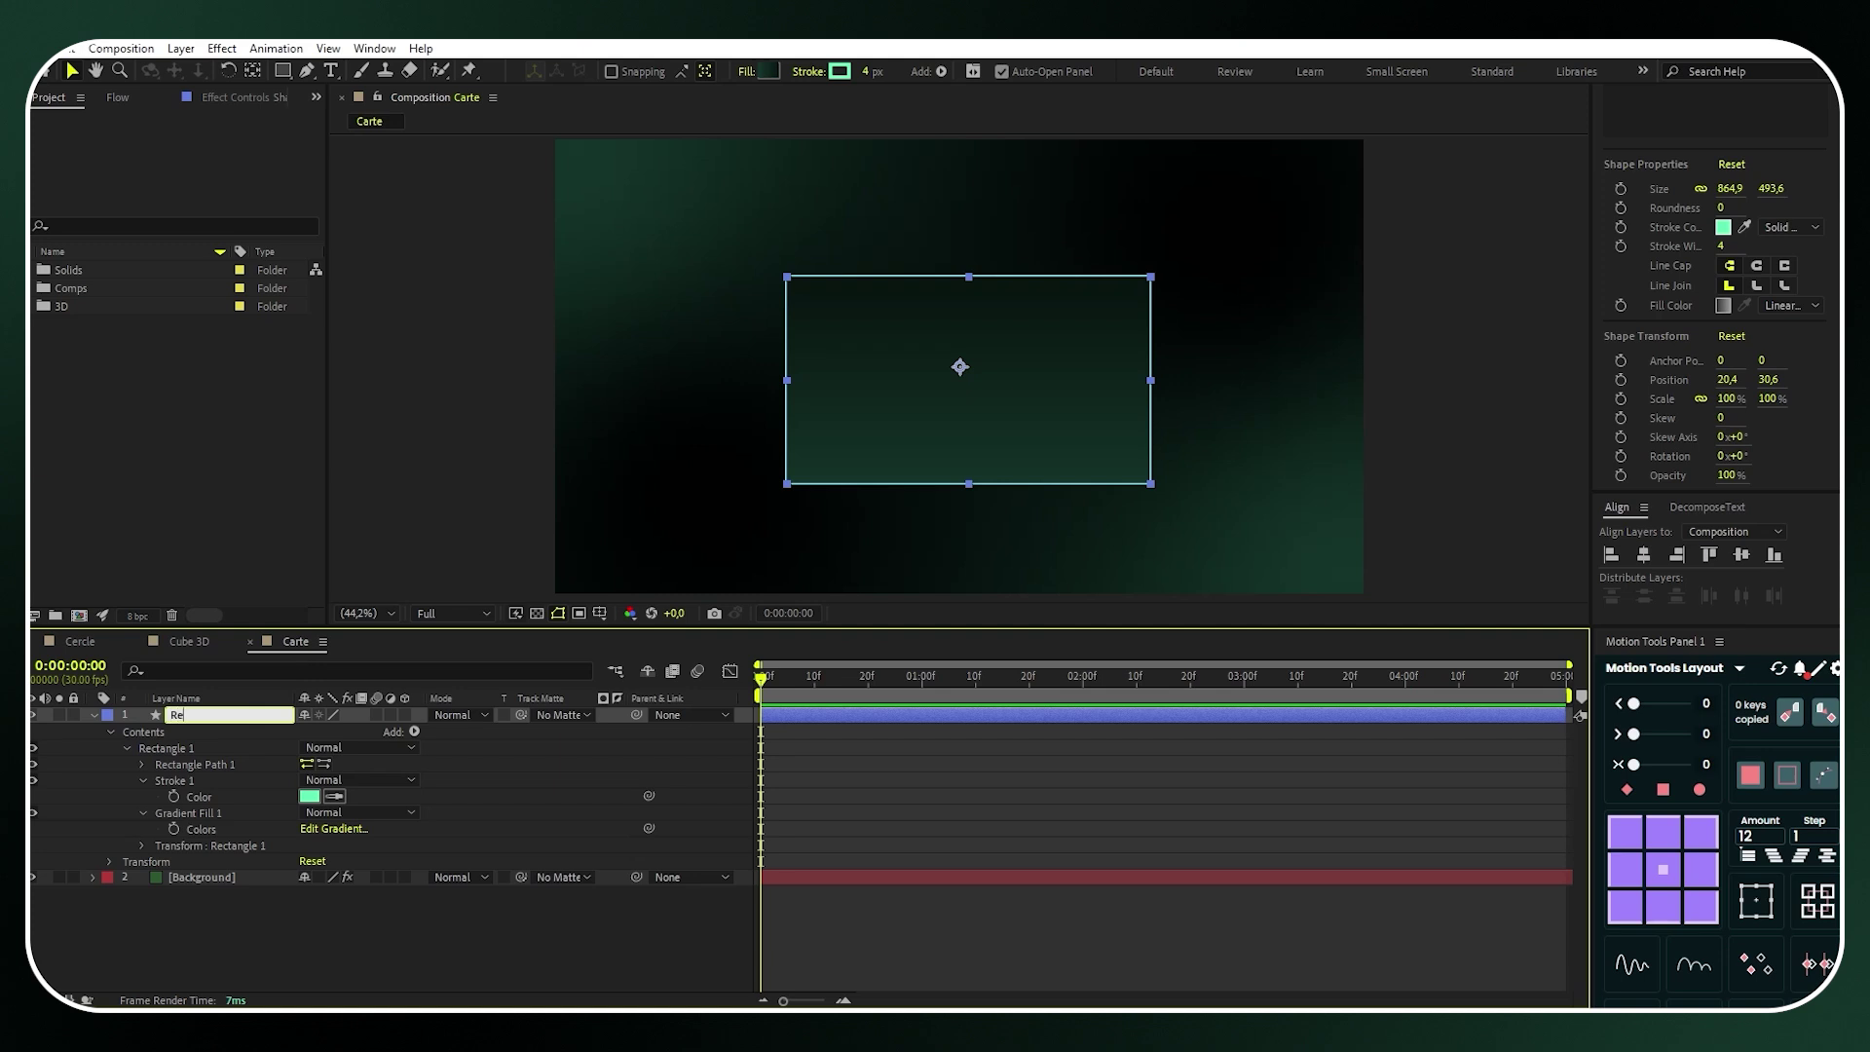
text(ctangle 1)
key(Return)
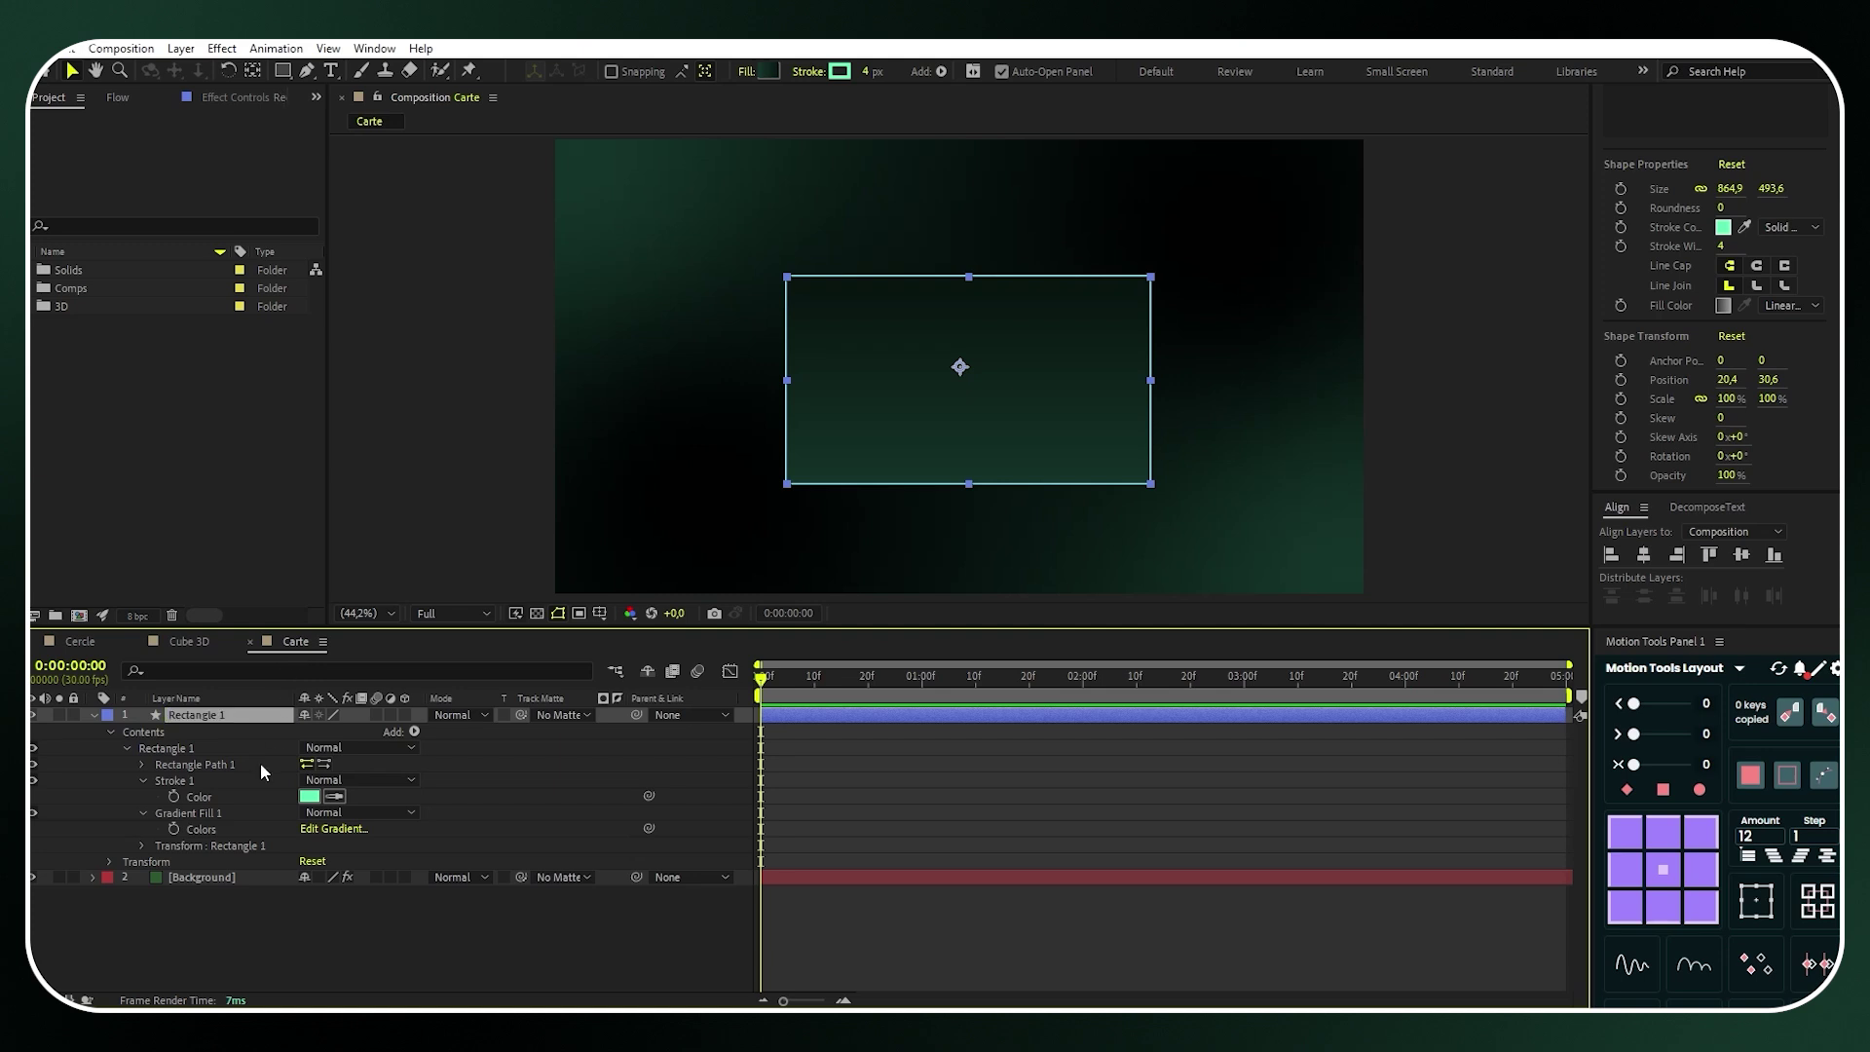
Set the corner roundness of the Rectangle 1 layer's path to 60
click(142, 763)
click(300, 812)
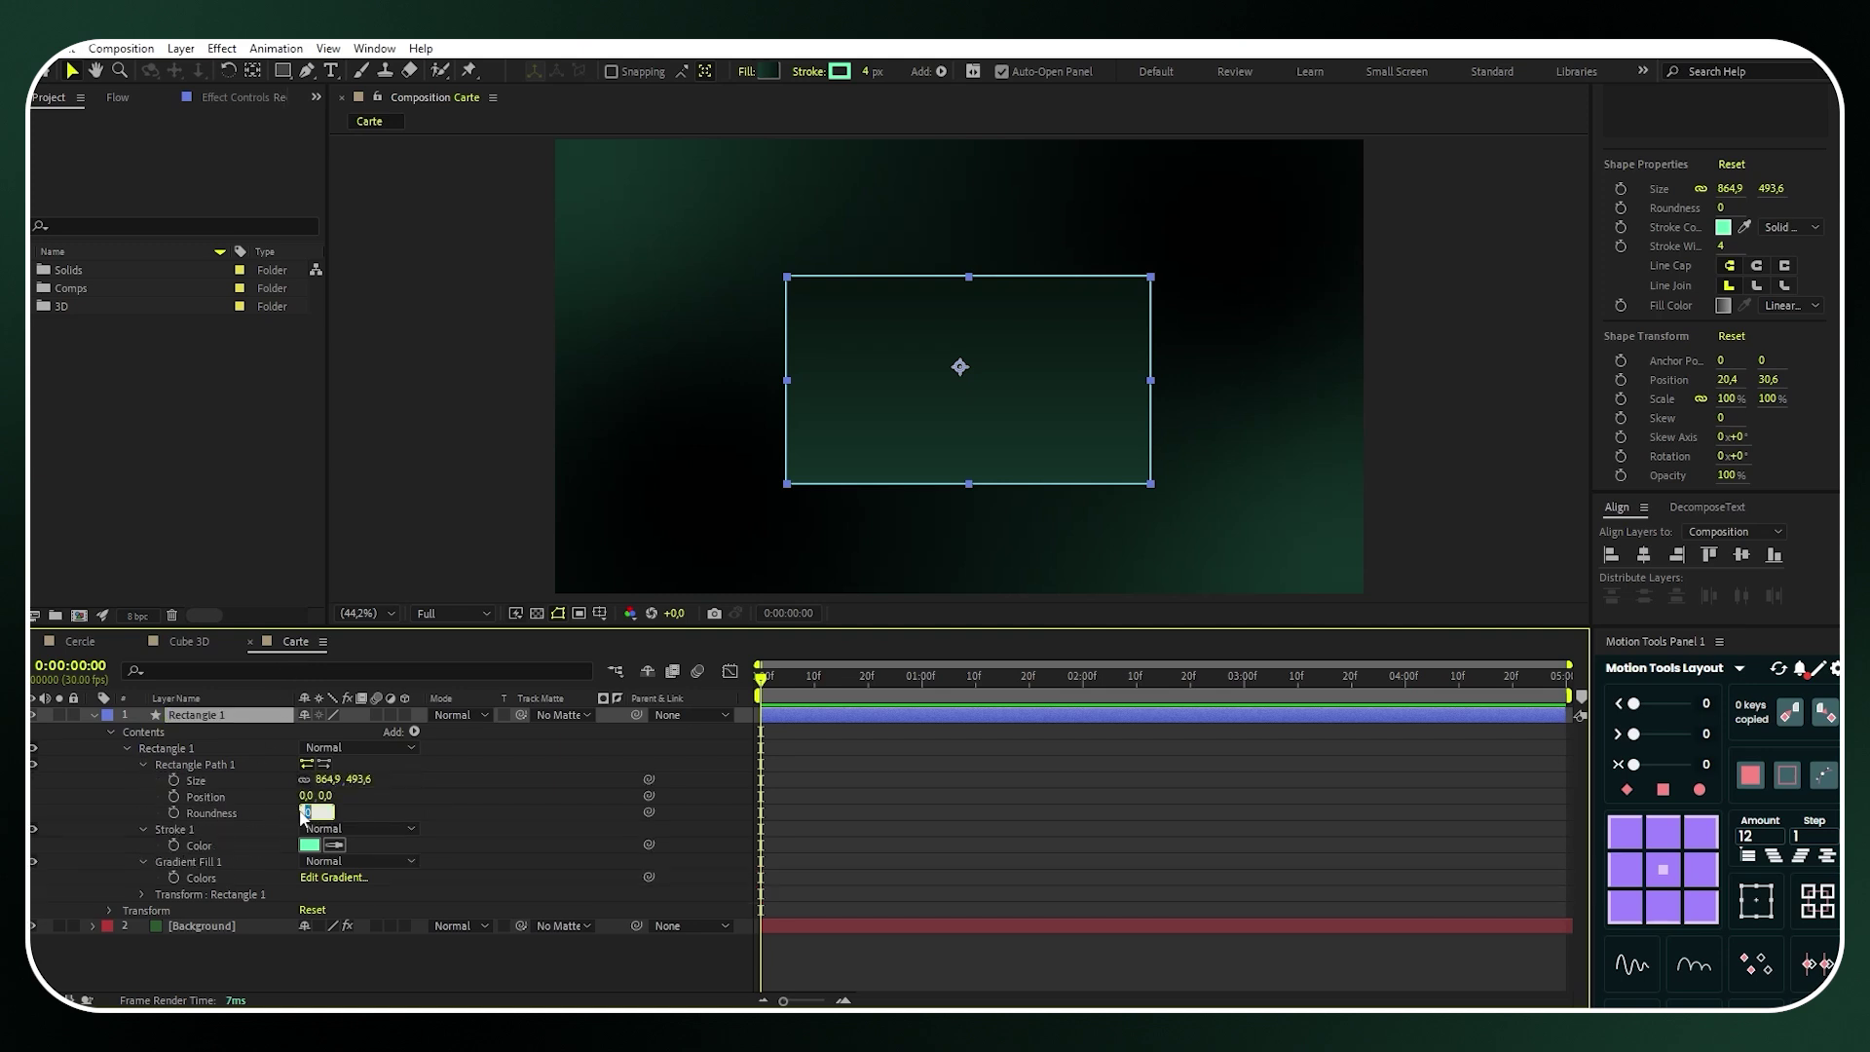
text(60)
key(Return)
click(93, 715)
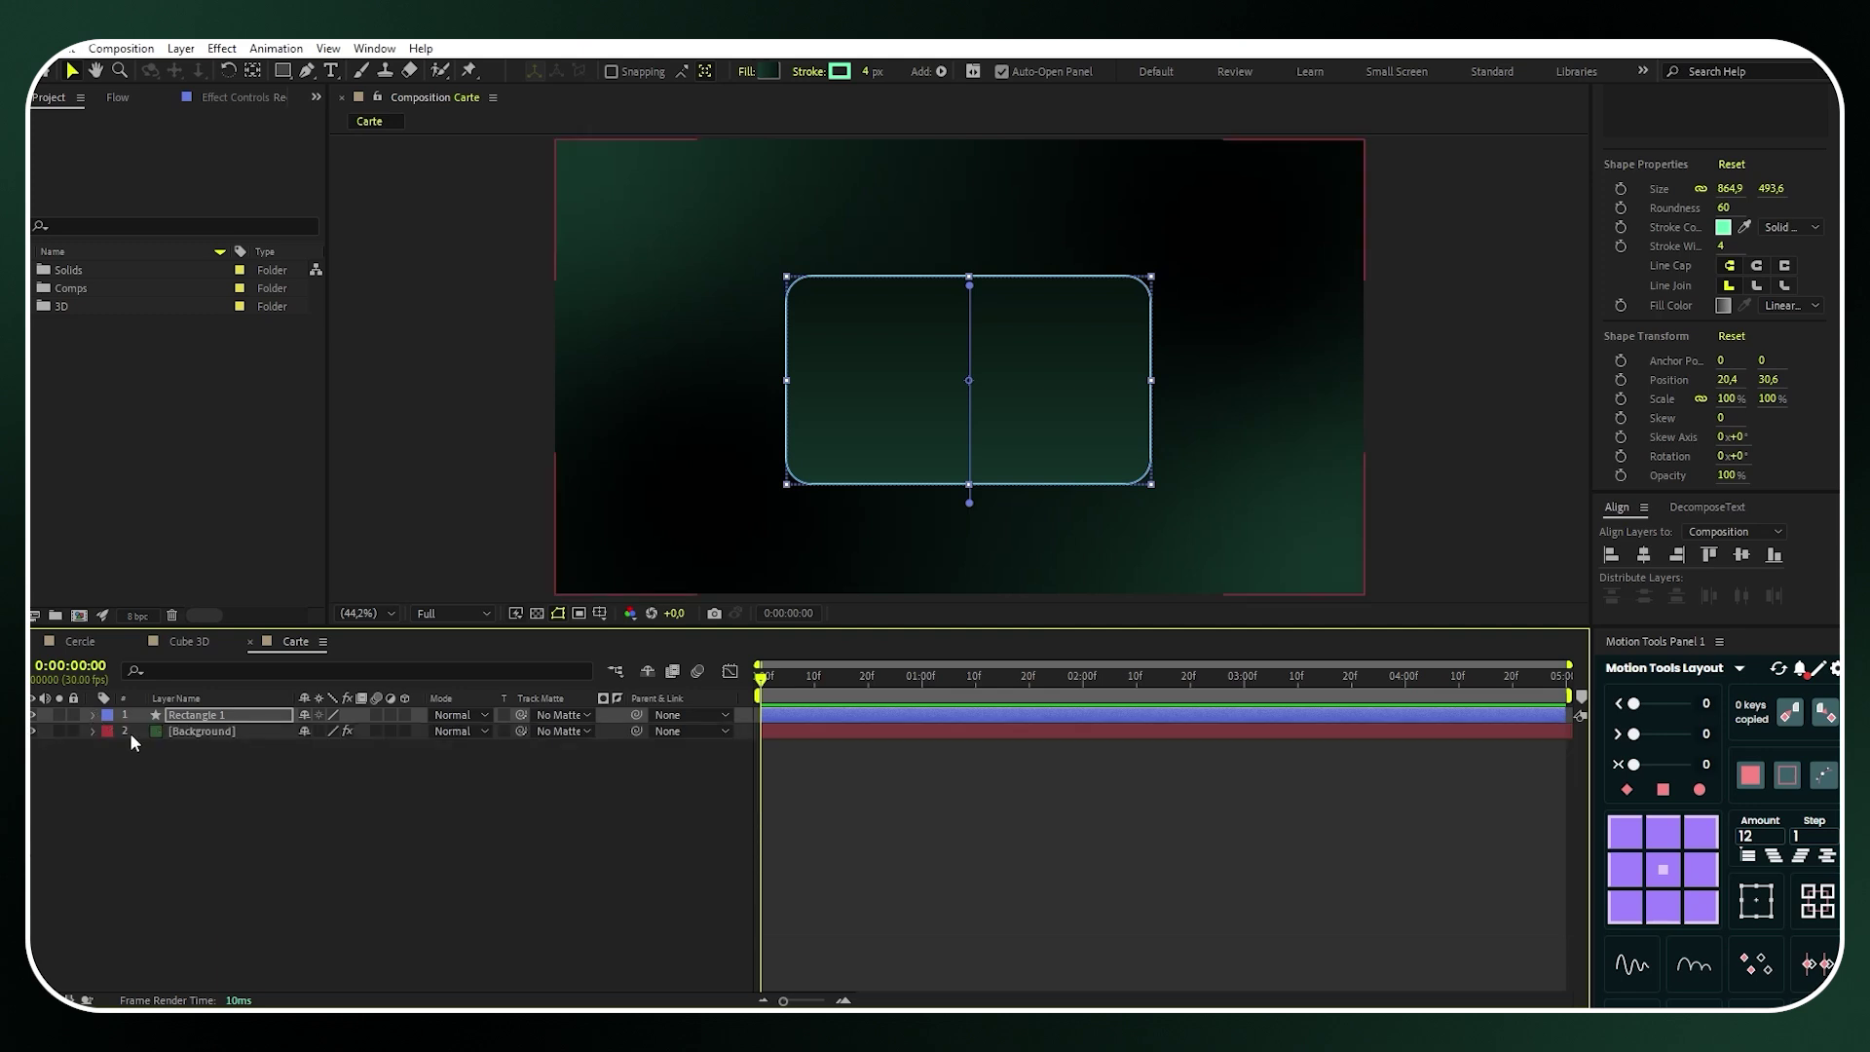
Center Rectangle 1 horizontally and vertically in the composition, and move its anchor point to the shape's center
click(204, 715)
click(1645, 556)
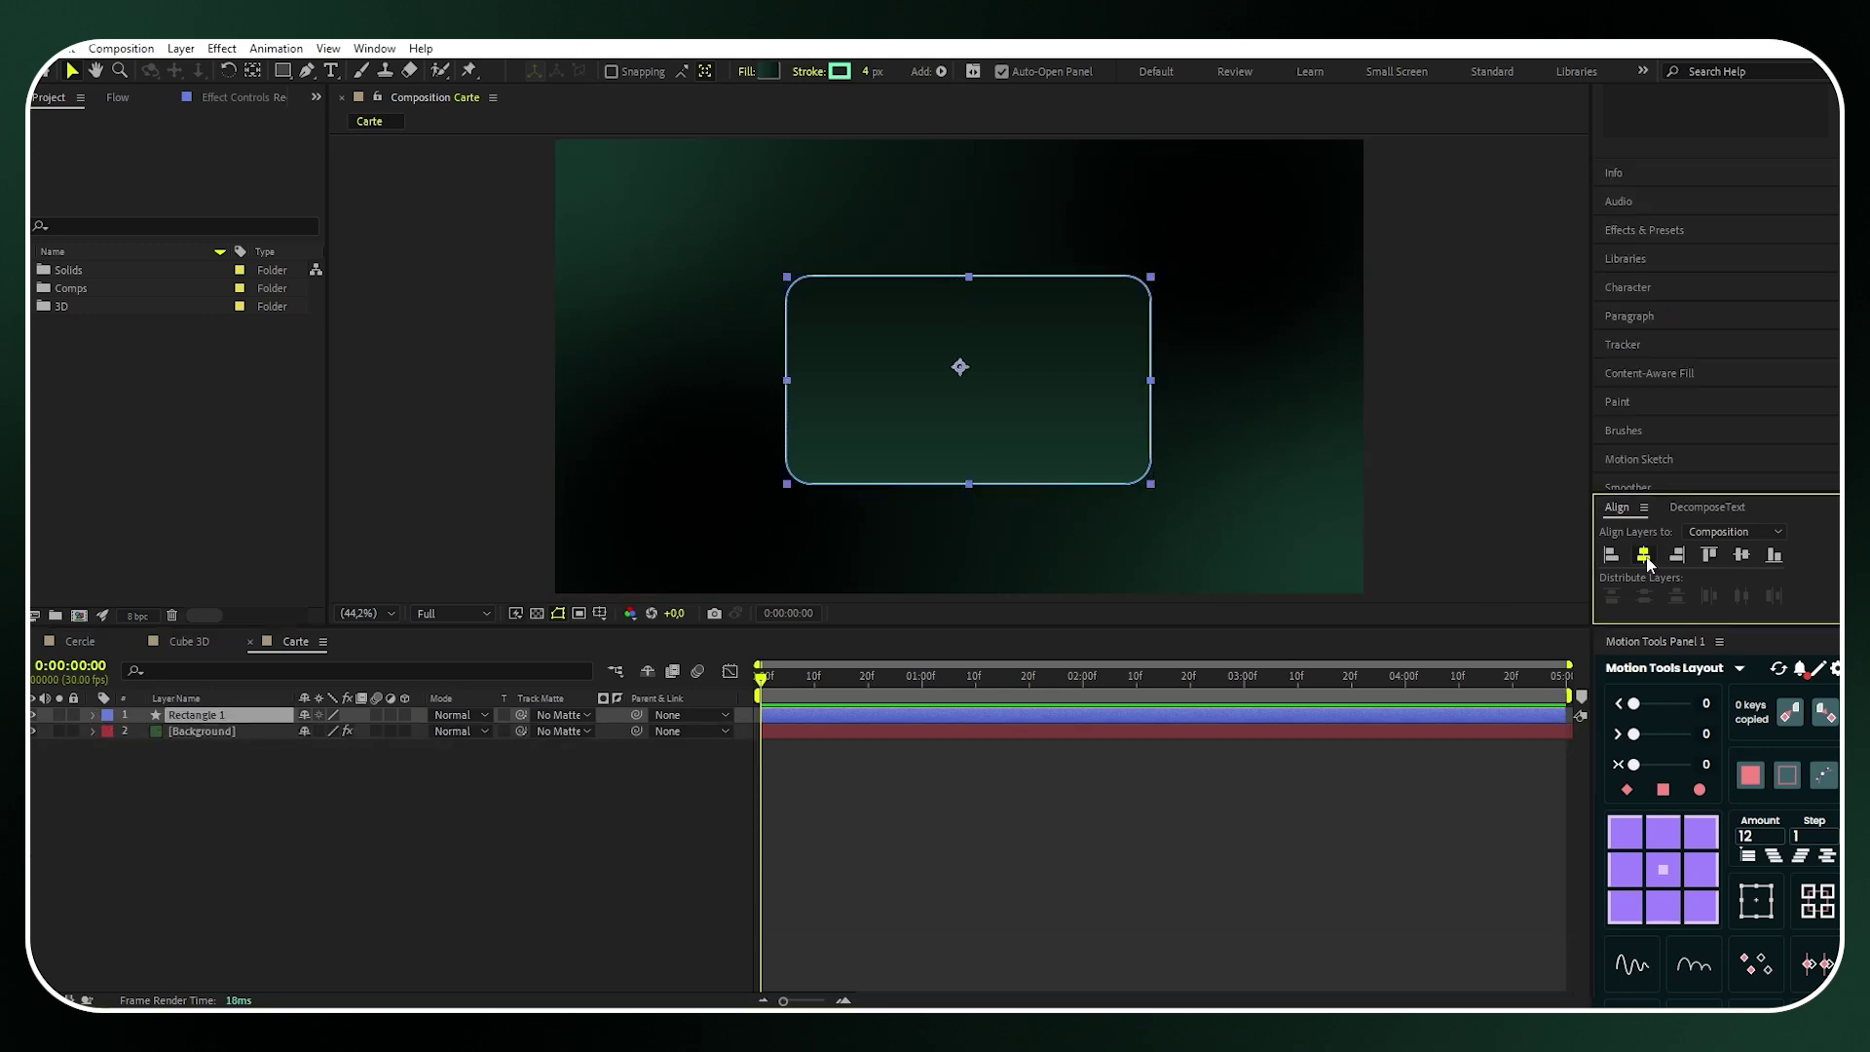
click(1742, 556)
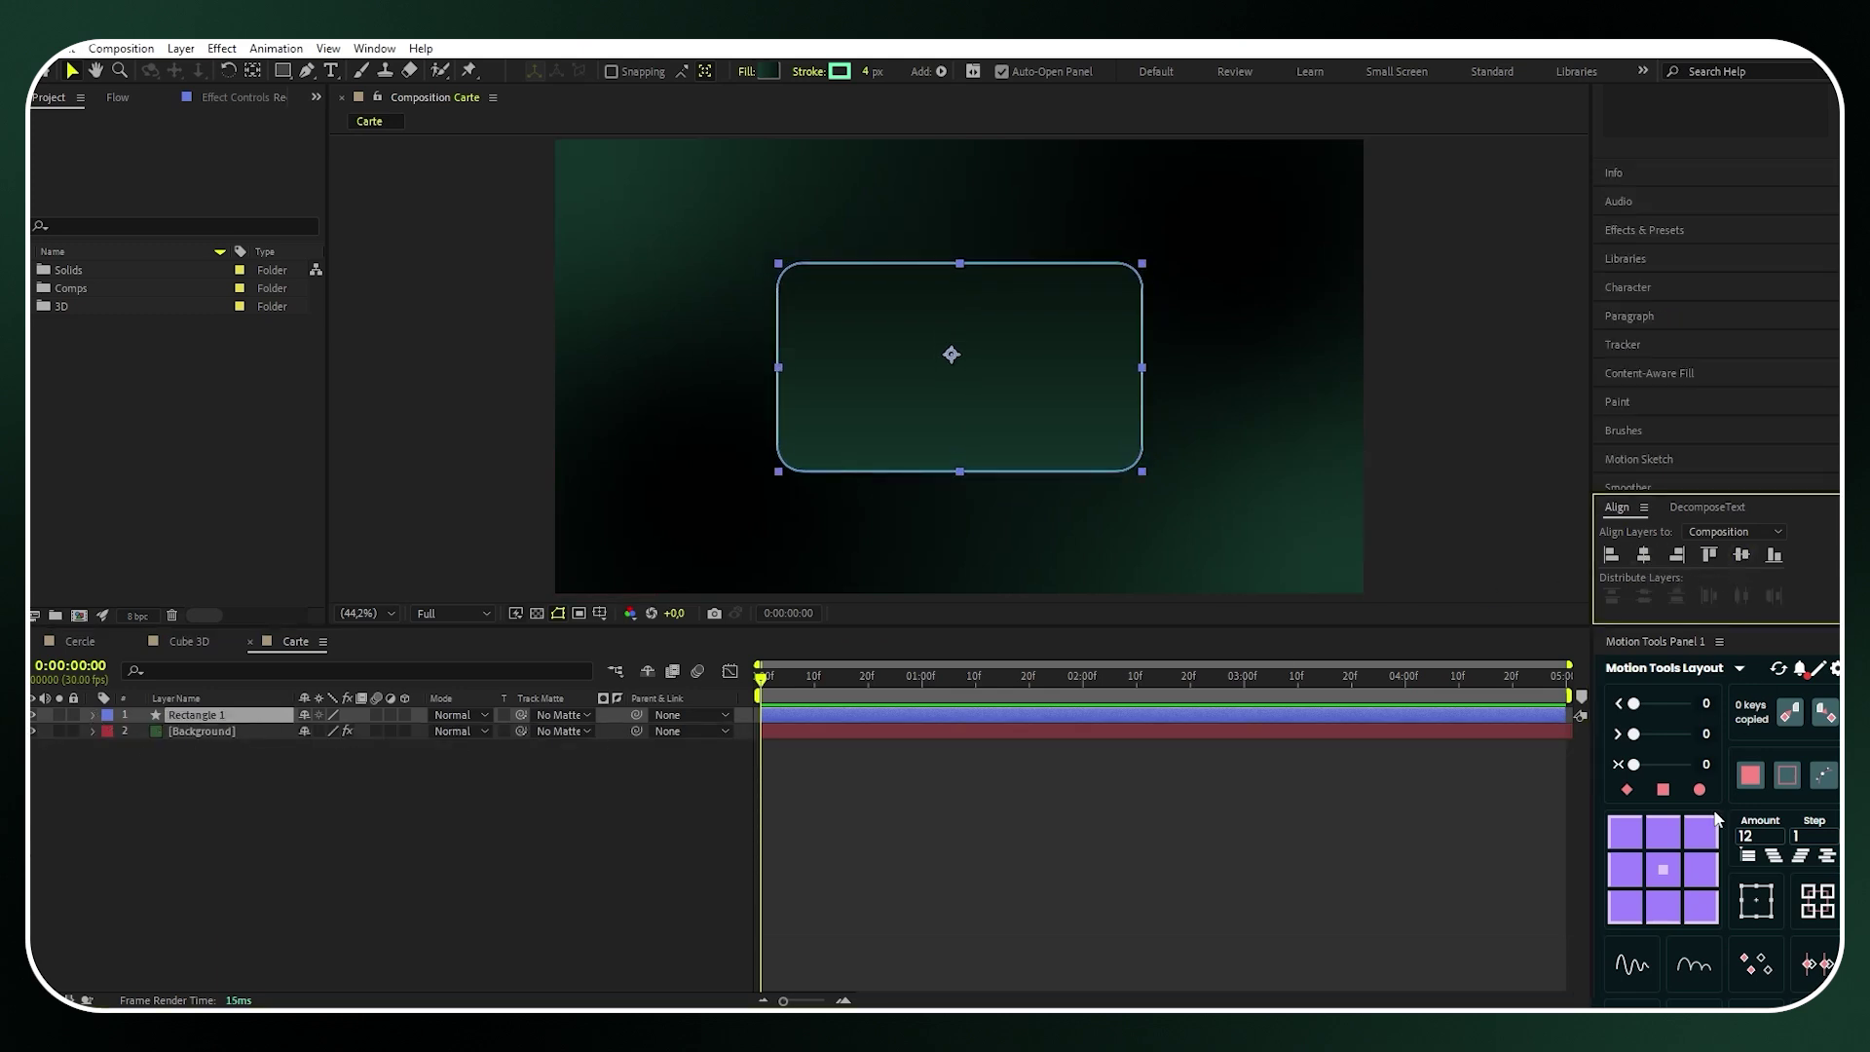
click(1673, 877)
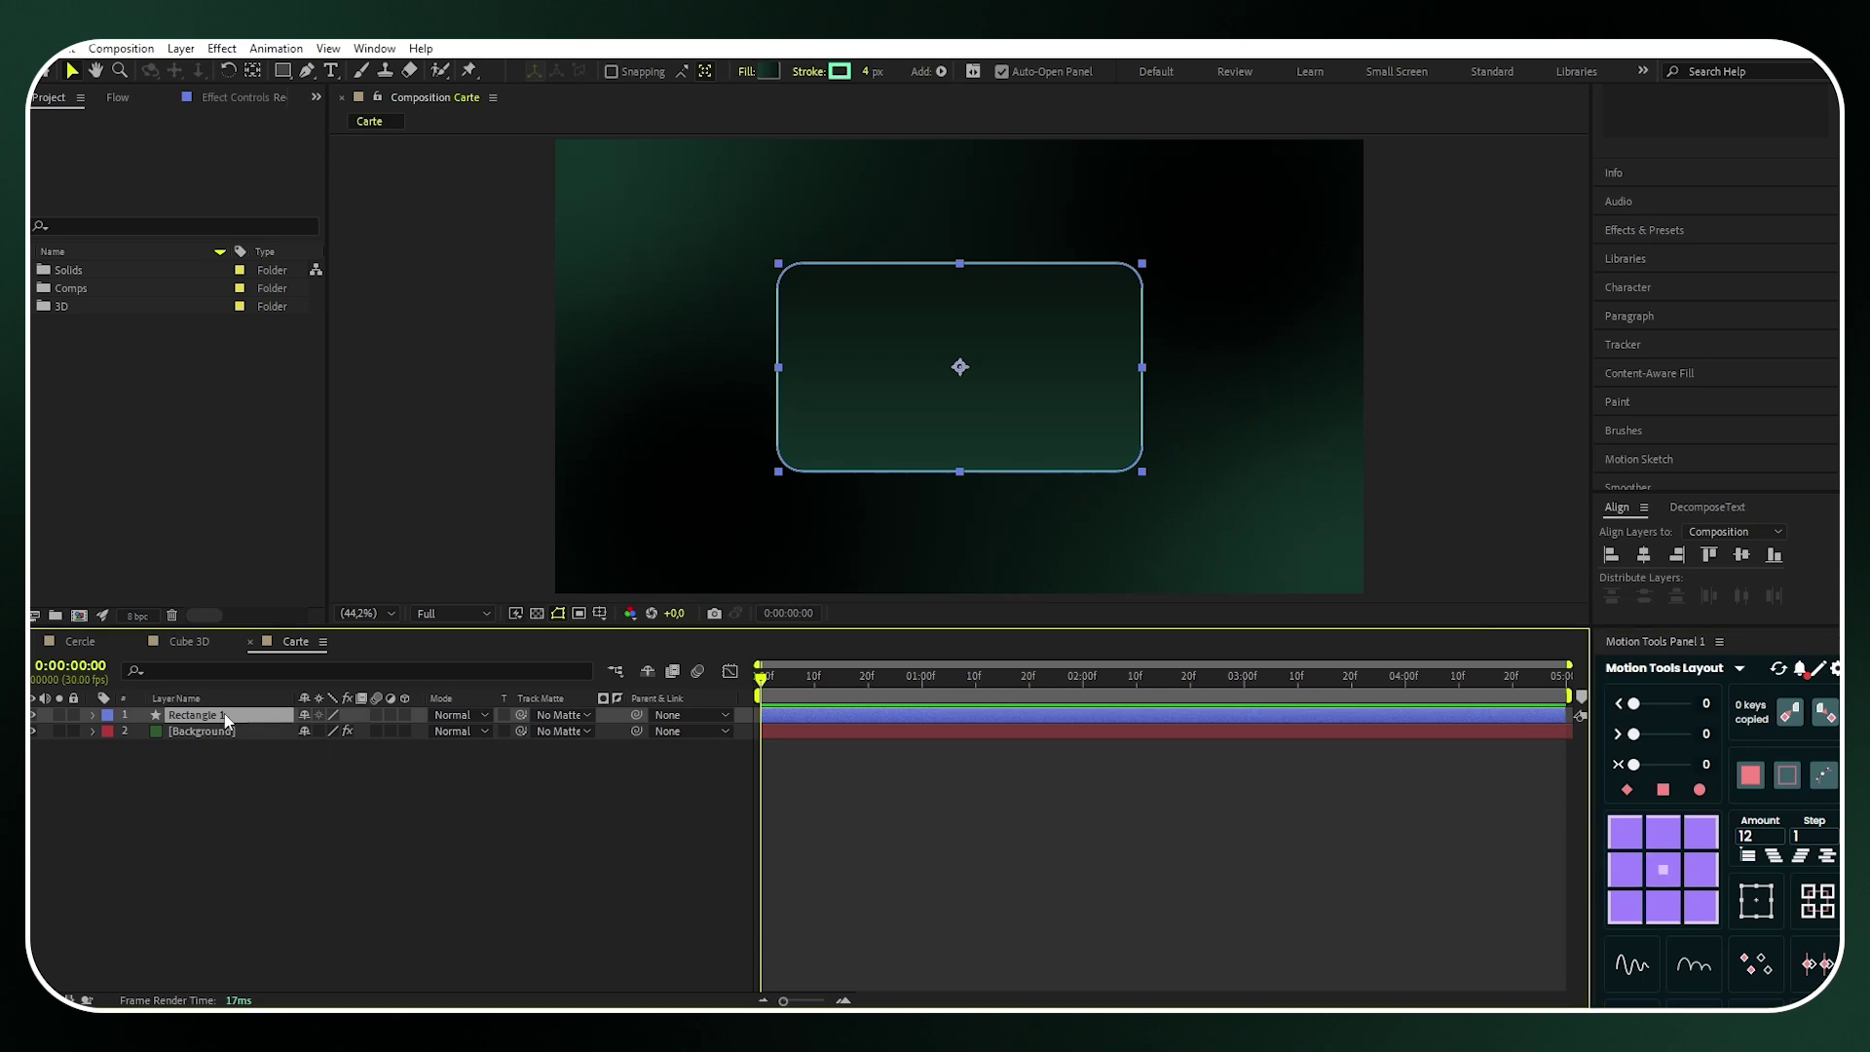
Duplicate the Rectangle 1 layer and scale the copy to 75% to make an inner card
key(ctrl+d)
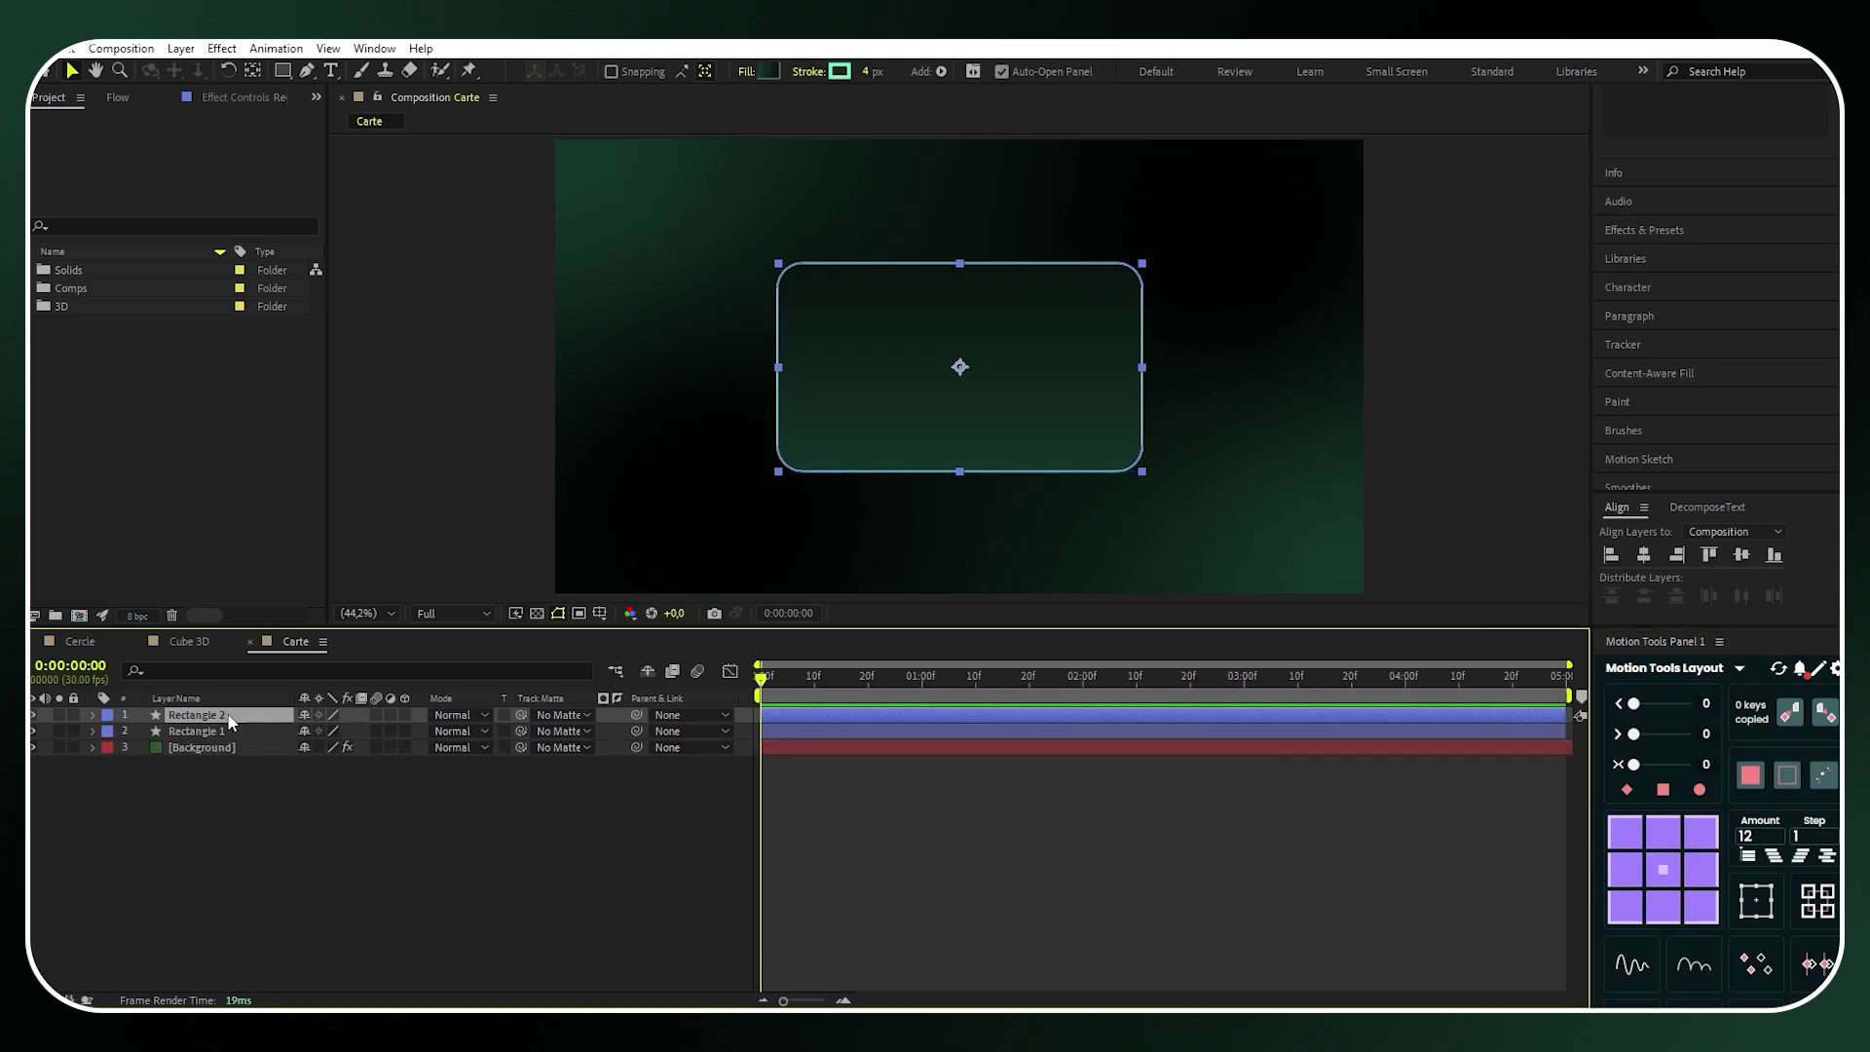
key(s)
click(331, 730)
text(75)
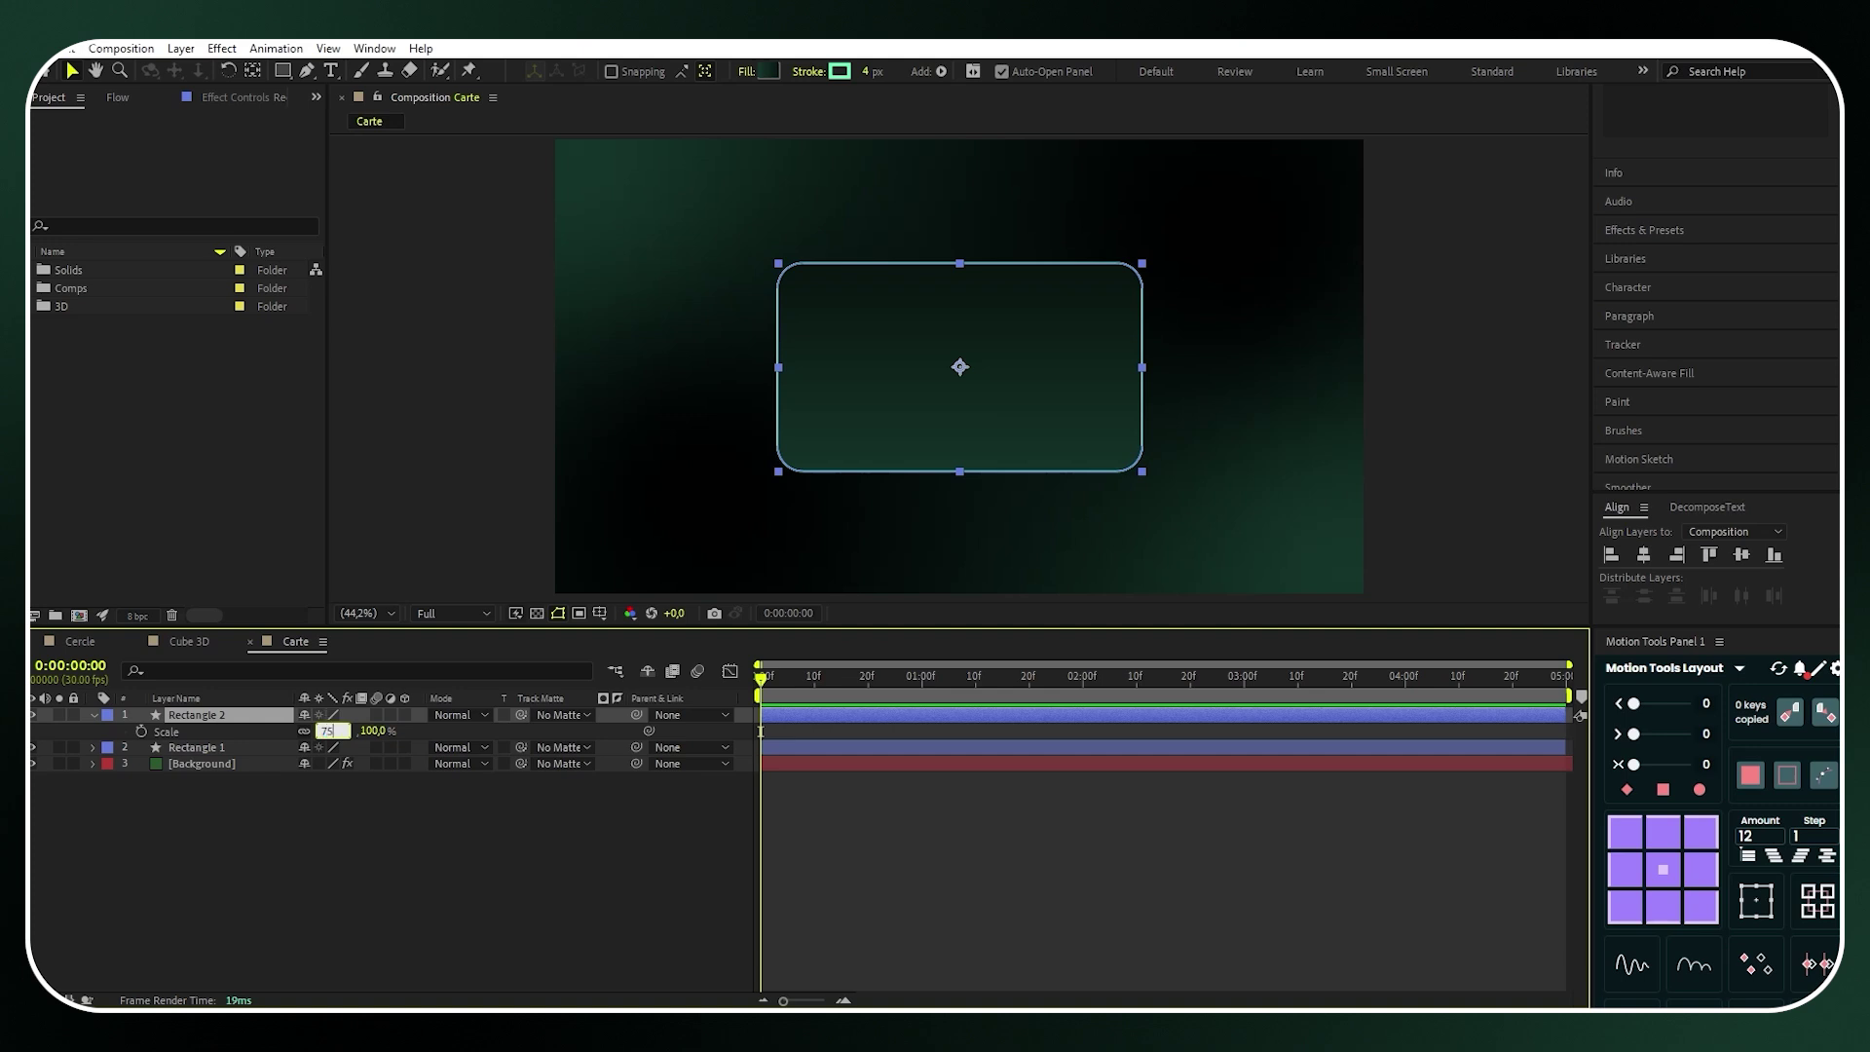
key(Return)
click(92, 715)
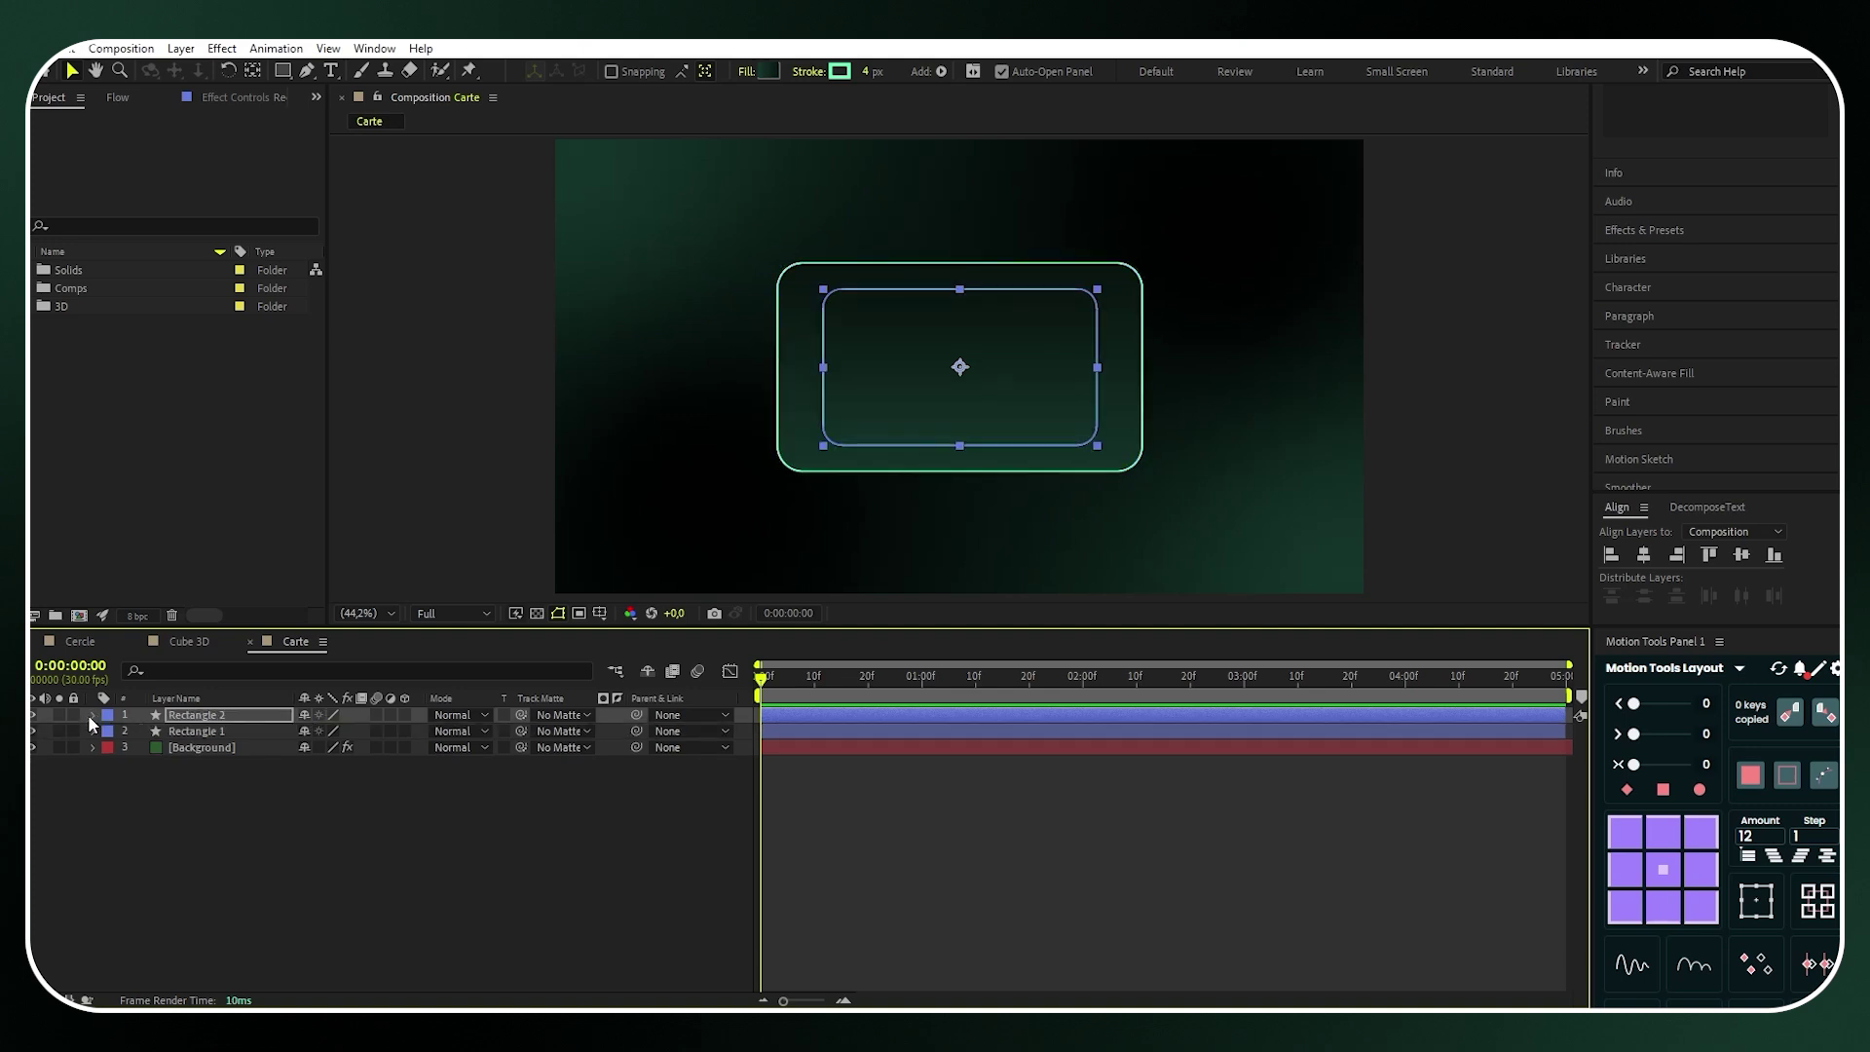
click(284, 788)
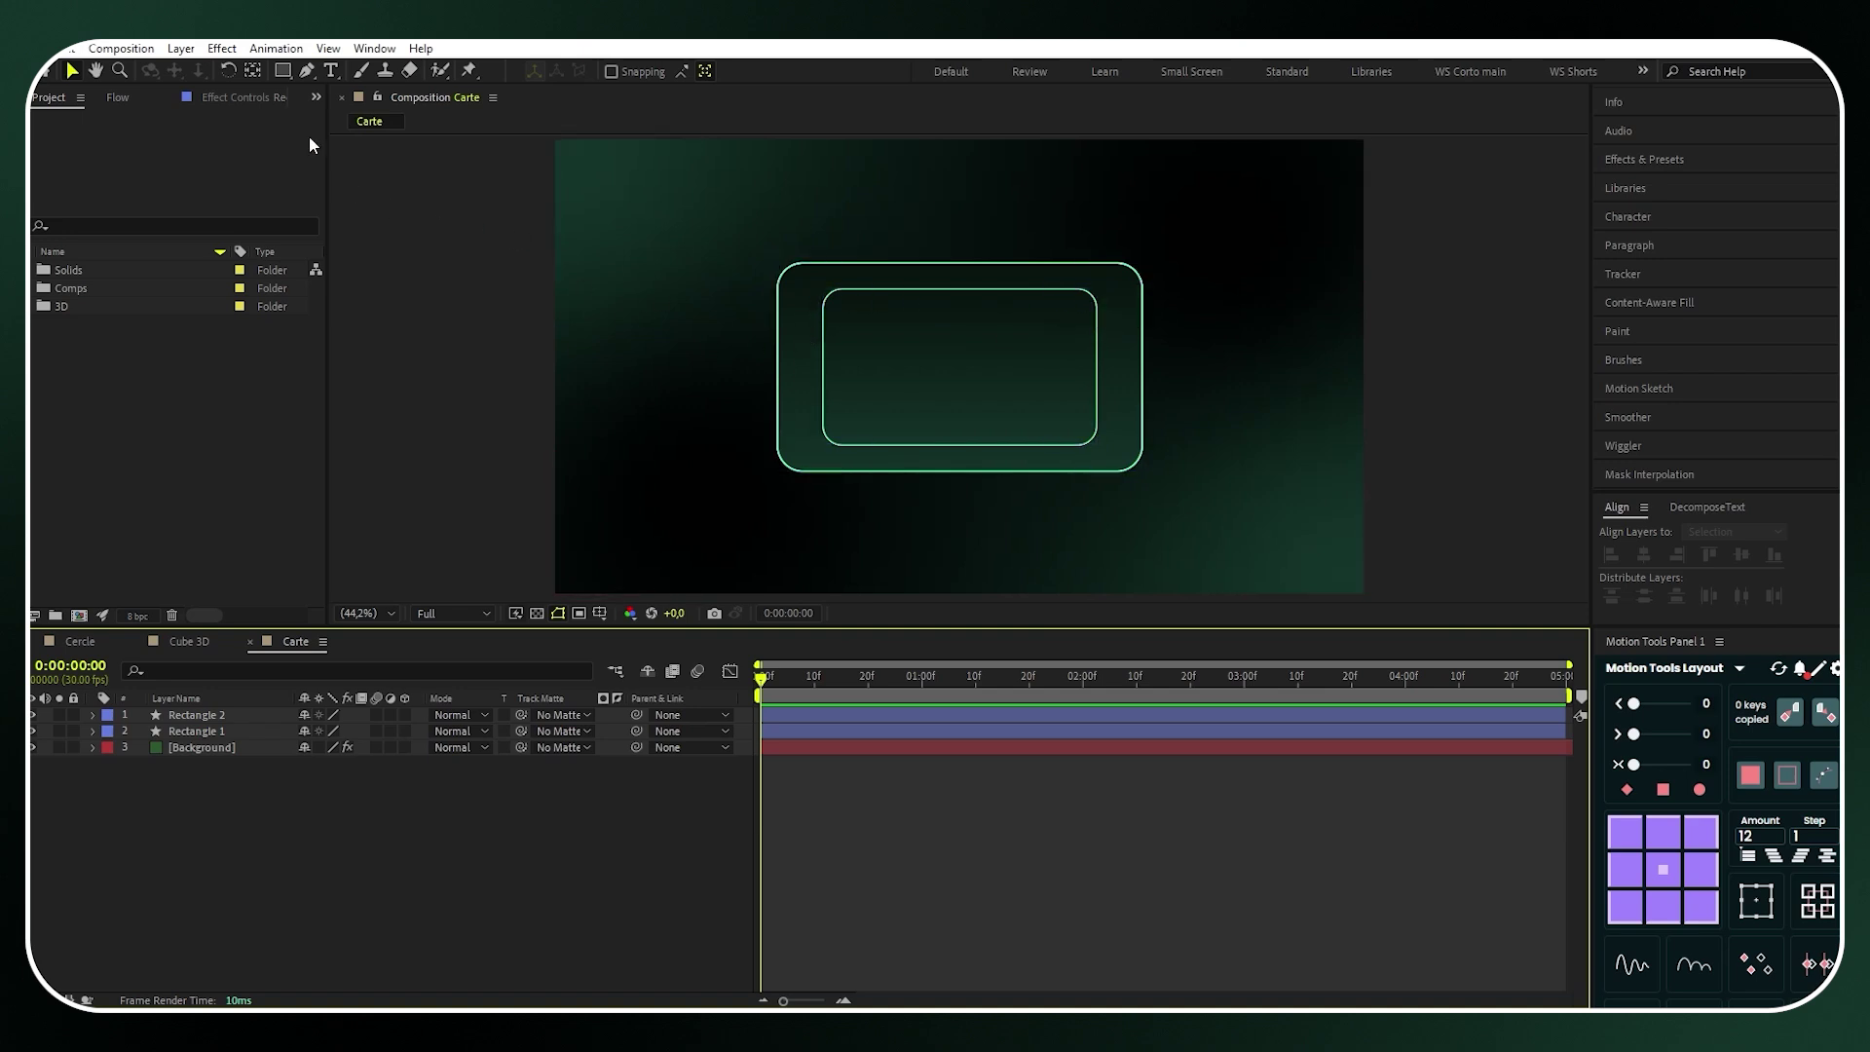
Draw a rectangle about 1811 × 598 px over the lower part of the cards as a new shape layer with a solid white fill
click(283, 70)
drag(583, 304, 1347, 554)
scroll(1664, 418, down, 3)
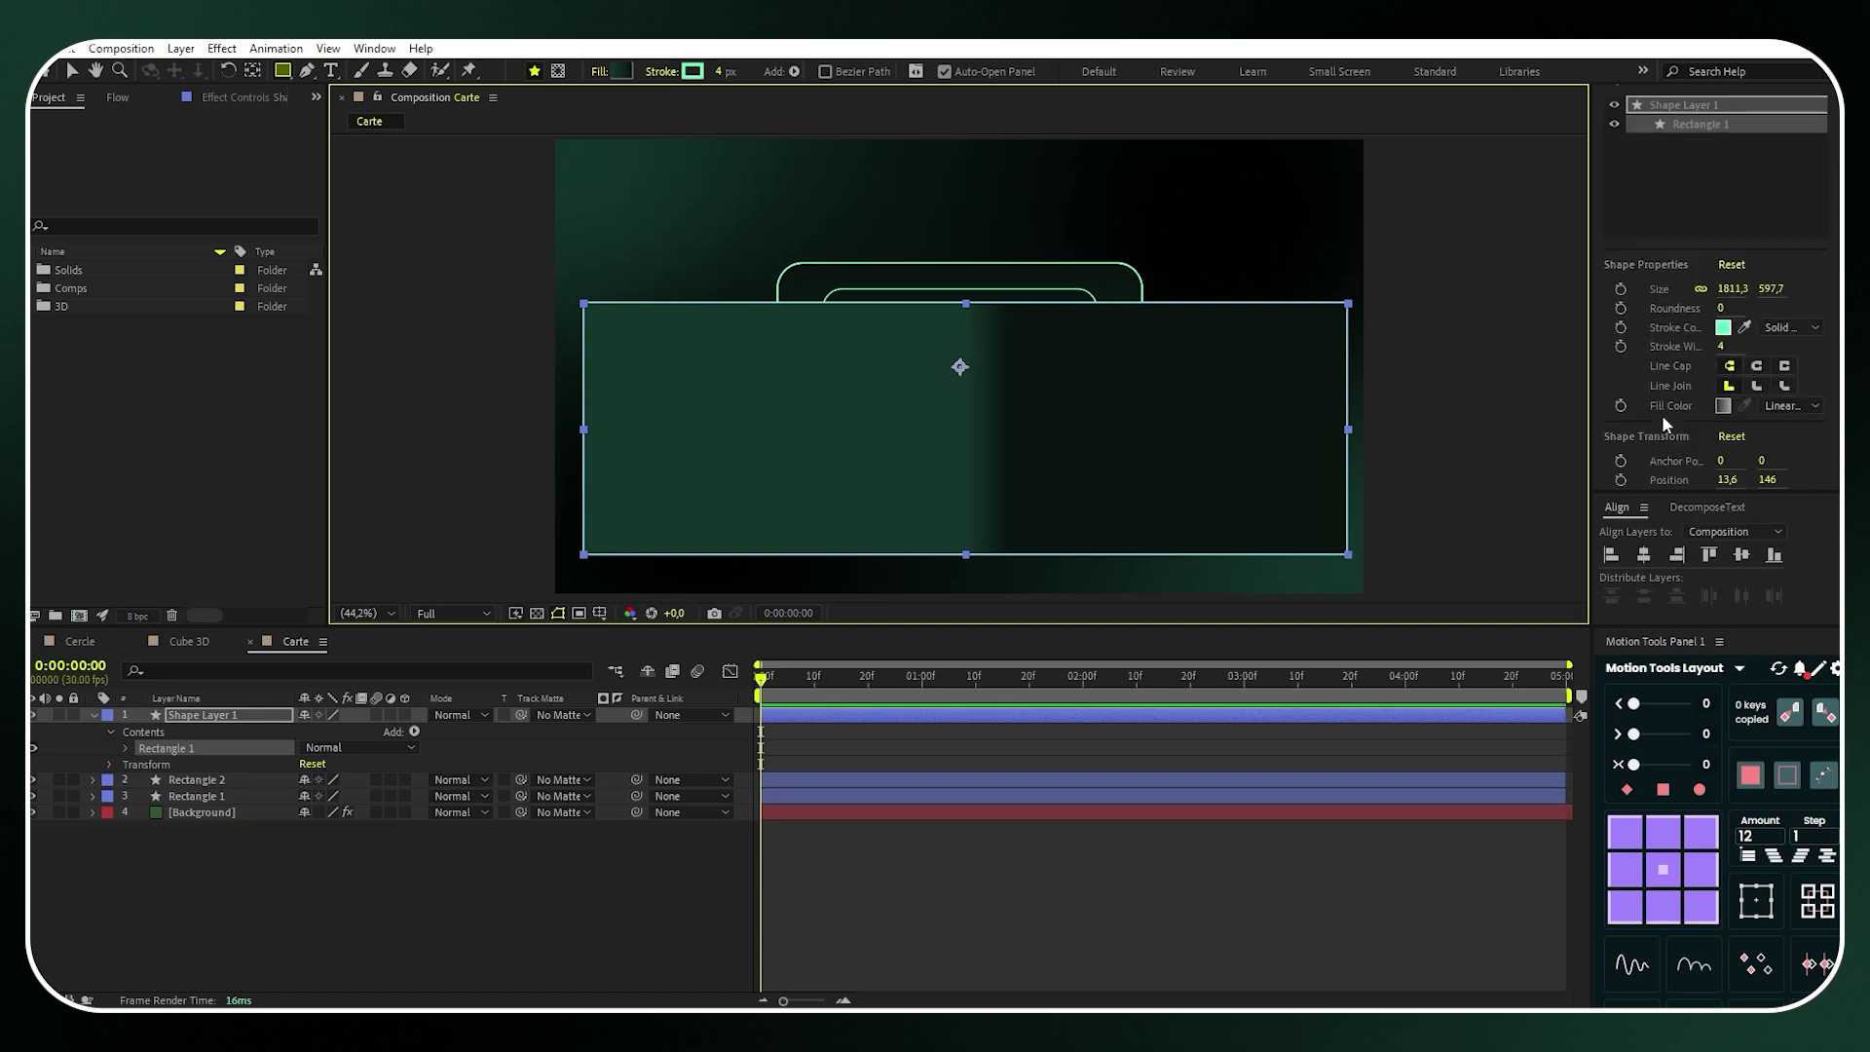
click(1786, 405)
click(1775, 453)
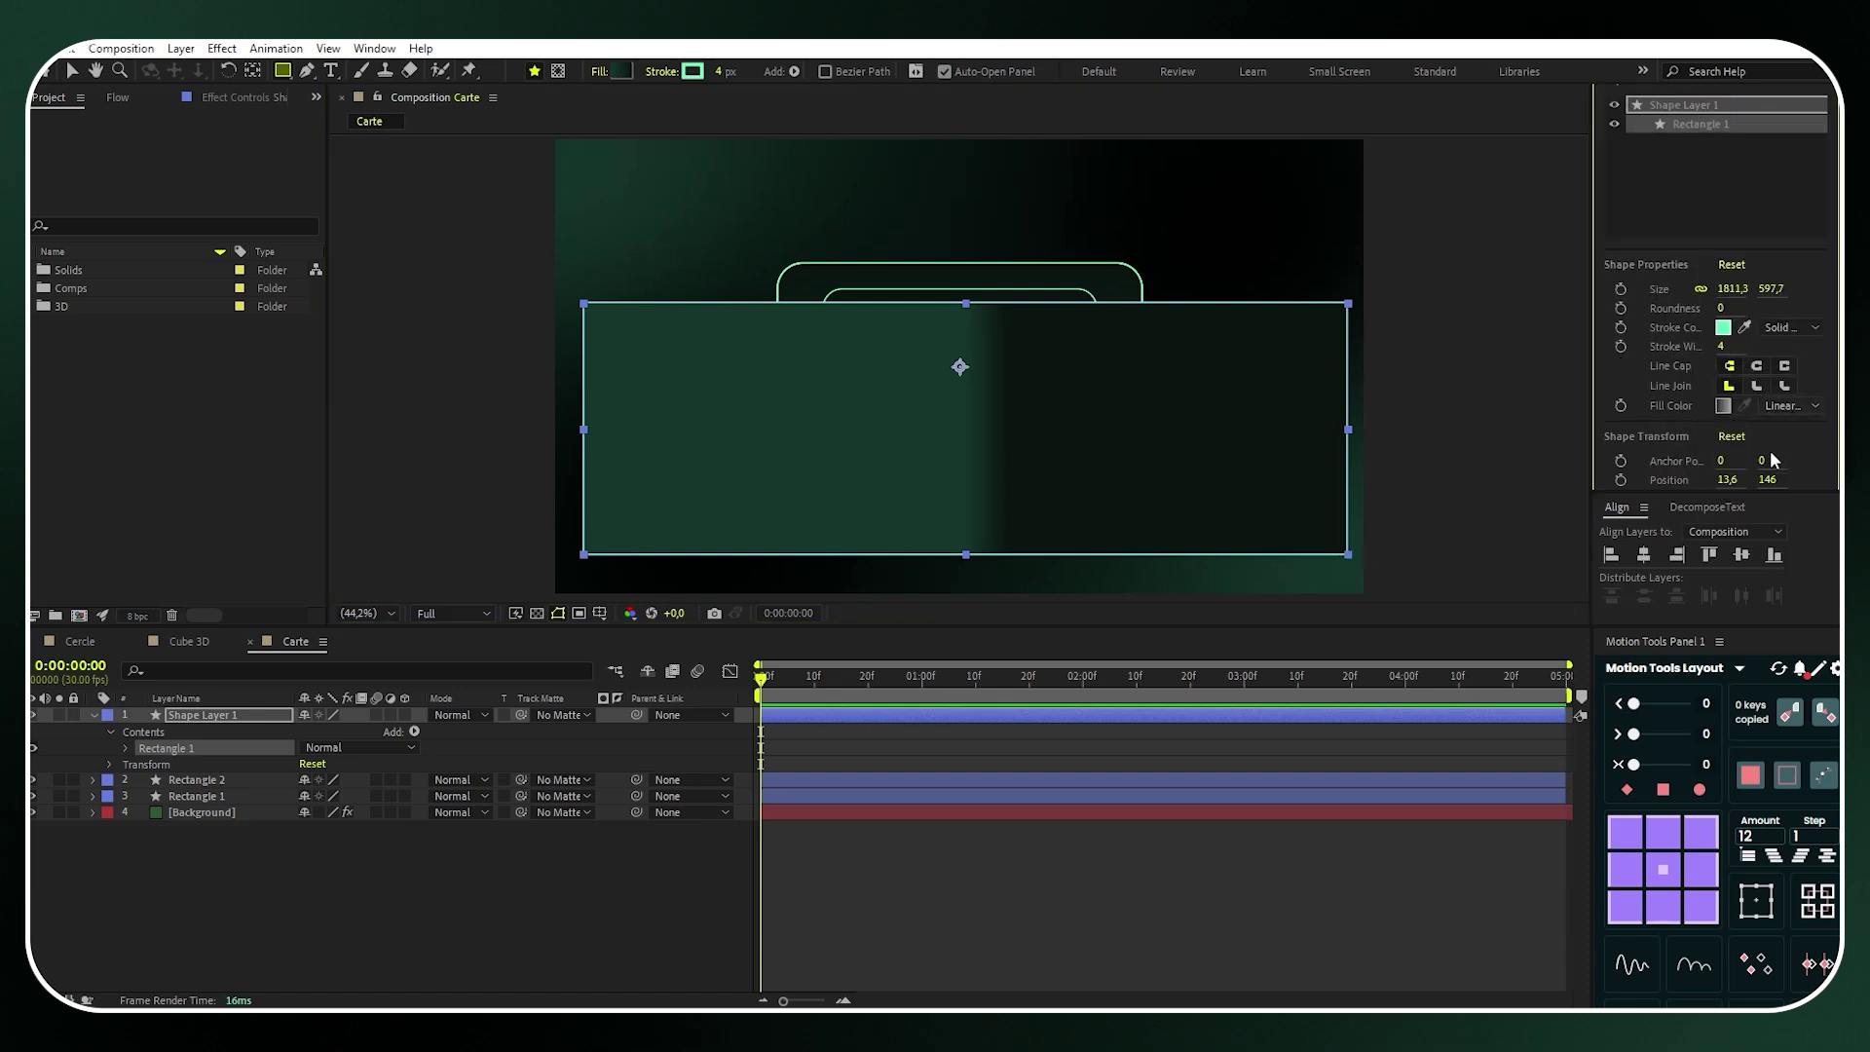
Find the Fast Box Blur effect and apply it to the new wide rectangle's shape layer
click(1638, 97)
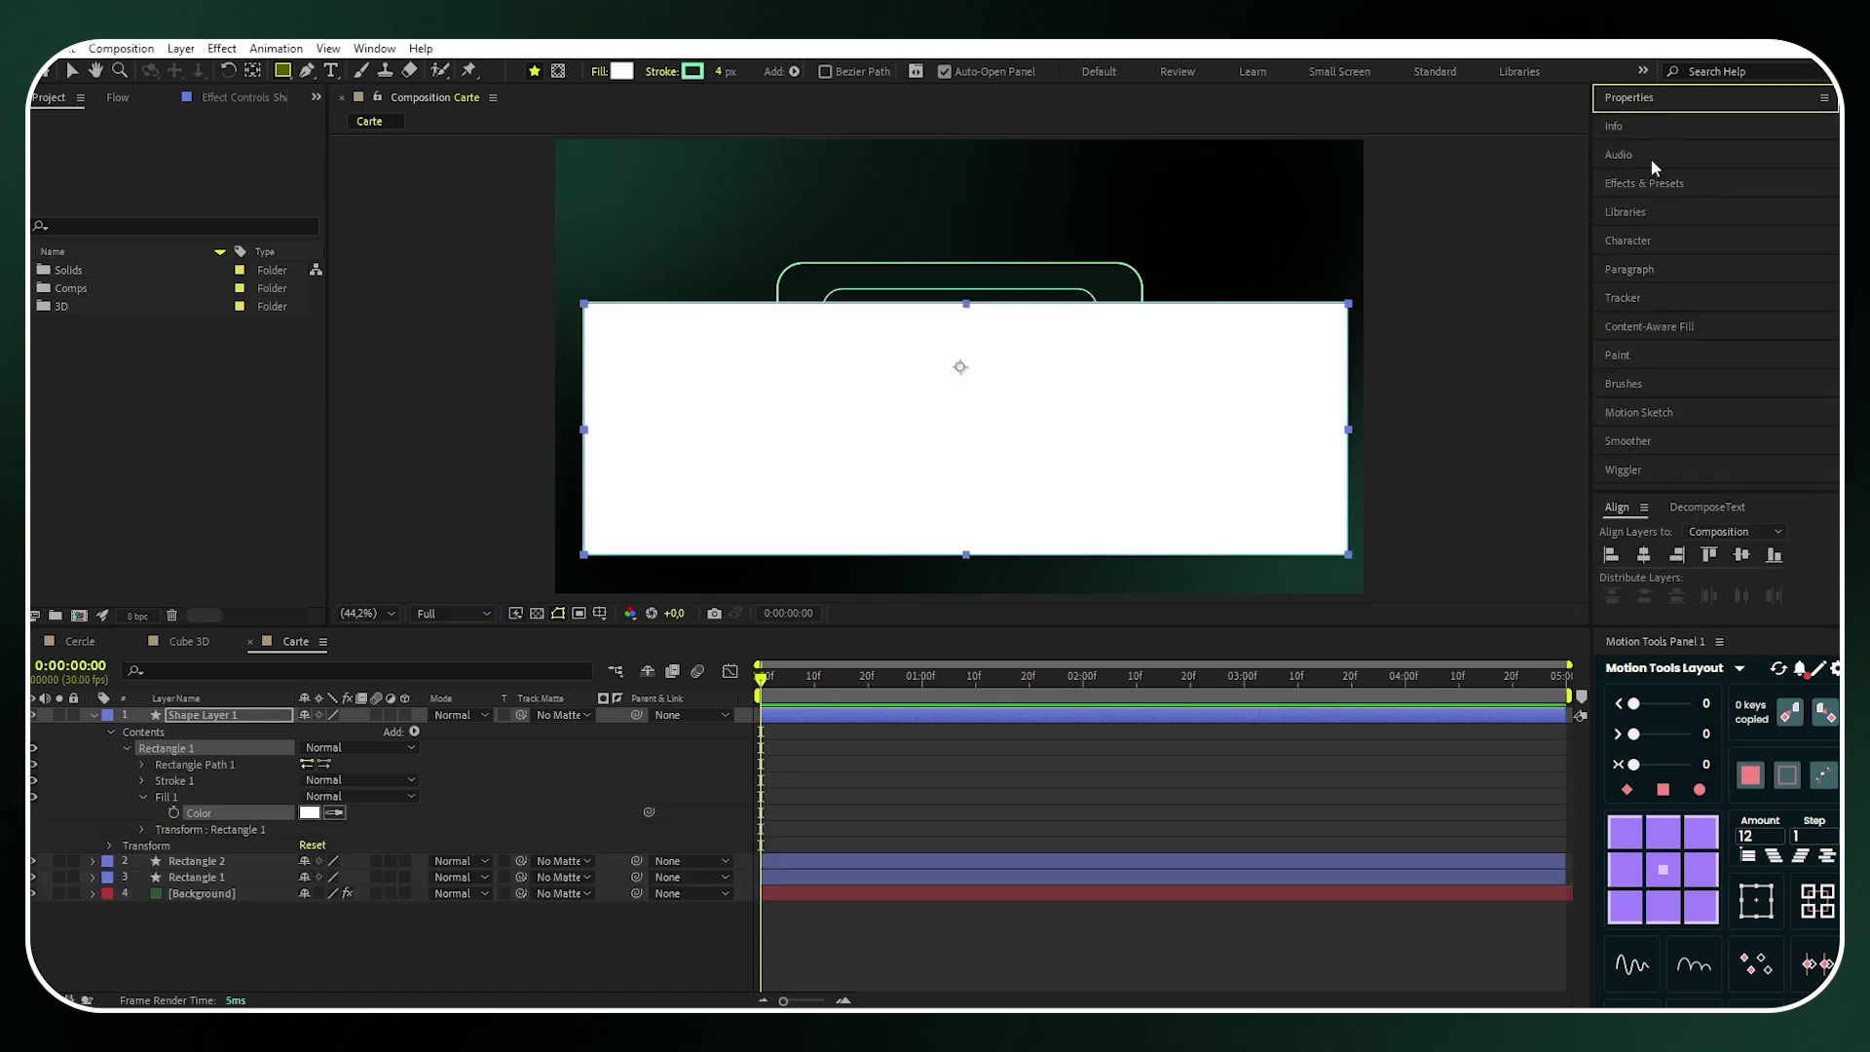
click(1644, 185)
click(1644, 204)
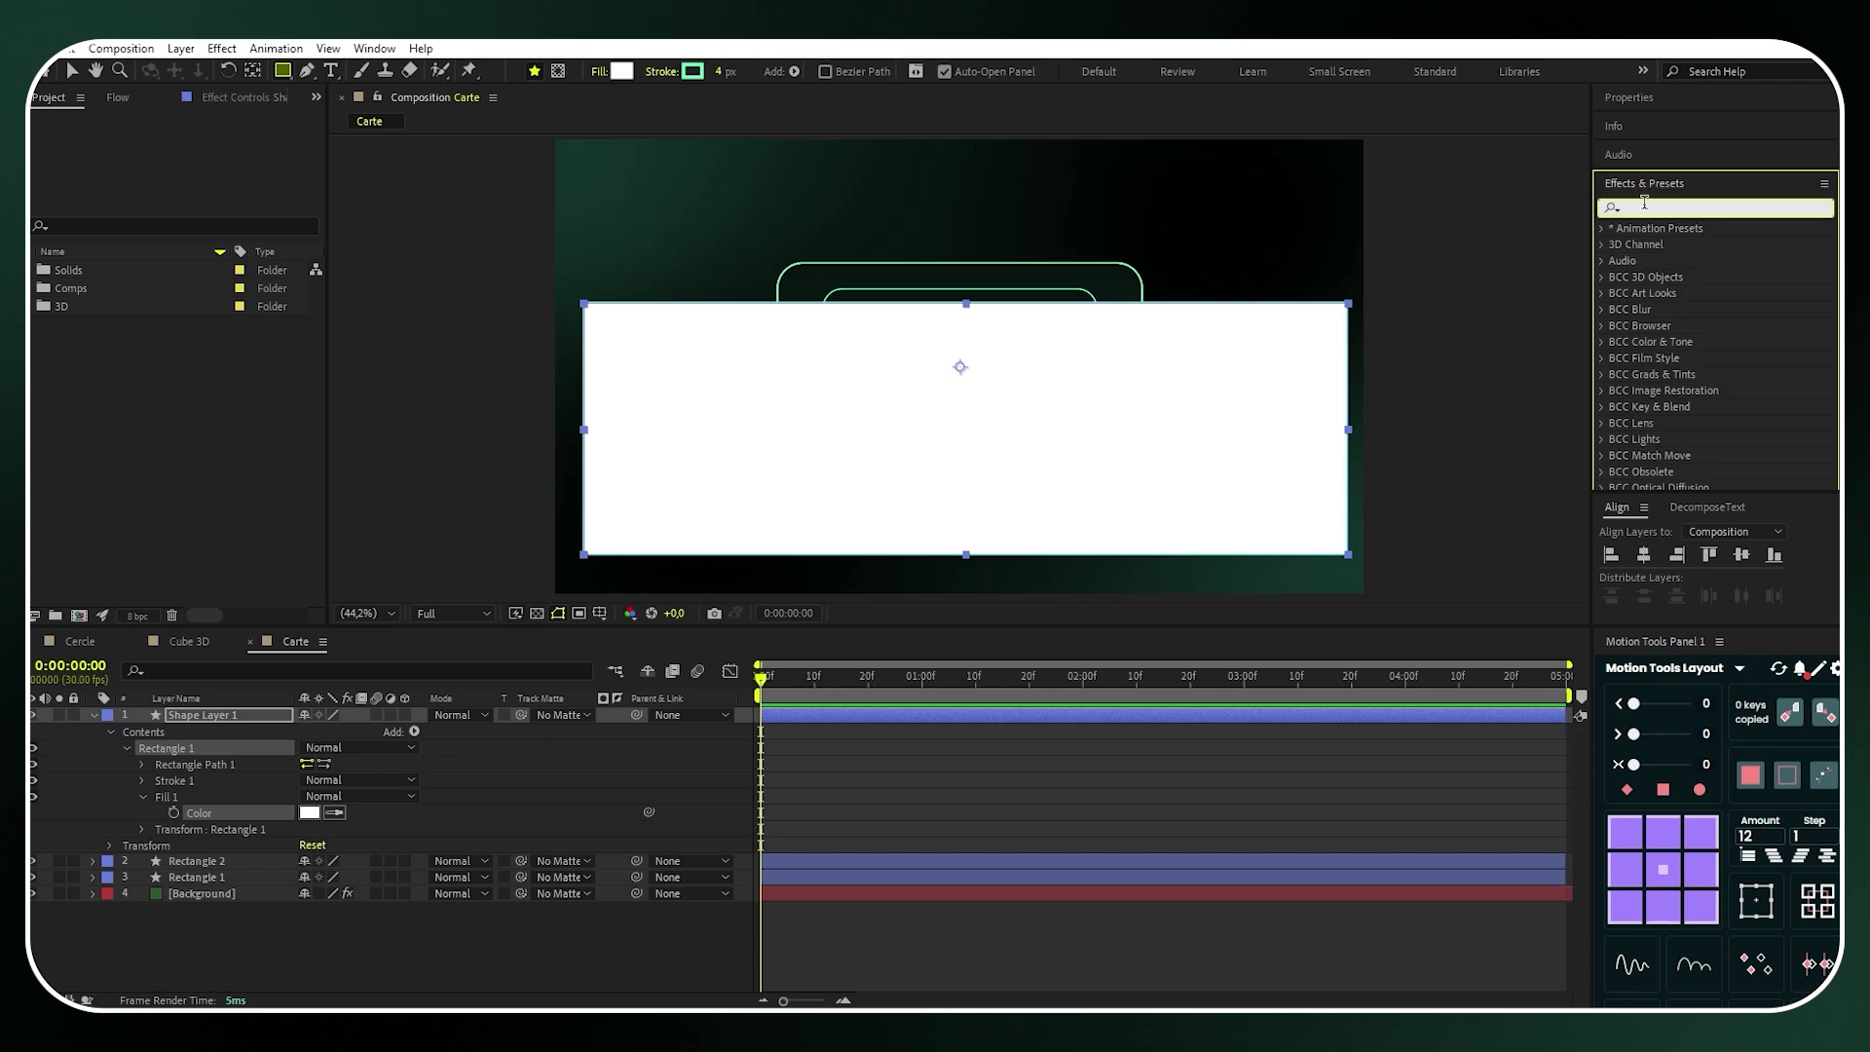
text(fas)
text(t box blur)
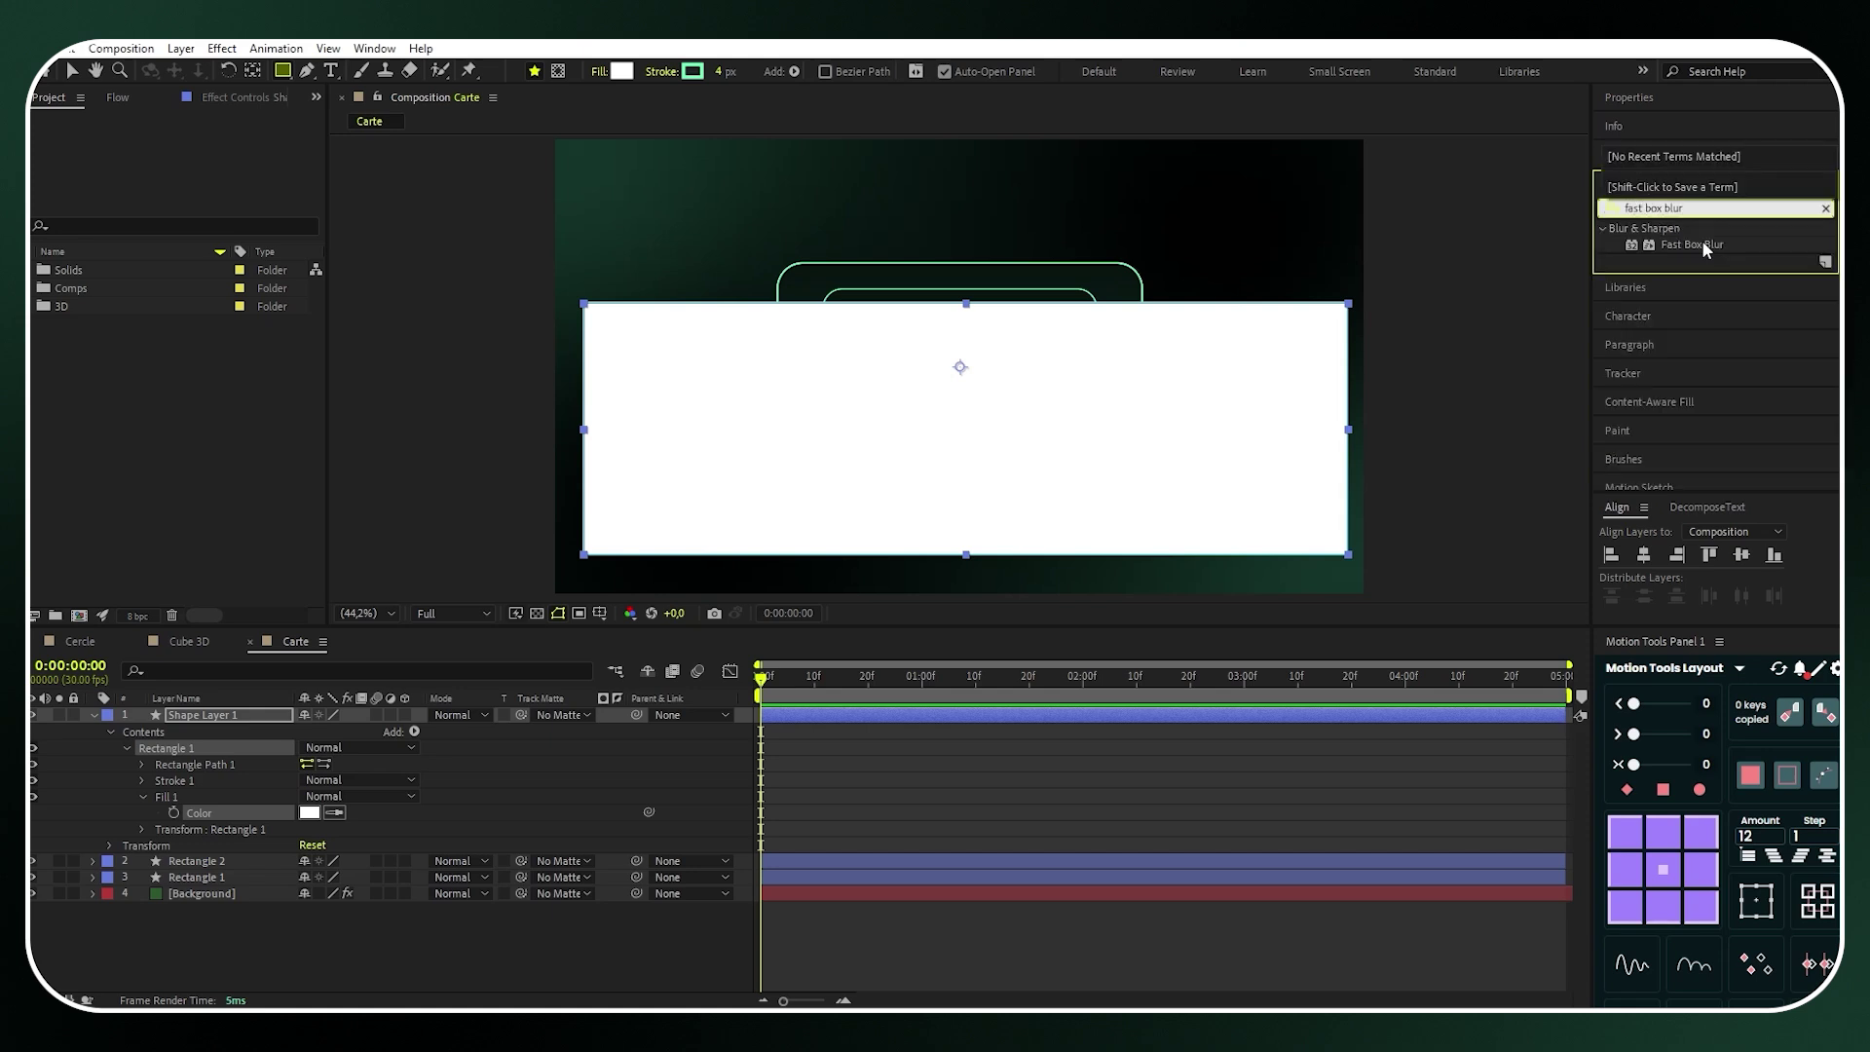
drag(1693, 245, 266, 712)
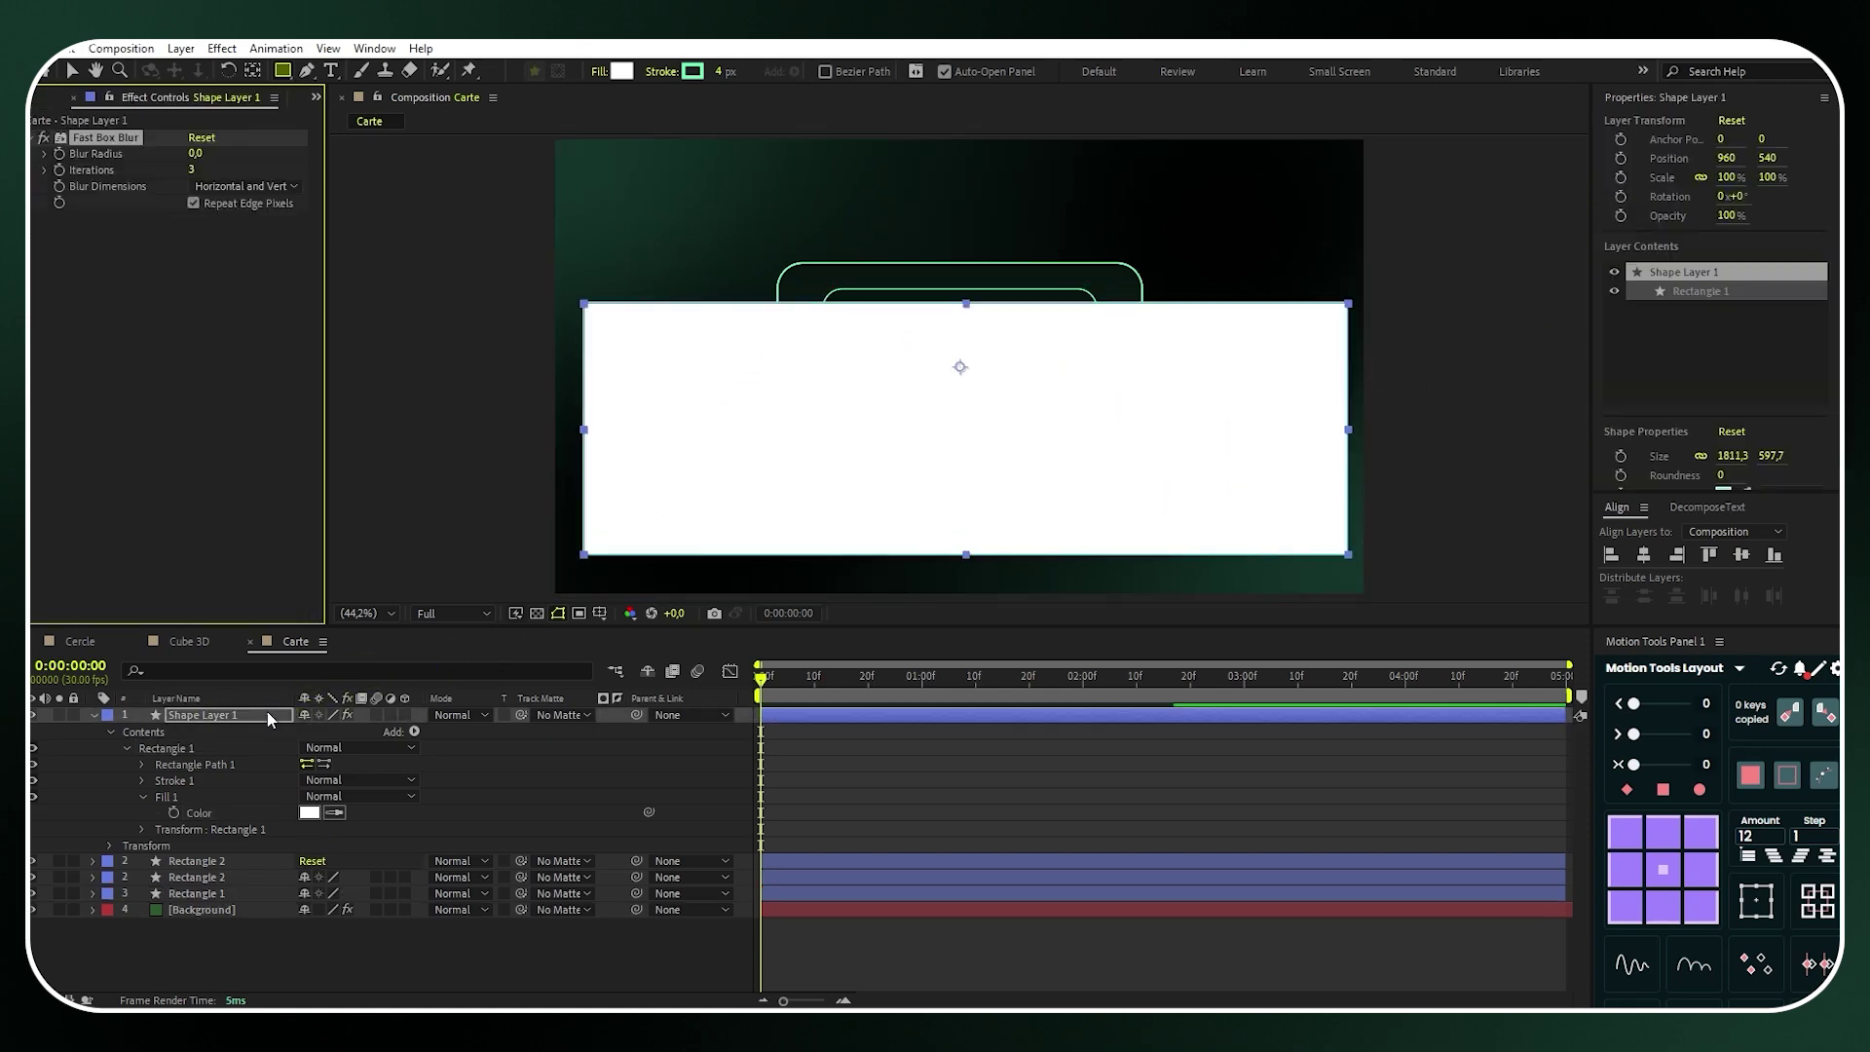
Rename the wide white rectangle's layer as Cache 1
right_click(225, 718)
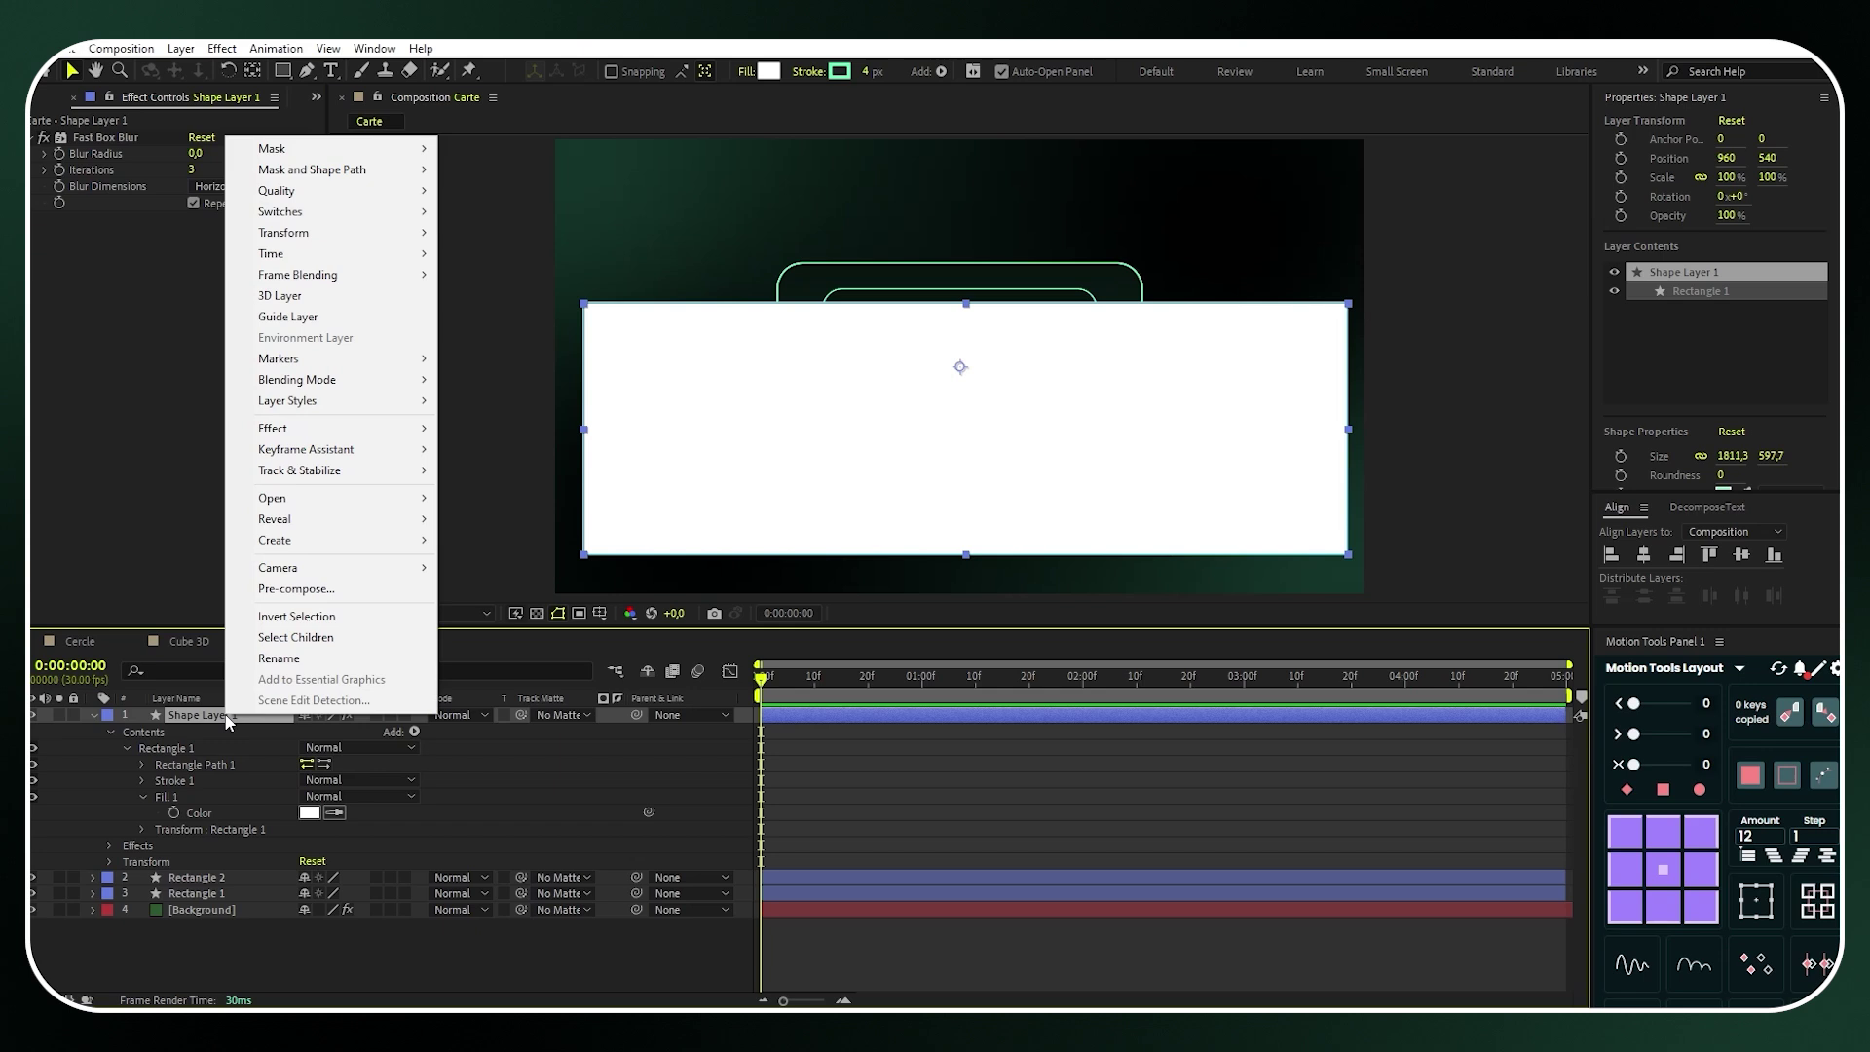
click(278, 659)
text(C)
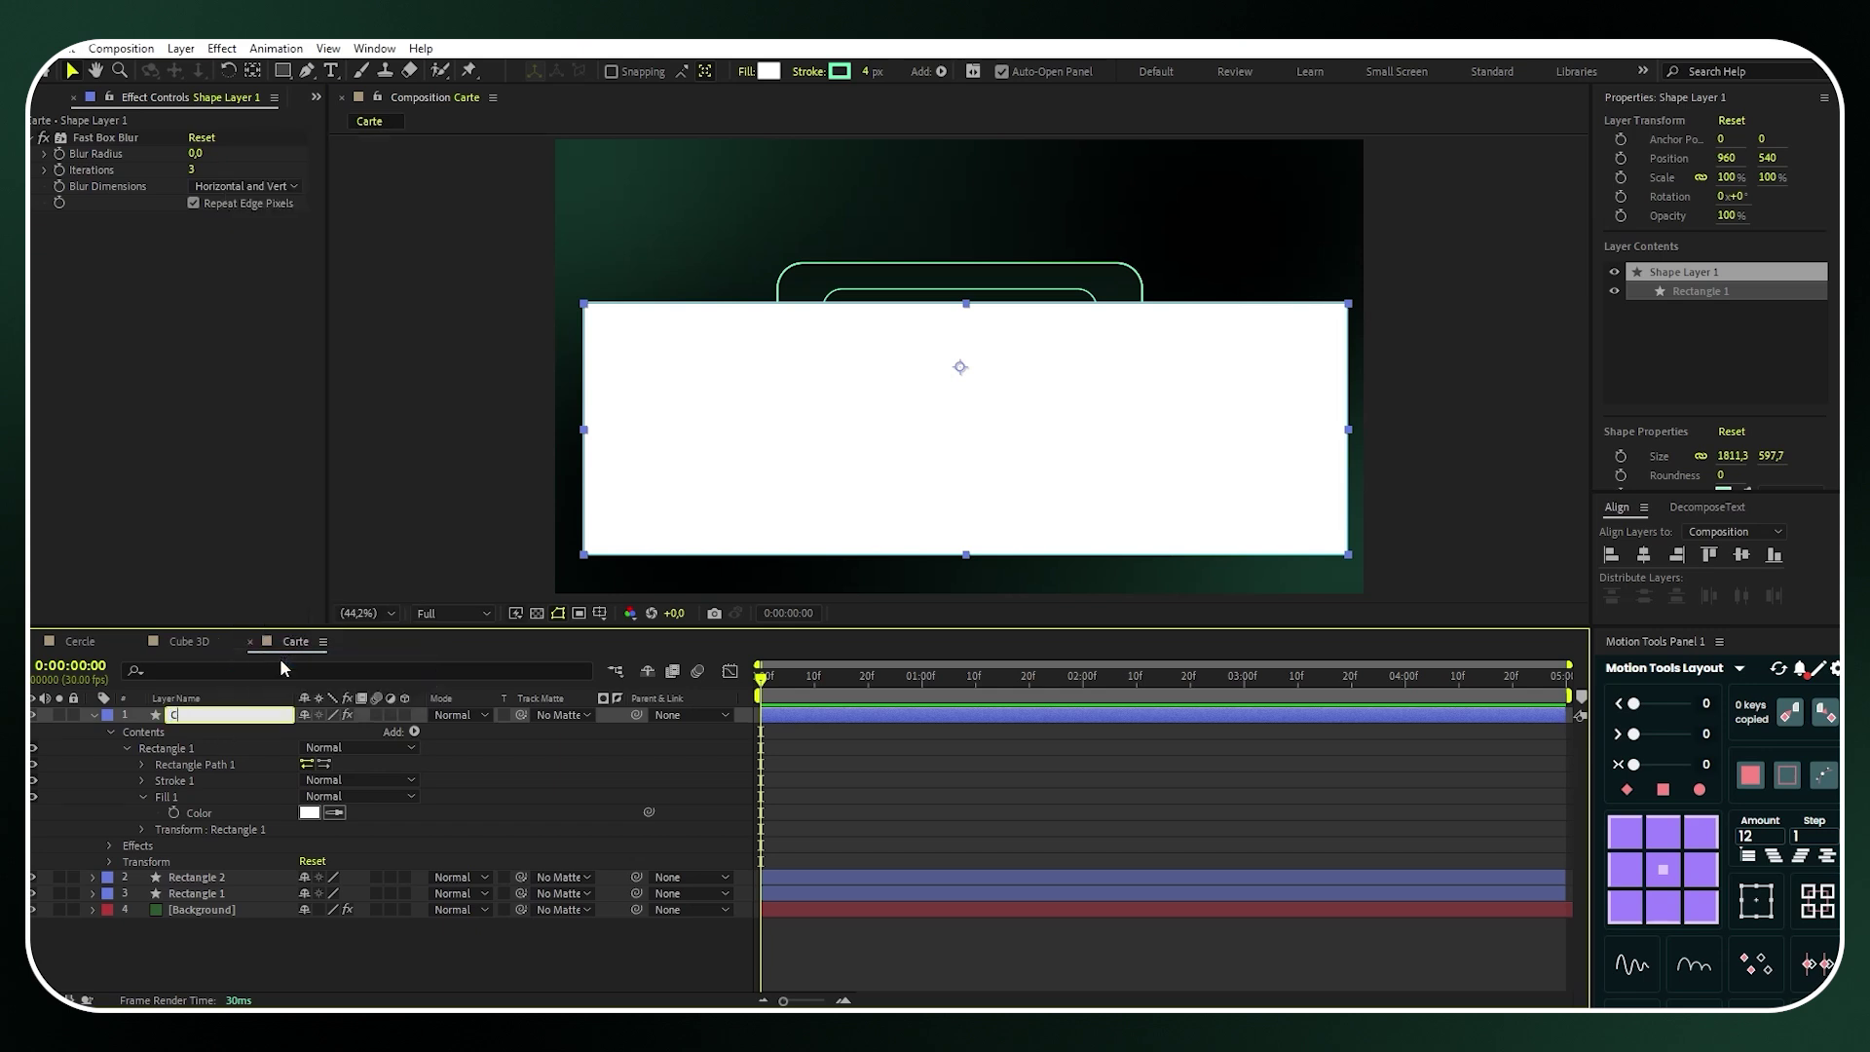
text(ache 1)
key(Return)
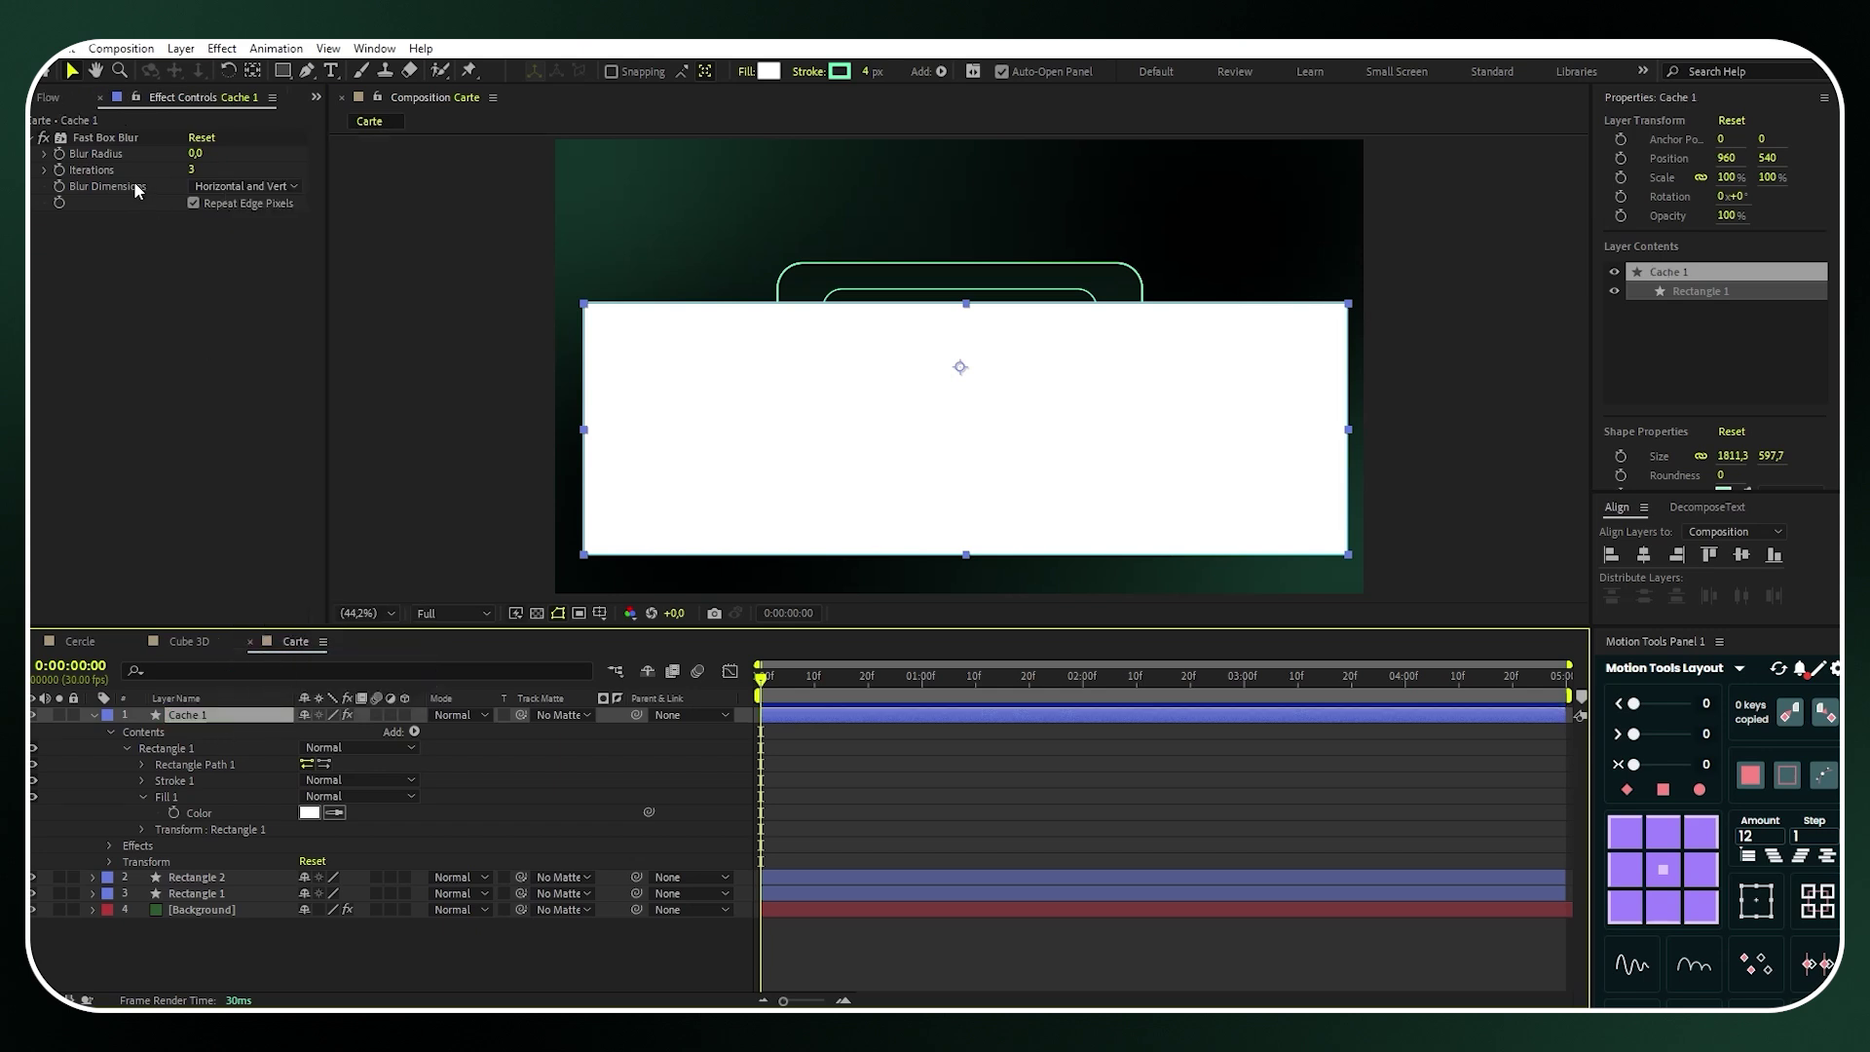
Set Cache 1's Fast Box Blur to a radius of 35 with Vertical blur dimensions, and collapse the layer's properties
click(195, 154)
text(3)
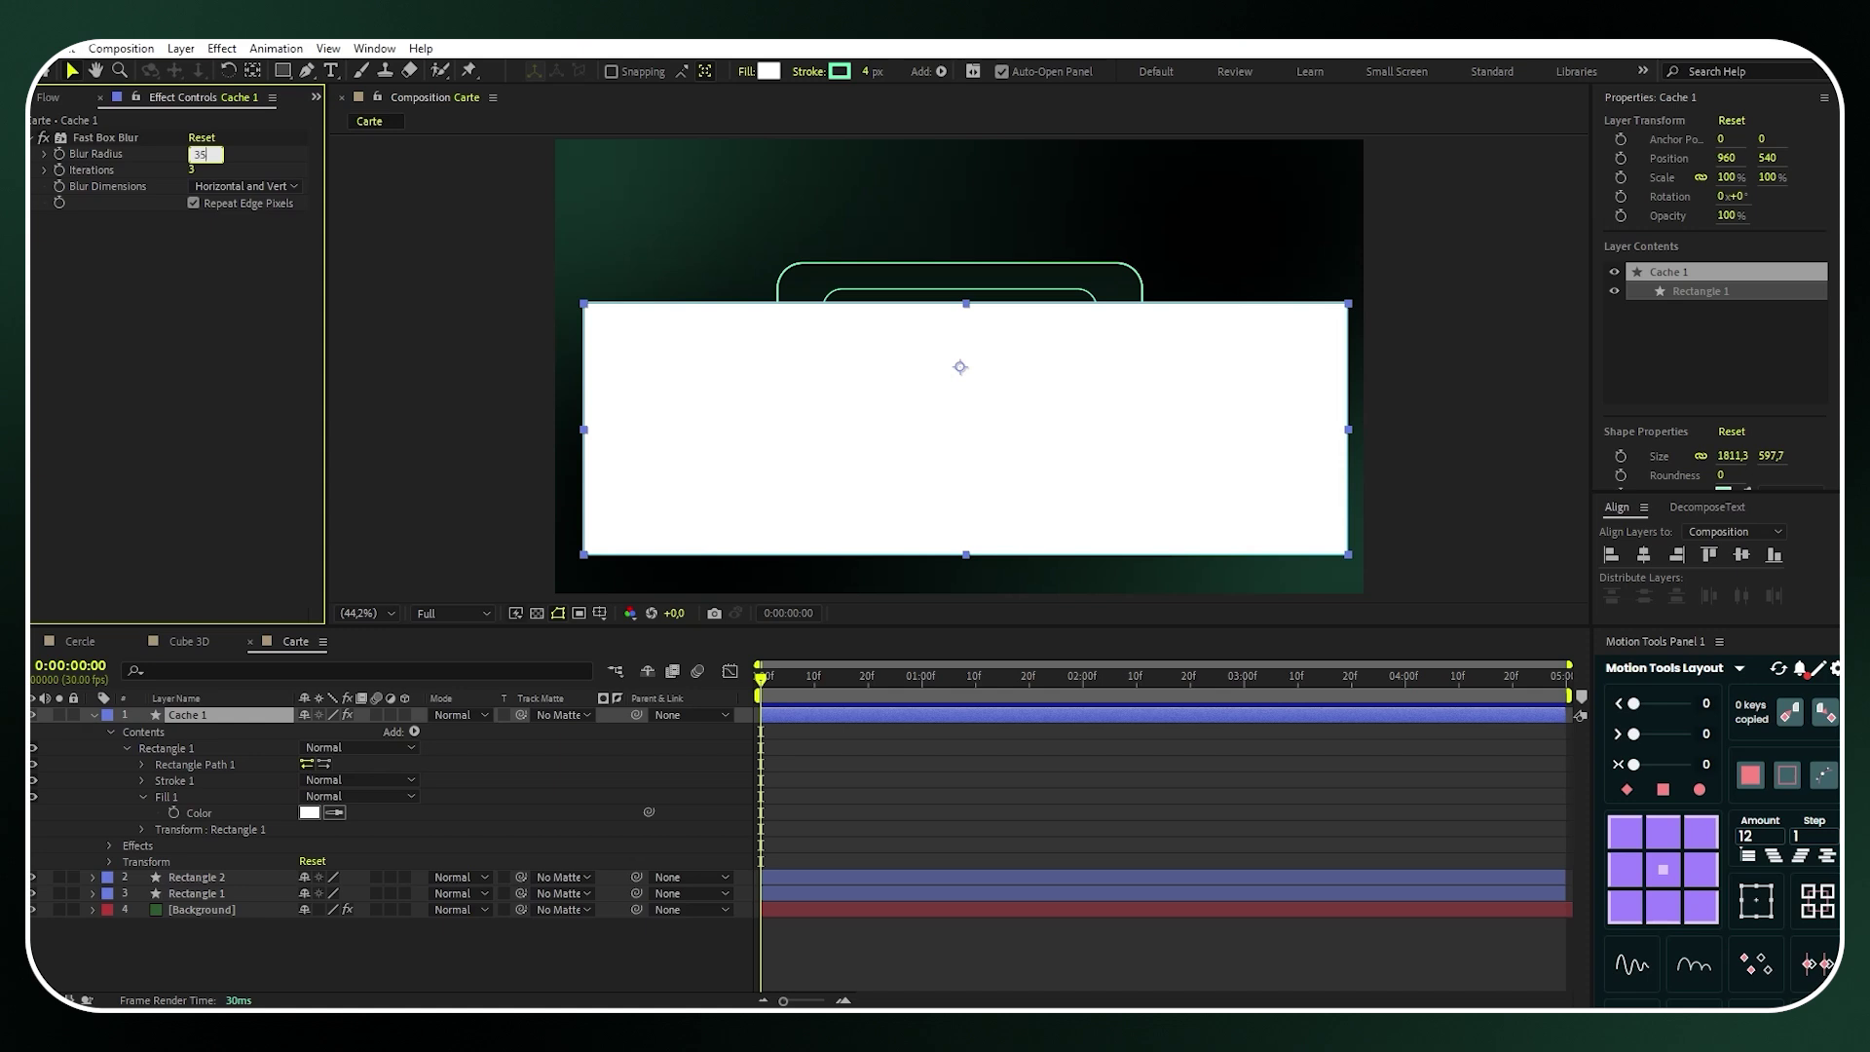
text(5)
key(Return)
click(245, 186)
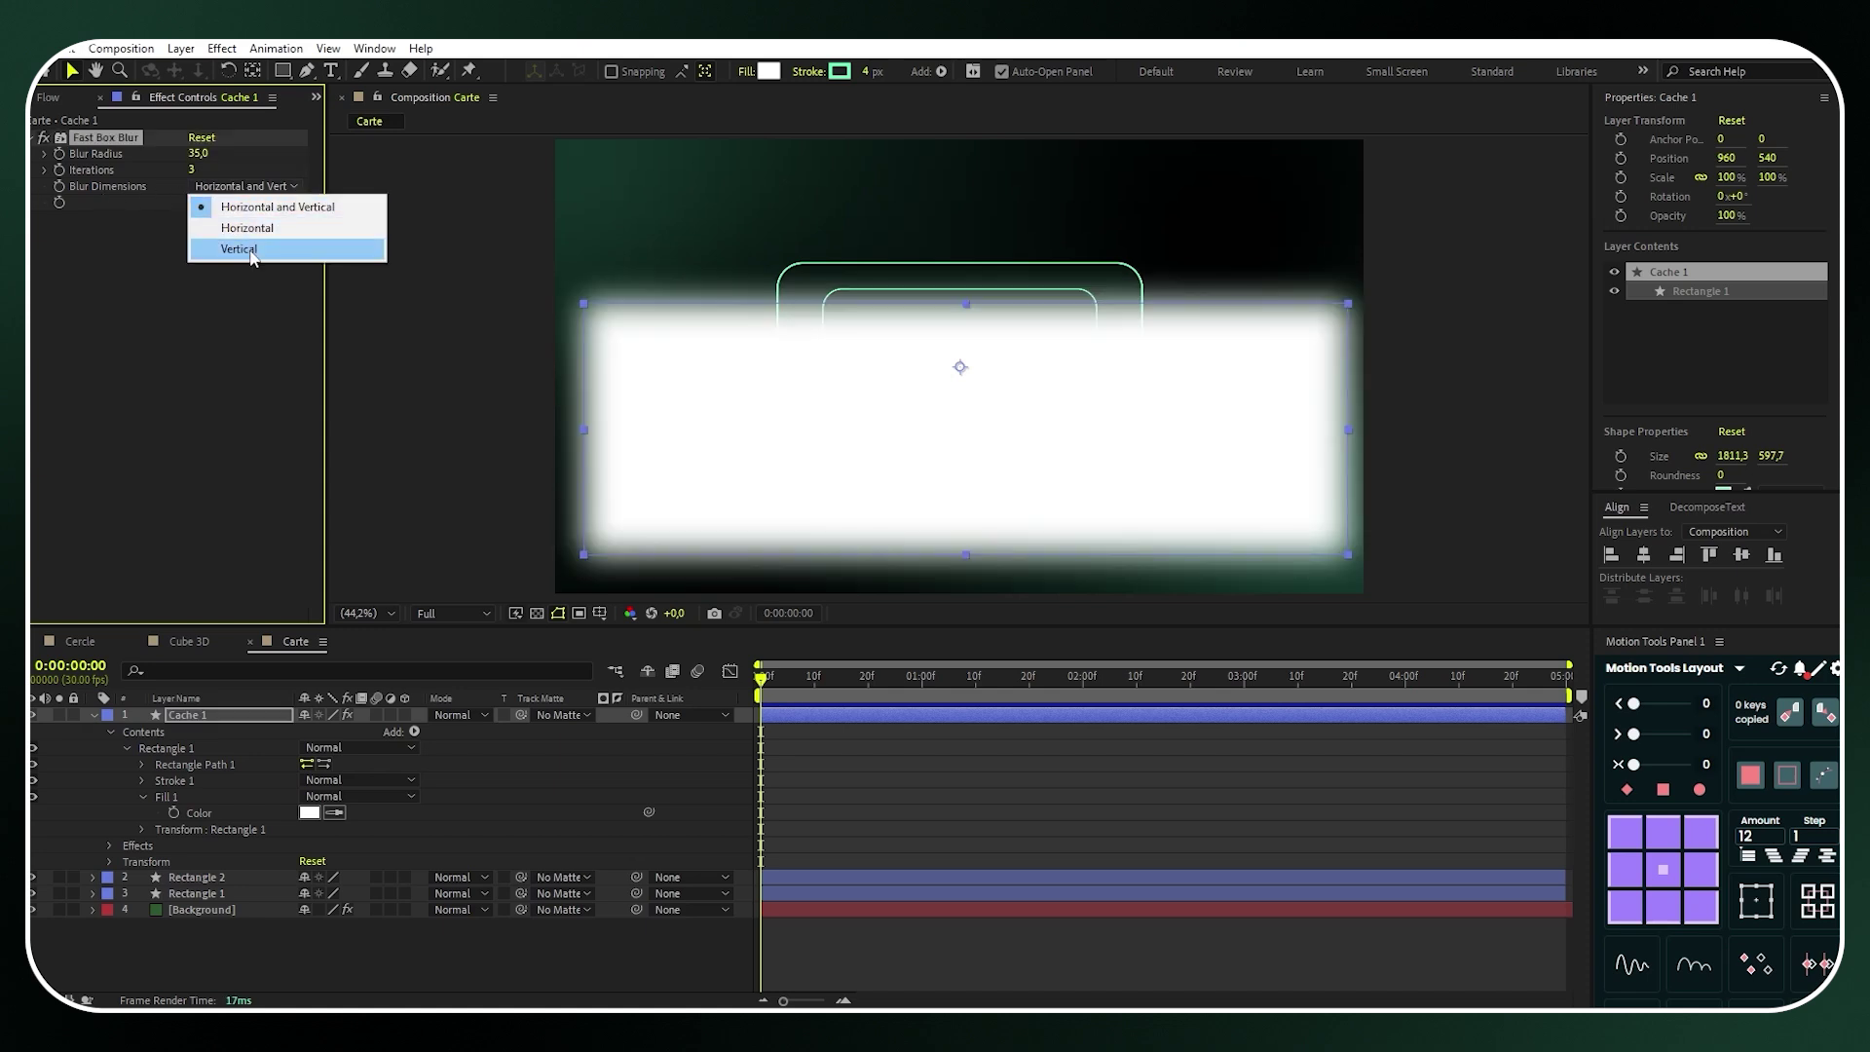
click(238, 249)
click(93, 714)
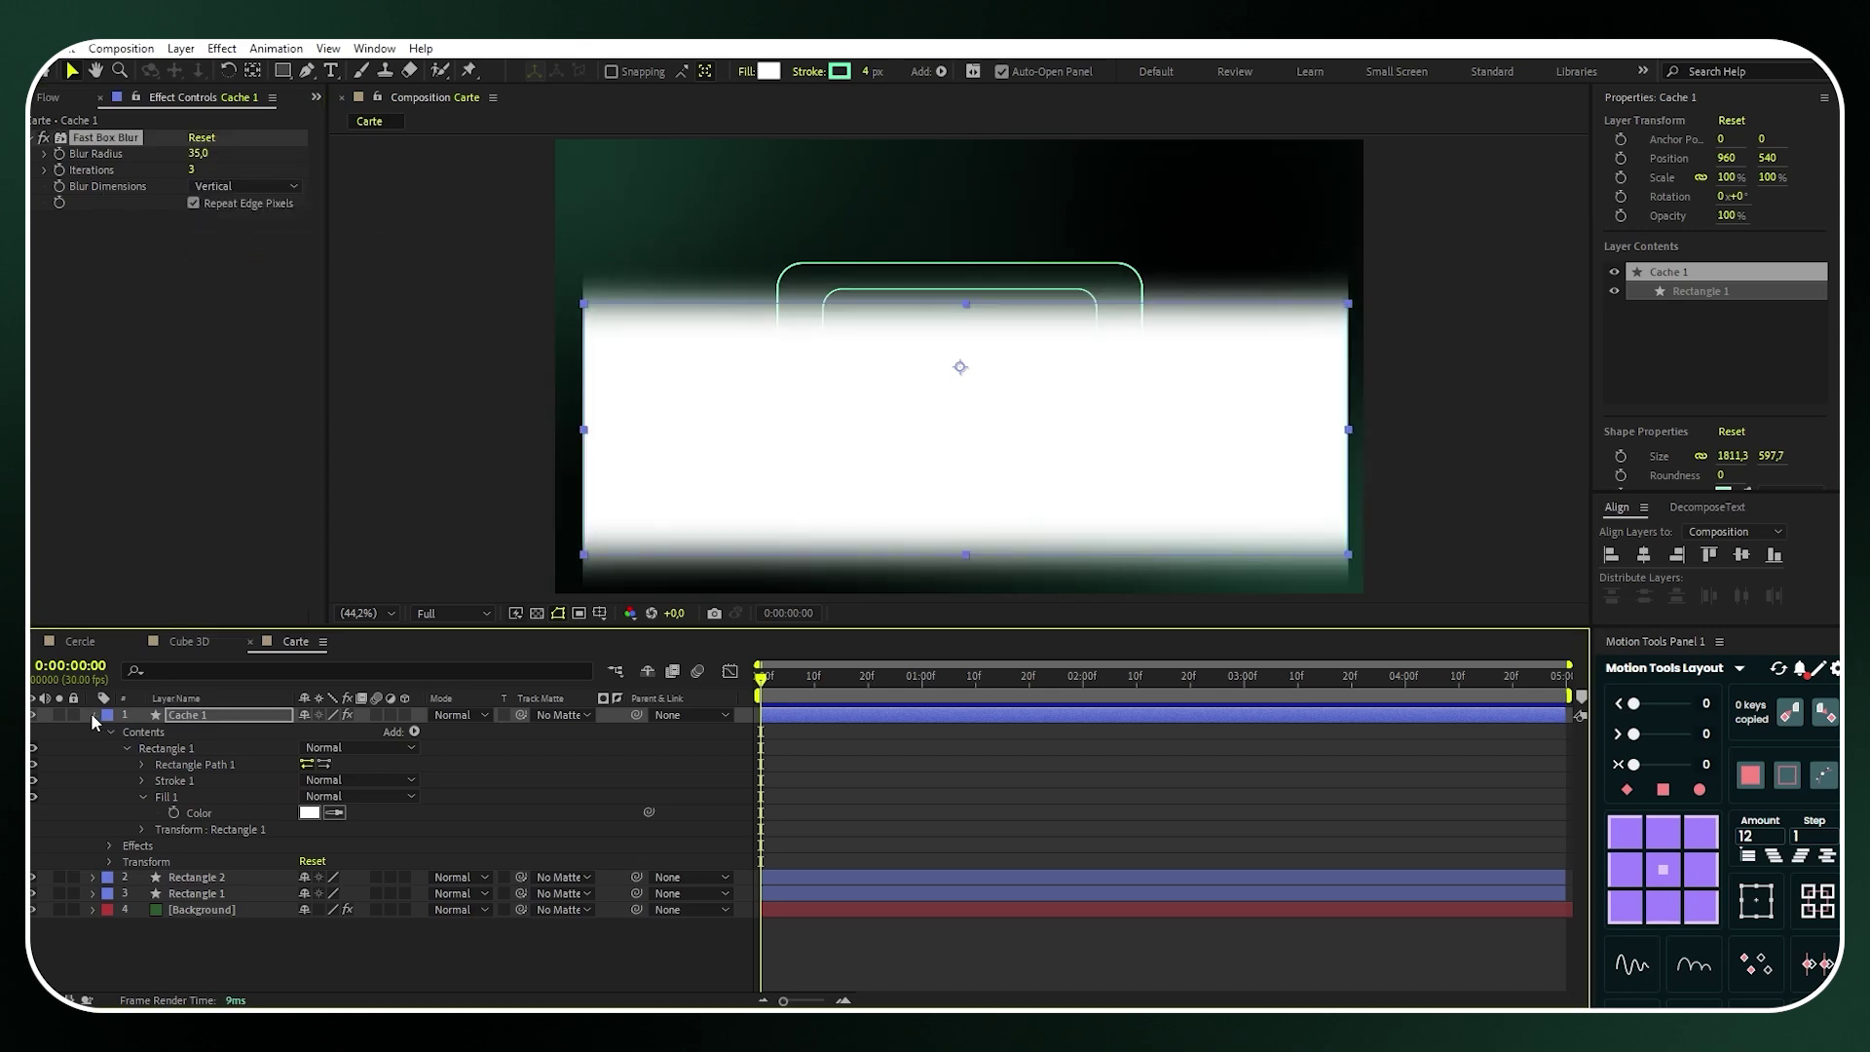
Set Cache 1 as the track matte of the Rectangle 2 layer
click(225, 733)
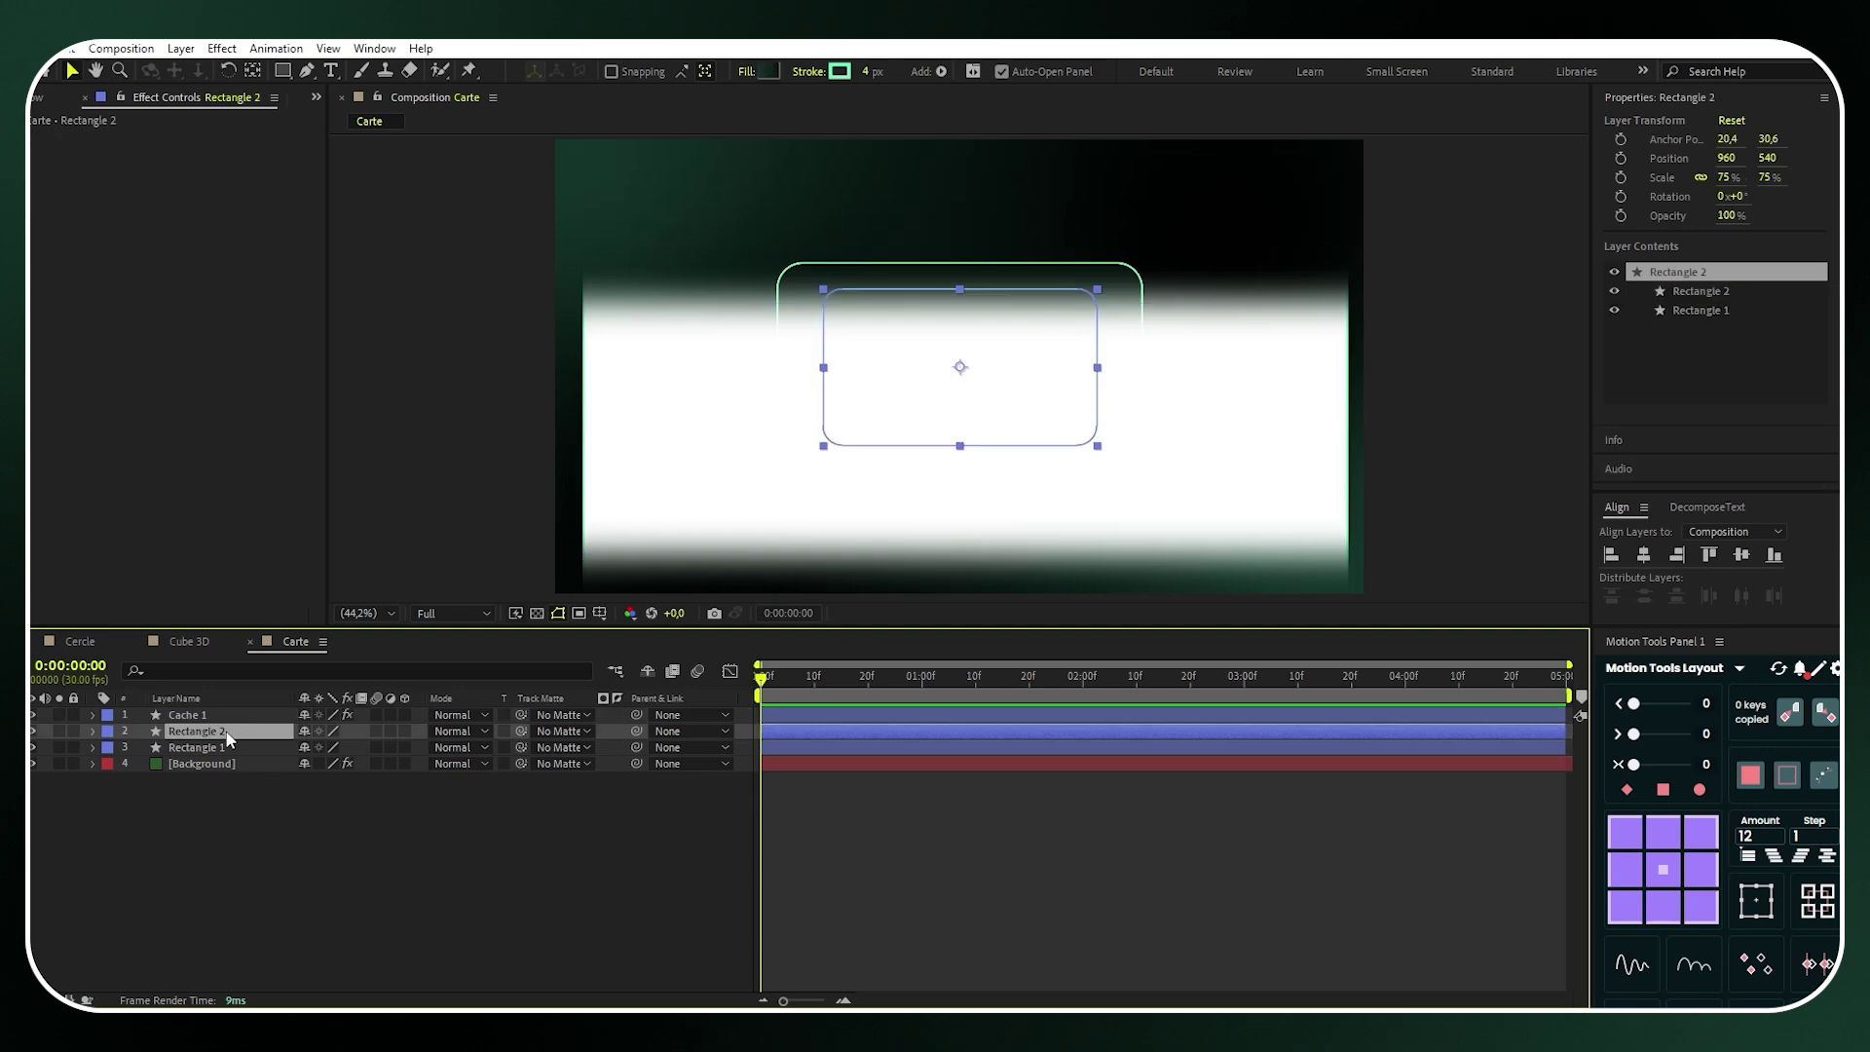
click(561, 733)
click(600, 780)
click(600, 780)
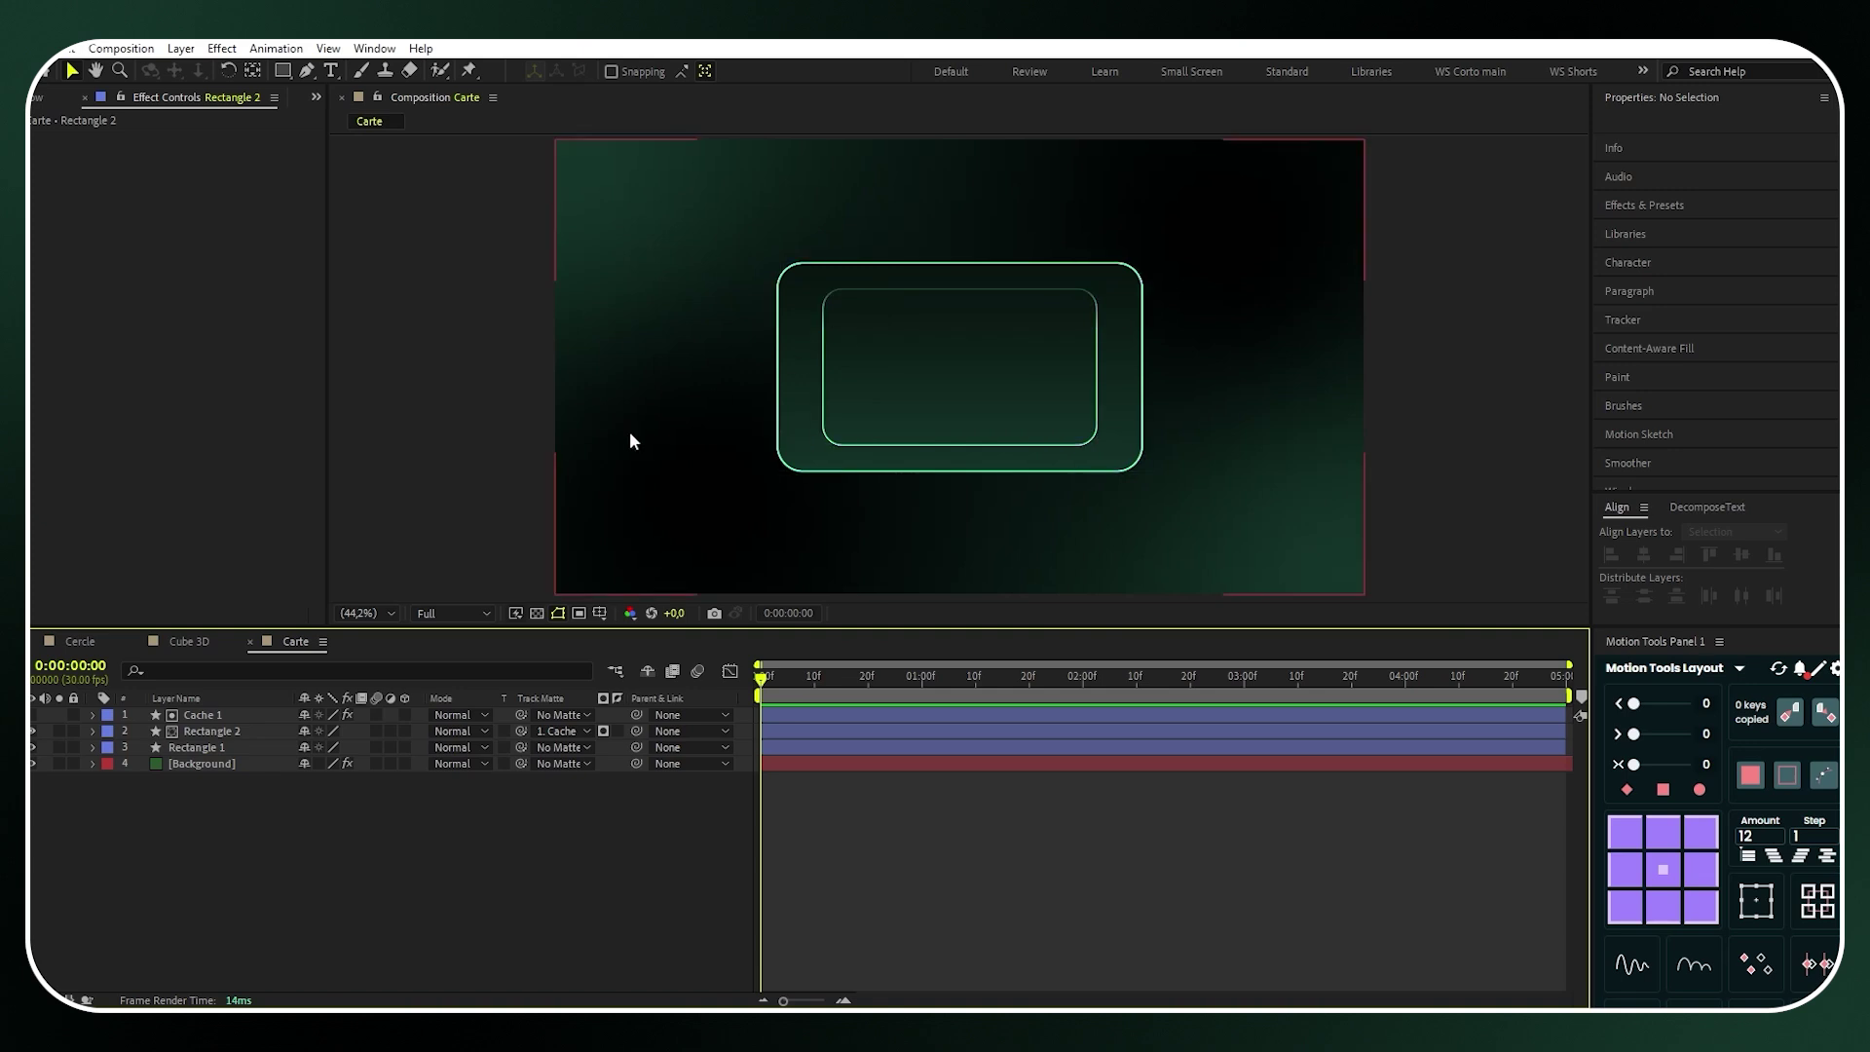
Move the Cache 1 layer down to a Y position of 647 and collapse its properties
click(231, 713)
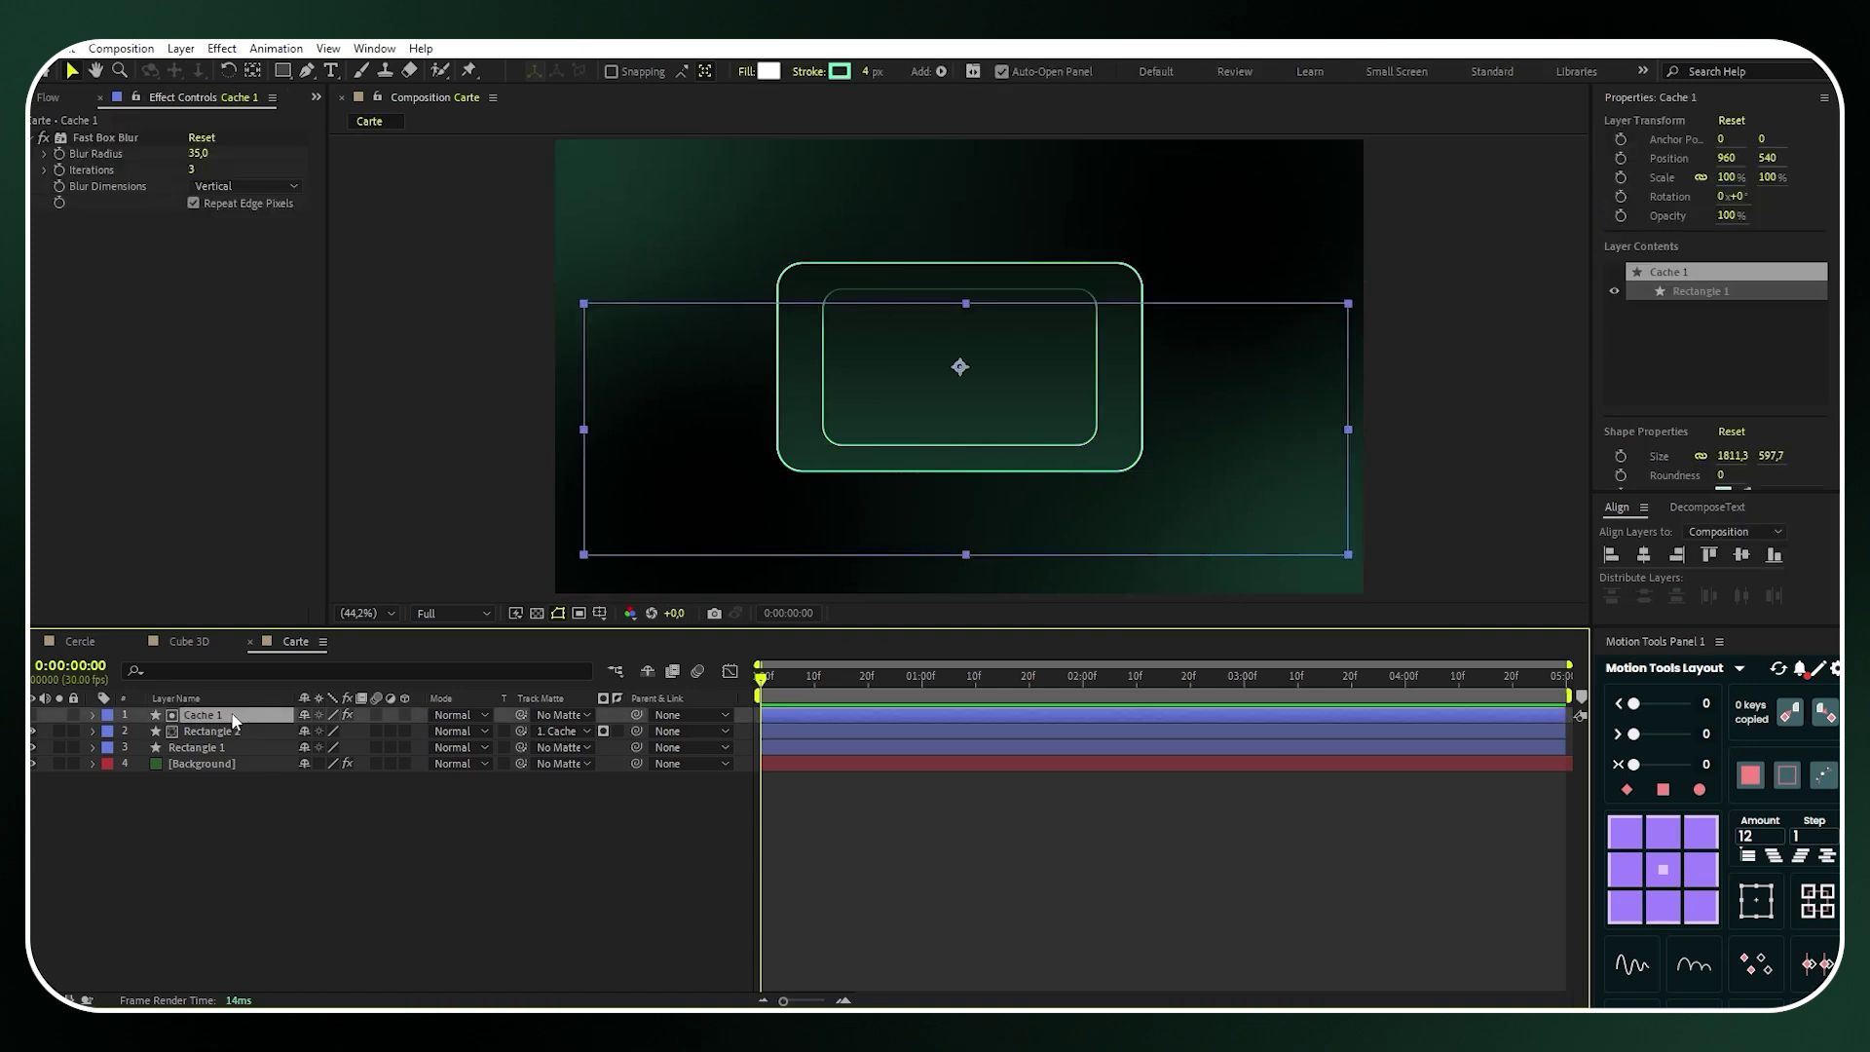
key(p)
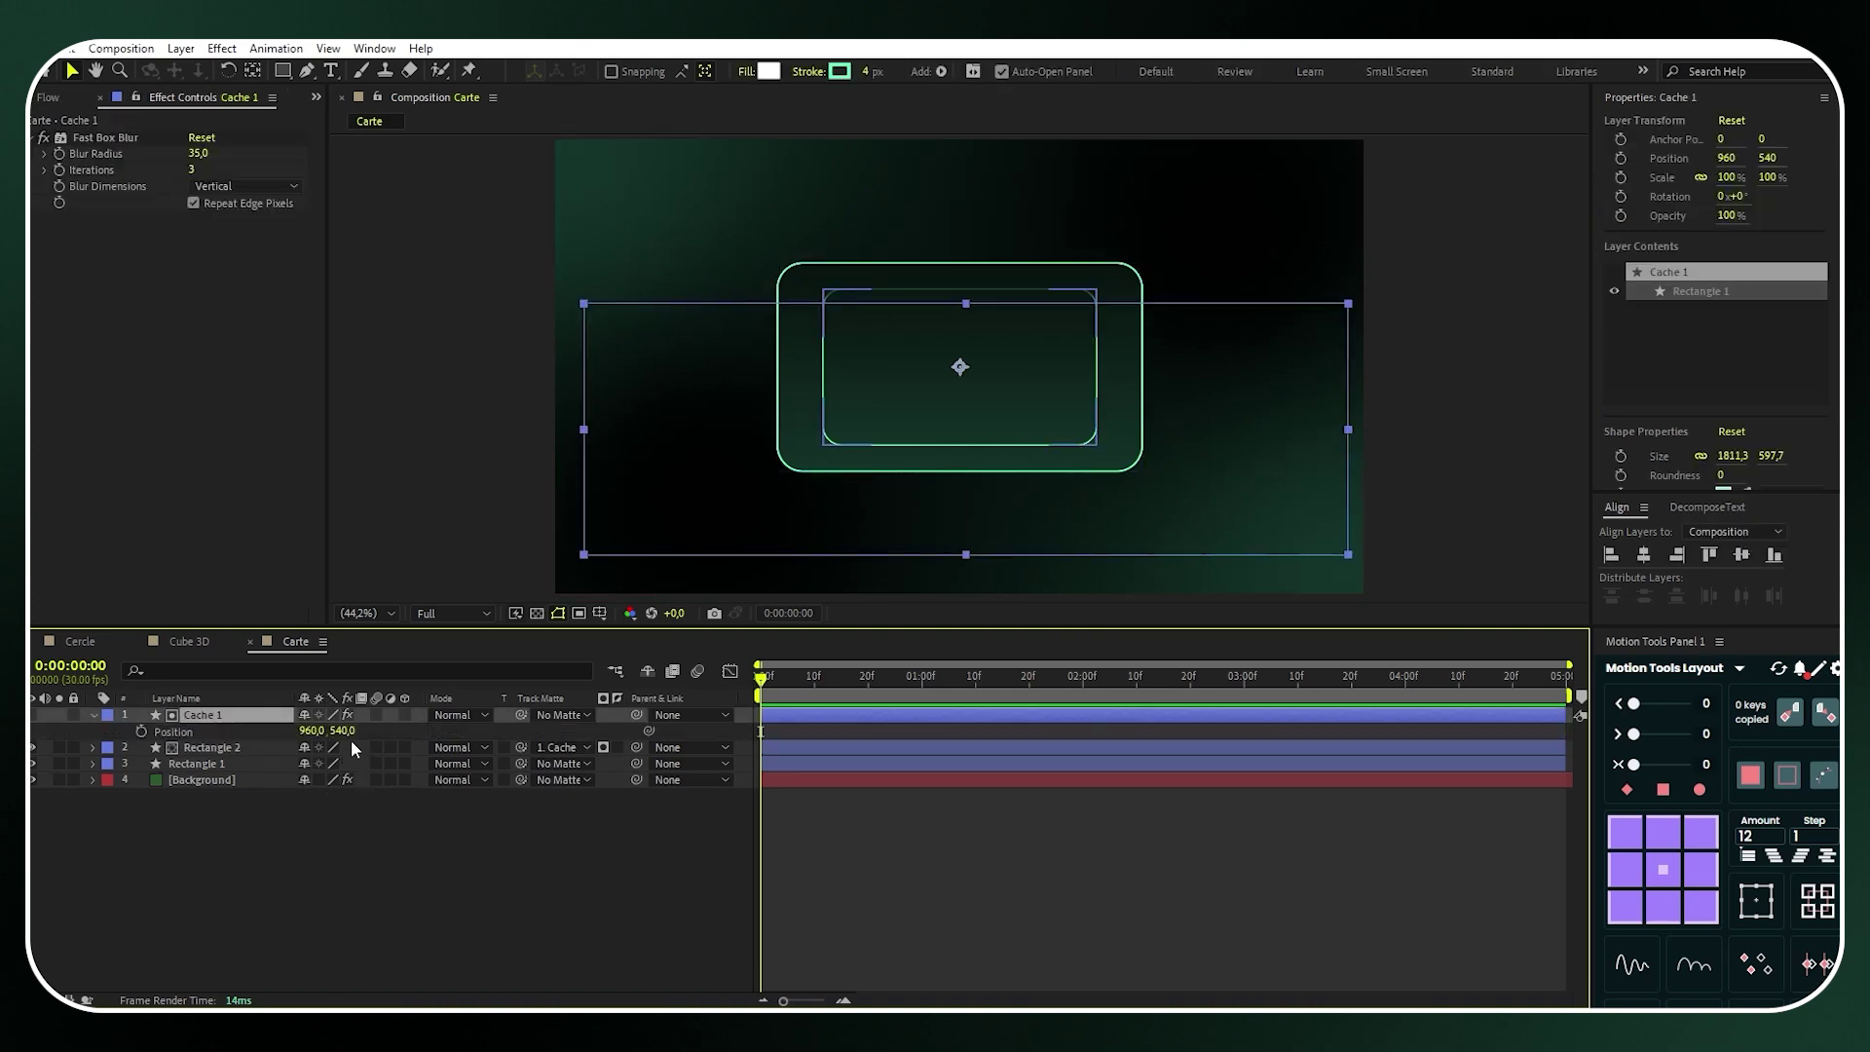
drag(343, 731, 448, 722)
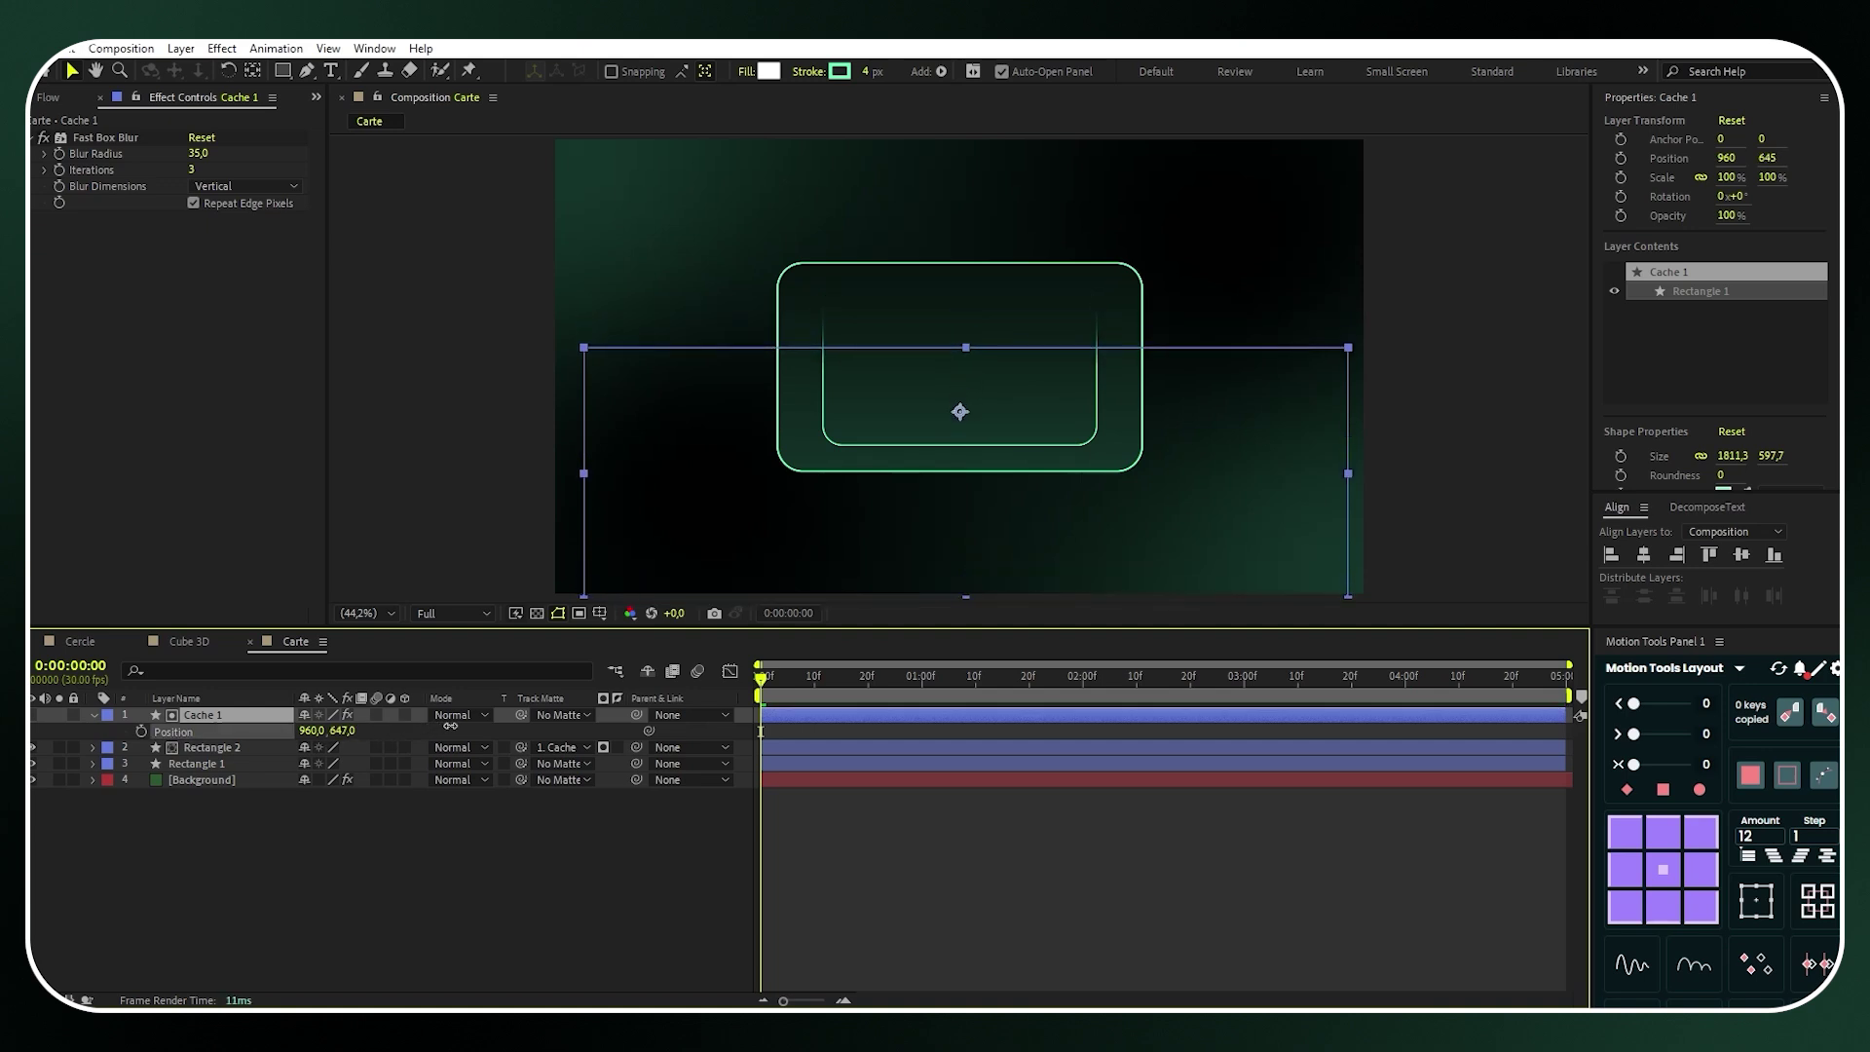
click(94, 713)
click(179, 801)
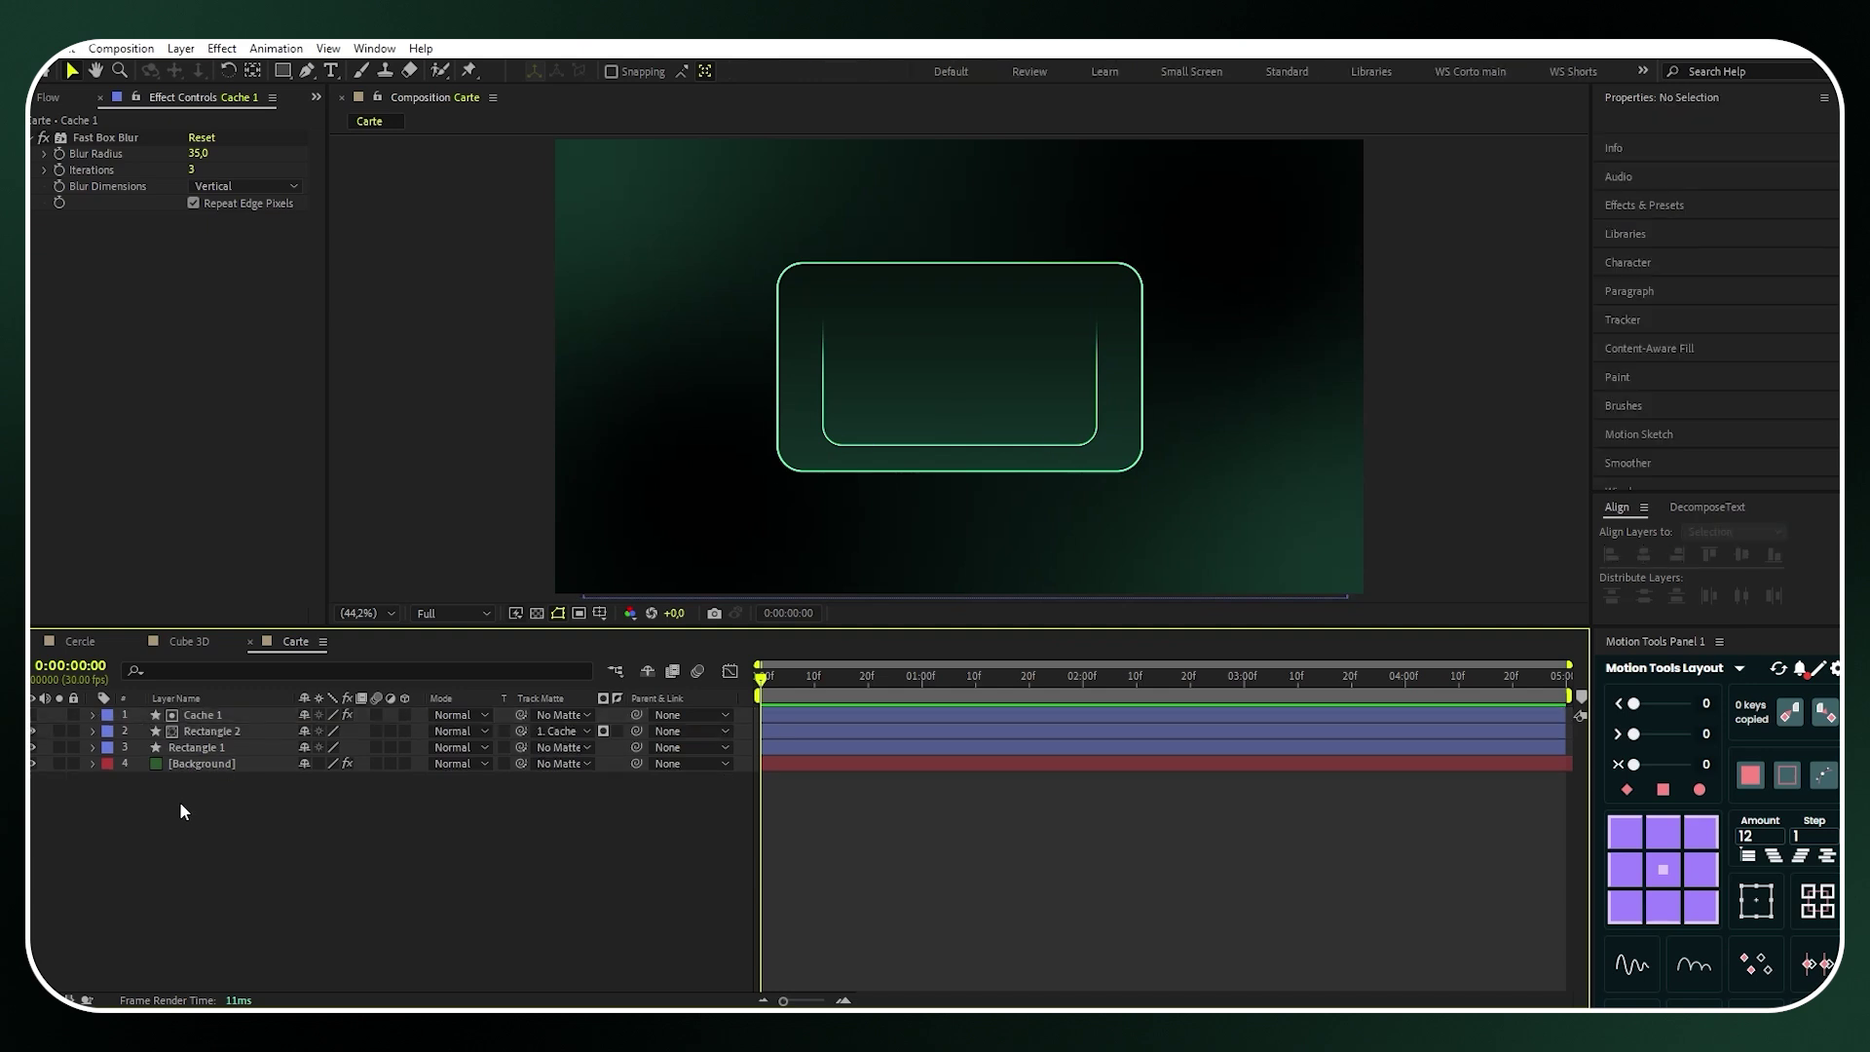
Duplicate the Cache 1, Rectangle 2 and Rectangle 1 layers and keep the copies together above the originals
click(199, 746)
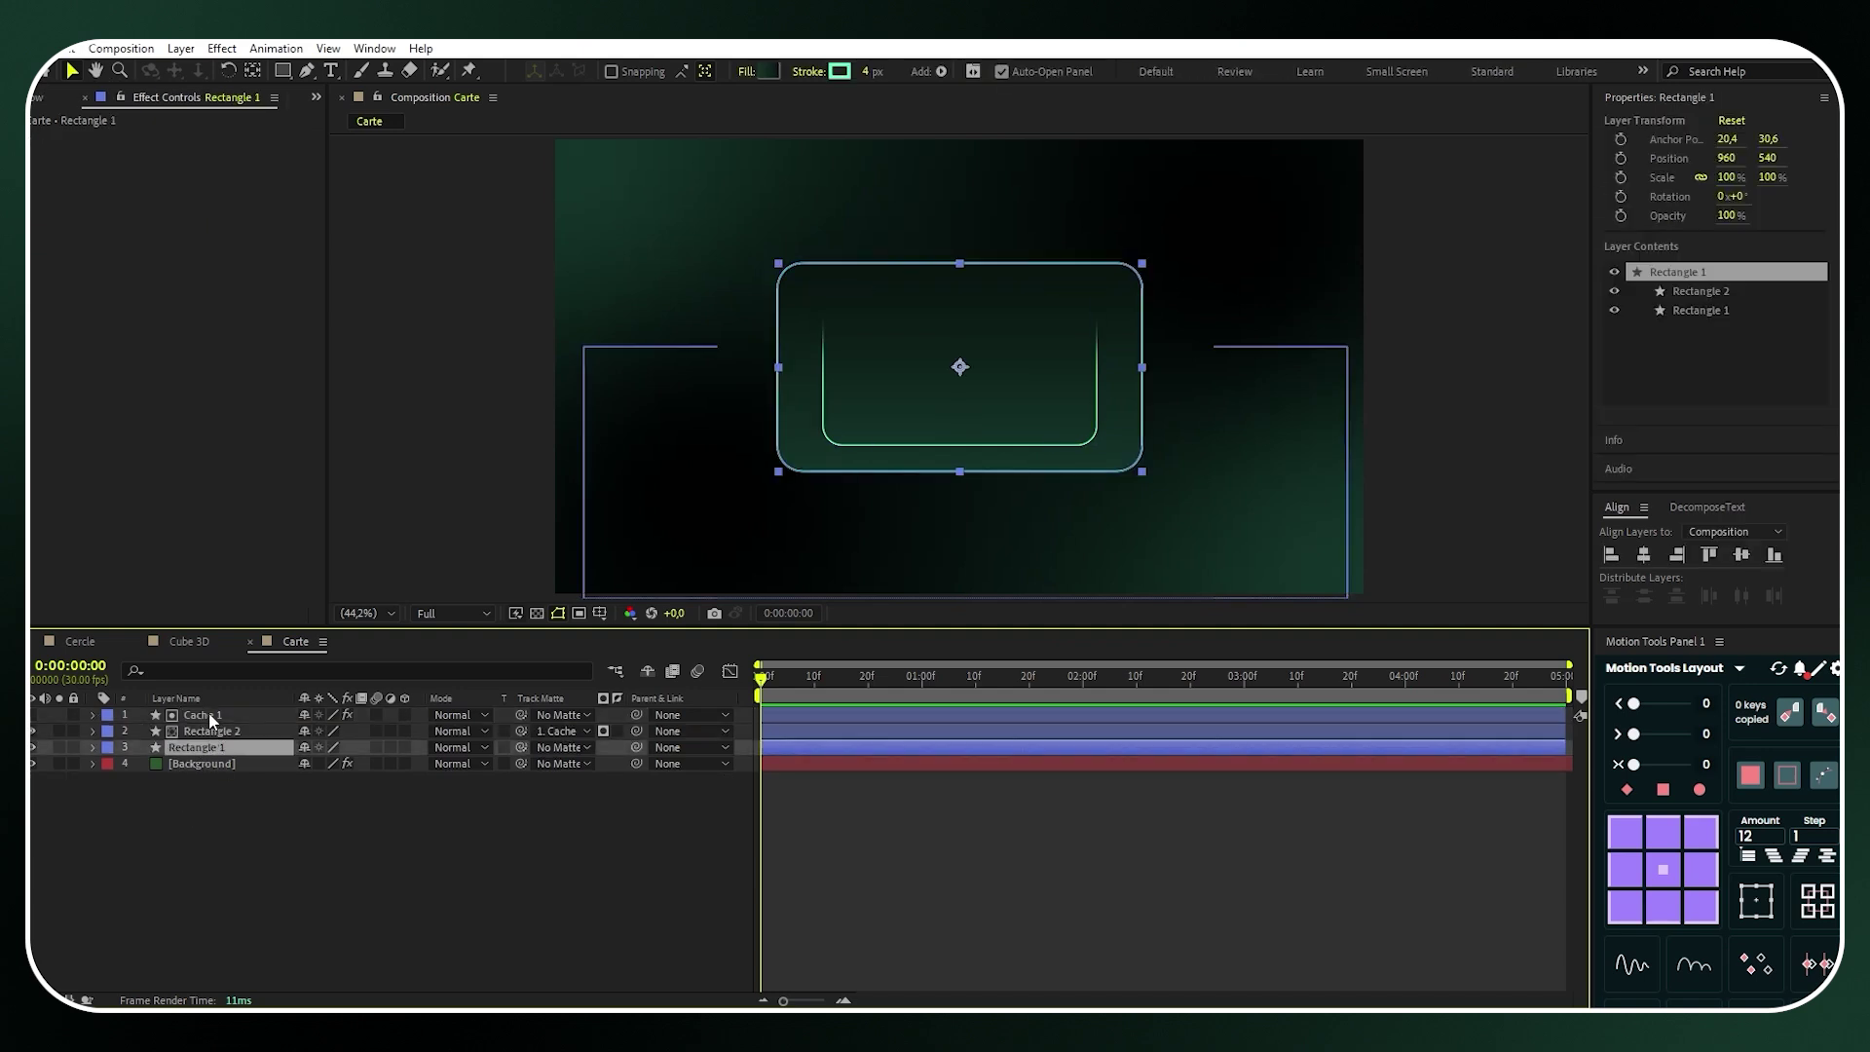
shift+click(207, 719)
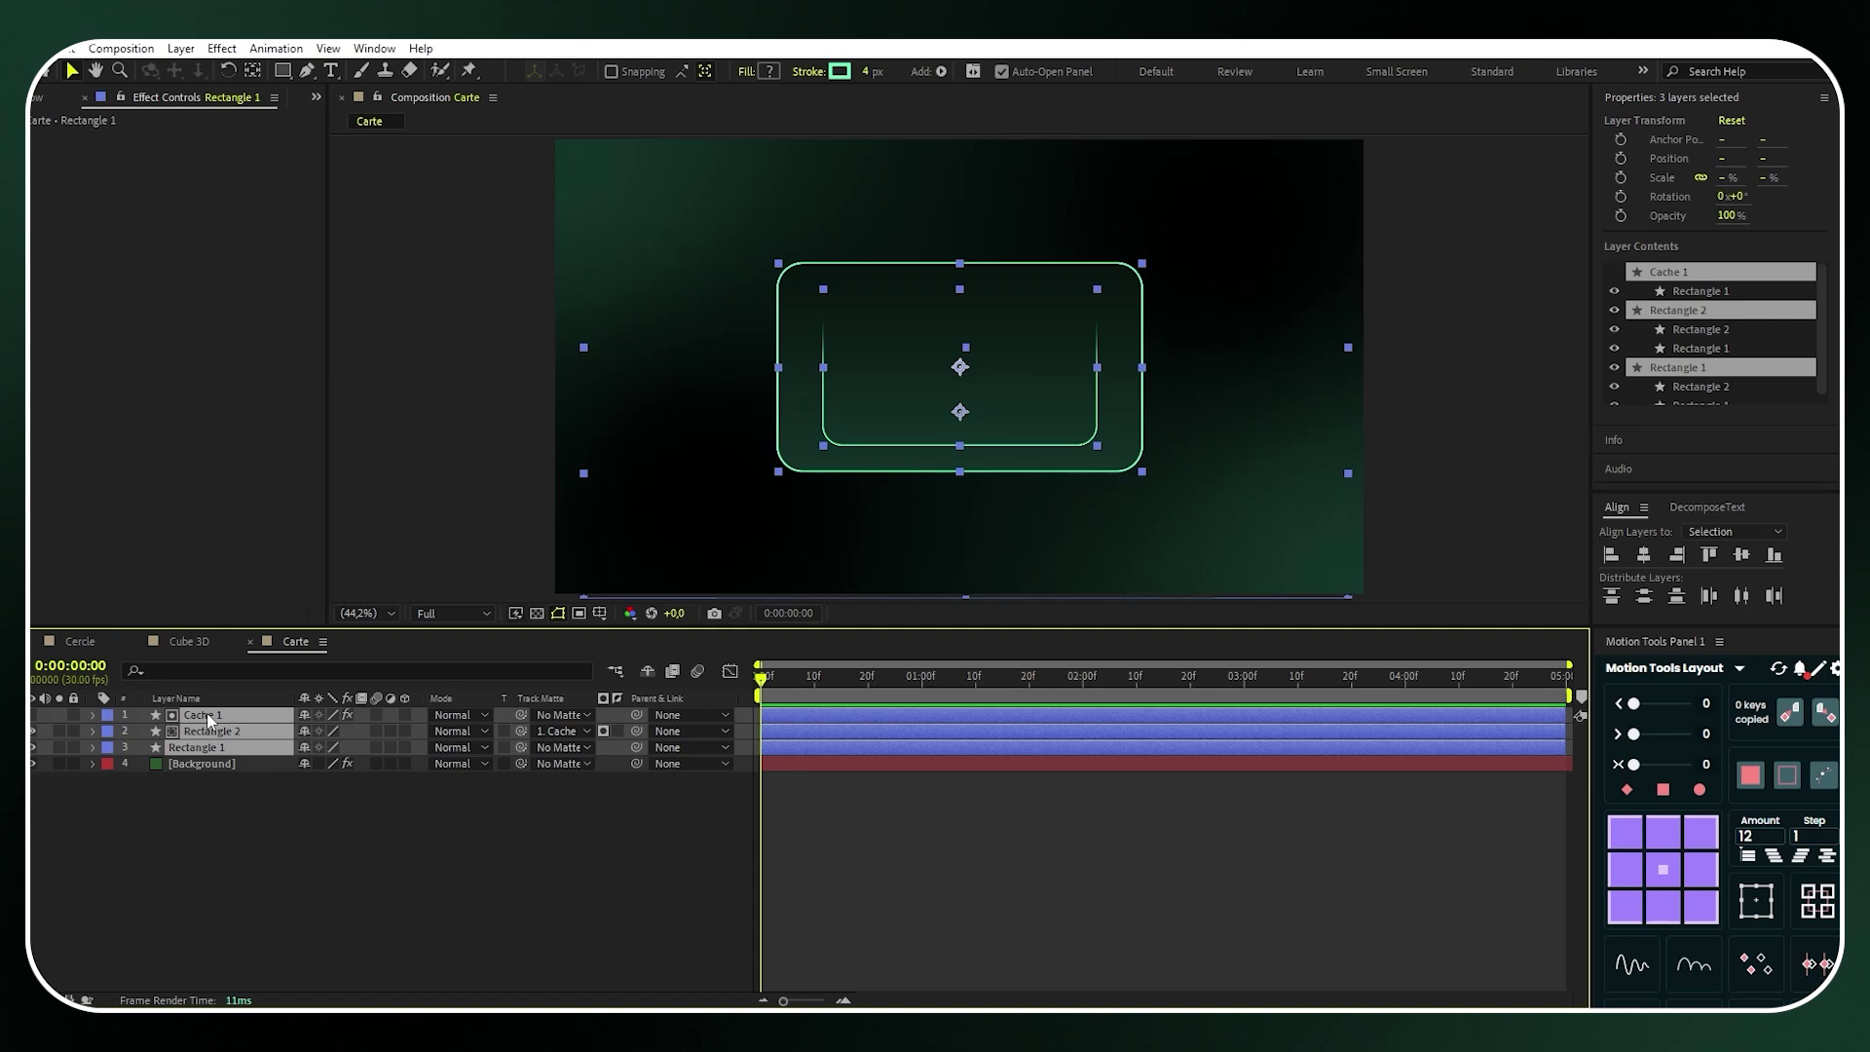
key(ctrl+d)
drag(203, 745, 204, 726)
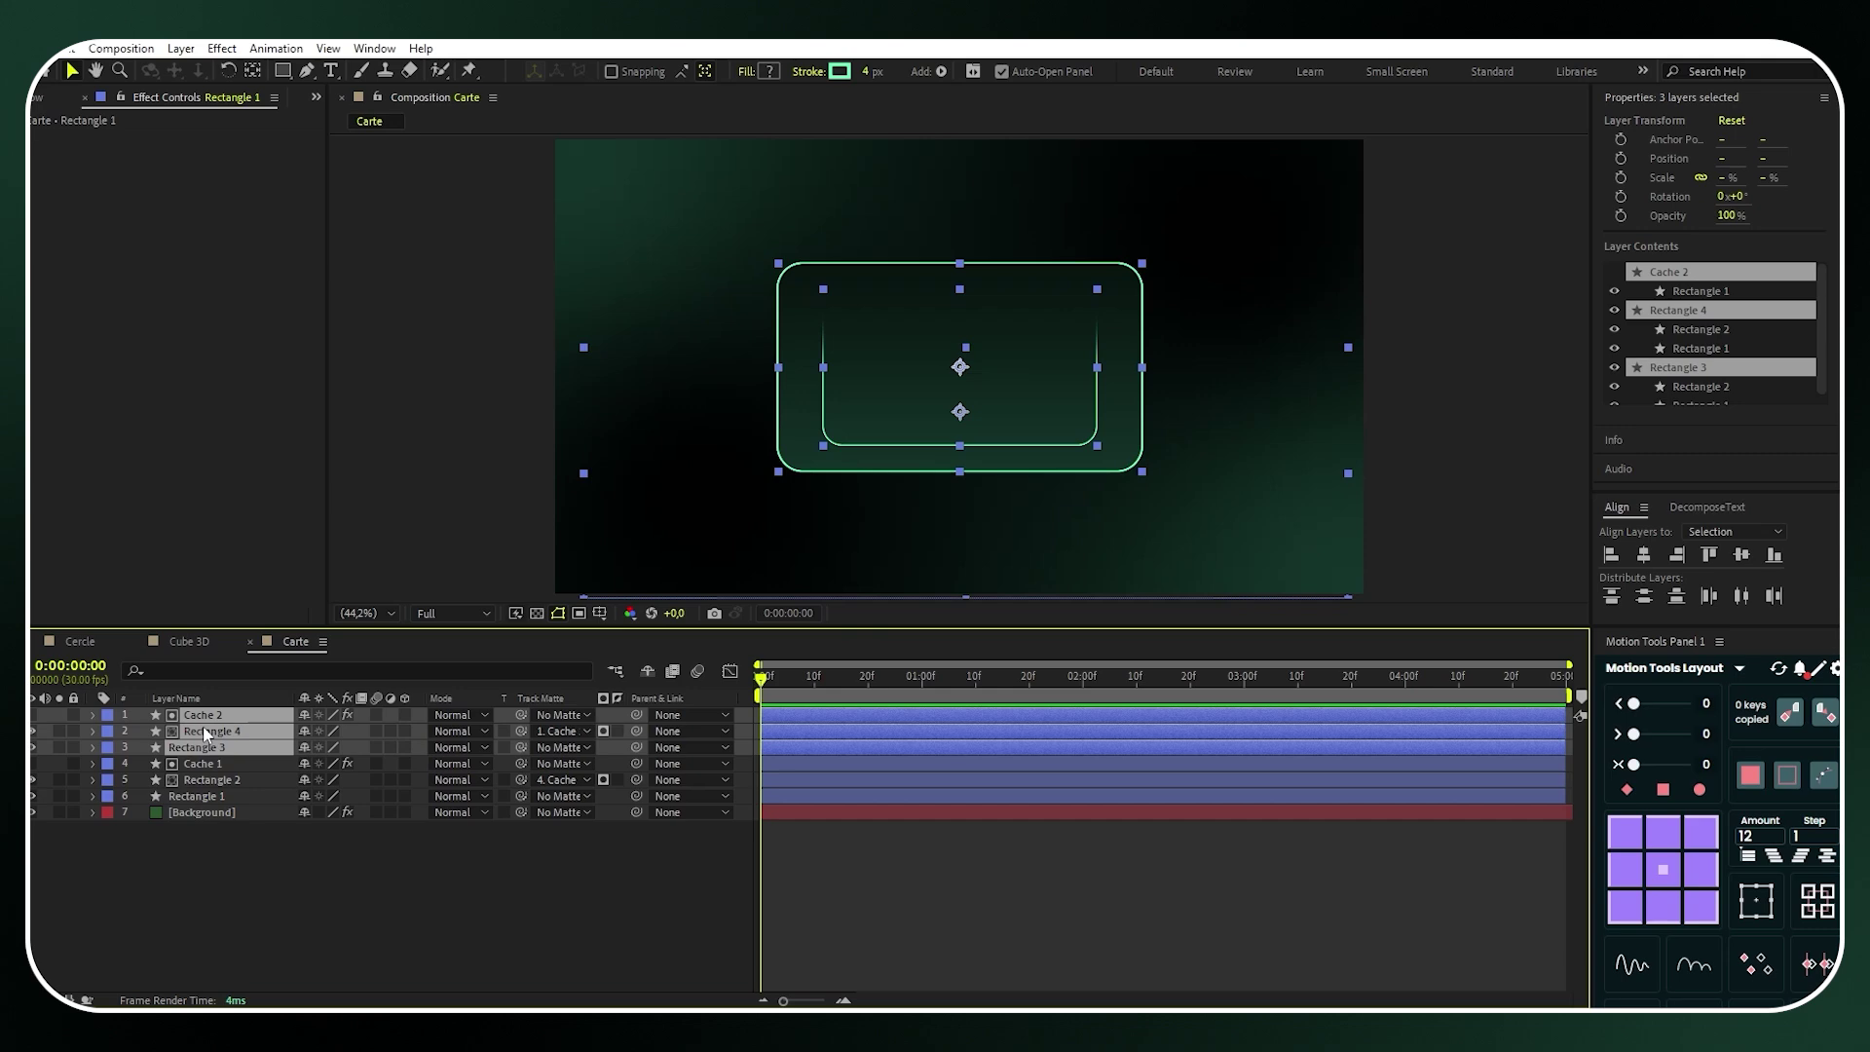
Label the three duplicated card layers Yellow and hide them
click(107, 717)
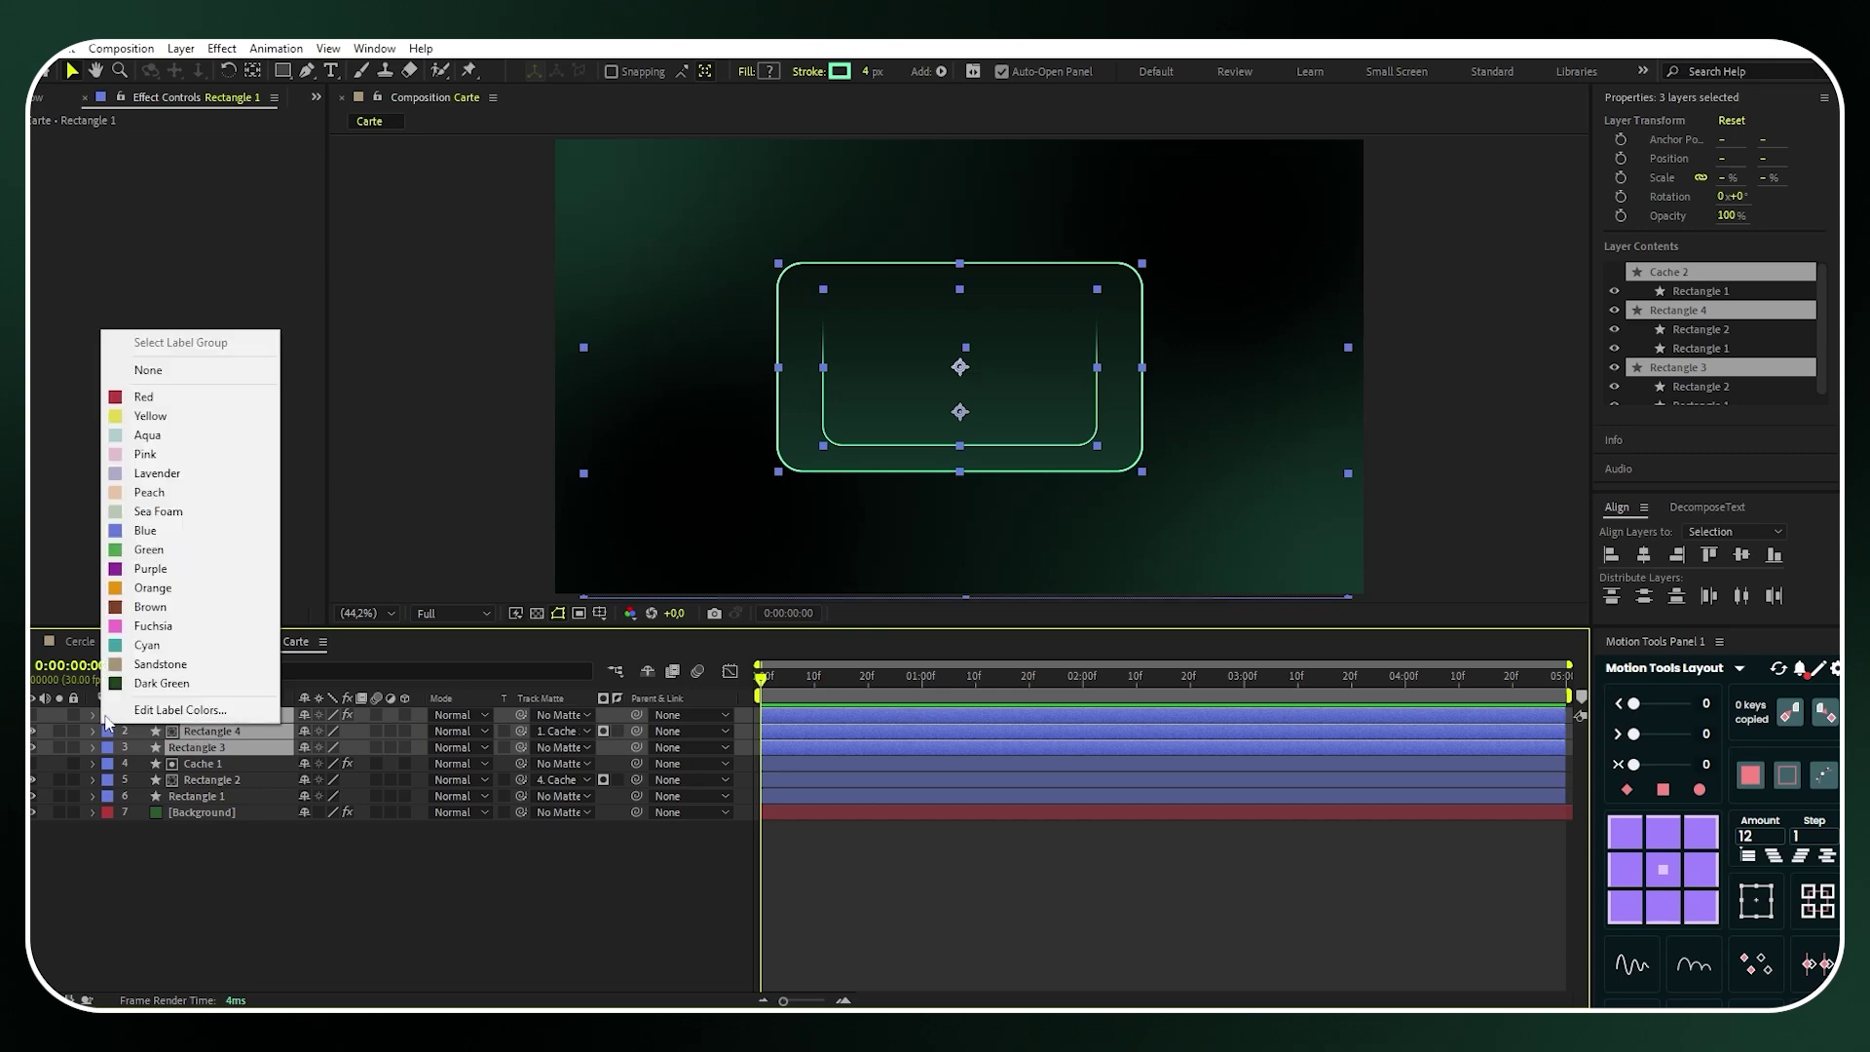
click(158, 417)
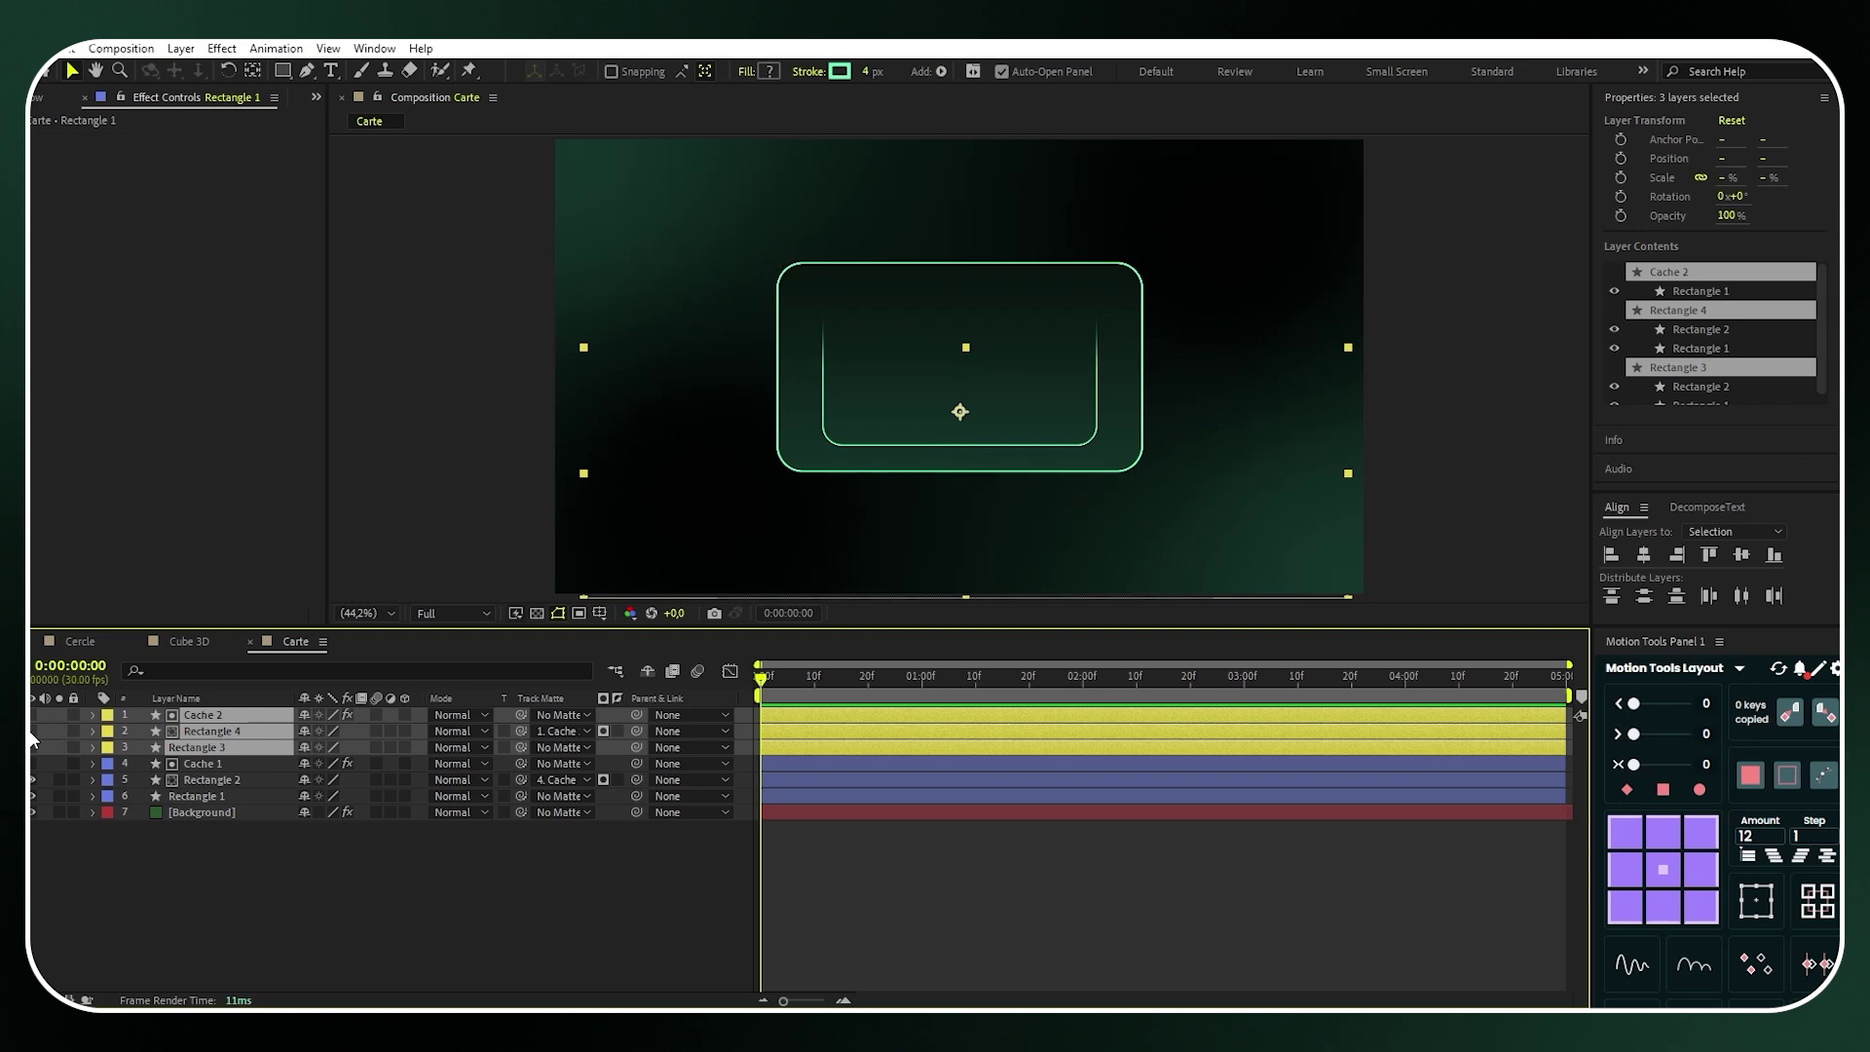
click(253, 868)
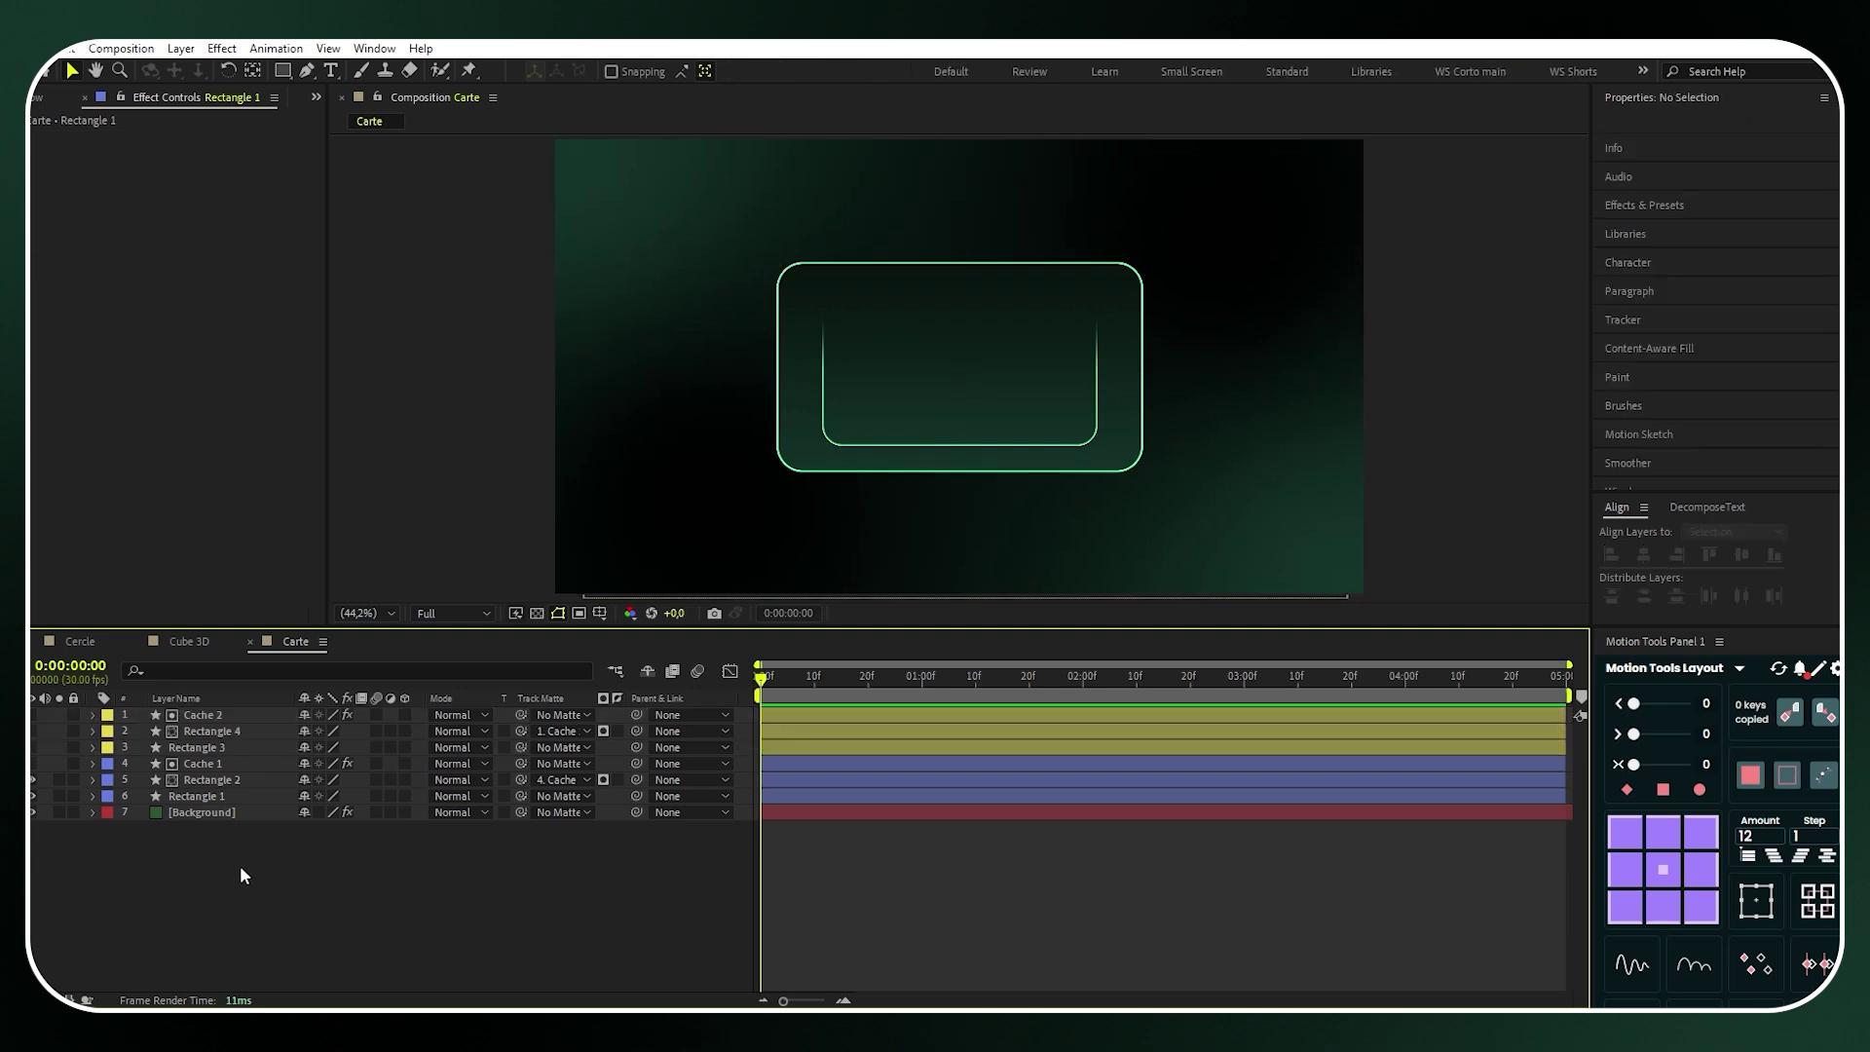
Import Zocdoc-logo.png and doctolib-logo.png into the project
click(316, 97)
click(343, 119)
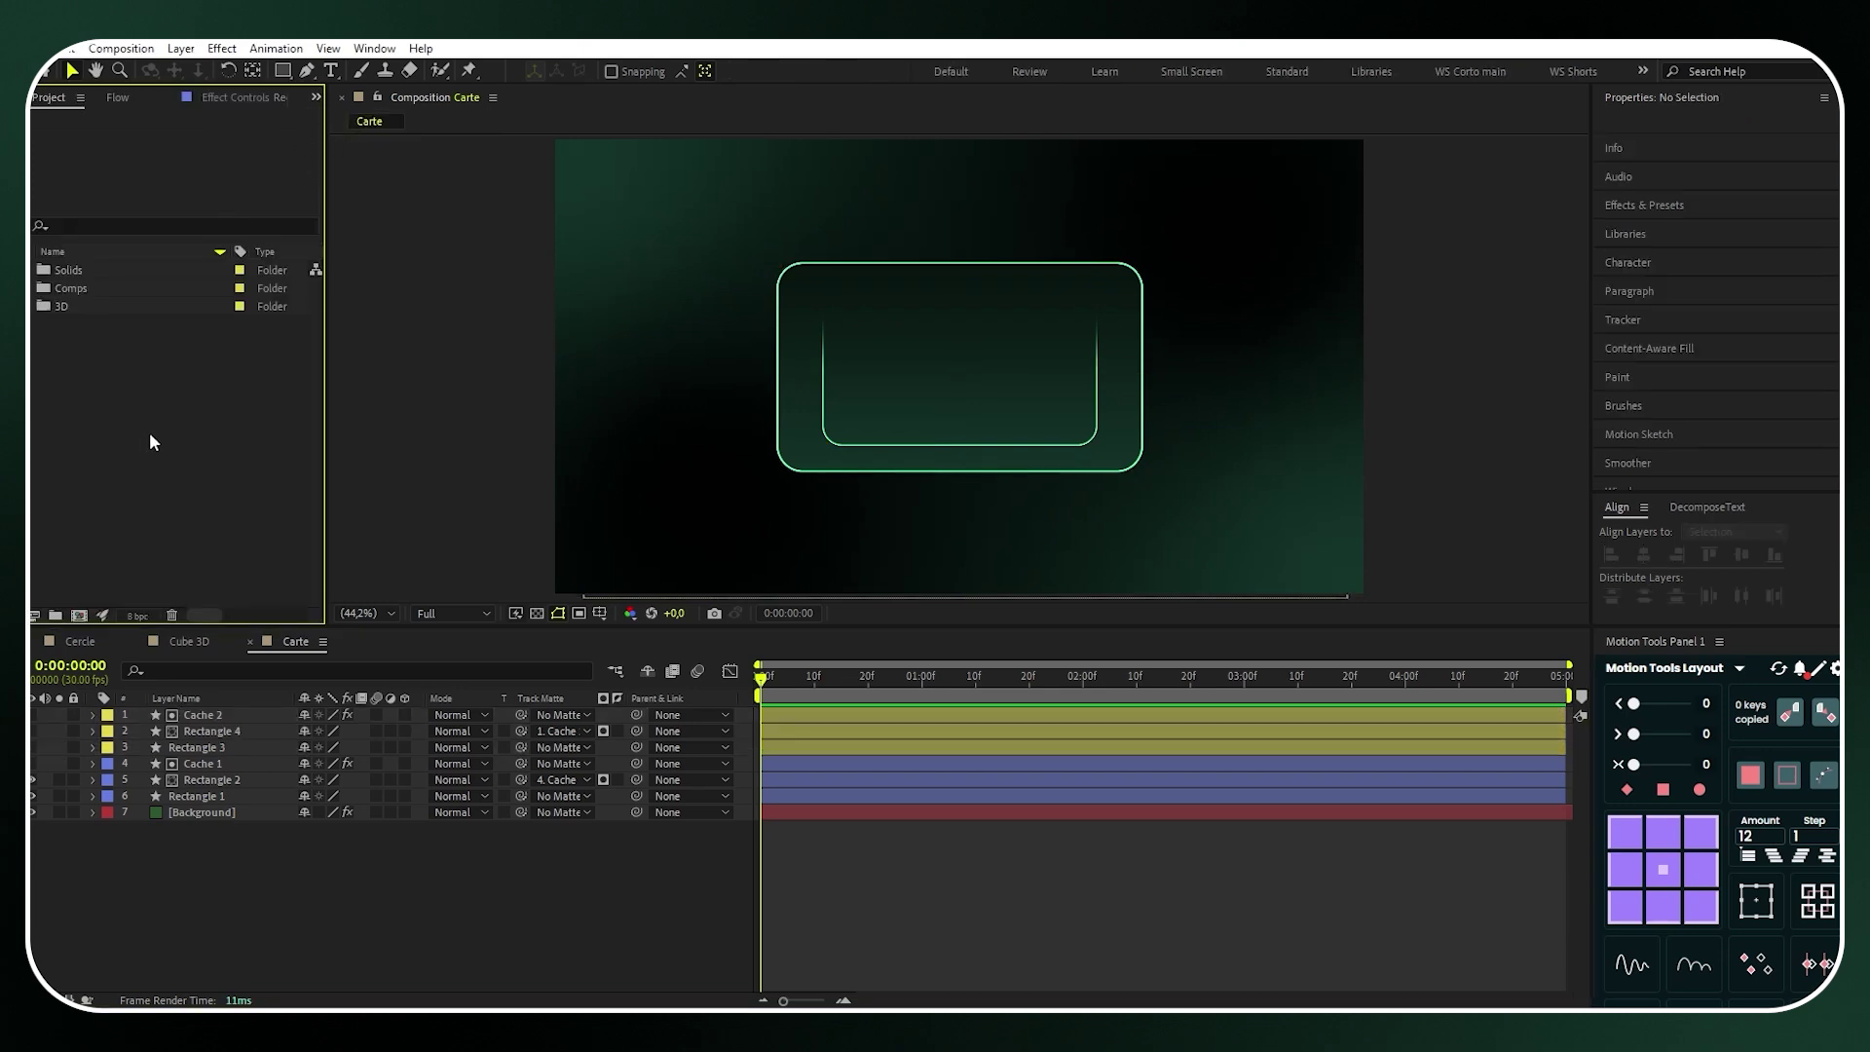
click(121, 48)
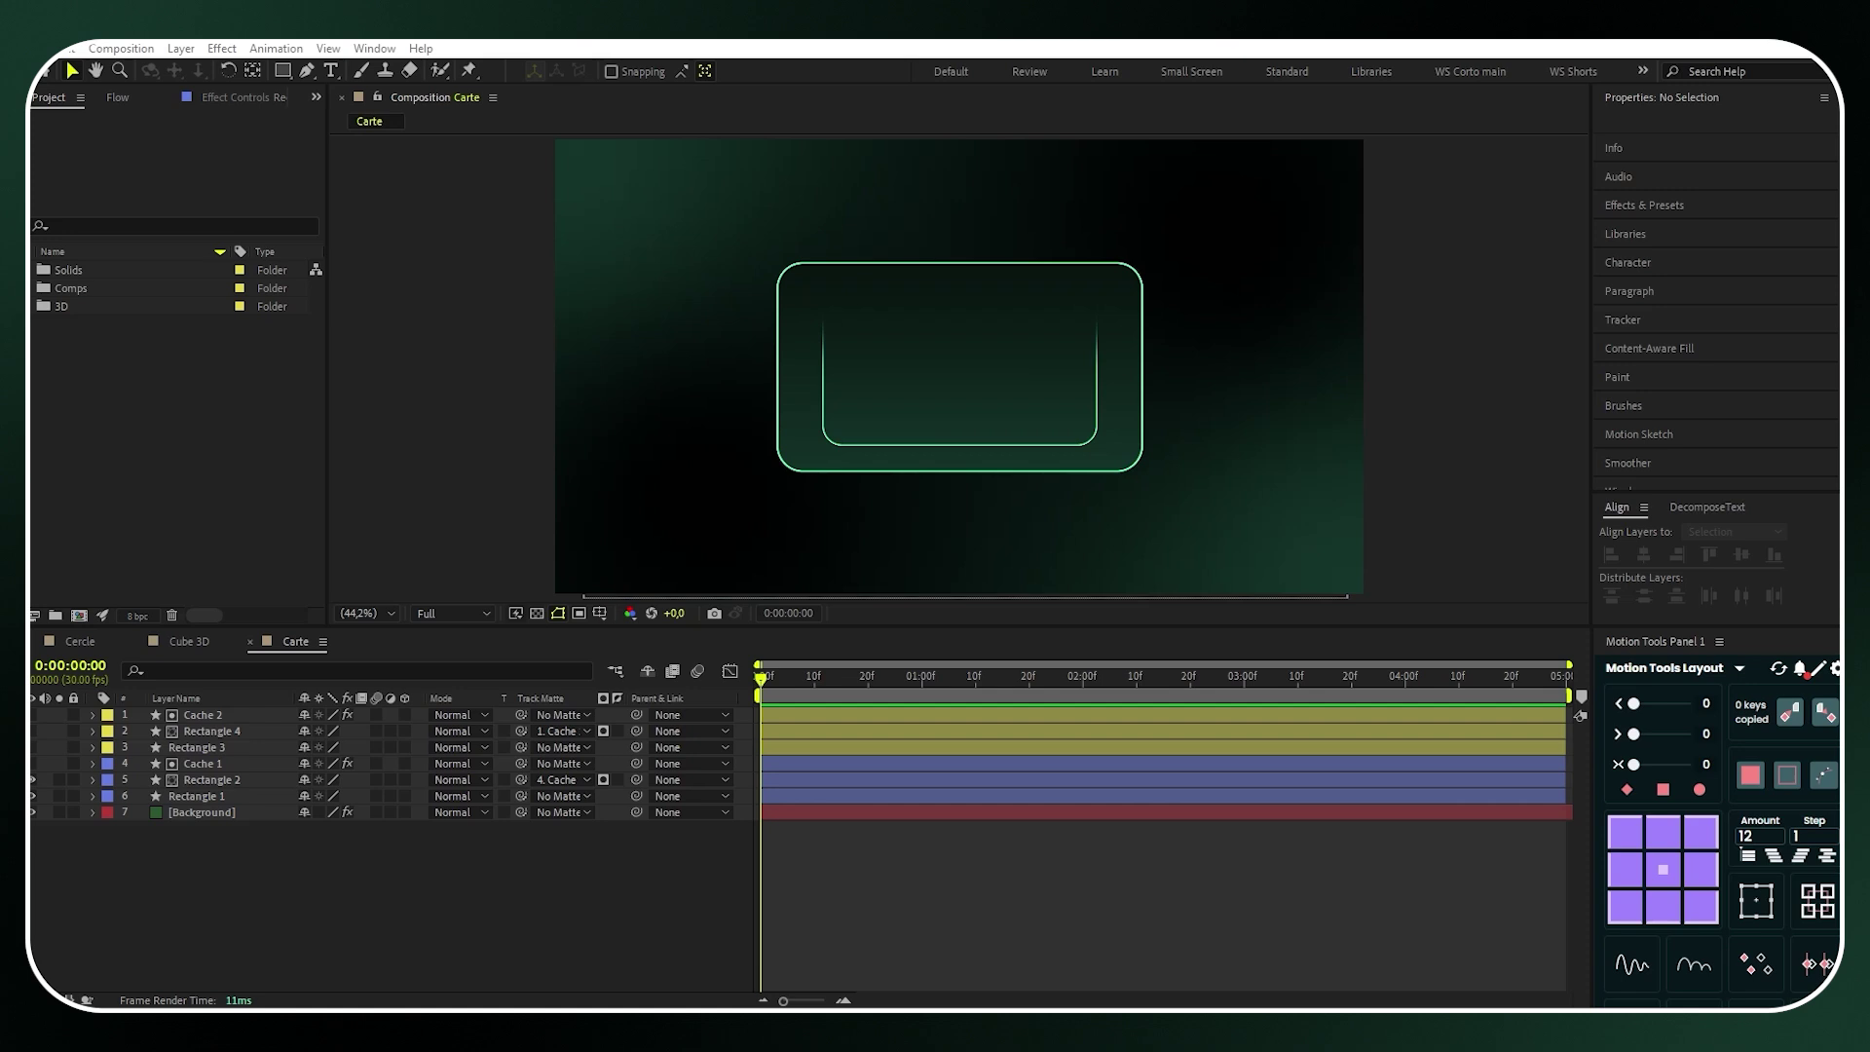
drag(29, 362, 191, 424)
Create a project folder named Images and file both logo PNGs in it
right_click(110, 405)
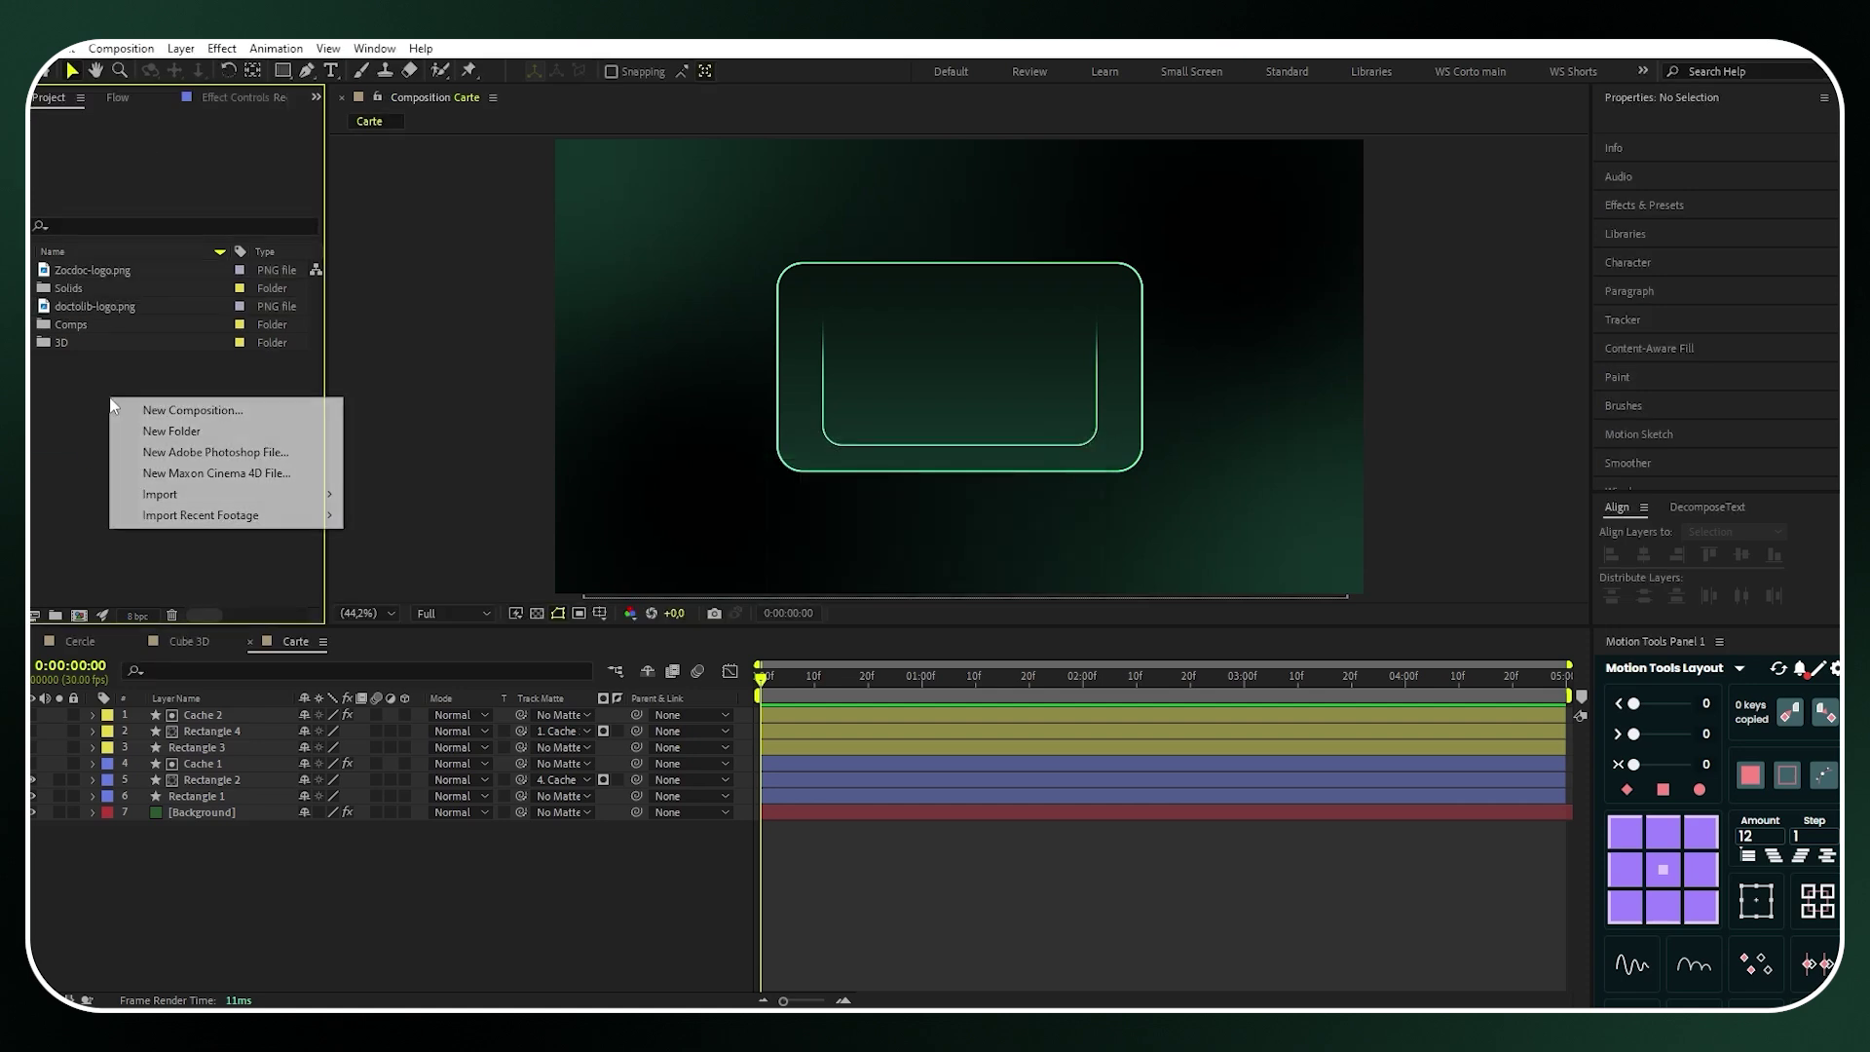
click(165, 431)
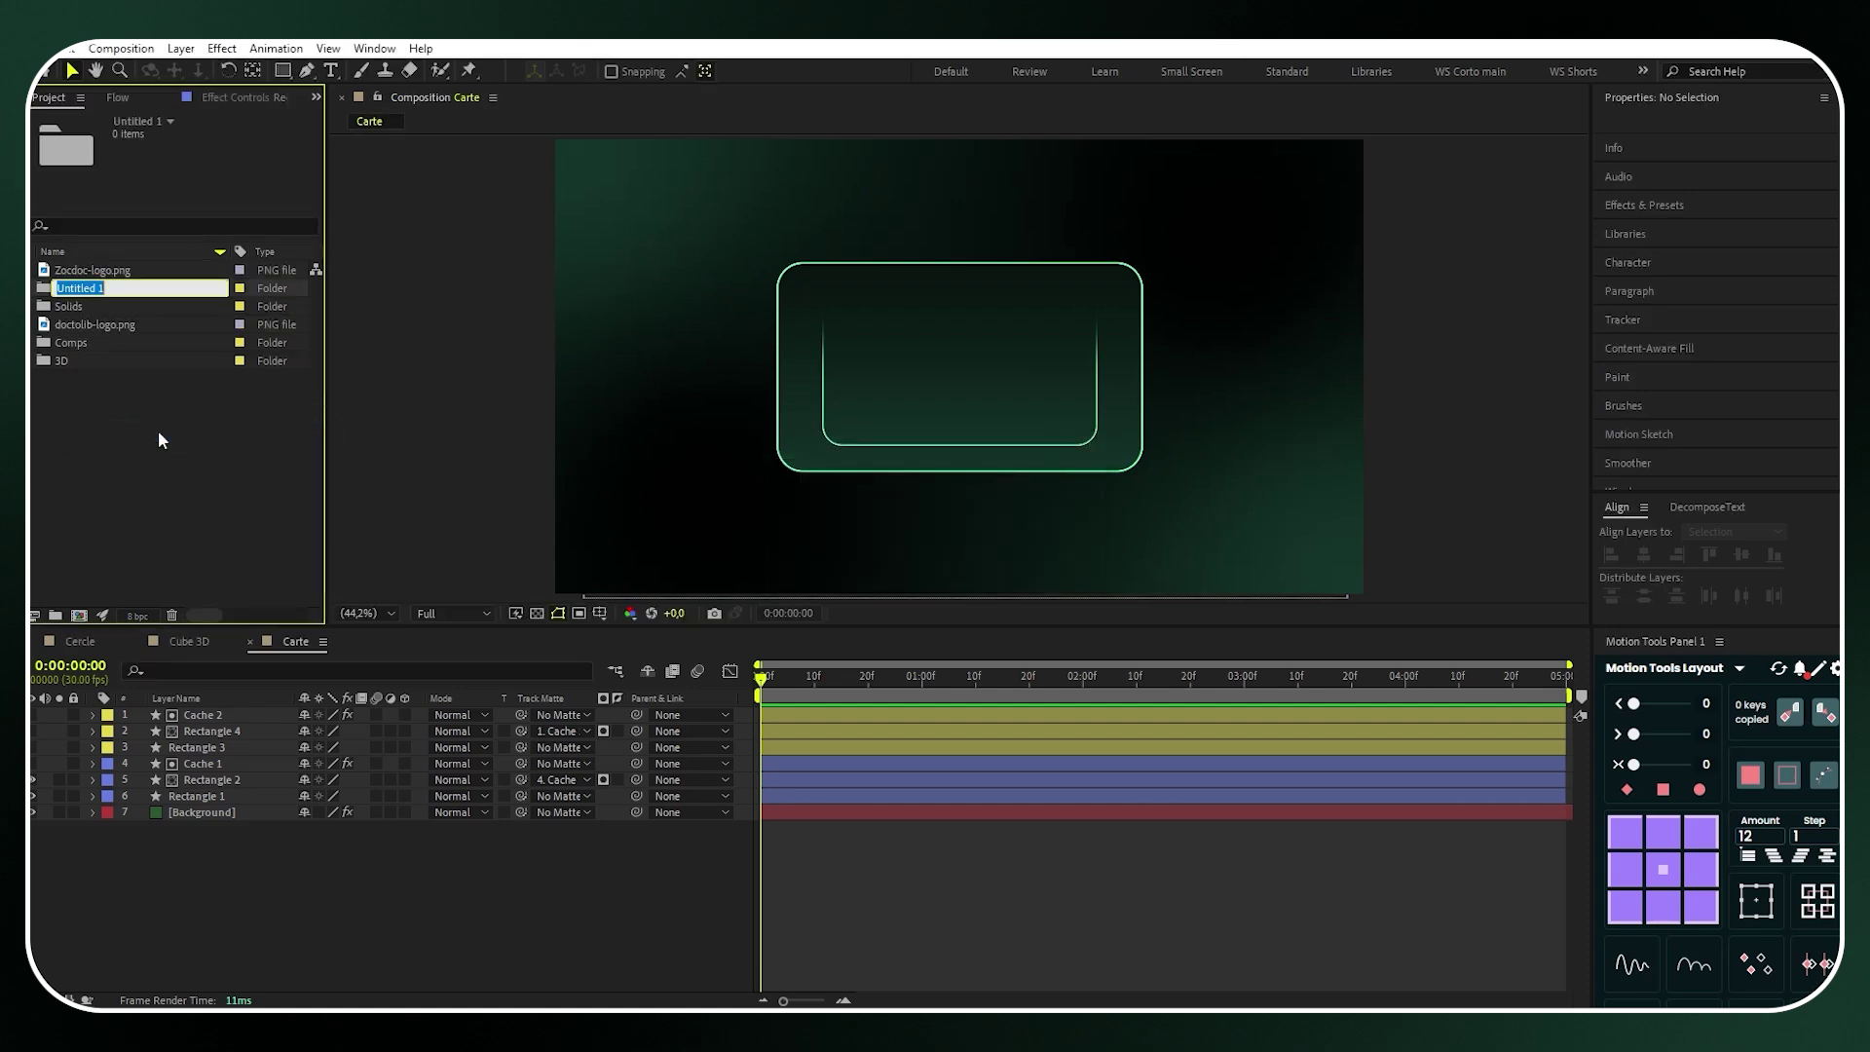
text(Images)
key(Return)
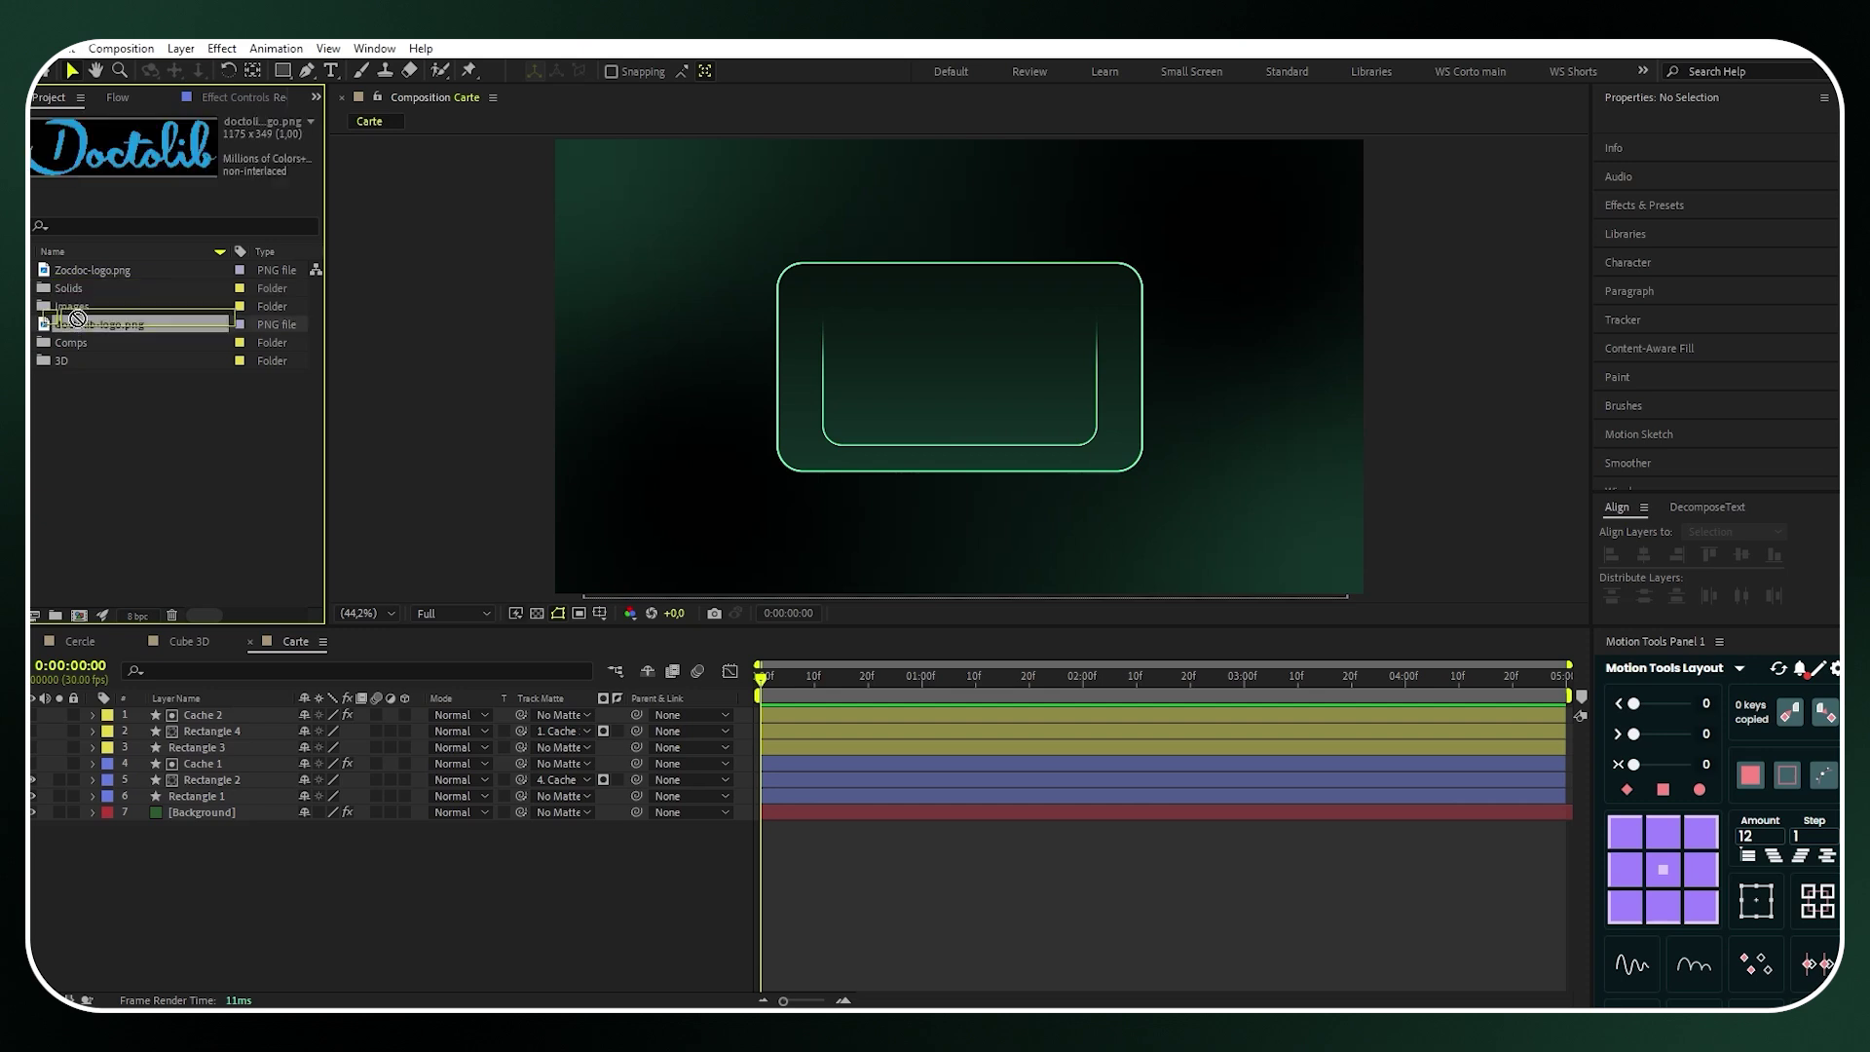
Place doctolib-logo.png directly above the Cache 1 layer and set its scale to 50%
drag(97, 269, 226, 766)
key(s)
click(327, 779)
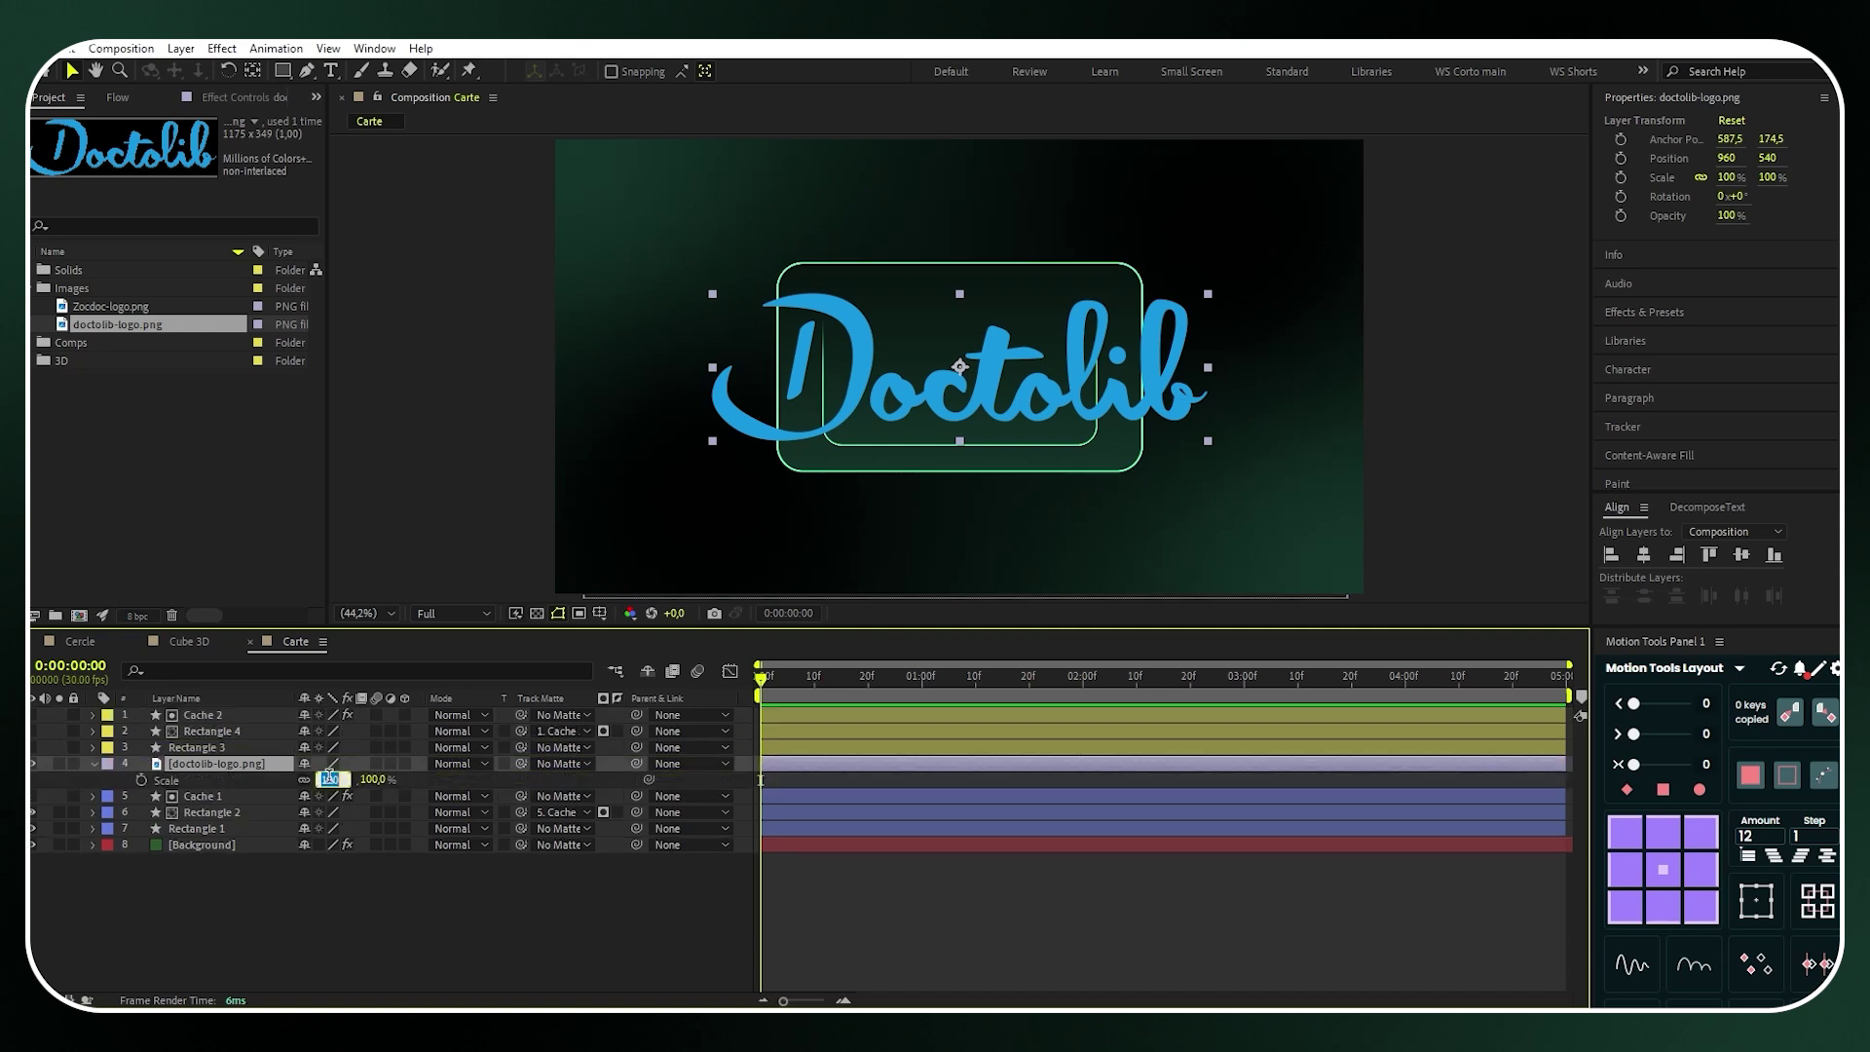
text(50)
key(Return)
Move the Doctolib logo down to a Y position of 558 and collapse its layer
key(p)
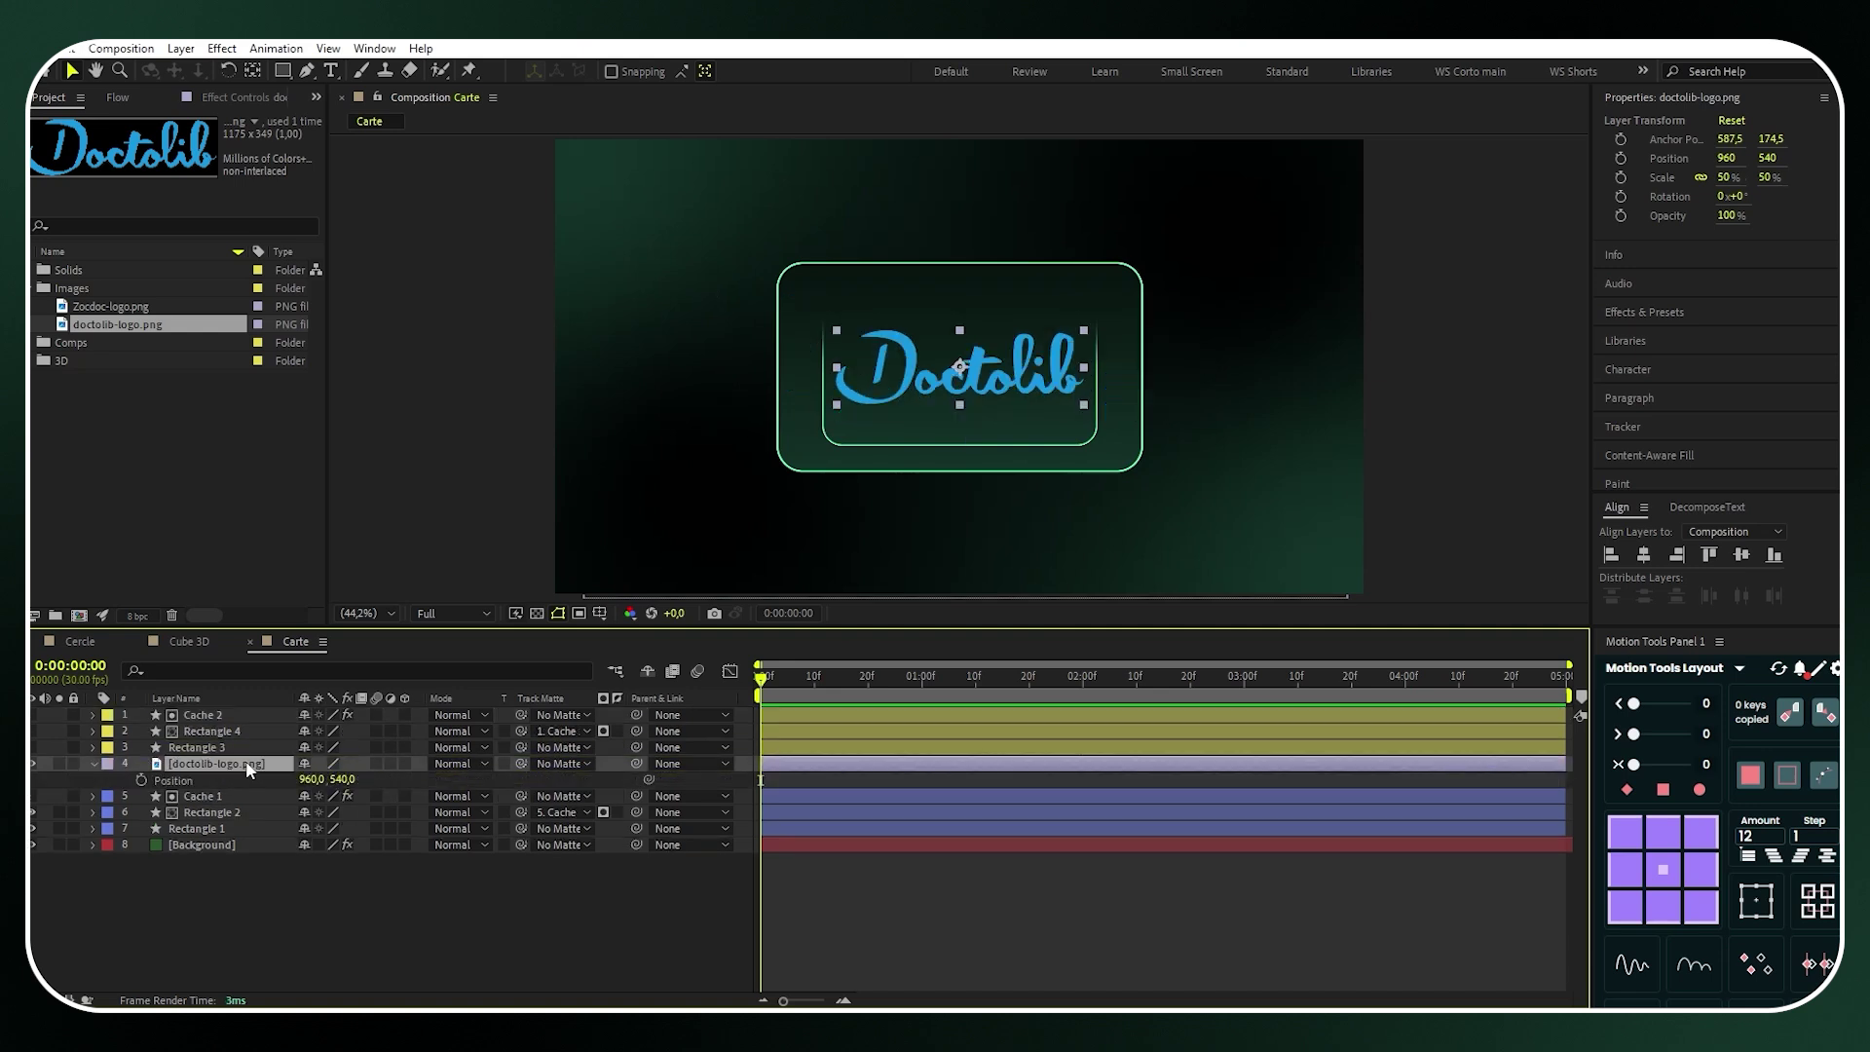
drag(348, 780, 283, 783)
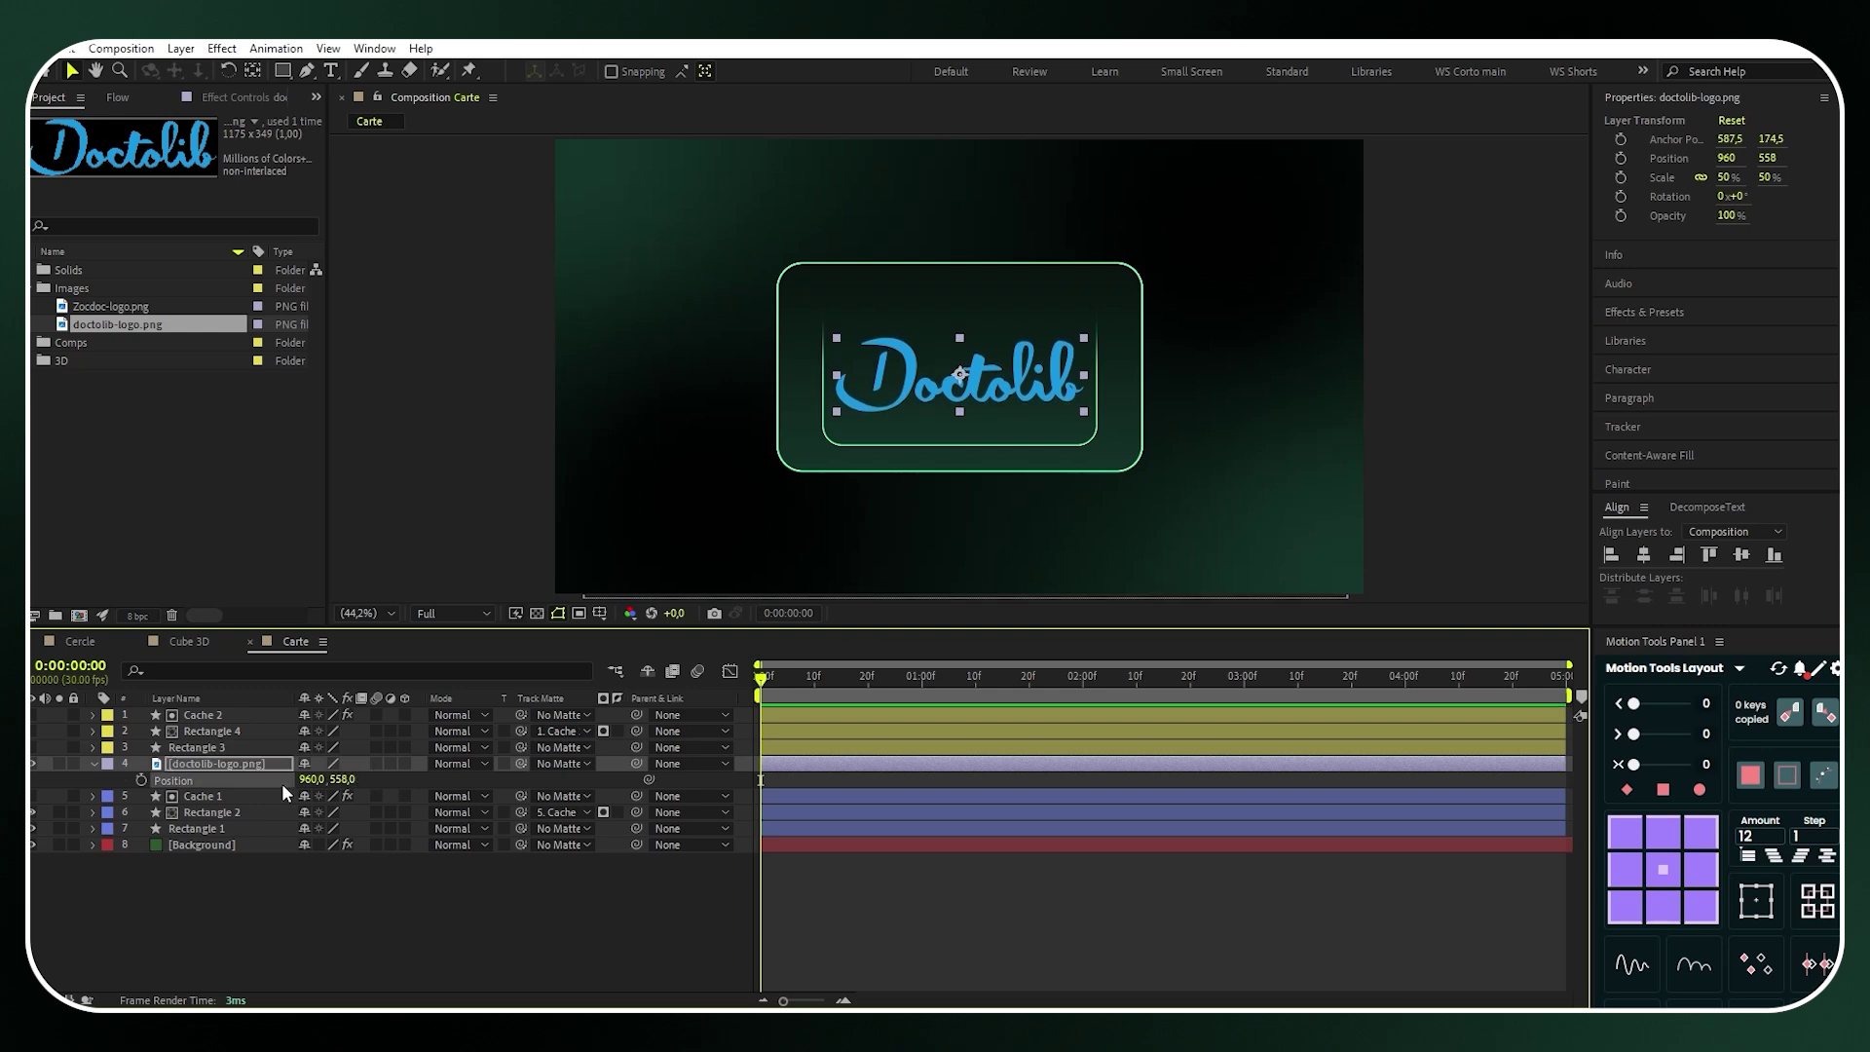
click(93, 763)
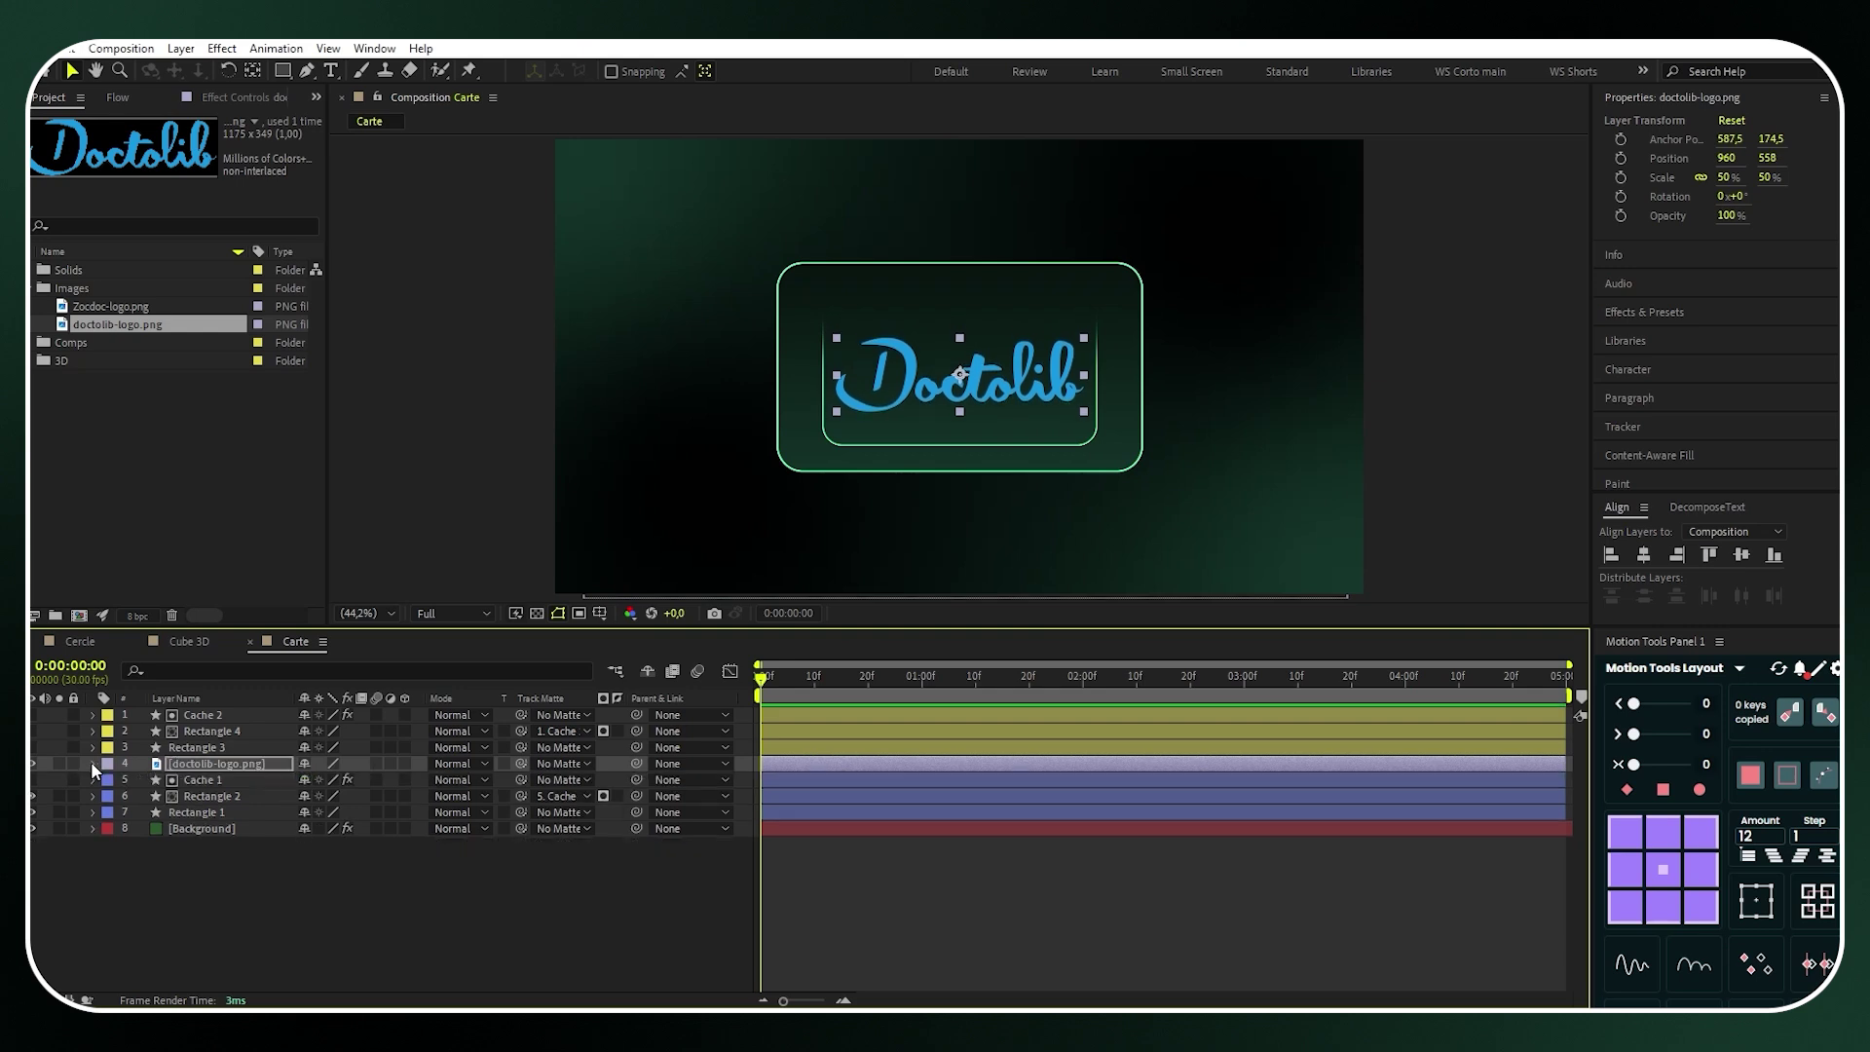
Pre-compose the doctolib-logo.png, Cache 1, Rectangle 2 and Rectangle 1 layers as Carte doctolib pre
click(195, 812)
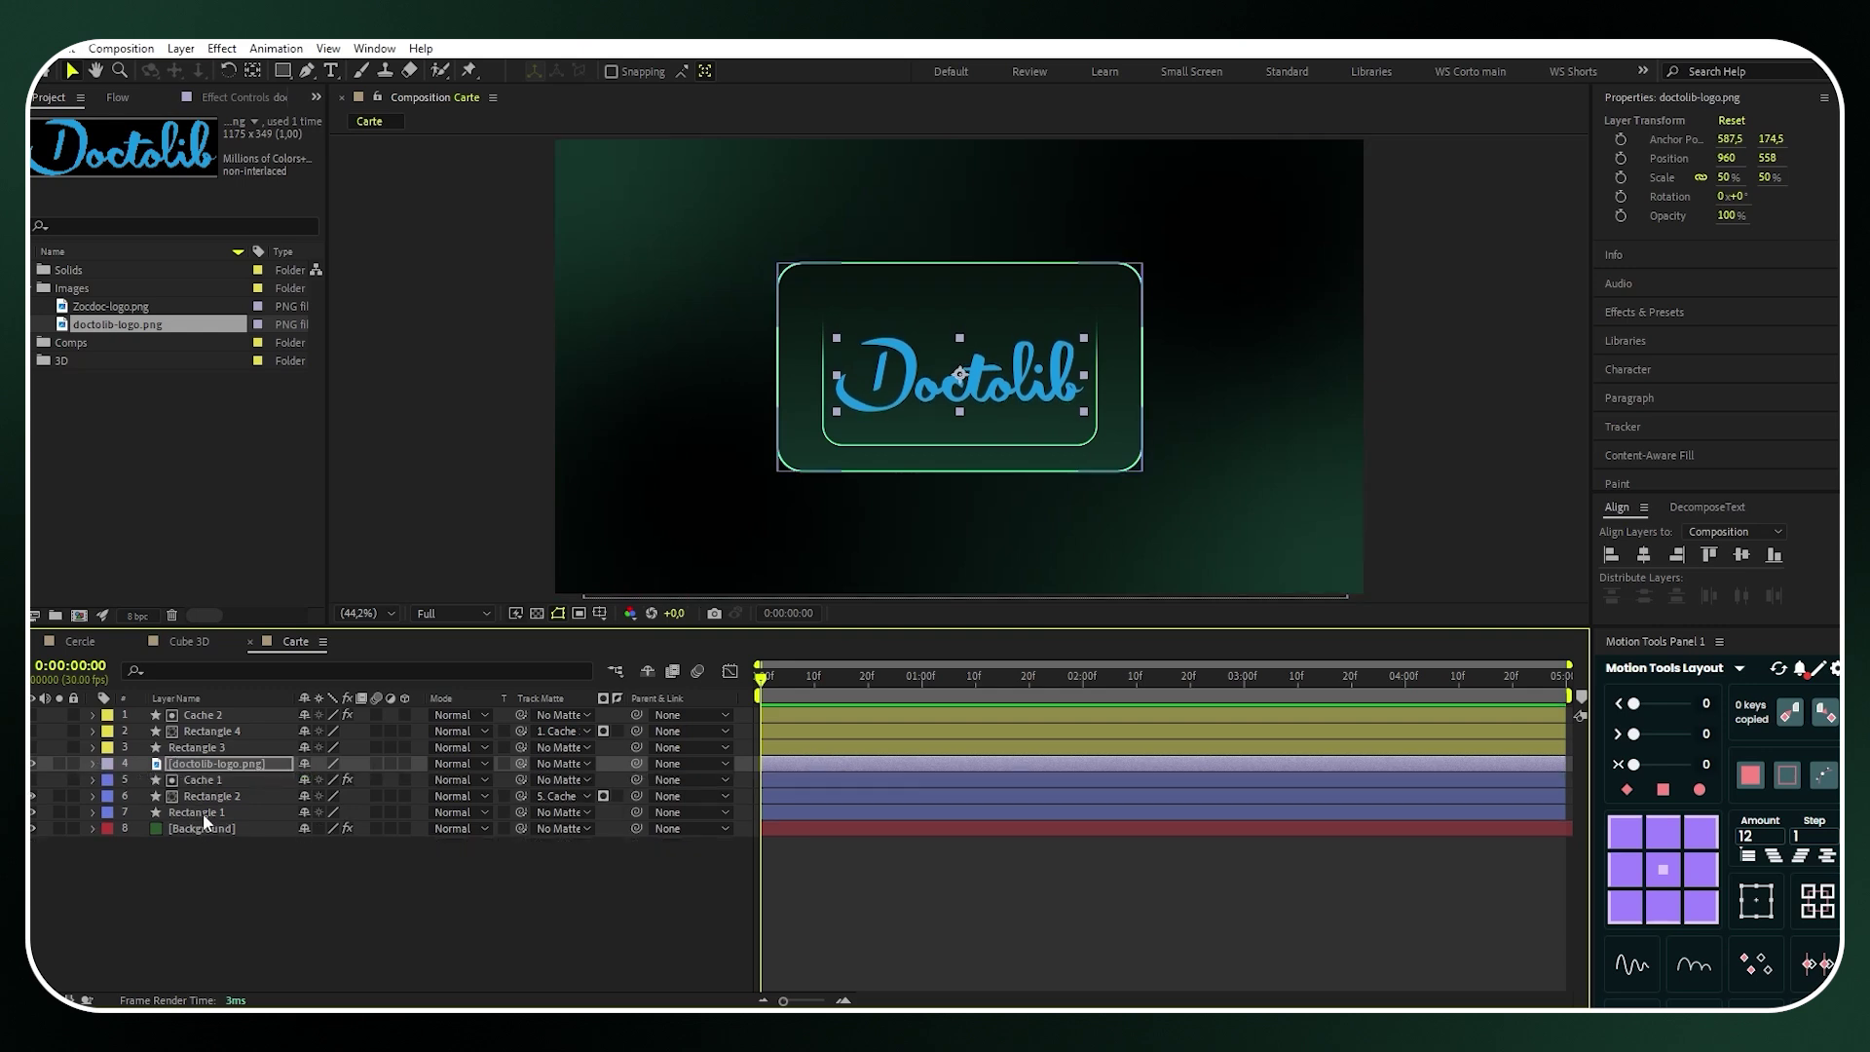
shift+click(209, 764)
right_click(209, 763)
click(286, 637)
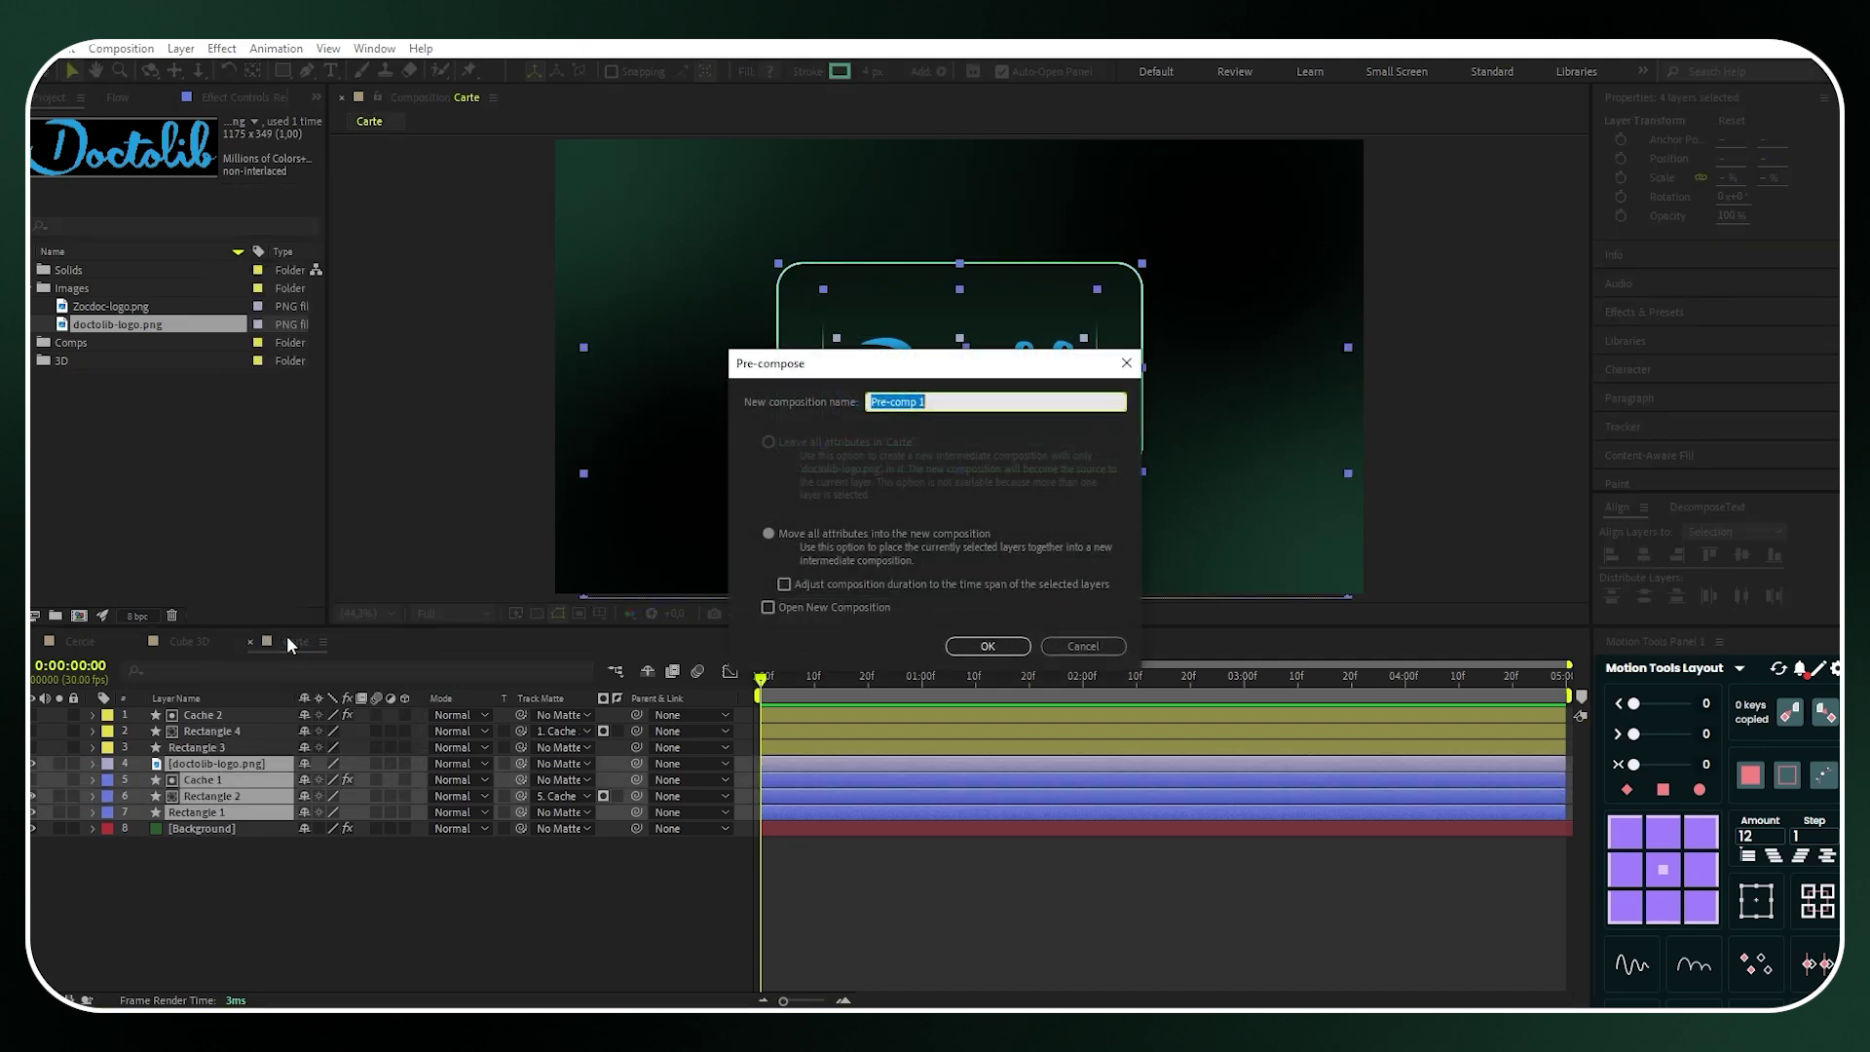
text(Carte doctolib pre)
click(988, 647)
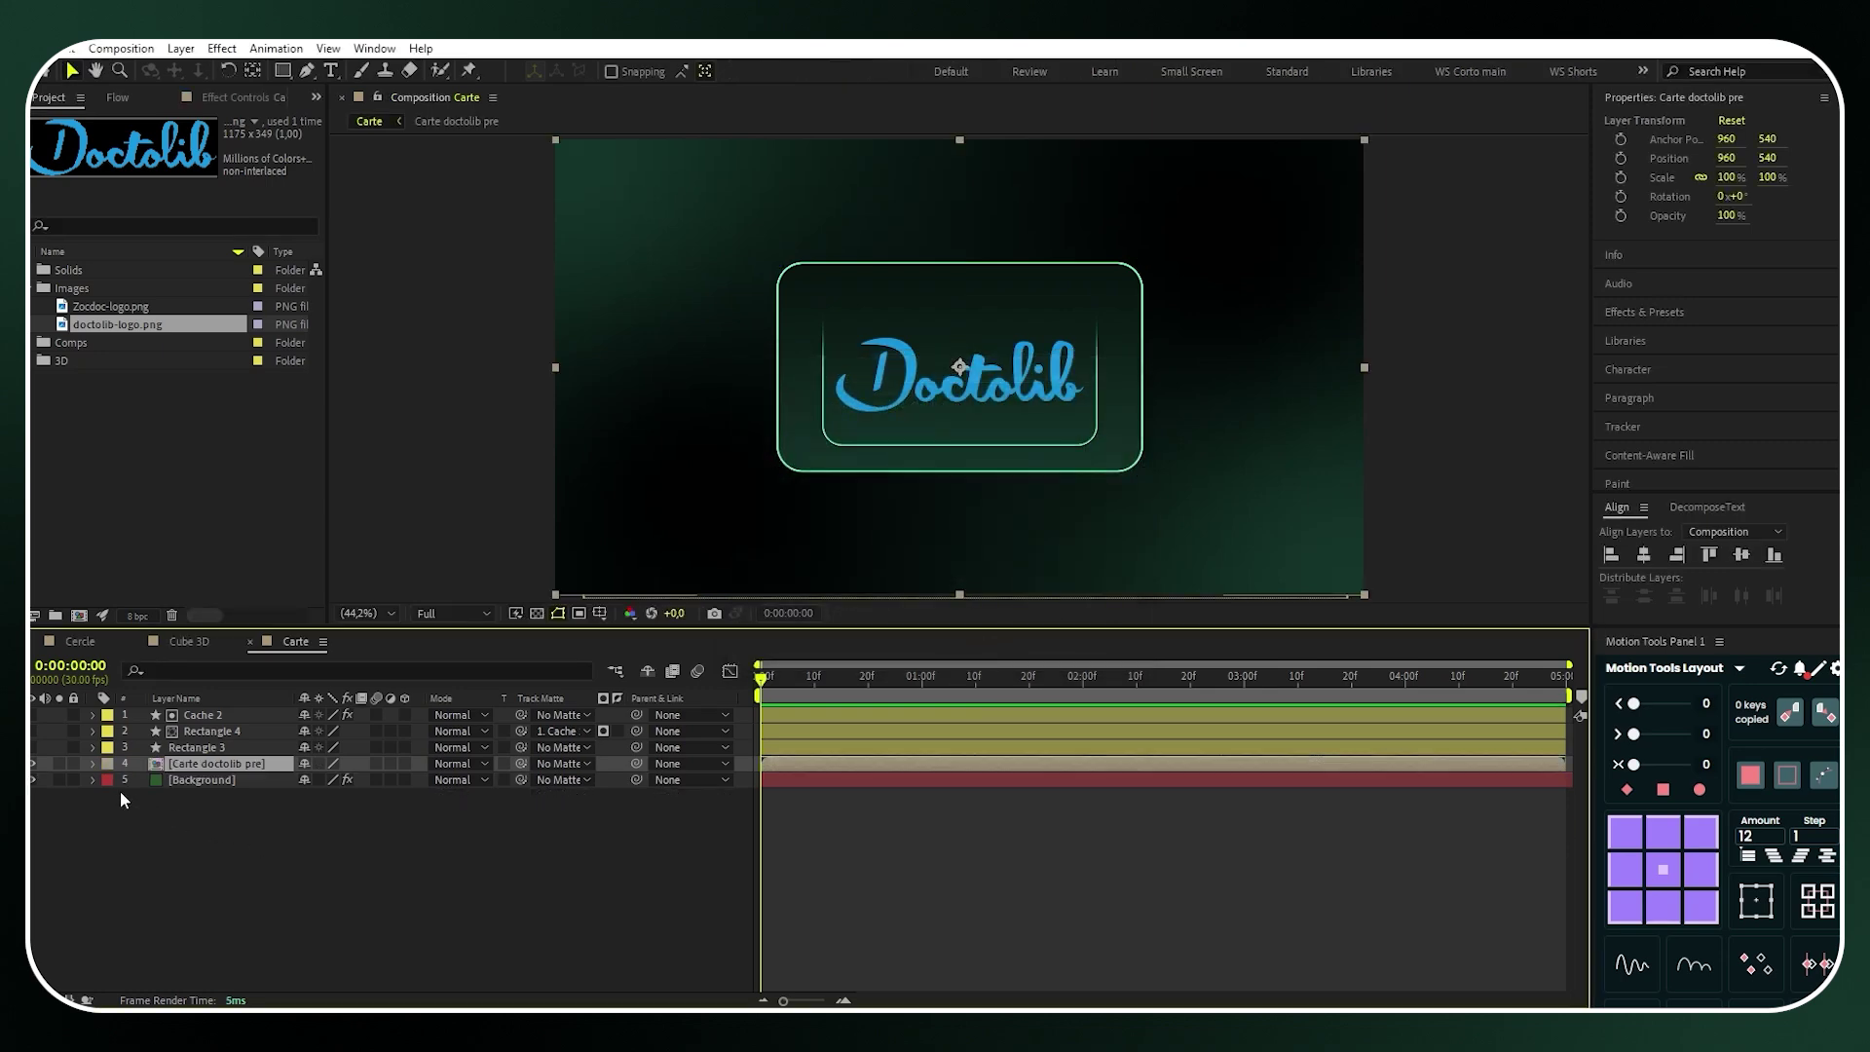
Hide the Carte doctolib pre layer and show the duplicated Rectangle 3 and Rectangle 4 layers
click(30, 768)
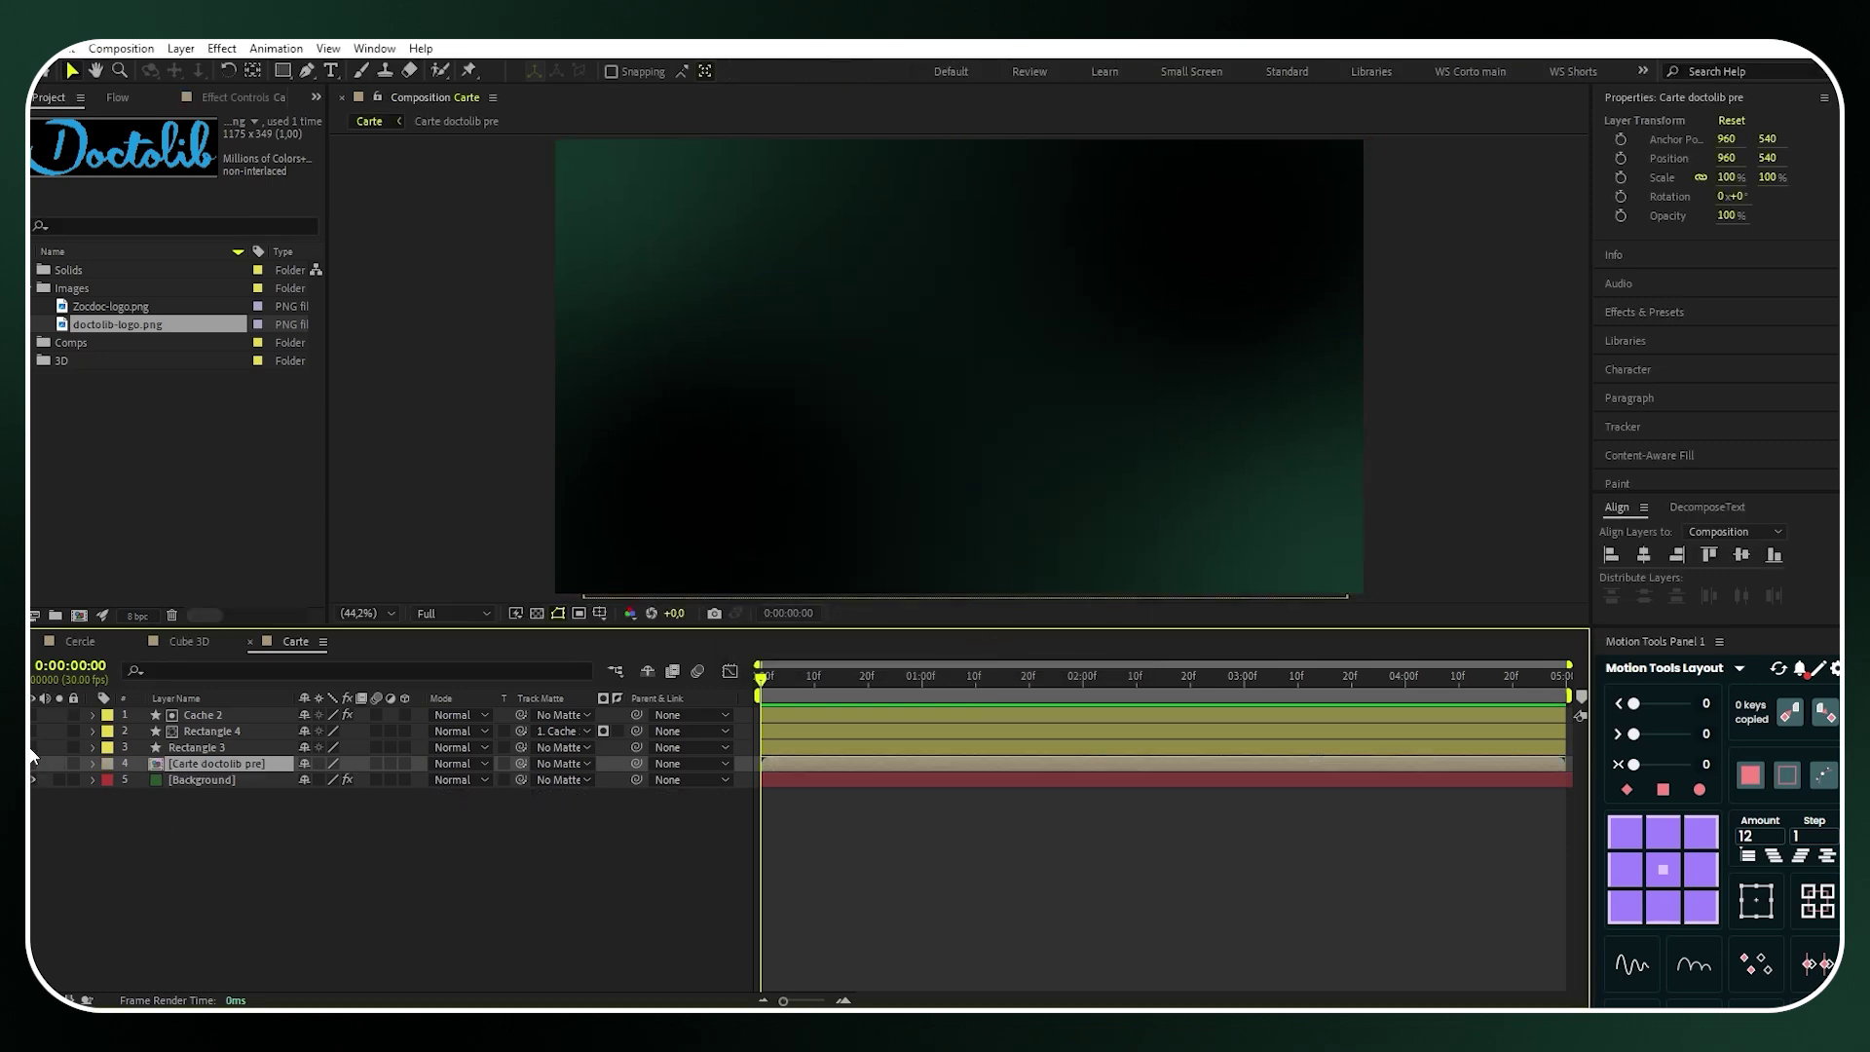
drag(32, 747, 32, 731)
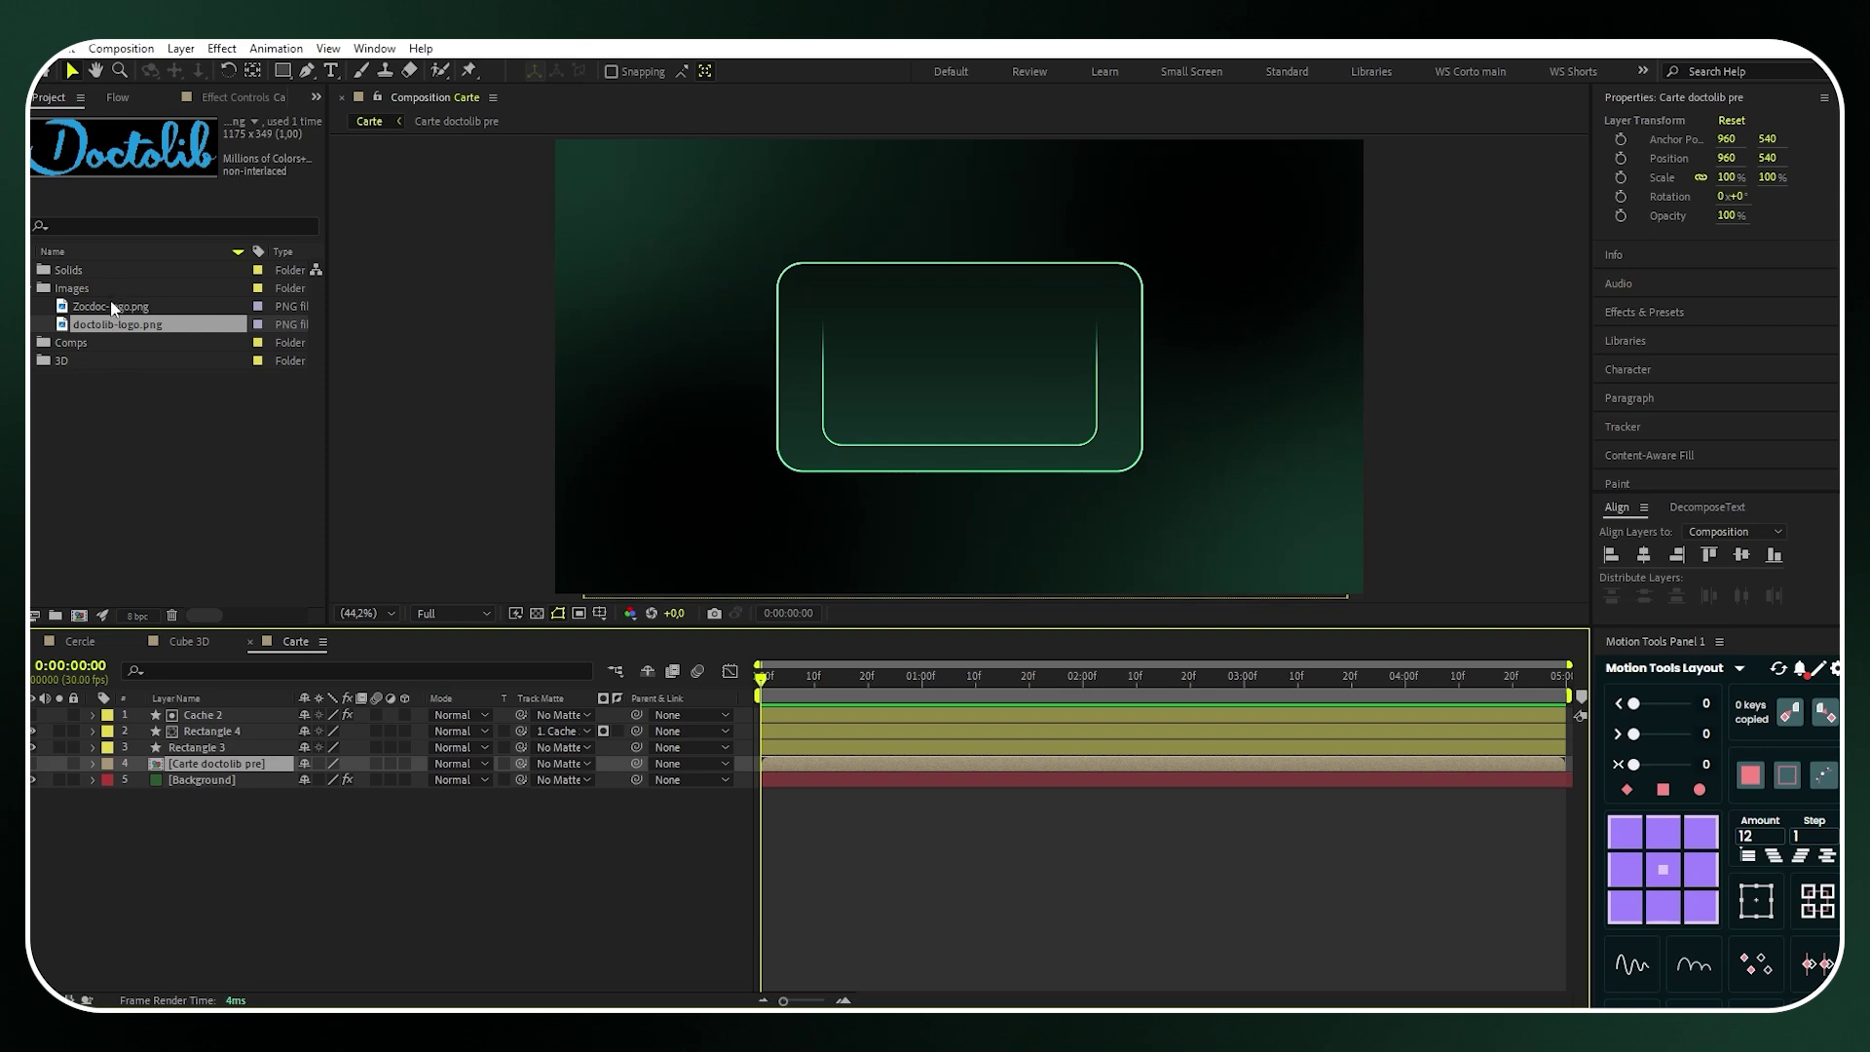
Add Zocdoc-logo.png as the topmost layer, scaled to 37% and placed at a Y position of 511
drag(113, 306, 200, 715)
key(s)
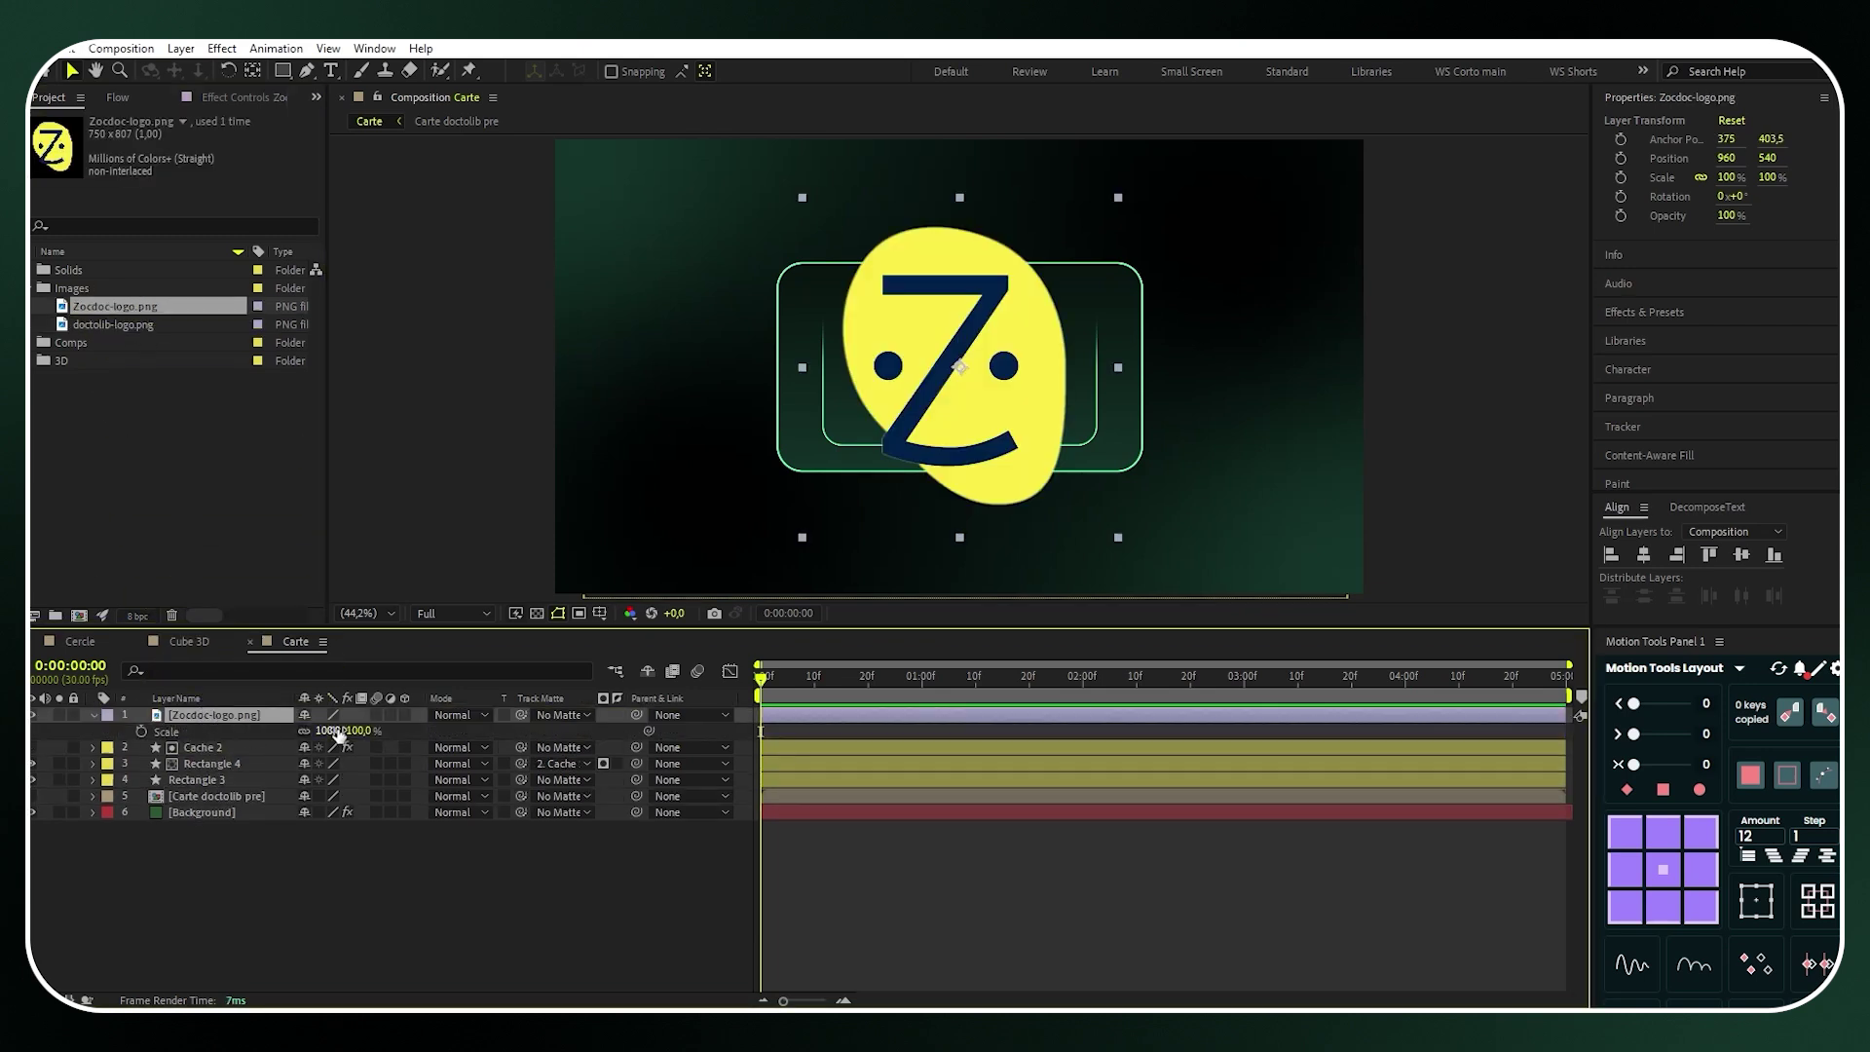
mouse_move(329, 730)
mouse_down()
mouse_move(267, 727)
mouse_move(330, 731)
mouse_move(313, 730)
mouse_up()
key(p)
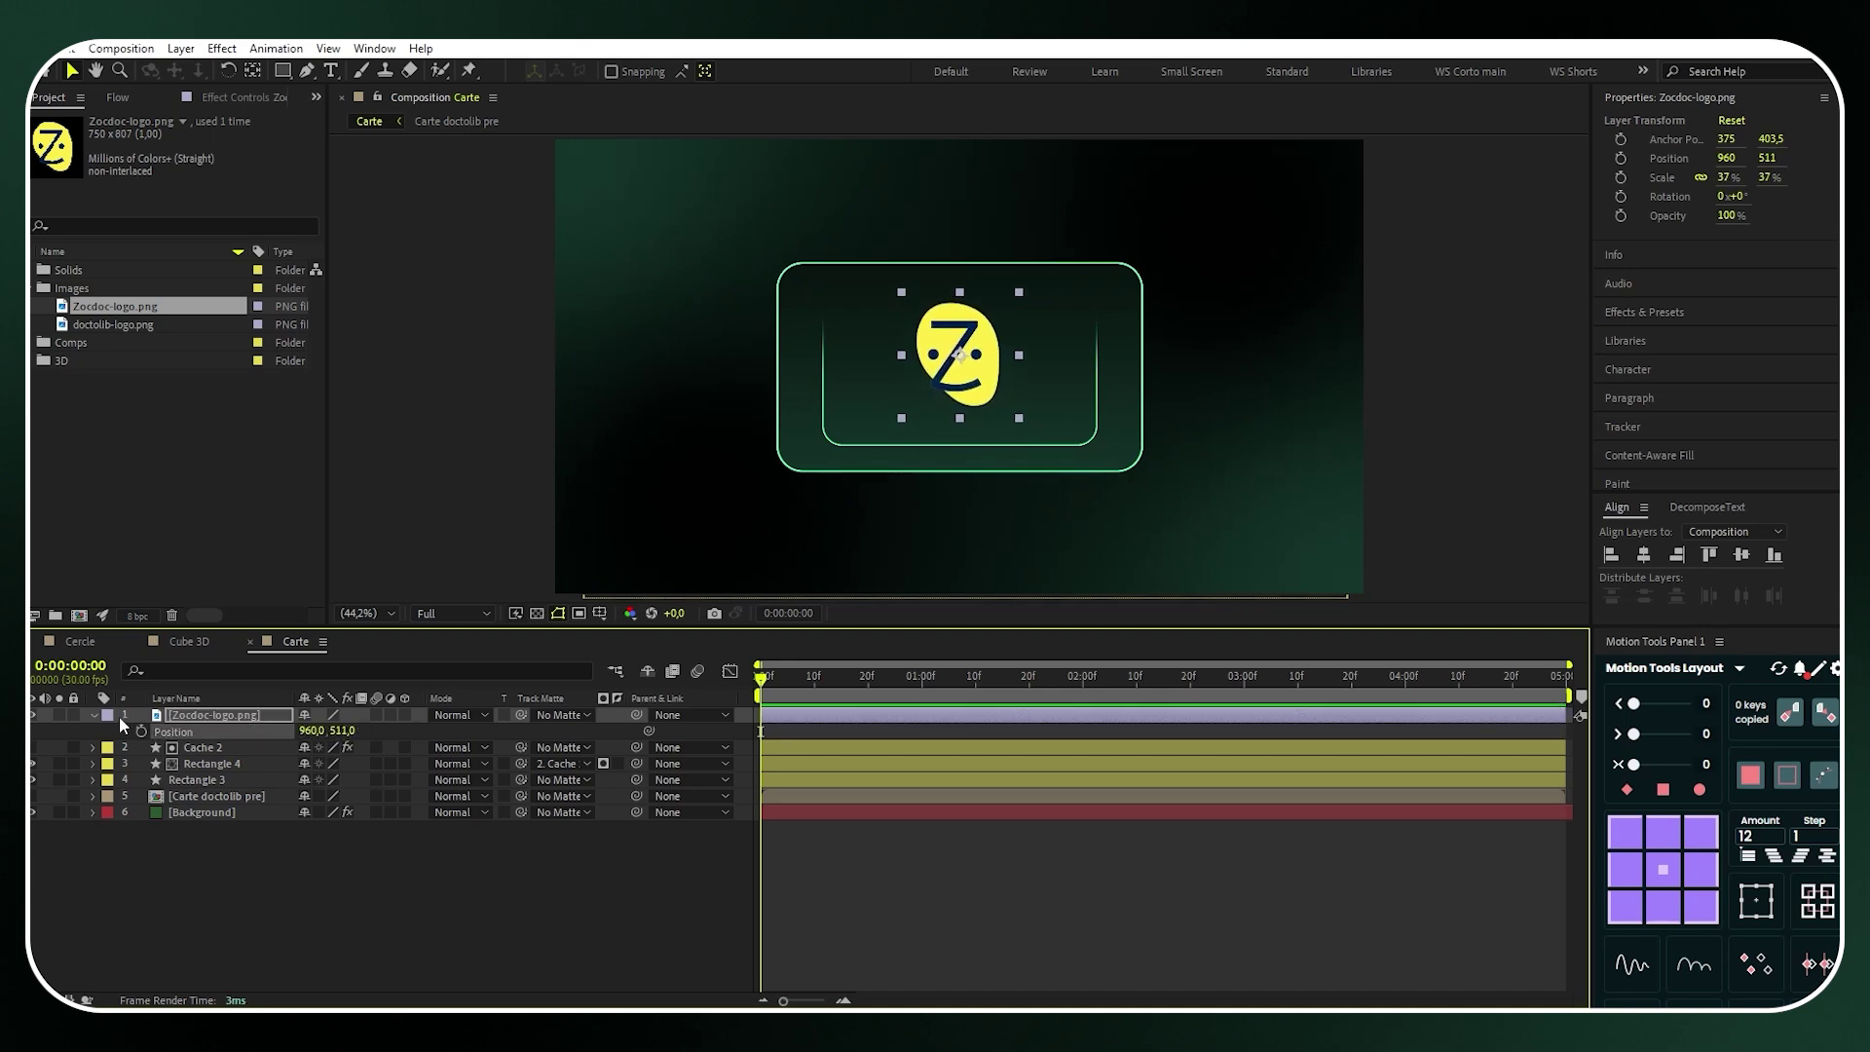
click(93, 715)
click(312, 851)
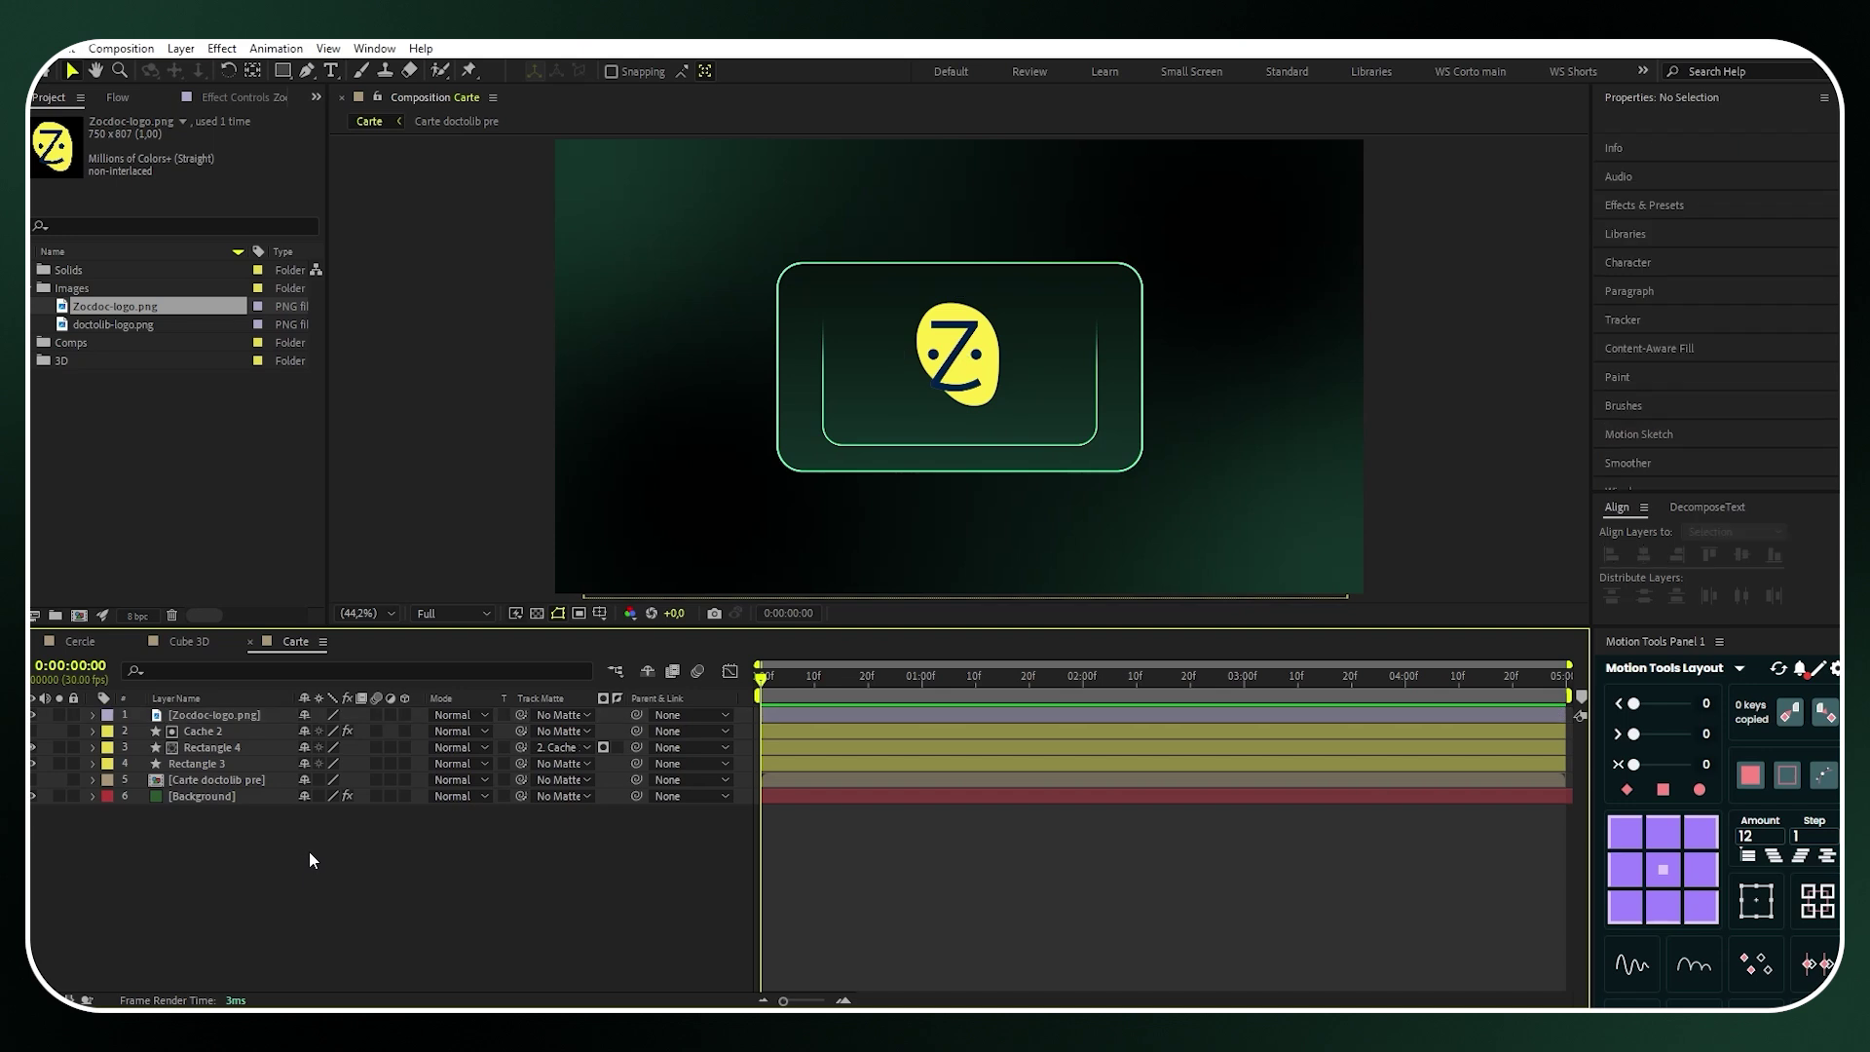
Add a ZOCDOC text layer beneath the Zocdoc logo and centre it horizontally in the composition
click(330, 71)
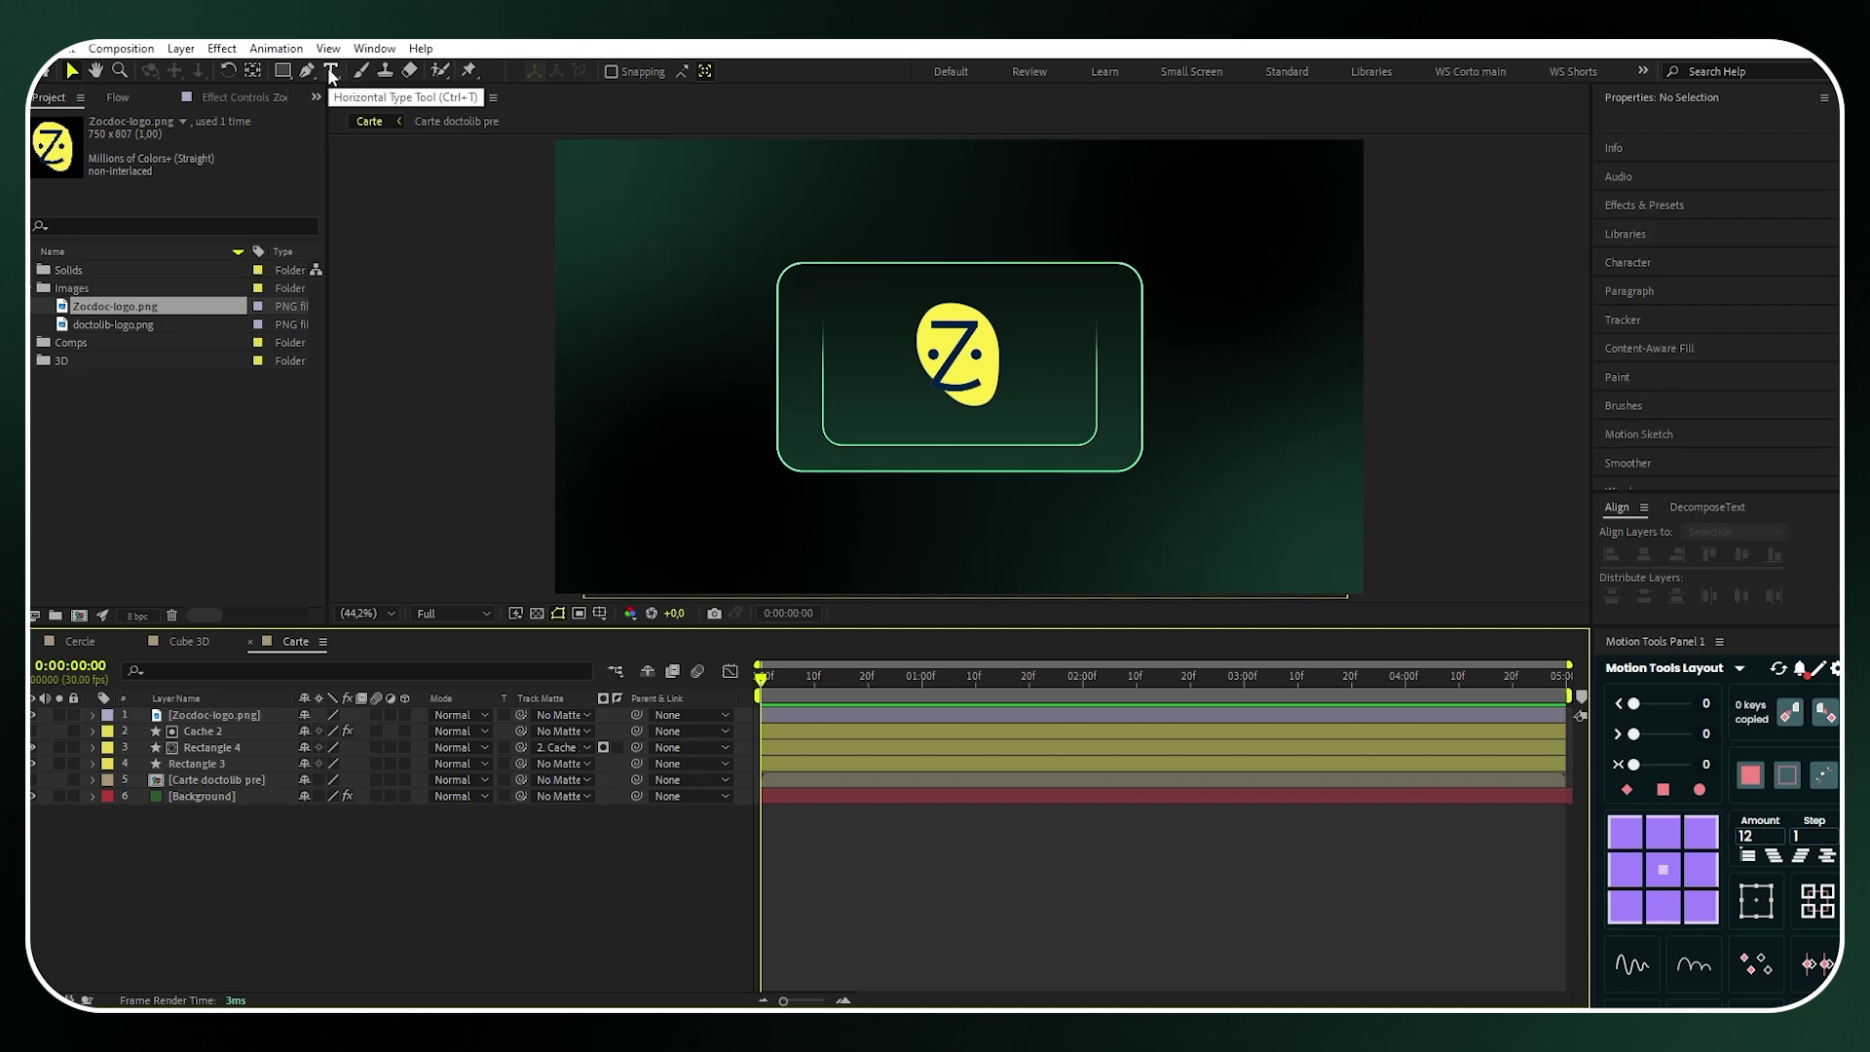
click(894, 424)
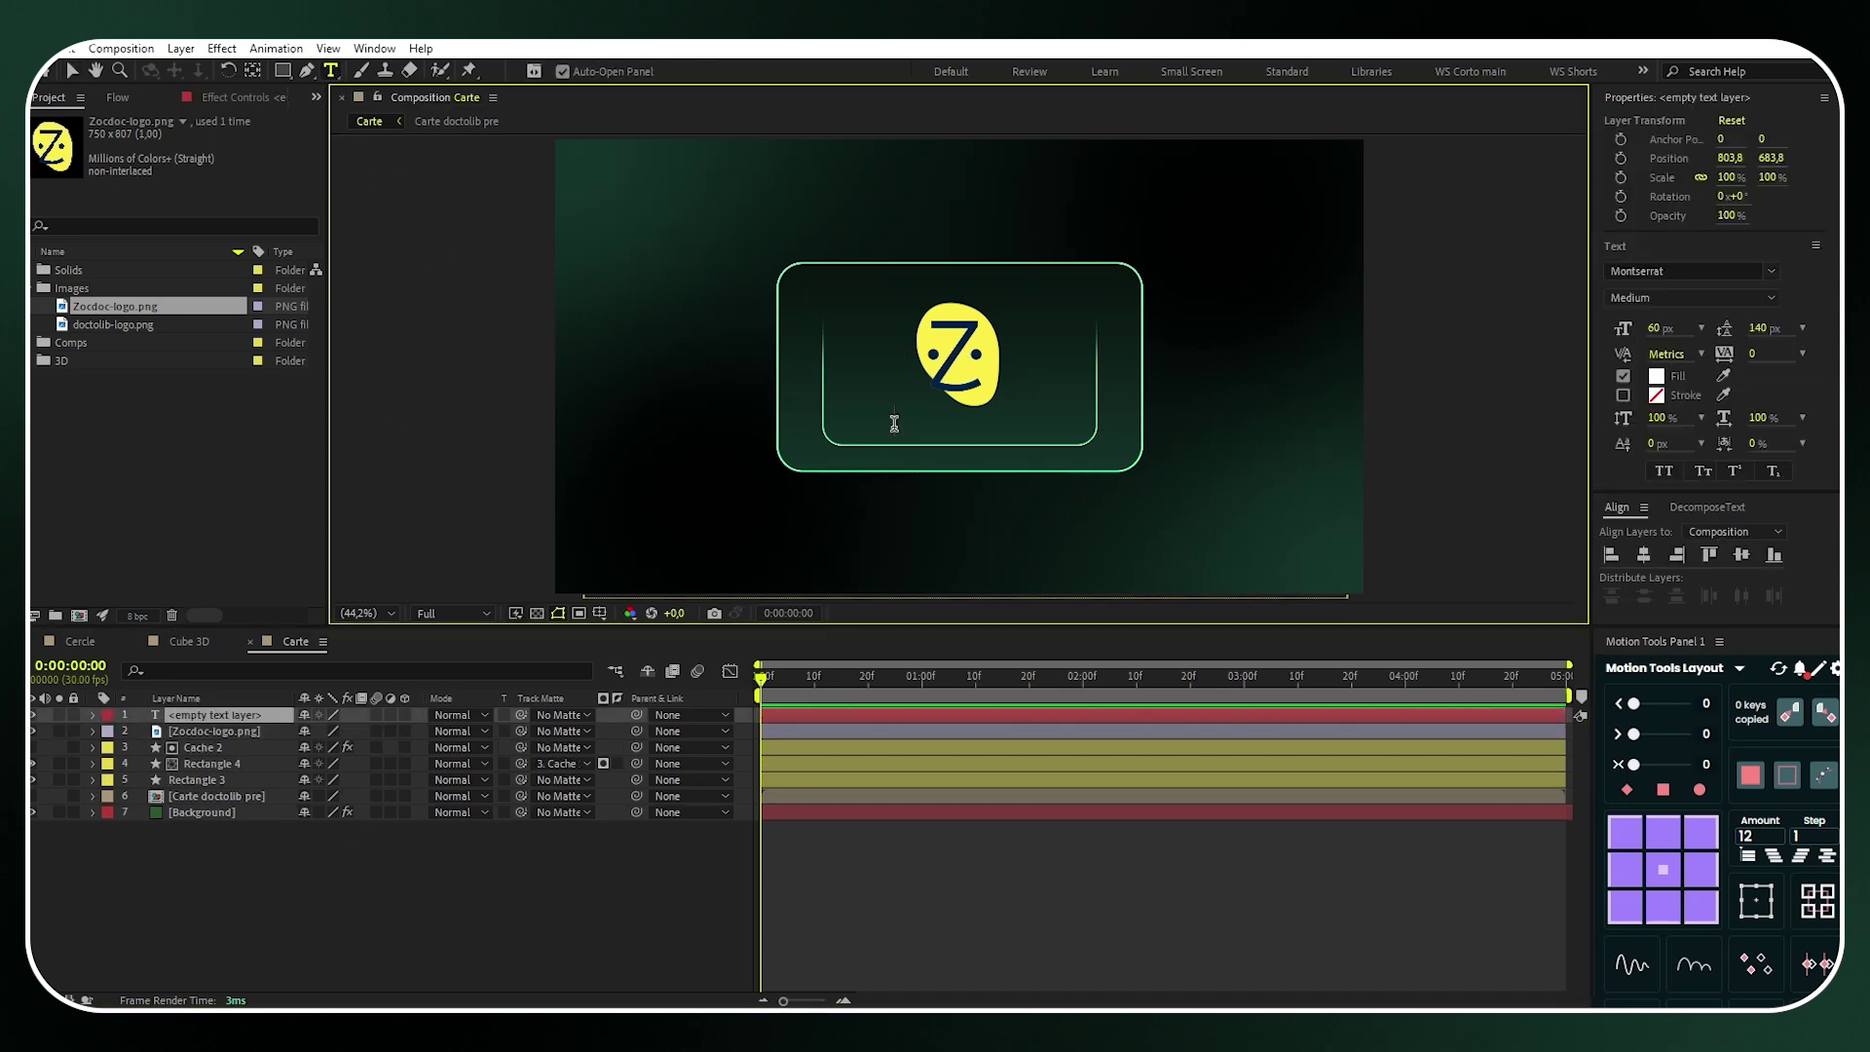
text(ZOCDOC)
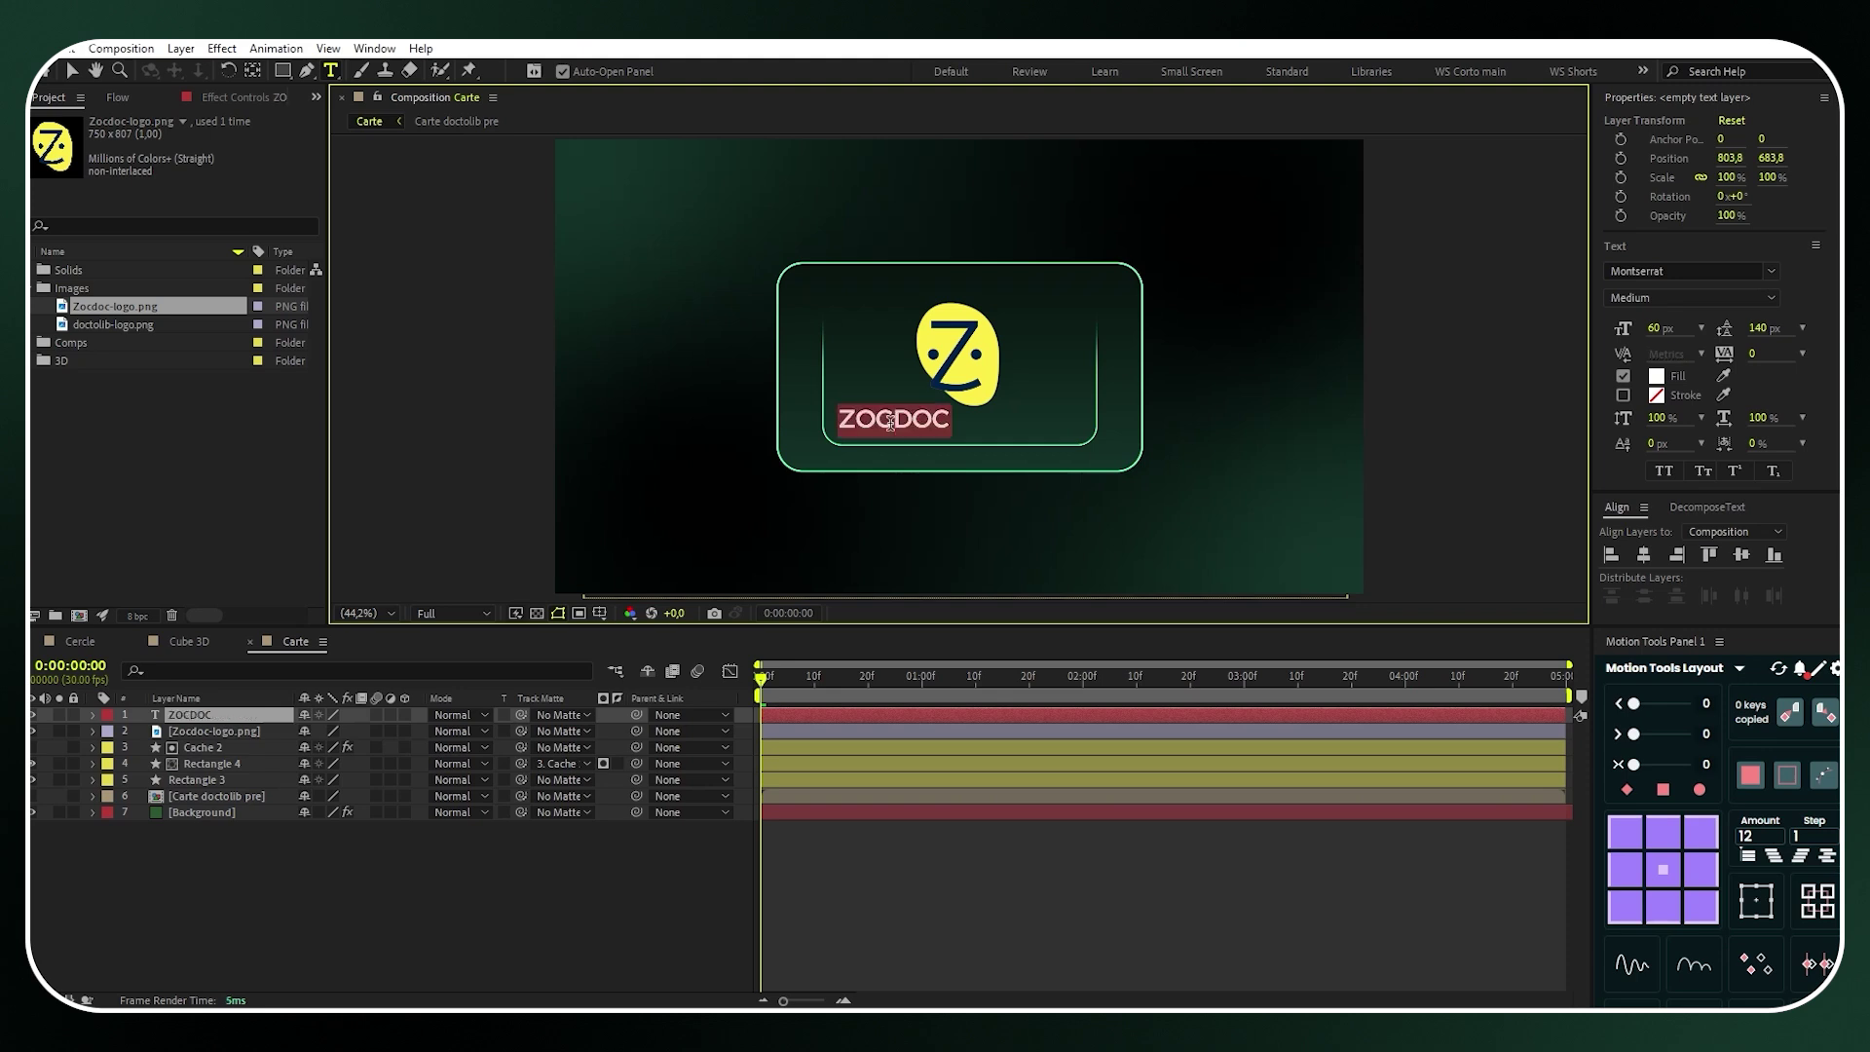
click(1643, 554)
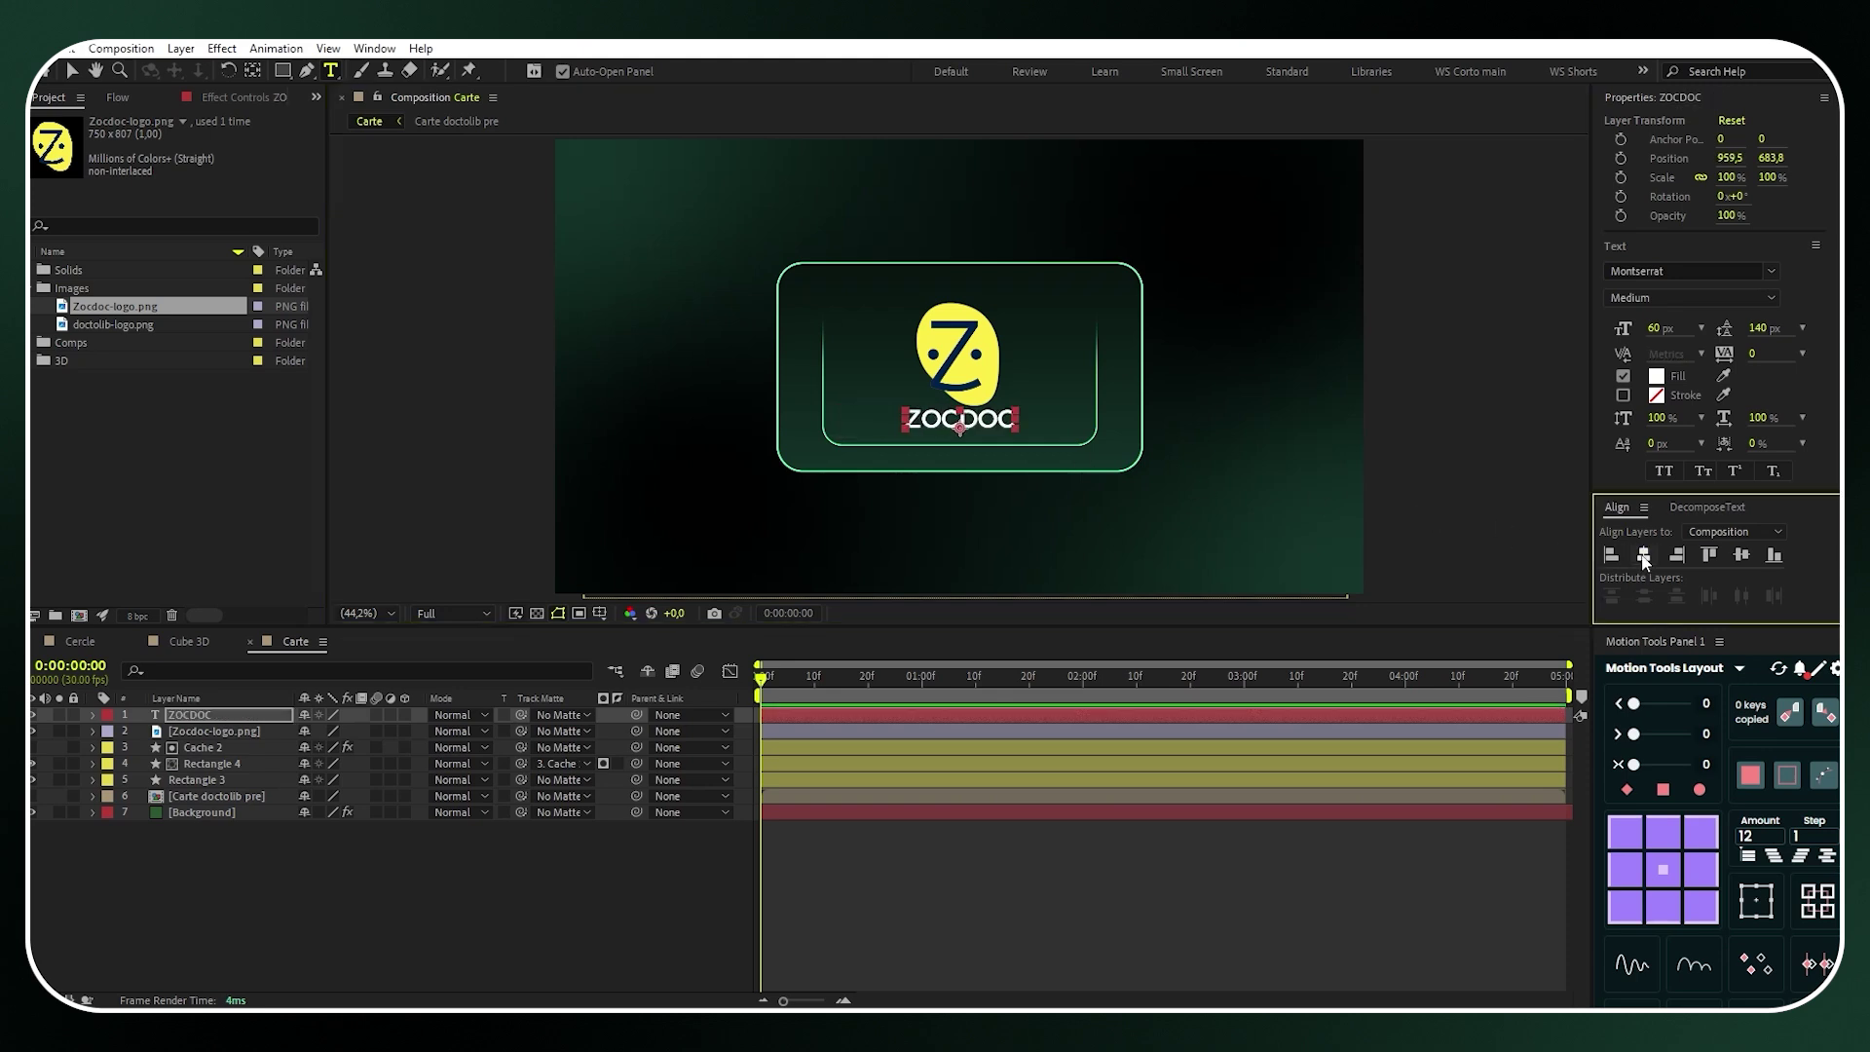
Move the ZOCDOC text down to a Y position of 702.8 and collapse its layer
click(249, 717)
key(p)
drag(343, 731, 364, 732)
click(298, 875)
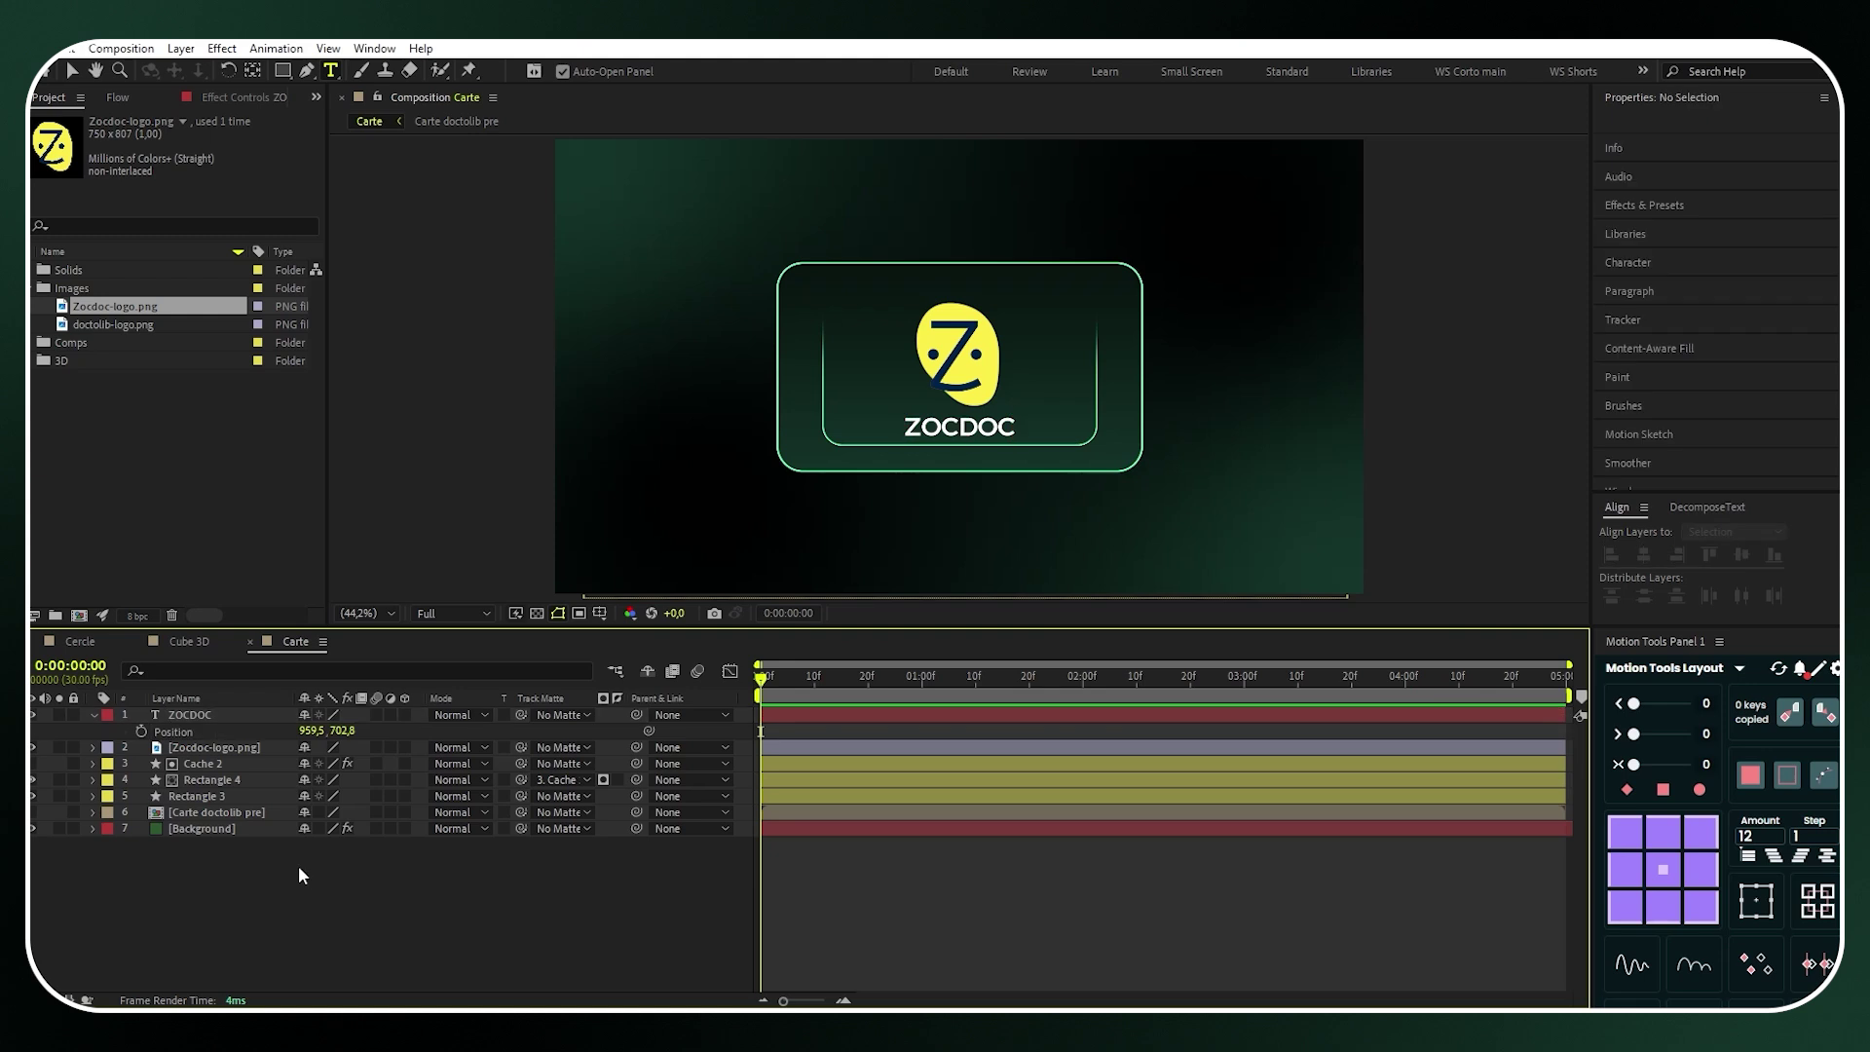
click(92, 713)
Pre-compose the Zocdoc card's text, logo, matte and two rectangle layers as "Carte zocdoc pre"
click(201, 775)
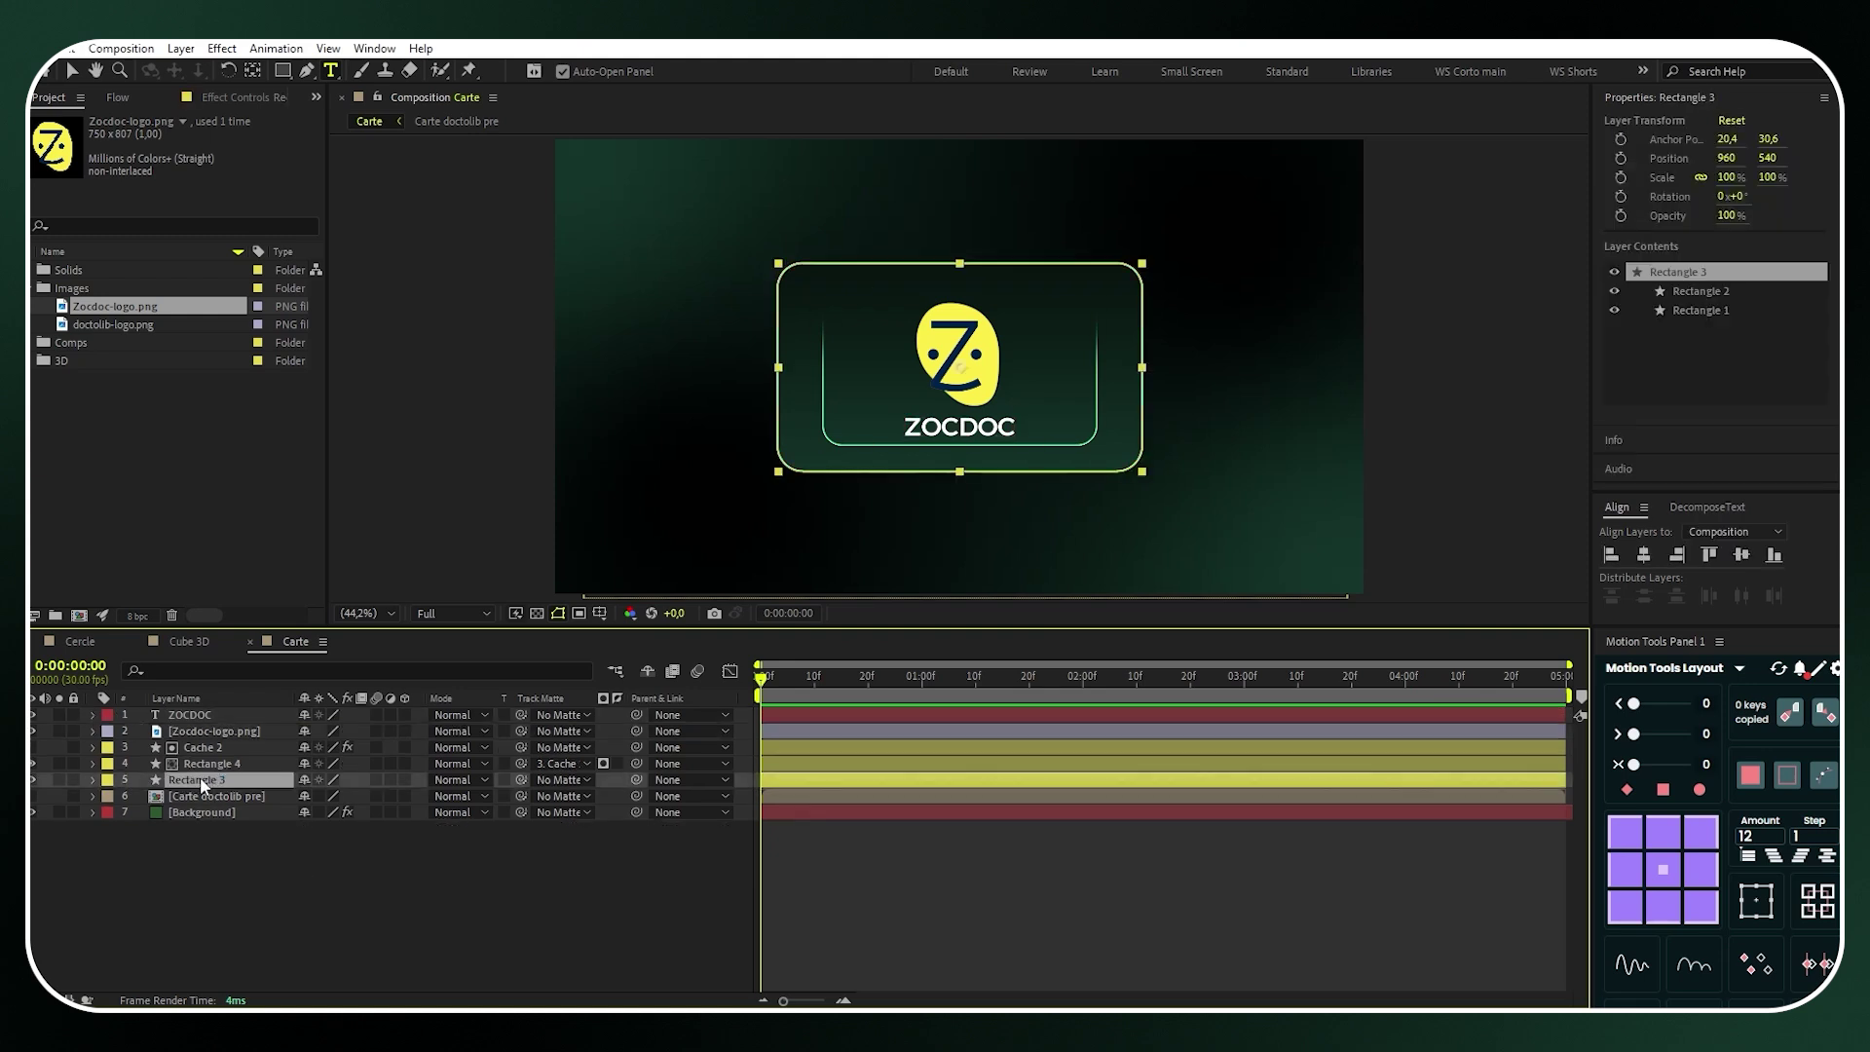
shift+click(199, 715)
right_click(198, 715)
click(259, 596)
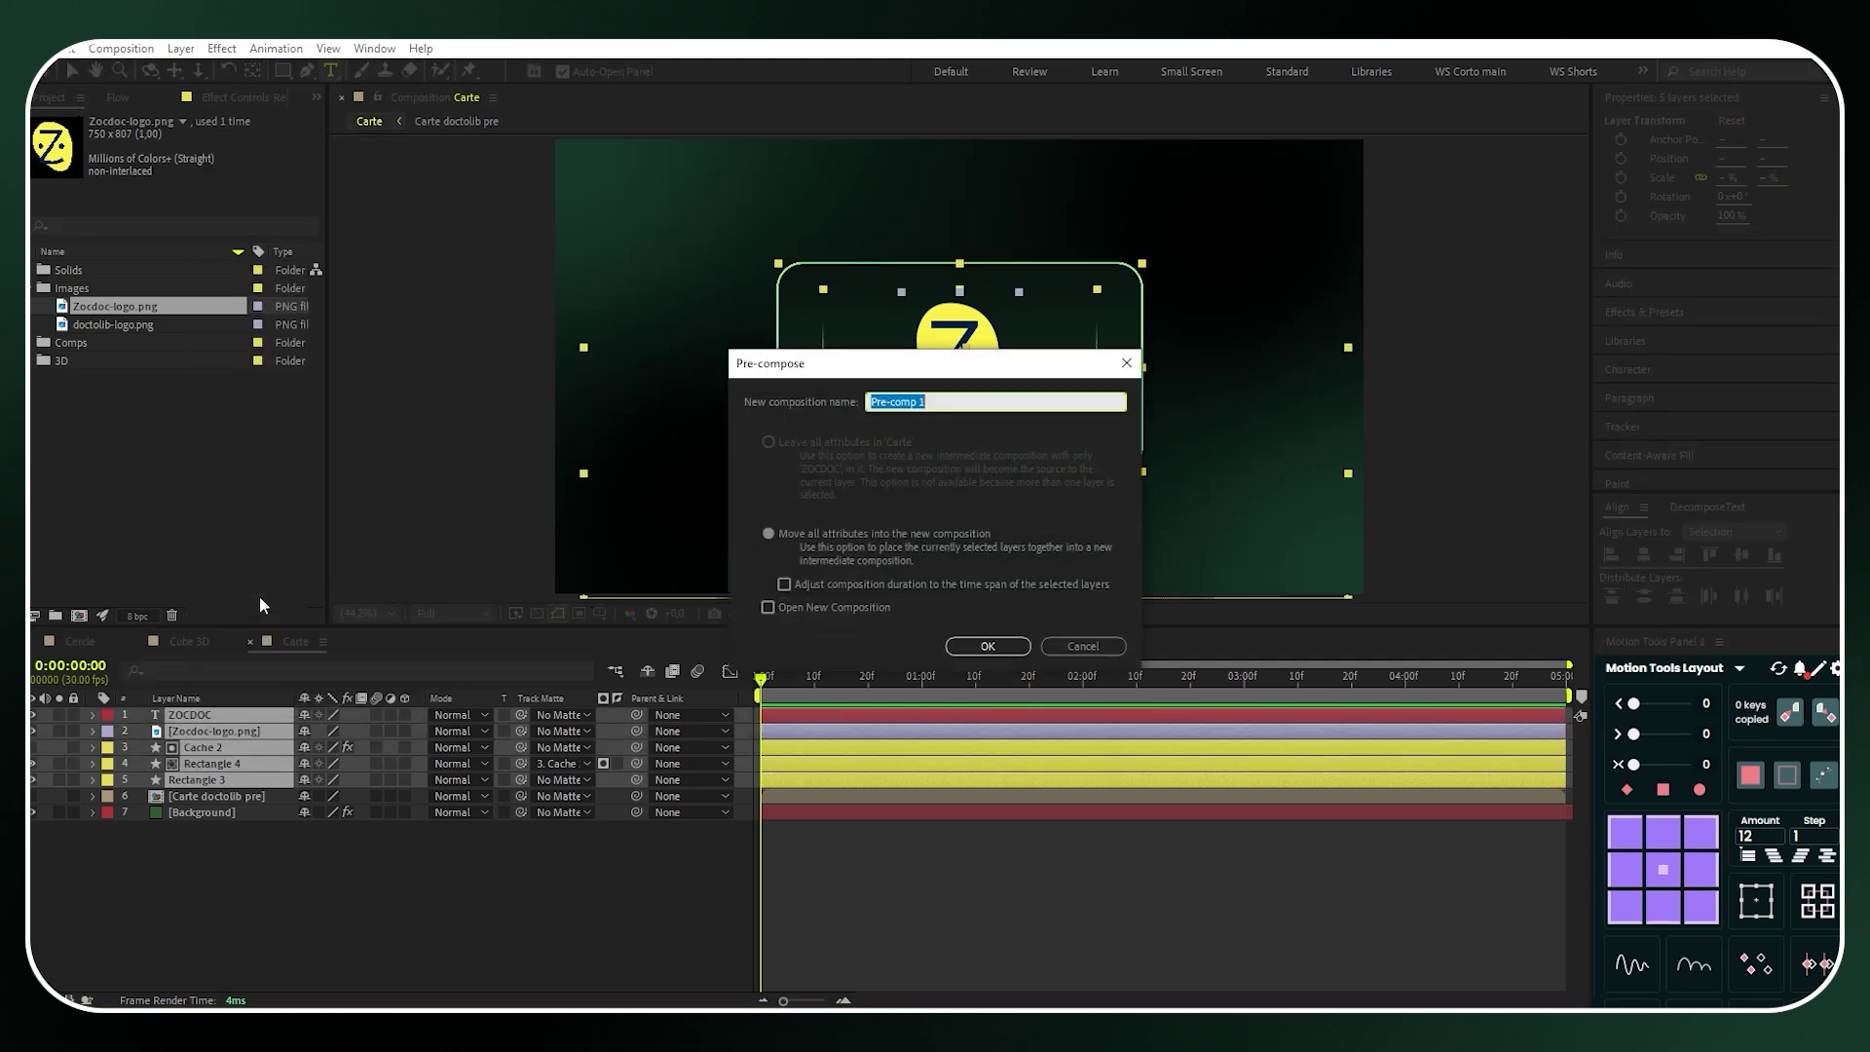
key(BackSpace)
text(Carte zocdoc pre)
click(973, 647)
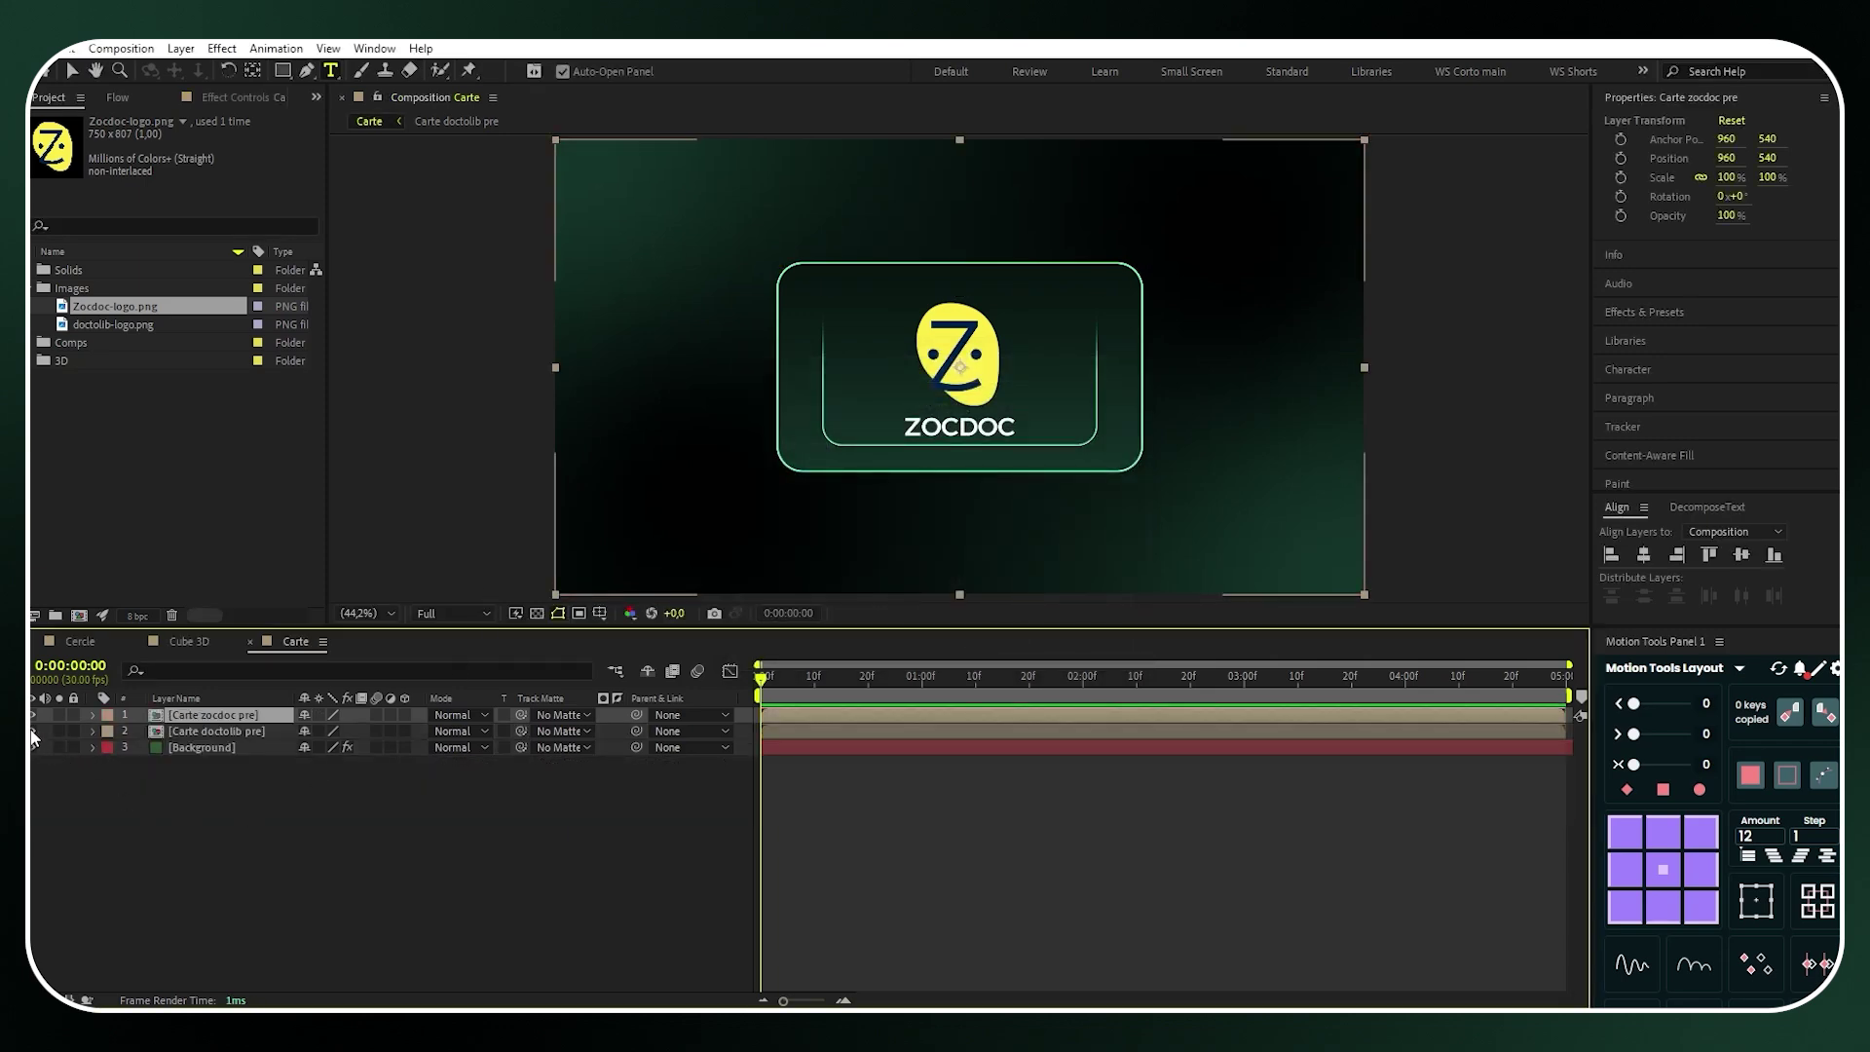
Make the Carte zocdoc pre and Carte doctolib pre layers 3D and scale both to 65%
click(407, 714)
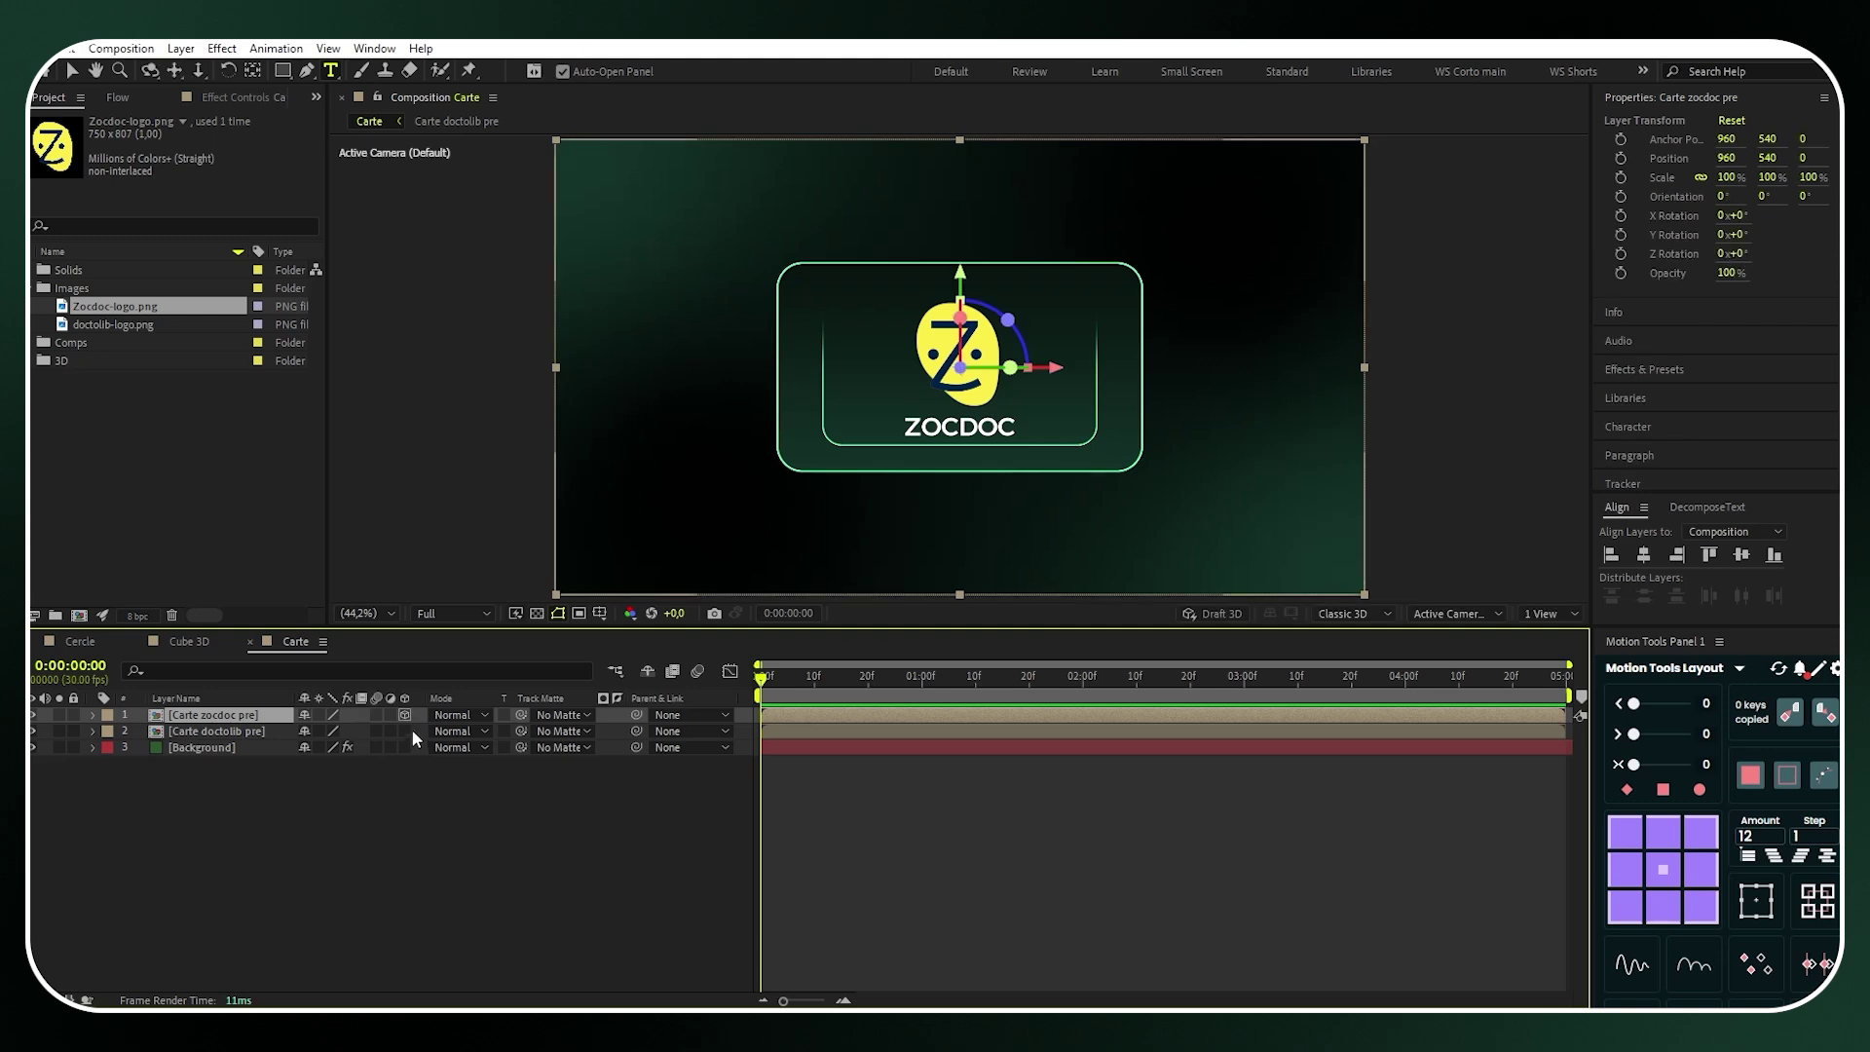
click(407, 730)
shift+click(243, 731)
key(s)
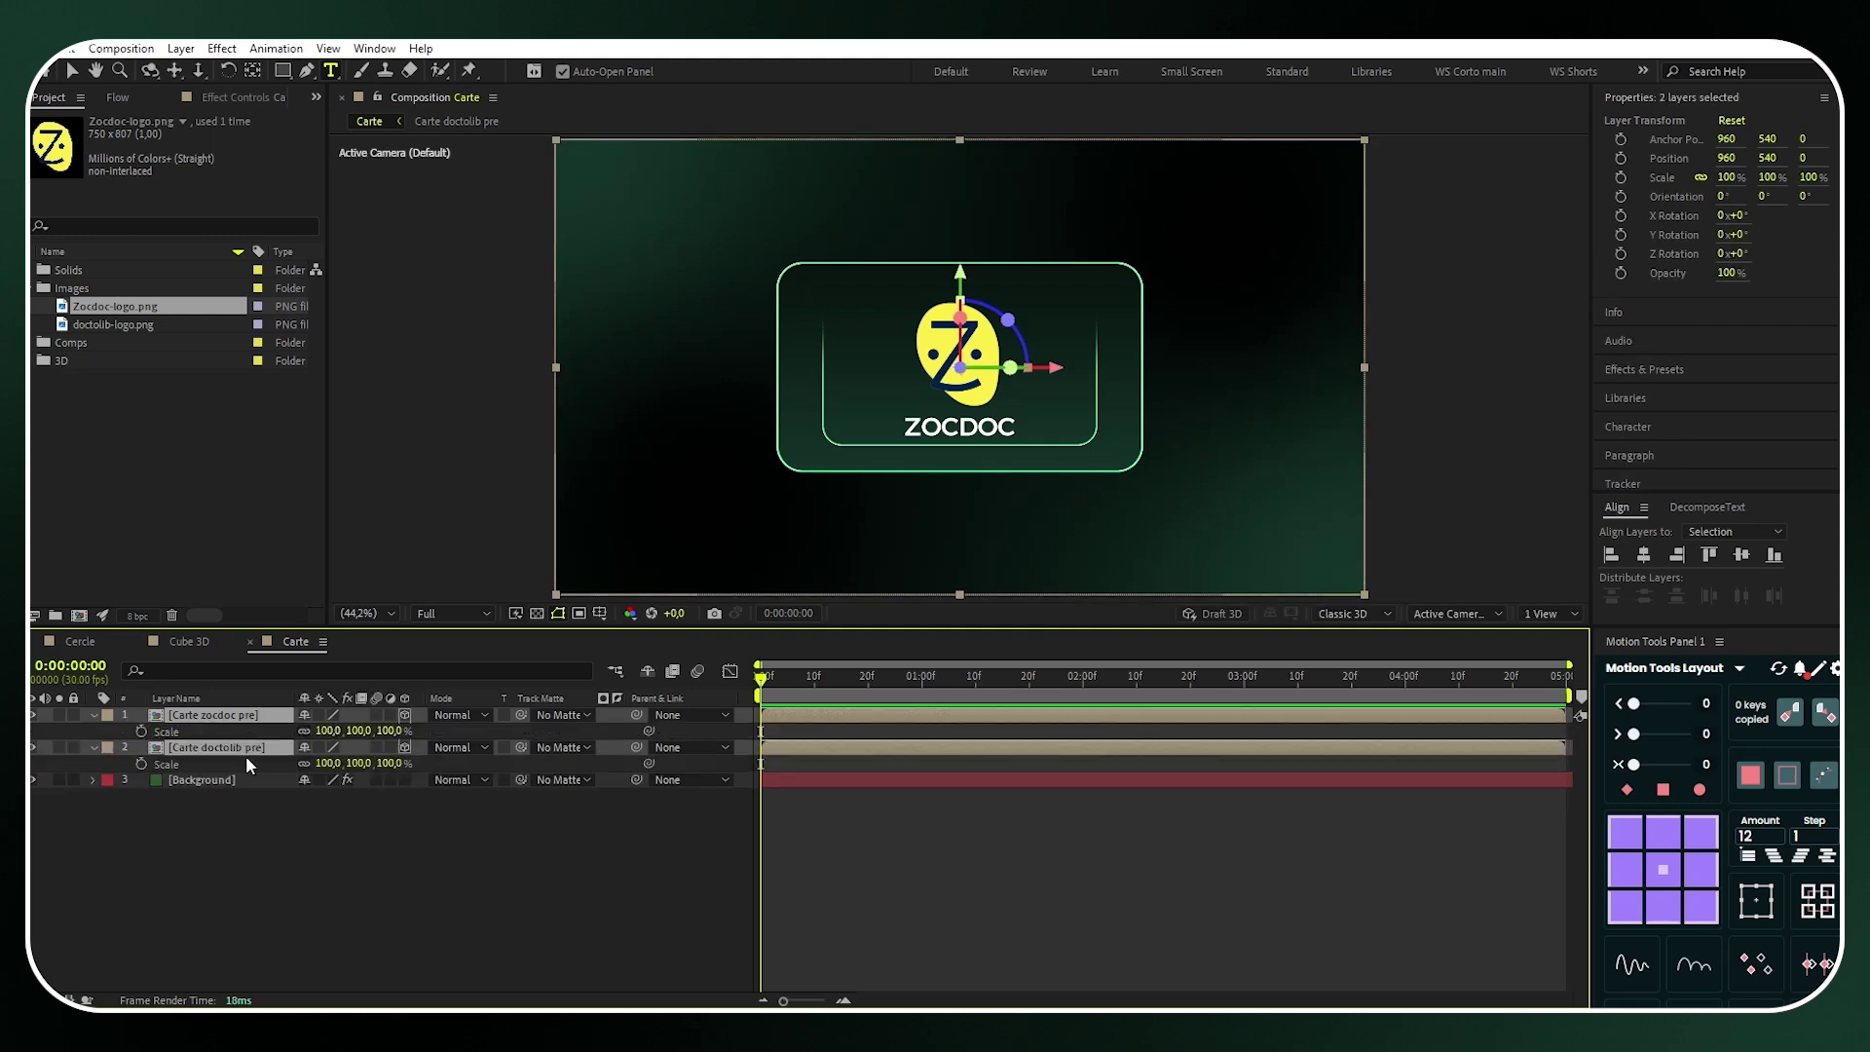
drag(329, 730, 277, 726)
key(F2)
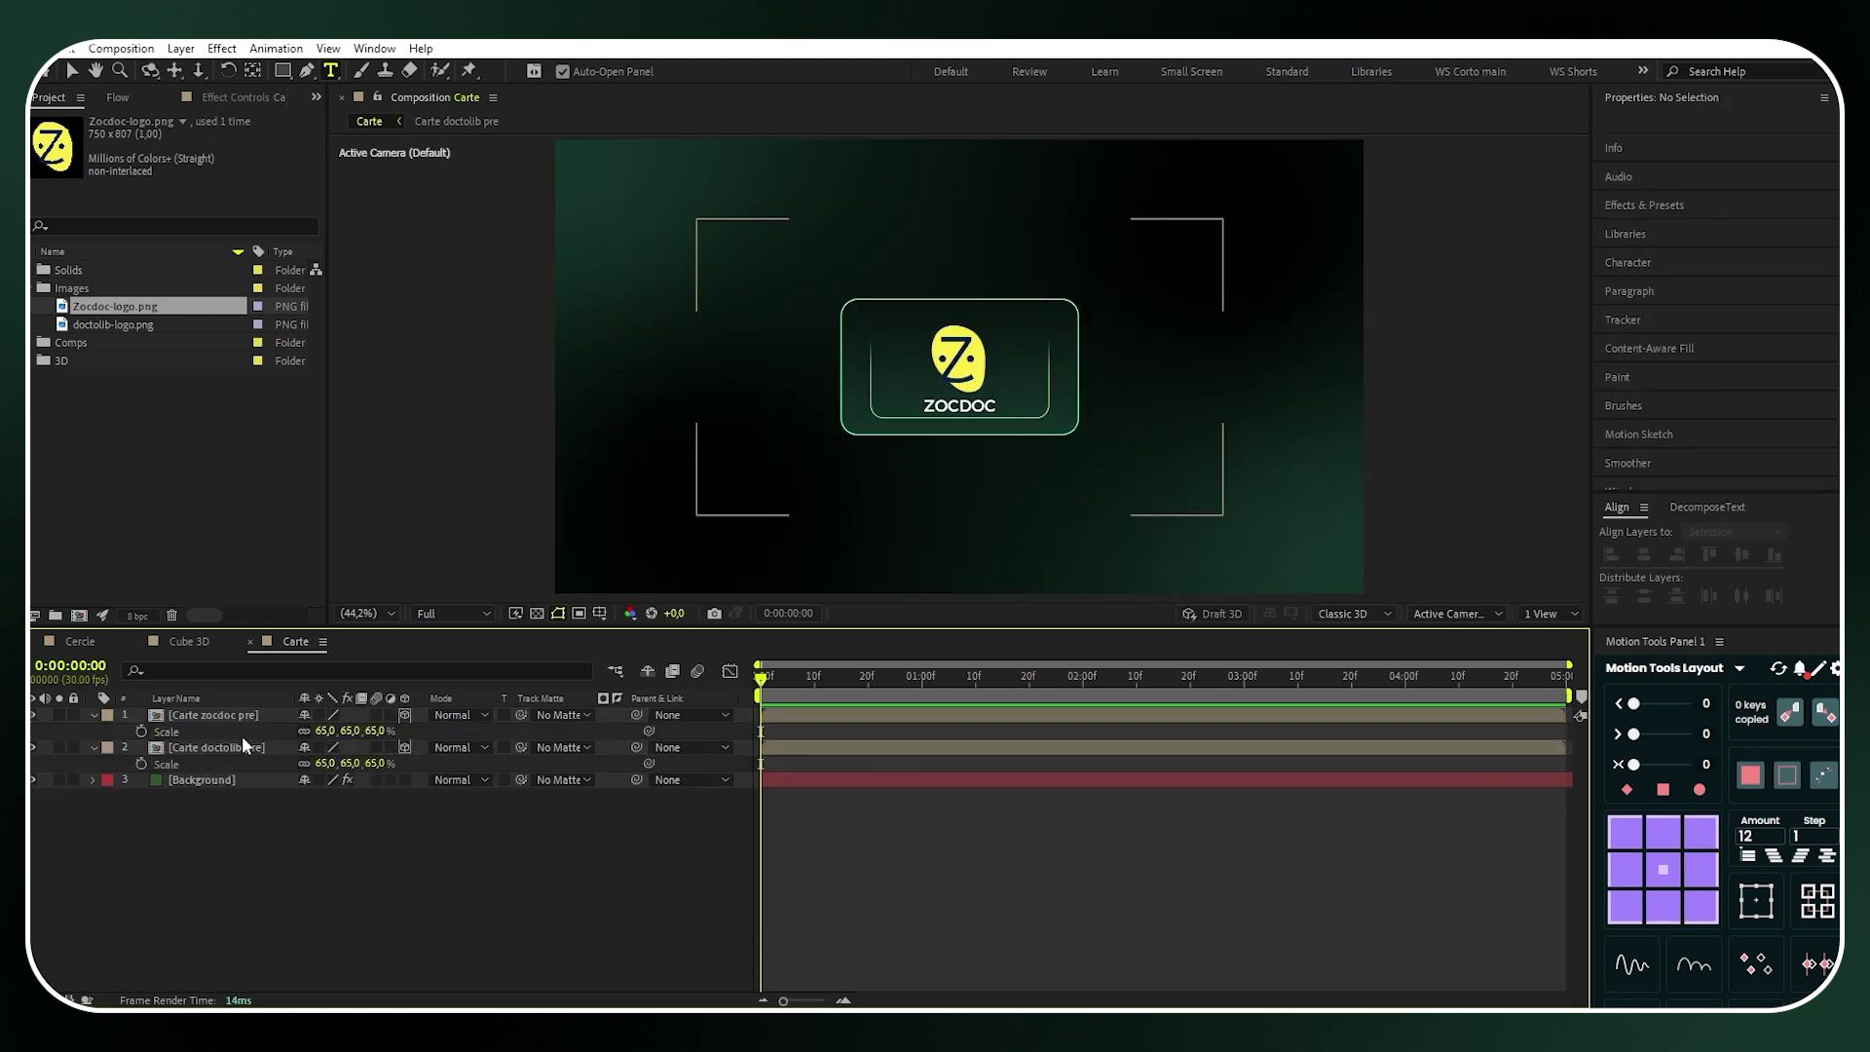
Using the Title/Action Safe guides, move the Zocdoc card to X position 473 and the Doctolib card to X position 1444
click(250, 745)
shift+click(248, 714)
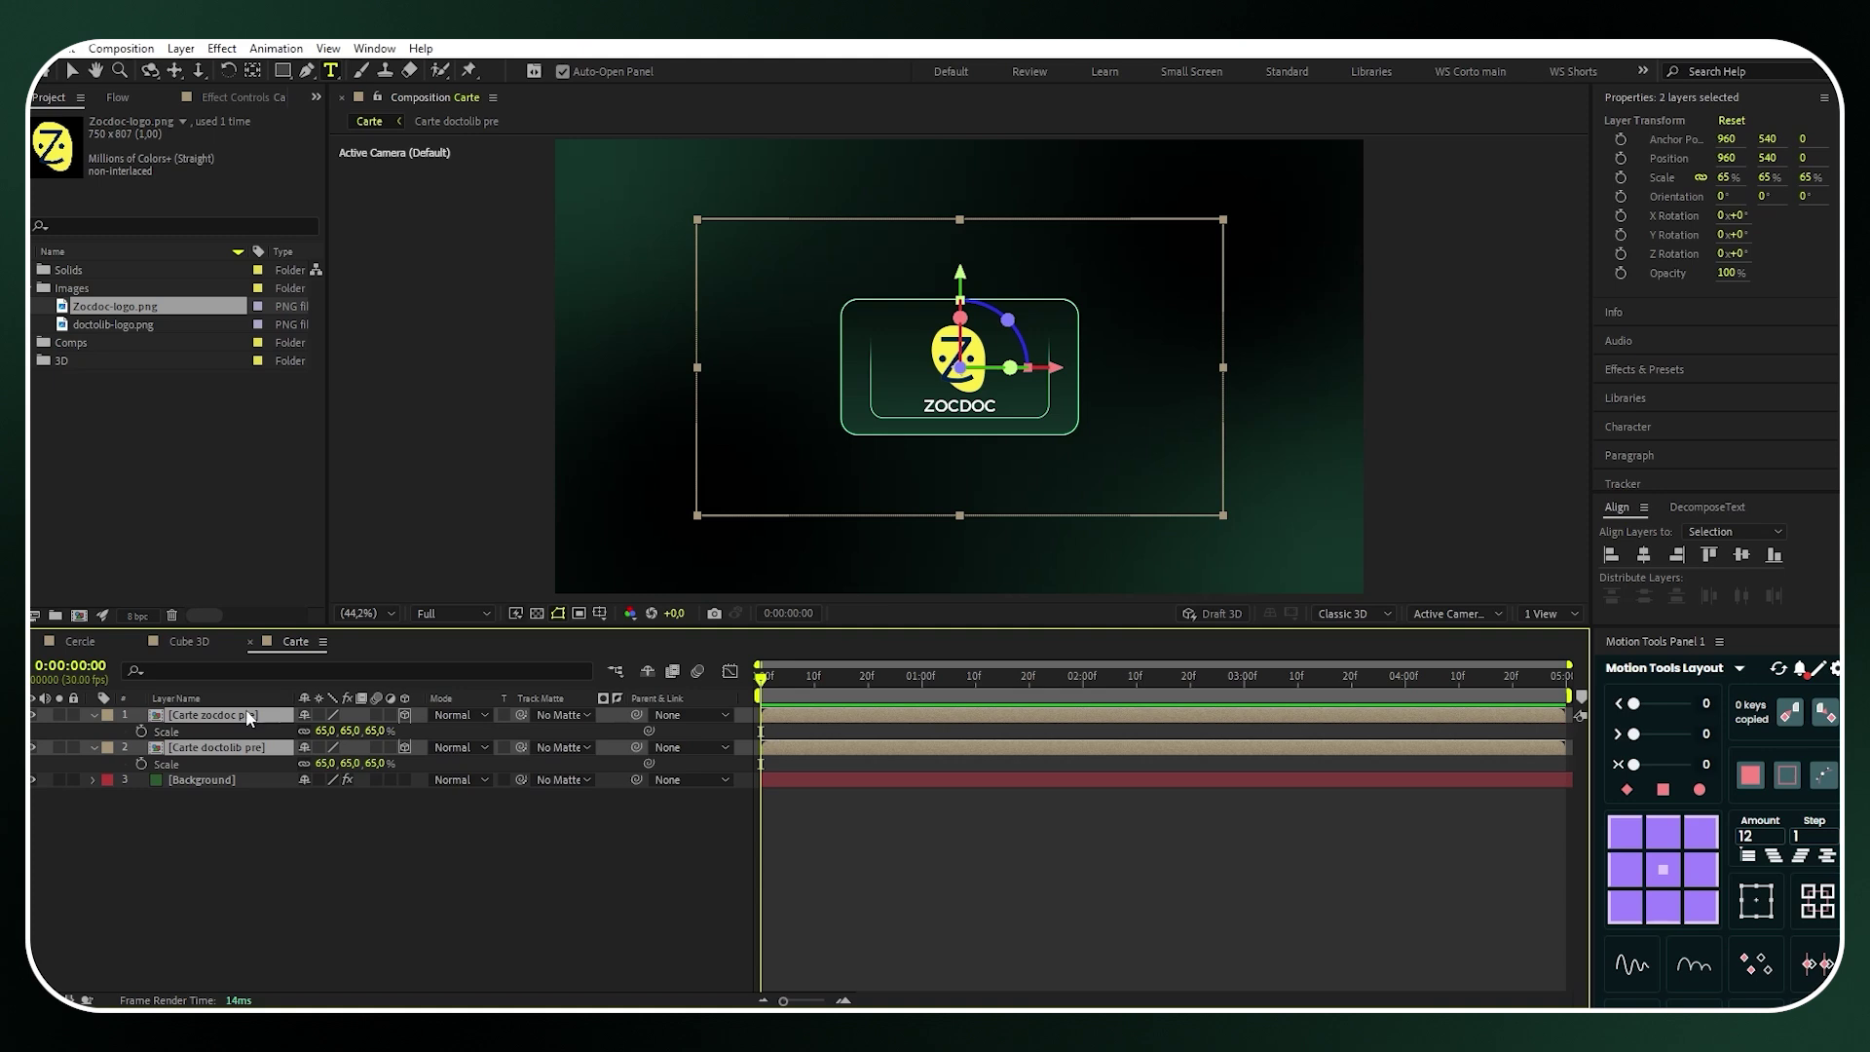
key(p)
click(278, 806)
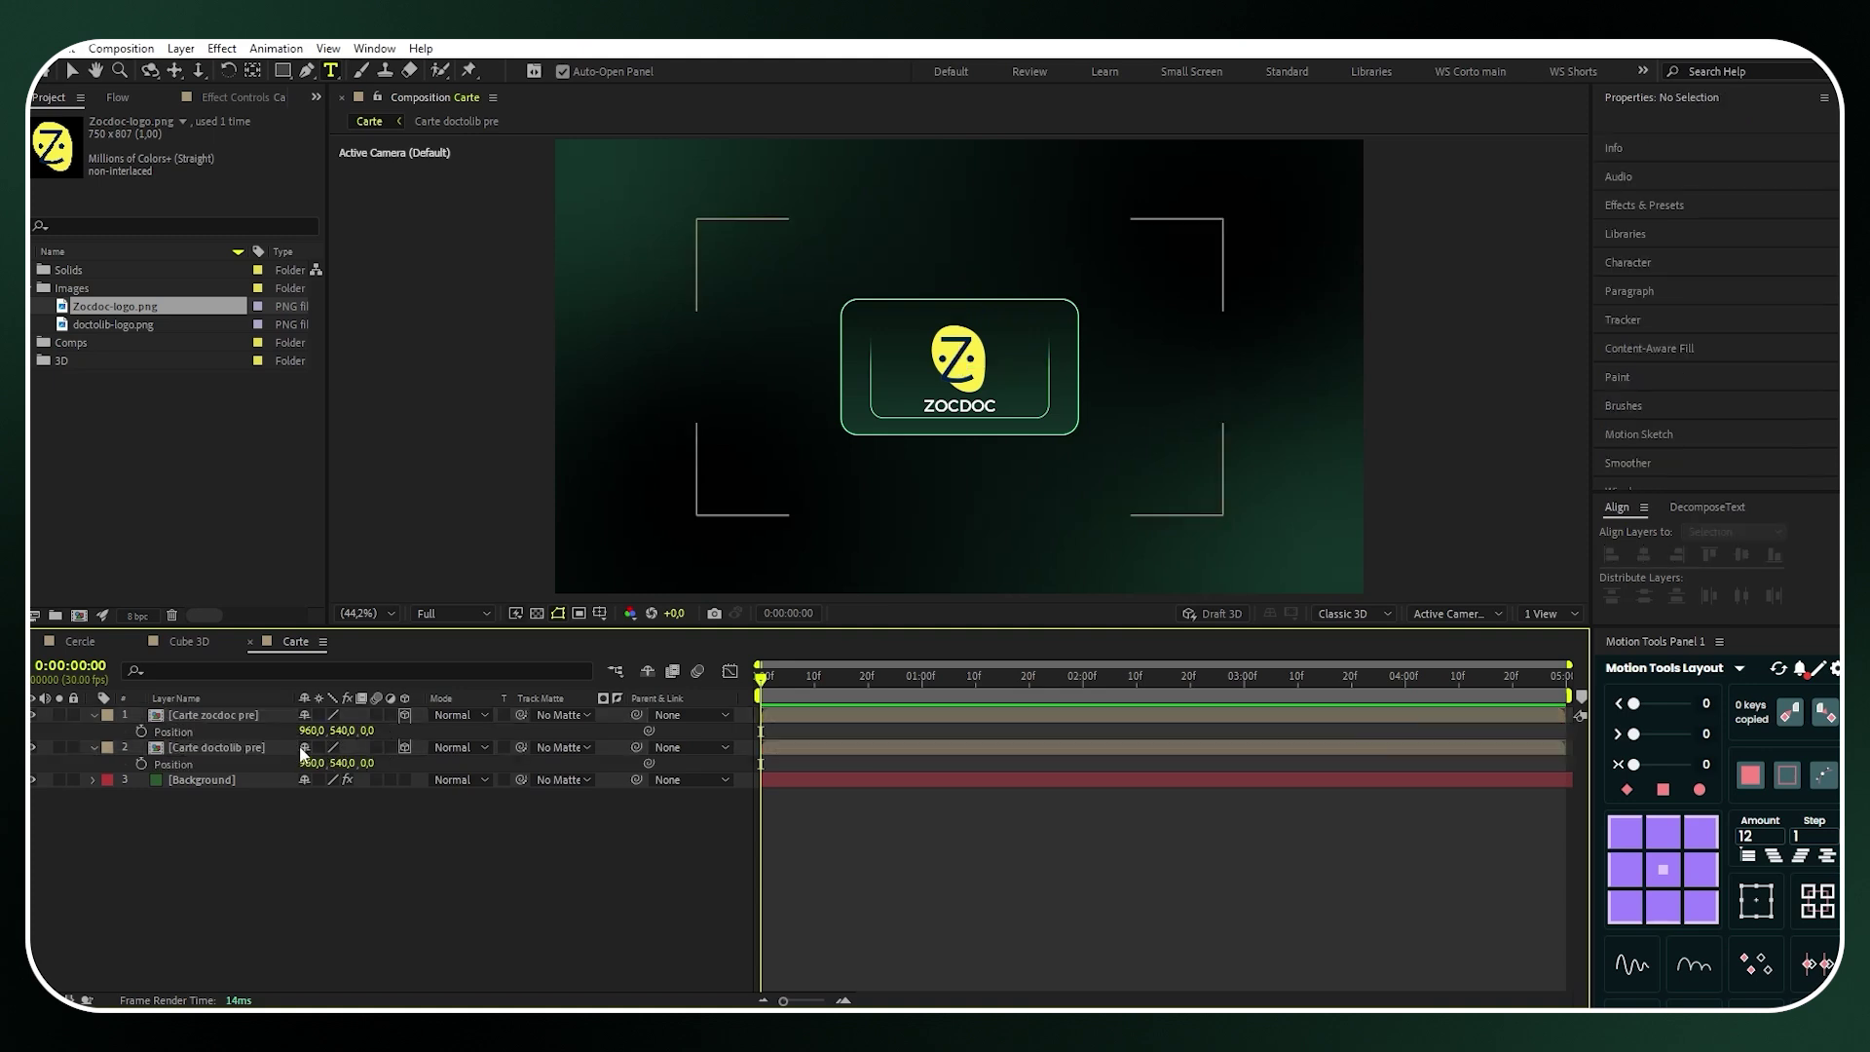
drag(312, 730, 360, 762)
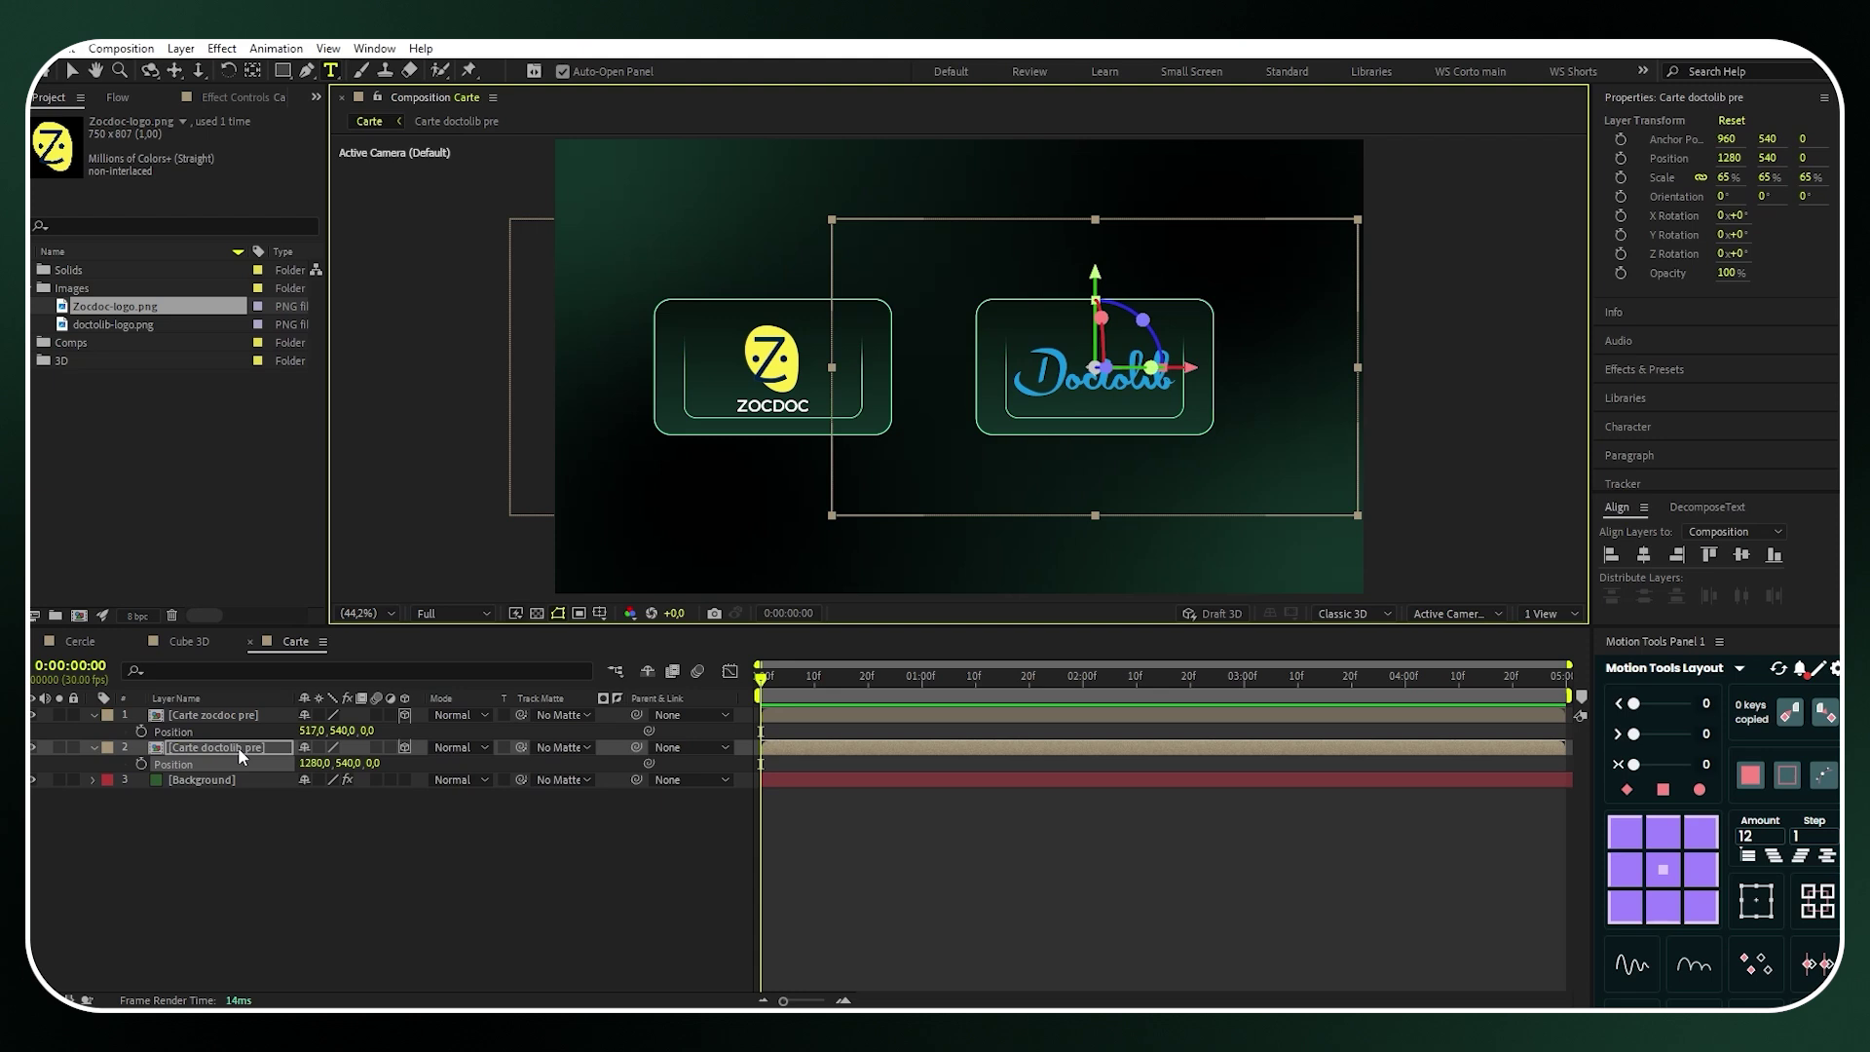
click(599, 612)
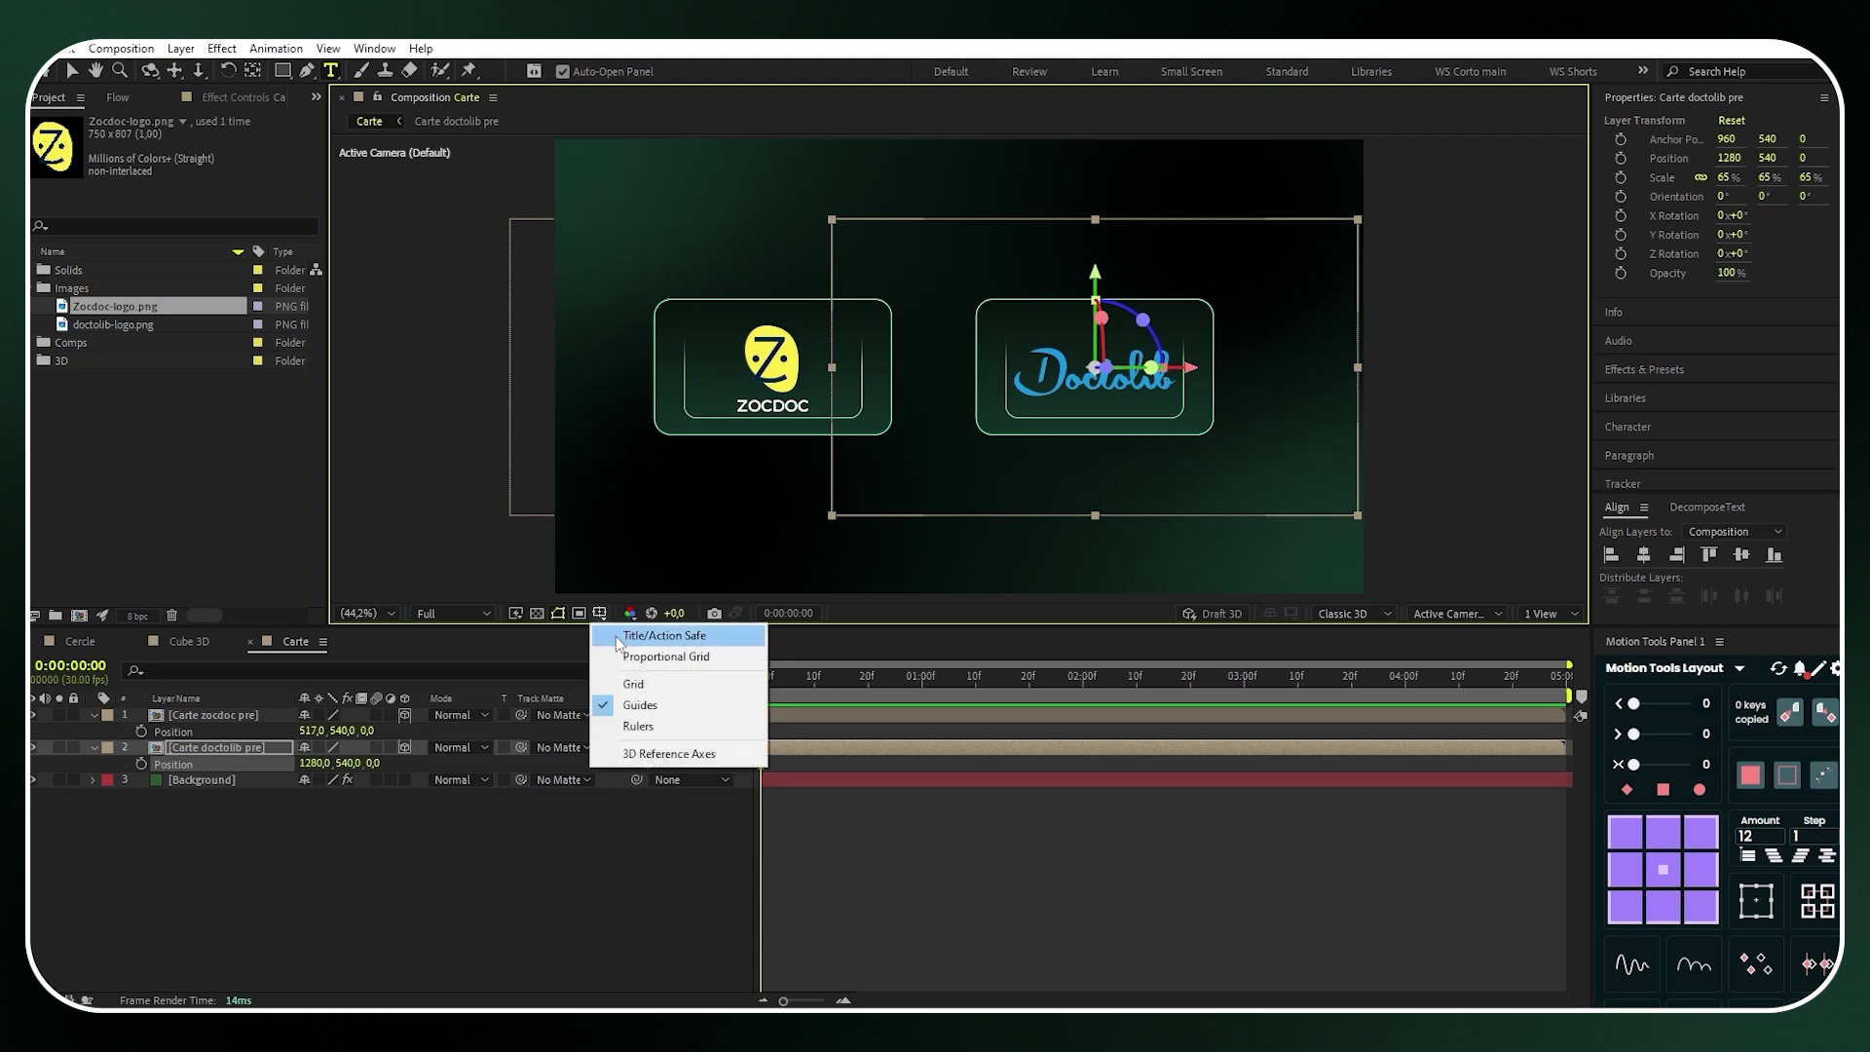
click(620, 644)
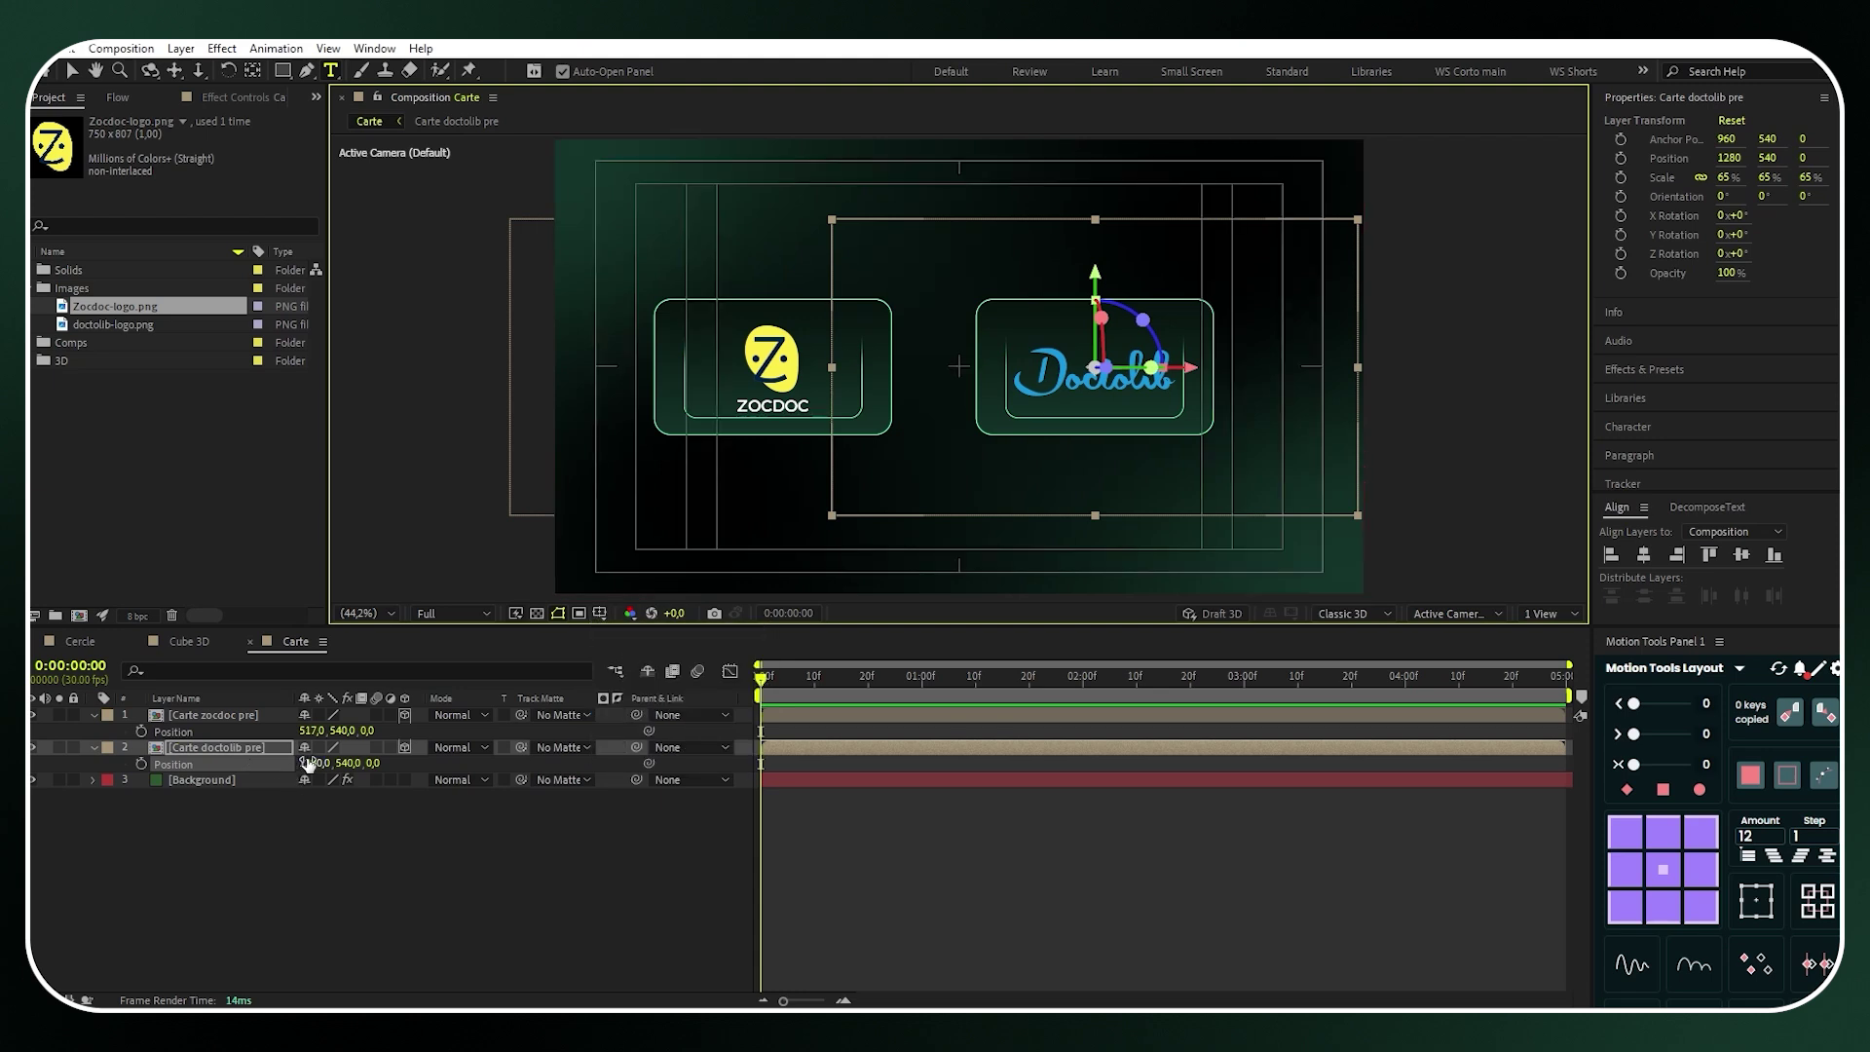
drag(310, 762, 269, 730)
key(ctrl+Up)
Set the Y Rotation to 30° for the Doctolib card and -30° for the Zocdoc card, and hide the Title/Action Safe guides
shift+click(254, 745)
key(r)
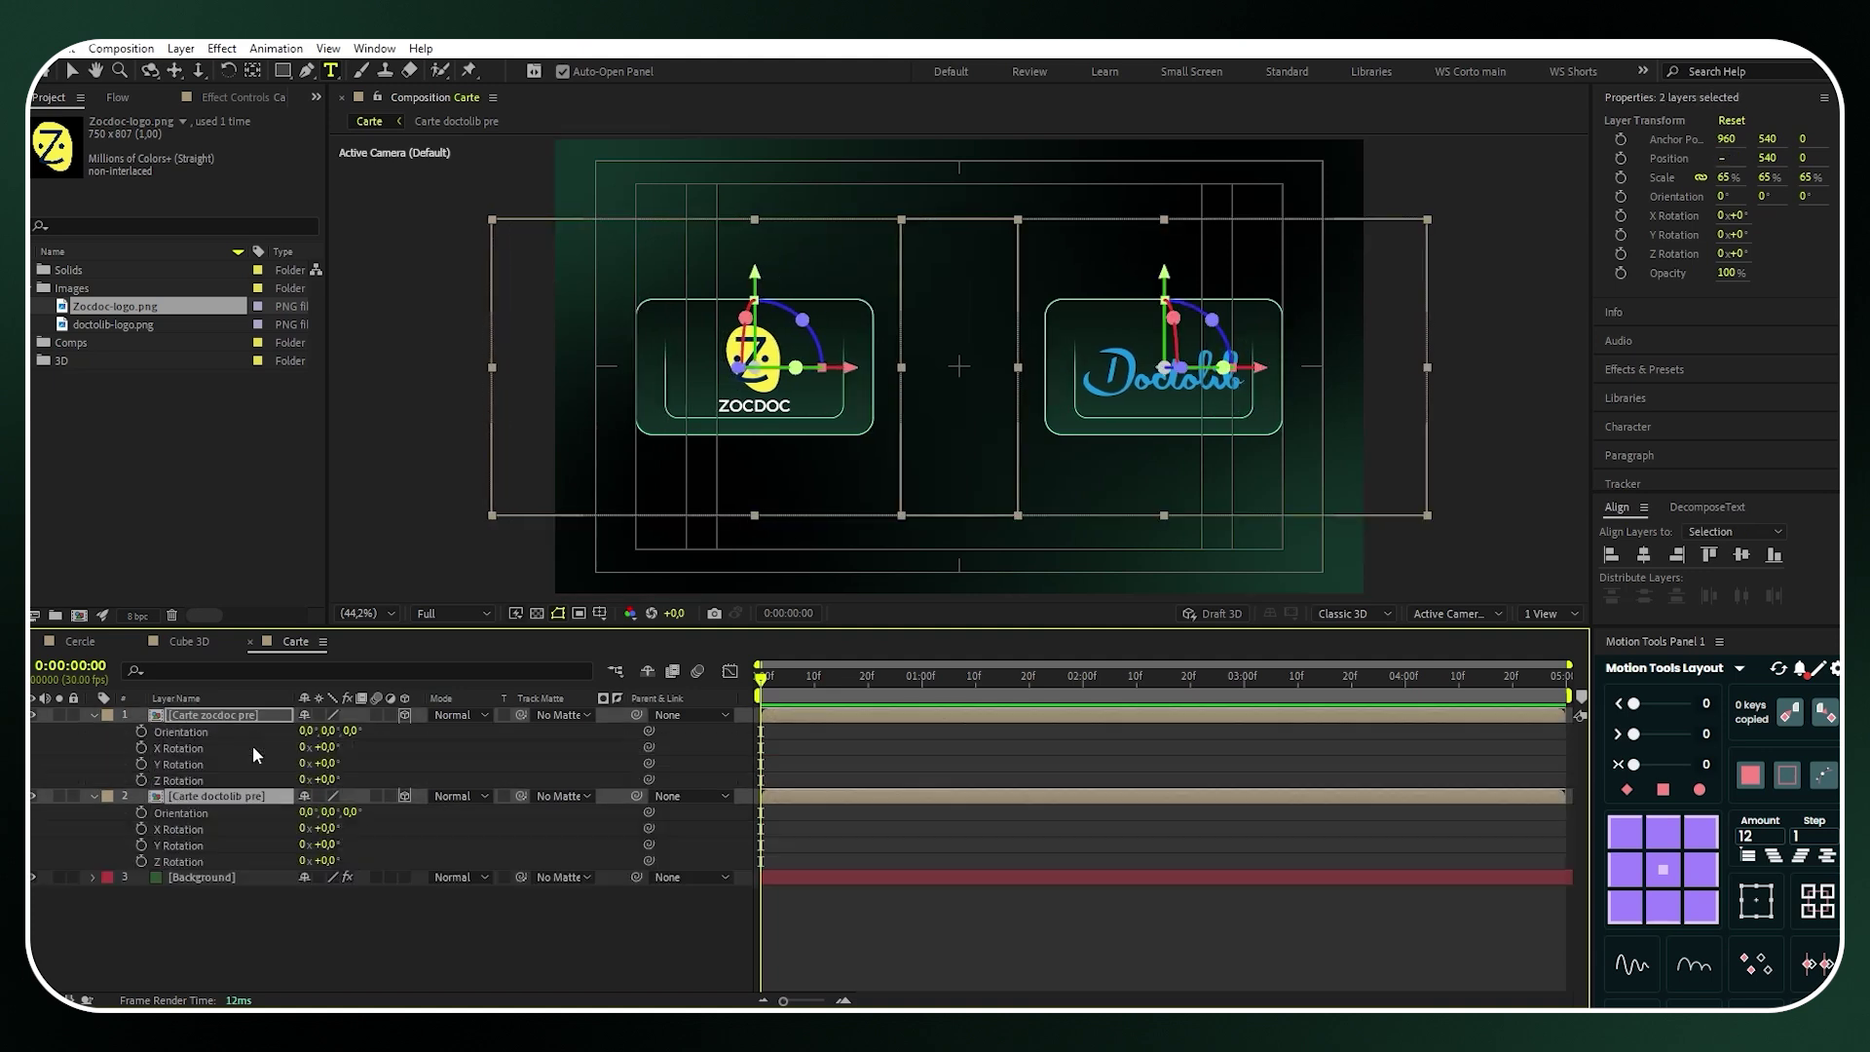
click(247, 903)
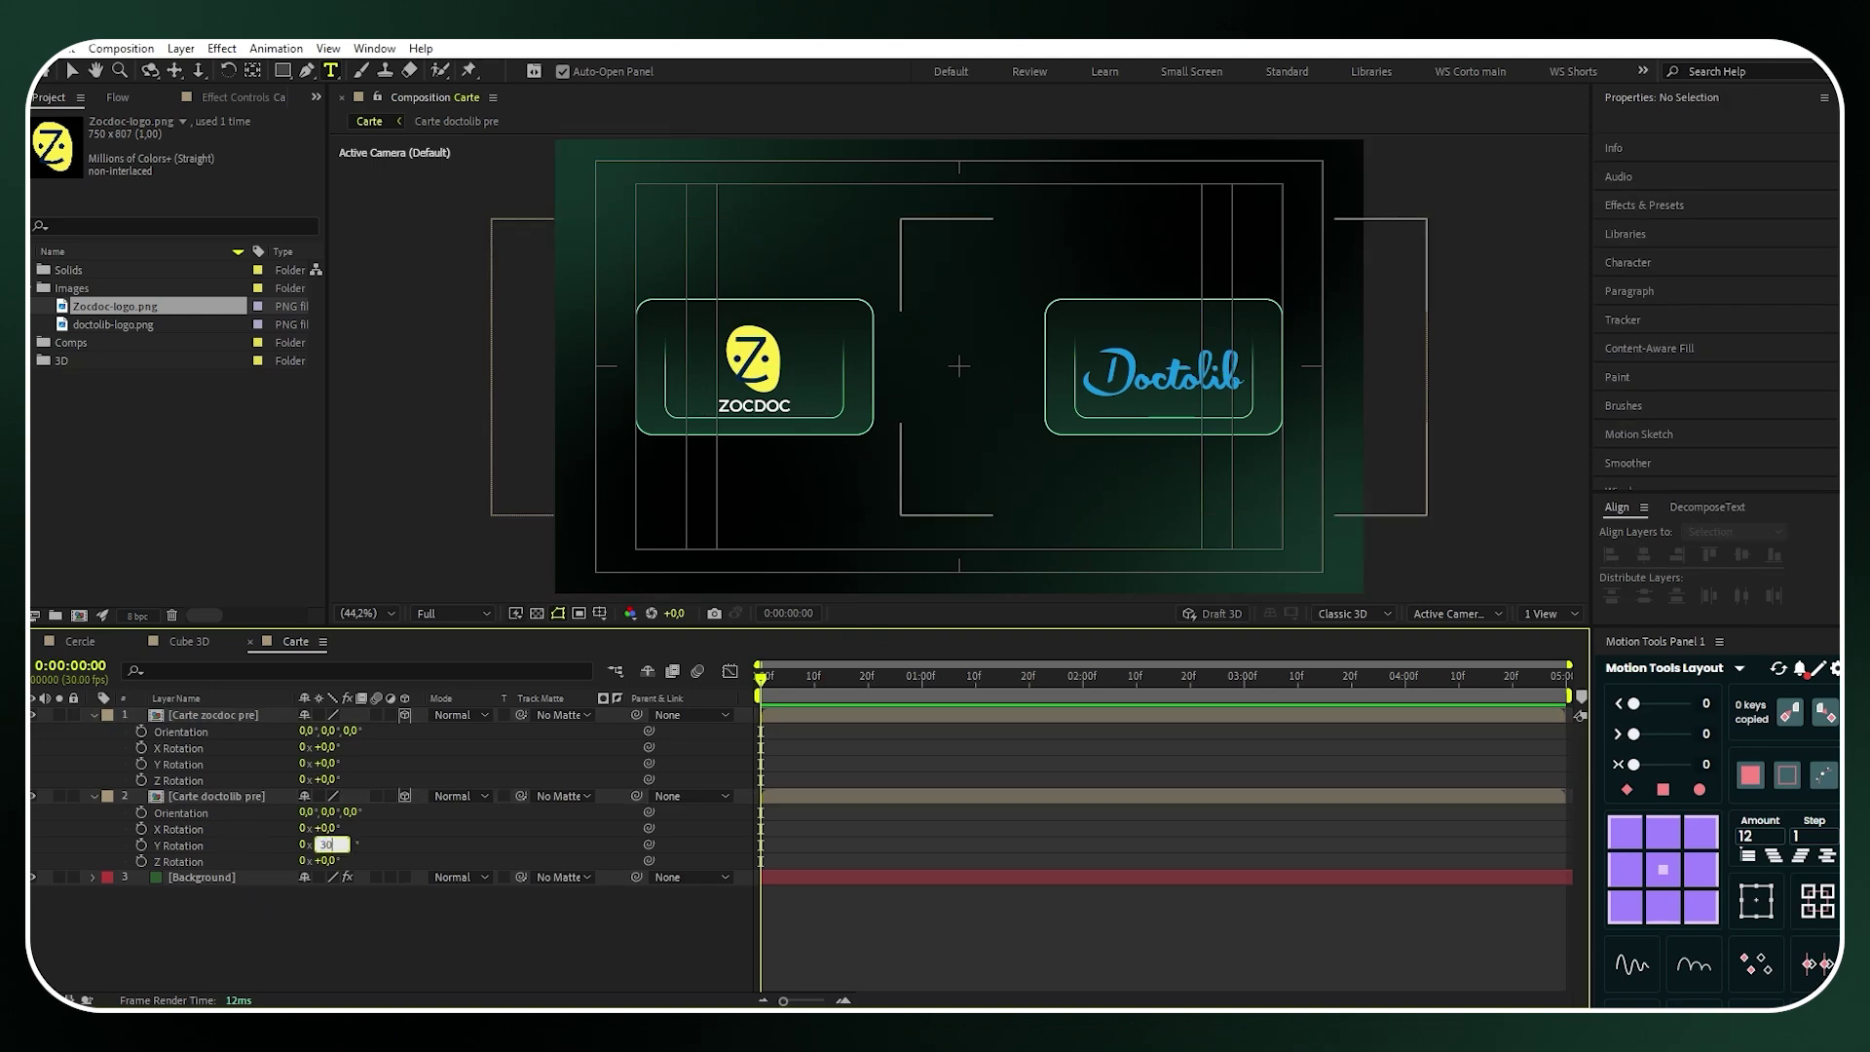
drag(322, 845, 341, 849)
click(329, 763)
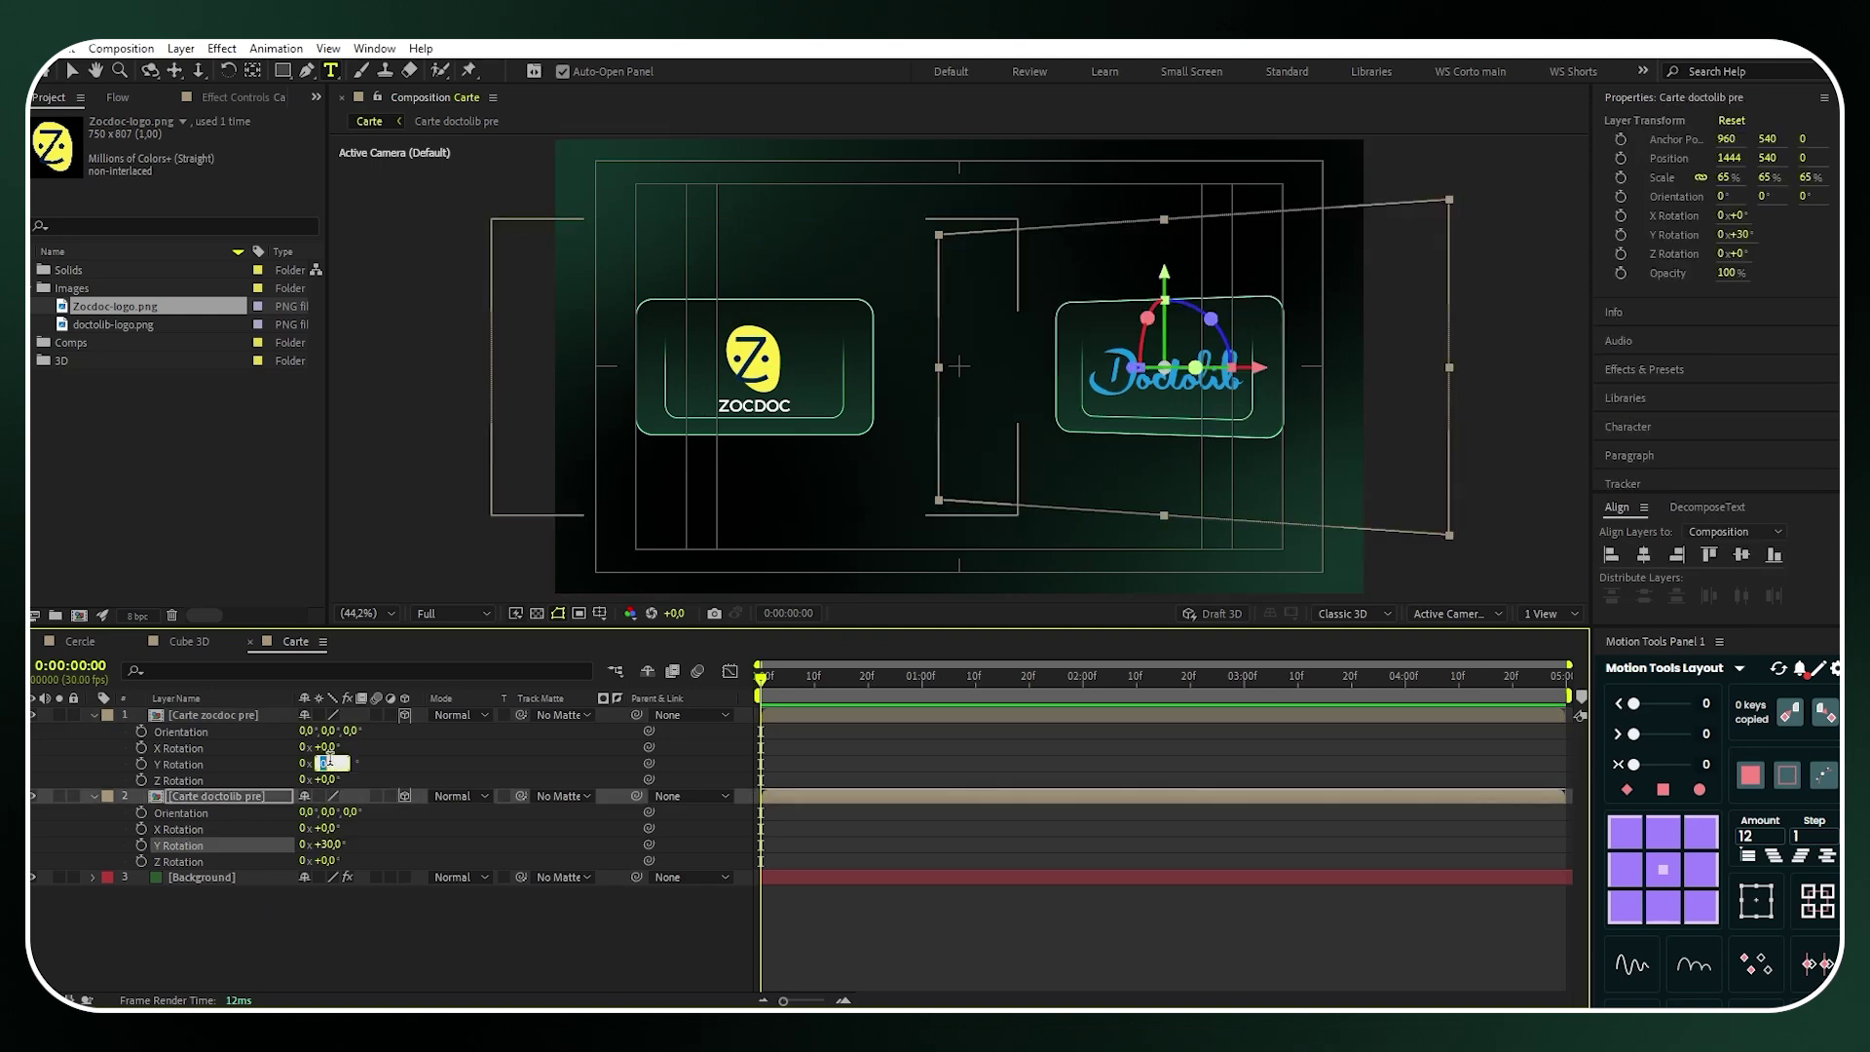
text(-30)
key(Return)
click(600, 611)
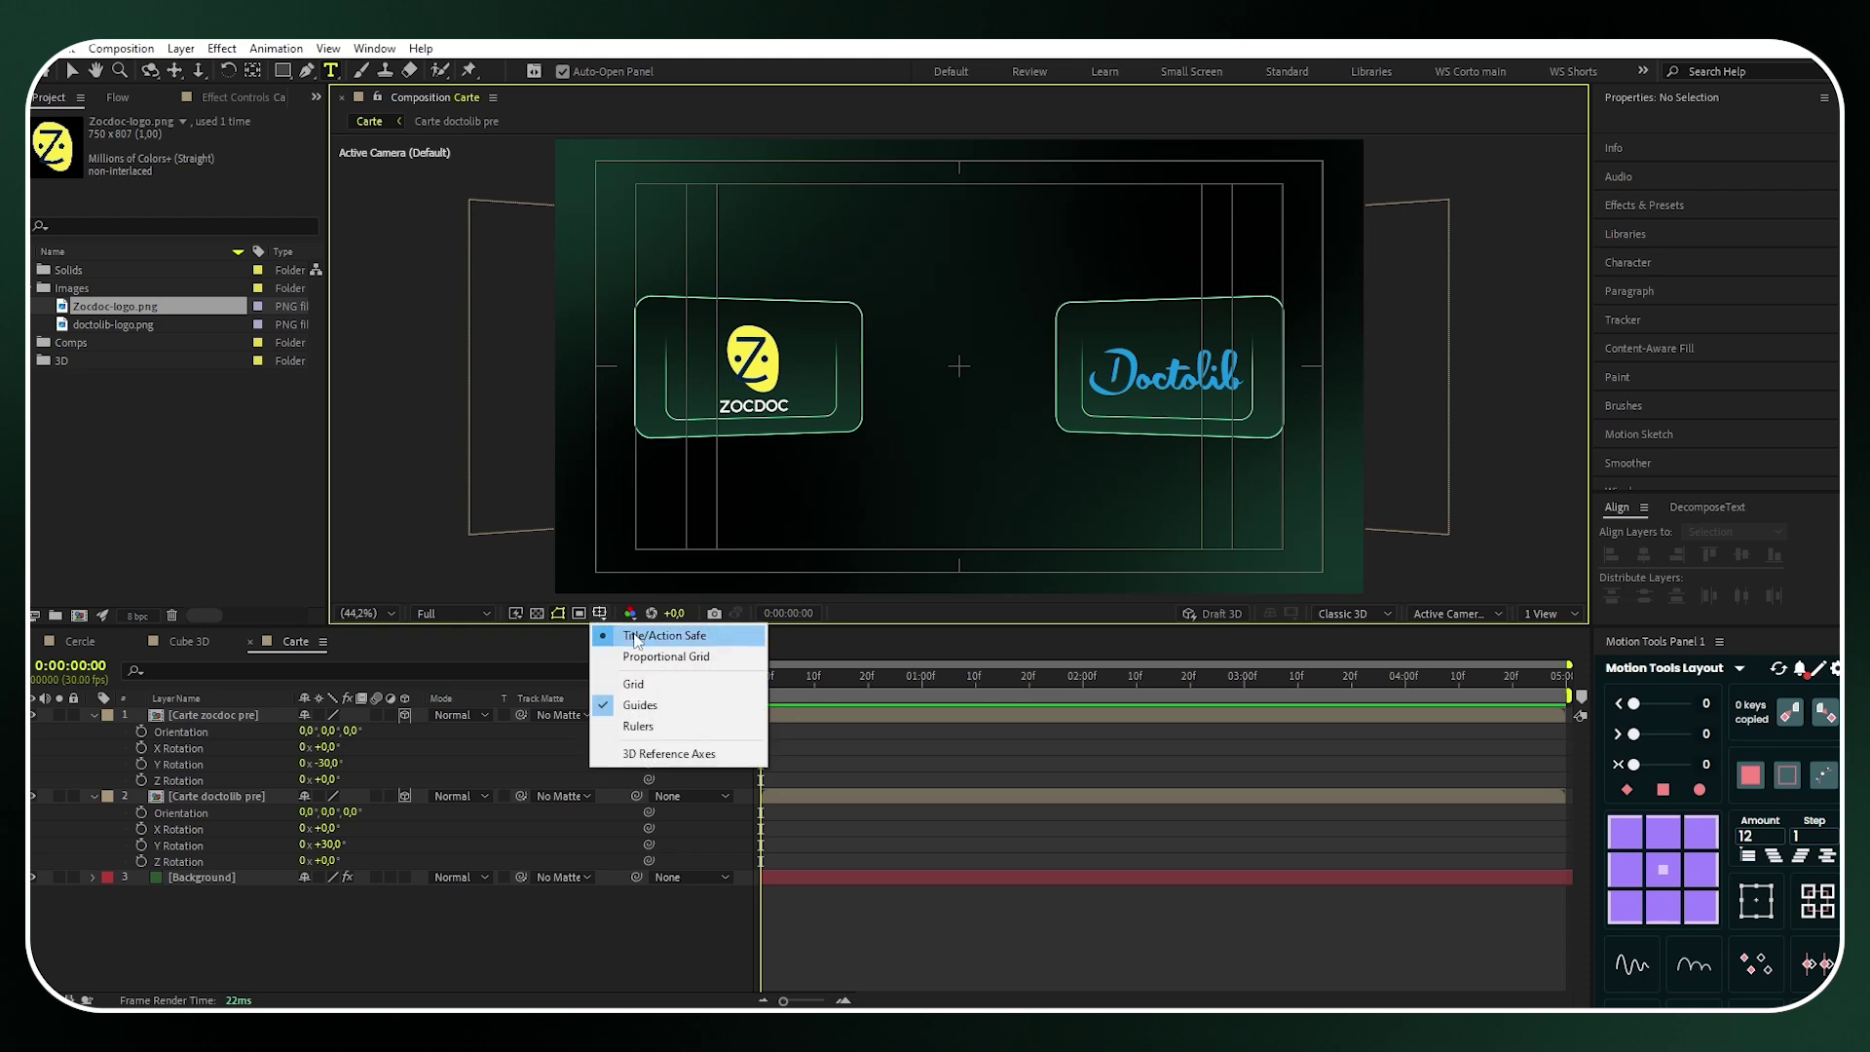
click(643, 635)
Tilt both cards with the 3D rotation gizmo, Doctolib to orientation about 351.4°, 359.6°, 5° and Zocdoc to about 352.1°, 0.3°, 355.4°
click(233, 794)
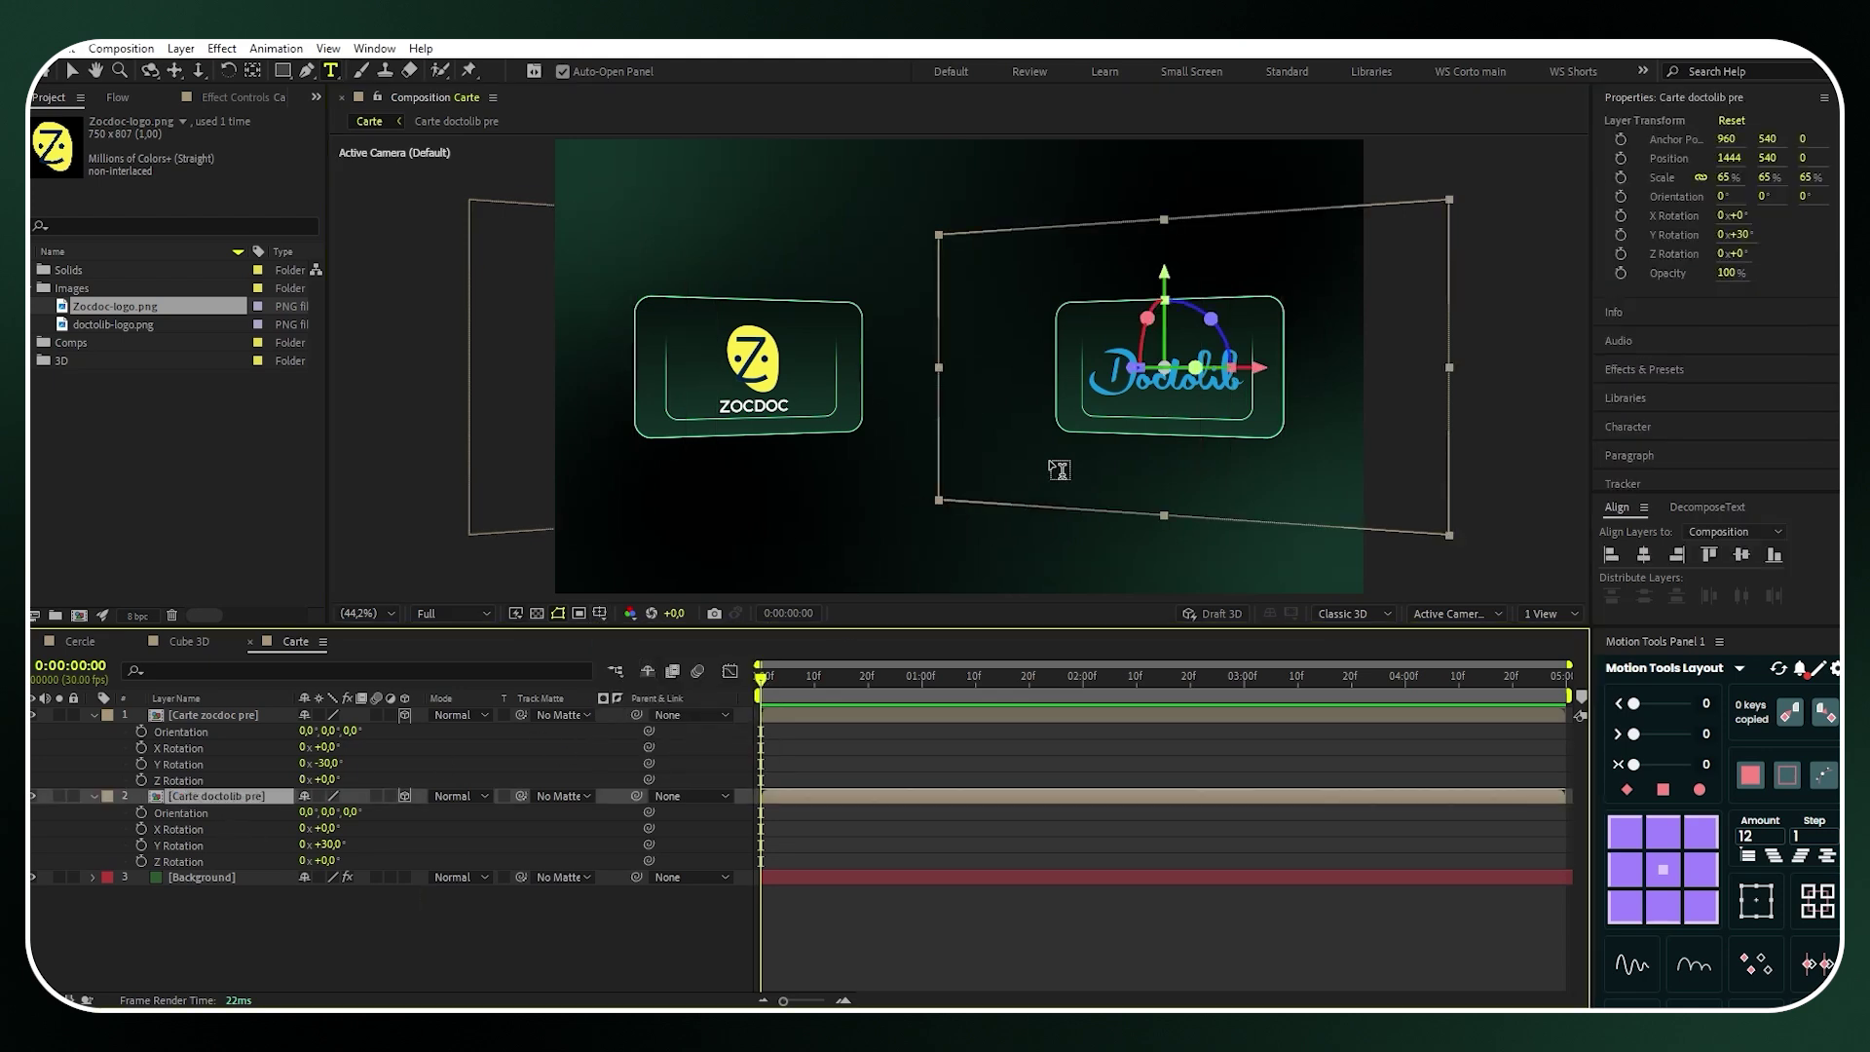
click(71, 71)
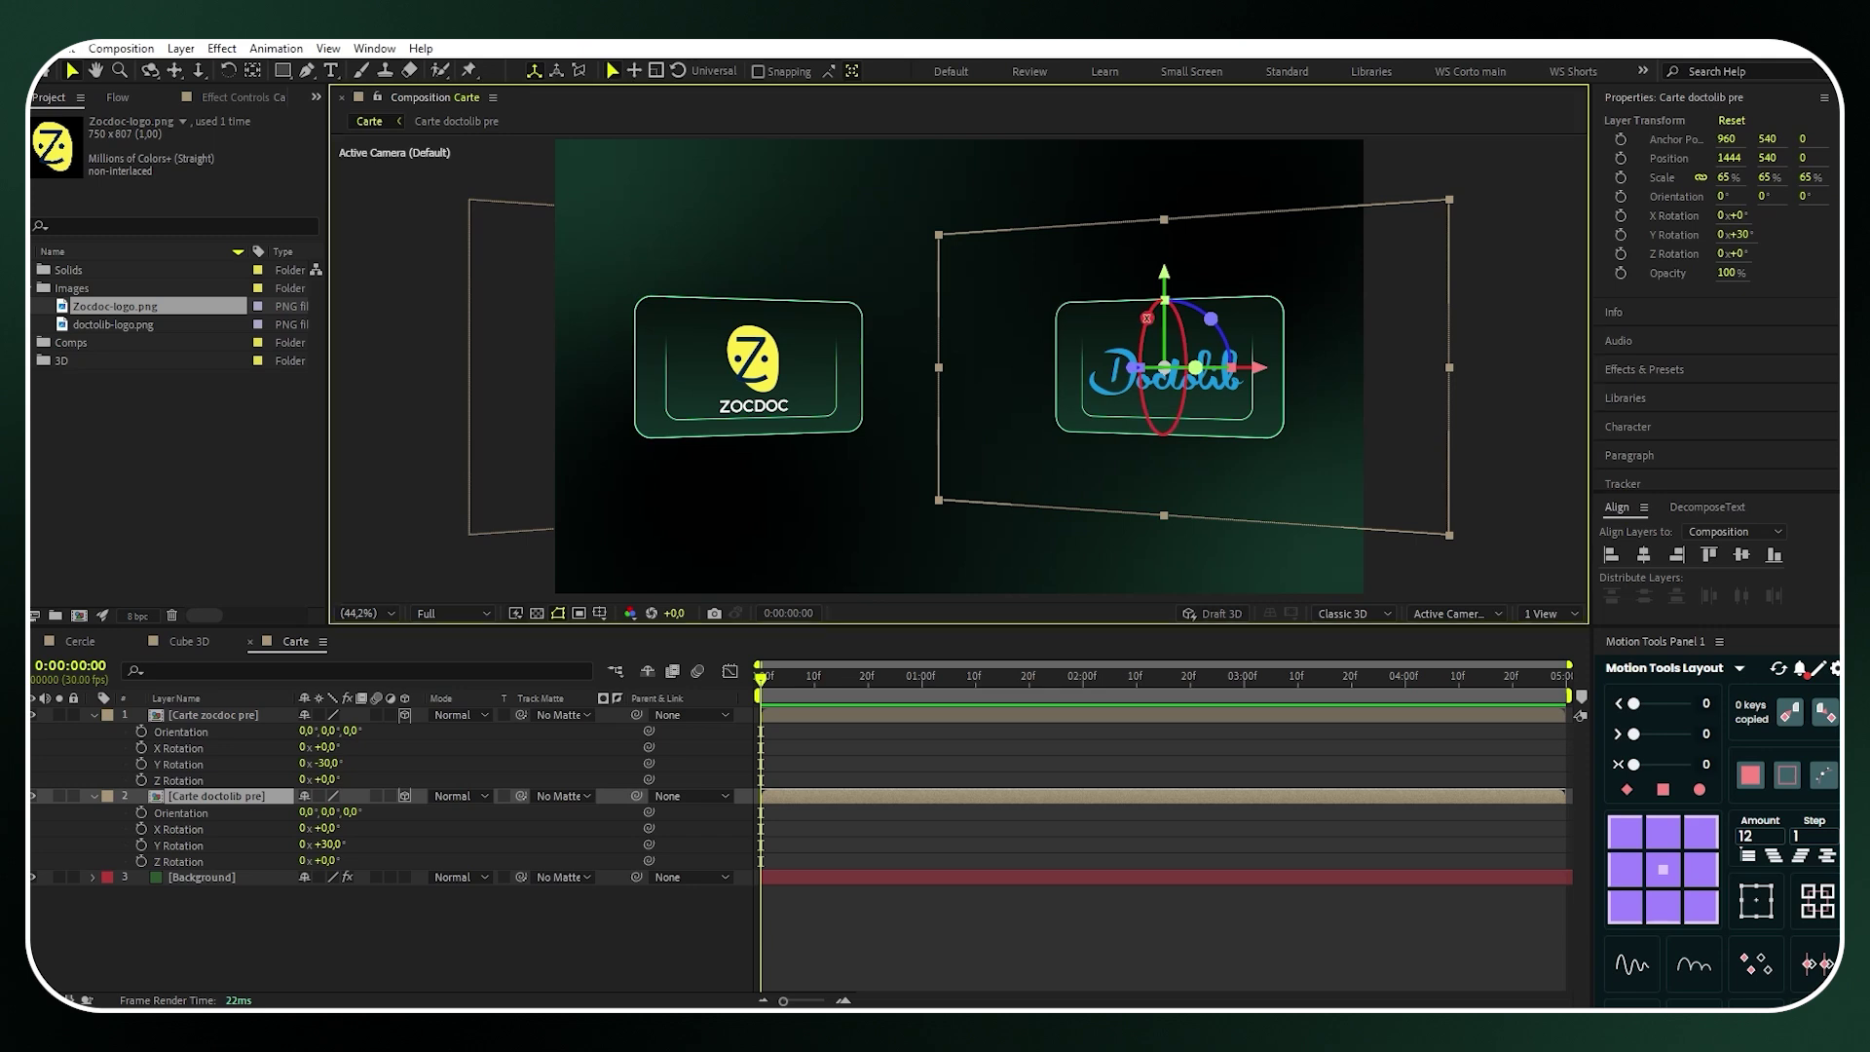
mouse_move(1147, 318)
mouse_down()
mouse_move(1164, 366)
mouse_move(1150, 305)
mouse_up()
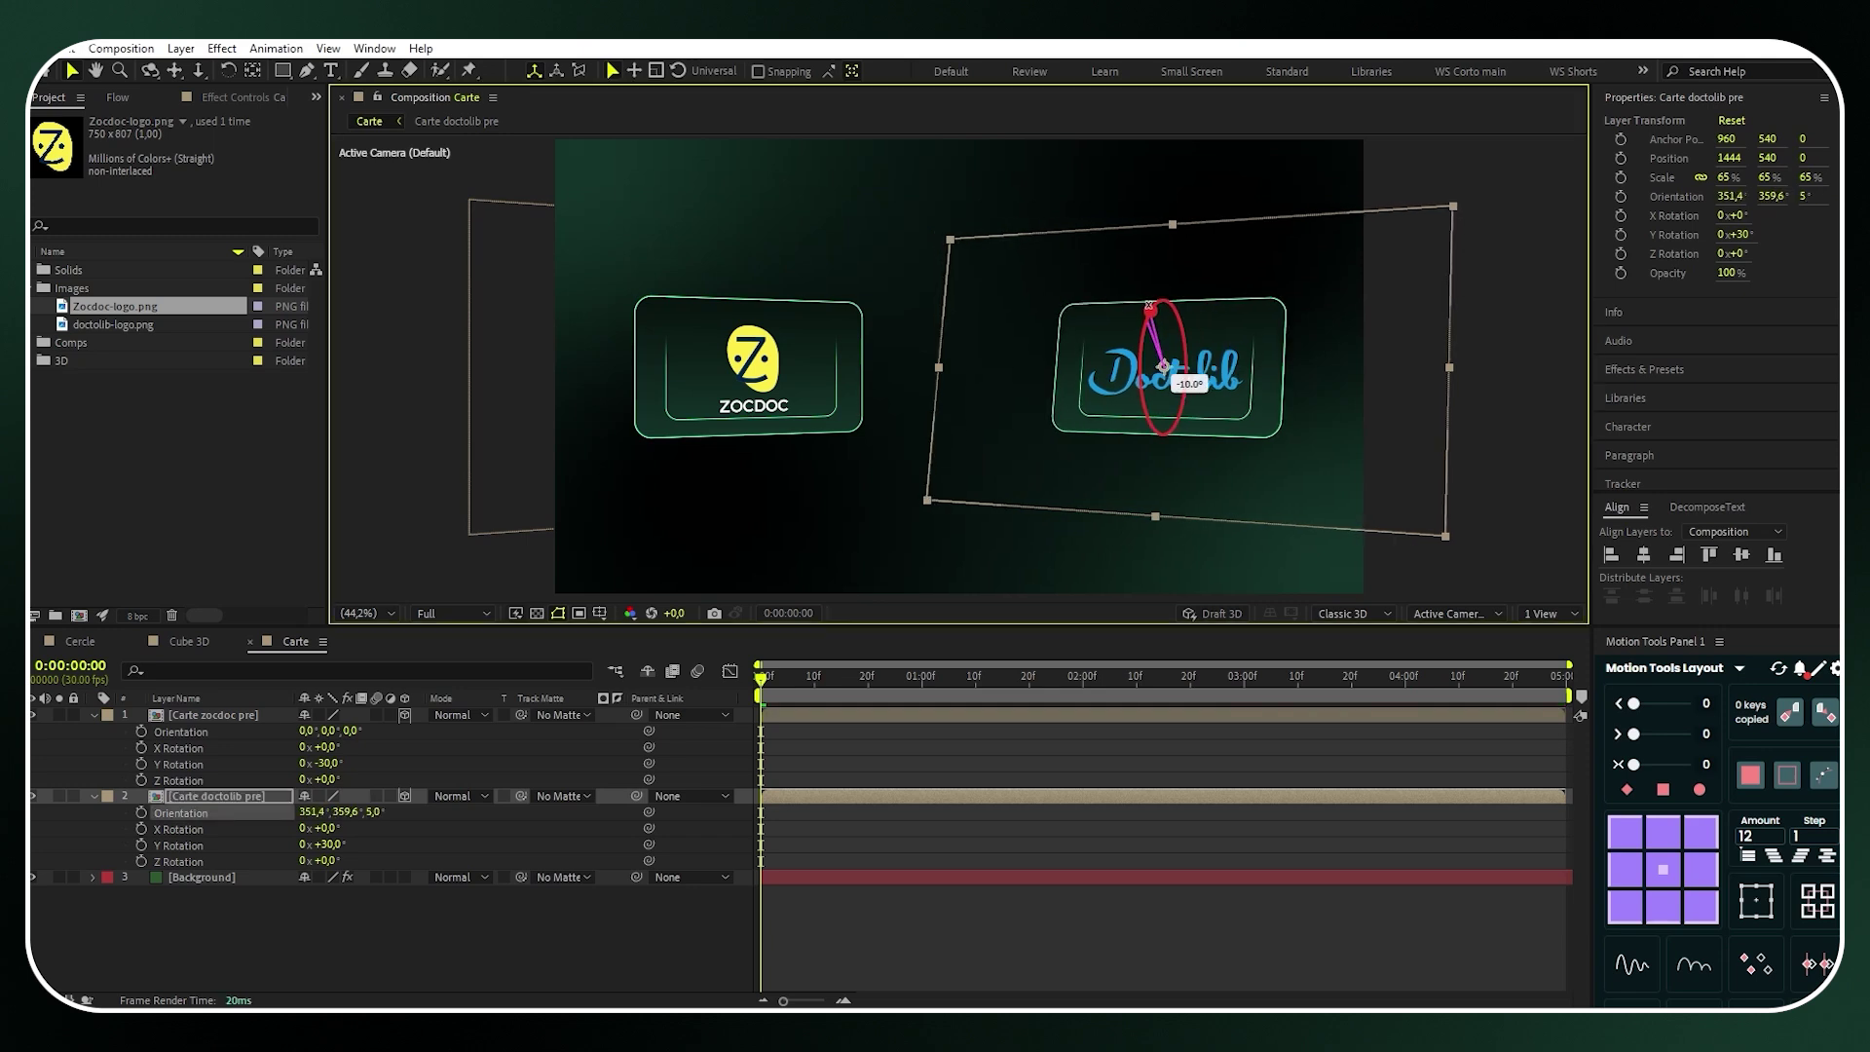
click(235, 716)
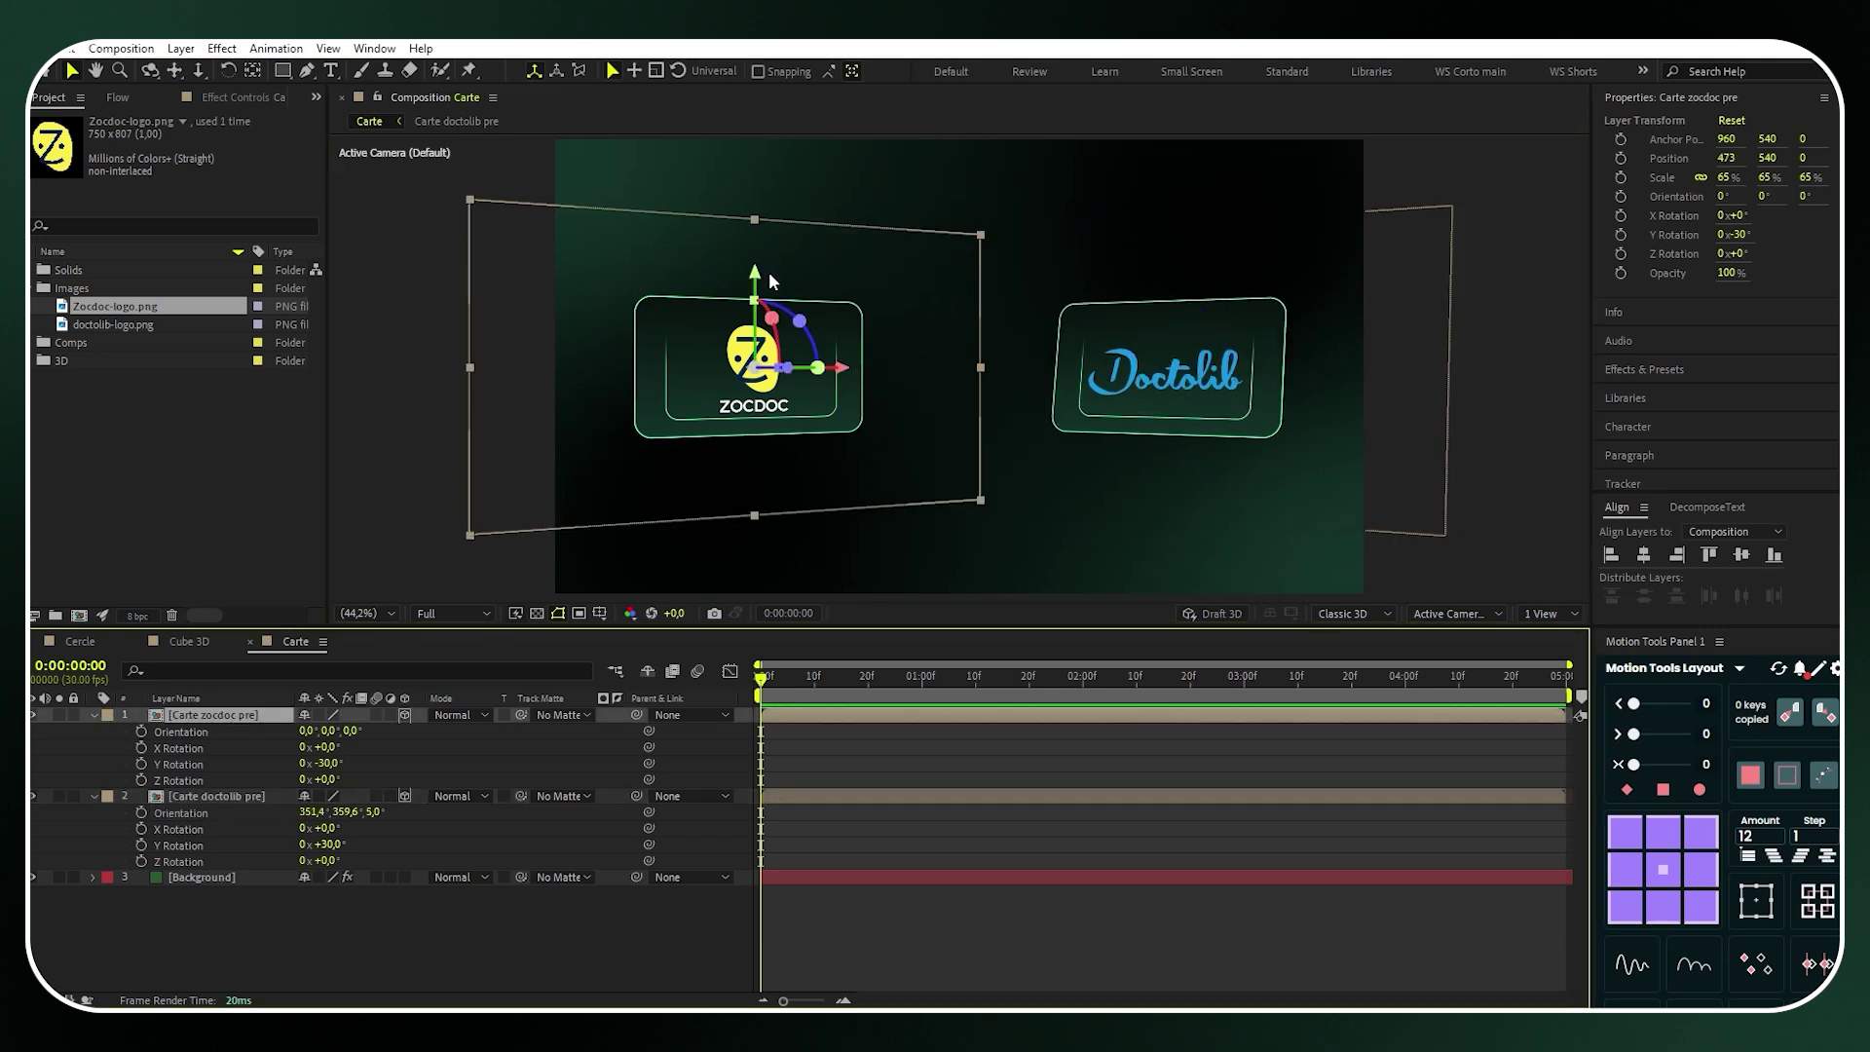
drag(771, 318, 764, 336)
click(434, 957)
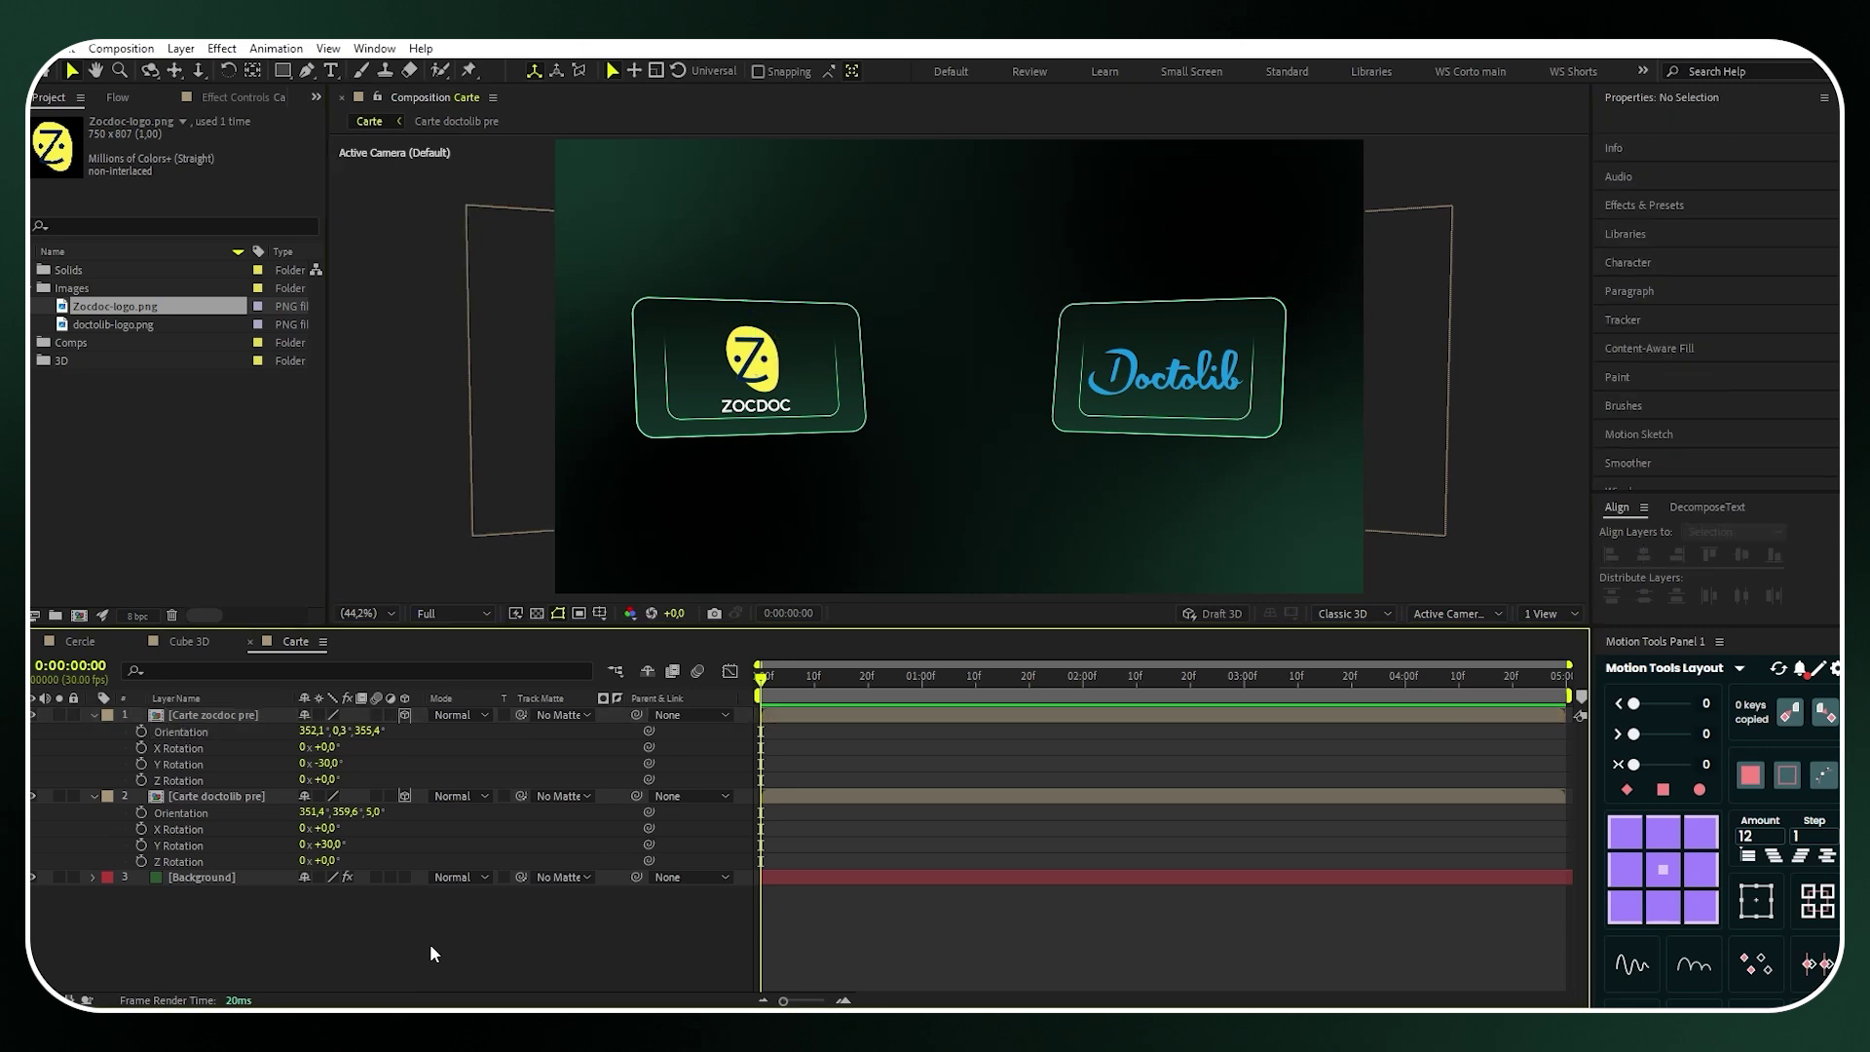
Draw a straight horizontal Pen tool line connecting the Doctolib and Zocdoc cards and set its fill to None
key(g)
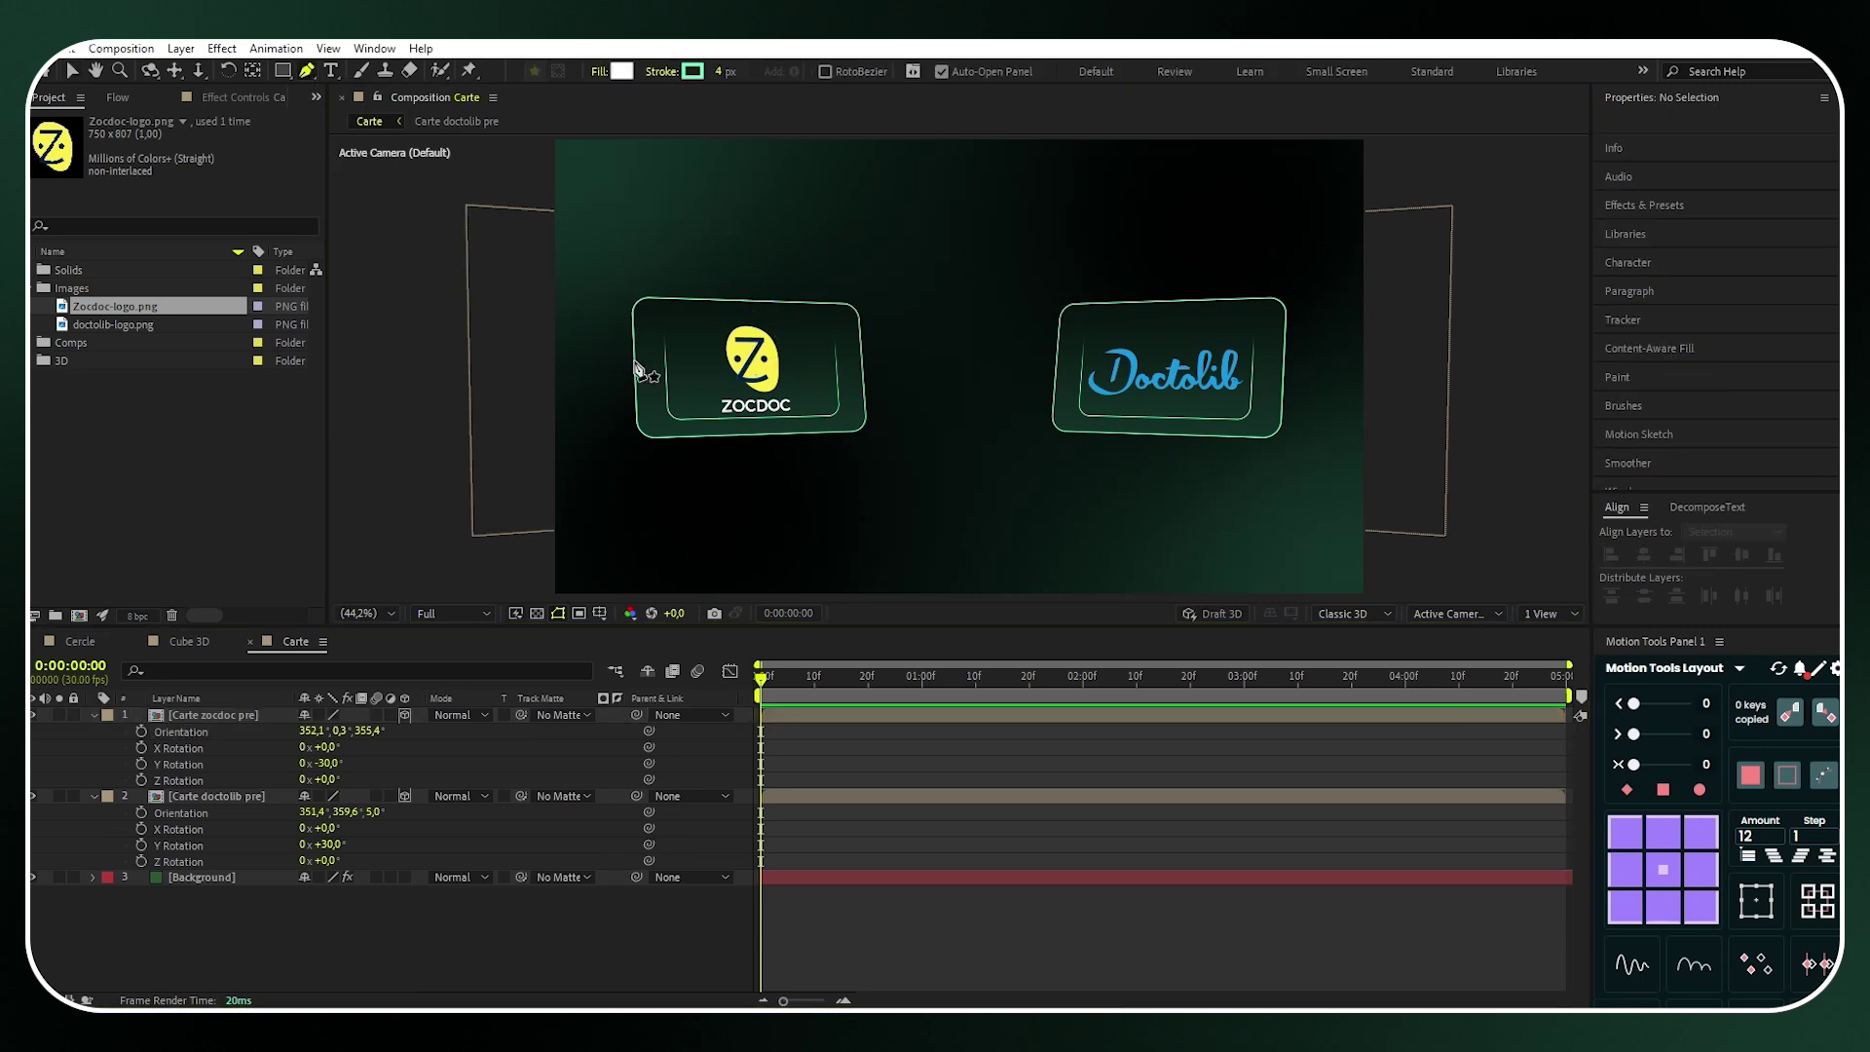
click(1064, 368)
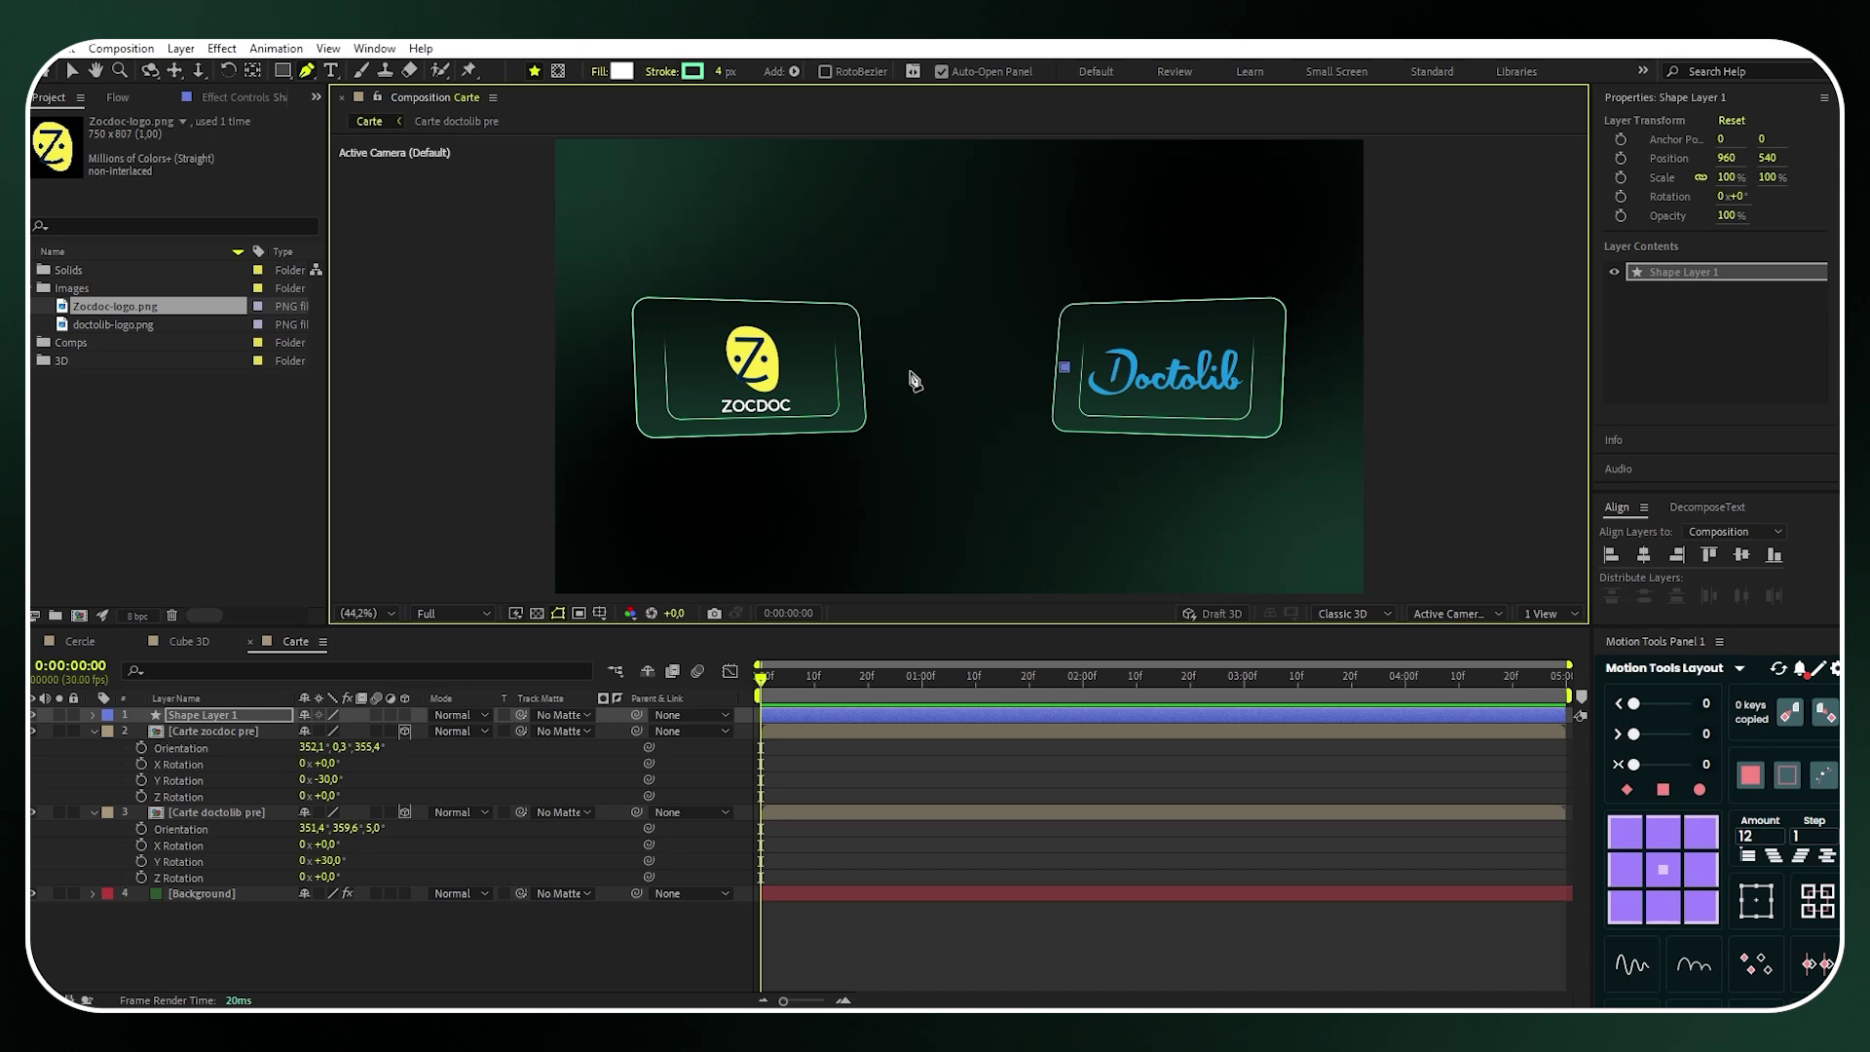
click(850, 368)
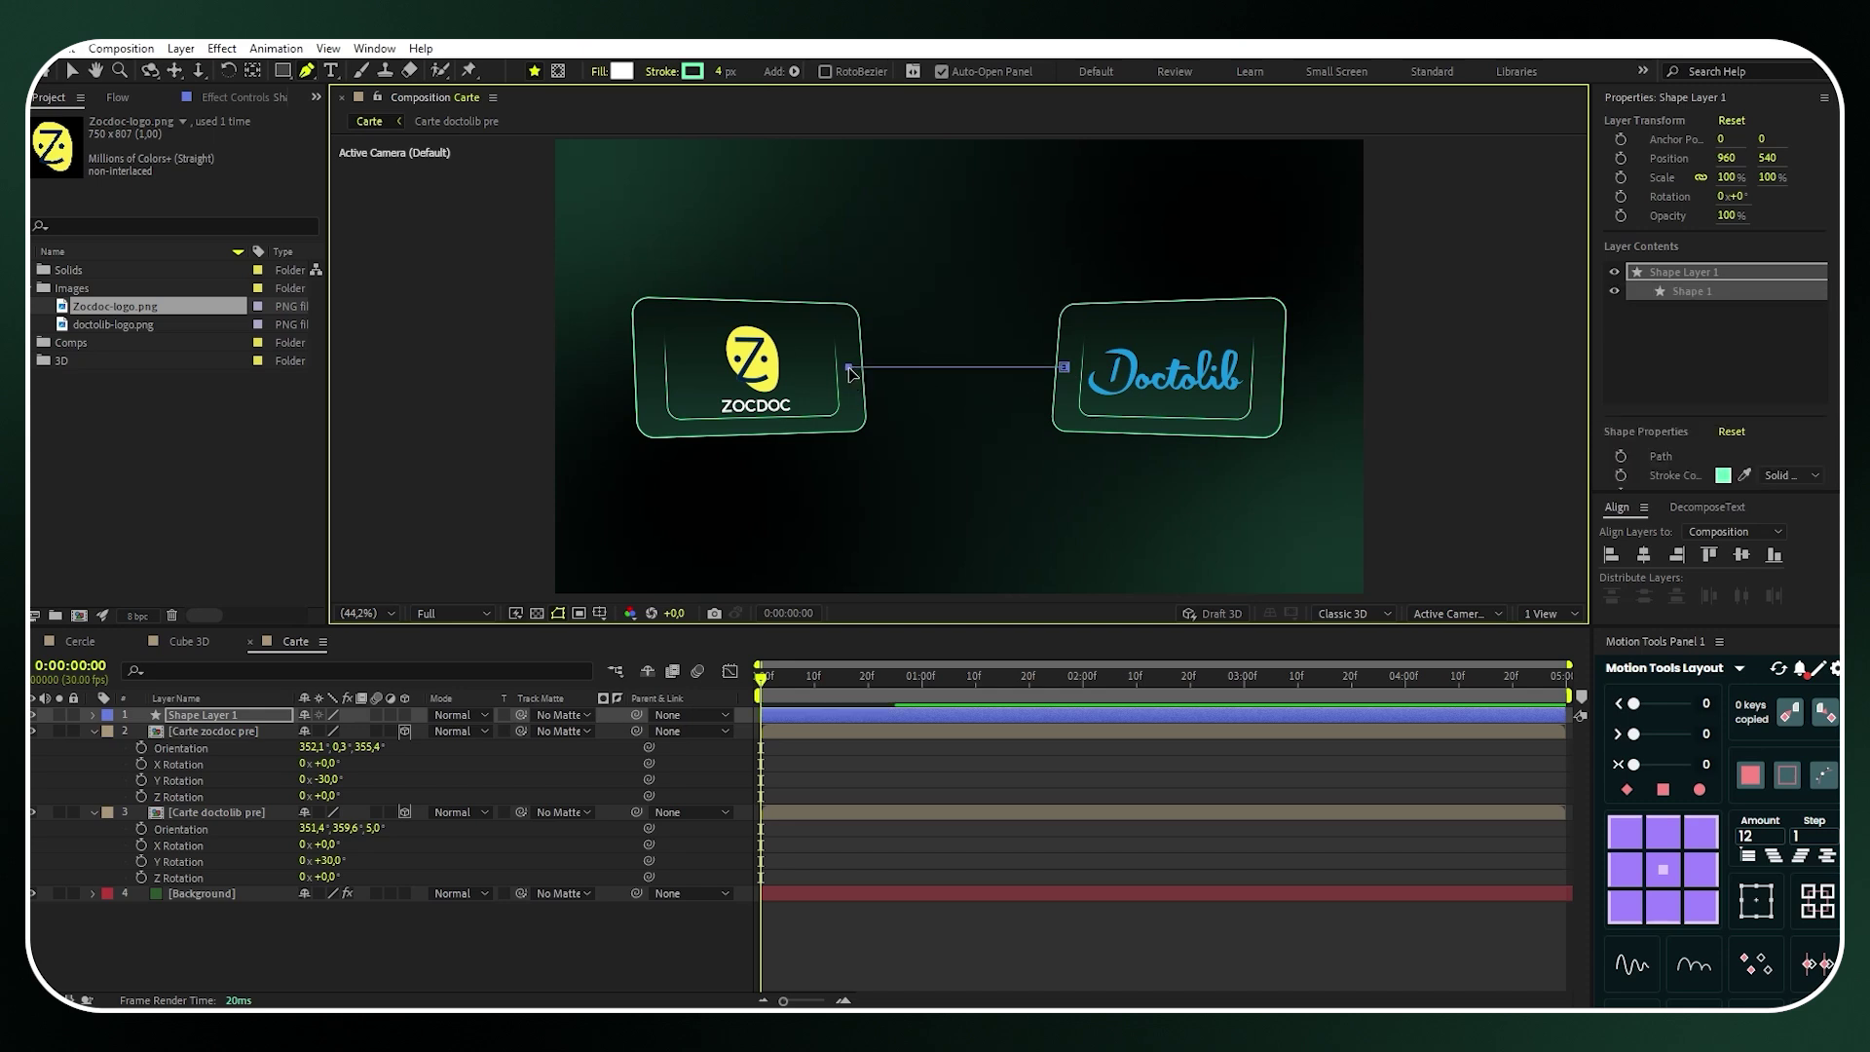
click(598, 72)
click(838, 468)
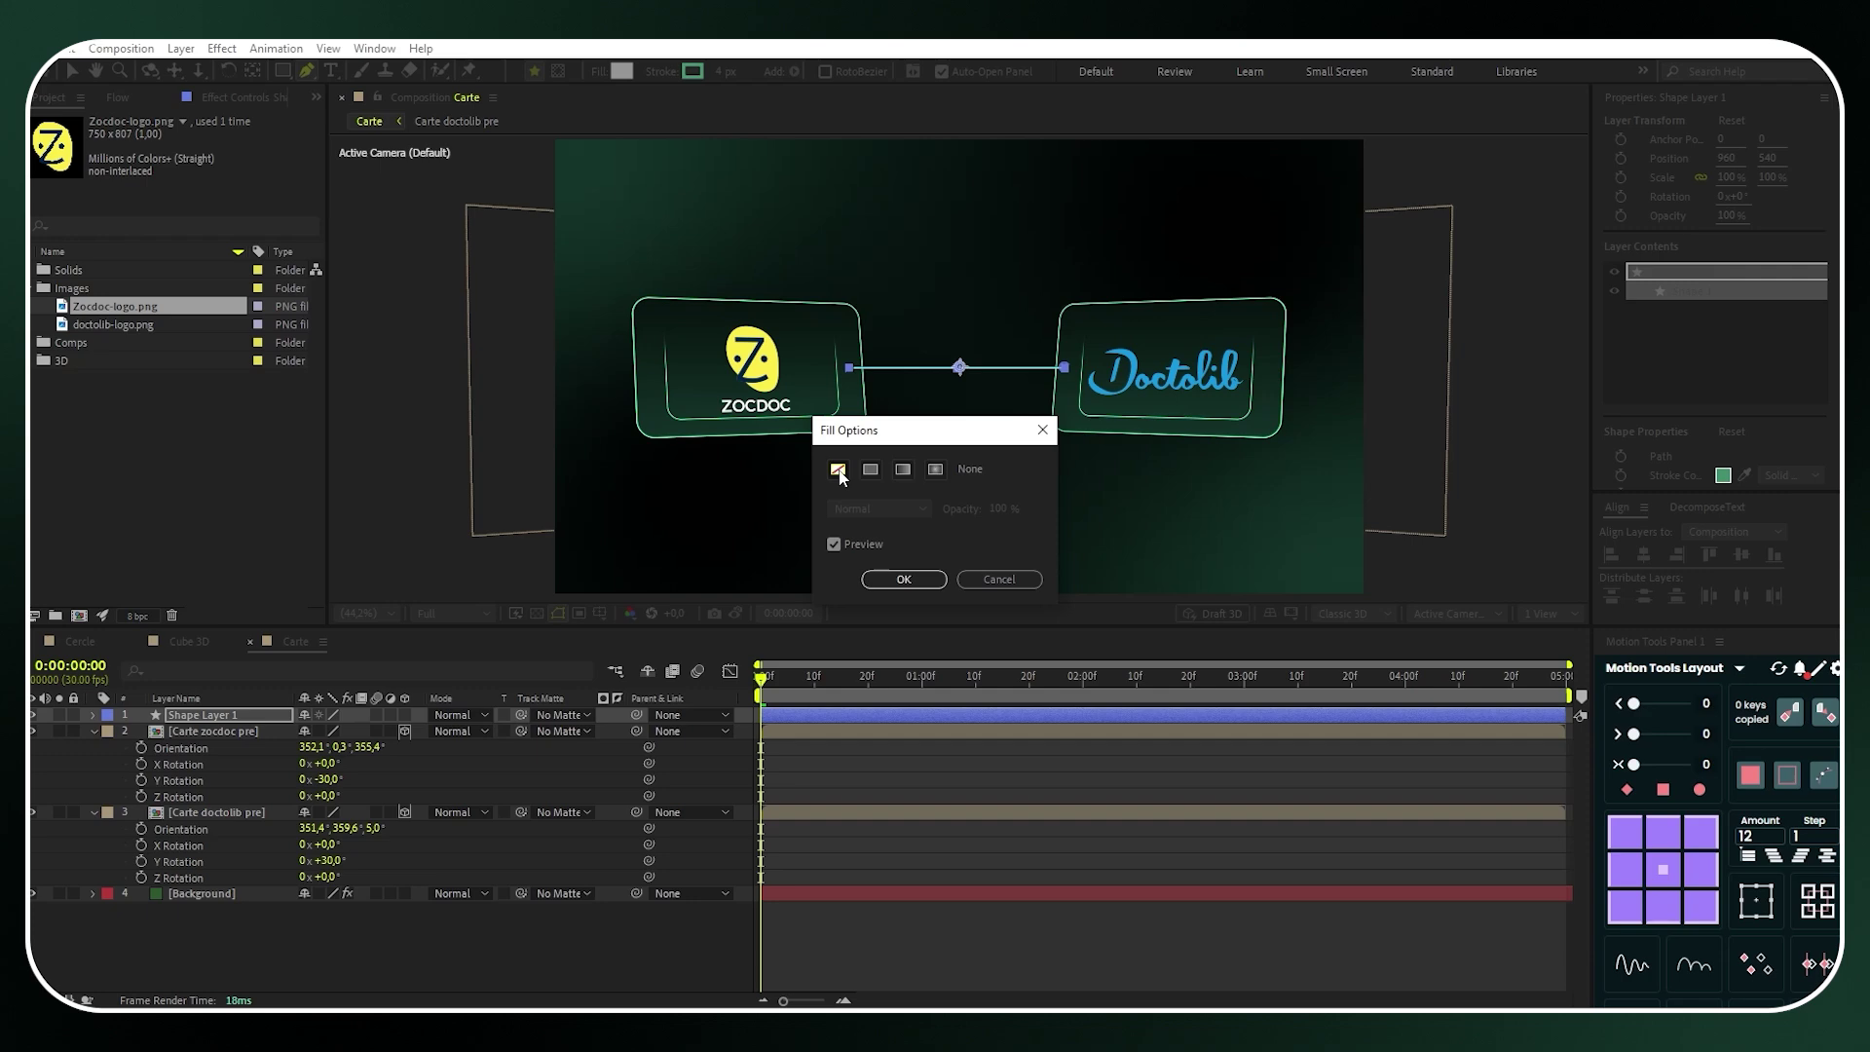
click(898, 579)
Set the connecting line's stroke to white (ffffff) with a width of 6 px
click(693, 71)
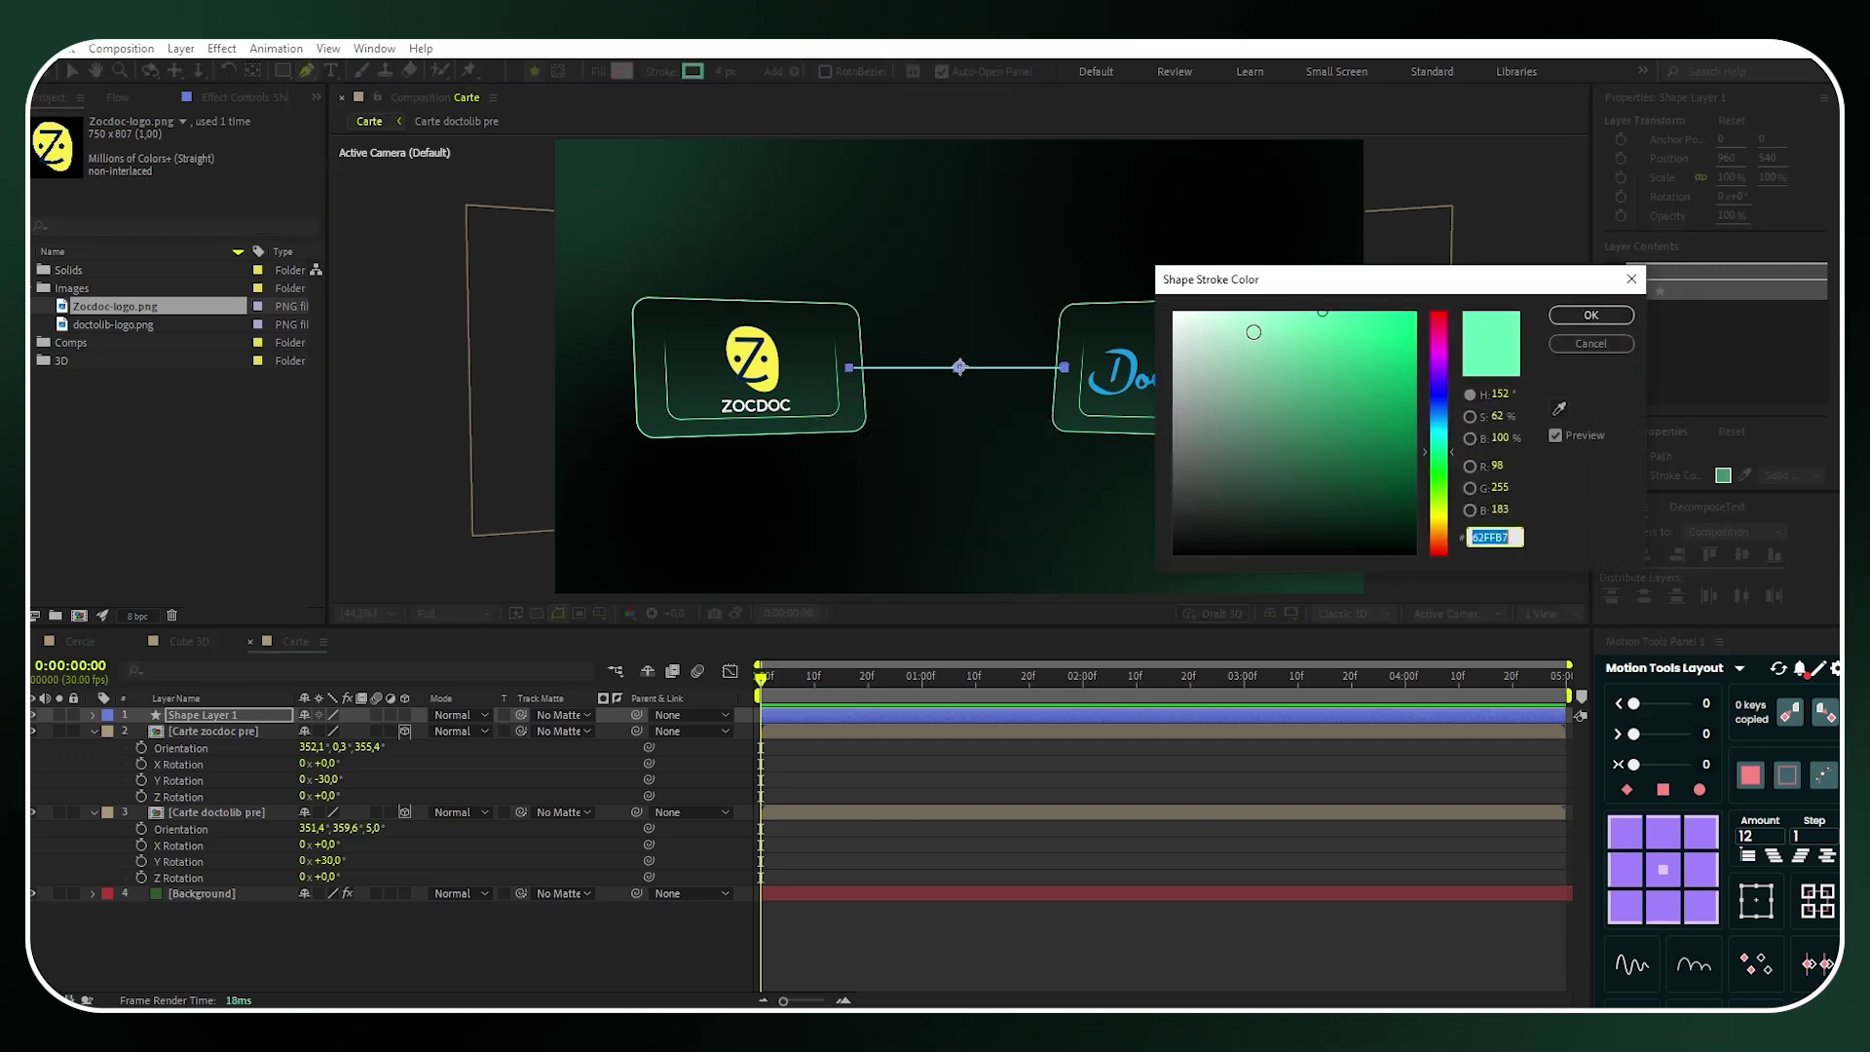
text(ffffff)
key(Return)
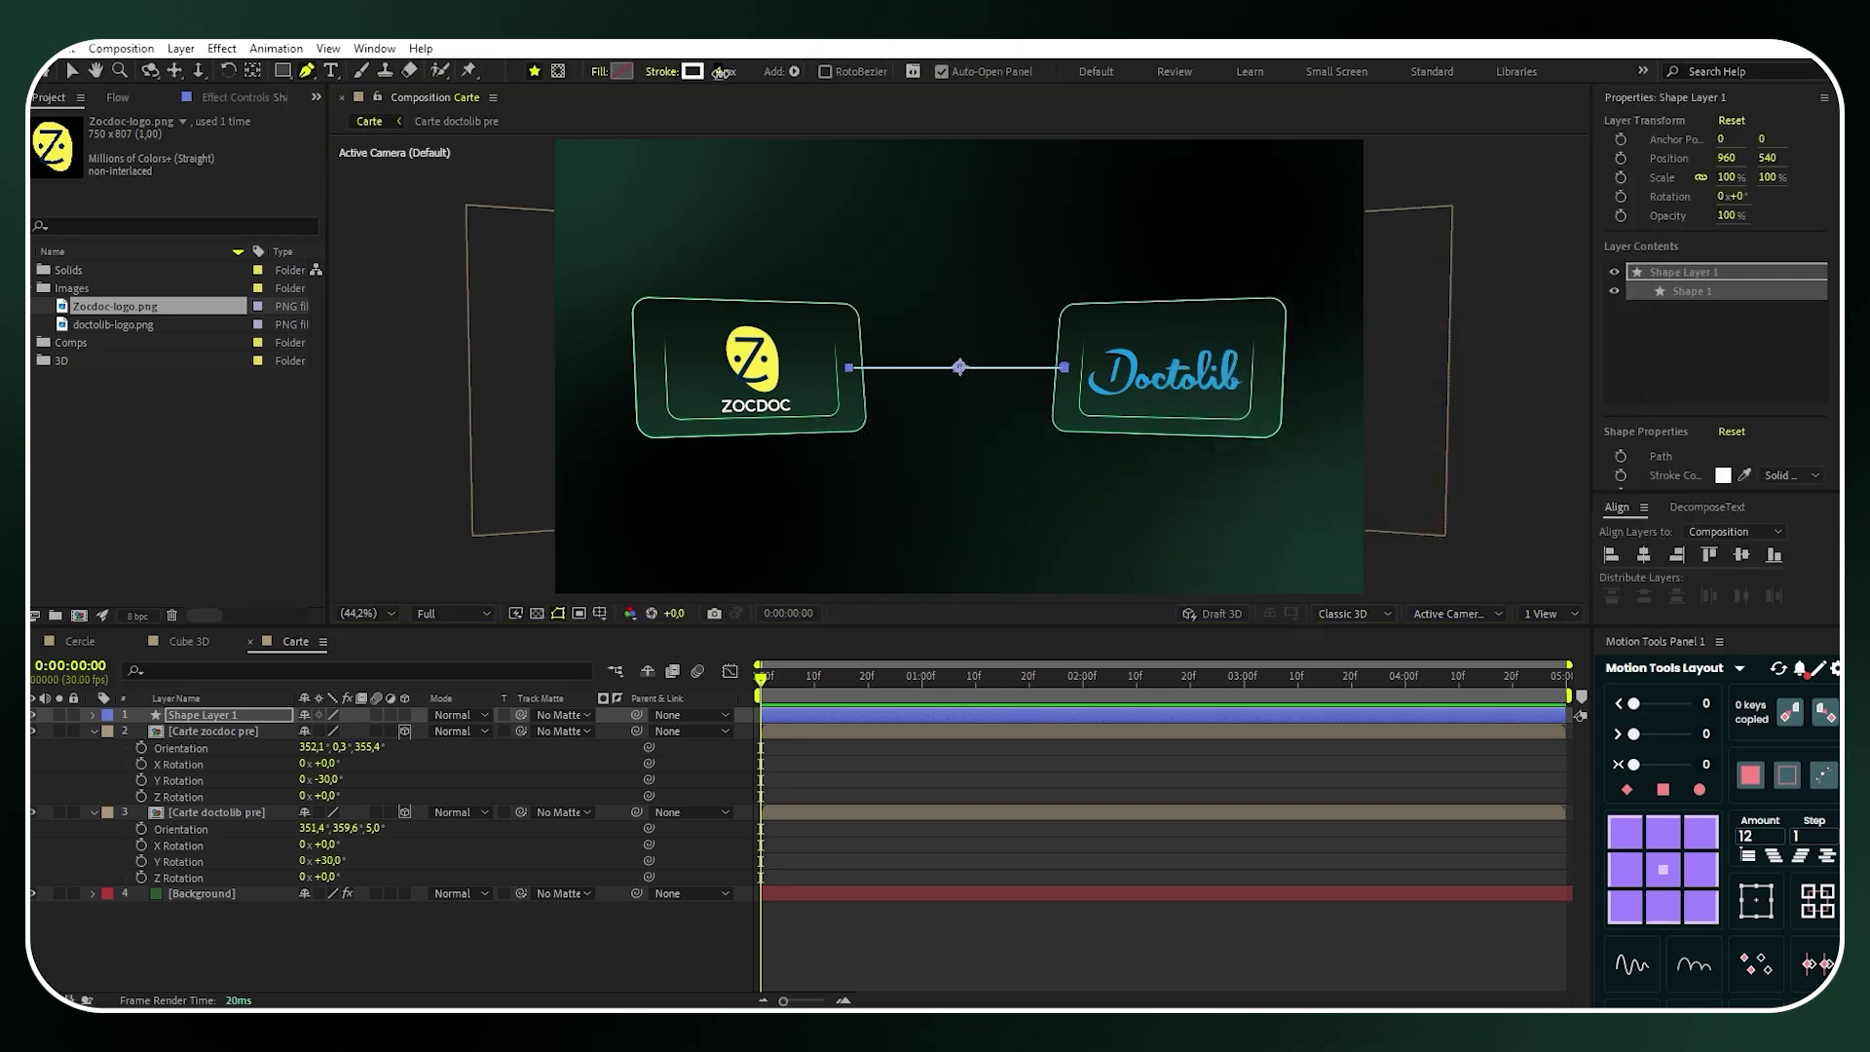
click(725, 71)
text(6)
key(Return)
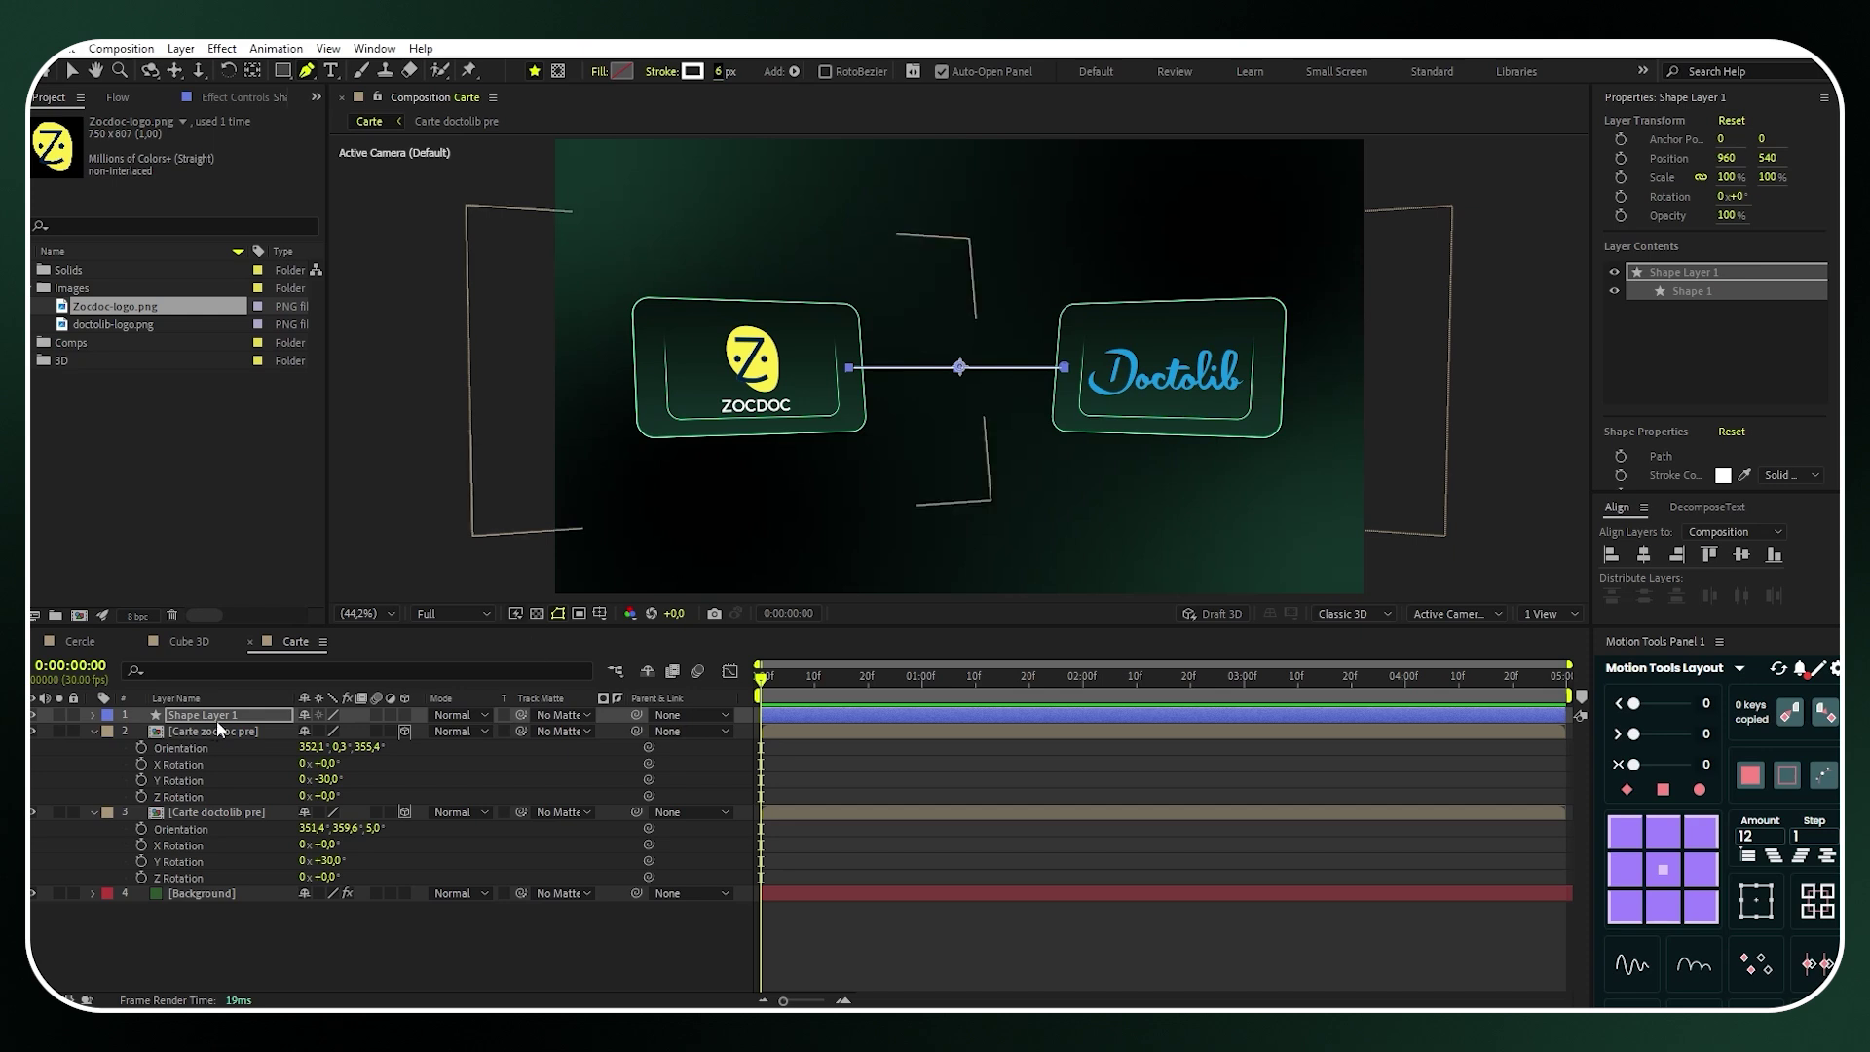
Rename the connecting line's shape layer to "Ligne 1"
right_click(218, 715)
click(261, 660)
key(BackSpace)
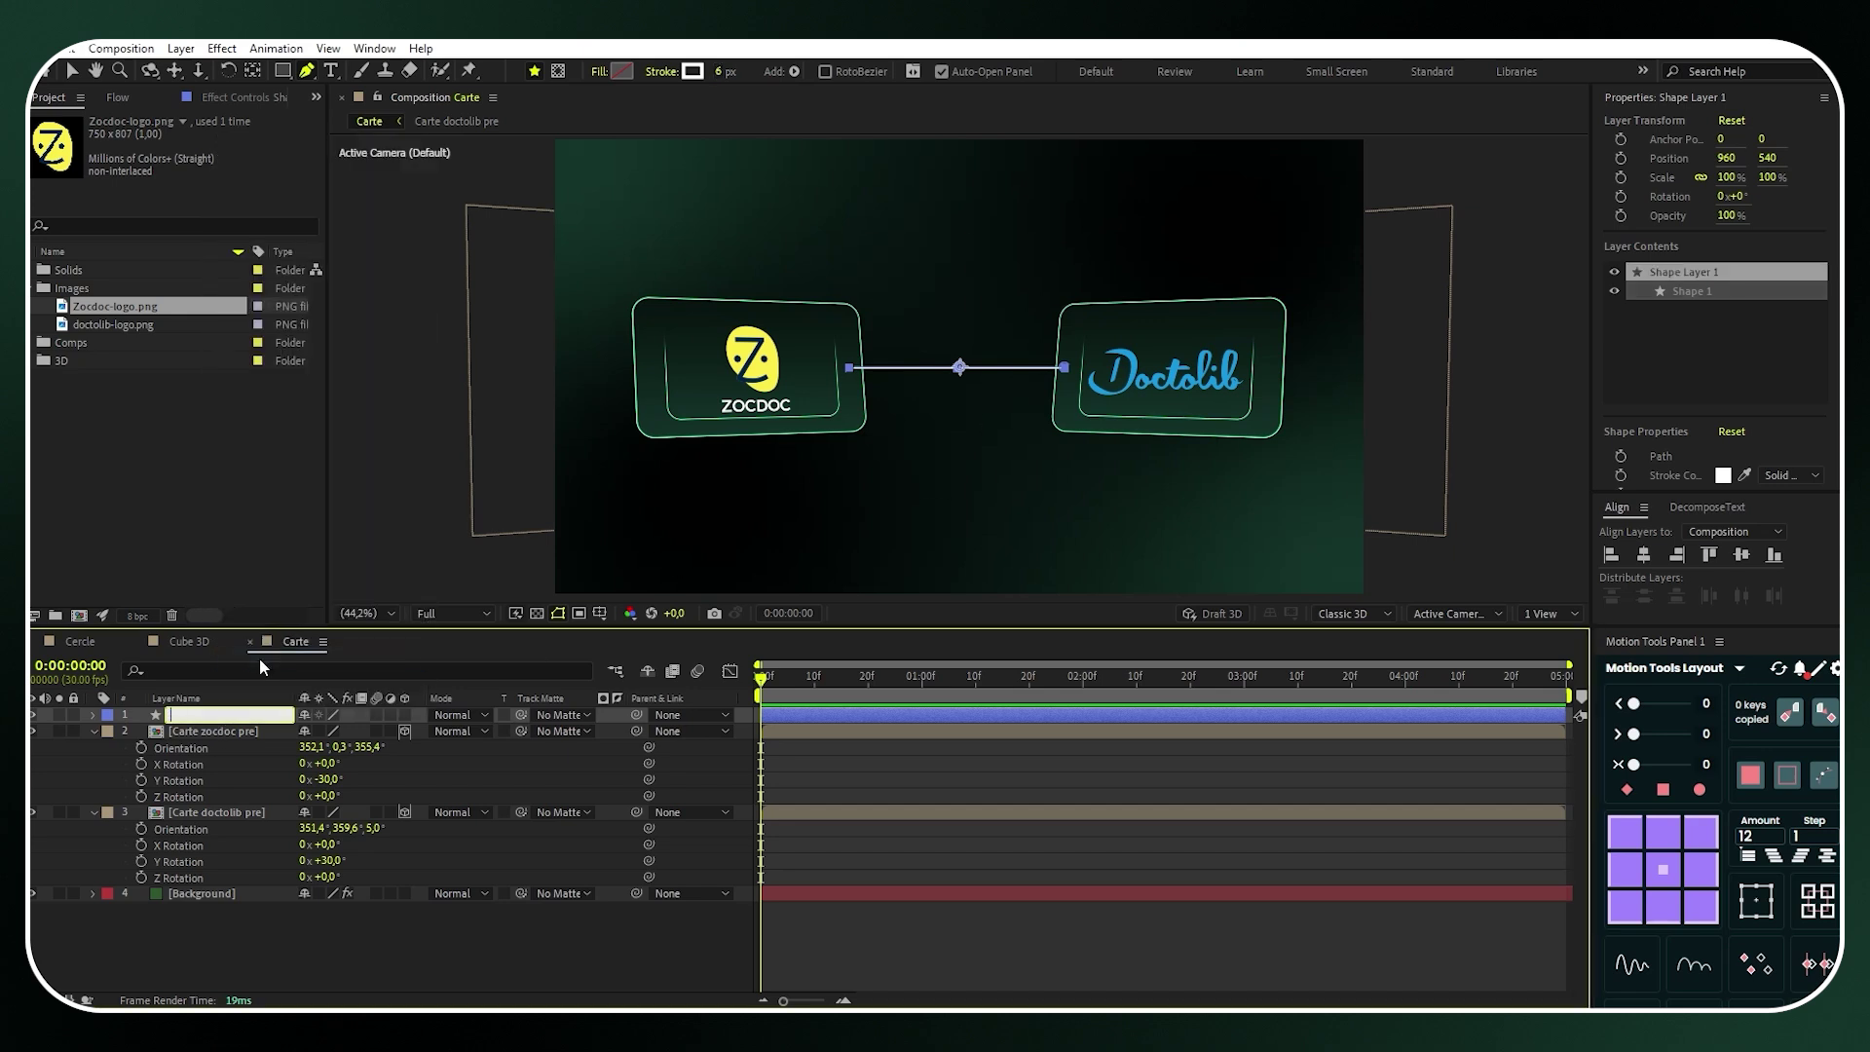
click(102, 718)
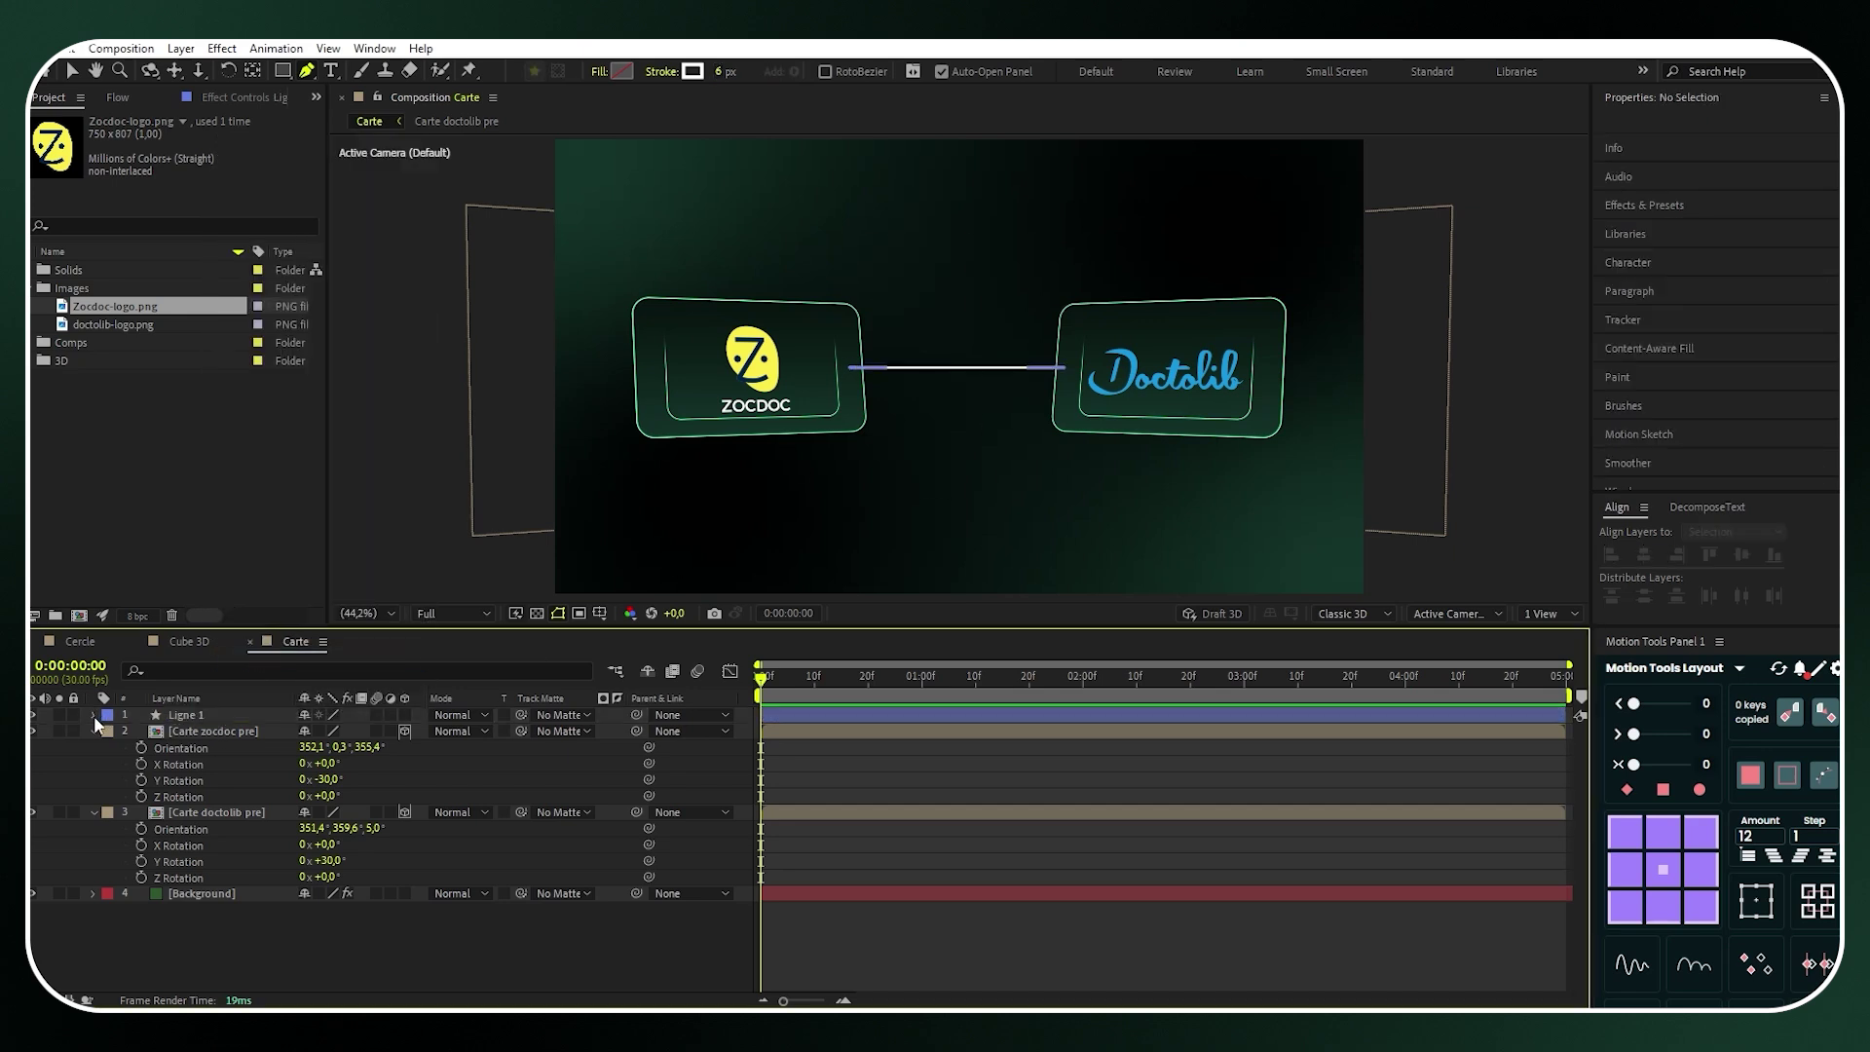
Add dashes to the Ligne 1 stroke and set the dash length to 20
click(94, 715)
click(111, 731)
click(125, 748)
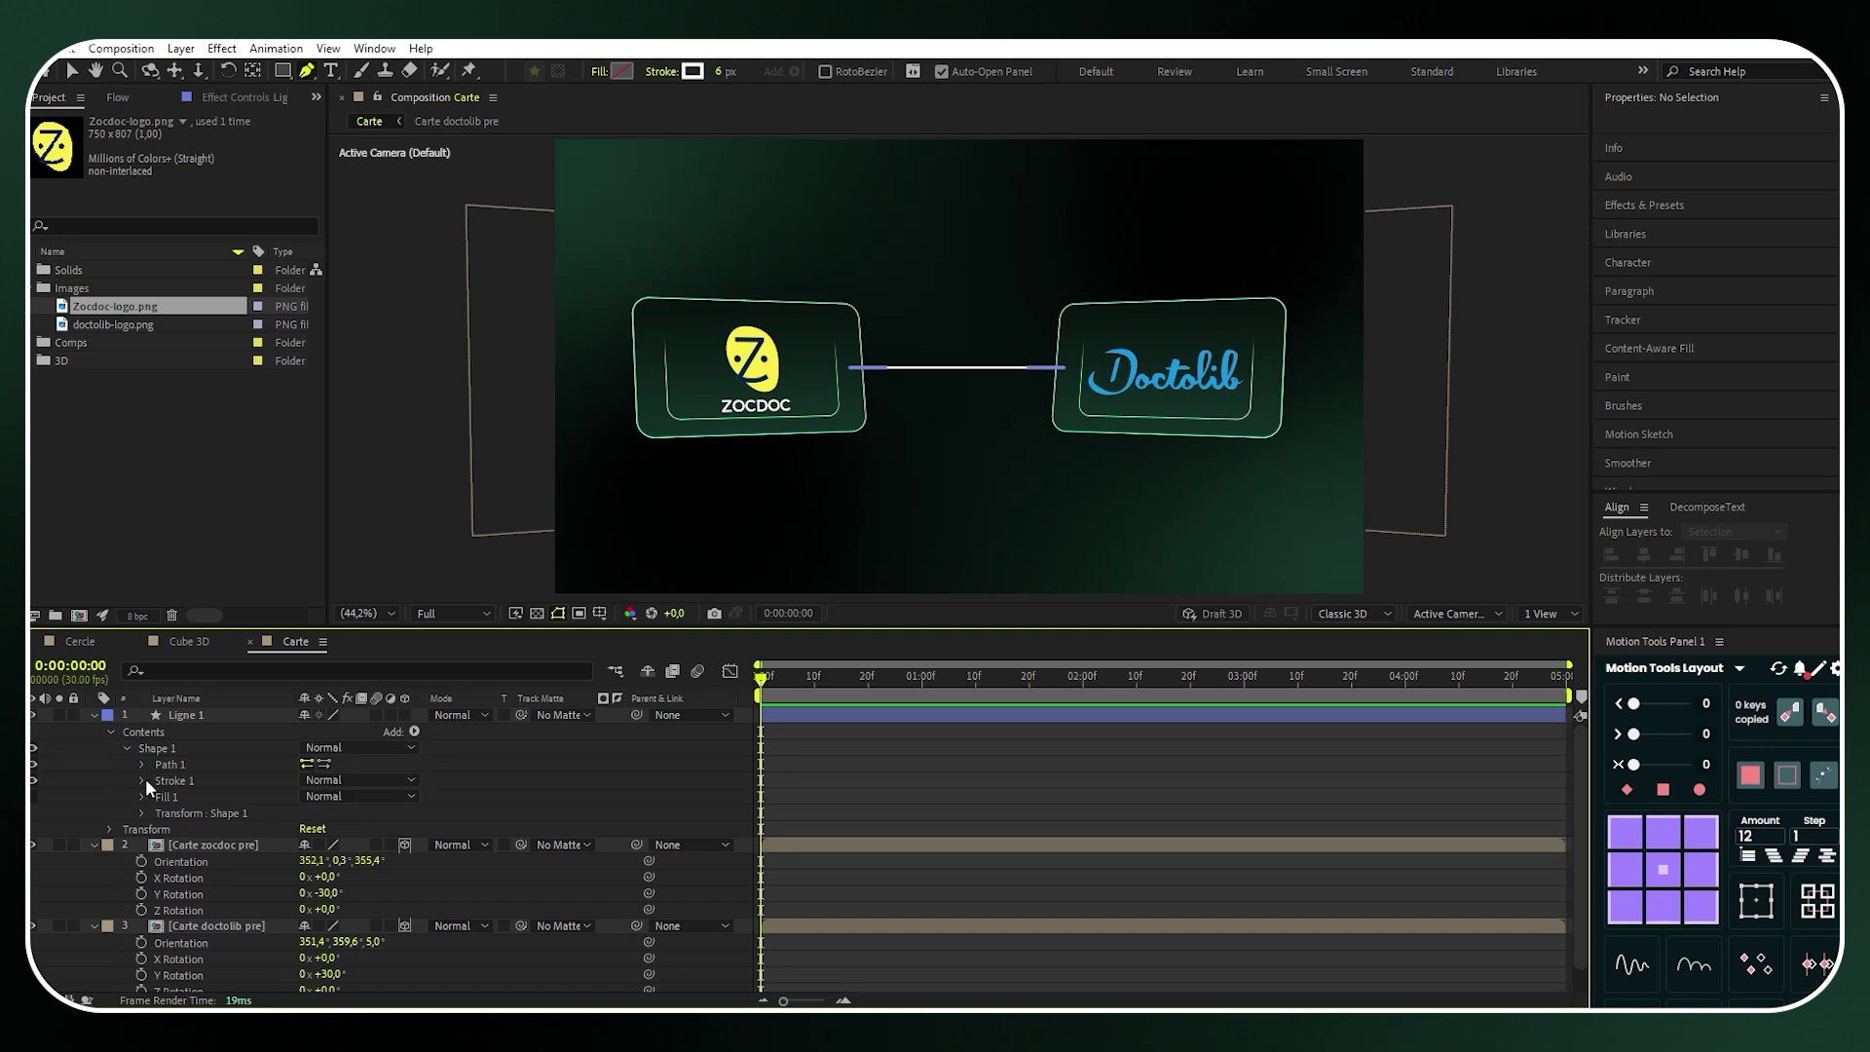
click(143, 780)
scroll(130, 779, down, 2)
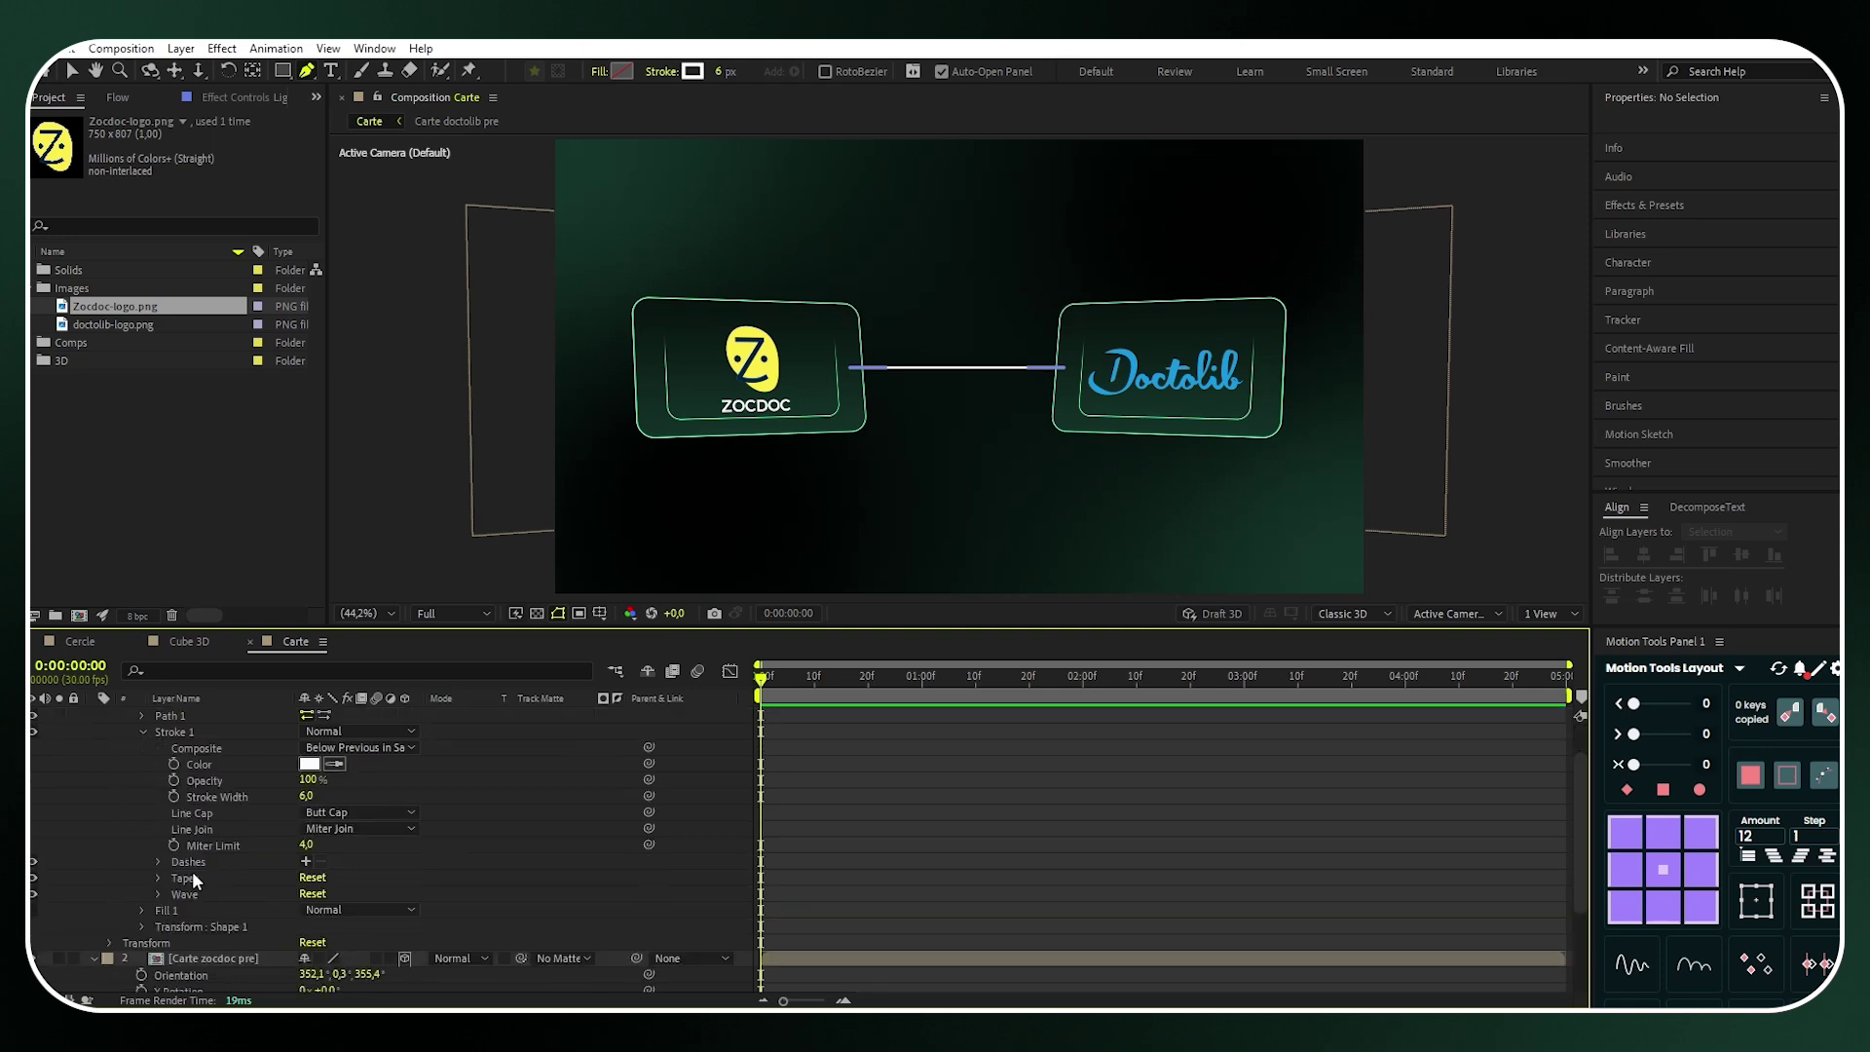
click(307, 862)
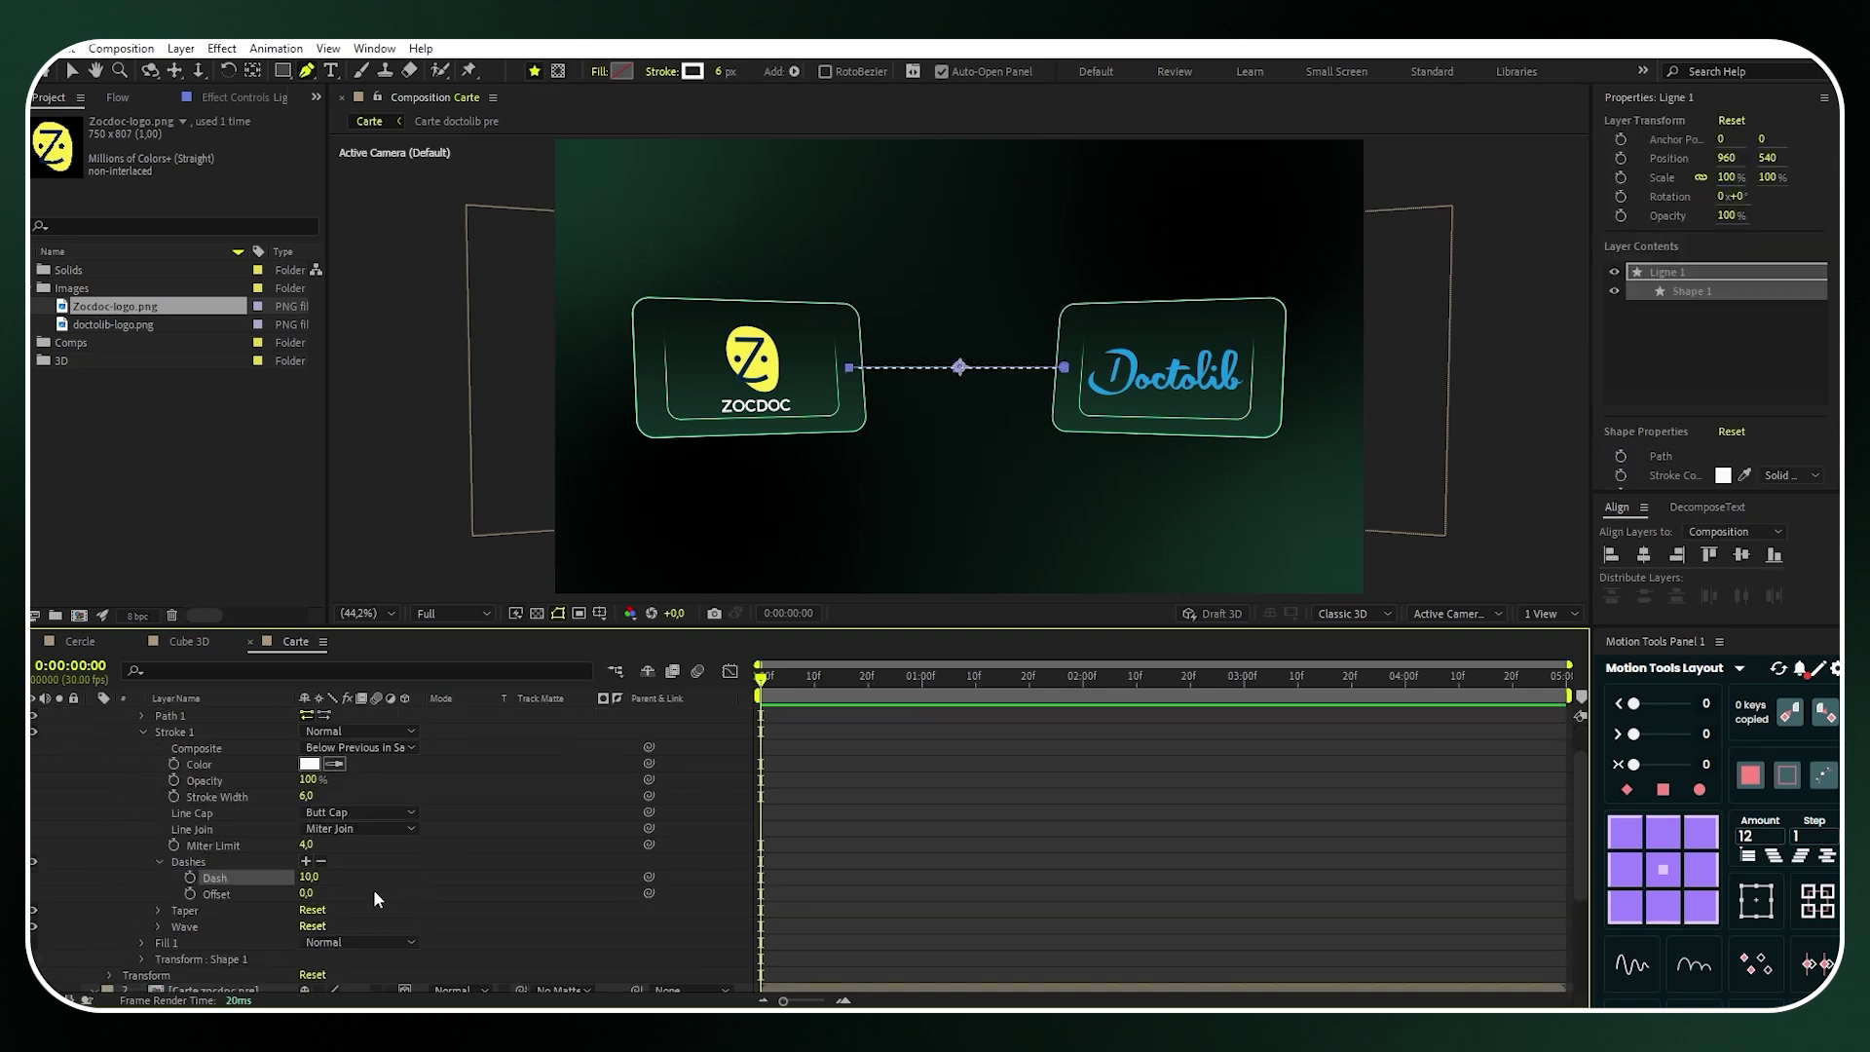
click(310, 876)
key(Return)
scroll(429, 730, up, 3)
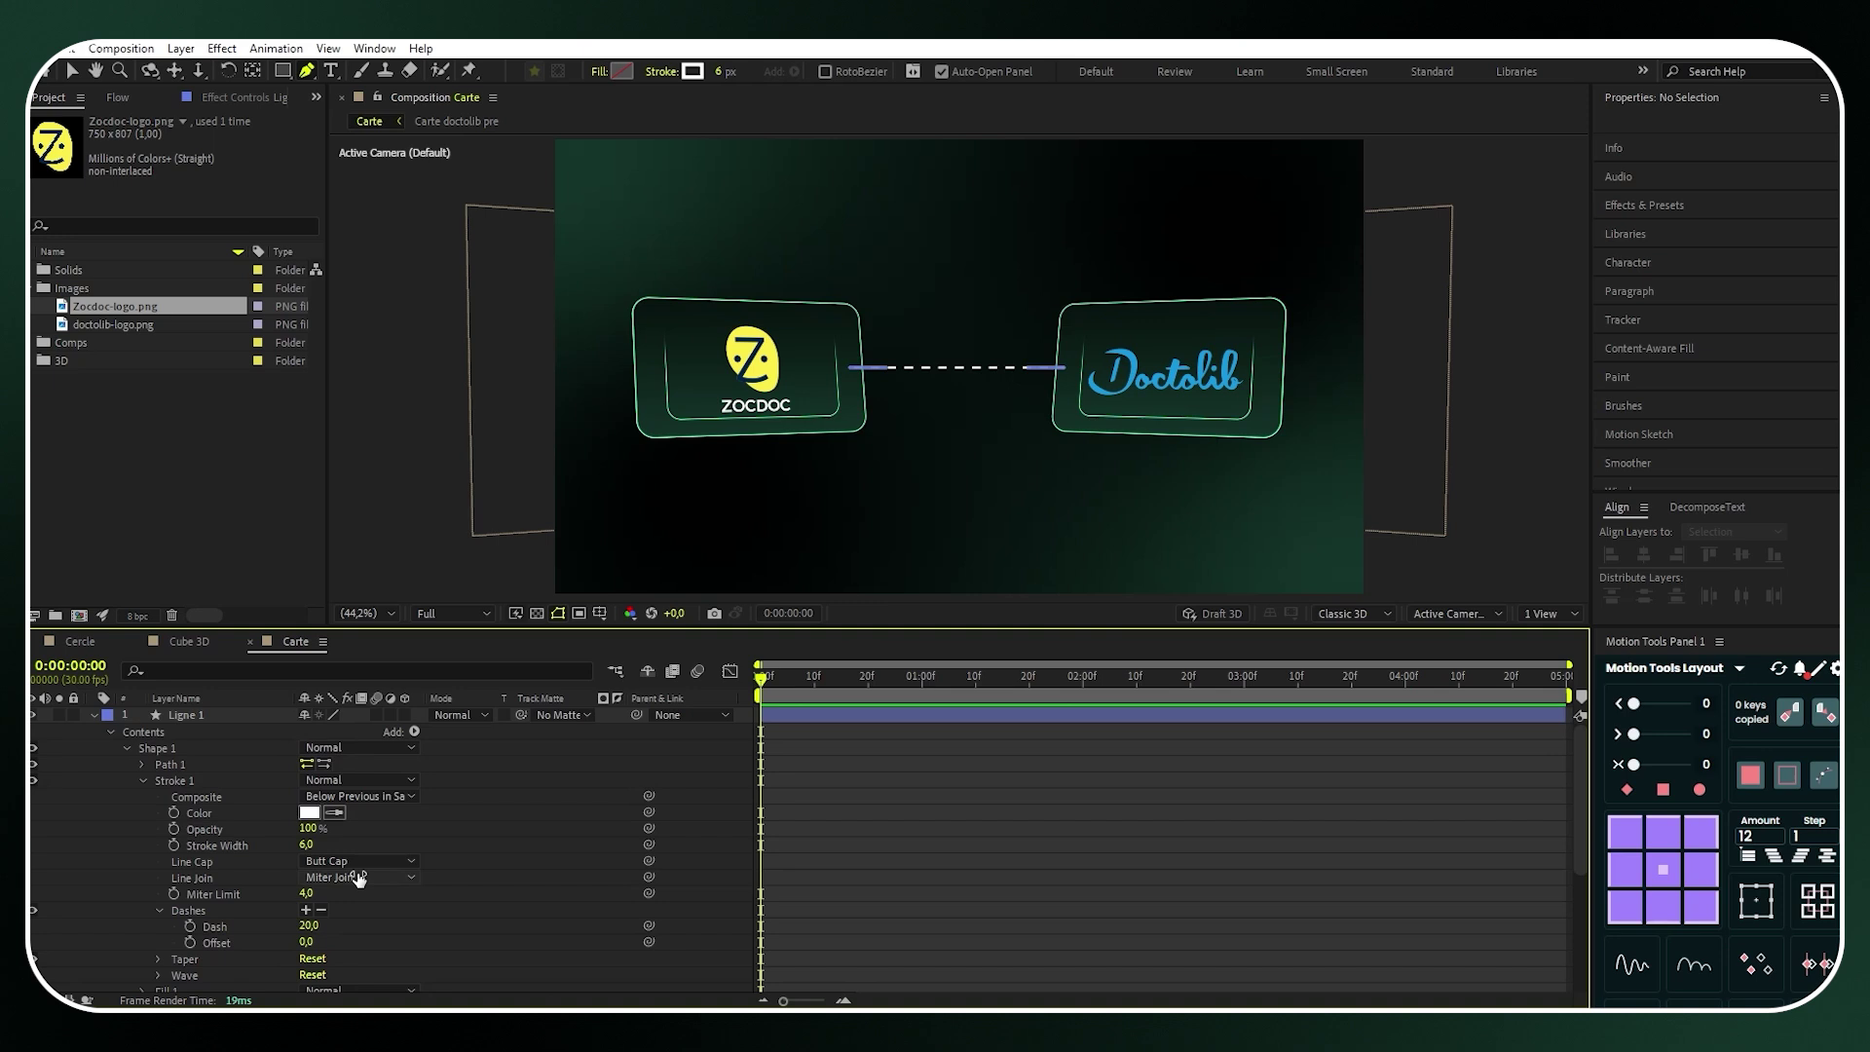
Add Trim Paths to the Ligne 1 layer and keyframe its End at 0% at 0:00:00:10
click(414, 730)
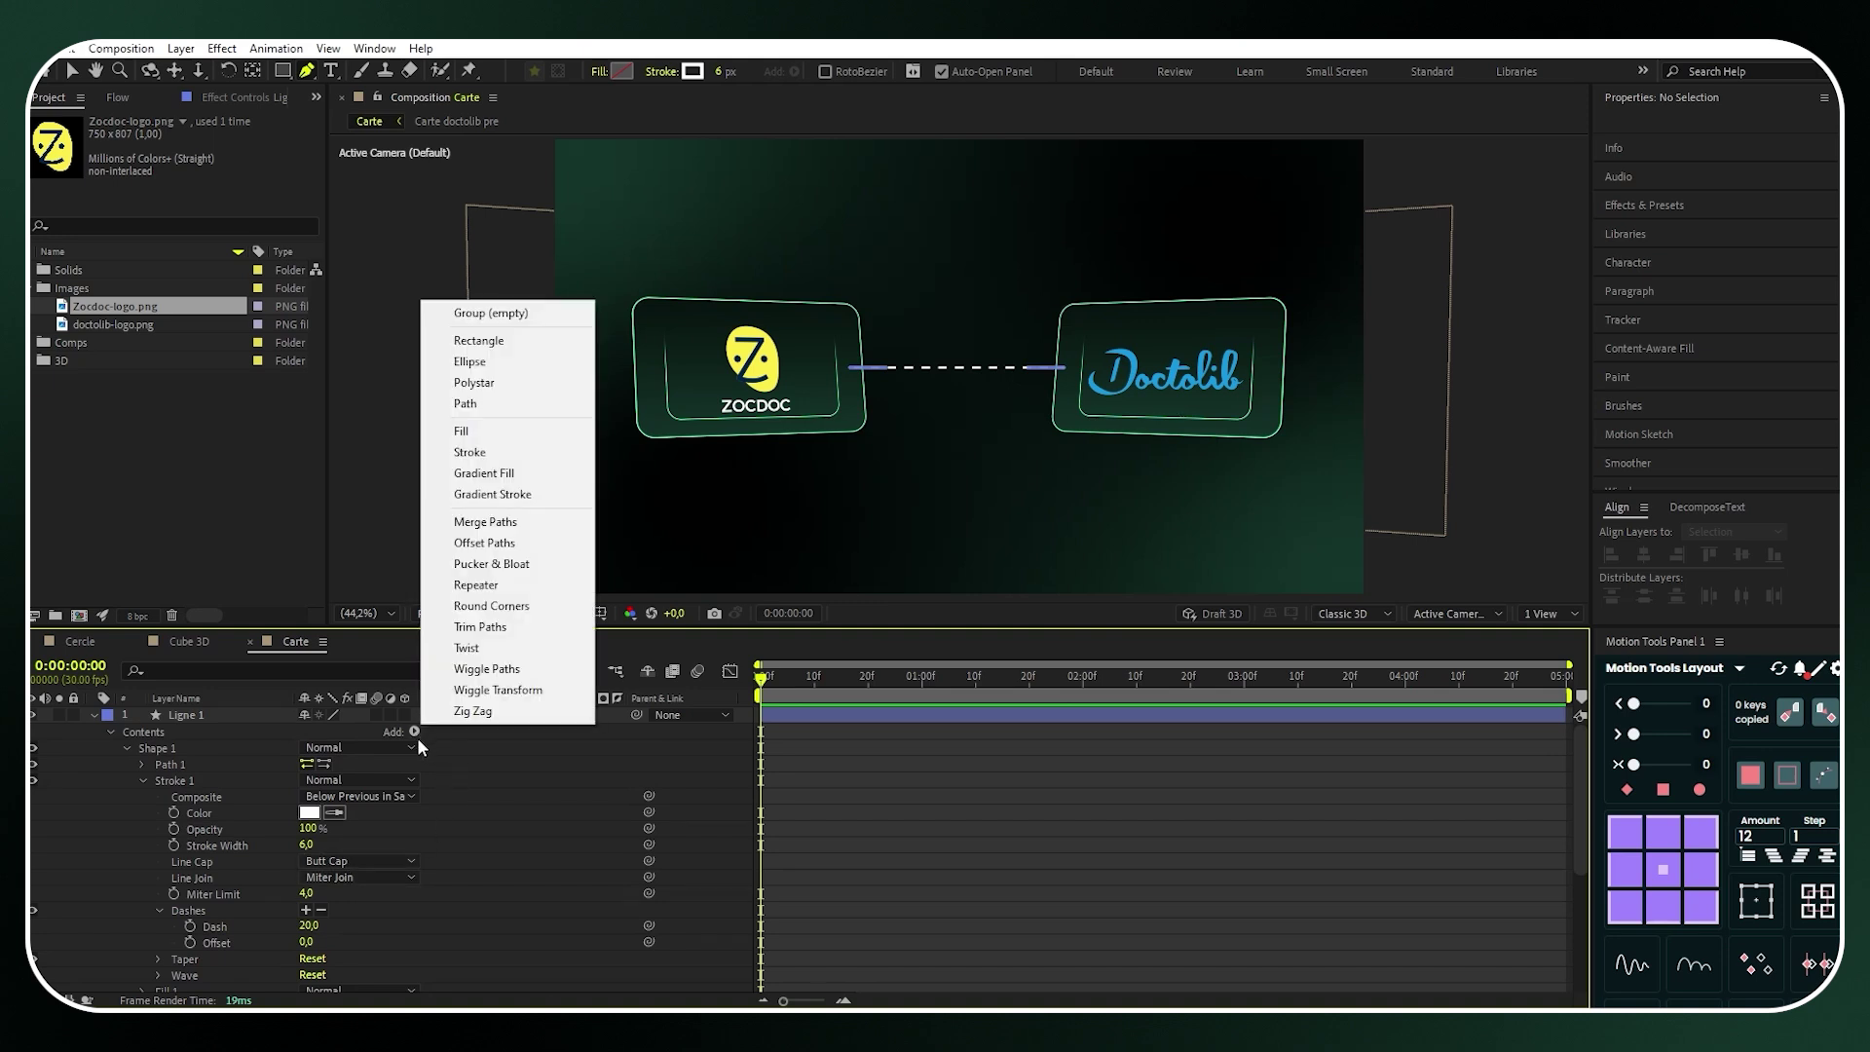
click(477, 626)
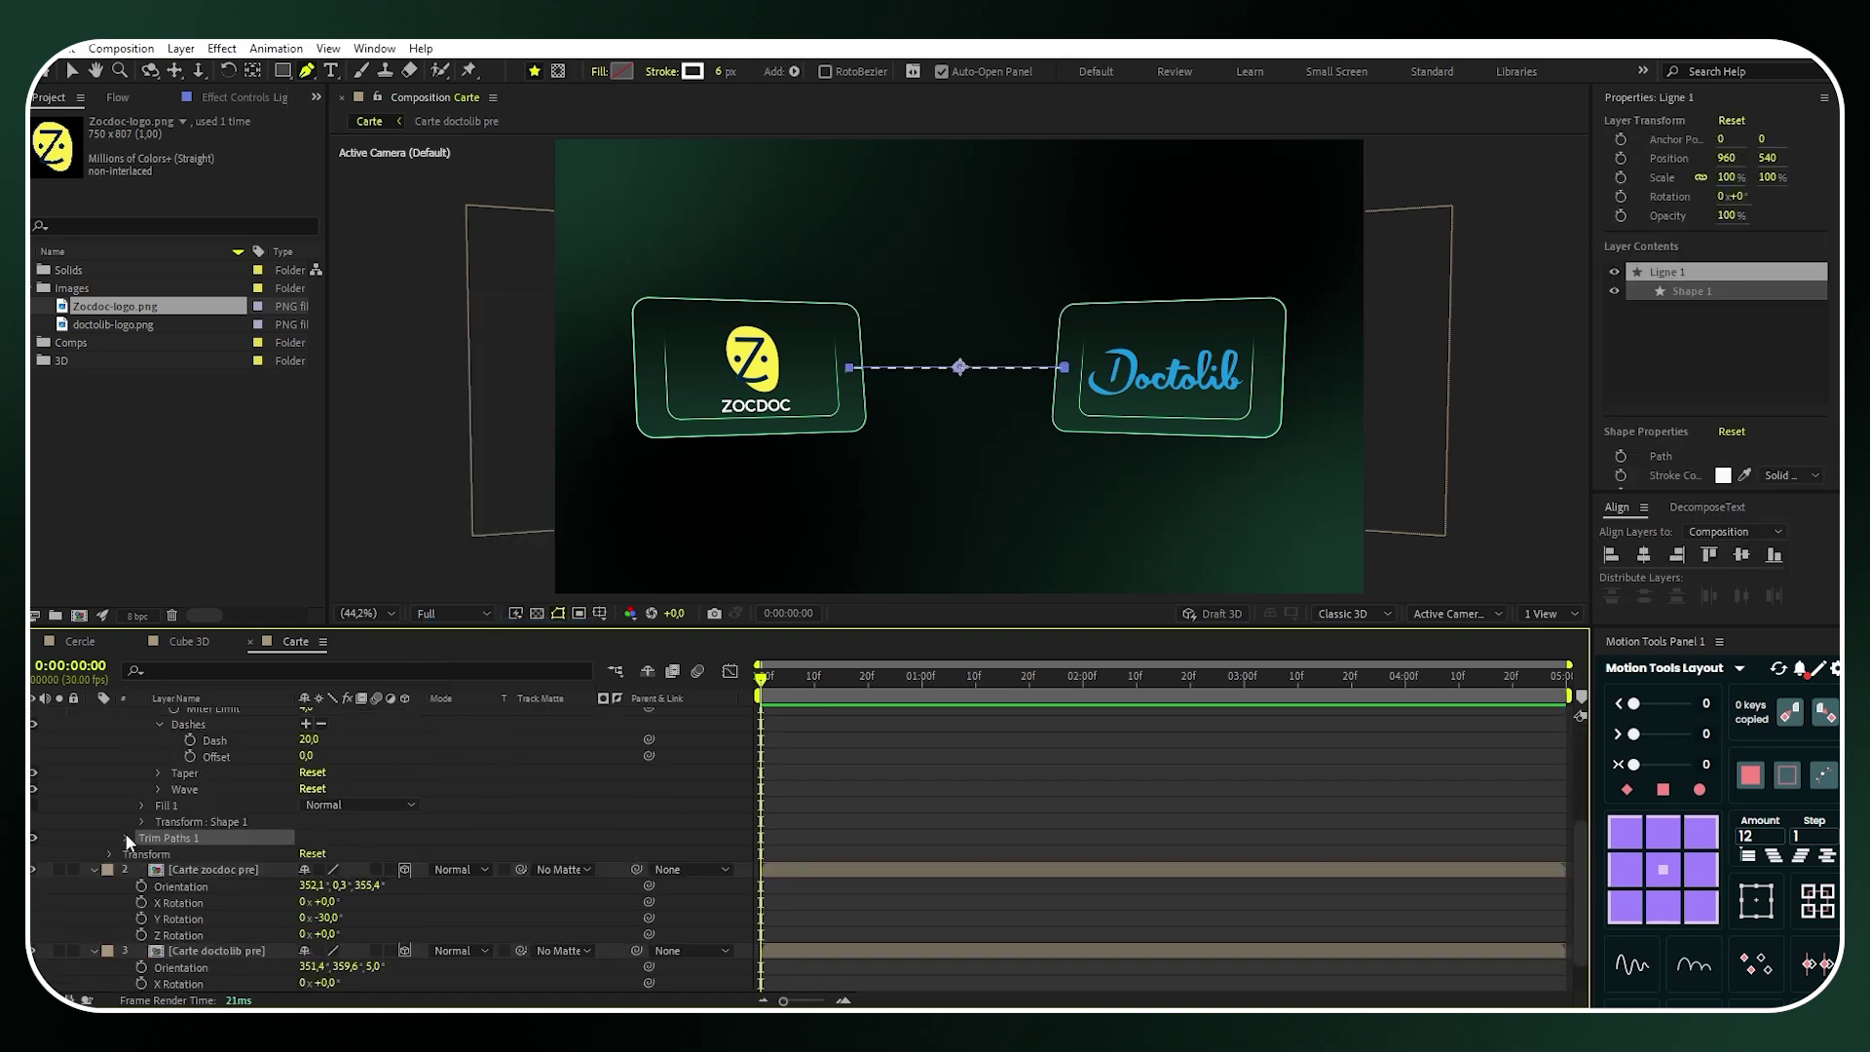
click(127, 838)
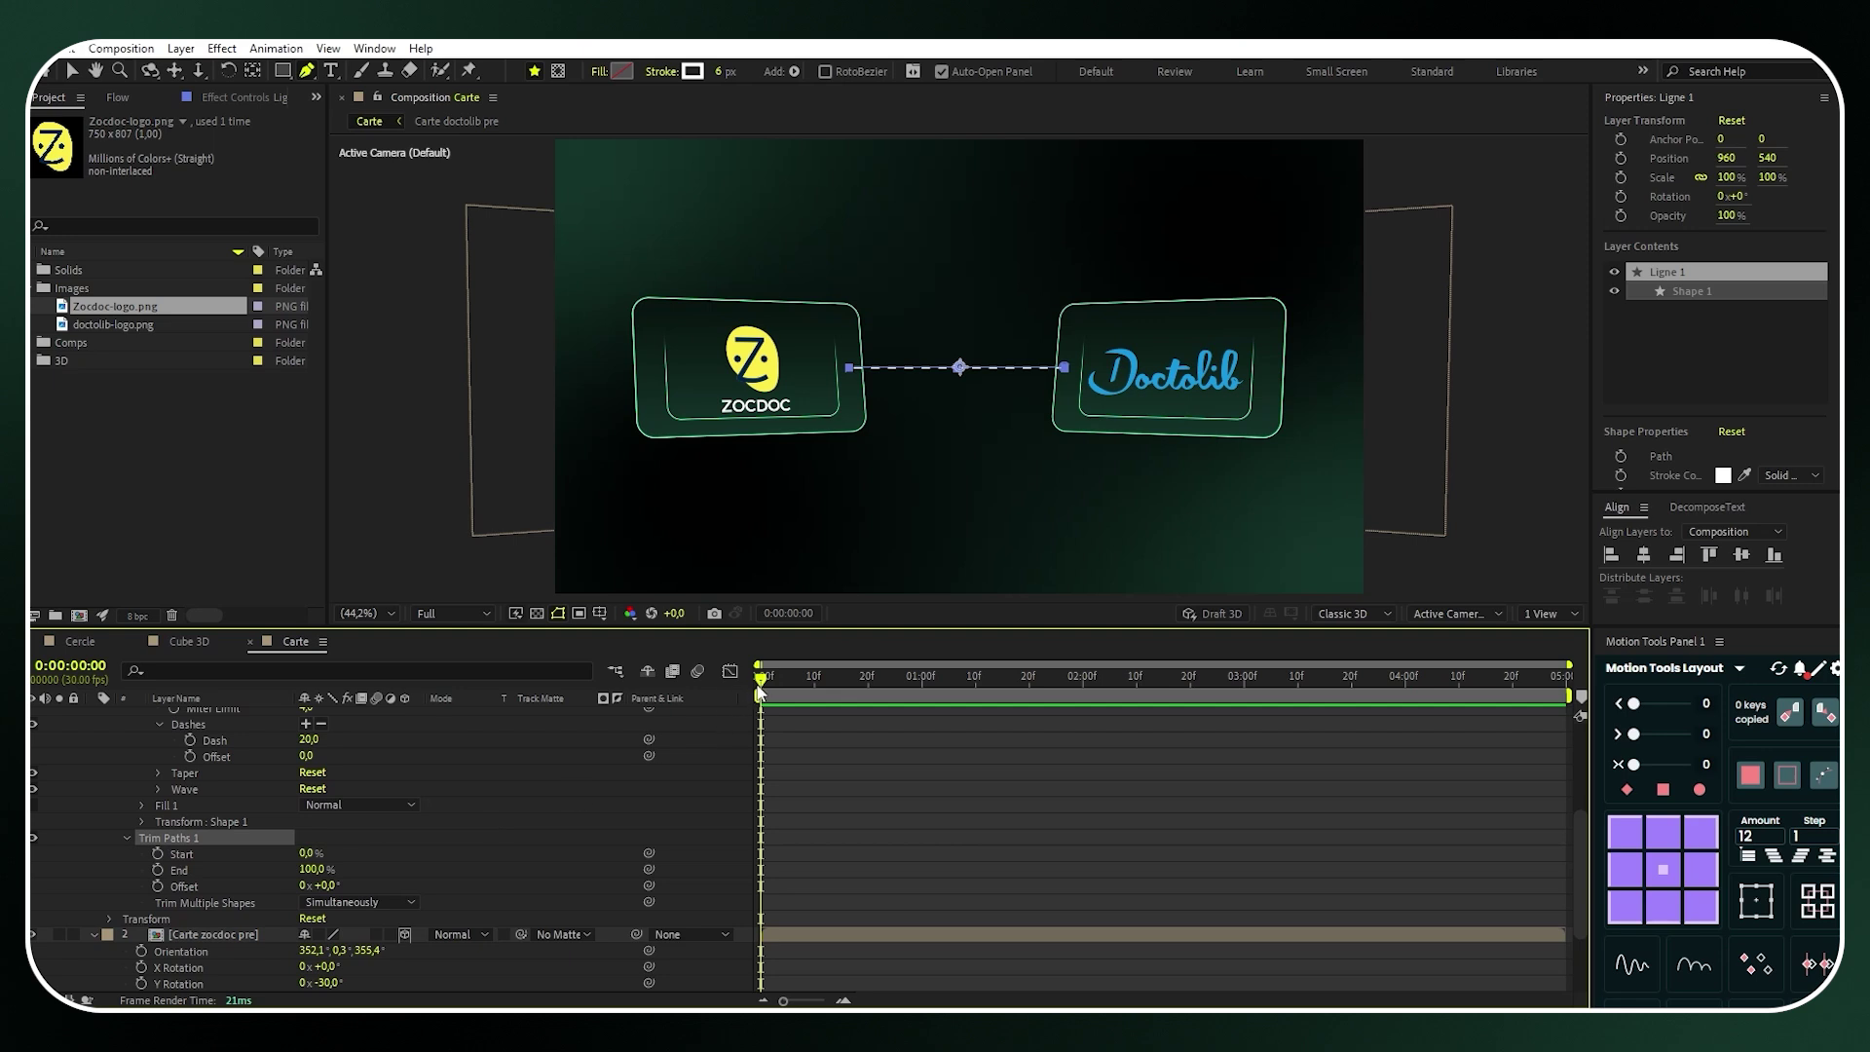
drag(761, 693, 814, 701)
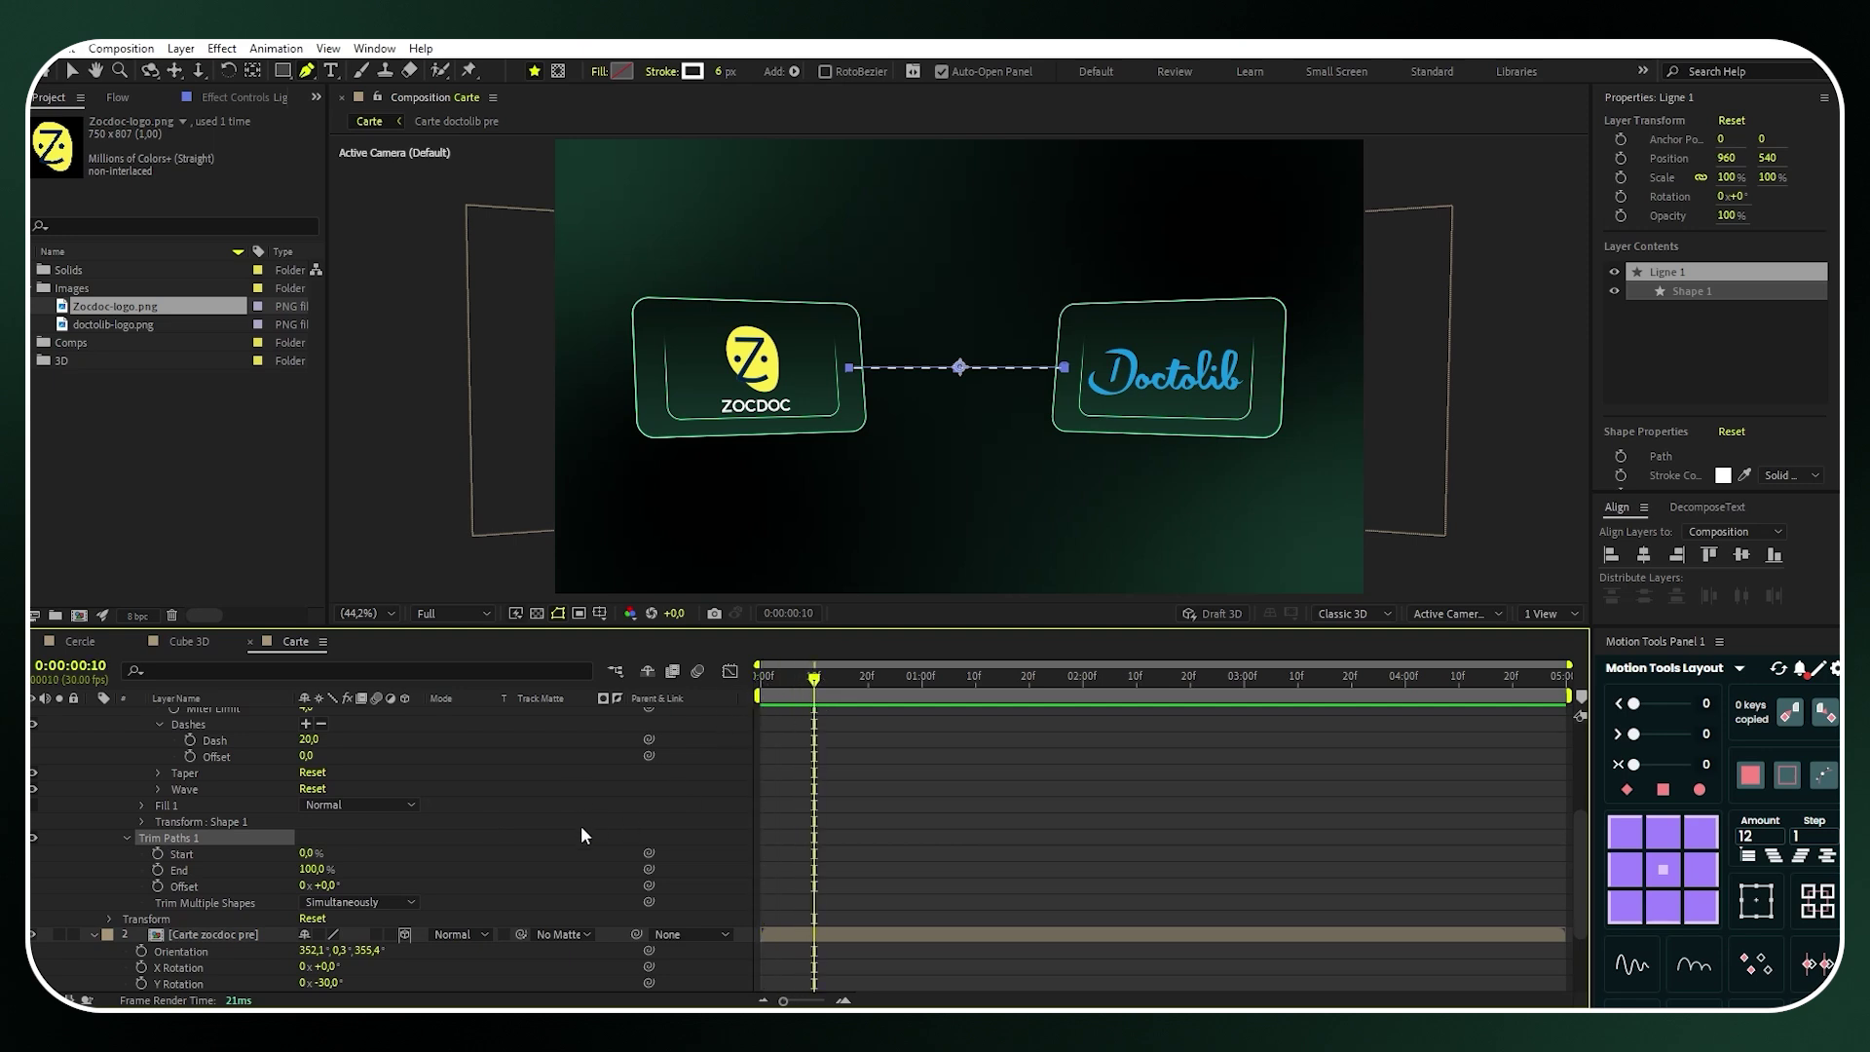
click(158, 870)
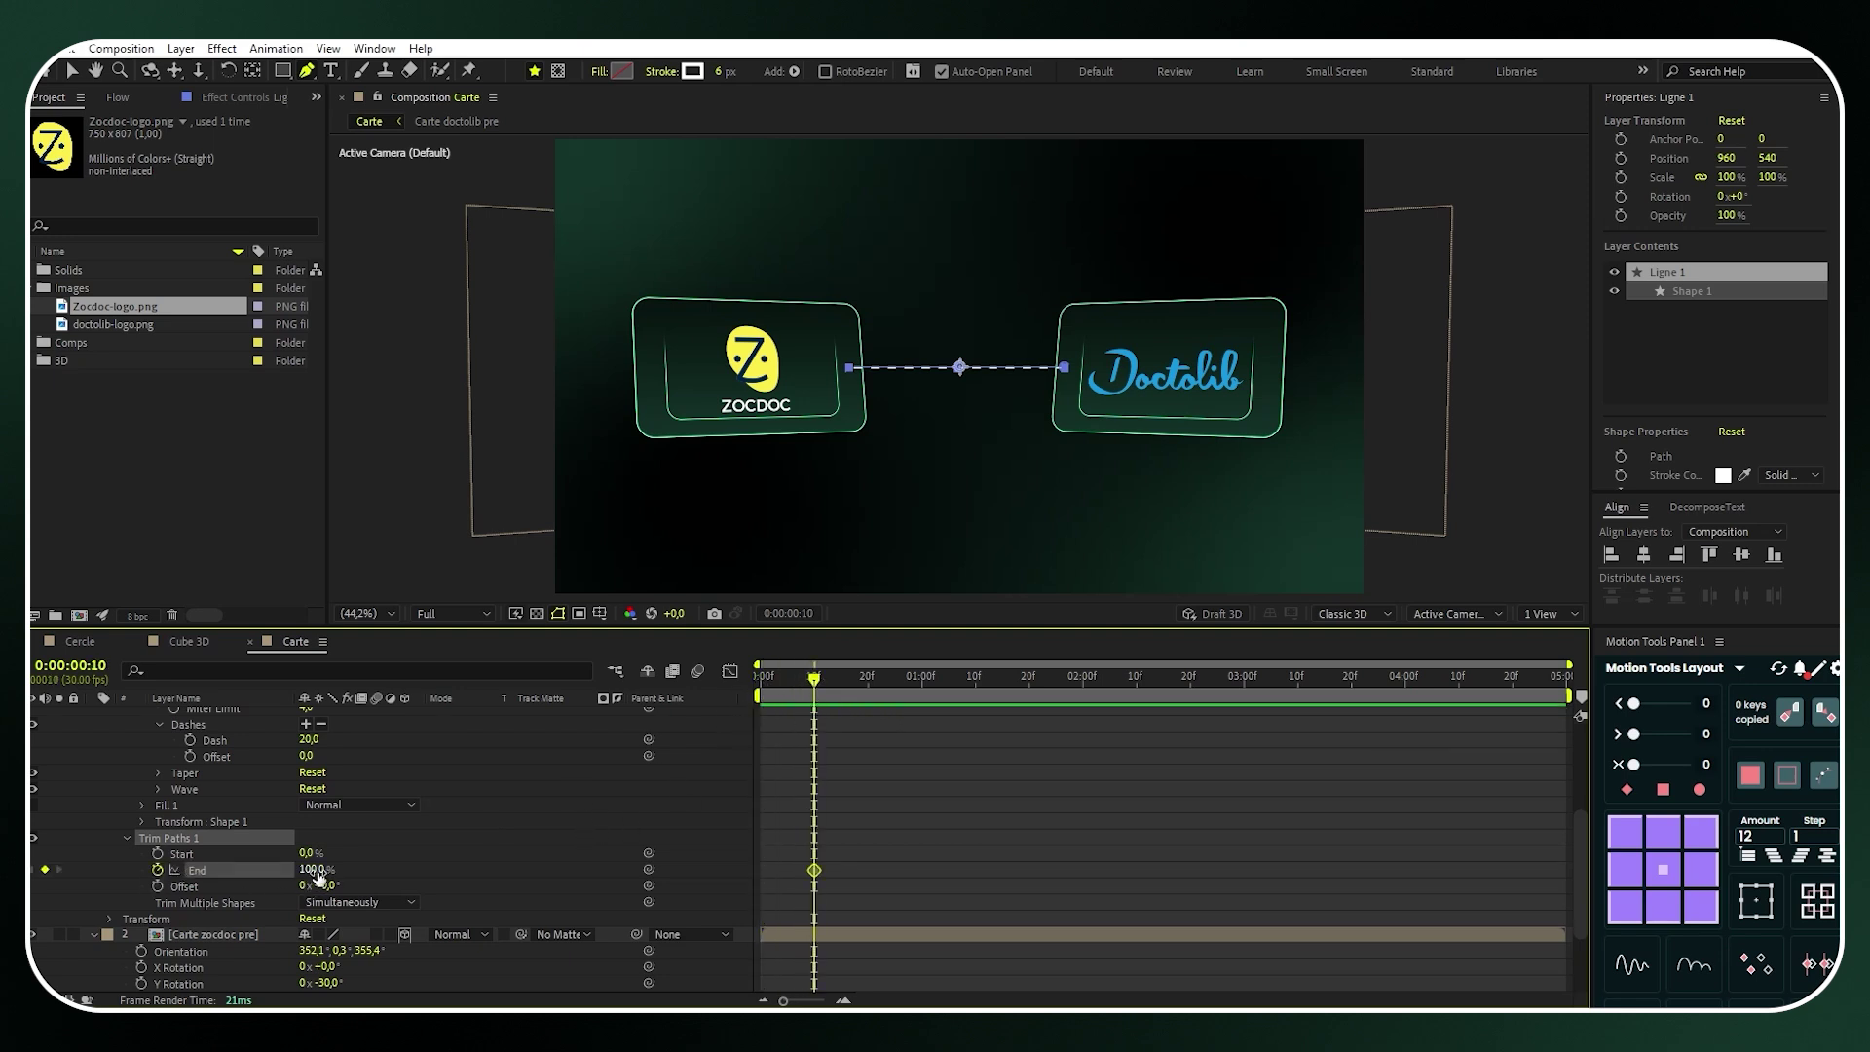
click(309, 868)
text(00)
key(Return)
Keyframe the Trim Paths End at 100% at 0:00:01:06 and apply Easy Ease to both End keyframes
drag(846, 680, 956, 697)
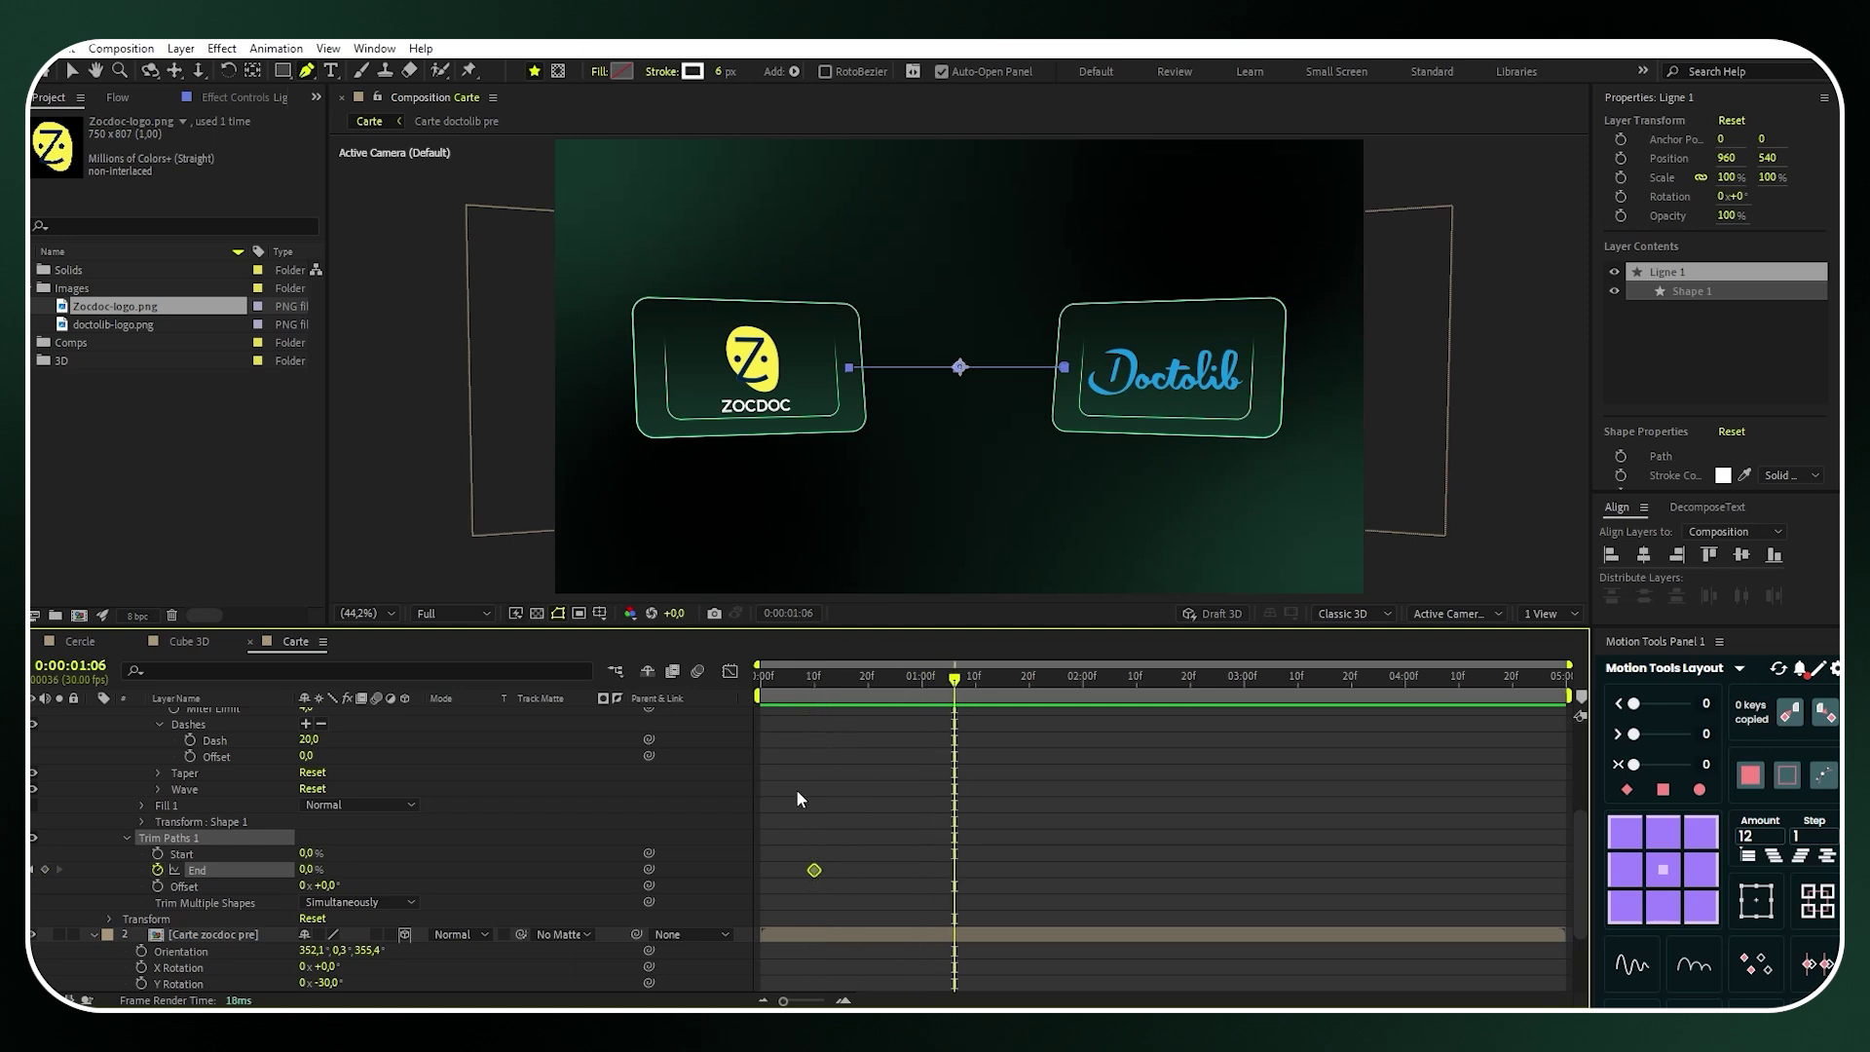
drag(305, 869, 500, 867)
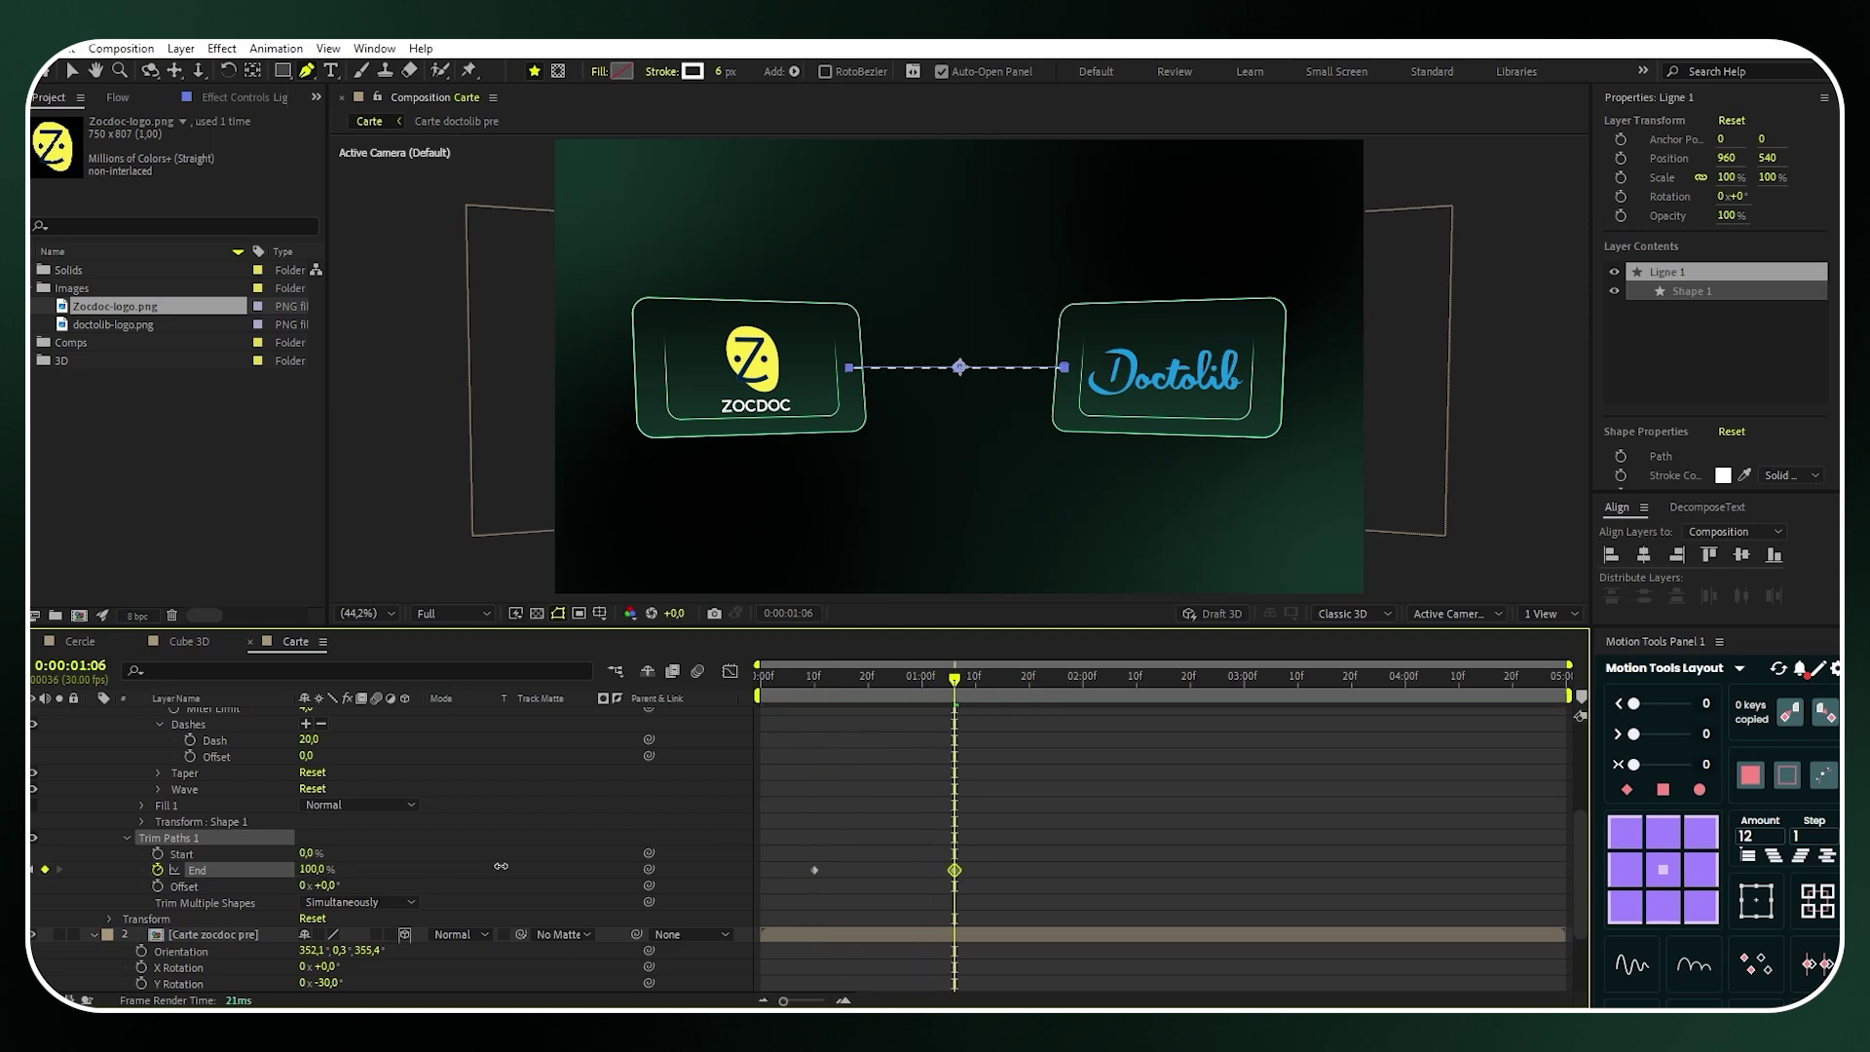
drag(1052, 818, 772, 888)
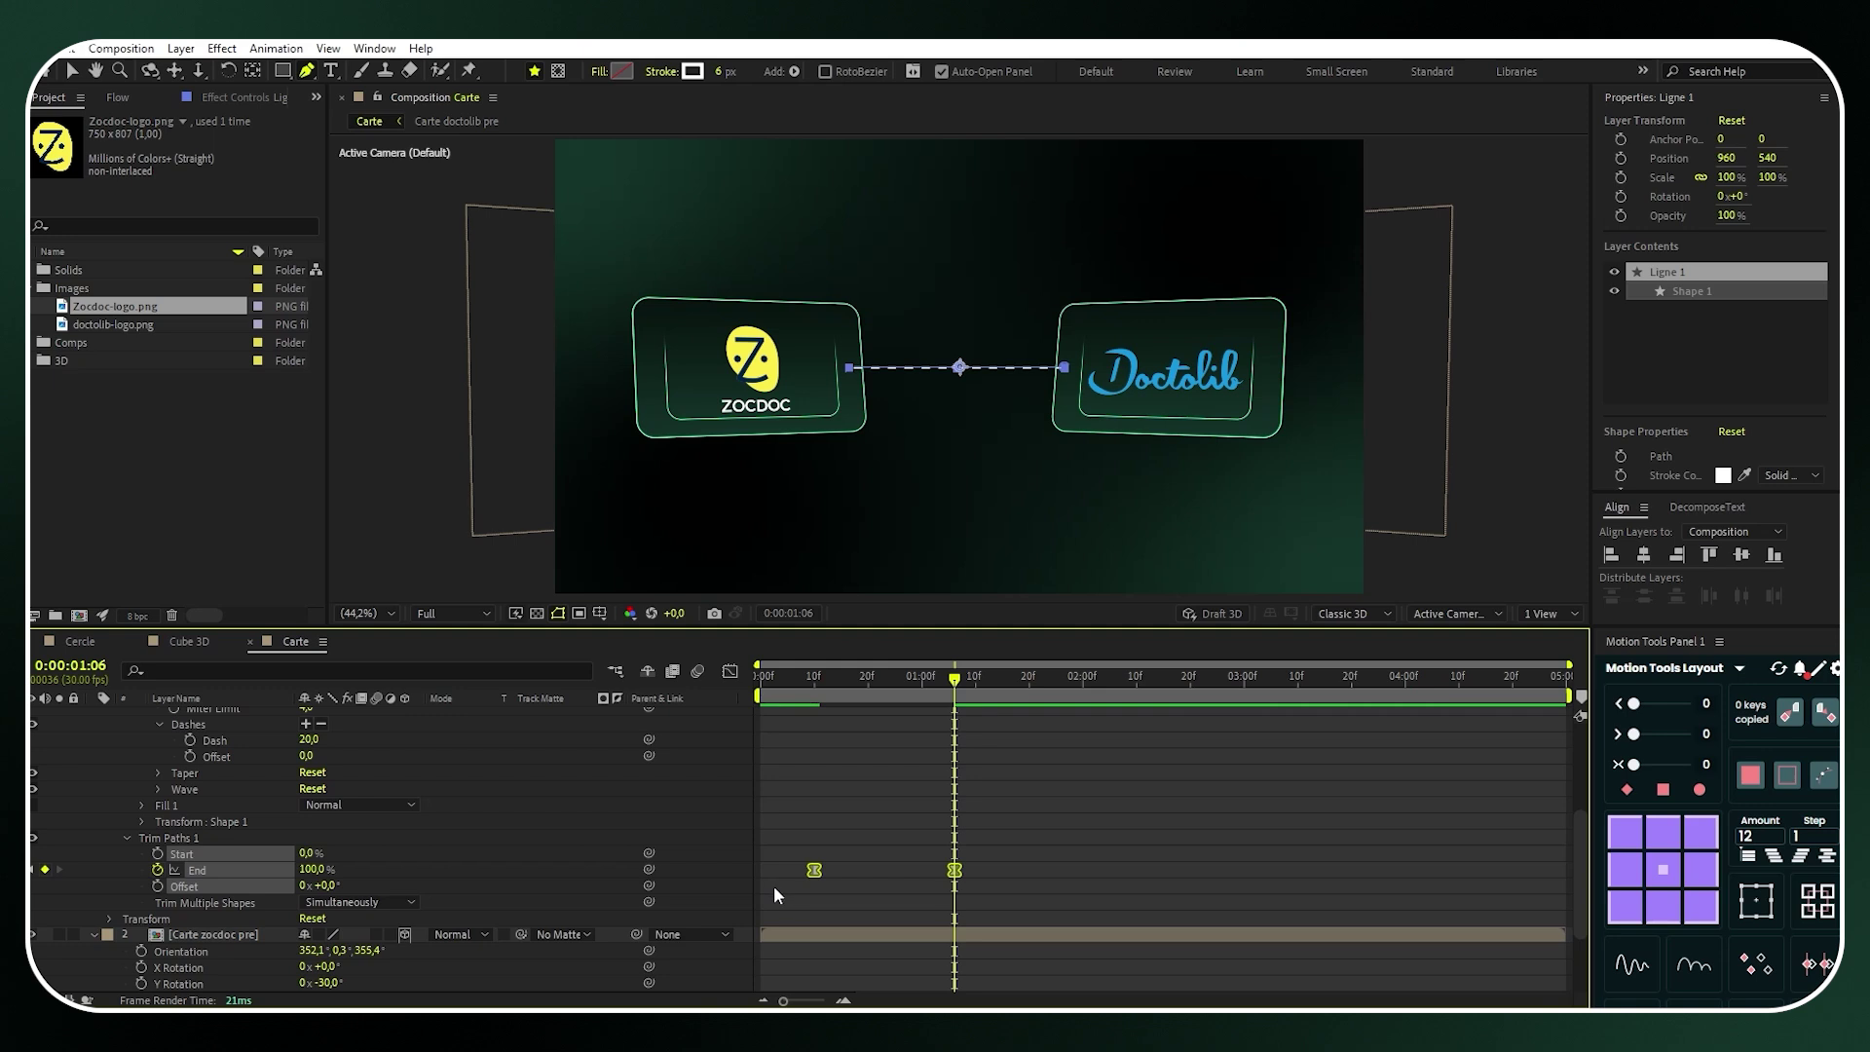
Collapse the layer properties and move the Ligne 1 layer beneath both card layers, just above Background
scroll(769, 876, up, 4)
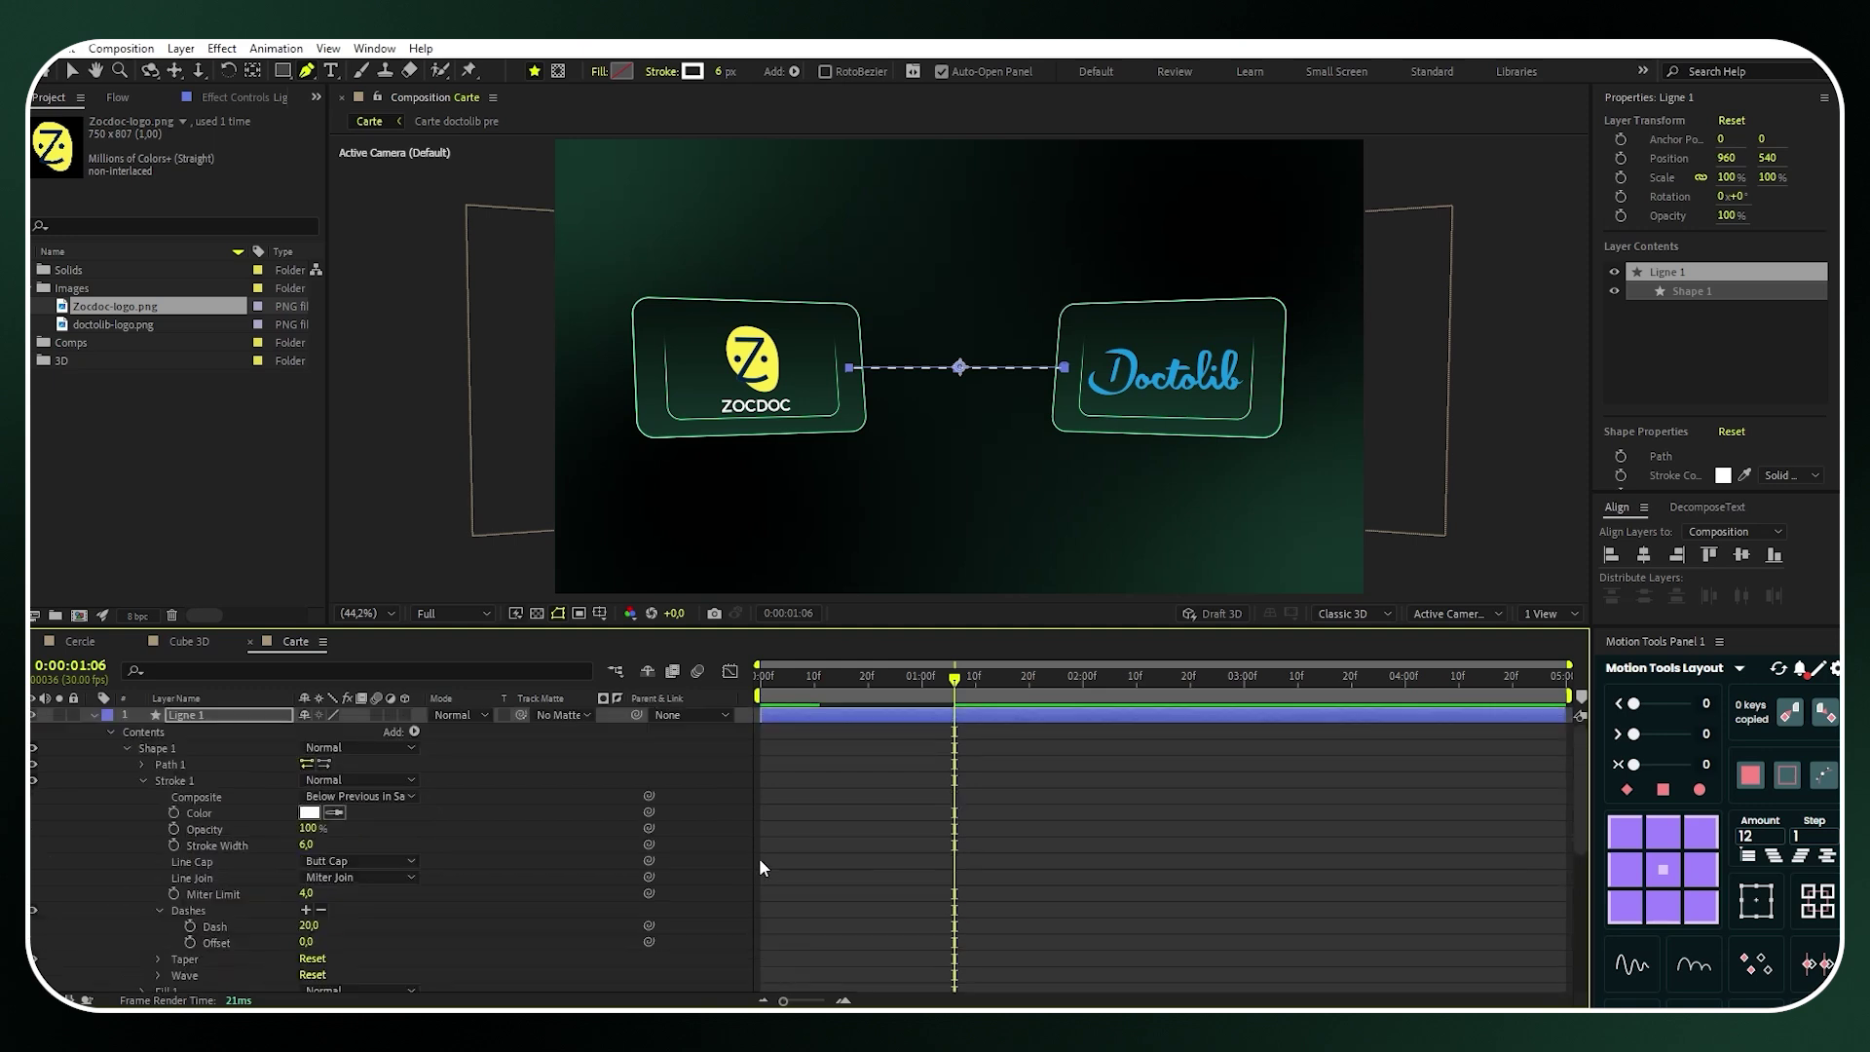
click(92, 715)
click(91, 730)
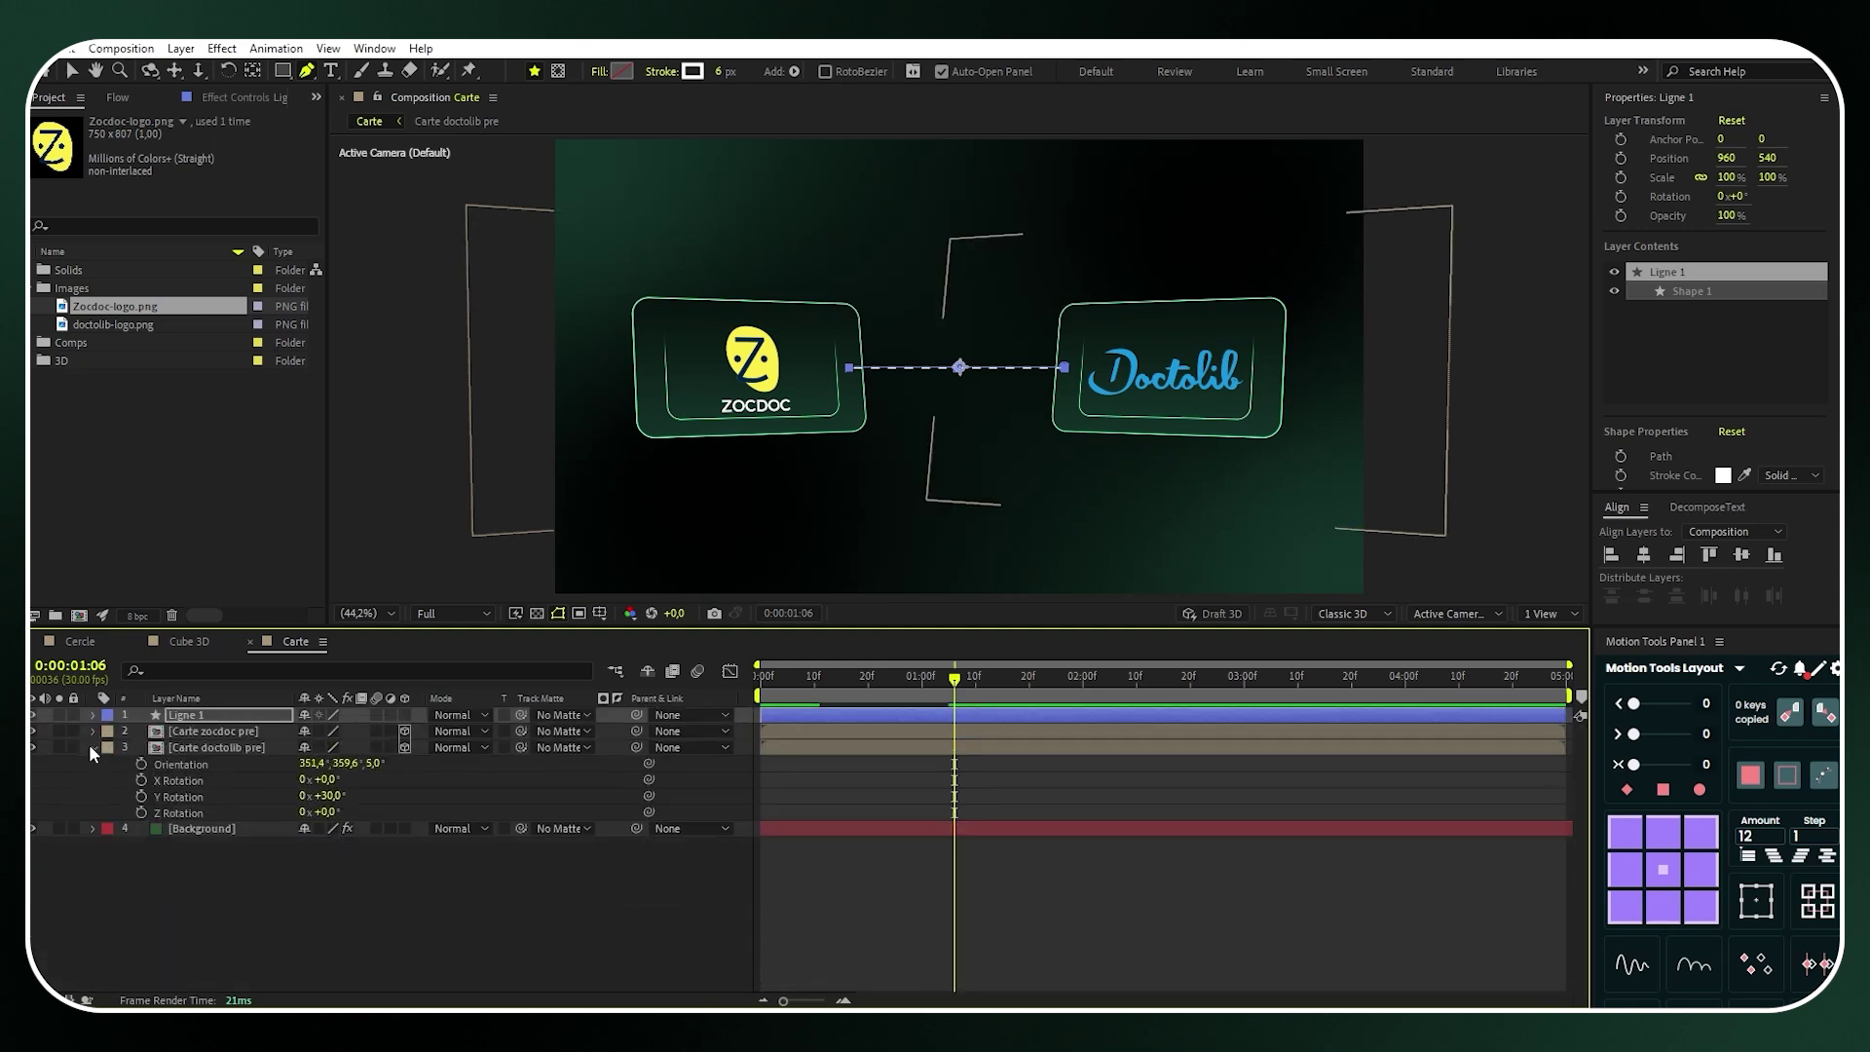
click(92, 746)
drag(234, 718, 240, 758)
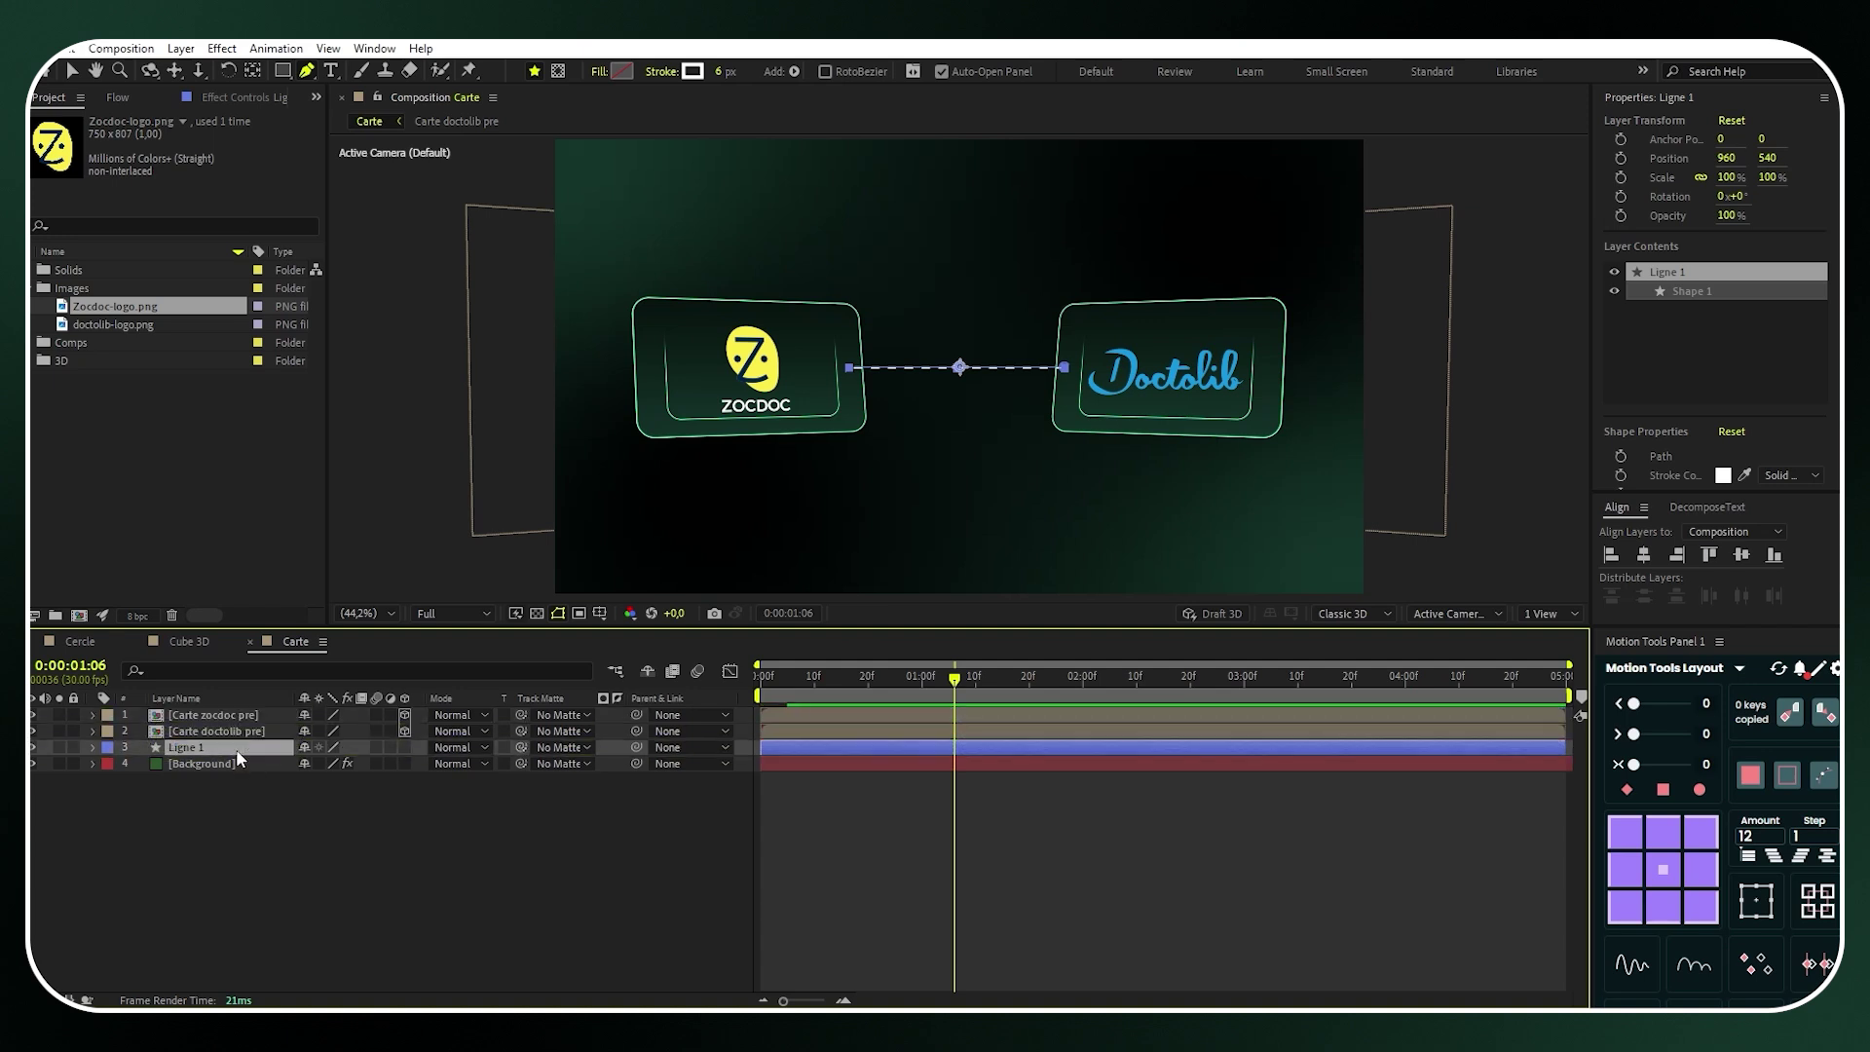
Create a null object in the Carte composition and rename it "Carte controller"
right_click(214, 843)
click(215, 852)
right_click(214, 849)
mouse_move(292, 617)
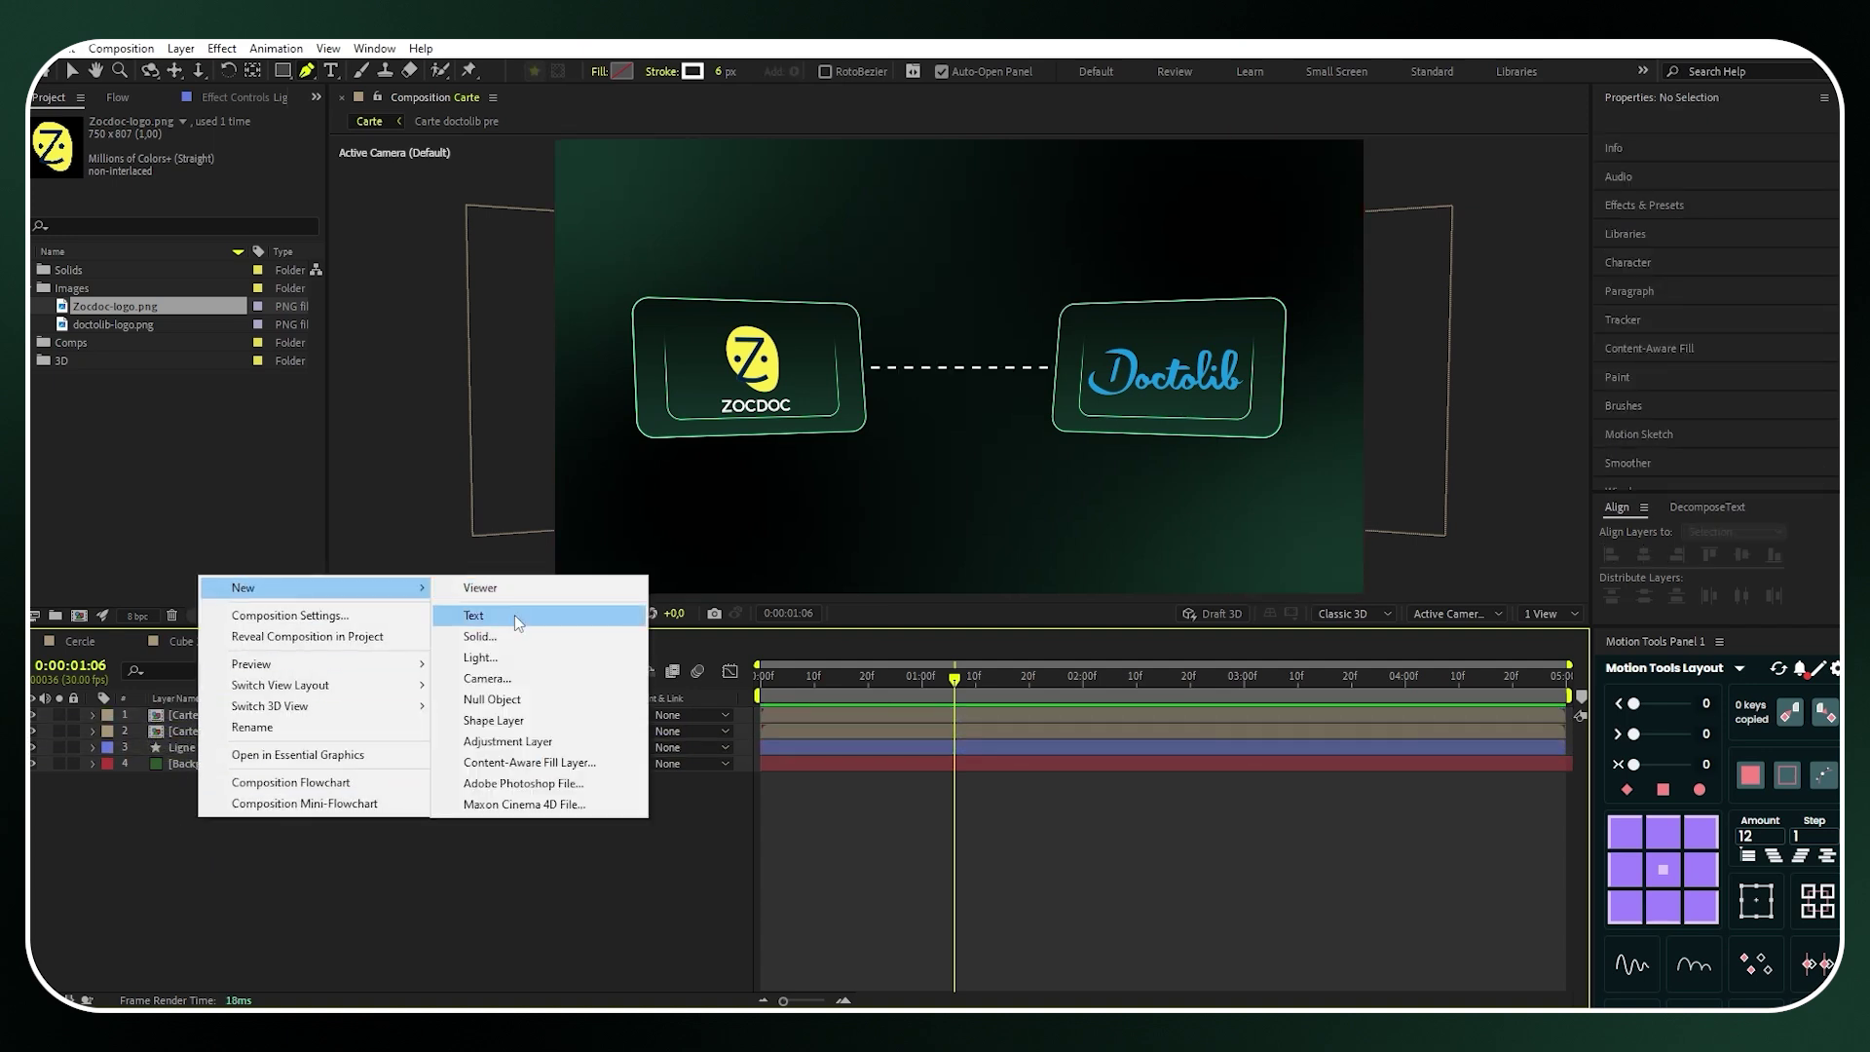
click(599, 698)
right_click(222, 721)
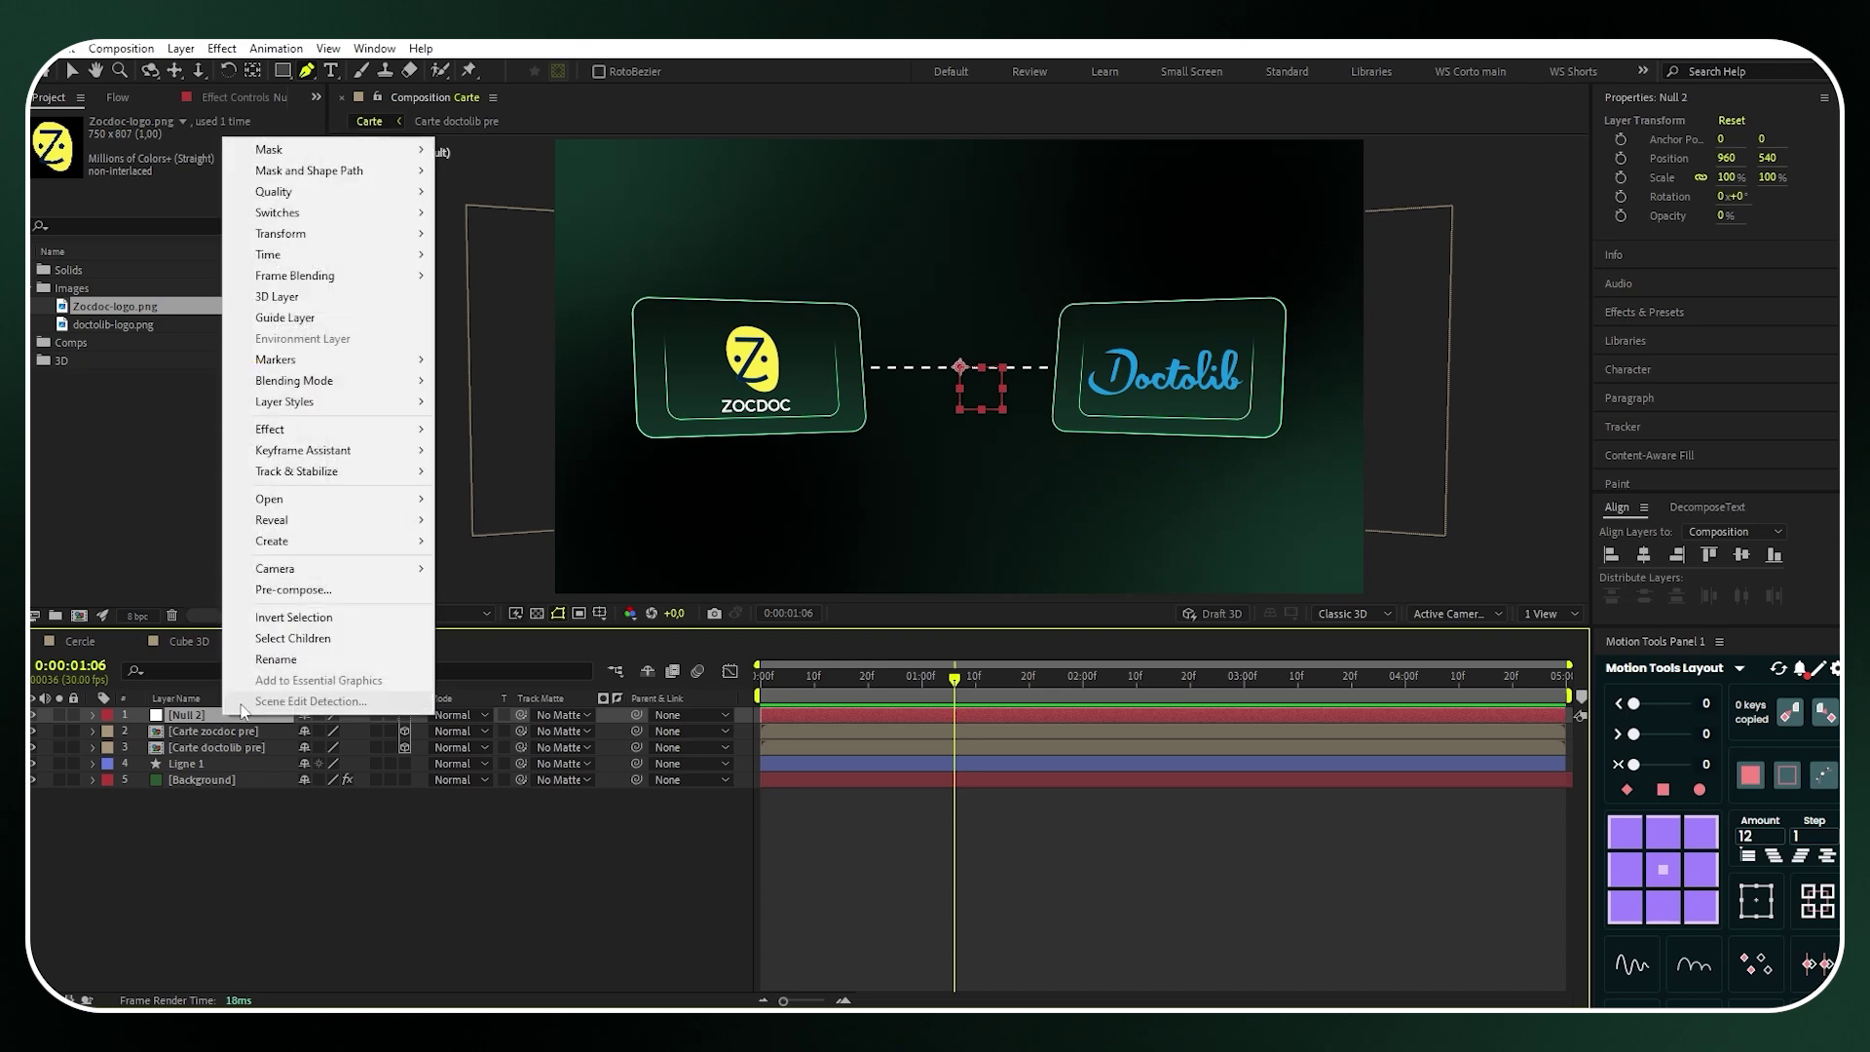
click(321, 702)
Parent the Ligne 1, Carte doctolib pre and Carte zocdoc pre layers to Carte controller
click(224, 767)
shift+click(214, 731)
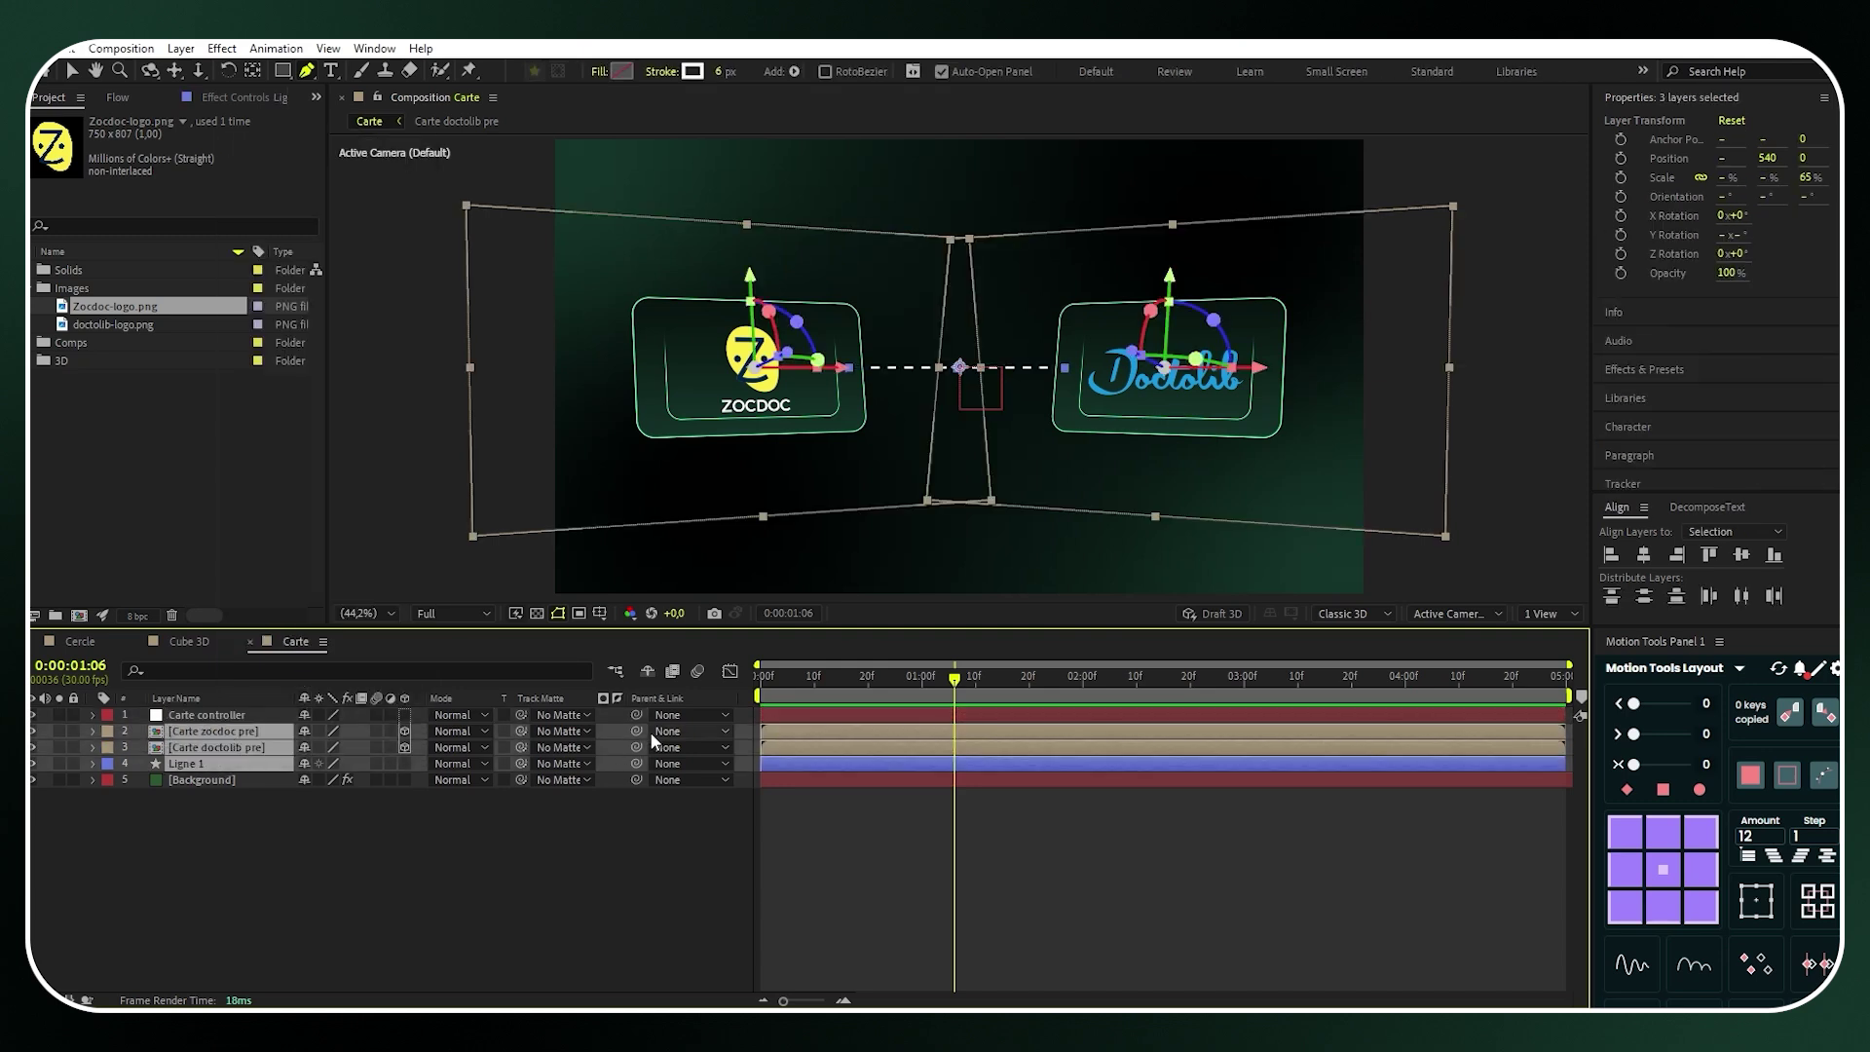
drag(636, 730, 222, 721)
Keyframe the Carte controller Position at 0:00:00:00 with X at 463, centring the Doctolib card with temporarily displayed safe-zone guides
click(224, 721)
key(p)
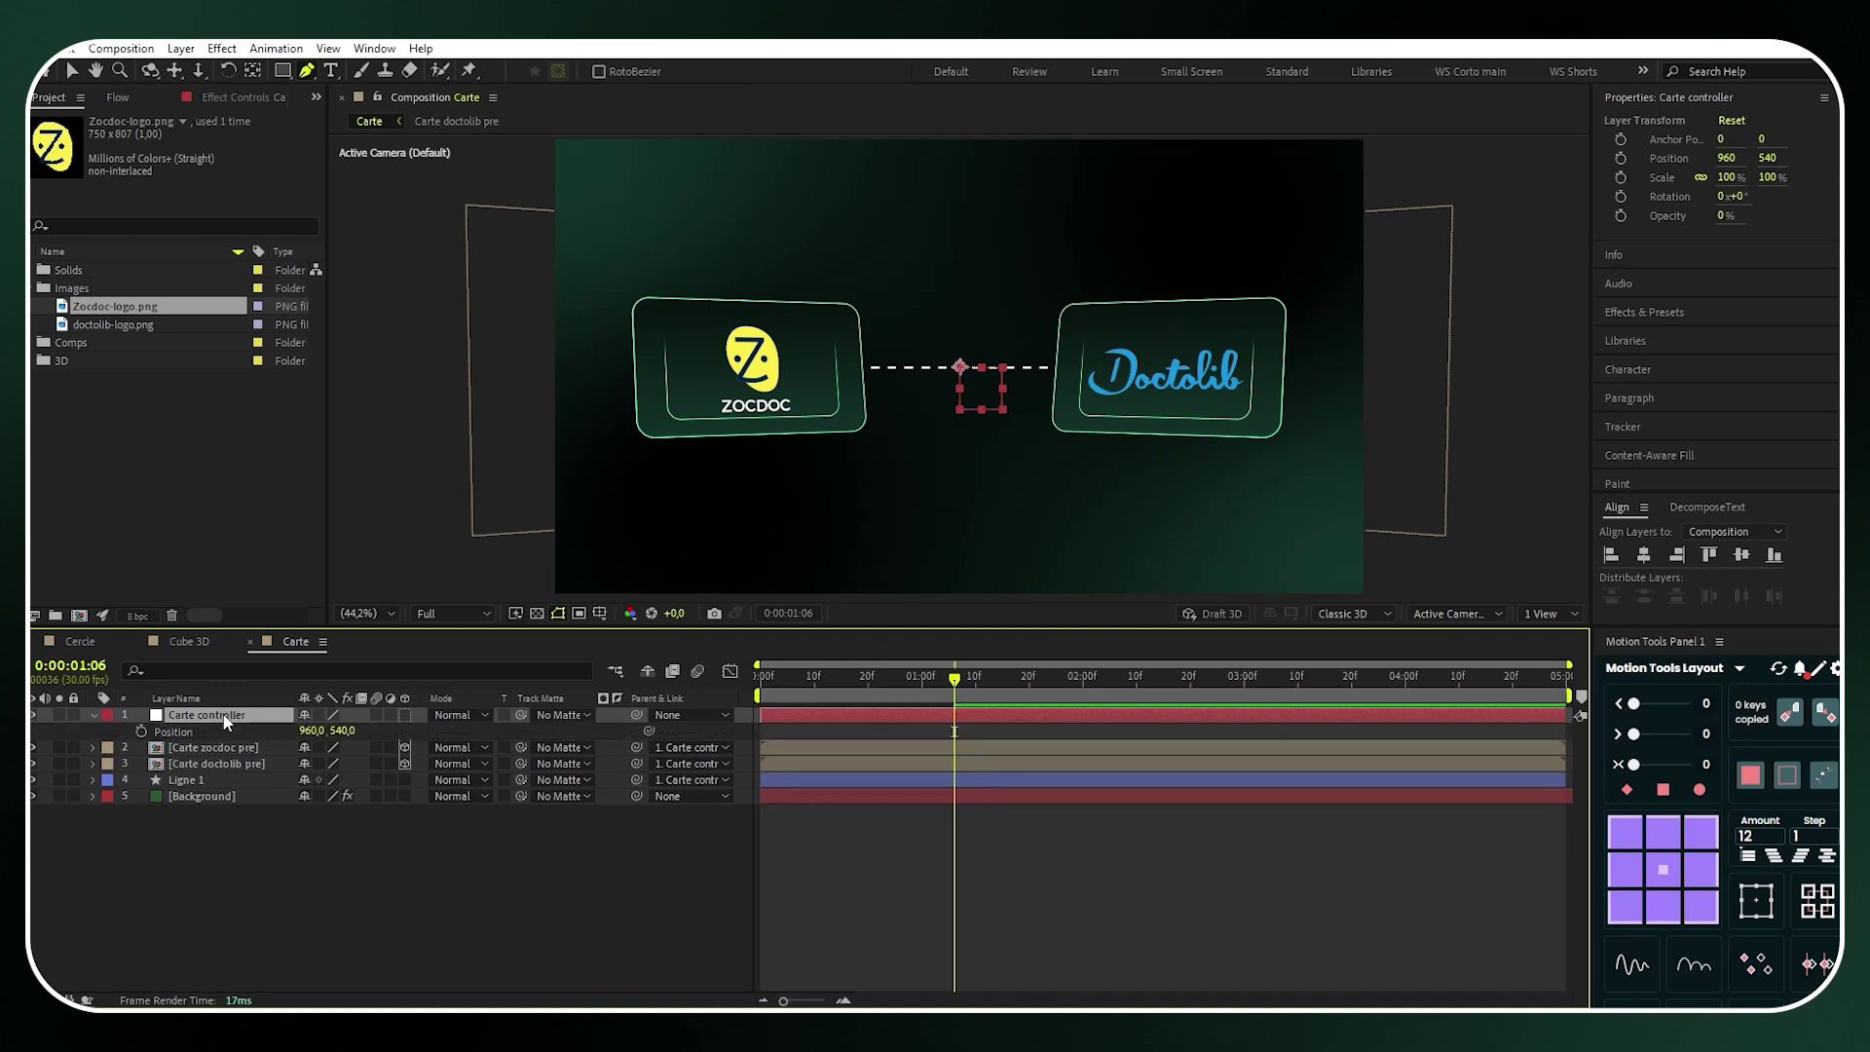
drag(954, 679, 715, 686)
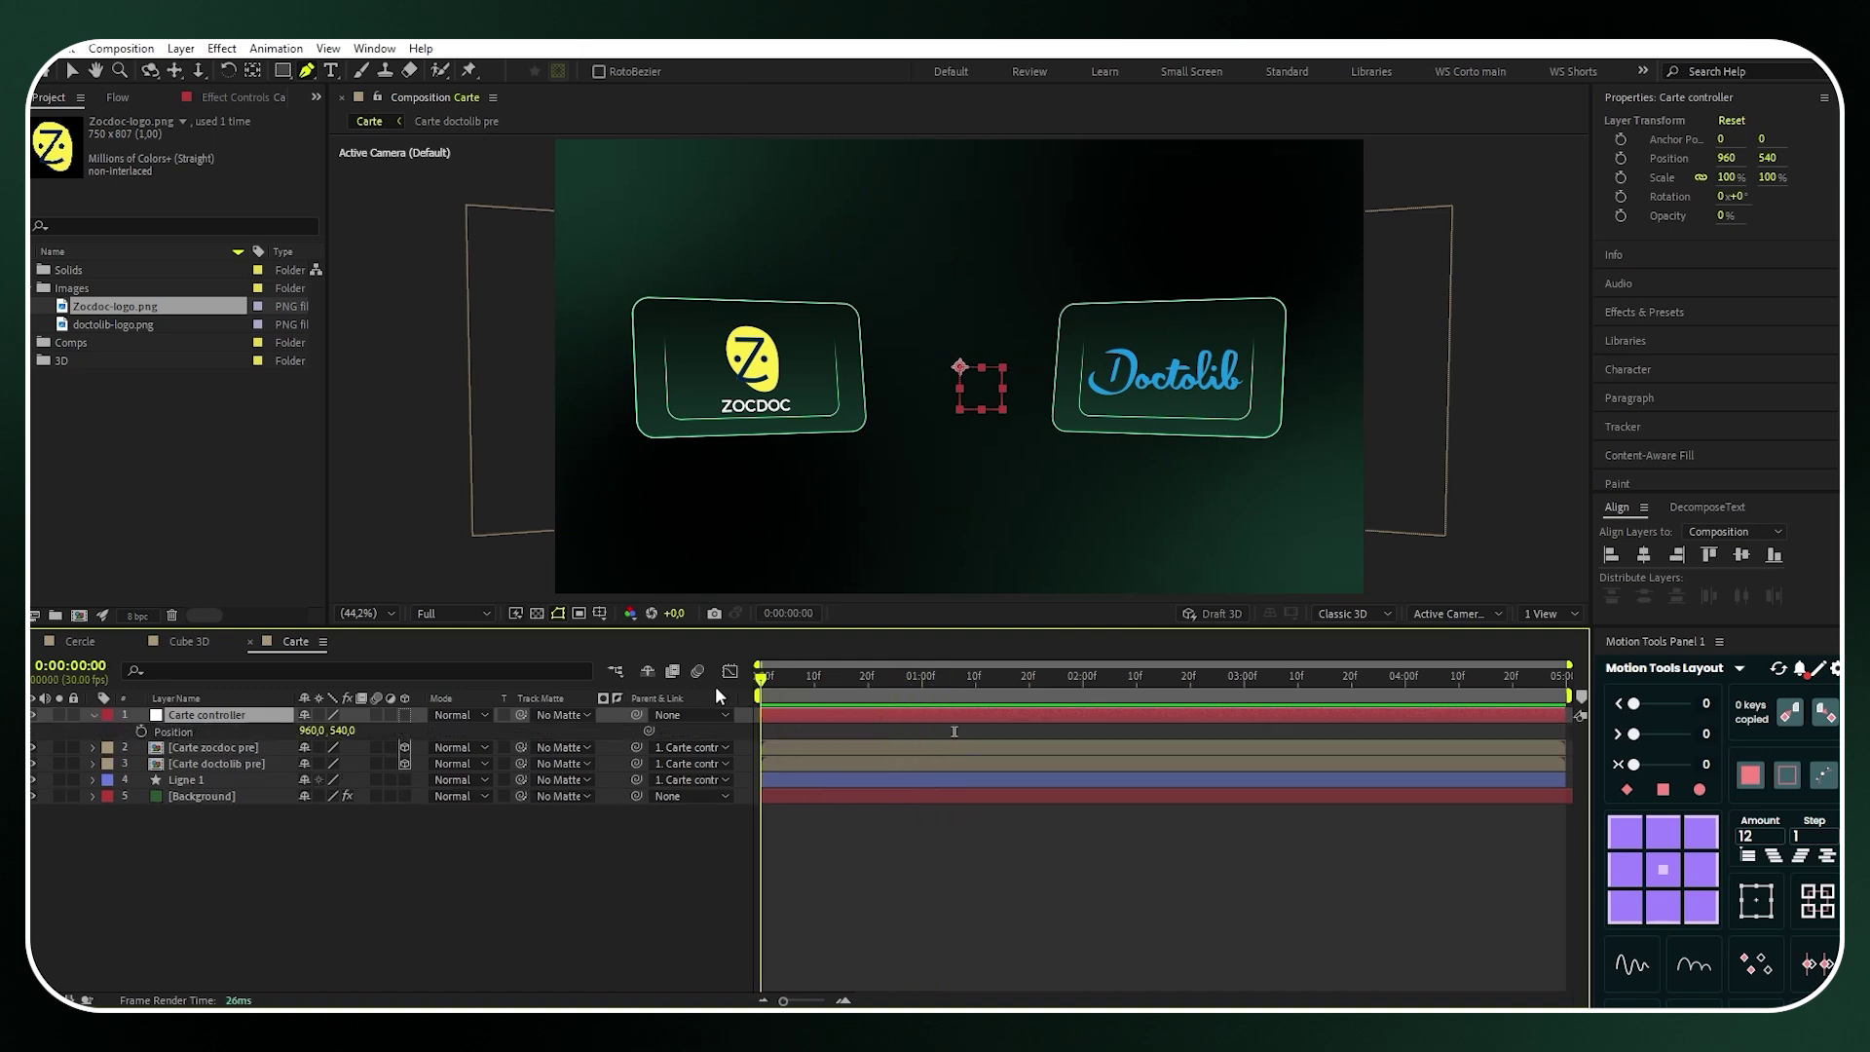
click(141, 730)
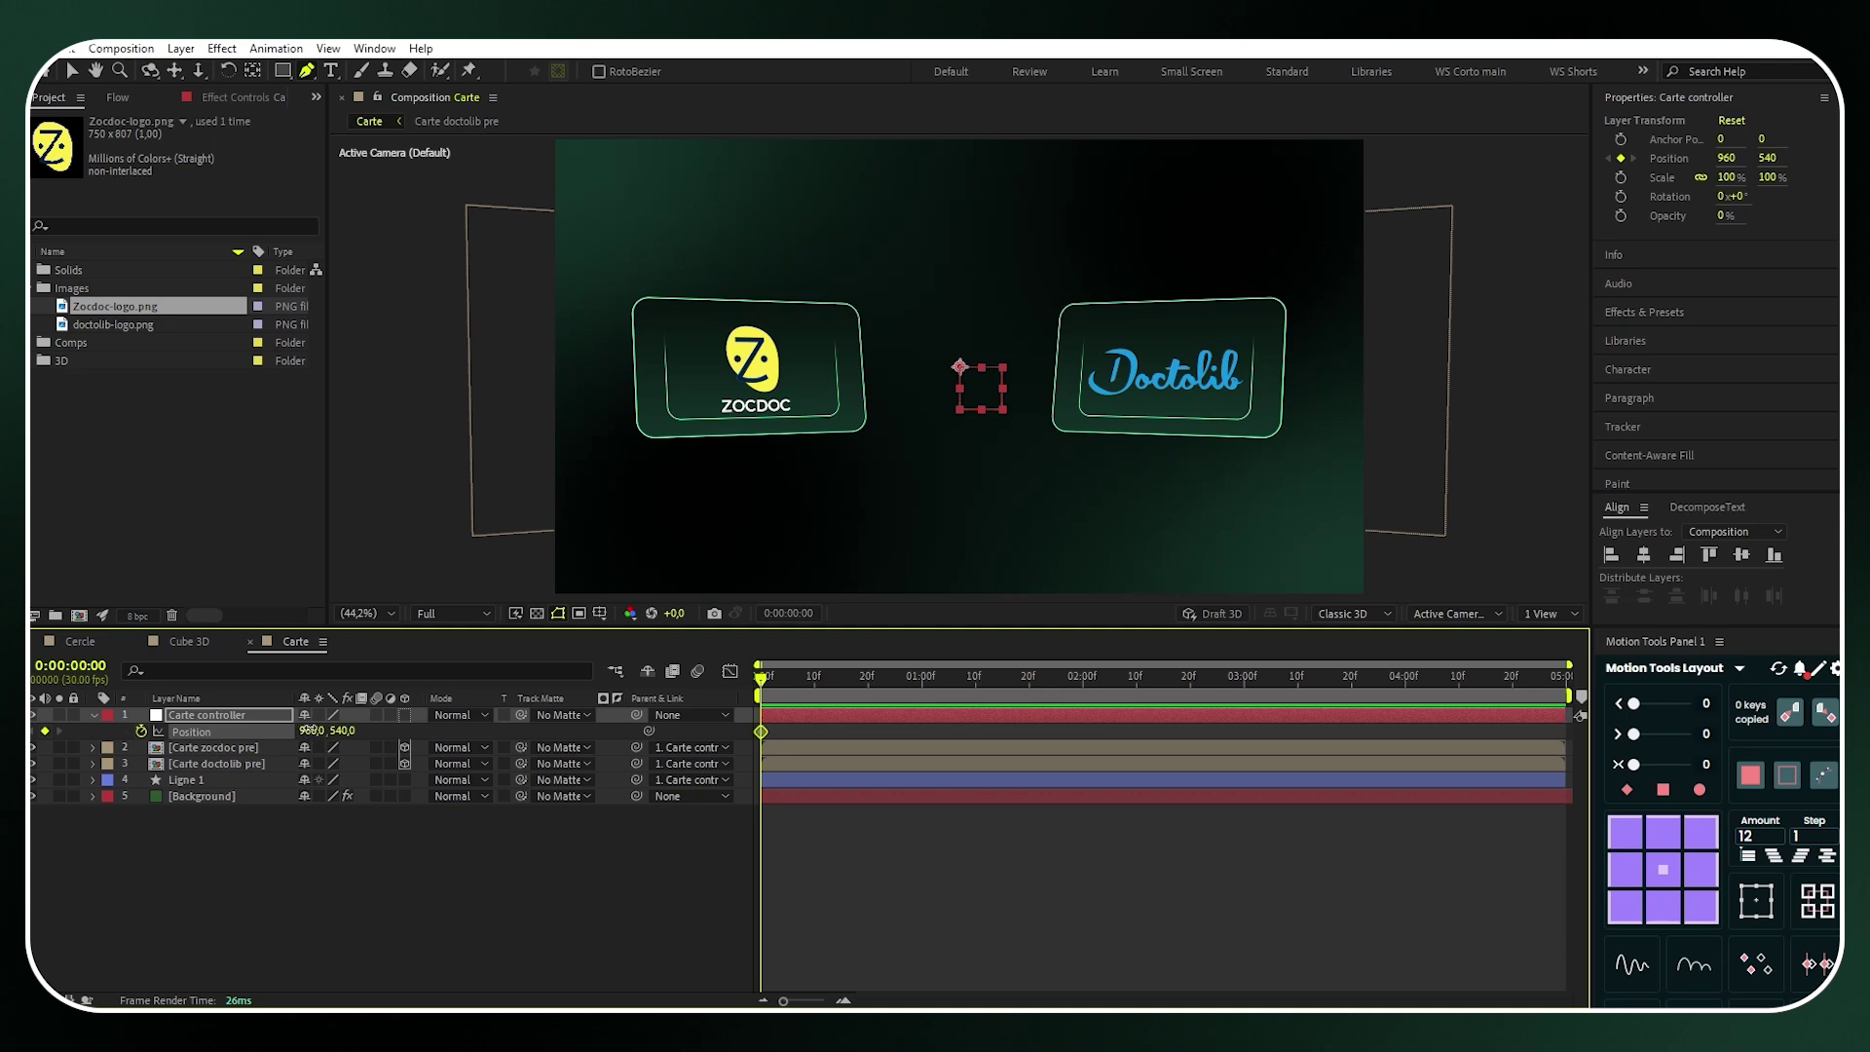
drag(310, 730, 113, 734)
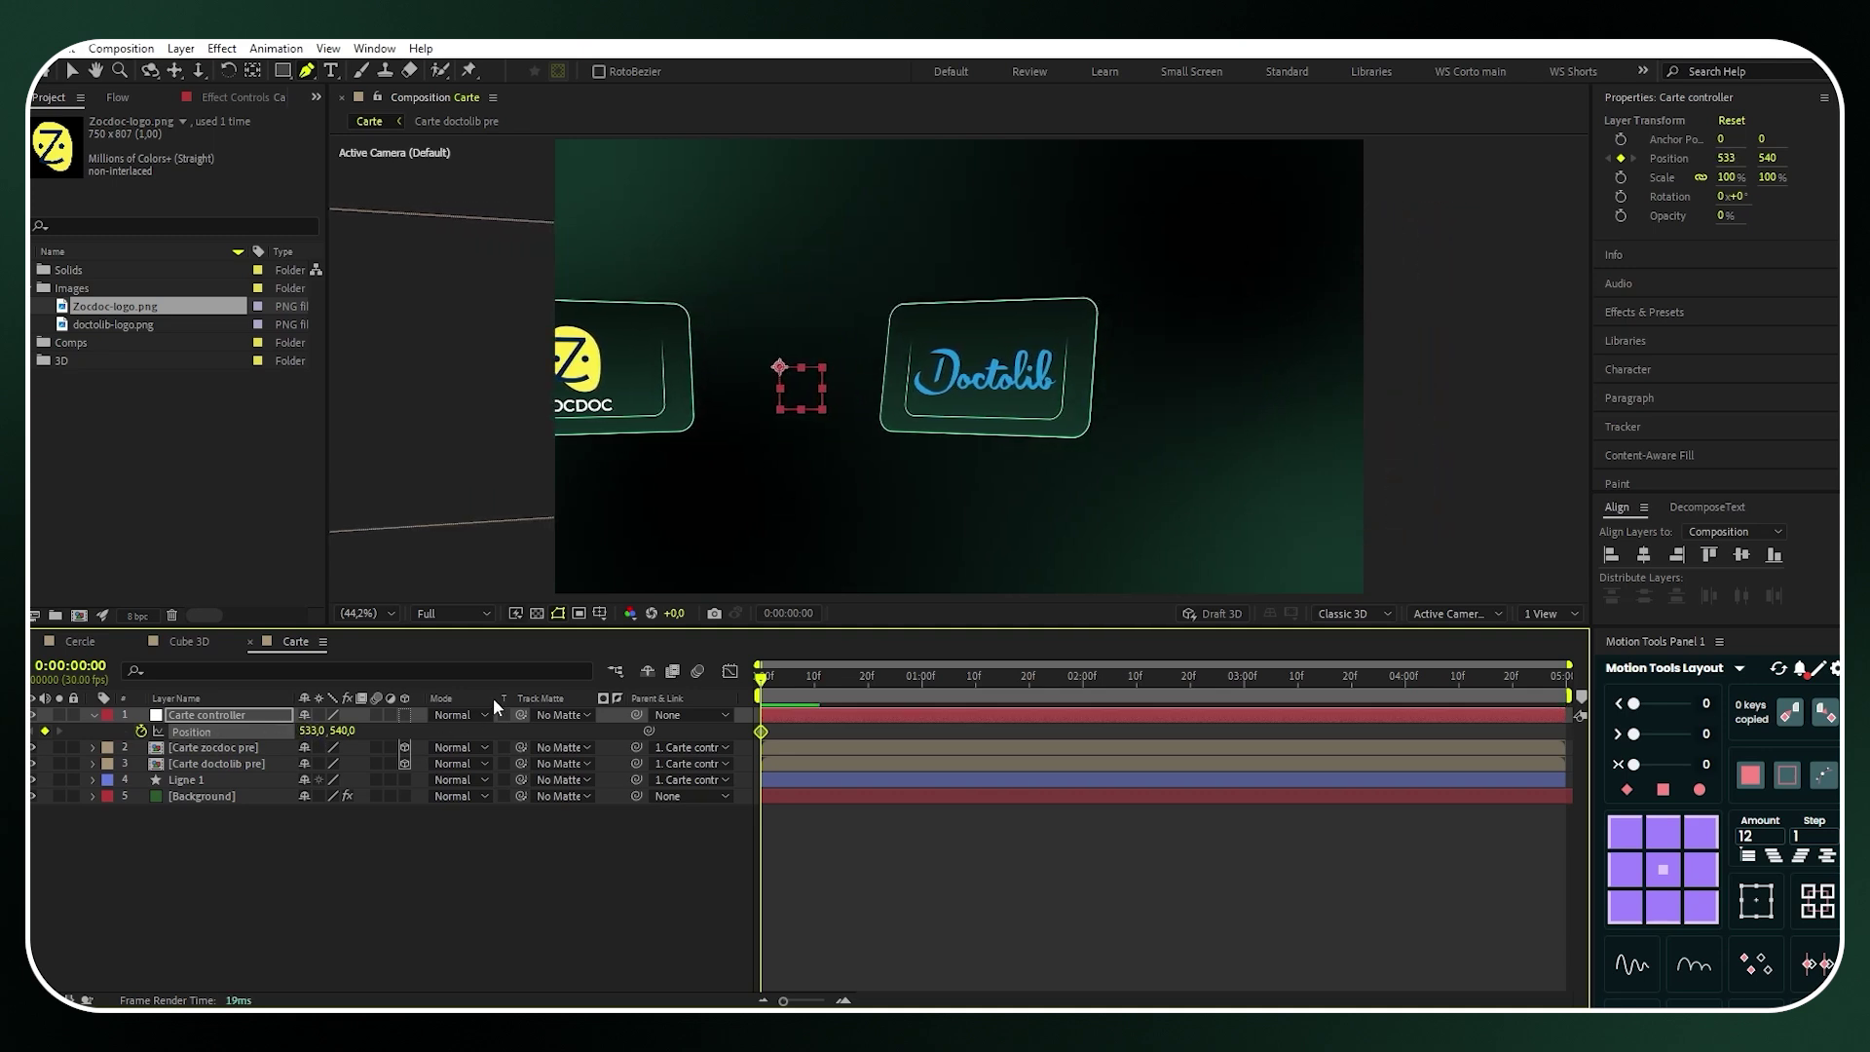
click(600, 612)
click(624, 643)
drag(312, 730, 254, 737)
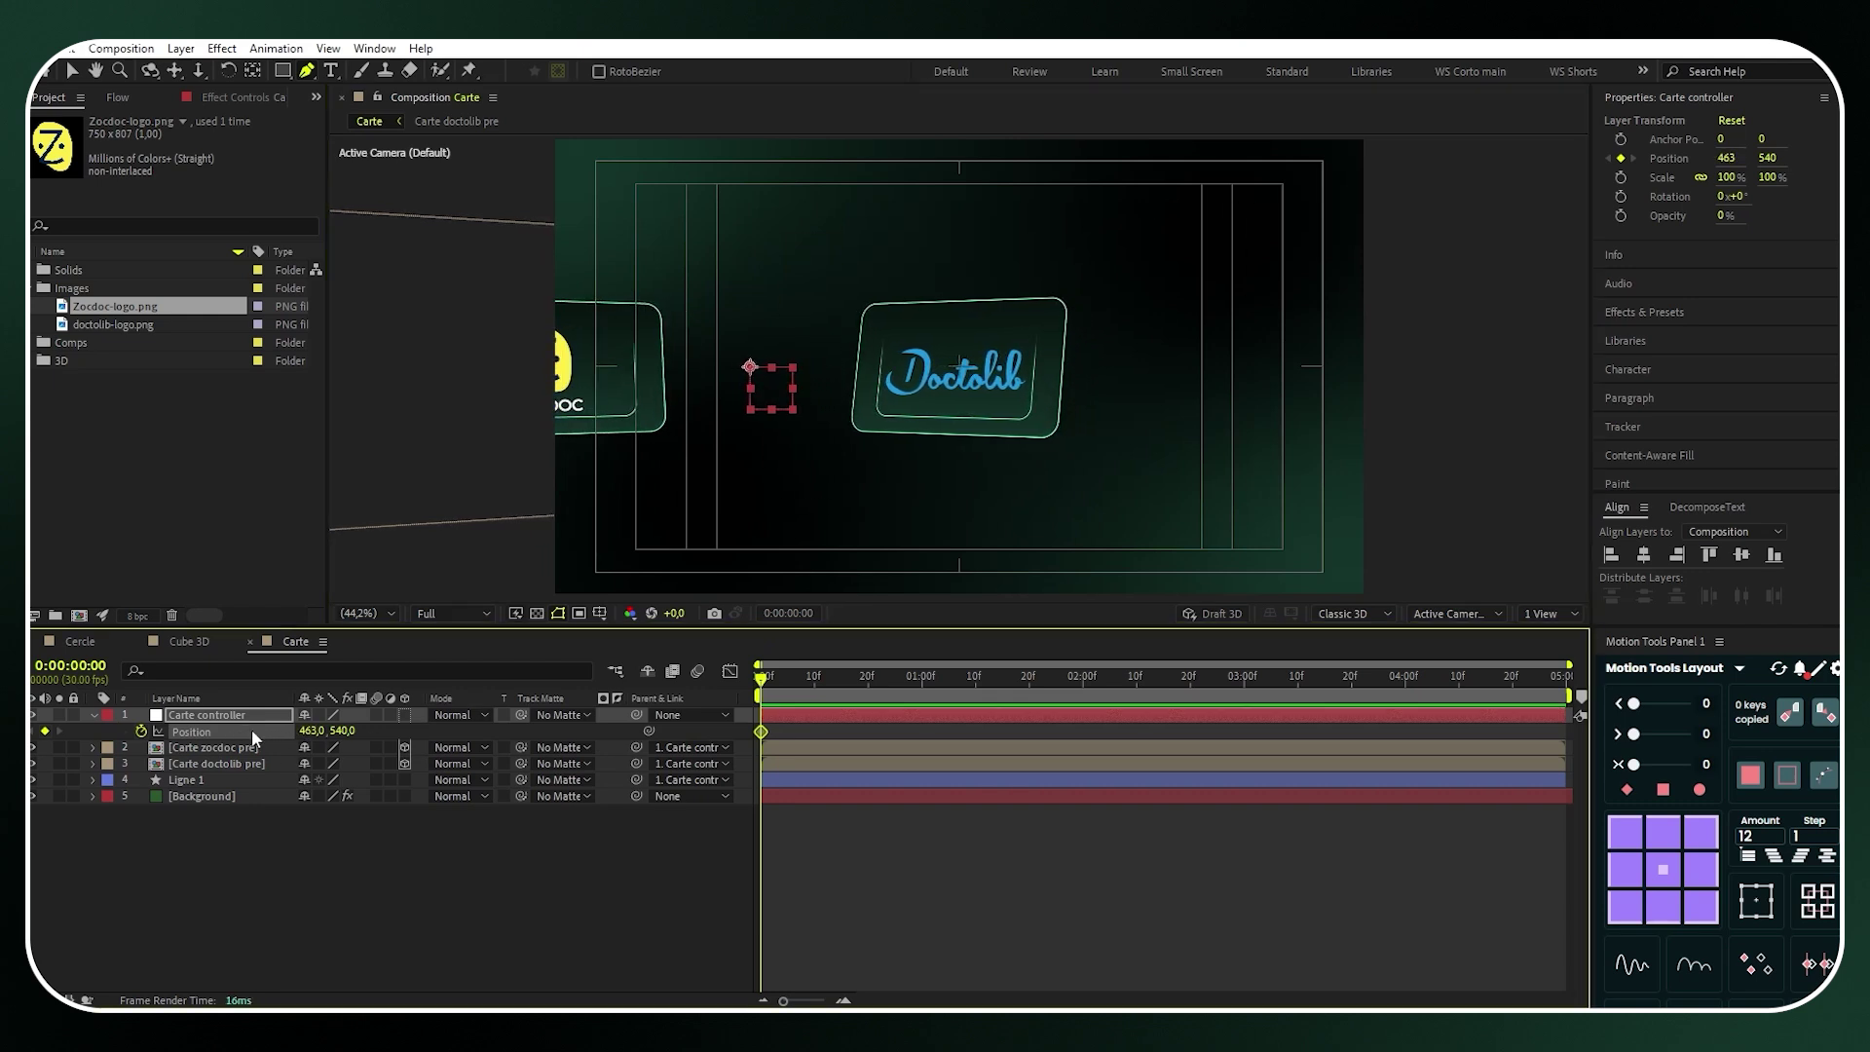
click(600, 613)
click(623, 644)
Keyframe the Carte controller Position X at 1243 at 0:00:02:15 and apply Easy Ease to both Position keyframes
key(space)
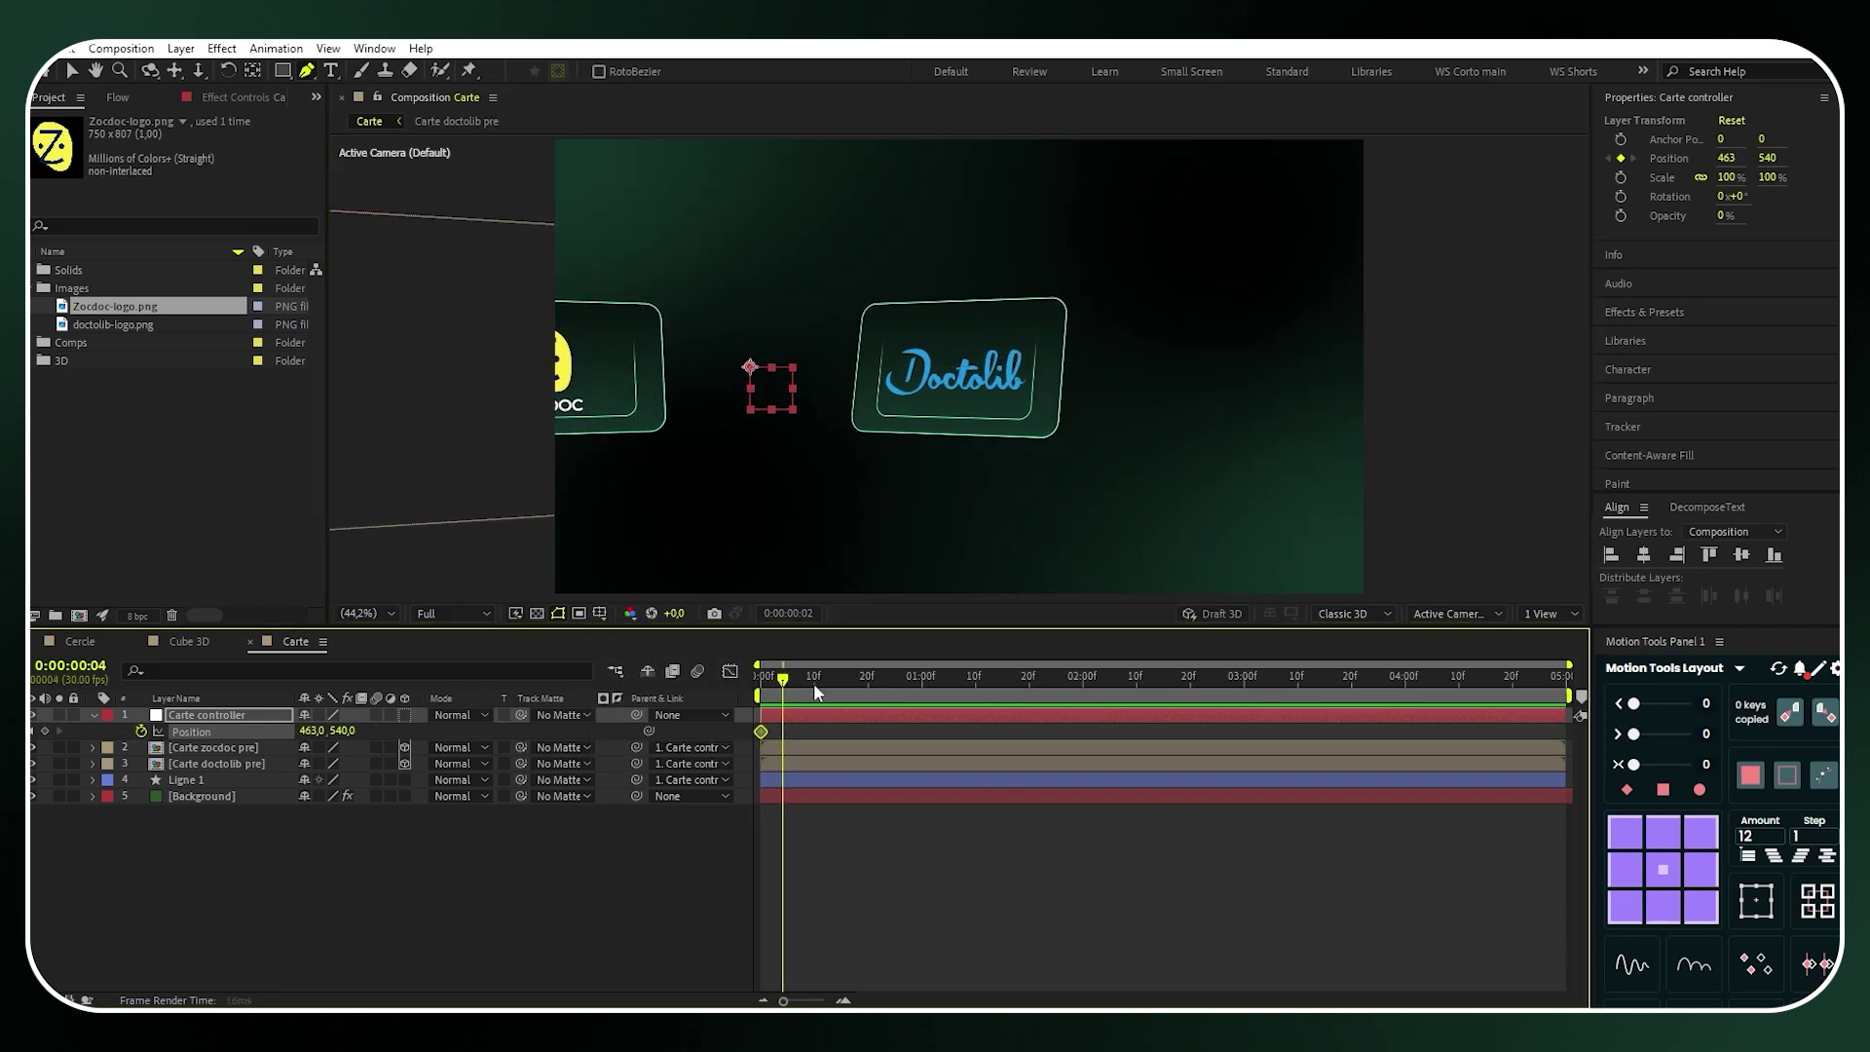
drag(814, 681, 1164, 687)
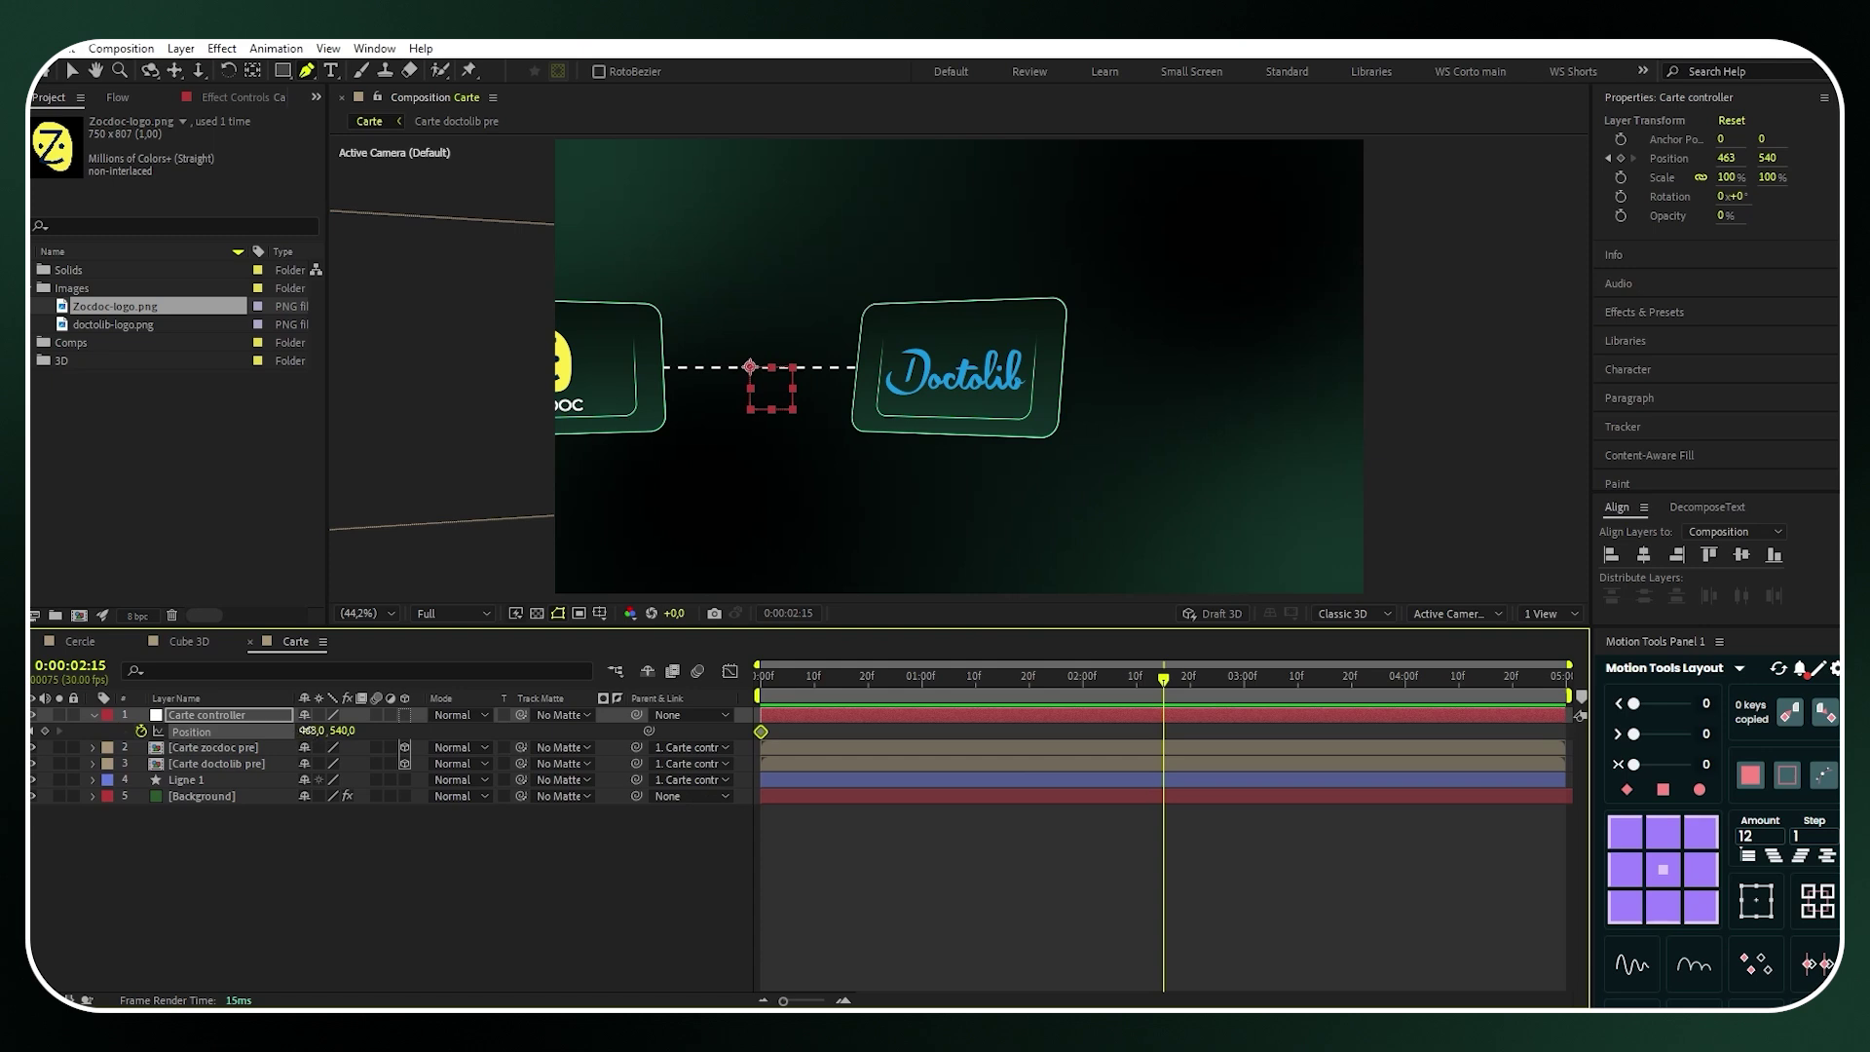
drag(307, 730, 1075, 743)
drag(1211, 727, 738, 732)
Reshape the Carte controller's Position speed graph into an early peak with a long slowdown, and preview the motion
click(730, 671)
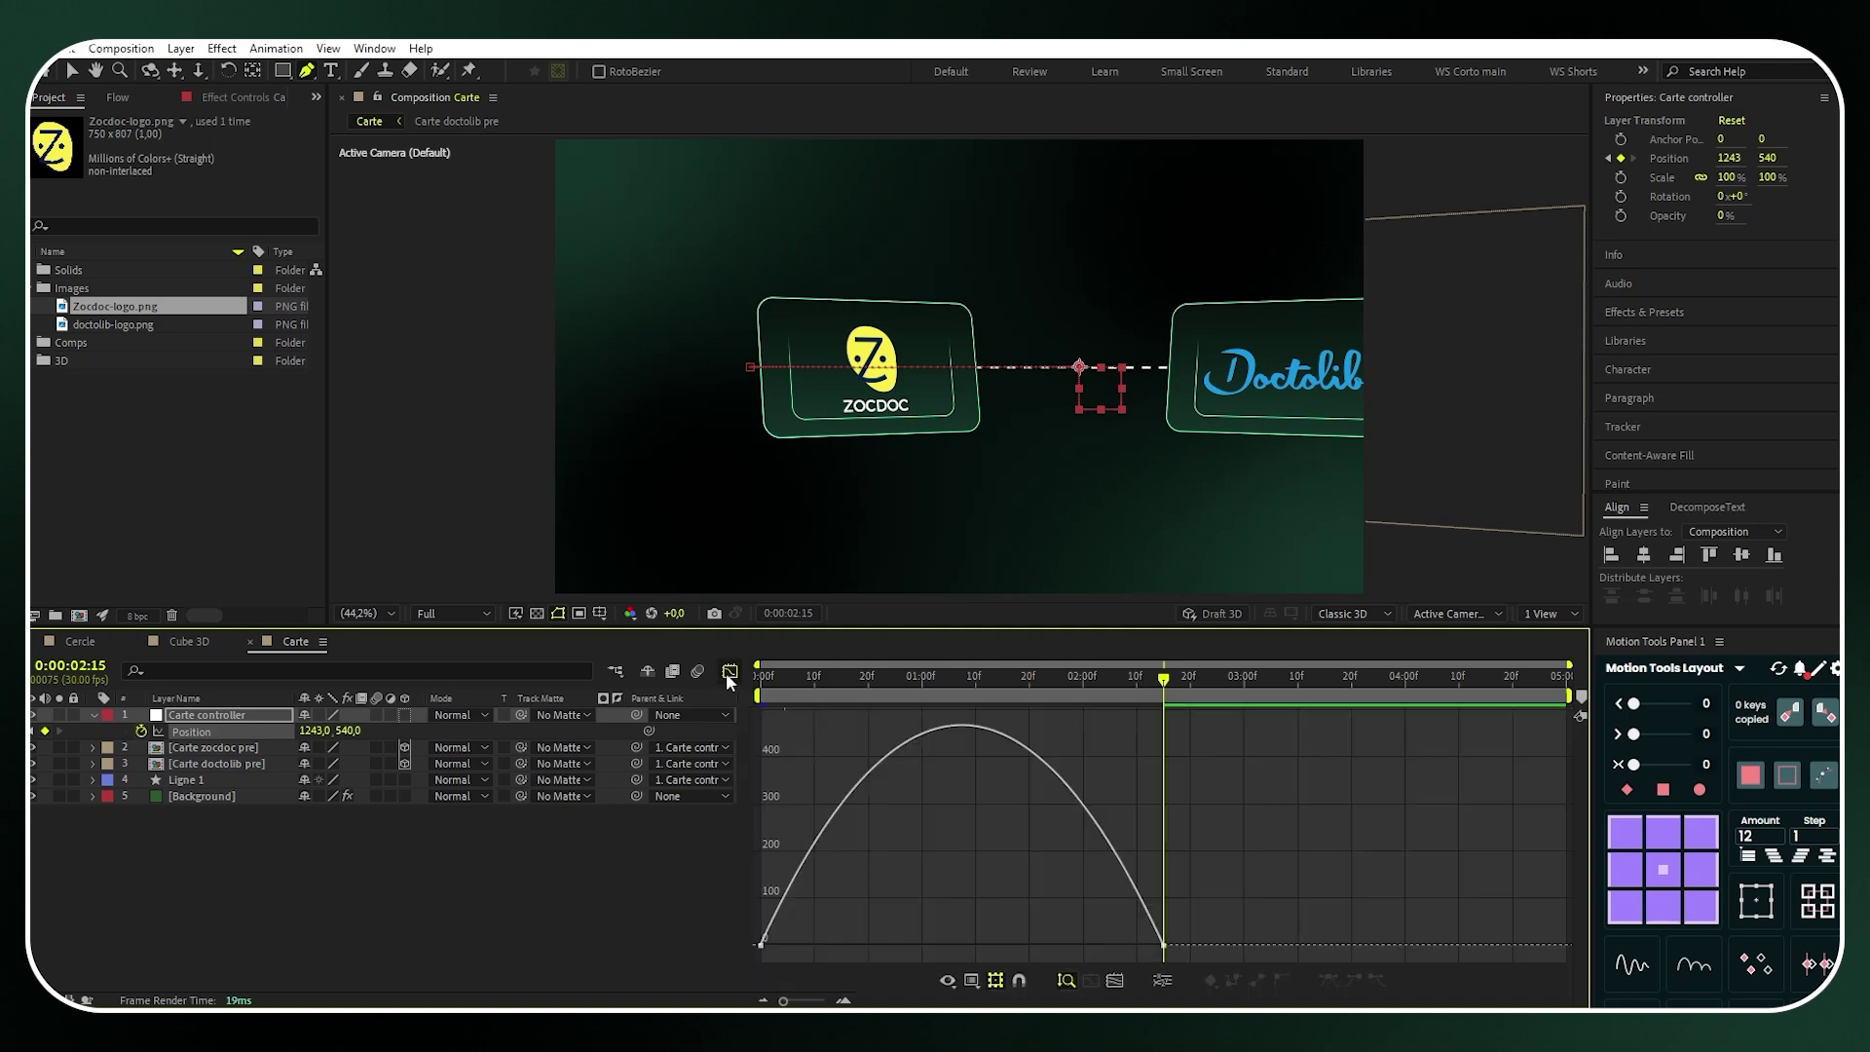
drag(1257, 908, 951, 943)
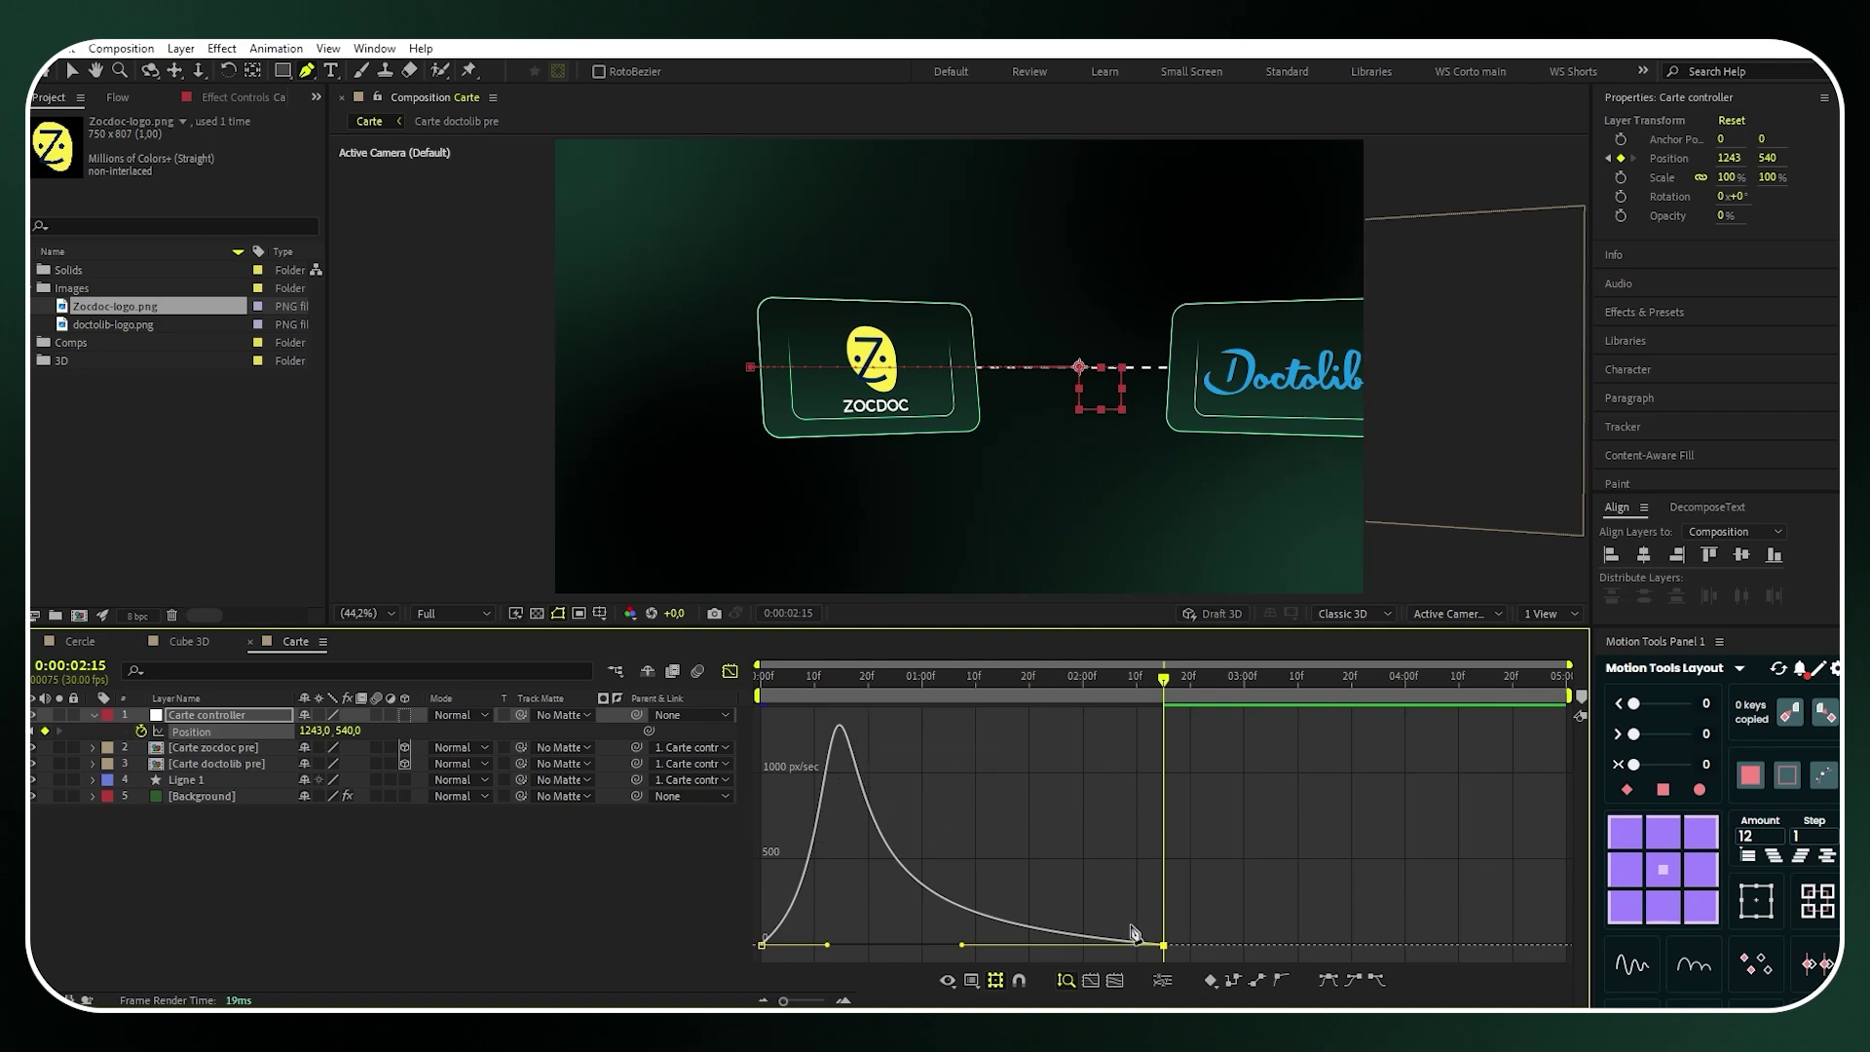
click(729, 673)
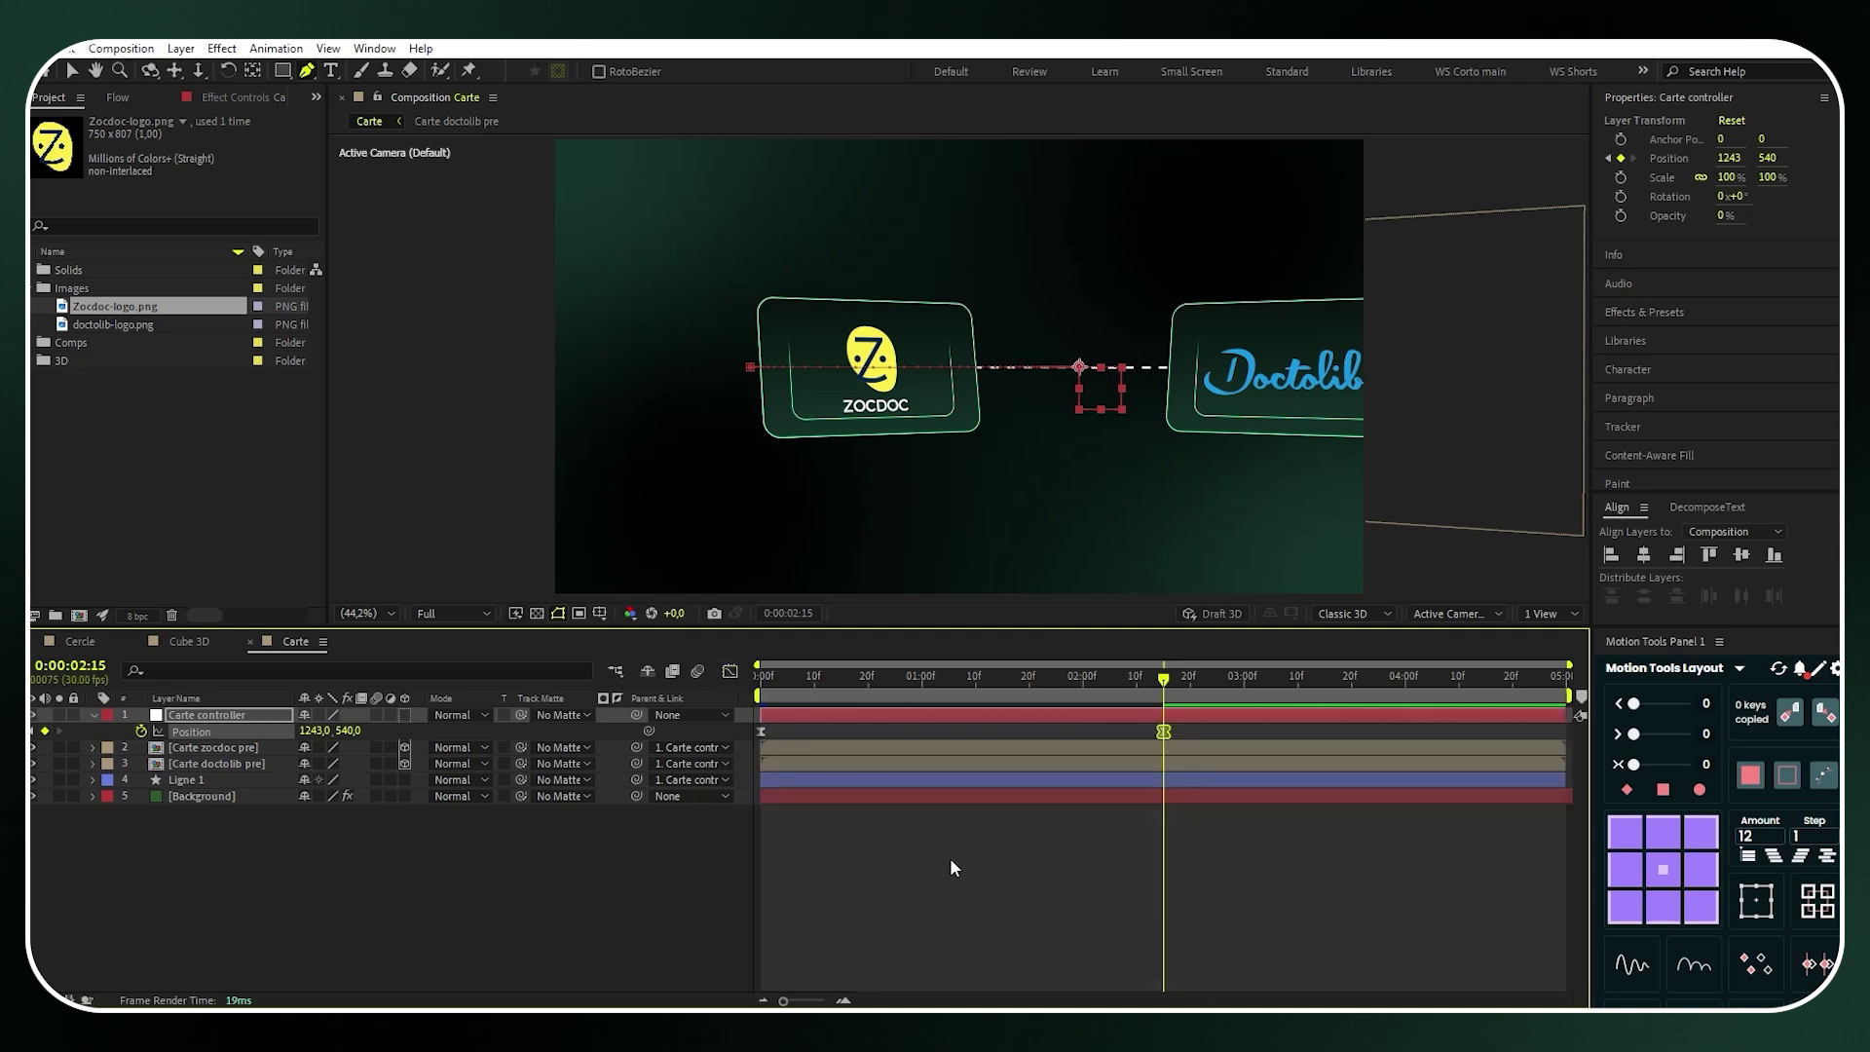
key(space)
key(space)
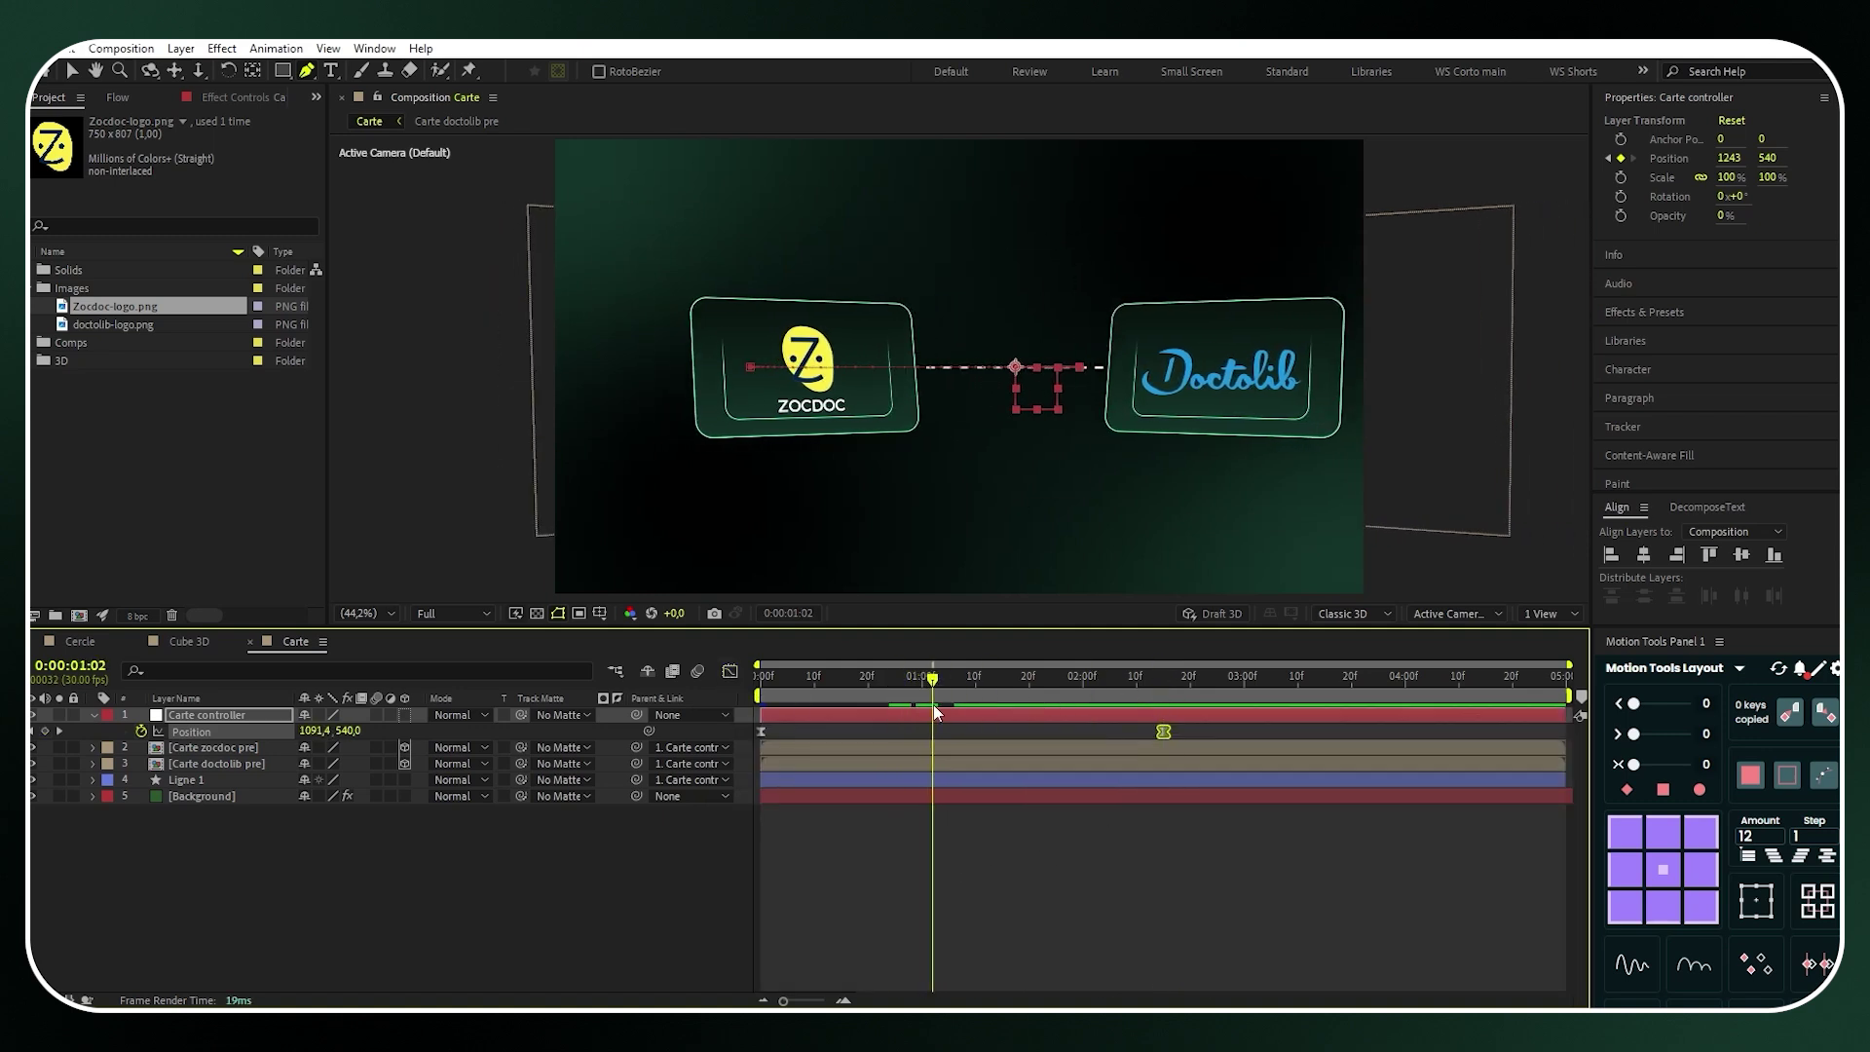
Keyframe the Zocdoc card from Position Y 156 and Opacity 0% at 0:00:00:19 to Y 0 and 100% at 0:00:01:01
click(230, 746)
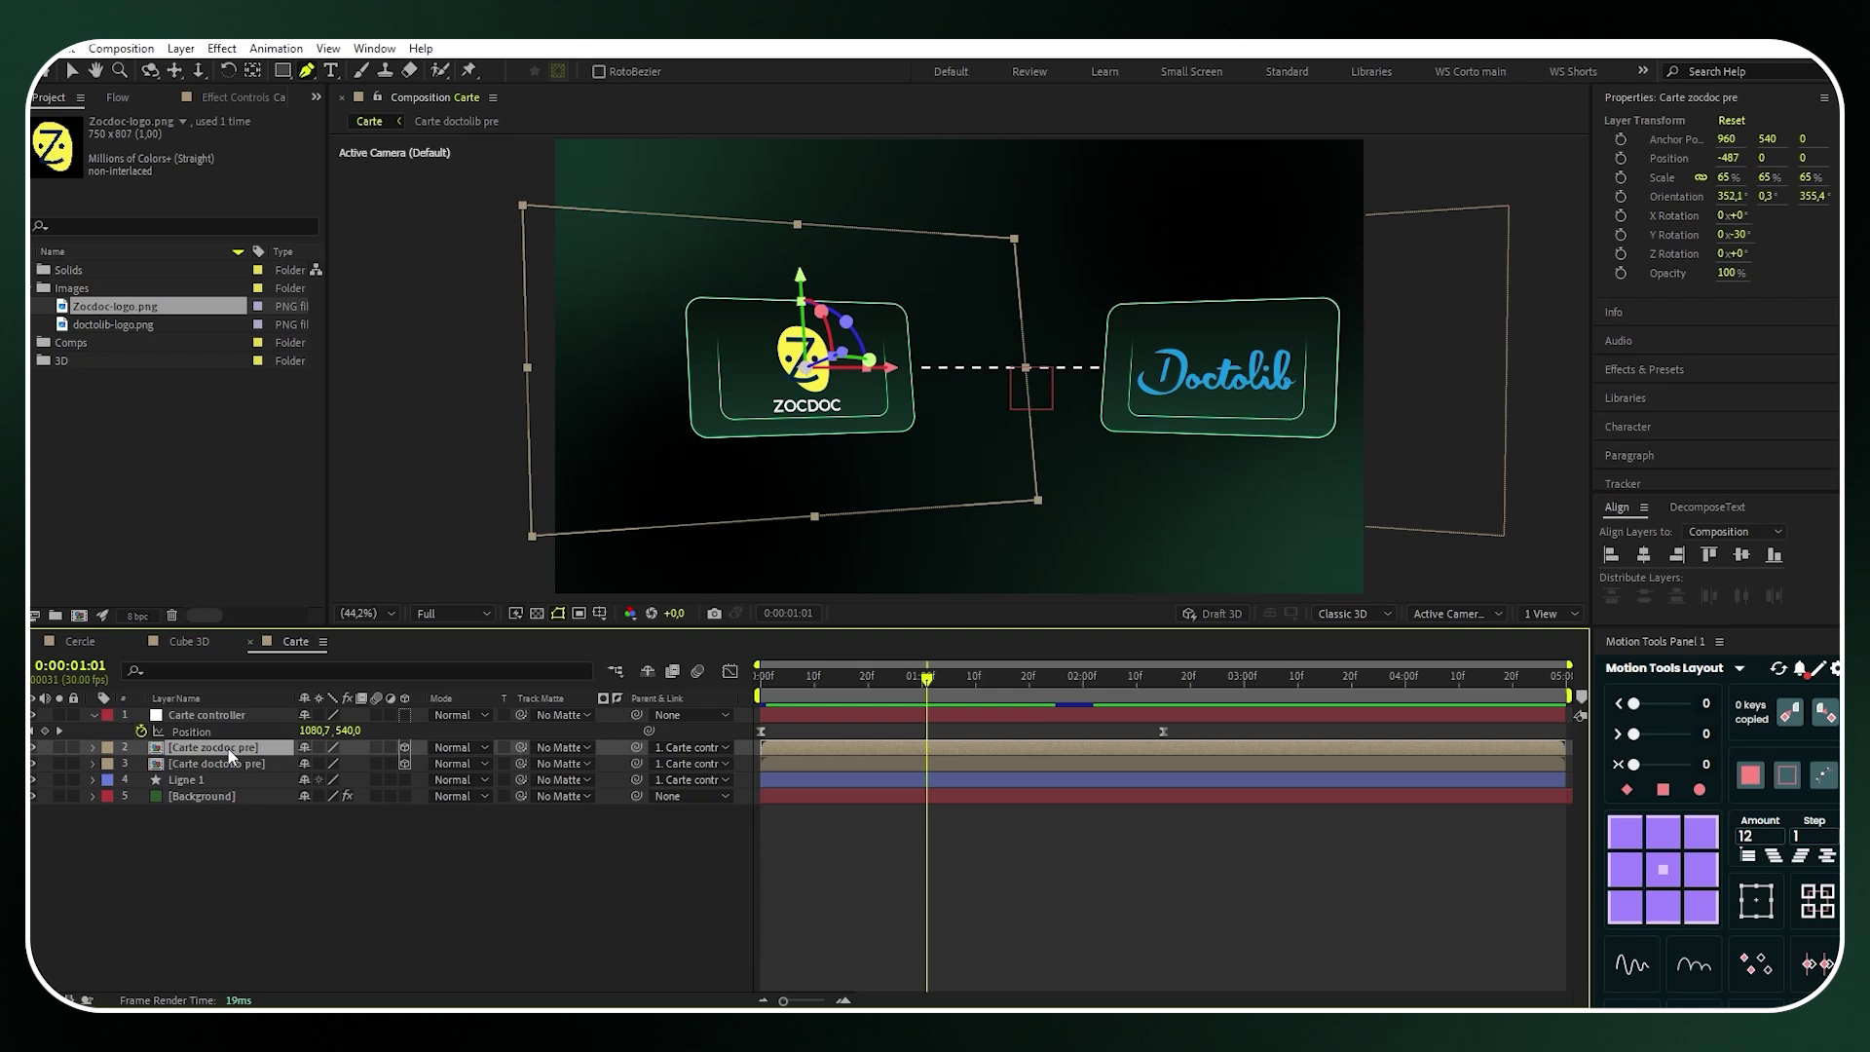
key(p)
click(142, 764)
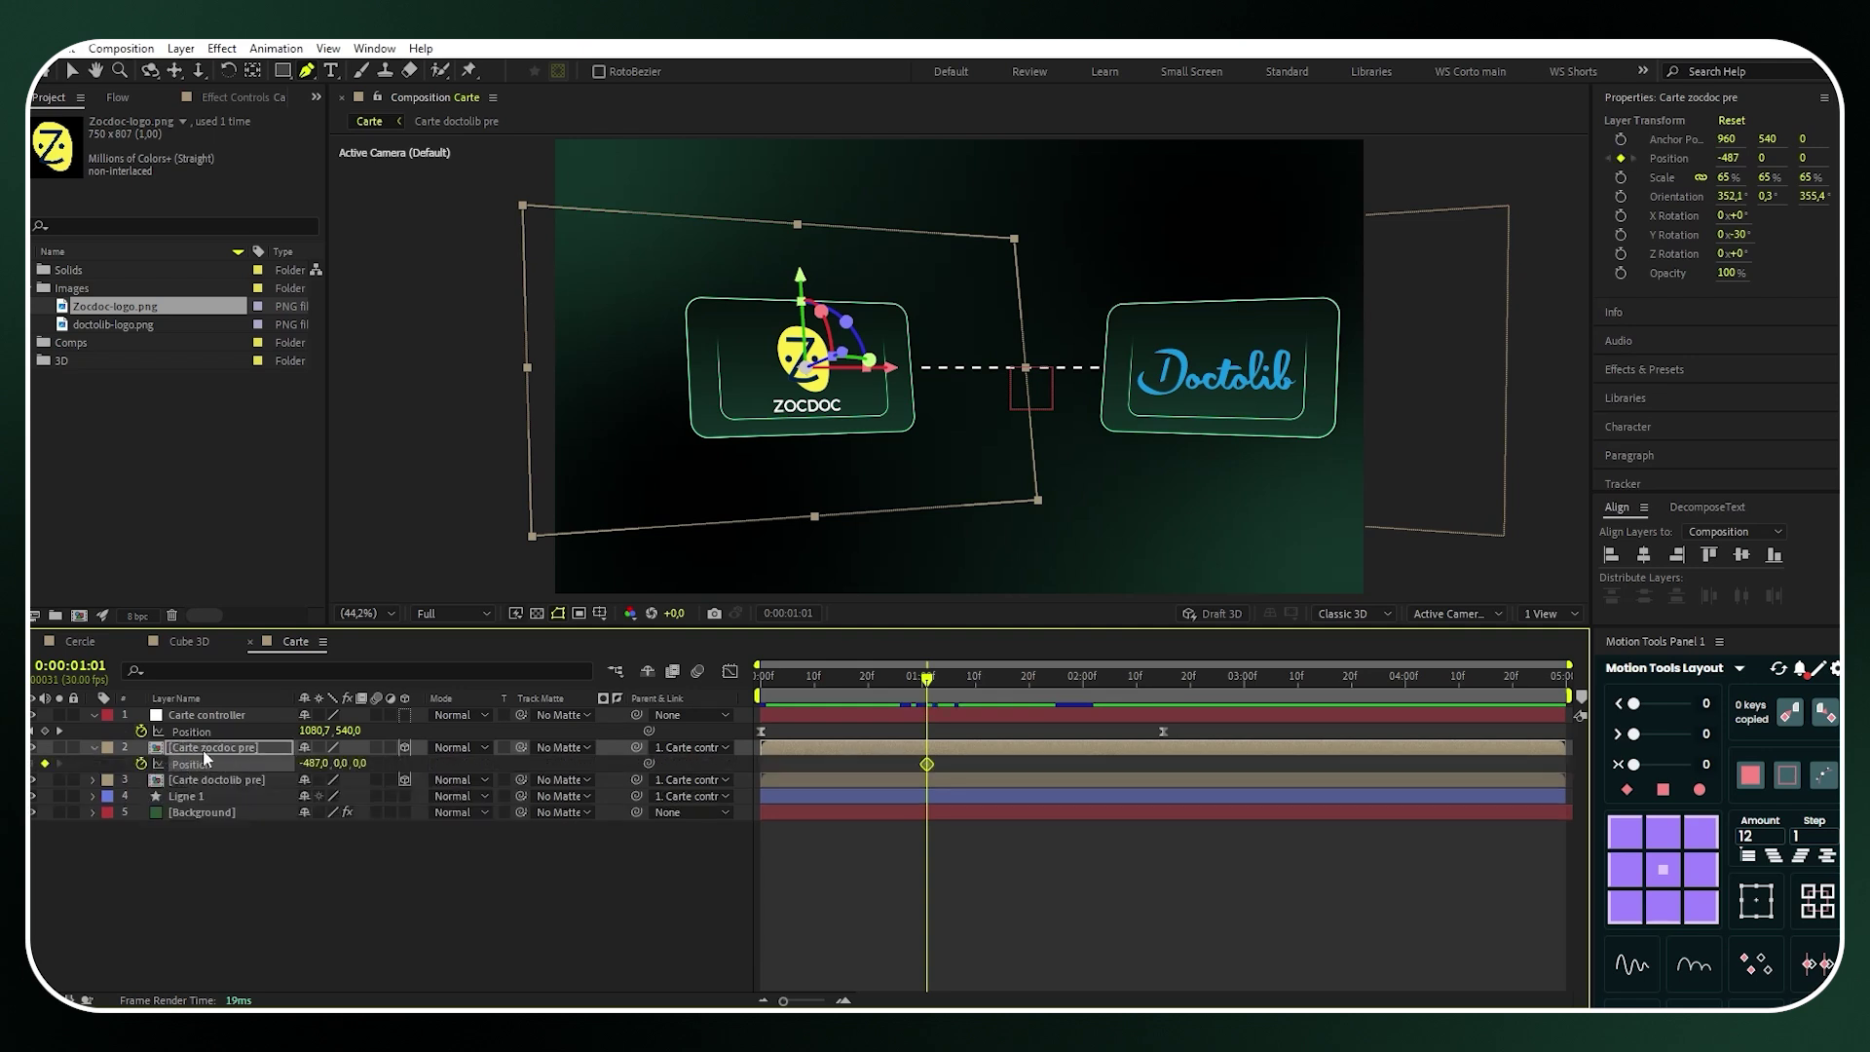
key(t)
click(143, 765)
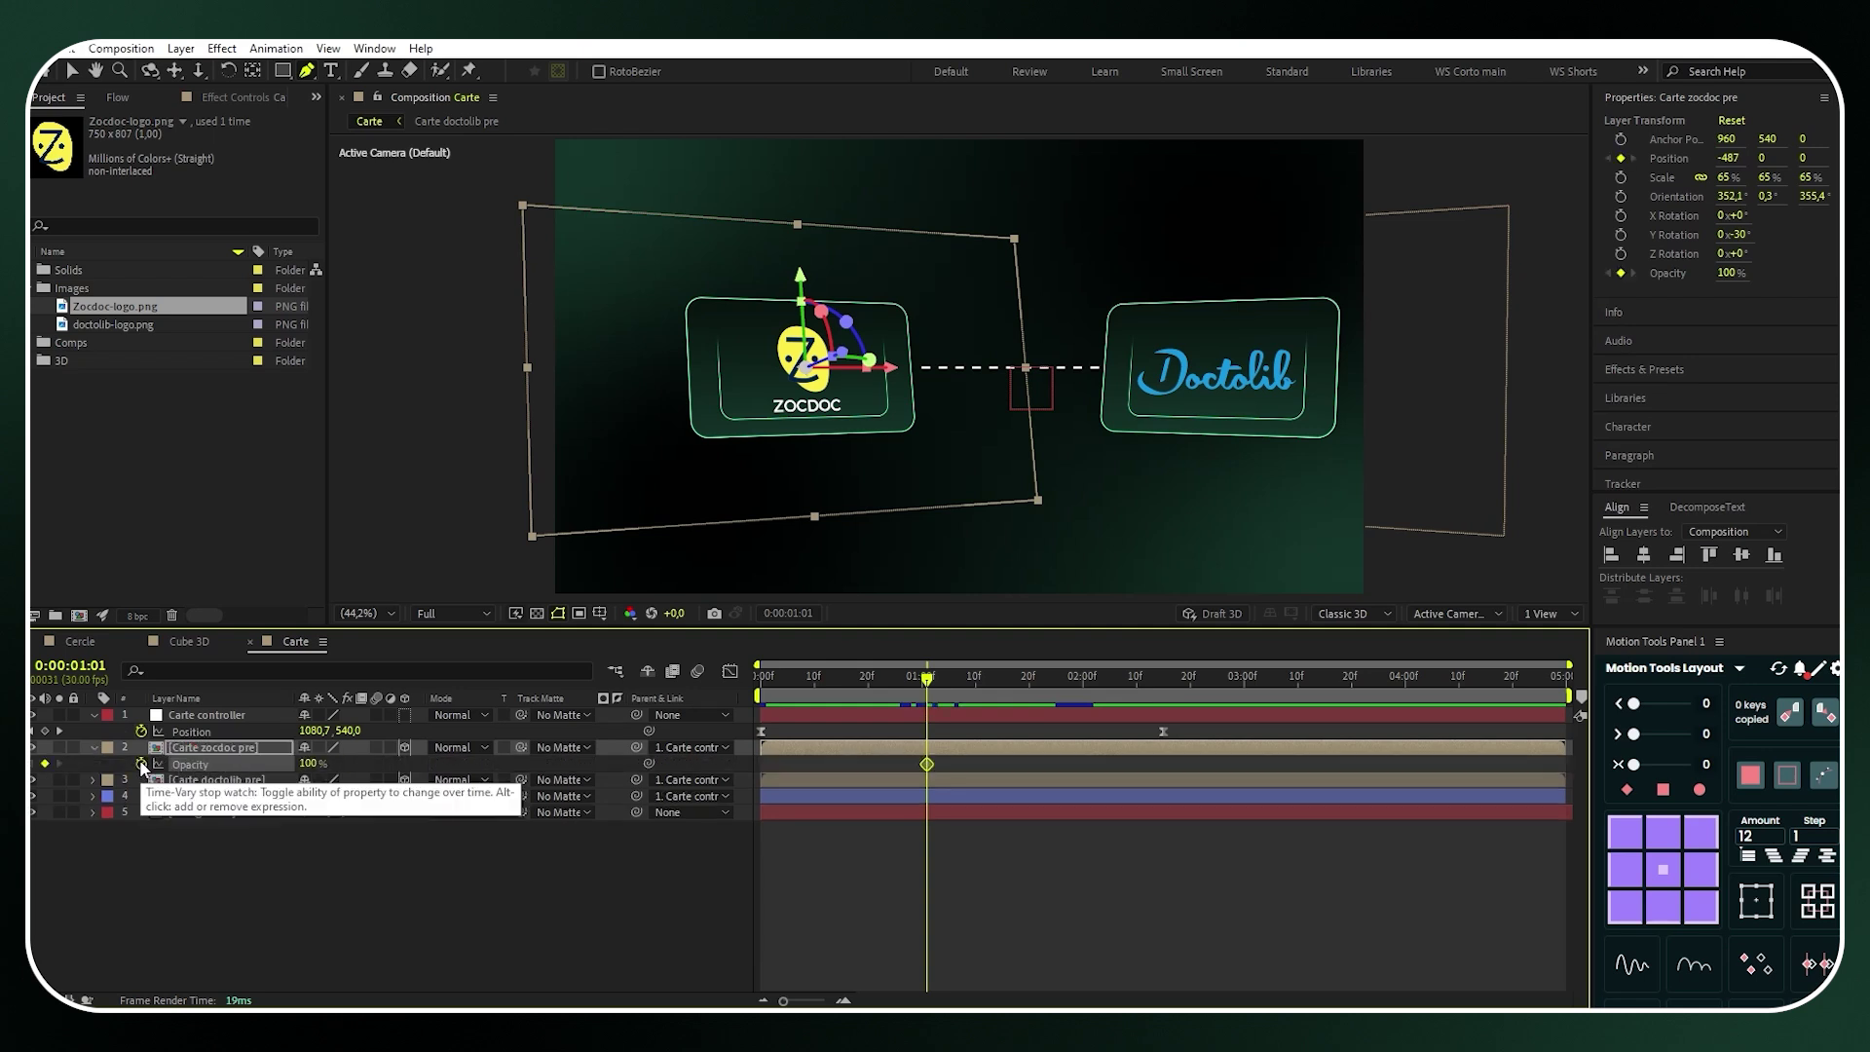
key(u)
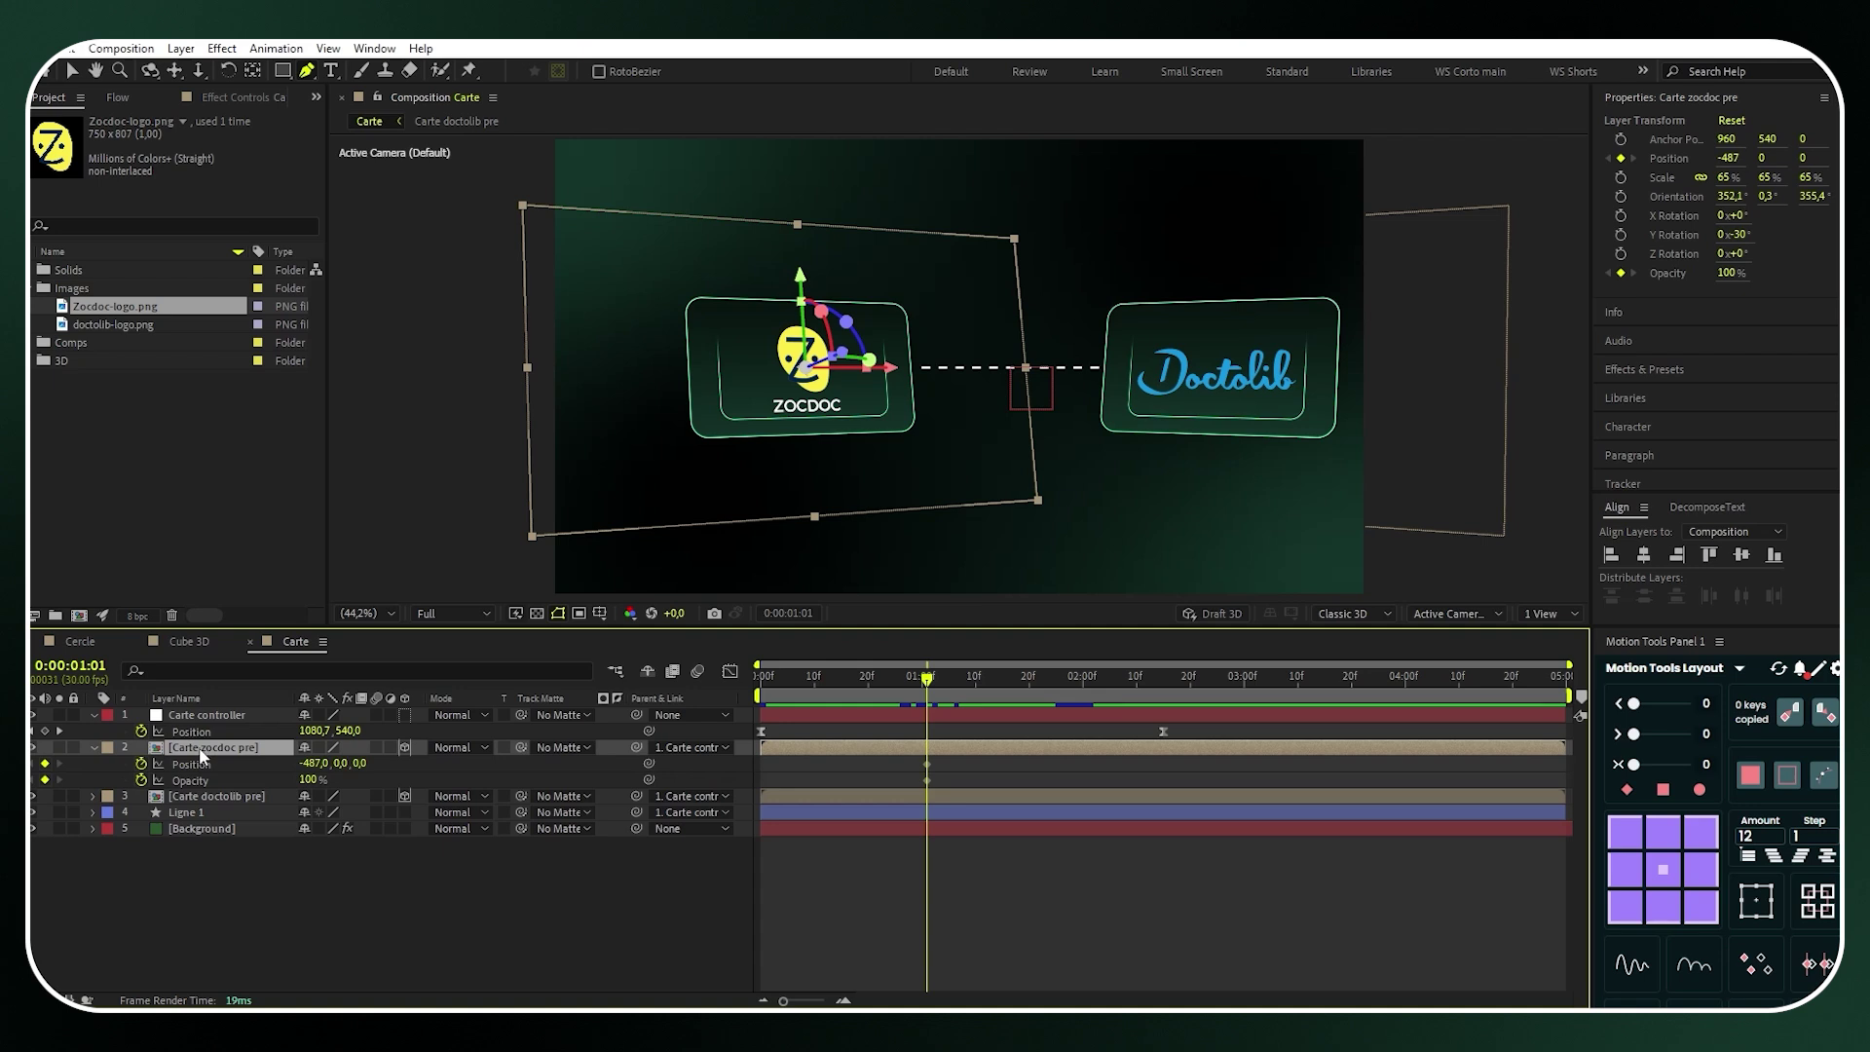
drag(928, 686, 863, 684)
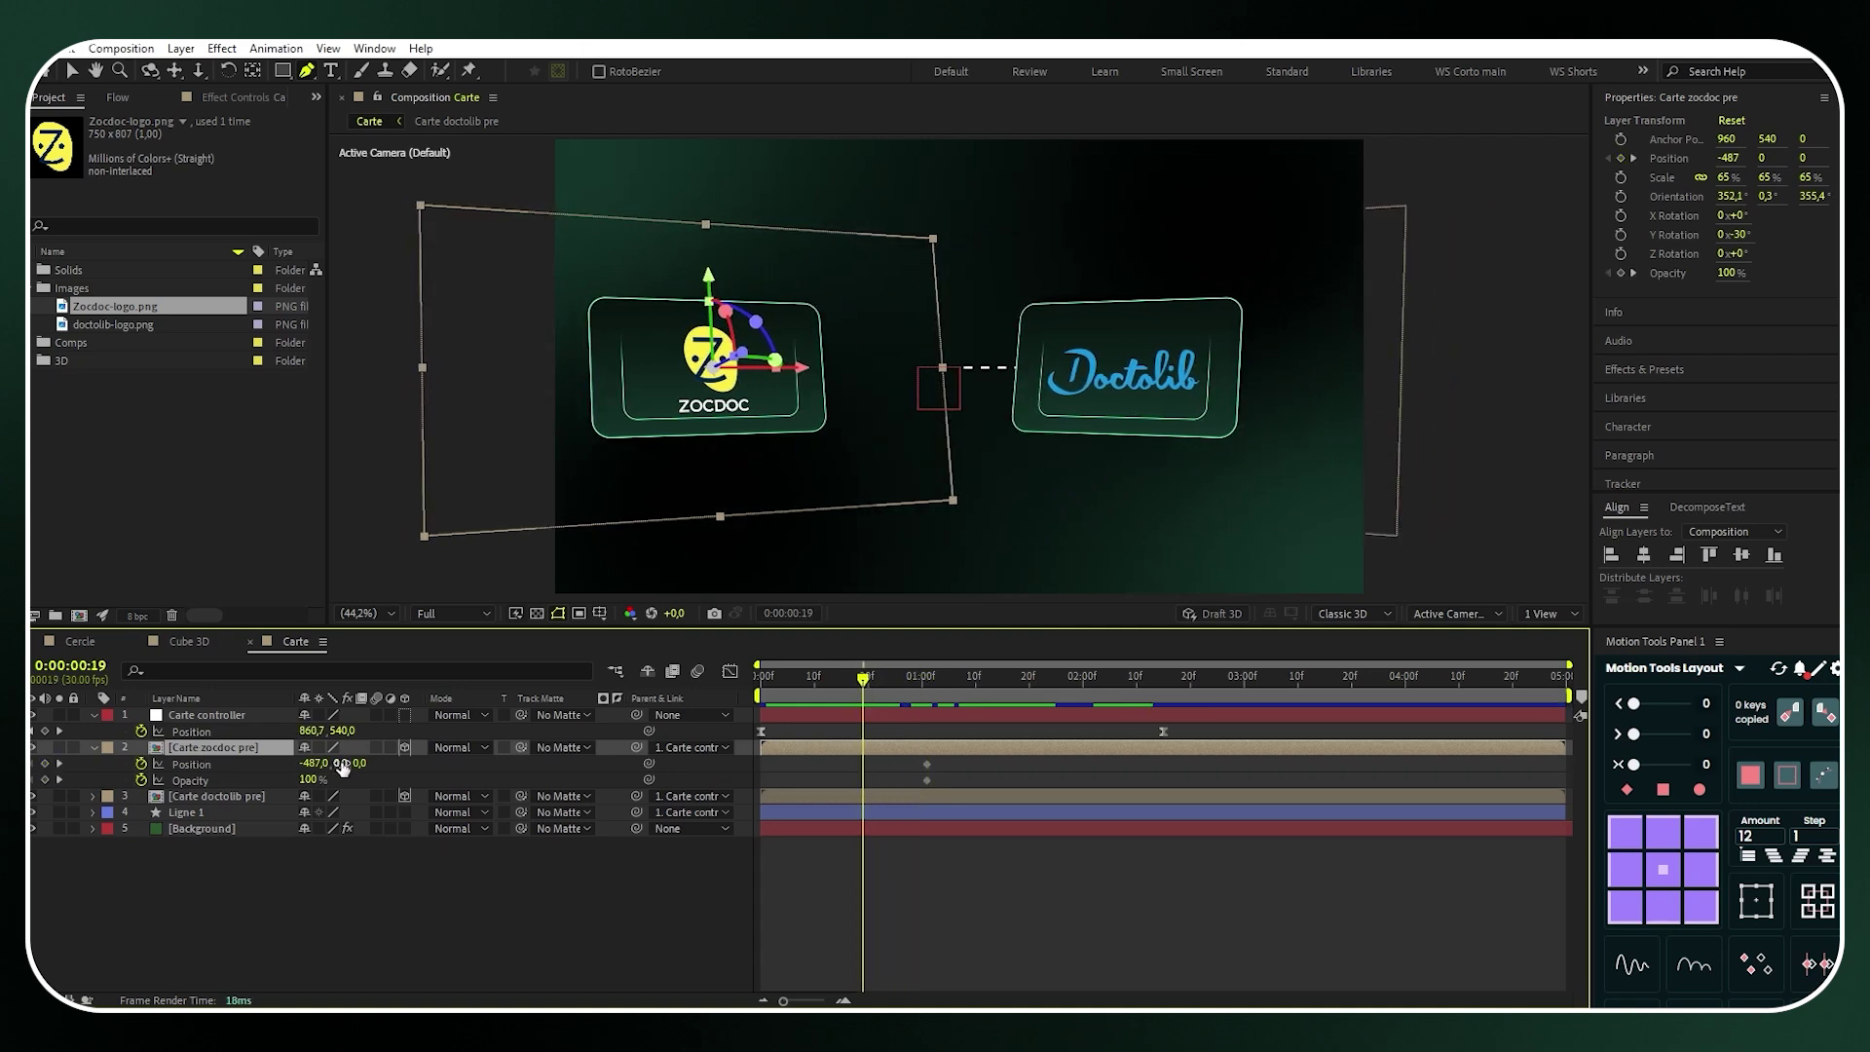
drag(341, 764, 216, 781)
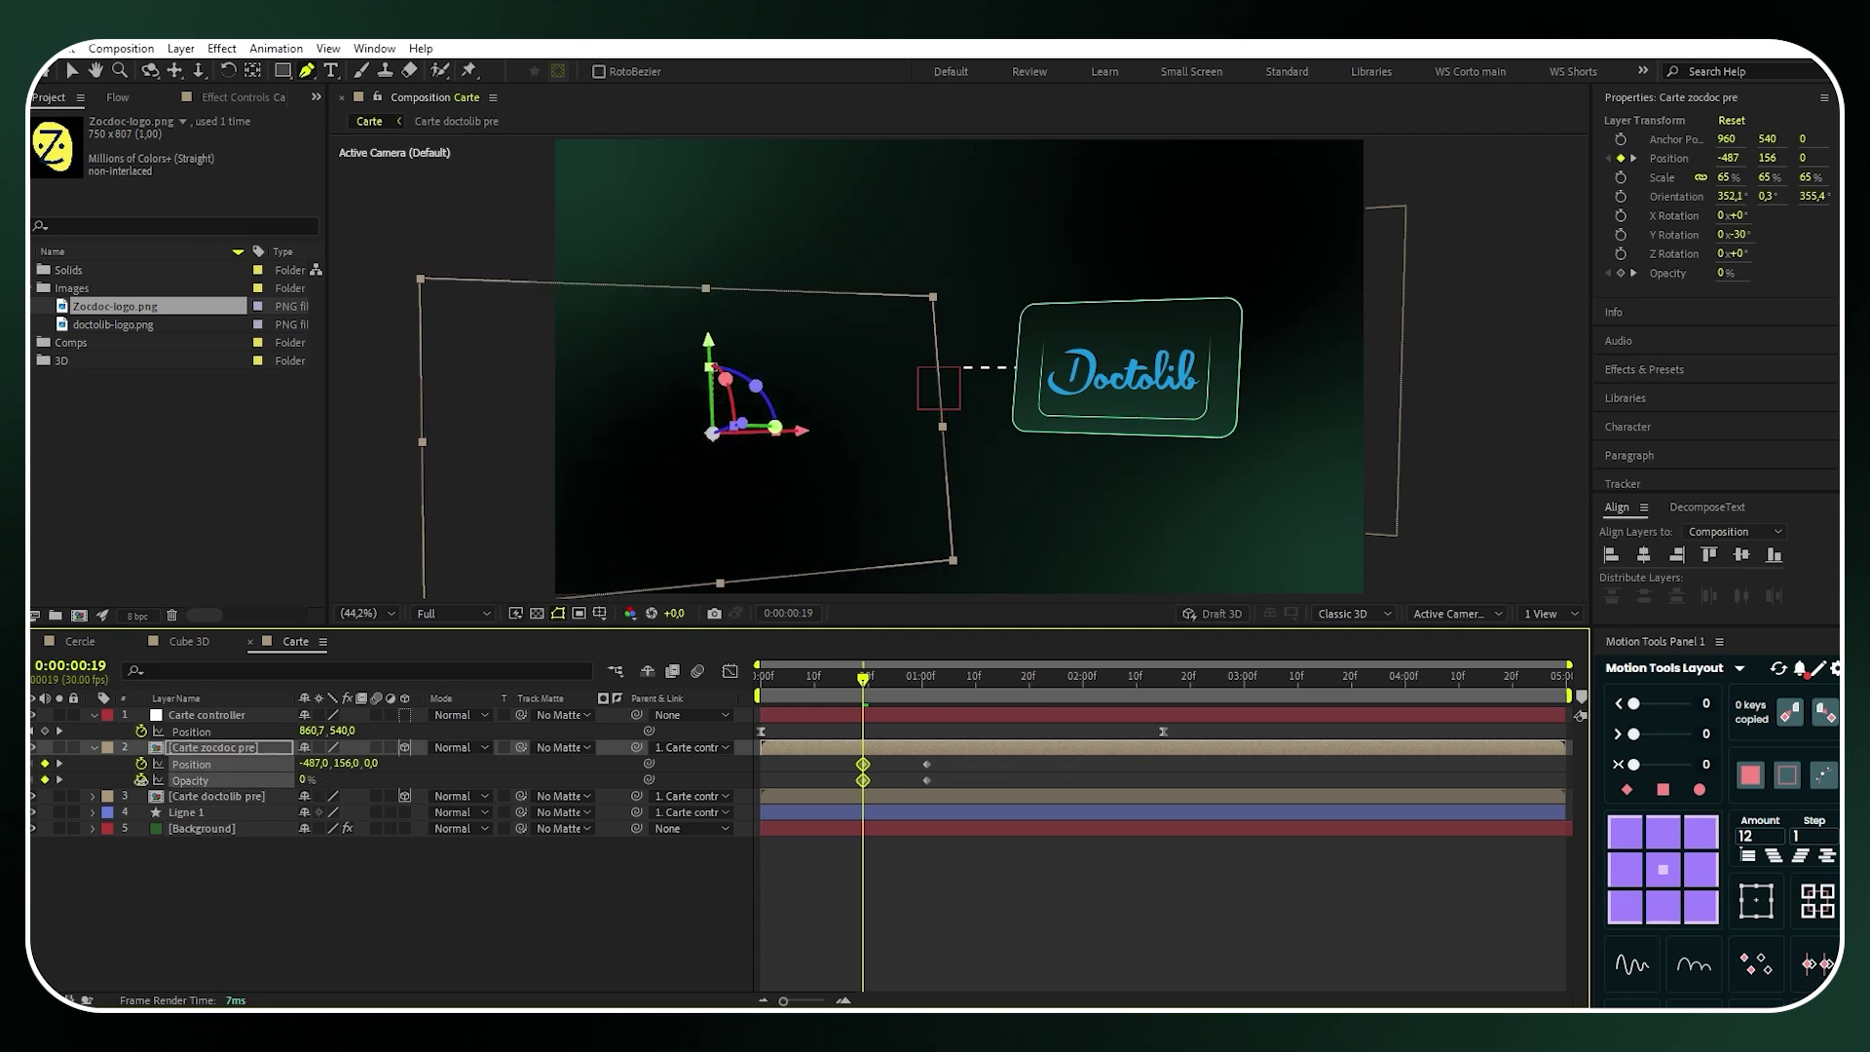
Find the Deep Glow effect and apply it to the Carte zocdoc pre layer
click(1648, 370)
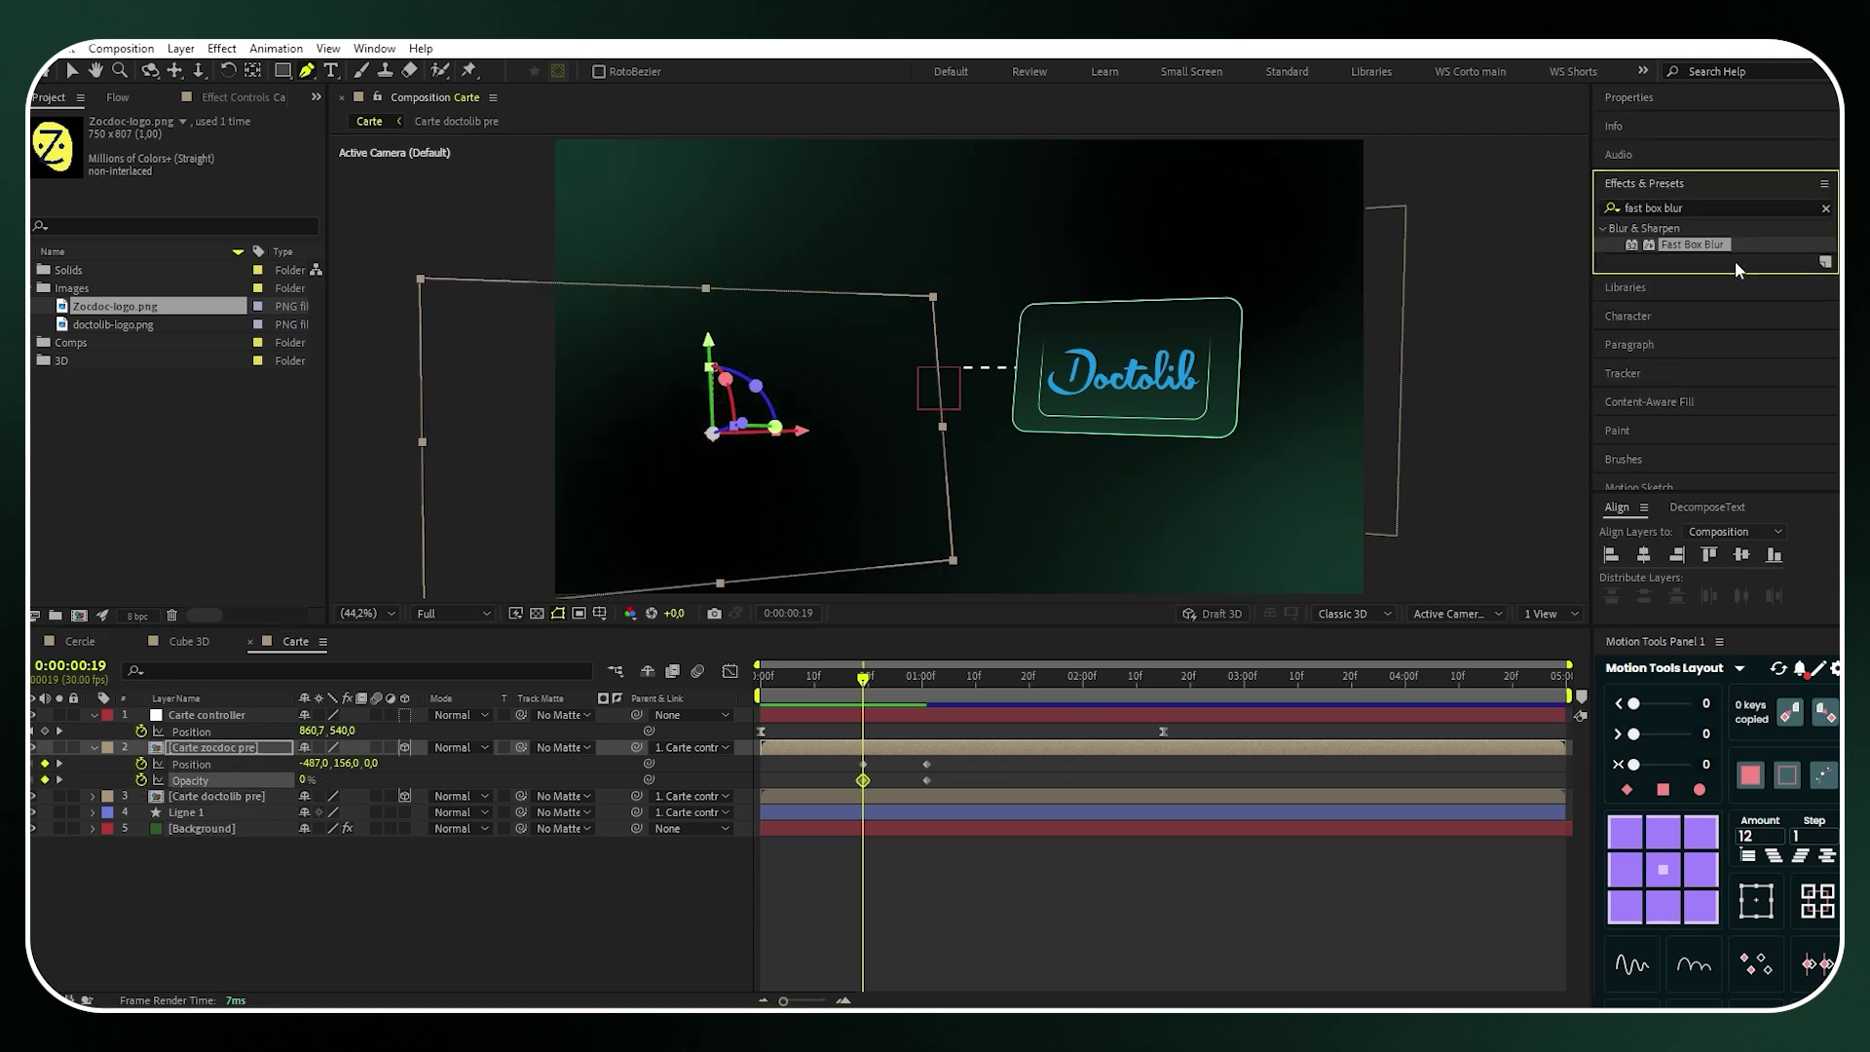
click(1736, 208)
text(deep glow)
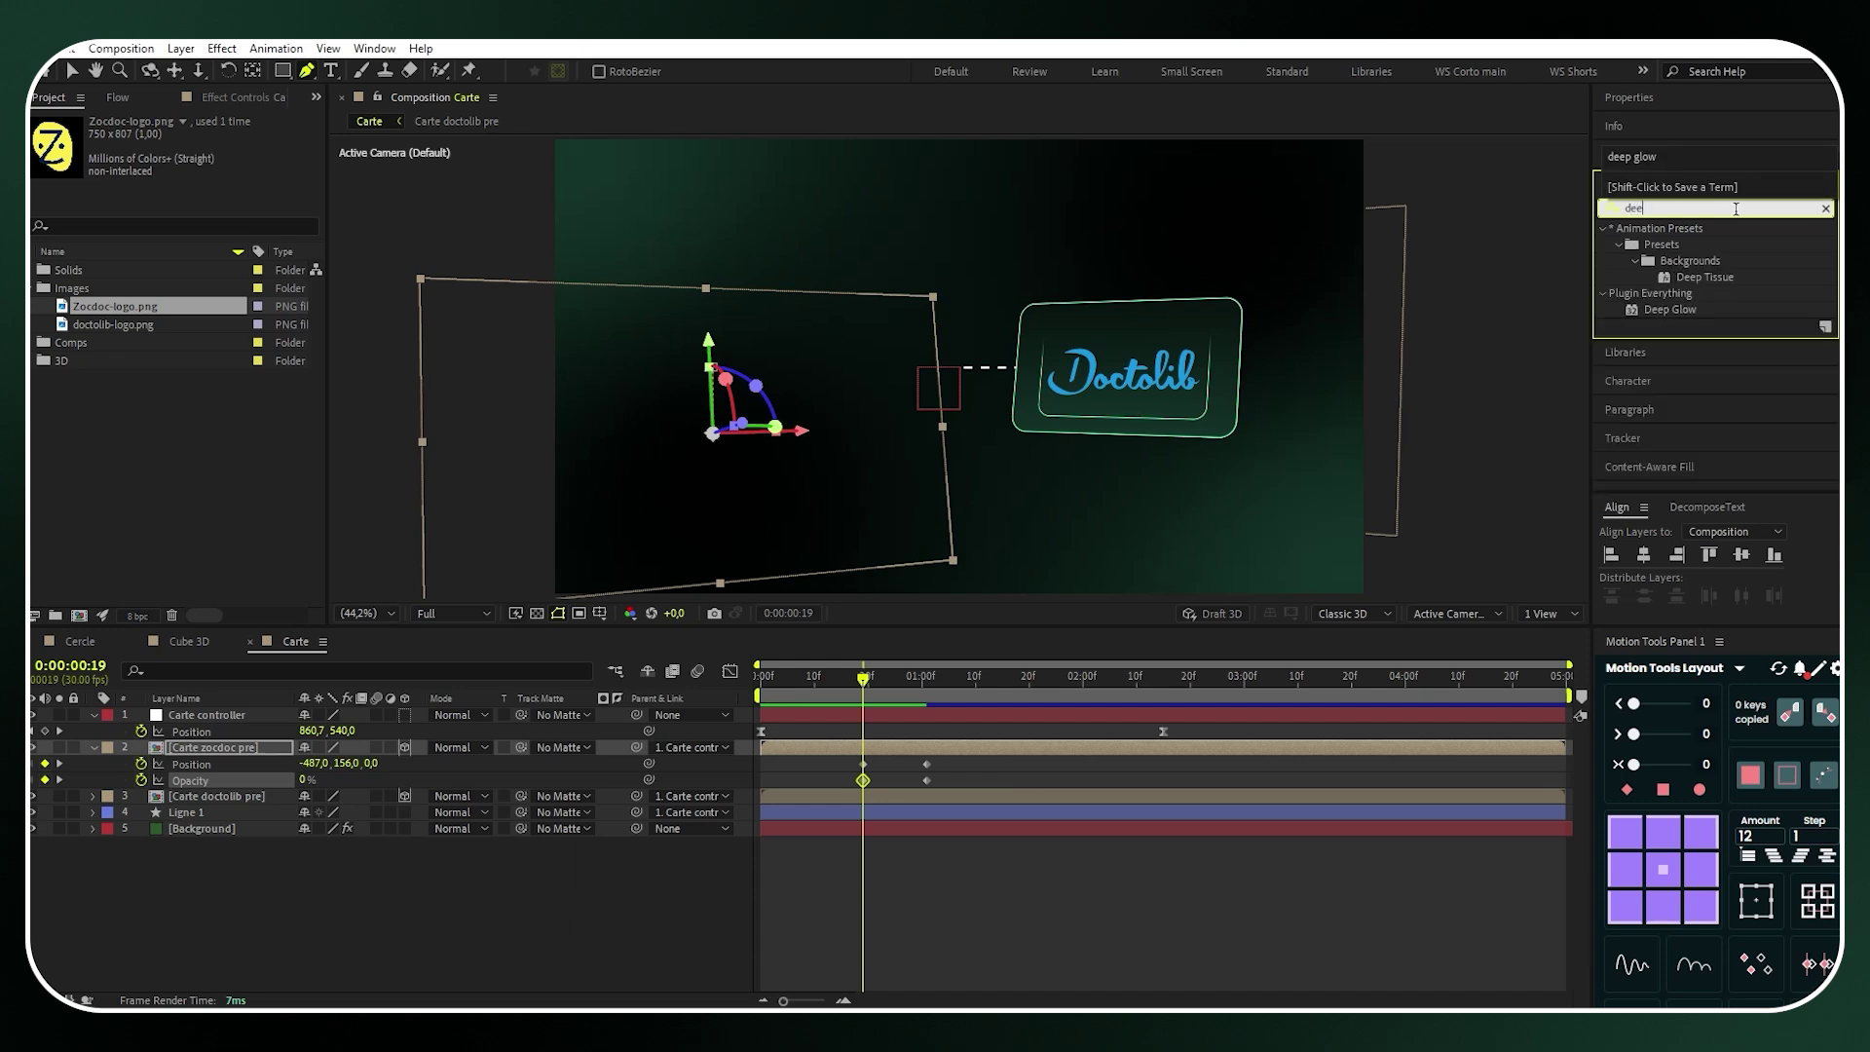
drag(1670, 245, 248, 747)
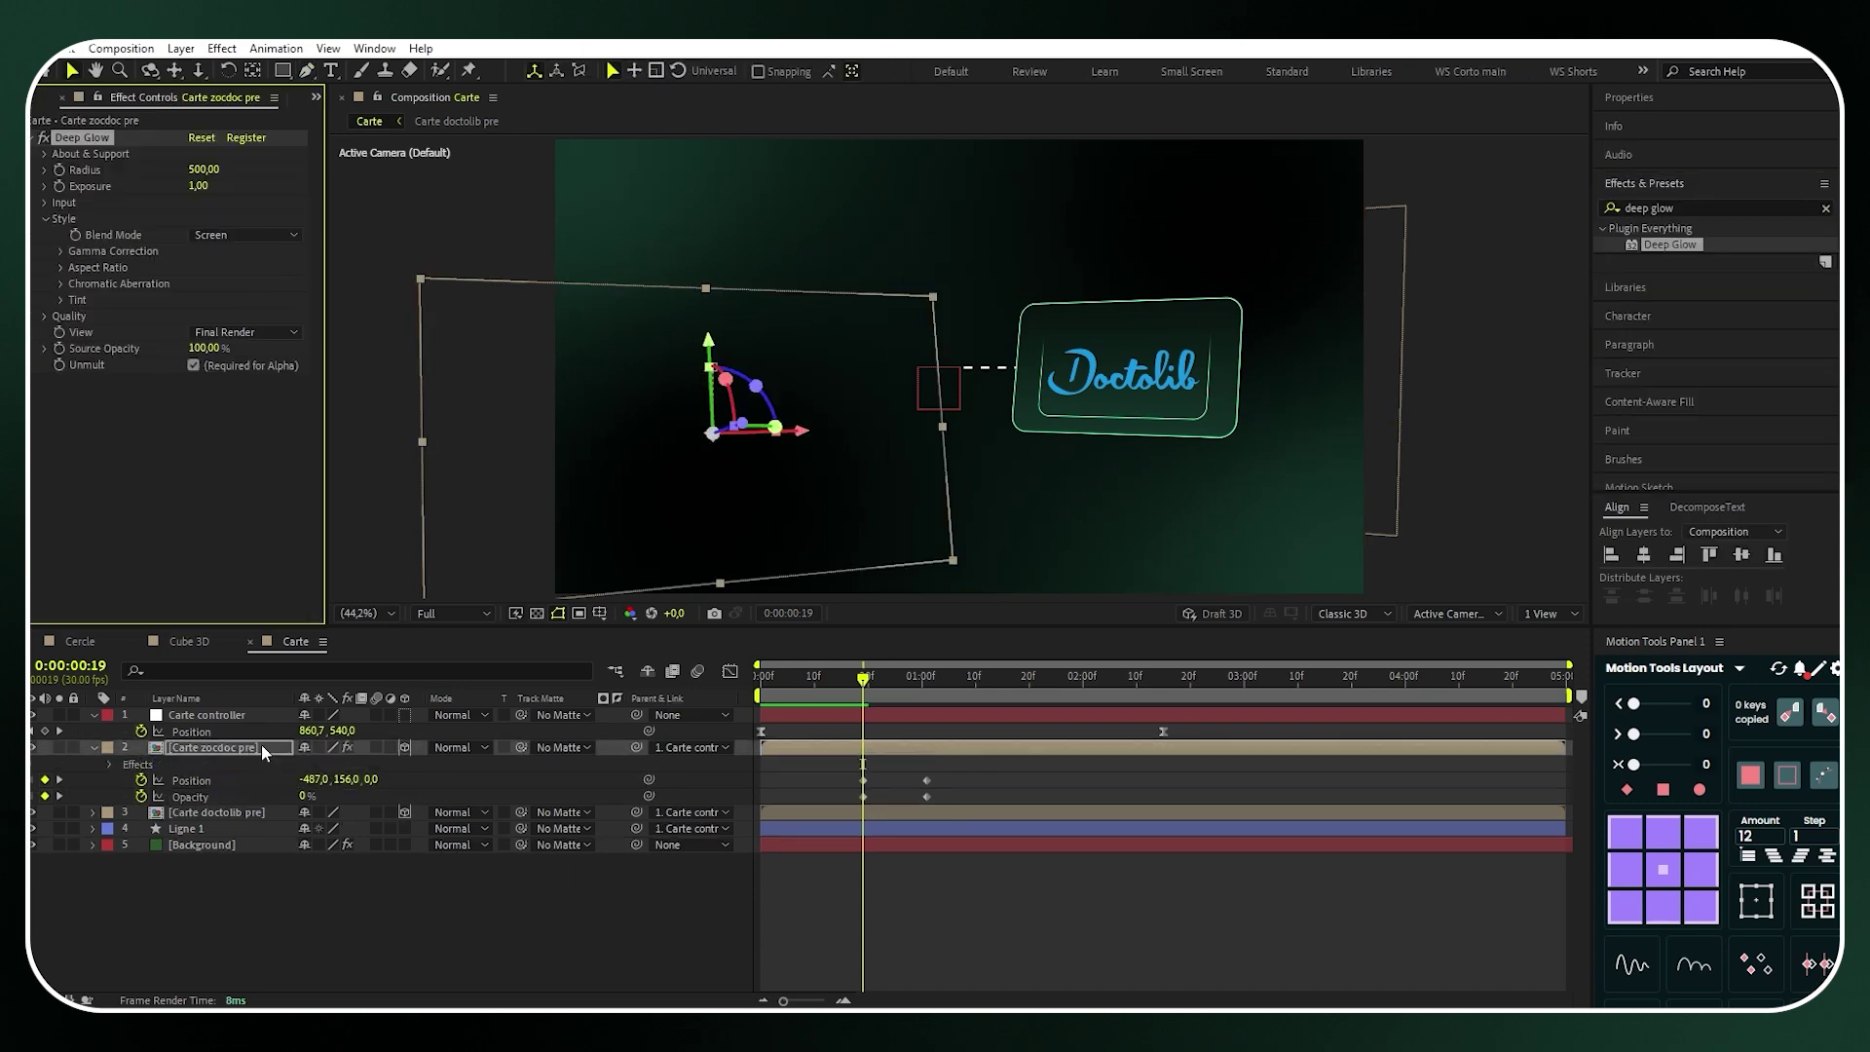
Set the Deep Glow Radius to 350 and Exposure to 0.1 on the Carte zocdoc pre layer
click(202, 169)
key(Return)
click(195, 186)
text(0,1)
key(Return)
Copy the Deep Glow effect from Carte zocdoc pre onto the Carte doctolib pre and Ligne 1 layers
right_click(88, 142)
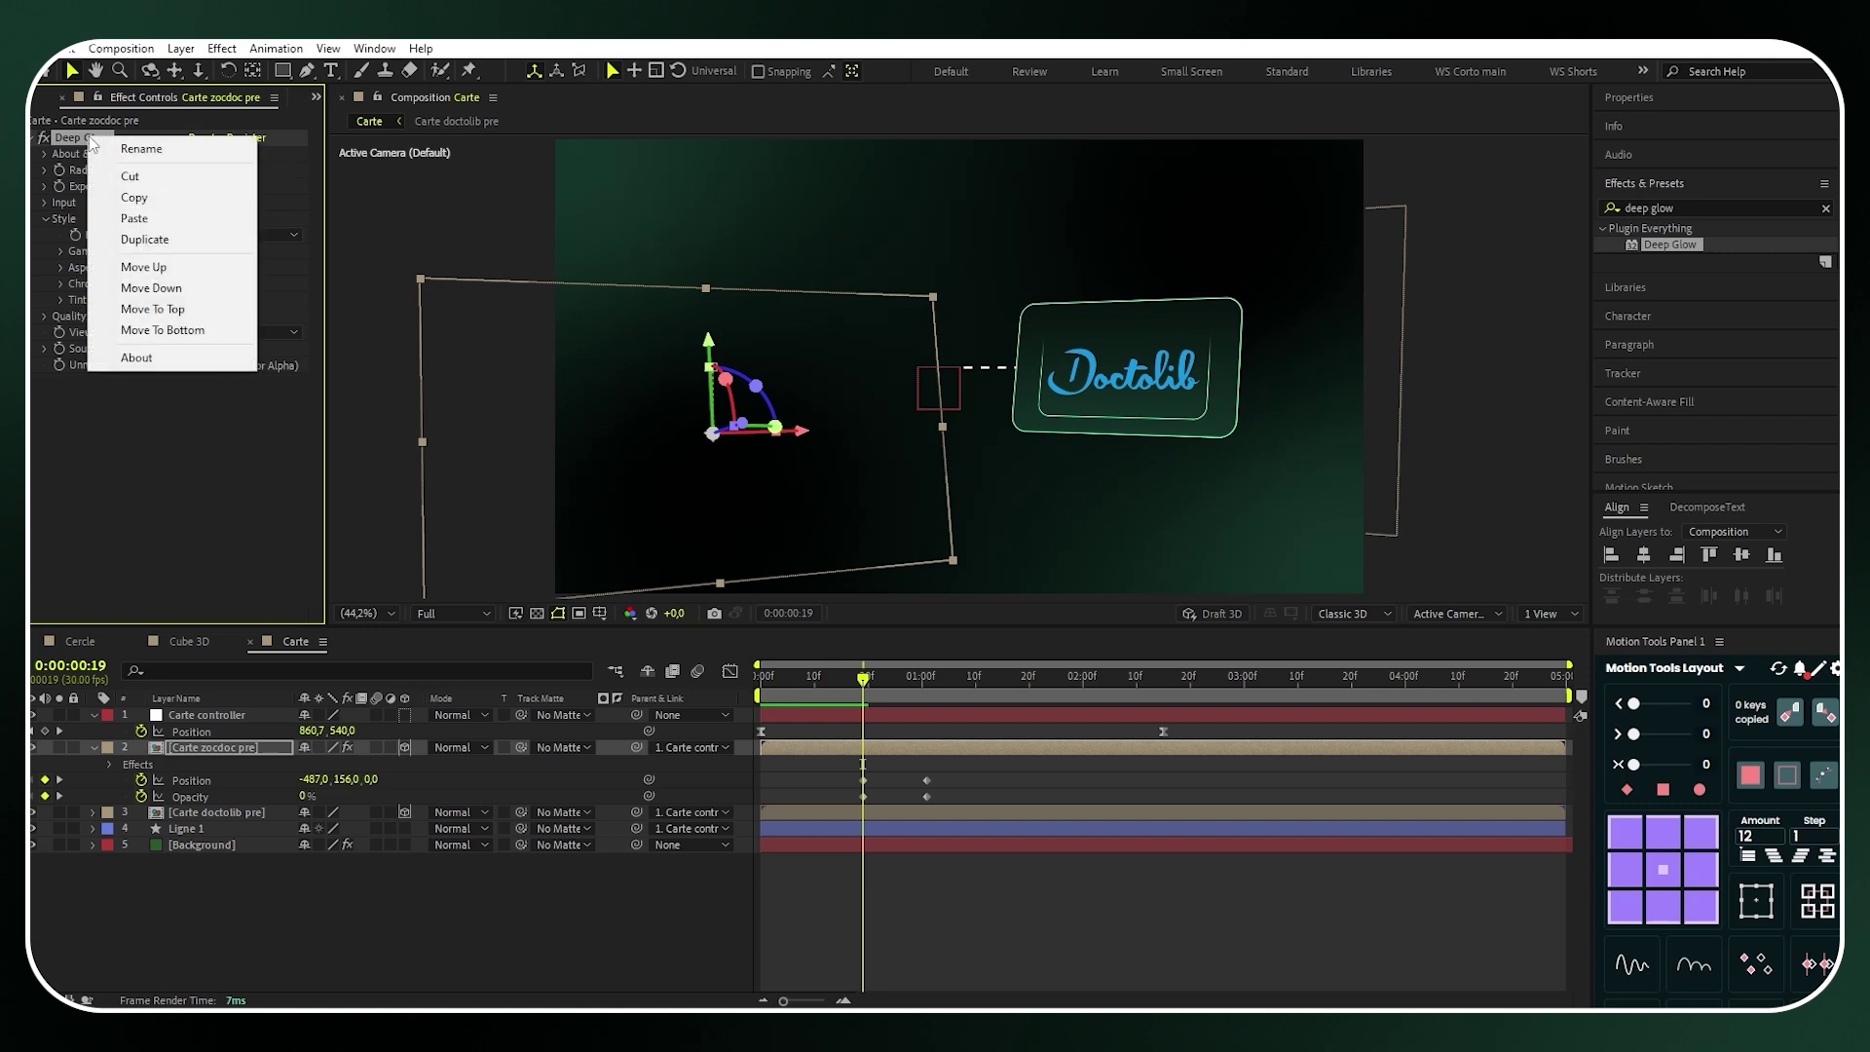
click(116, 202)
click(212, 814)
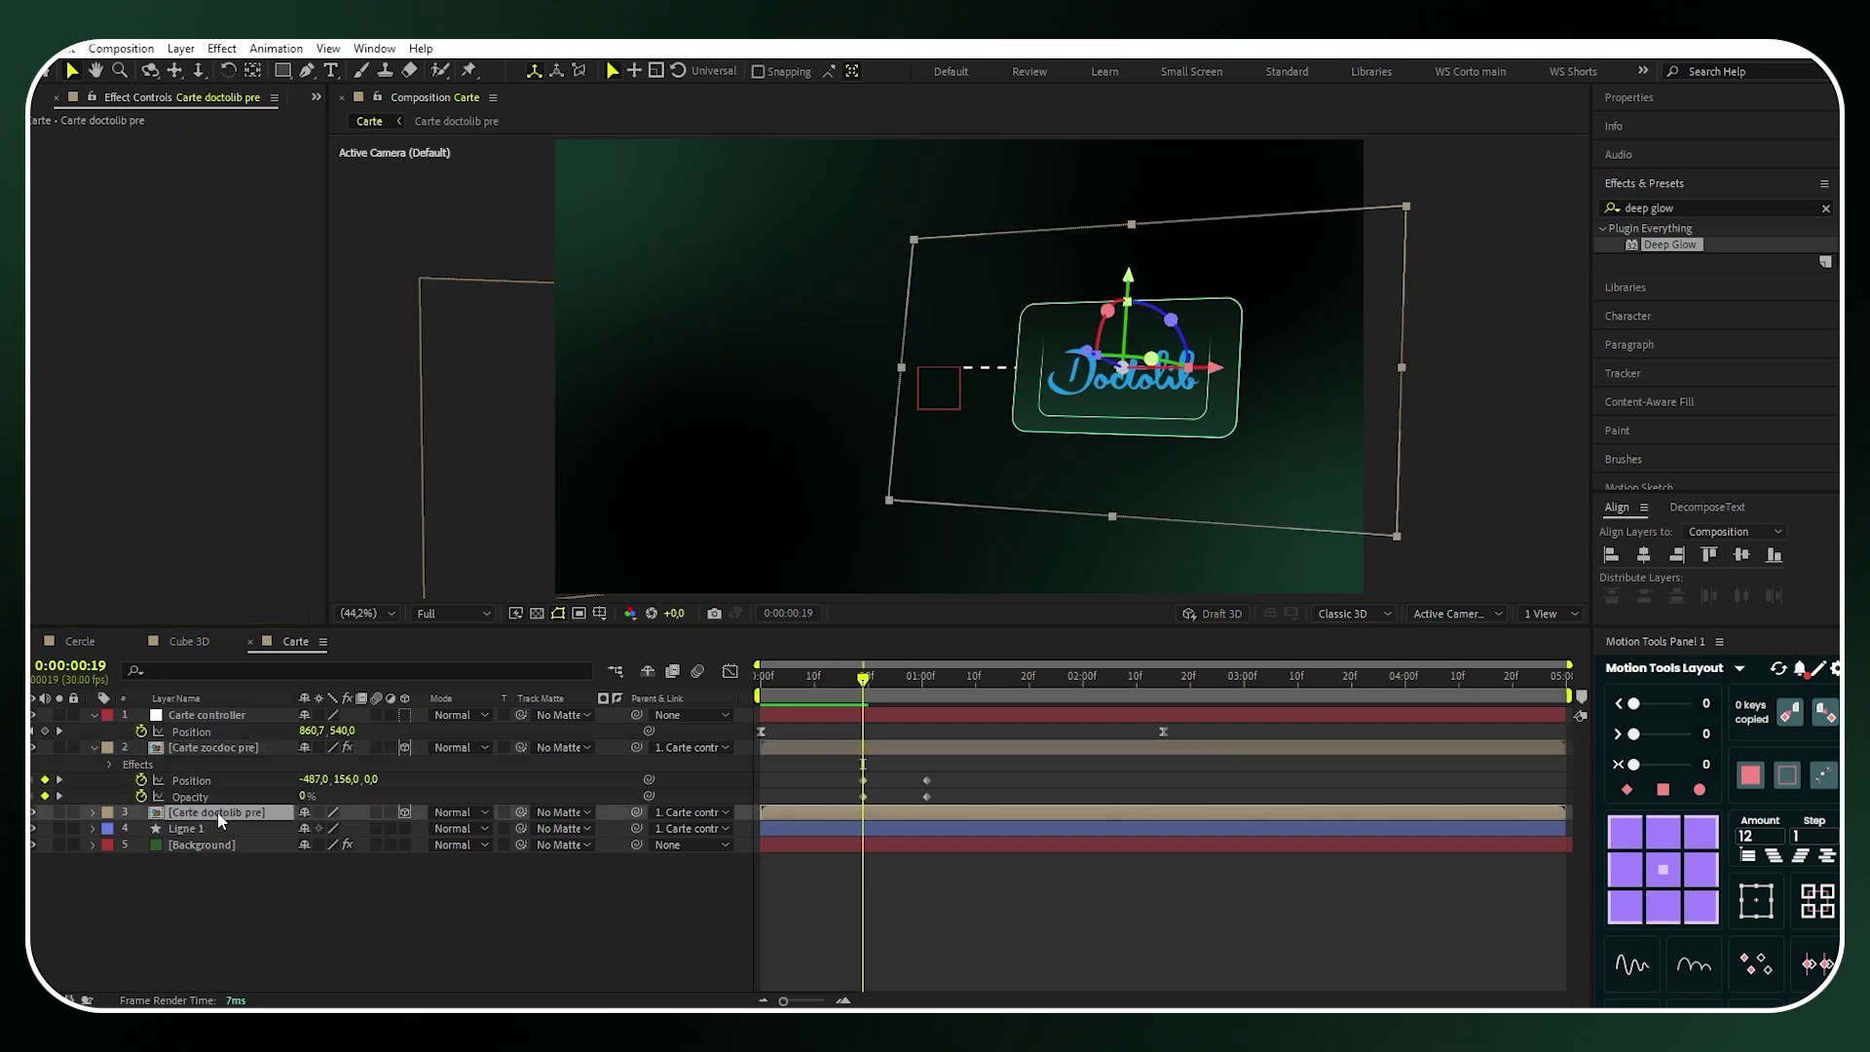
shift+click(219, 828)
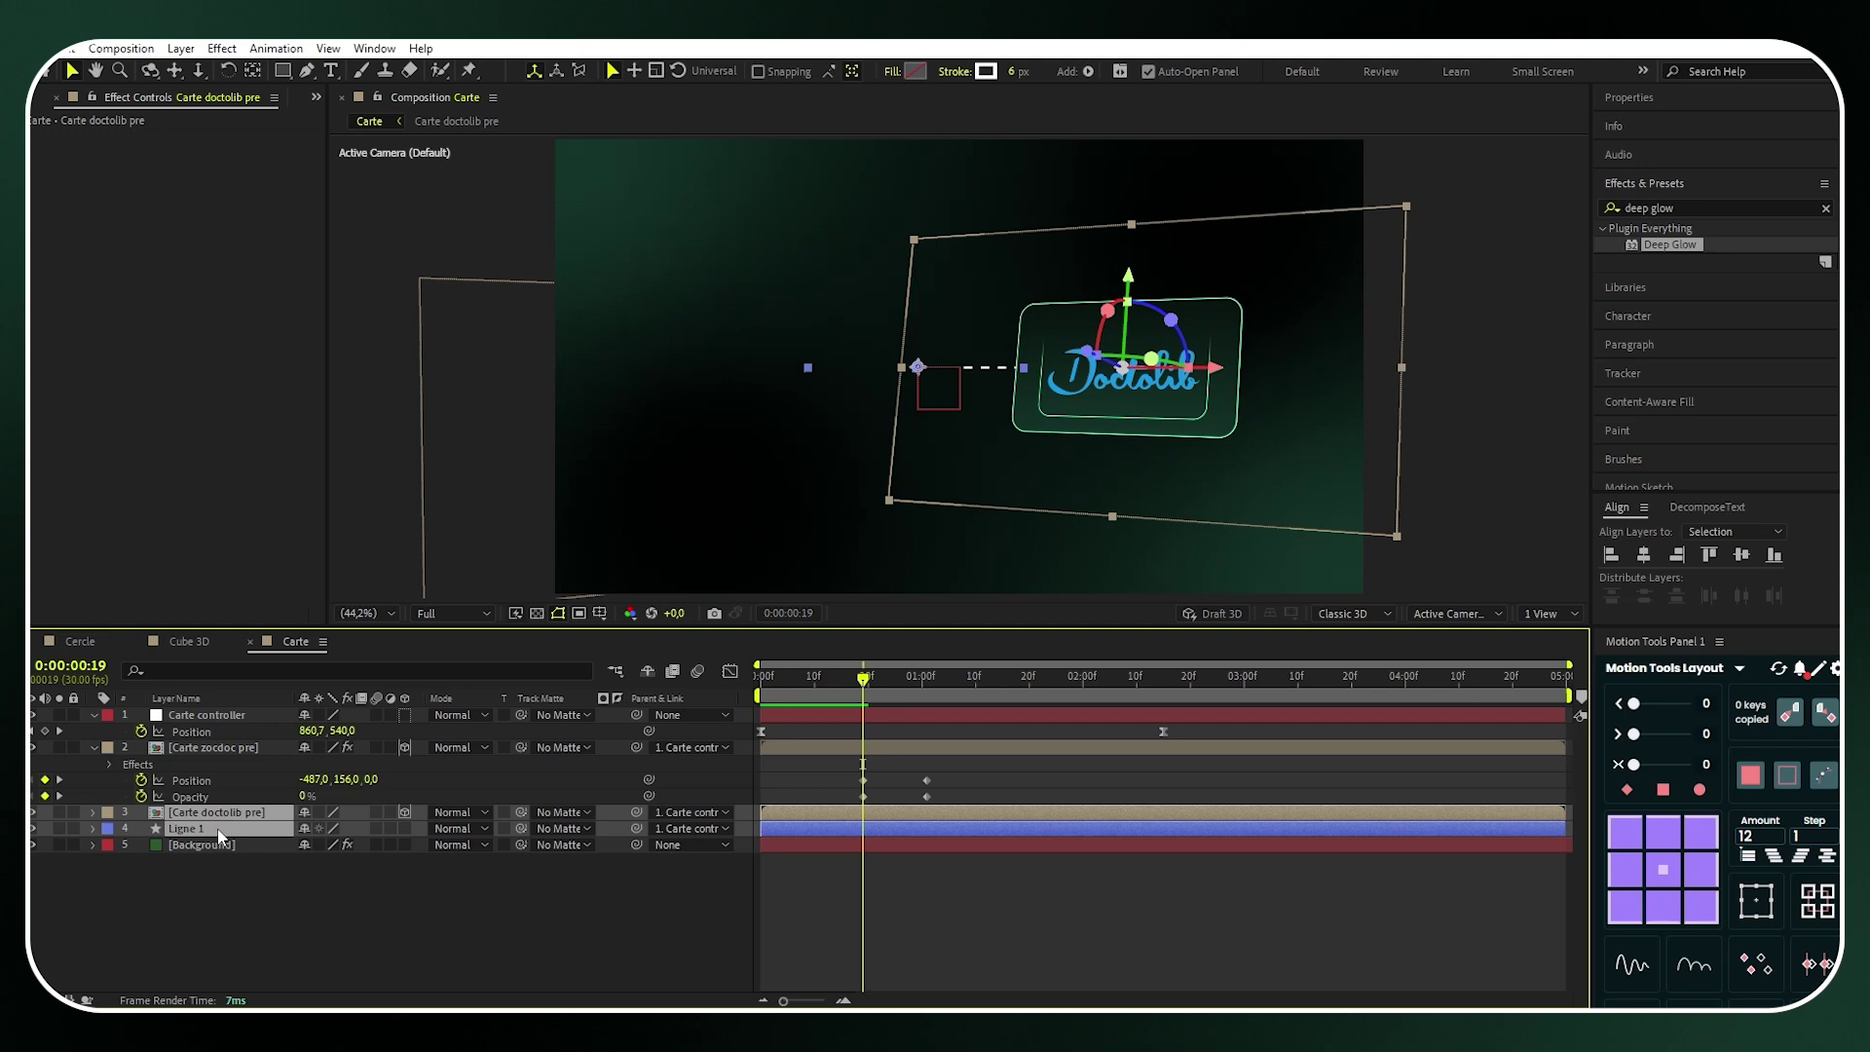
key(ctrl+alt+shift+e)
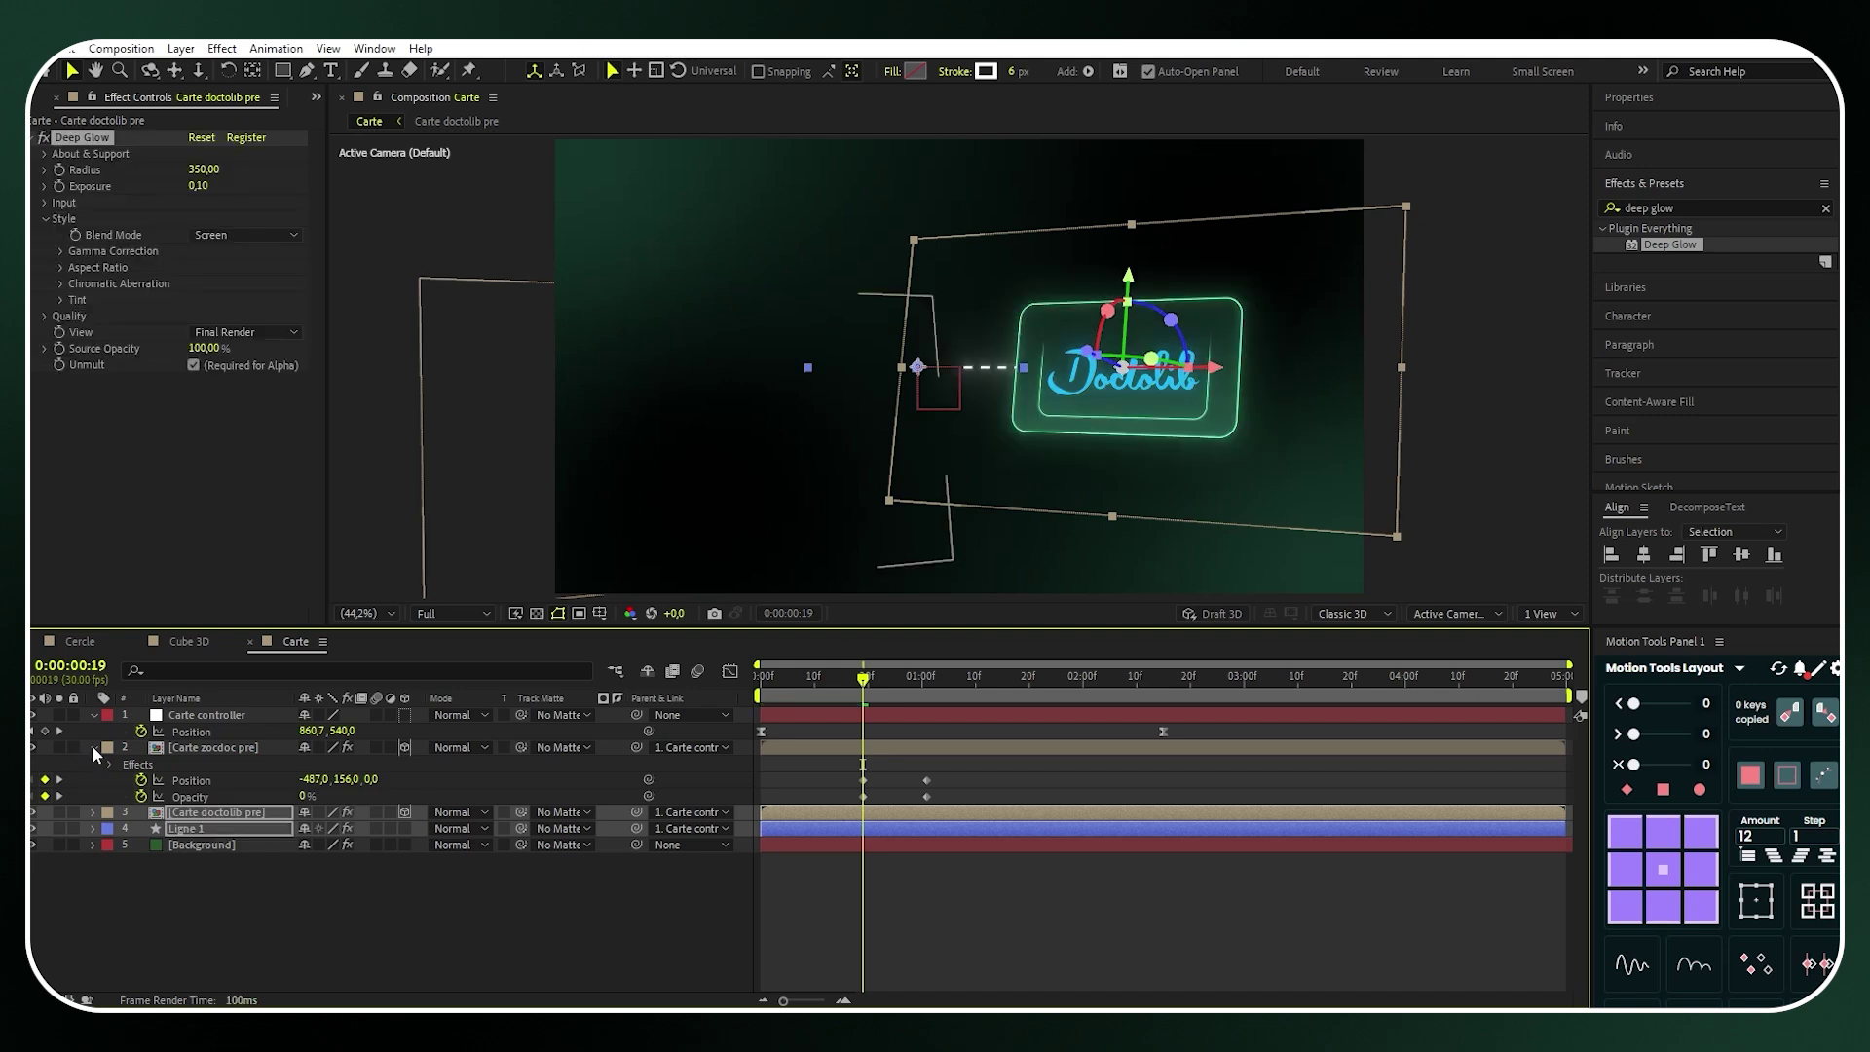
Collapse the open layer properties and preview the Carte composition from 0:00:00:00 in a maximized viewer
click(92, 746)
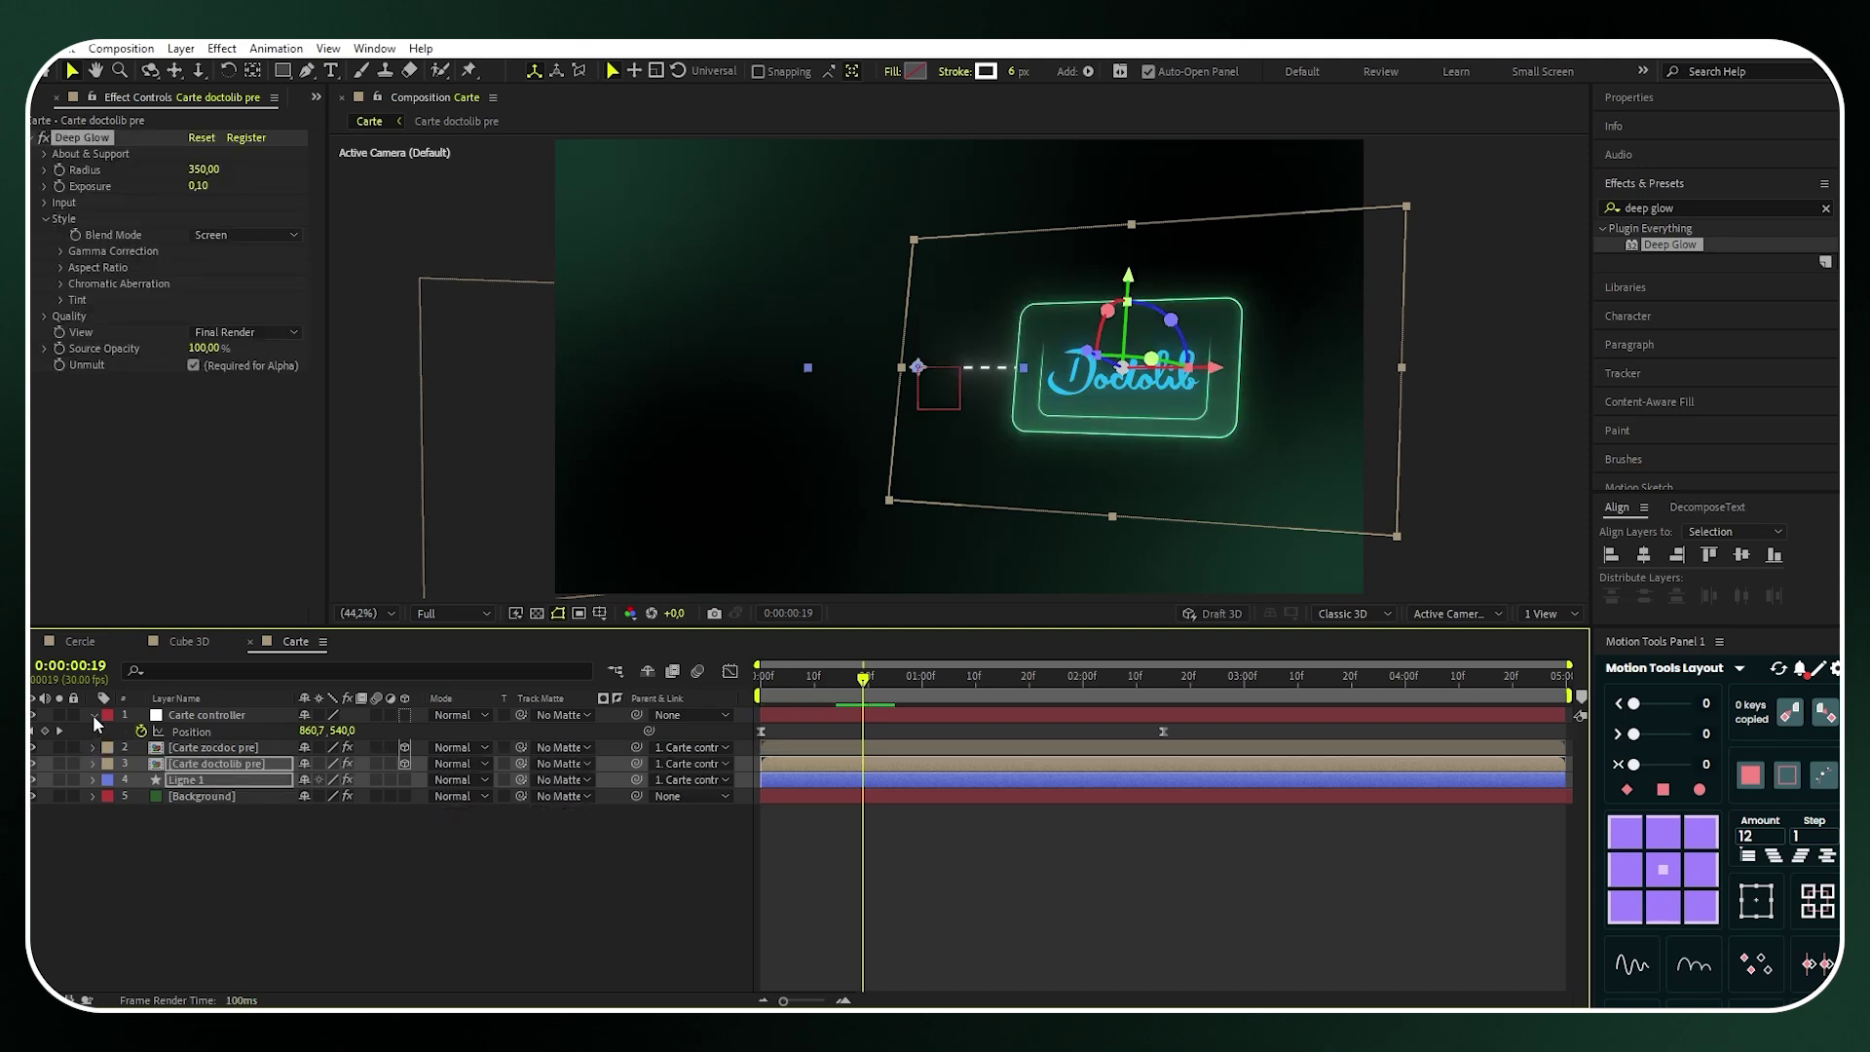
click(91, 715)
click(92, 715)
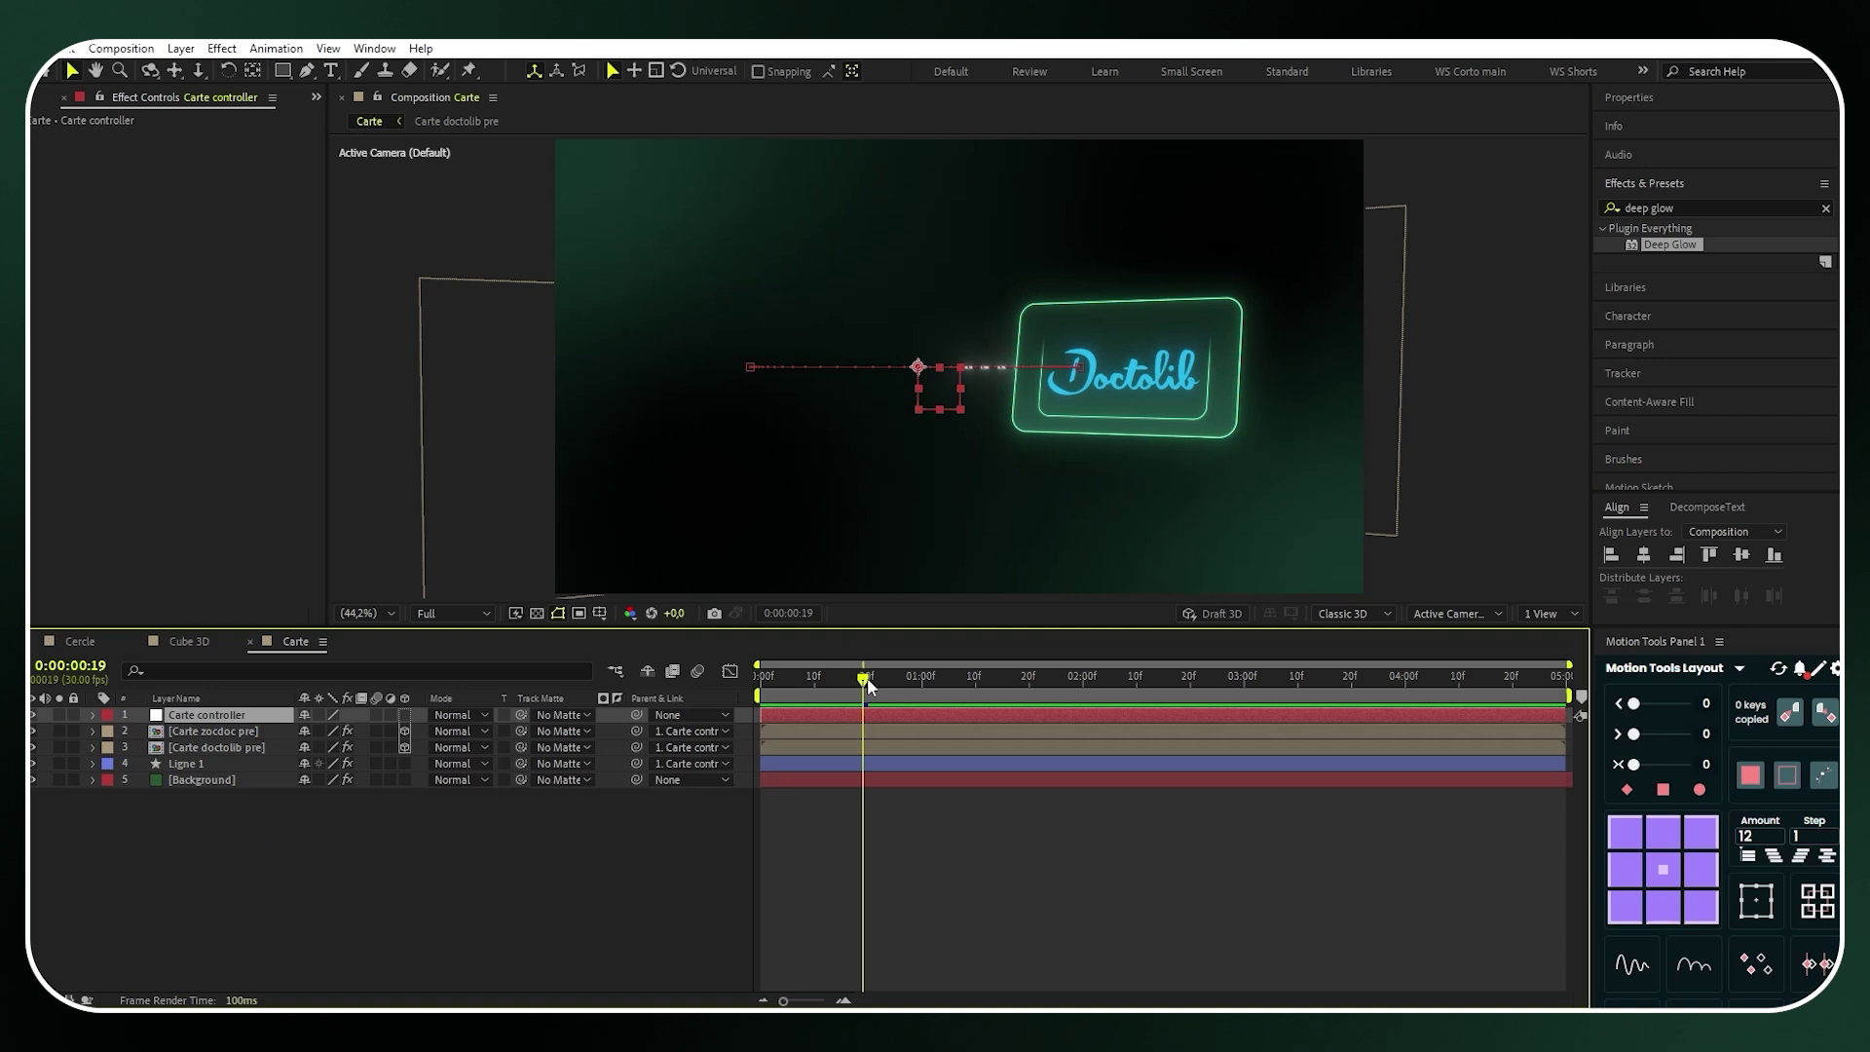
drag(865, 682, 672, 696)
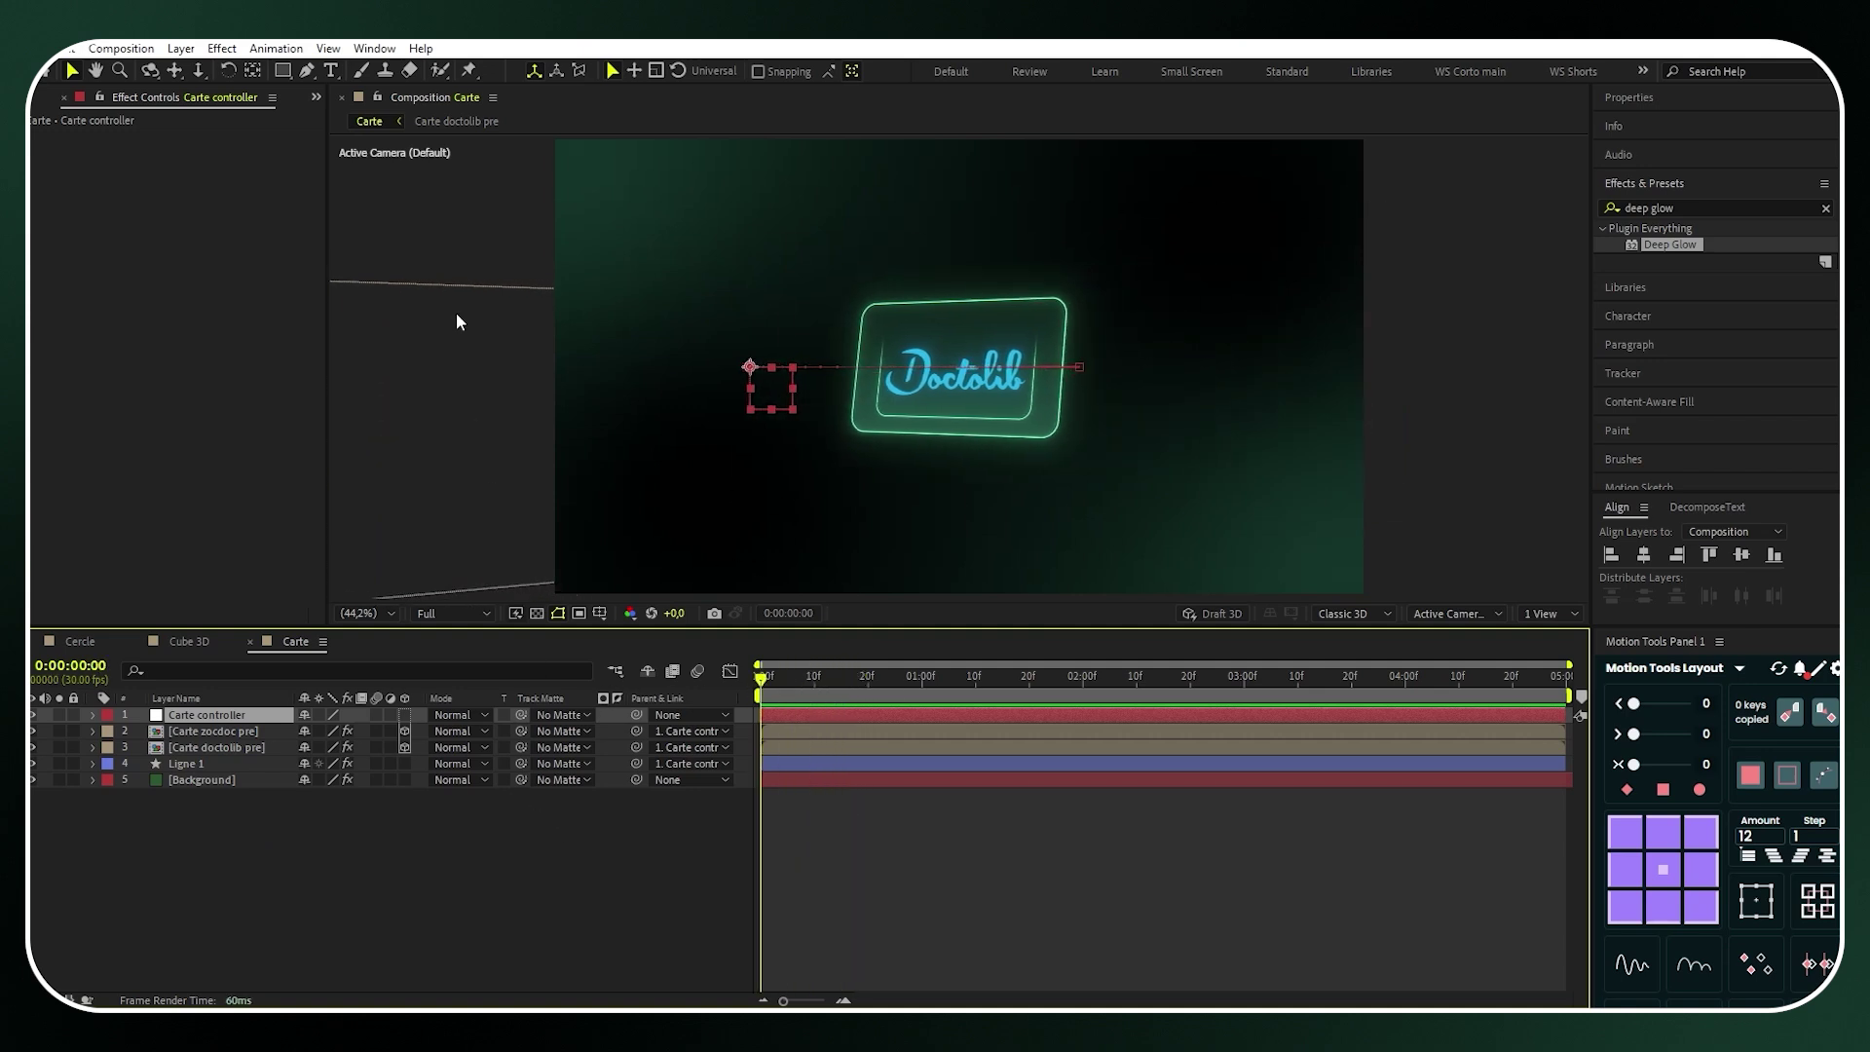
click(422, 98)
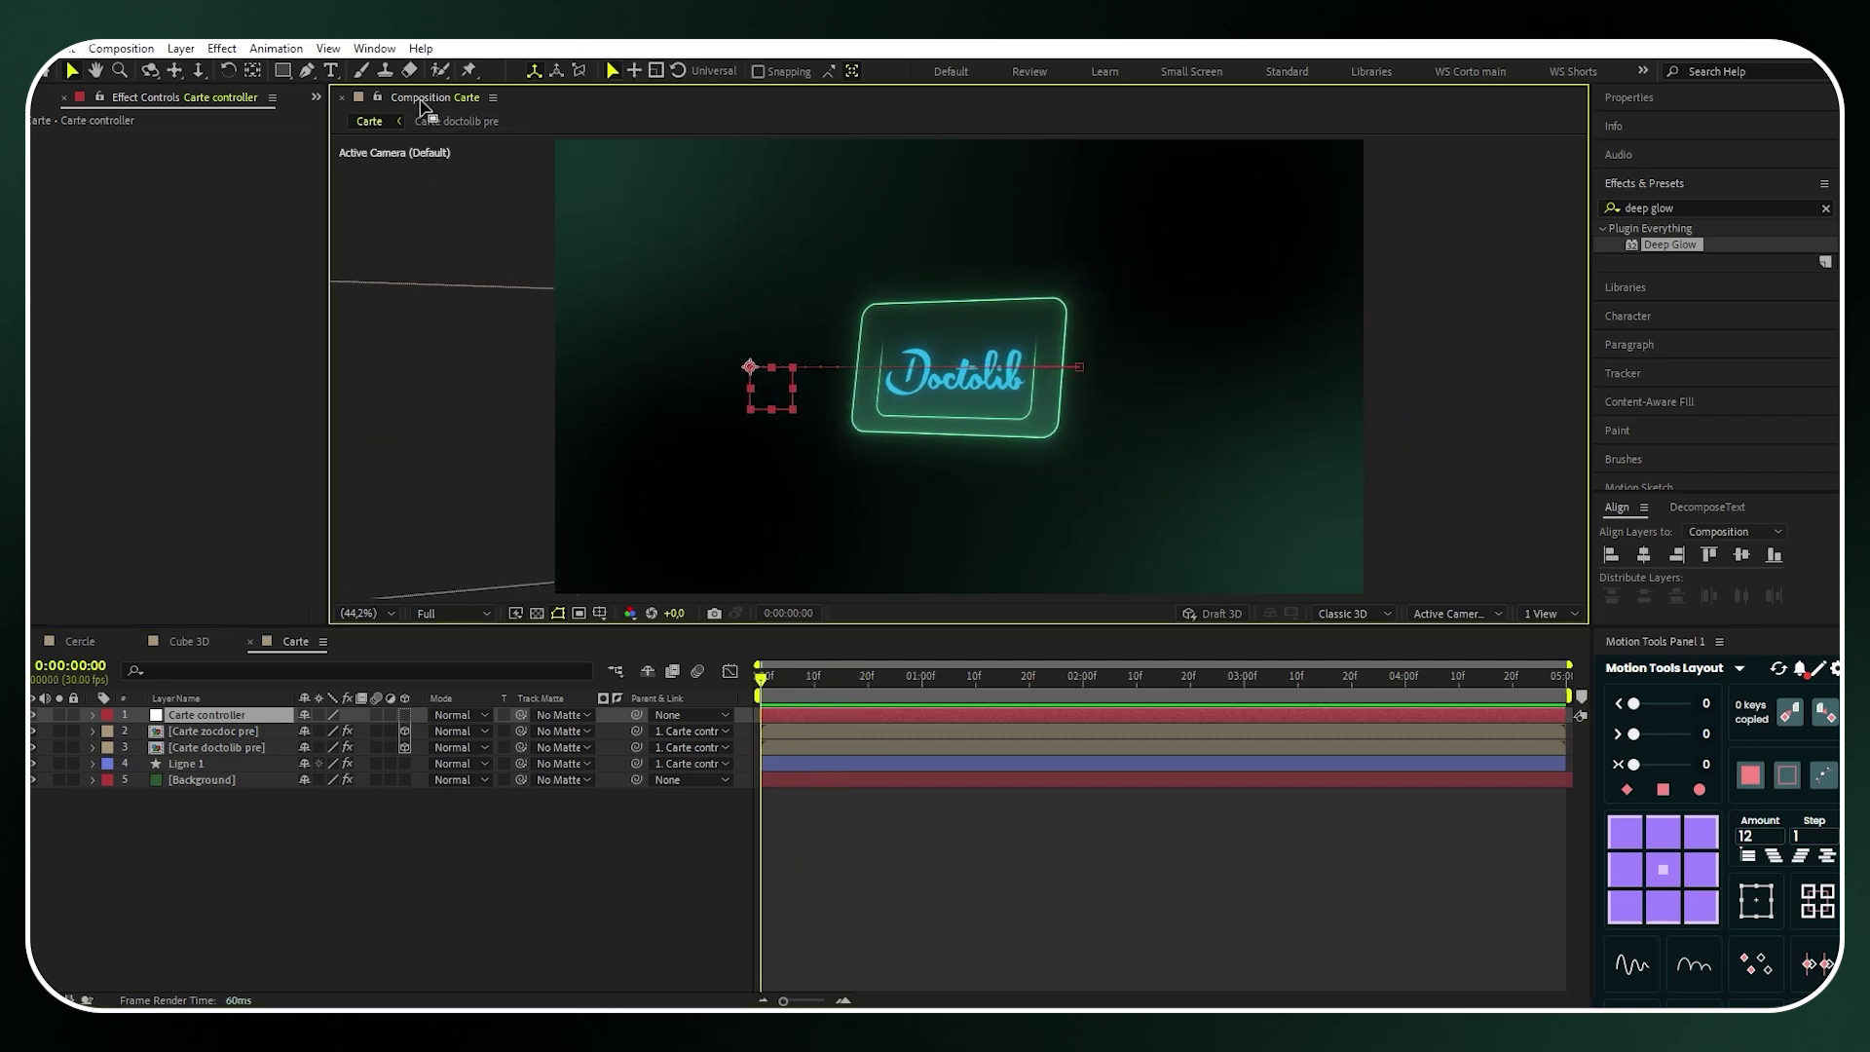
key(grave)
key(space)
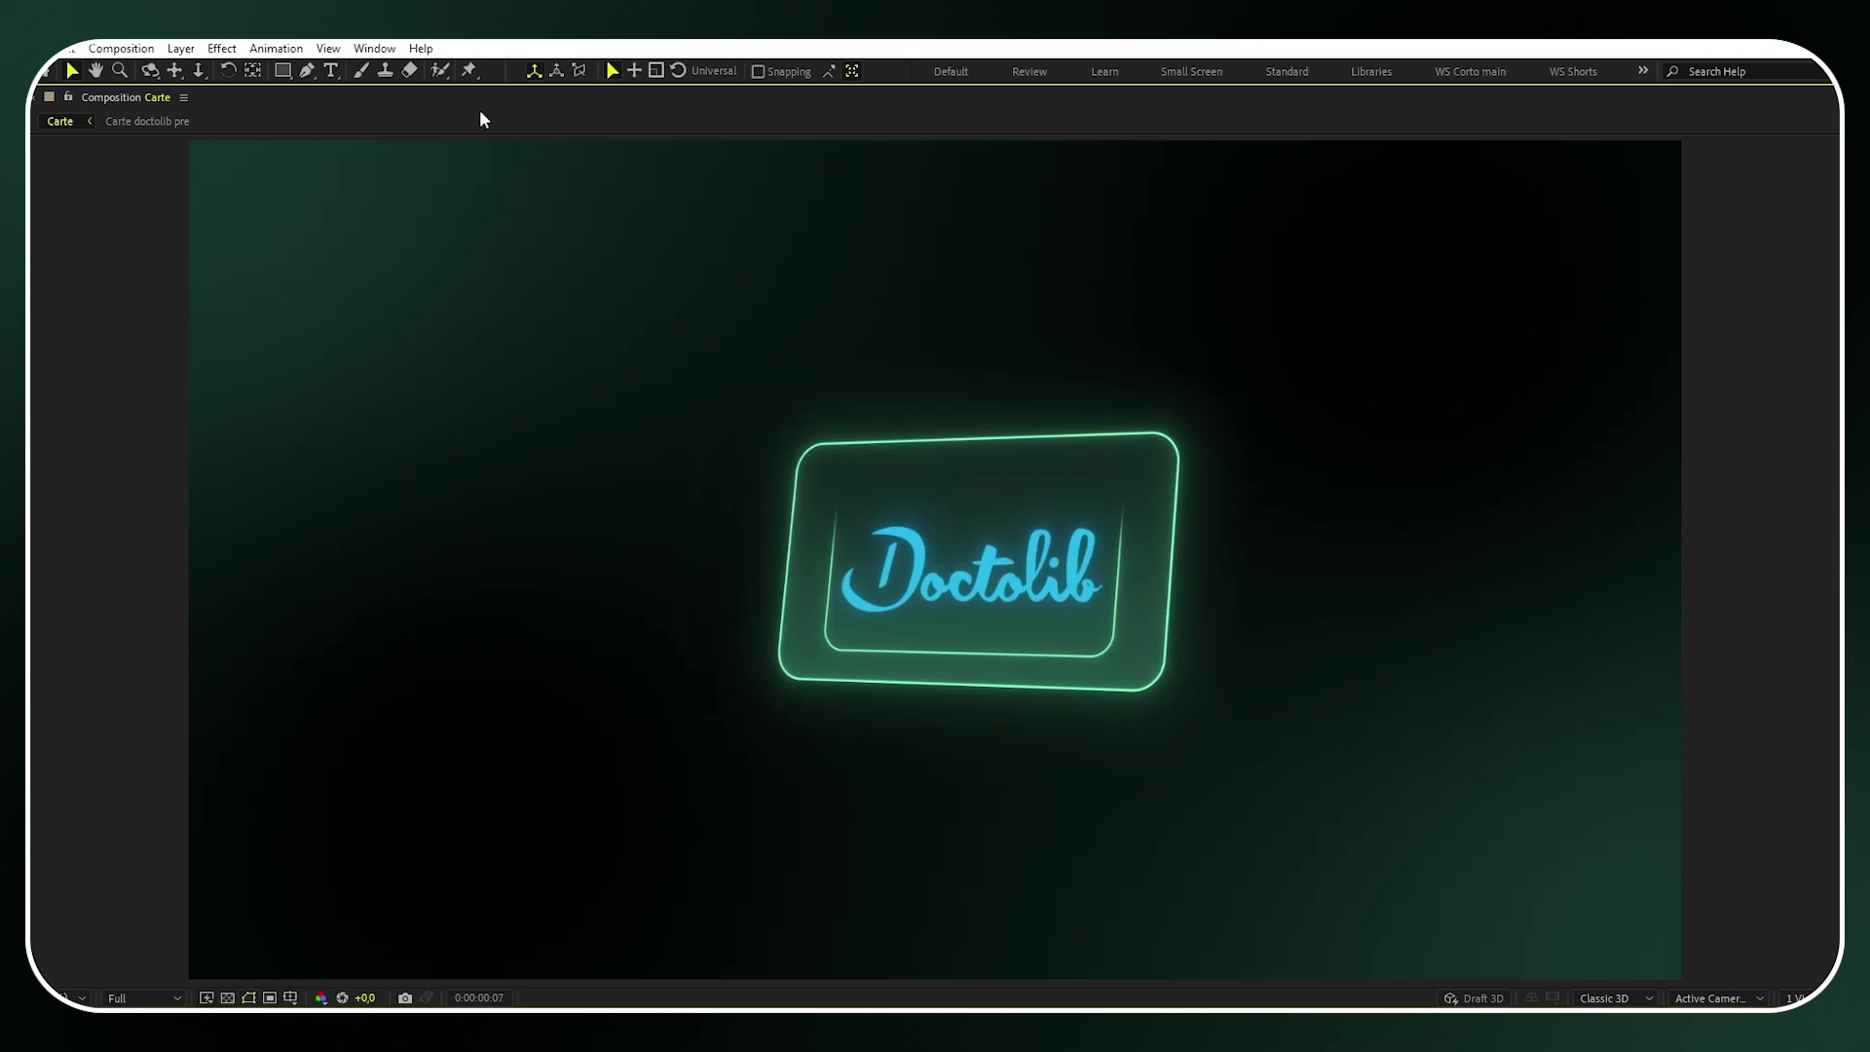